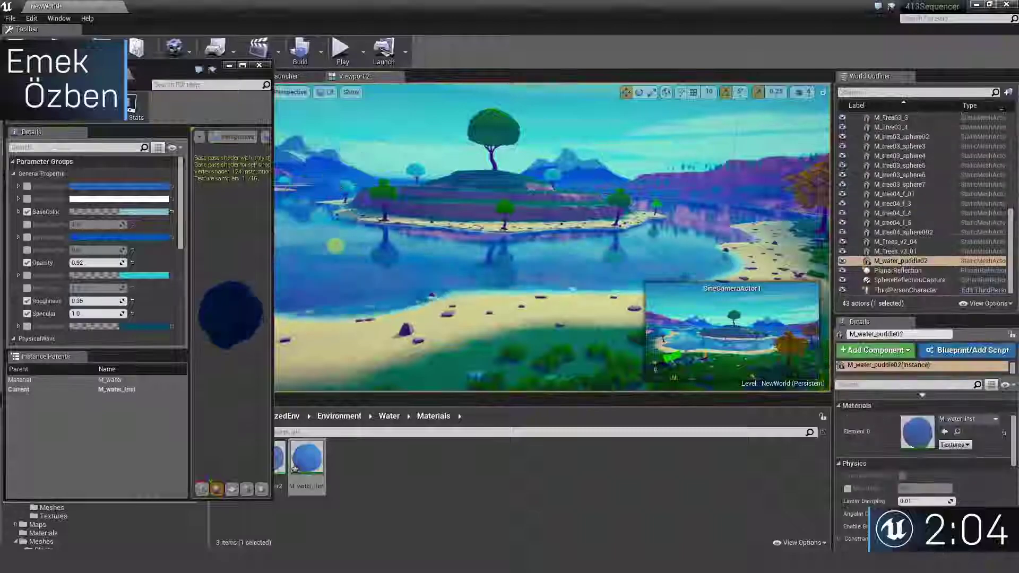
# Lighten the base color of the lake's water material instance M_water_Inst and accept the new color
pyautogui.click(301, 256)
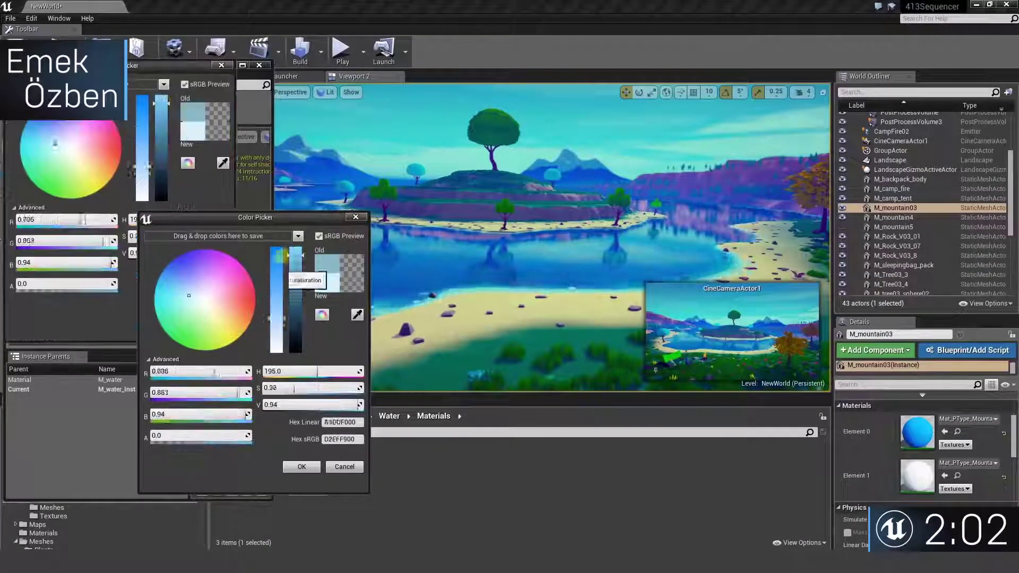
pyautogui.click(300, 466)
pyautogui.click(143, 211)
pyautogui.click(302, 467)
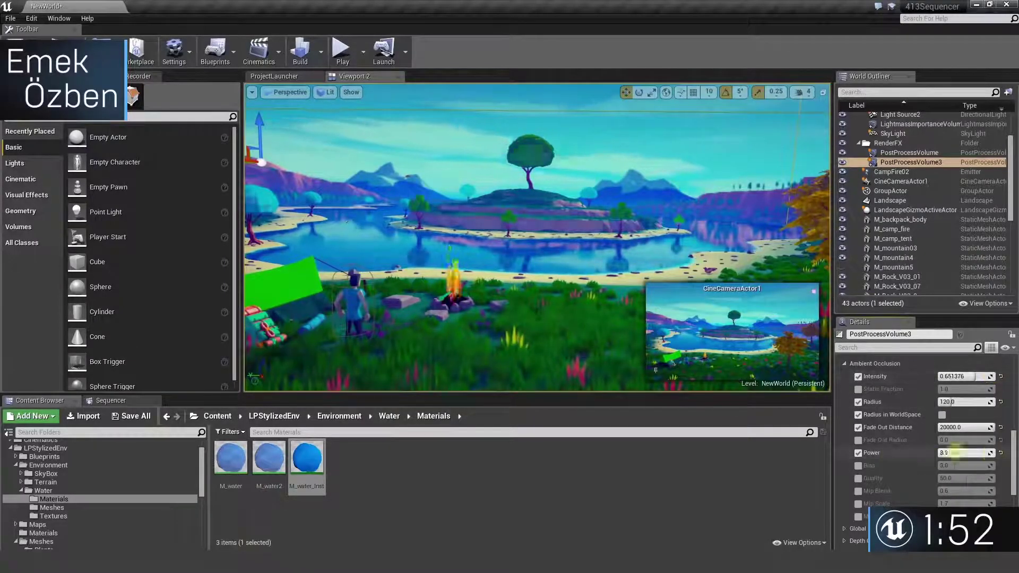
# Adjust the ambient occlusion intensity of PostProcessVolume3 and set the intensity of Light Source to 8
pyautogui.moveTo(976, 376)
pyautogui.mouseDown()
pyautogui.moveTo(992, 377)
pyautogui.moveTo(982, 377)
pyautogui.mouseUp()
pyautogui.click(901, 115)
pyautogui.moveTo(1010, 201); pyautogui.dragTo(1011, 193)
pyautogui.click(899, 126)
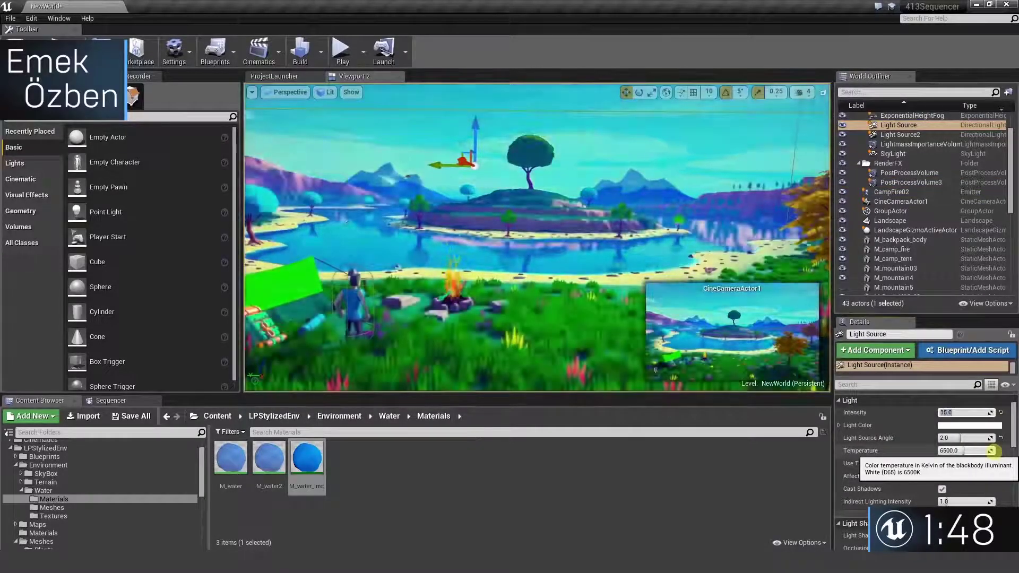
pyautogui.write('8')
pyautogui.press('Return')
pyautogui.moveTo(967, 450)
pyautogui.mouseDown()
pyautogui.moveTo(954, 442)
pyautogui.moveTo(966, 446)
pyautogui.mouseUp()
# Set the intensity of the directional light Light Source2 to 1
pyautogui.click(901, 135)
pyautogui.moveTo(950, 412); pyautogui.dragTo(943, 409)
pyautogui.write('1')
pyautogui.press('Return')
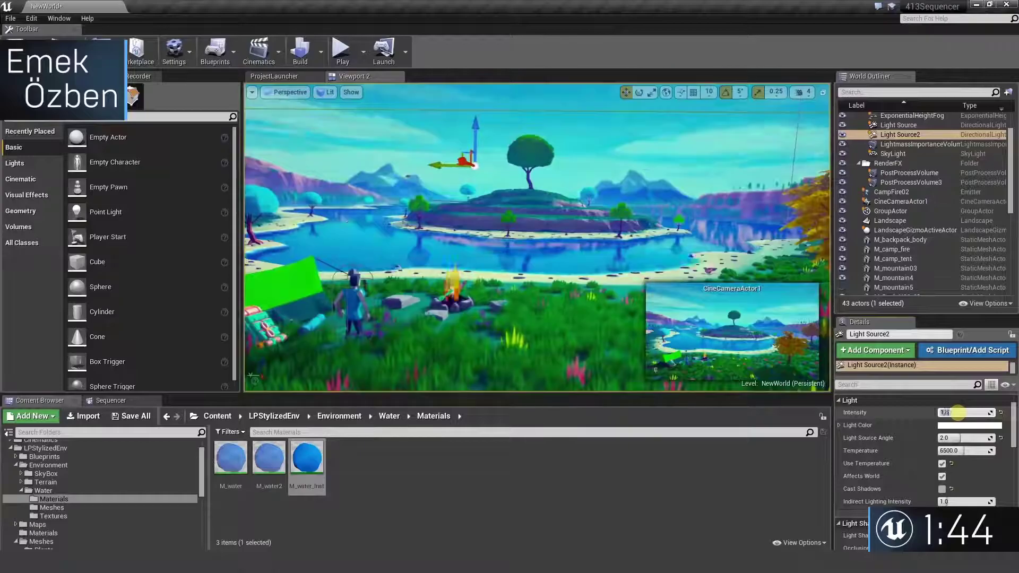
# Adjust the color temperature of Light Source and bring up the settings of the sky sphere BP_Sky_Sphere
pyautogui.click(899, 125)
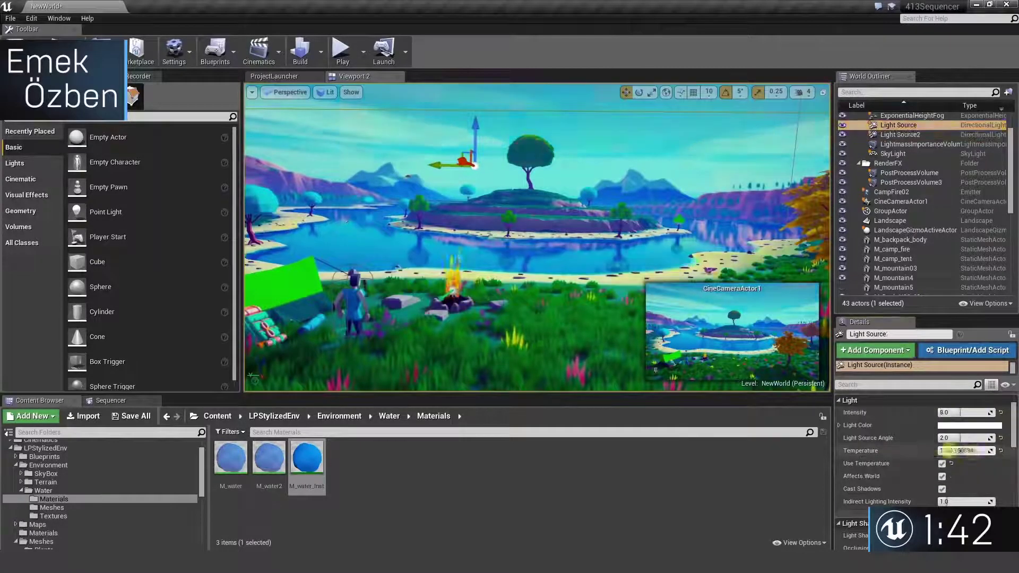
pyautogui.moveTo(960, 451)
pyautogui.mouseDown()
pyautogui.moveTo(970, 453)
pyautogui.moveTo(966, 436)
pyautogui.mouseUp()
pyautogui.click(614, 174)
pyautogui.click(950, 463)
pyautogui.scroll(-5, 973, 434)
pyautogui.click(969, 435)
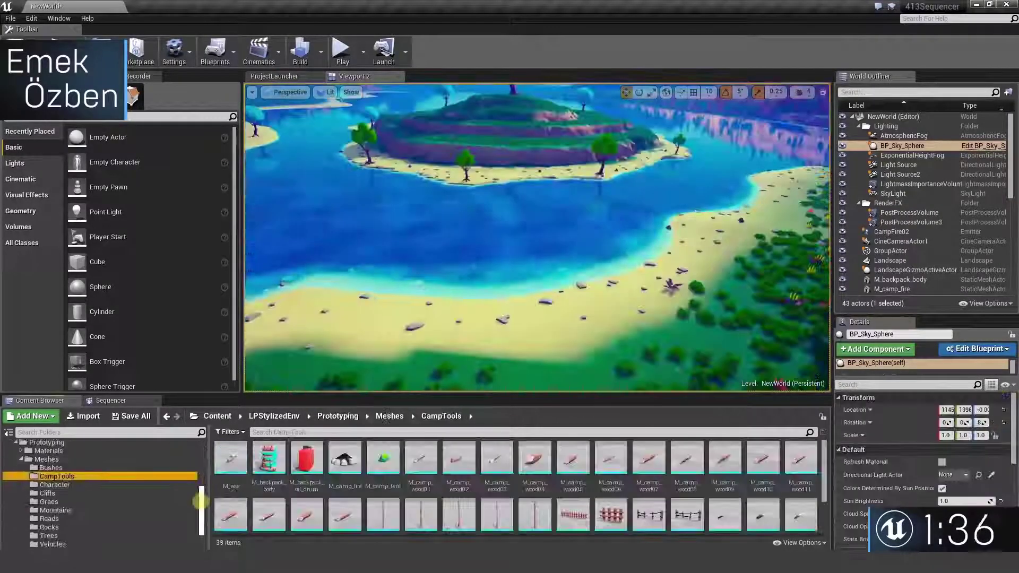
# Place the M_Boat01 boat on the near beach and assign it the orange and red basic color materials
pyautogui.click(53, 545)
pyautogui.moveTo(231, 458); pyautogui.dragTo(496, 300)
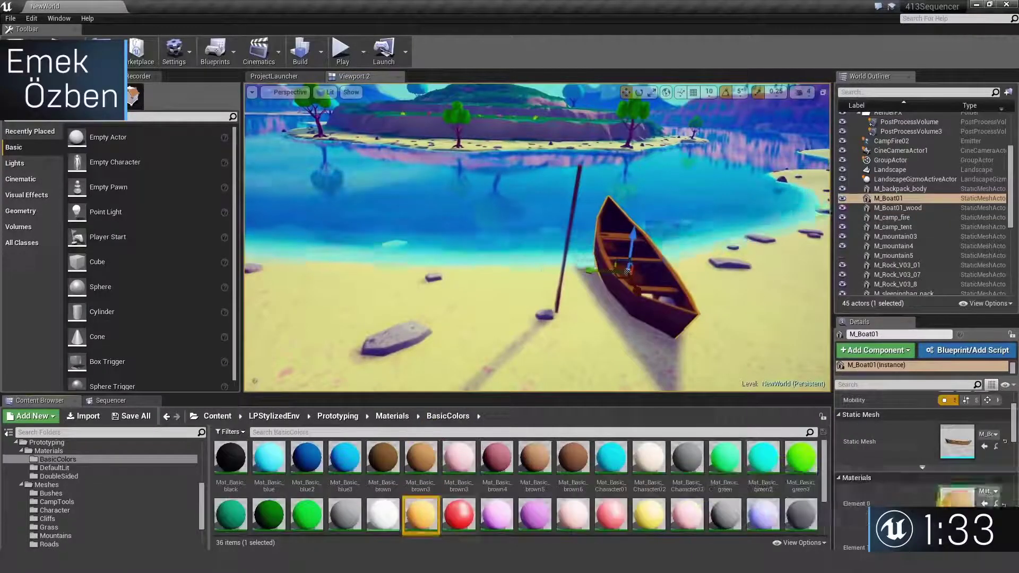
pyautogui.moveTo(421, 515); pyautogui.dragTo(958, 498)
pyautogui.scroll(-1, 924, 477)
pyautogui.moveTo(459, 515); pyautogui.dragTo(957, 504)
pyautogui.moveTo(536, 239); pyautogui.dragTo(494, 223, button='right')
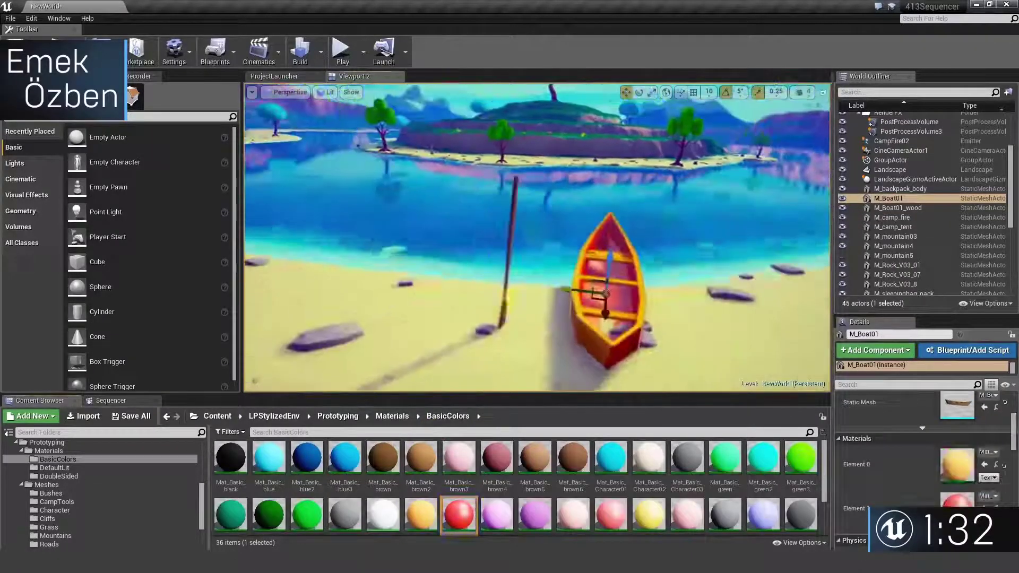
# Give the oar the red basic material and place a copy of it on the other side of the boat
pyautogui.click(511, 238)
pyautogui.moveTo(460, 515); pyautogui.dragTo(957, 466)
pyautogui.moveTo(503, 211); pyautogui.dragTo(664, 251)
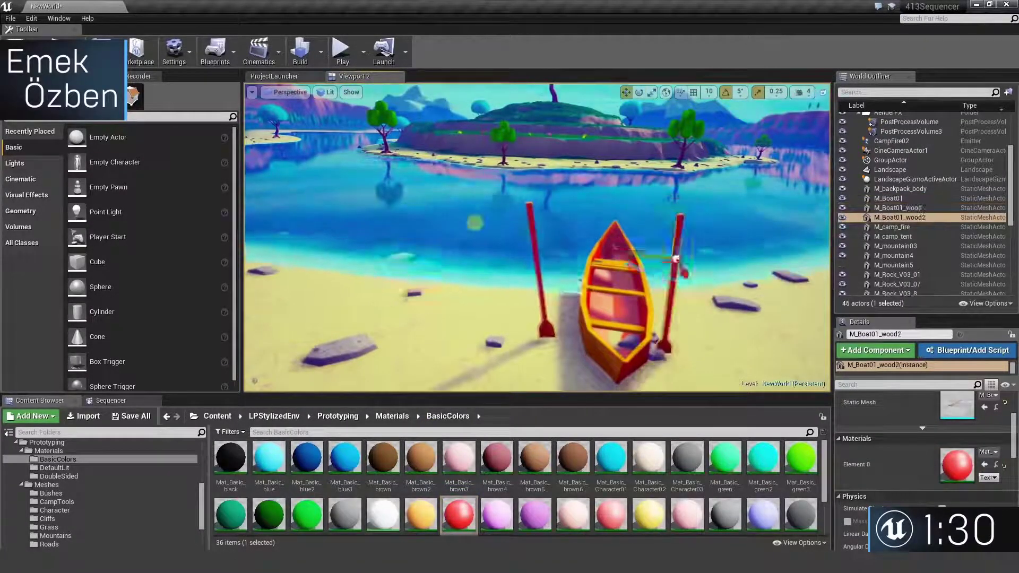
# Move the boat on the sand and rotate it to a new angle
pyautogui.click(616, 318)
pyautogui.moveTo(589, 298); pyautogui.dragTo(566, 294)
pyautogui.press('e')
pyautogui.moveTo(632, 253); pyautogui.dragTo(638, 256)
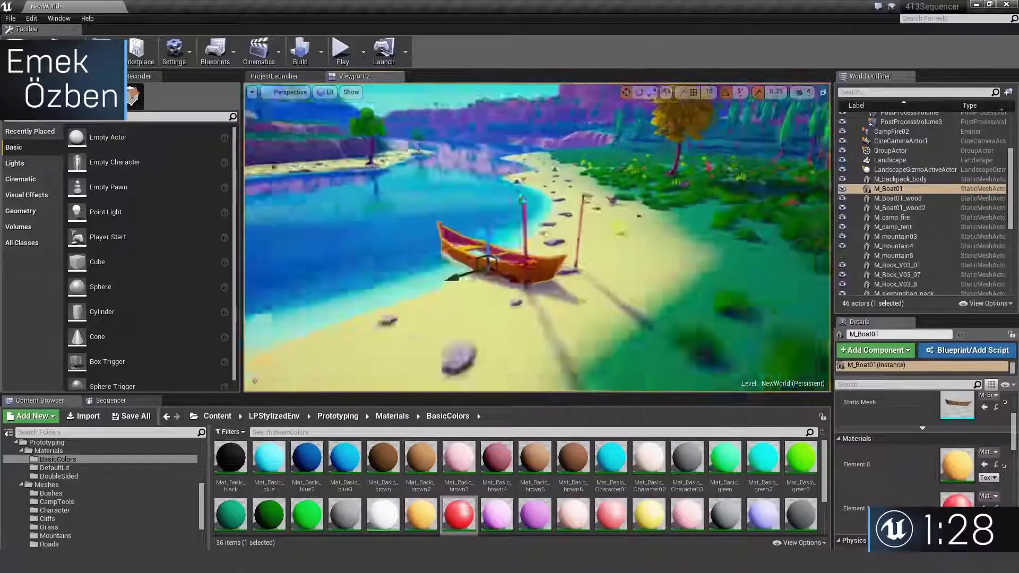
# Tilt the second oar M_Boat01_wood2 and move it so that it crosses the first oar beside the boat
pyautogui.moveTo(536, 239); pyautogui.dragTo(478, 222, button='right')
pyautogui.click(425, 228)
pyautogui.click(555, 255)
pyautogui.moveTo(536, 239); pyautogui.dragTo(547, 255, button='right')
pyautogui.press('e')
pyautogui.moveTo(579, 156); pyautogui.dragTo(552, 159)
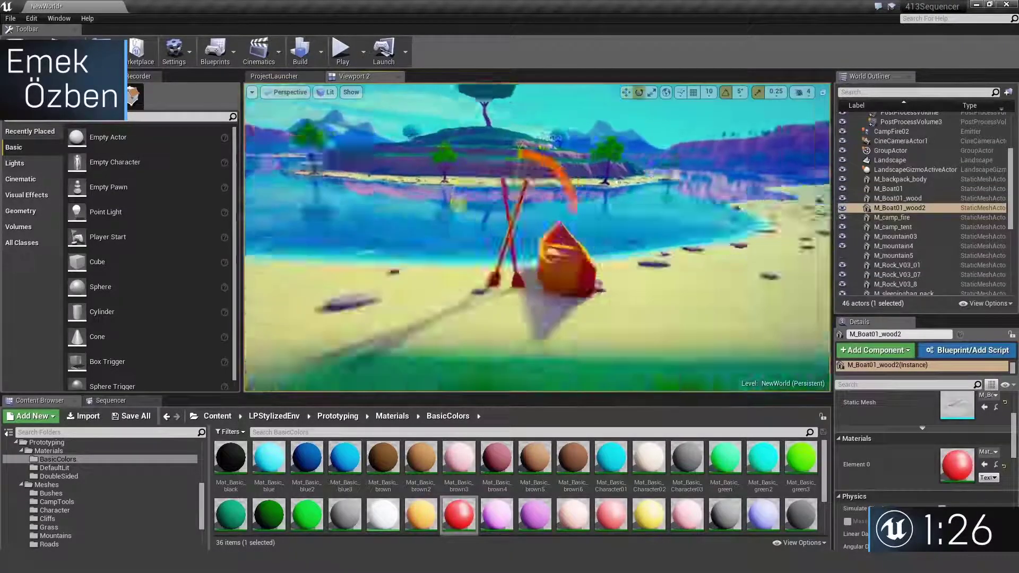
pyautogui.press('w')
pyautogui.moveTo(457, 177); pyautogui.dragTo(435, 178)
# Group the two crossed oars and save the level
pyautogui.keyDown('ctrl'); pyautogui.click(476, 242); pyautogui.keyUp('ctrl')
pyautogui.keyDown('ctrl'); pyautogui.click(523, 228); pyautogui.keyUp('ctrl')
pyautogui.rightClick(518, 234)
pyautogui.click(539, 419)
pyautogui.press('e')
pyautogui.moveTo(537, 239); pyautogui.dragTo(558, 255, button='right')
pyautogui.click(531, 122)
pyautogui.click(630, 266)
pyautogui.press('w')
pyautogui.click(531, 122)
pyautogui.hotkey('ctrl', 's')
# Move both oars together onto the sand on the far side of the boat
pyautogui.click(632, 287)
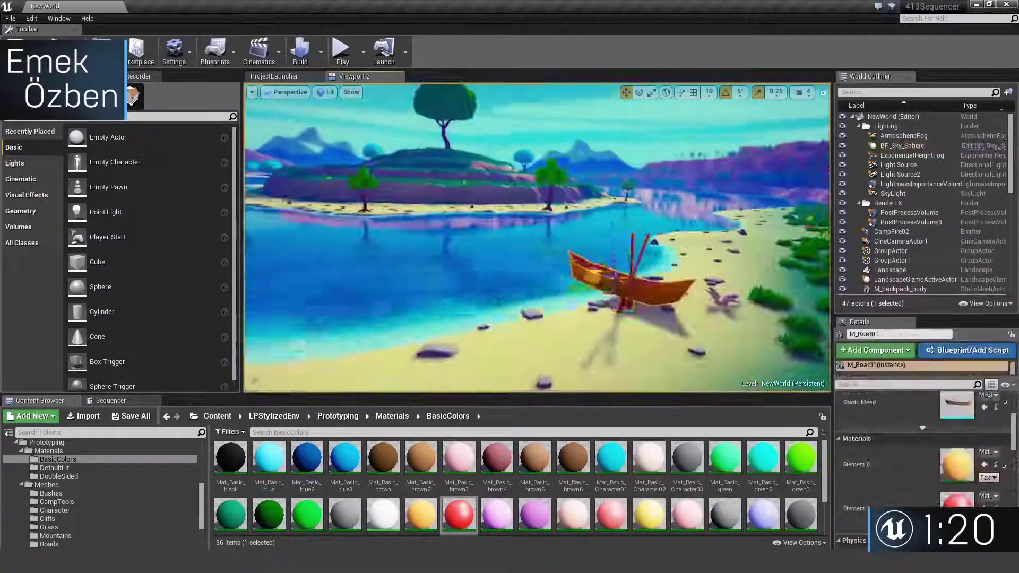
pyautogui.click(659, 339)
pyautogui.click(632, 250)
pyautogui.keyDown('ctrl'); pyautogui.click(645, 245); pyautogui.keyUp('ctrl')
pyautogui.press('w')
pyautogui.moveTo(645, 254); pyautogui.dragTo(715, 243)
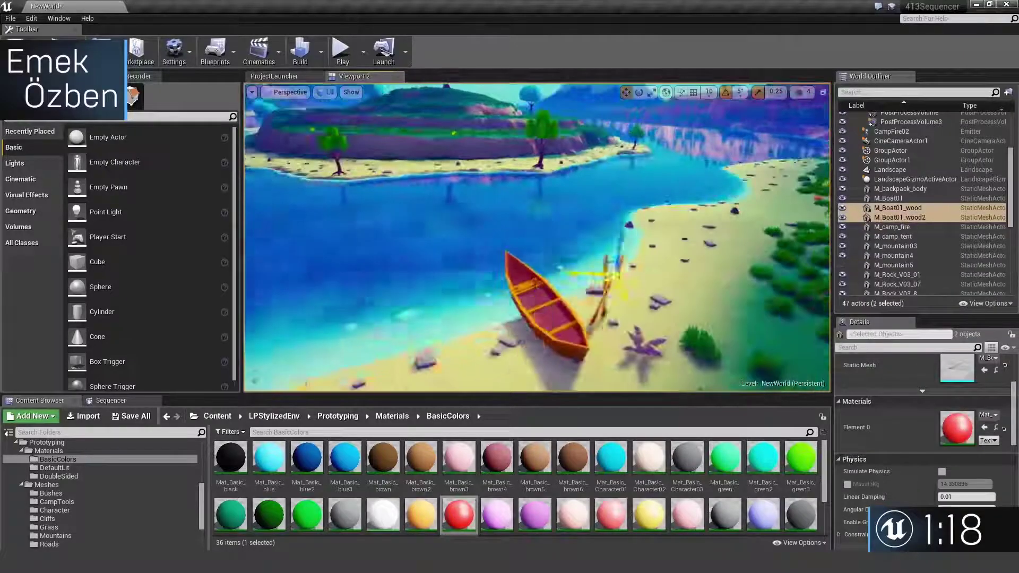
pyautogui.click(452, 229)
pyautogui.moveTo(536, 239); pyautogui.dragTo(536, 223, button='right')
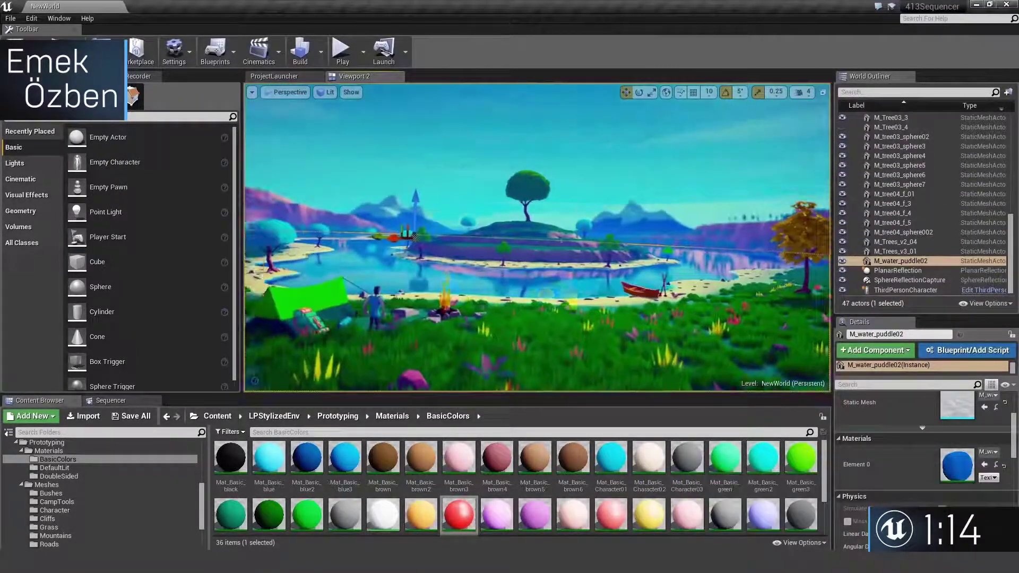
# Open the Rocks mesh folder, place M_Rock_V03_11 on the shore behind the oars and scale it up
pyautogui.scroll(-2, 67, 523)
pyautogui.click(66, 520)
pyautogui.moveTo(460, 460); pyautogui.dragTo(663, 222)
pyautogui.press('Delete')
pyautogui.moveTo(270, 460); pyautogui.dragTo(406, 450)
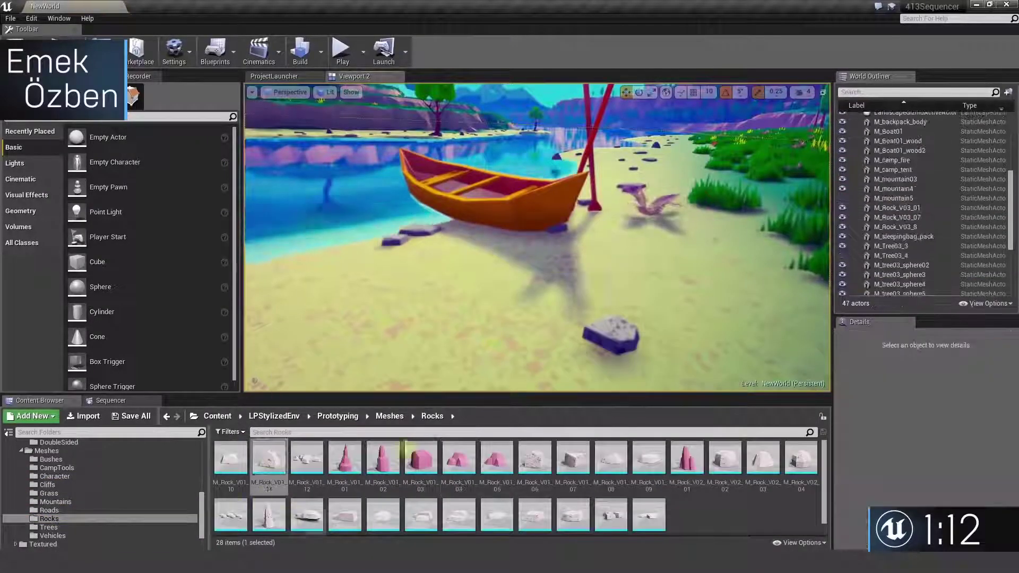
pyautogui.moveTo(629, 246); pyautogui.dragTo(629, 248)
pyautogui.press('r')
pyautogui.moveTo(629, 247); pyautogui.dragTo(670, 234)
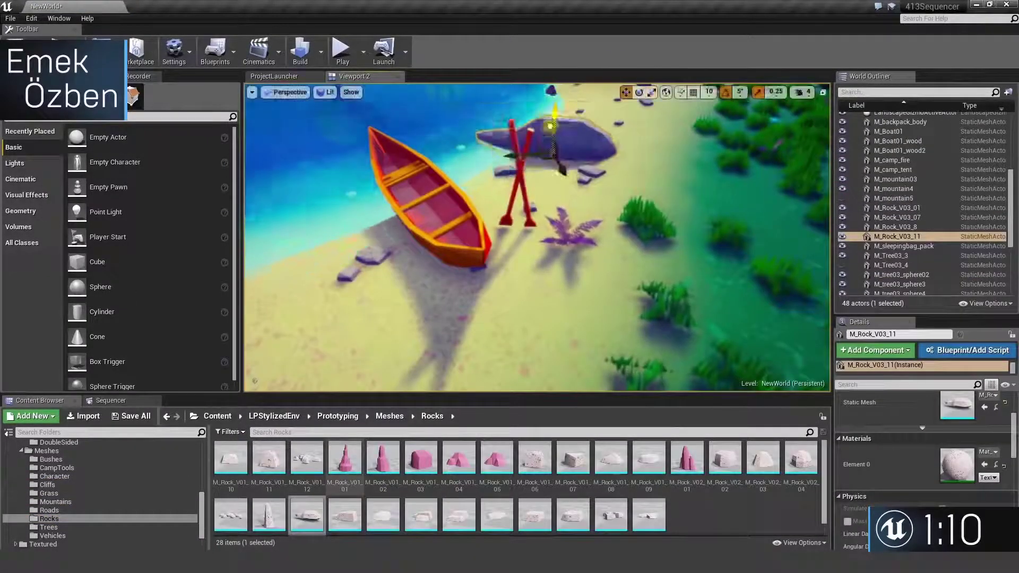
# Keep the CineCameraActor1 preview on display and move the large flat rock farther along the shoreline
pyautogui.press('e')
pyautogui.scroll(6, 910, 243)
pyautogui.click(910, 243)
pyautogui.click(583, 156)
pyautogui.press('w')
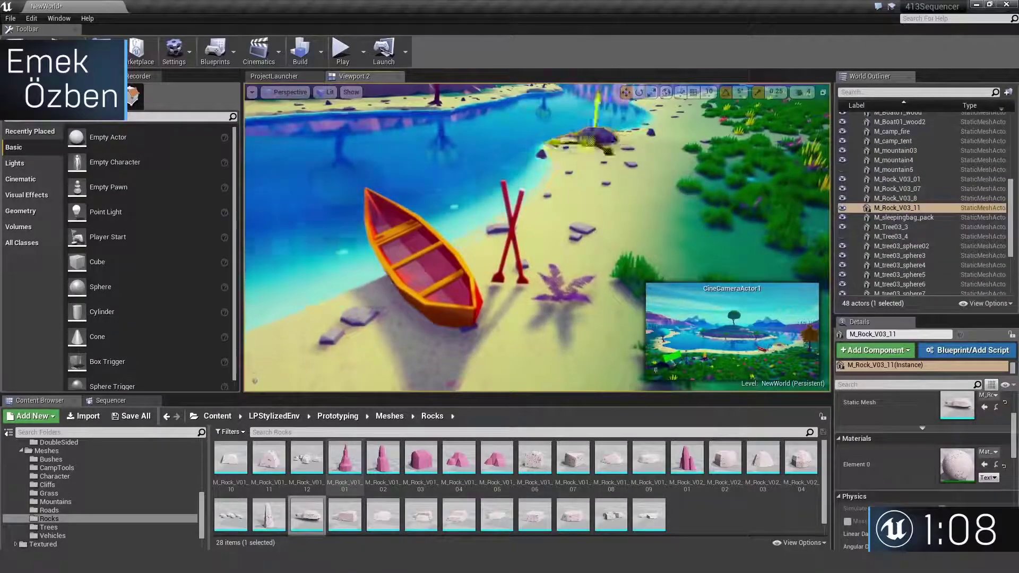
# Place a small rock cluster and the upright rock M_Rock_V03_10 at the large flat rock on the shoreline
pyautogui.moveTo(231, 515); pyautogui.dragTo(573, 323)
pyautogui.moveTo(269, 515); pyautogui.dragTo(616, 141)
pyautogui.moveTo(621, 142); pyautogui.dragTo(727, 79)
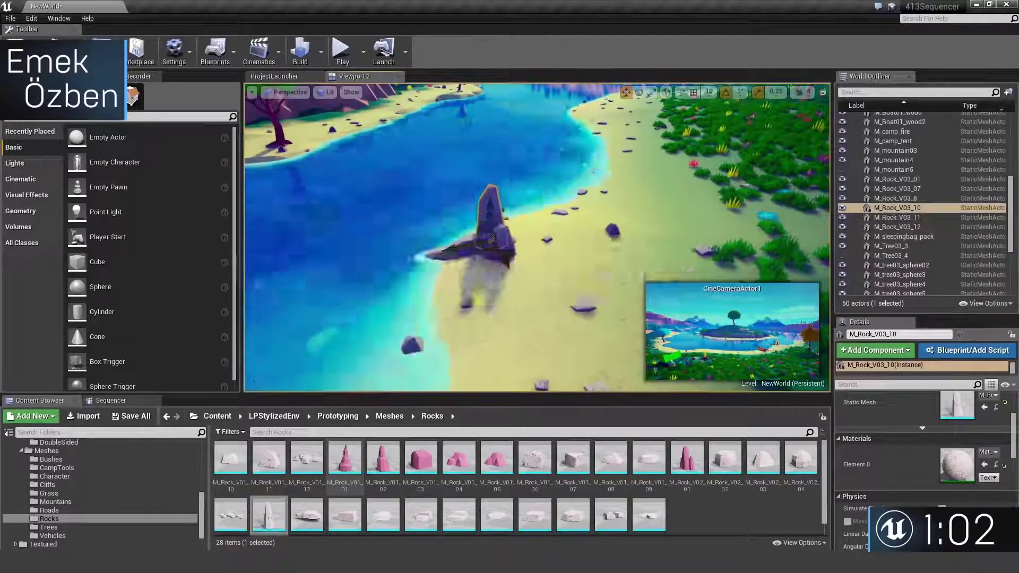
# Add M_Rock_V03_03 to the base of the shoreline rock formation and adjust the position of the rocks
pyautogui.moveTo(421, 515); pyautogui.dragTo(531, 324)
pyautogui.click(541, 297)
pyautogui.click(563, 329)
pyautogui.moveTo(563, 329); pyautogui.dragTo(510, 298, button='right')
pyautogui.click(562, 297)
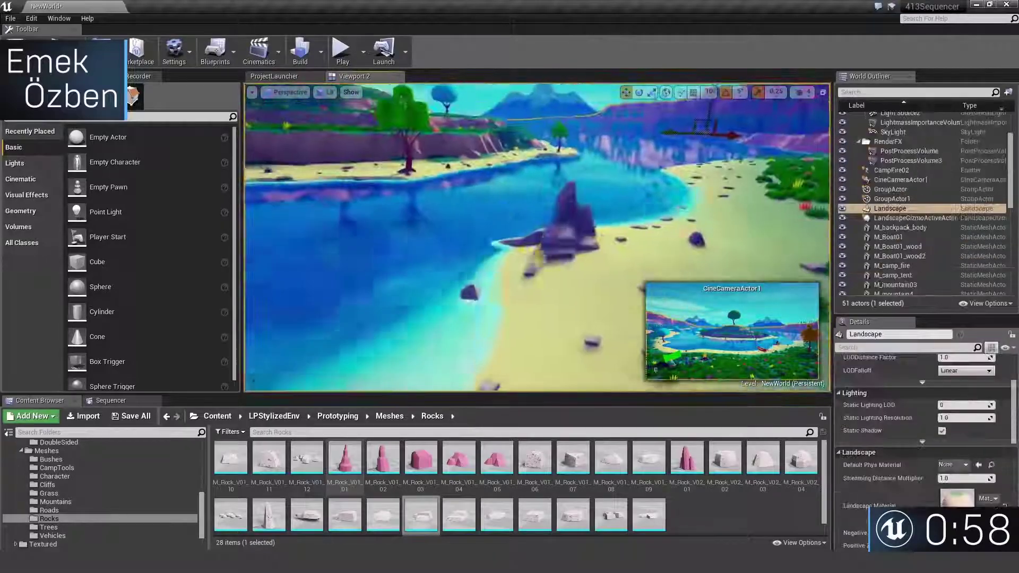
pyautogui.click(569, 245)
pyautogui.moveTo(563, 254); pyautogui.dragTo(564, 315)
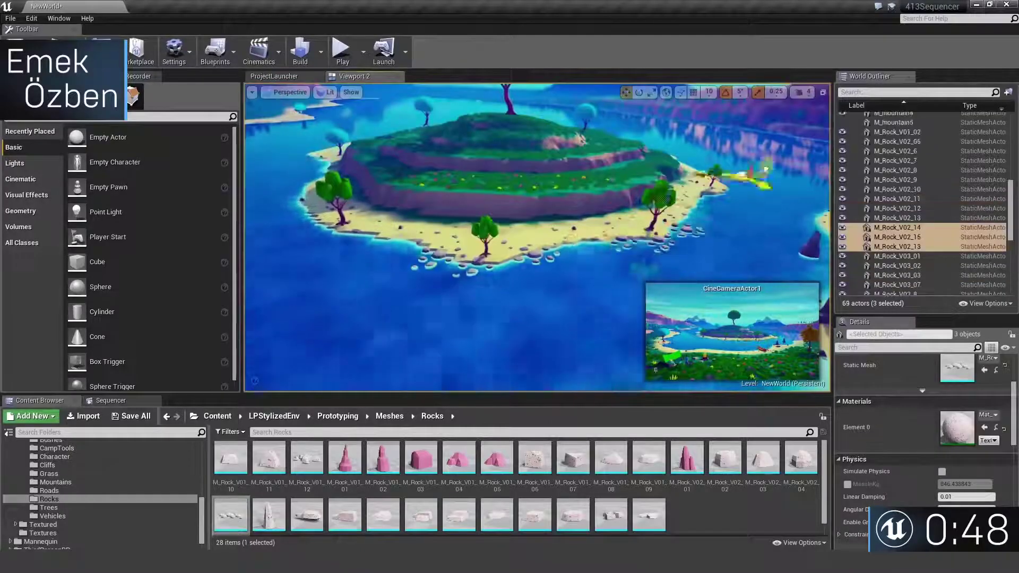
# Place M_Rock_V03_03 in the meadow beside the lake and open the fog inscattering color of ExponentialHeightFog
pyautogui.click(688, 231)
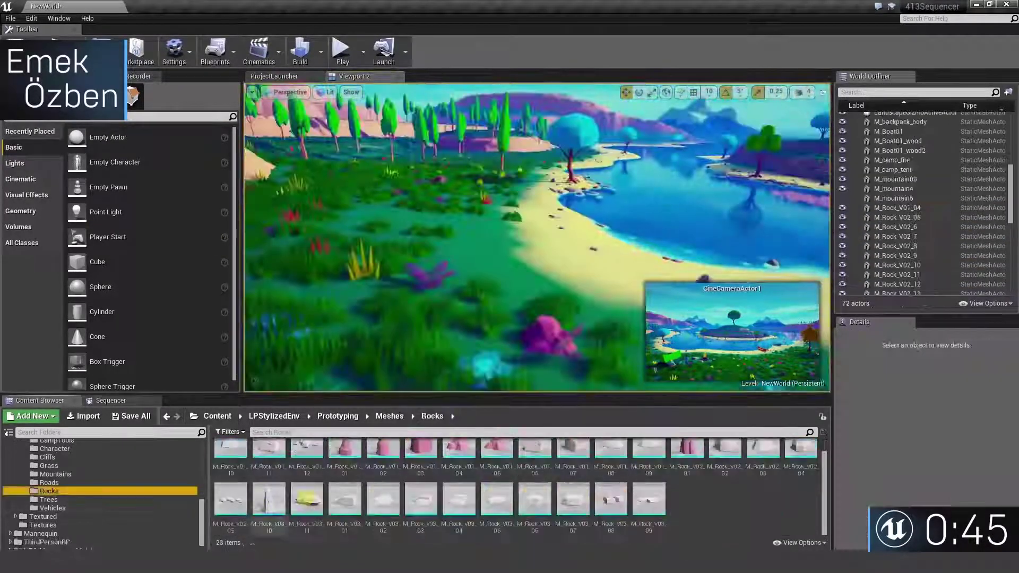
pyautogui.moveTo(421, 499); pyautogui.dragTo(478, 220)
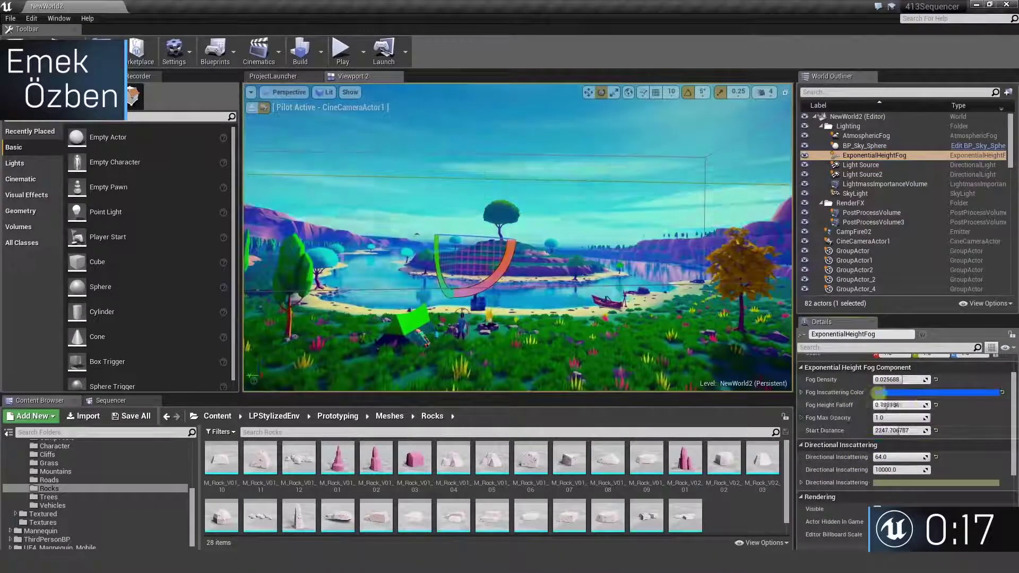
pyautogui.click(878, 393)
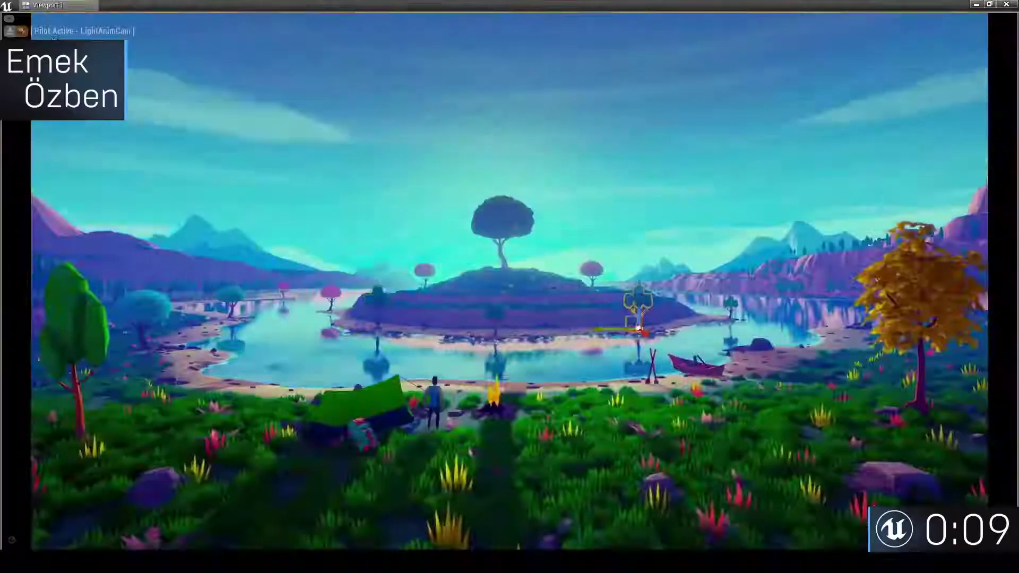
# Pick the lakeside and island trees one by one and recolor them pink, including the large tree on the island
pyautogui.click(284, 290)
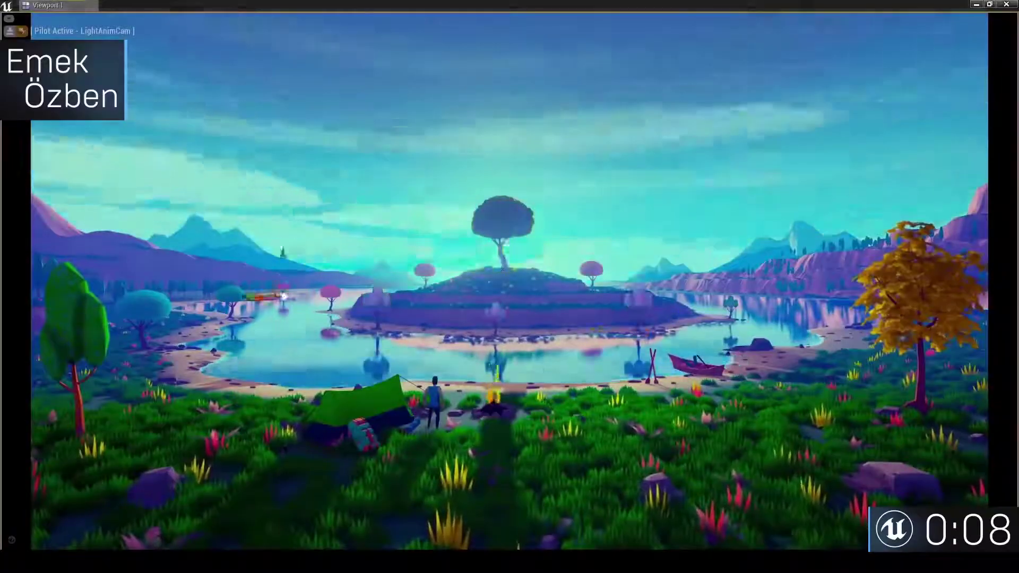
pyautogui.click(362, 434)
pyautogui.click(503, 218)
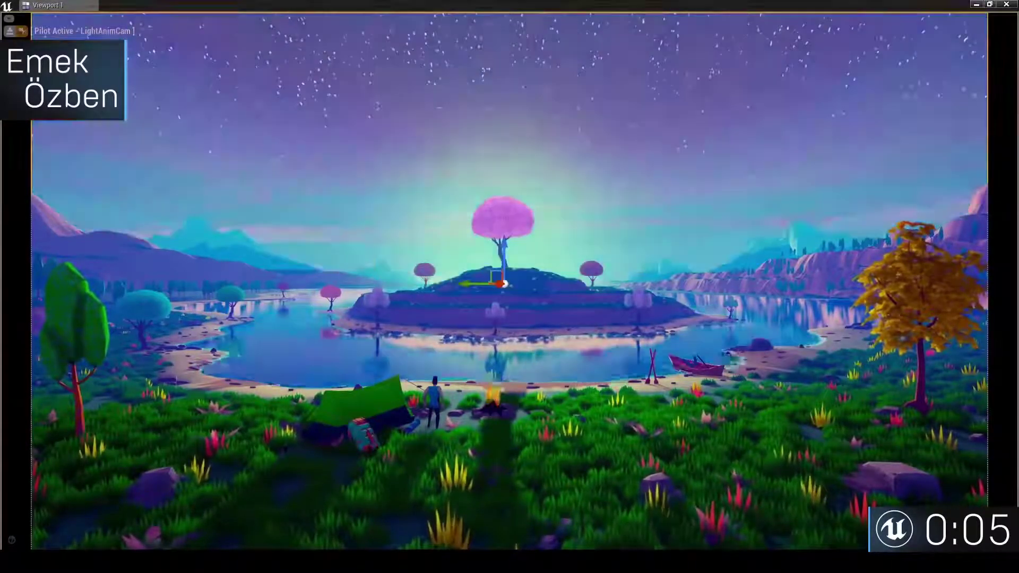
pyautogui.click(363, 436)
pyautogui.click(501, 284)
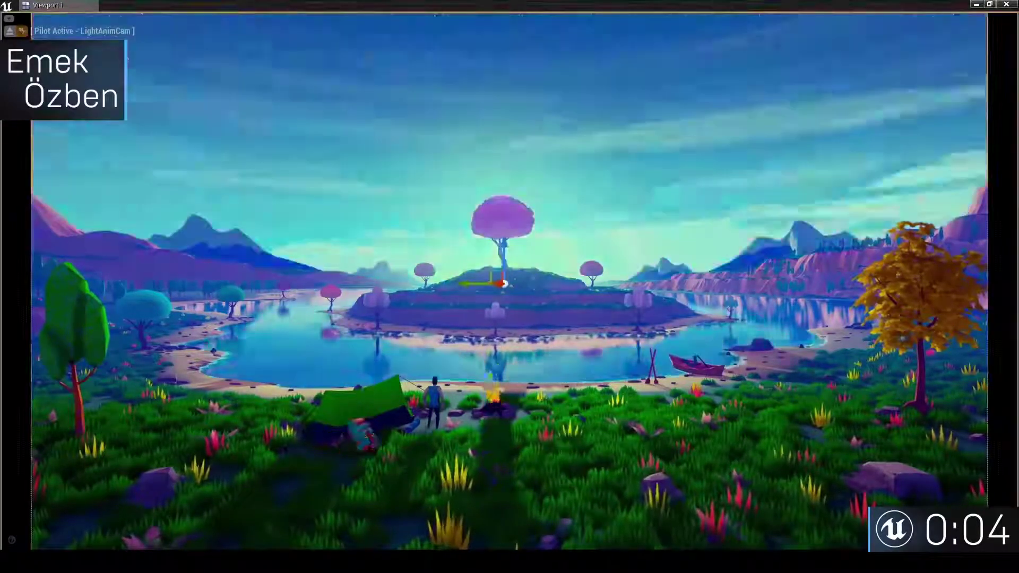
pyautogui.click(424, 270)
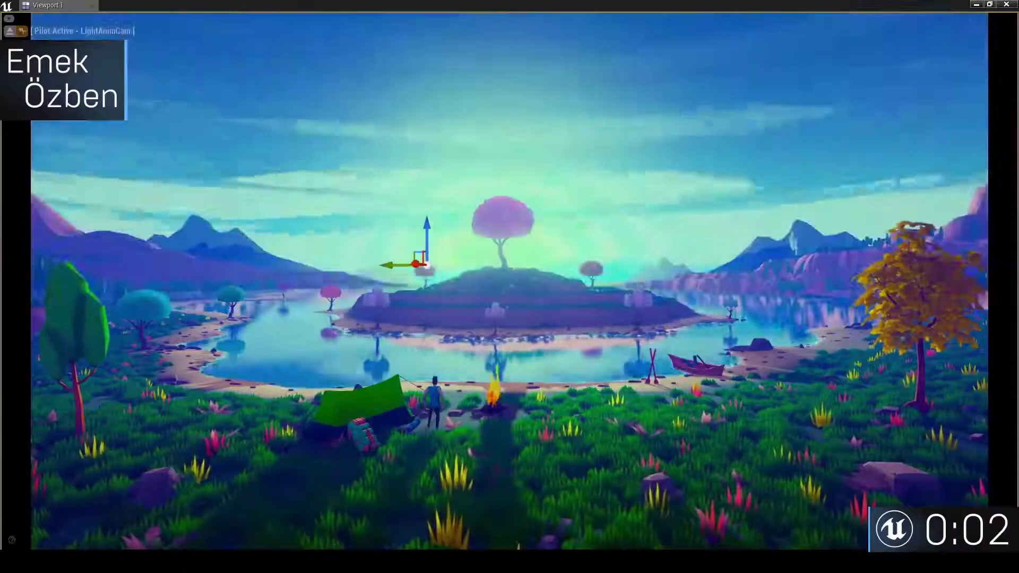
pyautogui.click(489, 114)
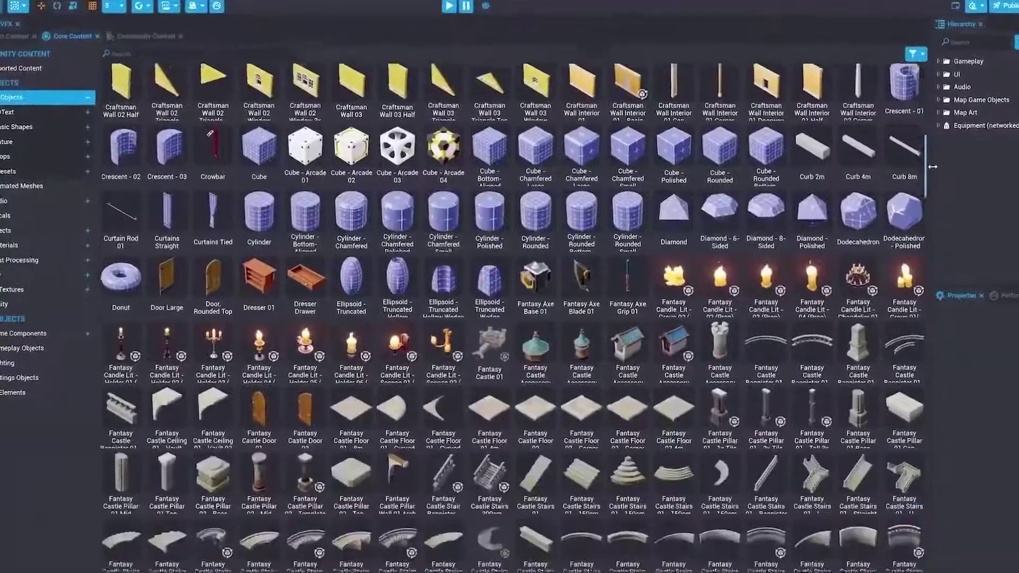
pyautogui.scroll(-5, 478, 319)
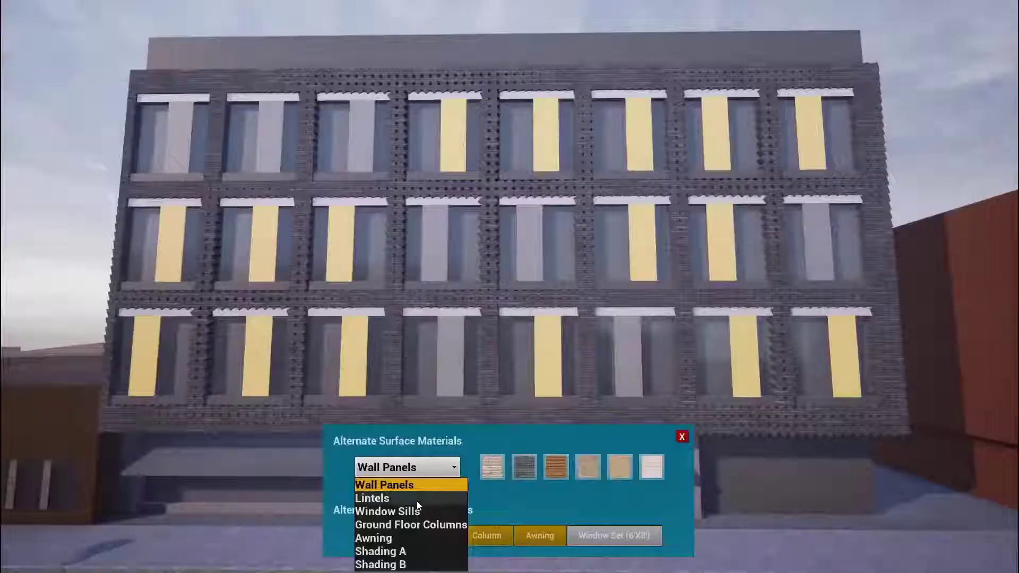
# Assign the white surface material to the facade's lintels and choose Window Sills as the component for material changes
pyautogui.click(418, 501)
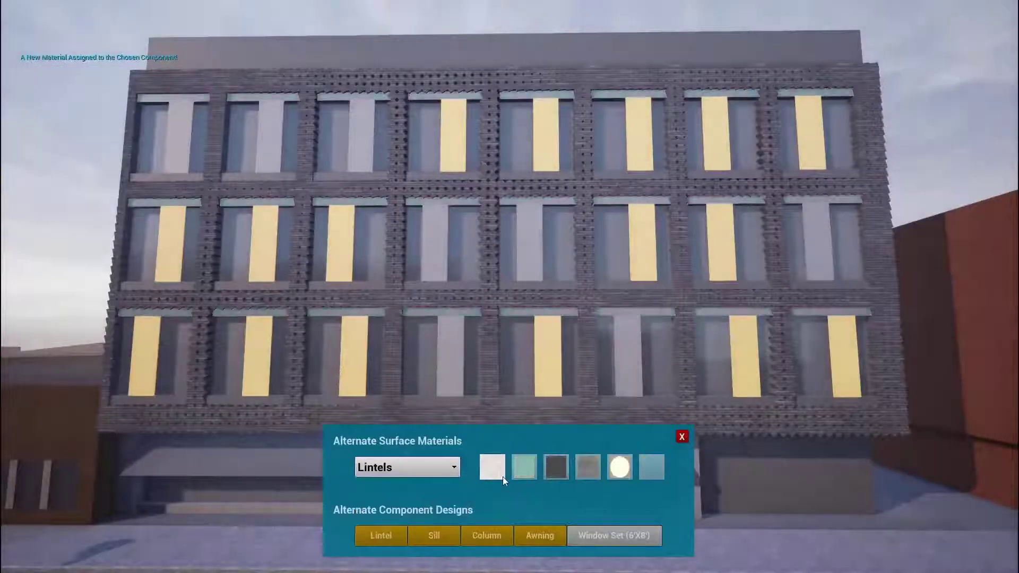
pyautogui.click(499, 477)
pyautogui.click(410, 473)
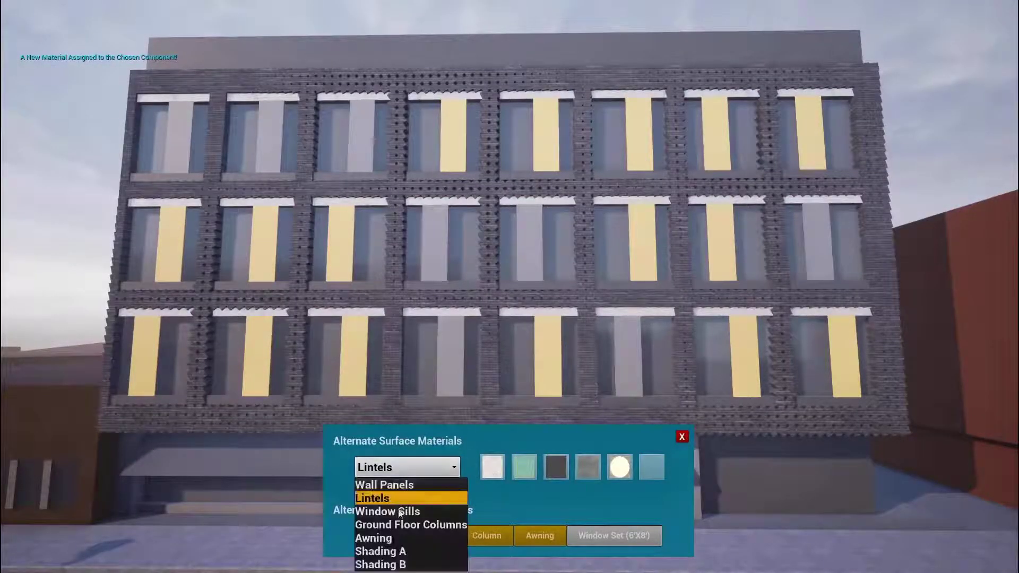
pyautogui.click(412, 510)
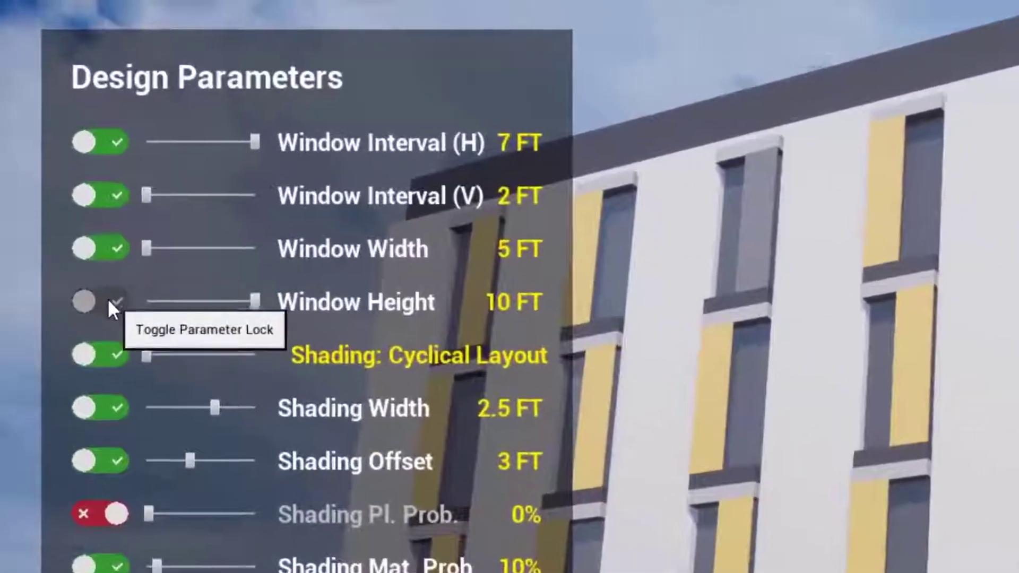
# Toggle the locks of the window design parameters and advance the time of day
pyautogui.click(61, 170)
pyautogui.click(113, 265)
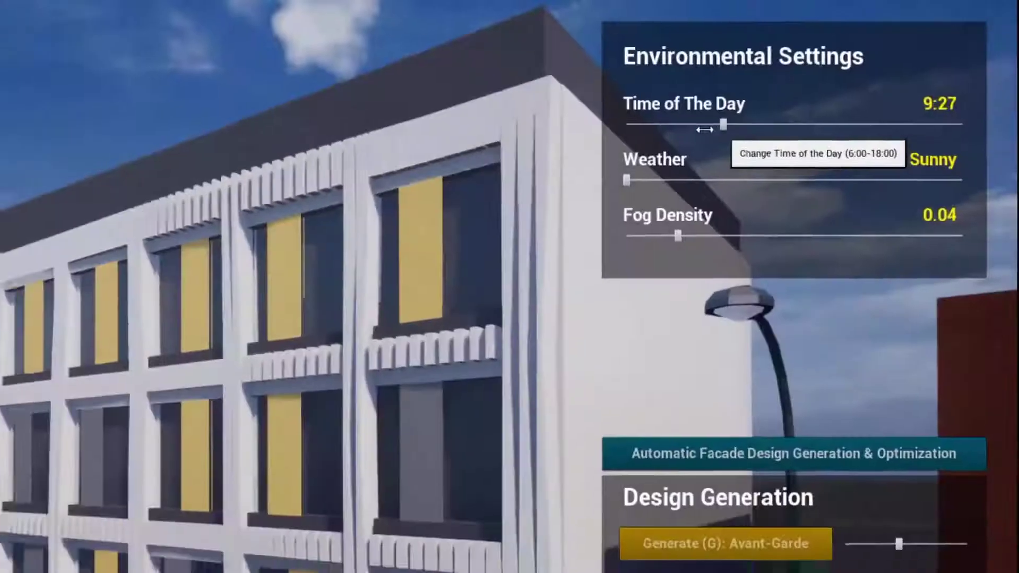
pyautogui.moveTo(703, 130); pyautogui.dragTo(945, 83)
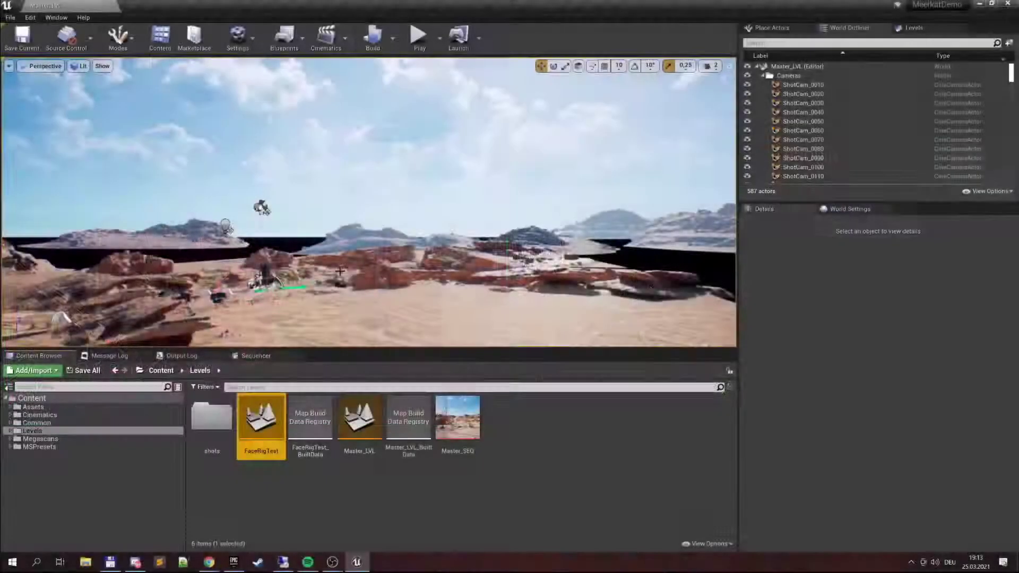
# Open the FaceRigTest level of the MeerkatDemo project
pyautogui.doubleClick(263, 422)
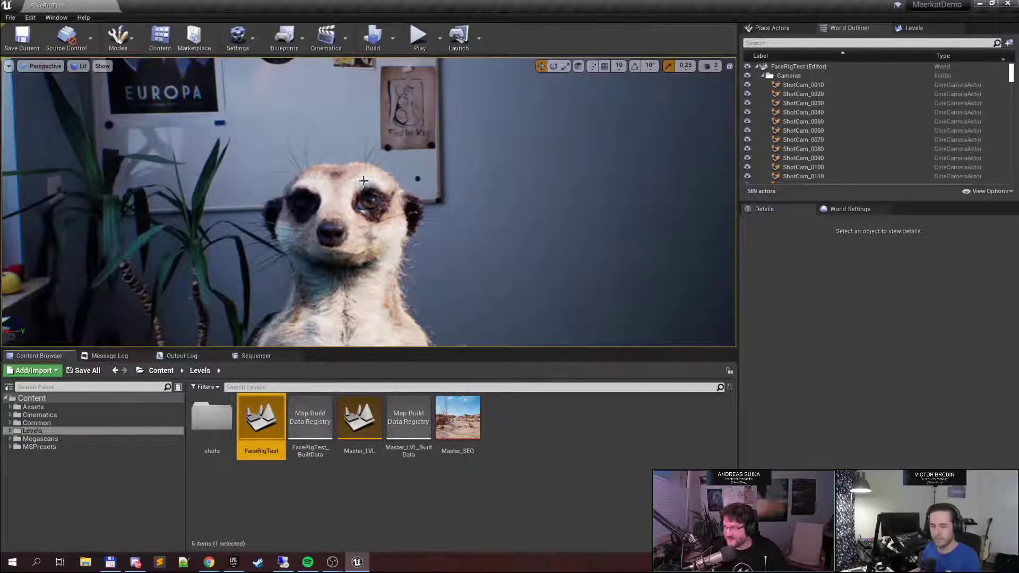
# Fly the view out from the meerkat close-up to examine the camera rig, backdrop and desert set around it
pyautogui.press('s')
pyautogui.moveTo(381, 176)
pyautogui.mouseDown(button='right')
pyautogui.moveTo(255, 179)
pyautogui.moveTo(367, 180)
pyautogui.mouseUp(button='right')
pyautogui.press('d')
pyautogui.press('w')
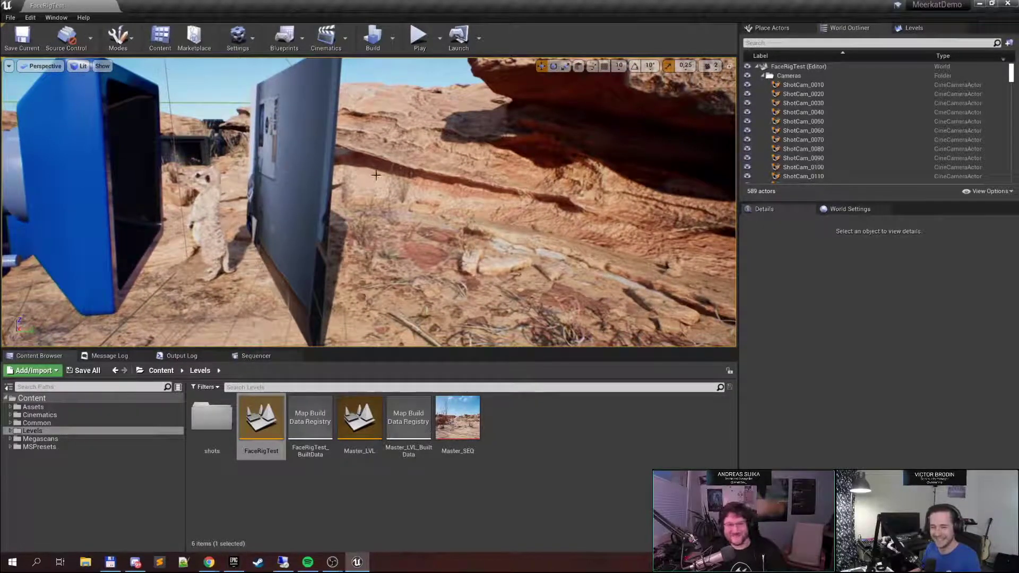
pyautogui.moveTo(306, 167); pyautogui.dragTo(307, 167, button='right')
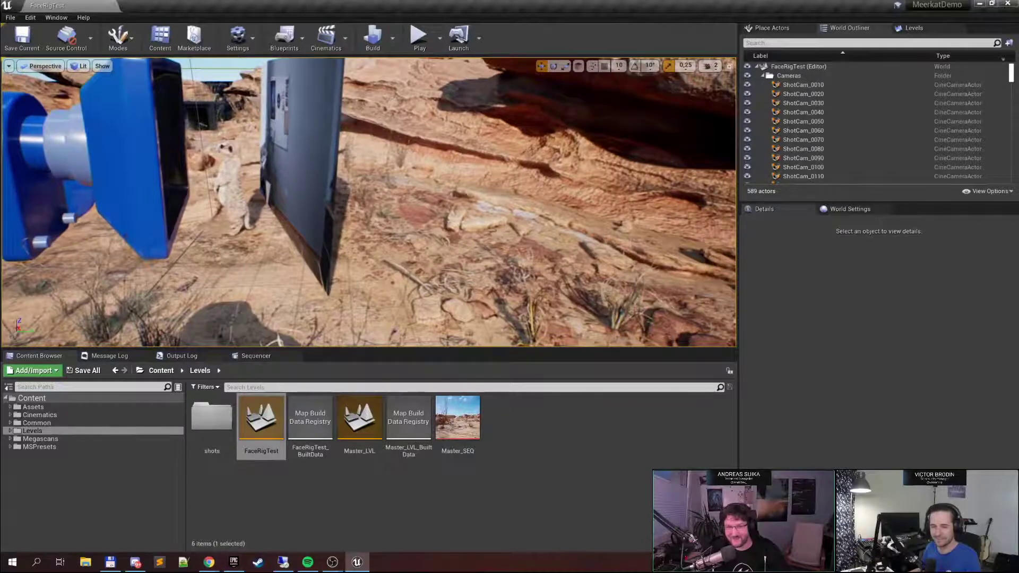
pyautogui.moveTo(307, 168); pyautogui.dragTo(307, 168, button='right')
pyautogui.moveTo(381, 182); pyautogui.dragTo(381, 183, button='right')
# Select the meerkat character in the level and locate its skeletal mesh asset in the project content
pyautogui.click(382, 183)
pyautogui.moveTo(441, 174); pyautogui.dragTo(441, 174, button='right')
pyautogui.moveTo(340, 181); pyautogui.dragTo(340, 181, button='right')
pyautogui.click(340, 181)
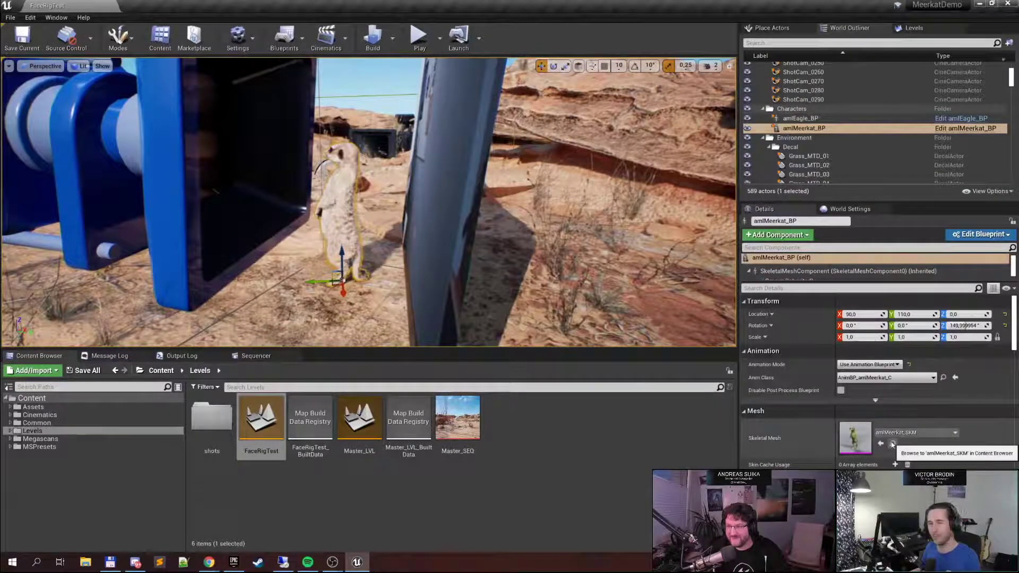
pyautogui.click(892, 444)
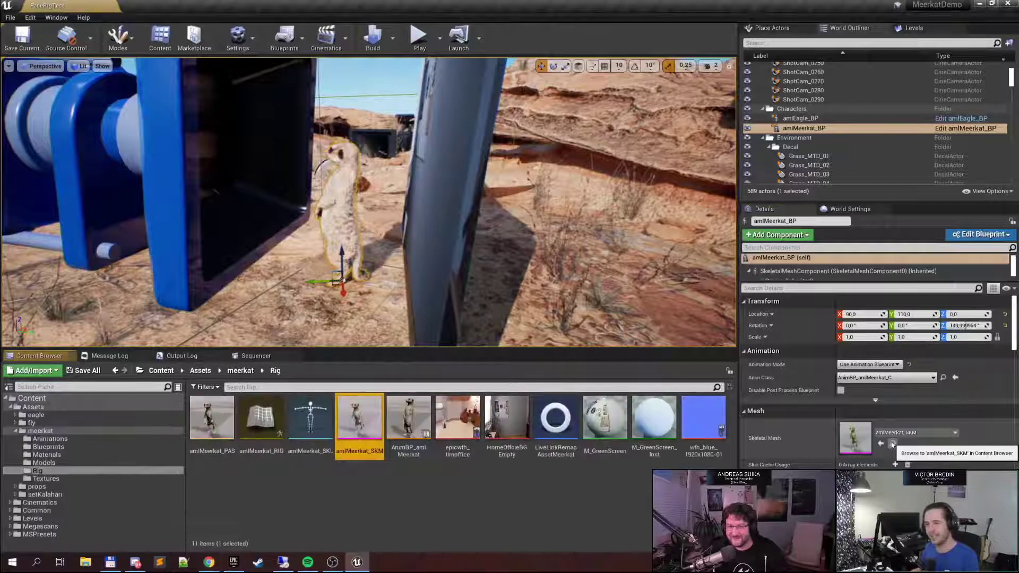
# Open the AnimBP_amlMeerkat animation blueprint and dock its window beside the level tab
pyautogui.doubleClick(417, 460)
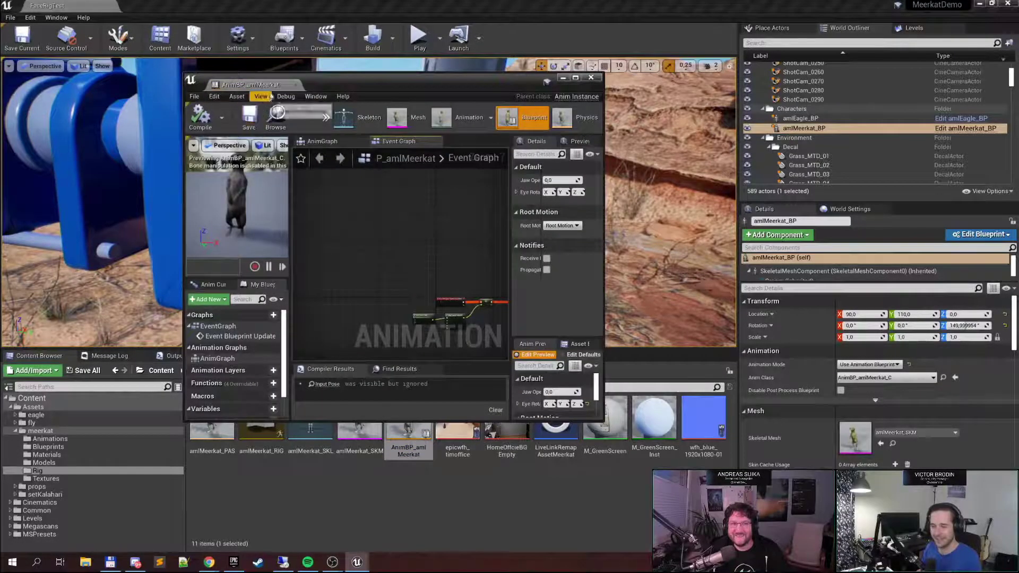
pyautogui.moveTo(265, 86); pyautogui.dragTo(255, 11)
pyautogui.moveTo(160, 170); pyautogui.dragTo(130, 149, button='right')
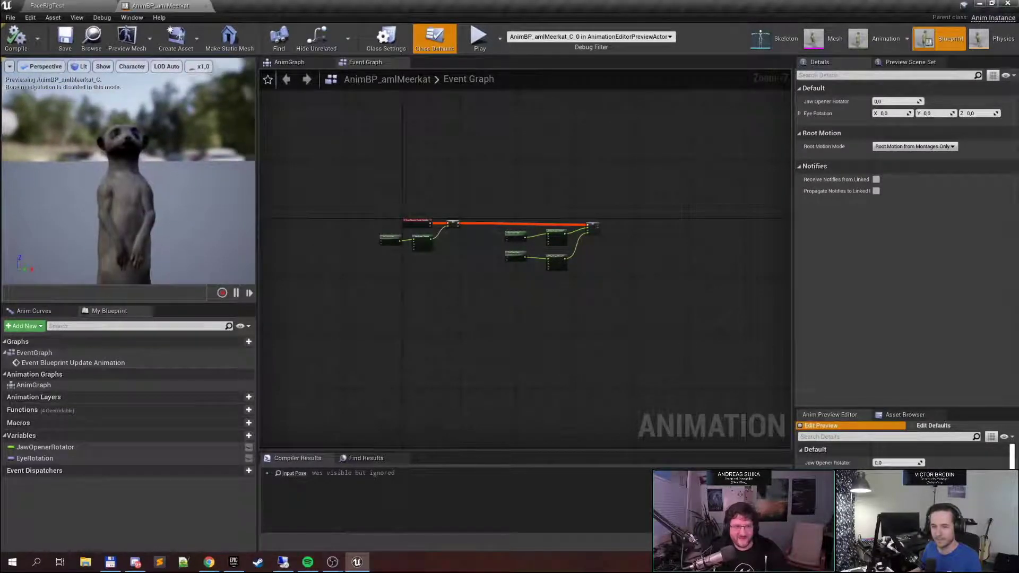
# Examine the Event Graph nodes that remap the jaw and eye curve values into the jaw opener and eye rotation variables
pyautogui.scroll(5, 484, 257)
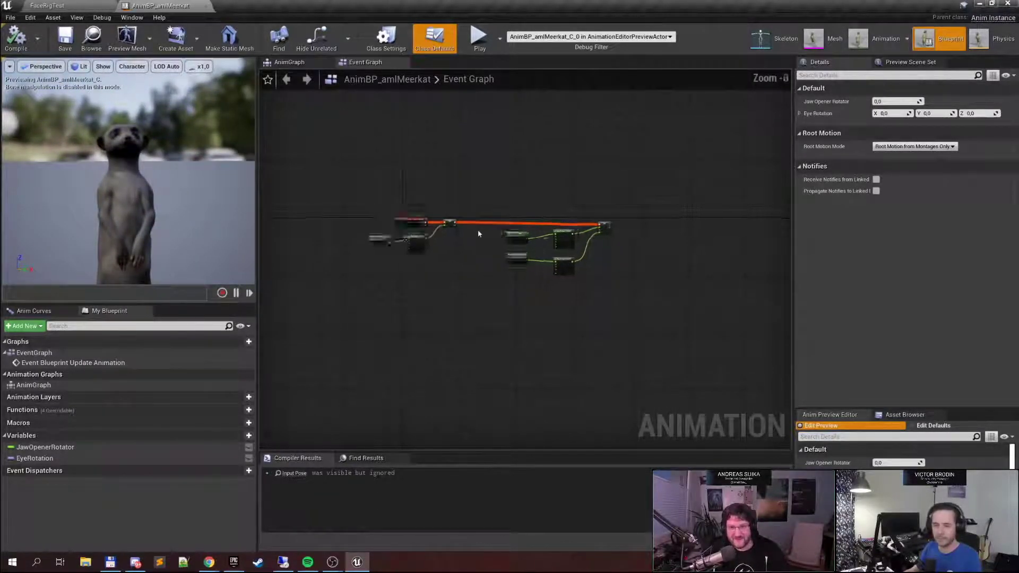
pyautogui.scroll(1, 536, 270)
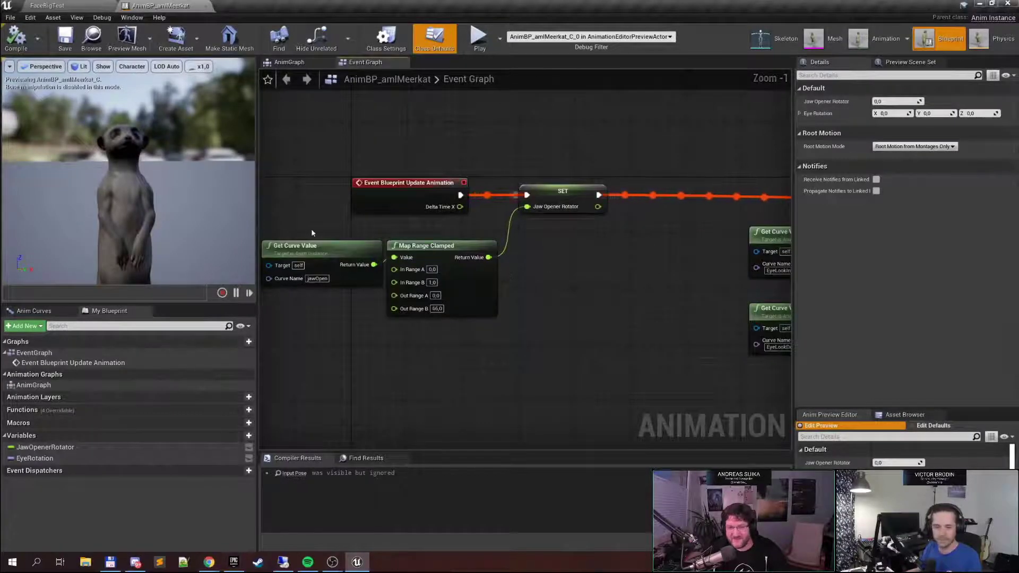
pyautogui.moveTo(343, 234); pyautogui.dragTo(504, 318)
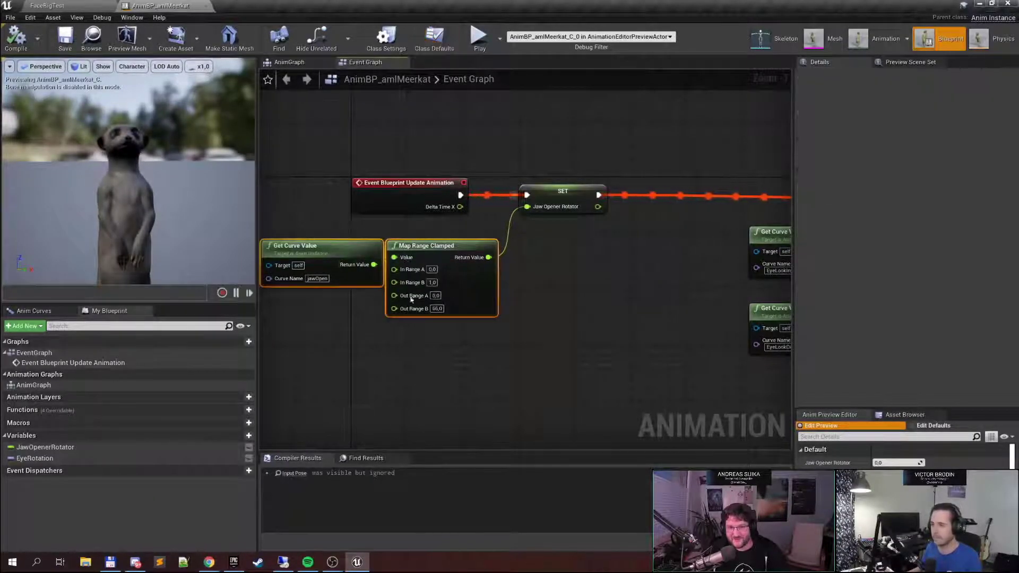
pyautogui.moveTo(604, 295); pyautogui.dragTo(320, 257, button='right')
pyautogui.moveTo(420, 263); pyautogui.dragTo(335, 261, button='right')
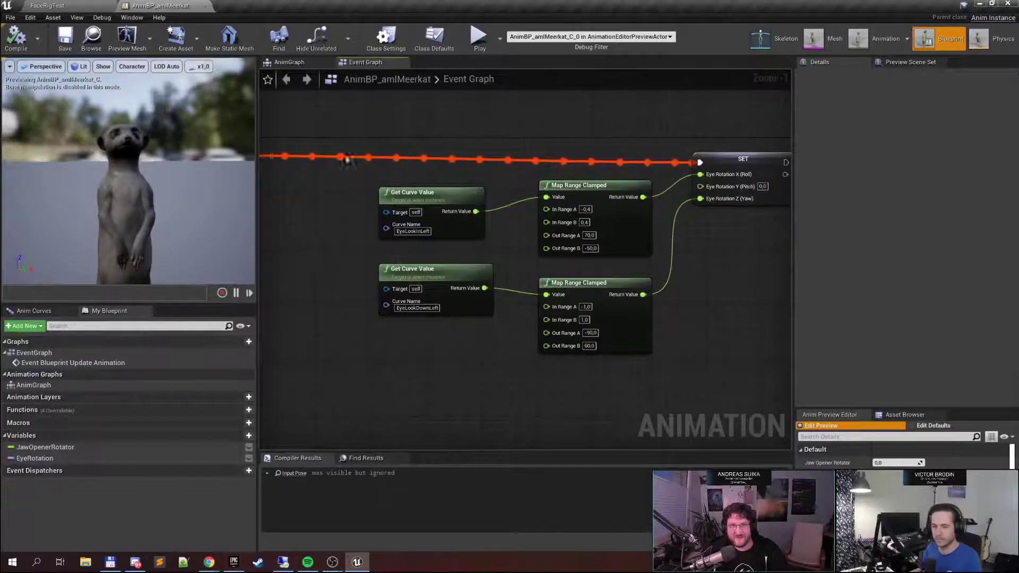
pyautogui.moveTo(673, 139); pyautogui.dragTo(482, 136, button='right')
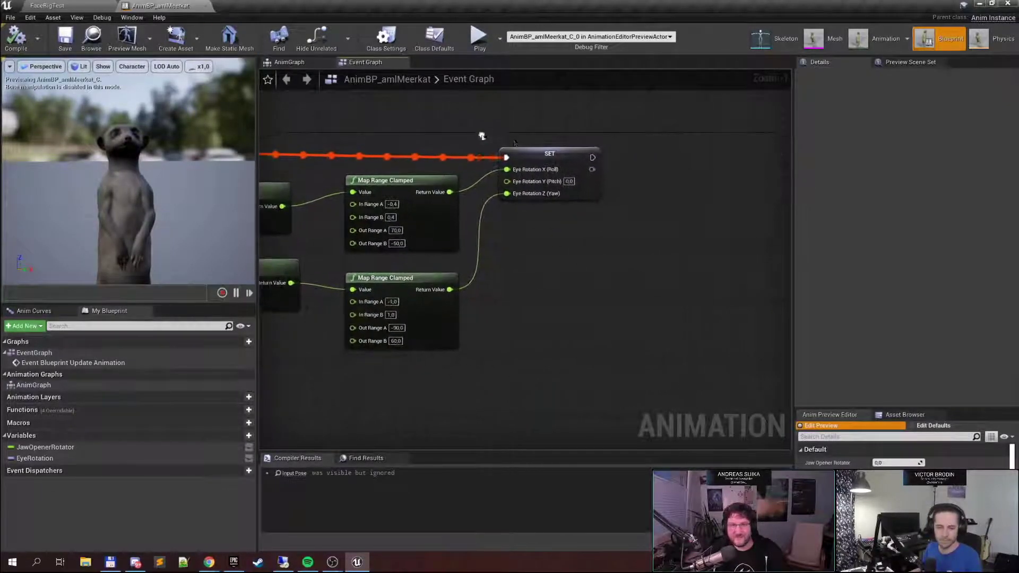
pyautogui.scroll(1, 499, 148)
# Open the AnimGraph and inspect the Modify Curve and Live Link Pose nodes
pyautogui.click(303, 63)
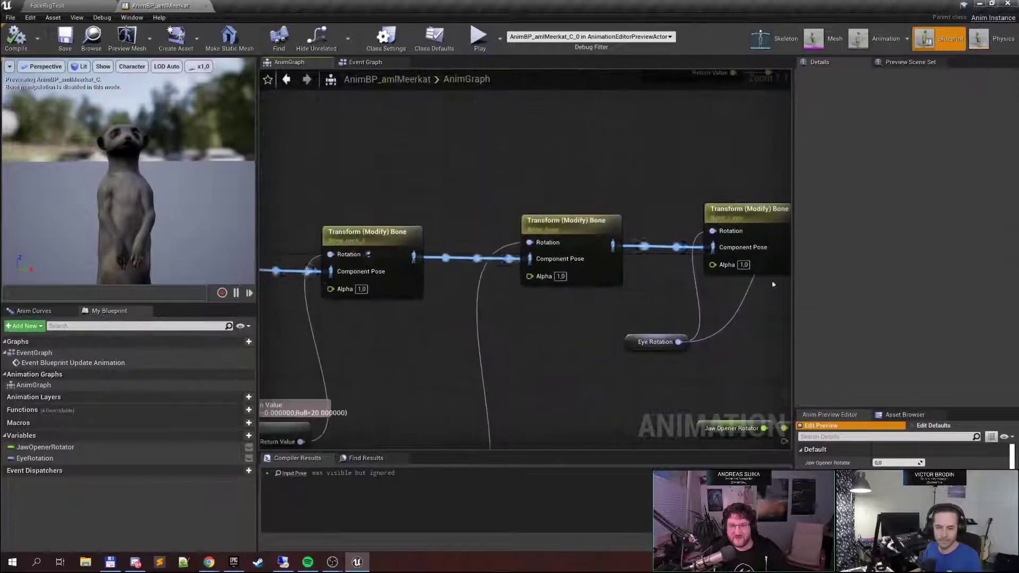
pyautogui.scroll(2, 651, 227)
pyautogui.moveTo(418, 223); pyautogui.dragTo(593, 212, button='right')
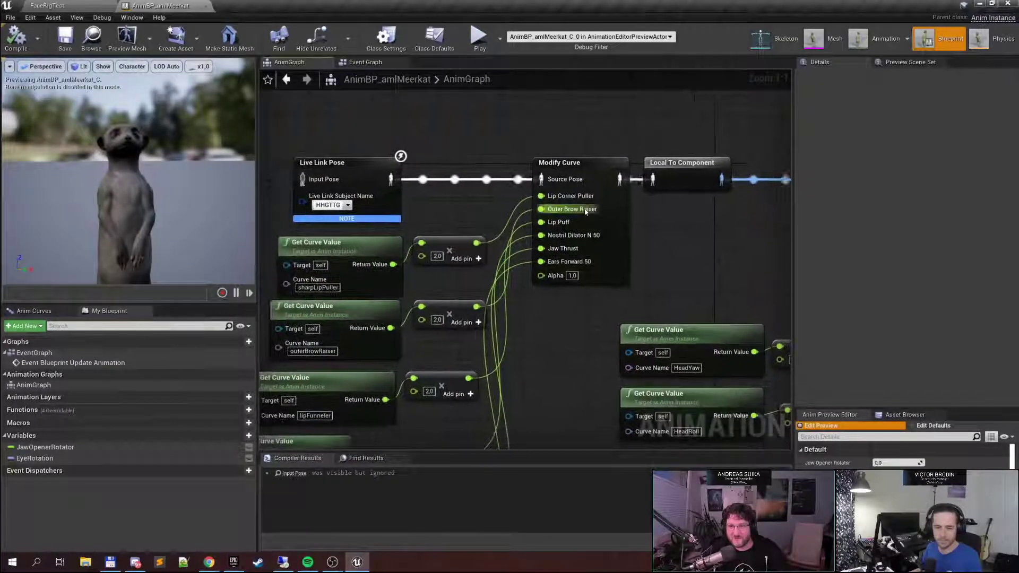
pyautogui.click(582, 162)
pyautogui.moveTo(341, 164); pyautogui.dragTo(484, 153, button='right')
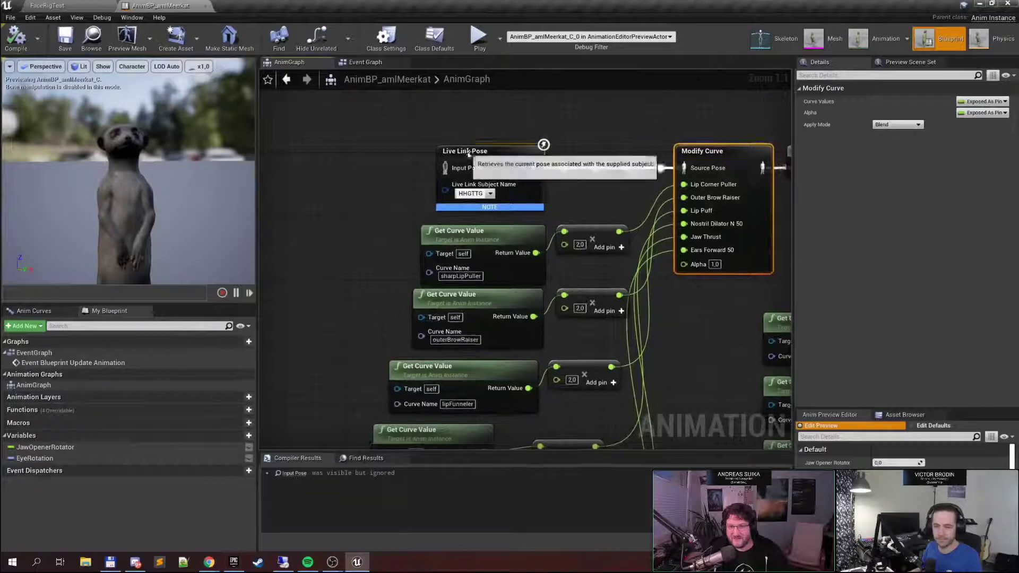
pyautogui.click(484, 152)
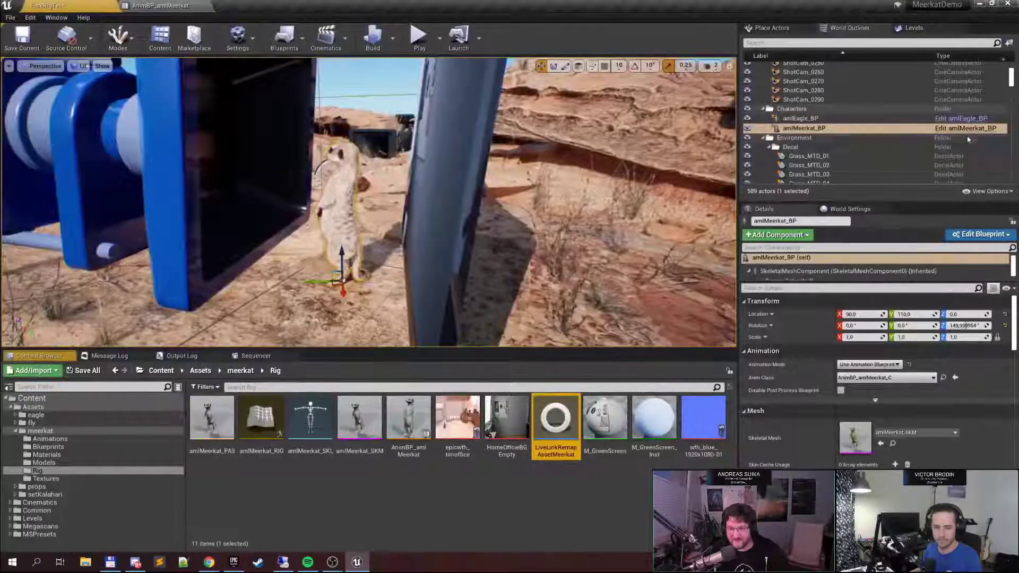
# Locate the Live Link Pose node's retarget asset in the project content and open LiveLinkRemapAssetMeerkat
pyautogui.click(969, 137)
pyautogui.doubleClick(556, 422)
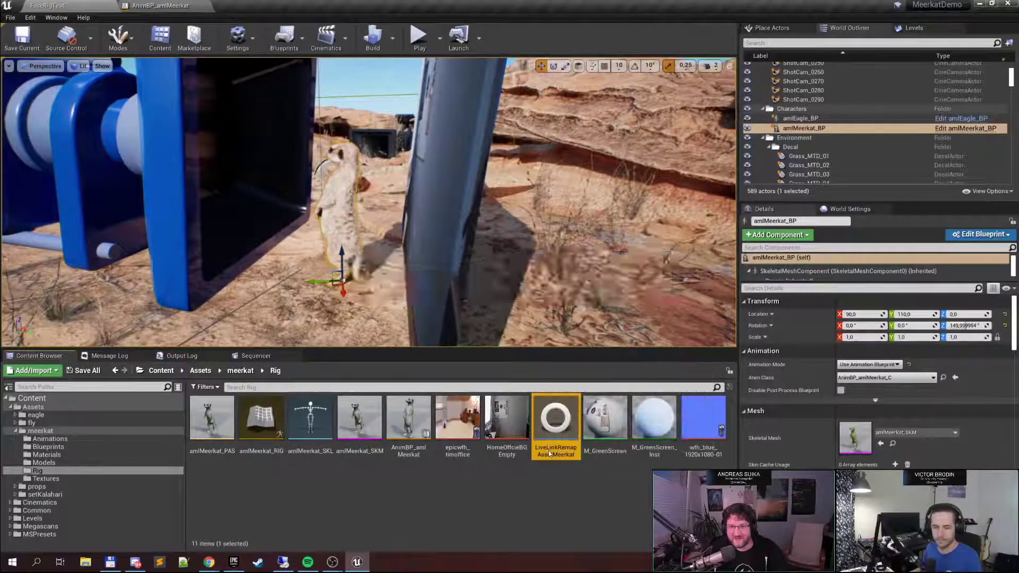
pyautogui.moveTo(484, 275); pyautogui.dragTo(453, 368, button='right')
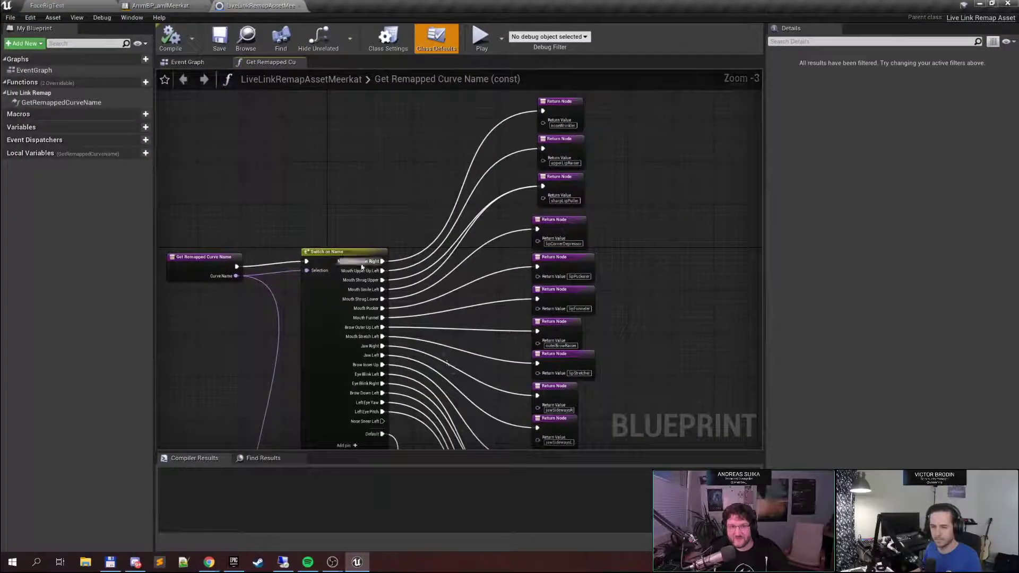
# Examine how the Switch on Name node in Get Remapped Curve Name maps facial curves to the meerkat's return values
pyautogui.scroll(2, 361, 263)
pyautogui.moveTo(353, 247); pyautogui.dragTo(473, 171, button='right')
pyautogui.scroll(1, 473, 169)
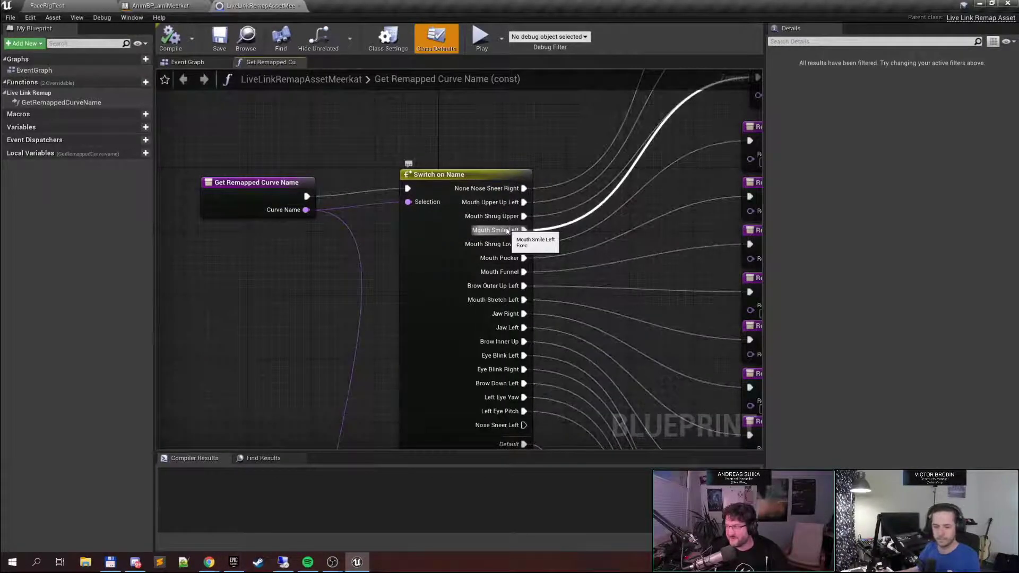
pyautogui.moveTo(507, 231); pyautogui.dragTo(465, 202, button='right')
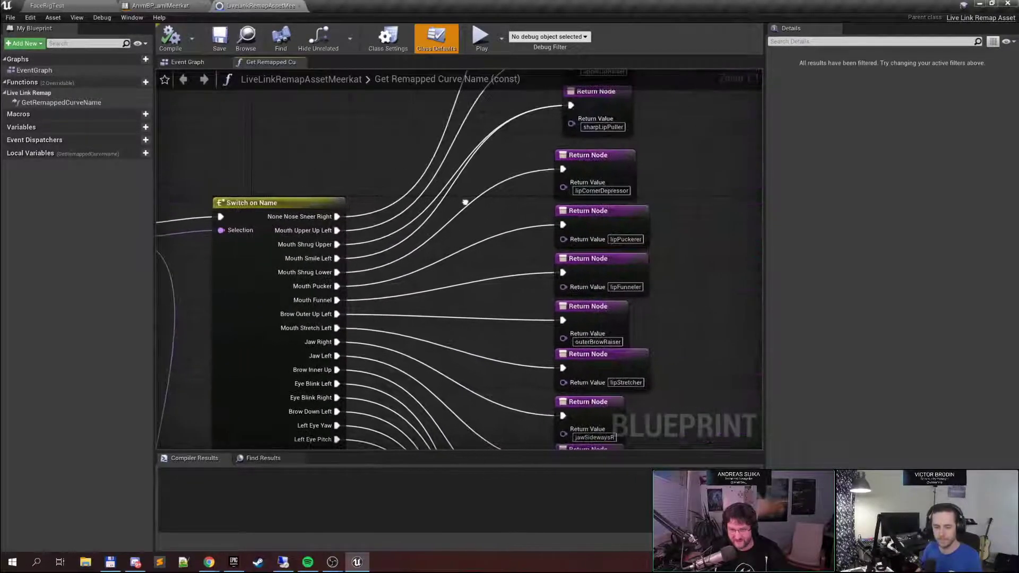
pyautogui.moveTo(386, 275); pyautogui.dragTo(476, 246, button='right')
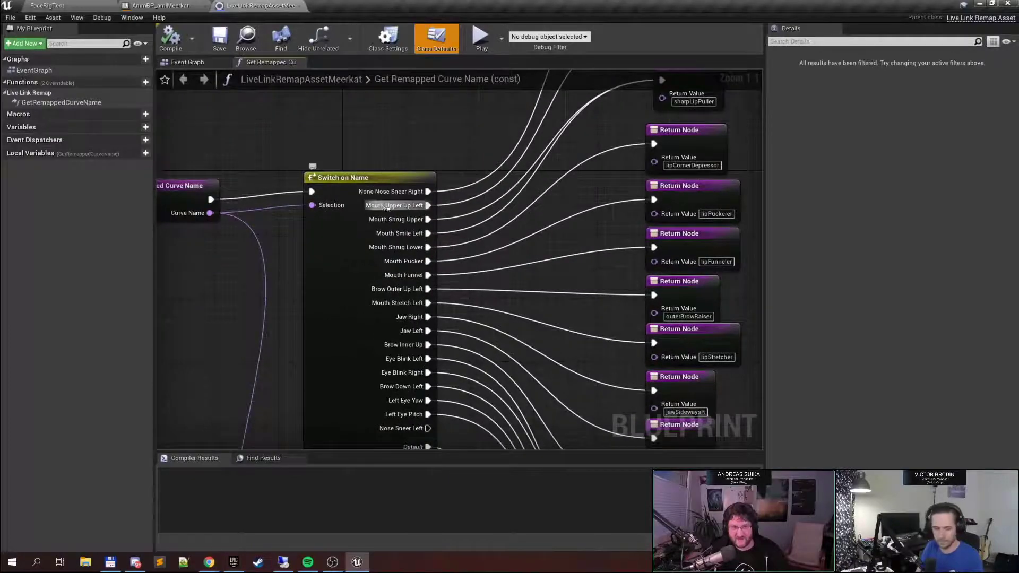
pyautogui.moveTo(392, 207); pyautogui.dragTo(427, 192, button='right')
pyautogui.moveTo(665, 157); pyautogui.dragTo(476, 212, button='right')
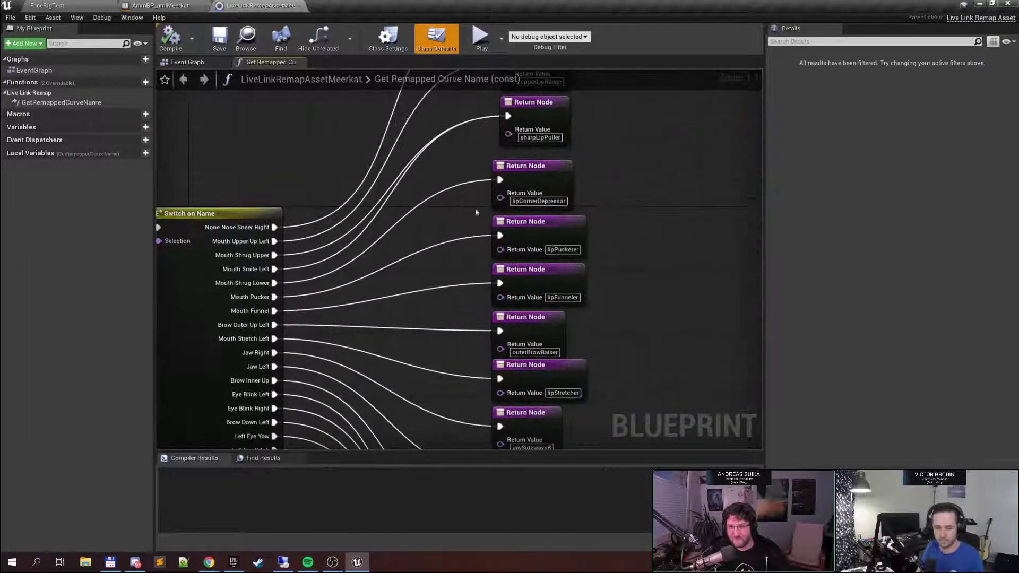
pyautogui.click(538, 174)
pyautogui.moveTo(588, 330); pyautogui.dragTo(587, 201, button='right')
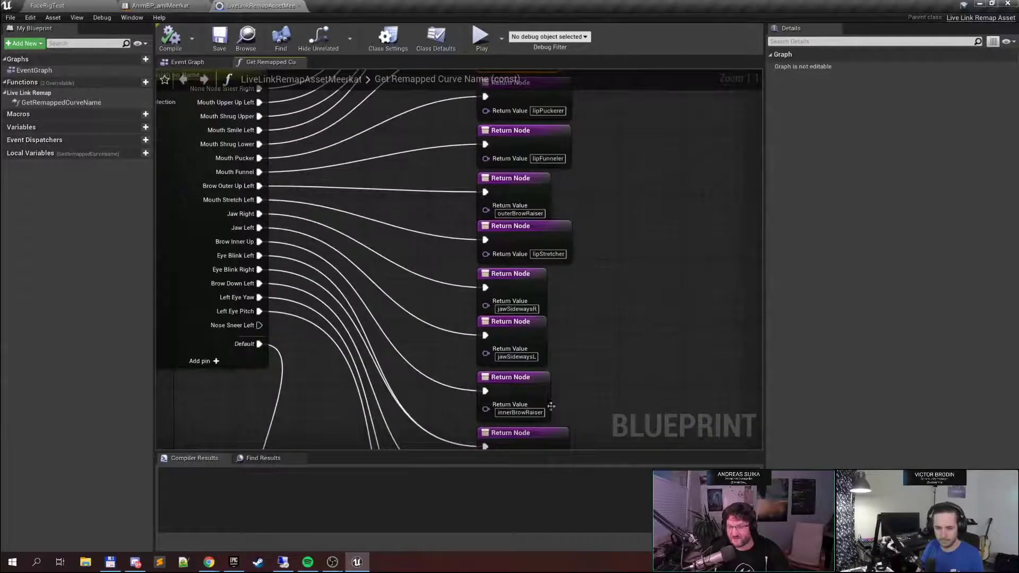
# Return to the AnimBP_amlMeerkat AnimGraph and examine the HeadYaw, HeadRoll and HeadPitch nodes feeding the rotators
pyautogui.click(159, 5)
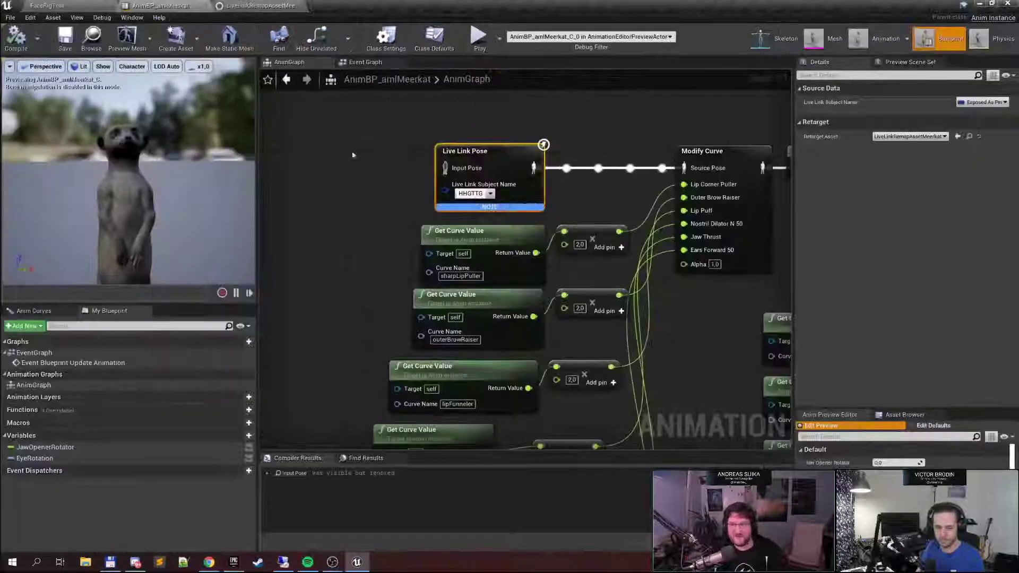
pyautogui.moveTo(668, 168); pyautogui.dragTo(402, 153, button='right')
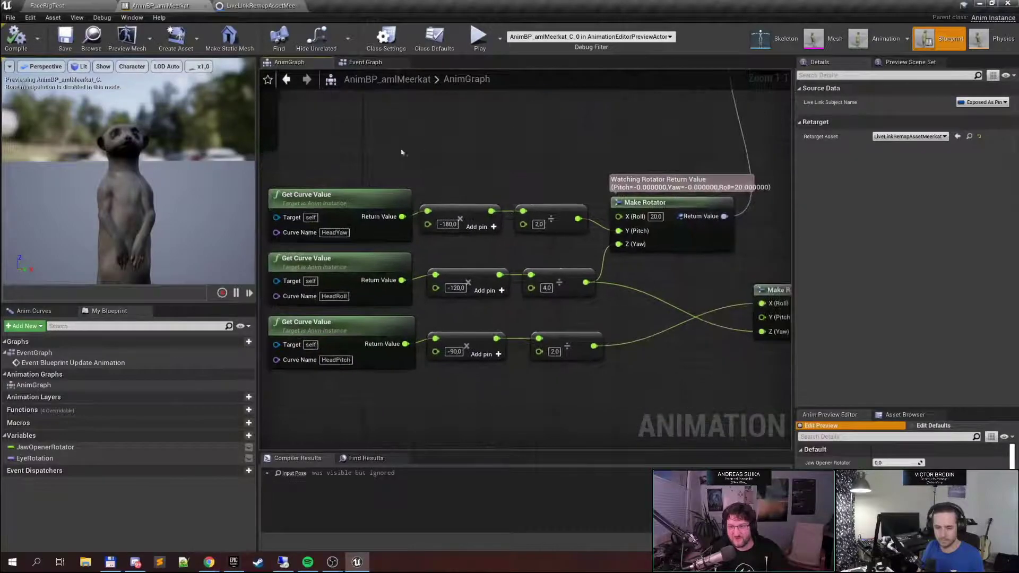
pyautogui.moveTo(465, 133); pyautogui.dragTo(455, 157, button='right')
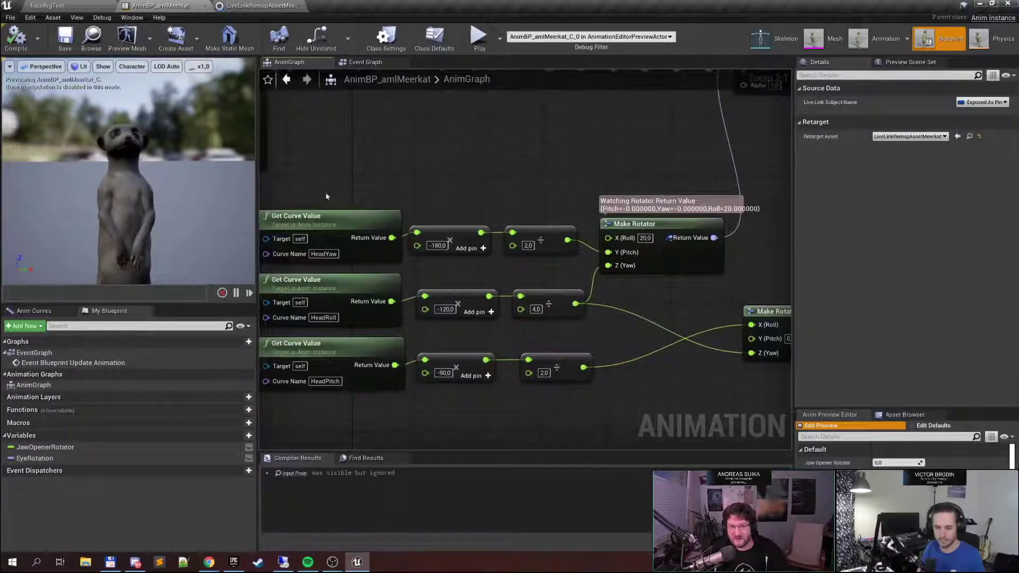
pyautogui.moveTo(327, 197); pyautogui.dragTo(702, 393)
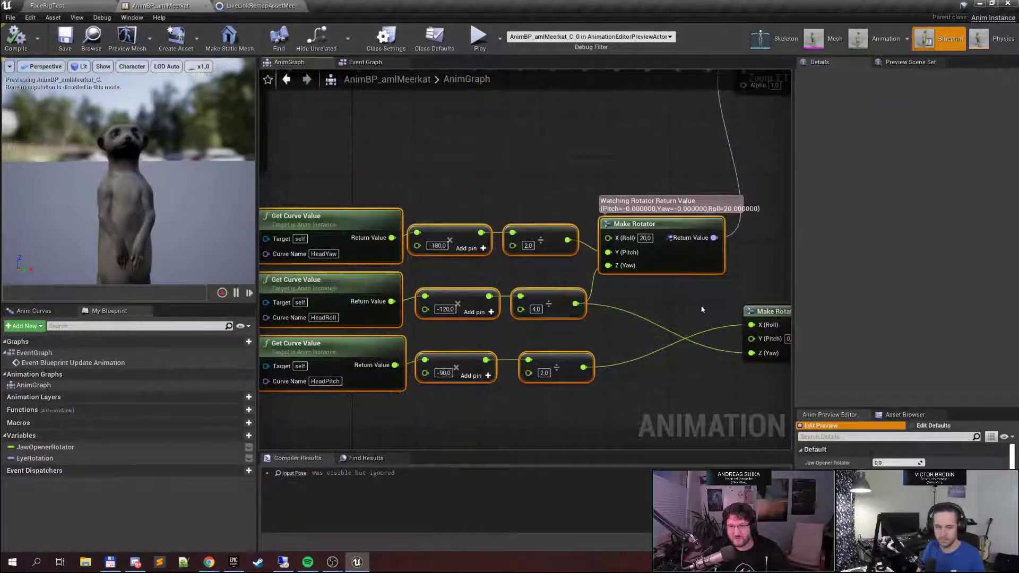
pyautogui.moveTo(585, 177); pyautogui.dragTo(311, 292, button='right')
# Inspect the neck_5 Transform (Modify) Bone node and its neighboring rotator and bone nodes, and close the meerkat project
pyautogui.click(478, 191)
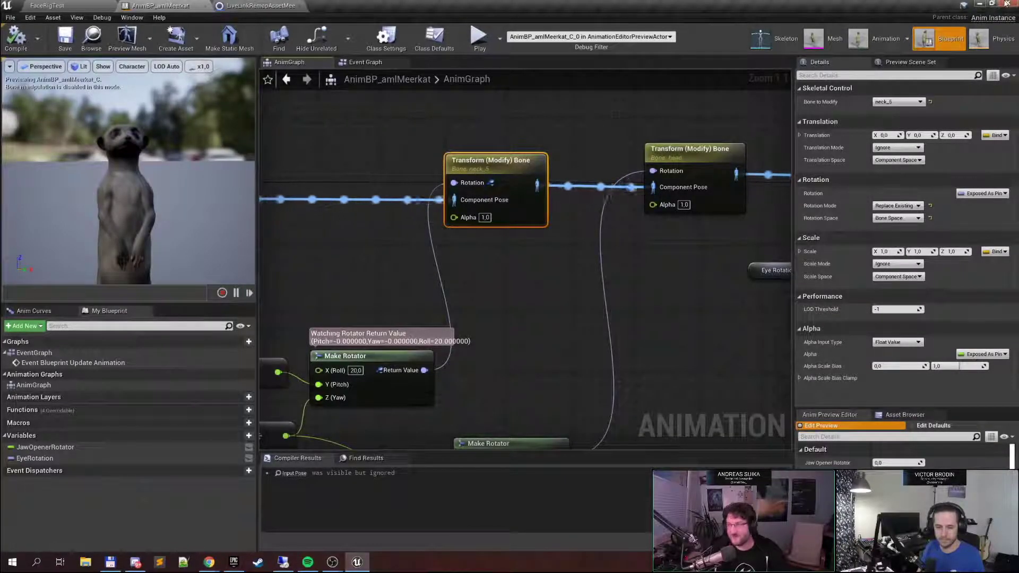
pyautogui.moveTo(531, 332); pyautogui.dragTo(523, 230, button='right')
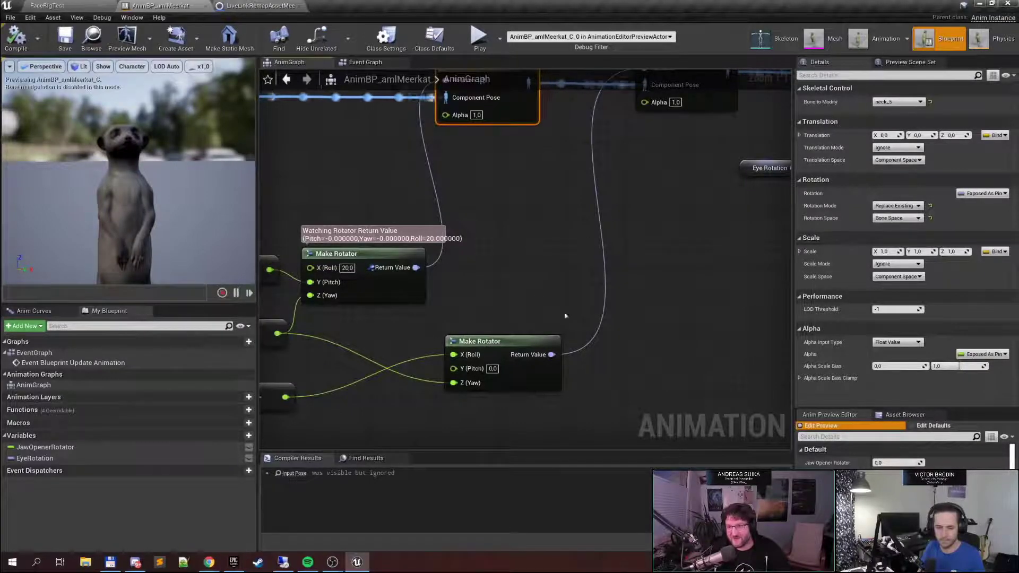
pyautogui.moveTo(631, 213); pyautogui.dragTo(442, 265, button='right')
pyautogui.moveTo(625, 173); pyautogui.dragTo(727, 241, button='right')
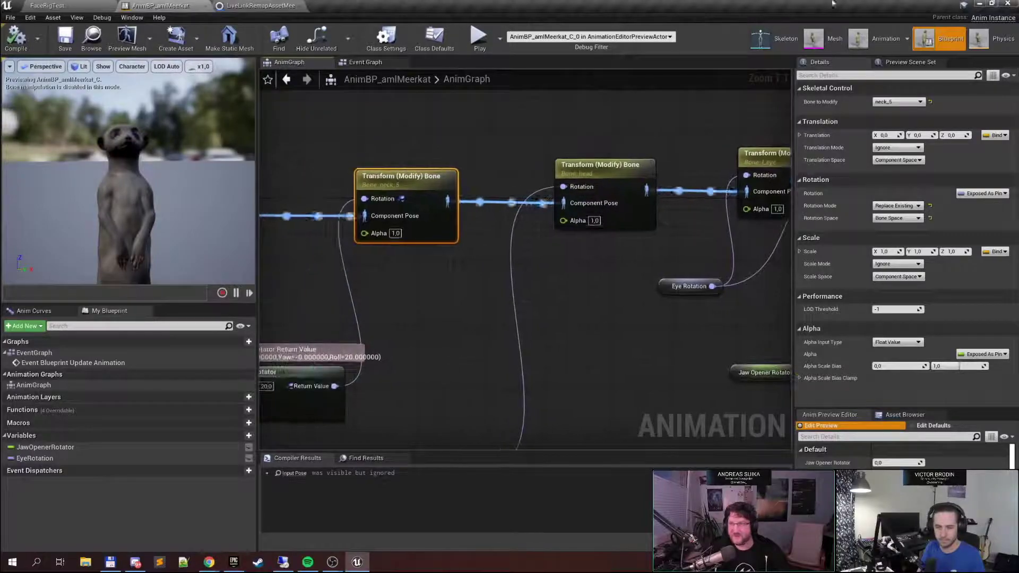
pyautogui.click(1011, 4)
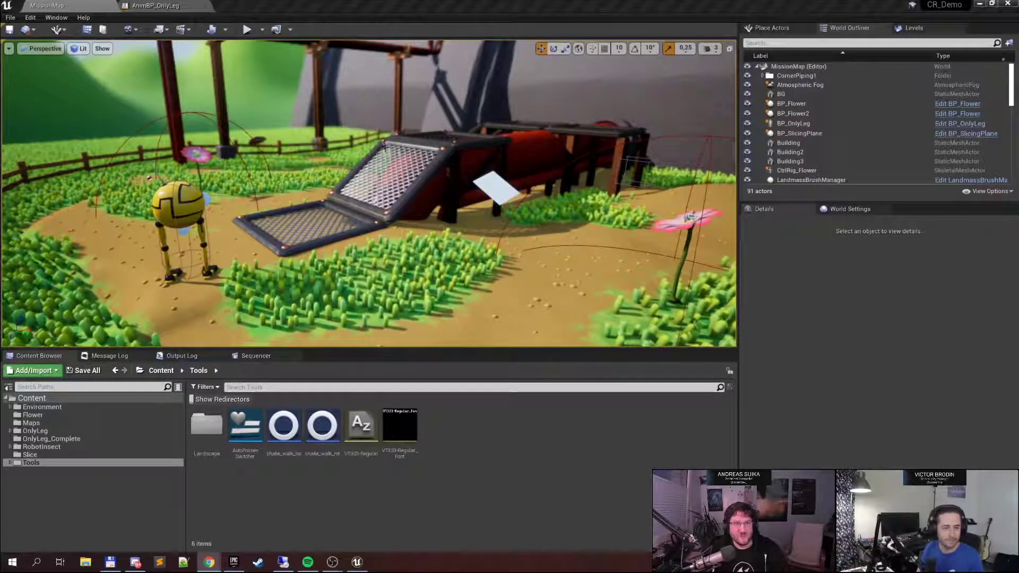
# Play MissionMap of the CR_Demo project in the editor, walk the yellow robot through it and release the mouse cursor
pyautogui.click(247, 29)
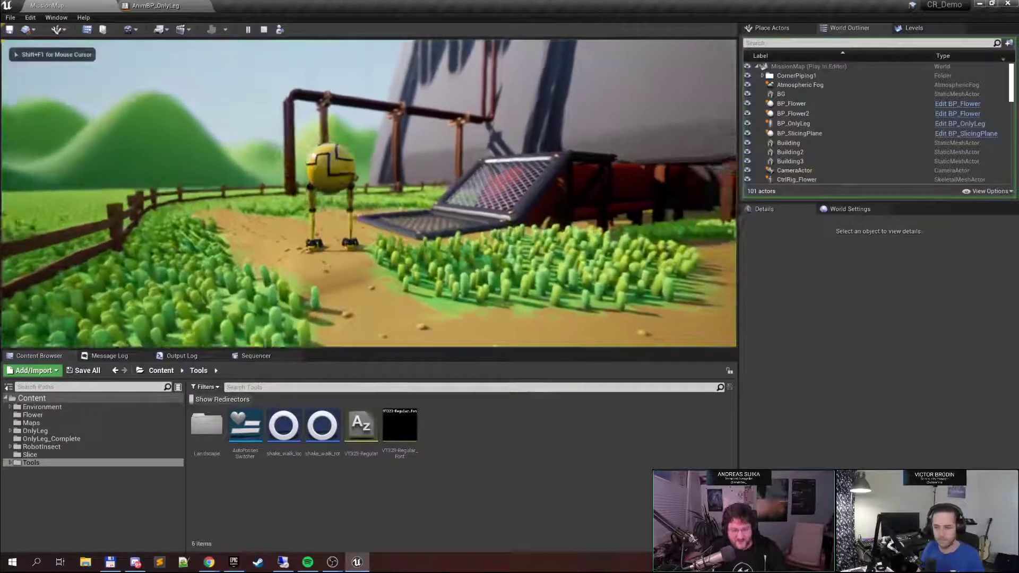
pyautogui.press('w')
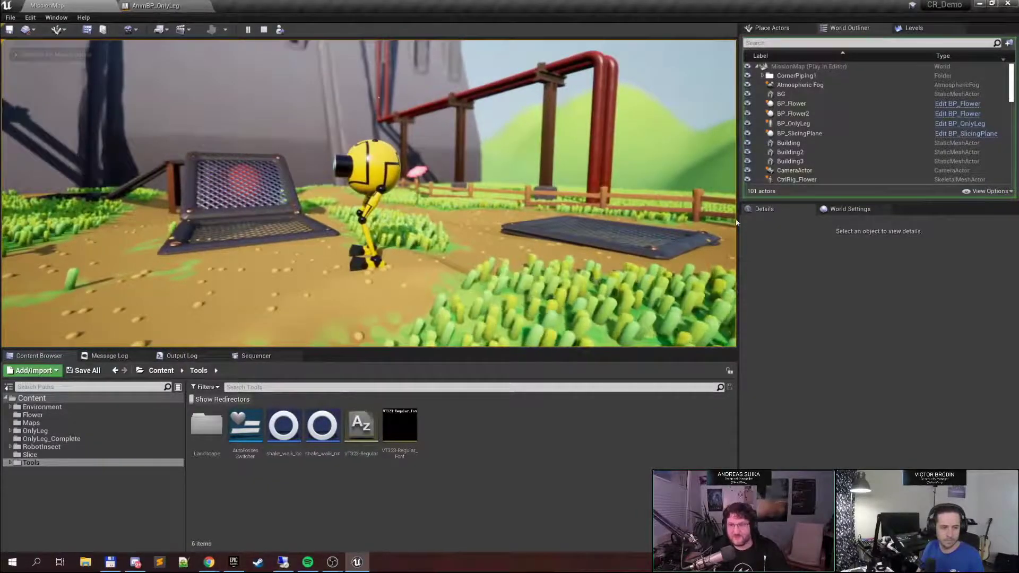
pyautogui.hotkey('shift', 'F1')
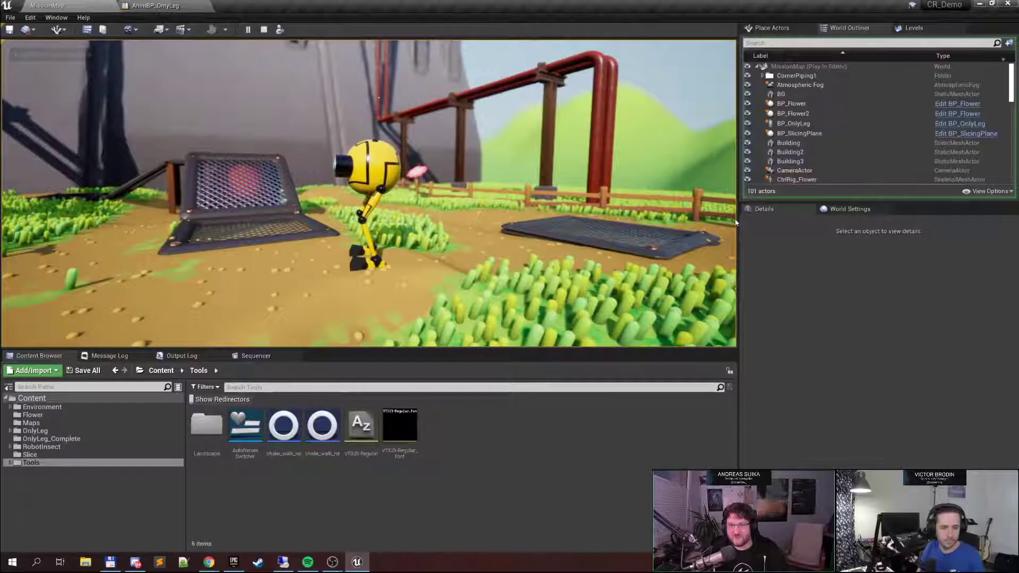
# Switch the running level to full screen and walk the yellow robot across the path near the ramp
pyautogui.click(489, 129)
pyautogui.press('F11')
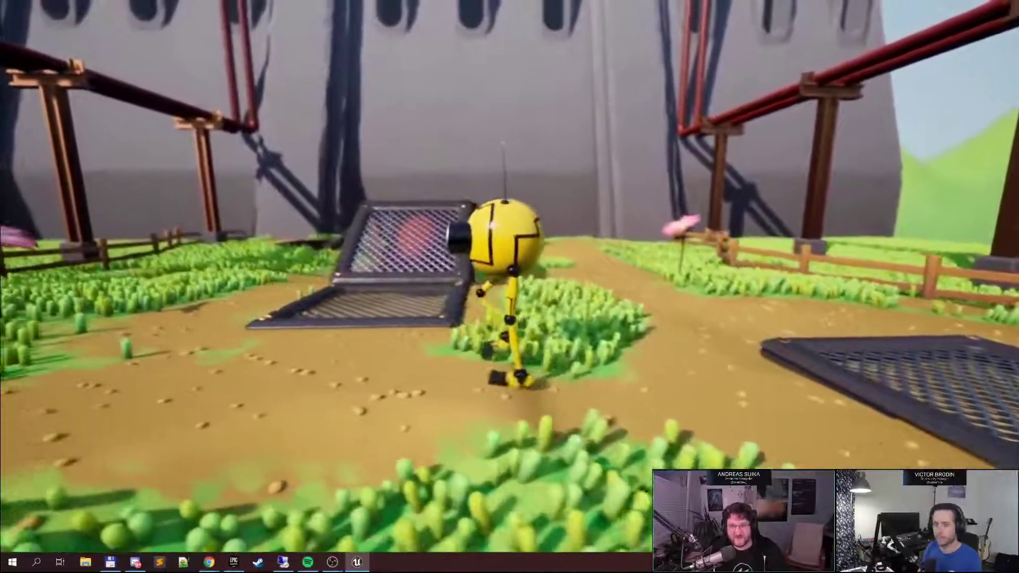
pyautogui.press('a')
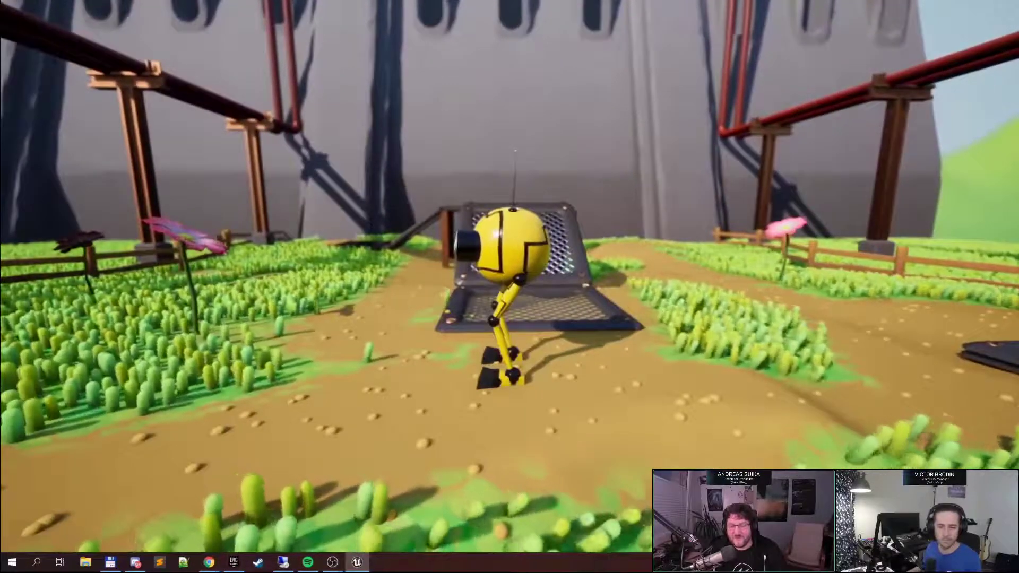
# Walk the yellow robot back and forth in front of the ramp and leave full-screen play
pyautogui.press('d')
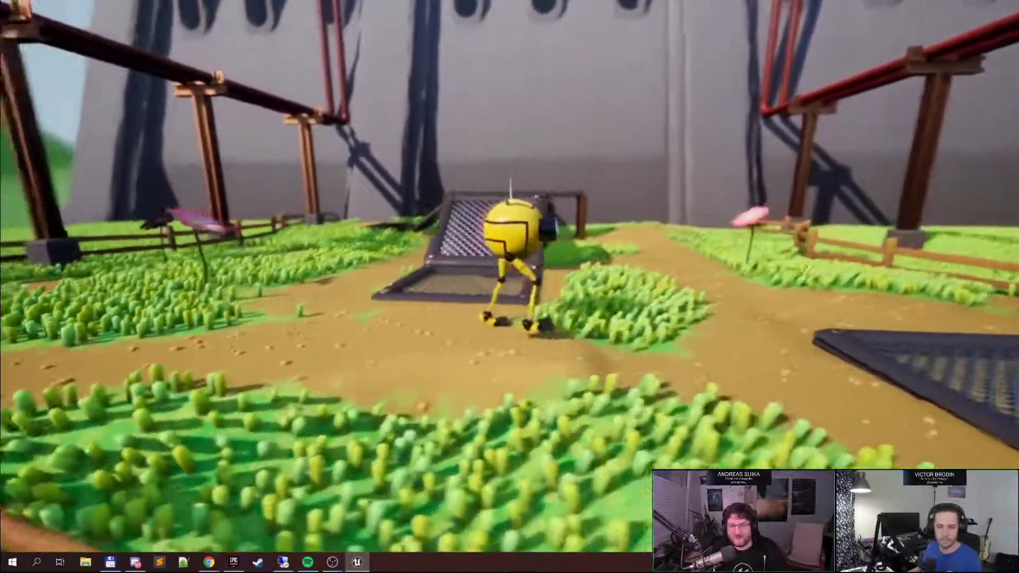
pyautogui.press('a')
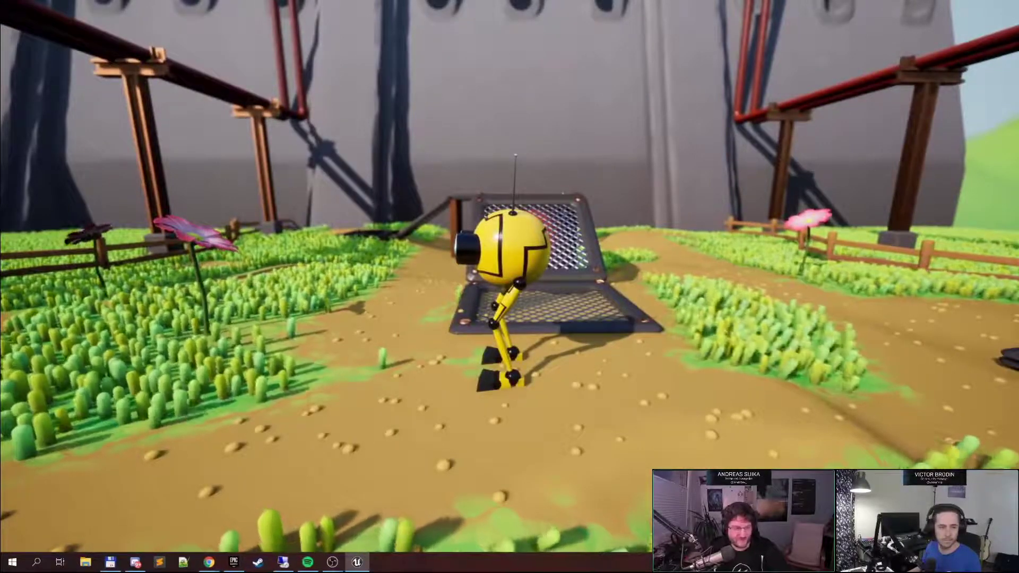
pyautogui.press('F11')
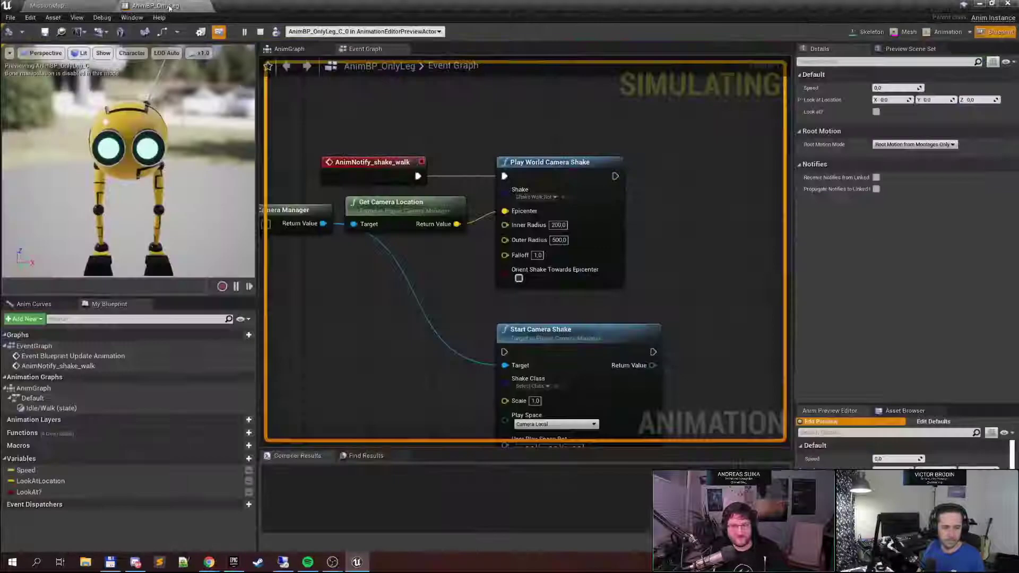
# Go to the AnimBP_OnlyLeg Event Graph, stop the running play session and bring the AnimNotify_shake_walk nodes into view
pyautogui.click(155, 6)
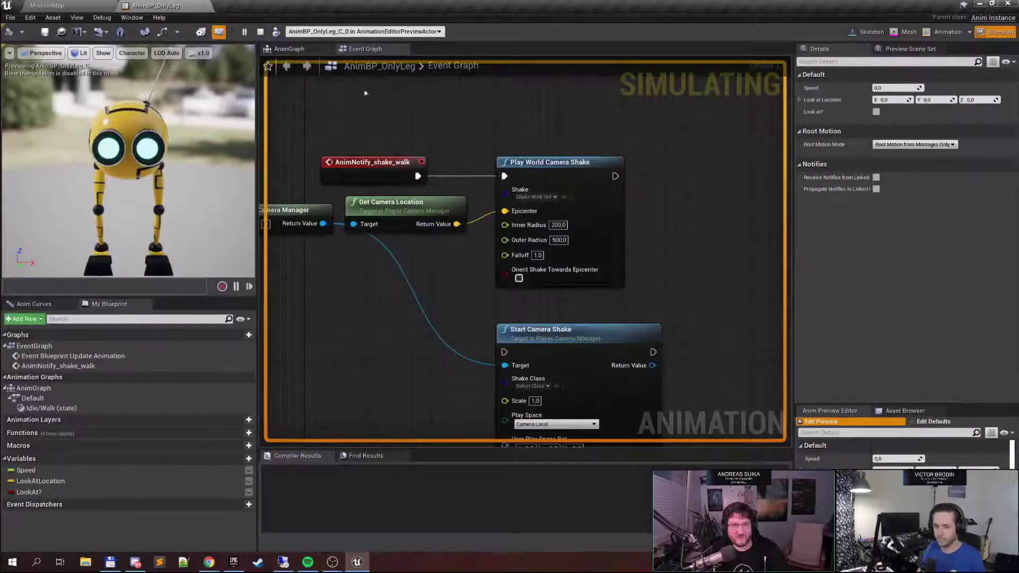
pyautogui.click(261, 32)
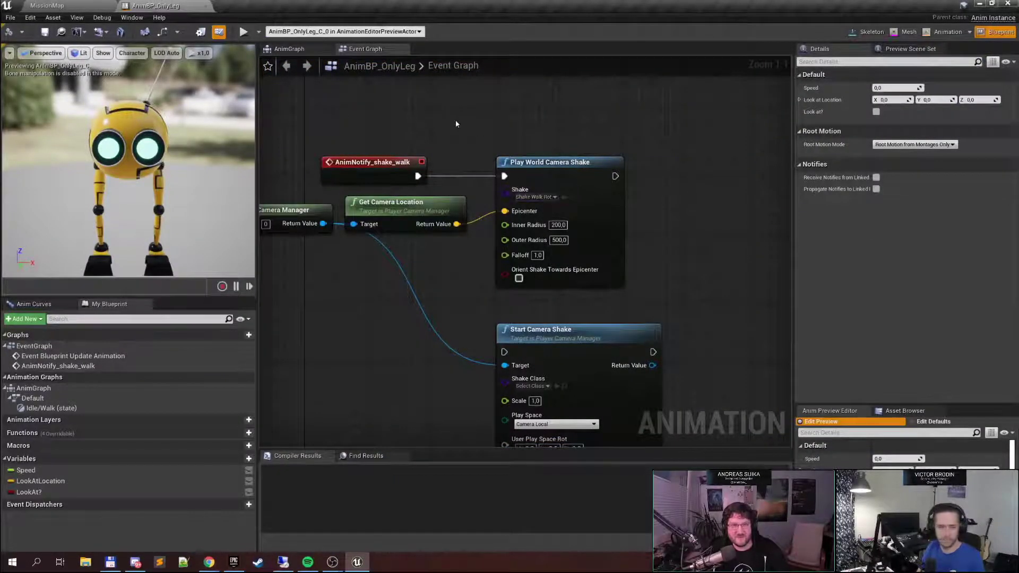
pyautogui.moveTo(456, 121); pyautogui.dragTo(504, 140, button='right')
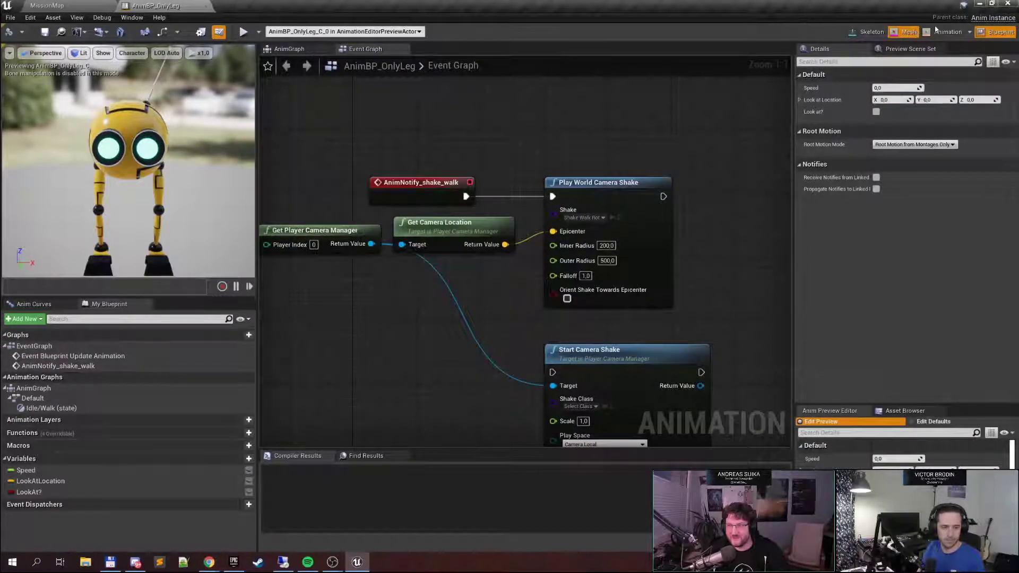
# Open the SM_OnlyLeg mesh and its BS_AnimIdleWalk blend space, and dock the blend space editor in the main window
pyautogui.click(909, 31)
pyautogui.click(945, 32)
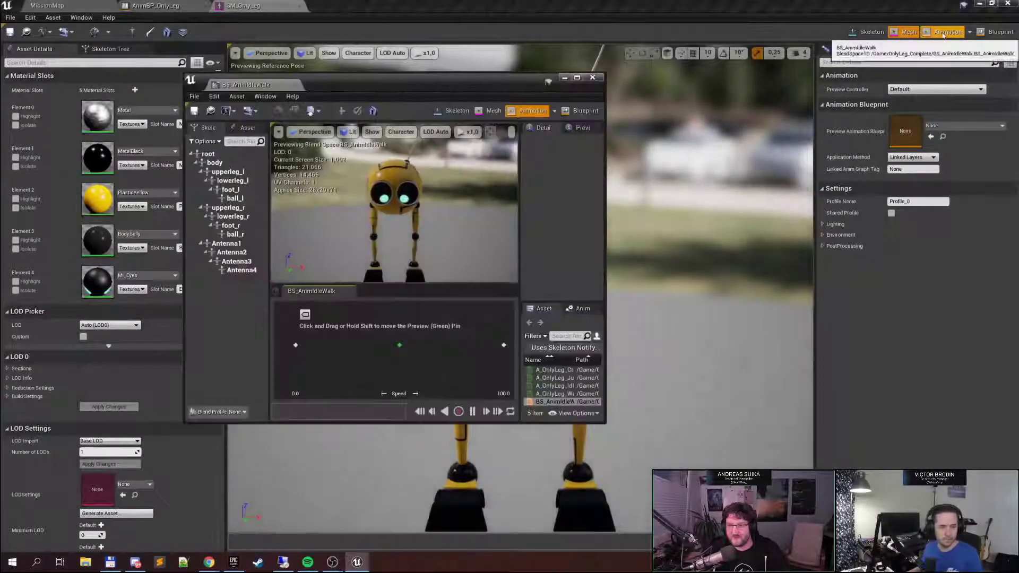
pyautogui.moveTo(260, 85); pyautogui.dragTo(357, 2)
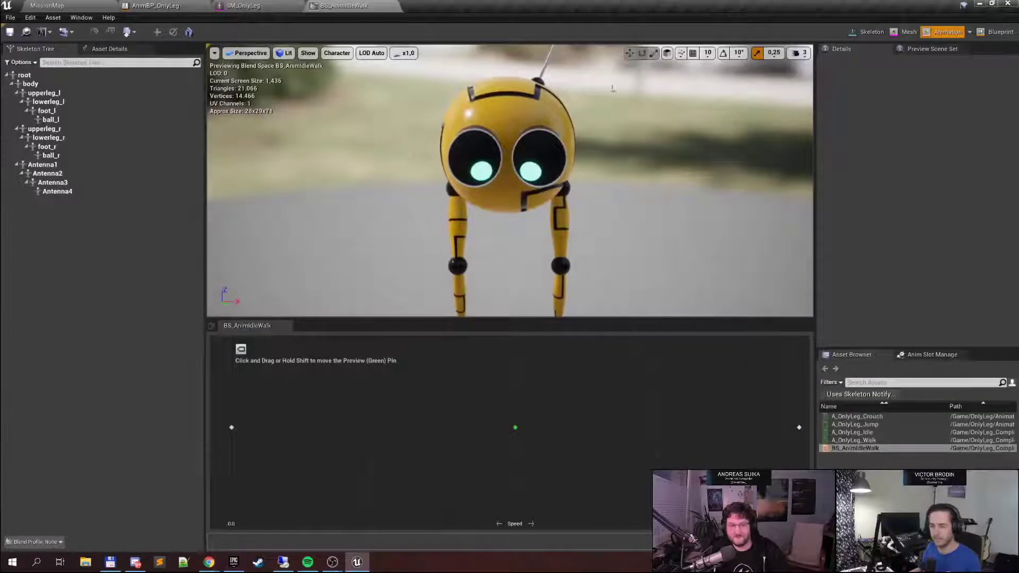
pyautogui.moveTo(474, 143); pyautogui.dragTo(500, 135, button='right')
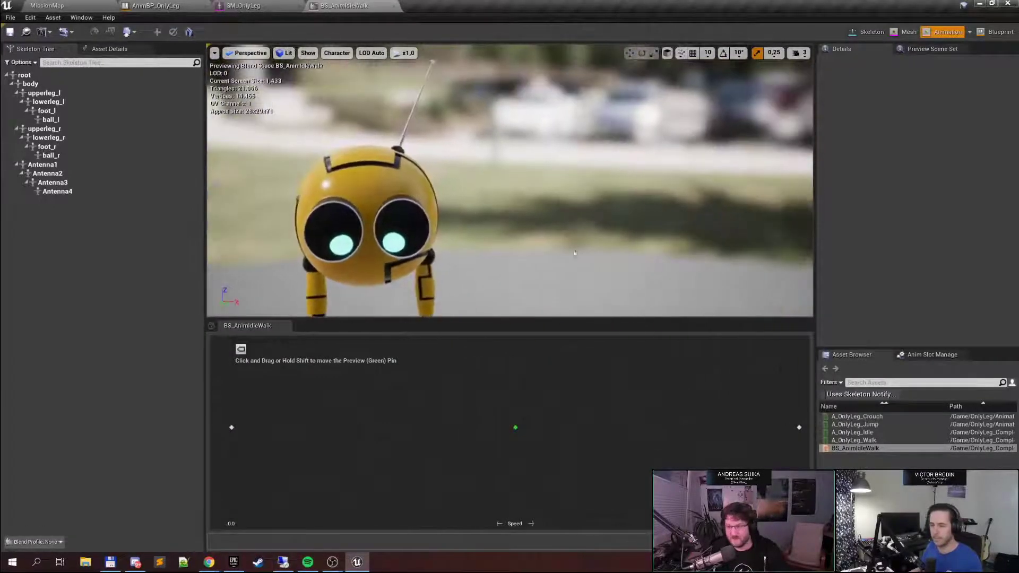
# Open the A_OnlyLeg_Walk animation, pause it and scrub the playhead to the second shake_walk notify at frame 12
pyautogui.doubleClick(869, 440)
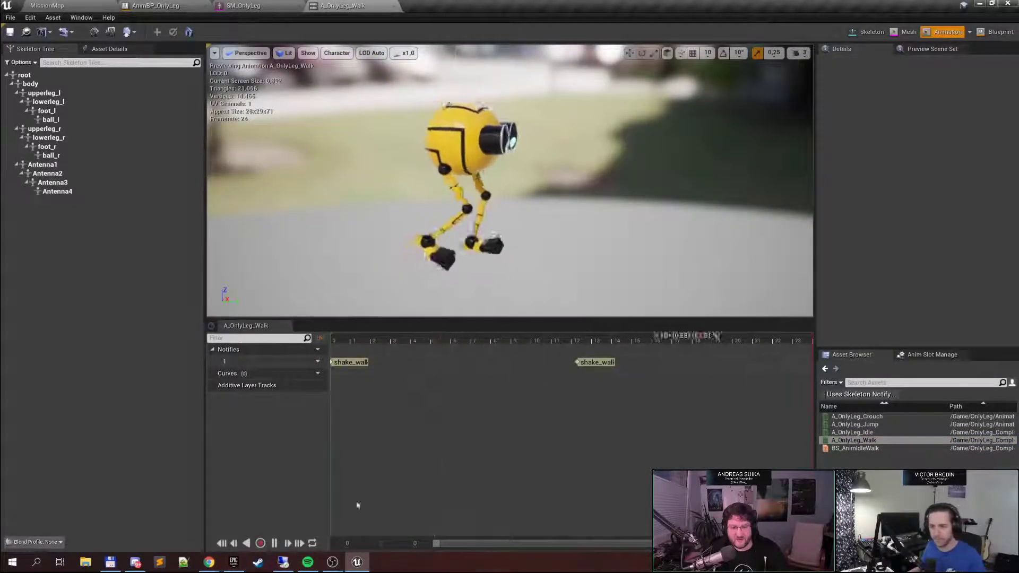
pyautogui.click(274, 543)
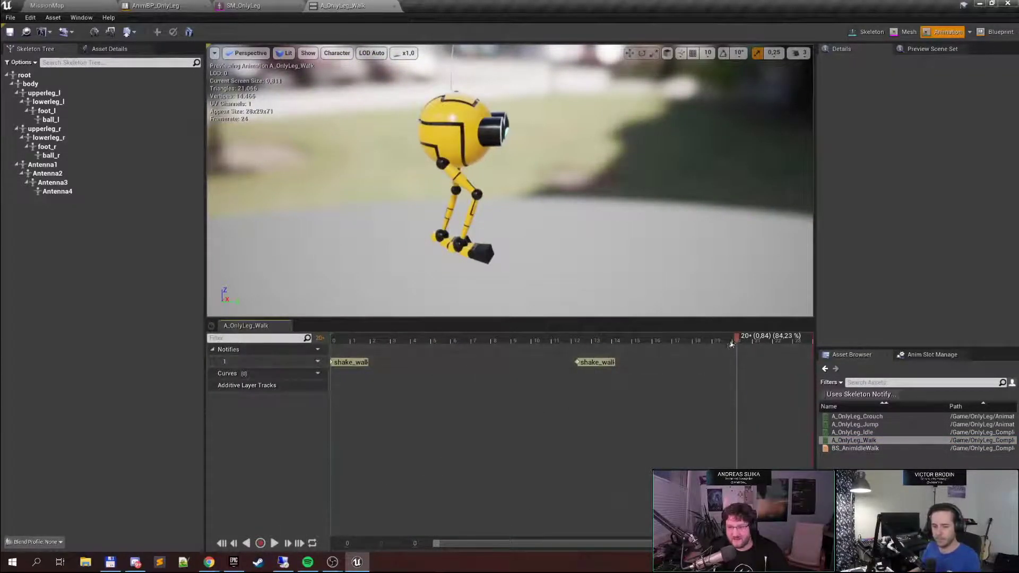
pyautogui.moveTo(732, 344); pyautogui.dragTo(578, 359)
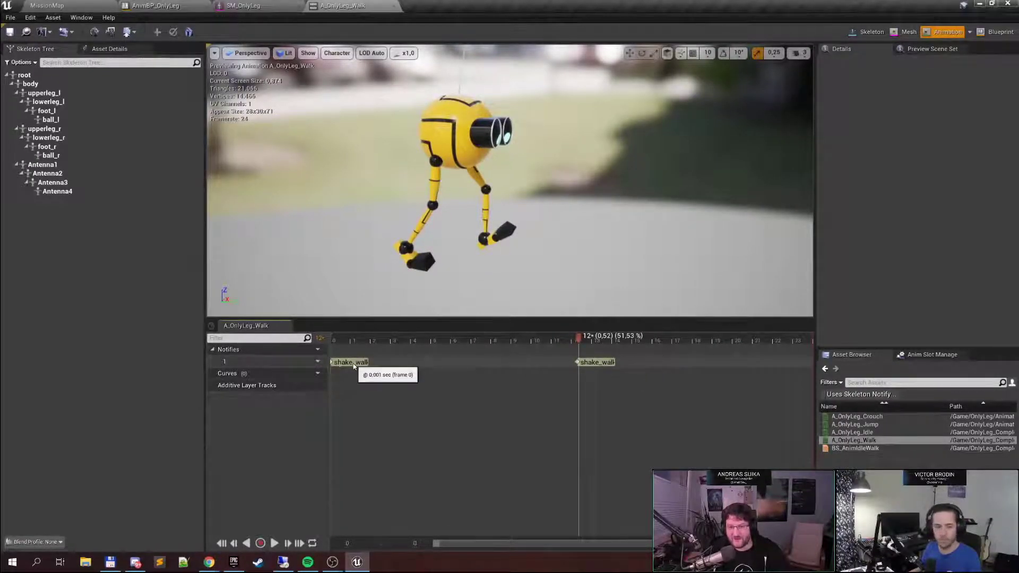
# Examine the Add Notify options on the notify track and the settings and timing of the second shake_walk notify
pyautogui.rightClick(384, 365)
pyautogui.moveTo(413, 380)
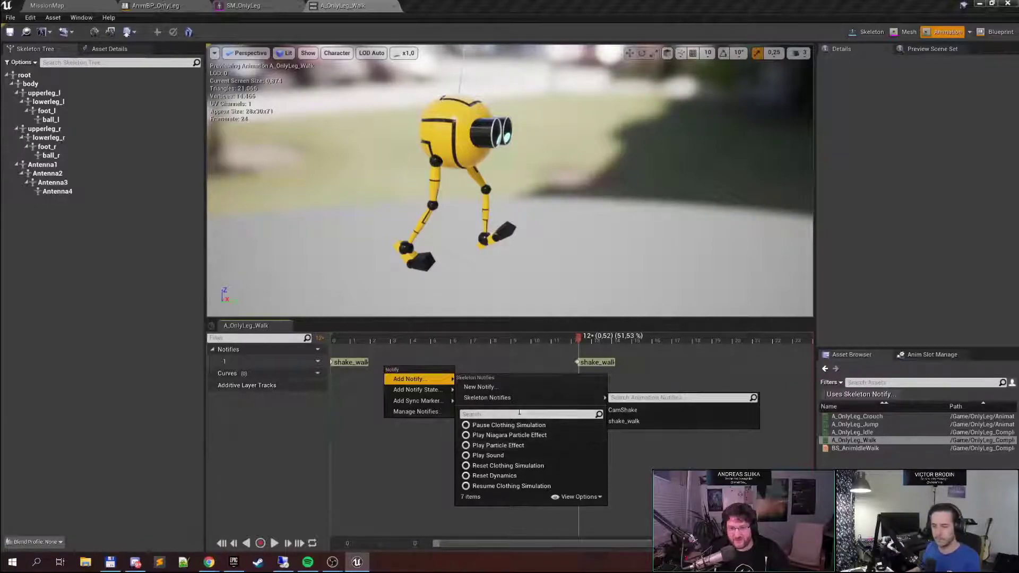
pyautogui.click(590, 363)
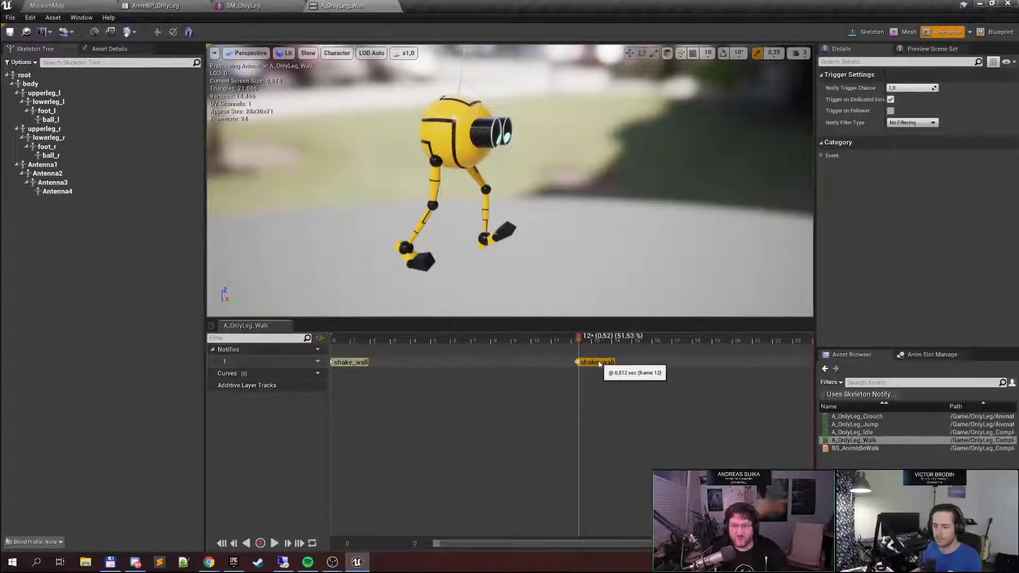
pyautogui.click(562, 338)
pyautogui.moveTo(562, 338); pyautogui.dragTo(575, 365)
# Return to the AnimBP_OnlyLeg Event Graph and examine the nodes around the AnimNotify_shake_walk event
pyautogui.click(181, 6)
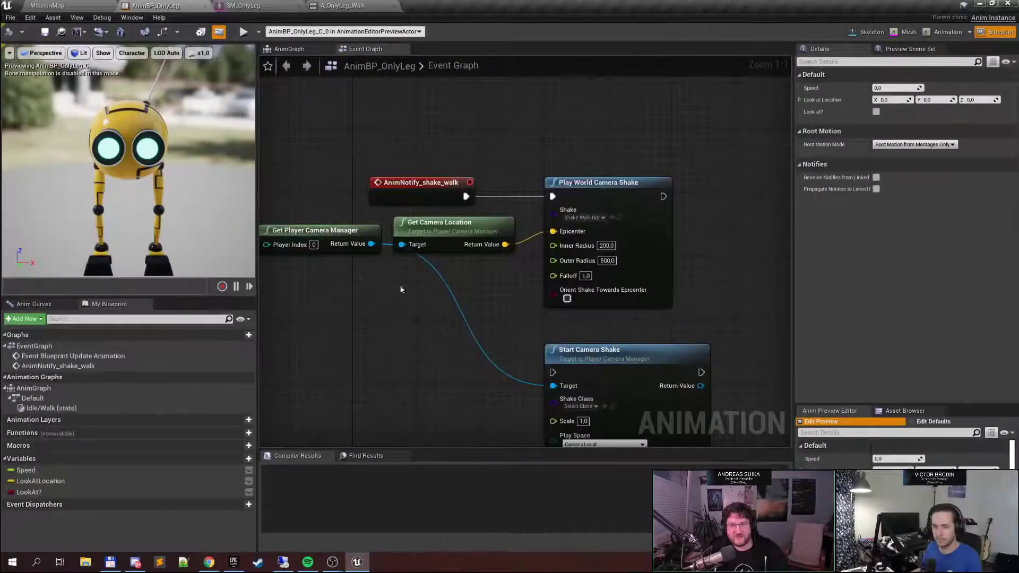
pyautogui.moveTo(402, 290); pyautogui.dragTo(456, 344, button='right')
pyautogui.scroll(-6, 455, 337)
pyautogui.moveTo(494, 264); pyautogui.dragTo(439, 114, button='right')
pyautogui.scroll(4, 422, 258)
pyautogui.scroll(2, 405, 168)
pyautogui.moveTo(360, 200); pyautogui.dragTo(407, 180, button='right')
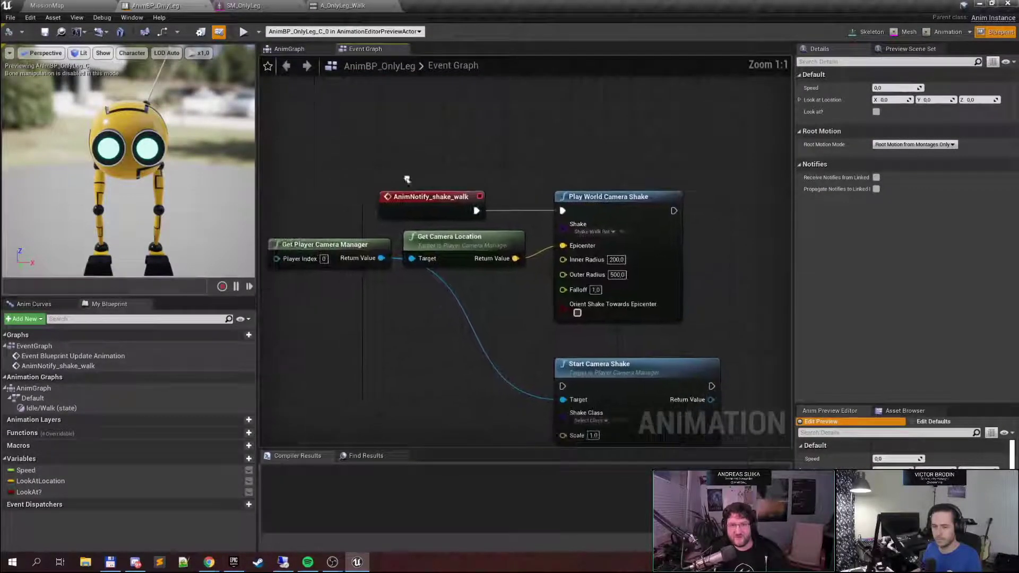
pyautogui.moveTo(405, 141); pyautogui.dragTo(404, 143, button='right')
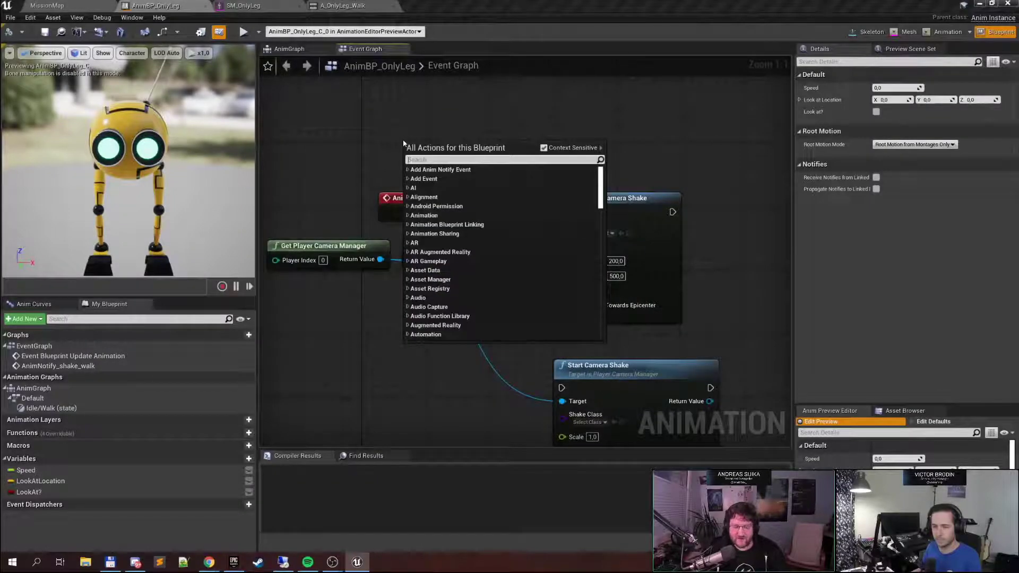
pyautogui.write('naim')
pyautogui.press('BackSpace')
pyautogui.press('BackSpace')
pyautogui.press('BackSpace')
pyautogui.press('BackSpace')
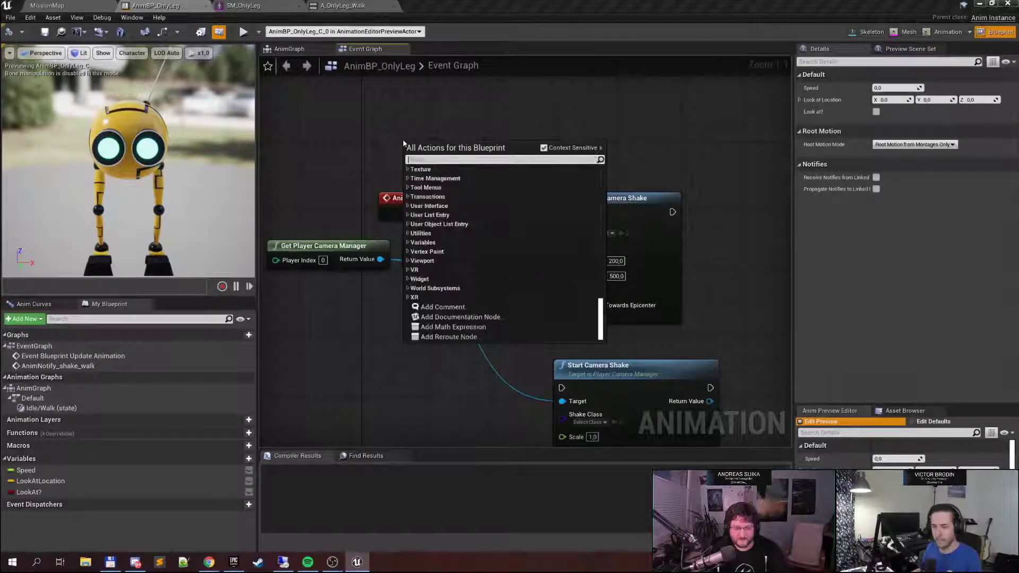
pyautogui.write('animation not')
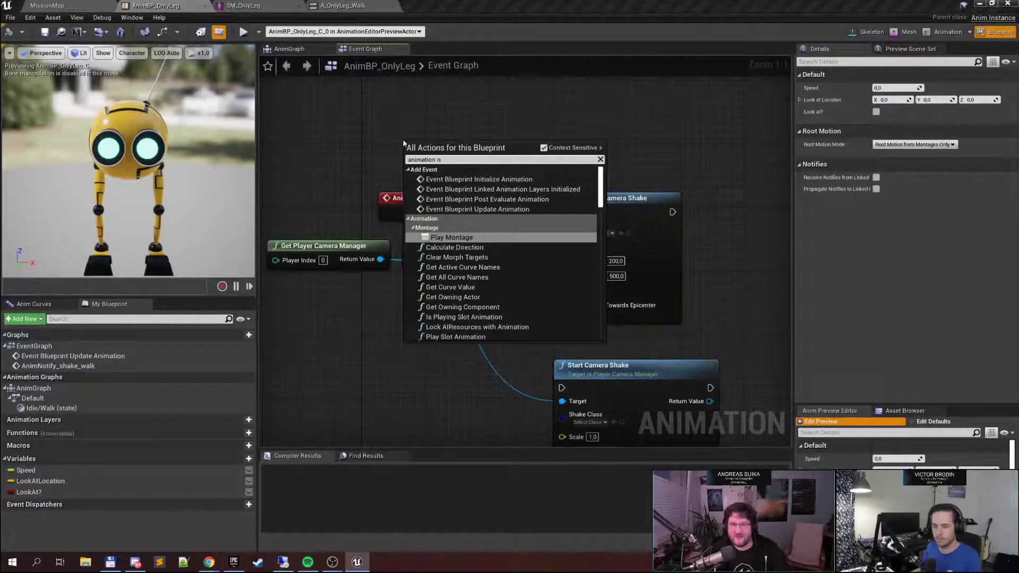
pyautogui.click(452, 139)
# Examine the AnimNotify_shake_walk, Get Player Camera Manager and Get Camera Location nodes feeding Play World Camera Shake
pyautogui.click(444, 213)
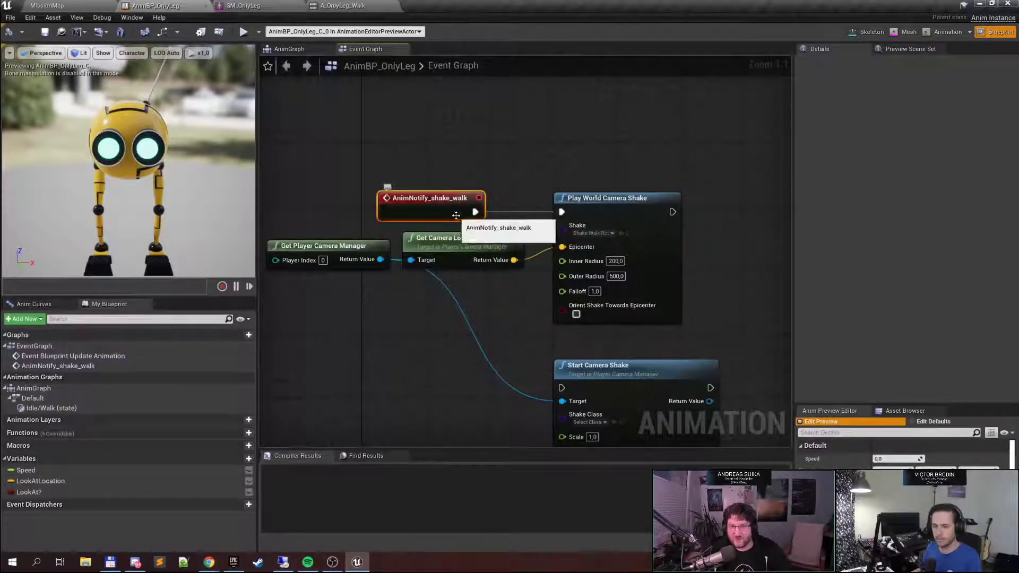
pyautogui.moveTo(489, 206); pyautogui.dragTo(423, 191, button='right')
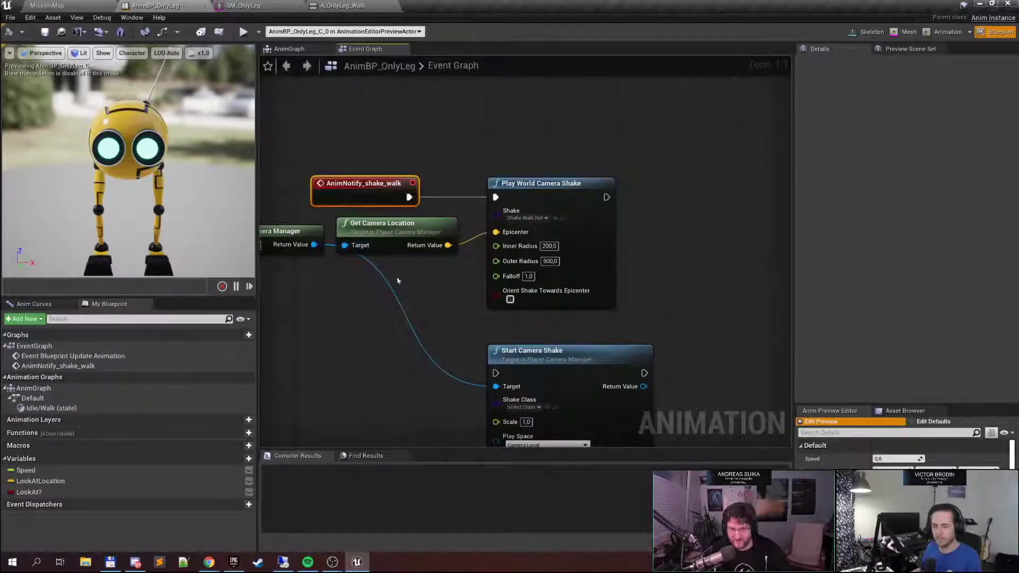
pyautogui.moveTo(398, 280); pyautogui.dragTo(456, 259, button='right')
pyautogui.click(361, 228)
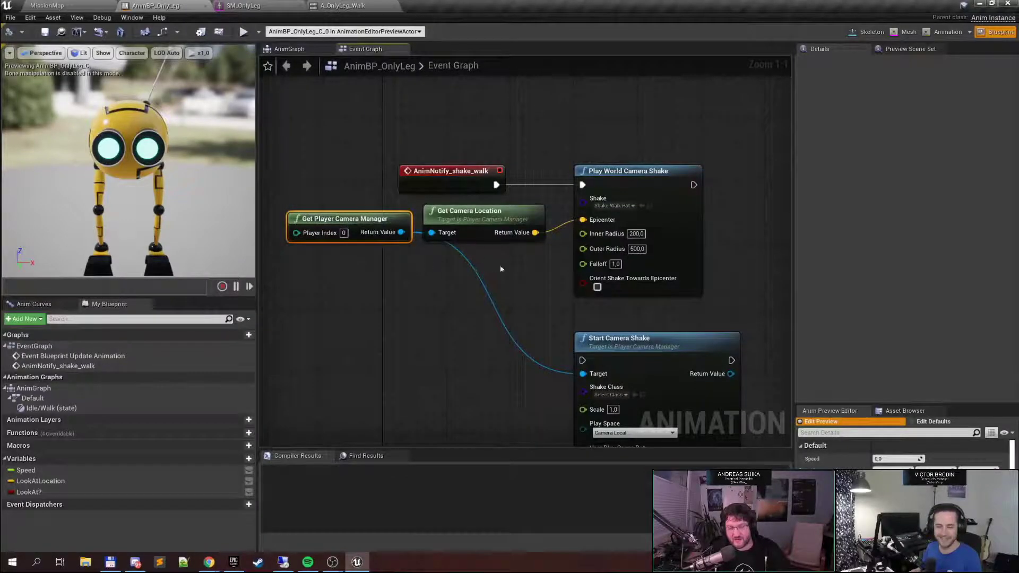
pyautogui.moveTo(501, 269); pyautogui.dragTo(394, 265, button='right')
pyautogui.click(456, 233)
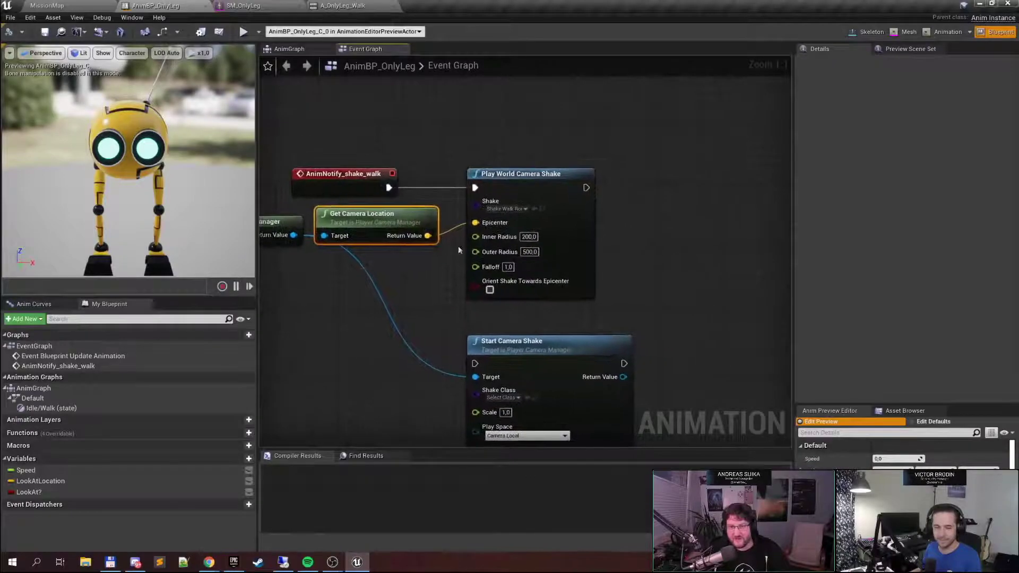
# Locate the camera shake asset in the Tools folder, open shake_walk_rot and examine its duration, blend times and Rot Oscillation settings
pyautogui.click(544, 209)
pyautogui.rightClick(463, 438)
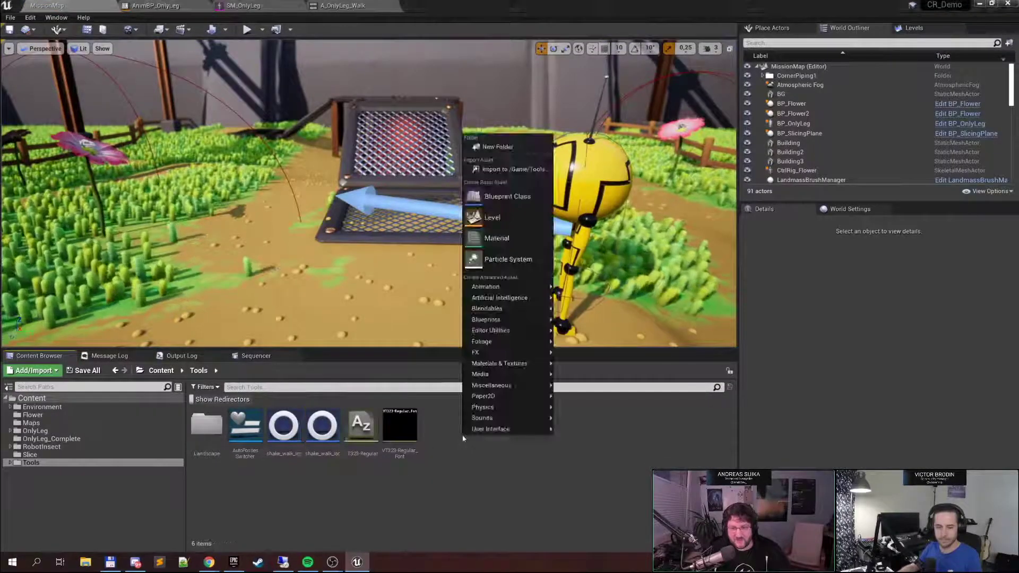
pyautogui.click(455, 440)
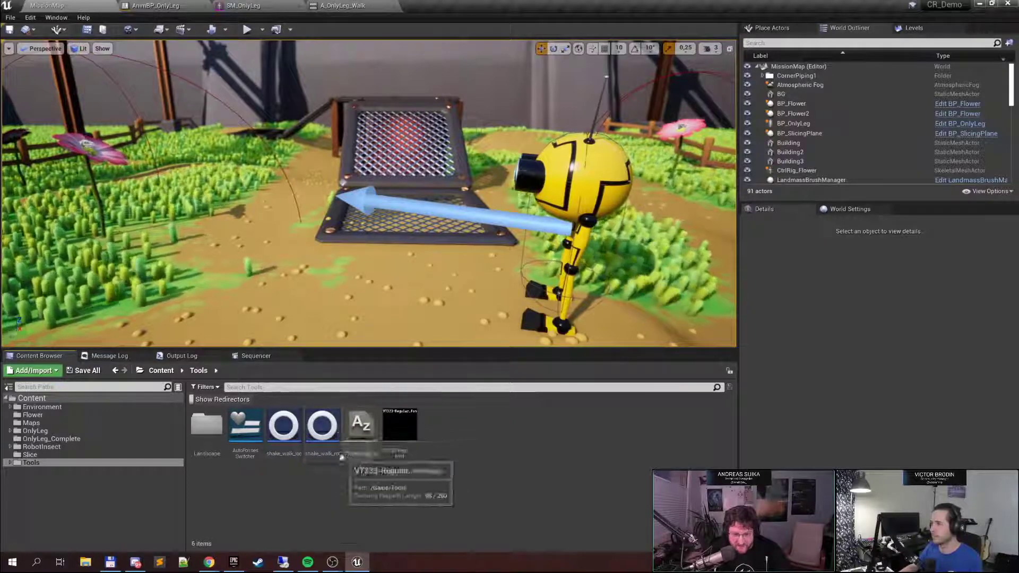
pyautogui.doubleClick(325, 427)
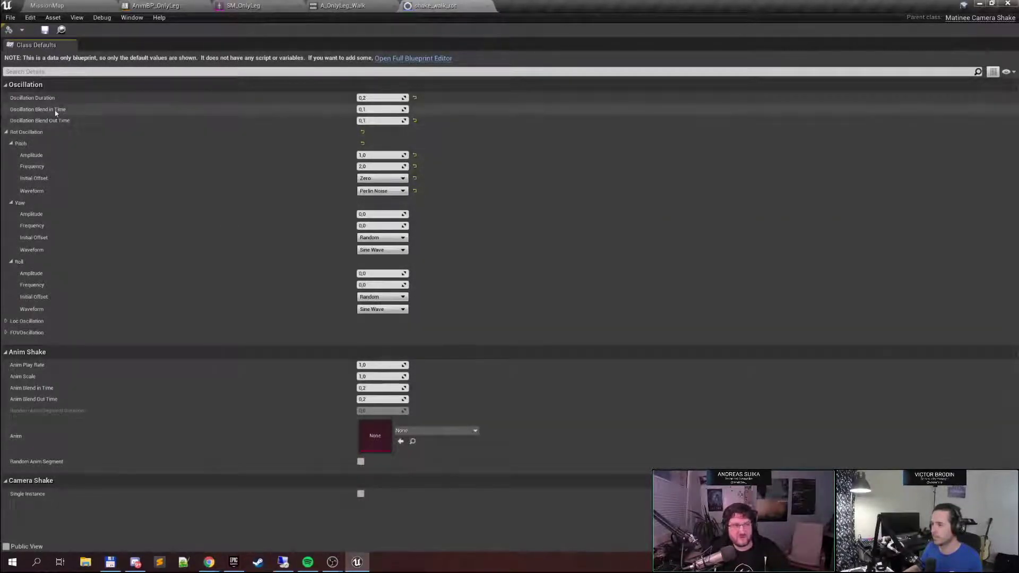
pyautogui.click(6, 132)
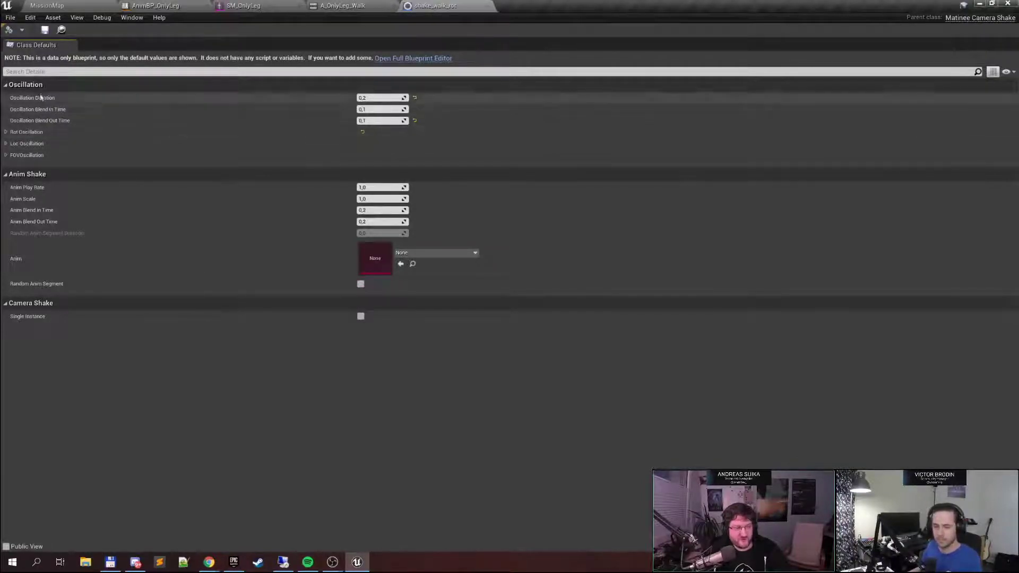
pyautogui.click(6, 132)
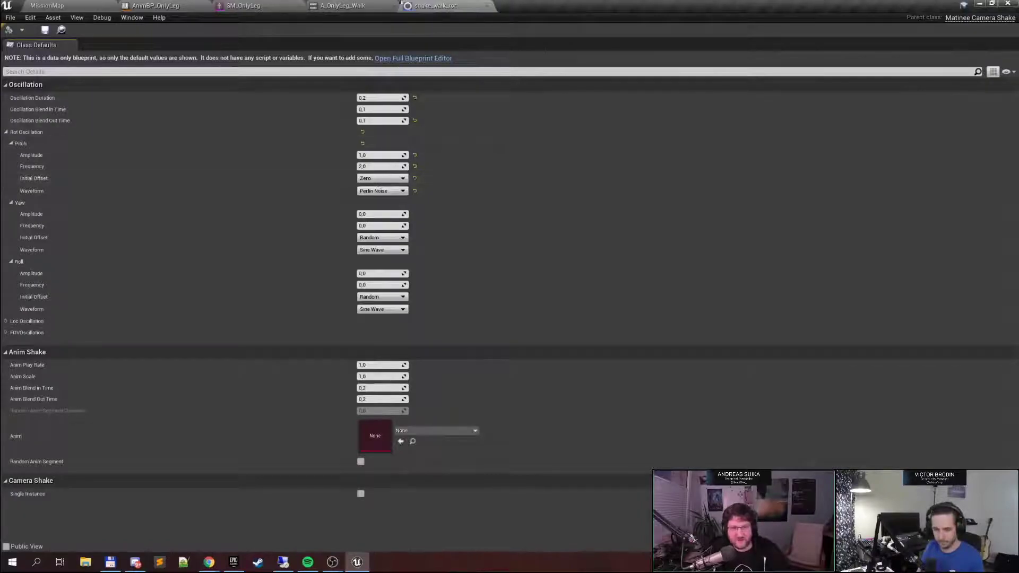
# Return to AnimBP_OnlyLeg by way of MissionMap and check the shake class assigned to Play World Camera Shake
pyautogui.click(88, 3)
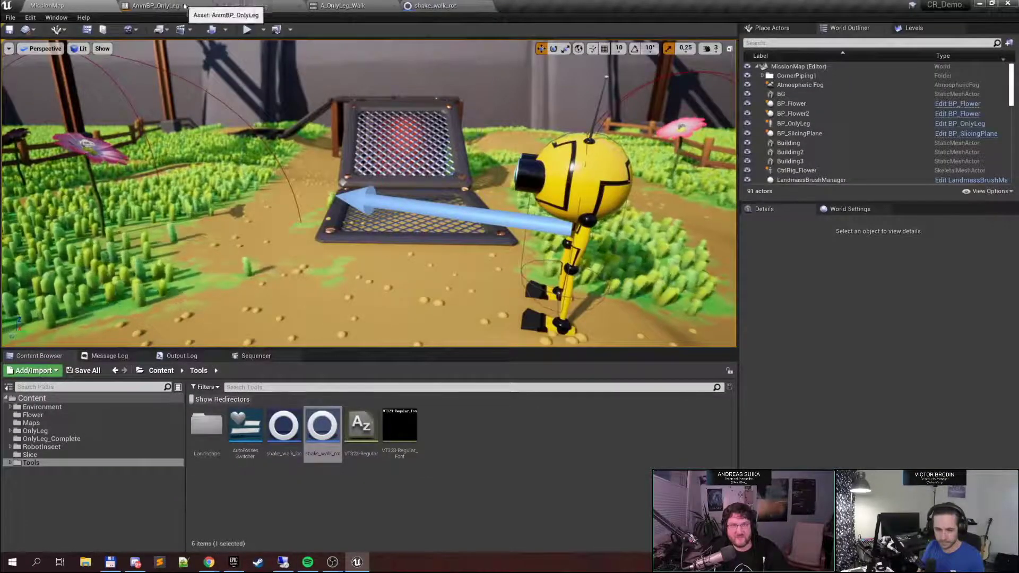
pyautogui.click(159, 4)
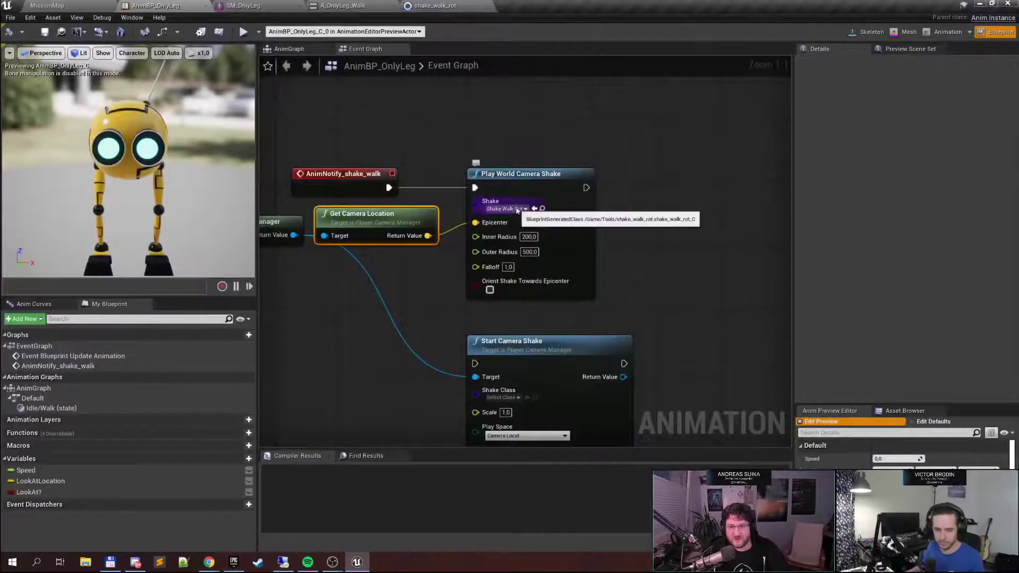
pyautogui.click(518, 210)
# Play the level in a separate preview window, maximize it and walk the yellow robot back and forth near the ramp
pyautogui.click(245, 34)
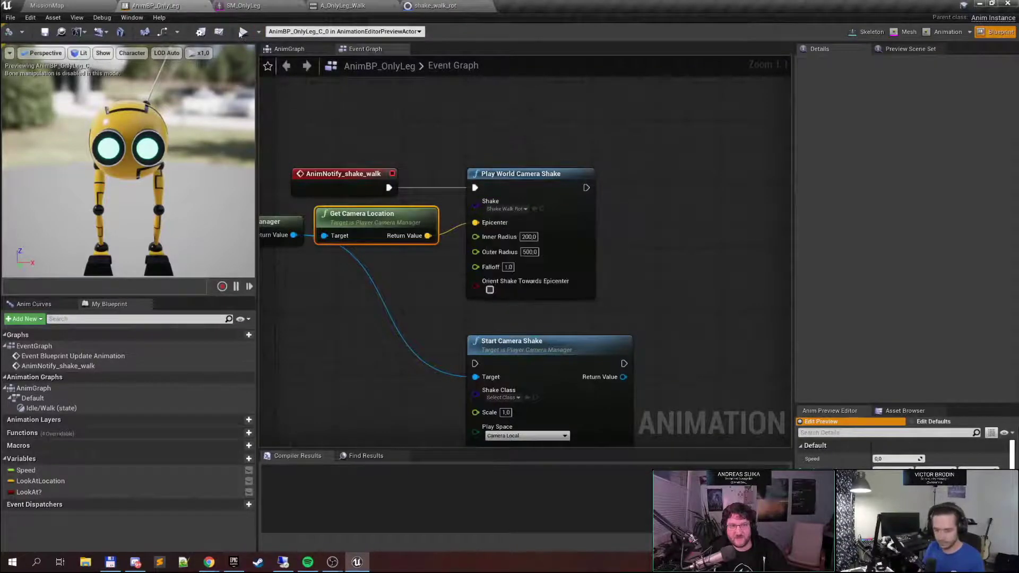
pyautogui.click(245, 34)
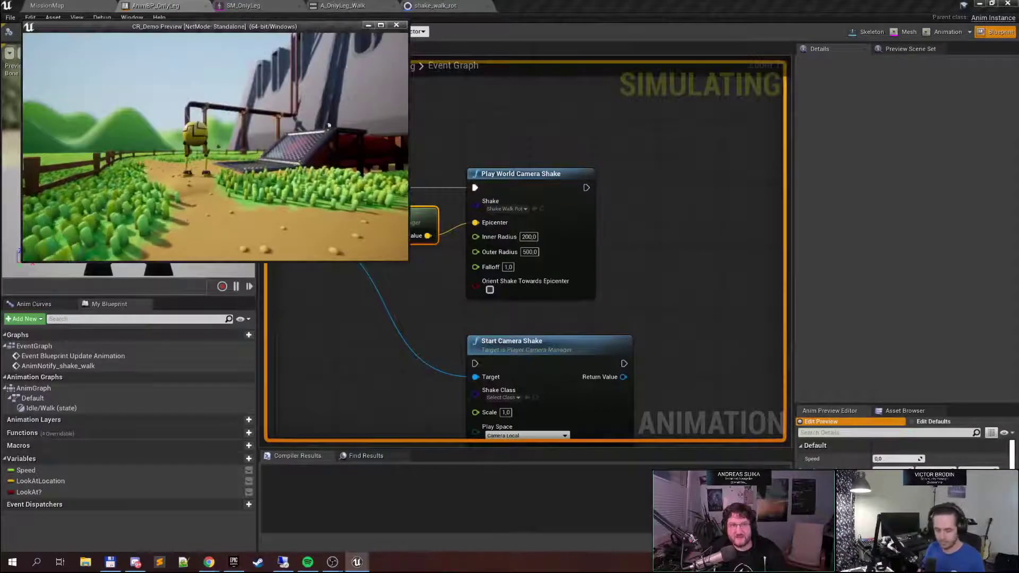
pyautogui.click(359, 4)
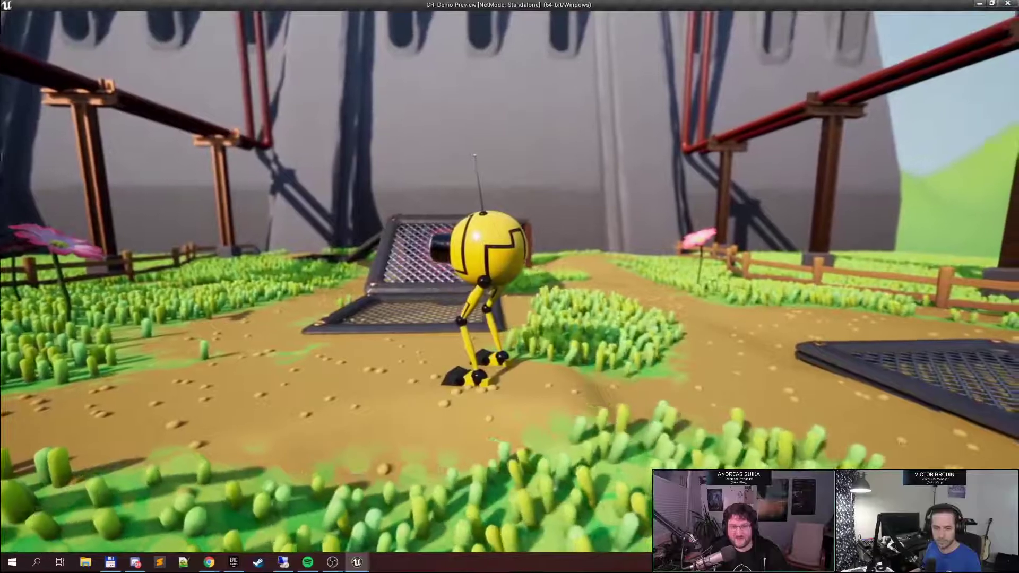
pyautogui.press('a')
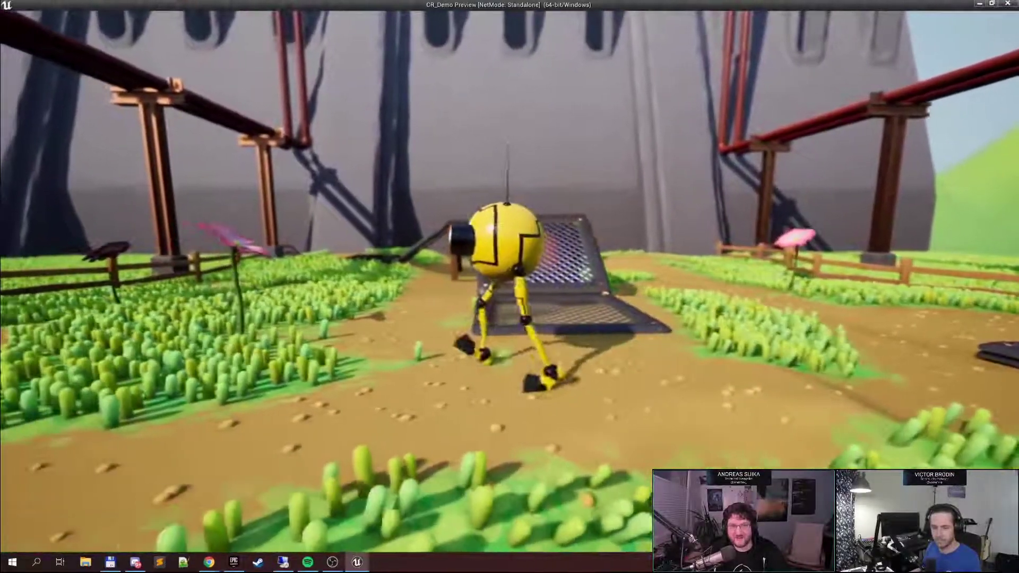
pyautogui.press('d')
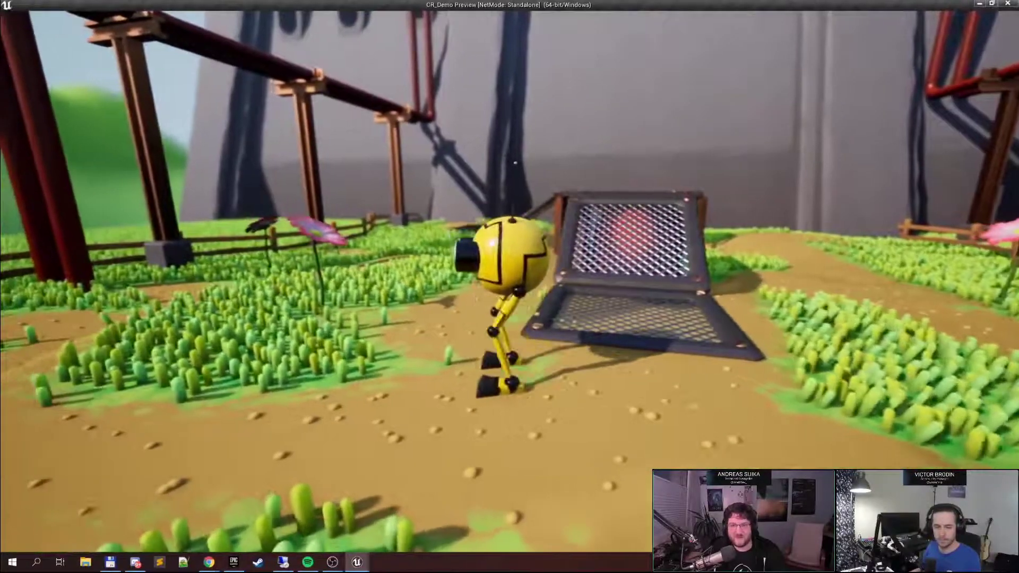
# End the preview and set the shake class of Play World Camera Shake to shake_walk_loc
pyautogui.press('Escape')
pyautogui.click(524, 212)
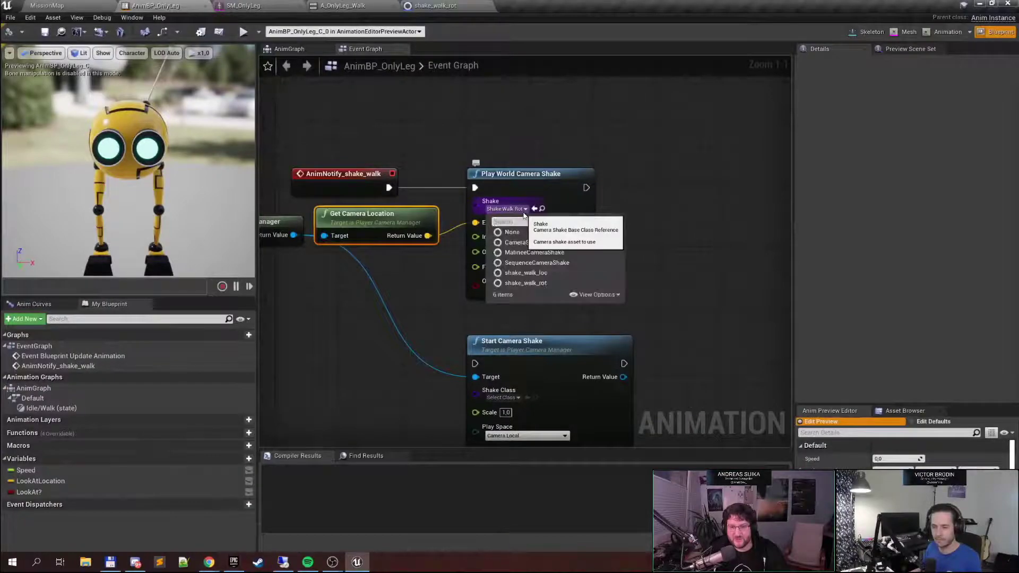
pyautogui.click(562, 274)
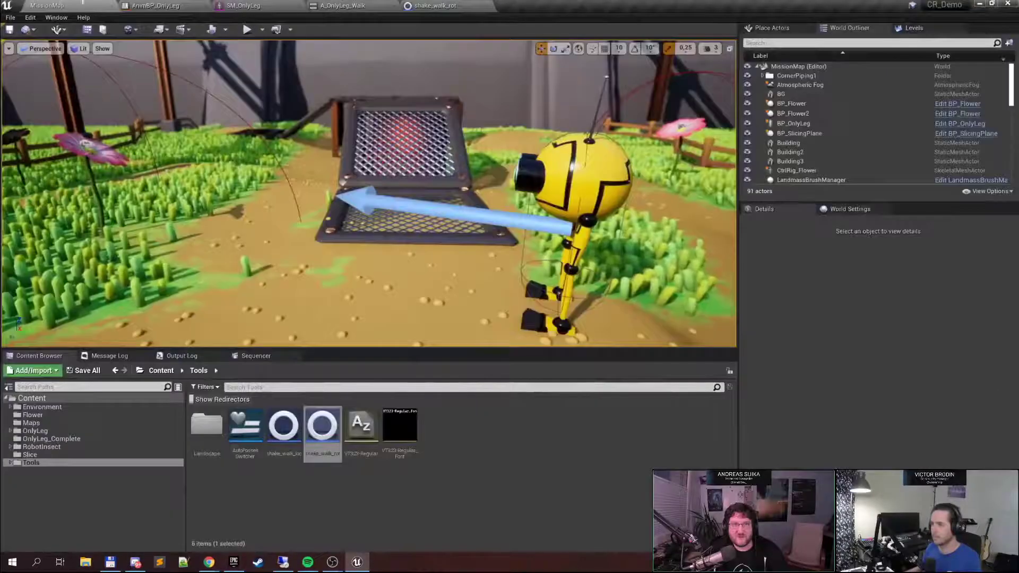
# Play MissionMap in the editor viewport, walk the yellow robot around the ramp to check the location shake, and stop playing
pyautogui.click(47, 5)
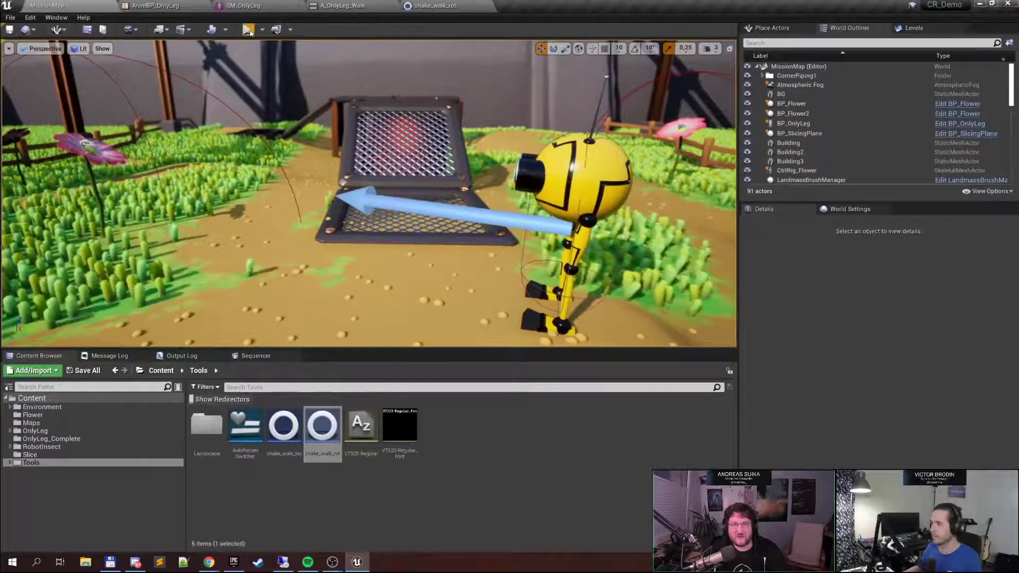
pyautogui.click(248, 30)
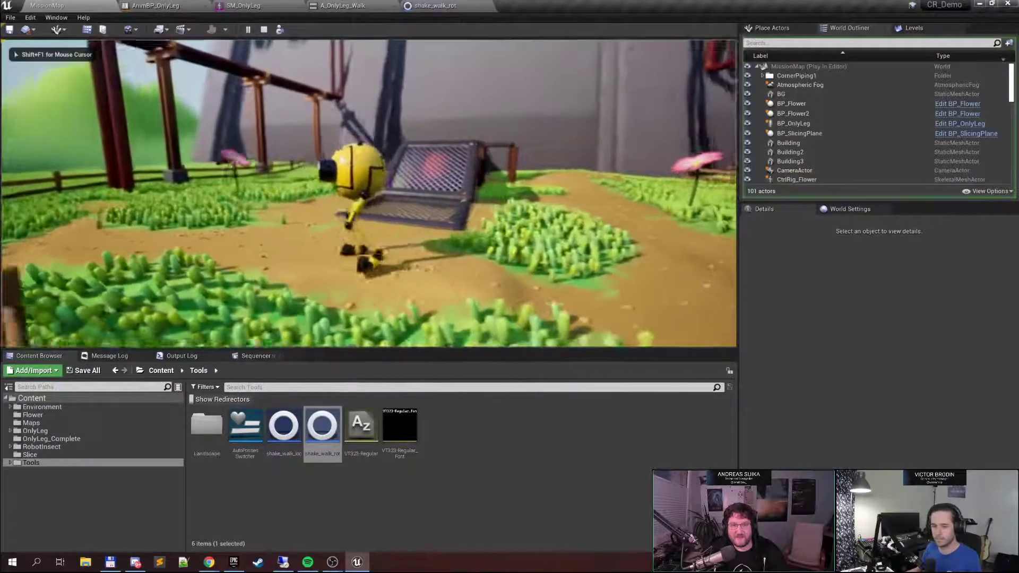
pyautogui.press('a')
pyautogui.press('s')
pyautogui.press('d')
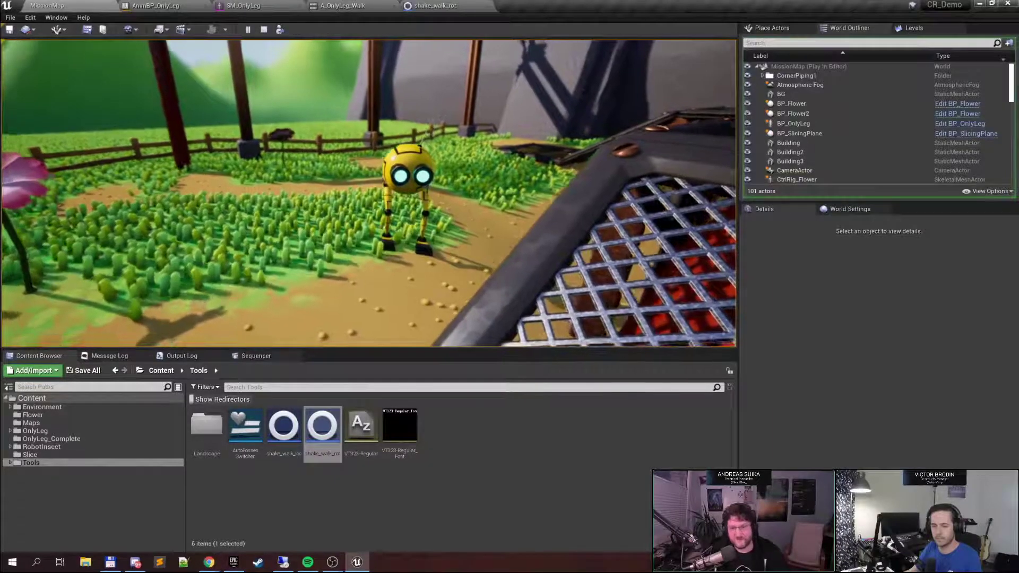
pyautogui.press('Escape')
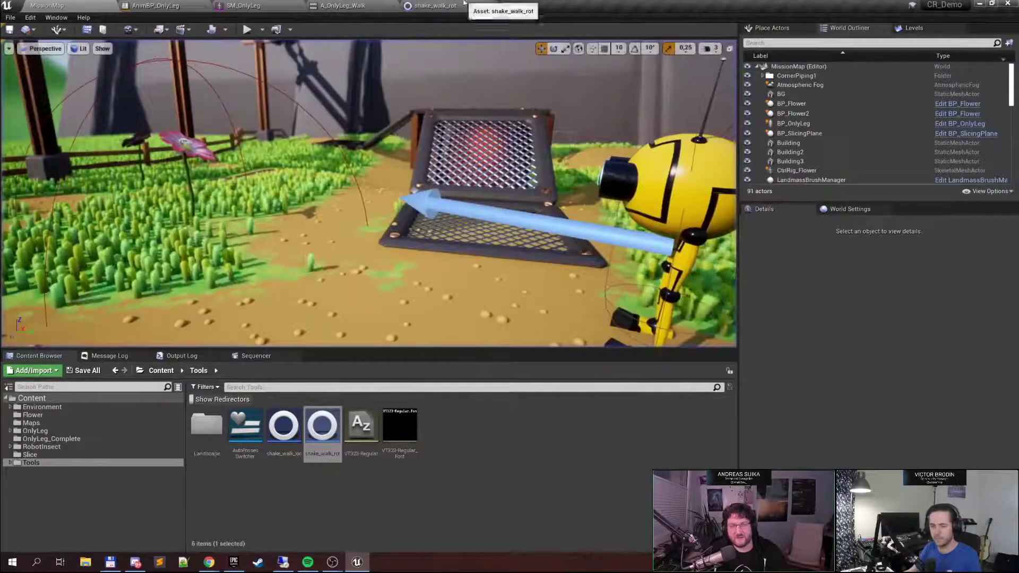
# Close the shake_walk_rot asset and set Play World Camera Shake in AnimBP_OnlyLeg to use shake_walk_rot
pyautogui.click(451, 5)
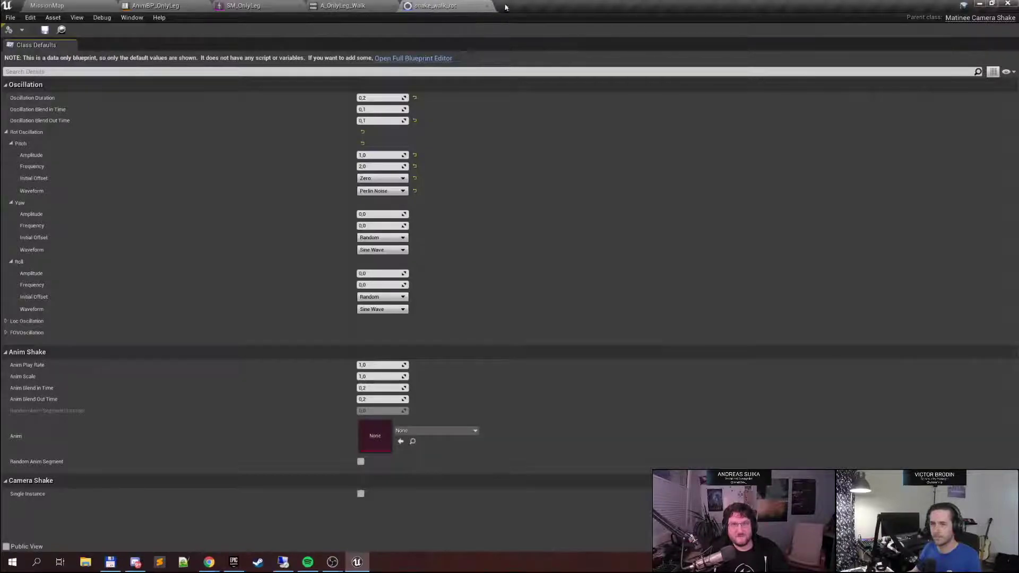
pyautogui.click(488, 6)
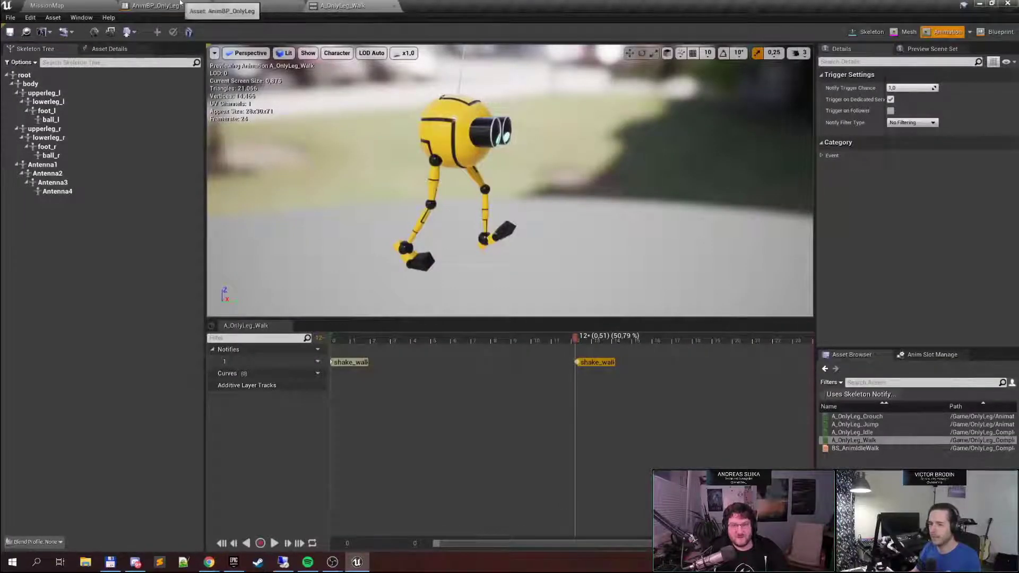
pyautogui.click(196, 6)
pyautogui.click(528, 209)
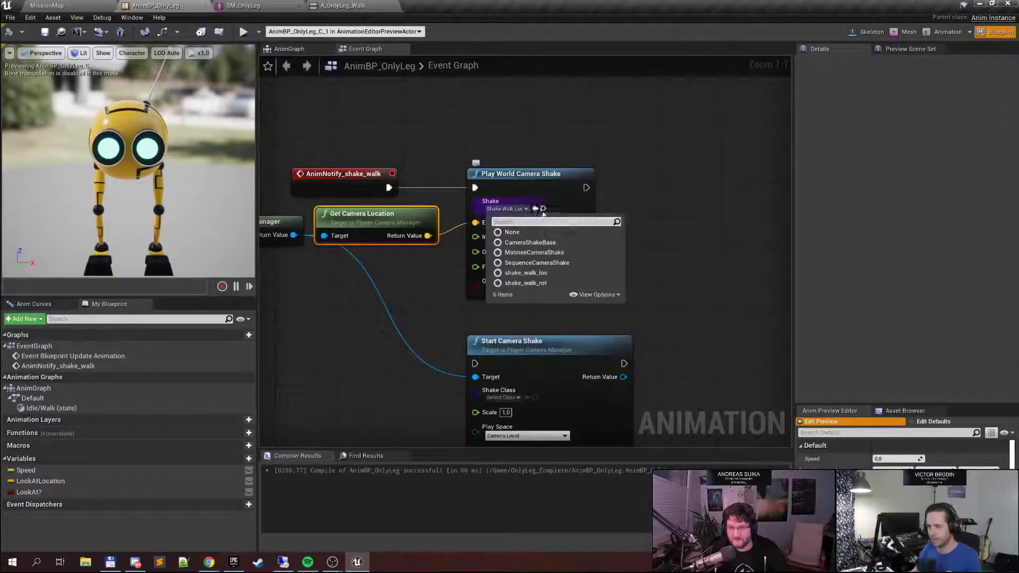
pyautogui.click(553, 283)
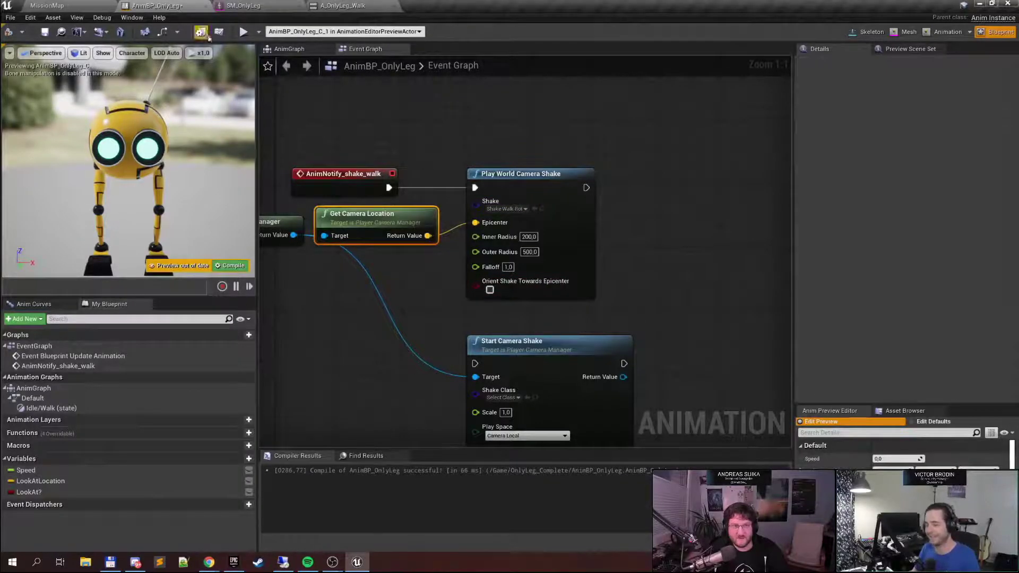
# Play the level in a separate preview window and walk the robot back and forth near the ramp to check the rotation shake
pyautogui.click(243, 31)
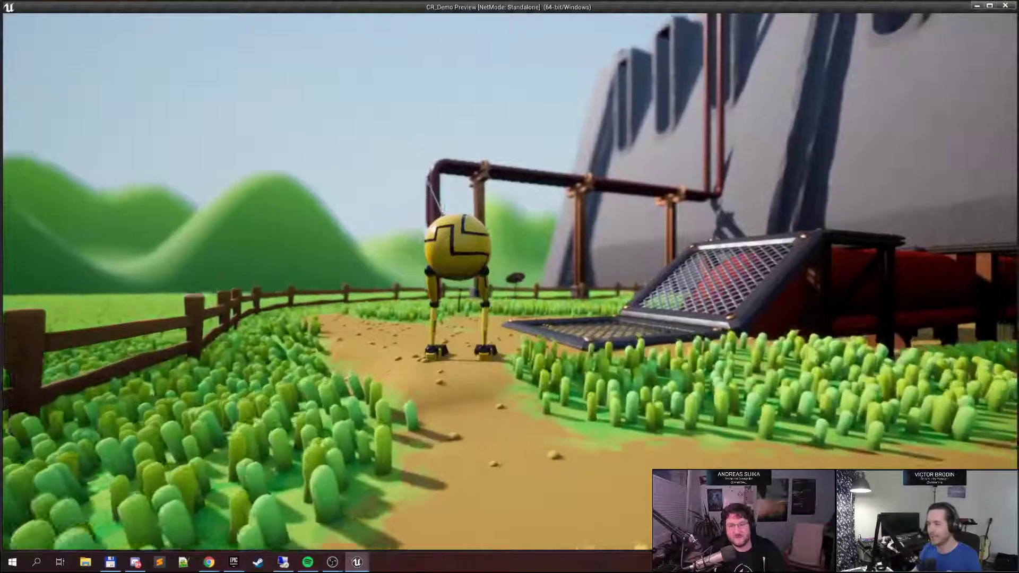
pyautogui.press('a')
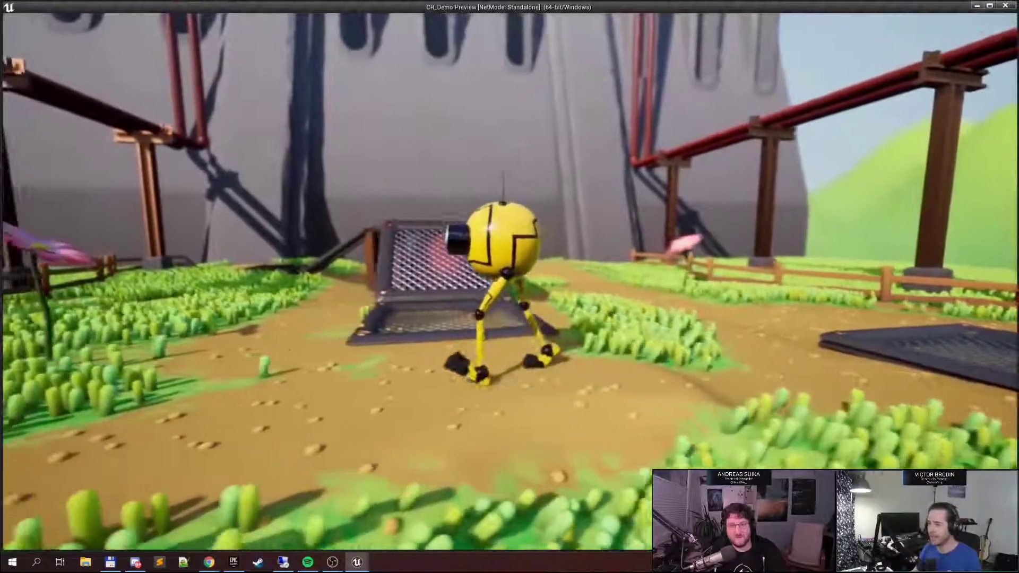
pyautogui.press('d')
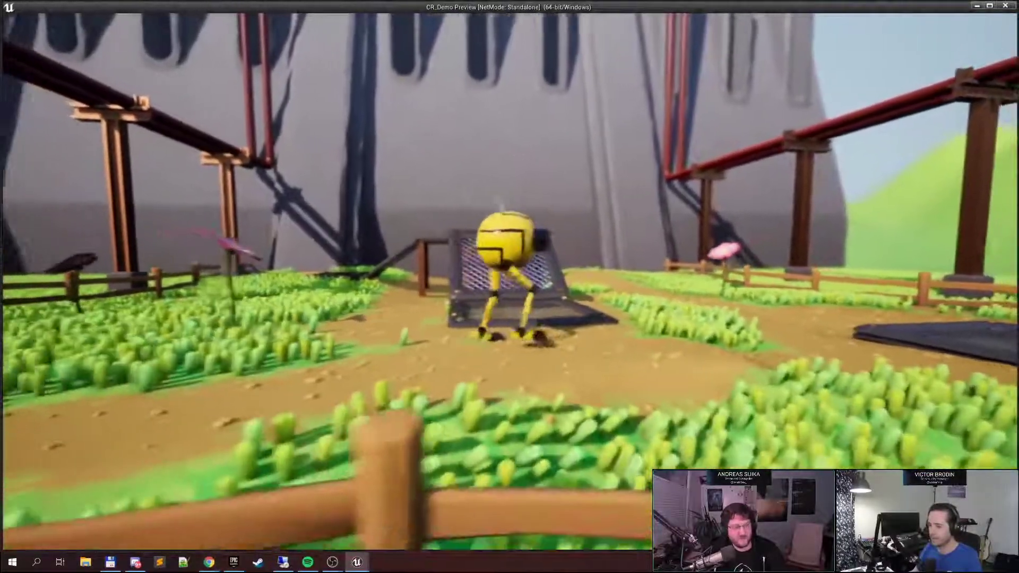
pyautogui.press('d')
pyautogui.press('d')
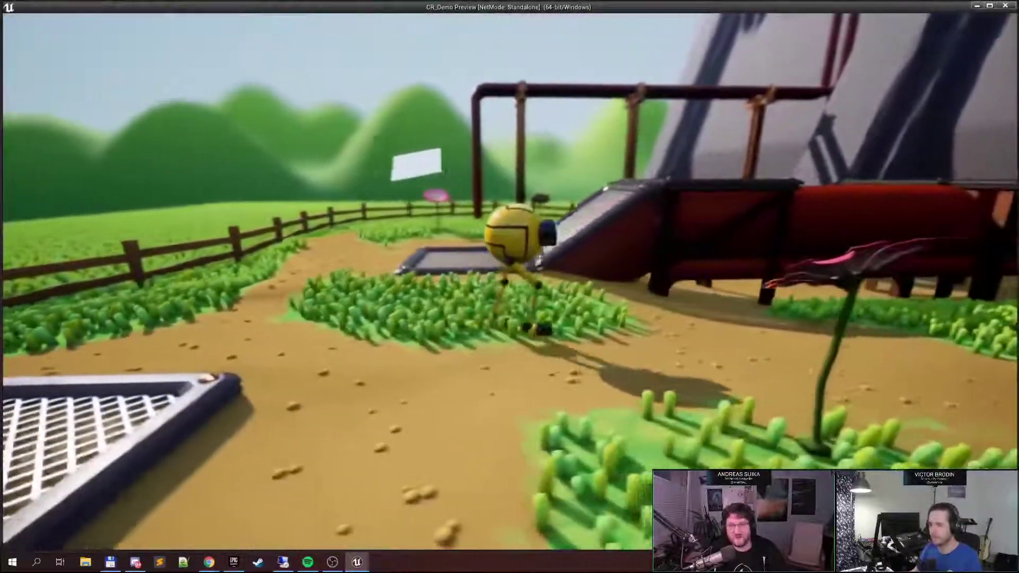
pyautogui.press('s')
pyautogui.press('a')
pyautogui.press('a')
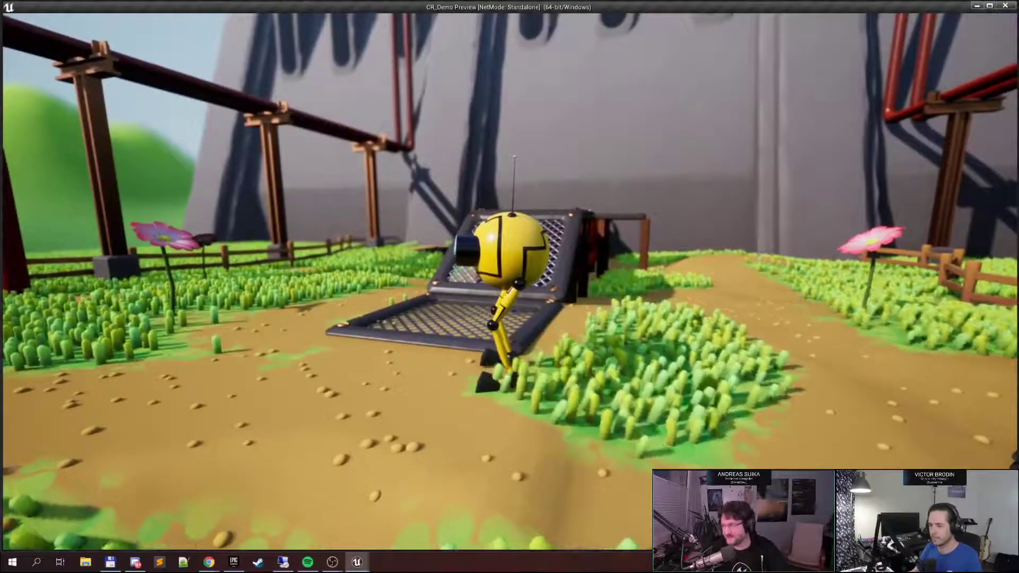
pyautogui.press('a')
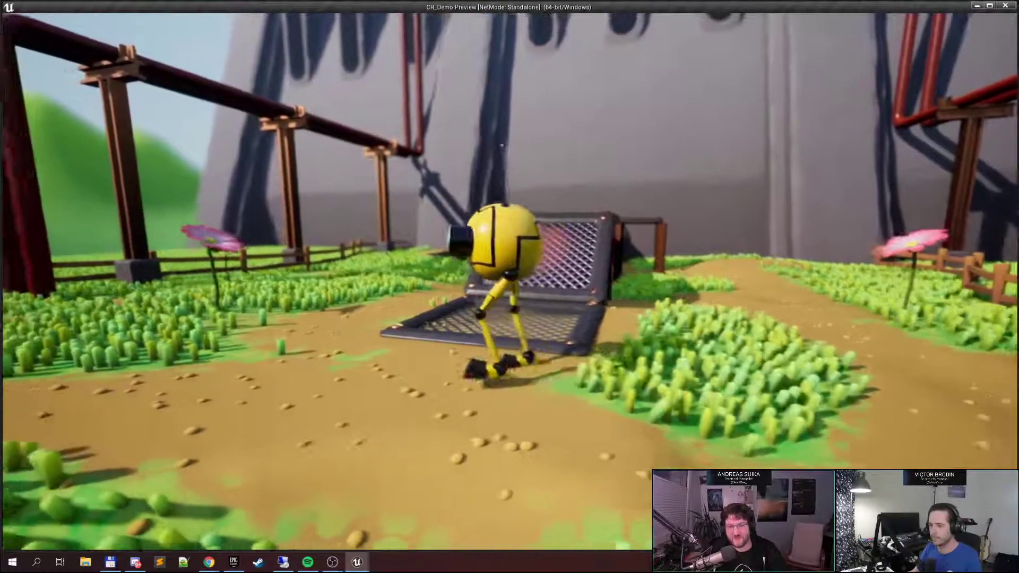
pyautogui.press('w')
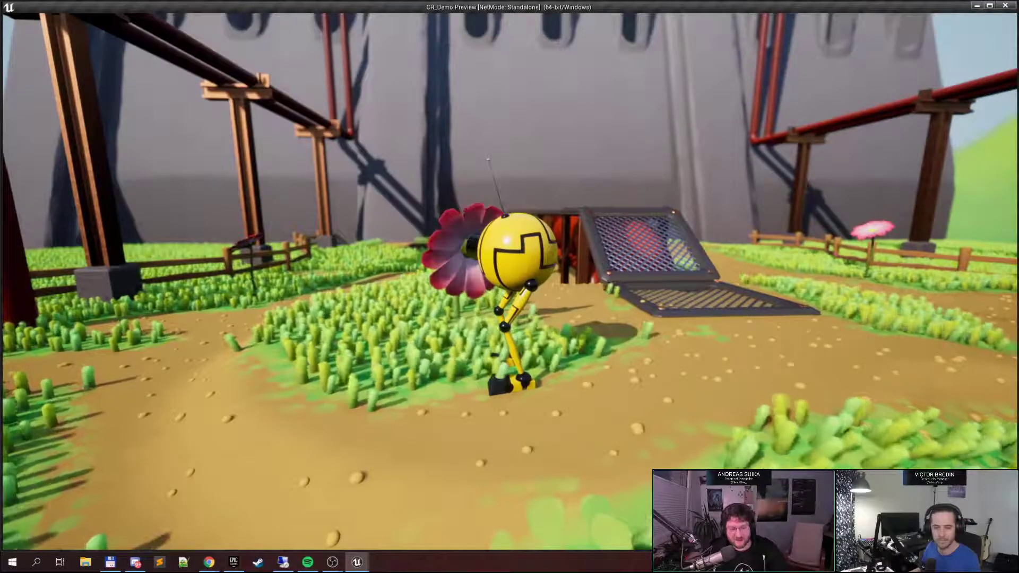
# Walk the robot past the pink flower in the grass and back to the ramp, and end the preview
pyautogui.press('a')
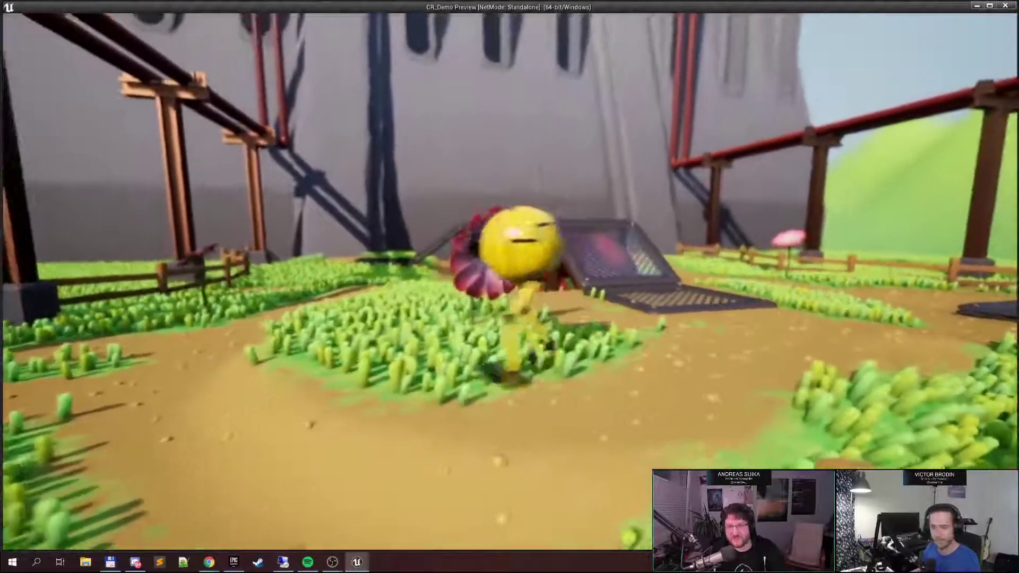
pyautogui.press('a')
pyautogui.press('w')
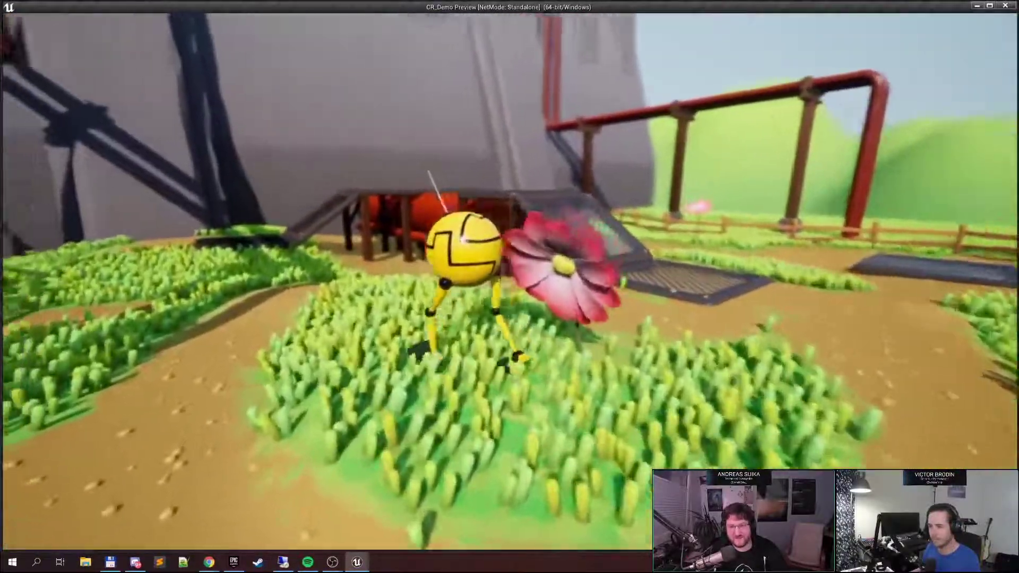
pyautogui.press('d')
pyautogui.press('s')
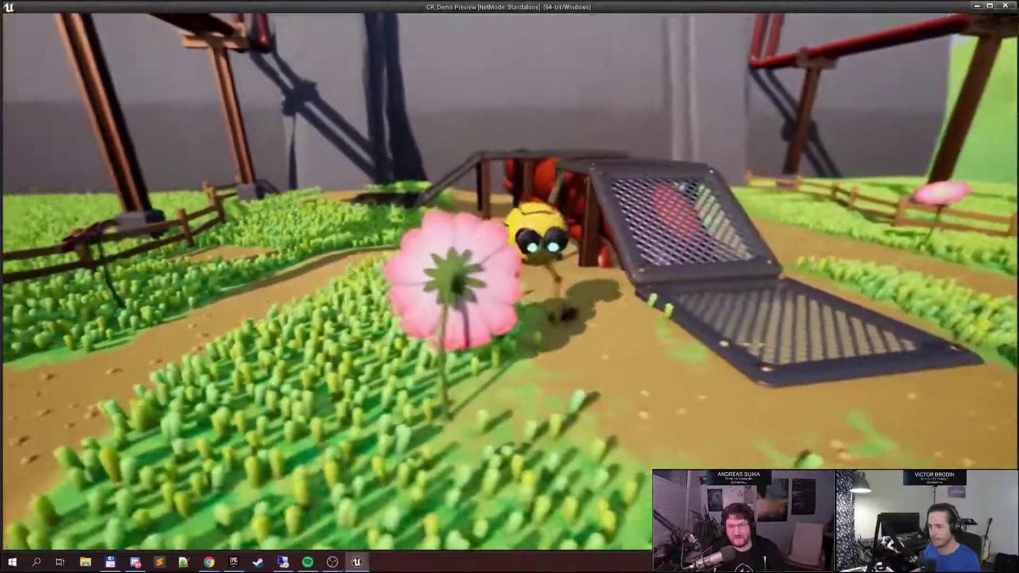
pyautogui.press('a')
pyautogui.press('w')
pyautogui.press('d')
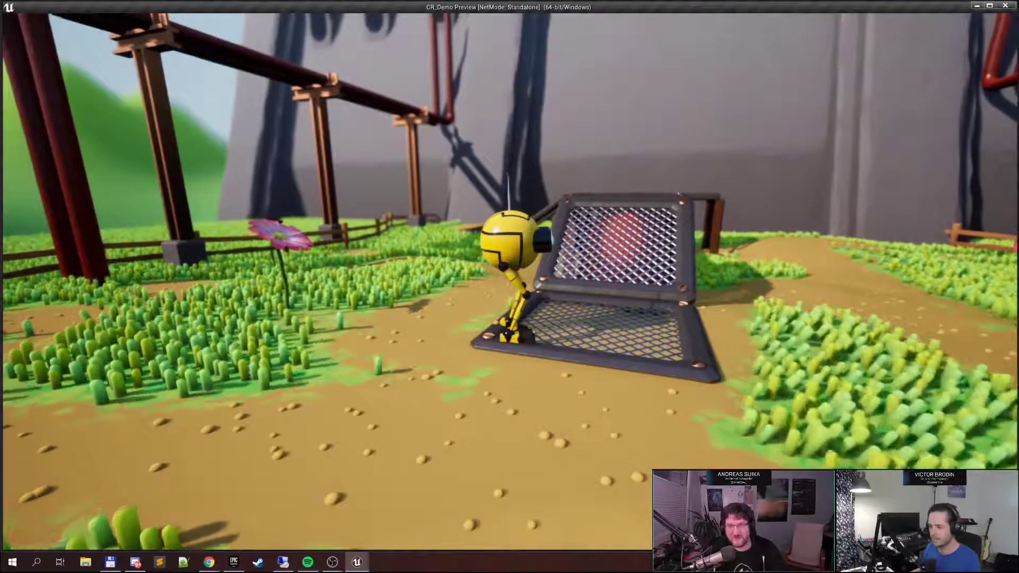
pyautogui.press('Escape')
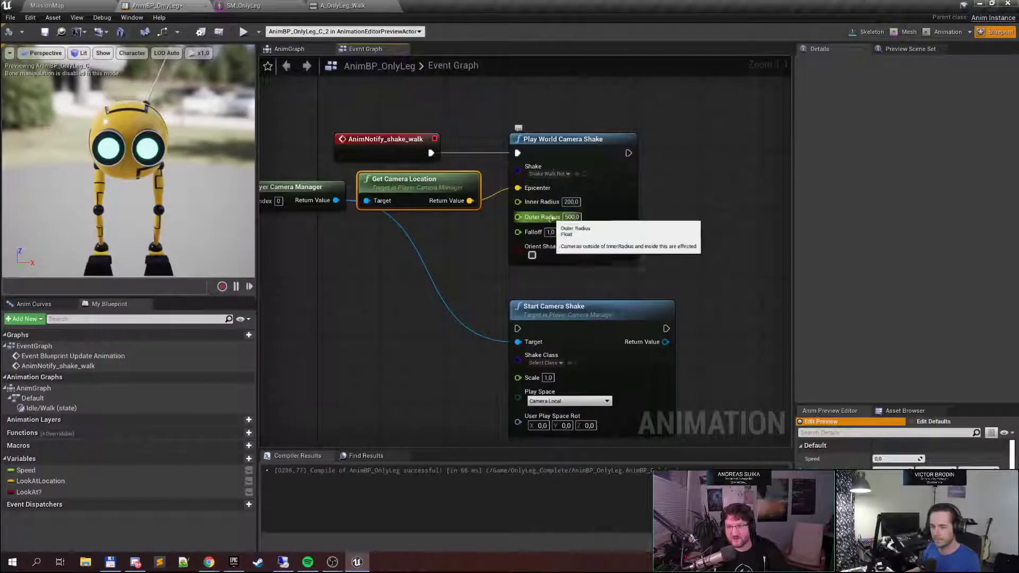
# Examine the Epicenter, Inner Radius, Outer Radius and Falloff inputs of the Play World Camera Shake node
pyautogui.click(526, 139)
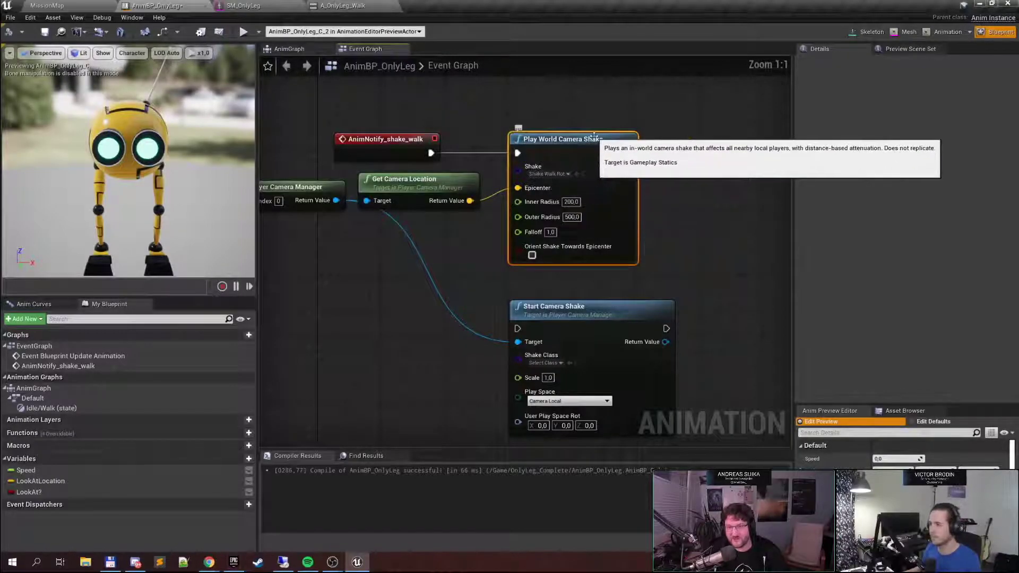
pyautogui.moveTo(593, 135); pyautogui.dragTo(524, 145, button='right')
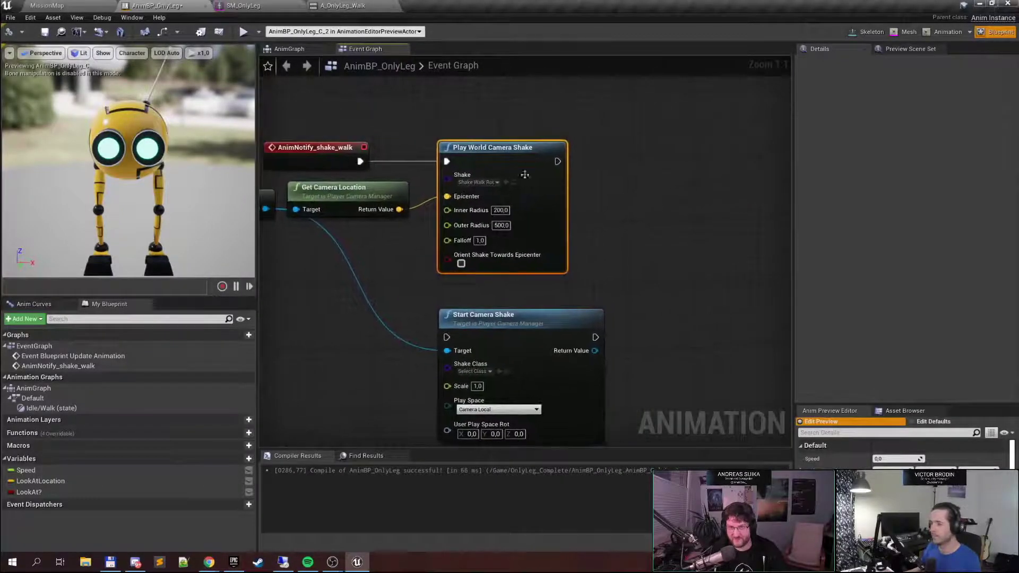
pyautogui.moveTo(352, 239); pyautogui.dragTo(430, 231, button='right')
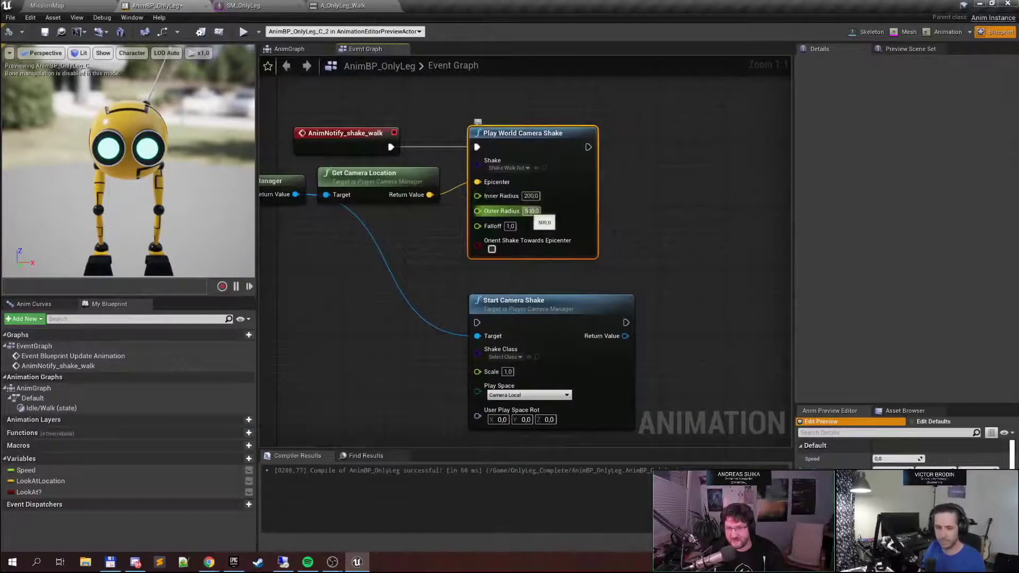
pyautogui.moveTo(611, 253)
pyautogui.mouseDown(button='right')
pyautogui.moveTo(608, 217)
pyautogui.moveTo(605, 238)
pyautogui.mouseUp(button='right')
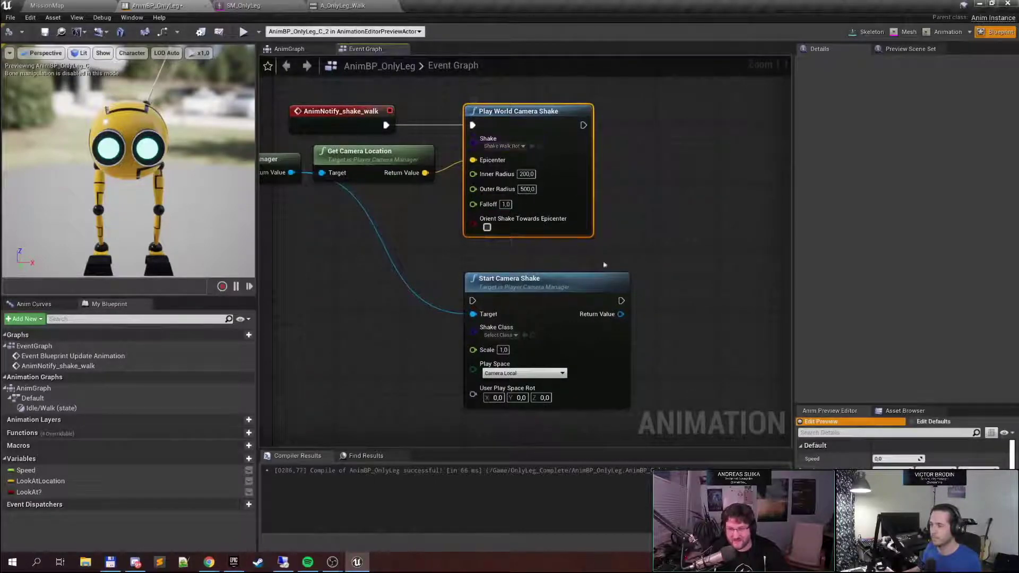
# Examine the Start Camera Shake node's Shake Class, Scale and Play Space inputs and compare it with Play World Camera Shake
pyautogui.click(560, 289)
pyautogui.moveTo(562, 292); pyautogui.dragTo(544, 194, button='right')
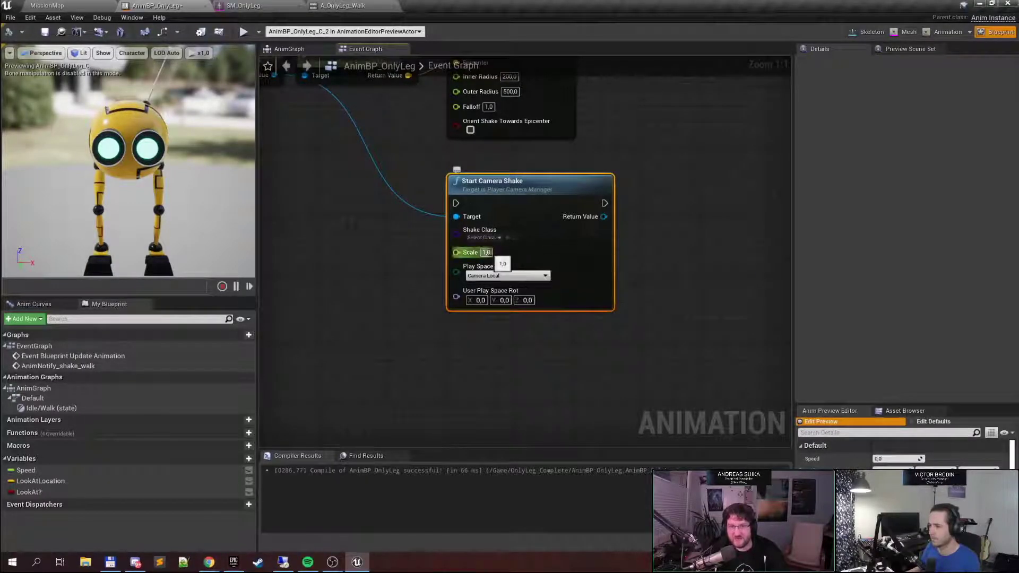
pyautogui.moveTo(456, 258); pyautogui.dragTo(378, 294)
pyautogui.click(378, 241)
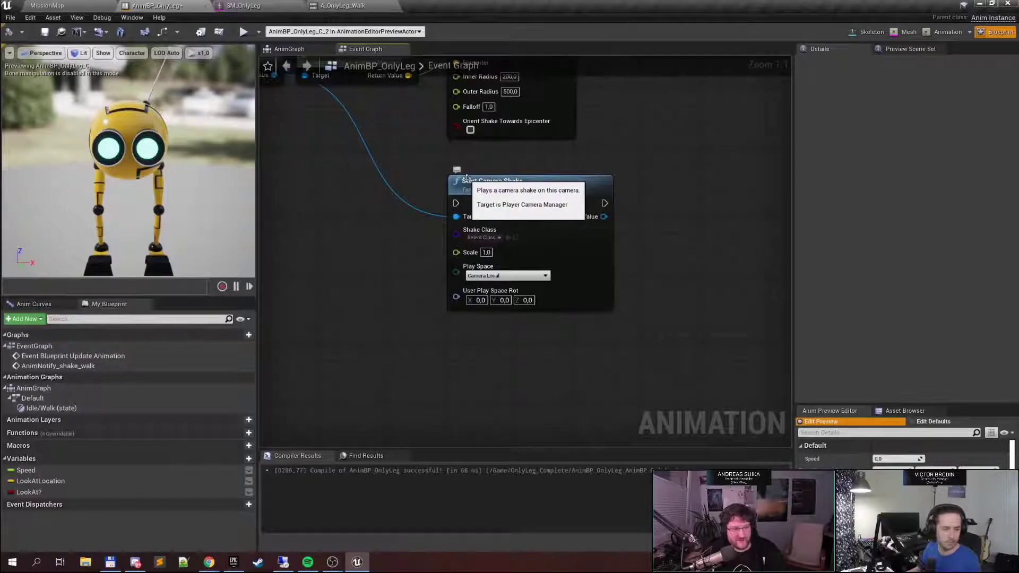
pyautogui.moveTo(465, 176); pyautogui.dragTo(524, 203, button='right')
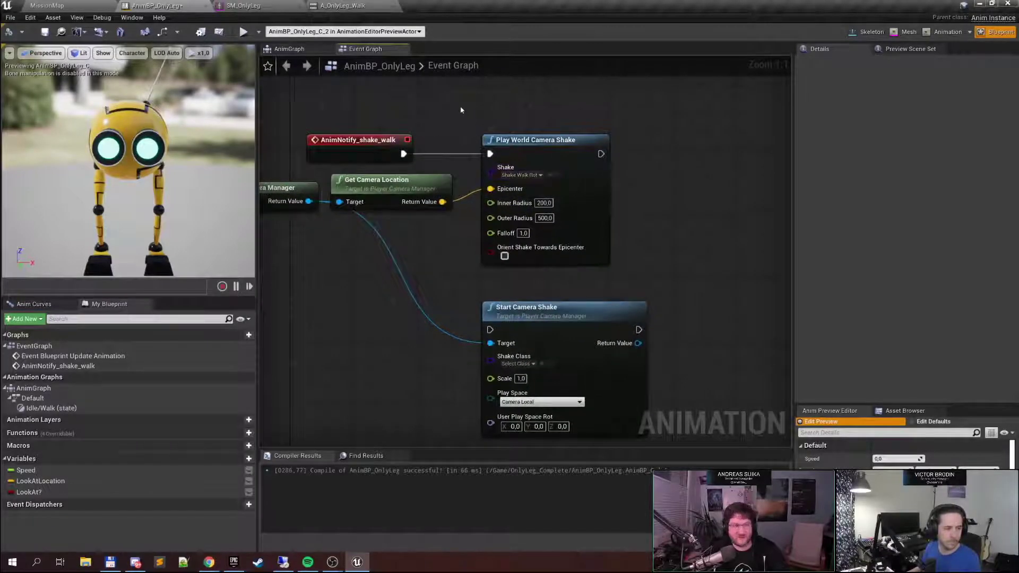
pyautogui.moveTo(461, 108); pyautogui.dragTo(430, 116, button='right')
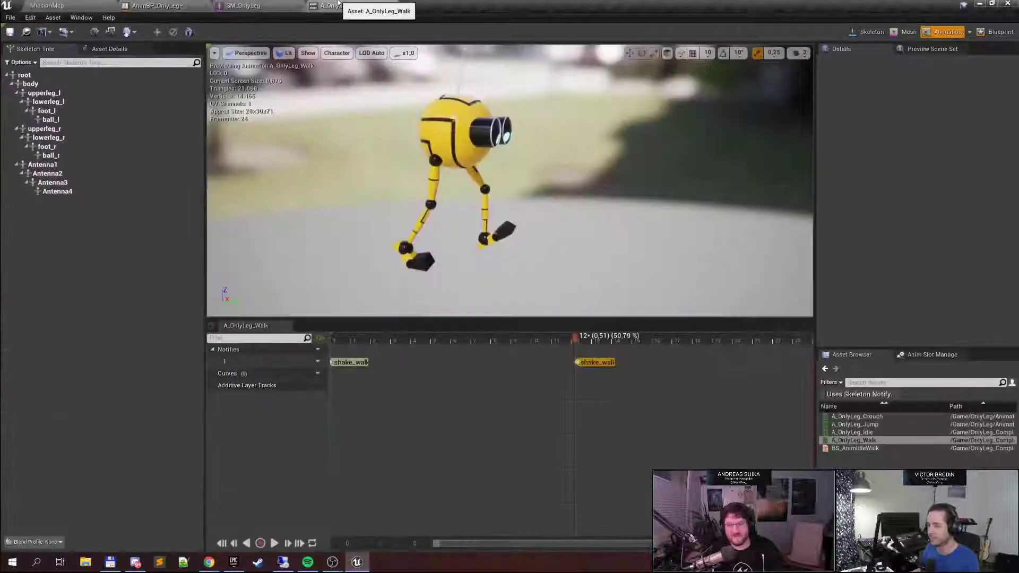
# Open A_OnlyLeg_Walk and scrub the walk cycle up to the second shake_walk notify to check the foot contact
pyautogui.click(342, 6)
pyautogui.moveTo(577, 340); pyautogui.dragTo(465, 379)
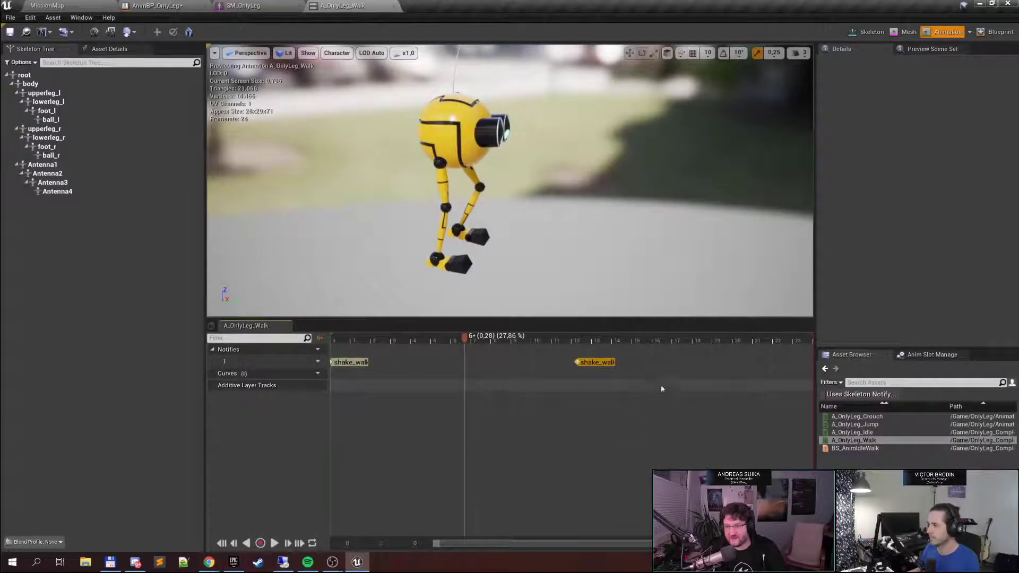
pyautogui.moveTo(466, 341); pyautogui.dragTo(513, 340)
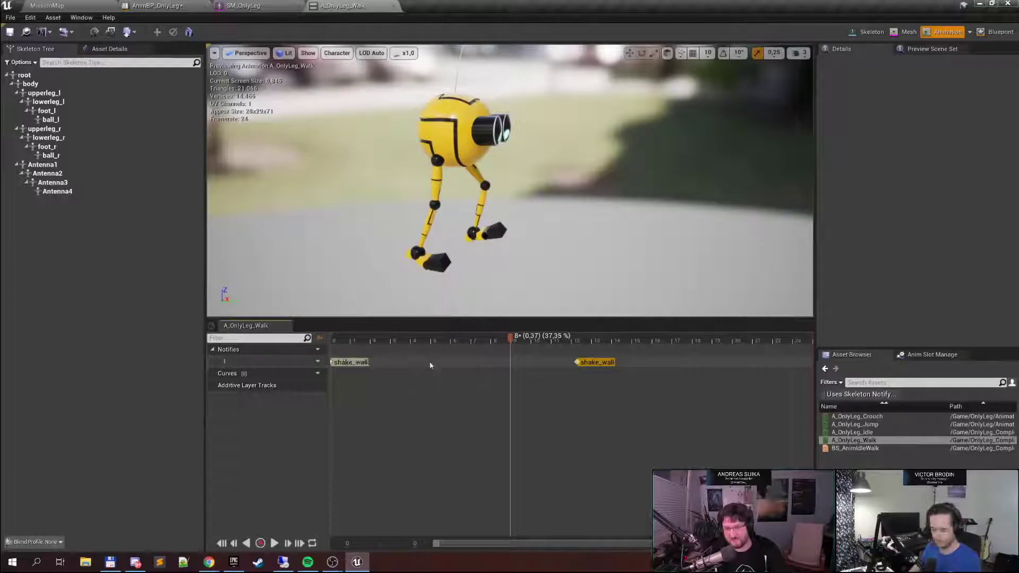
pyautogui.moveTo(510, 339); pyautogui.dragTo(578, 340)
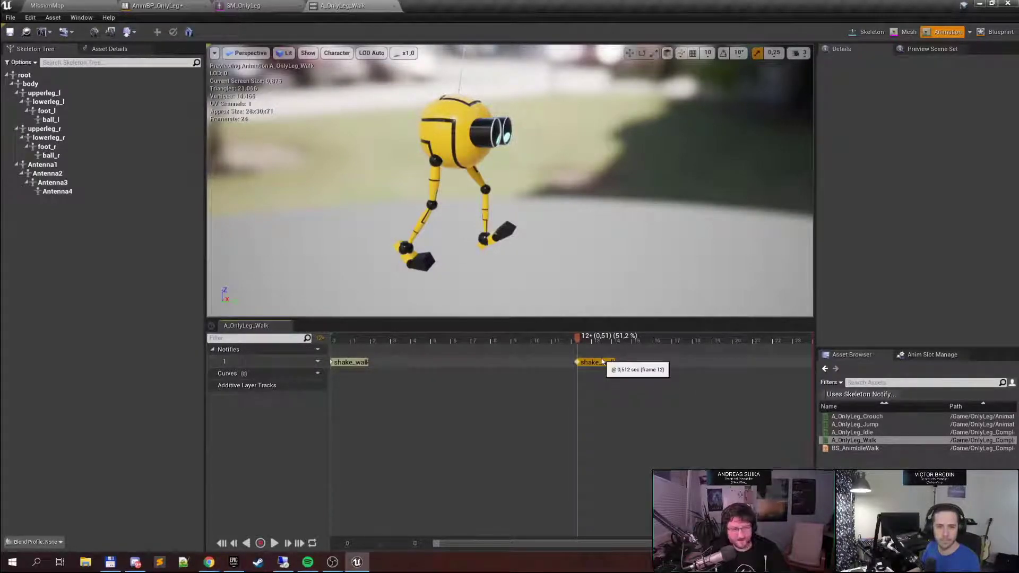
# Add a Play Niagara Particle Effect notify to the walk animation just before the second shake_walk notify, at about 0.5 s
pyautogui.click(559, 340)
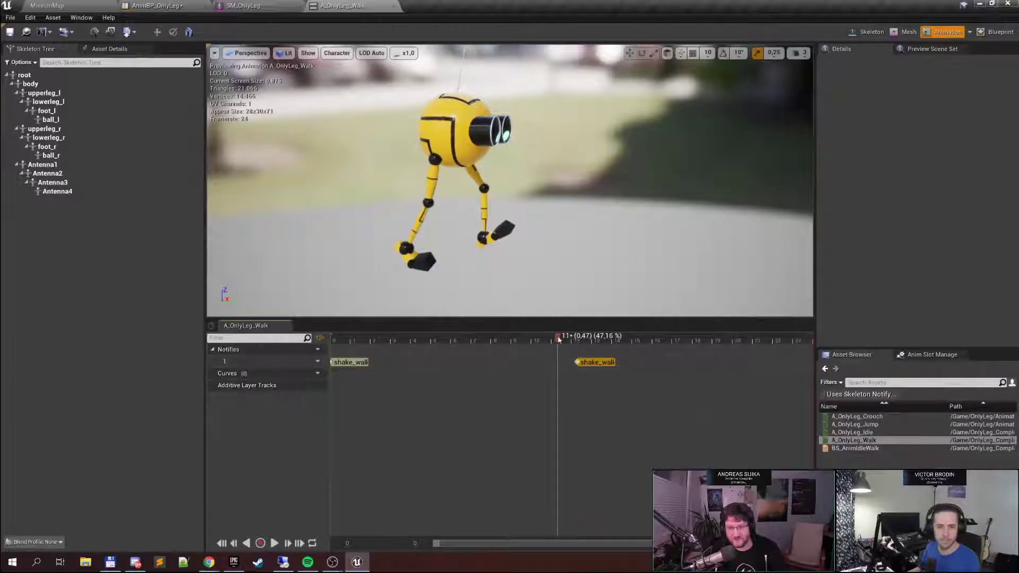
pyautogui.rightClick(451, 367)
pyautogui.moveTo(478, 382)
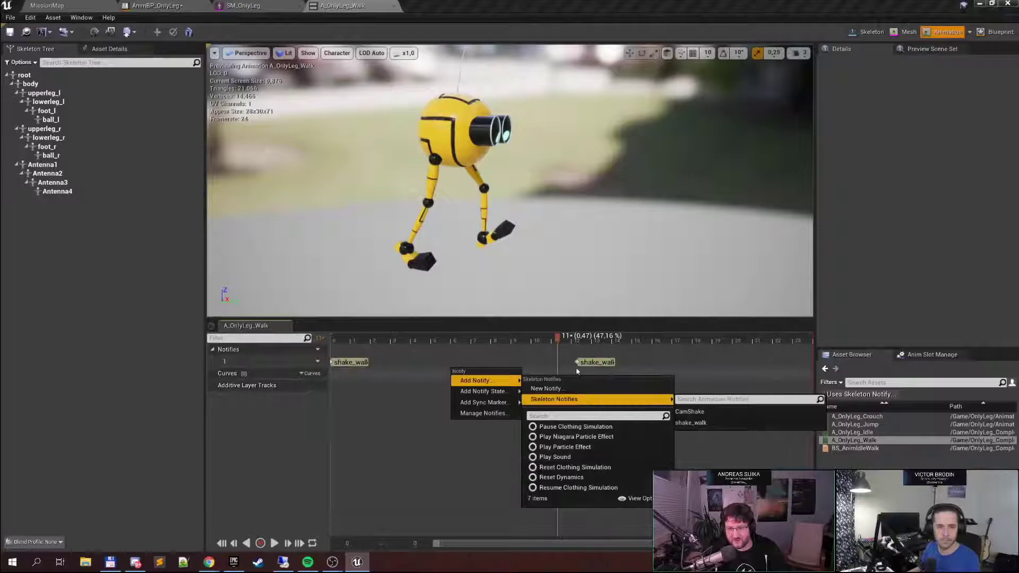
pyautogui.click(691, 423)
pyautogui.moveTo(560, 340); pyautogui.dragTo(571, 344)
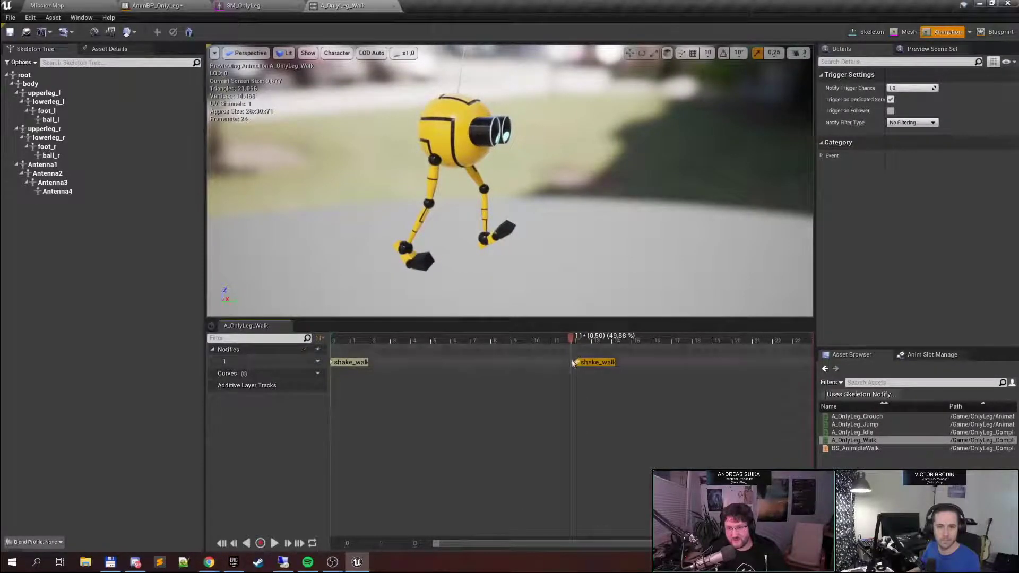
pyautogui.rightClick(573, 363)
pyautogui.moveTo(600, 377)
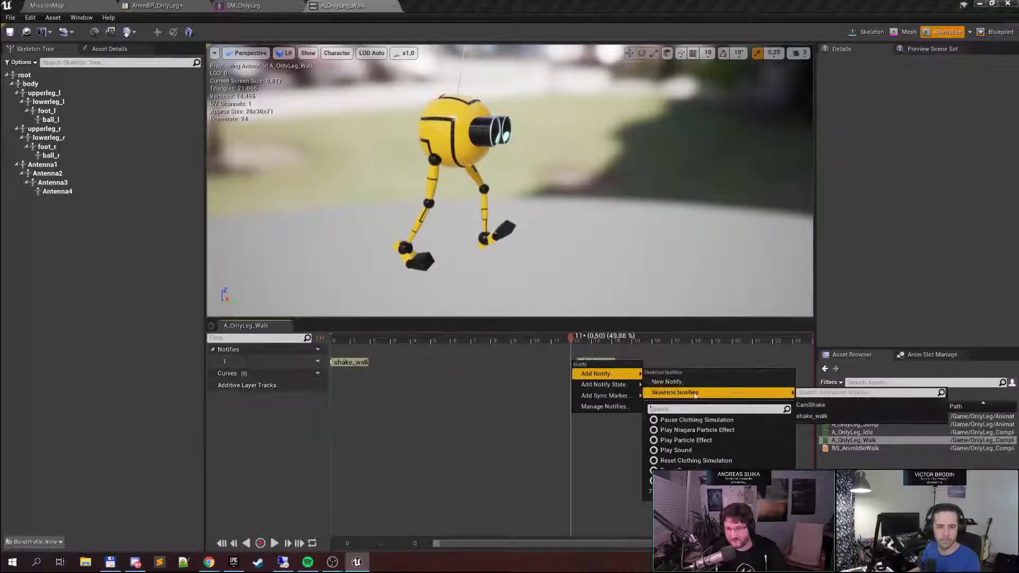
pyautogui.click(721, 431)
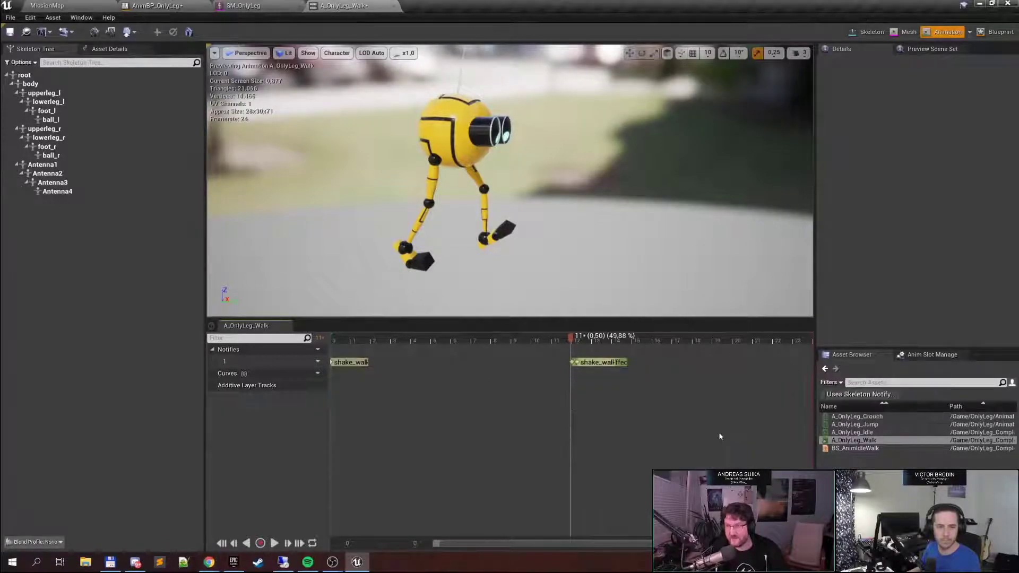
# Include engine and plugin content in the asset choices and set the particle notify's Niagara System to SimpleExplosion
pyautogui.click(574, 365)
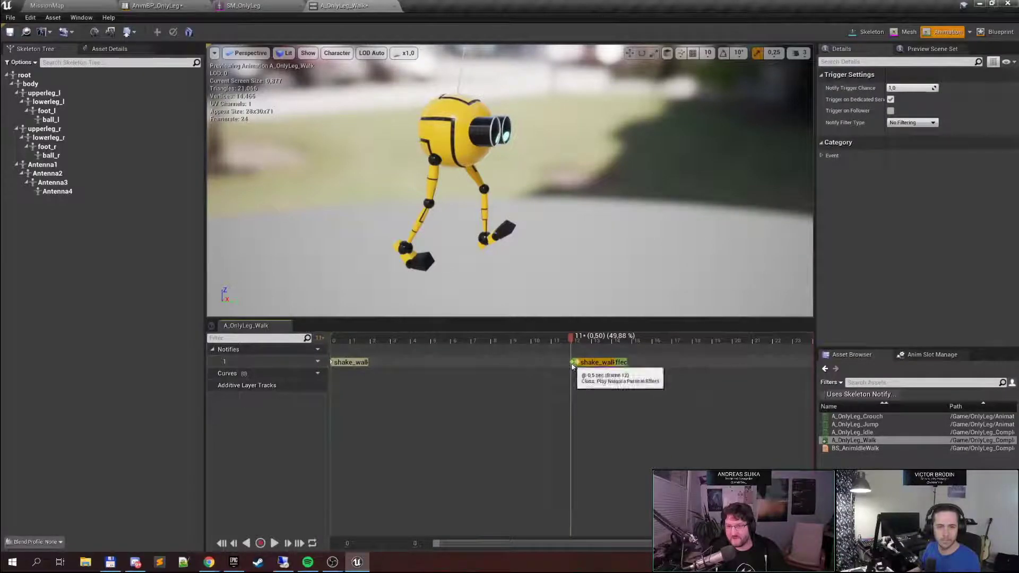
pyautogui.click(954, 108)
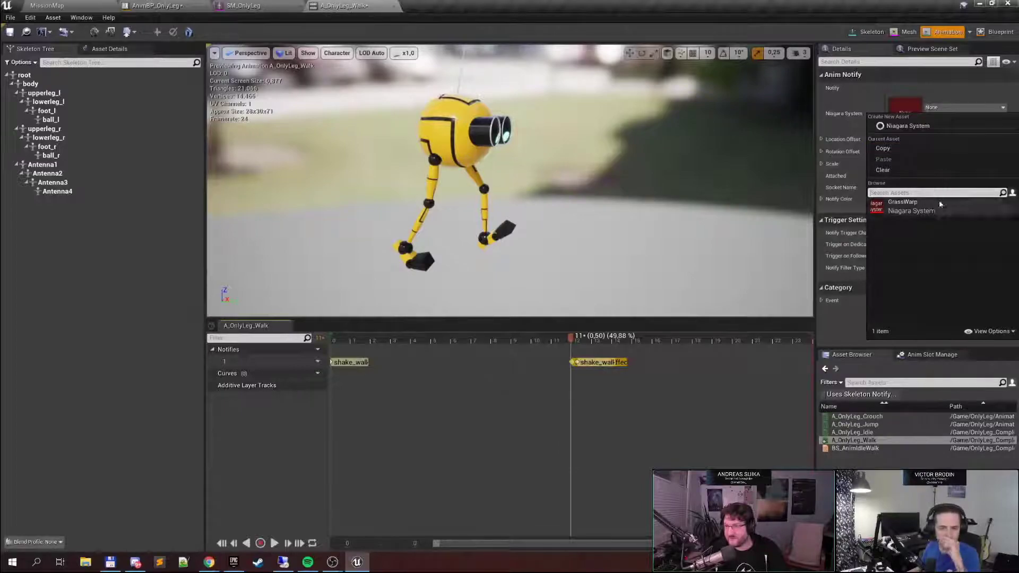
pyautogui.click(979, 334)
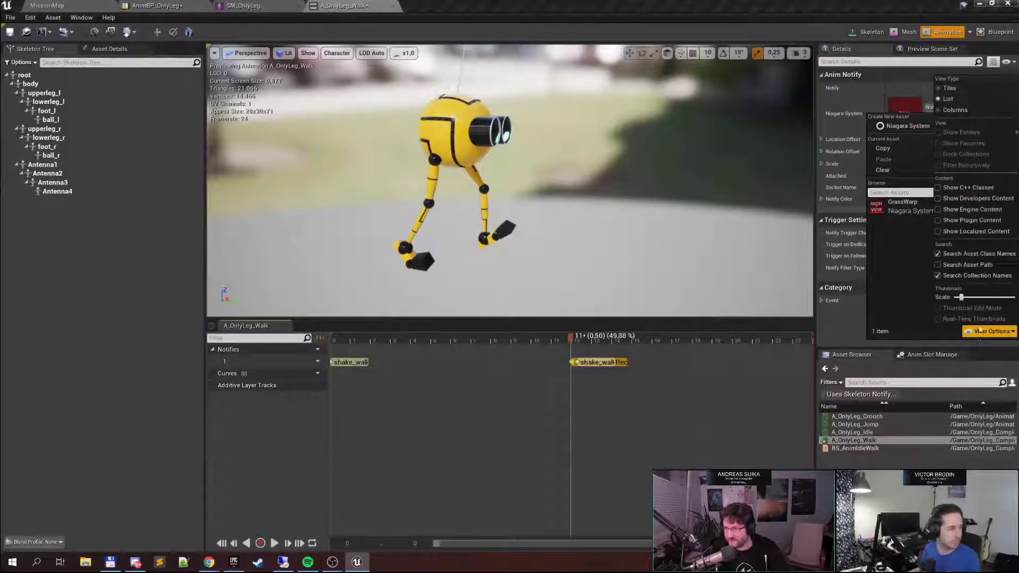
pyautogui.click(942, 211)
pyautogui.click(944, 221)
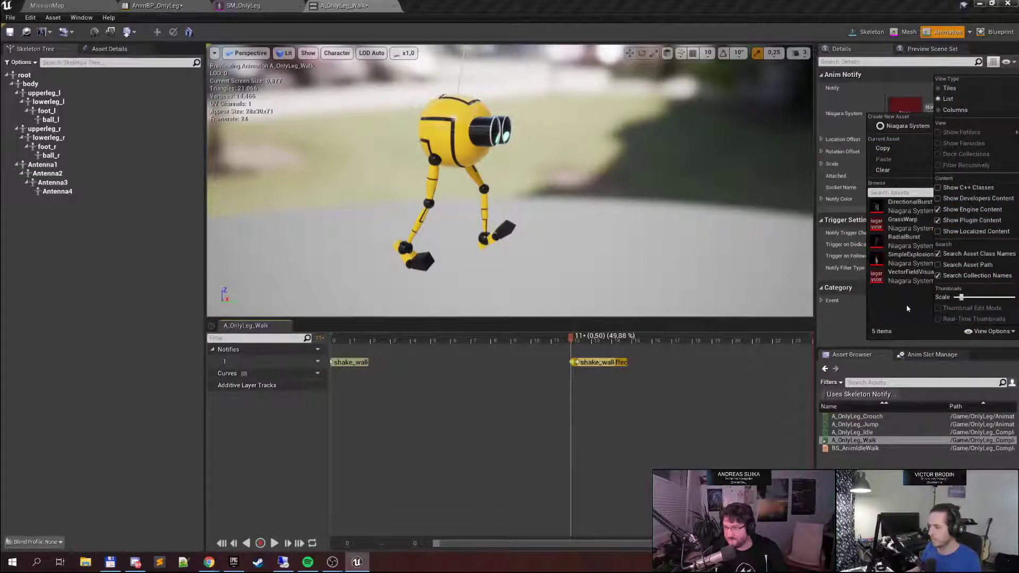
pyautogui.click(910, 258)
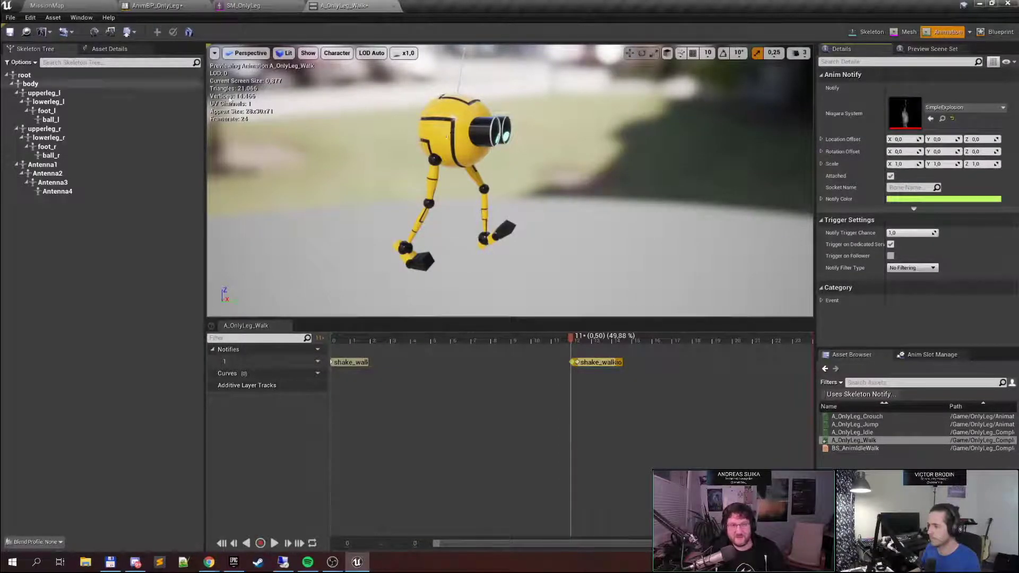
# Playtest MissionMap, walking the robot around the ramp, grass and flowers to check the footstep explosion effect, and end the preview
pyautogui.click(51, 5)
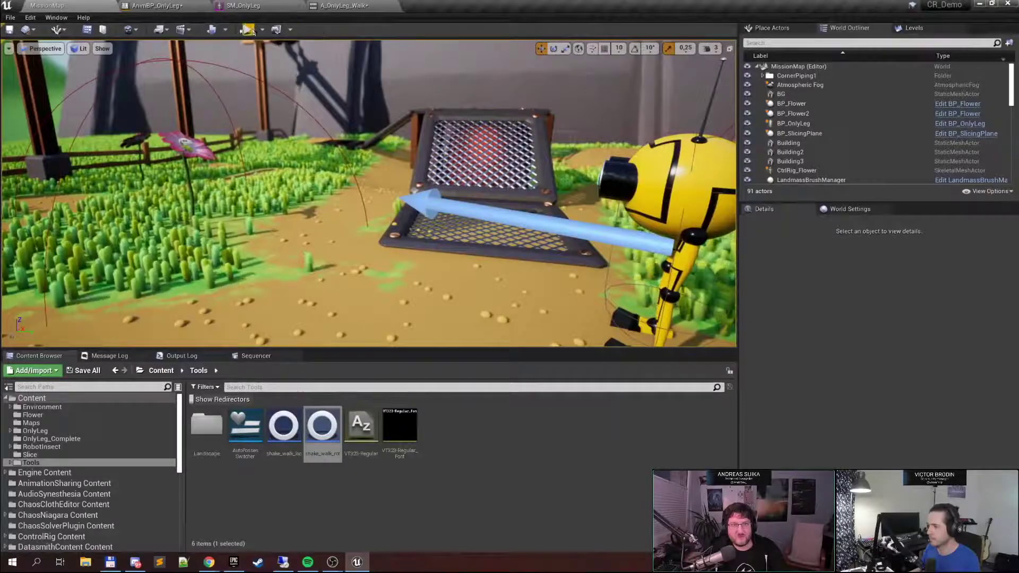
pyautogui.press('a')
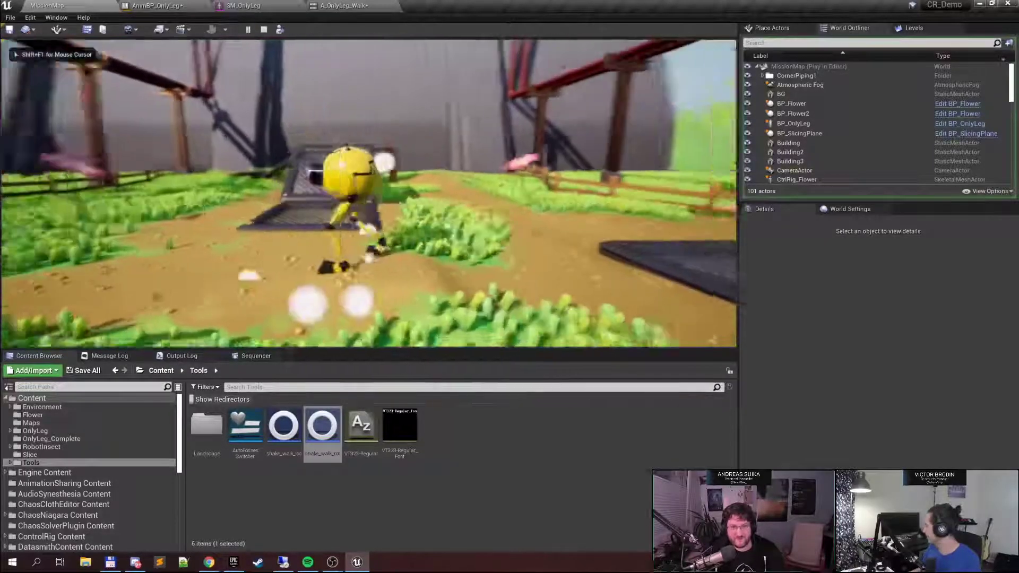
pyautogui.press('w')
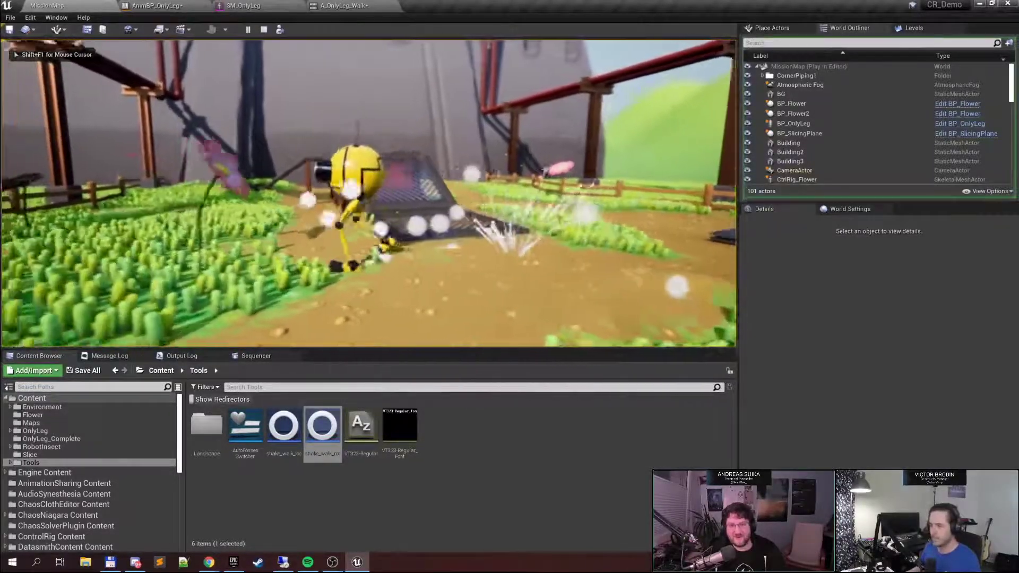
pyautogui.press('s')
pyautogui.press('d')
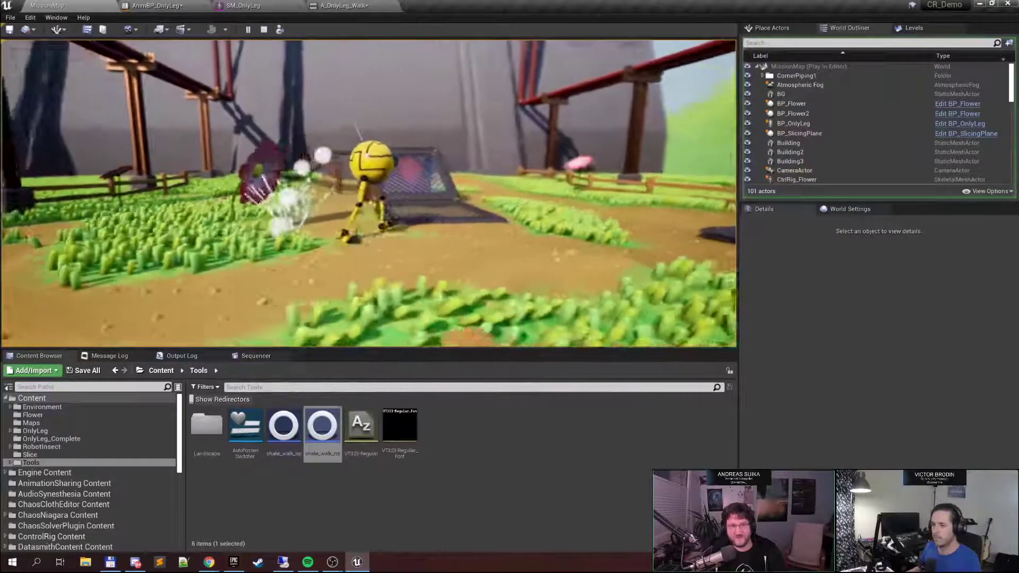
pyautogui.press('d')
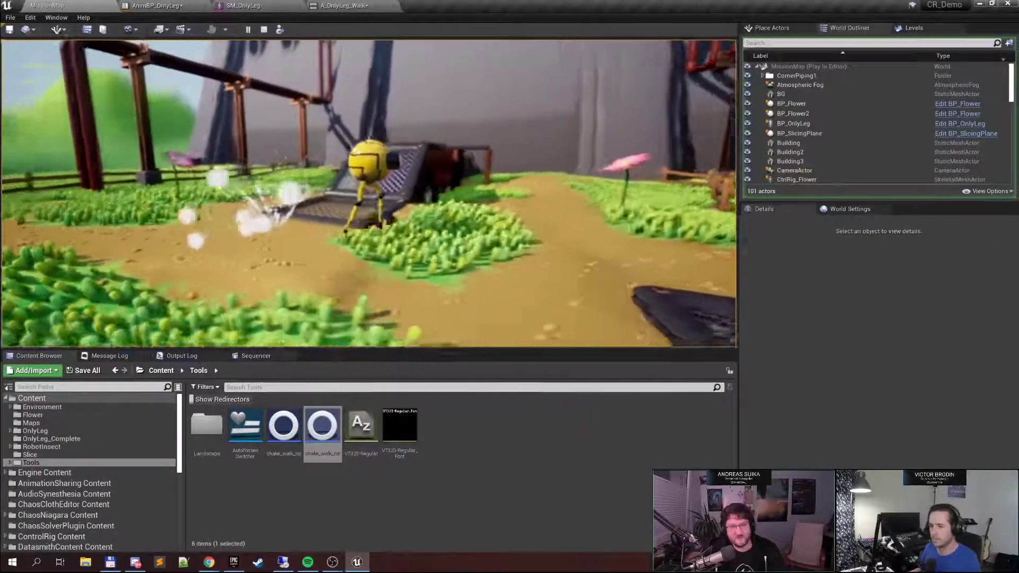
pyautogui.press('w')
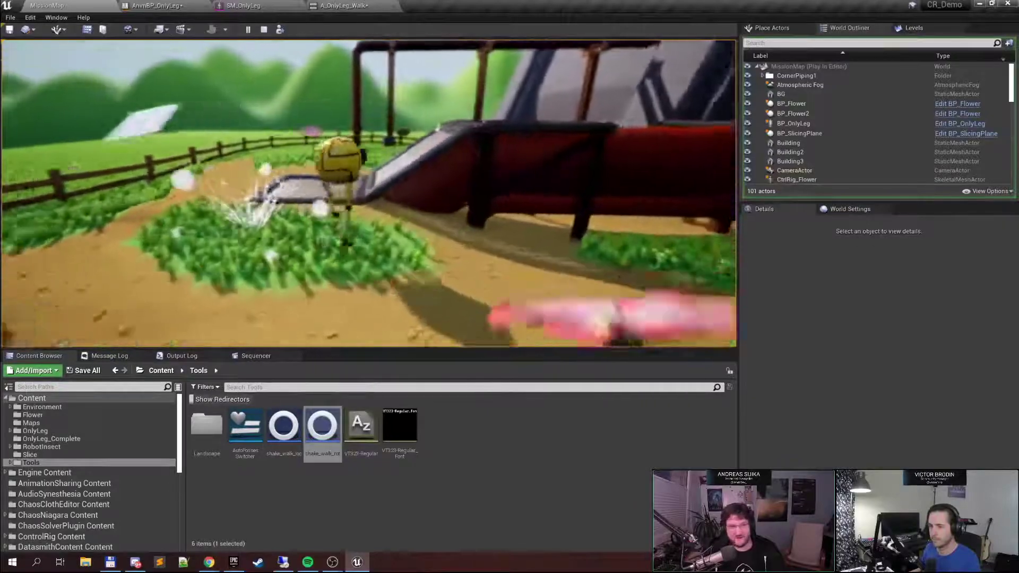
pyautogui.press('a')
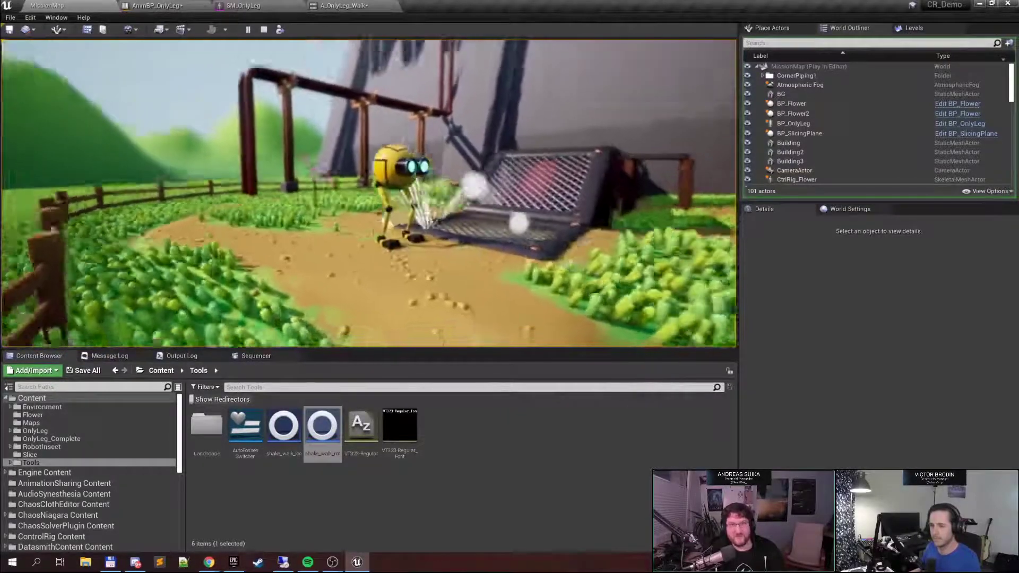
pyautogui.press('Escape')
# Delete the SimpleExplosion particle notify from A_OnlyLeg_Walk, save the animation and scrub past the second shake_walk notify
pyautogui.click(162, 5)
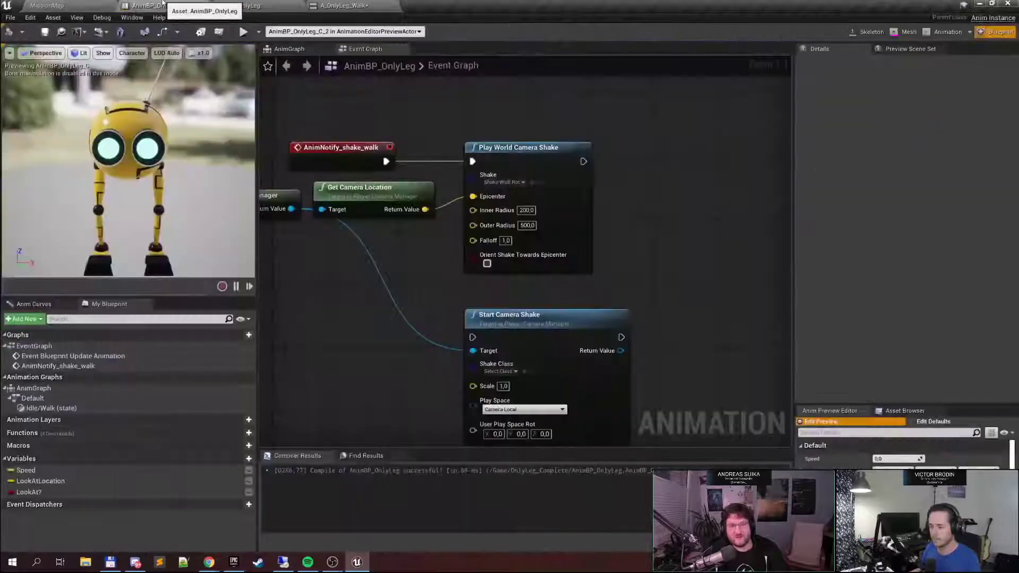
pyautogui.click(353, 5)
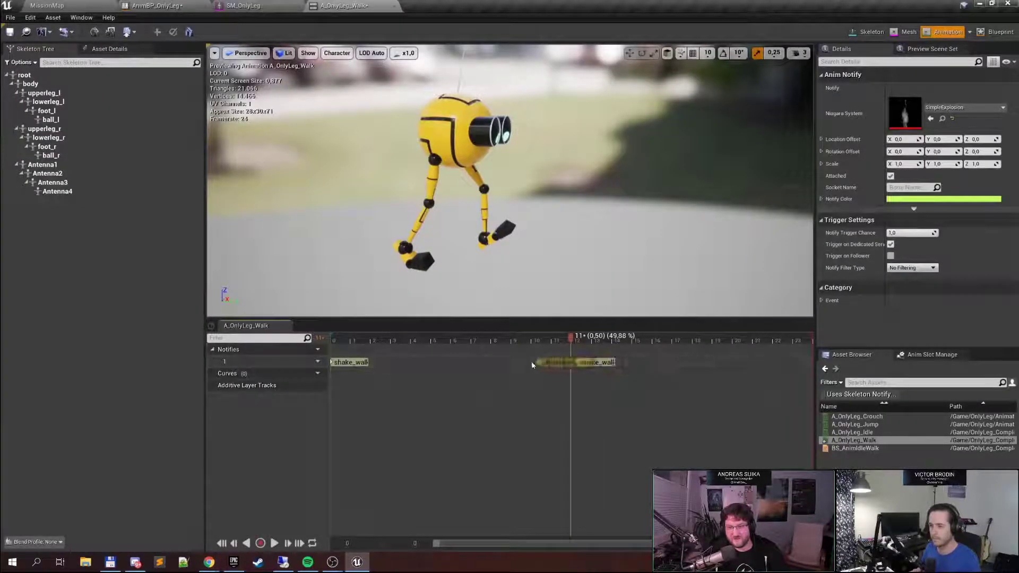
pyautogui.click(539, 365)
pyautogui.press('Delete')
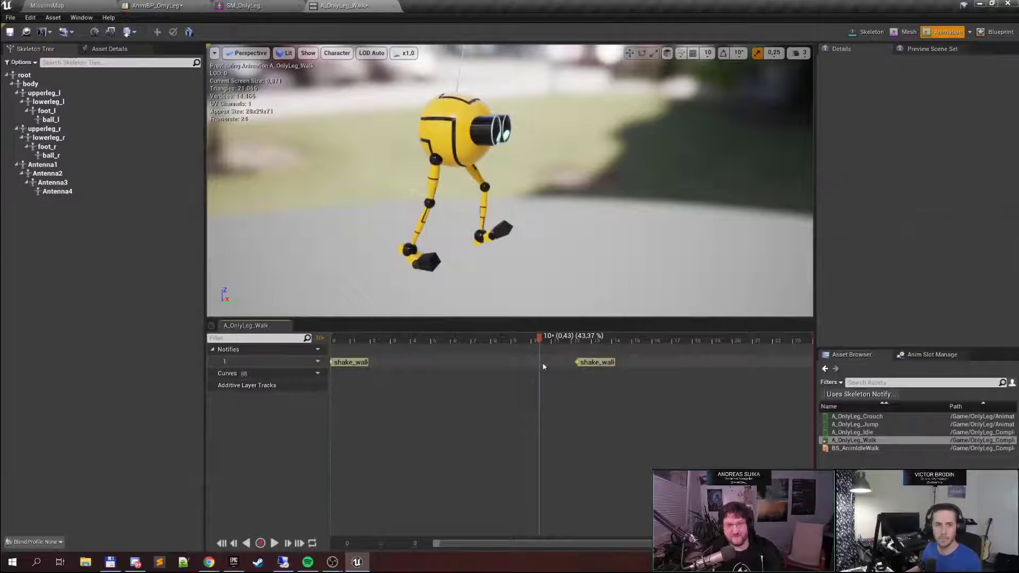
pyautogui.click(10, 32)
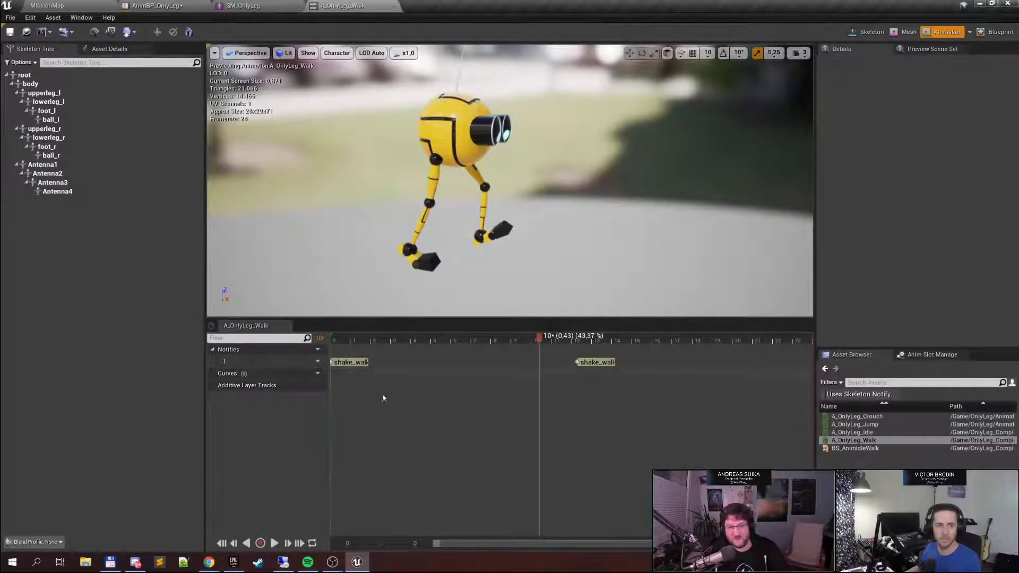
pyautogui.moveTo(536, 342); pyautogui.dragTo(603, 367)
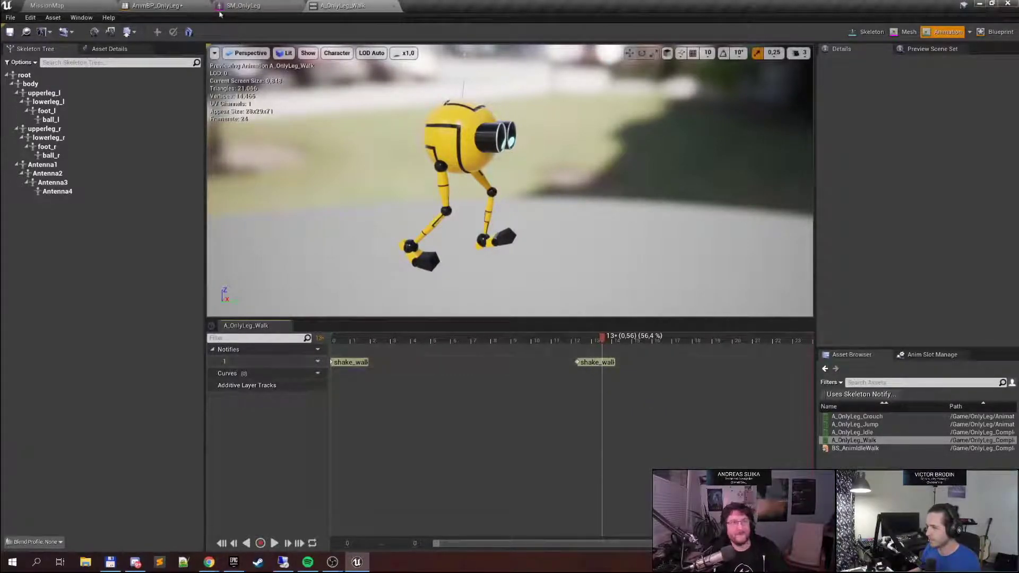
# Return to MissionMap and hide the engine and plugin content in the Content Browser
pyautogui.click(88, 3)
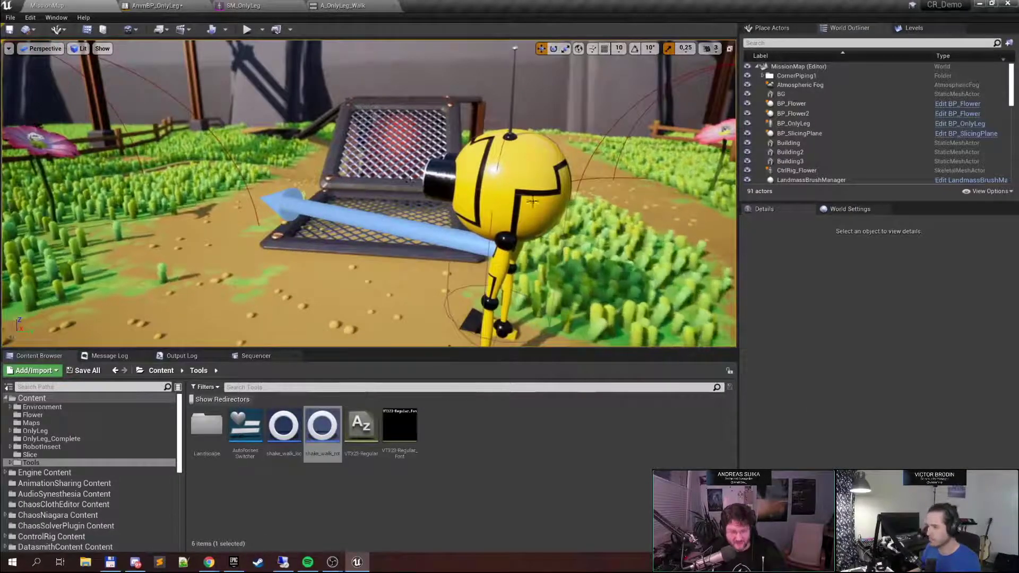
pyautogui.moveTo(533, 202); pyautogui.dragTo(401, 208, button='right')
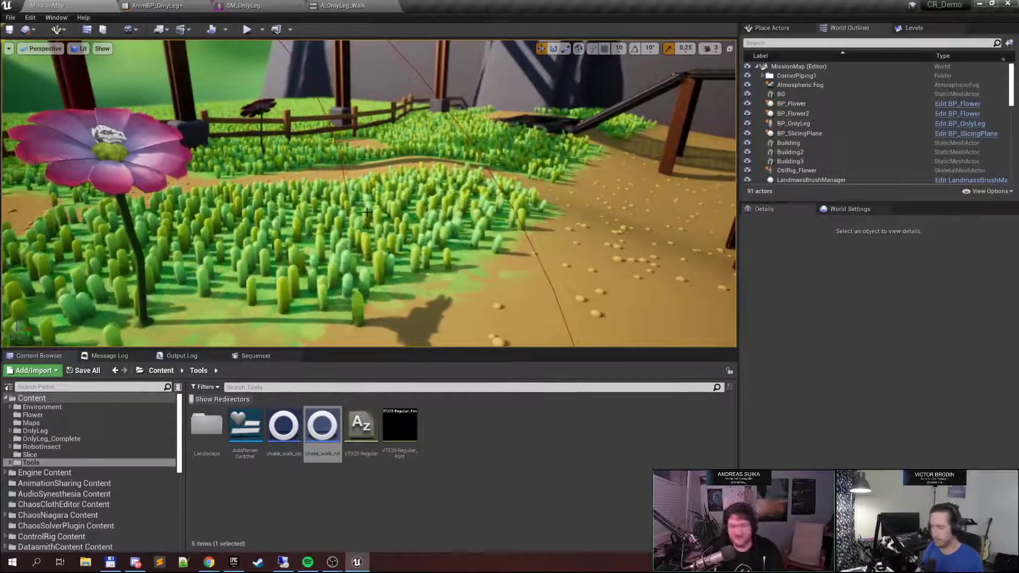
pyautogui.moveTo(410, 211); pyautogui.dragTo(353, 204, button='right')
pyautogui.press('s')
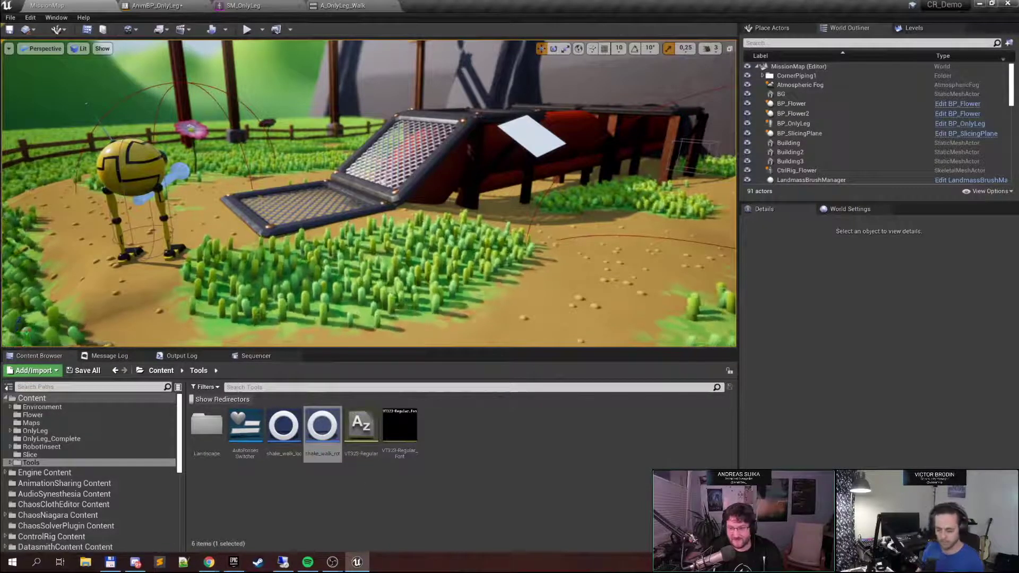
pyautogui.click(710, 544)
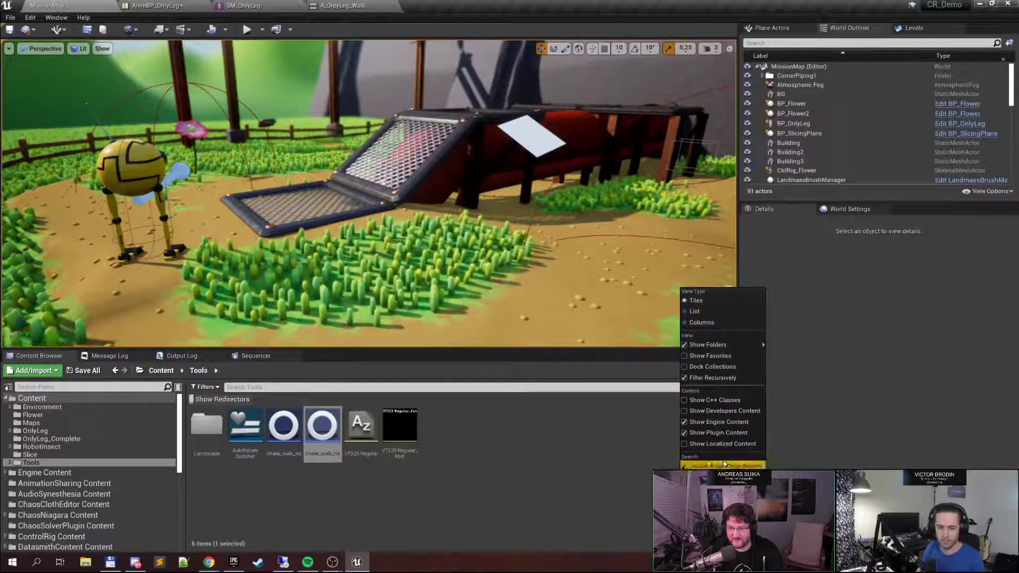
pyautogui.click(727, 423)
pyautogui.click(701, 543)
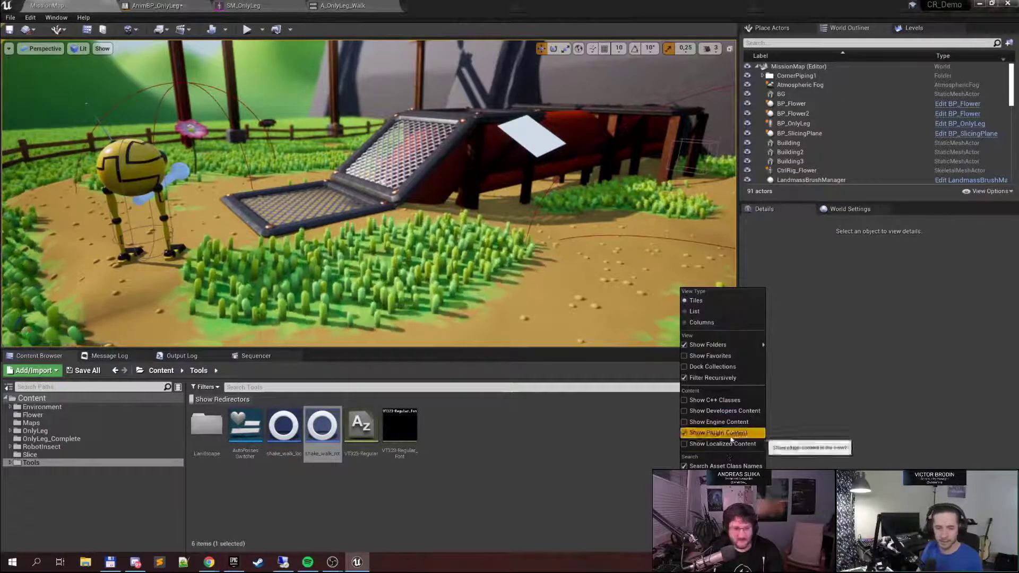
pyautogui.click(728, 465)
# Place SK_Chicken from the Slice folder on the path beside the grass patch and scale it uniformly to 2
pyautogui.click(30, 455)
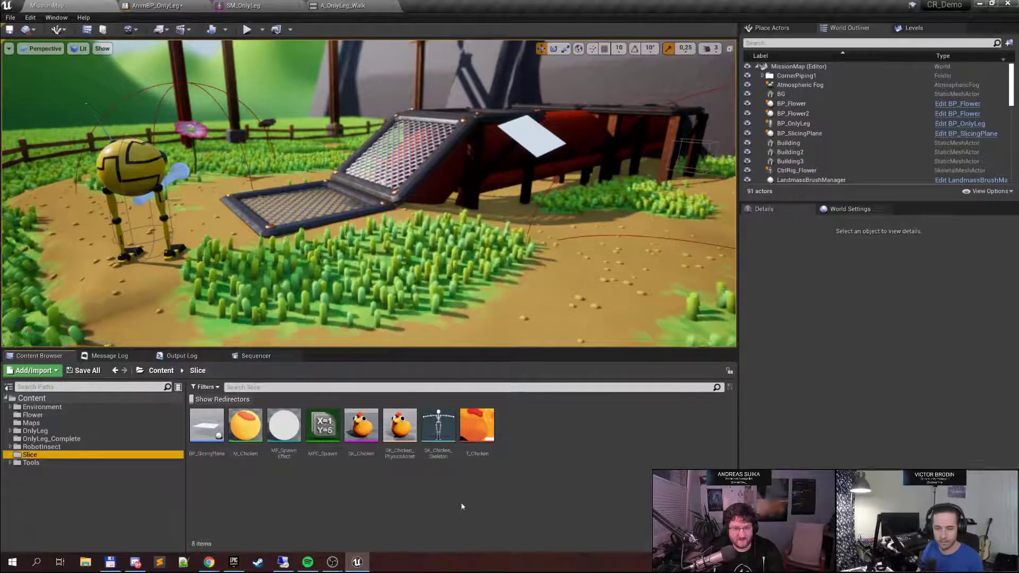
pyautogui.moveTo(361, 424); pyautogui.dragTo(480, 300)
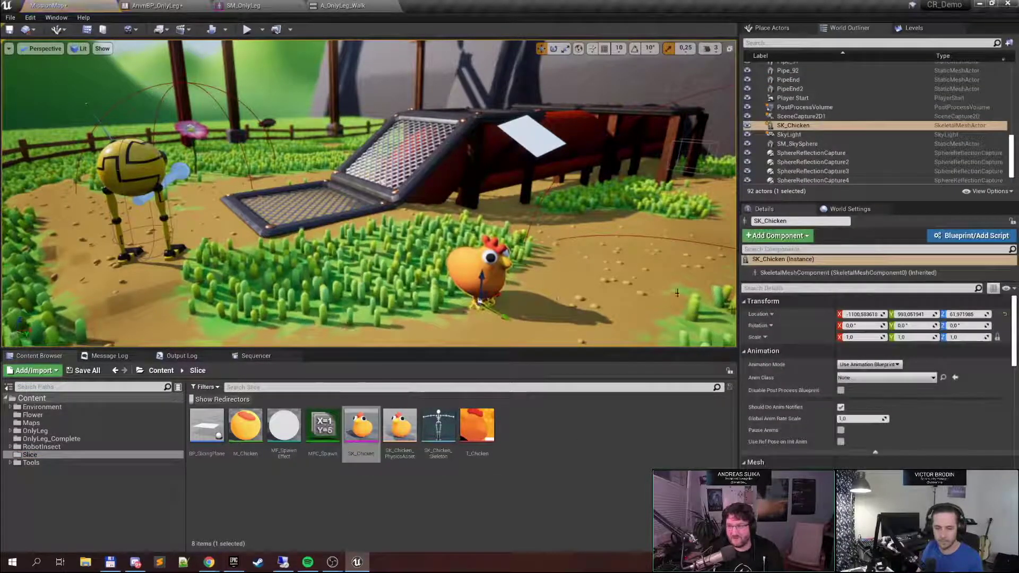
pyautogui.click(861, 338)
pyautogui.write('2')
pyautogui.press('Tab')
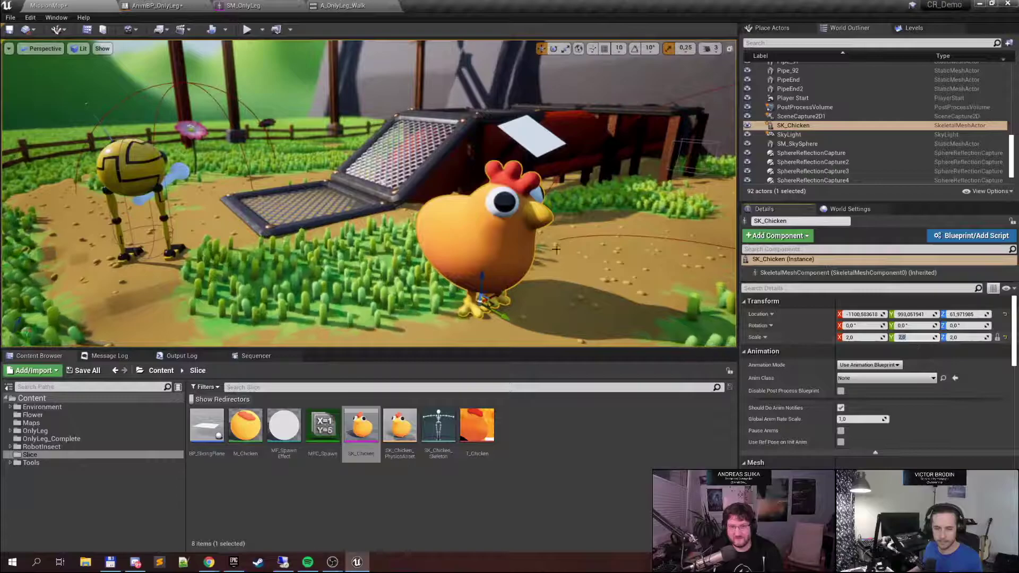
# Sweep BP_SlicingPlane down through the chicken's head to the ground beside its feet to demonstrate the slicing effect
pyautogui.moveTo(556, 250); pyautogui.dragTo(635, 255, button='right')
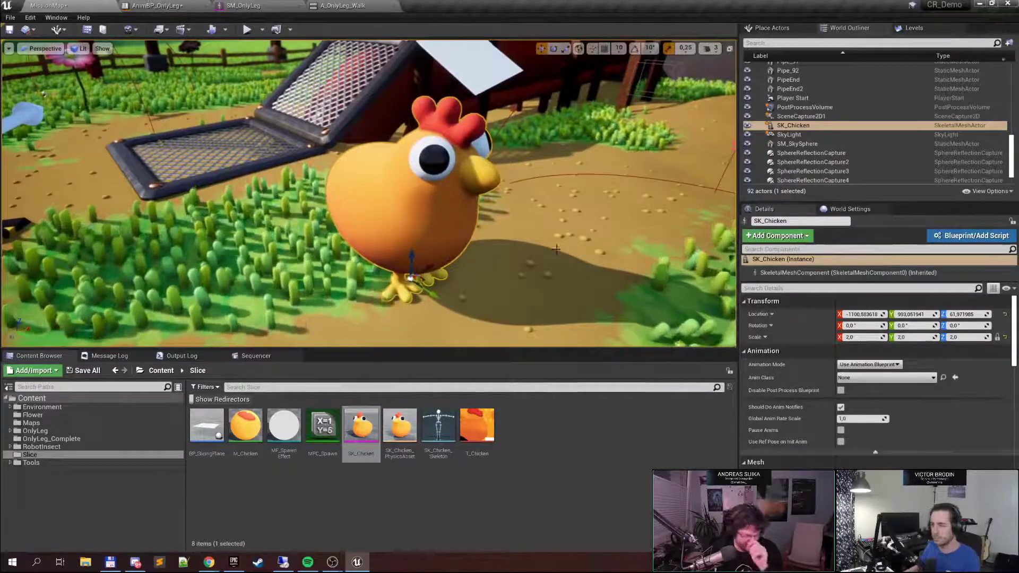
pyautogui.moveTo(560, 248); pyautogui.dragTo(546, 234, button='right')
pyautogui.click(509, 86)
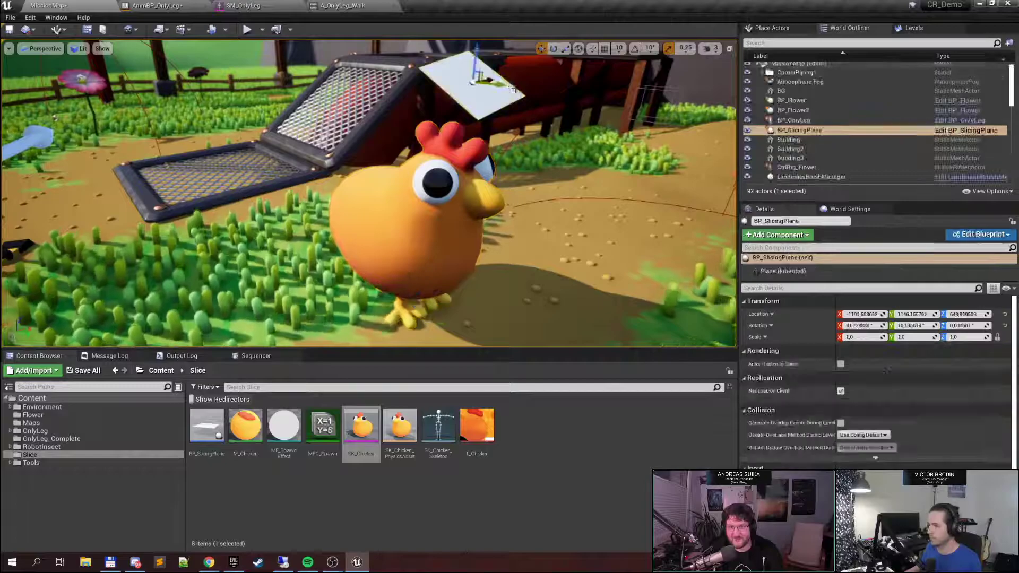
pyautogui.moveTo(508, 80)
pyautogui.mouseDown(button='right')
pyautogui.moveTo(538, 89)
pyautogui.moveTo(517, 84)
pyautogui.mouseUp(button='right')
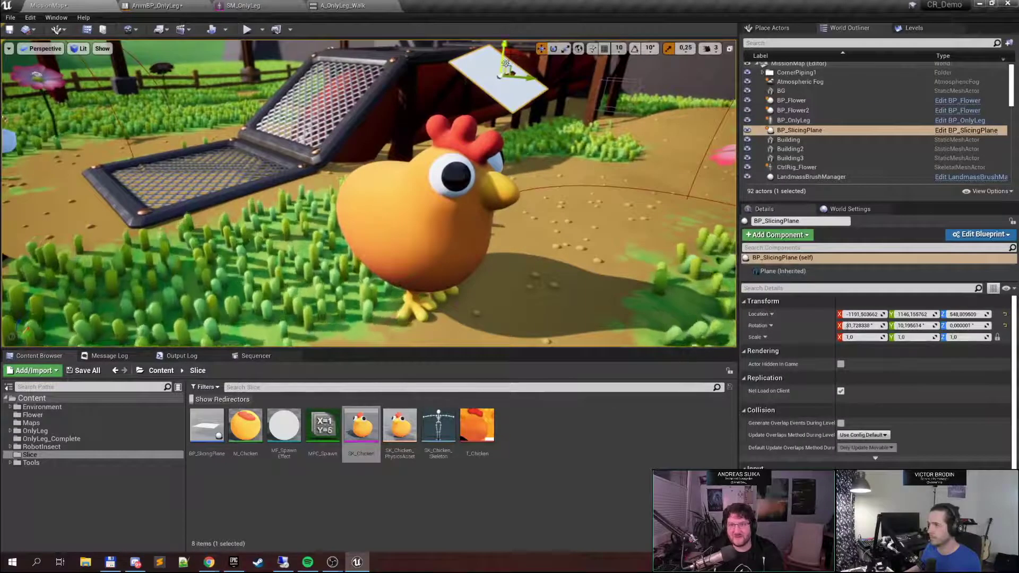
pyautogui.moveTo(506, 65); pyautogui.dragTo(531, 79)
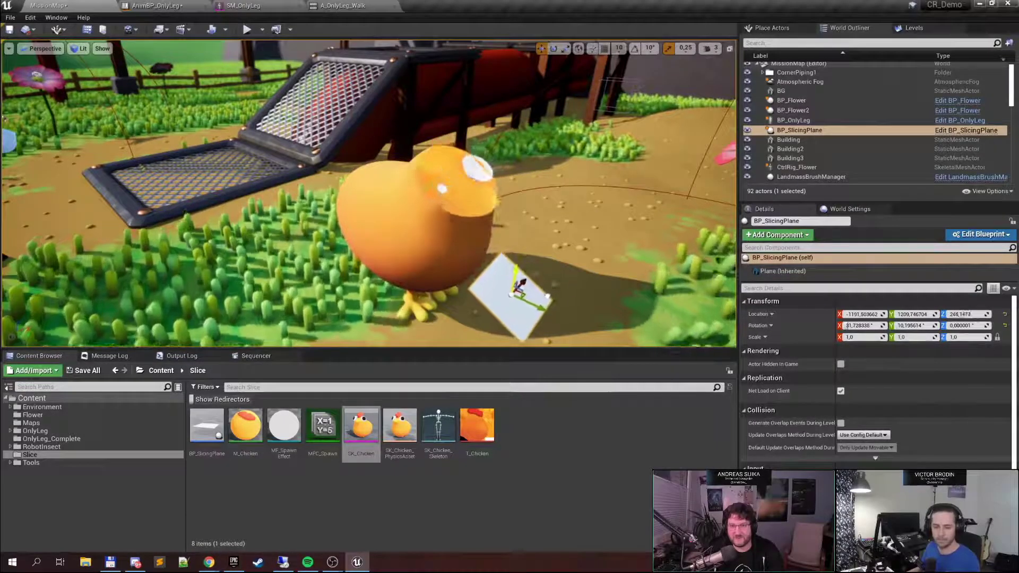
pyautogui.moveTo(547, 296); pyautogui.dragTo(543, 333)
# Raise BP_SlicingPlane back up to the chicken's head height on its beak side, at about Z 462
pyautogui.moveTo(543, 333); pyautogui.dragTo(597, 339, button='right')
pyautogui.press('w')
pyautogui.press('s')
pyautogui.moveTo(454, 269); pyautogui.dragTo(499, 119)
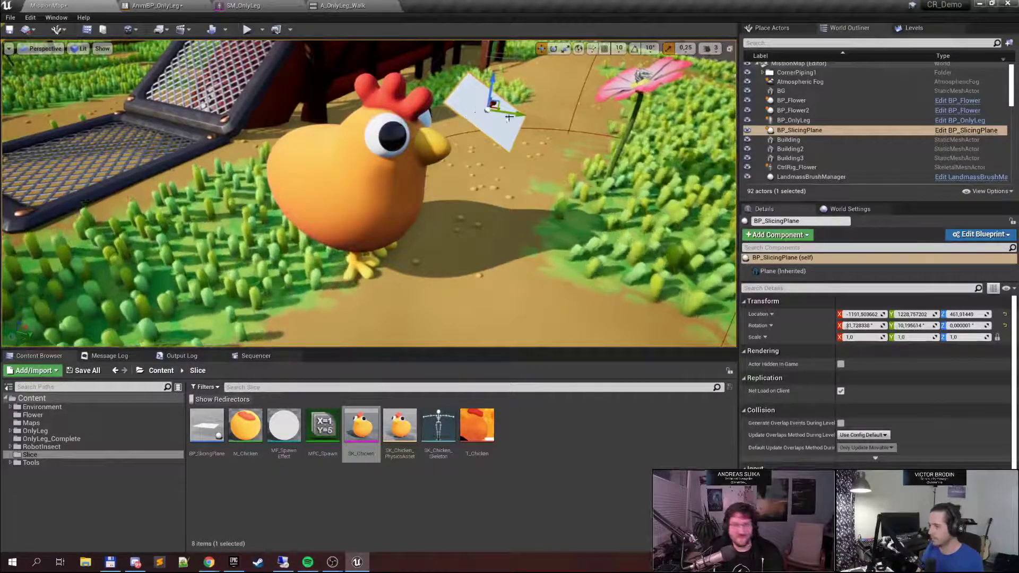
# Lower BP_SlicingPlane beside the chicken's beak to about Z 359 and rotate it to nearly horizontal, cutting through the head at eye height
pyautogui.moveTo(466, 121); pyautogui.dragTo(428, 101, button='right')
pyautogui.press('d')
pyautogui.press('a')
pyautogui.press('d')
pyautogui.moveTo(507, 127)
pyautogui.mouseDown(button='right')
pyautogui.moveTo(487, 134)
pyautogui.moveTo(521, 116)
pyautogui.moveTo(491, 128)
pyautogui.mouseUp(button='right')
pyautogui.press('a')
pyautogui.press('w')
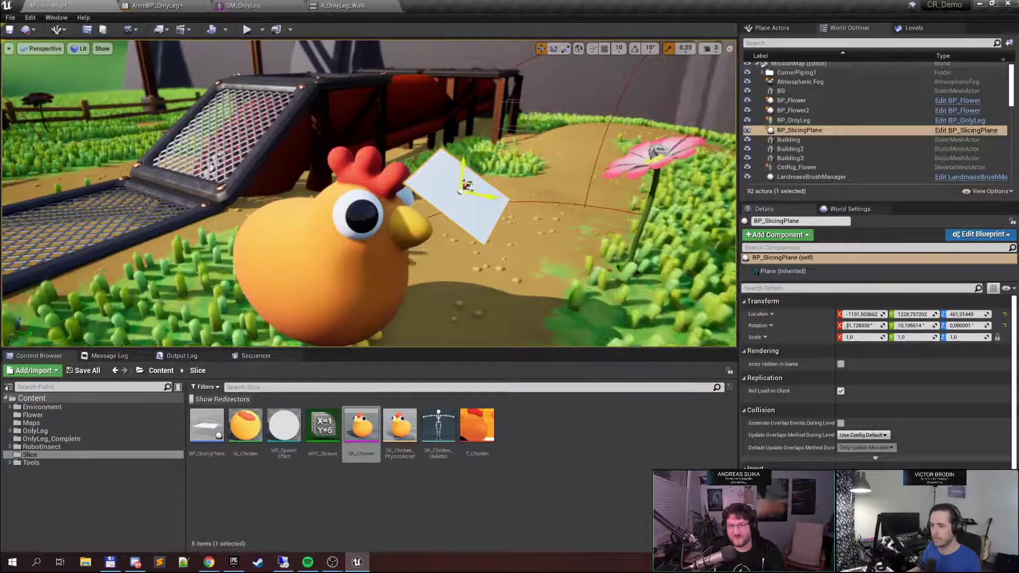
pyautogui.moveTo(467, 186); pyautogui.dragTo(471, 267)
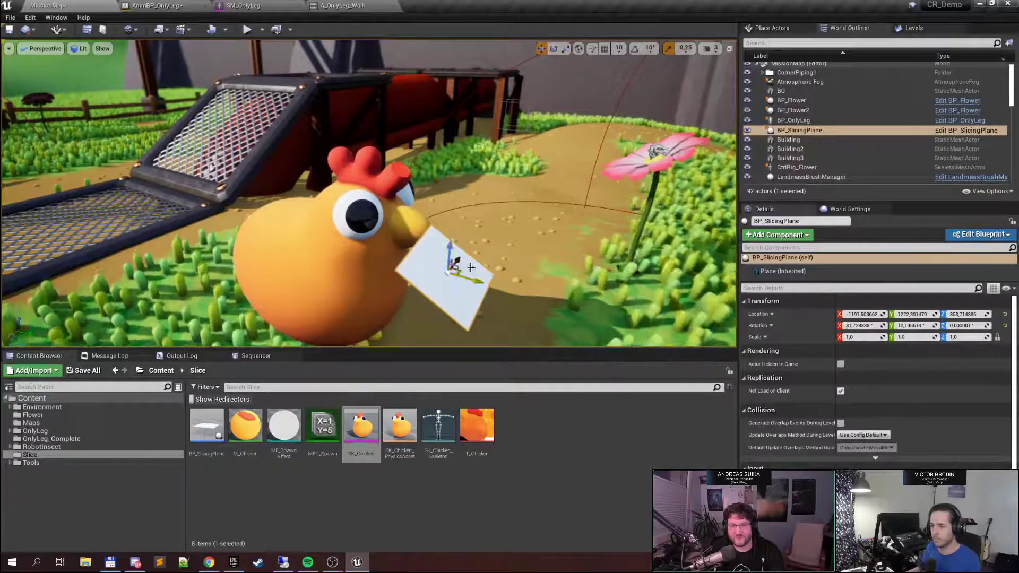
pyautogui.press('e')
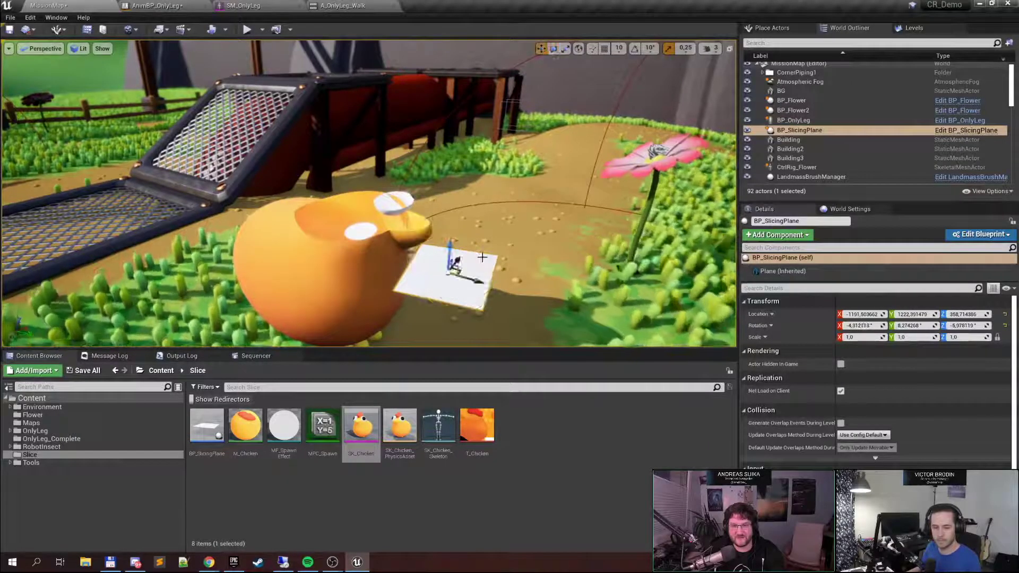
# Sweep the levelled BP_SlicingPlane down through the chicken's body and raise it above the head to about Z 517
pyautogui.moveTo(450, 253); pyautogui.dragTo(432, 246, button='right')
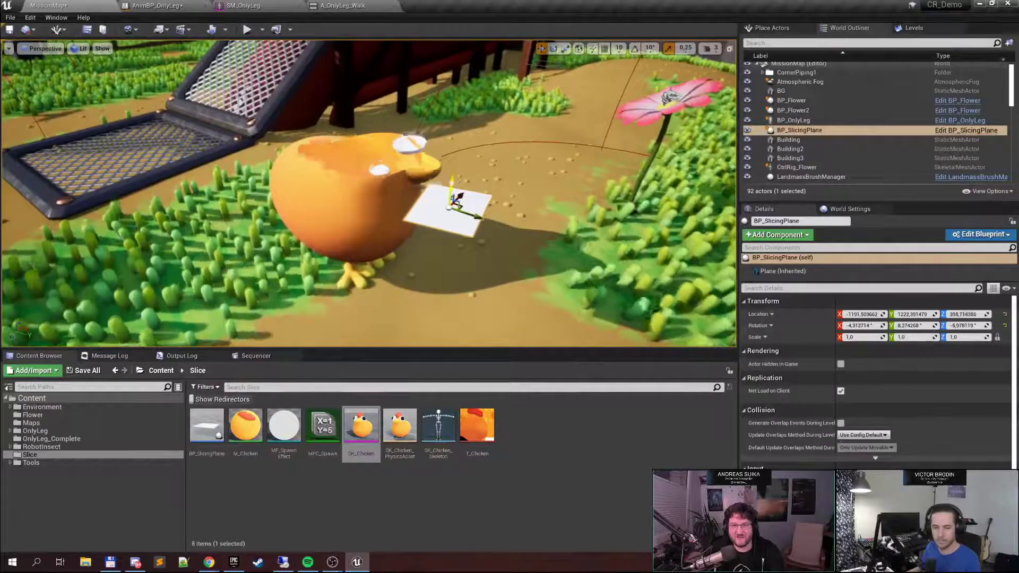
pyautogui.moveTo(453, 194); pyautogui.dragTo(448, 333)
pyautogui.moveTo(453, 65); pyautogui.dragTo(454, 60)
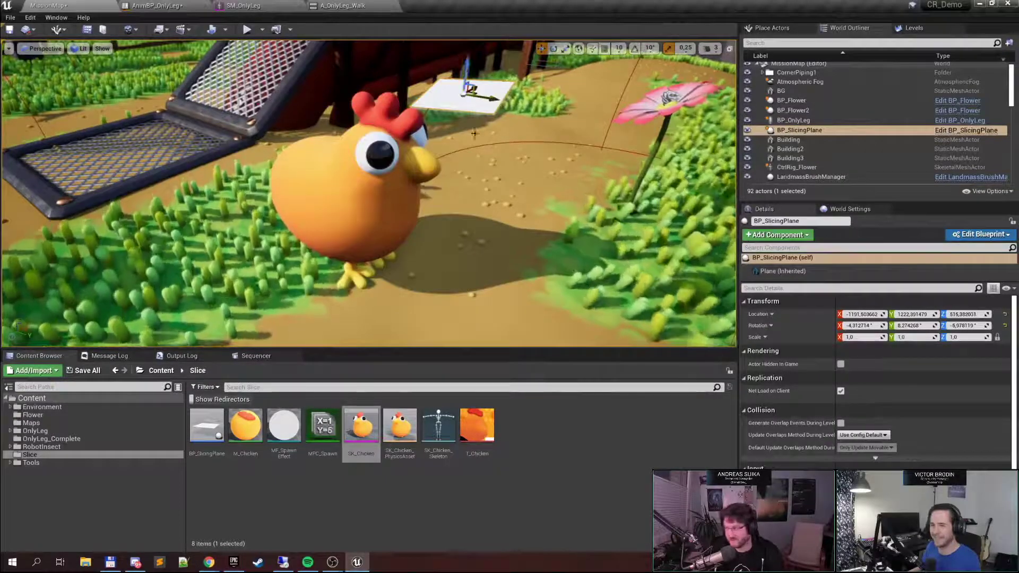
pyautogui.moveTo(453, 60); pyautogui.dragTo(469, 13, button='right')
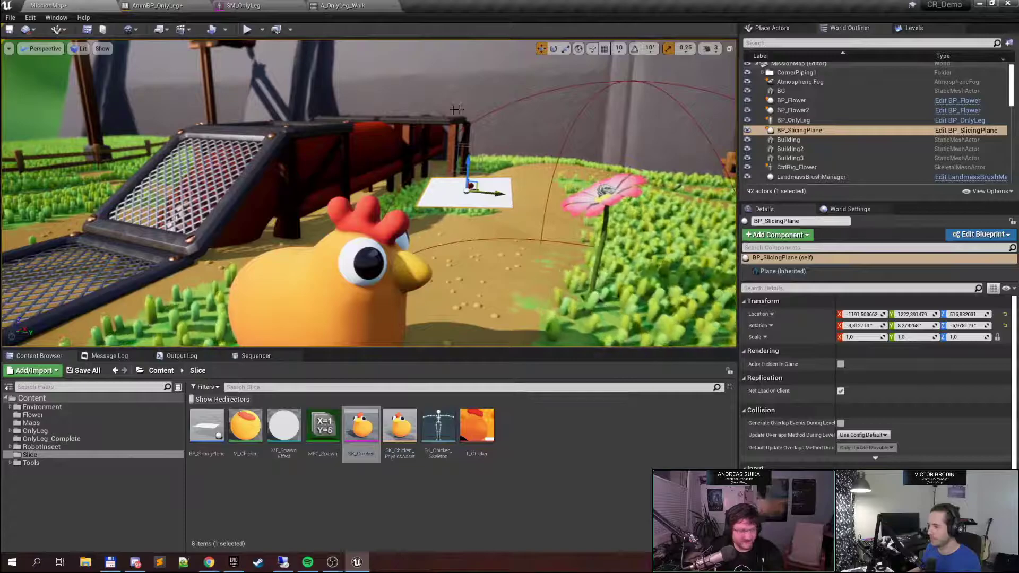
pyautogui.moveTo(479, 111); pyautogui.dragTo(472, 119, button='right')
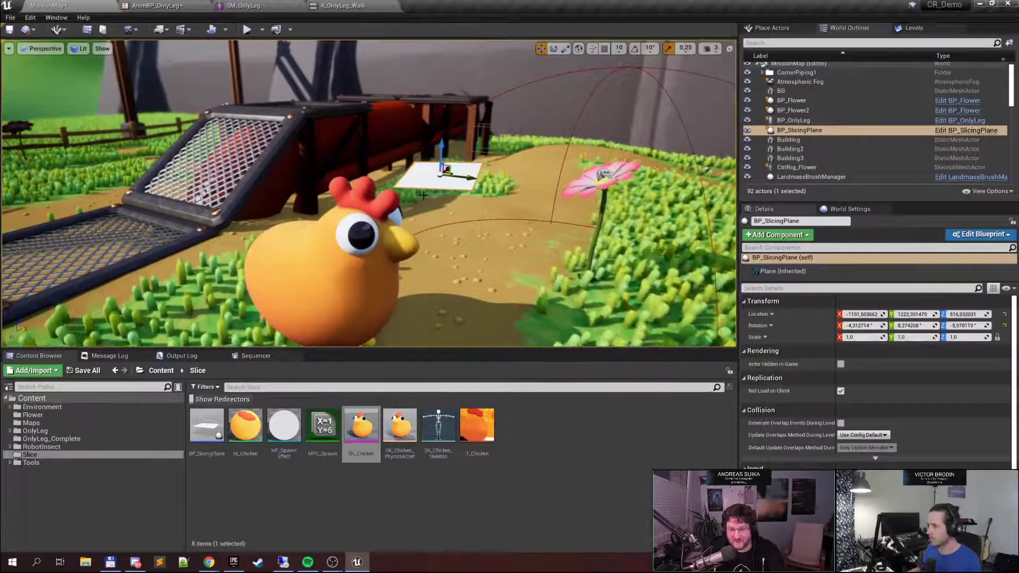
pyautogui.moveTo(425, 230); pyautogui.dragTo(424, 230, button='right')
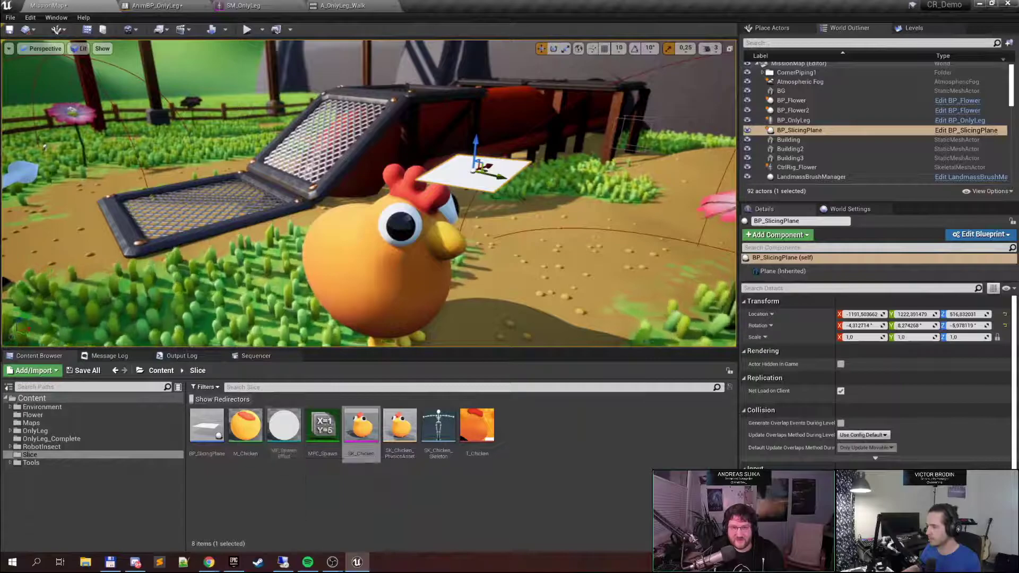
# Tilt BP_SlicingPlane about 15° around X, sweep it down through the chicken, and bring it up to about Z 360 beside the beak
pyautogui.moveTo(505, 177); pyautogui.dragTo(495, 174, button='right')
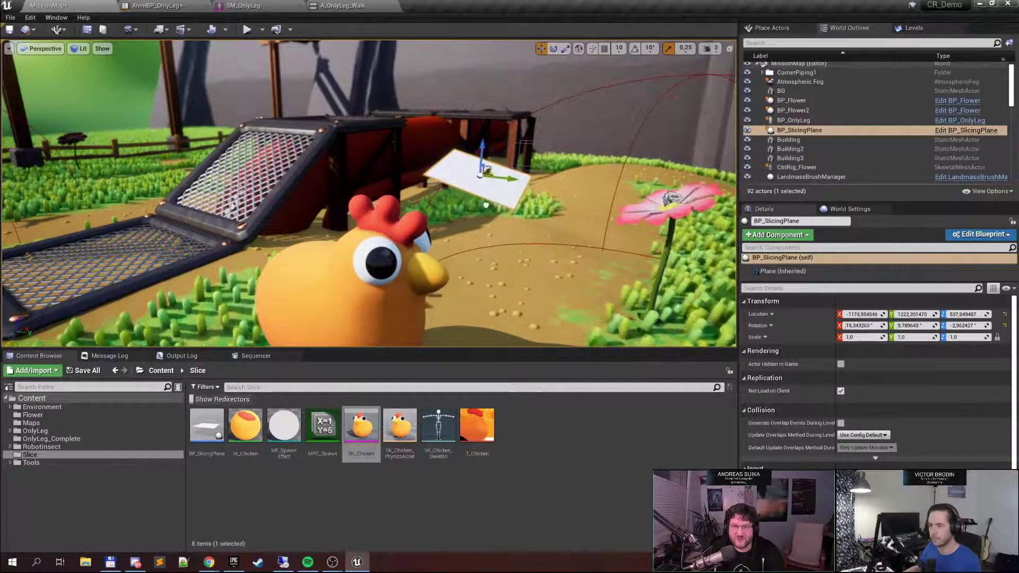
pyautogui.moveTo(468, 267); pyautogui.dragTo(474, 299)
pyautogui.moveTo(473, 298); pyautogui.dragTo(488, 319, button='right')
pyautogui.keyDown('shift'); pyautogui.moveTo(484, 267); pyautogui.dragTo(510, 251); pyautogui.keyUp('shift')
pyautogui.press('w')
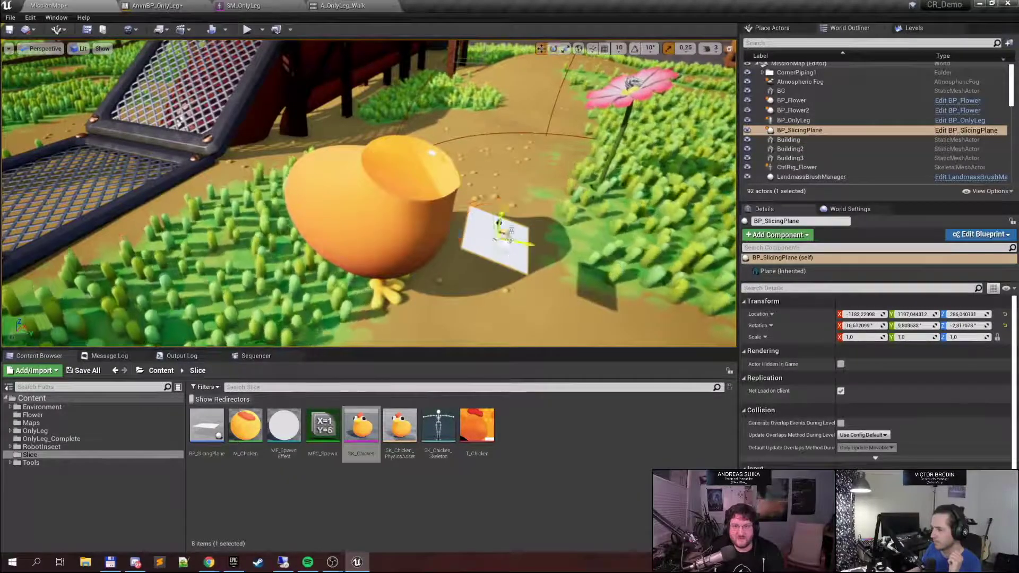
pyautogui.moveTo(500, 216); pyautogui.dragTo(508, 174)
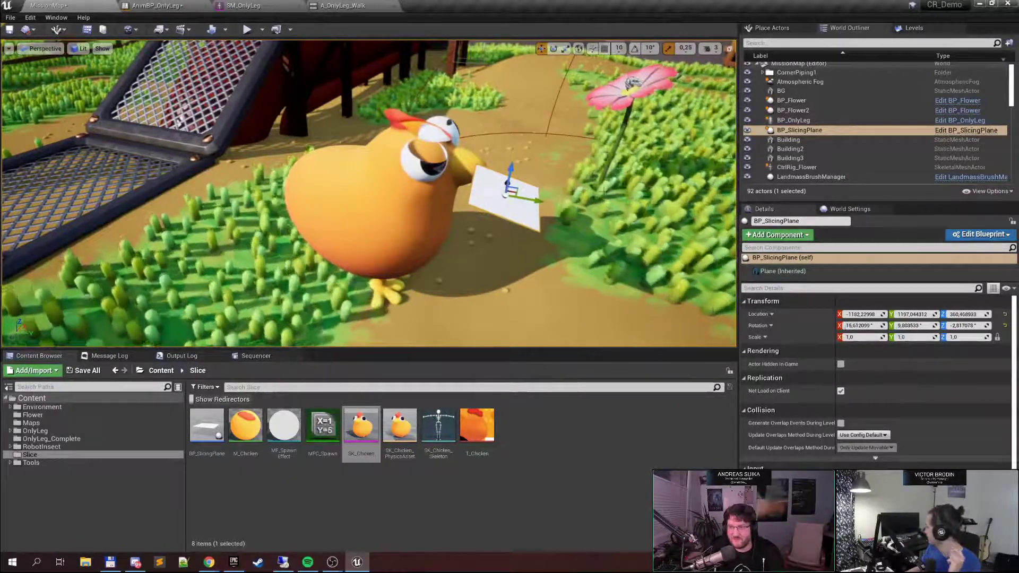
# Open BP_SlicingPlane's Construction Script and the MPC_Spawn parameter collection to examine the parameters that drive the slice
pyautogui.click(961, 131)
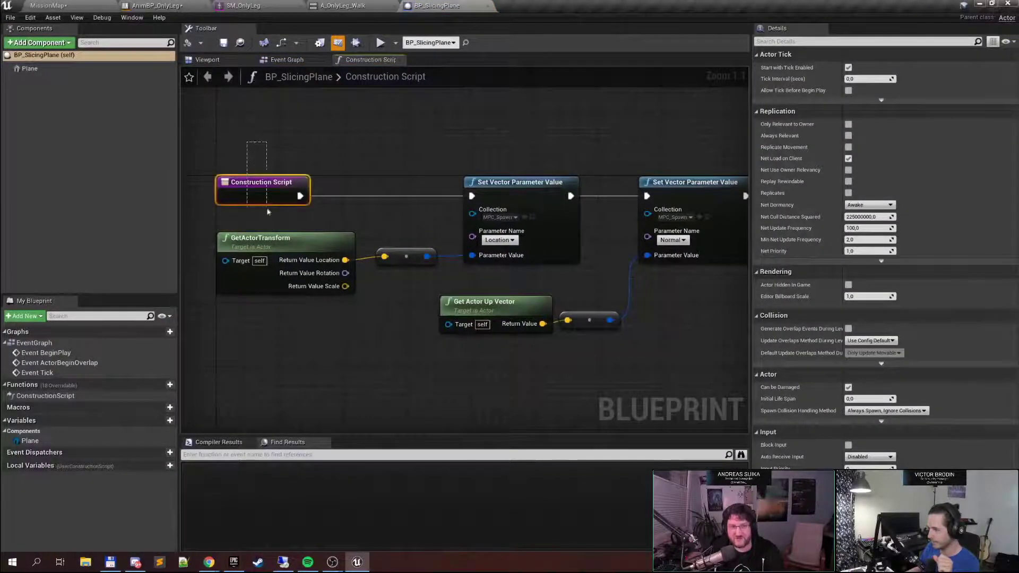
pyautogui.moveTo(268, 211); pyautogui.dragTo(268, 211)
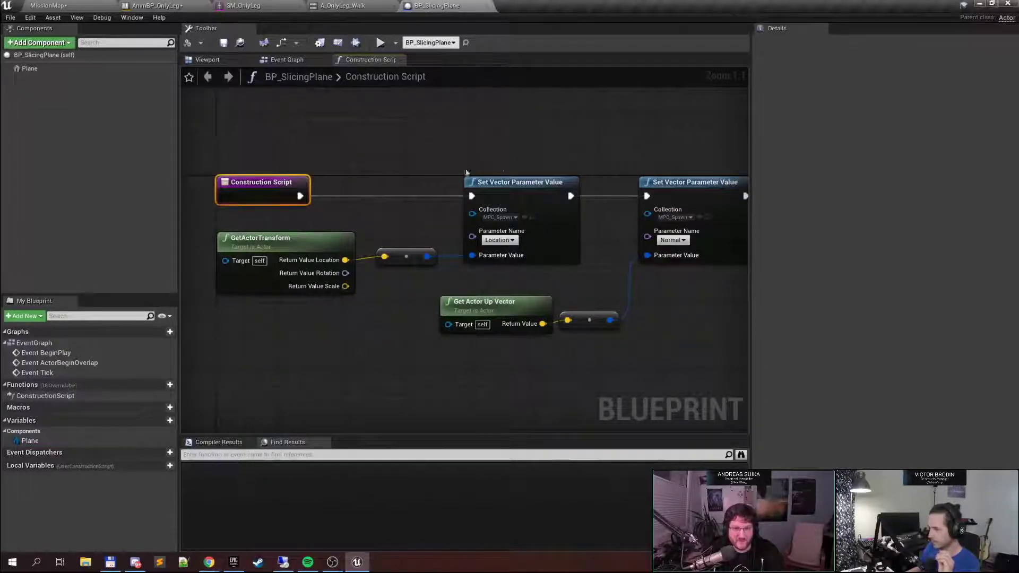
pyautogui.moveTo(446, 155); pyautogui.dragTo(494, 110, button='right')
pyautogui.moveTo(322, 175); pyautogui.dragTo(444, 252)
pyautogui.moveTo(572, 180); pyautogui.dragTo(419, 174, button='right')
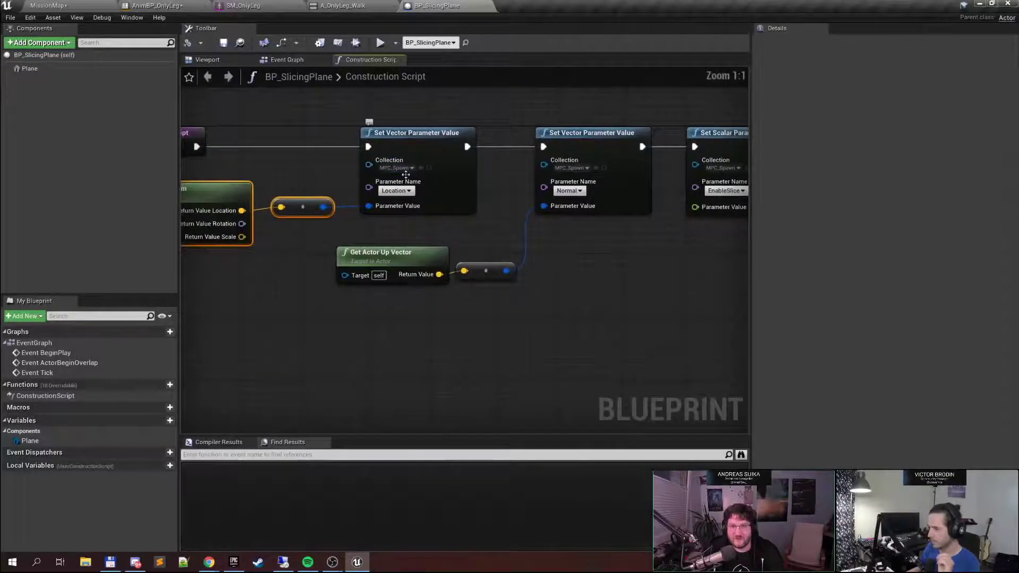
pyautogui.click(428, 140)
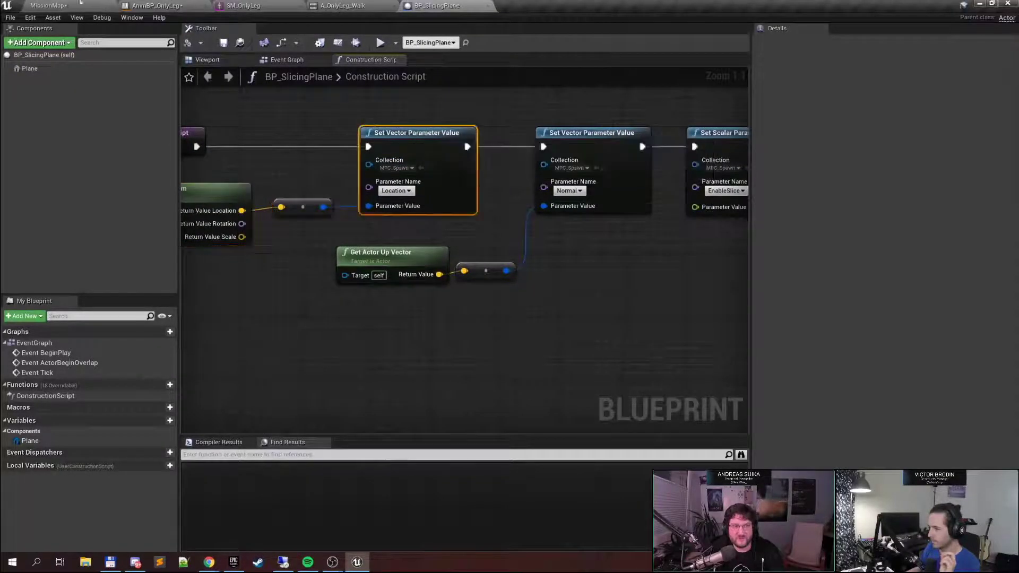
pyautogui.click(49, 6)
pyautogui.doubleClick(328, 447)
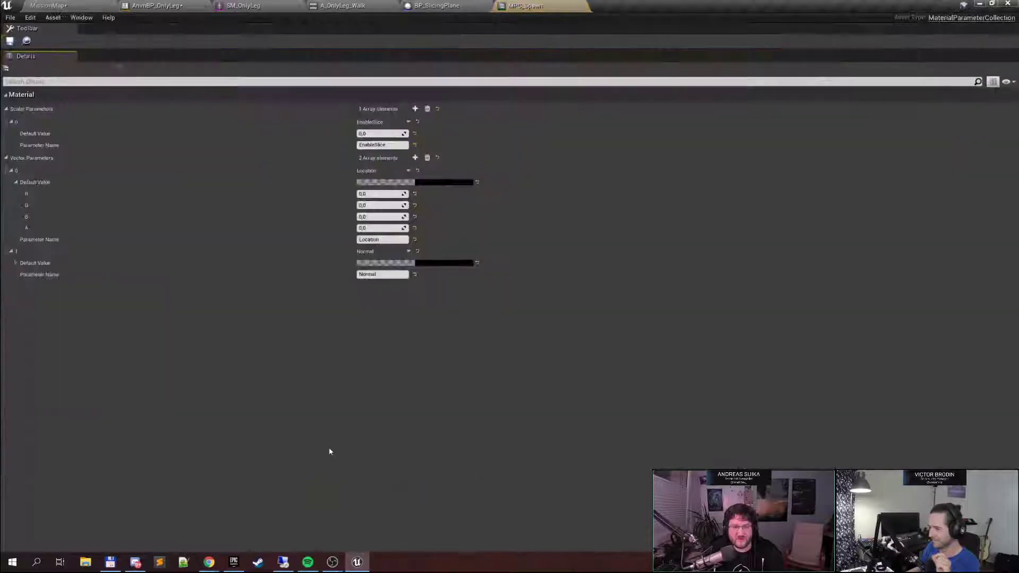
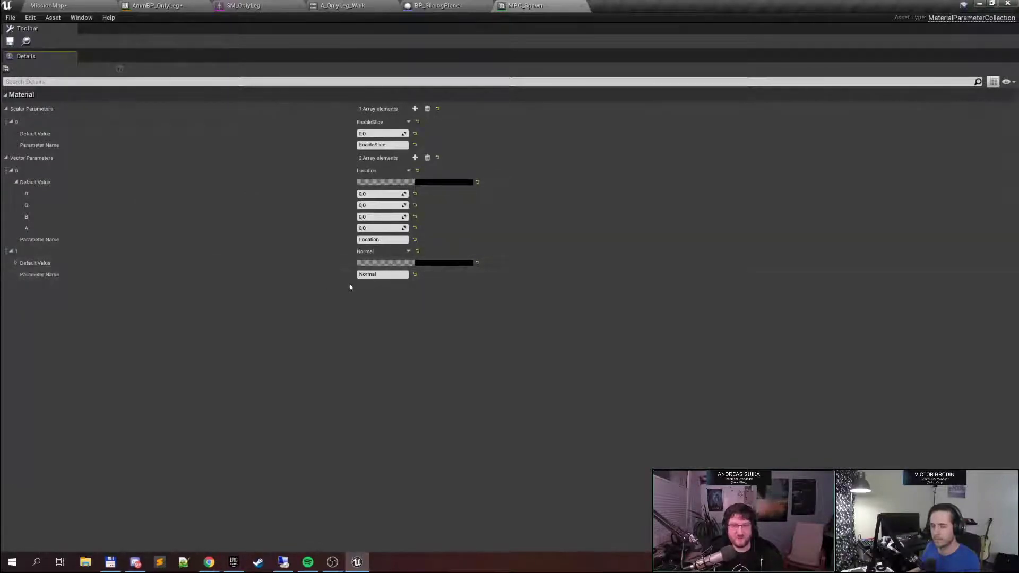
# Examine how BP_SlicingPlane's Construction Script passes the actor location, up vector and EnableSlice value to MPC_Spawn
pyautogui.click(437, 5)
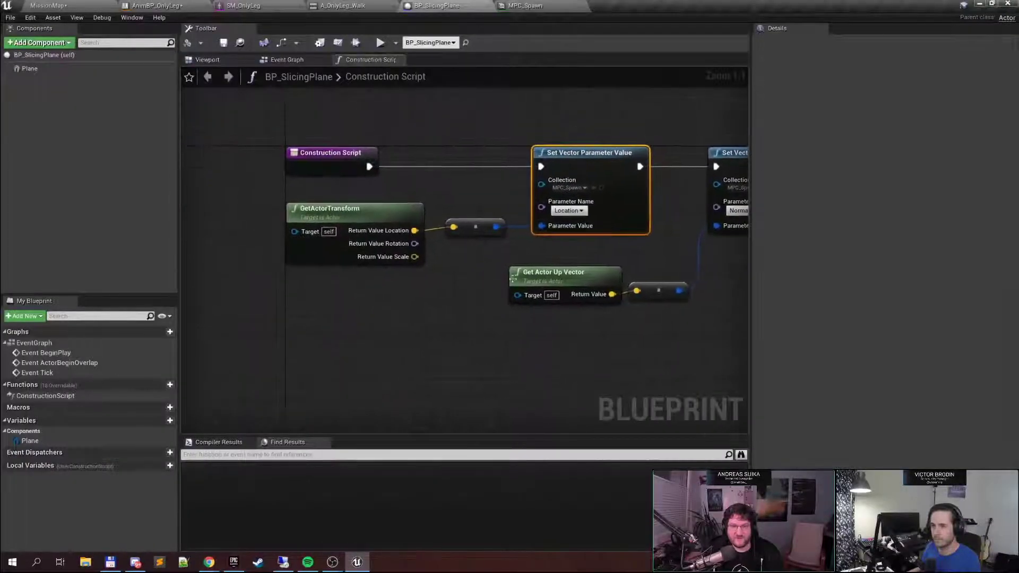
pyautogui.click(341, 207)
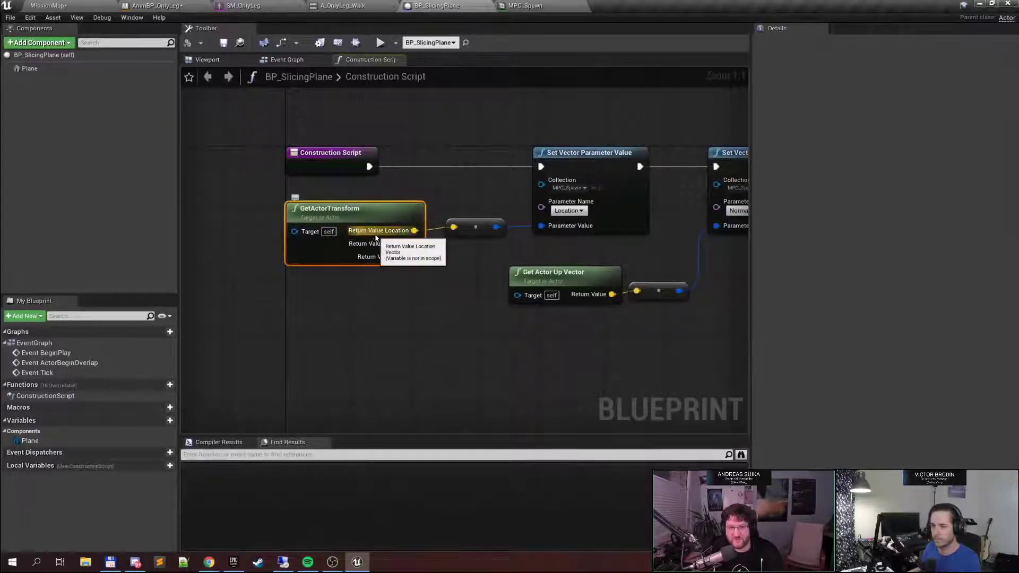
pyautogui.moveTo(450, 209); pyautogui.dragTo(325, 223, button='right')
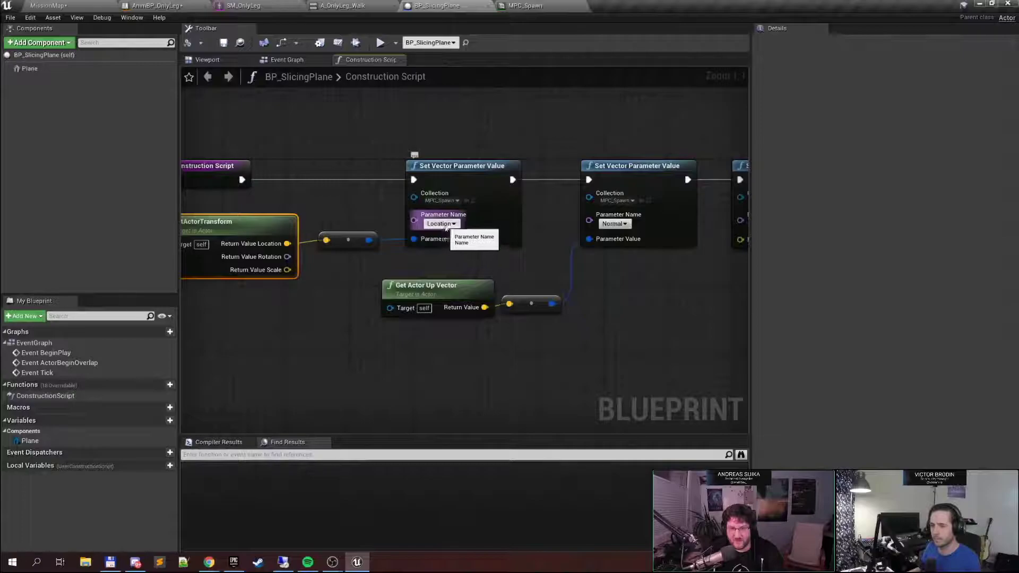
pyautogui.moveTo(446, 228); pyautogui.dragTo(330, 214, button='right')
pyautogui.click(345, 290)
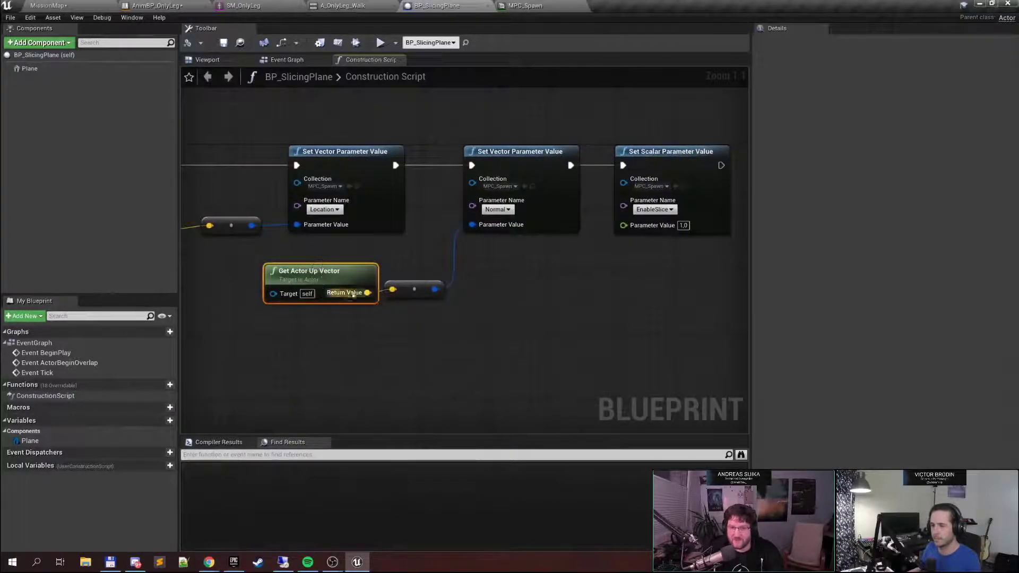
pyautogui.moveTo(415, 284); pyautogui.dragTo(416, 240, button='right')
pyautogui.moveTo(497, 277); pyautogui.dragTo(381, 275, button='right')
pyautogui.moveTo(486, 132); pyautogui.dragTo(509, 317)
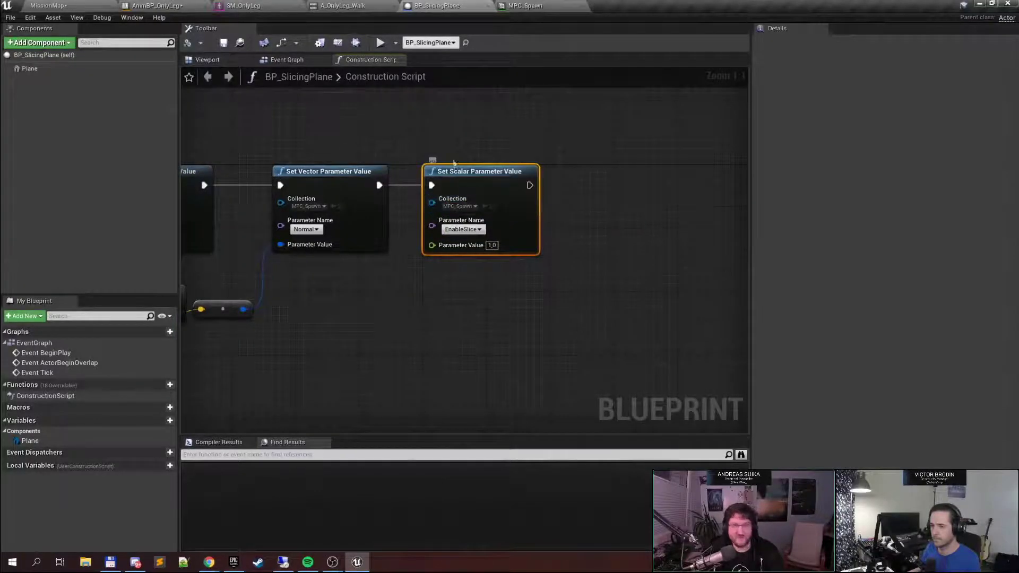
pyautogui.moveTo(466, 138); pyautogui.dragTo(506, 139, button='right')
pyautogui.moveTo(441, 99); pyautogui.dragTo(483, 96, button='right')
# Review the MPC_Spawn parameters once more and return to MissionMap
pyautogui.click(525, 6)
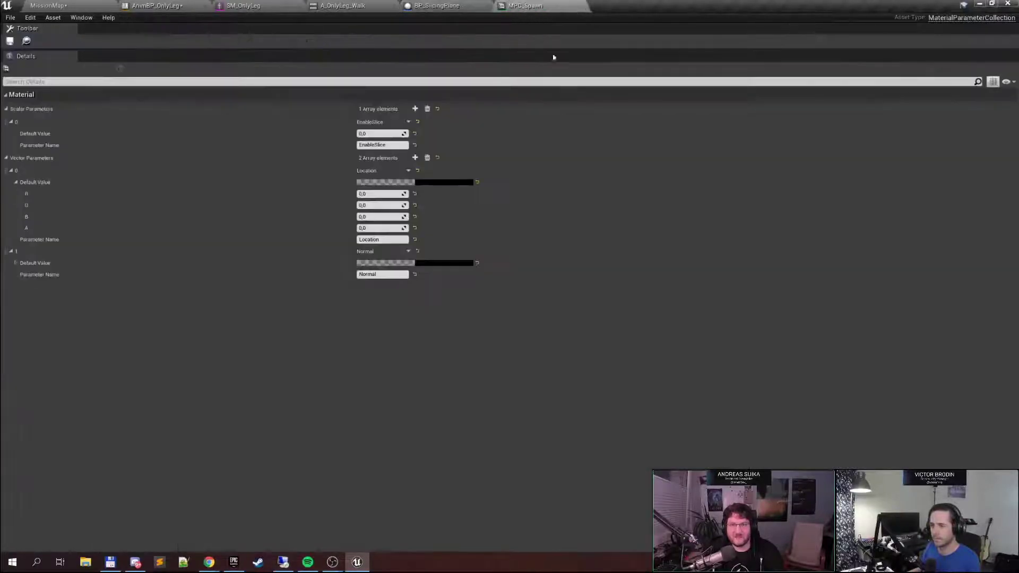
pyautogui.click(256, 4)
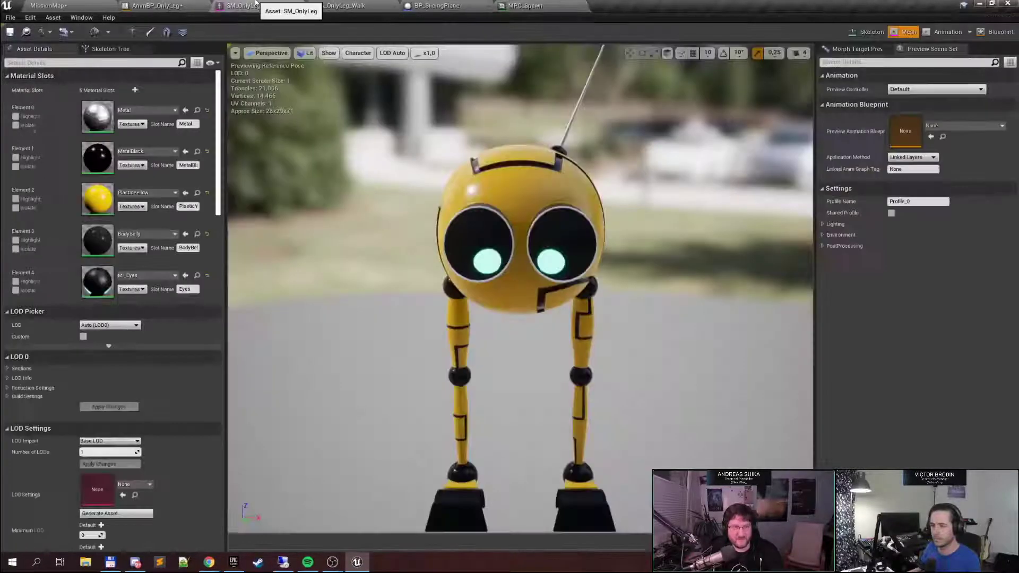
pyautogui.click(48, 5)
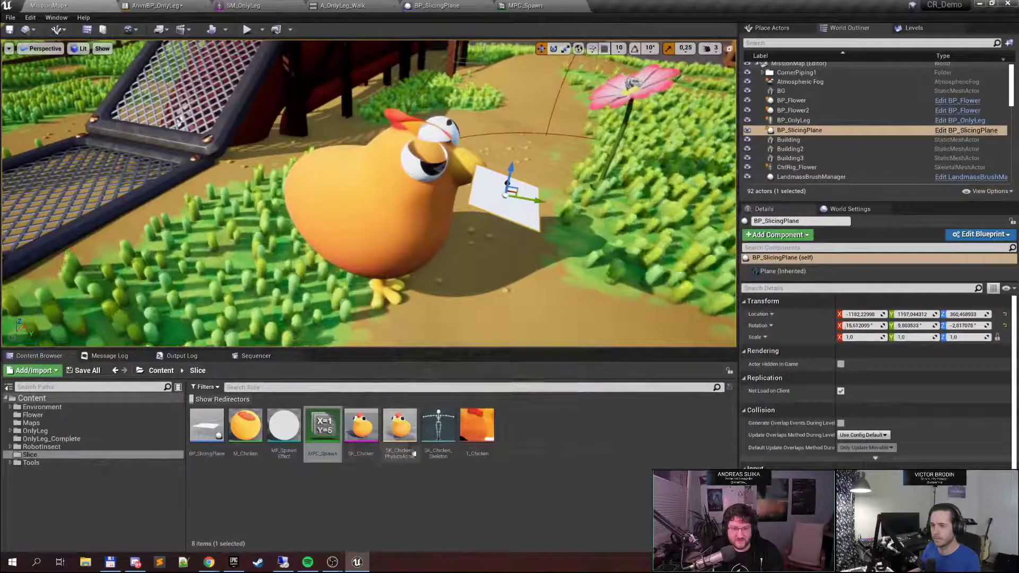
# Look over the BP_OnlyLeg robot on the path, then return to the sliced chicken and select SK_Chicken
pyautogui.moveTo(371, 213); pyautogui.dragTo(295, 220, button='right')
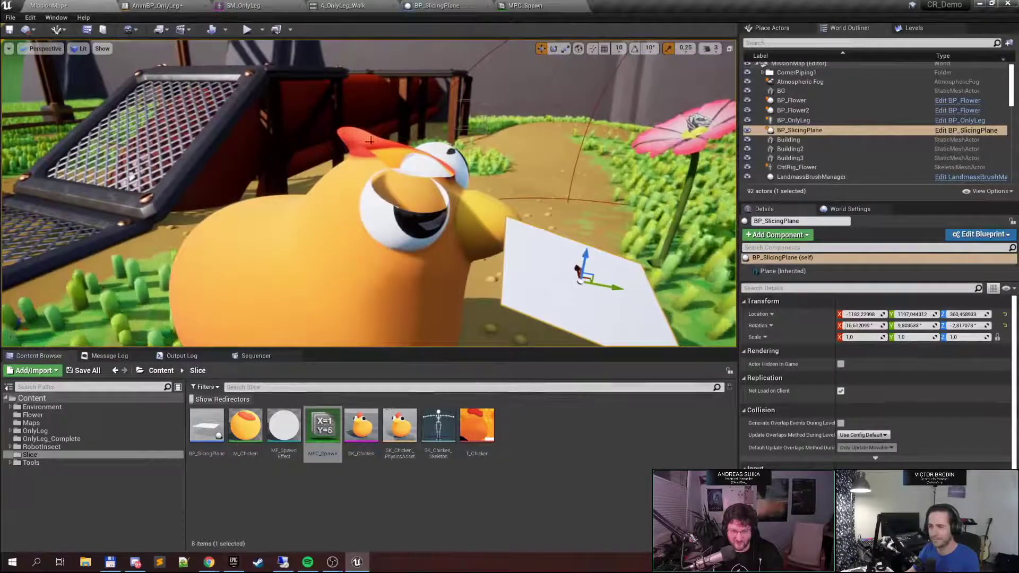
pyautogui.moveTo(370, 191); pyautogui.dragTo(226, 169, button='right')
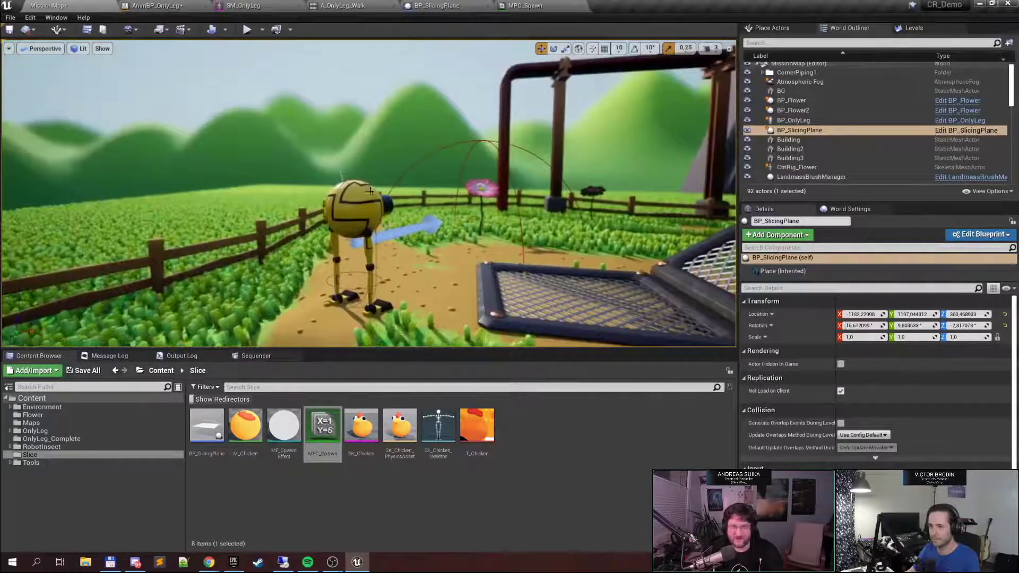
pyautogui.click(352, 208)
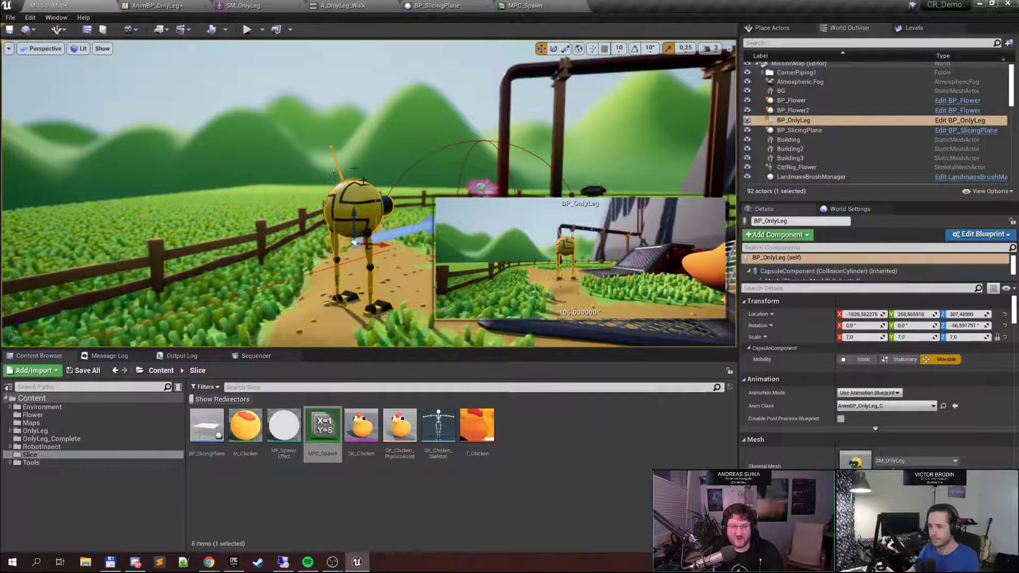
pyautogui.moveTo(255, 246); pyautogui.dragTo(380, 292, button='right')
pyautogui.click(255, 246)
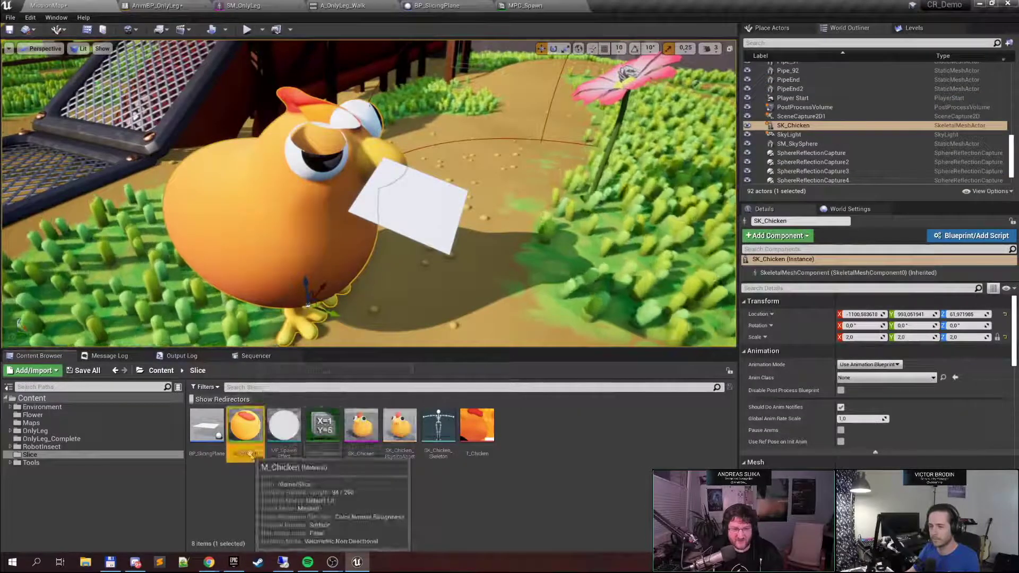
# Open the M_Chicken material and examine its Texture Sample and the MF_SpawnEffect links to Emissive Color and Opacity Mask
pyautogui.click(249, 454)
pyautogui.doubleClick(250, 454)
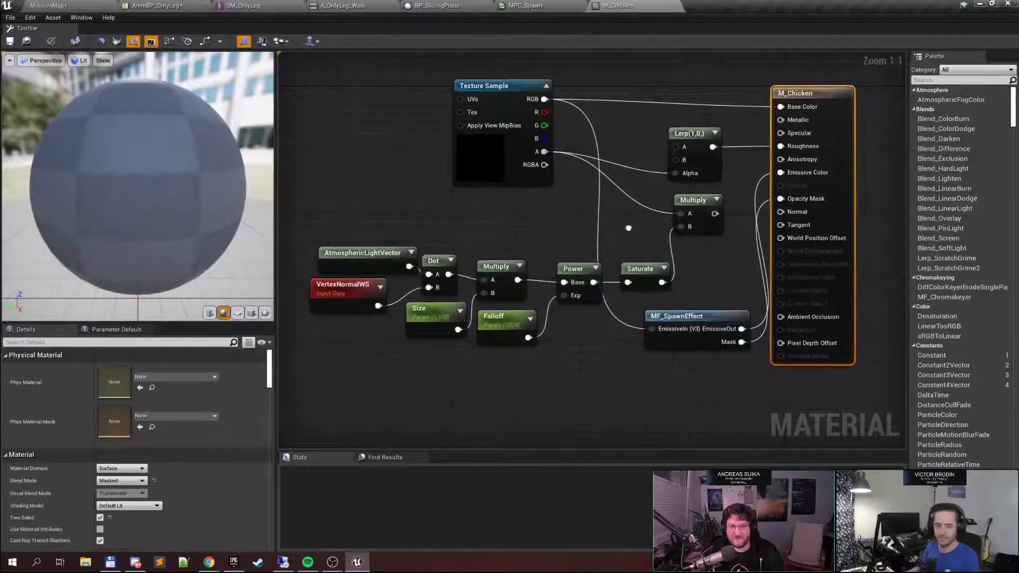
pyautogui.moveTo(530, 238); pyautogui.dragTo(527, 247, button='right')
pyautogui.click(417, 137)
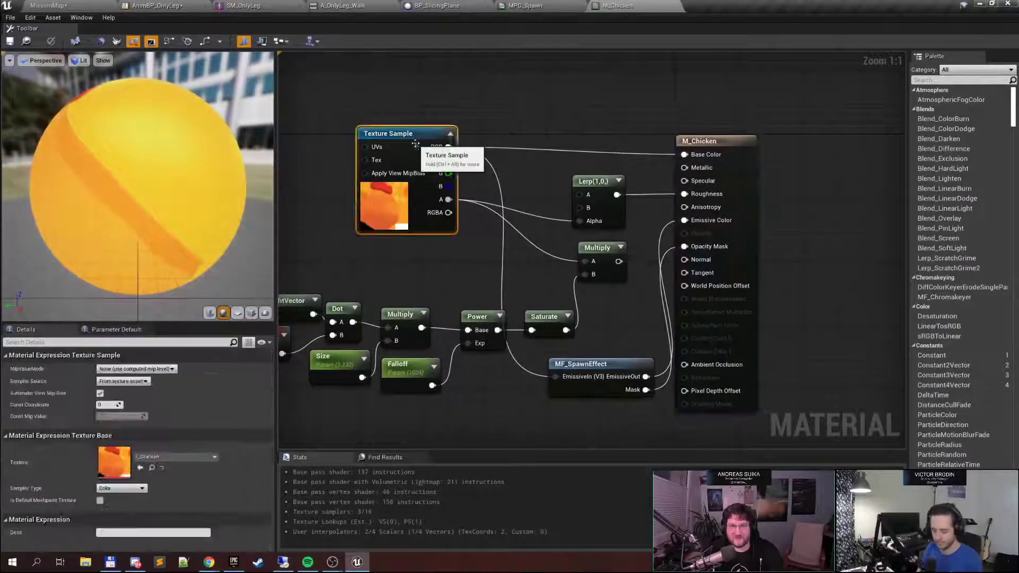
pyautogui.moveTo(516, 180); pyautogui.dragTo(427, 195, button='right')
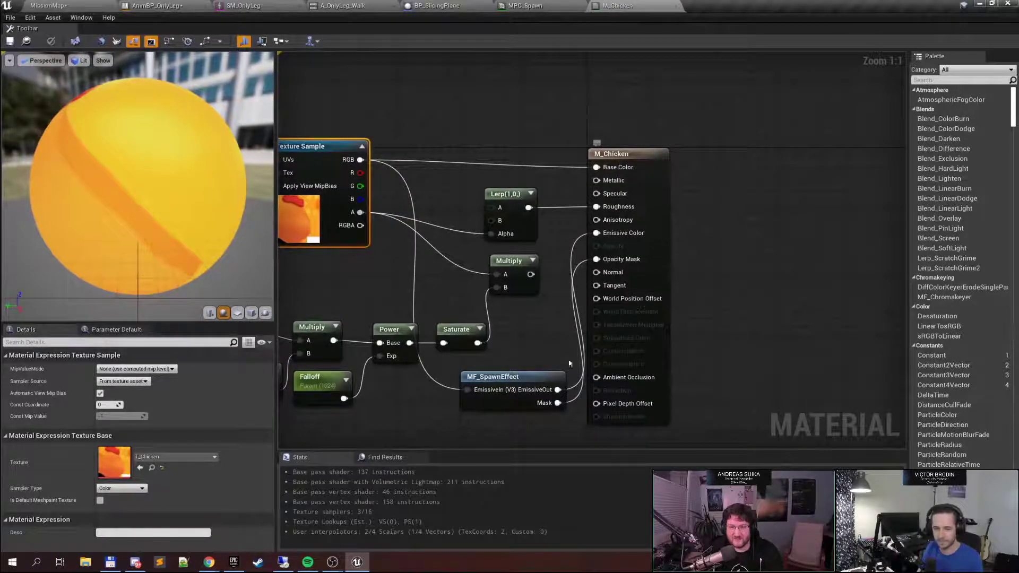
pyautogui.moveTo(543, 338); pyautogui.dragTo(568, 327, button='right')
pyautogui.moveTo(514, 287); pyautogui.dragTo(701, 236, button='right')
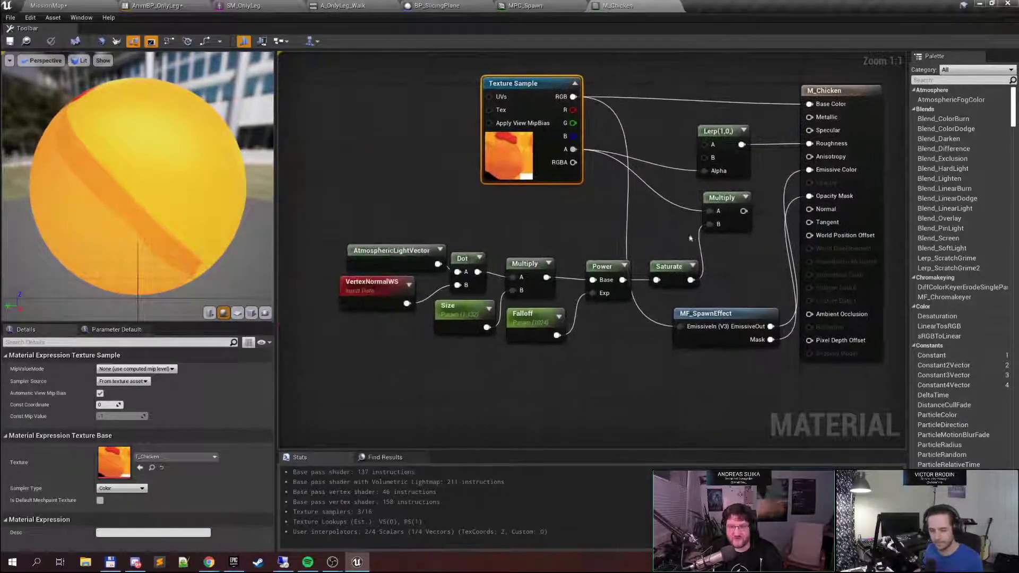
# Move the light-vector node chain, from AtmosphericLightVector through Saturate and the final Multiply, away from the MF_SpawnEffect node in M_Chicken
pyautogui.moveTo(377, 223); pyautogui.dragTo(599, 359)
pyautogui.keyDown('shift'); pyautogui.moveTo(660, 233); pyautogui.dragTo(681, 261); pyautogui.keyUp('shift')
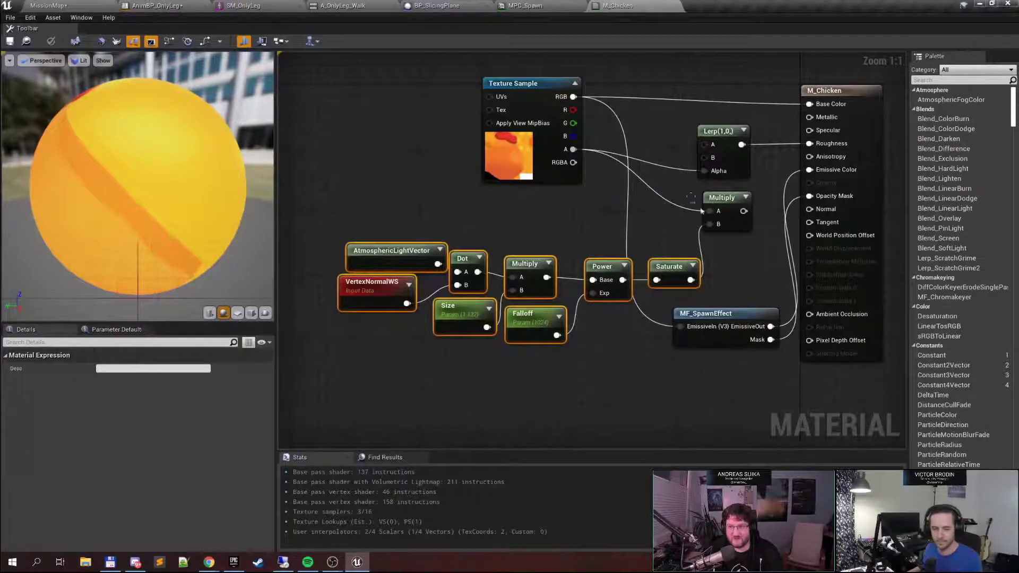
pyautogui.keyDown('shift'); pyautogui.moveTo(702, 211); pyautogui.dragTo(718, 219); pyautogui.keyUp('shift')
pyautogui.moveTo(722, 202); pyautogui.dragTo(370, 291)
pyautogui.moveTo(646, 241); pyautogui.dragTo(406, 255, button='right')
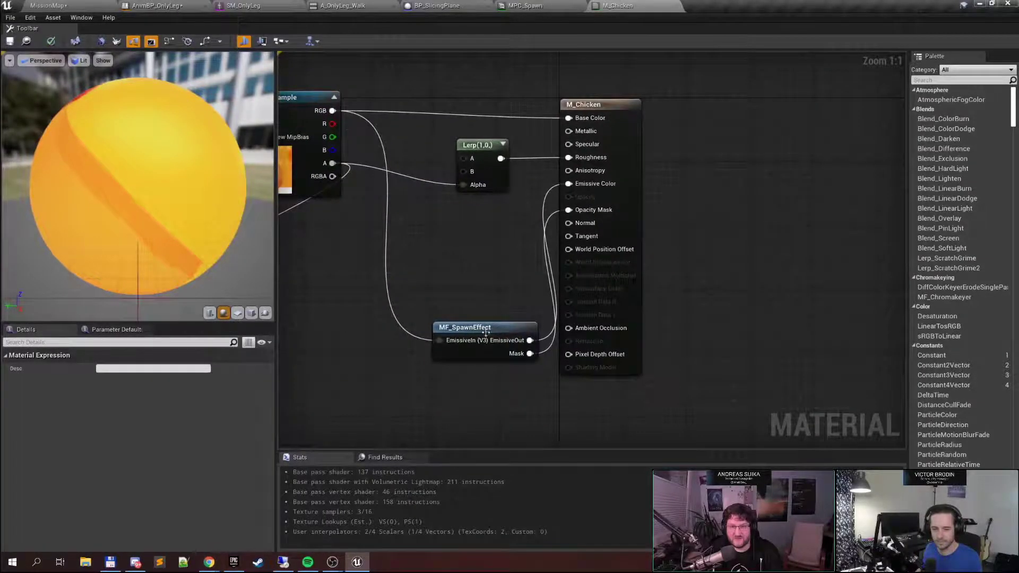
# Move the MF_SpawnEffect node up to just below the Lerp node, closer to the M_Chicken inputs
pyautogui.click(451, 212)
pyautogui.moveTo(467, 335); pyautogui.dragTo(412, 232)
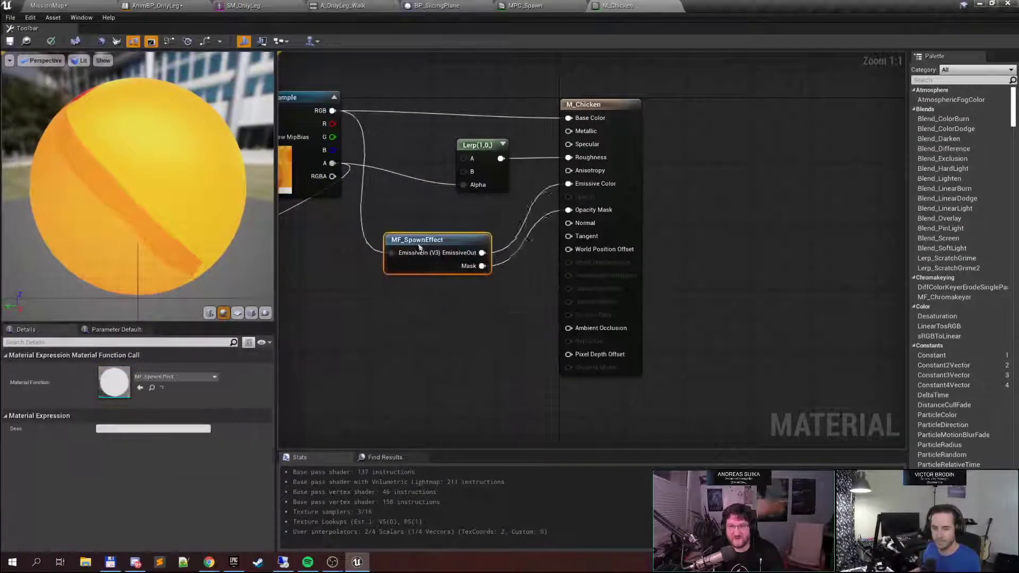
pyautogui.moveTo(412, 232); pyautogui.dragTo(448, 250, button='right')
# Inspect the M_Chicken result node's material settings, including the Blend Mode options and Two Sided
pyautogui.click(656, 161)
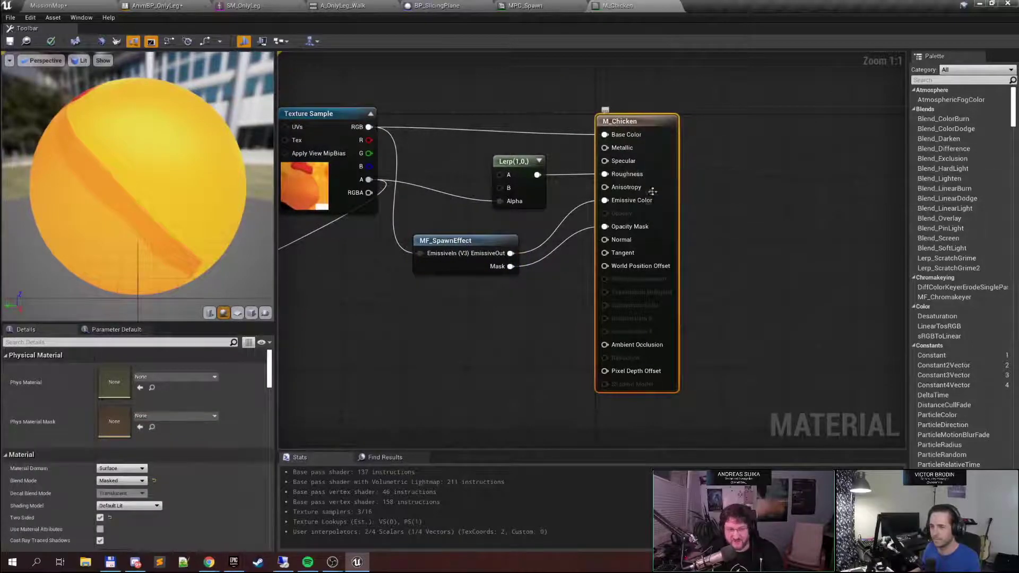
pyautogui.moveTo(626, 228); pyautogui.dragTo(542, 225, button='right')
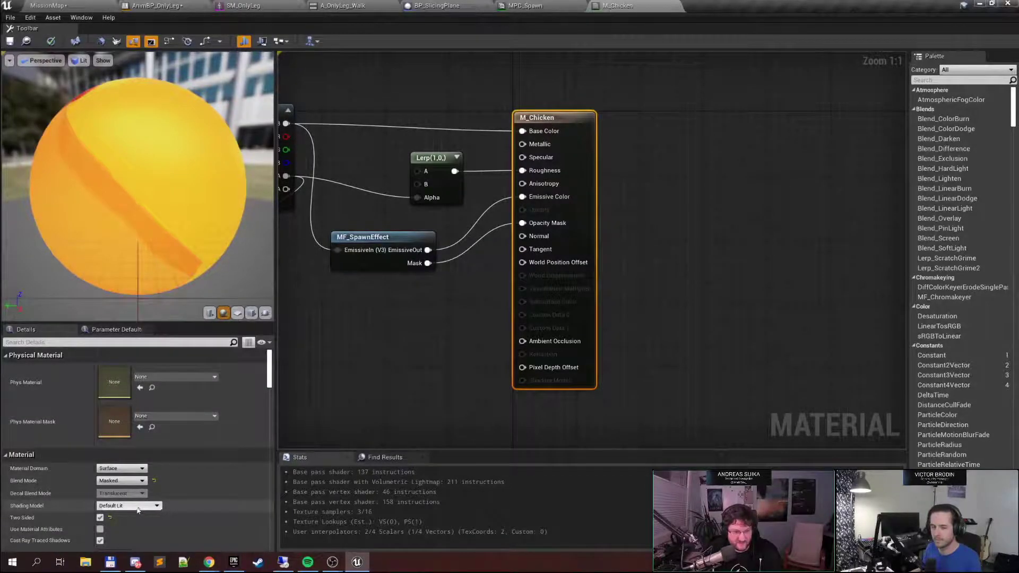
pyautogui.click(129, 483)
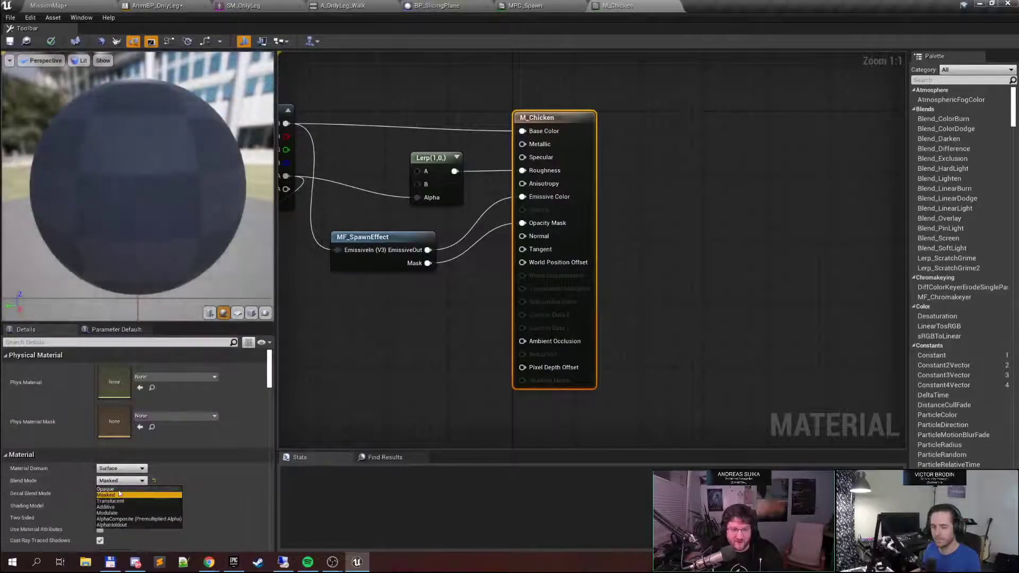
pyautogui.click(438, 330)
pyautogui.click(437, 329)
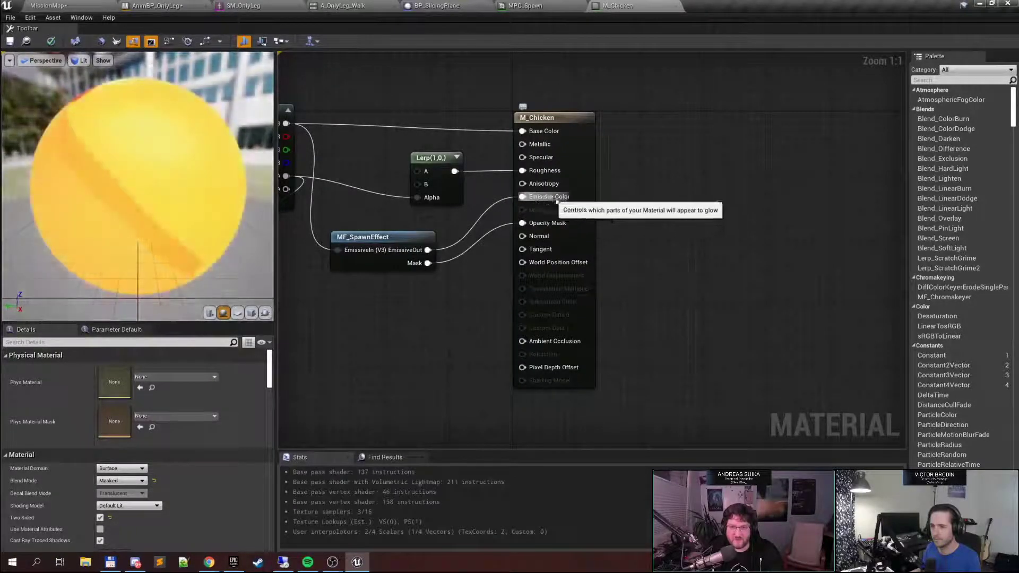
pyautogui.click(547, 153)
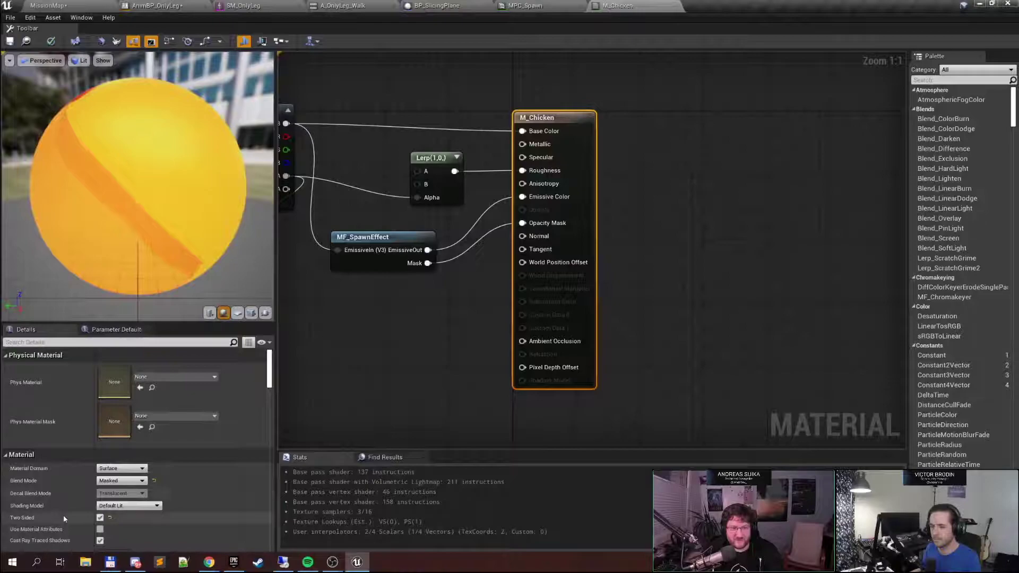
# Open the MF_SpawnEffect material function and examine its EmissiveOut and Mask output nodes
pyautogui.moveTo(392, 313); pyautogui.dragTo(481, 318, button='right')
pyautogui.click(451, 243)
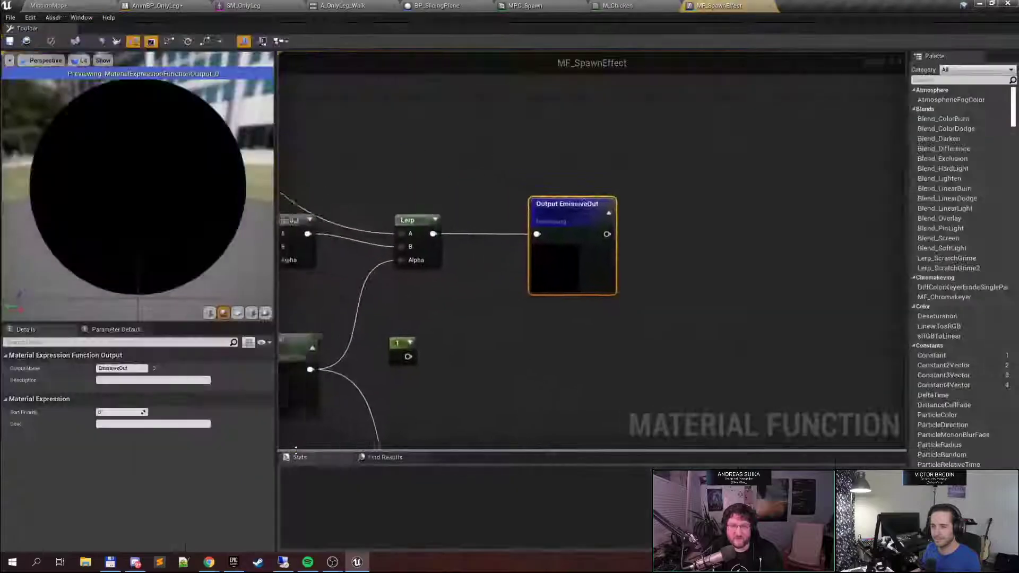
pyautogui.scroll(-4, 423, 289)
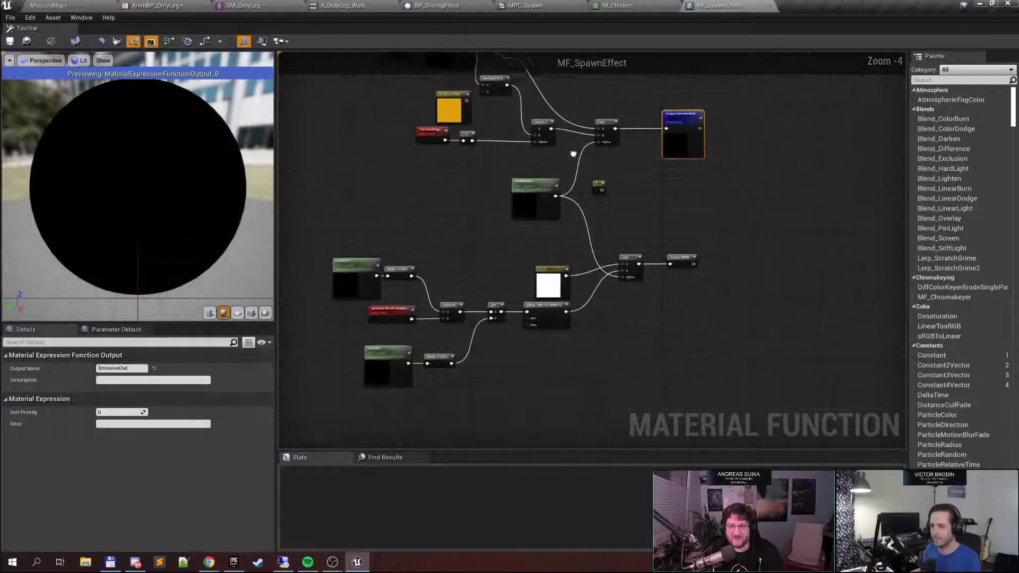
pyautogui.moveTo(574, 154); pyautogui.dragTo(413, 227, button='right')
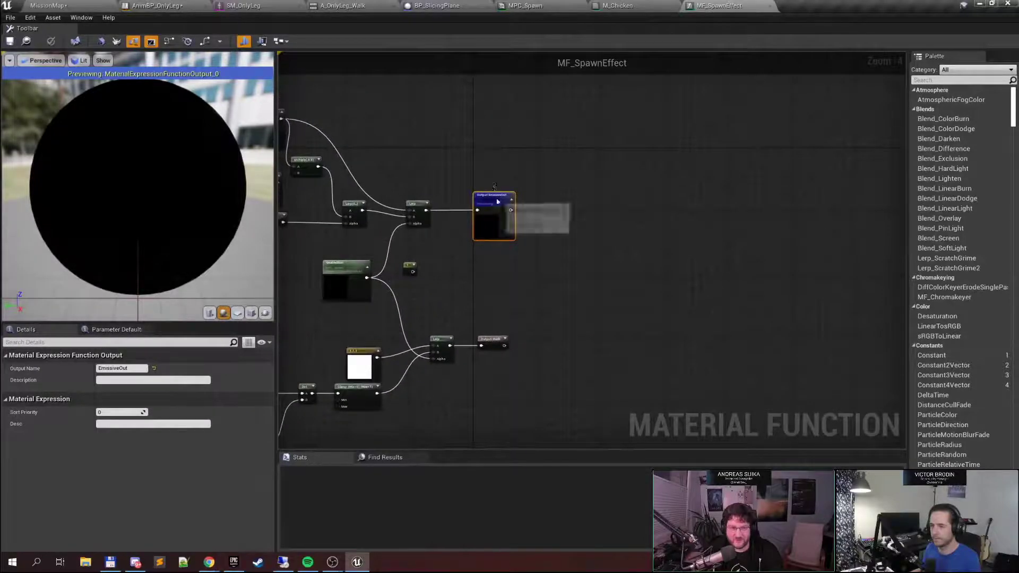
pyautogui.scroll(4, 499, 202)
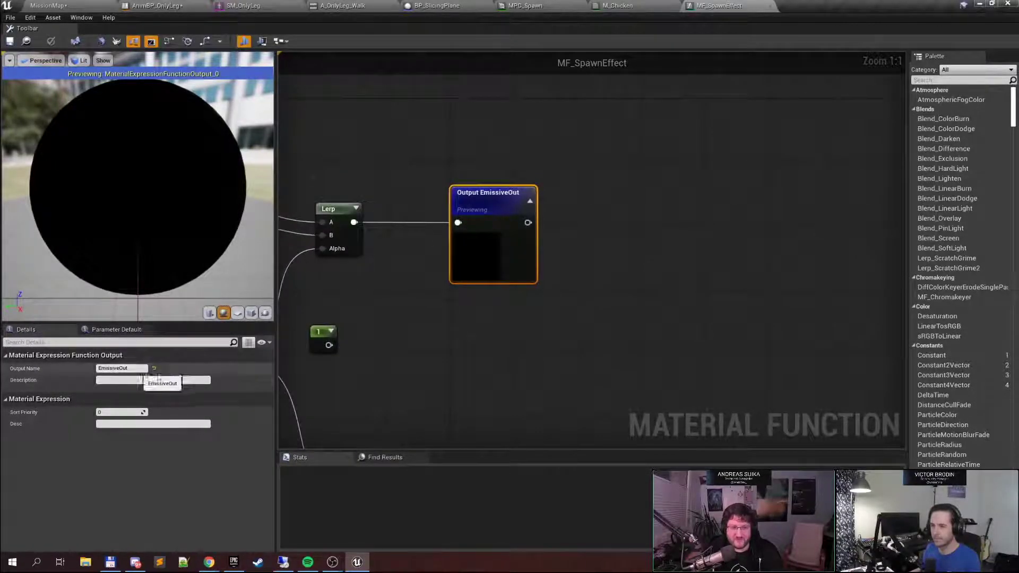
pyautogui.moveTo(474, 399); pyautogui.dragTo(428, 130, button='right')
pyautogui.click(454, 222)
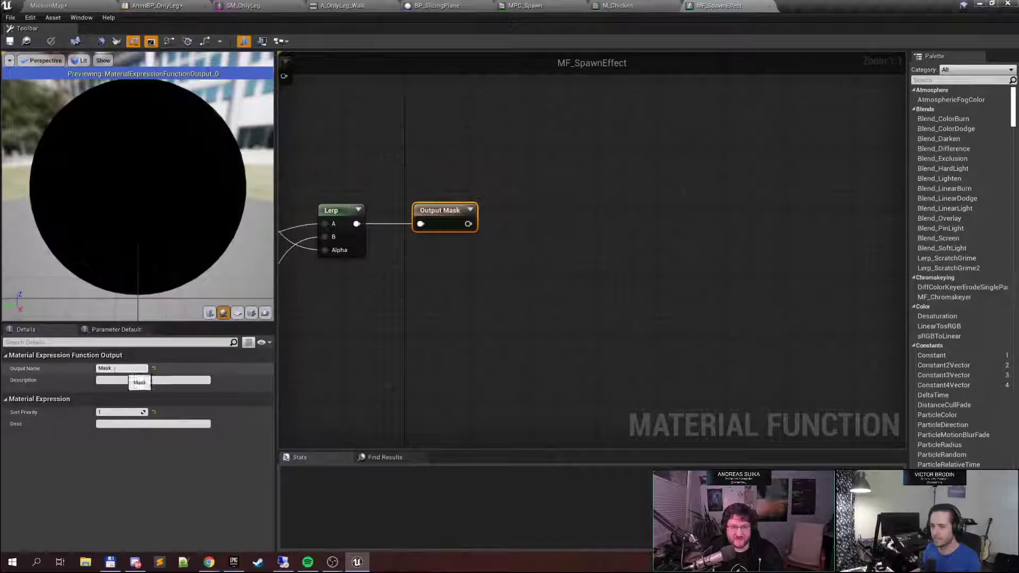
# Inspect the Location and Normal collection parameters from MPC_Spawn that feed the mask branch
pyautogui.moveTo(384, 155); pyautogui.dragTo(796, 176, button='right')
pyautogui.moveTo(497, 208); pyautogui.dragTo(710, 184, button='right')
pyautogui.moveTo(647, 131); pyautogui.dragTo(604, 171, button='right')
pyautogui.moveTo(359, 124); pyautogui.dragTo(383, 189)
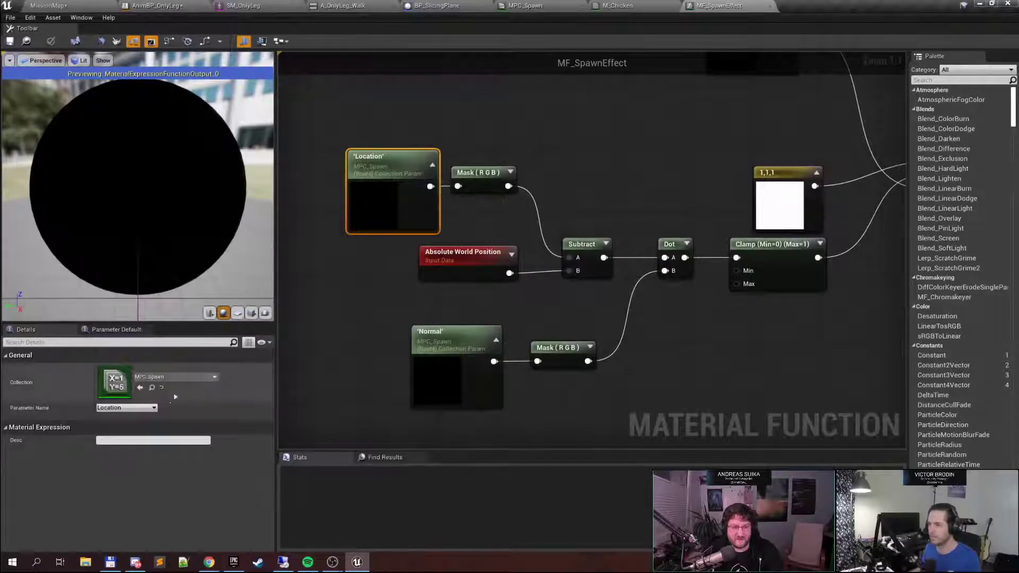
pyautogui.click(454, 366)
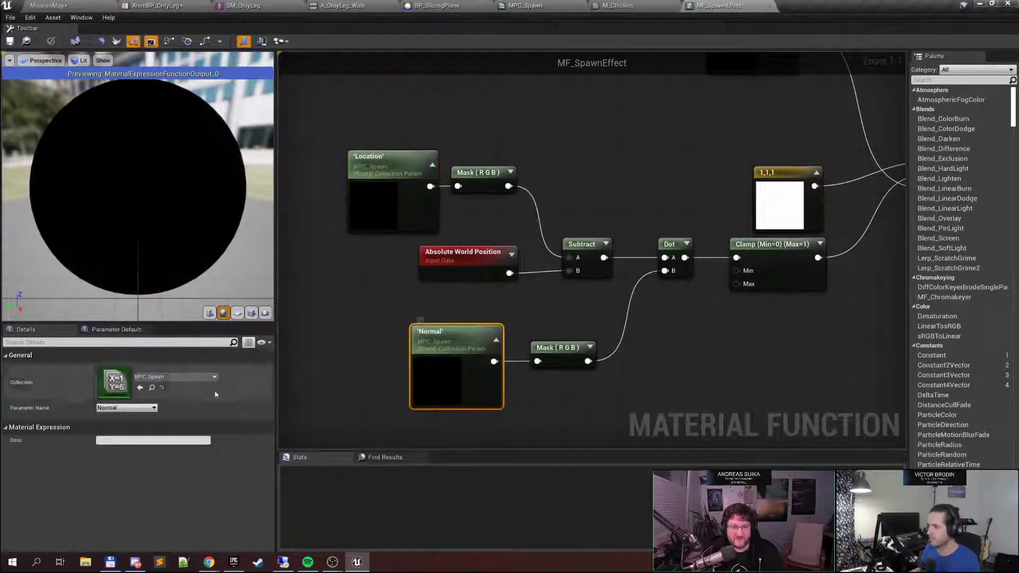
pyautogui.moveTo(512, 299)
pyautogui.mouseDown(button='right')
pyautogui.moveTo(471, 296)
pyautogui.moveTo(449, 314)
pyautogui.moveTo(508, 306)
pyautogui.mouseUp(button='right')
pyautogui.moveTo(420, 357); pyautogui.dragTo(416, 387)
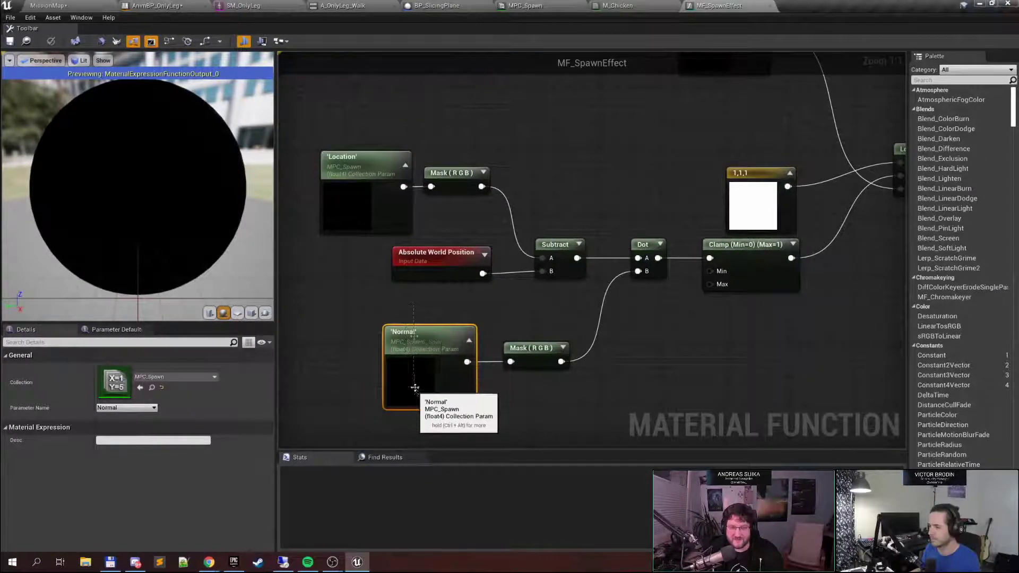
pyautogui.moveTo(404, 312); pyautogui.dragTo(426, 411)
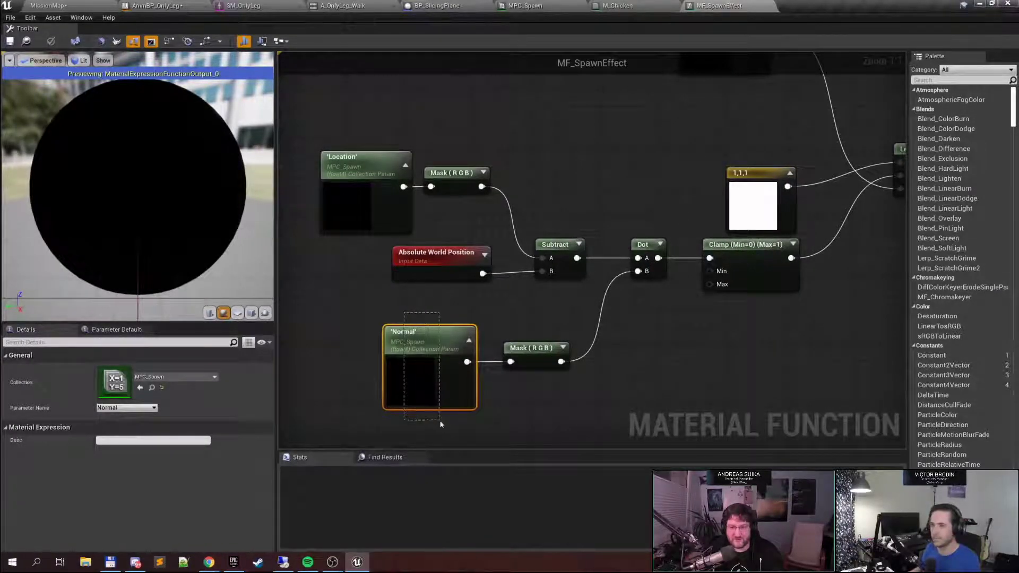
# Trace the slice calculation through the RGB component masks, Absolute World Position, Subtract and the Dot node with Normal
pyautogui.moveTo(529, 360); pyautogui.dragTo(534, 376)
pyautogui.moveTo(528, 222); pyautogui.dragTo(507, 254, button='right')
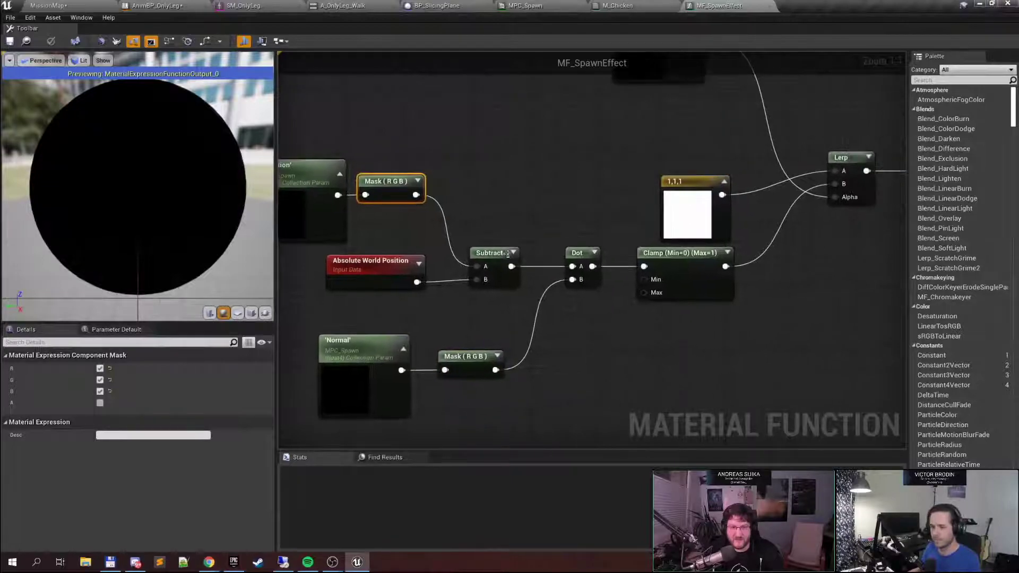
pyautogui.moveTo(396, 233); pyautogui.dragTo(445, 241, button='right')
pyautogui.click(348, 213)
pyautogui.click(424, 282)
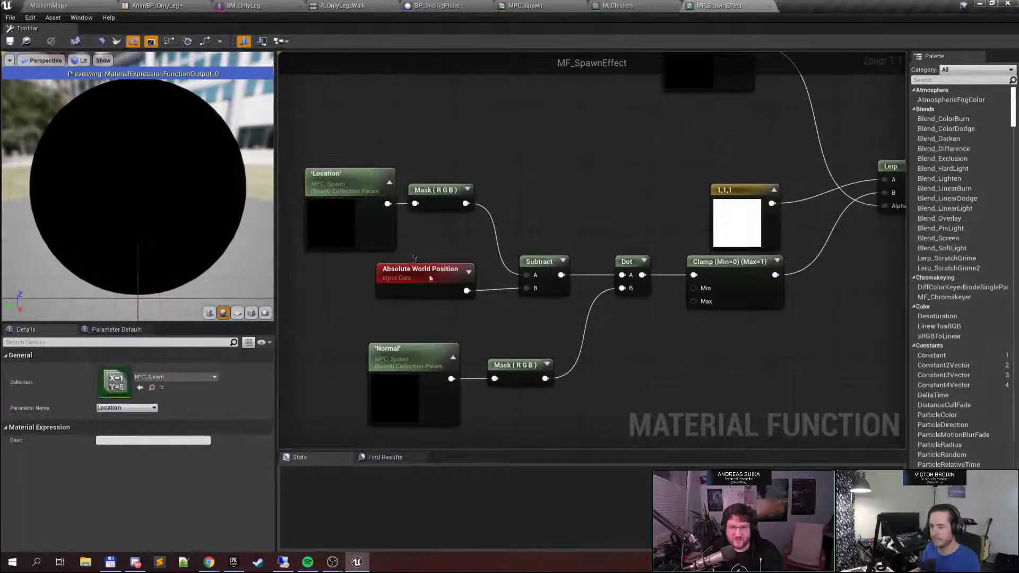
pyautogui.moveTo(519, 315); pyautogui.dragTo(511, 311, button='right')
pyautogui.click(541, 282)
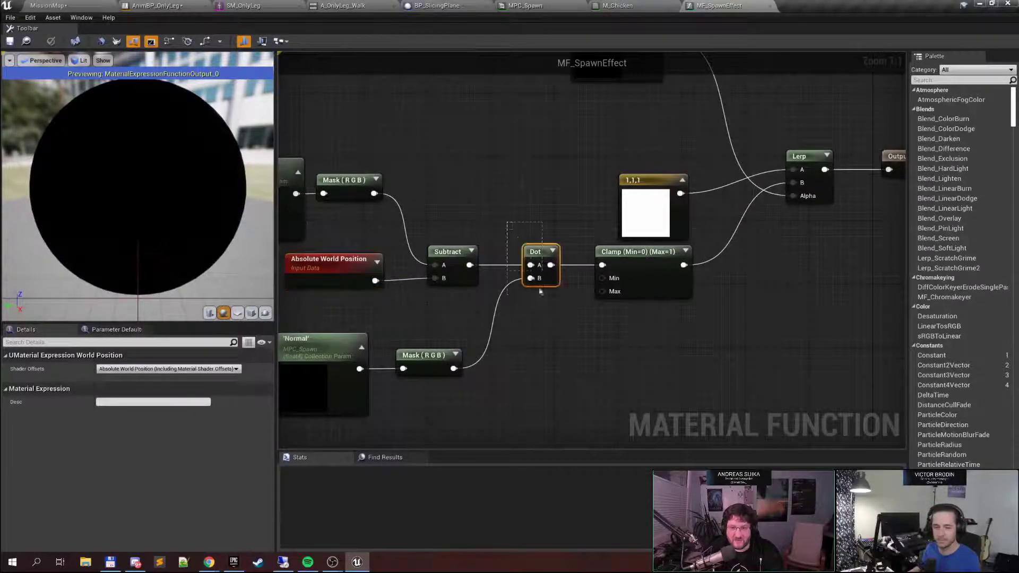
pyautogui.click(348, 341)
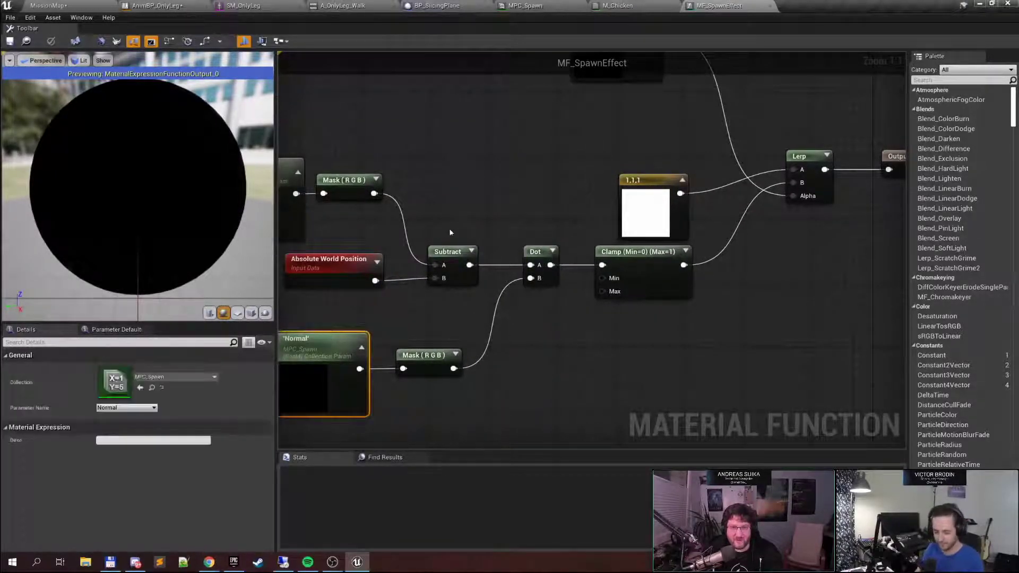
# Examine the Clamp node, the EnableSlice parameter driving the Lerp, and the Output Mask node
pyautogui.moveTo(449, 229); pyautogui.dragTo(298, 227, button='right')
pyautogui.click(494, 274)
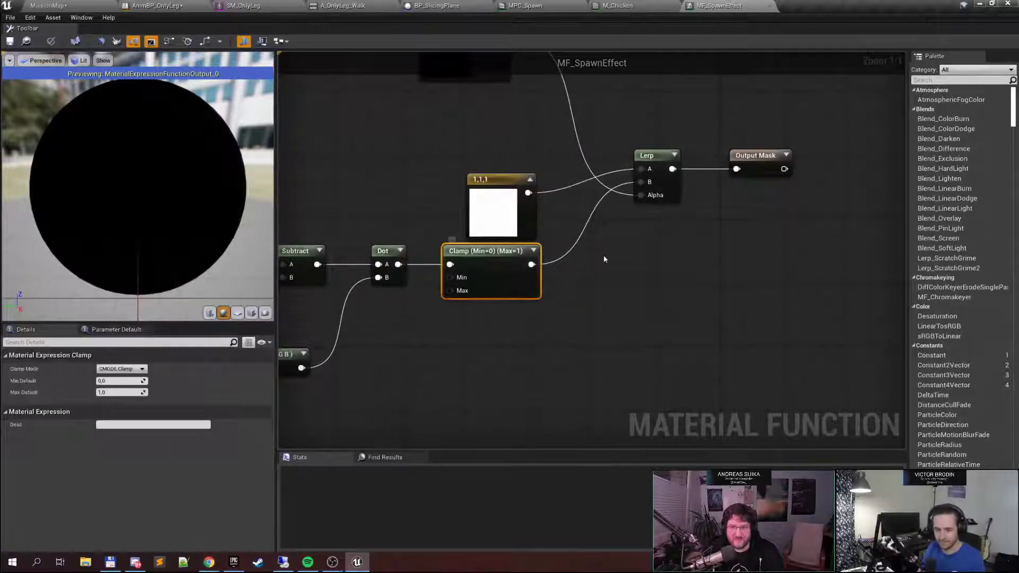
pyautogui.moveTo(604, 255); pyautogui.dragTo(559, 356, button='right')
pyautogui.click(371, 124)
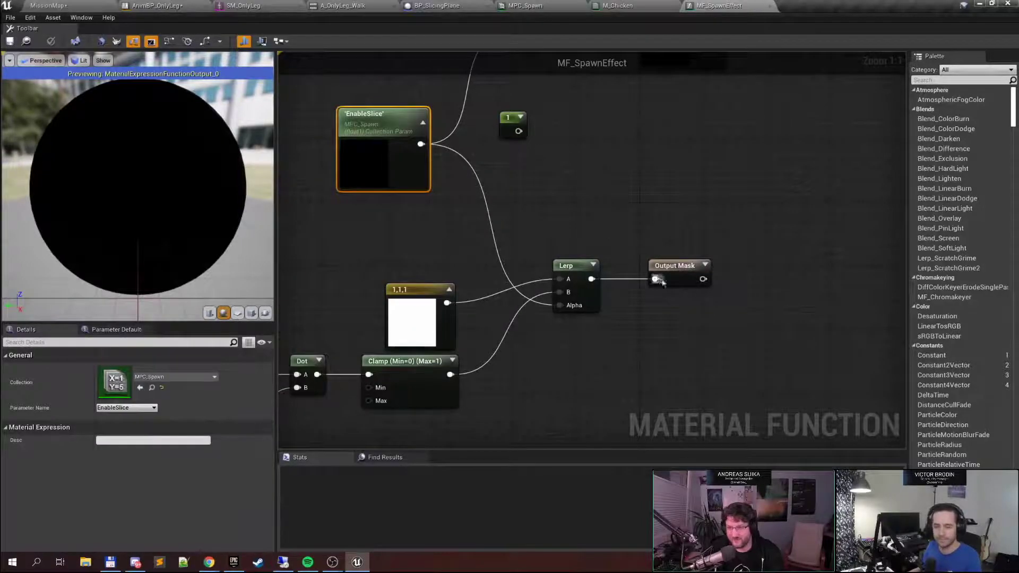
pyautogui.click(689, 277)
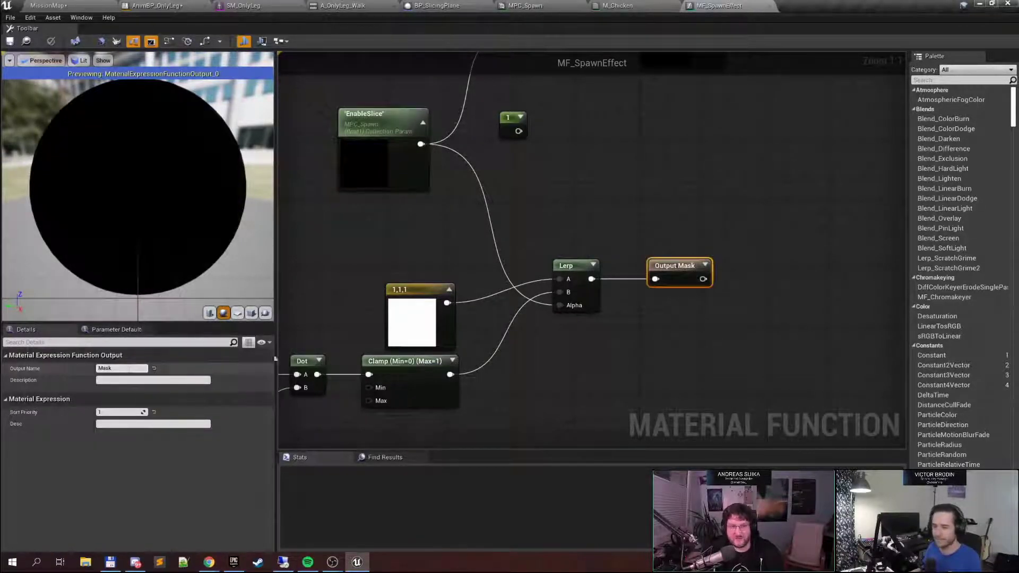
# Inspect the emissive branch's Input EmissiveIn (Vector3) node and its 0,0,0,0 constant preview value
pyautogui.moveTo(667, 177); pyautogui.dragTo(655, 320, button='right')
pyautogui.scroll(-2, 616, 280)
pyautogui.moveTo(564, 241); pyautogui.dragTo(725, 334, button='right')
pyautogui.scroll(1, 541, 238)
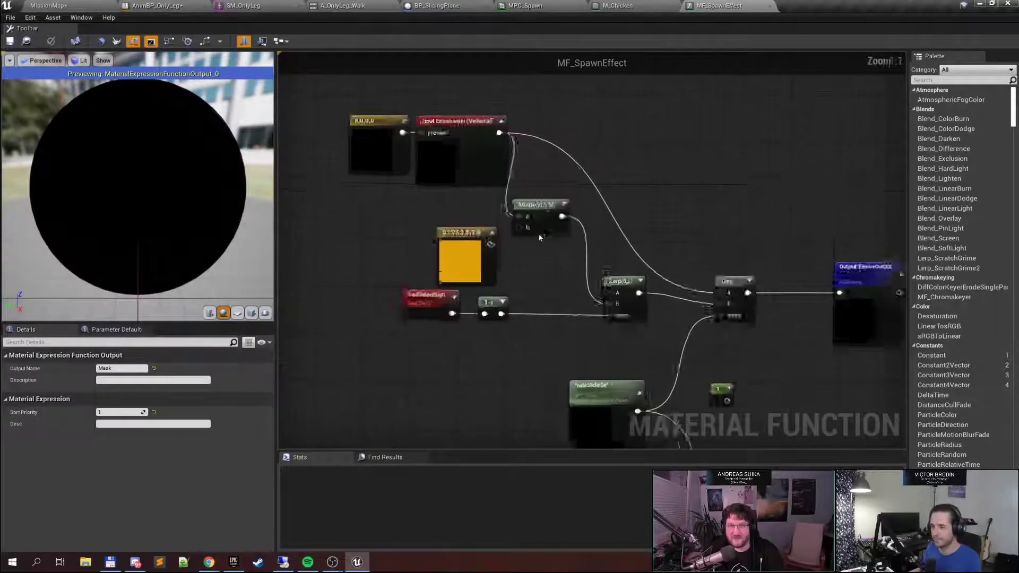
pyautogui.scroll(1, 540, 238)
pyautogui.moveTo(550, 250); pyautogui.dragTo(512, 291, button='right')
pyautogui.click(394, 156)
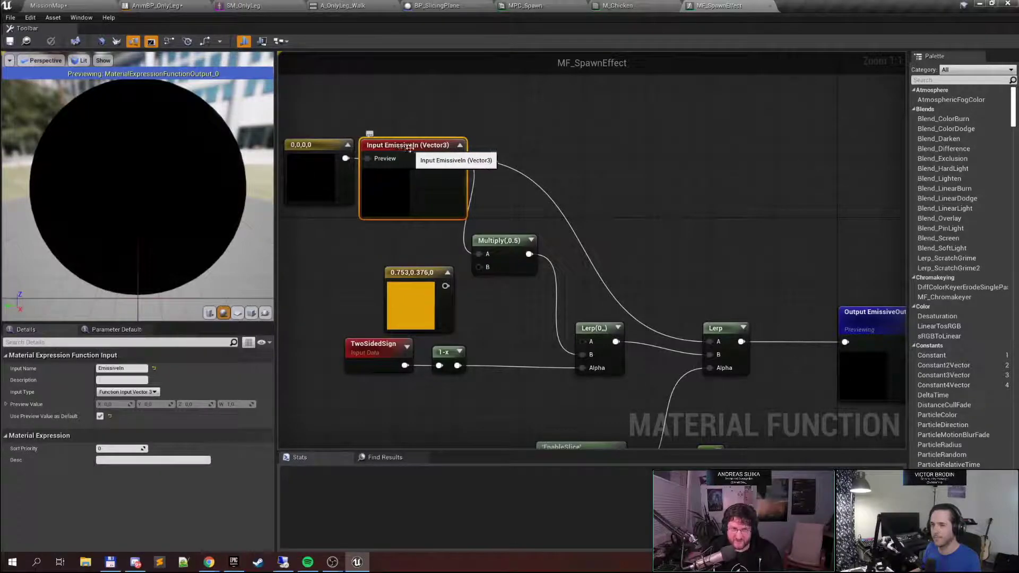
pyautogui.moveTo(409, 148); pyautogui.dragTo(481, 153, button='right')
pyautogui.click(385, 196)
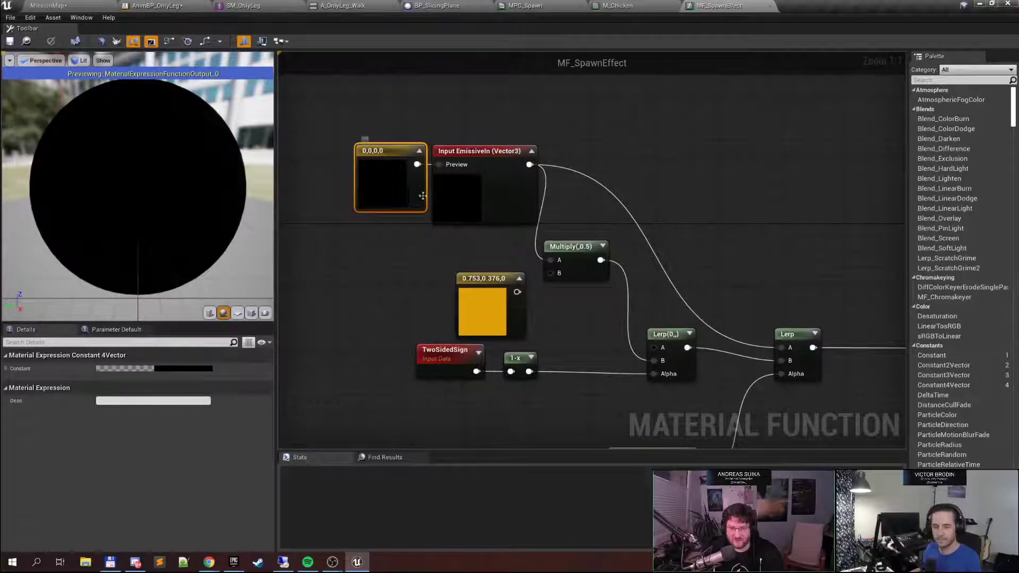
# Trace the emissive branch through the 0.5 Multiply, TwoSidedSign with 1-x, and both Lerps toward Output EmissiveOut
pyautogui.moveTo(489, 246); pyautogui.dragTo(386, 206, button='right')
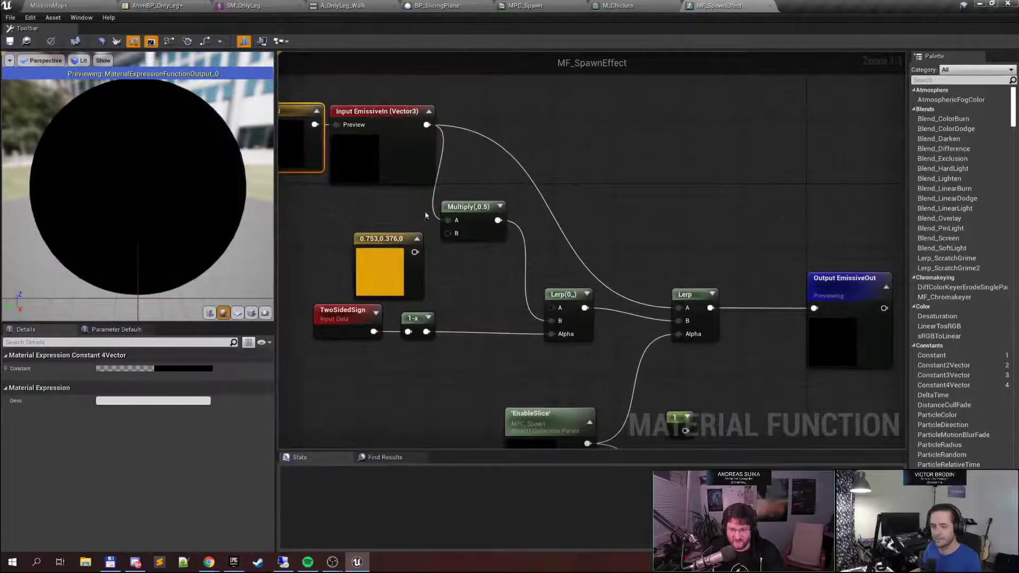
pyautogui.moveTo(463, 193); pyautogui.dragTo(475, 230)
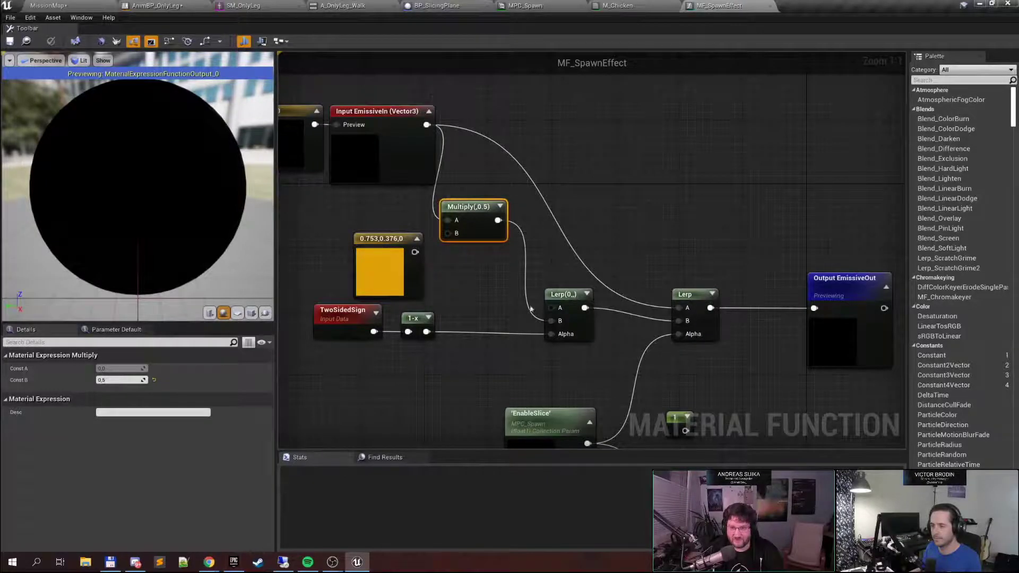
pyautogui.moveTo(540, 292); pyautogui.dragTo(530, 246, button='right')
pyautogui.moveTo(338, 257); pyautogui.dragTo(345, 289)
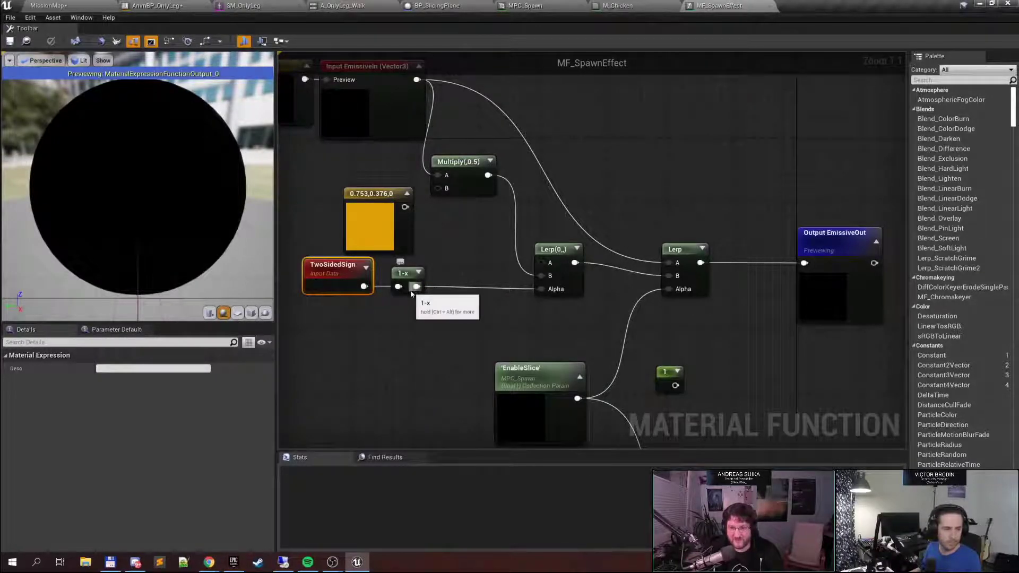
pyautogui.moveTo(505, 240); pyautogui.dragTo(539, 284, button='right')
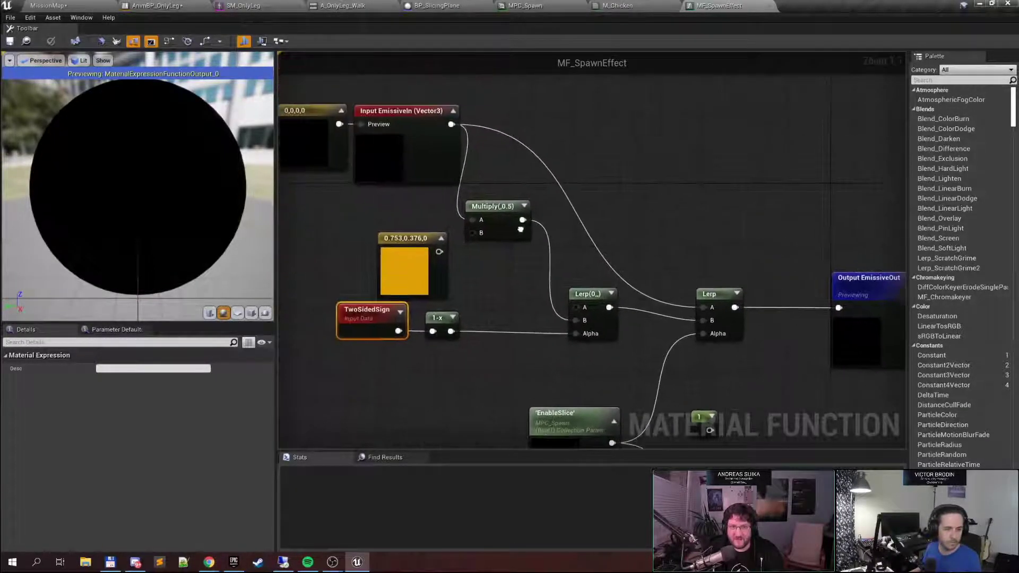
pyautogui.click(494, 223)
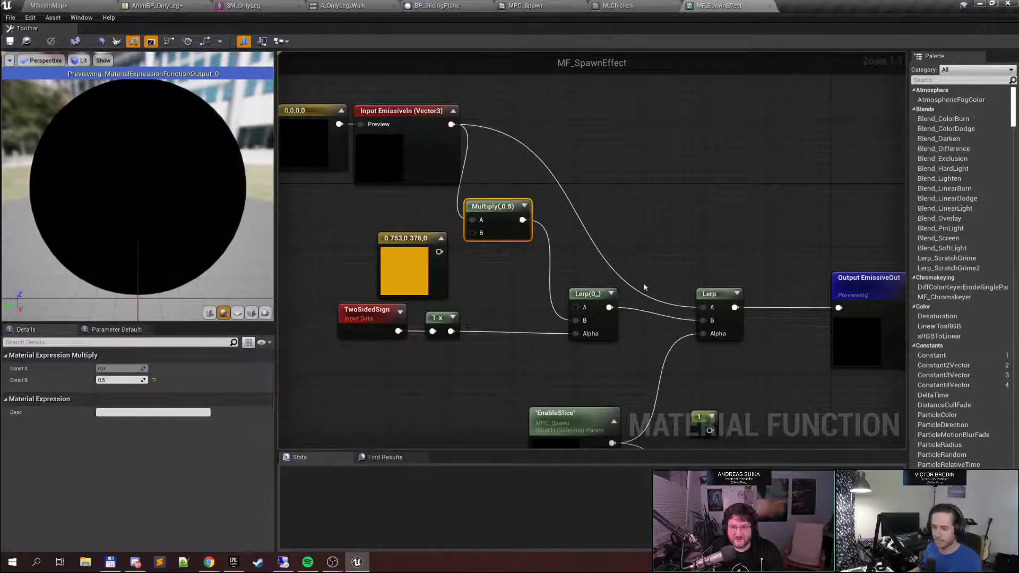
pyautogui.moveTo(645, 287); pyautogui.dragTo(441, 206, button='right')
# In MissionMap, shift SK_Chicken sideways away from the slicing plane and lower BP_SlicingPlane to a Z location of about 275
pyautogui.click(77, 5)
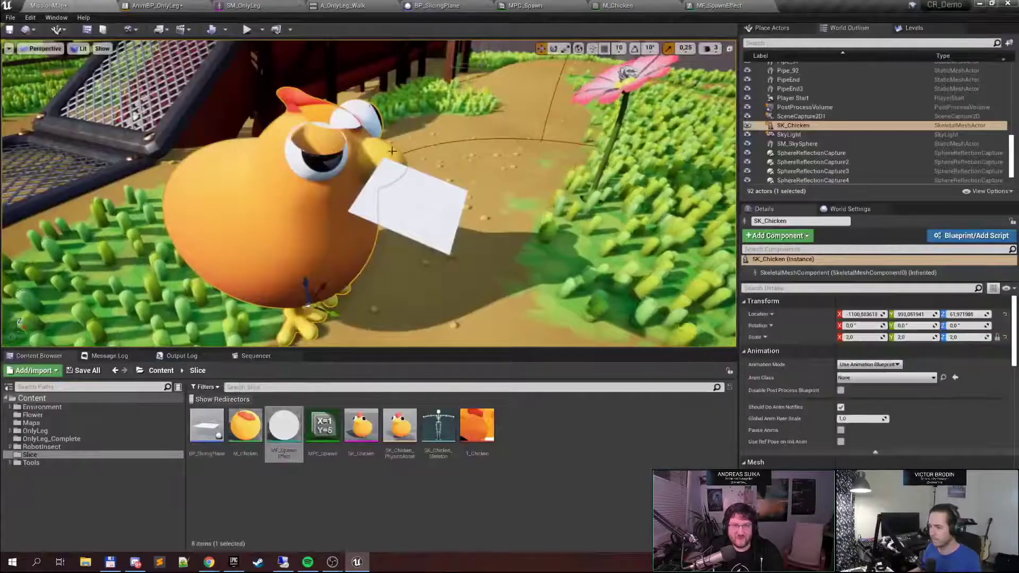
pyautogui.moveTo(311, 298); pyautogui.dragTo(282, 312)
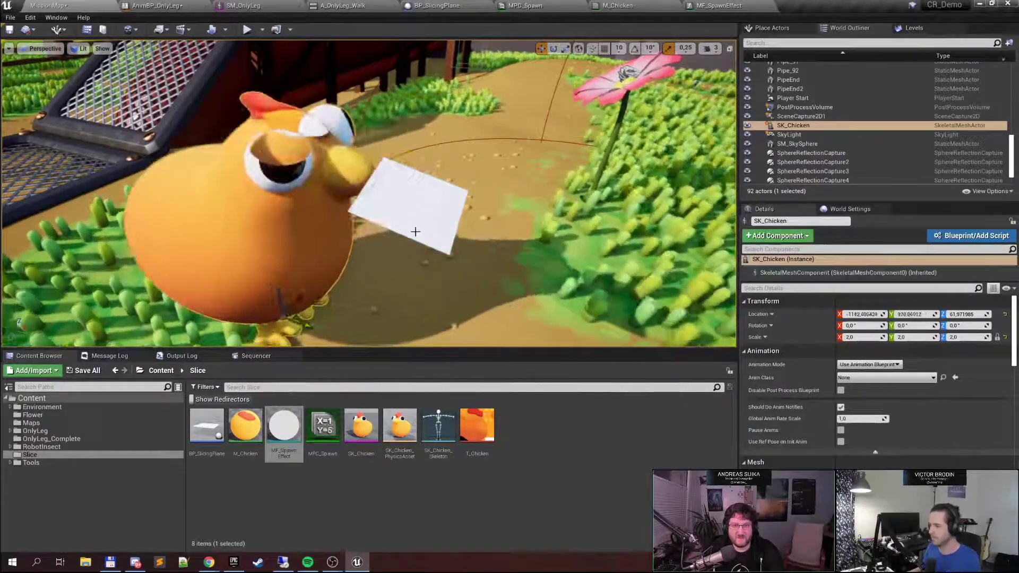
pyautogui.click(417, 229)
pyautogui.moveTo(419, 202); pyautogui.dragTo(422, 268)
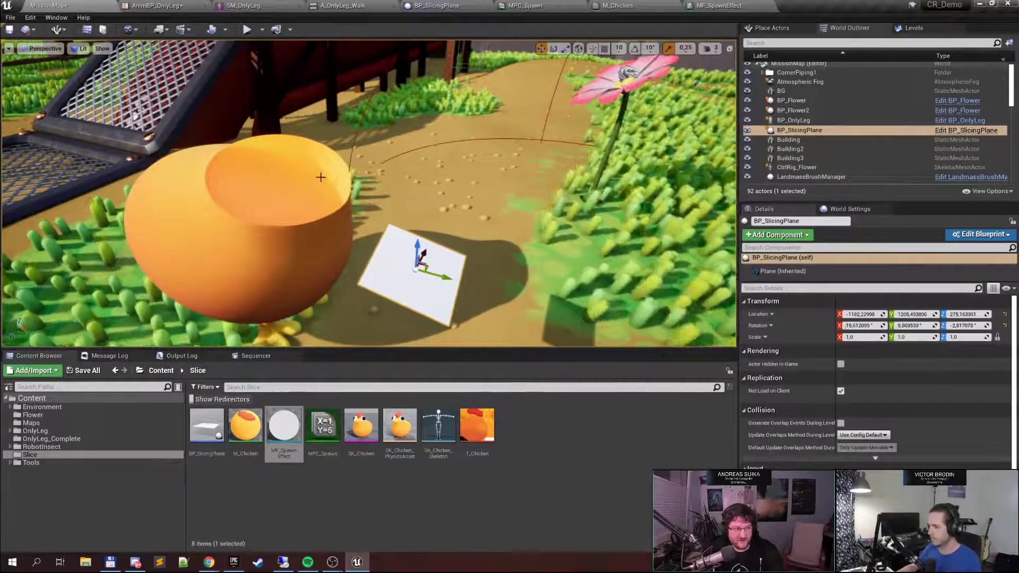
# Rotate BP_SlicingPlane to about -172°, -72°, -171° and shift it to an X location of about -1214
pyautogui.moveTo(320, 178)
pyautogui.mouseDown(button='right')
pyautogui.moveTo(307, 171)
pyautogui.moveTo(322, 187)
pyautogui.mouseUp(button='right')
pyautogui.press('e')
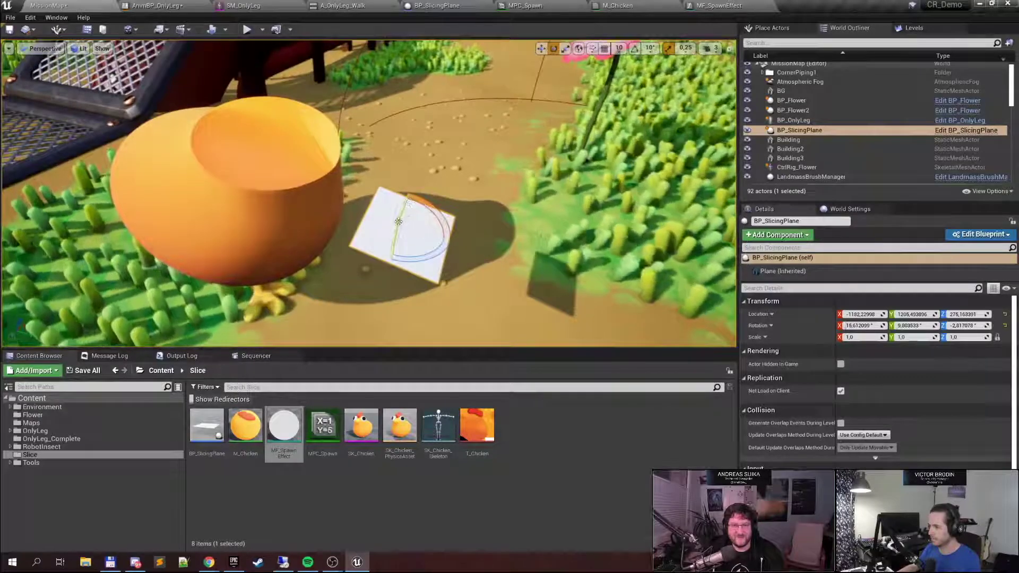
pyautogui.moveTo(399, 221); pyautogui.dragTo(399, 270)
pyautogui.press('w')
pyautogui.moveTo(422, 235); pyautogui.dragTo(411, 234)
pyautogui.moveTo(410, 234); pyautogui.dragTo(373, 237, button='right')
pyautogui.moveTo(314, 180); pyautogui.dragTo(314, 180, button='right')
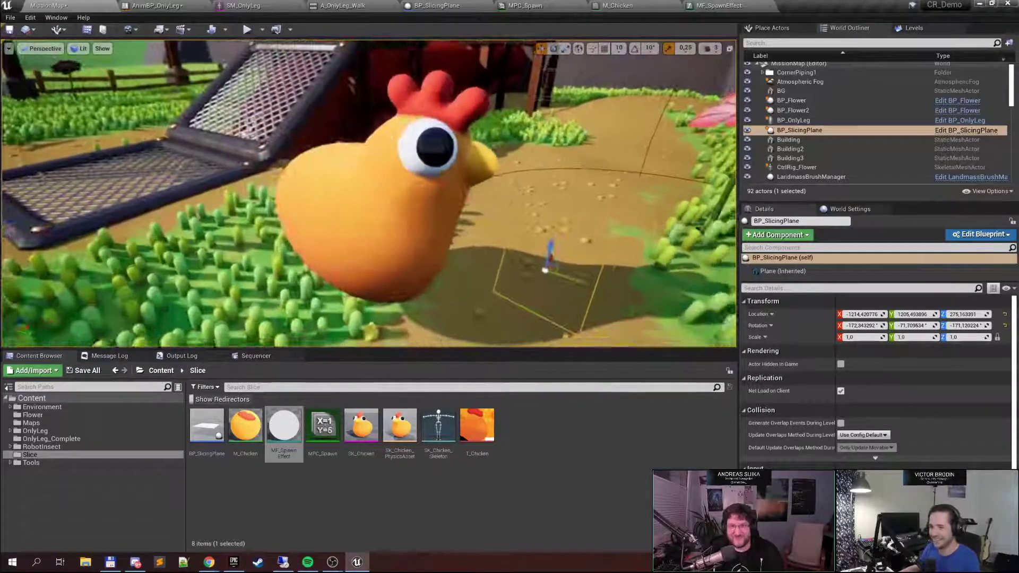
# Rotate BP_SlicingPlane to about 168°, -84°, -152° and shift it to an X location of about -1147
pyautogui.moveTo(538, 245); pyautogui.dragTo(549, 229)
pyautogui.moveTo(549, 229); pyautogui.dragTo(549, 229, button='right')
pyautogui.moveTo(367, 237); pyautogui.dragTo(366, 238, button='right')
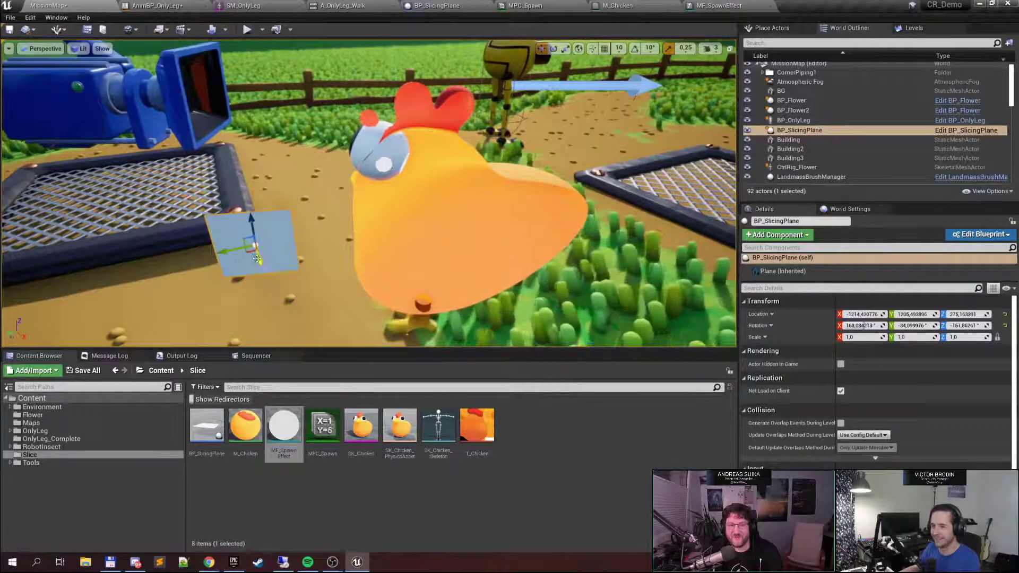
pyautogui.moveTo(257, 258); pyautogui.dragTo(294, 232)
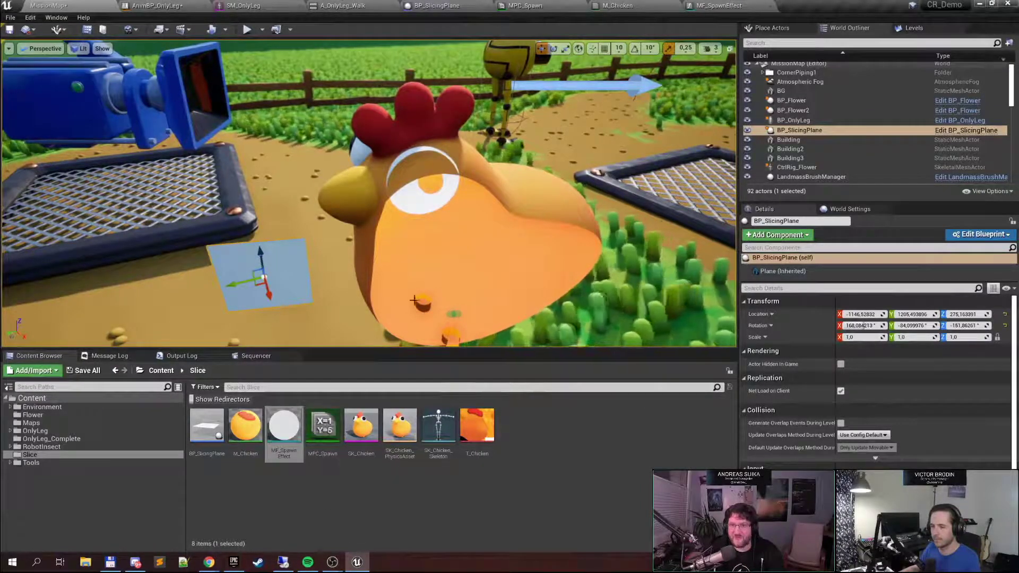
pyautogui.moveTo(426, 216); pyautogui.dragTo(425, 217, button='right')
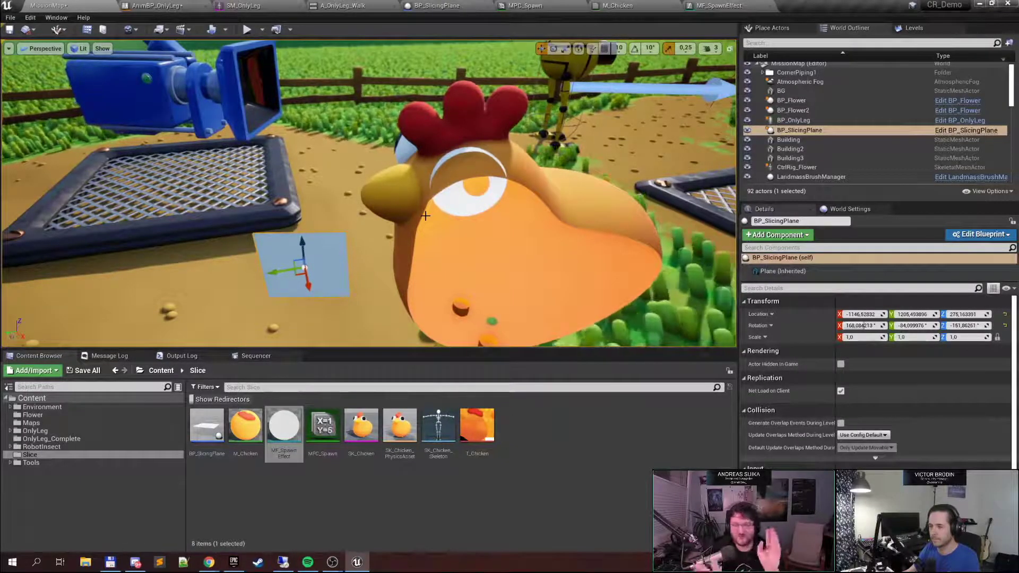
# Sweep BP_SlicingPlane along X across the chicken, from about -1250 to about -928, so the whole chicken is revealed
pyautogui.click(322, 446)
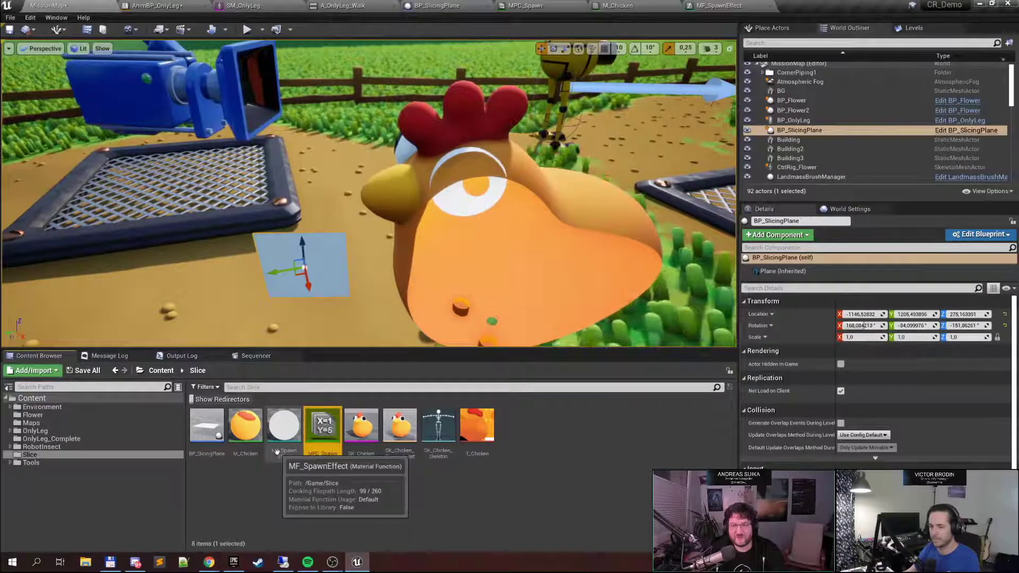
pyautogui.moveTo(494, 253); pyautogui.dragTo(494, 253, button='right')
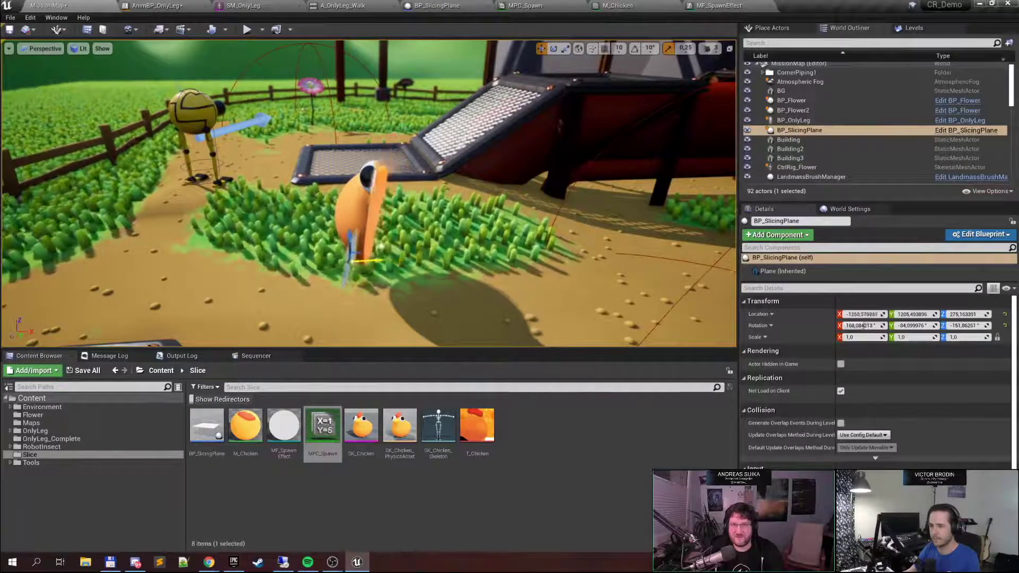
pyautogui.moveTo(348, 241); pyautogui.dragTo(464, 257)
pyautogui.moveTo(378, 233); pyautogui.dragTo(418, 231)
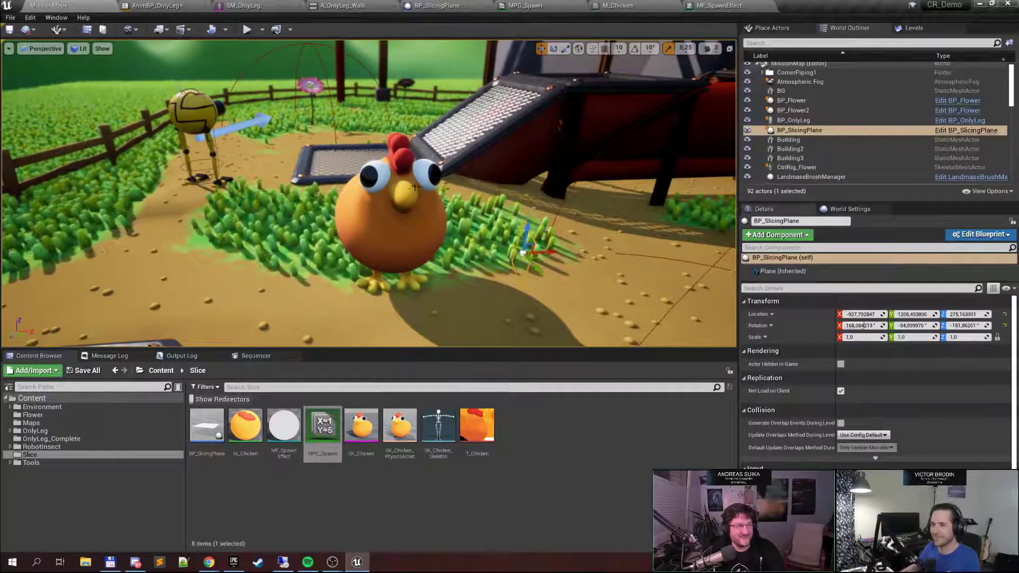
# Move BP_SlicingPlane back to an X location of about -1171 and rotate it to about -165°, -21°, -177°
pyautogui.moveTo(415, 188); pyautogui.dragTo(350, 246, button='right')
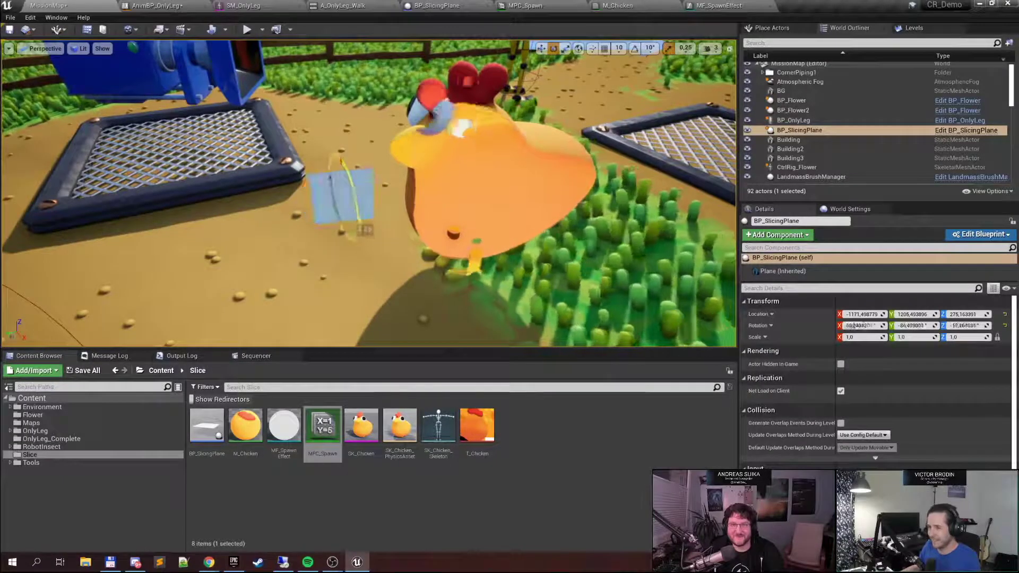
pyautogui.moveTo(358, 217); pyautogui.dragTo(355, 255)
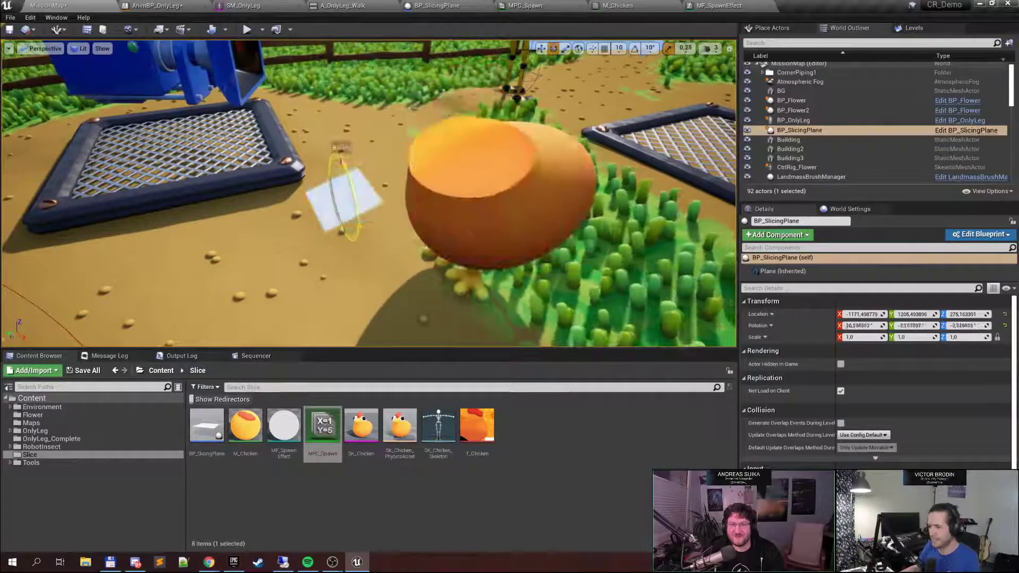
pyautogui.moveTo(355, 256); pyautogui.dragTo(342, 159)
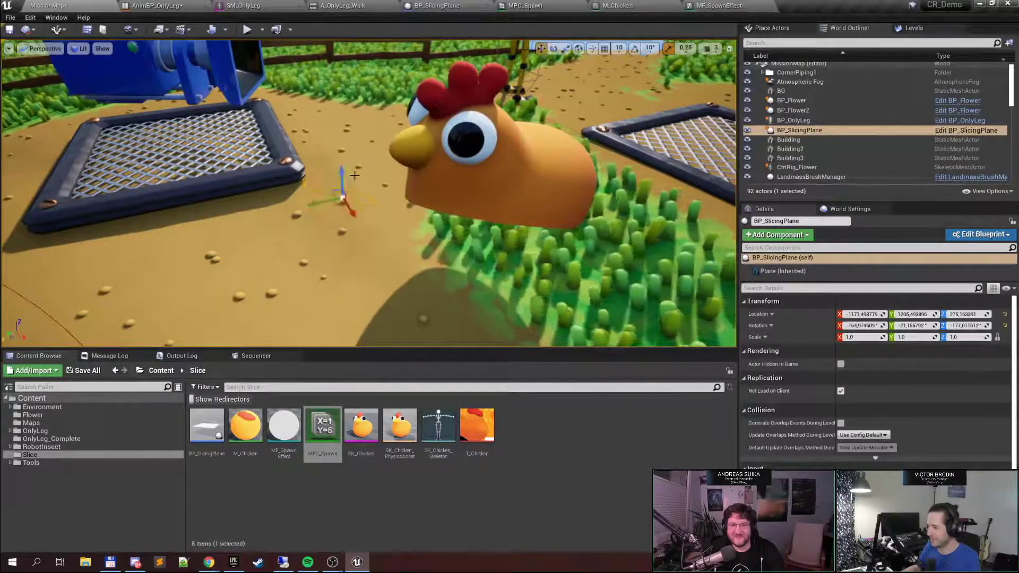
# Rotate BP_SlicingPlane to about 16°, 6°, -3° and lower it to a Z location of about 155
pyautogui.moveTo(420, 140); pyautogui.dragTo(475, 160, button='right')
pyautogui.press('e')
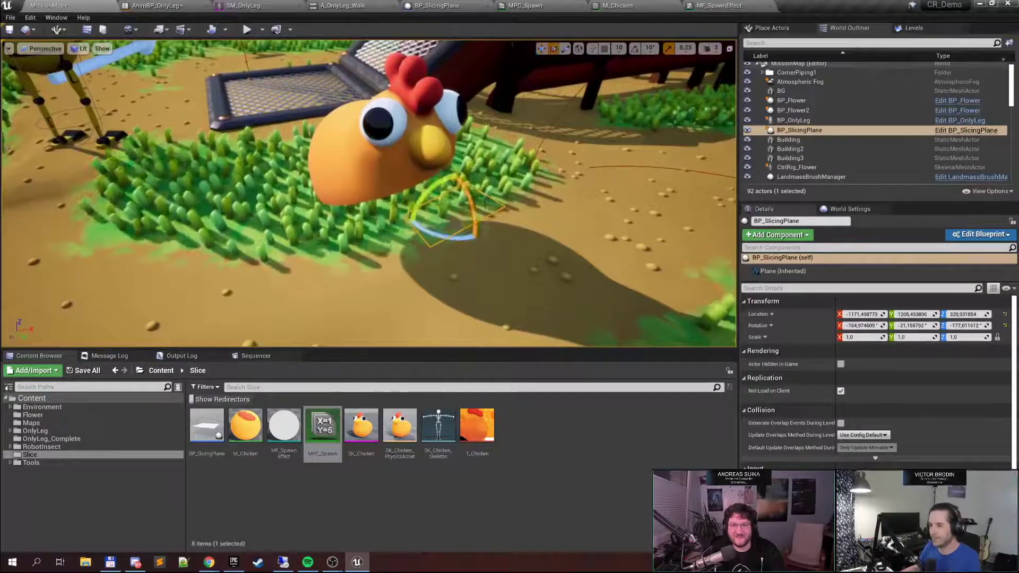
pyautogui.moveTo(416, 239); pyautogui.dragTo(451, 282)
pyautogui.moveTo(452, 281); pyautogui.dragTo(616, 234, button='right')
pyautogui.moveTo(461, 198); pyautogui.dragTo(465, 181, button='right')
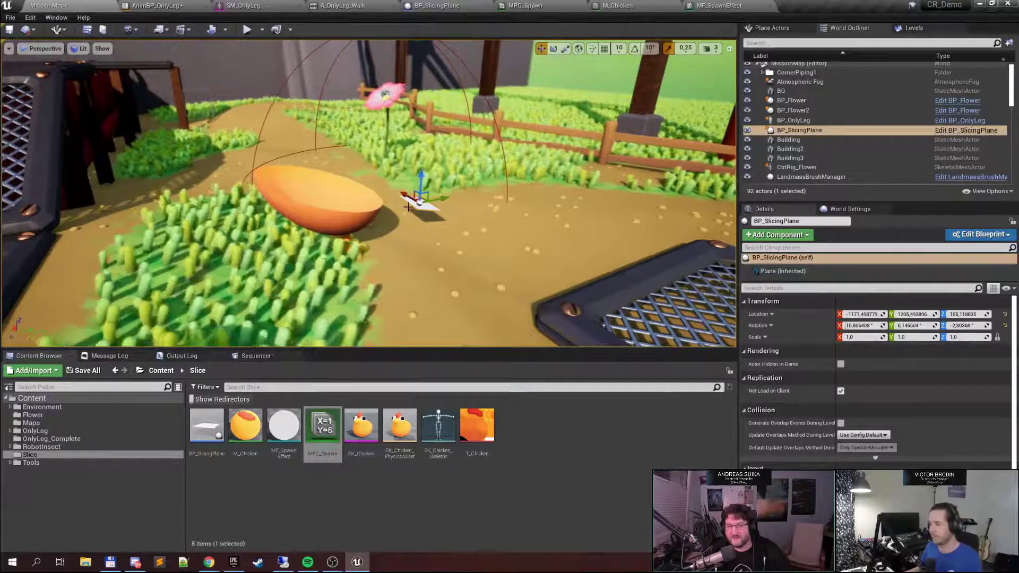
# Select the grille panel Panel10 beside the path and inspect the materials assigned to it
pyautogui.moveTo(408, 207); pyautogui.dragTo(478, 212, button='right')
pyautogui.click(435, 239)
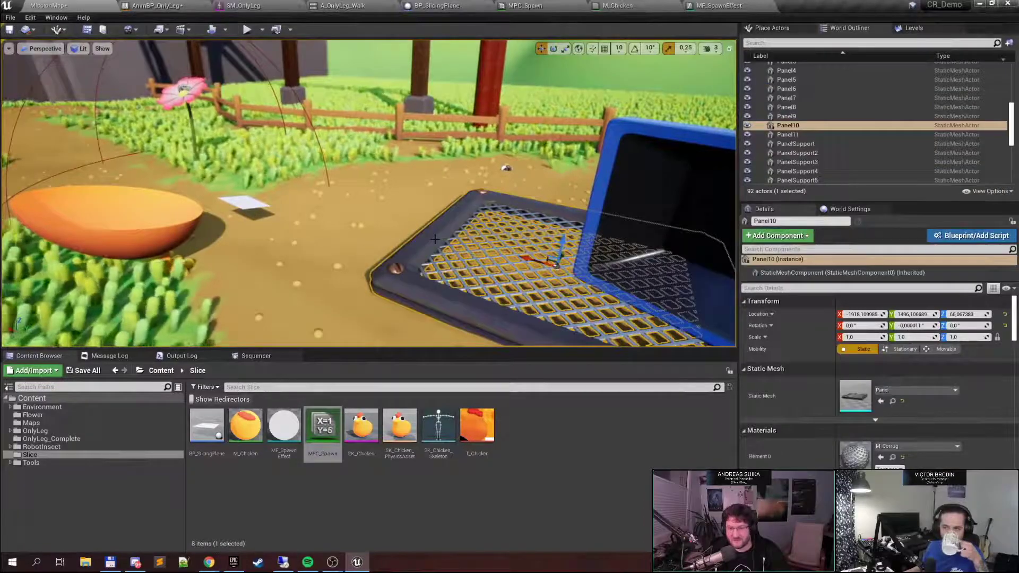
pyautogui.scroll(-3, 838, 421)
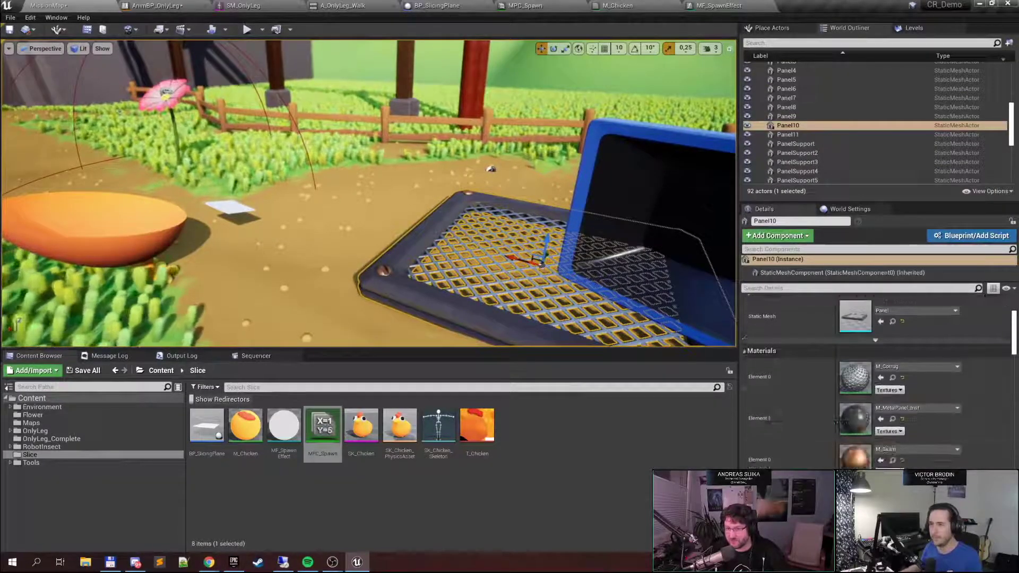
pyautogui.scroll(-2, 840, 422)
# Select the red vertical pipe Pipe37 and open its material instance M_MetalPanel_Inst1, followed by the parent material M_MetalPanel
pyautogui.moveTo(463, 175); pyautogui.dragTo(461, 122, button='right')
pyautogui.click(464, 159)
pyautogui.moveTo(464, 159); pyautogui.dragTo(414, 148, button='right')
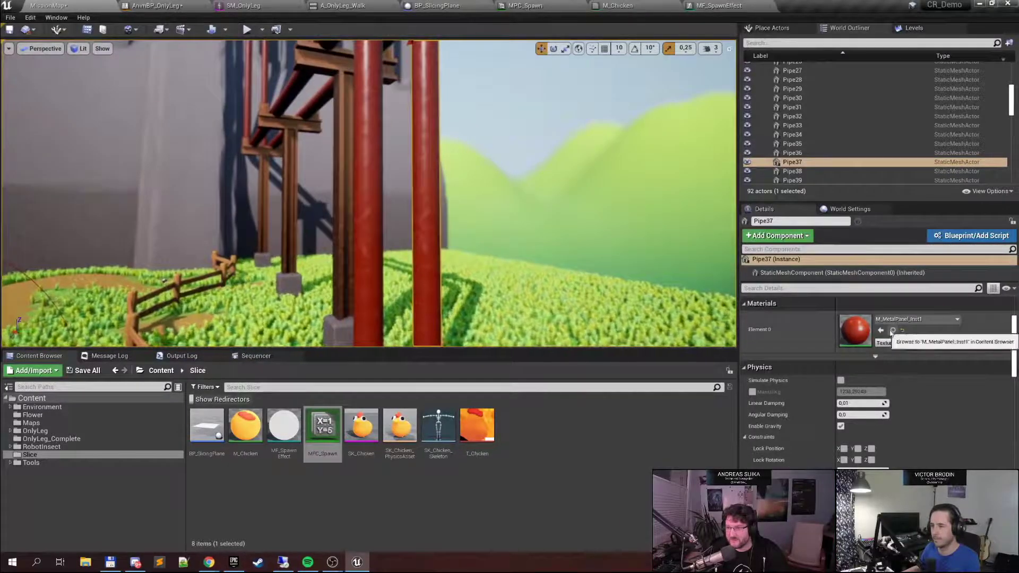
pyautogui.scroll(-3, 896, 341)
pyautogui.scroll(6, 896, 341)
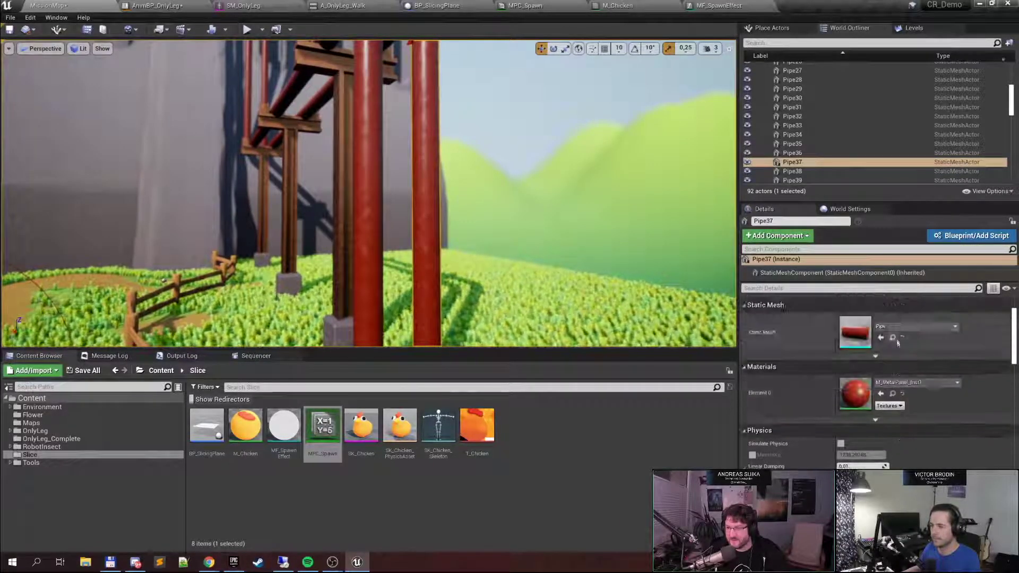
pyautogui.click(893, 394)
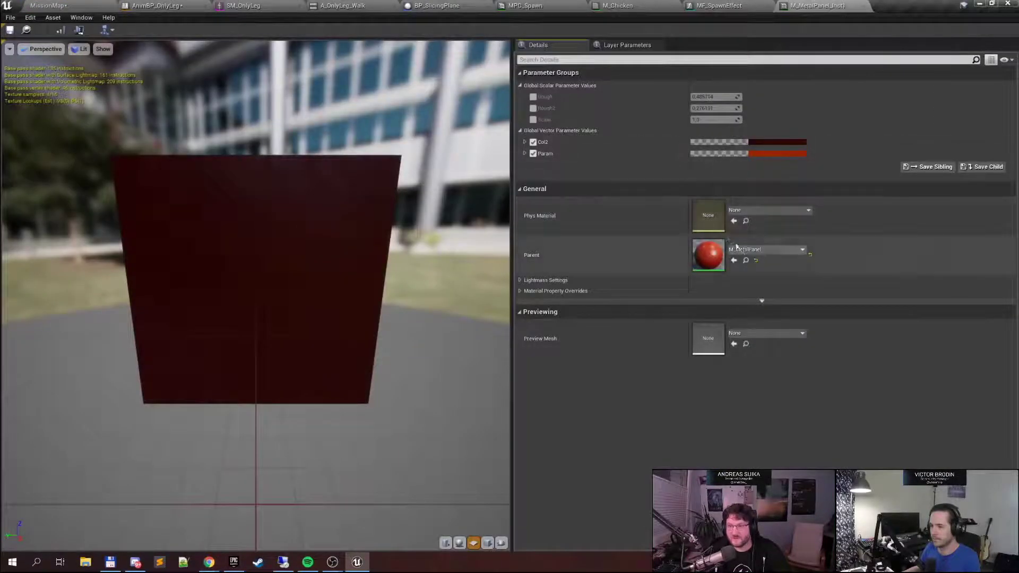
pyautogui.click(746, 260)
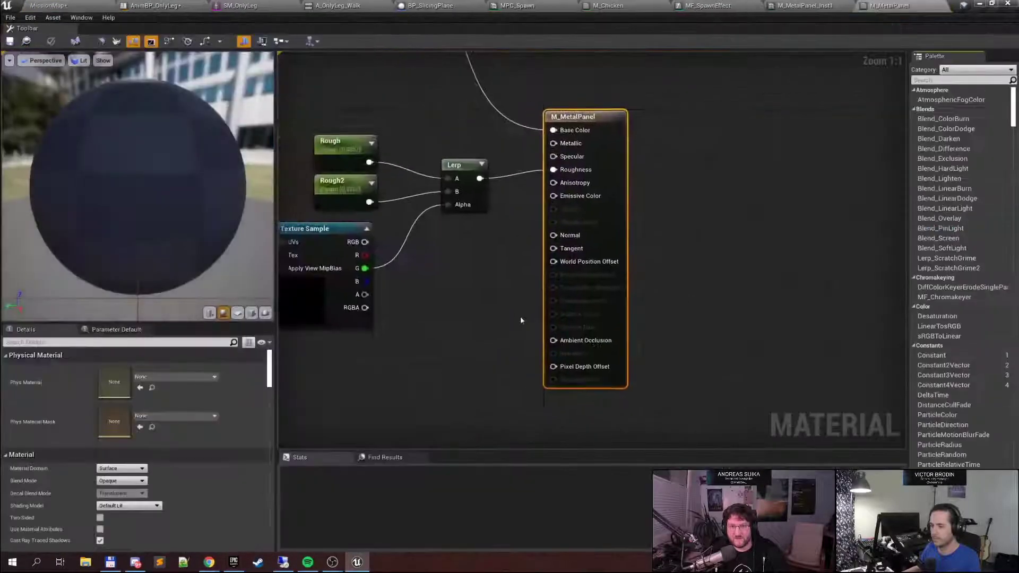
# Move the M_MetalPanel output node farther from the Lerp nodes to free up space in the material graph
pyautogui.moveTo(456, 271); pyautogui.dragTo(610, 293, button='right')
pyautogui.scroll(-3, 634, 319)
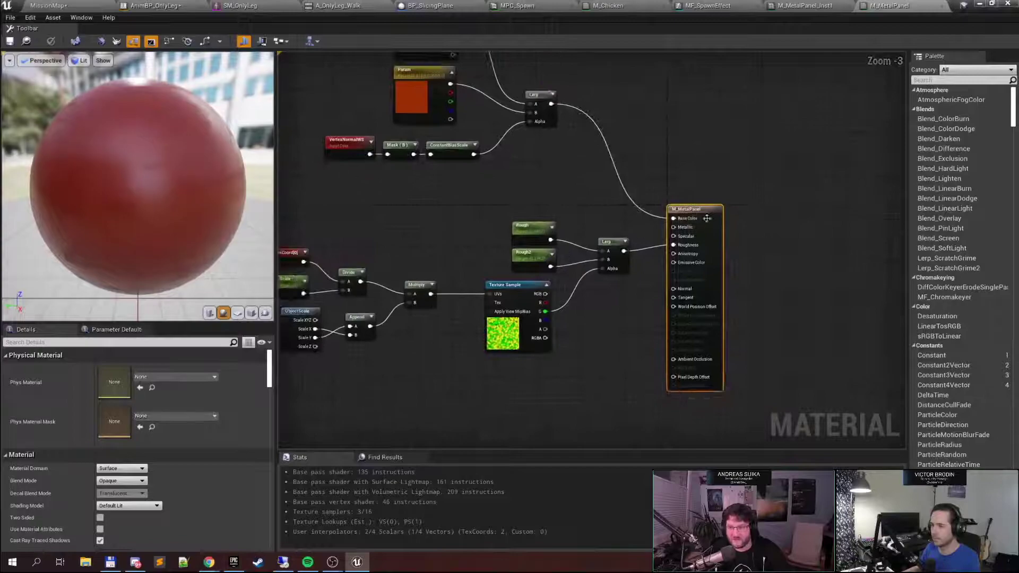
pyautogui.moveTo(710, 217); pyautogui.dragTo(752, 222)
pyautogui.moveTo(658, 194); pyautogui.dragTo(634, 192, button='right')
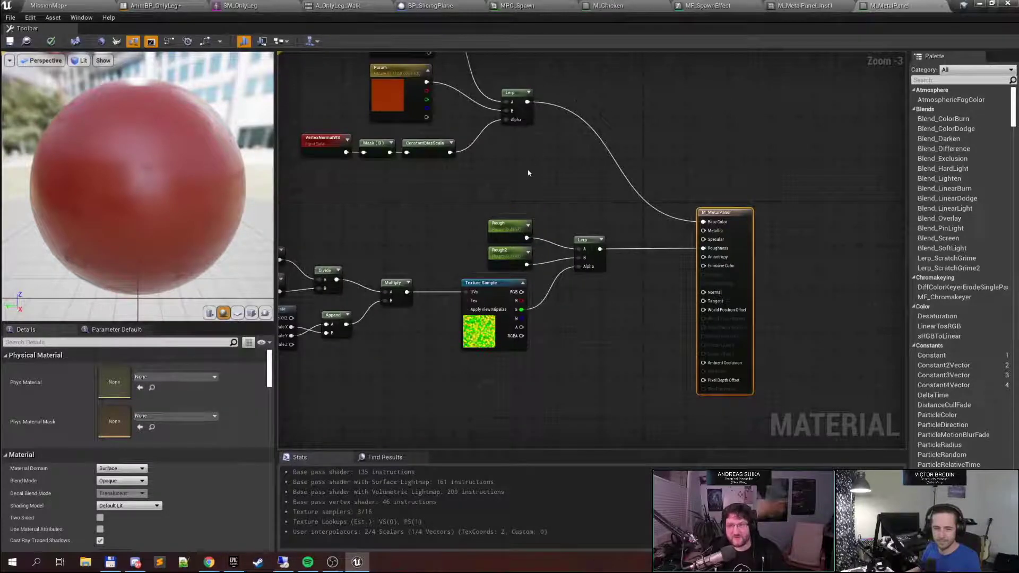
pyautogui.moveTo(529, 173); pyautogui.dragTo(444, 164, button='right')
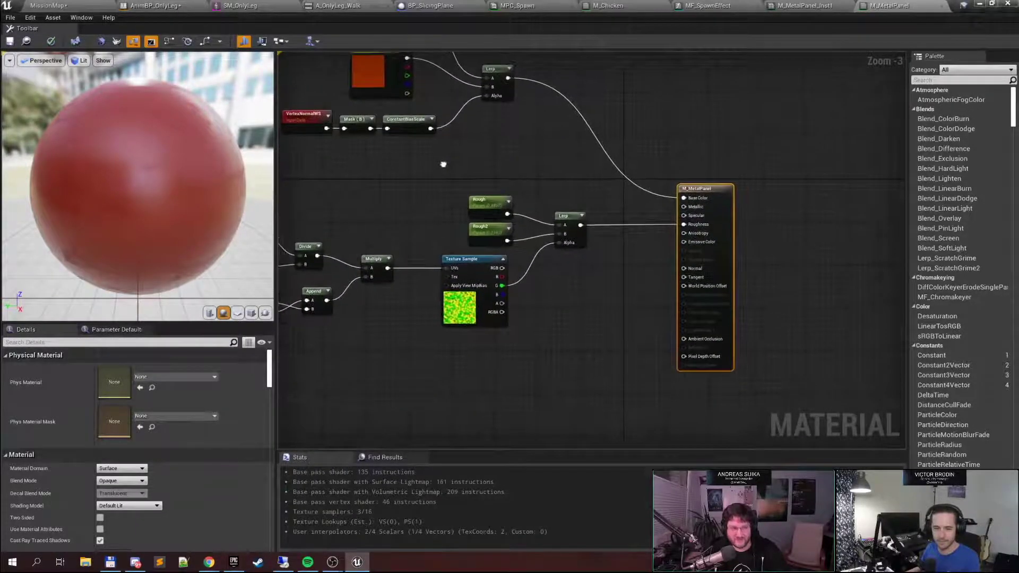
# Set M_MetalPanel's Blend Mode to Masked and enable Two Sided
pyautogui.click(126, 481)
pyautogui.click(125, 496)
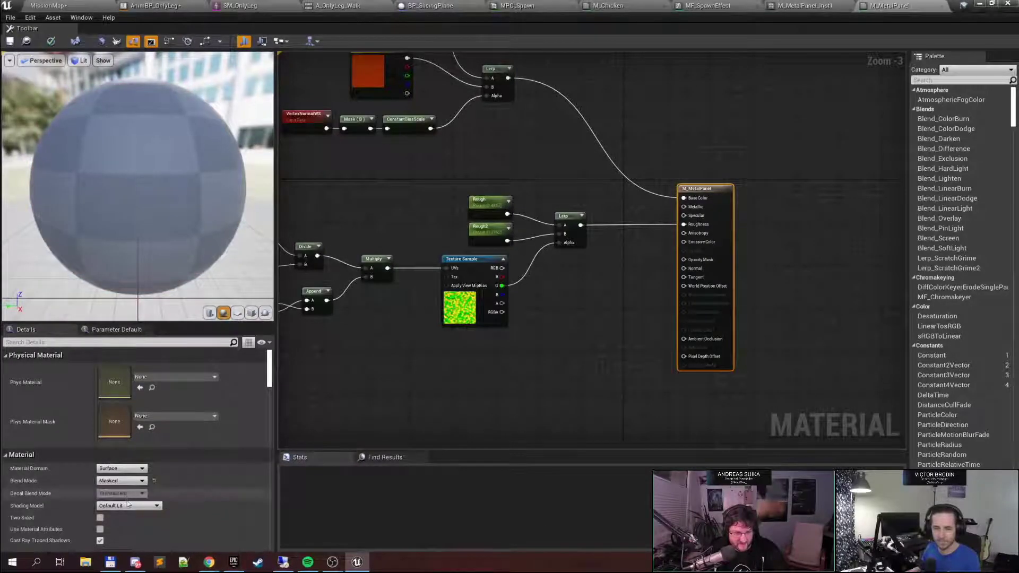
pyautogui.click(99, 519)
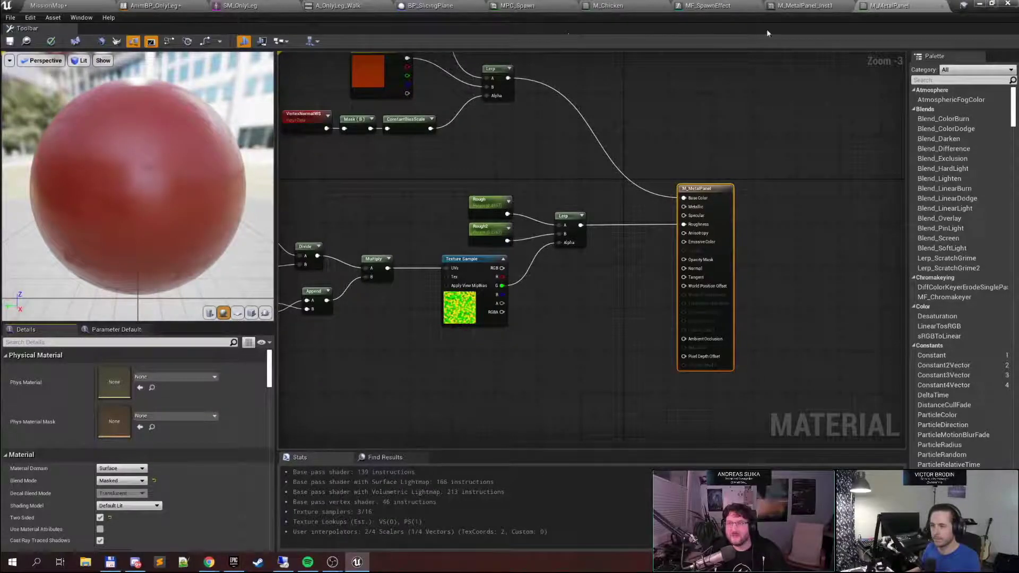
# Copy the MF_SpawnEffect node from M_Chicken into M_MetalPanel and connect its Mask output to Opacity Mask
pyautogui.click(645, 7)
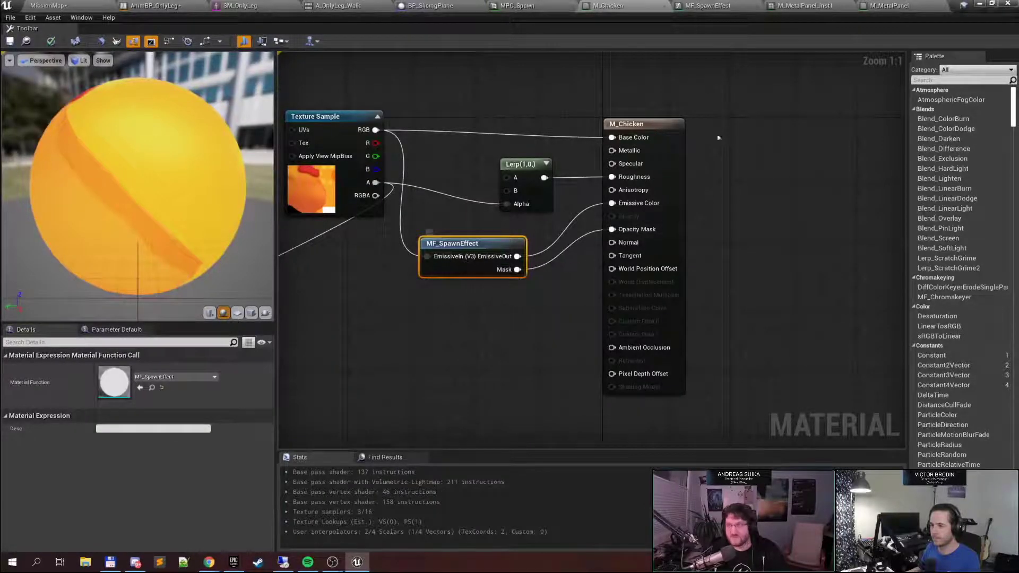
pyautogui.click(881, 5)
pyautogui.hotkey('ctrl', 'v')
pyautogui.scroll(3, 564, 303)
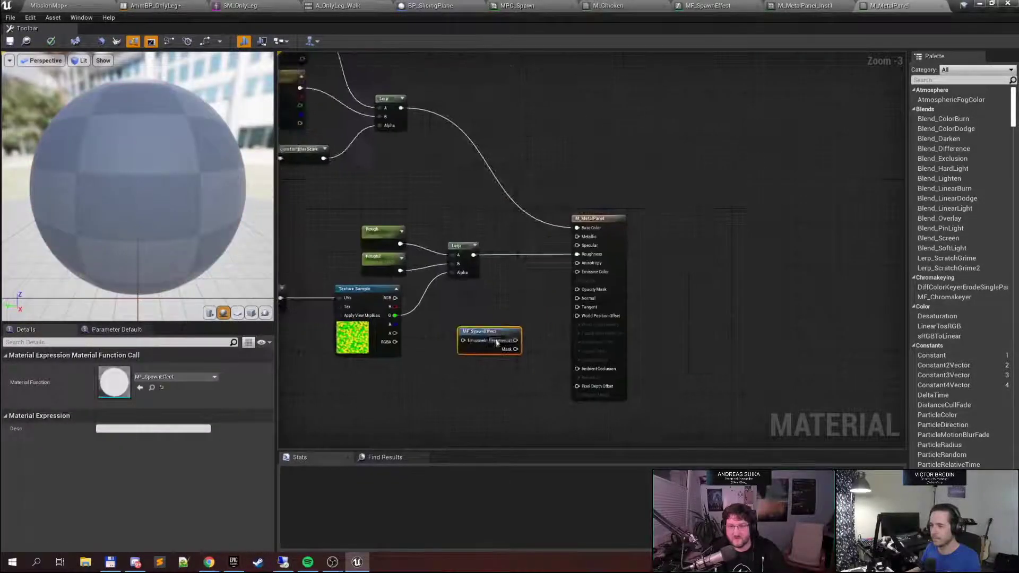
pyautogui.moveTo(499, 328); pyautogui.dragTo(612, 265)
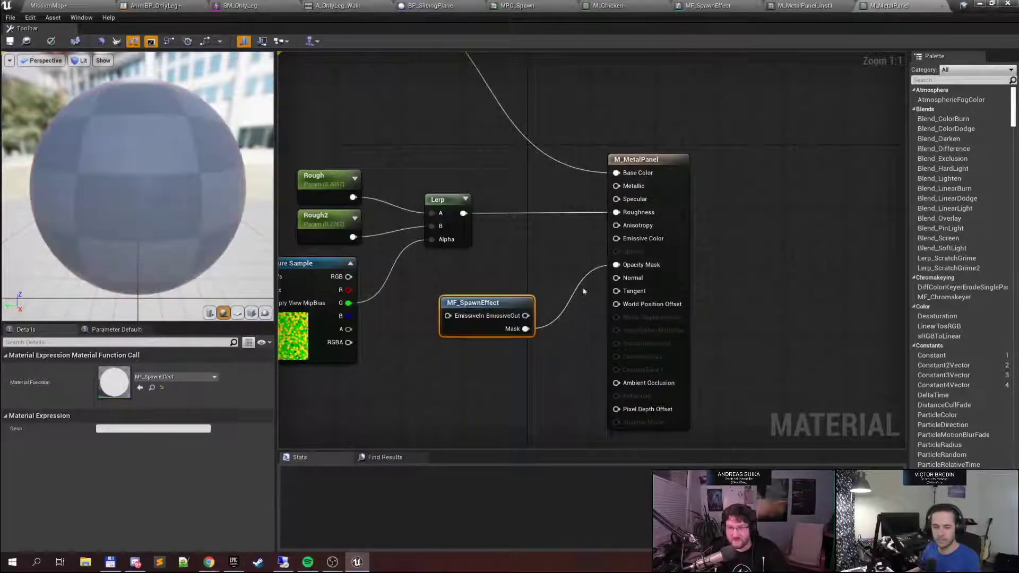
# Connect MF_SpawnEffect's EmissiveOut to Emissive Color, feed the base color Lerp into EmissiveIn, and save M_MetalPanel
pyautogui.moveTo(525, 315); pyautogui.dragTo(616, 239)
pyautogui.moveTo(479, 301); pyautogui.dragTo(422, 133)
pyautogui.moveTo(409, 112); pyautogui.dragTo(505, 207, button='right')
pyautogui.moveTo(503, 152); pyautogui.dragTo(539, 304)
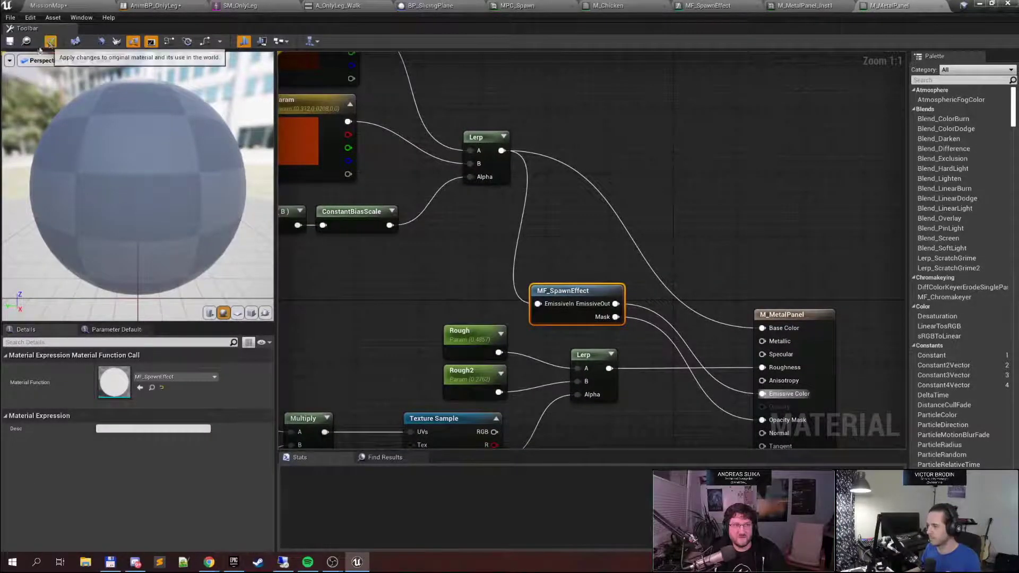
pyautogui.click(9, 44)
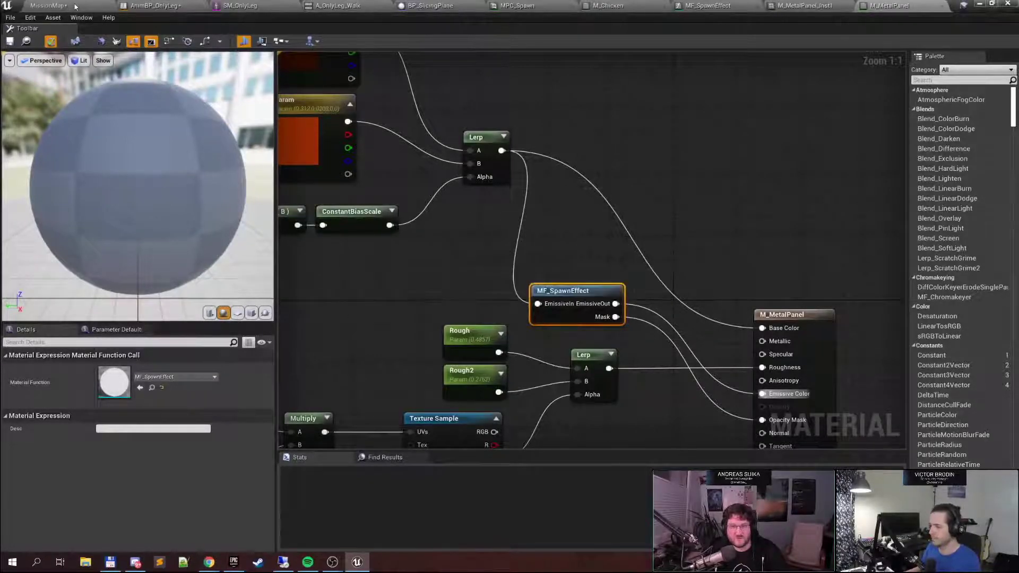
# In MissionMap, move BP_SlicingPlane away from the chicken and raise it high enough to cut the red pipes partway up
pyautogui.click(75, 5)
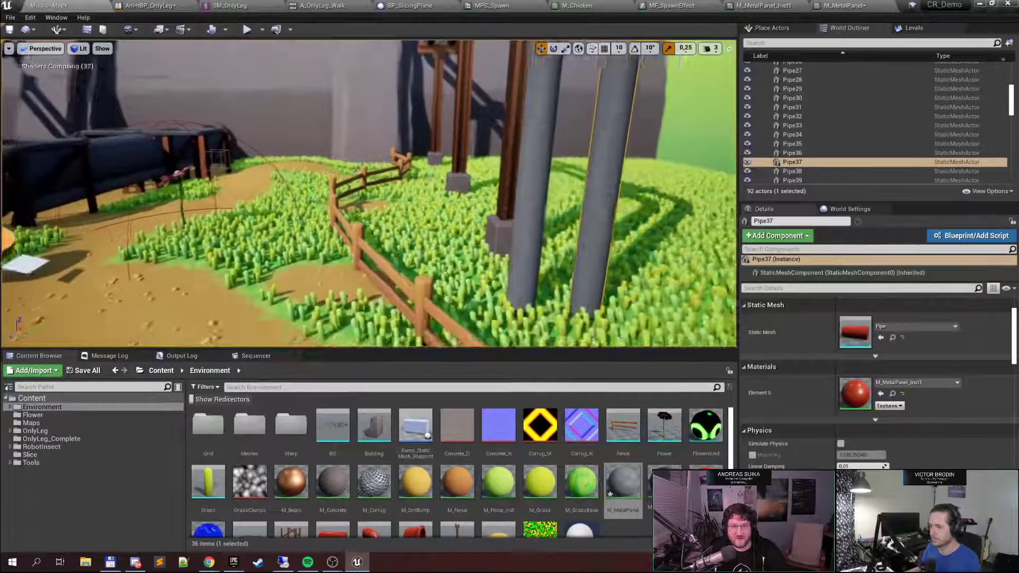
pyautogui.moveTo(346, 212); pyautogui.dragTo(287, 215, button='right')
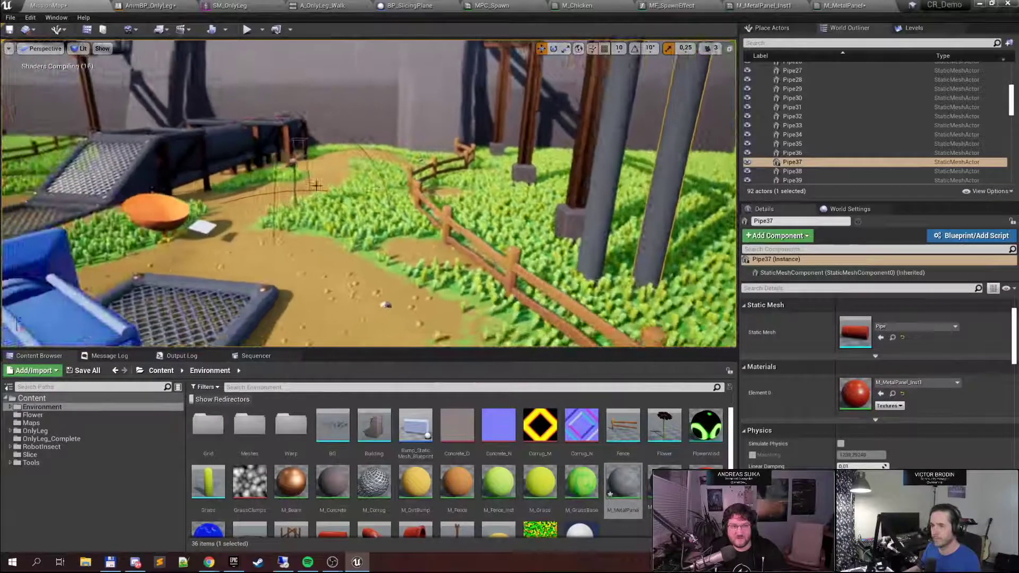
pyautogui.click(206, 226)
pyautogui.moveTo(225, 226); pyautogui.dragTo(412, 230)
pyautogui.moveTo(426, 104); pyautogui.dragTo(425, 81)
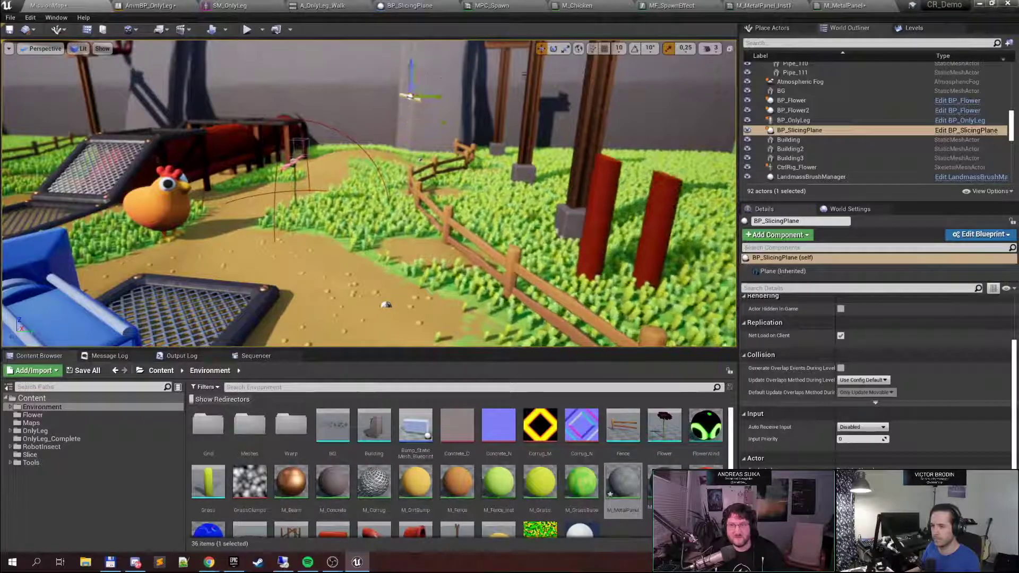
pyautogui.moveTo(423, 85); pyautogui.dragTo(458, 49, button='right')
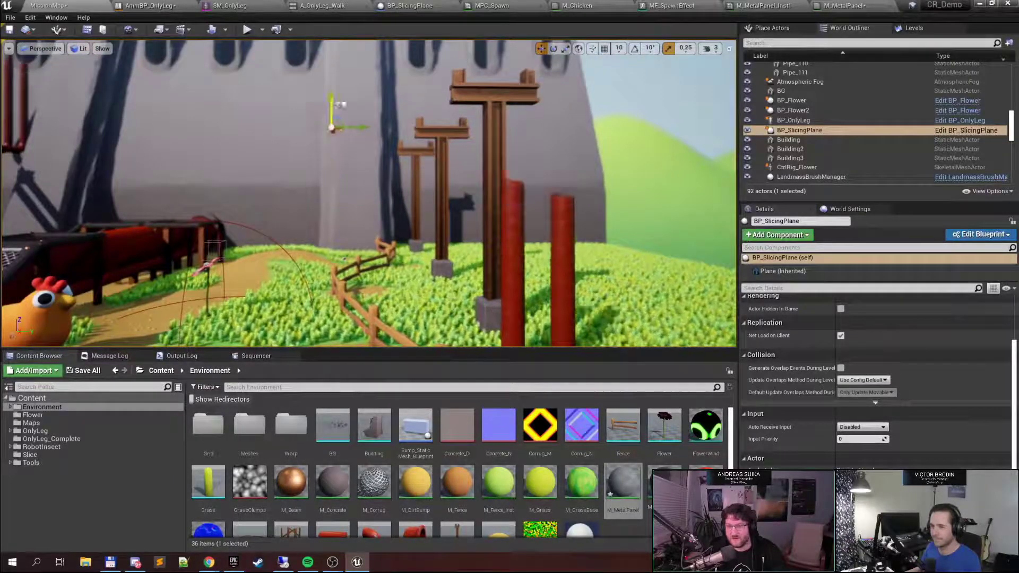
pyautogui.moveTo(340, 104); pyautogui.dragTo(453, 109)
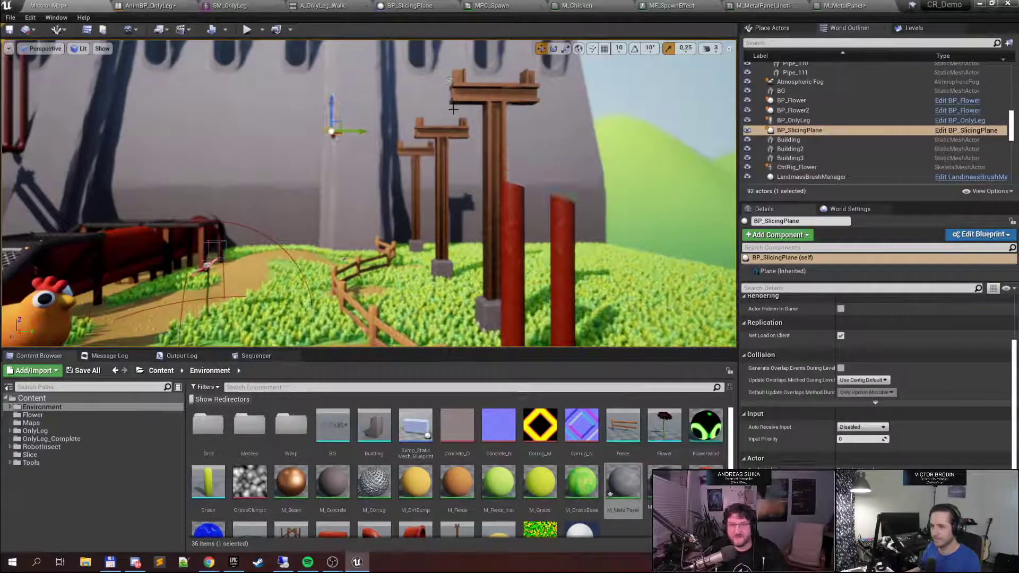
# Rotate BP_SlicingPlane so it slices the red pipes at a steep slant
pyautogui.press('e')
pyautogui.moveTo(452, 110); pyautogui.dragTo(516, 100, button='right')
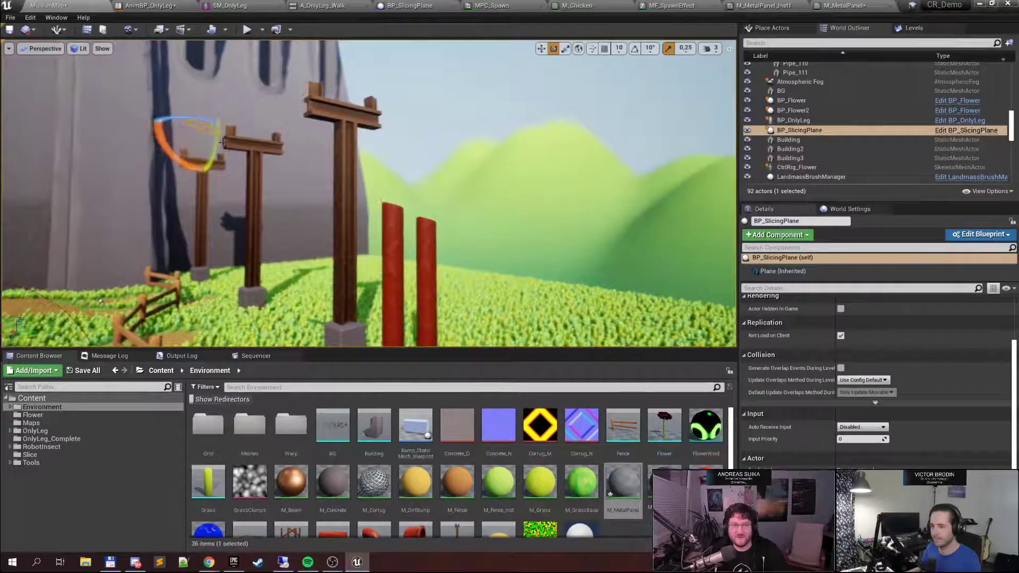
pyautogui.moveTo(222, 143); pyautogui.dragTo(215, 123)
pyautogui.moveTo(215, 127); pyautogui.dragTo(106, 140, button='right')
pyautogui.moveTo(380, 149)
pyautogui.mouseDown(button='right')
pyautogui.moveTo(345, 147)
pyautogui.moveTo(380, 157)
pyautogui.moveTo(388, 148)
pyautogui.moveTo(377, 141)
pyautogui.mouseUp(button='right')
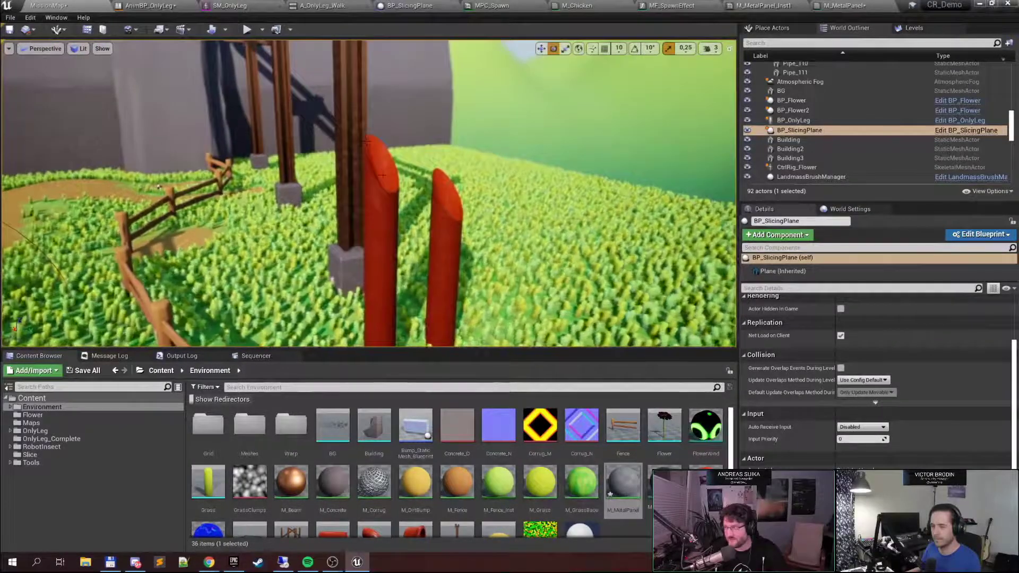
# Lower BP_SlicingPlane to cut the red pipes down to short slanted stumps near the grass
pyautogui.moveTo(382, 175); pyautogui.dragTo(354, 191, button='right')
pyautogui.press('w')
pyautogui.moveTo(234, 58); pyautogui.dragTo(240, 124)
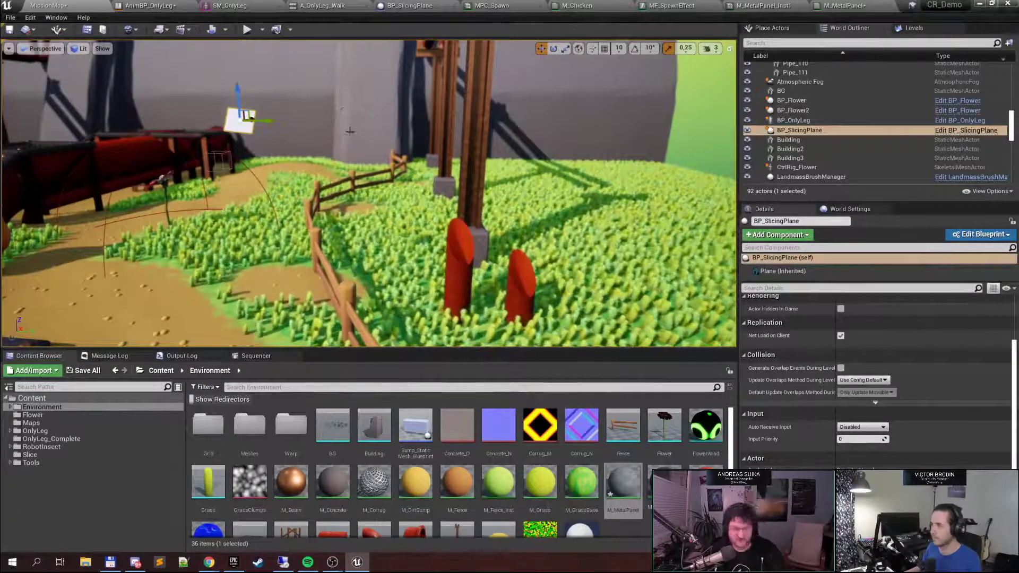
# Rotate BP_SlicingPlane toward level so it cuts the two red pipe stumps with only a slight tilt
pyautogui.press('e')
pyautogui.moveTo(220, 96); pyautogui.dragTo(218, 123)
pyautogui.press('w')
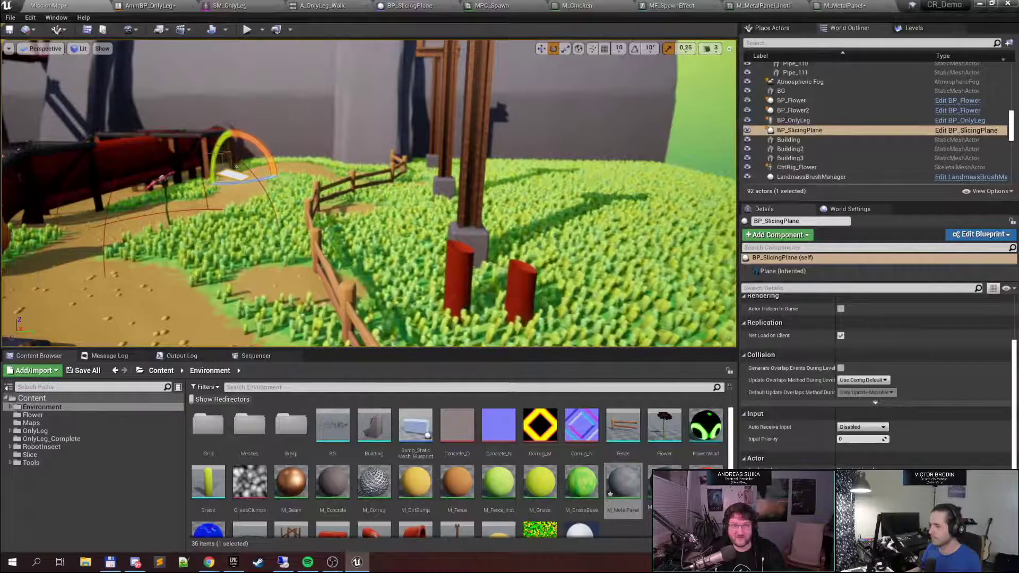
pyautogui.moveTo(253, 145); pyautogui.dragTo(230, 128)
pyautogui.moveTo(230, 128); pyautogui.dragTo(175, 126, button='right')
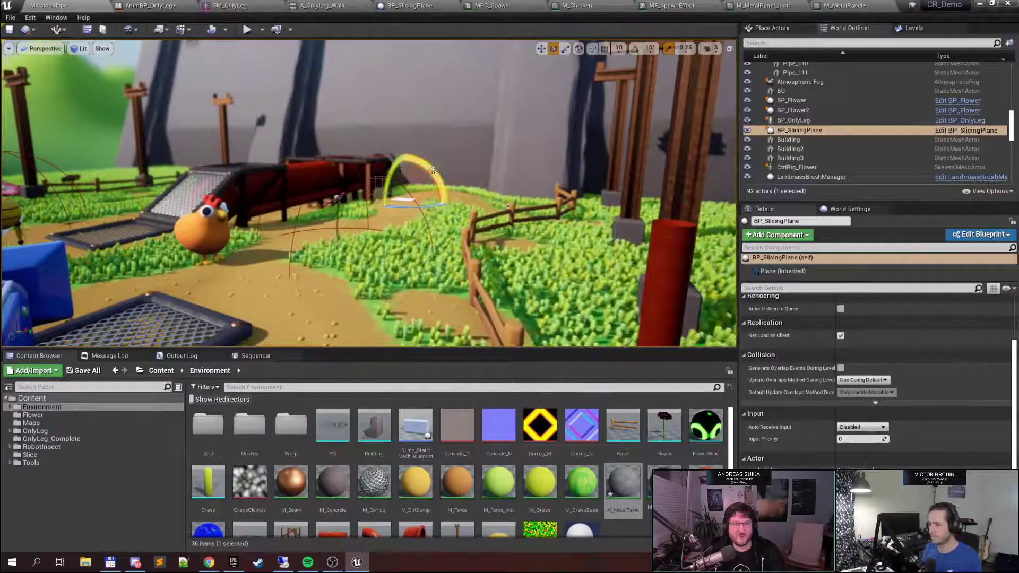
# Swing BP_SlicingPlane's rotation back and forth through the metal panels and chicken, leaving it nearly level
pyautogui.moveTo(399, 158); pyautogui.dragTo(396, 158)
pyautogui.moveTo(412, 204); pyautogui.dragTo(374, 242, button='right')
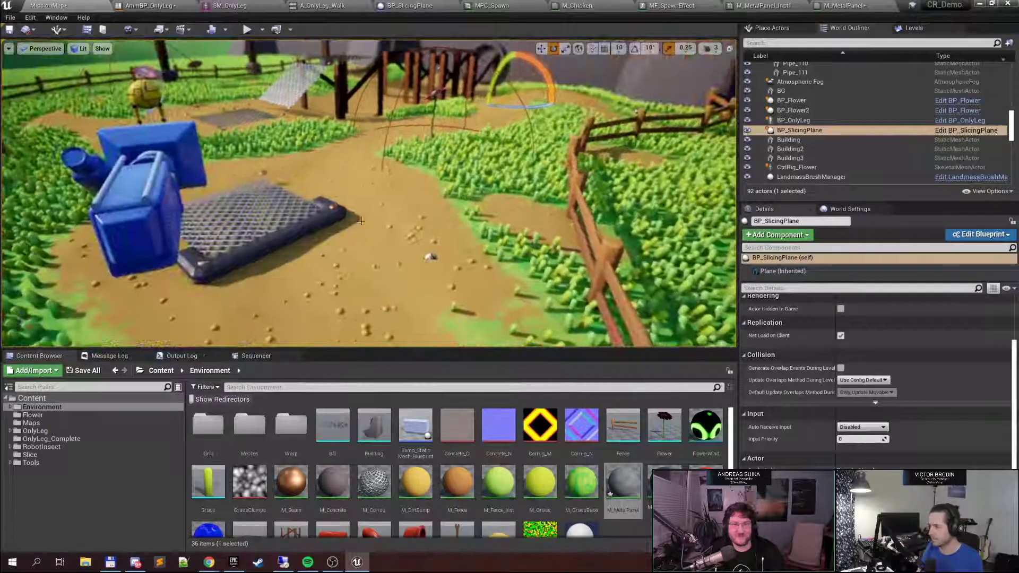
pyautogui.moveTo(545, 81); pyautogui.dragTo(547, 101)
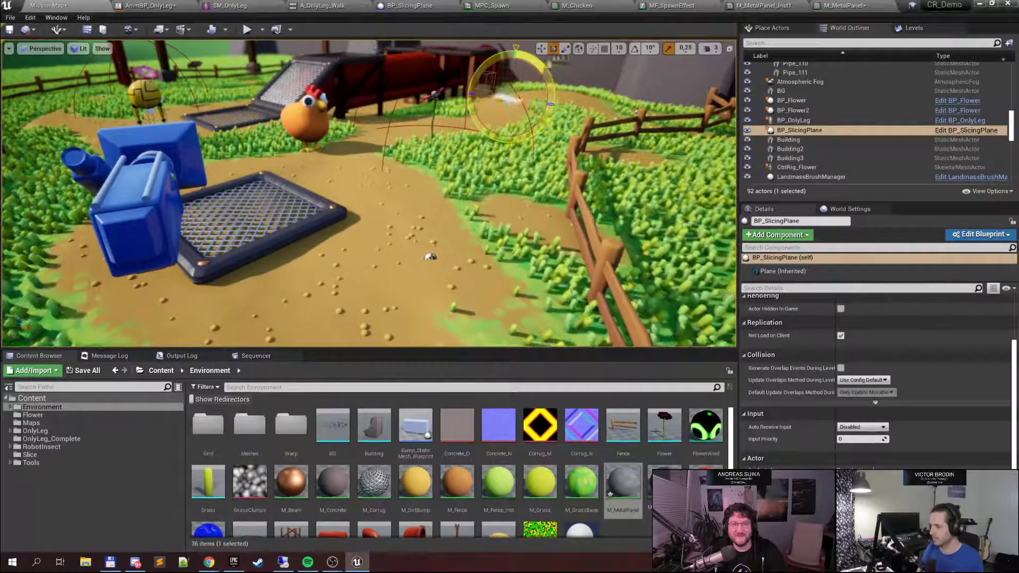
pyautogui.moveTo(546, 84); pyautogui.dragTo(550, 88)
pyautogui.moveTo(550, 89); pyautogui.dragTo(598, 69, button='right')
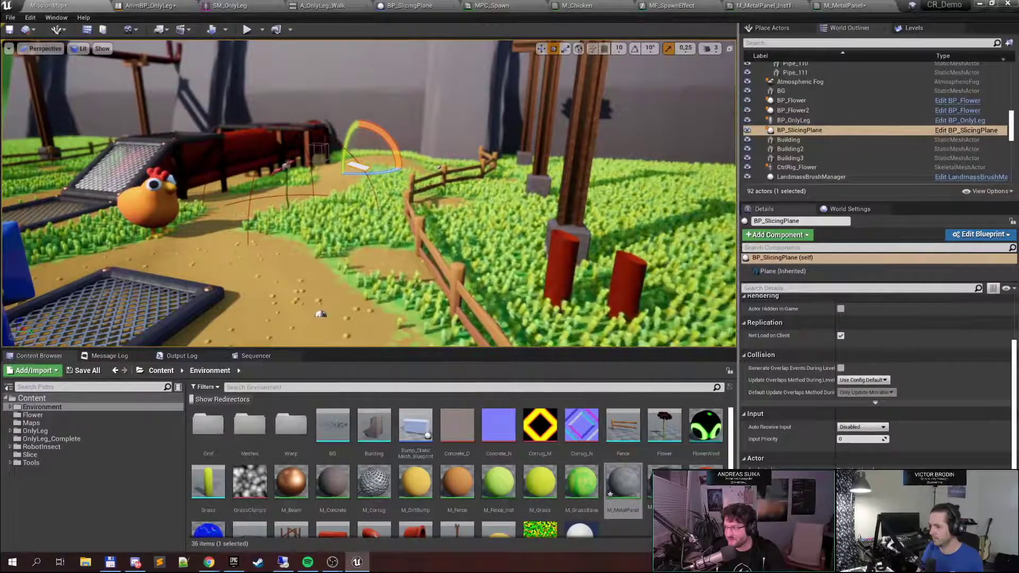
# Move BP_SlicingPlane onto the dirt path beside the chicken, low enough to slice off the top of its body
pyautogui.moveTo(366, 282); pyautogui.dragTo(329, 281, button='right')
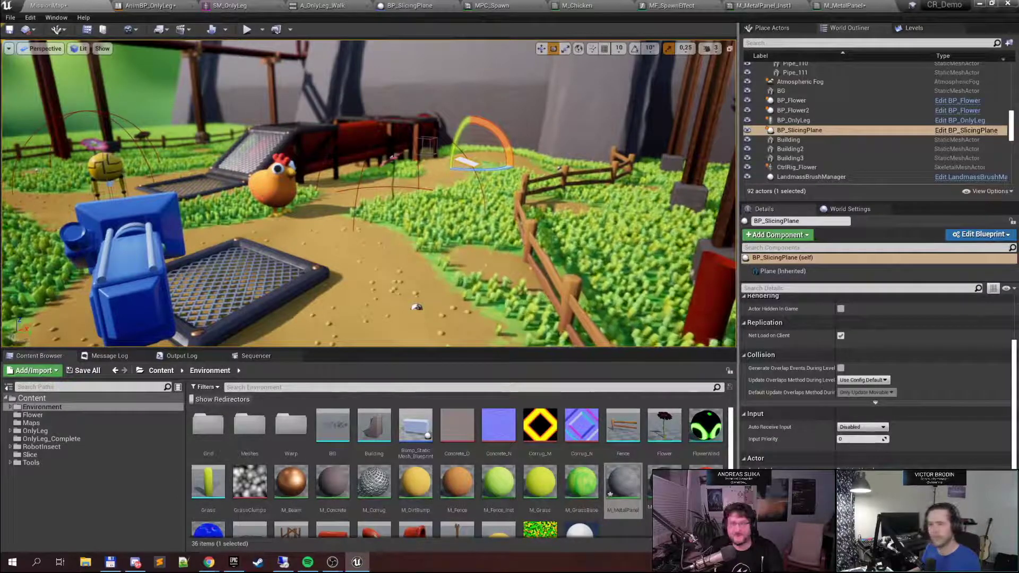
pyautogui.moveTo(369, 194); pyautogui.dragTo(374, 155, button='right')
pyautogui.press('w')
pyautogui.moveTo(313, 213); pyautogui.dragTo(308, 213, button='right')
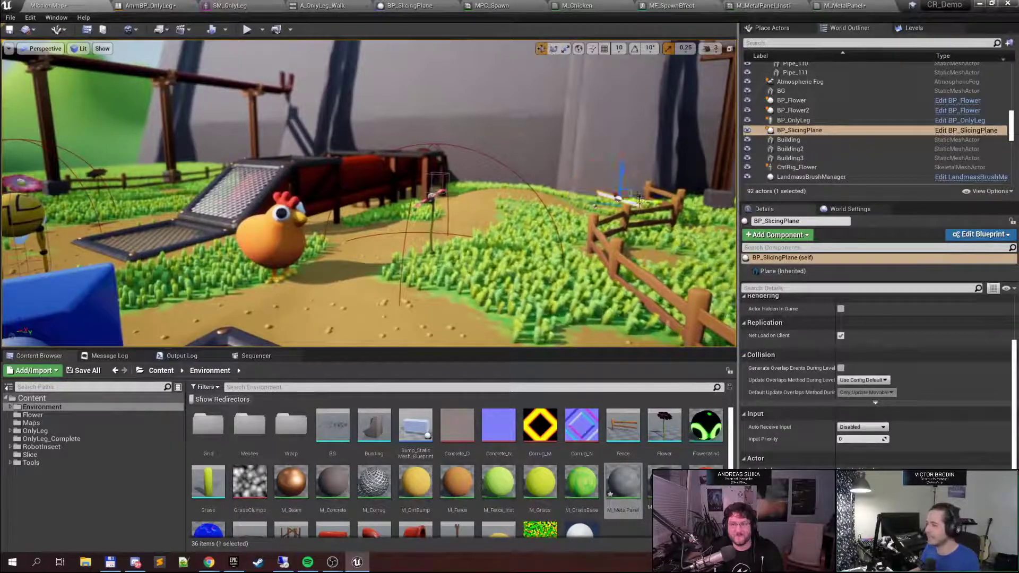
pyautogui.moveTo(626, 195); pyautogui.dragTo(343, 241)
pyautogui.moveTo(344, 240)
pyautogui.mouseDown(button='right')
pyautogui.moveTo(335, 234)
pyautogui.moveTo(330, 246)
pyautogui.mouseUp(button='right')
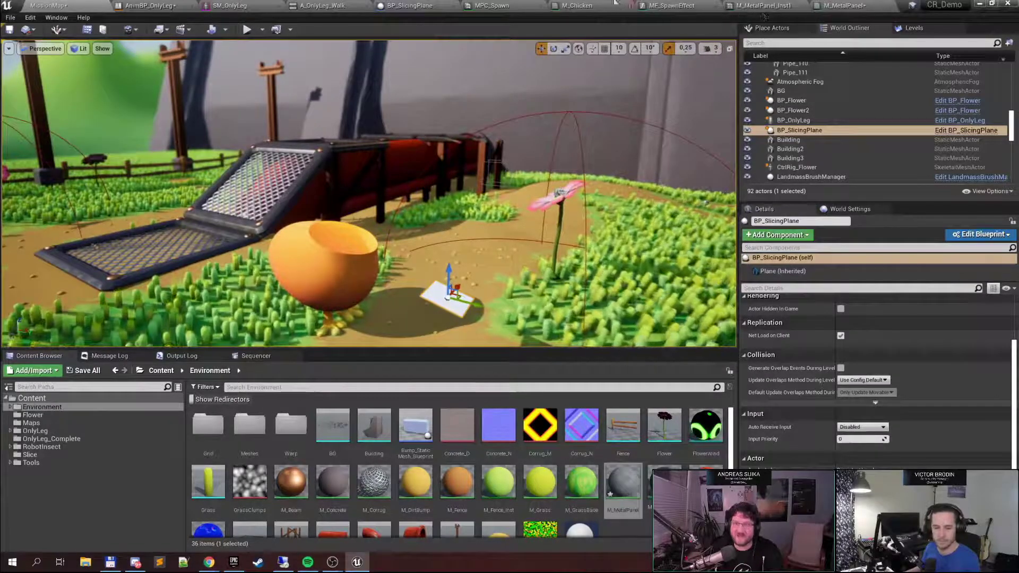
# Open MF_SpawnEffect from M_Chicken and examine the Location, Absolute World Position and Normal nodes feeding Subtract and Dot
pyautogui.click(577, 6)
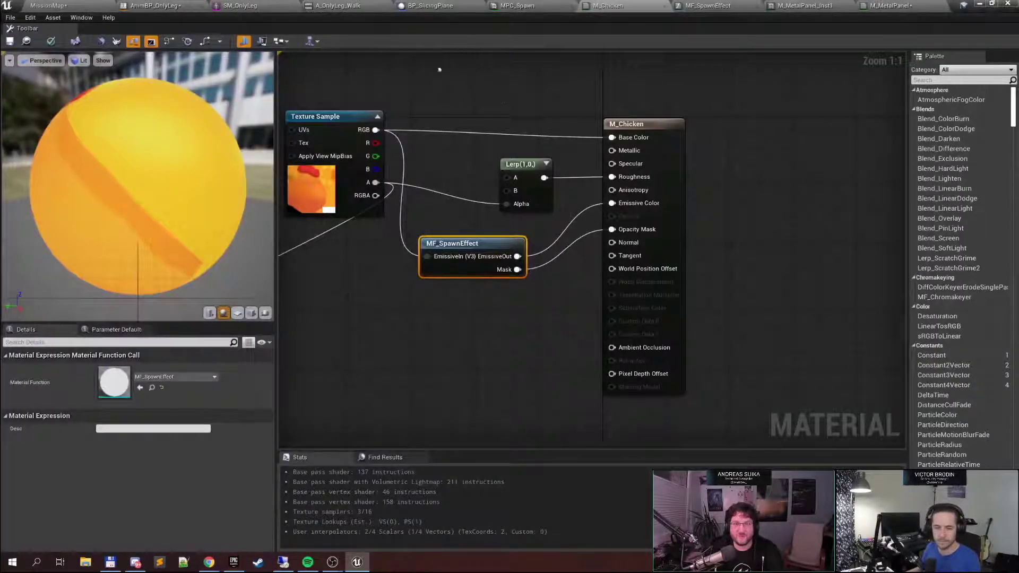
pyautogui.doubleClick(466, 260)
pyautogui.scroll(-5, 555, 207)
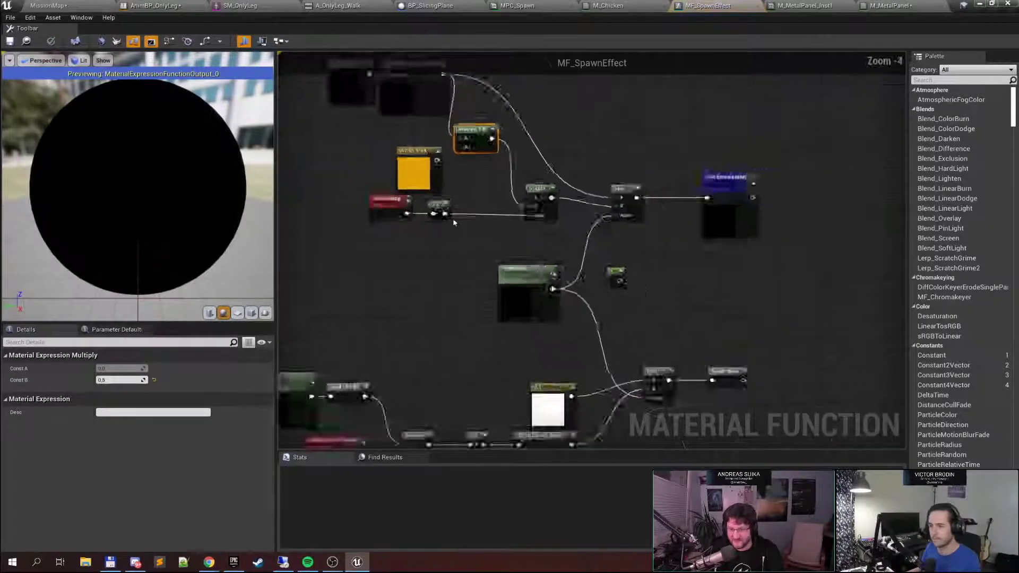
pyautogui.scroll(3, 554, 208)
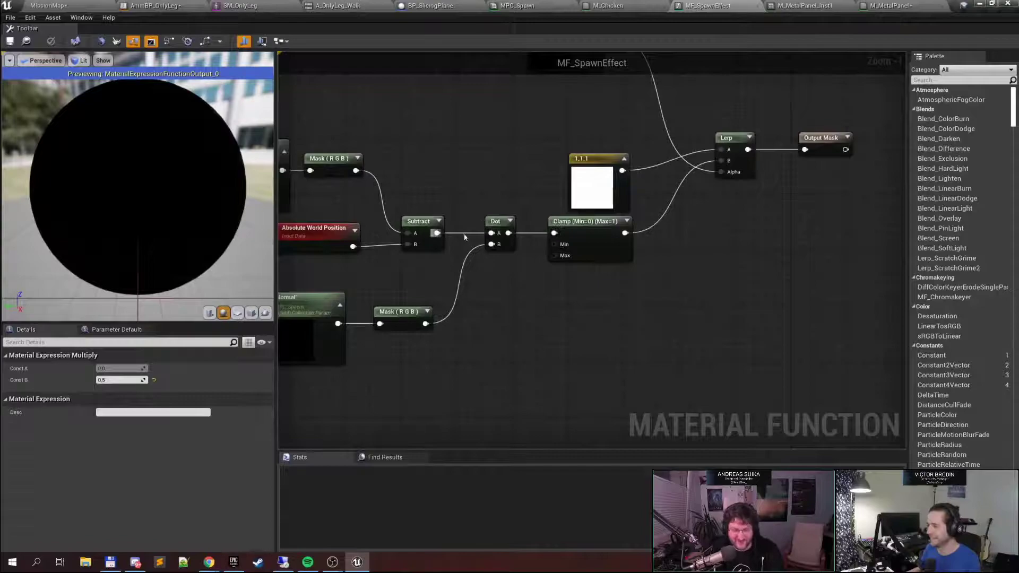
pyautogui.moveTo(465, 189); pyautogui.dragTo(557, 208, button='right')
pyautogui.moveTo(392, 280); pyautogui.dragTo(582, 368)
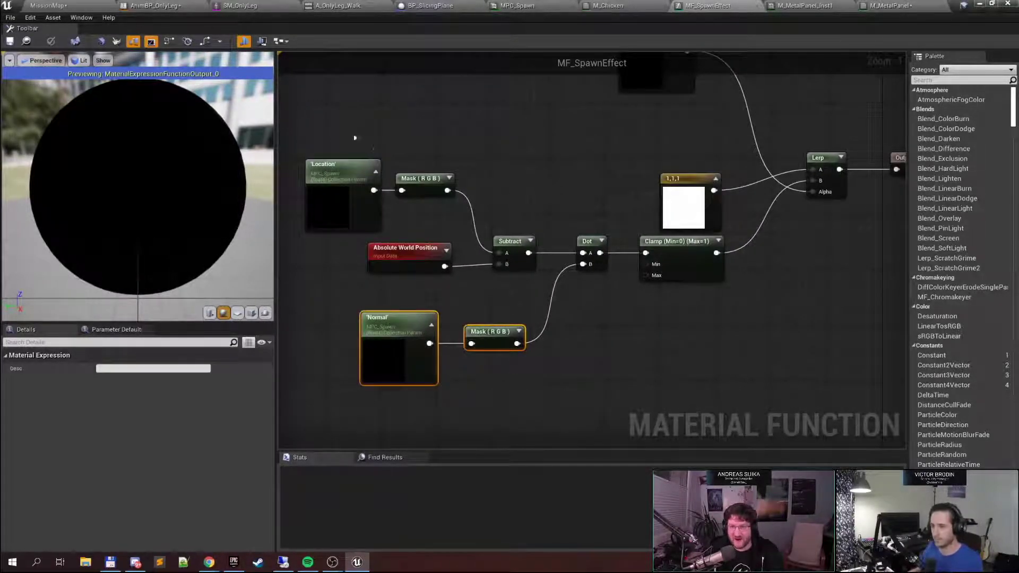
pyautogui.moveTo(355, 138); pyautogui.dragTo(592, 372)
pyautogui.moveTo(642, 362); pyautogui.dragTo(584, 369, button='right')
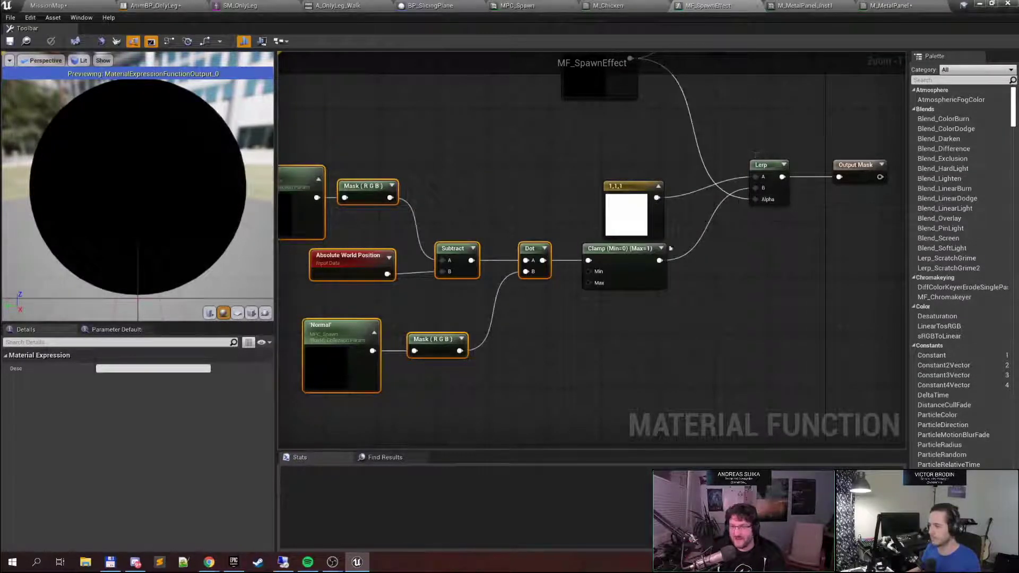
# Examine how MF_SpawnEffect's Clamp, white constant and slice-enabling parameter feed the Lerp into Output Mask
pyautogui.moveTo(772, 200); pyautogui.dragTo(661, 242, button='right')
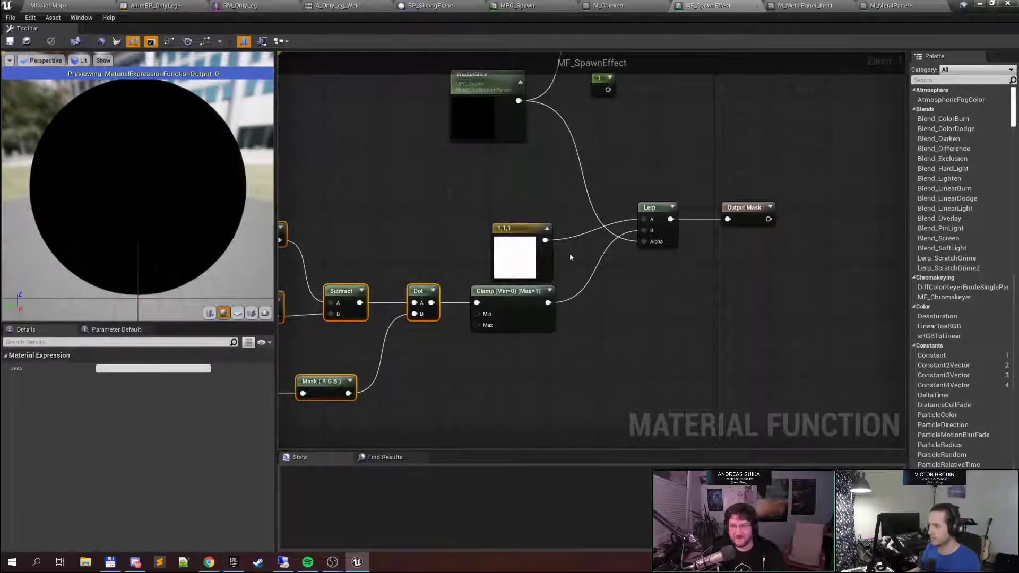
pyautogui.moveTo(570, 257); pyautogui.dragTo(651, 311, button='right')
pyautogui.scroll(-3, 463, 285)
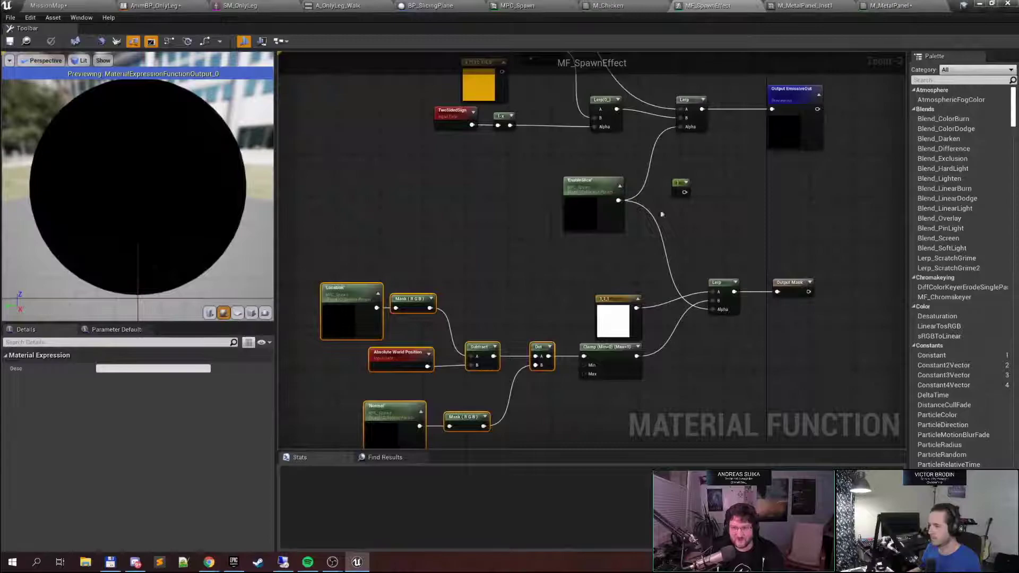
pyautogui.moveTo(662, 214); pyautogui.dragTo(554, 181, button='right')
pyautogui.scroll(3, 522, 286)
pyautogui.moveTo(499, 331); pyautogui.dragTo(505, 310, button='right')
pyautogui.click(554, 309)
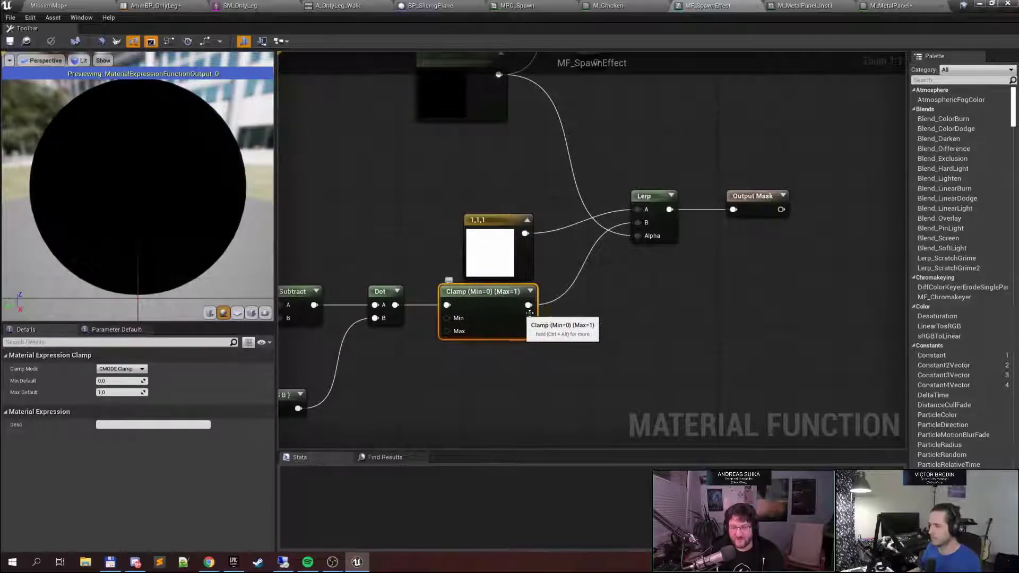
pyautogui.moveTo(529, 311); pyautogui.dragTo(530, 266, button='right')
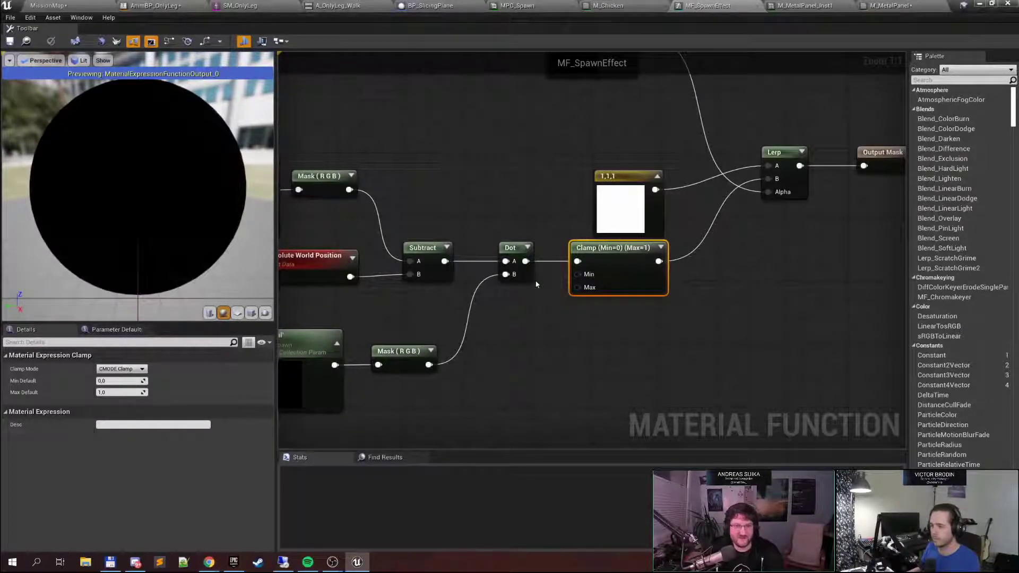
pyautogui.moveTo(387, 229); pyautogui.dragTo(495, 179, button='right')
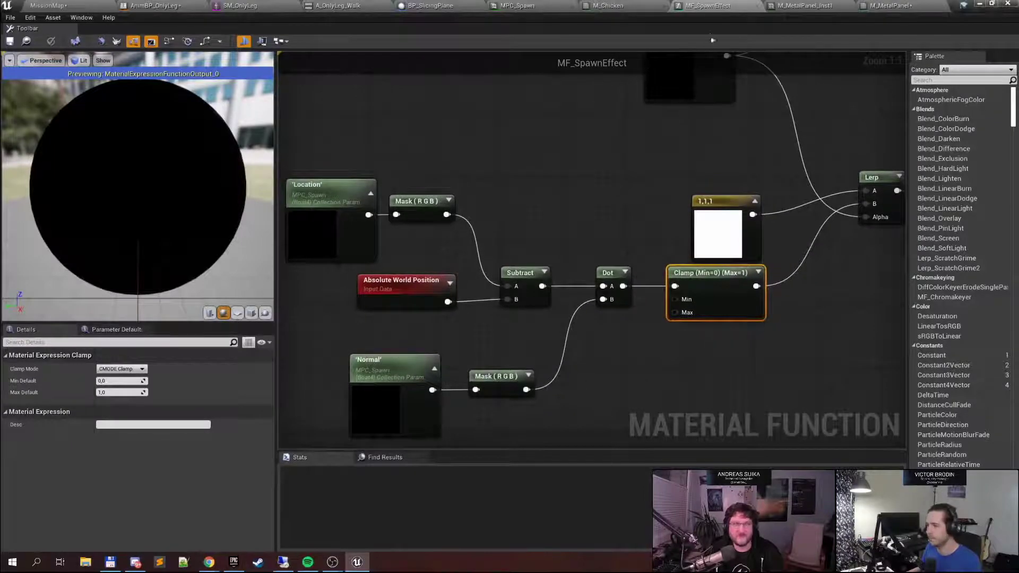
# Back in MissionMap, shift BP_SlicingPlane vertically beside the chicken and rotate it flatter to cut the body nearly level
pyautogui.click(51, 6)
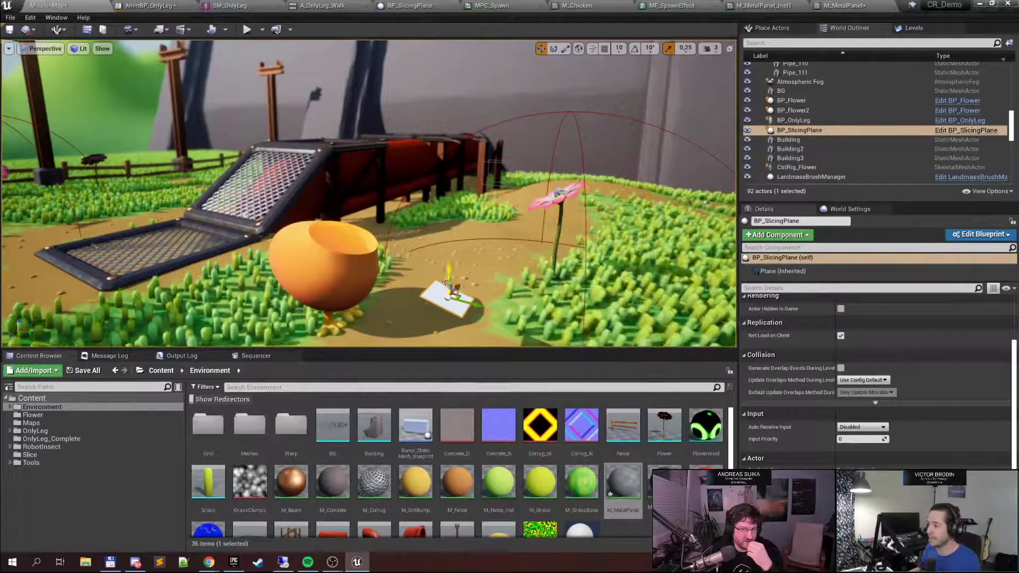
pyautogui.moveTo(449, 282); pyautogui.dragTo(450, 314)
pyautogui.press('e')
pyautogui.press('w')
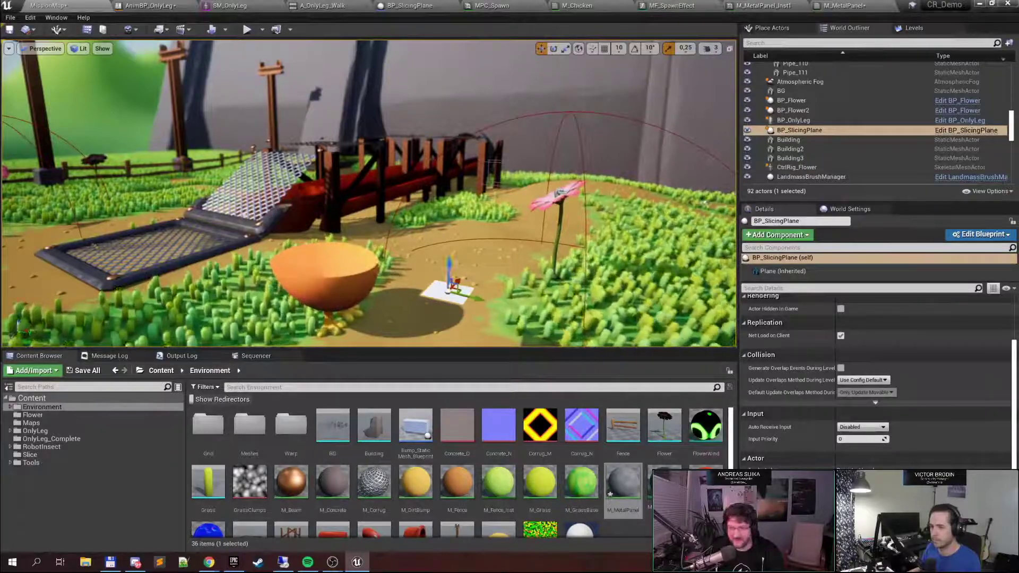
# Vary BP_SlicingPlane's tilt and height beside the chicken, lowering it until only the feet remain
pyautogui.moveTo(475, 240); pyautogui.dragTo(481, 260, button='right')
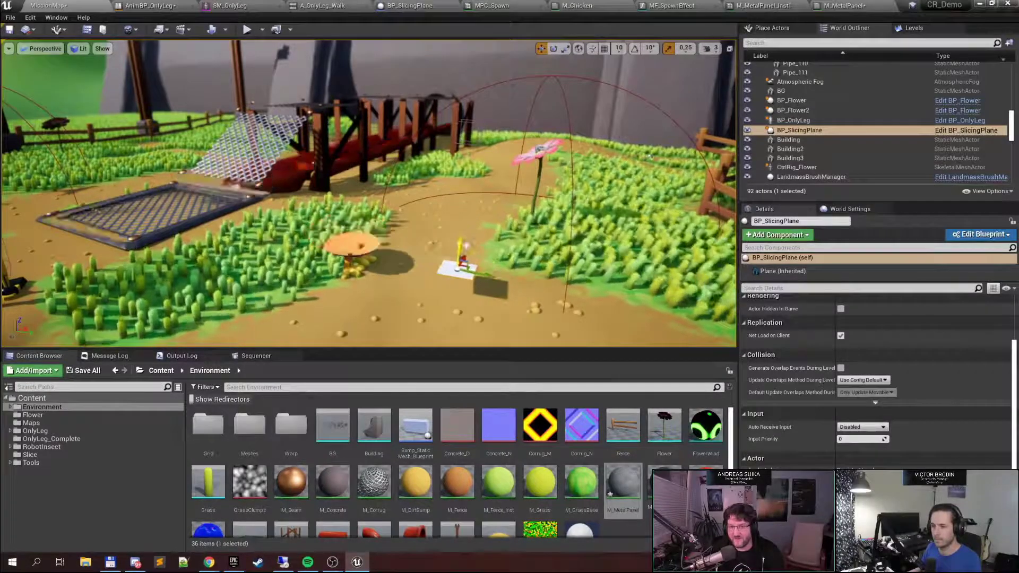
pyautogui.press('e')
pyautogui.moveTo(461, 203); pyautogui.dragTo(504, 204, button='right')
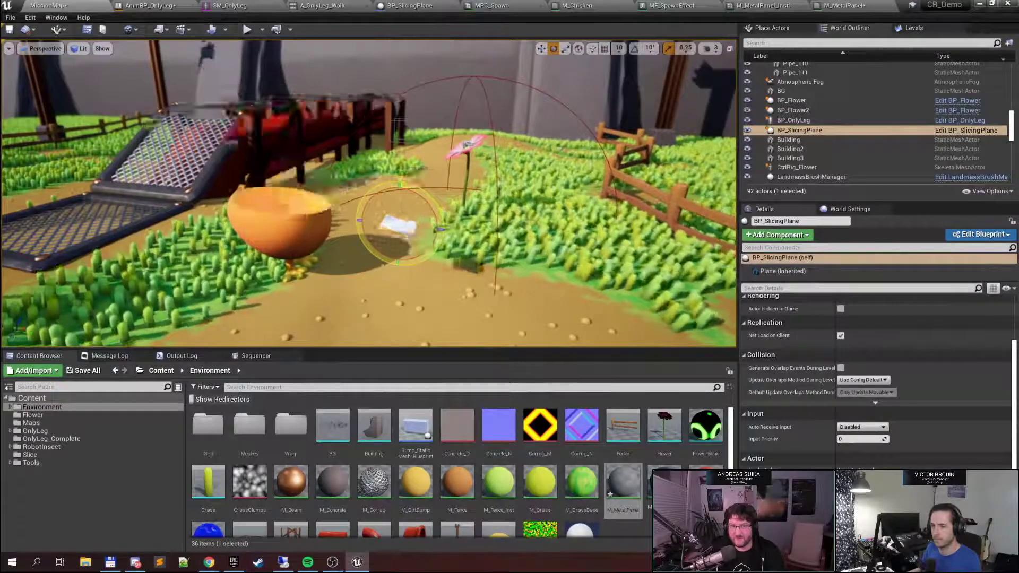
pyautogui.press('w')
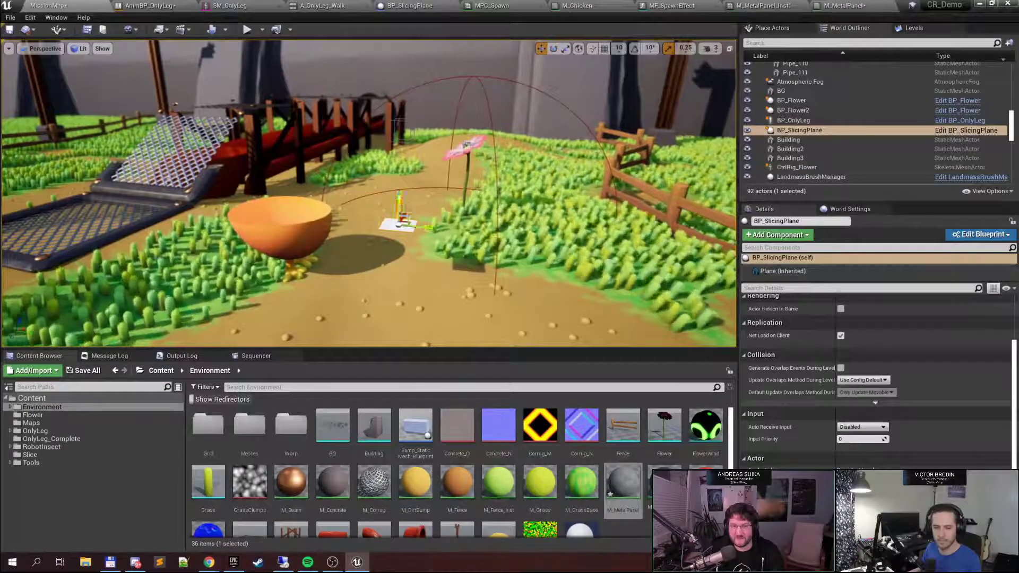
pyautogui.moveTo(399, 217); pyautogui.dragTo(379, 229, button='right')
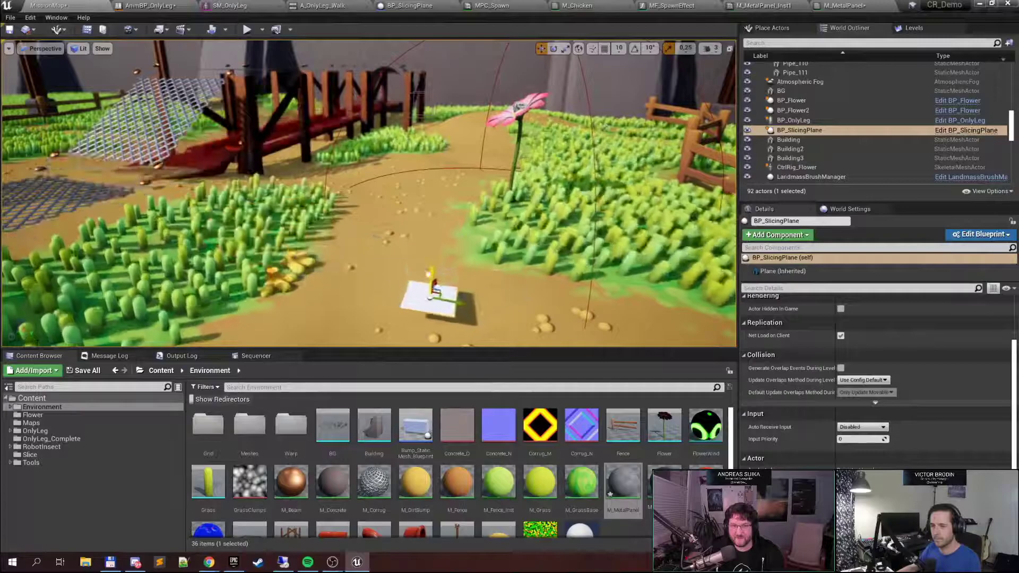
# Raise BP_SlicingPlane above the chicken, and lower it just enough to slice off the comb
pyautogui.moveTo(429, 274); pyautogui.dragTo(402, 63)
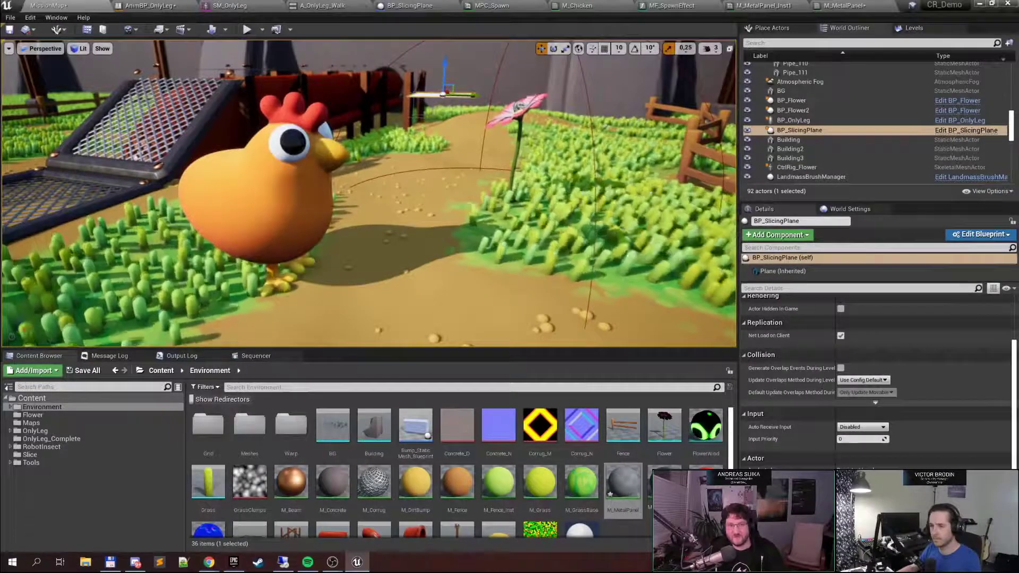
pyautogui.moveTo(402, 212); pyautogui.dragTo(374, 137, button='right')
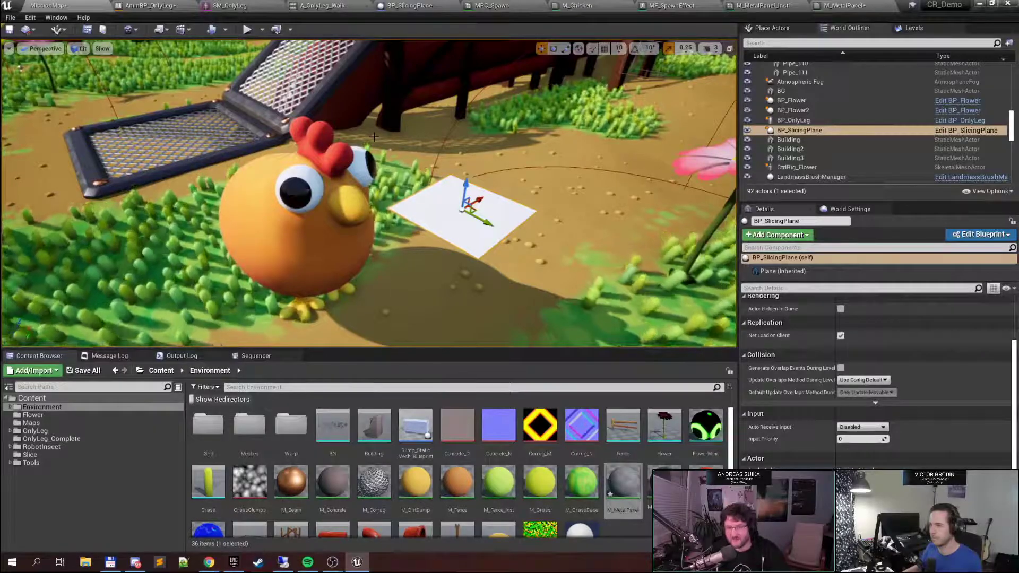
pyautogui.moveTo(469, 175); pyautogui.dragTo(496, 213)
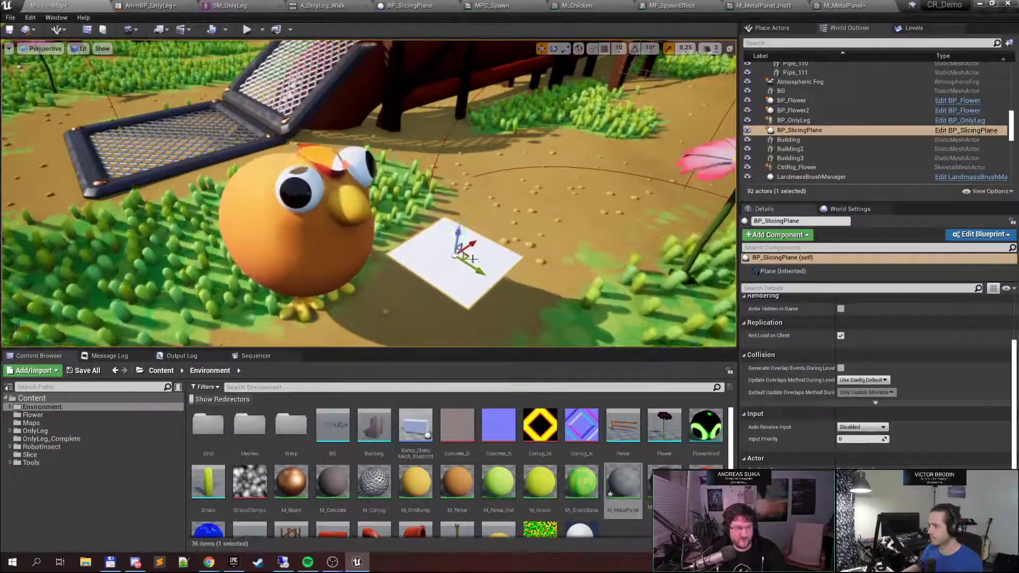
pyautogui.moveTo(448, 239); pyautogui.dragTo(417, 271)
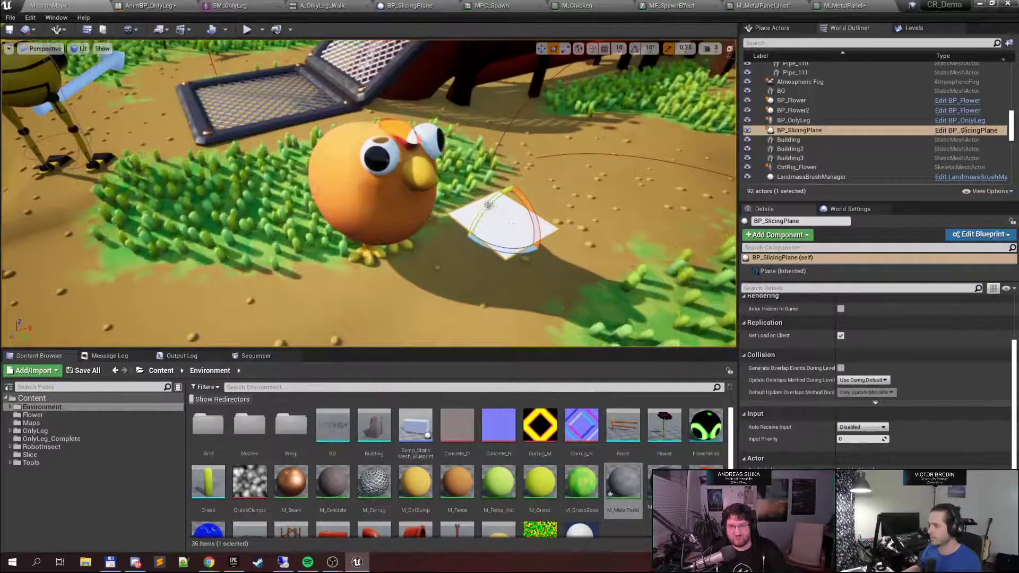
# Rotate BP_SlicingPlane over to invert which side of the chicken is cut away, and rotate it back to nearly level
pyautogui.moveTo(505, 221); pyautogui.dragTo(479, 268)
pyautogui.moveTo(465, 223)
pyautogui.mouseDown()
pyautogui.moveTo(513, 242)
pyautogui.moveTo(497, 180)
pyautogui.moveTo(470, 203)
pyautogui.mouseUp()
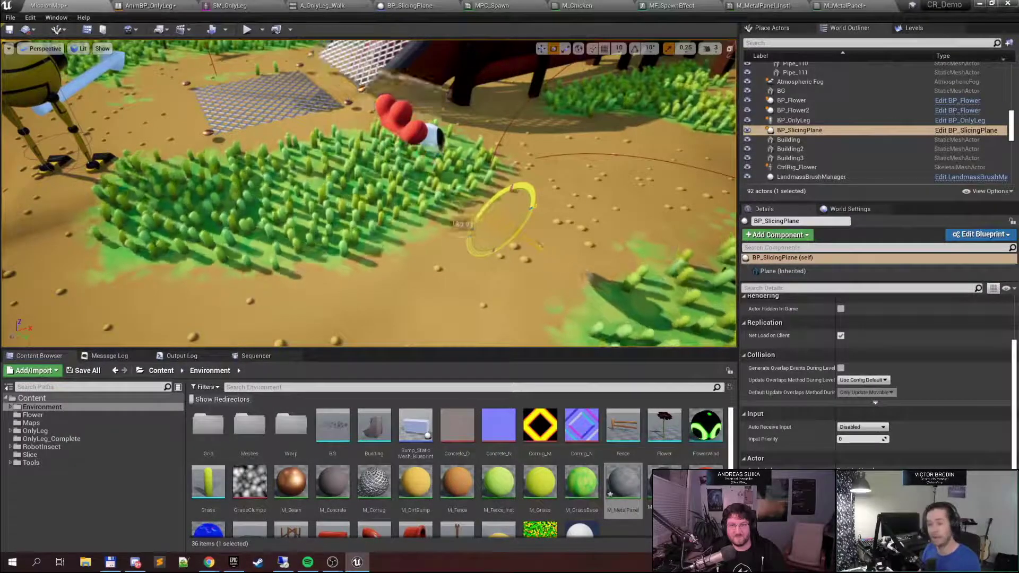
pyautogui.moveTo(467, 225); pyautogui.dragTo(526, 224)
pyautogui.moveTo(467, 261); pyautogui.dragTo(533, 183)
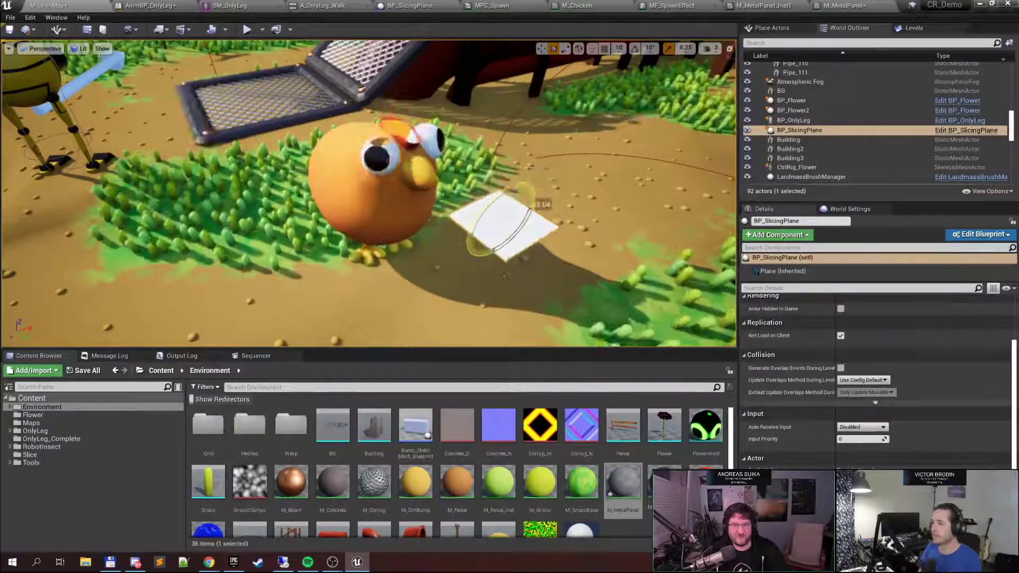
pyautogui.moveTo(510, 169); pyautogui.dragTo(594, 173, button='right')
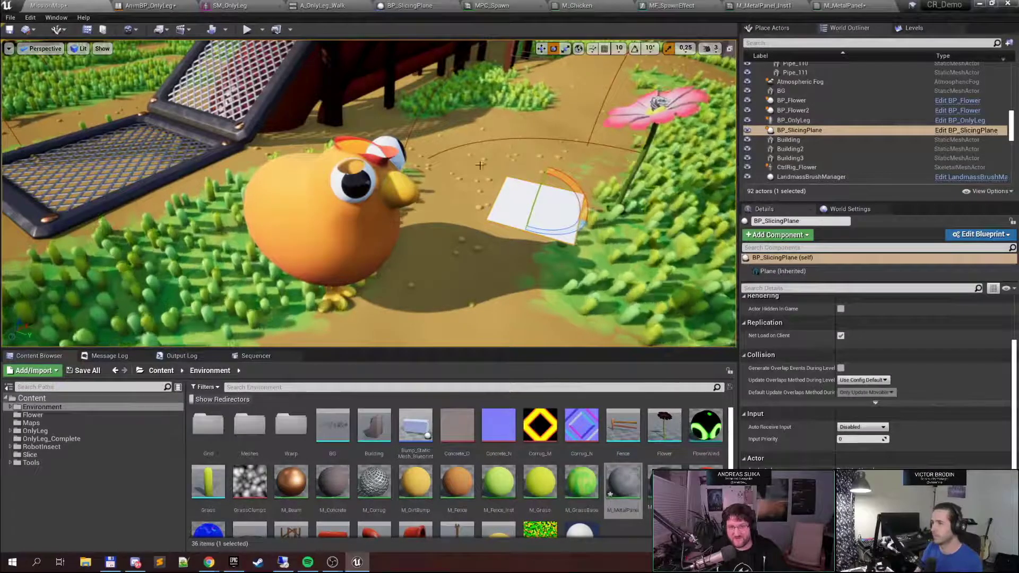
# Raise BP_SlicingPlane until the whole chicken is uncut, and delete the plane from the level
pyautogui.press('w')
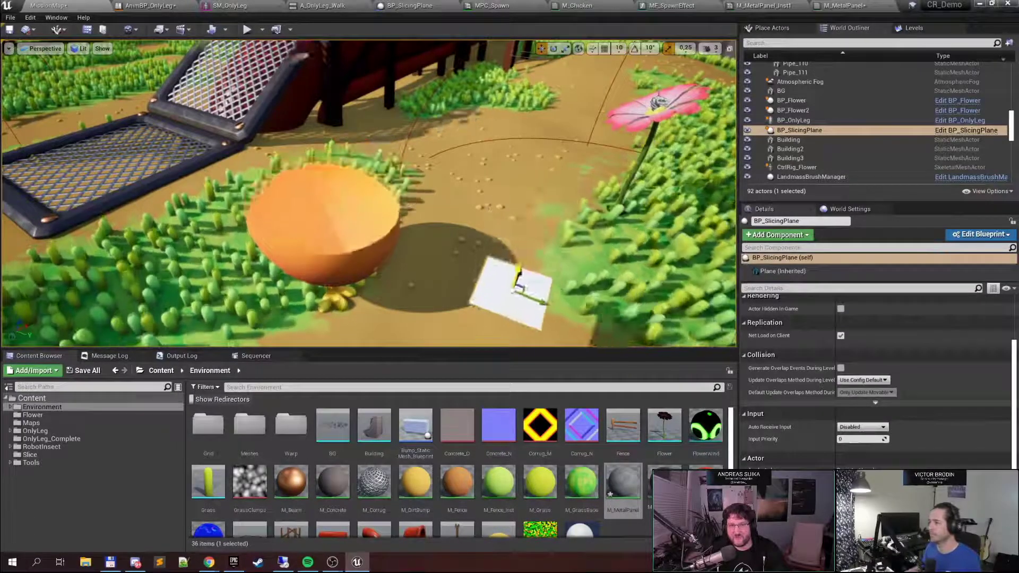
pyautogui.moveTo(547, 191); pyautogui.dragTo(572, 130)
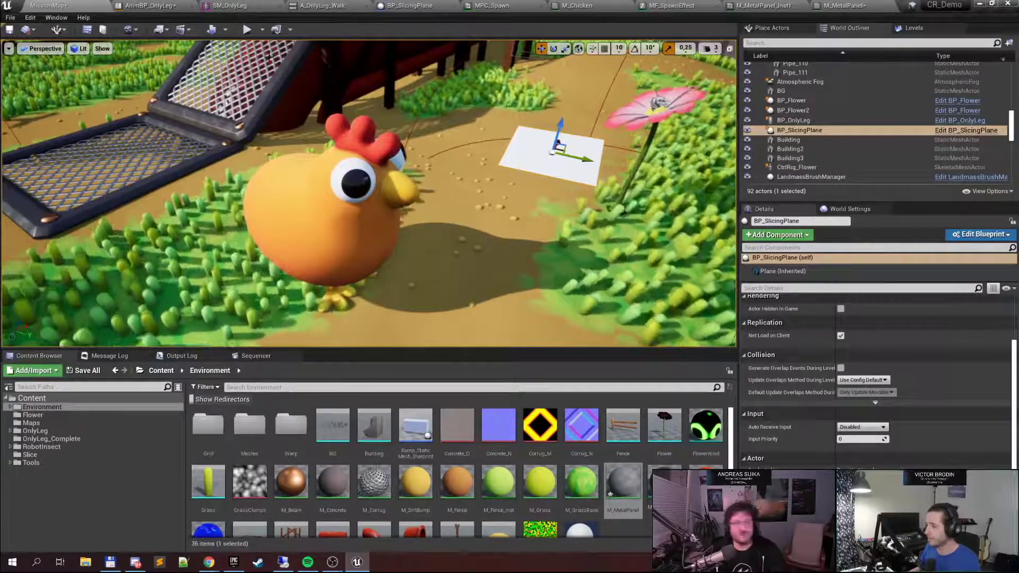
pyautogui.moveTo(570, 151); pyautogui.dragTo(603, 142, button='right')
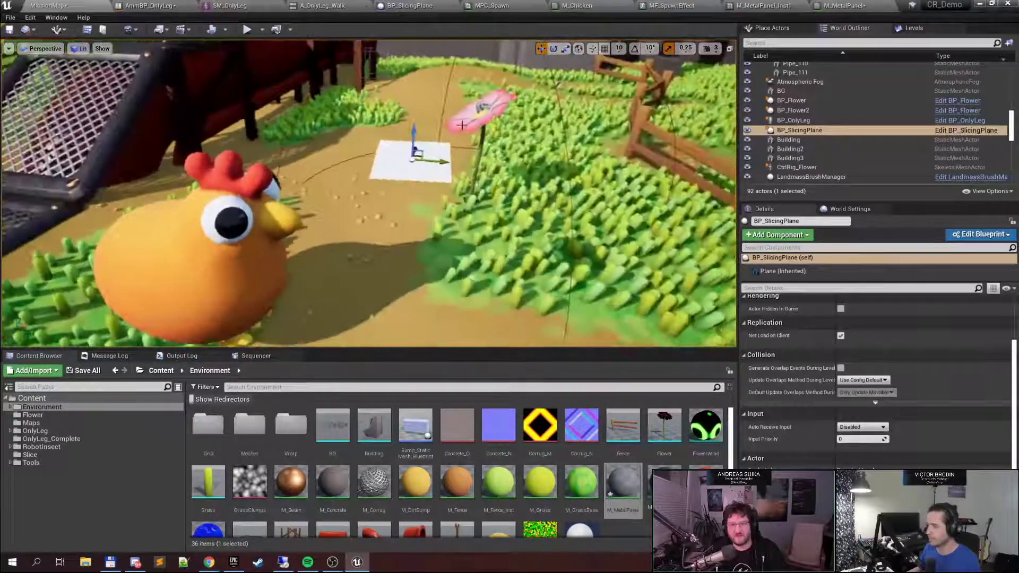
pyautogui.press('Delete')
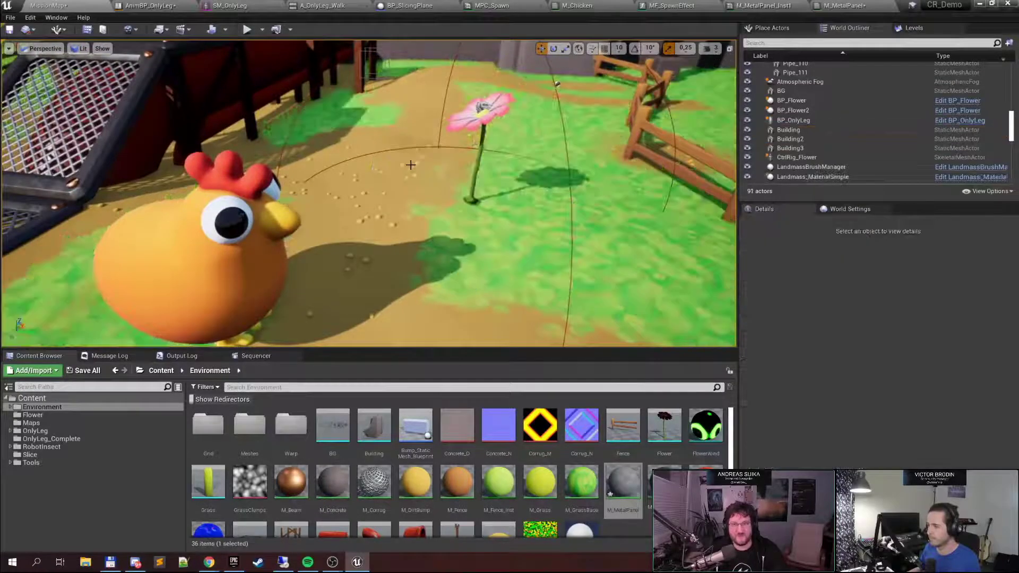
# Undo the deletion of BP_SlicingPlane to restore it beside the chicken
pyautogui.moveTo(412, 164); pyautogui.dragTo(298, 190, button='right')
pyautogui.hotkey('ctrl', 'z')
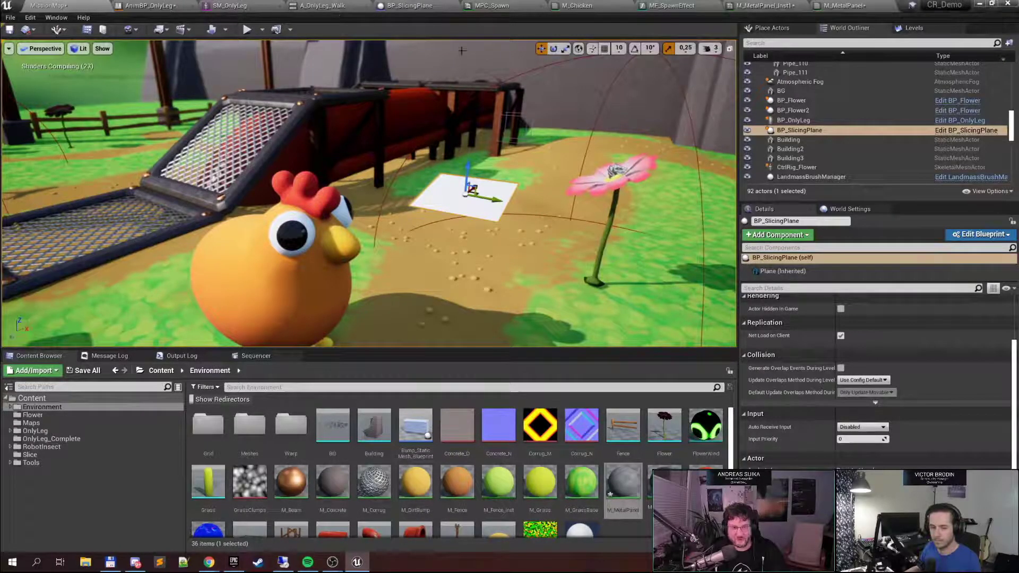
# Select the BP_OnlyLeg robot in the level, open its SM_OnlyLeg skeletal mesh, and frame the robot's eyes
pyautogui.moveTo(393, 143); pyautogui.dragTo(289, 144, button='right')
pyautogui.click(383, 145)
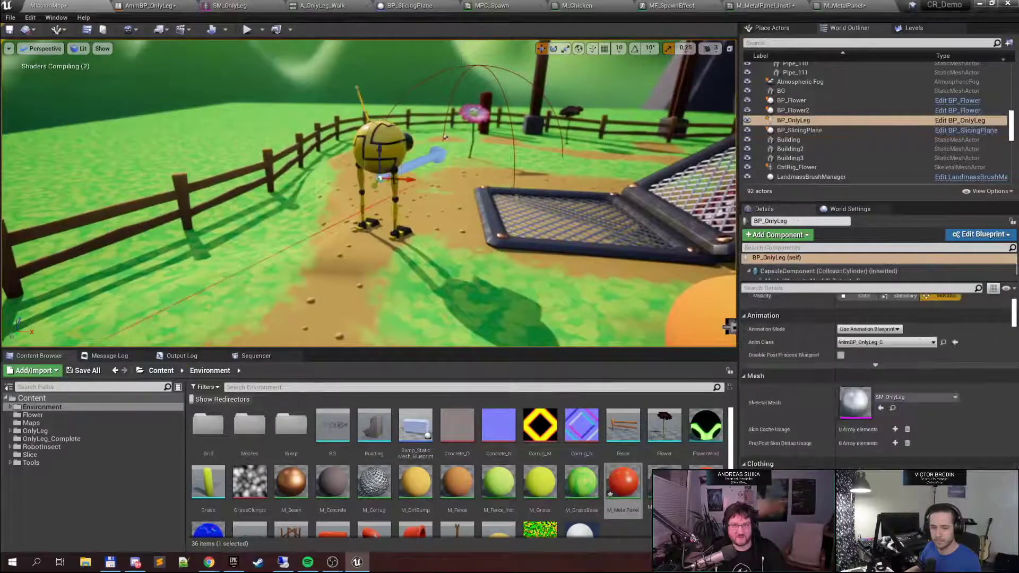
pyautogui.press('w')
pyautogui.moveTo(383, 145); pyautogui.dragTo(371, 135, button='right')
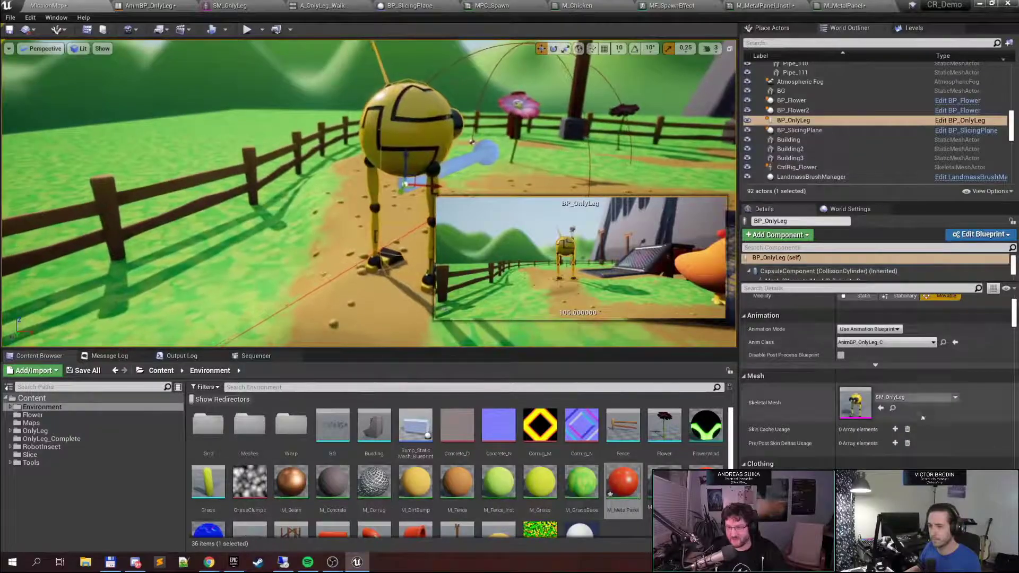
pyautogui.click(893, 408)
pyautogui.doubleClick(292, 451)
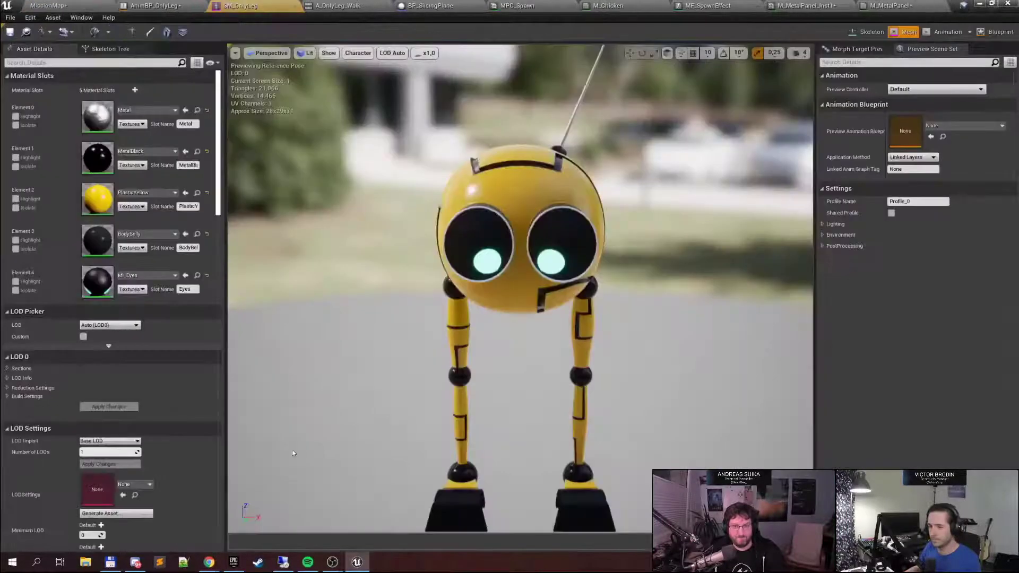
pyautogui.moveTo(523, 220); pyautogui.dragTo(234, 196, button='right')
pyautogui.press('w')
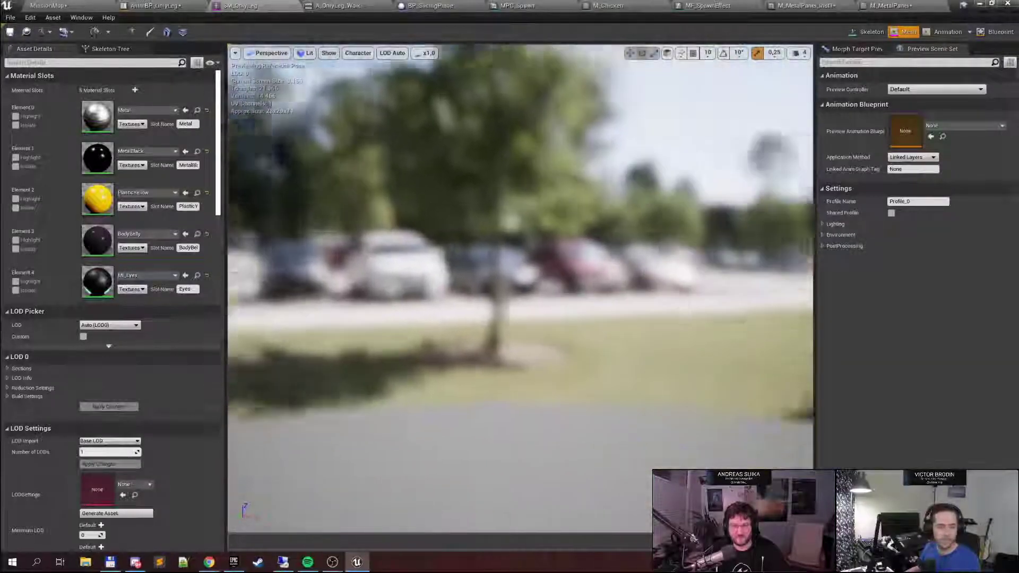
pyautogui.moveTo(297, 428); pyautogui.dragTo(533, 209, button='right')
pyautogui.press('f')
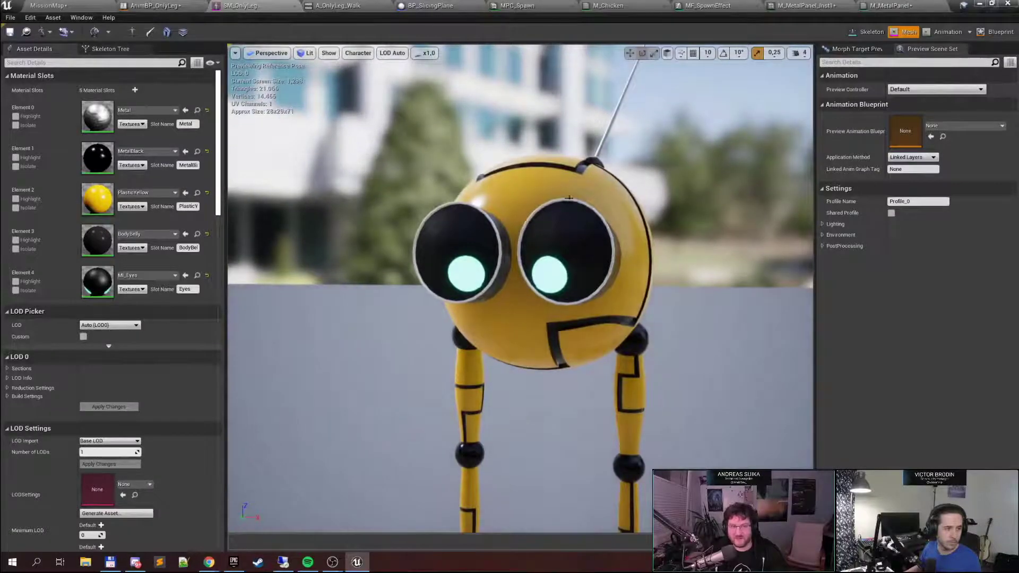
# Locate the mesh's MI_Eyes material instance in the project content, and open the Eyes material beside it
pyautogui.scroll(-3, 164, 267)
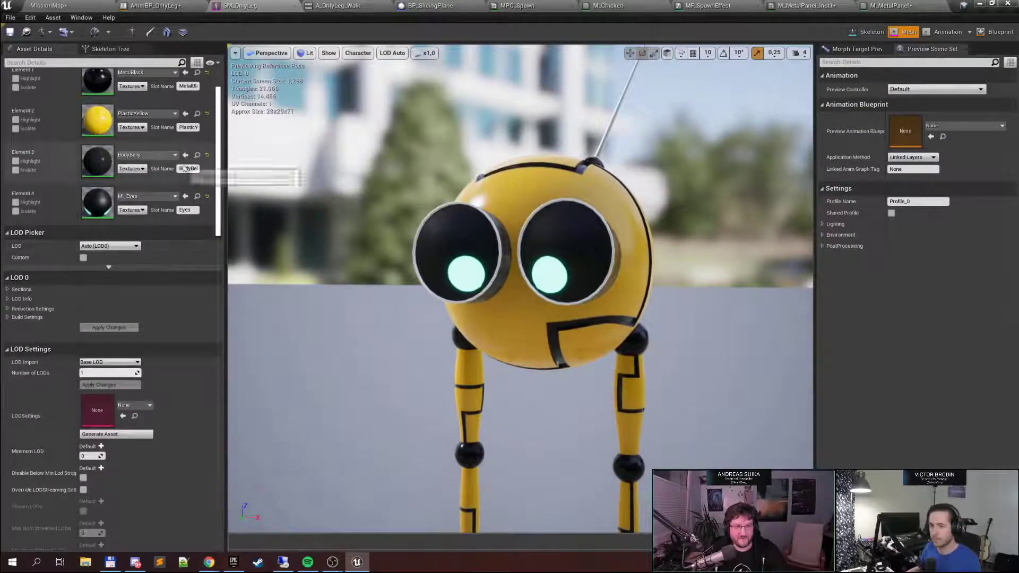
pyautogui.click(197, 212)
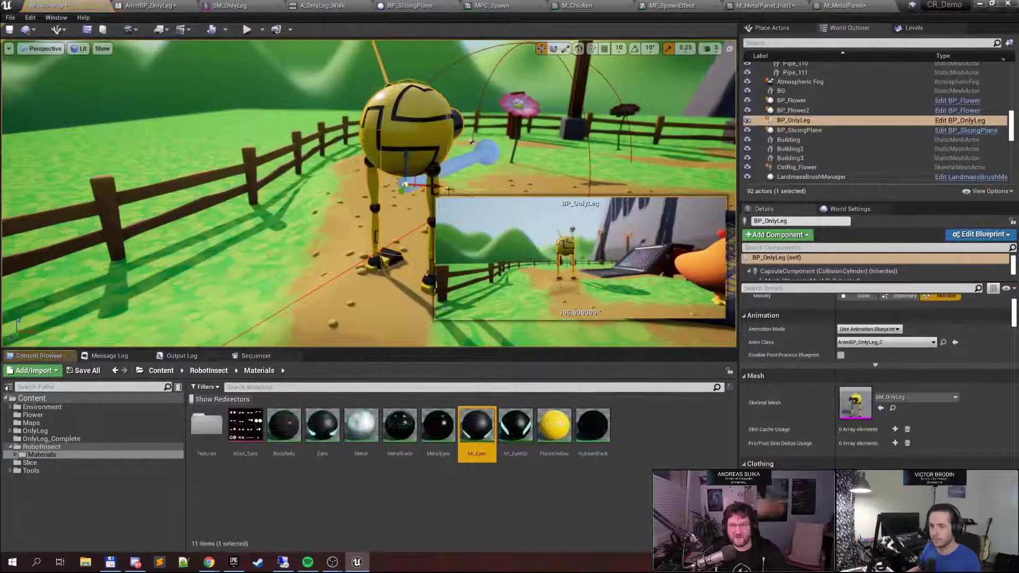
pyautogui.click(323, 441)
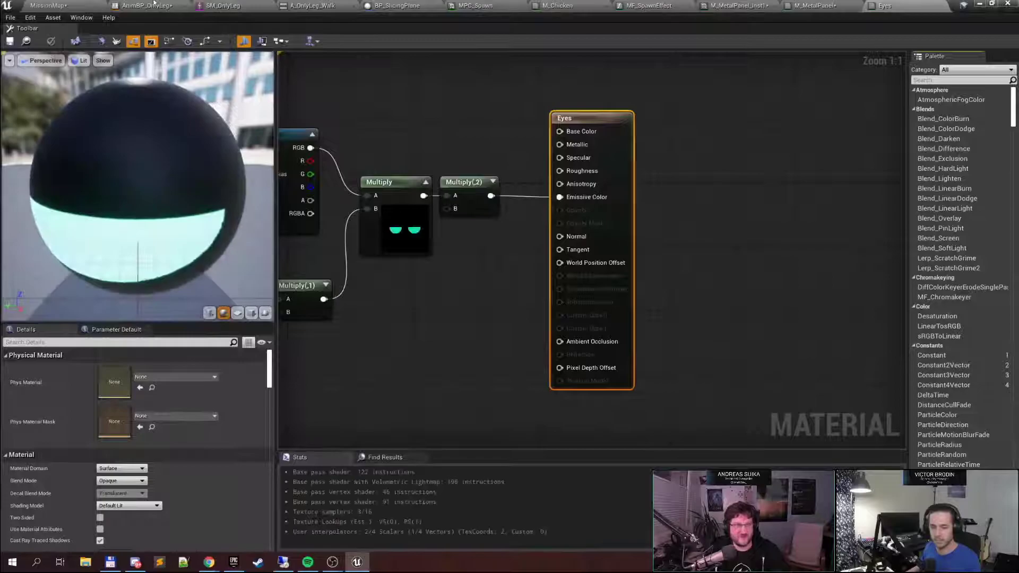
# Return to the level and examine the BP_OnlyLeg robot's face up close from the front
pyautogui.click(90, 5)
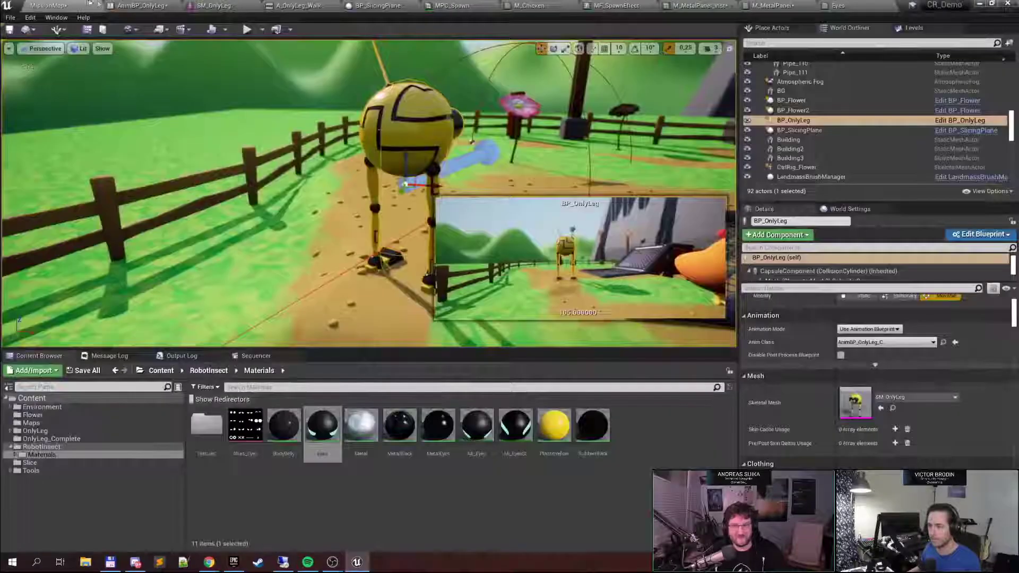
pyautogui.moveTo(298, 175); pyautogui.dragTo(164, 154, button='right')
pyautogui.press('w')
pyautogui.press('d')
pyautogui.press('w')
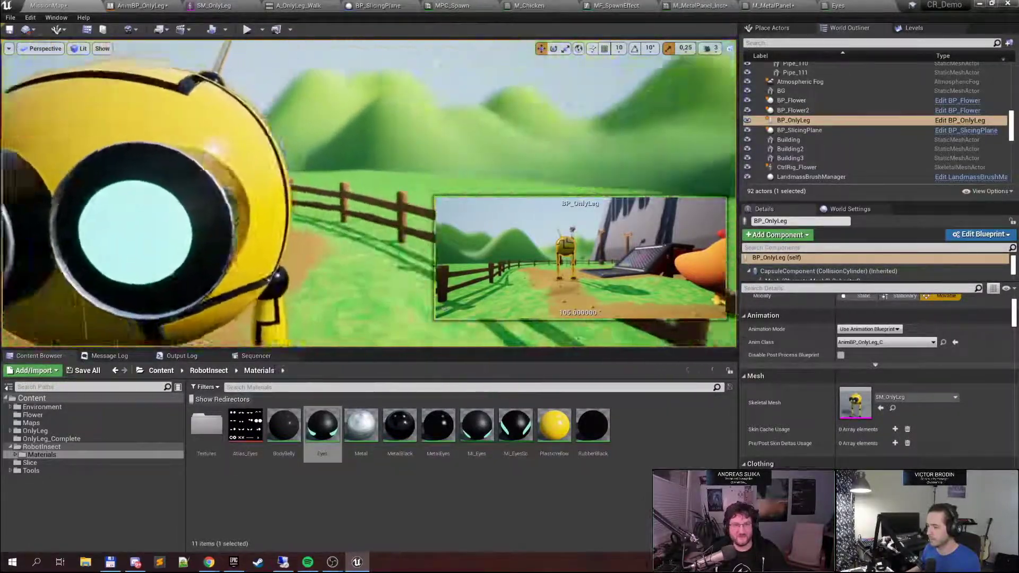
pyautogui.moveTo(356, 192); pyautogui.dragTo(342, 192, button='right')
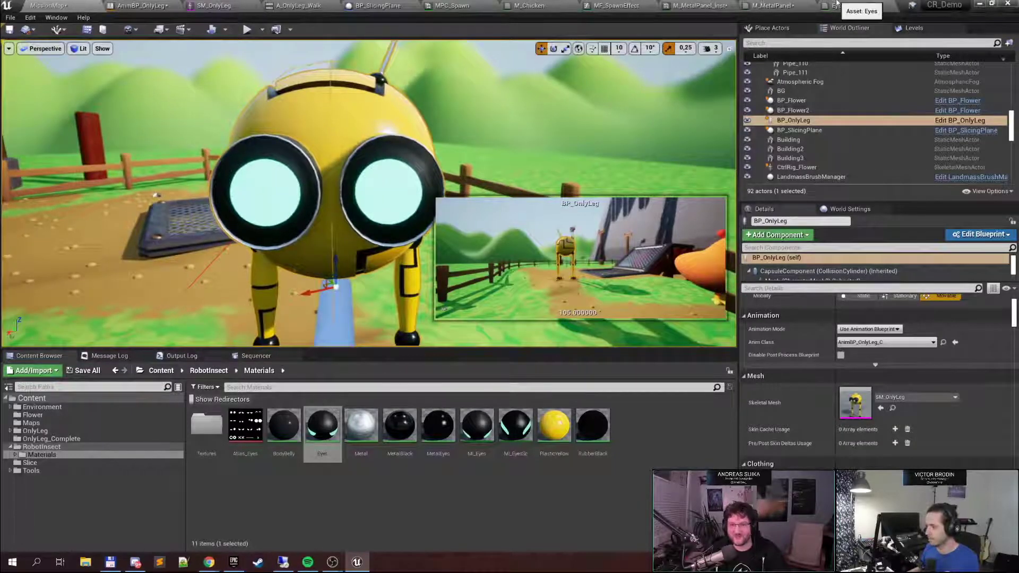
# Bring the FlipBook, texture and colour nodes of the Eyes material into view, and preview the material on a plane
pyautogui.click(837, 5)
pyautogui.moveTo(423, 126); pyautogui.dragTo(645, 127, button='right')
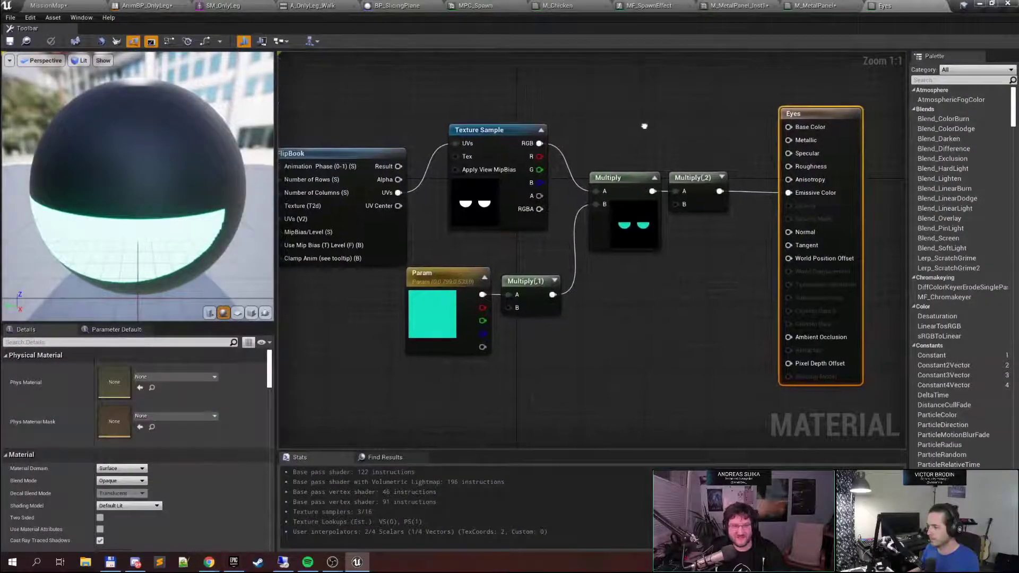
pyautogui.click(237, 313)
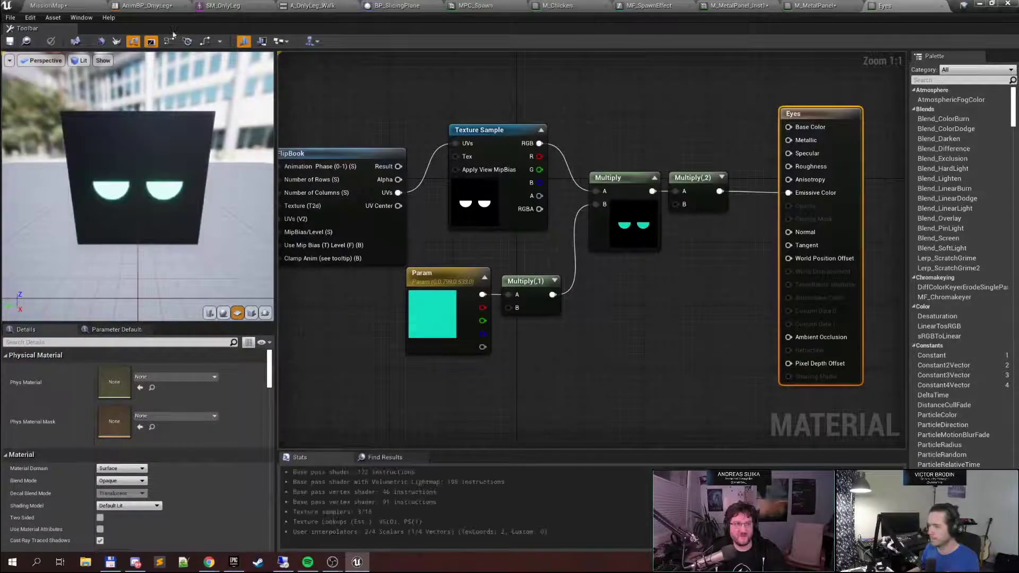
# Open the MI_EyesSc material instance from the robot's materials, and set its Mood parameter to 1
pyautogui.click(60, 6)
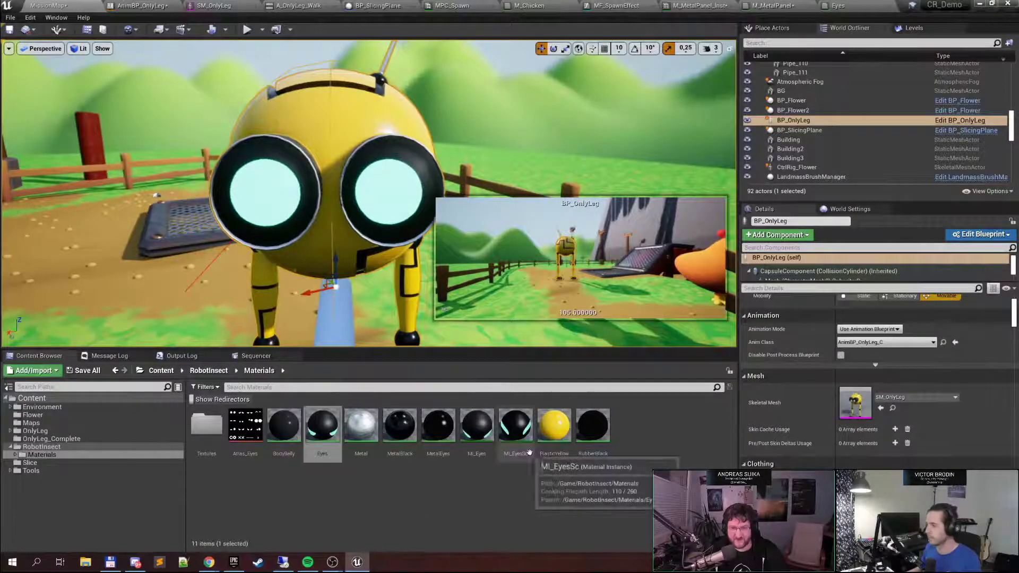
pyautogui.doubleClick(515, 427)
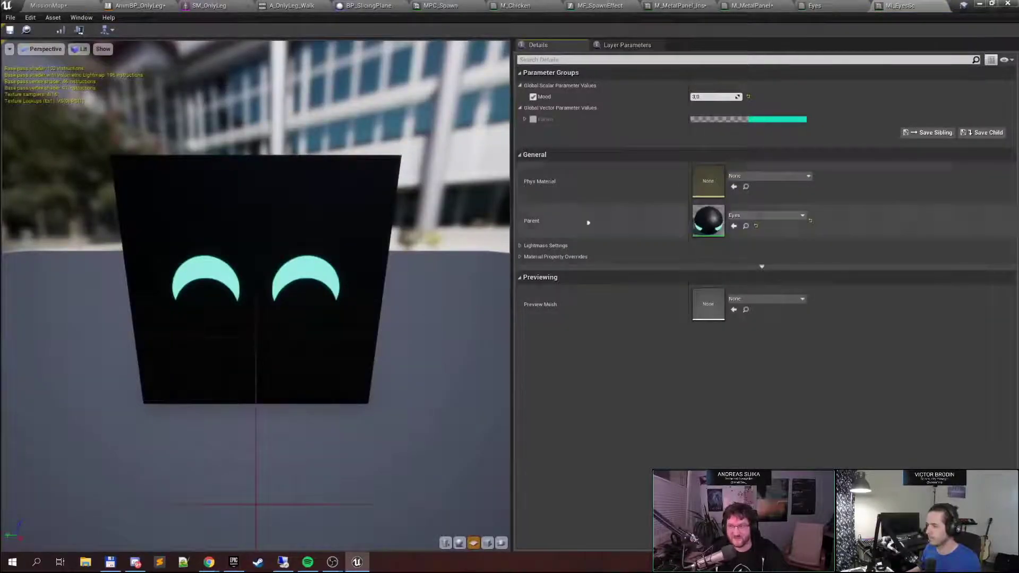
pyautogui.click(715, 97)
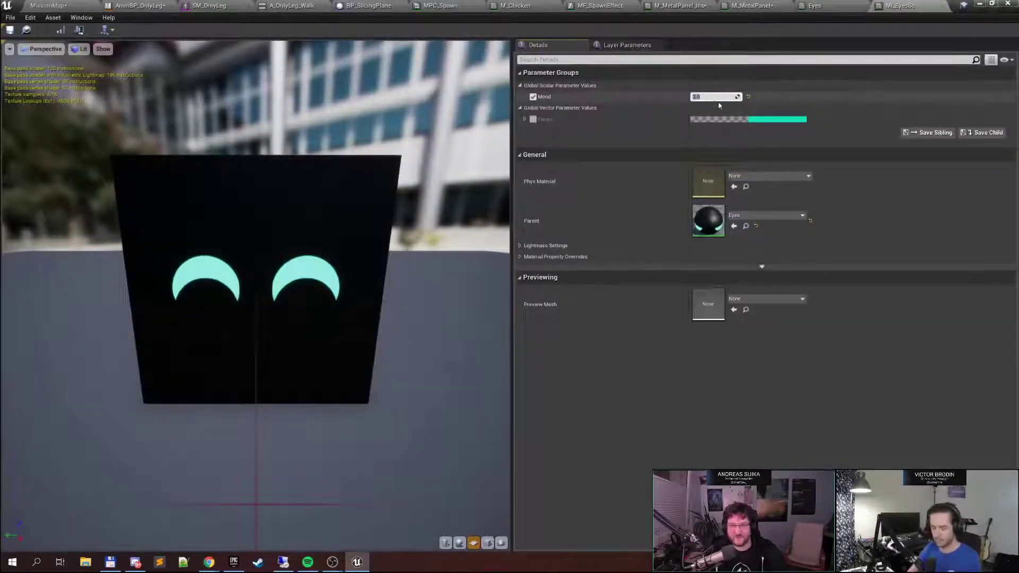
pyautogui.write('1')
pyautogui.press('Return')
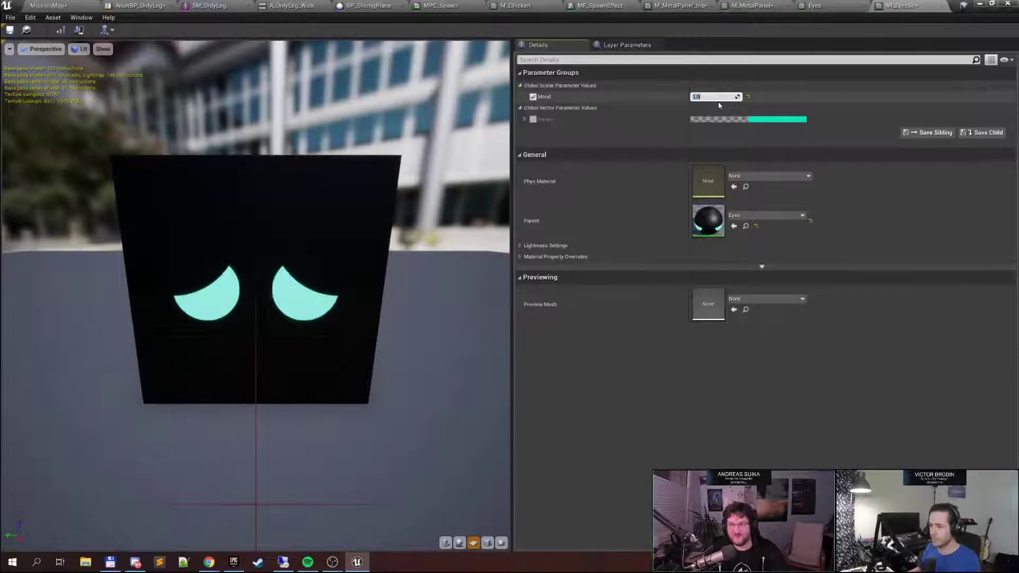
# Preview the eye expressions by setting the Mood parameter to each whole number from 0 to 15, then back to 0
pyautogui.write('0')
pyautogui.press('Return')
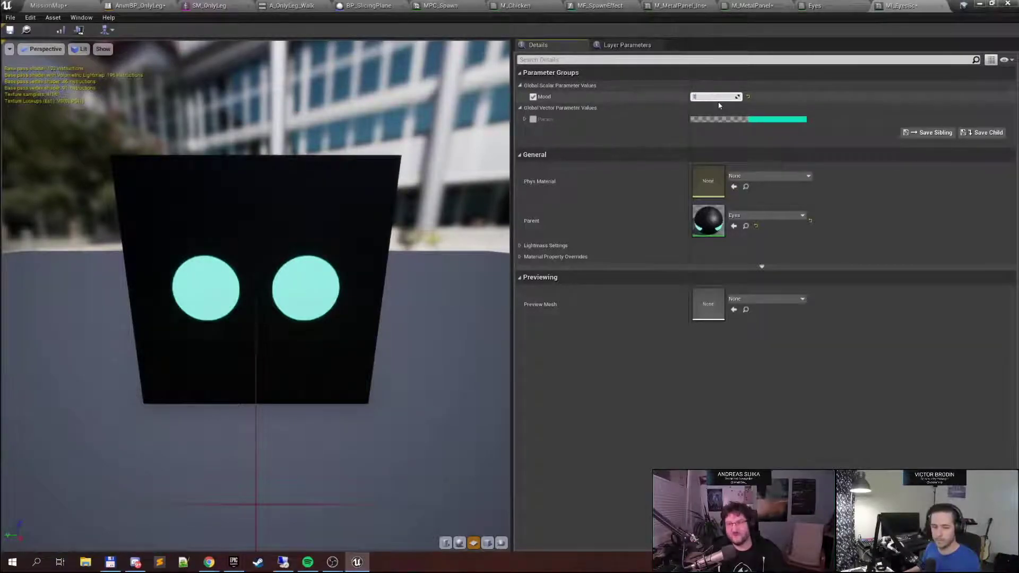
pyautogui.write('1')
pyautogui.press('Return')
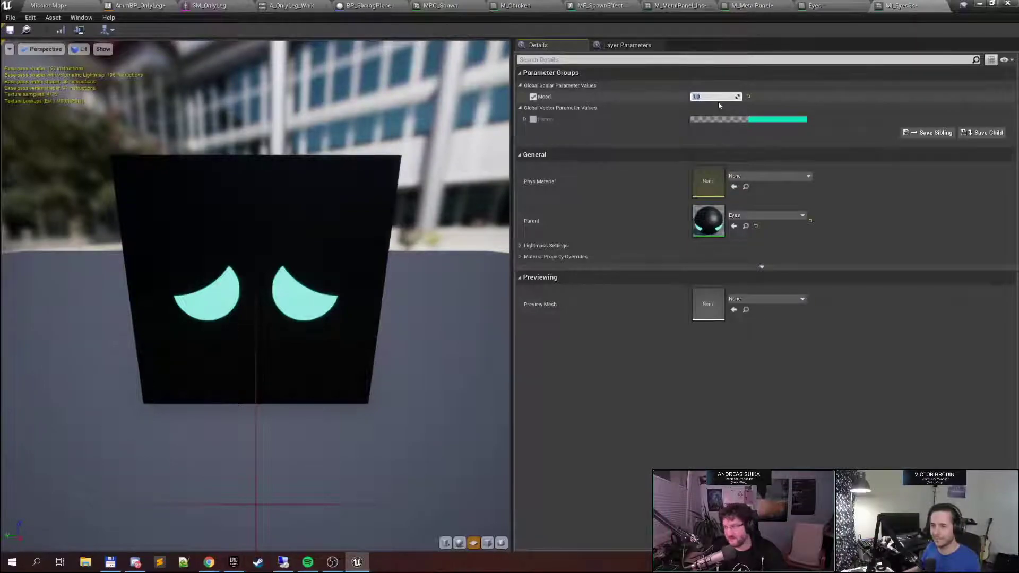
pyautogui.write('2')
pyautogui.press('Return')
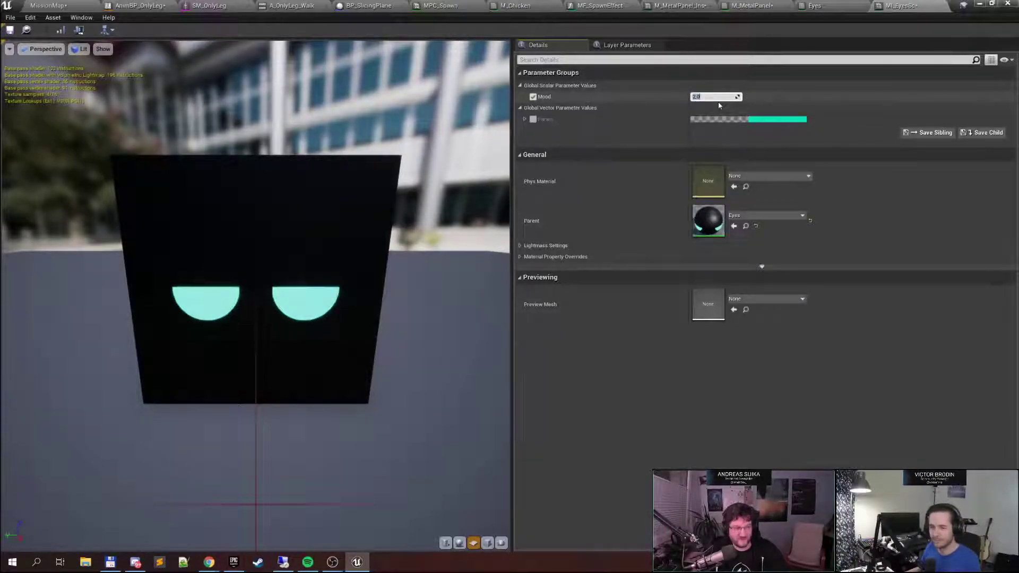
pyautogui.write('3')
pyautogui.press('Return')
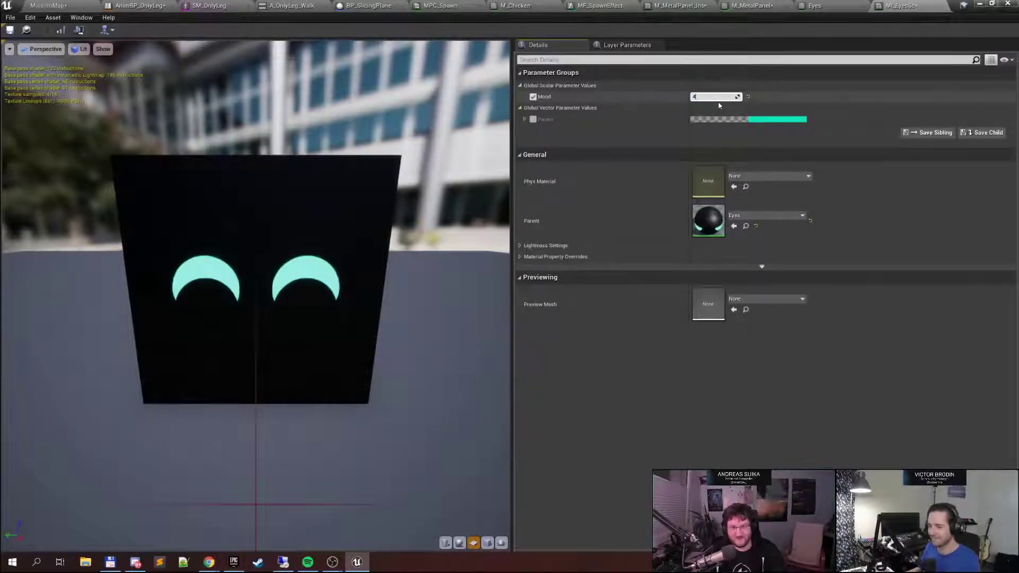
pyautogui.write('4')
pyautogui.press('Return')
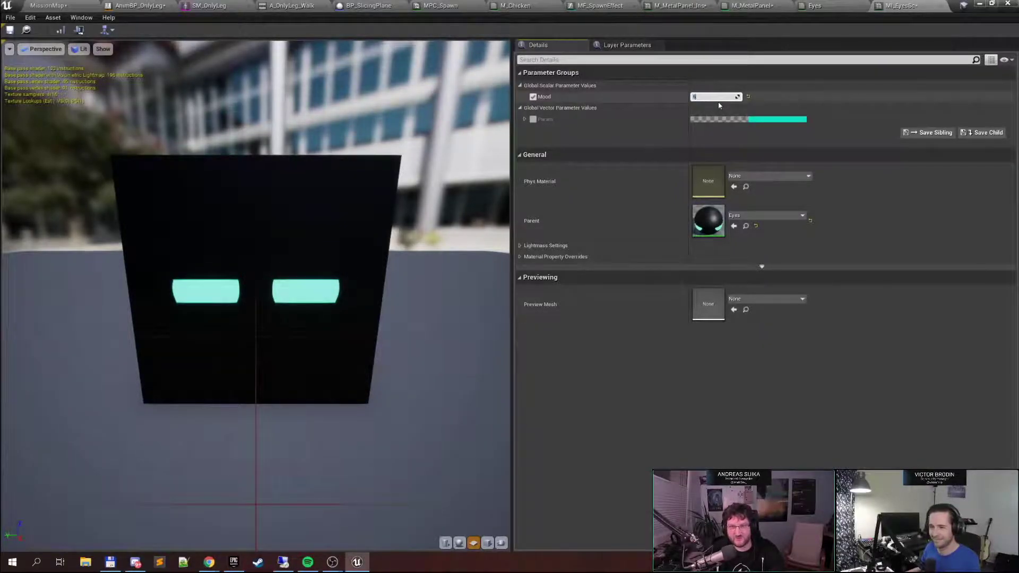
pyautogui.write('5')
pyautogui.press('Return')
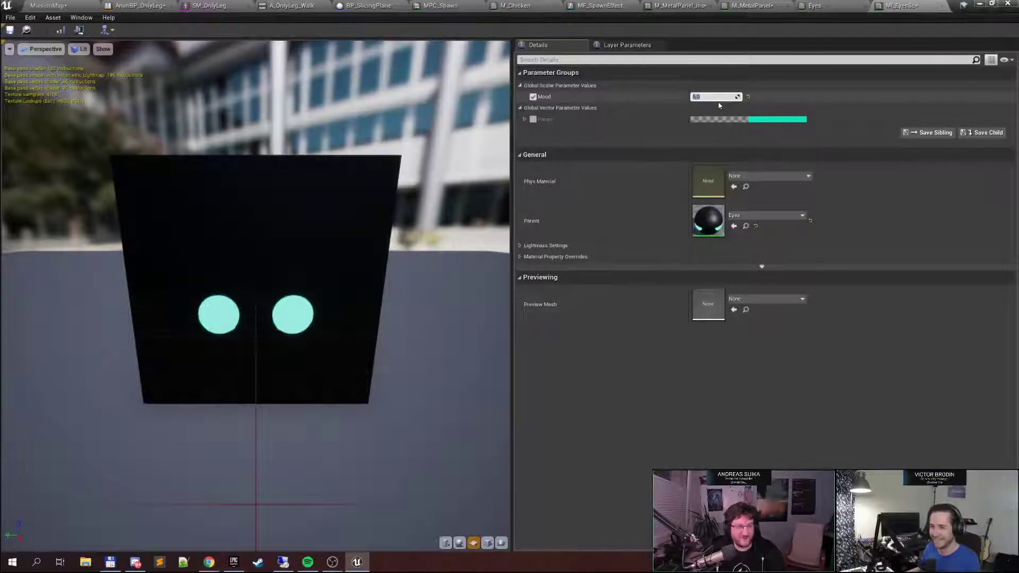
pyautogui.write('6')
pyautogui.press('Return')
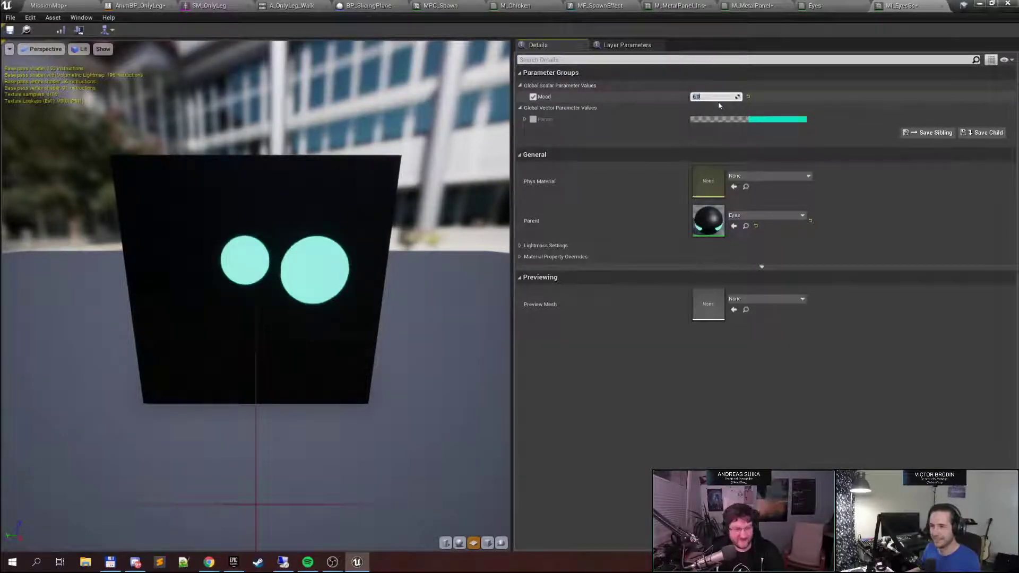
pyautogui.write('7')
pyautogui.press('Return')
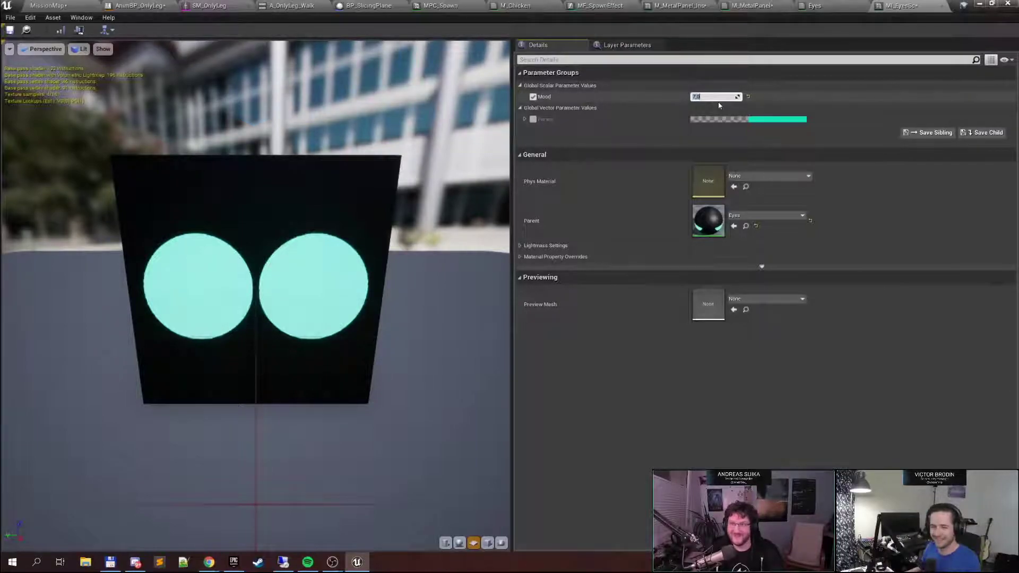
pyautogui.write('8')
pyautogui.press('Return')
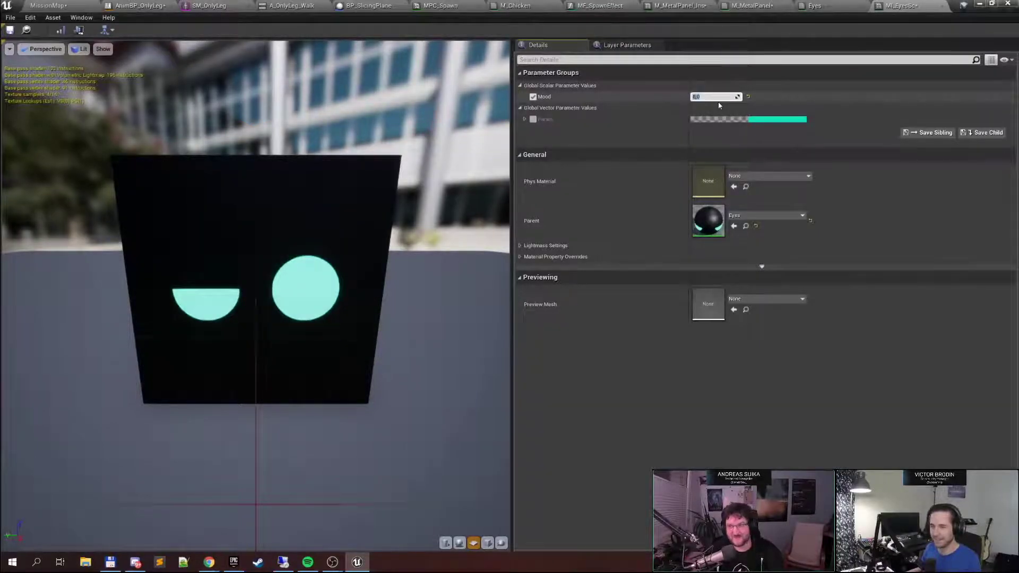
pyautogui.press('Return')
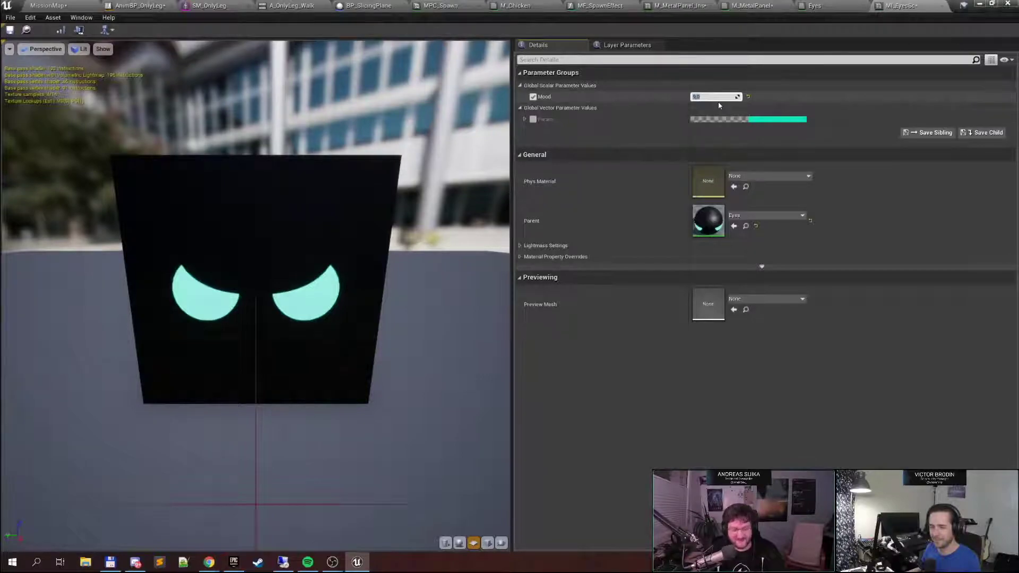
pyautogui.write('10')
pyautogui.press('Return')
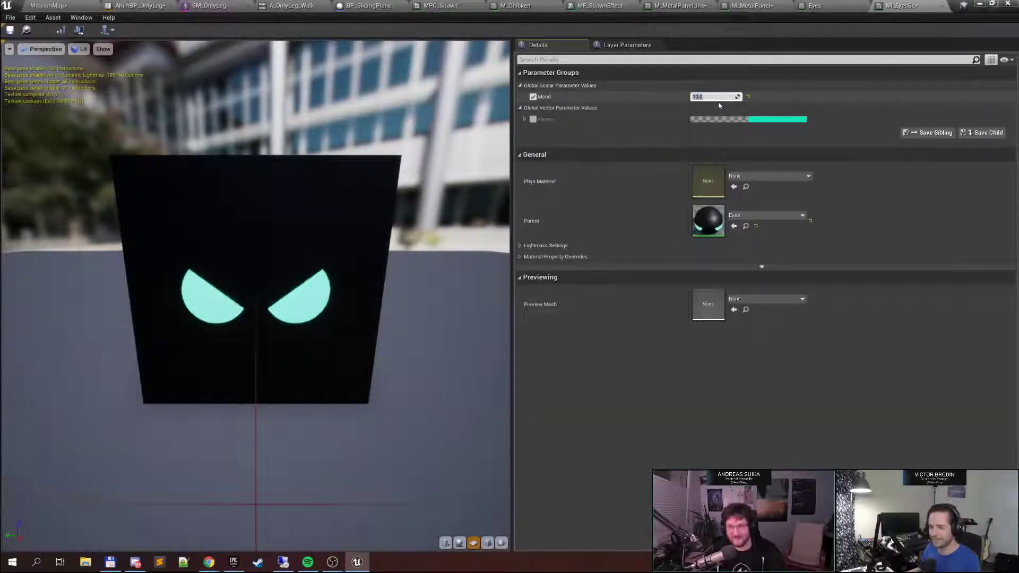
pyautogui.write('11')
pyautogui.press('Return')
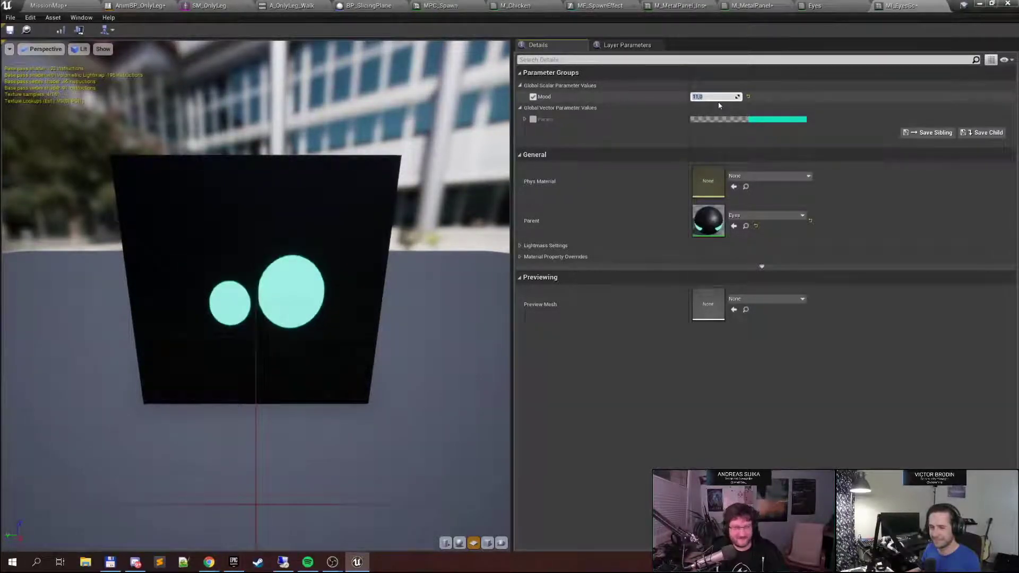
pyautogui.write('12')
pyautogui.press('Return')
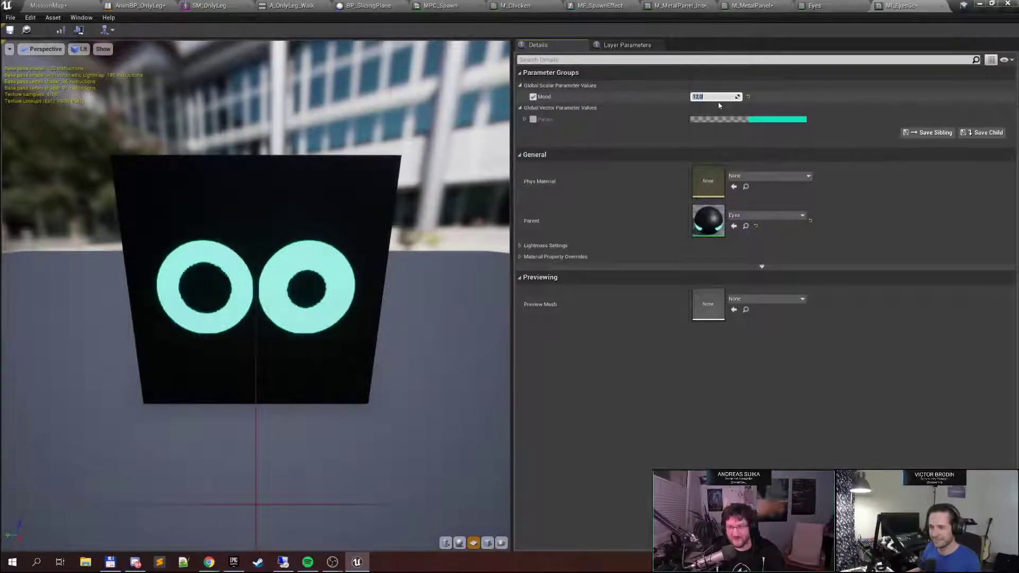
pyautogui.press('Return')
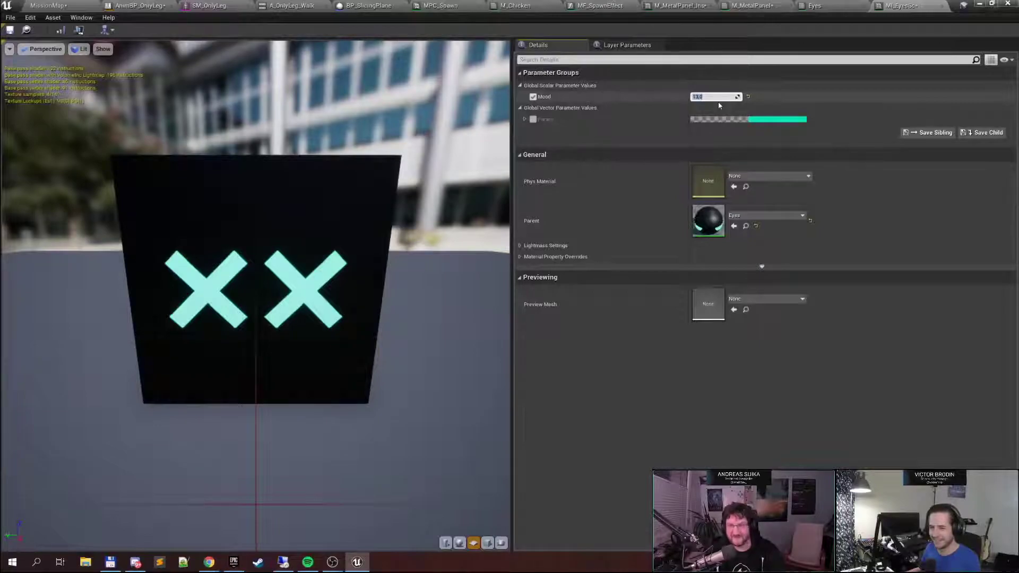
pyautogui.write('14')
pyautogui.press('Return')
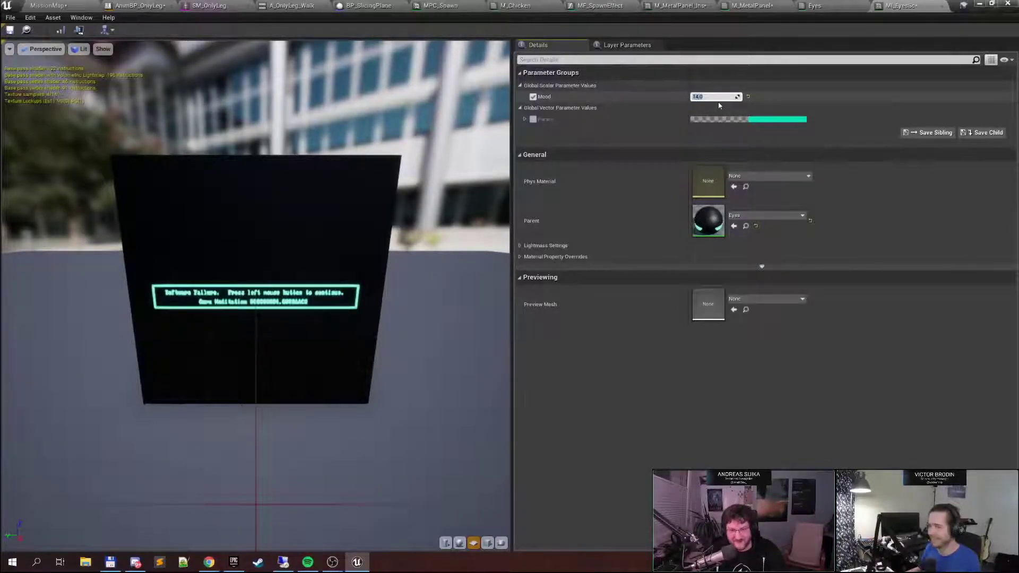
pyautogui.write('15')
pyautogui.press('Return')
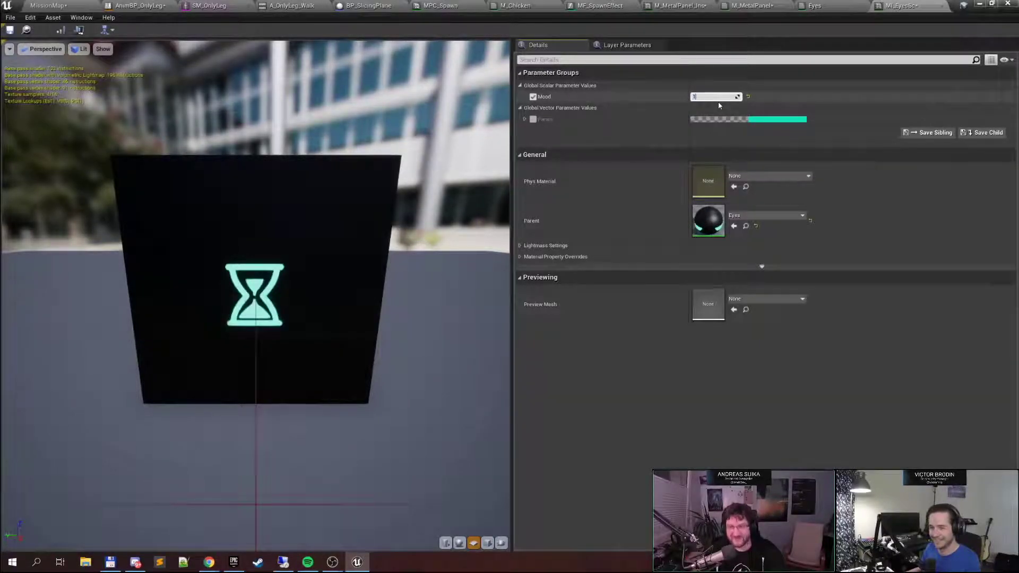
pyautogui.write('16')
pyautogui.press('Return')
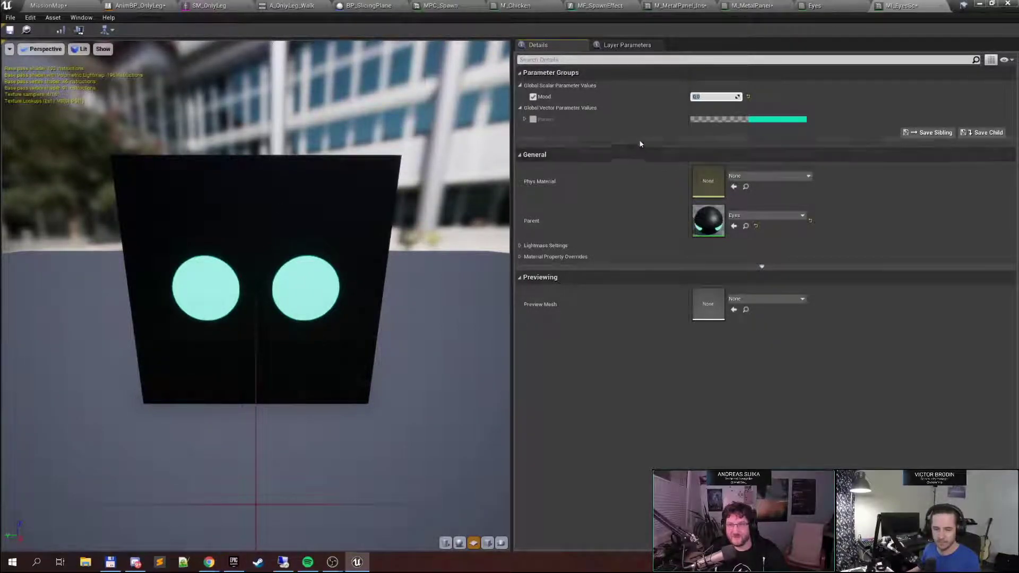
# In the Eyes material, examine the FlipBook node's inputs and open the Atlas_Eyes texture used by the Texture Sample
pyautogui.click(816, 6)
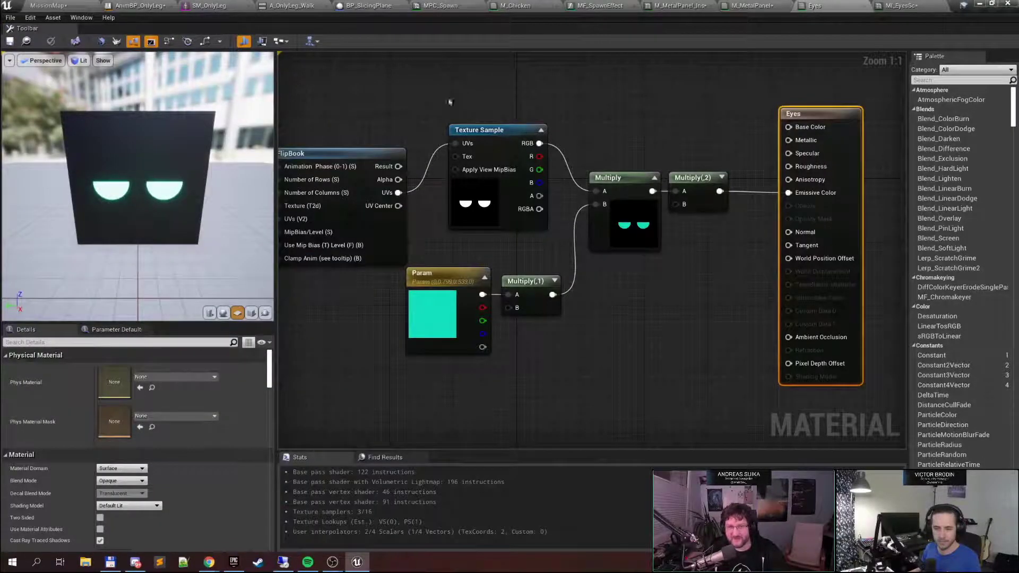
pyautogui.moveTo(450, 102); pyautogui.dragTo(621, 191, button='right')
pyautogui.click(578, 204)
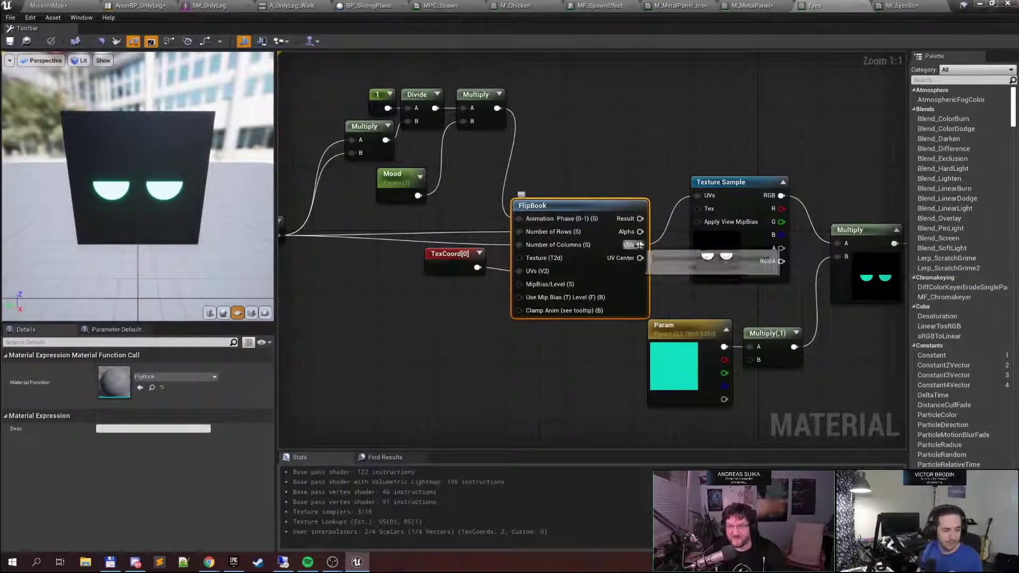
pyautogui.moveTo(574, 220); pyautogui.dragTo(646, 199, button='right')
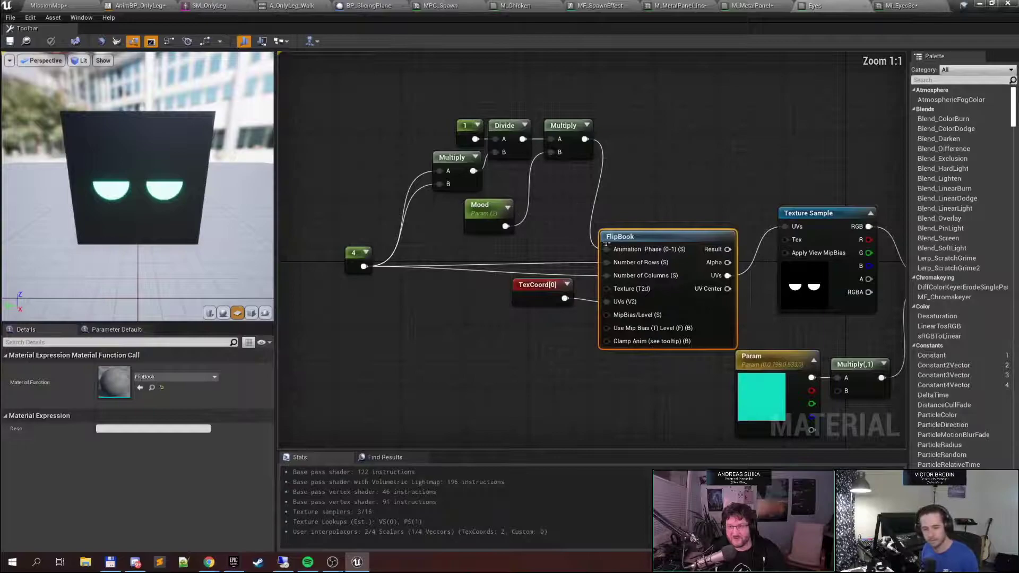
pyautogui.moveTo(587, 203); pyautogui.dragTo(621, 195, button='right')
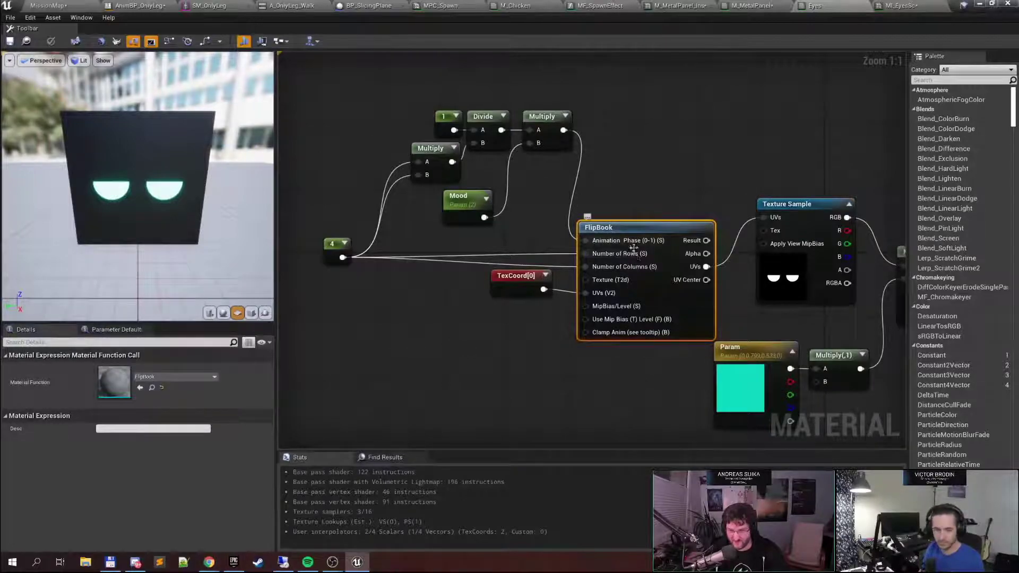
pyautogui.moveTo(620, 274); pyautogui.dragTo(597, 244, button='right')
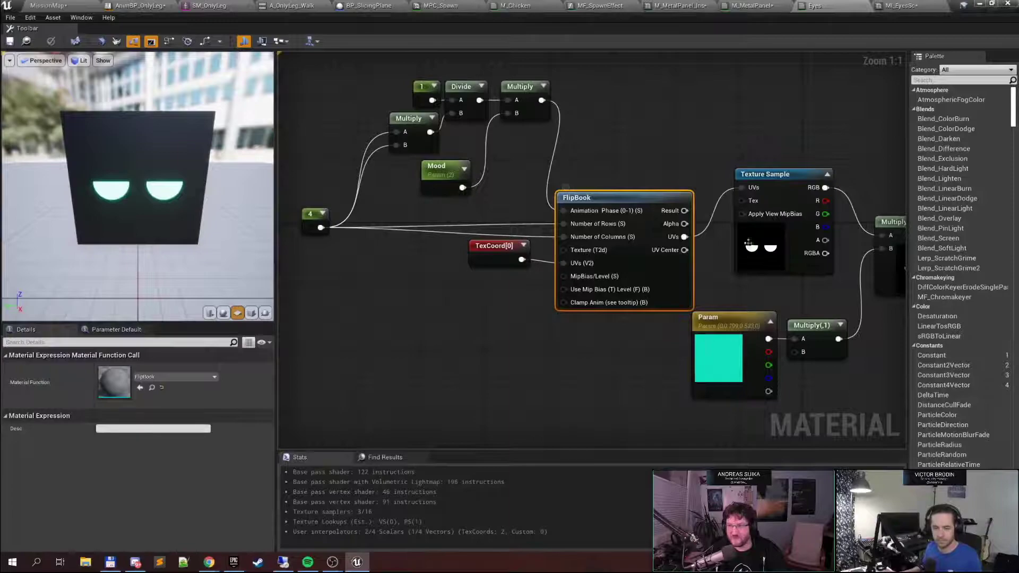
pyautogui.click(778, 192)
pyautogui.click(152, 467)
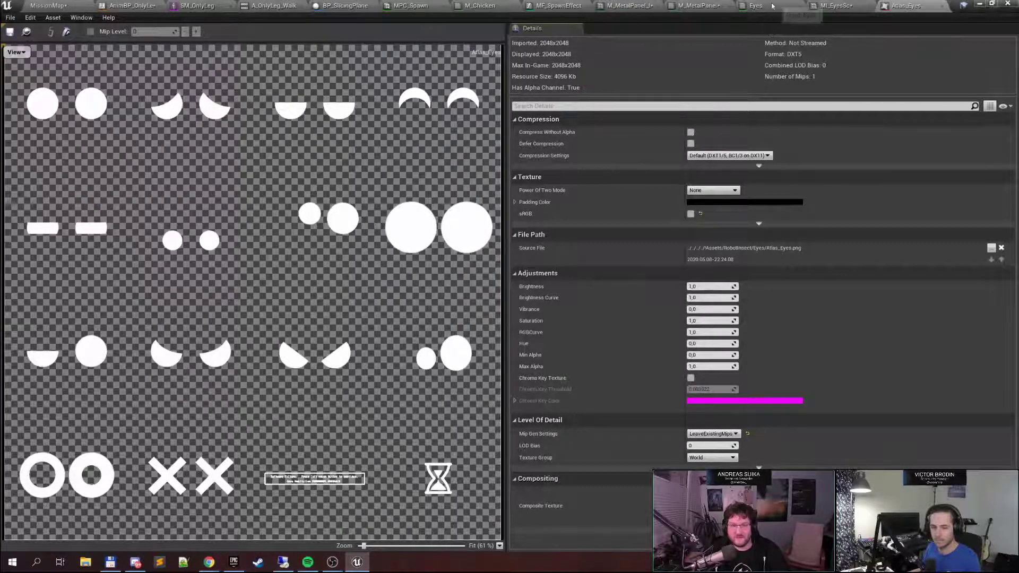
# Back in the Eyes material graph, examine the Multiply, Divide and Mood nodes that drive the FlipBook's animation phase
pyautogui.click(756, 5)
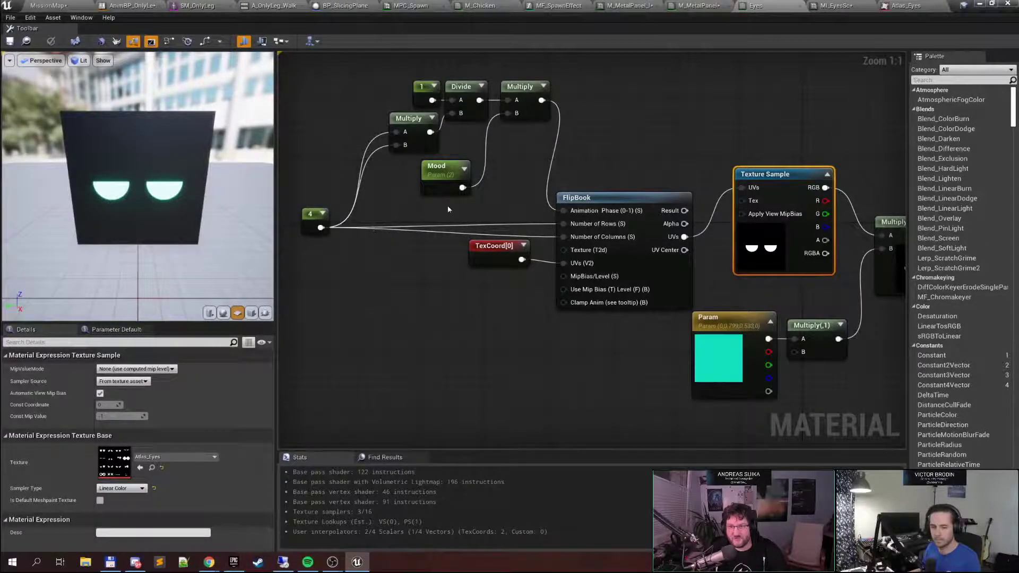
pyautogui.moveTo(513, 192); pyautogui.dragTo(507, 218, button='right')
pyautogui.moveTo(427, 197); pyautogui.dragTo(441, 219, button='right')
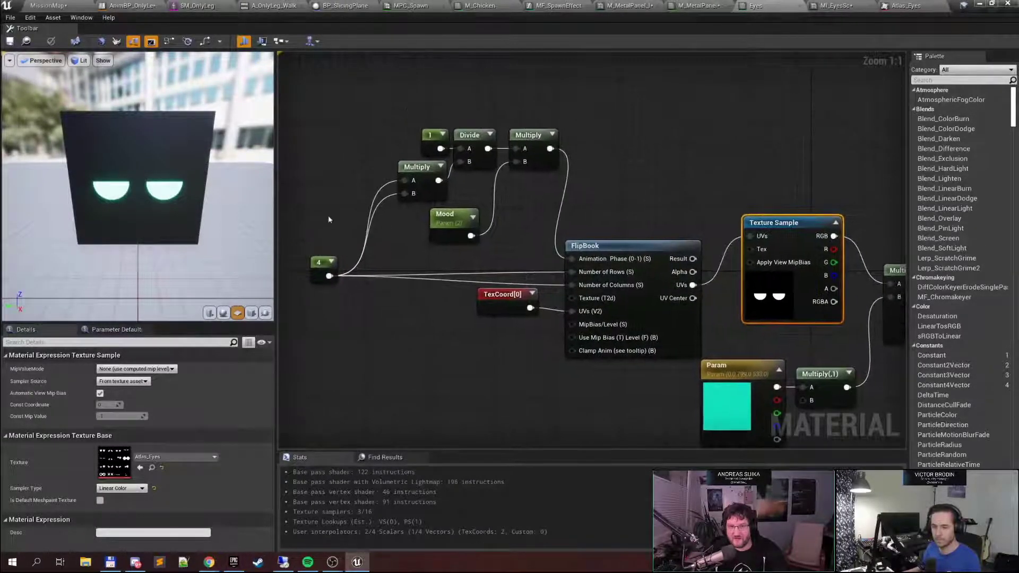
pyautogui.click(421, 169)
pyautogui.moveTo(416, 116); pyautogui.dragTo(469, 187)
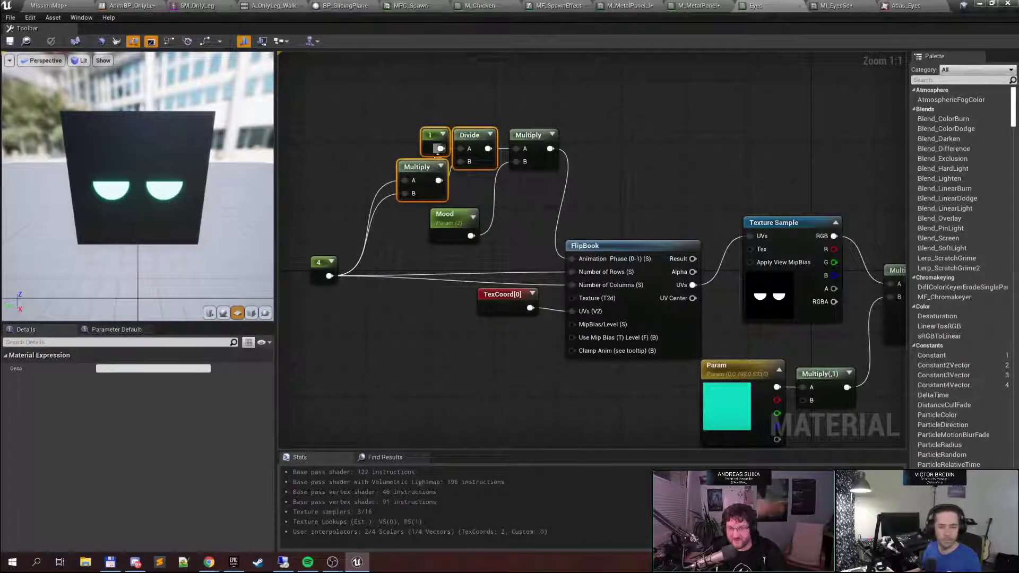
pyautogui.click(451, 227)
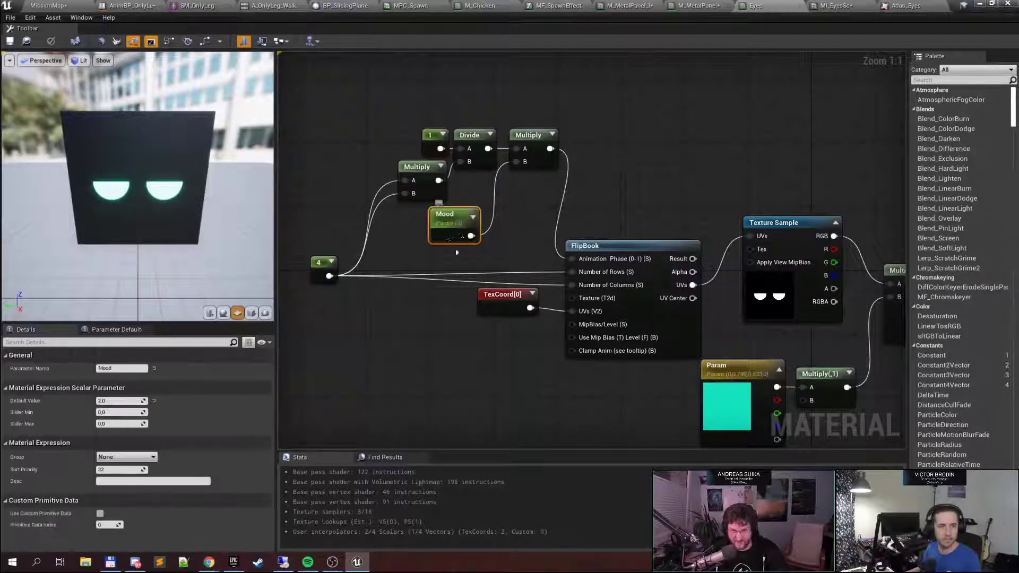
pyautogui.moveTo(588, 221); pyautogui.dragTo(543, 189, button='right')
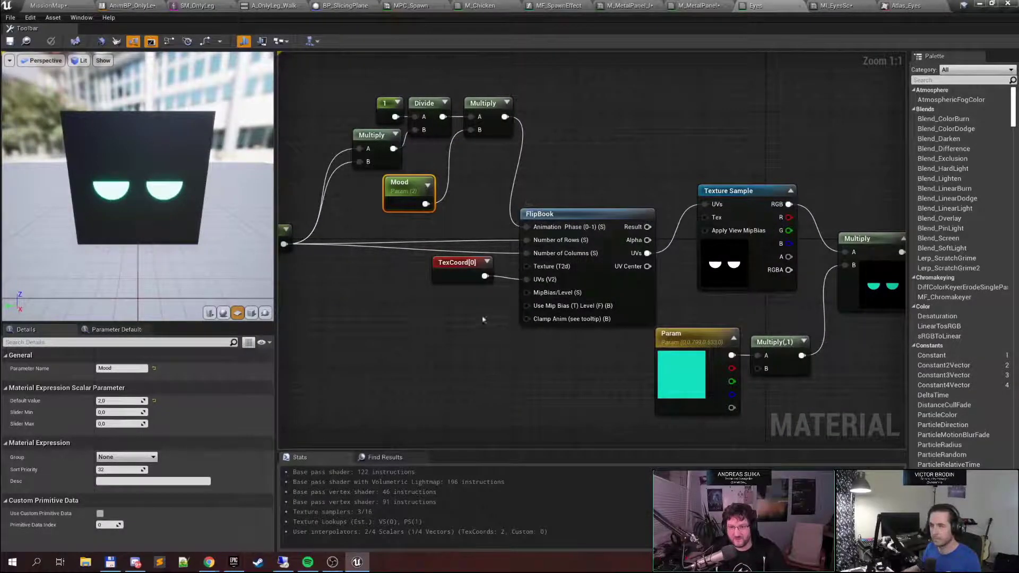
# Examine the TexCoord, Texture Sample and colour Param nodes along the chain leading to Emissive Color
pyautogui.click(461, 266)
pyautogui.moveTo(583, 177); pyautogui.dragTo(511, 176, button='right')
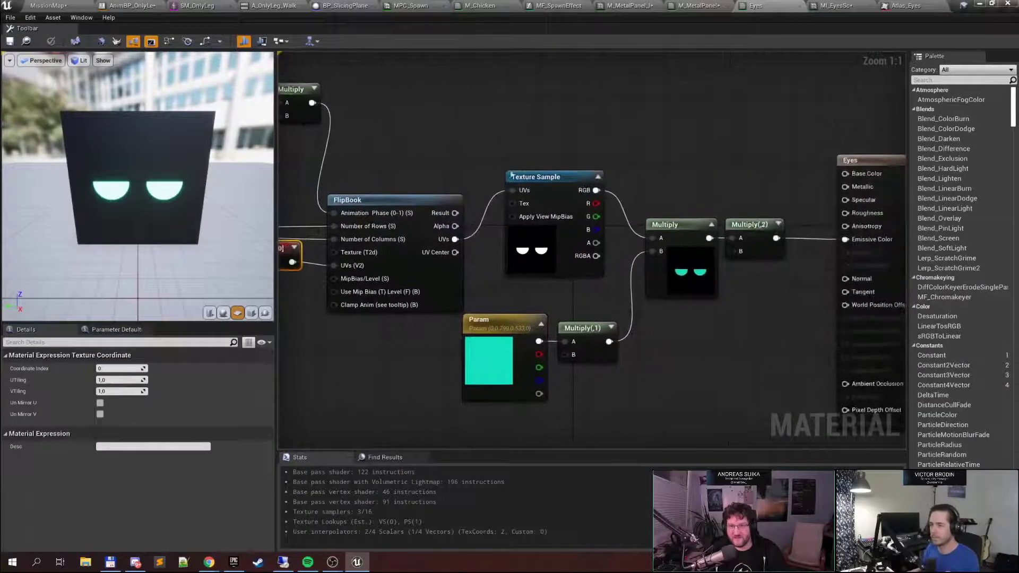
pyautogui.click(511, 176)
pyautogui.moveTo(650, 325); pyautogui.dragTo(559, 277, button='right')
pyautogui.moveTo(440, 270); pyautogui.dragTo(569, 341)
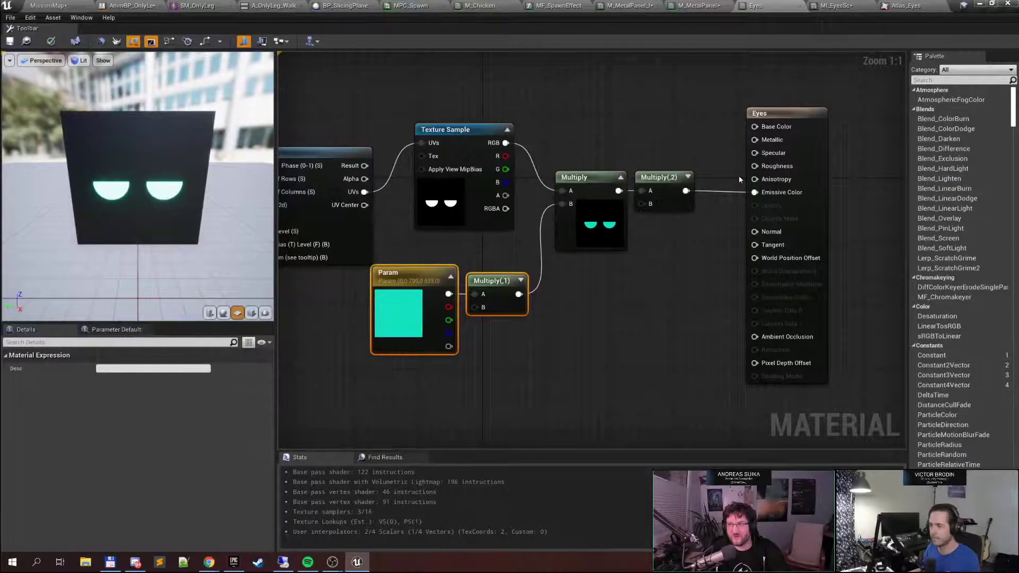
# Set the Mood parameter to 1 in the eyes material instance and save the asset
pyautogui.click(836, 5)
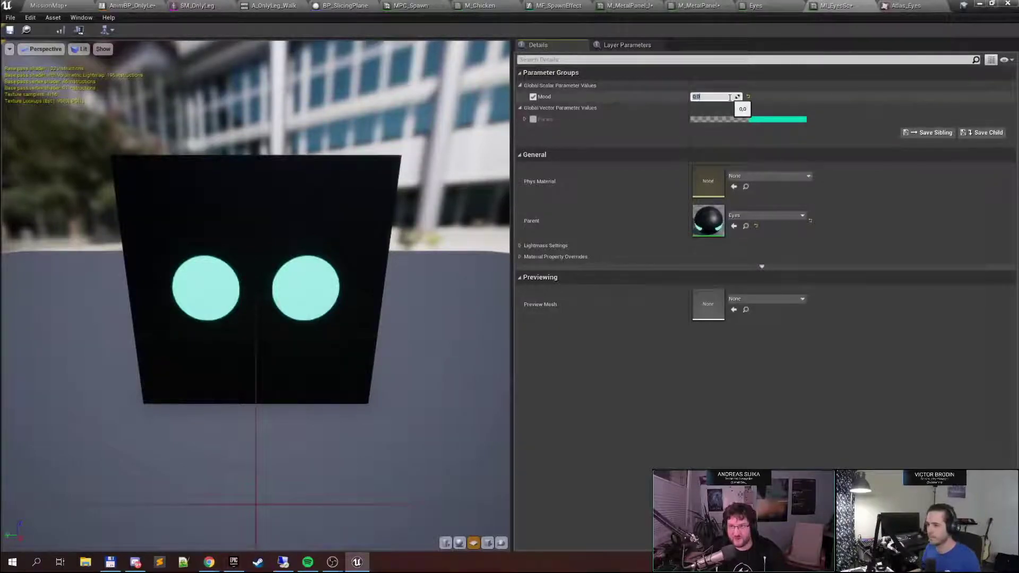
pyautogui.click(711, 97)
pyautogui.write('1')
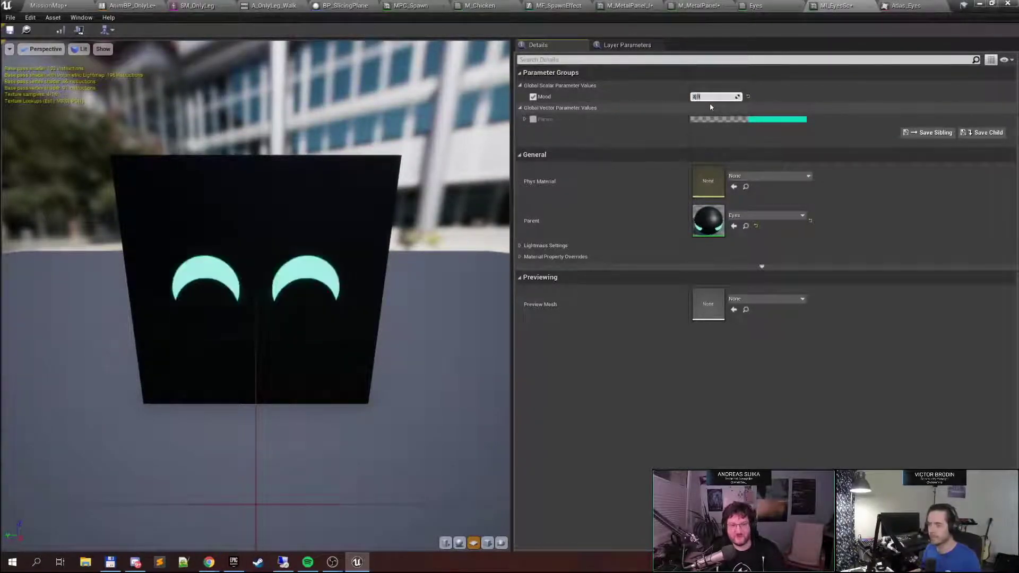
pyautogui.click(710, 106)
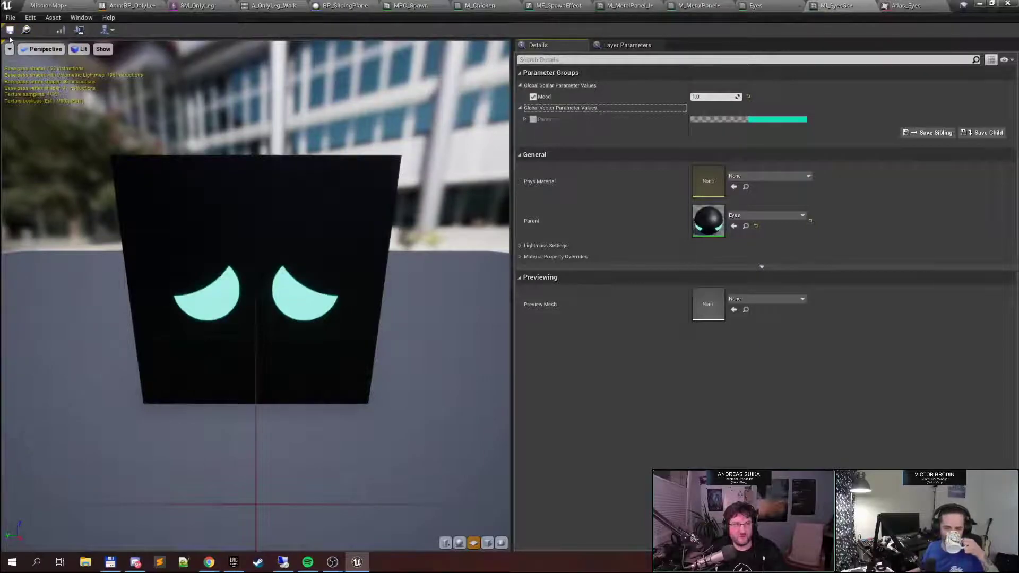
pyautogui.click(10, 30)
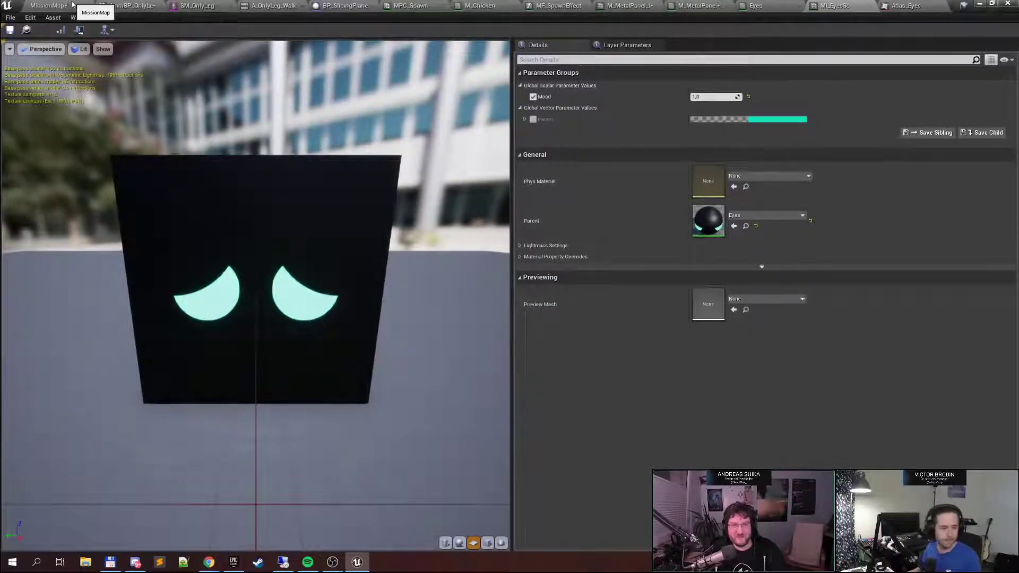
# Return to the MissionMap level and view the BP_OnlyLeg robot's face in the viewport
pyautogui.click(63, 5)
pyautogui.moveTo(432, 103)
pyautogui.mouseDown(button='right')
pyautogui.moveTo(460, 85)
pyautogui.moveTo(451, 100)
pyautogui.moveTo(429, 95)
pyautogui.mouseUp(button='right')
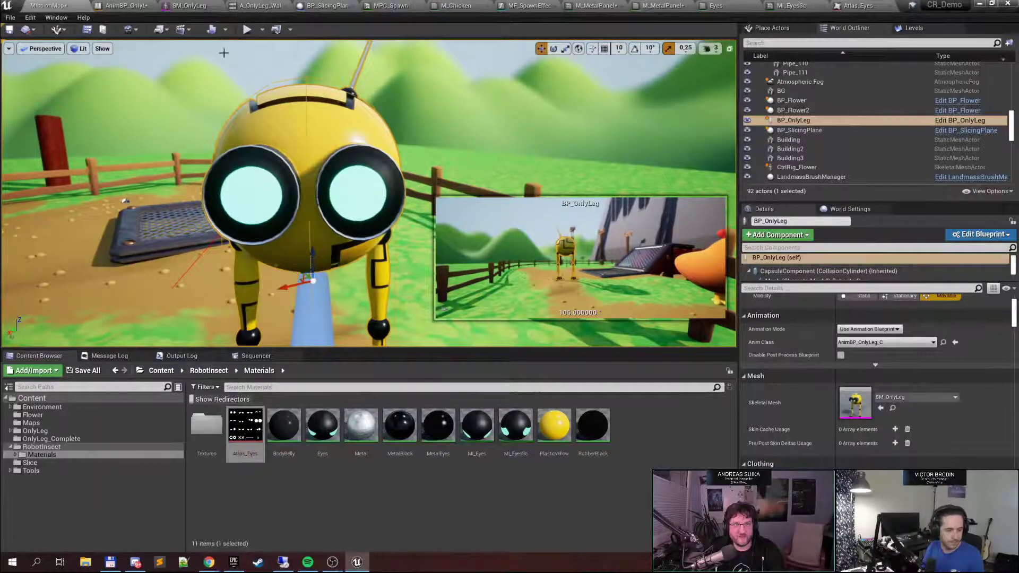
# Open the skeleton of the SM_OnlyLeg mesh, inspect its Mood animation curve and raise the curve's weight to preview another eye expression
pyautogui.click(190, 6)
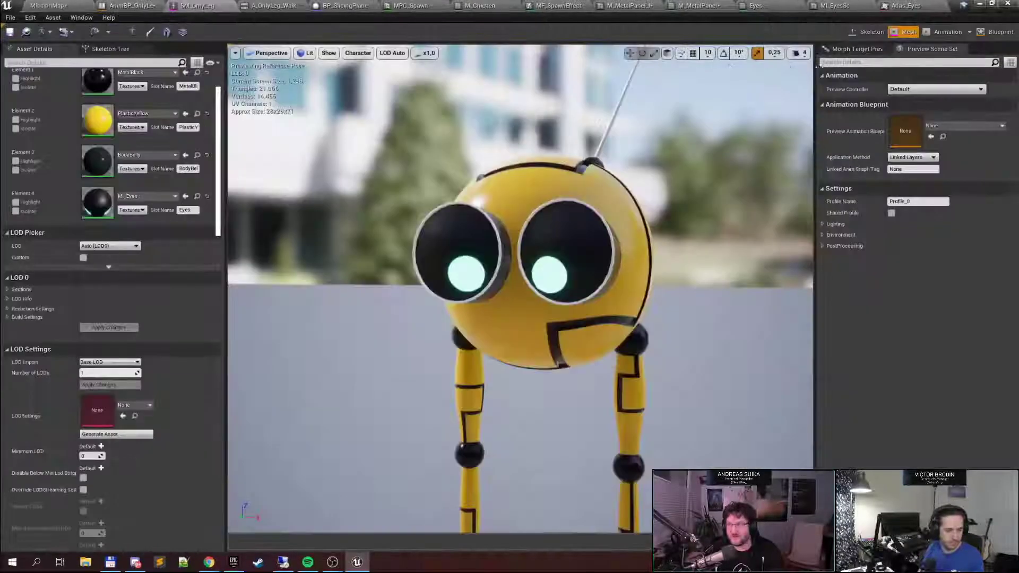
pyautogui.click(856, 35)
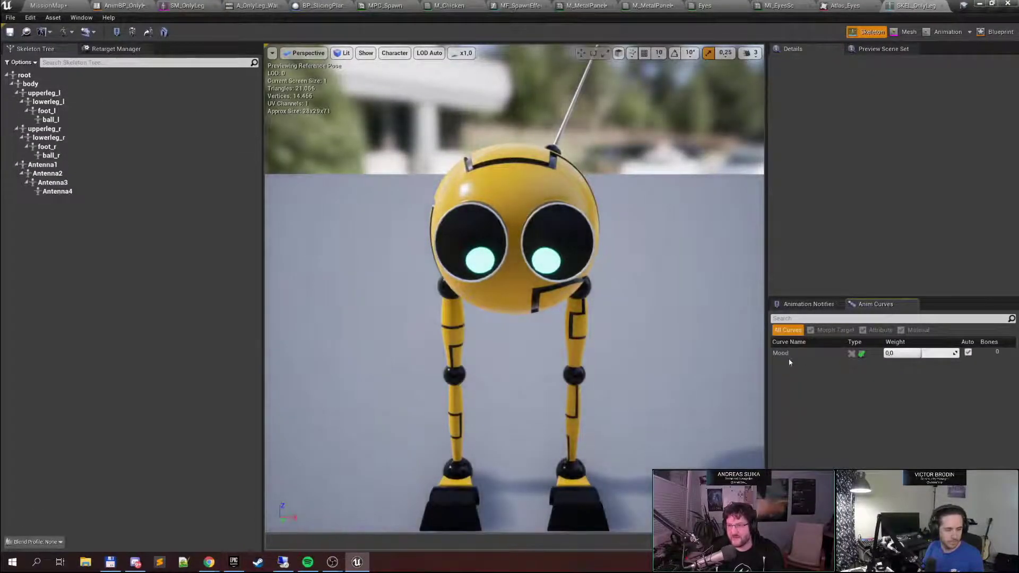
pyautogui.click(789, 355)
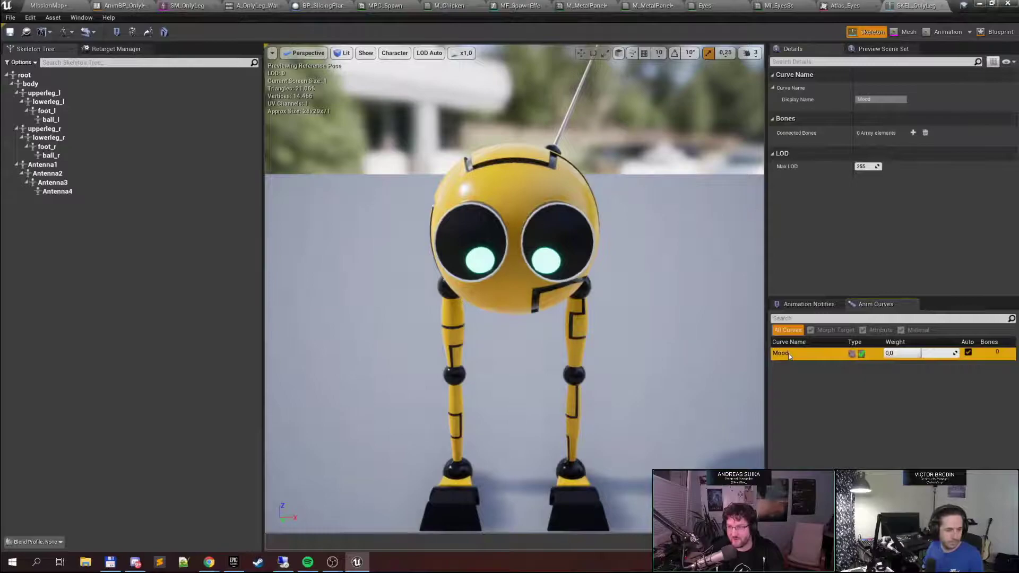
pyautogui.rightClick(788, 381)
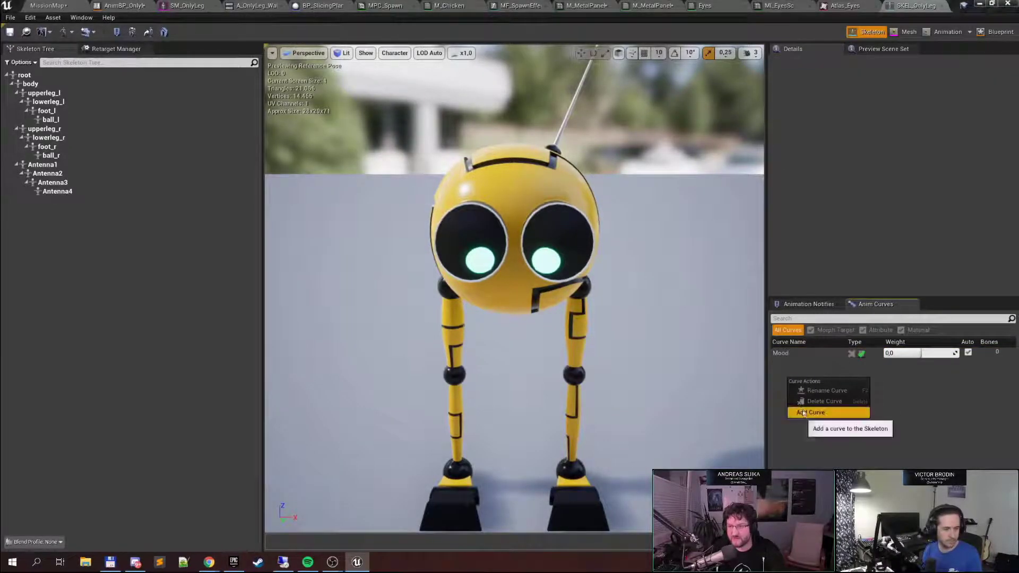
pyautogui.click(782, 371)
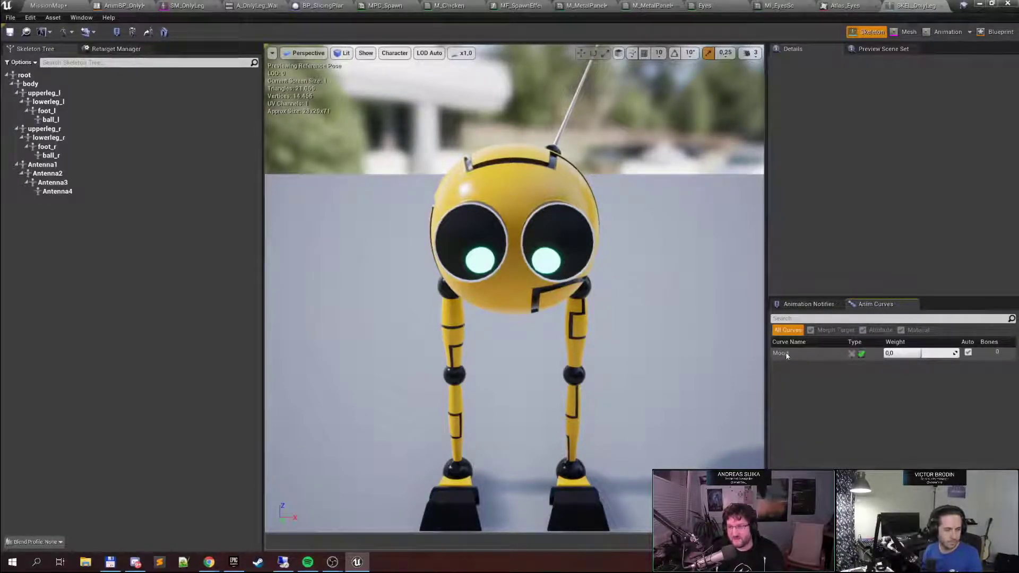
pyautogui.moveTo(920, 355); pyautogui.dragTo(951, 356)
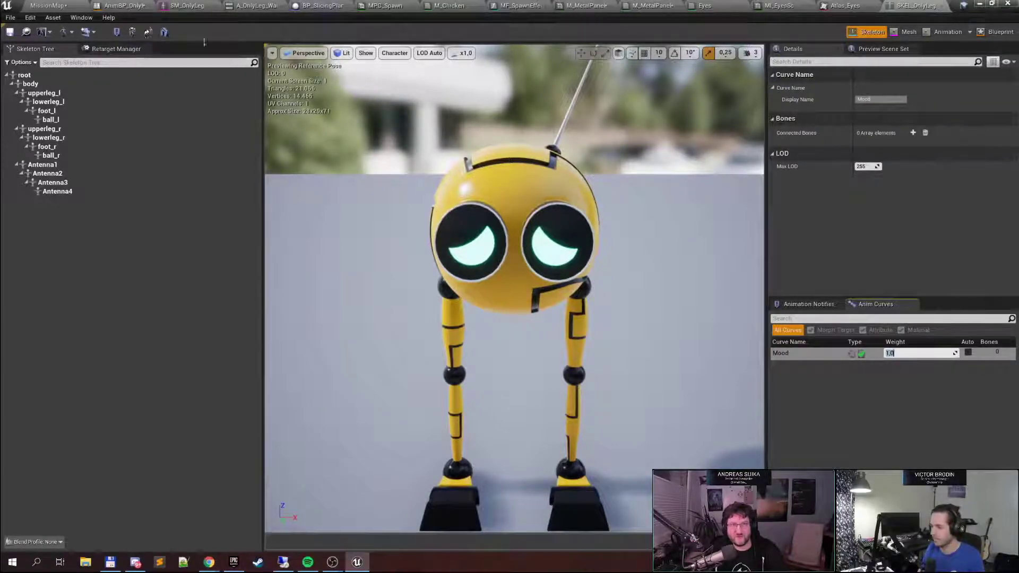
# Return to the MissionMap level and open the CtrlRig_OnlyLegAnimation control rig from the OnlyLeg_Complete folder
pyautogui.click(262, 5)
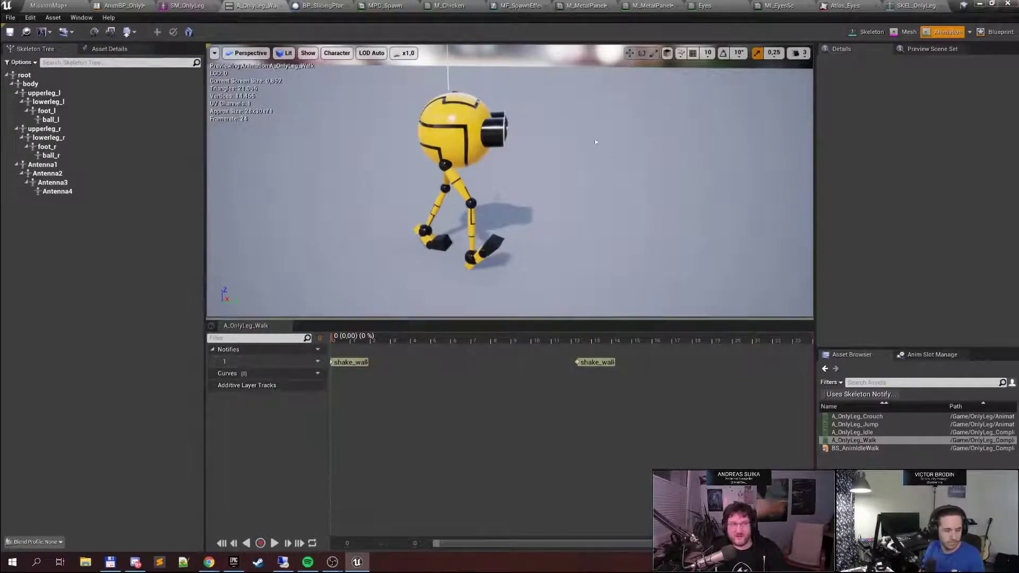
pyautogui.click(50, 5)
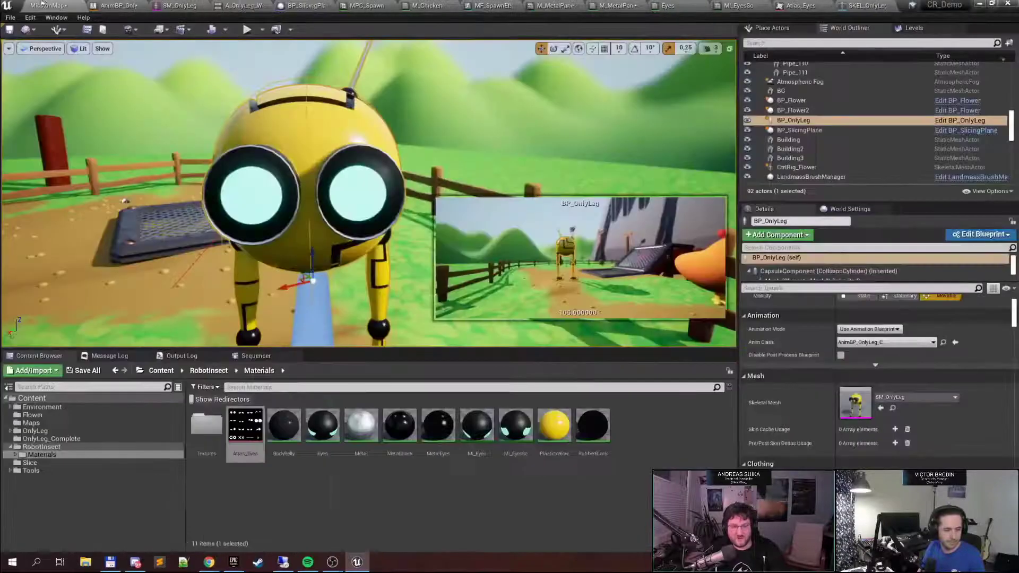
pyautogui.click(48, 447)
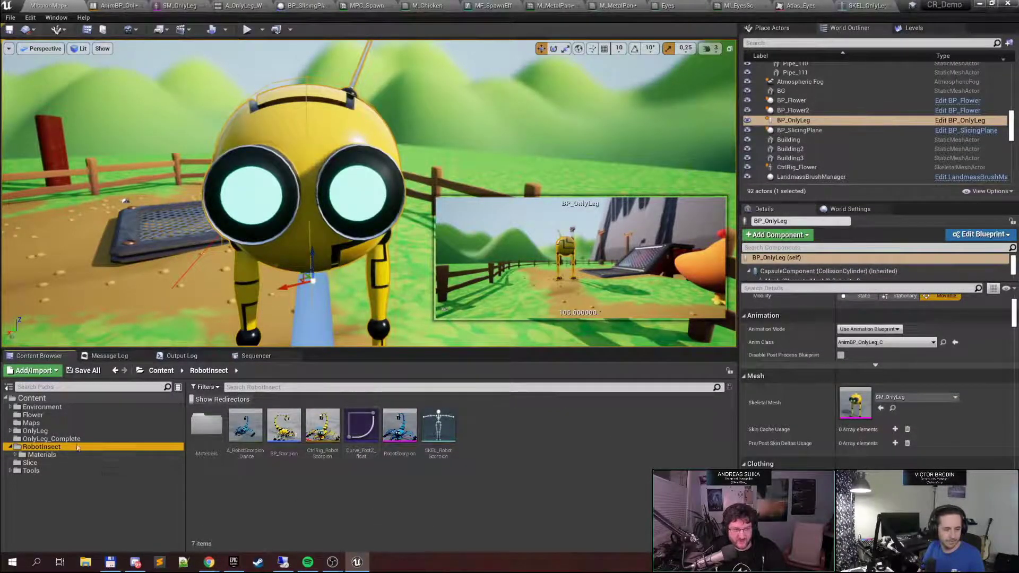
pyautogui.click(51, 440)
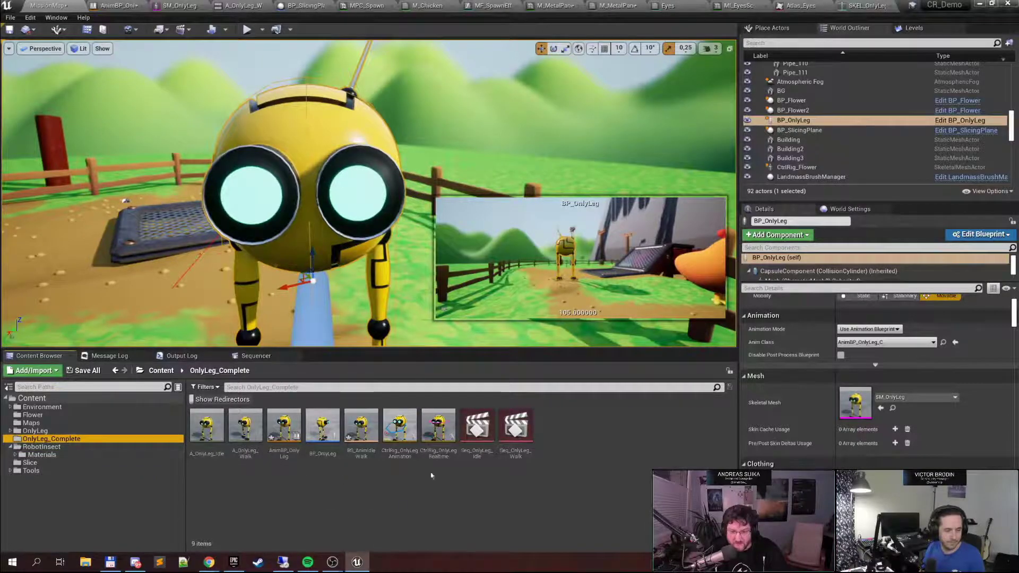
pyautogui.click(400, 427)
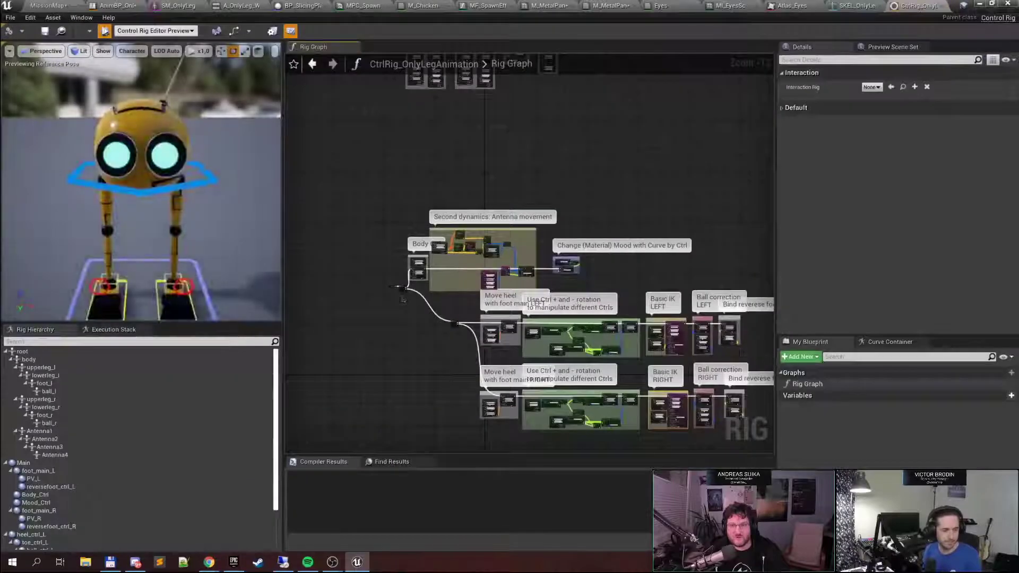
# Examine the rig graph's layout and the node group that changes the material Mood with a curve by control
pyautogui.scroll(3, 488, 143)
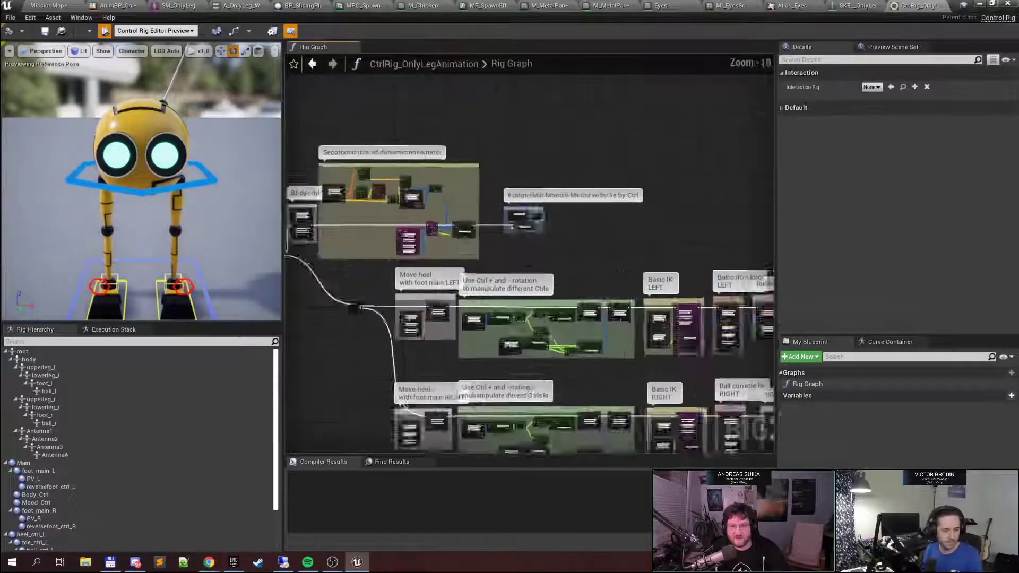
pyautogui.moveTo(566, 135); pyautogui.dragTo(494, 75, button='right')
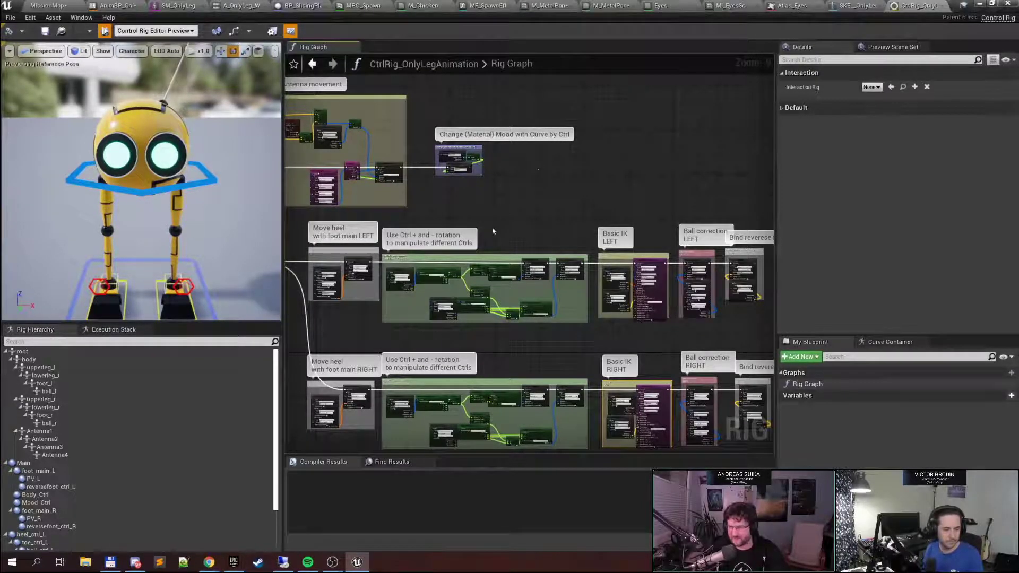
pyautogui.moveTo(493, 232); pyautogui.dragTo(615, 222, button='right')
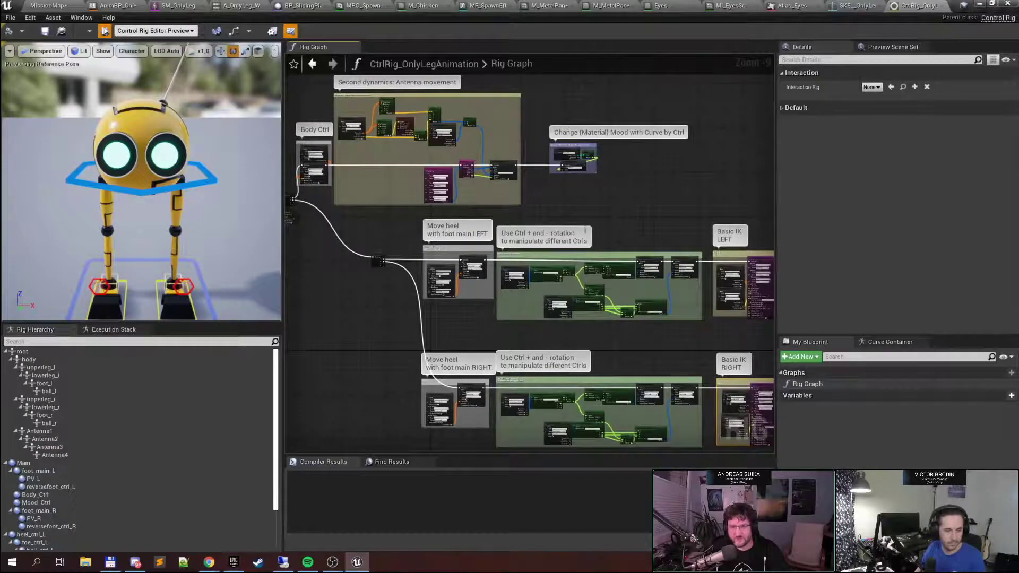
pyautogui.moveTo(382, 225); pyautogui.dragTo(412, 243, button='right')
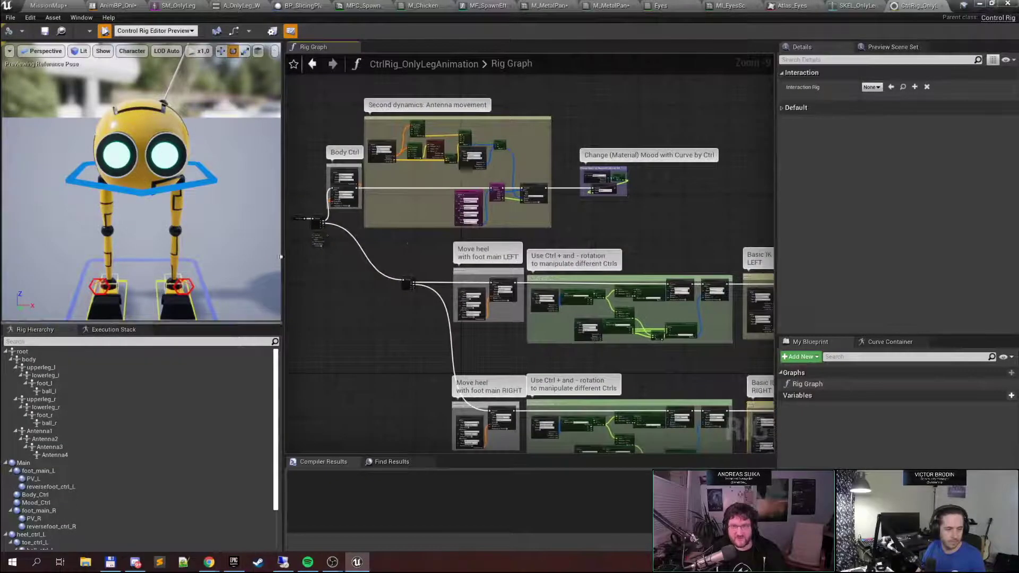
pyautogui.moveTo(564, 198); pyautogui.dragTo(522, 221, button='right')
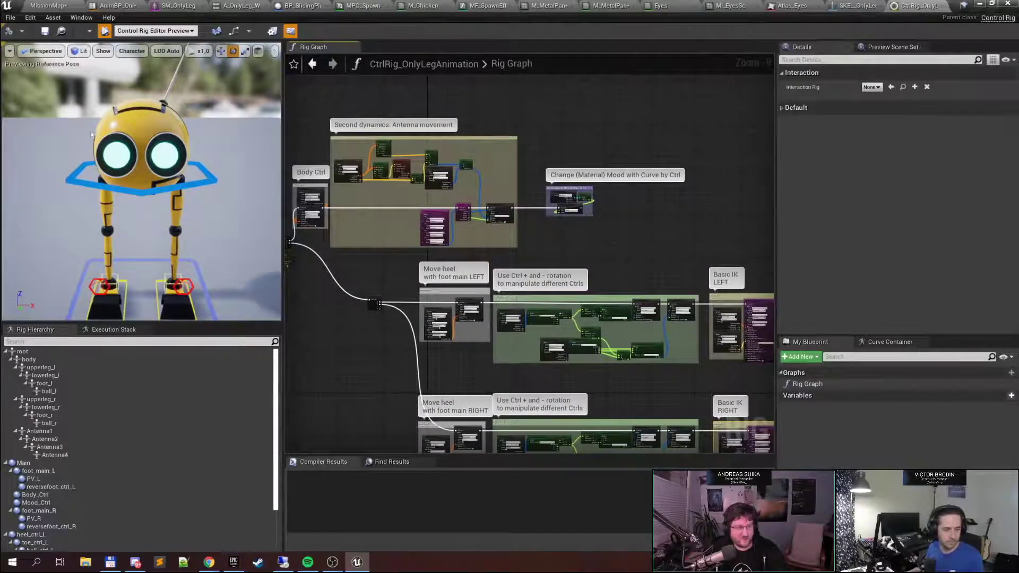
pyautogui.moveTo(627, 166); pyautogui.dragTo(567, 176, button='right')
pyautogui.scroll(8, 530, 197)
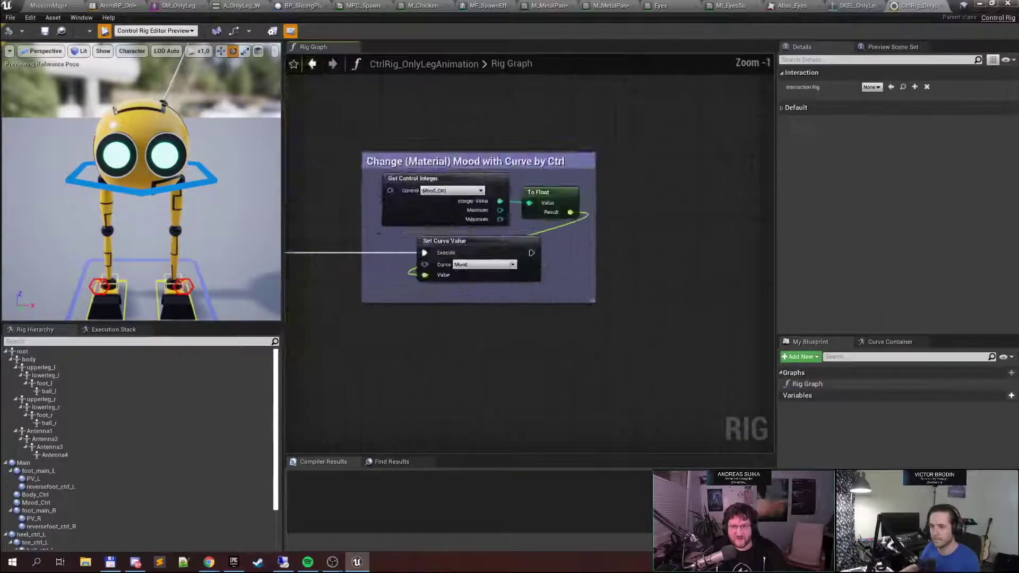
pyautogui.scroll(1, 533, 264)
pyautogui.moveTo(531, 100); pyautogui.dragTo(524, 120, button='right')
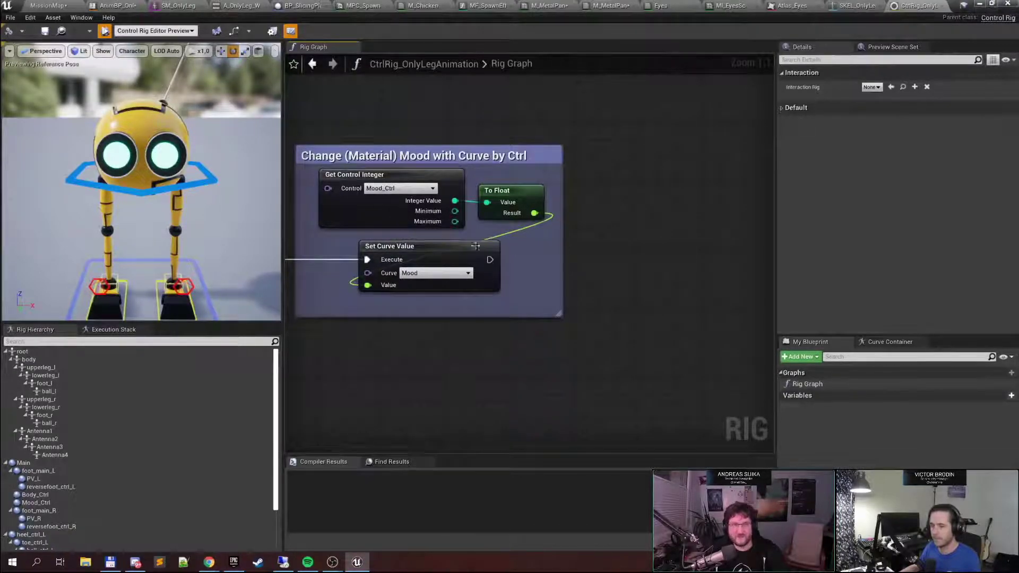
# Show the rig's Curve Container and inspect the Mood curve's properties and its available curve actions, including Import
pyautogui.click(78, 19)
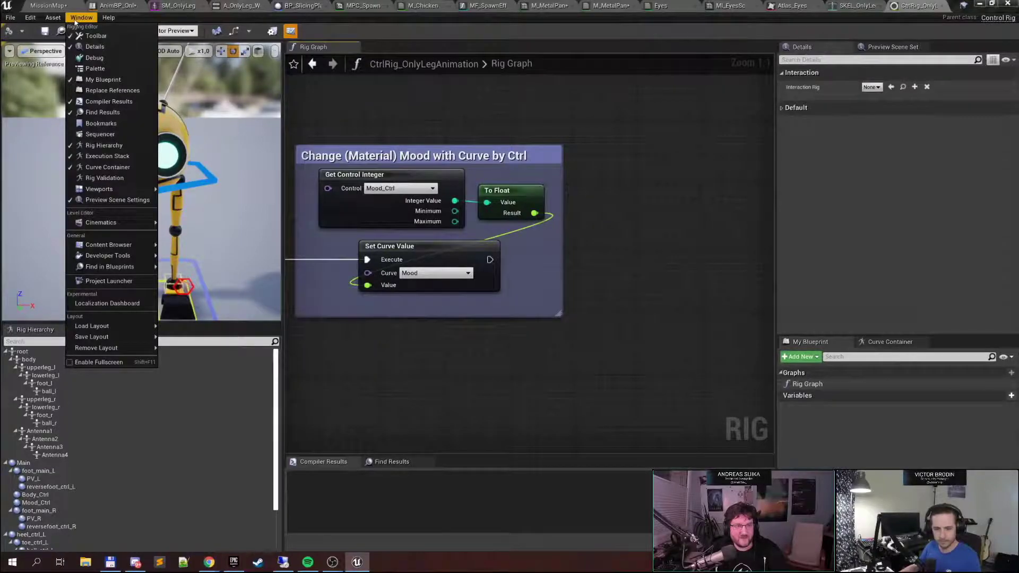
pyautogui.click(106, 167)
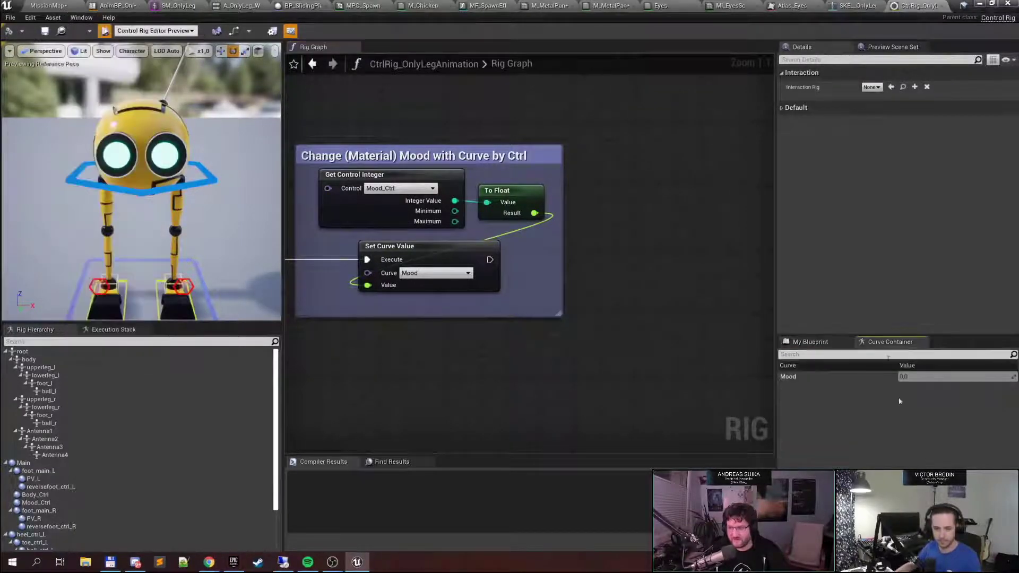
pyautogui.click(810, 377)
pyautogui.rightClick(808, 378)
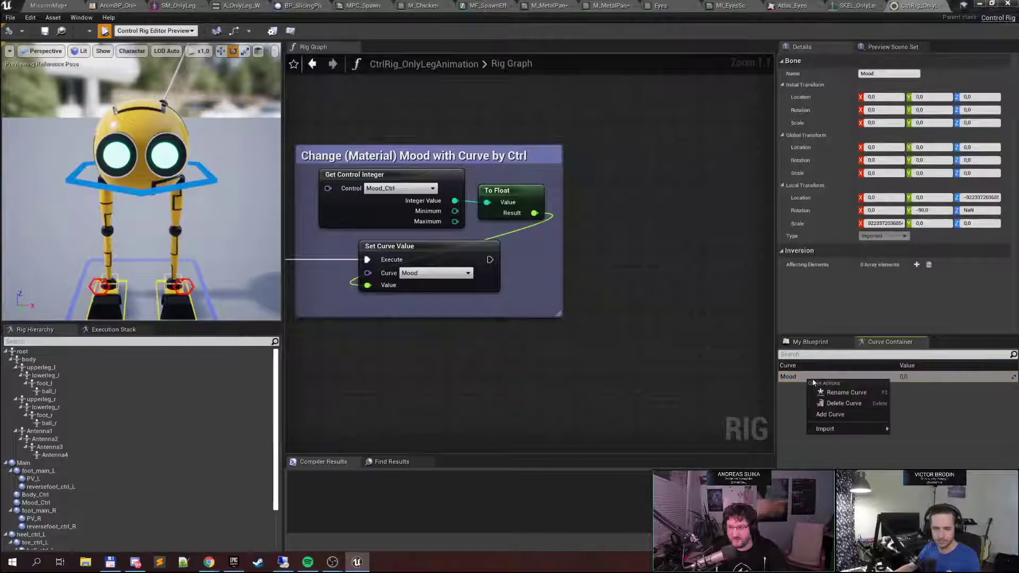
pyautogui.moveTo(841, 429)
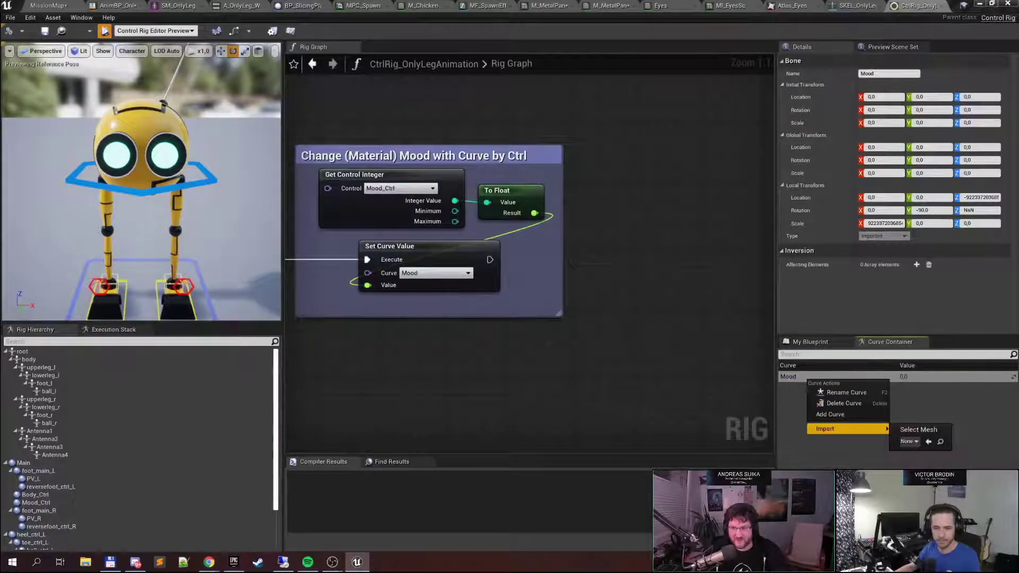
pyautogui.click(807, 388)
pyautogui.click(792, 380)
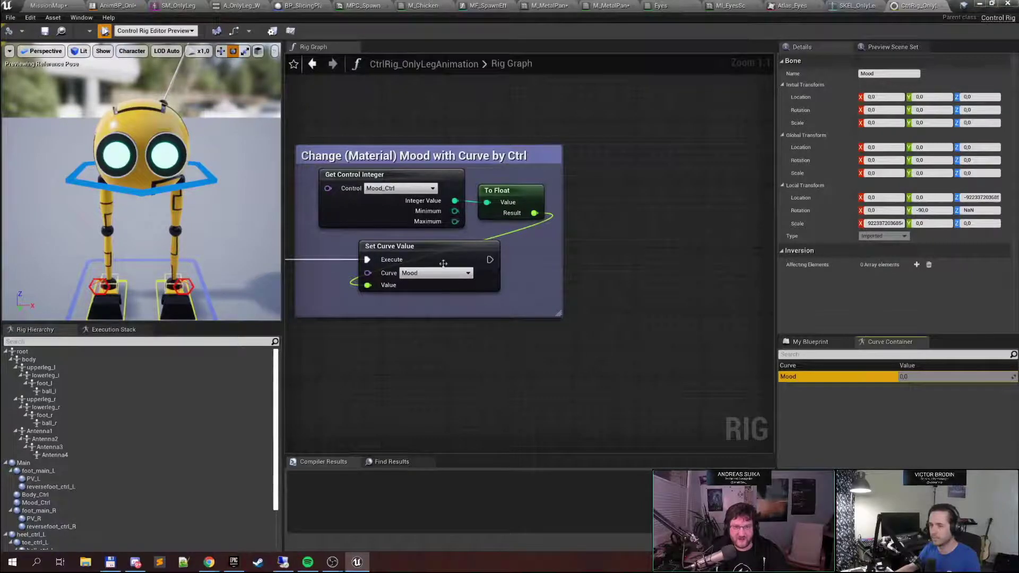
# Inspect the Set Curve Value node for Mood and the Get Control Integer node reading Mood_Ctrl
pyautogui.click(388, 215)
pyautogui.click(420, 265)
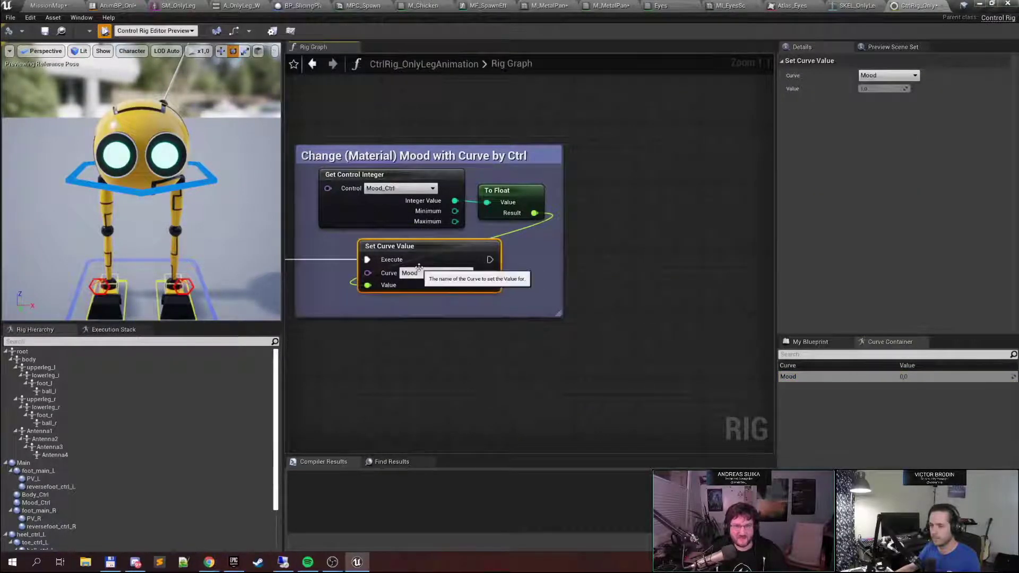
pyautogui.click(403, 219)
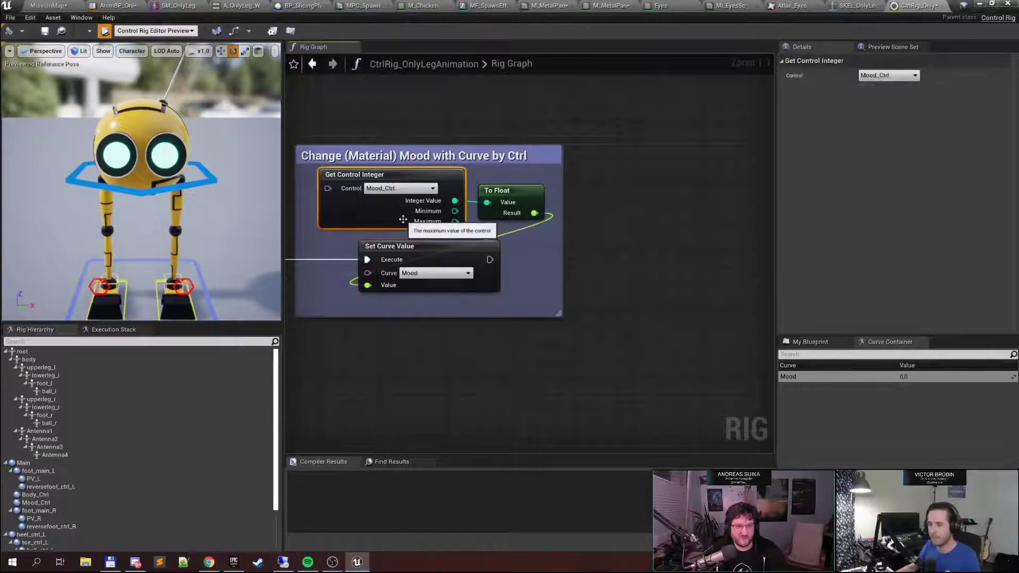
# Open the CtrlRig_OnlyLegRealtime control rig and examine how Get LookAt? and the If node feed the Mood curve's Set Curve Value node
pyautogui.click(74, 5)
pyautogui.click(434, 453)
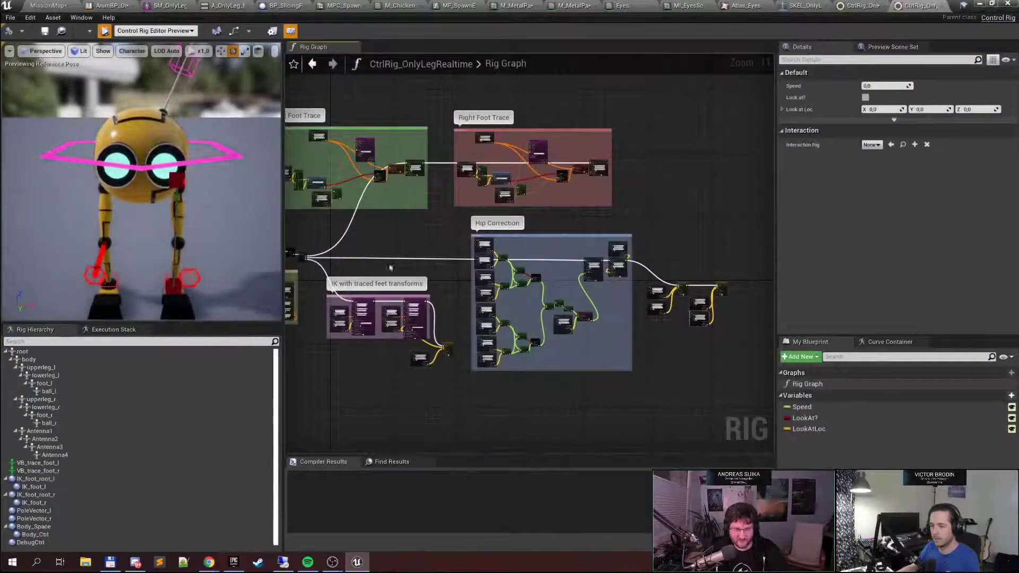
pyautogui.moveTo(392, 264); pyautogui.dragTo(637, 187, button='right')
pyautogui.scroll(5, 508, 219)
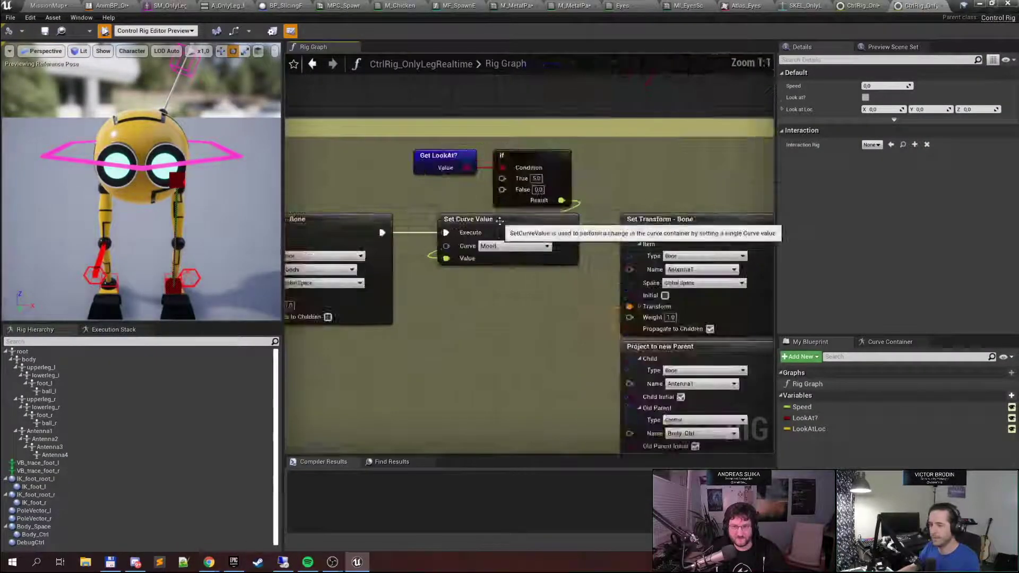
pyautogui.moveTo(550, 180); pyautogui.dragTo(528, 184, button='right')
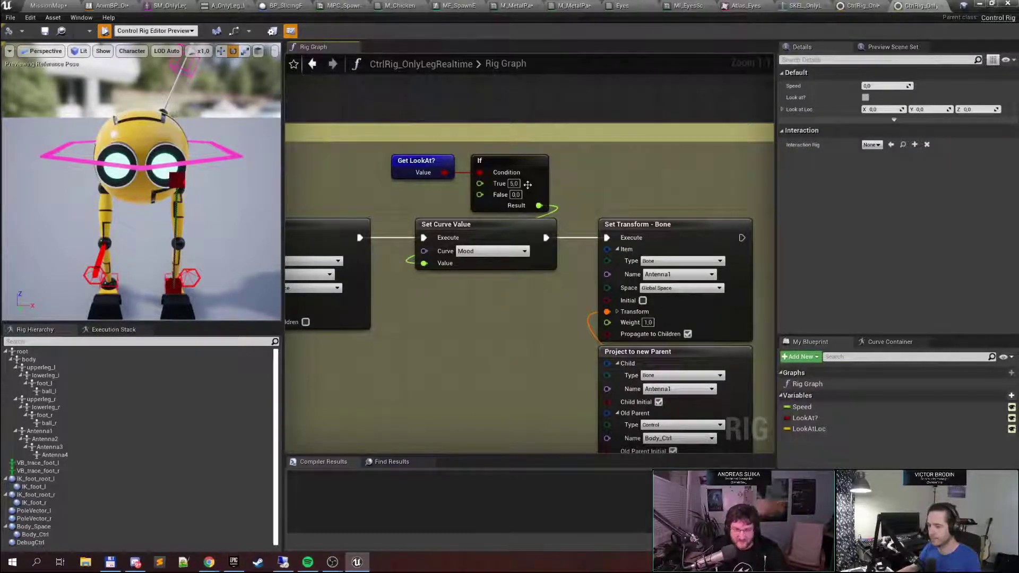
pyautogui.scroll(-2, 468, 278)
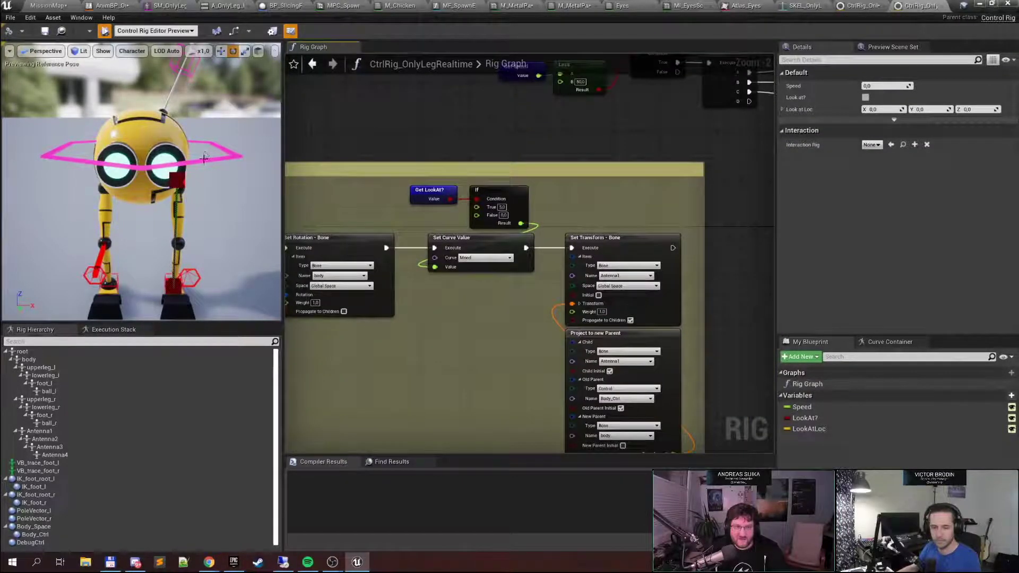
# Select the Body_Space control in the rig preview and move it around to shift the robot's body from several viewing angles
pyautogui.click(204, 159)
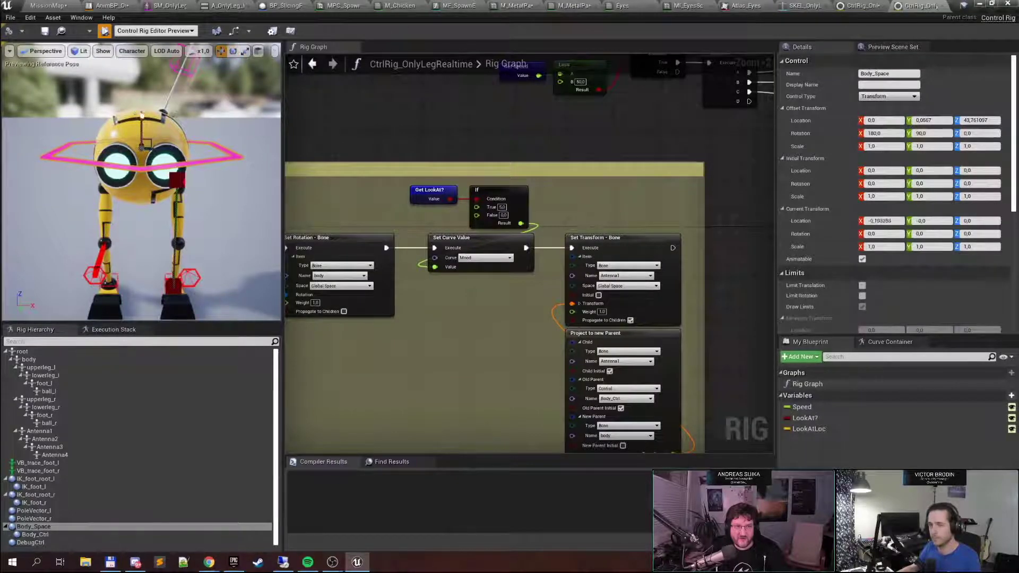
pyautogui.moveTo(141, 119)
pyautogui.mouseDown()
pyautogui.moveTo(141, 144)
pyautogui.moveTo(142, 122)
pyautogui.mouseUp()
pyautogui.moveTo(141, 122); pyautogui.dragTo(95, 104, button='right')
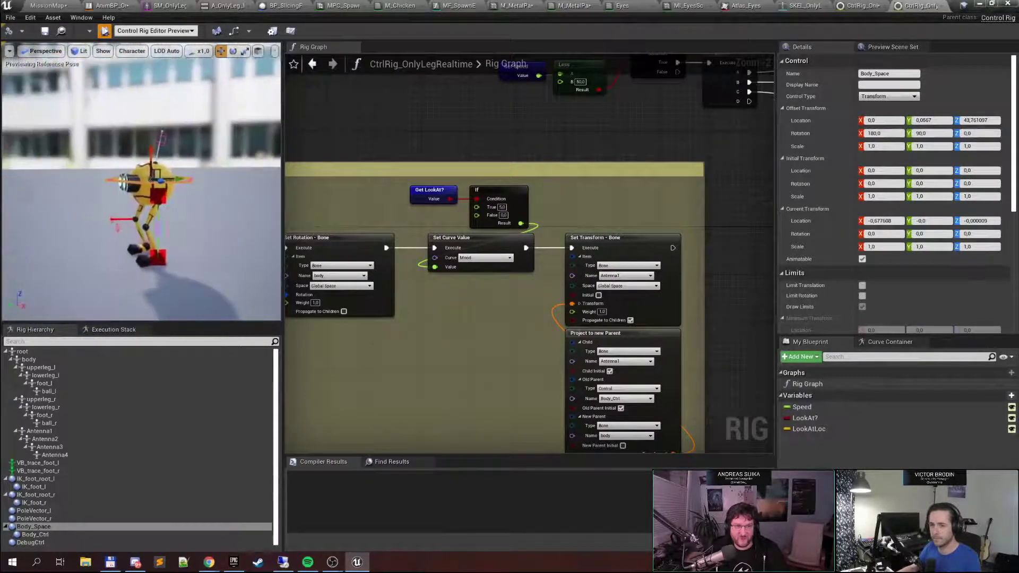
pyautogui.scroll(5, 231, 165)
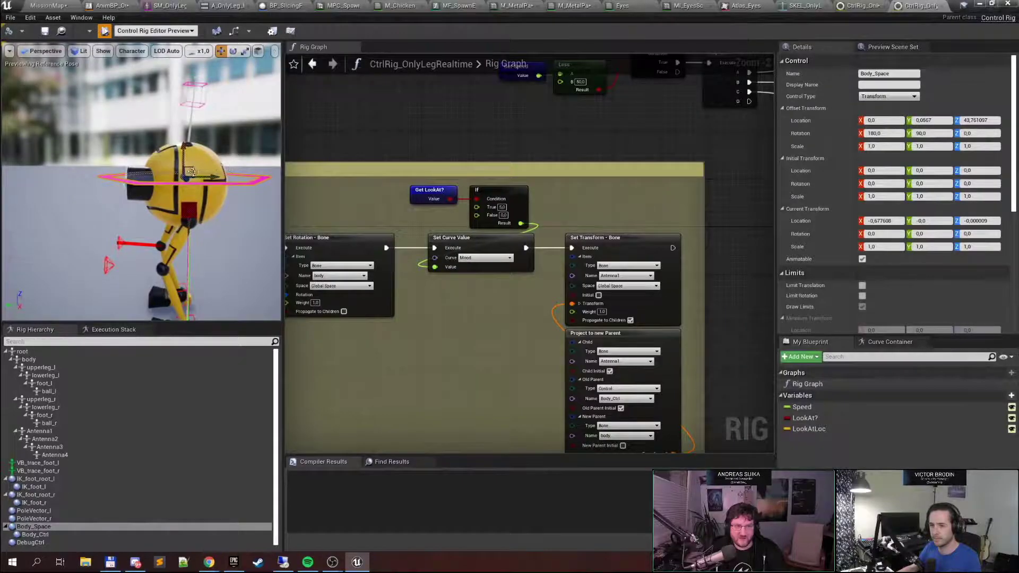
pyautogui.moveTo(192, 171)
pyautogui.mouseDown()
pyautogui.moveTo(208, 166)
pyautogui.moveTo(205, 189)
pyautogui.moveTo(198, 184)
pyautogui.moveTo(223, 157)
pyautogui.moveTo(180, 173)
pyautogui.moveTo(184, 164)
pyautogui.mouseUp()
pyautogui.moveTo(184, 164)
pyautogui.mouseDown(button='right')
pyautogui.moveTo(124, 169)
pyautogui.moveTo(169, 173)
pyautogui.moveTo(194, 162)
pyautogui.mouseUp(button='right')
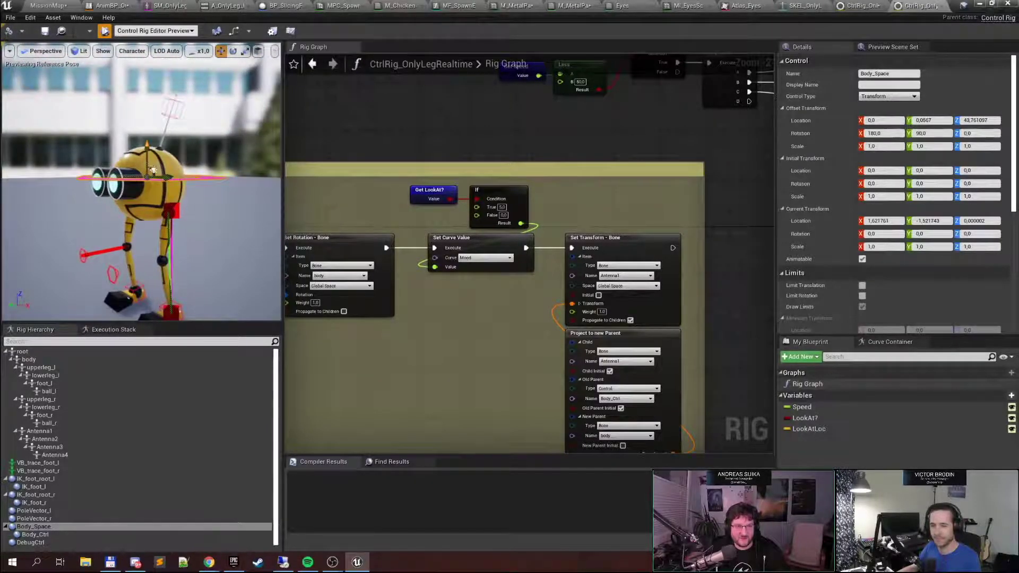
pyautogui.moveTo(153, 170); pyautogui.dragTo(158, 166)
pyautogui.moveTo(163, 205); pyautogui.dragTo(149, 171)
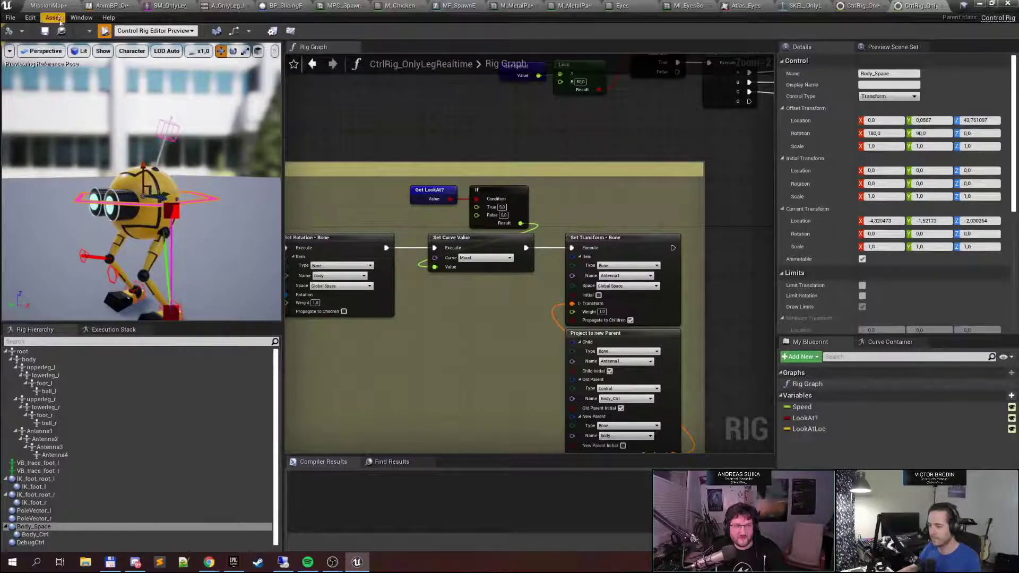
# Return to the MissionMap level, start a play session, and walk the robot past the chicken and up the metal grate ramp
pyautogui.click(49, 5)
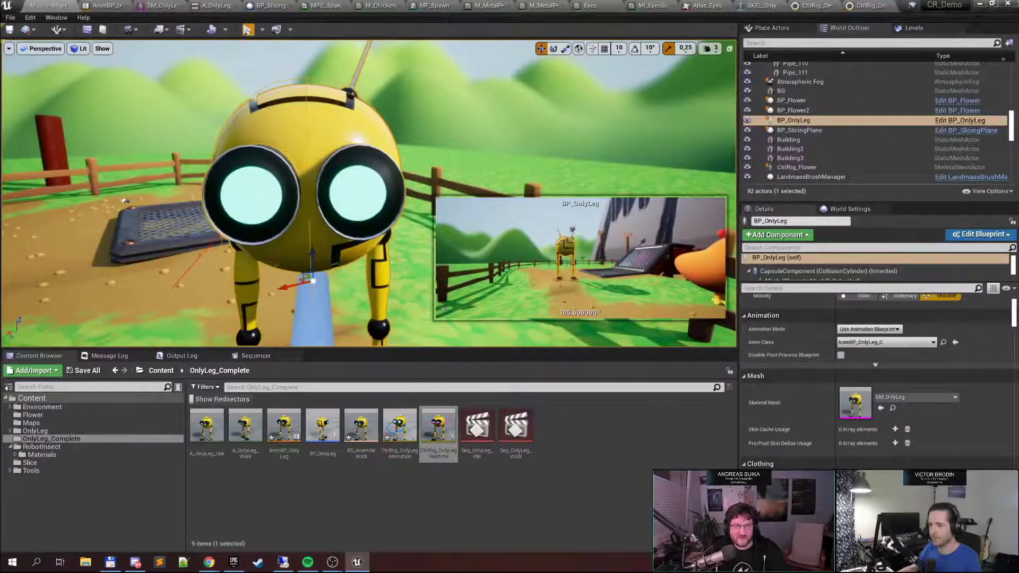
pyautogui.press('a')
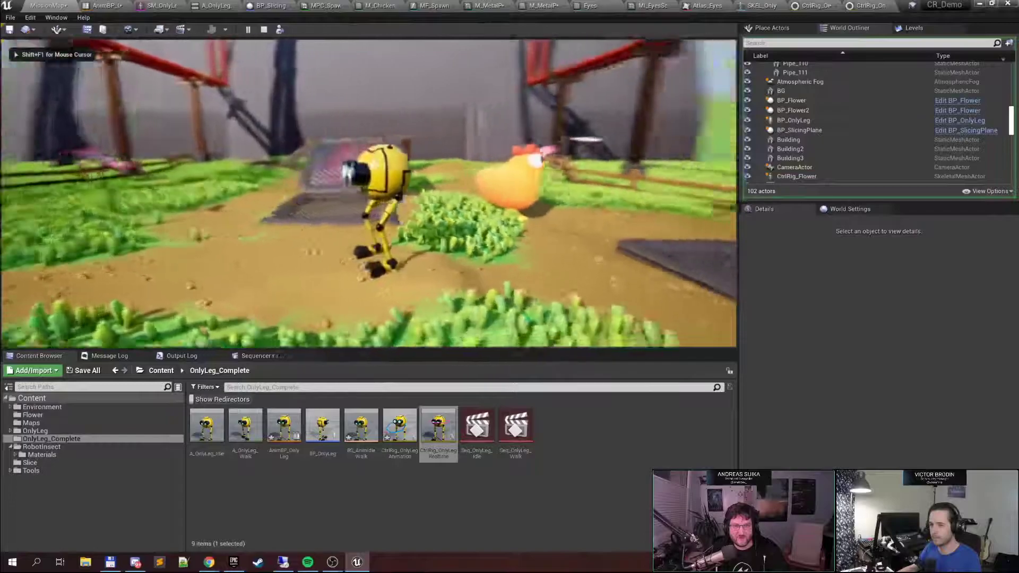
pyautogui.press('w')
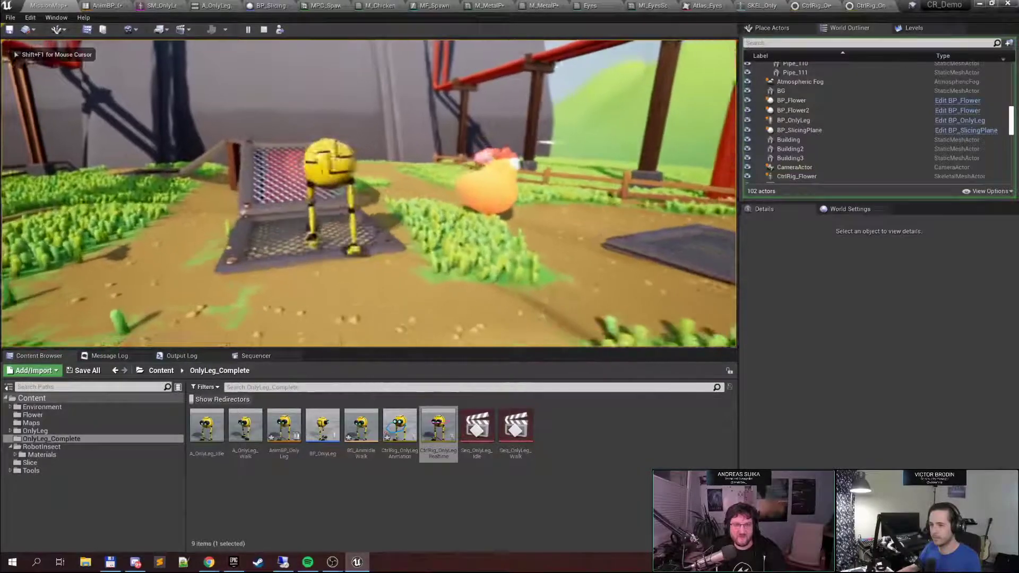
pyautogui.press('w')
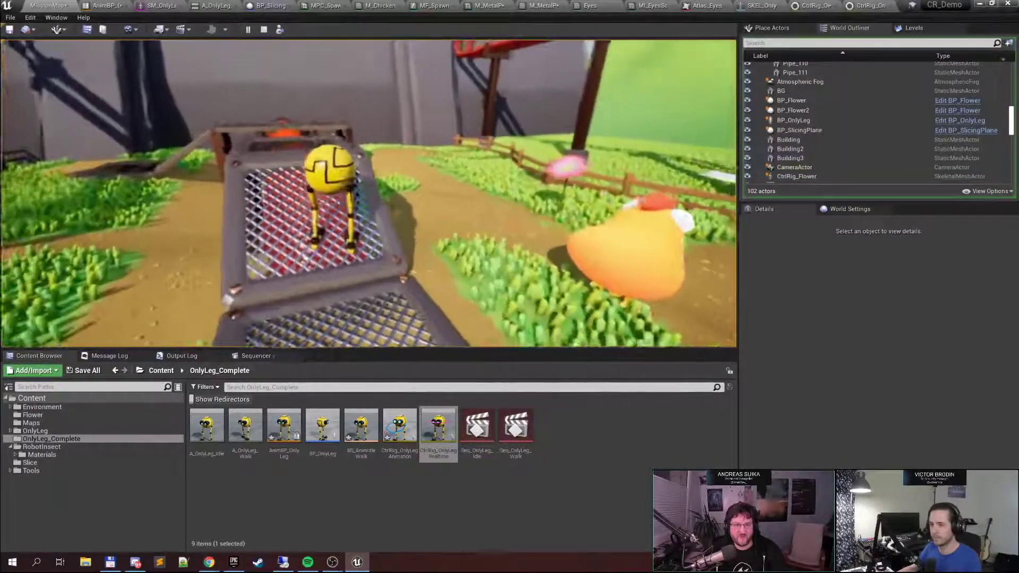
pyautogui.press('w')
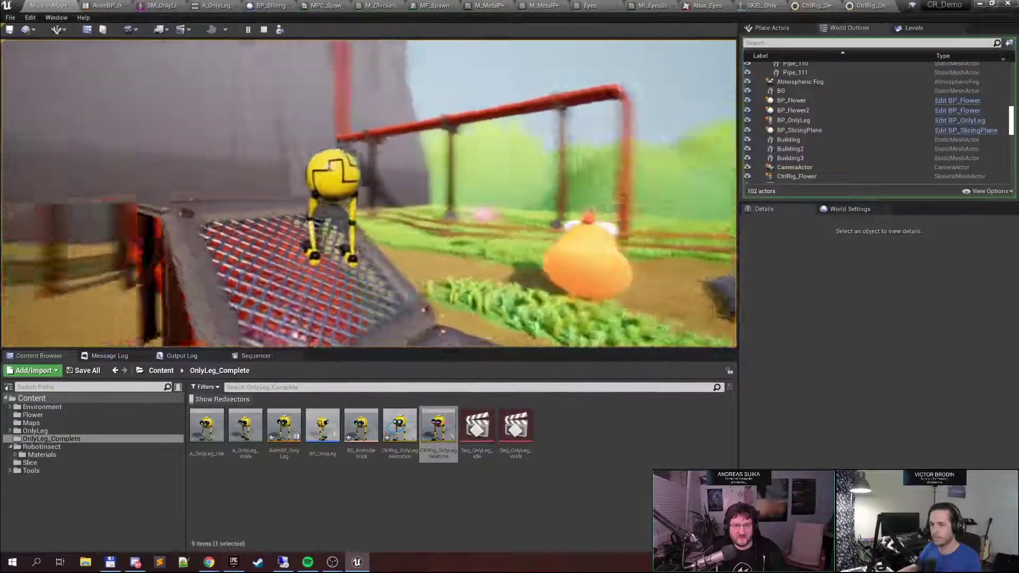
pyautogui.press('a')
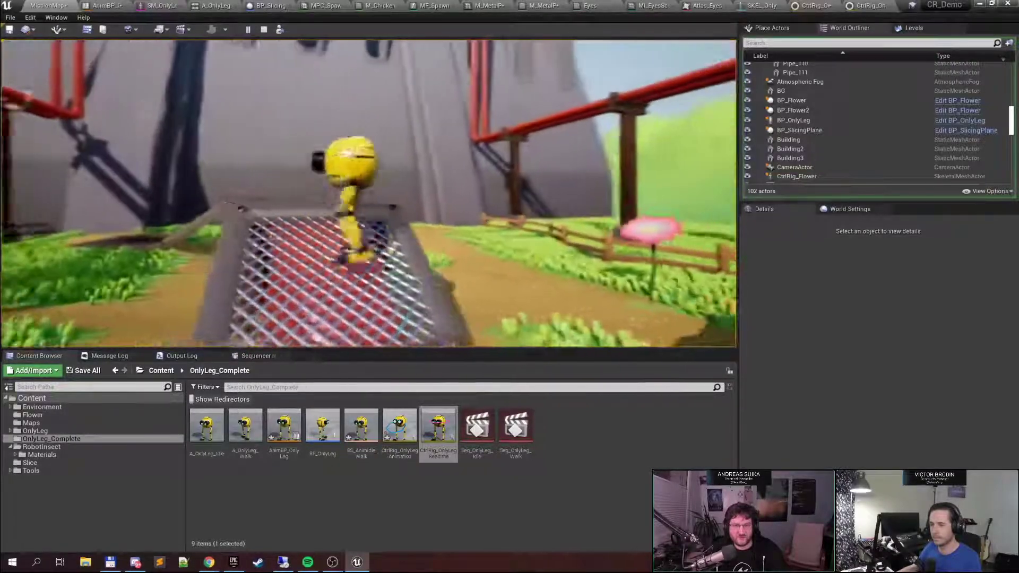
pyautogui.press('w')
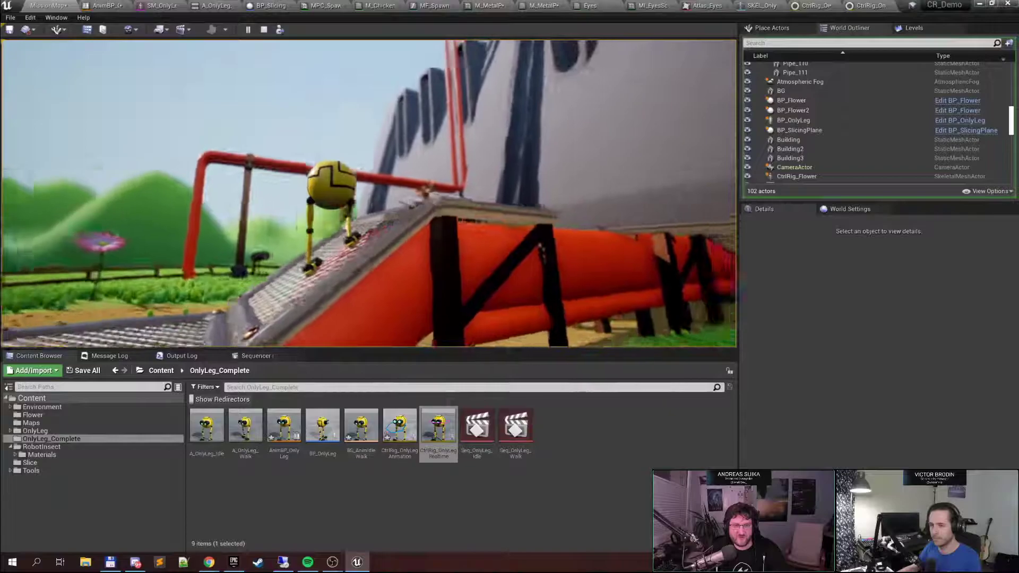
pyautogui.press('w')
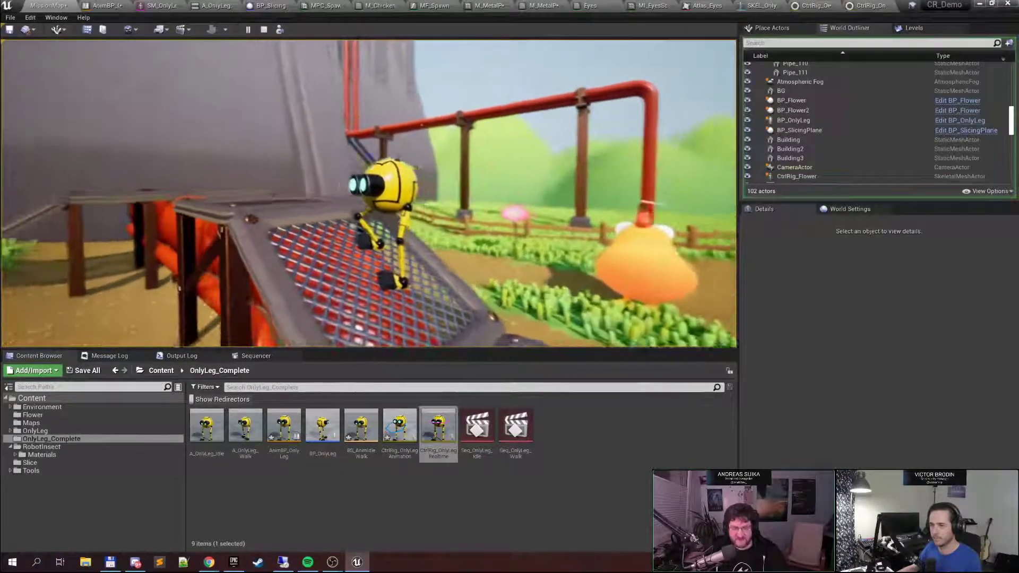
# Walk the robot back down the ramp and around the flower and path to check its eyes, and end the play session
pyautogui.press('s')
pyautogui.press('a')
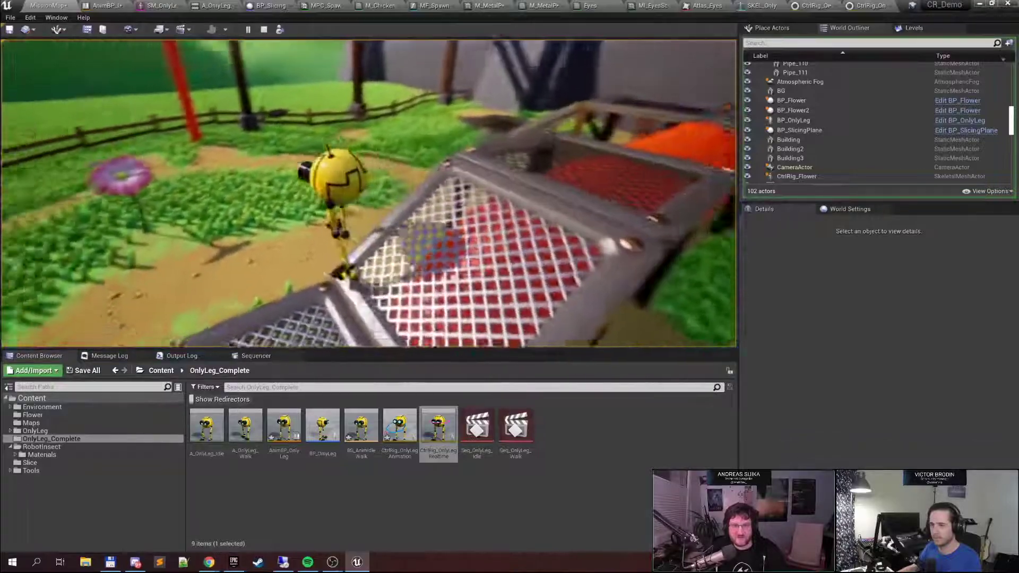
pyautogui.press('s')
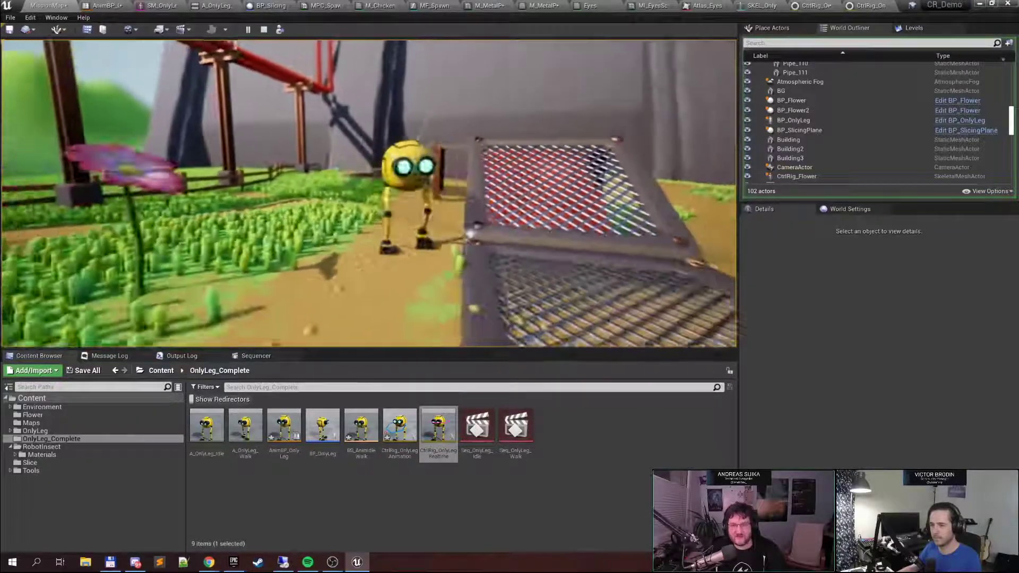
pyautogui.press('d')
pyautogui.press('s')
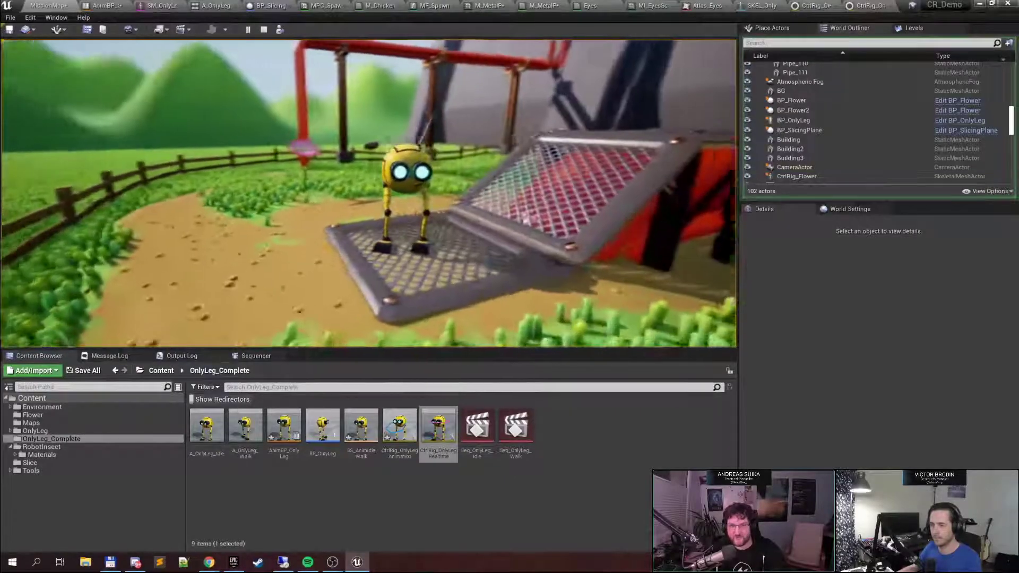
pyautogui.press('a')
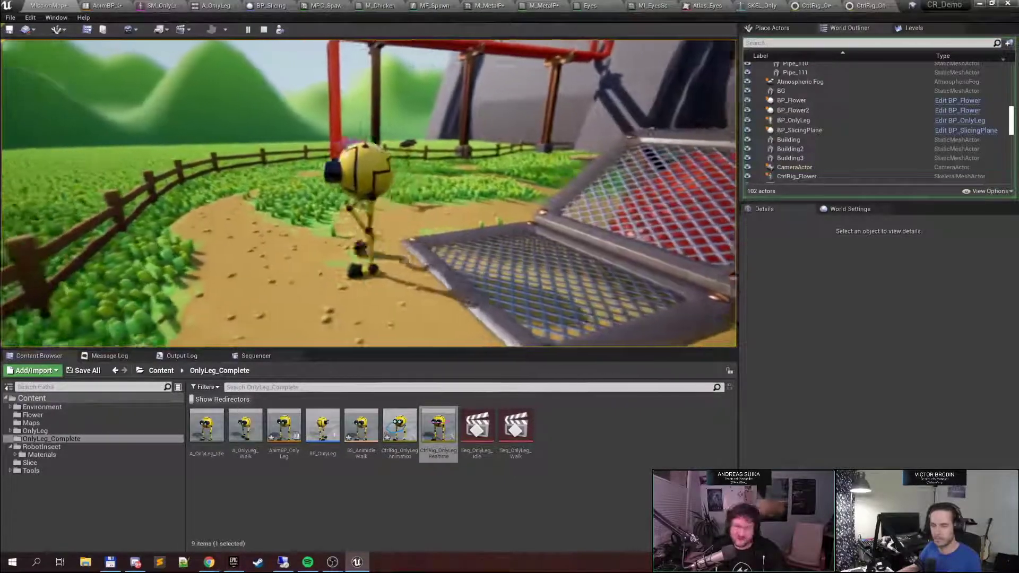
pyautogui.press('s')
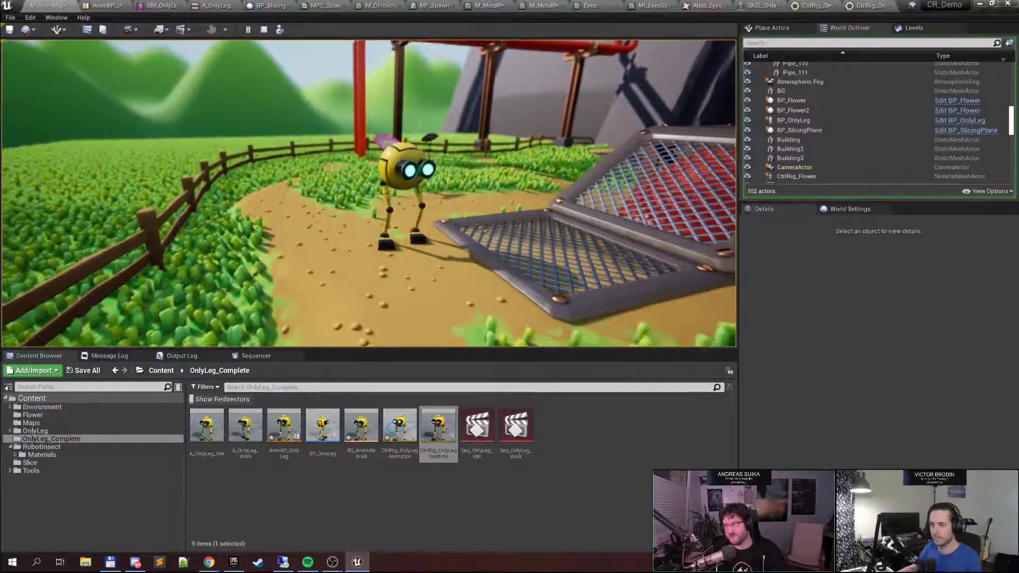
pyautogui.press('d')
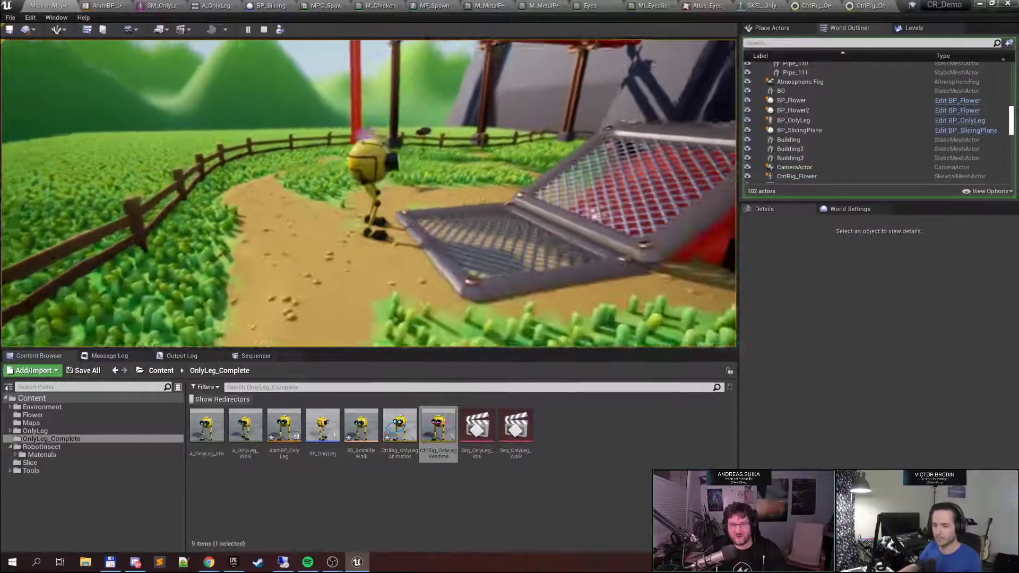
pyautogui.press('w')
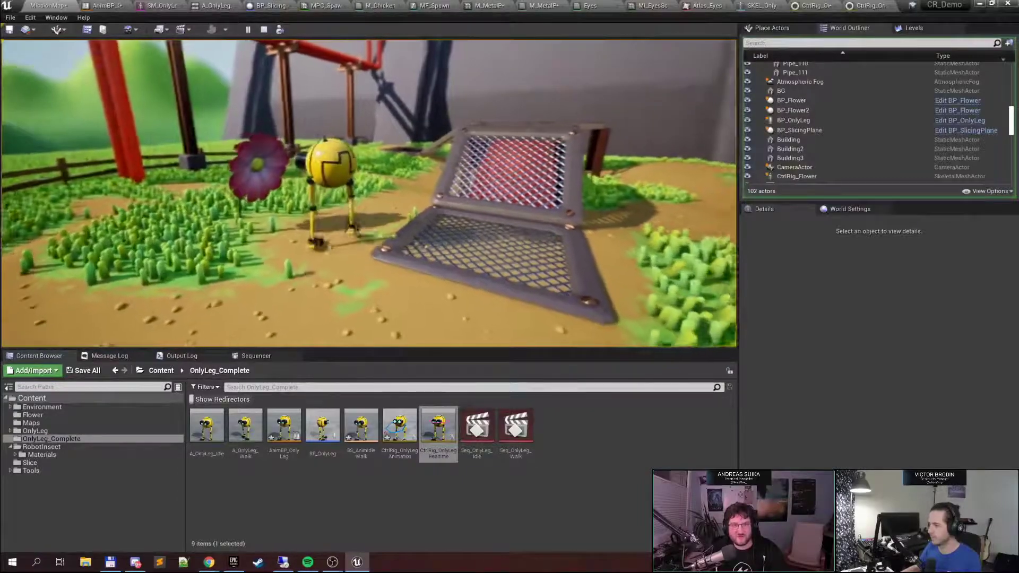
pyautogui.press('w')
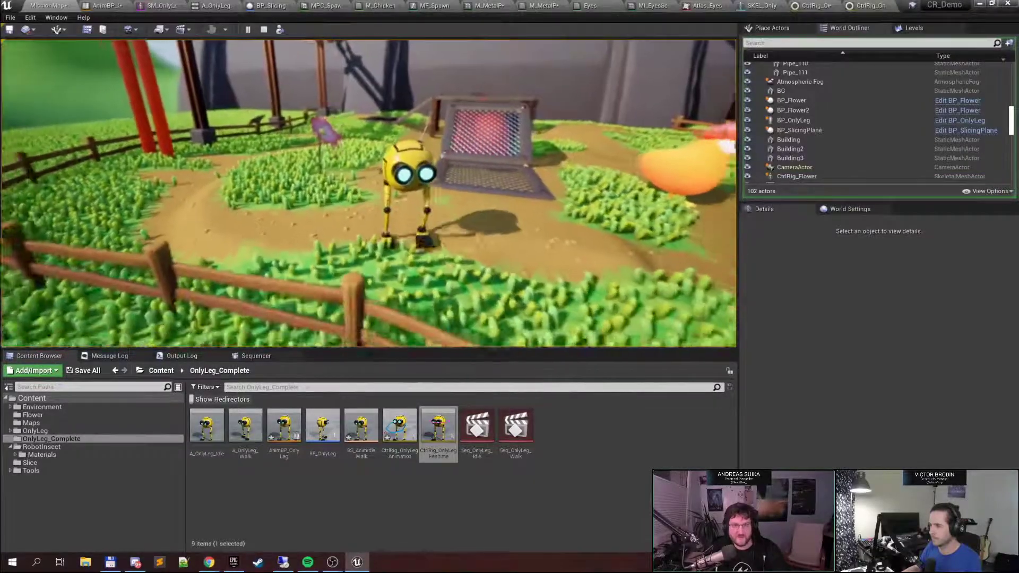
pyautogui.press('Escape')
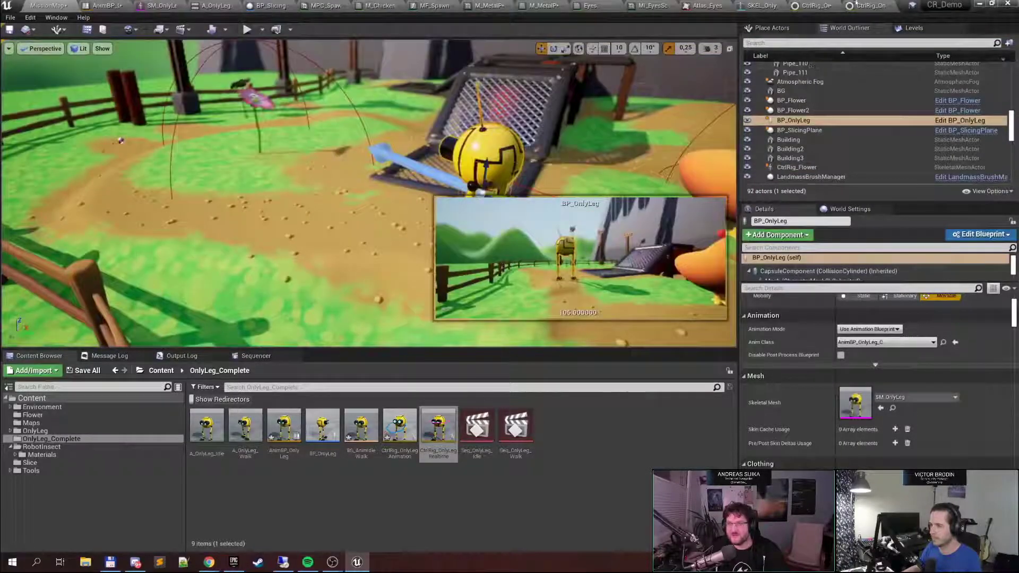
# In the CtrlRig_OnlyLegRealtime graph, try values 1 through 6 for the If node's False input feeding the Mood curve
pyautogui.click(862, 4)
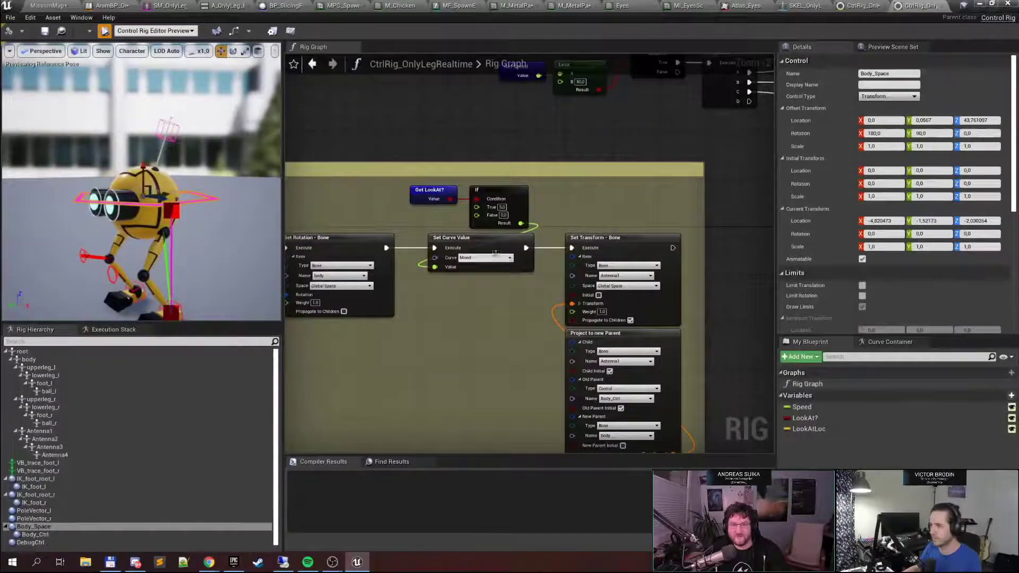
pyautogui.scroll(2, 516, 254)
pyautogui.click(469, 239)
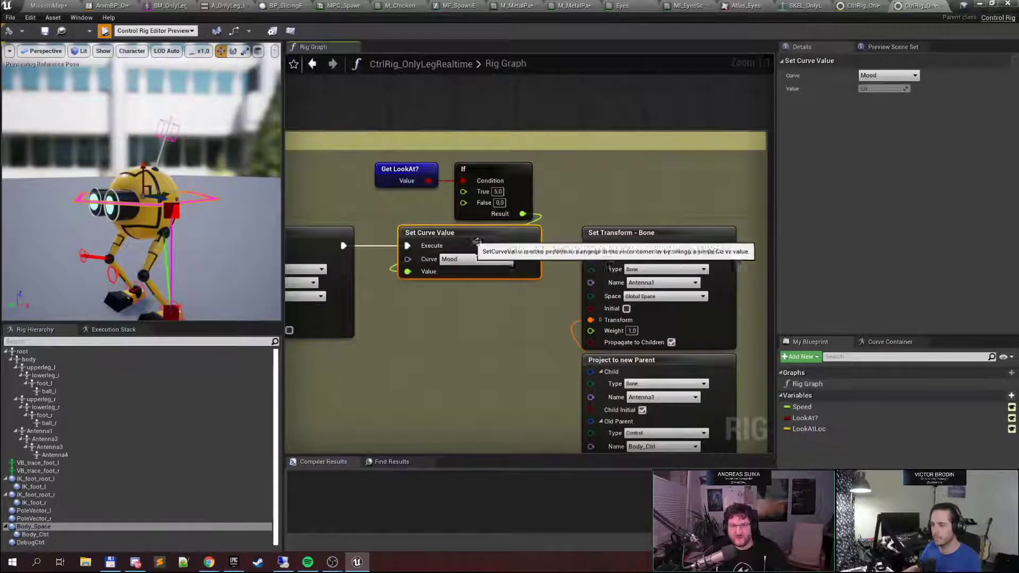
pyautogui.write('1')
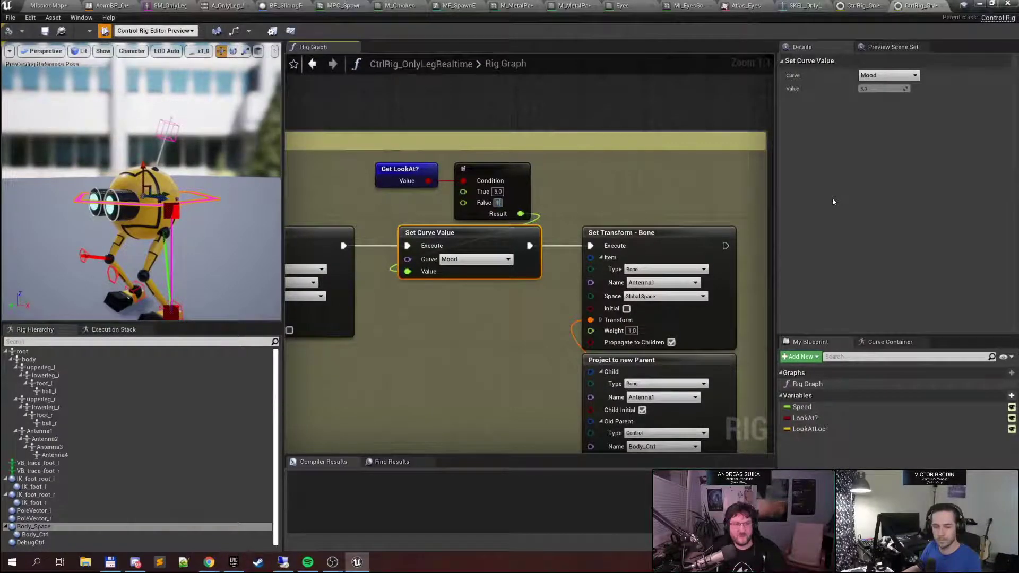
pyautogui.press('Return')
pyautogui.write('2')
pyautogui.press('Return')
pyautogui.write('3')
pyautogui.press('Return')
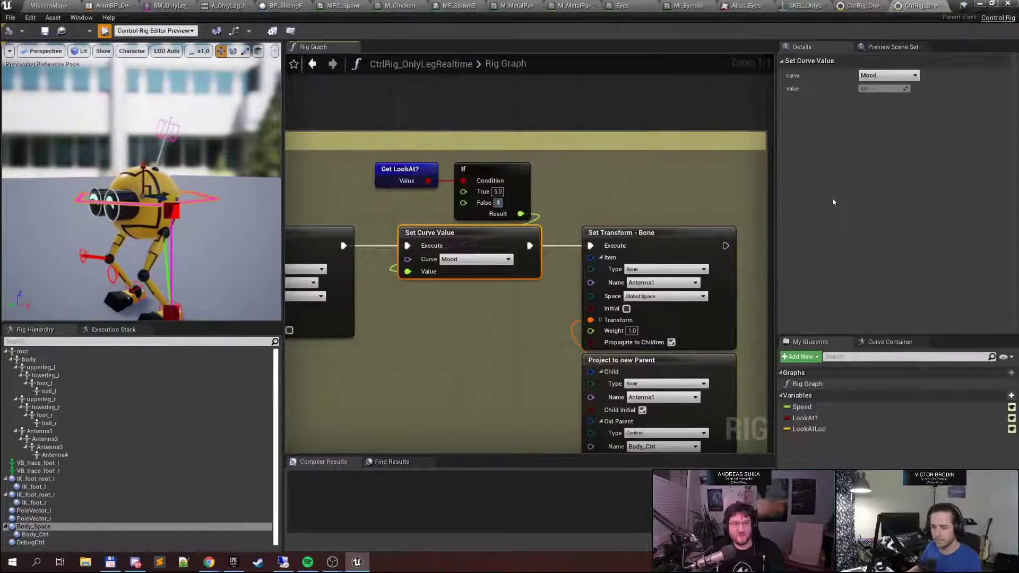
pyautogui.write('5')
pyautogui.press('Return')
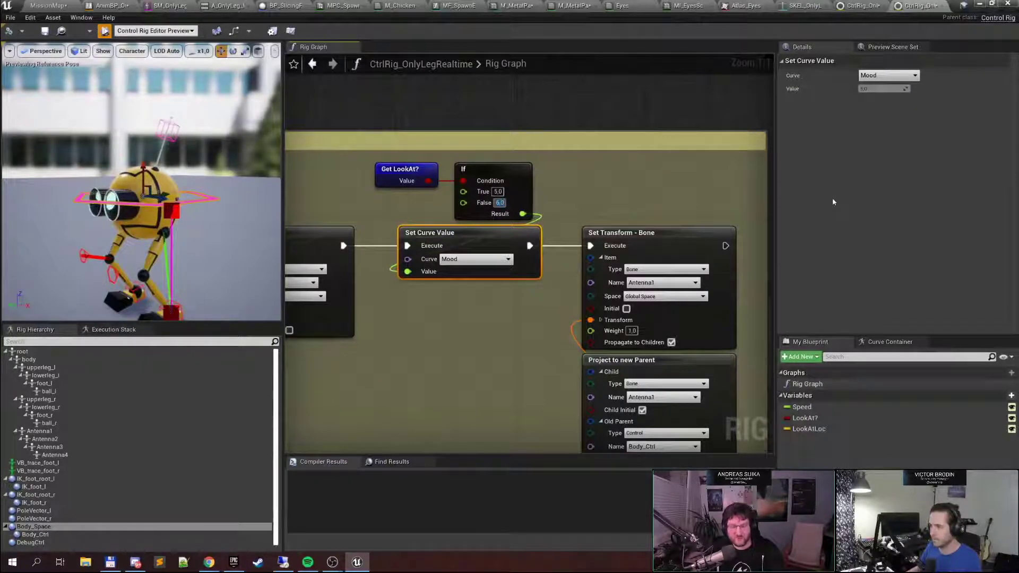
# Set the If node's False value to 0, try 1 once more, and restore it to 0
pyautogui.write('0')
pyautogui.press('Return')
pyautogui.write('1')
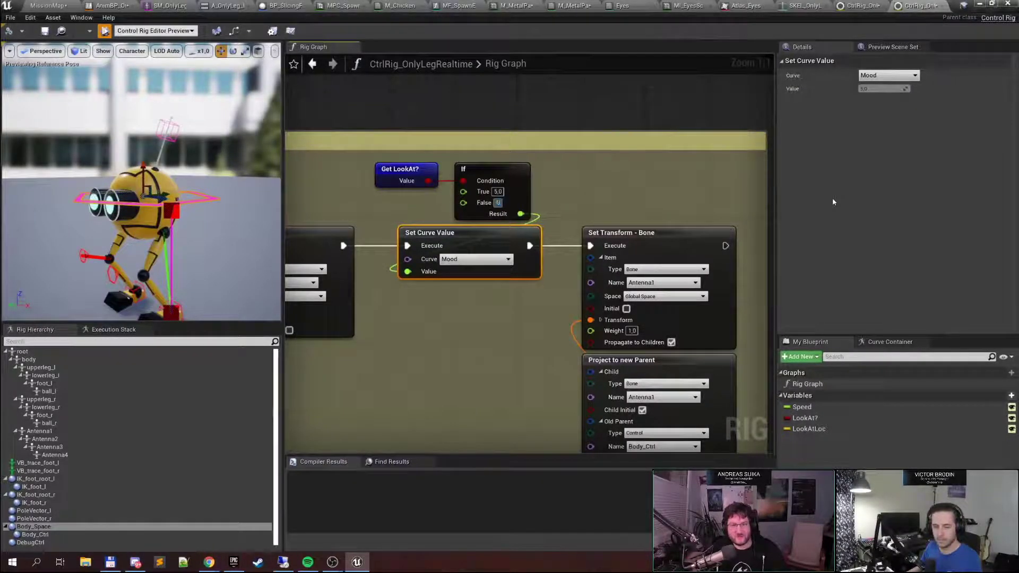
pyautogui.press('Return')
pyautogui.write('0')
pyautogui.press('Return')
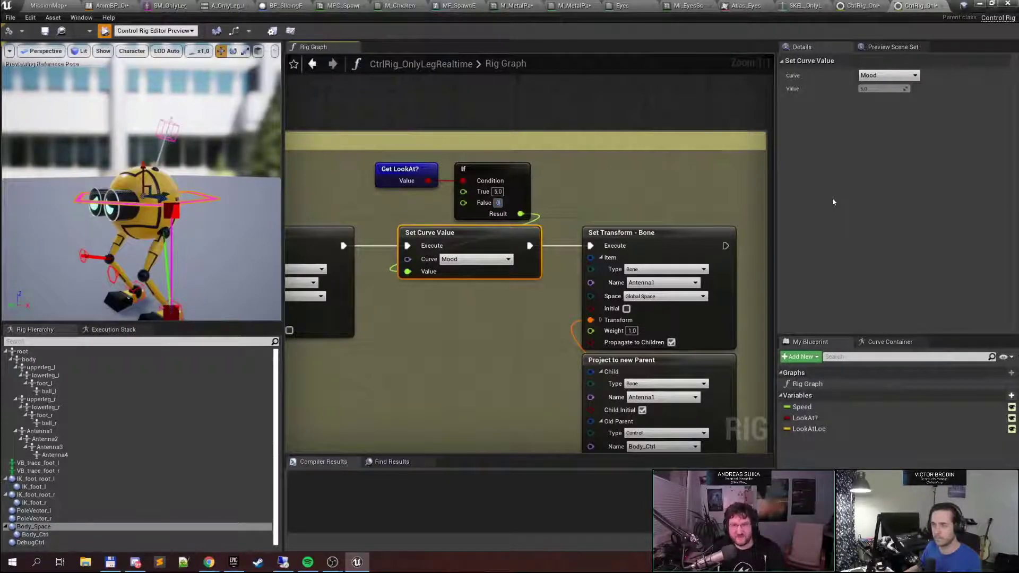
# Disconnect Get LookAt? from the If node's Condition, reconnect it, and save the control rig
pyautogui.click(407, 179)
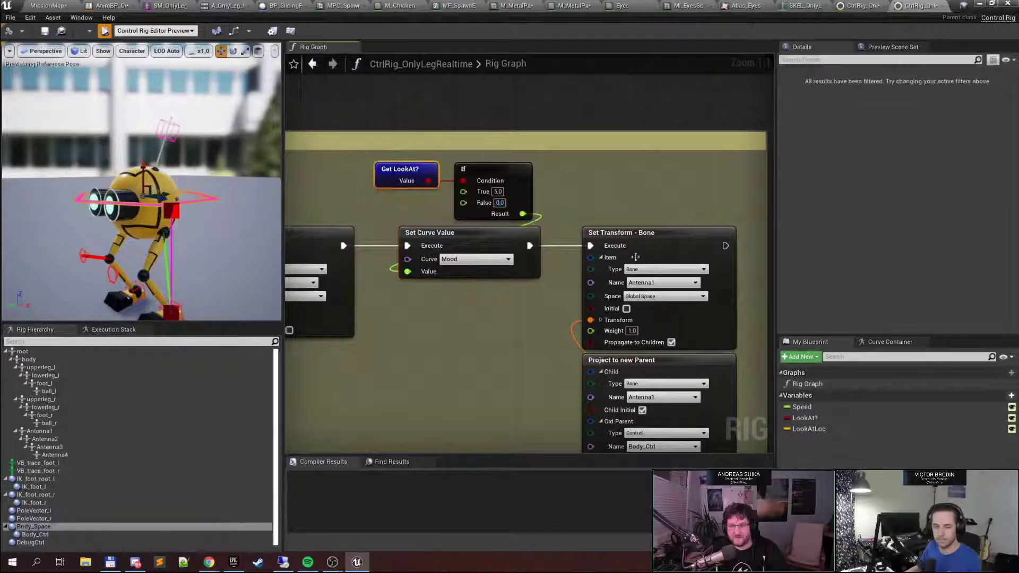
pyautogui.keyDown('alt'); pyautogui.click(464, 181); pyautogui.keyUp('alt')
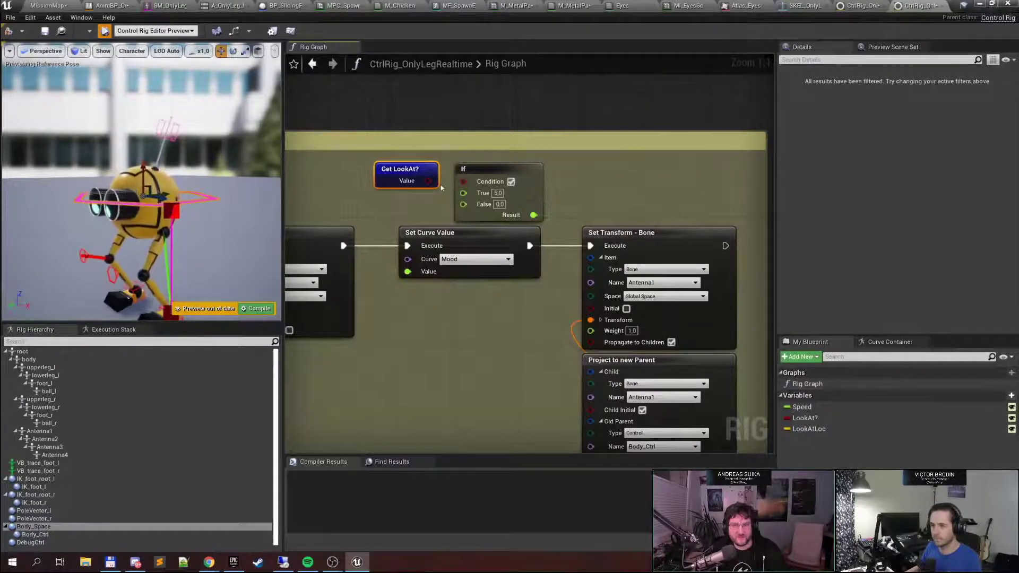
pyautogui.moveTo(429, 180); pyautogui.dragTo(463, 181)
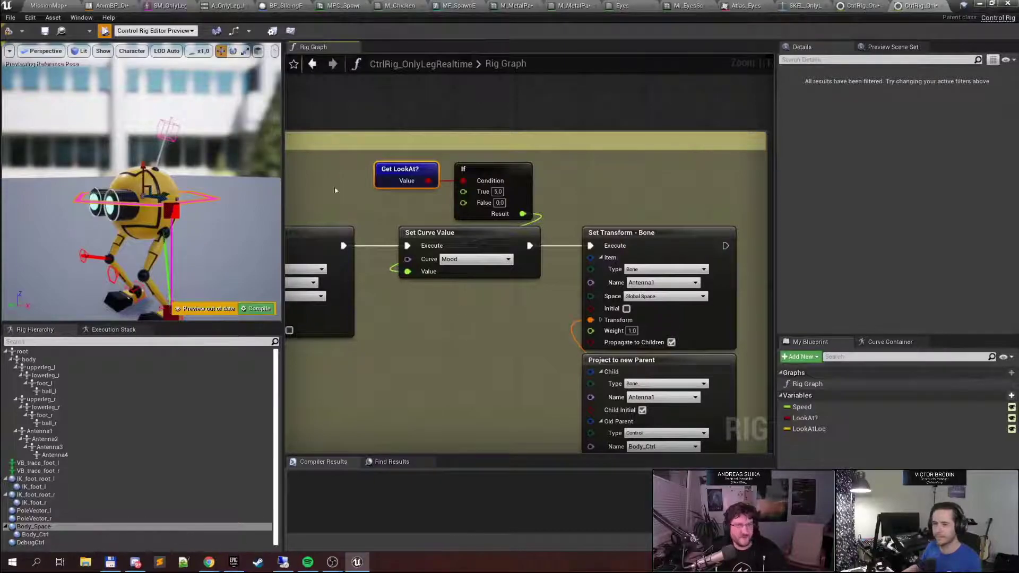
pyautogui.click(45, 31)
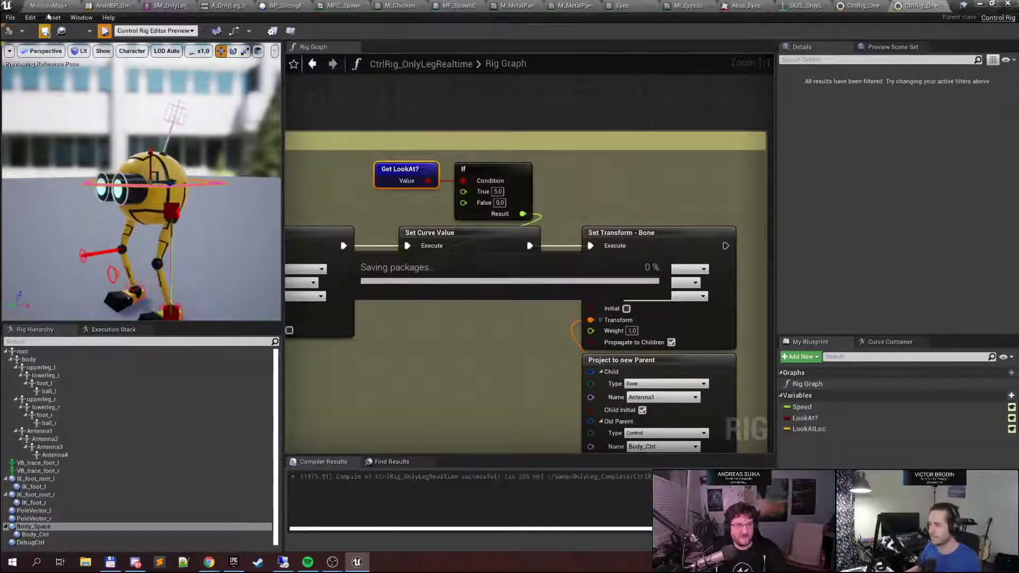
# Go back to the MissionMap level and look at the robot from the front beside the chicken
pyautogui.click(50, 5)
pyautogui.moveTo(340, 186); pyautogui.dragTo(552, 189, button='right')
pyautogui.moveTo(121, 141); pyautogui.dragTo(121, 141, button='right')
pyautogui.moveTo(367, 194); pyautogui.dragTo(345, 194, button='right')
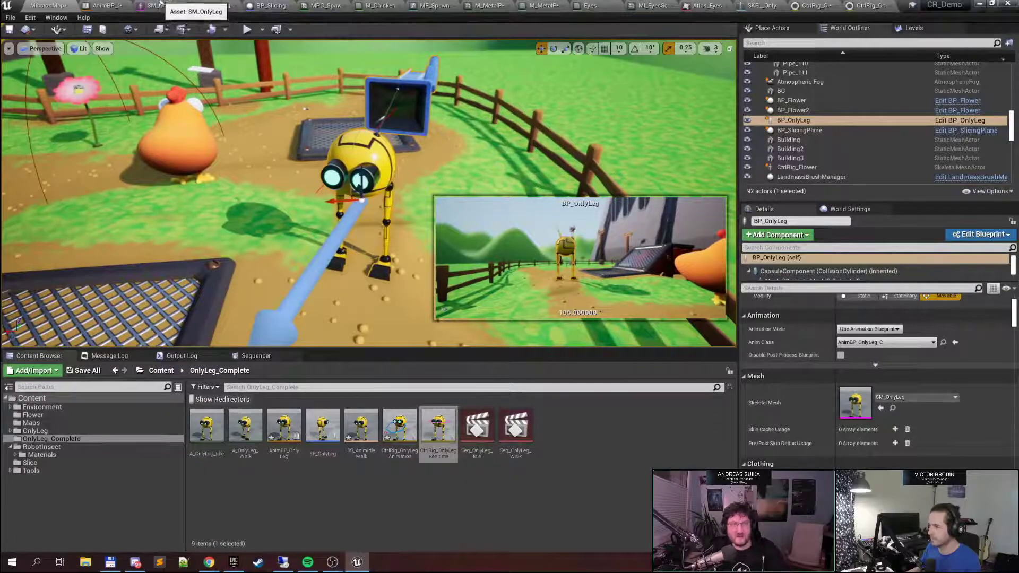
# Open the A_OnlyLeg_Walk animation and add the existing Mood curve to its Curves track
pyautogui.click(215, 6)
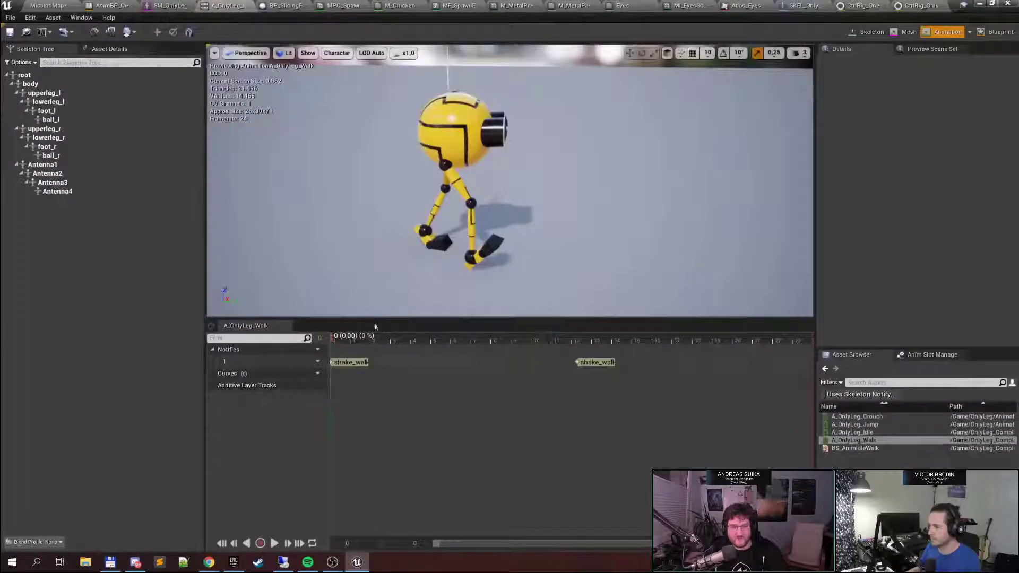
pyautogui.click(317, 373)
pyautogui.moveTo(334, 393)
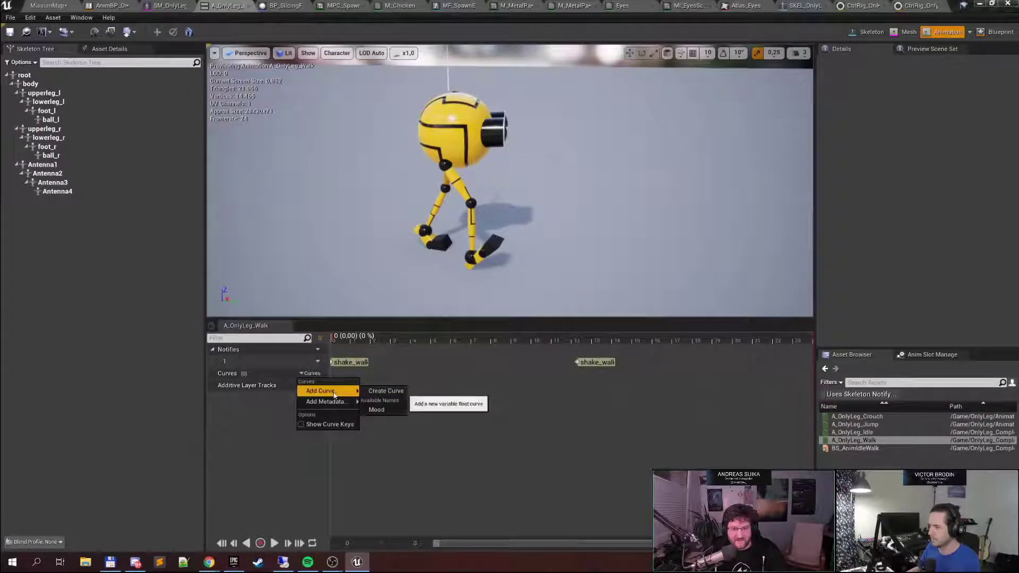
pyautogui.click(377, 410)
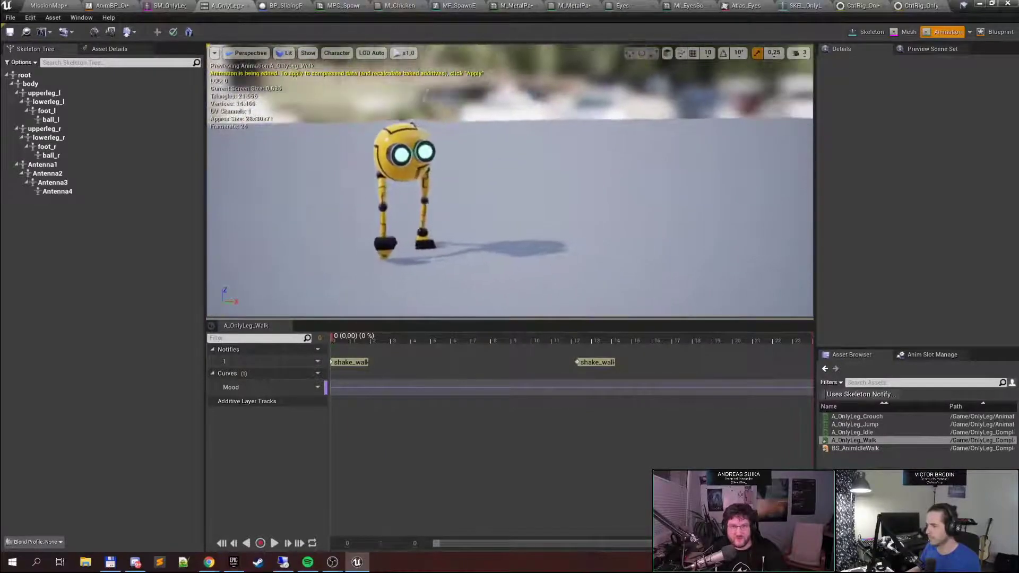
# Scrub the walk animation to about frame 12, check the Mood curve's edit and remove options, and return to the level
pyautogui.click(340, 392)
pyautogui.moveTo(425, 393); pyautogui.dragTo(577, 393)
pyautogui.rightClick(578, 392)
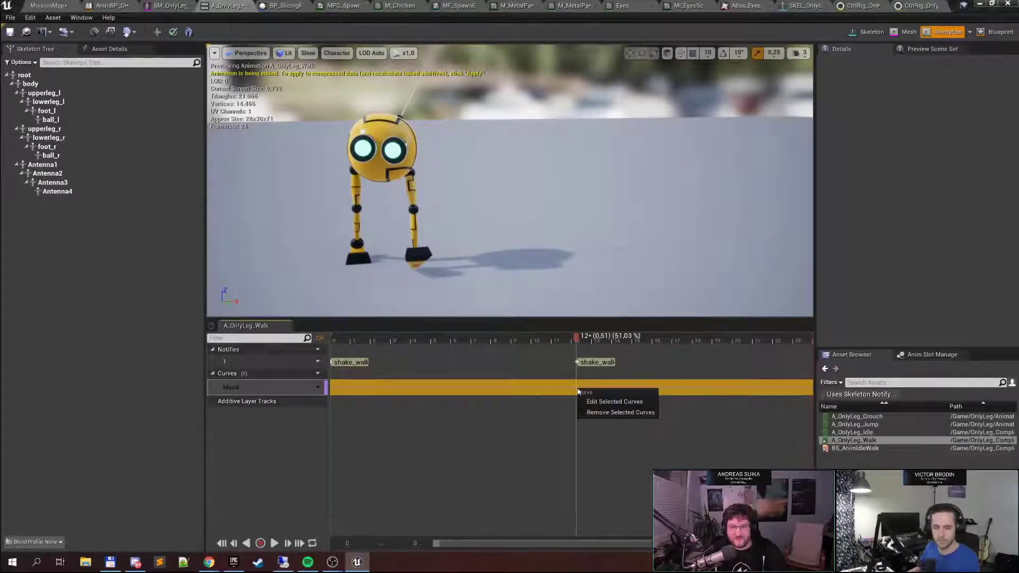
pyautogui.click(572, 387)
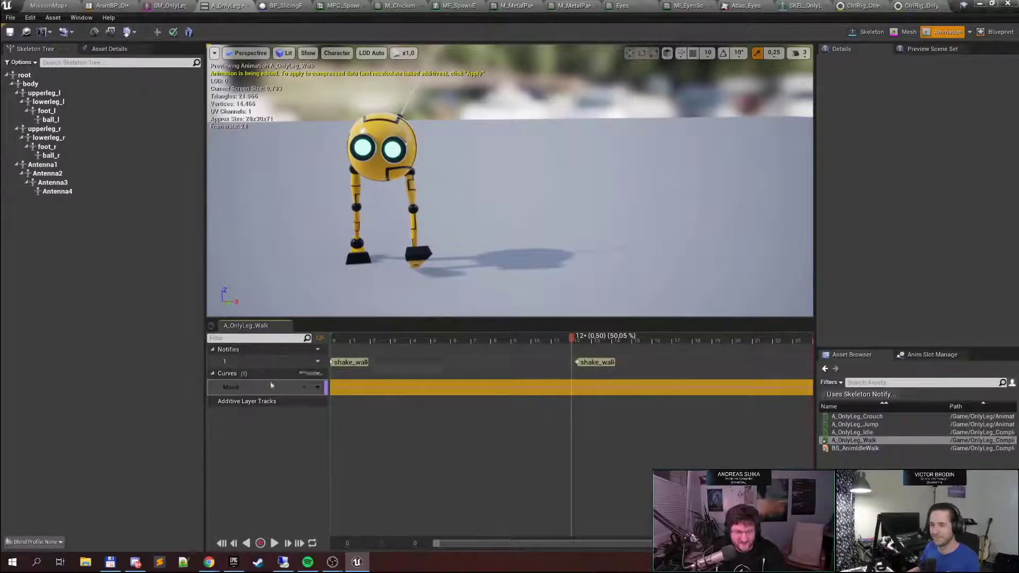
pyautogui.click(47, 5)
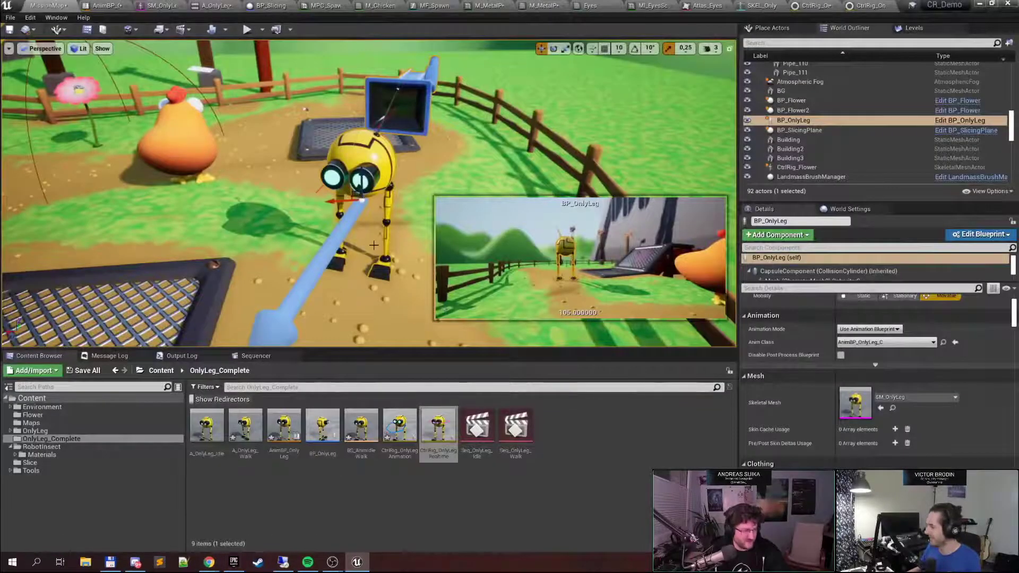
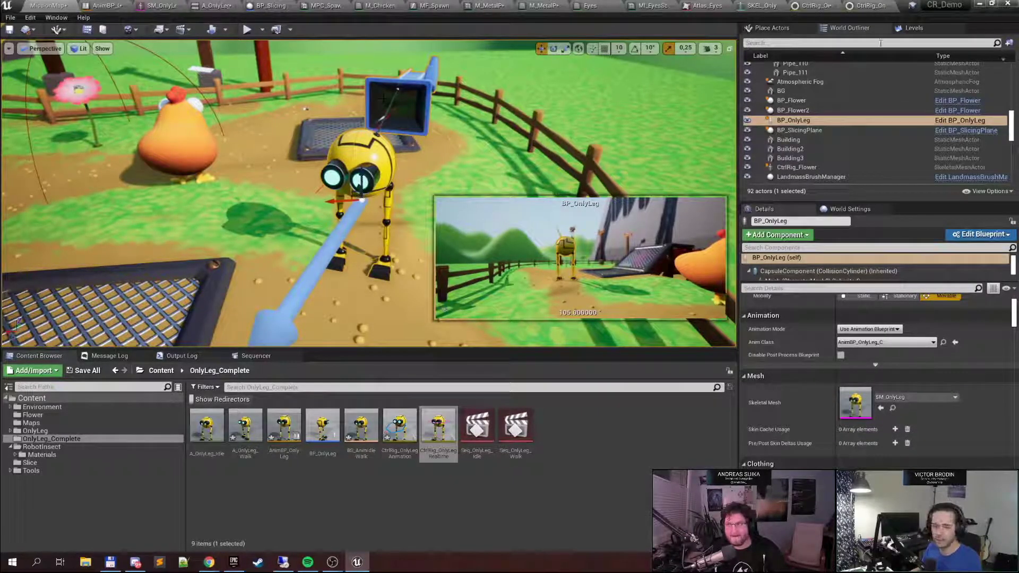
# Close the CR_Demo project, discarding the modified M_Chicken and MF_SpawnEffect changes
pyautogui.click(1008, 4)
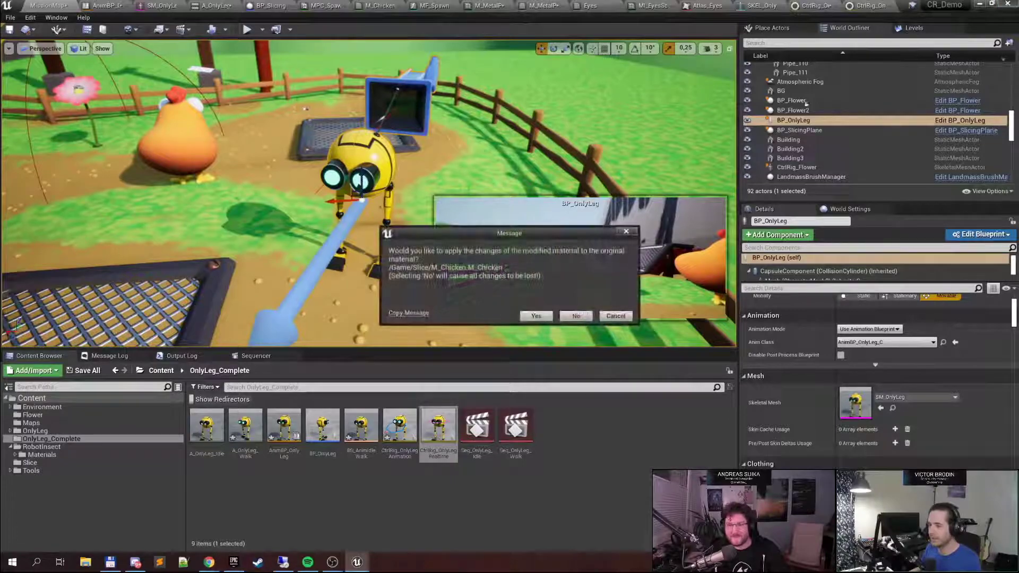
pyautogui.click(578, 316)
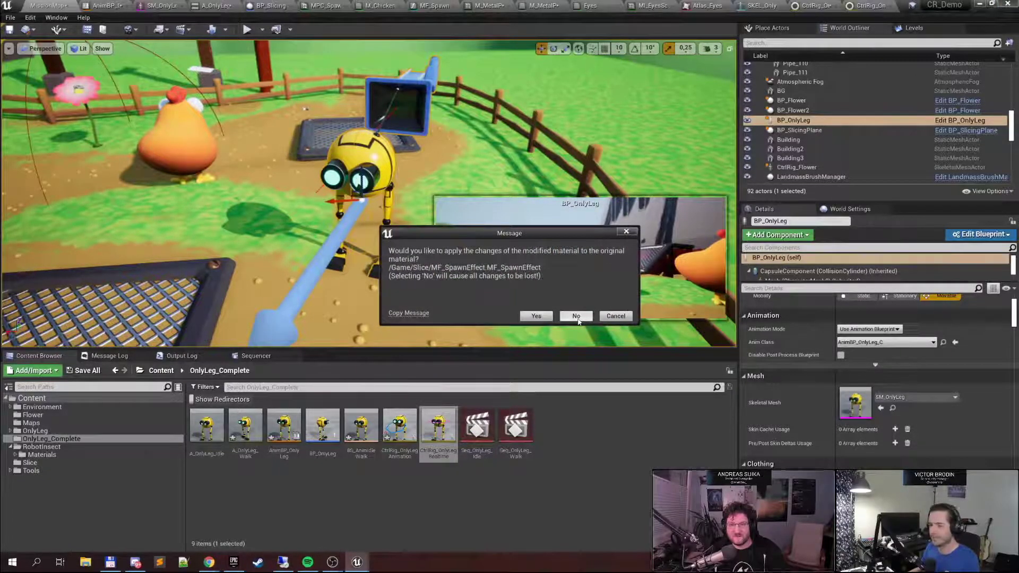
pyautogui.click(578, 319)
pyautogui.click(576, 317)
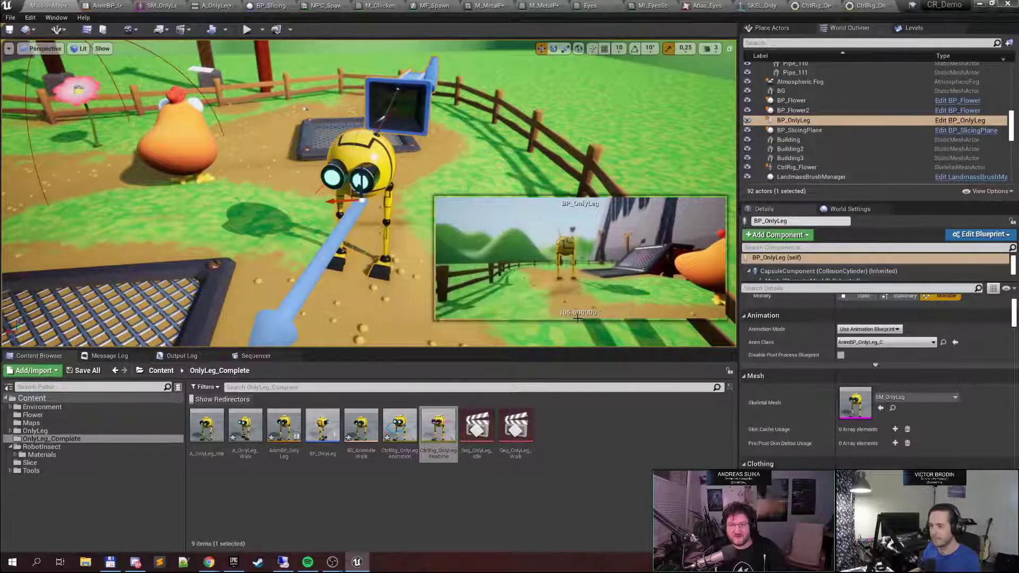
pyautogui.click(554, 372)
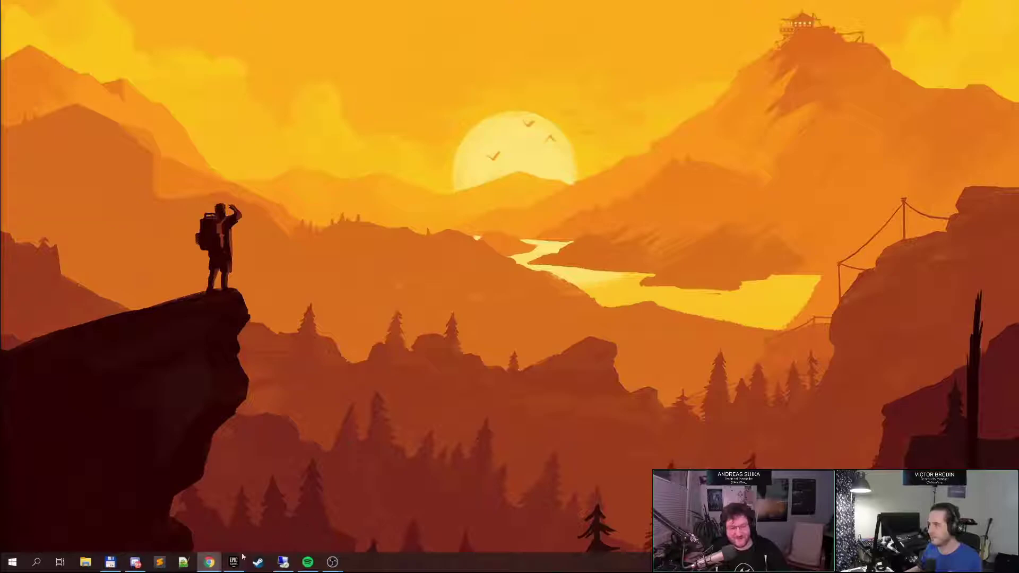
# Switch to Total Commander, open the SSJ_DAGame project from the Stream folder, and minimize the file manager
pyautogui.click(110, 563)
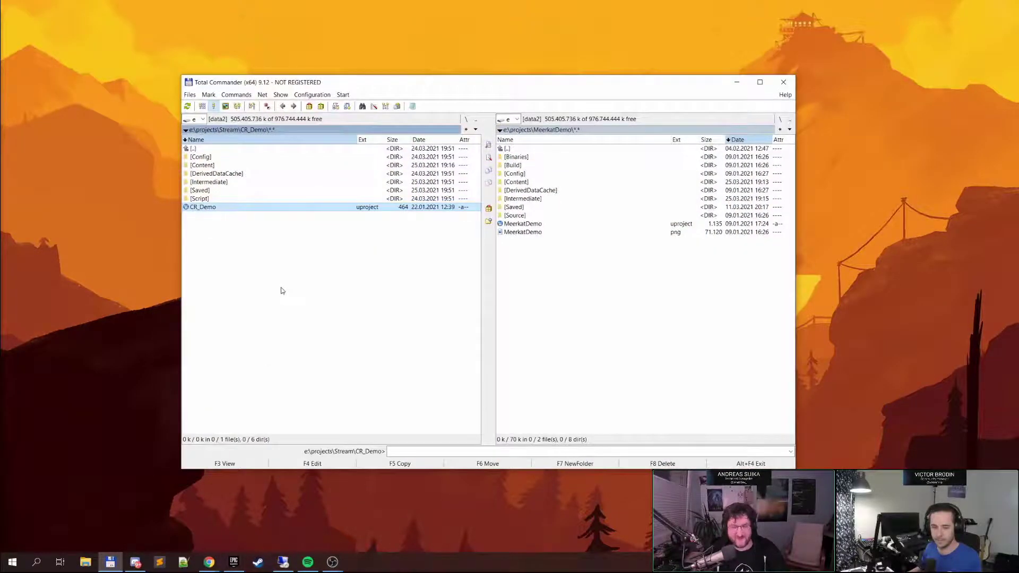
pyautogui.press('BackSpace')
pyautogui.press('Down')
pyautogui.press('Down')
pyautogui.press('Down')
pyautogui.press('Down')
pyautogui.press('Return')
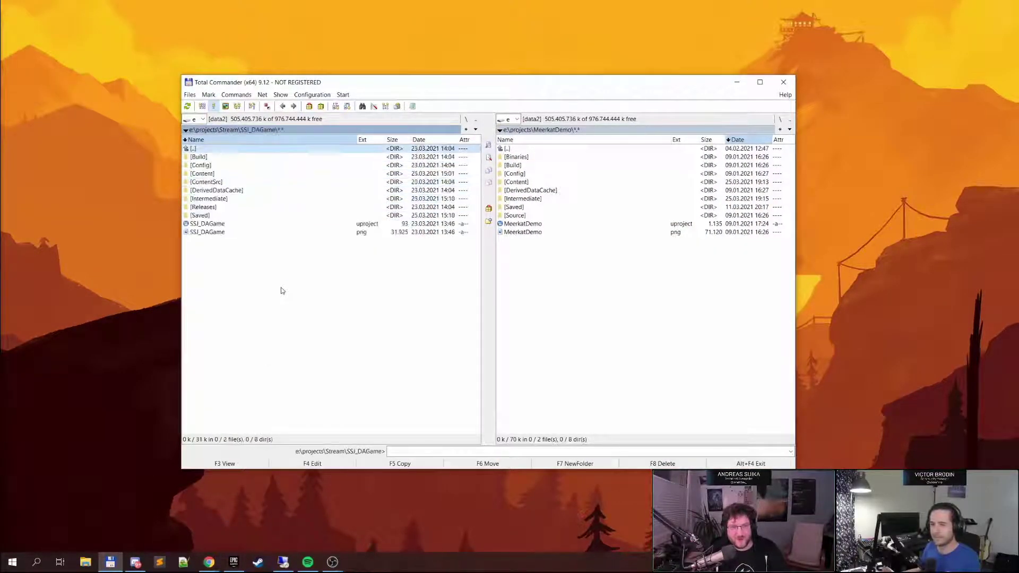
pyautogui.press('End')
pyautogui.press('Up')
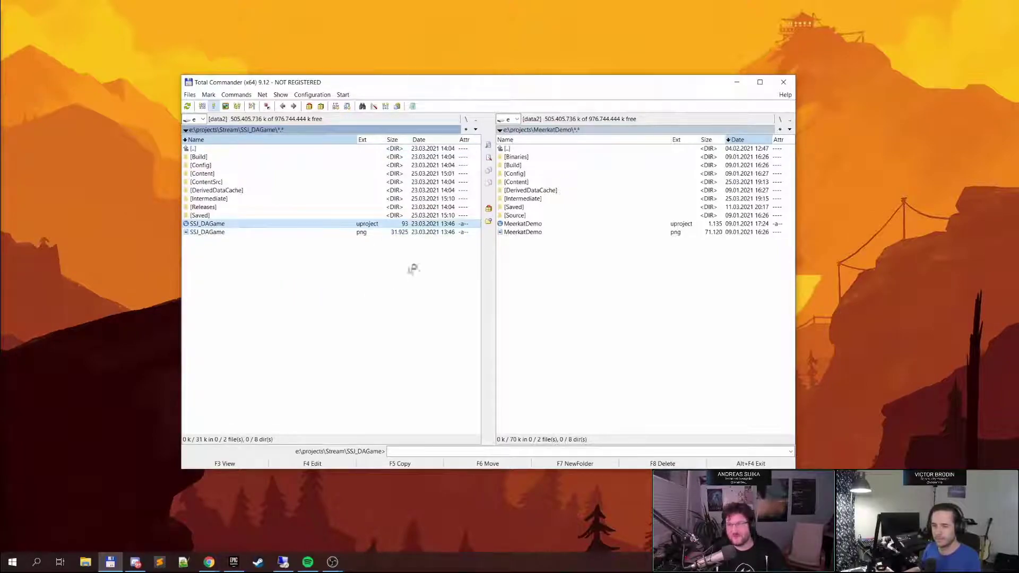
pyautogui.click(738, 82)
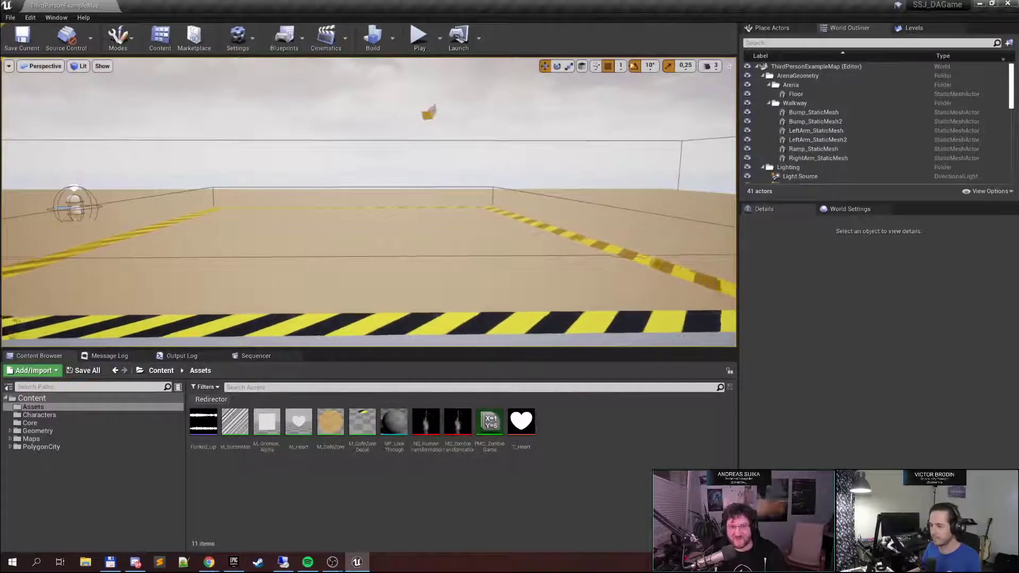
# Bring the human characters in ThirdPersonExampleMap into view and play the level in fullscreen
pyautogui.moveTo(314, 140); pyautogui.dragTo(196, 158, button='right')
pyautogui.press('w')
pyautogui.press('s')
pyautogui.moveTo(297, 167); pyautogui.dragTo(341, 169, button='right')
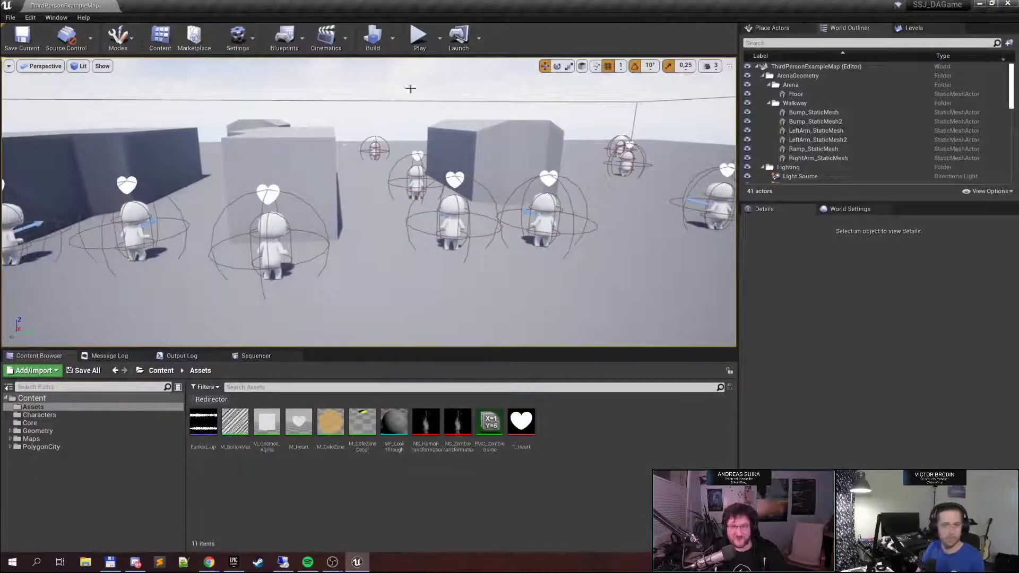
pyautogui.click(419, 36)
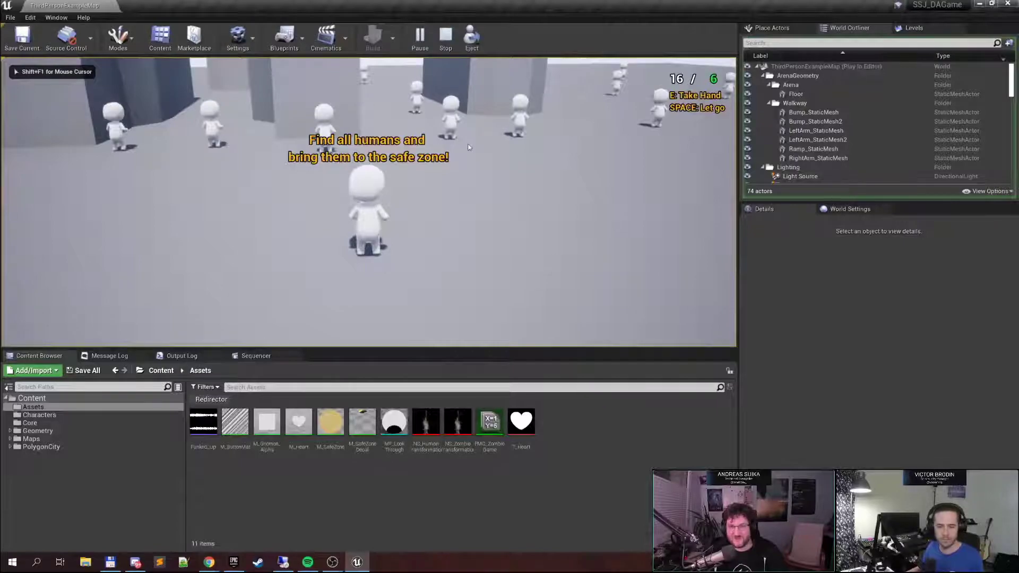
pyautogui.press('F11')
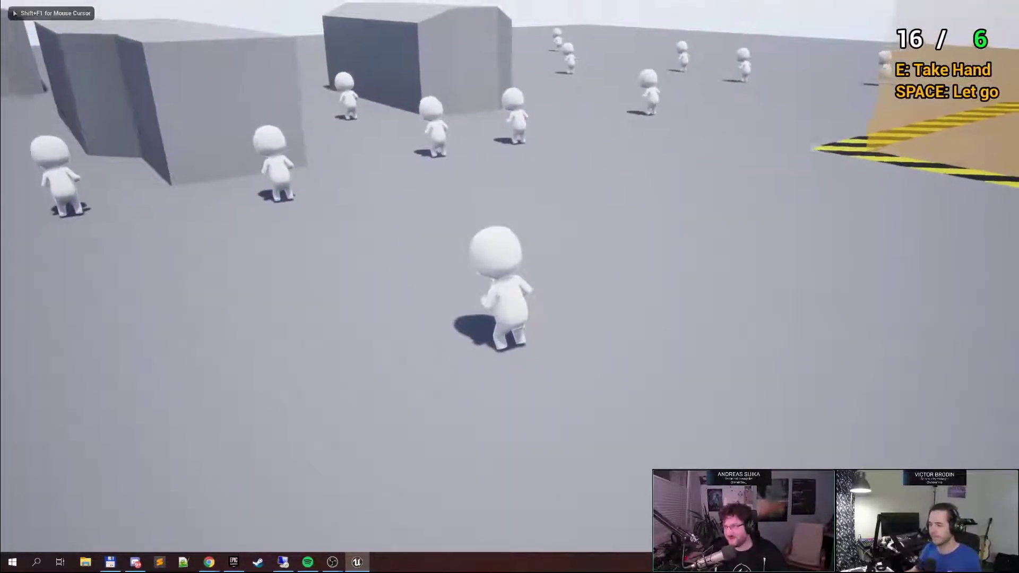
# Run the player character in tight circles to examine its face and eyes from all sides
pyautogui.press('w')
pyautogui.press('d')
pyautogui.press('s')
pyautogui.press('a')
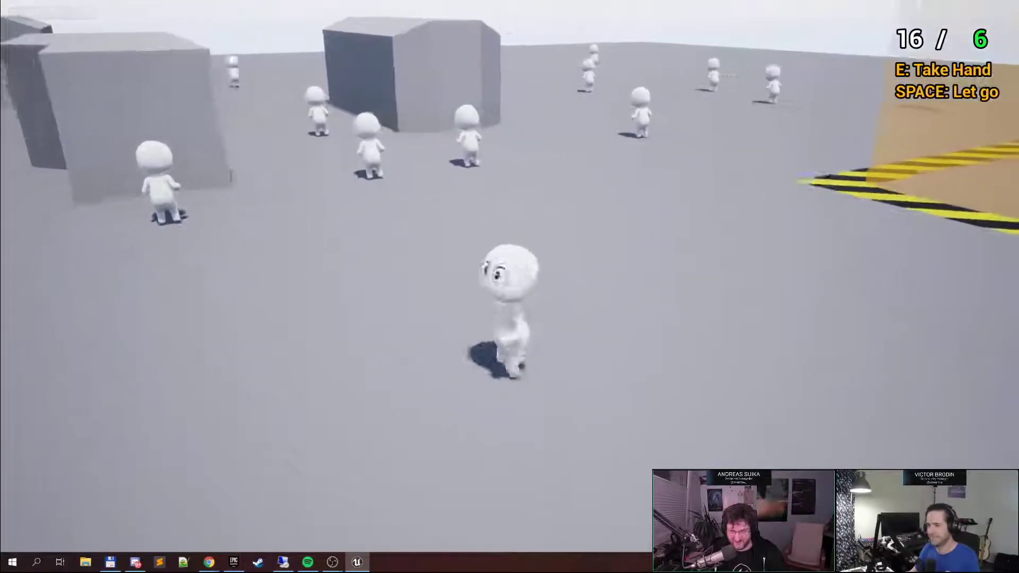
pyautogui.press('w')
pyautogui.press('d')
pyautogui.press('s')
pyautogui.press('a')
pyautogui.press('w')
pyautogui.press('d')
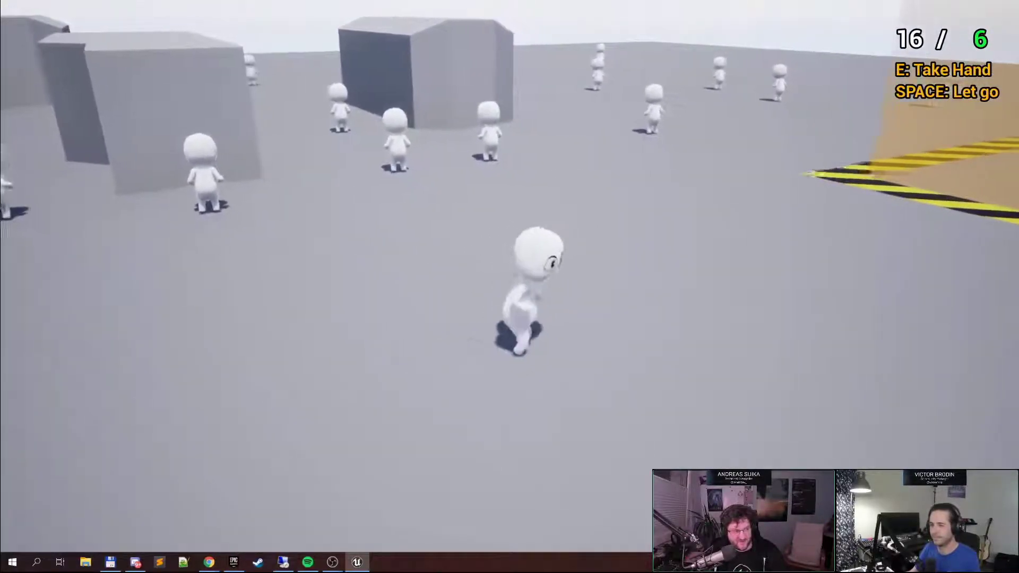
pyautogui.press('a')
pyautogui.press('w')
pyautogui.press('d')
pyautogui.press('s')
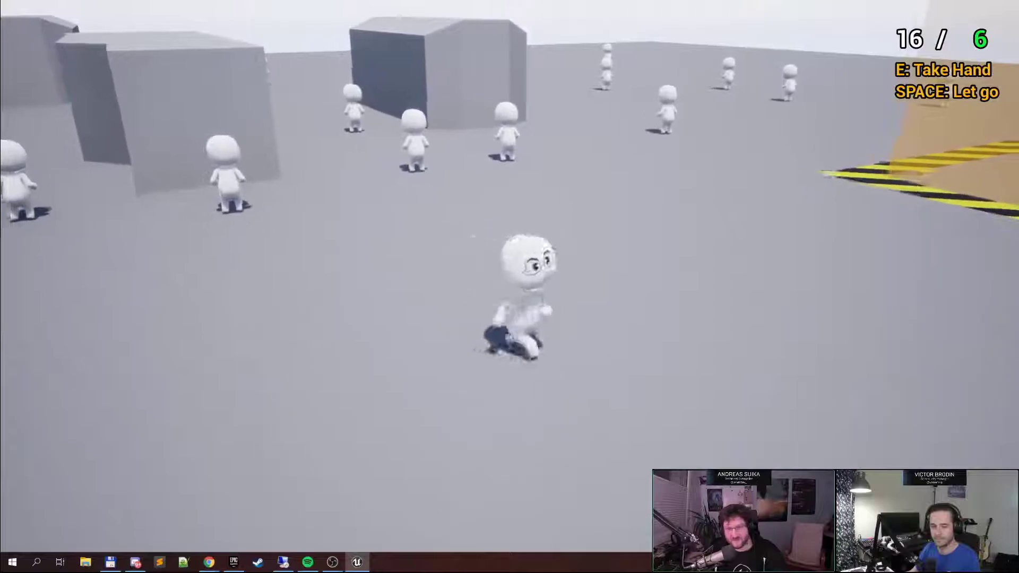
pyautogui.press('a')
pyautogui.press('w')
pyautogui.press('d')
pyautogui.press('s')
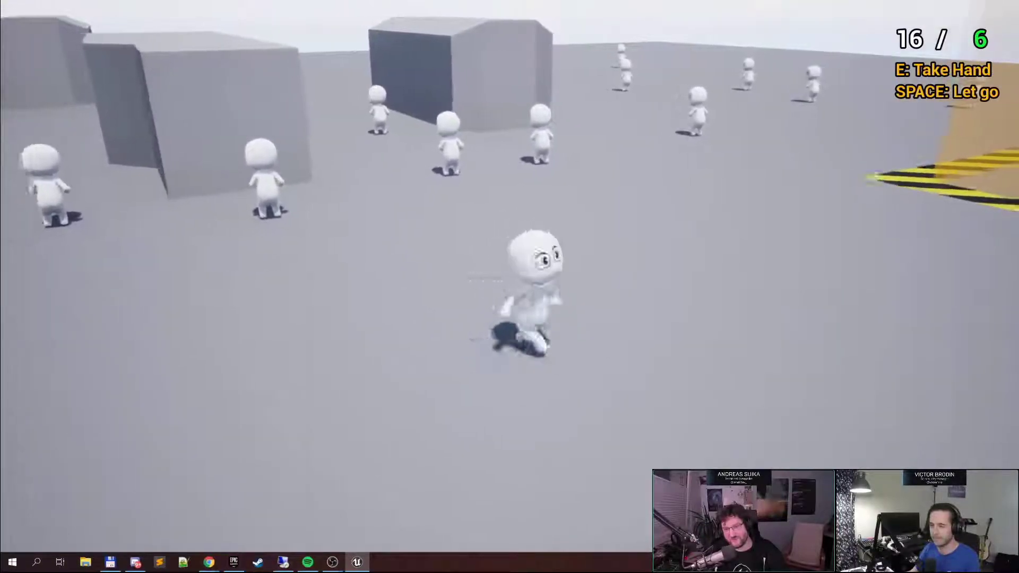
pyautogui.press('a')
pyautogui.press('w')
pyautogui.press('s')
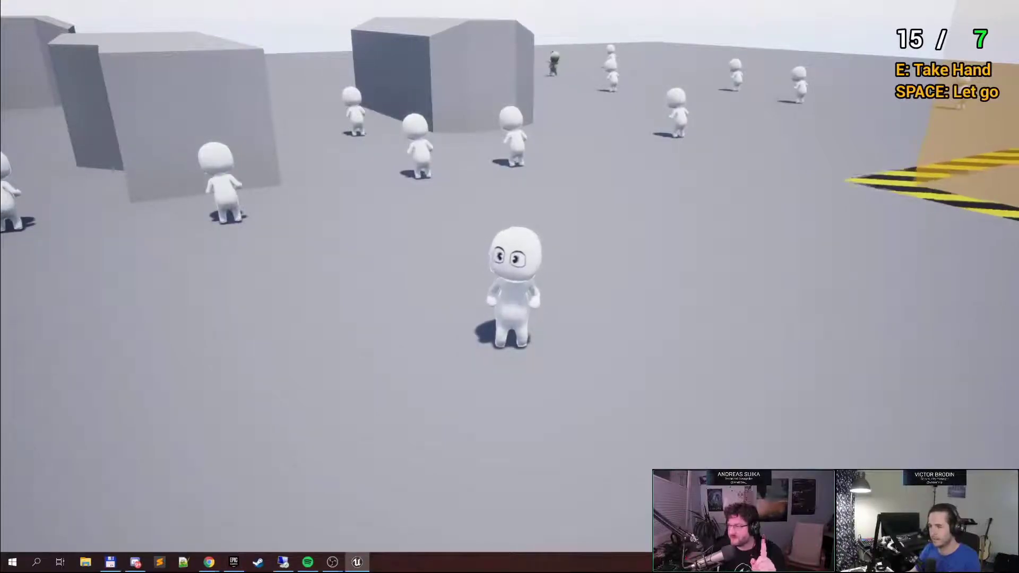
# Circle the character towards the safe zone, turn it to face the camera, and run it over to the nearby humans
pyautogui.press('w')
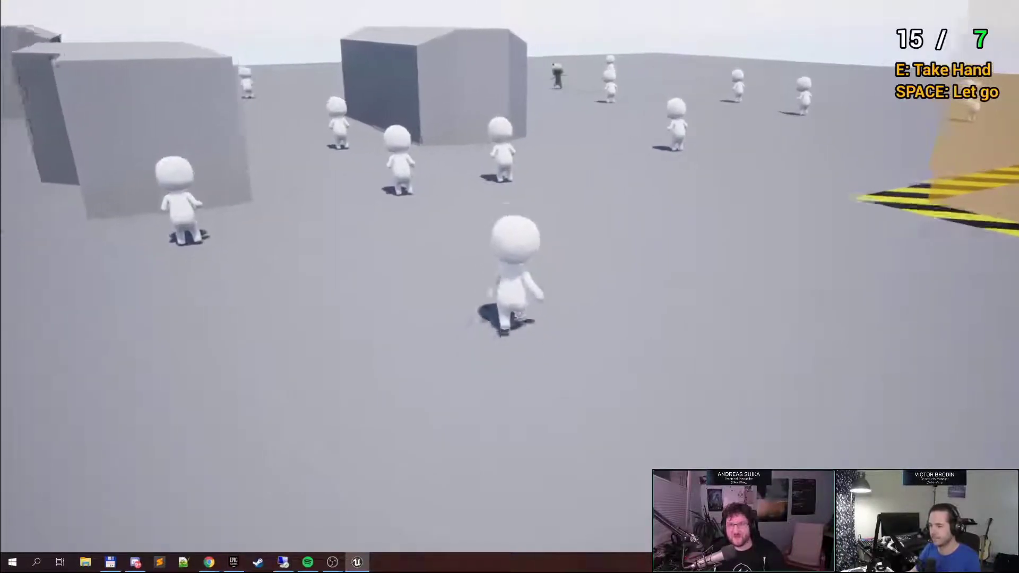
pyautogui.press('d')
pyautogui.press('s')
pyautogui.press('a')
pyautogui.press('w')
pyautogui.press('d')
pyautogui.press('s')
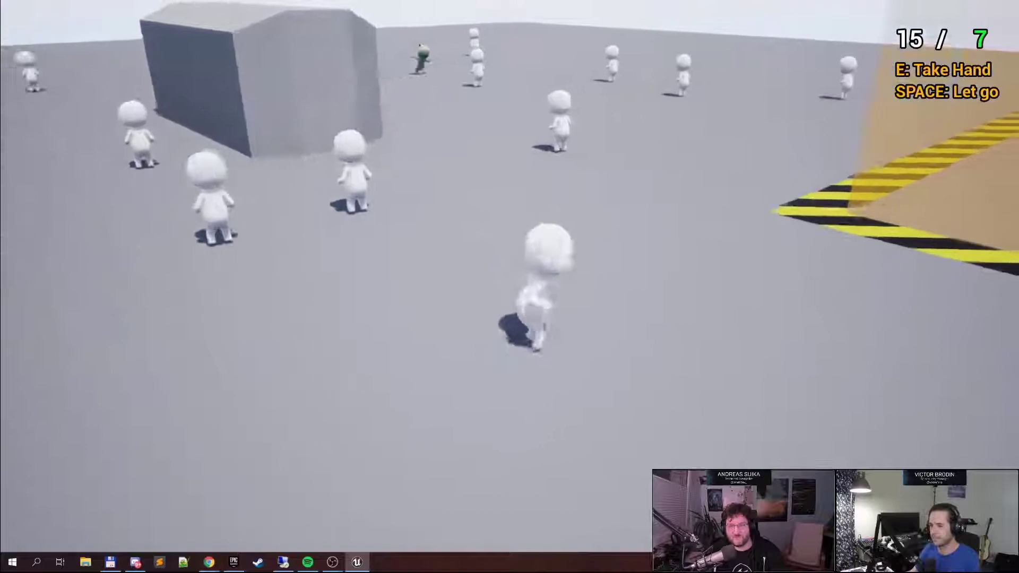
pyautogui.press('a')
pyautogui.press('w')
pyautogui.press('d')
pyautogui.press('w')
pyautogui.press('d')
pyautogui.press('s')
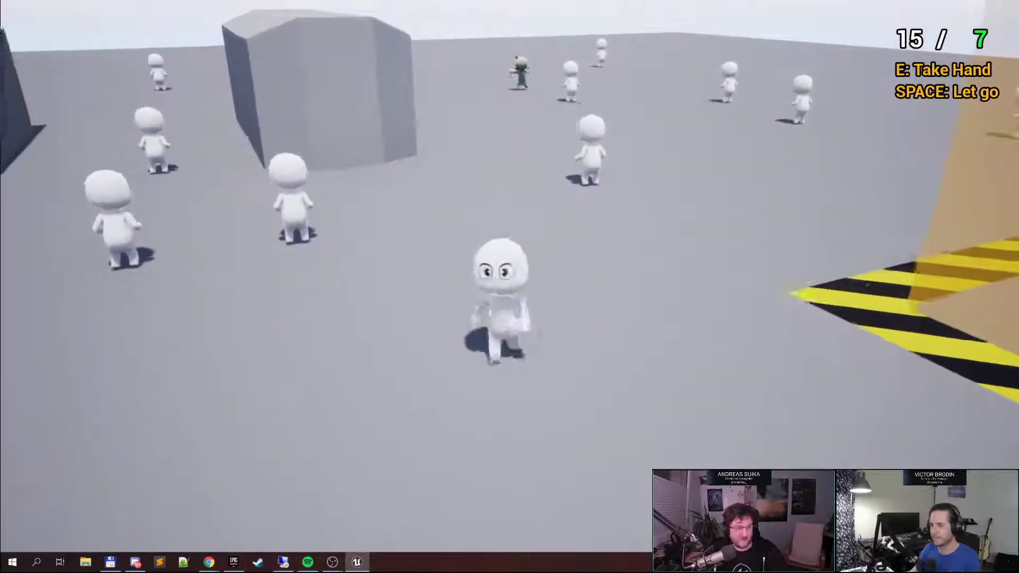
pyautogui.press('d')
pyautogui.press('w')
pyautogui.press('w')
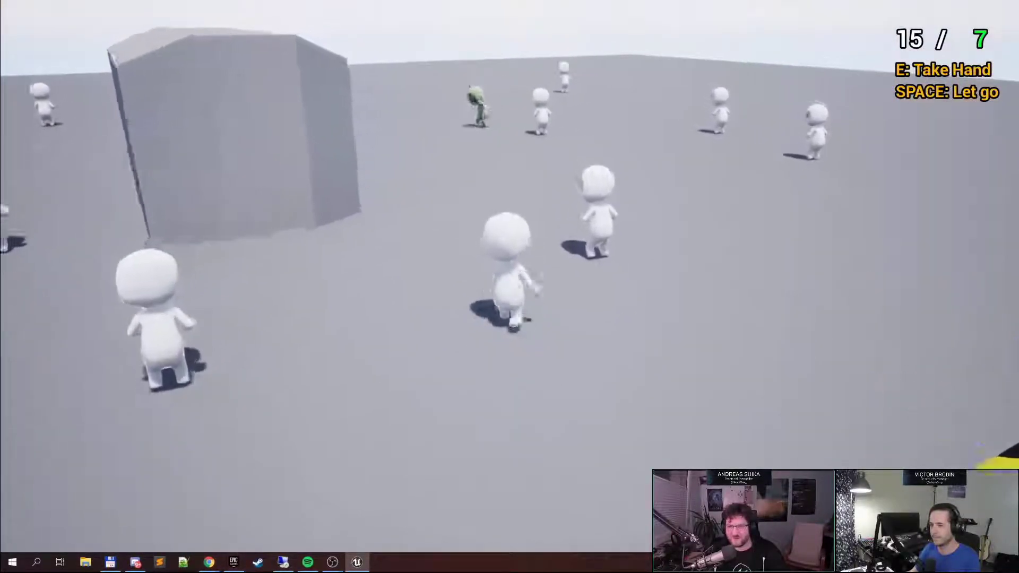
# Take the hands of several humans one after another to form a chain behind the player
pyautogui.press('e')
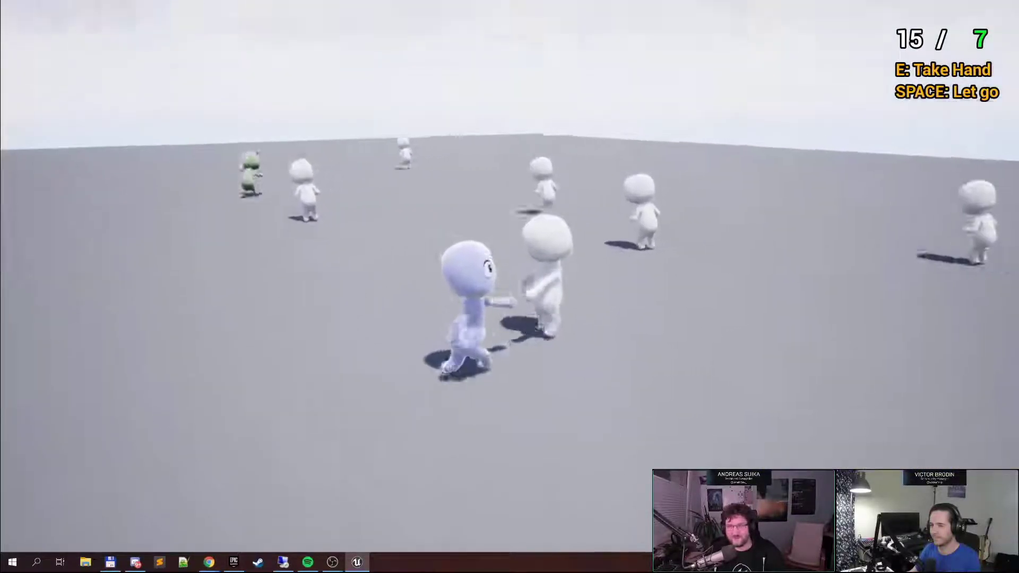
pyautogui.press('e')
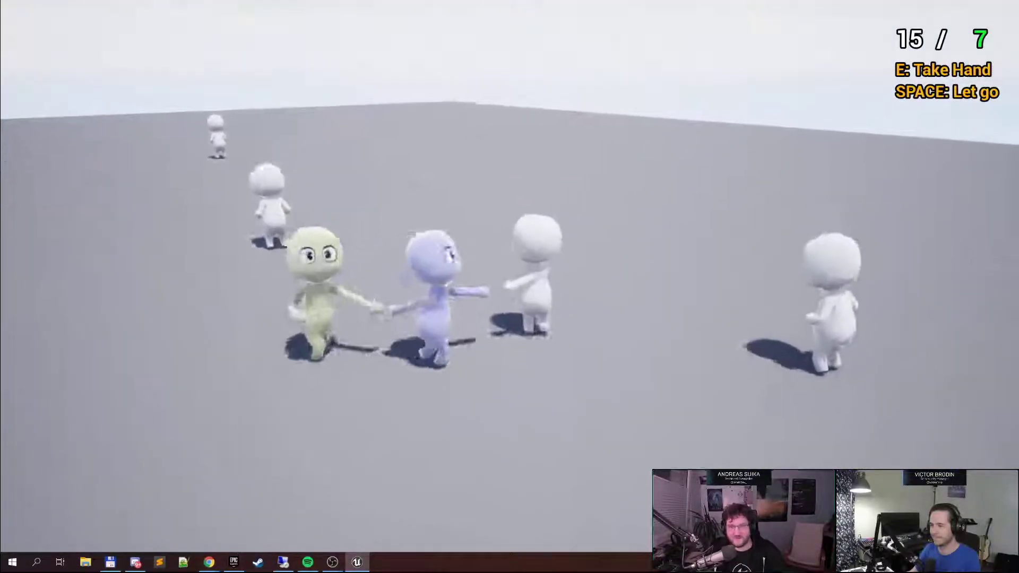
pyautogui.press('e')
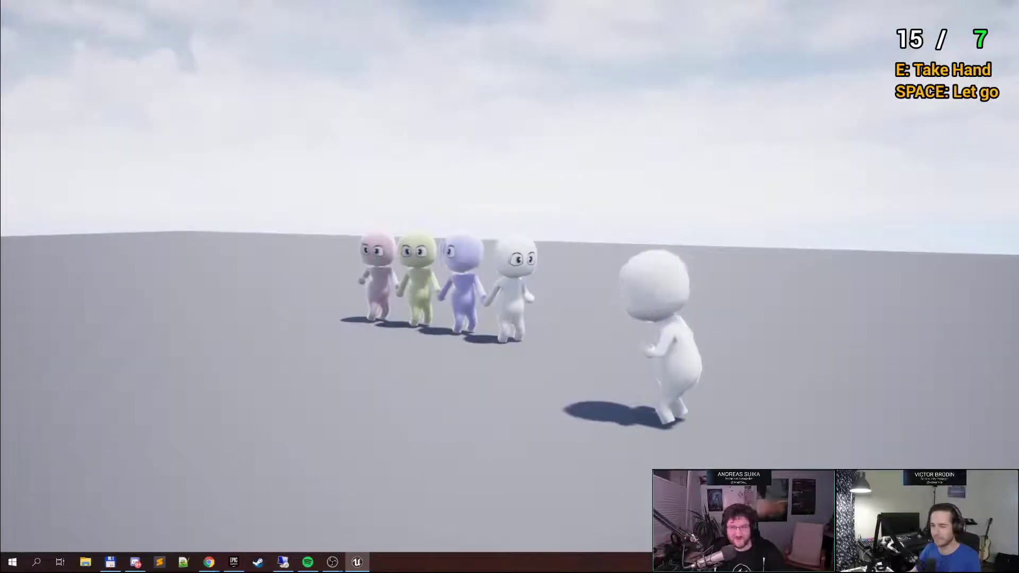
pyautogui.press('e')
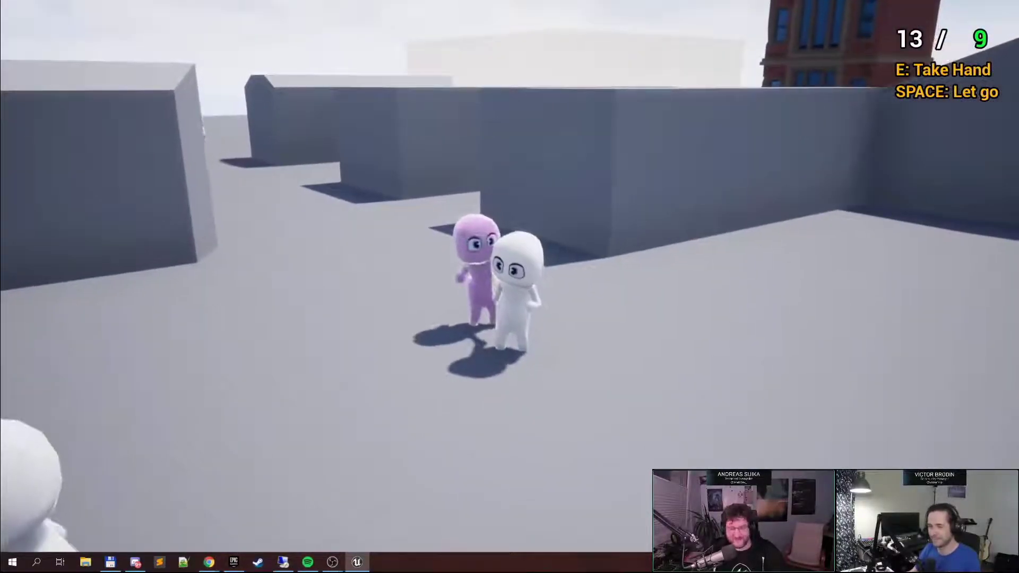
# Stop the play session, select the BP_HumanCharacter standing in front of the block, and leave fullscreen
pyautogui.press('Escape')
pyautogui.moveTo(571, 190)
pyautogui.mouseDown(button='right')
pyautogui.moveTo(478, 190)
pyautogui.moveTo(743, 142)
pyautogui.moveTo(647, 178)
pyautogui.moveTo(499, 178)
pyautogui.moveTo(553, 189)
pyautogui.mouseUp(button='right')
pyautogui.moveTo(447, 282); pyautogui.dragTo(446, 281, button='right')
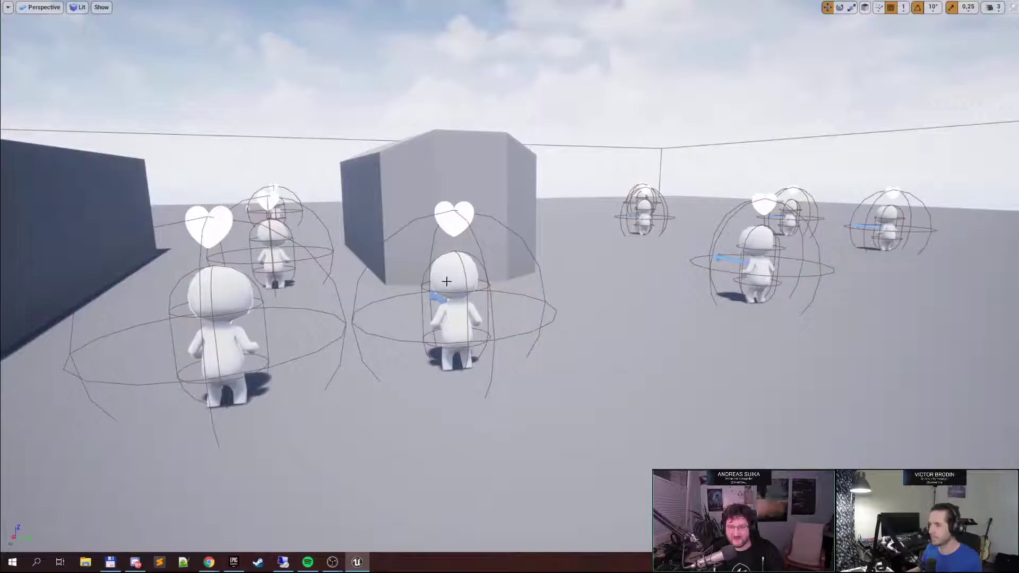
pyautogui.press('F11')
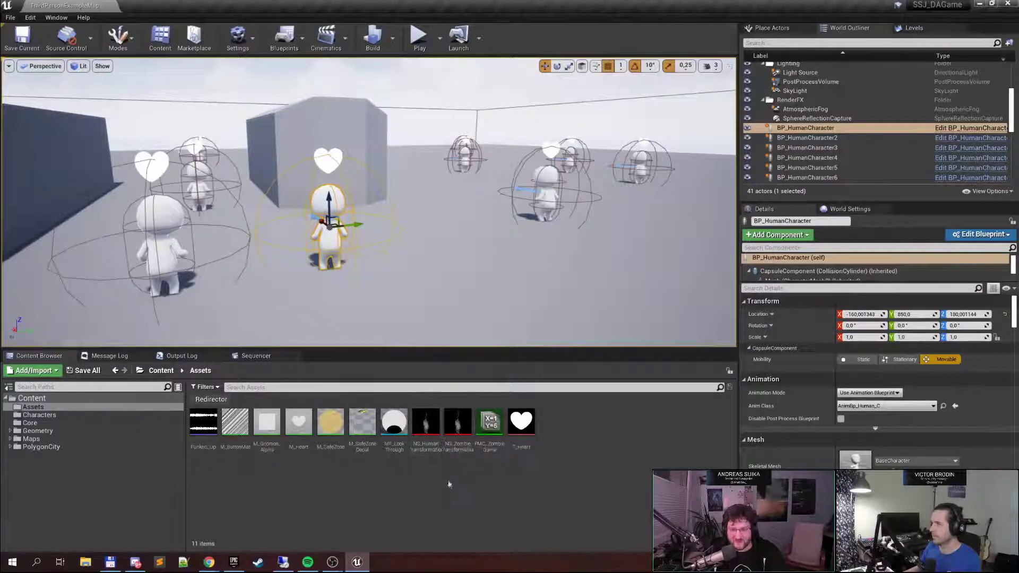
# Open the NS_HumanTransformation particle system, inspect its SimpleSpriteBurst emitter and Sprite Renderer, and locate the M_Heart material in the content
pyautogui.doubleClick(430, 448)
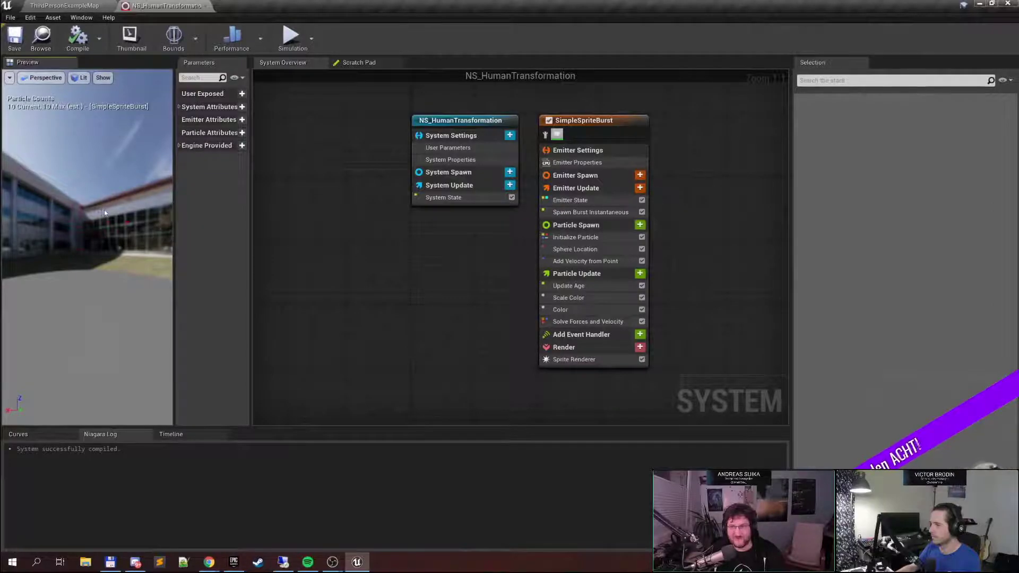
pyautogui.click(611, 127)
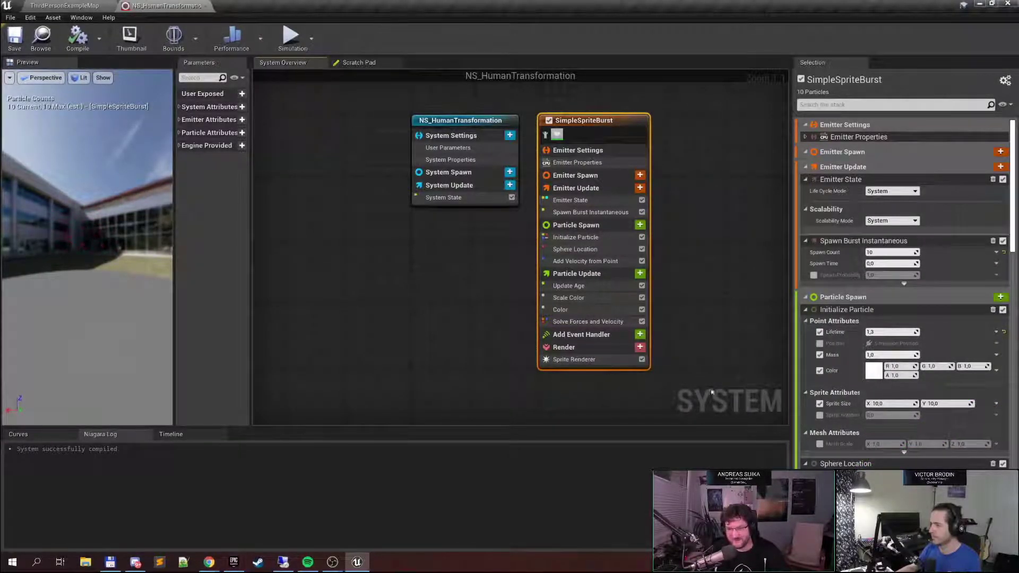
pyautogui.click(574, 360)
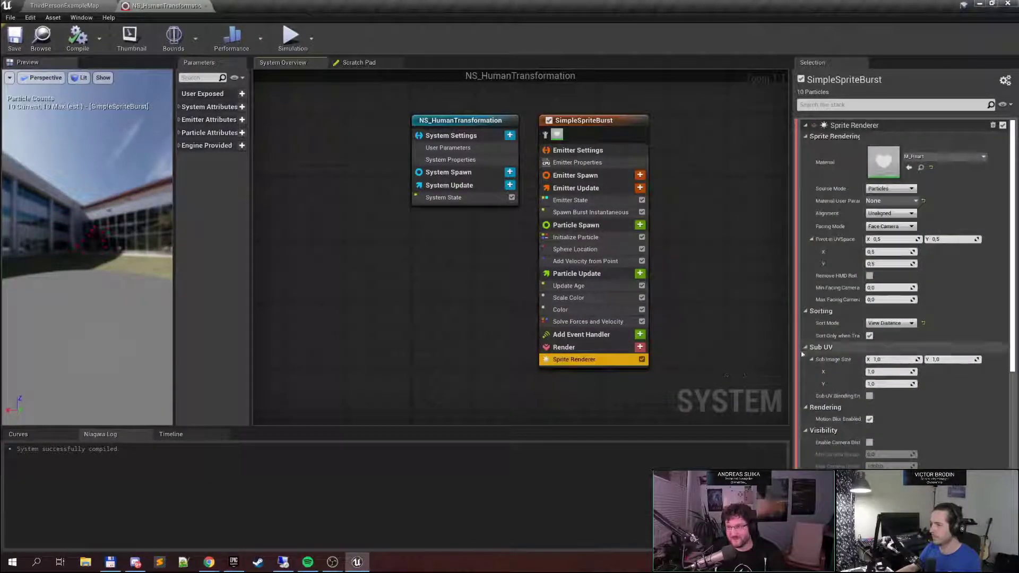
pyautogui.click(921, 168)
# Open the T_Heart texture to view it and close it again
pyautogui.click(525, 444)
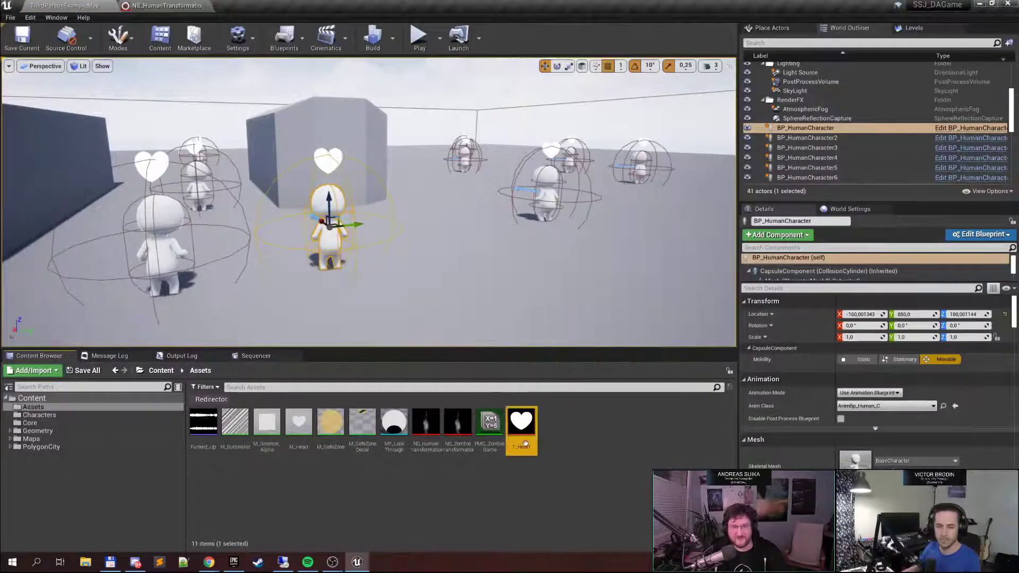
pyautogui.doubleClick(522, 424)
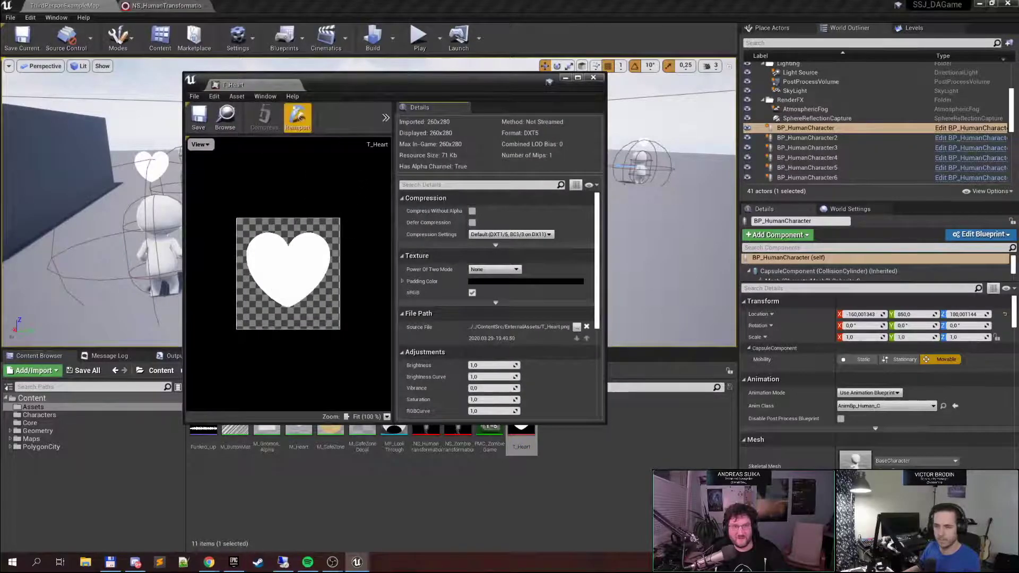
pyautogui.click(295, 85)
# Open the M_Heart material and examine its Particle Color node beside the heart Texture Sample
pyautogui.click(299, 448)
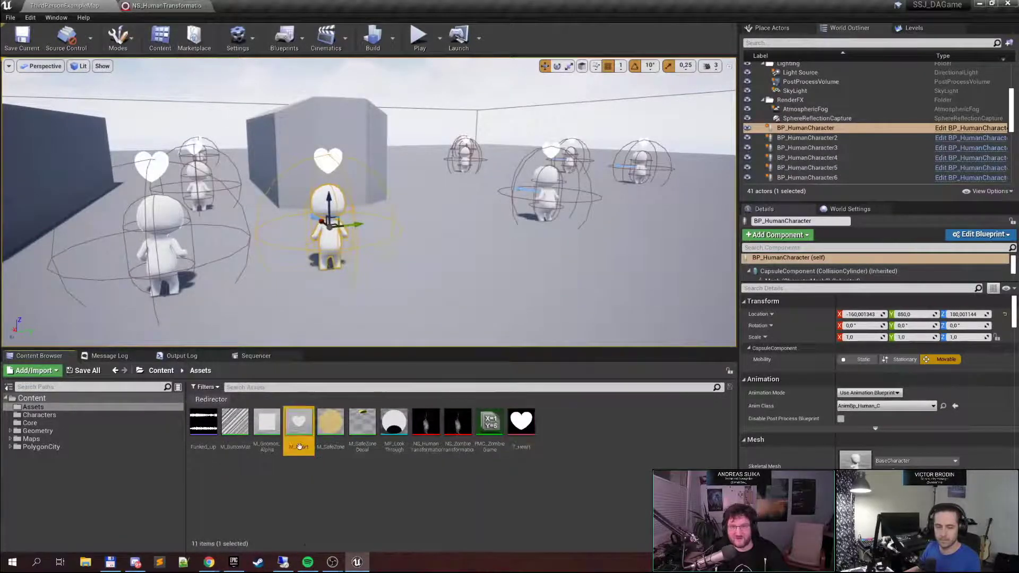
pyautogui.doubleClick(298, 448)
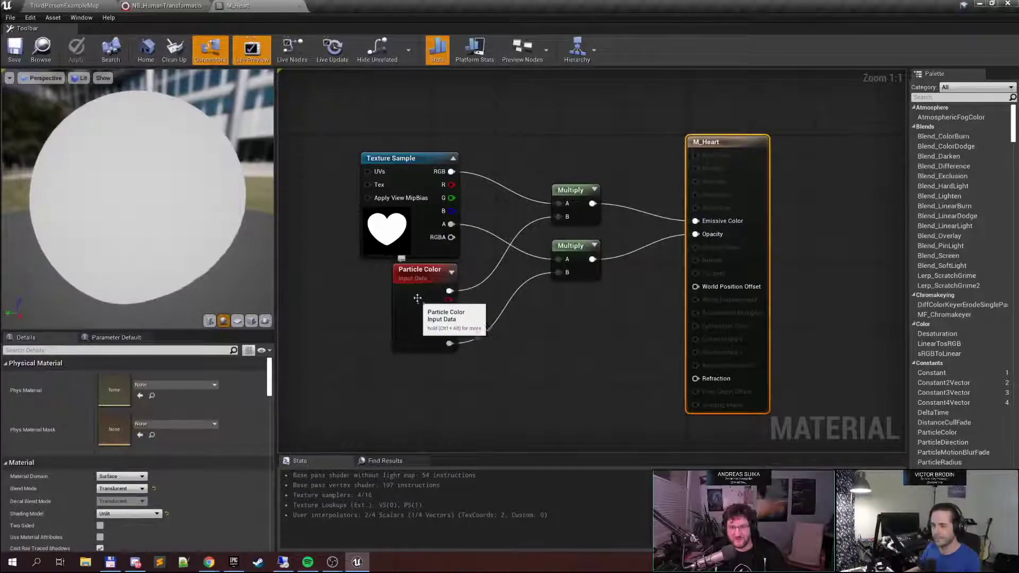
pyautogui.click(416, 281)
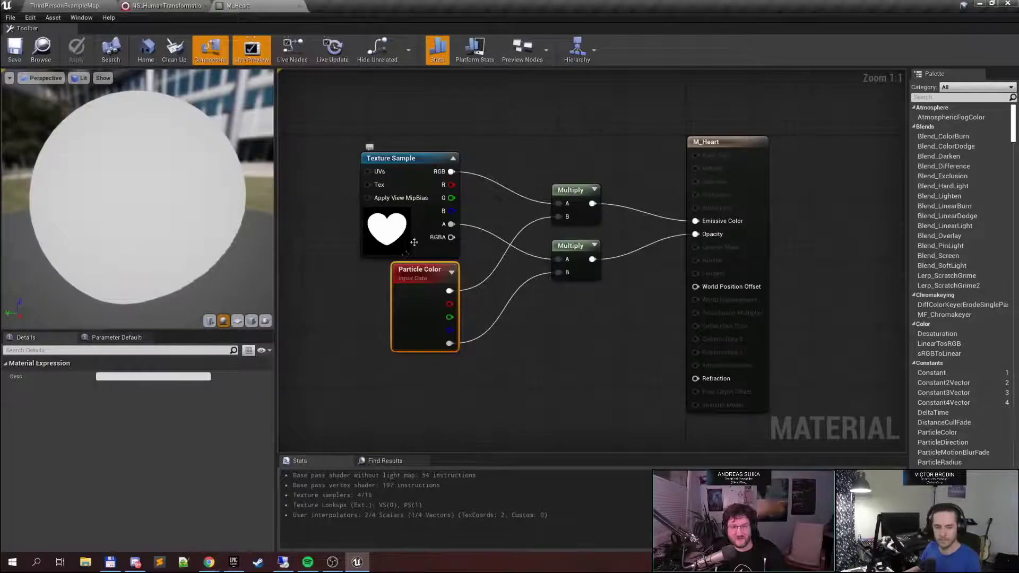
# Preview M_Heart on a plane, and examine the Spawn Burst Instantaneous, Initialize Particle and Sphere Location modules of NS_HumanTransformation
pyautogui.click(244, 323)
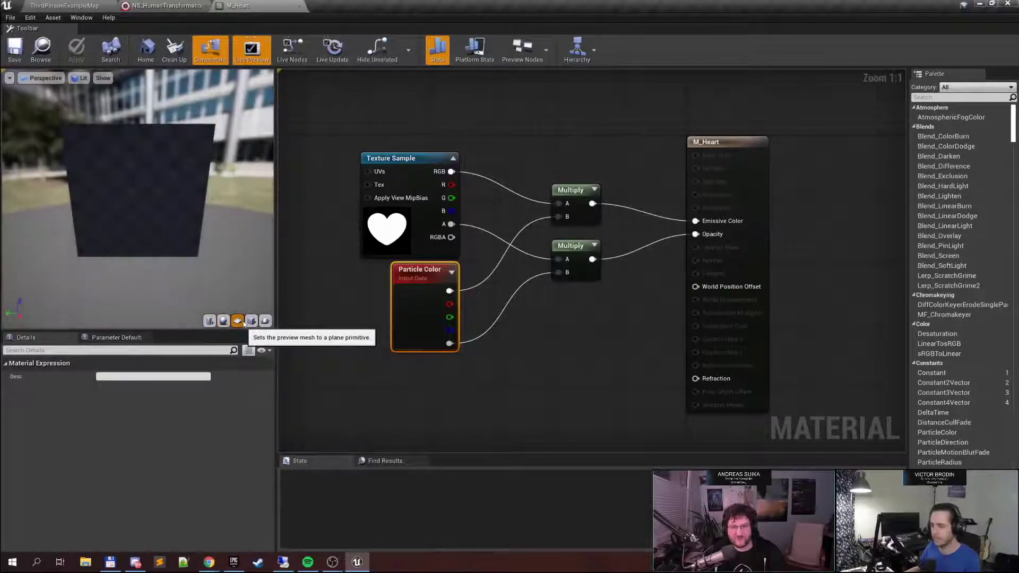
pyautogui.click(197, 7)
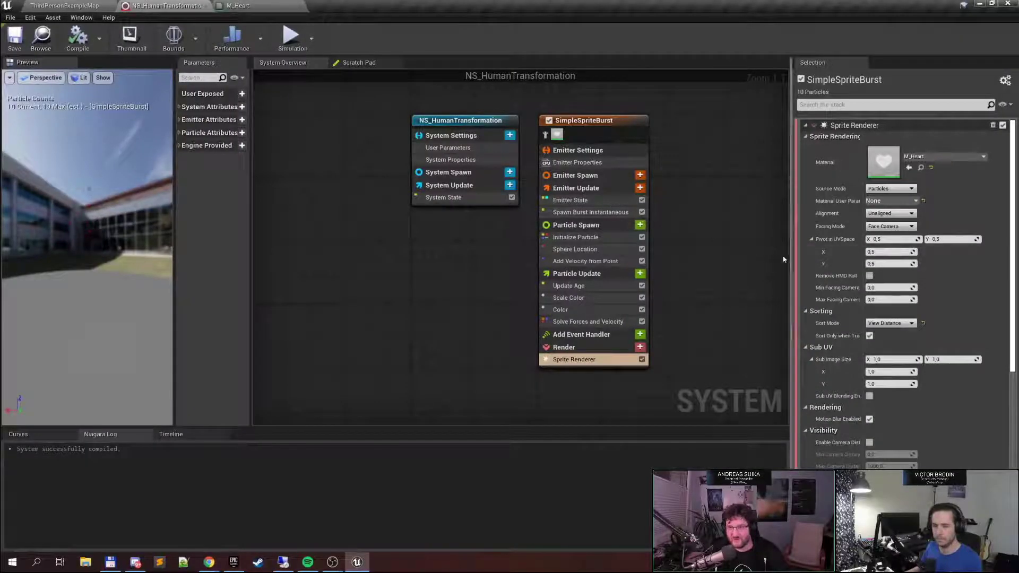
pyautogui.click(570, 200)
pyautogui.click(596, 213)
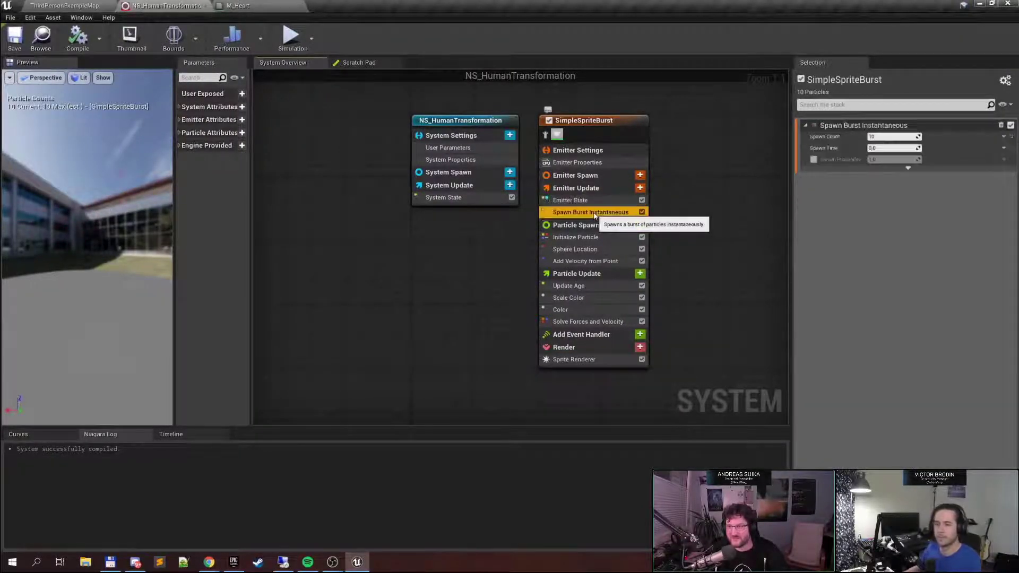
pyautogui.click(592, 237)
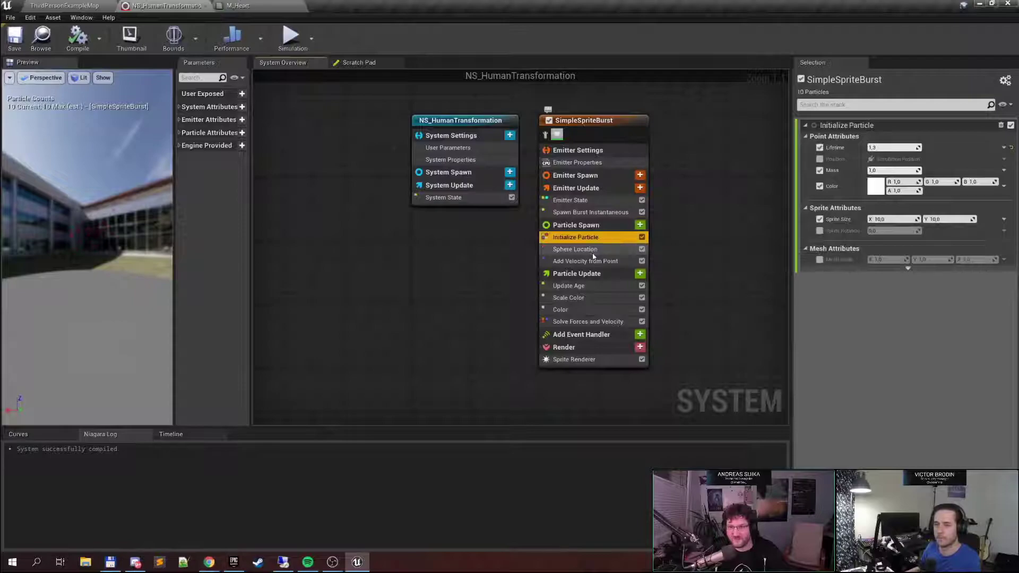
pyautogui.click(592, 250)
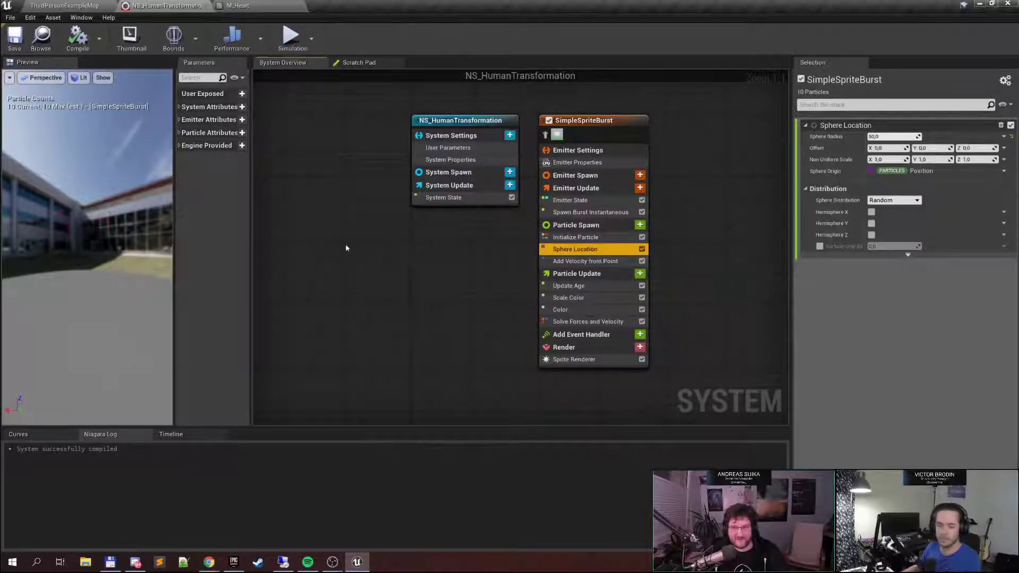
# Examine the Scale Color and Color curves and the Add Velocity from Point settings of the SimpleSpriteBurst emitter
pyautogui.click(590, 298)
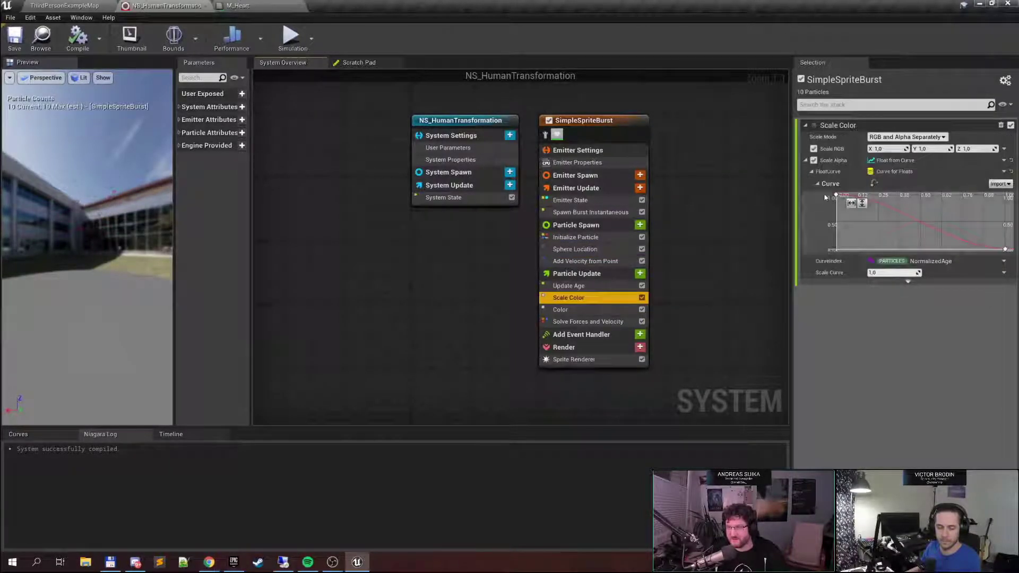
pyautogui.click(606, 309)
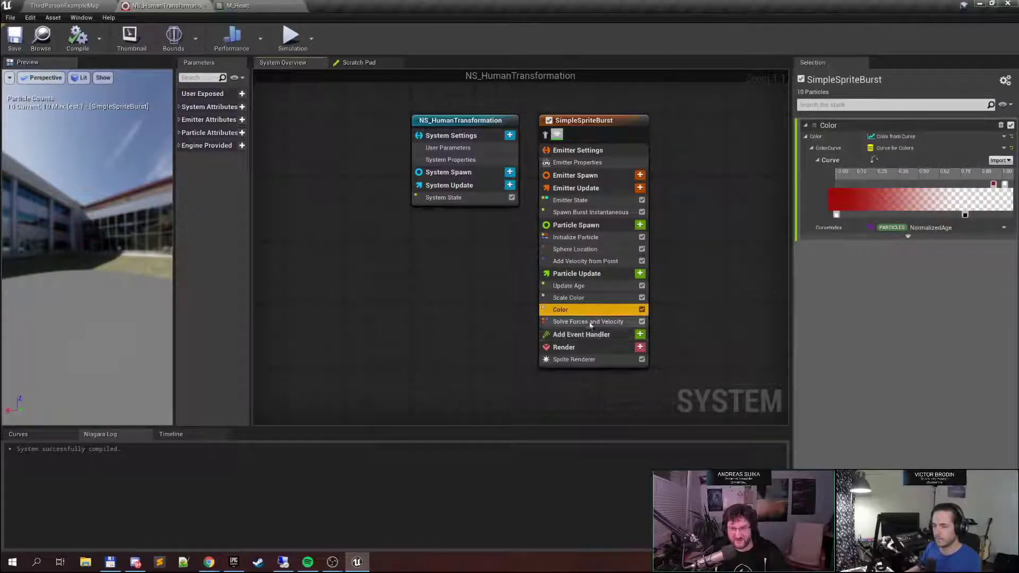
pyautogui.click(582, 263)
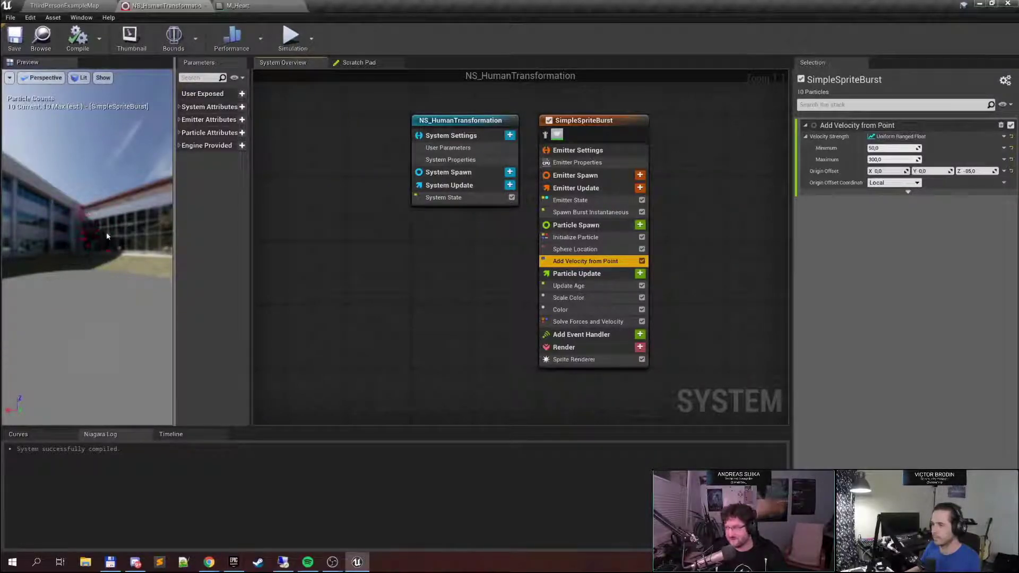
# Play the ThirdPersonExampleMap level and take the hands of two nearby humans to start a chain
pyautogui.click(69, 6)
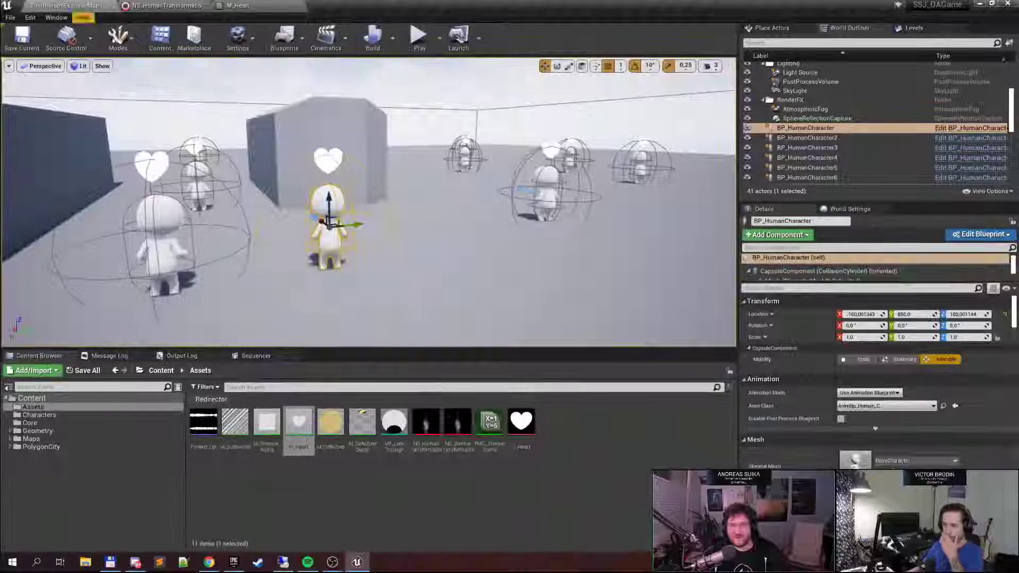
pyautogui.click(418, 36)
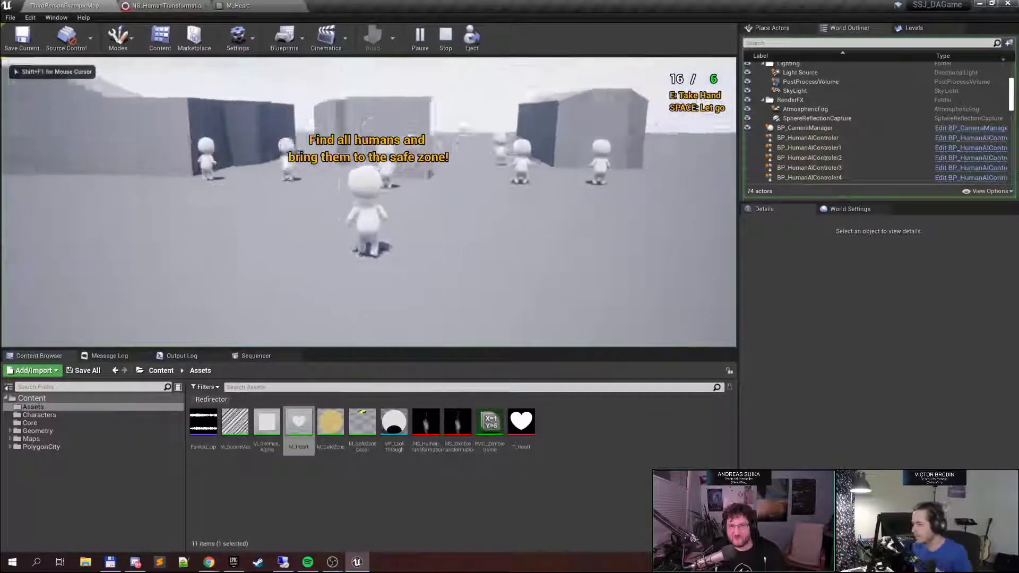
pyautogui.press('w')
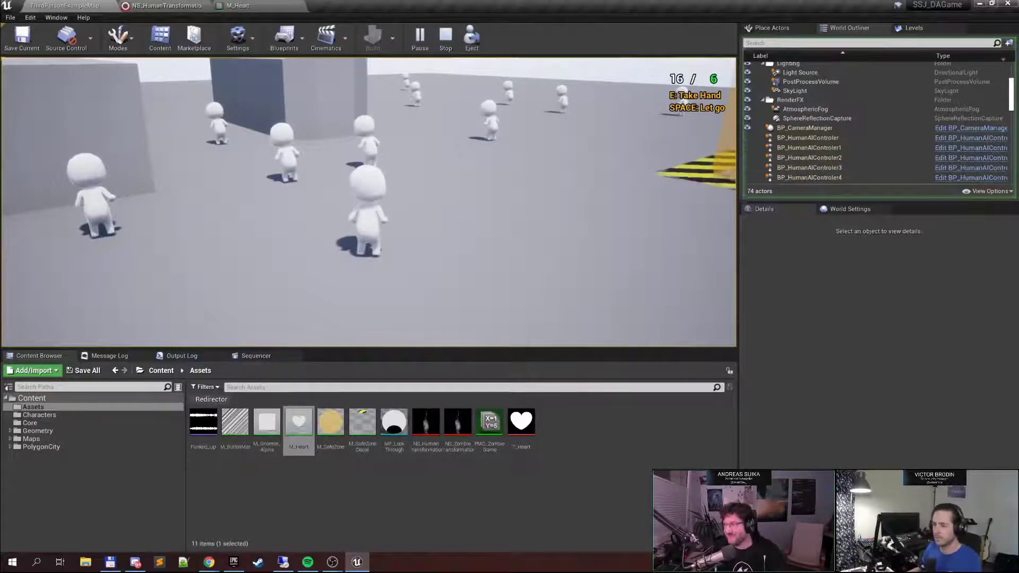
pyautogui.press('w')
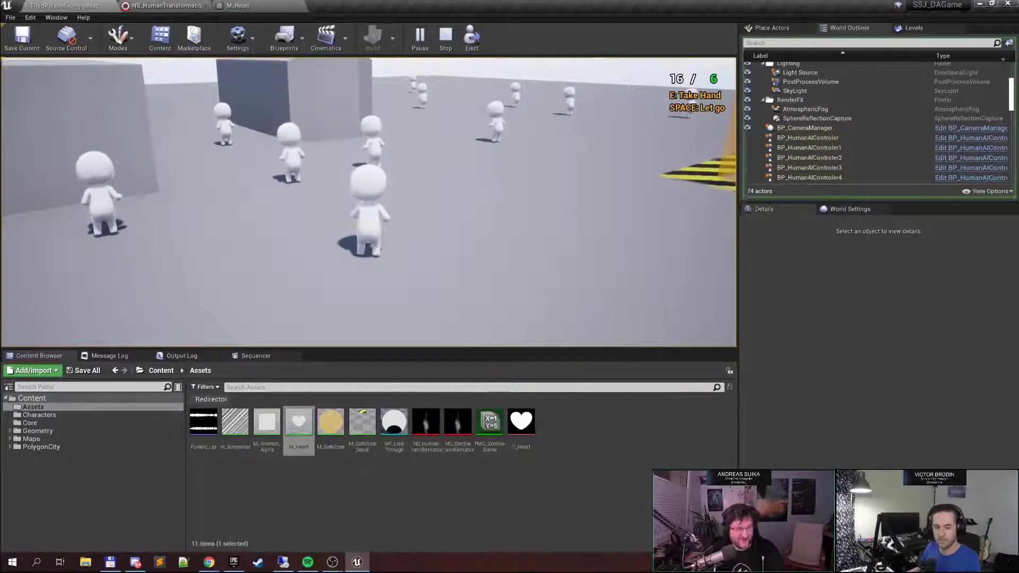
pyautogui.press('w')
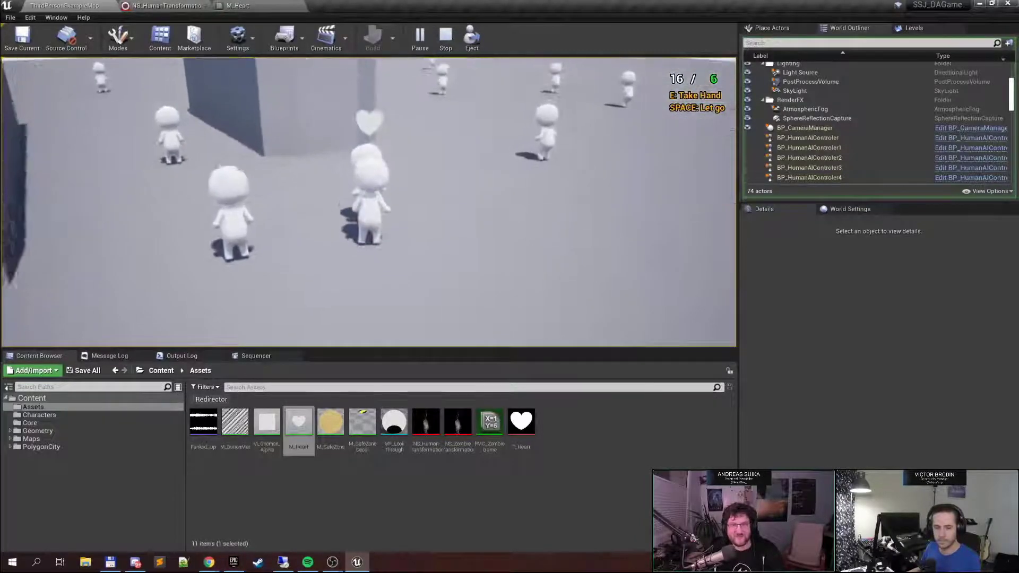
pyautogui.press('e')
pyautogui.press('s')
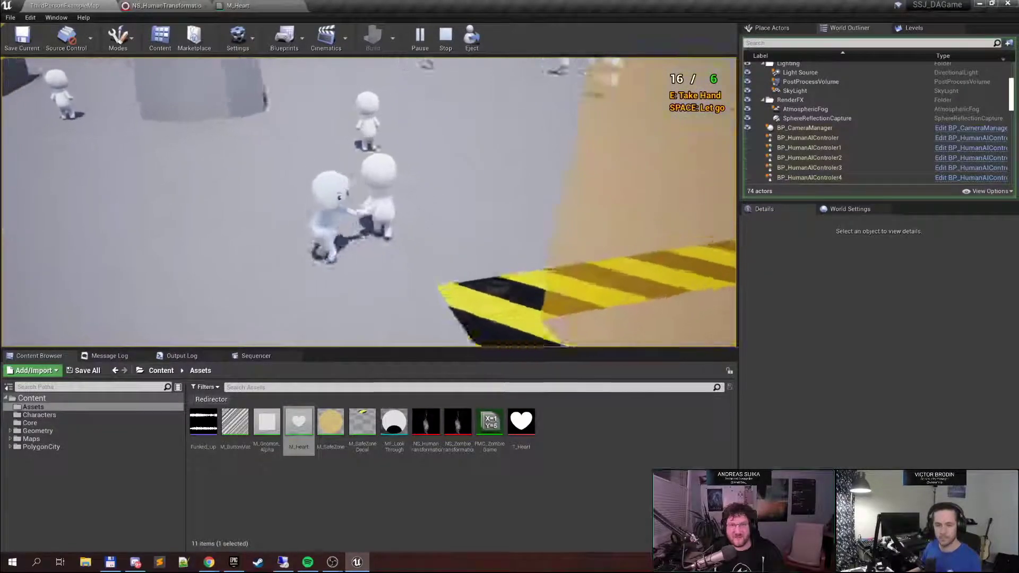
pyautogui.press('w')
pyautogui.press('e')
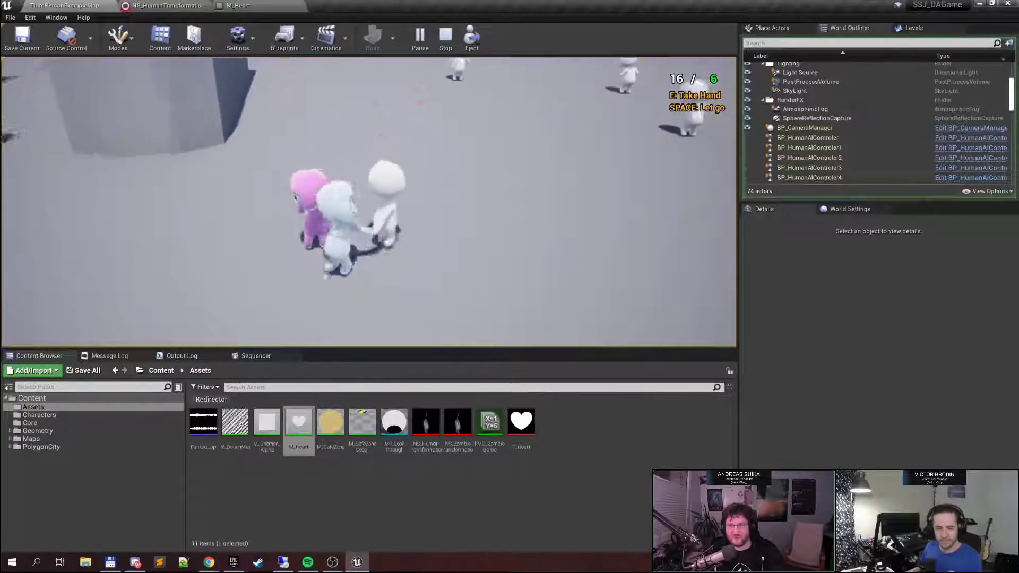
# Lead the hand-holding blue and pink humans over the edge of the yellow safe zone
pyautogui.press('w')
pyautogui.press('d')
pyautogui.press('s')
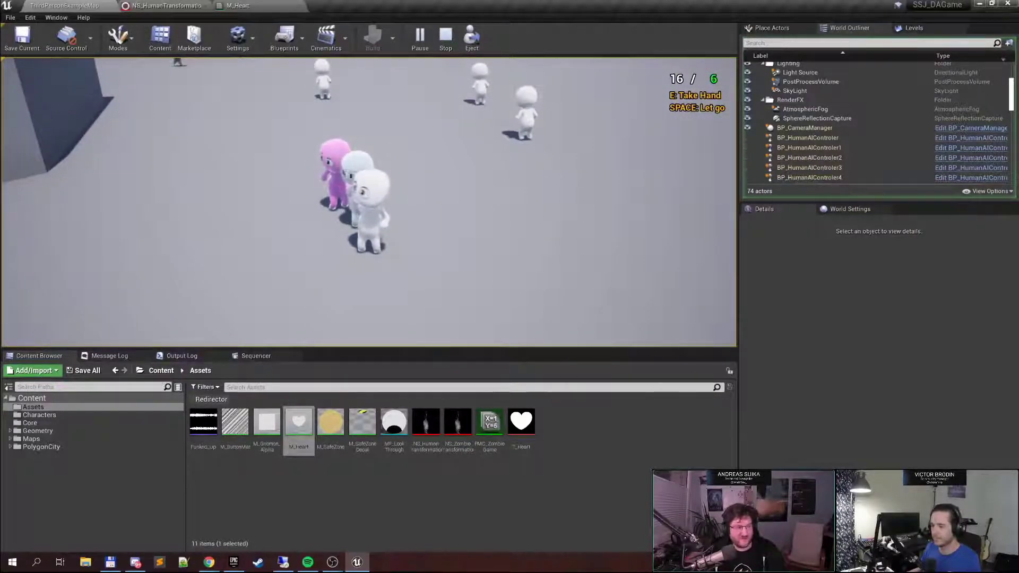
pyautogui.press('s')
pyautogui.press('d')
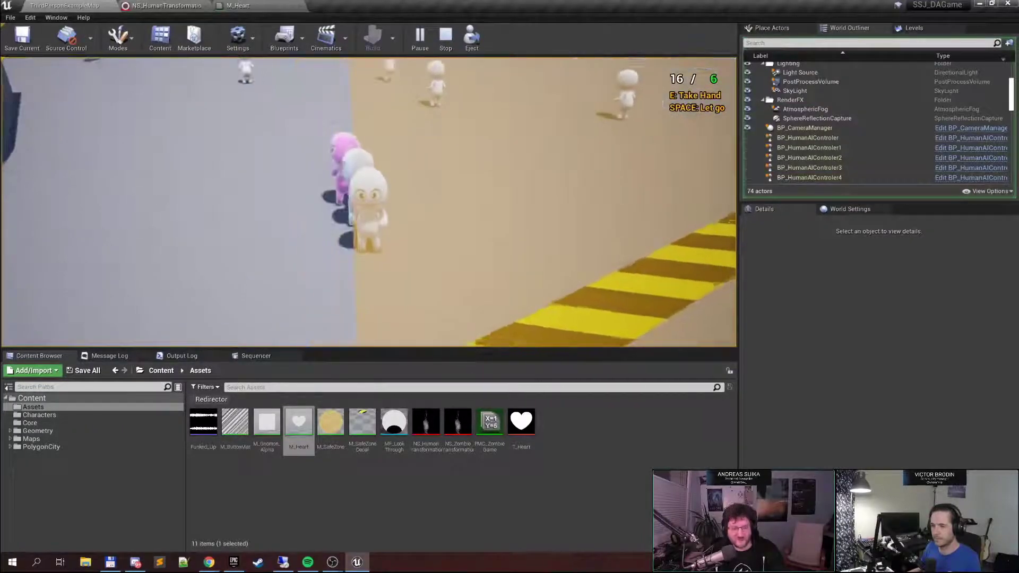
pyautogui.press('a')
pyautogui.press('w')
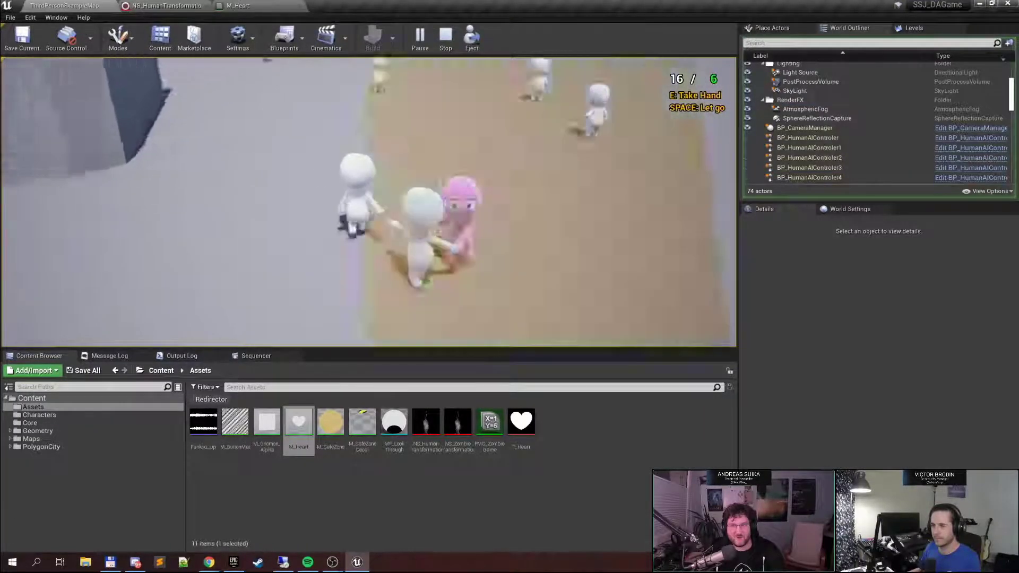
# Take the hands of two more humans outside the safe zone and walk the chain across the open ground
pyautogui.press('w')
pyautogui.press('e')
pyautogui.press('d')
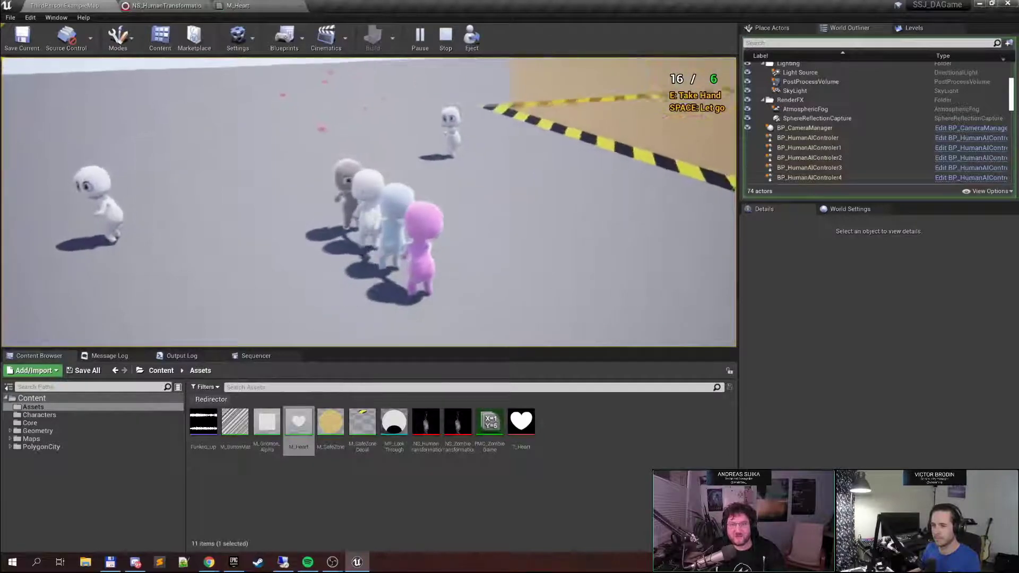
pyautogui.press('e')
pyautogui.press('s')
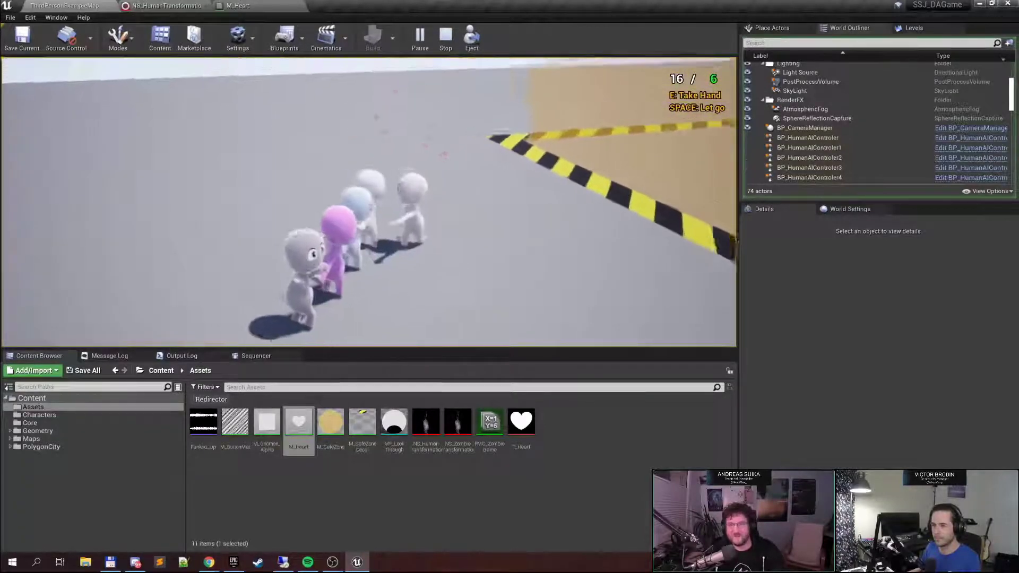
pyautogui.press('a')
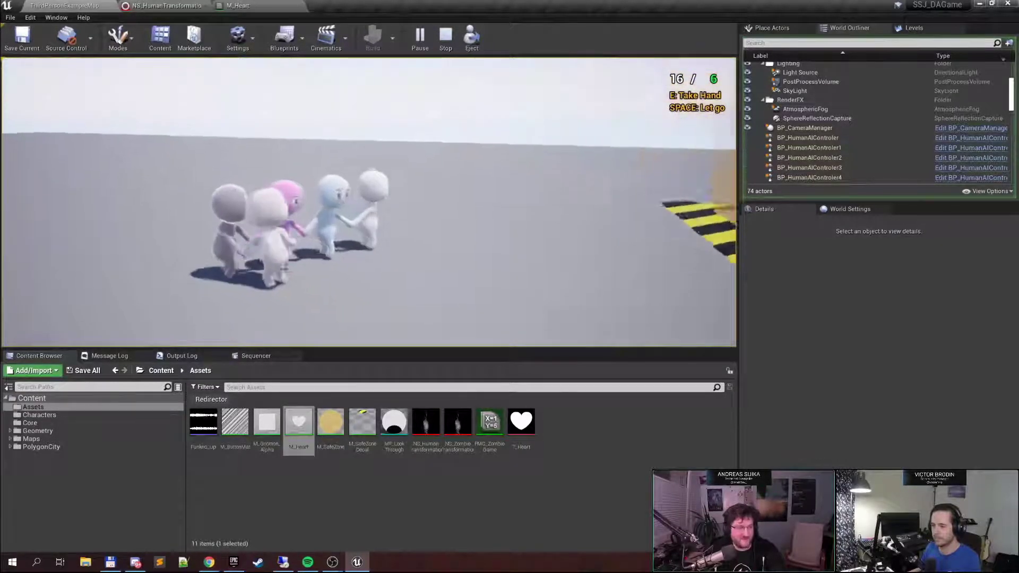
pyautogui.press('s')
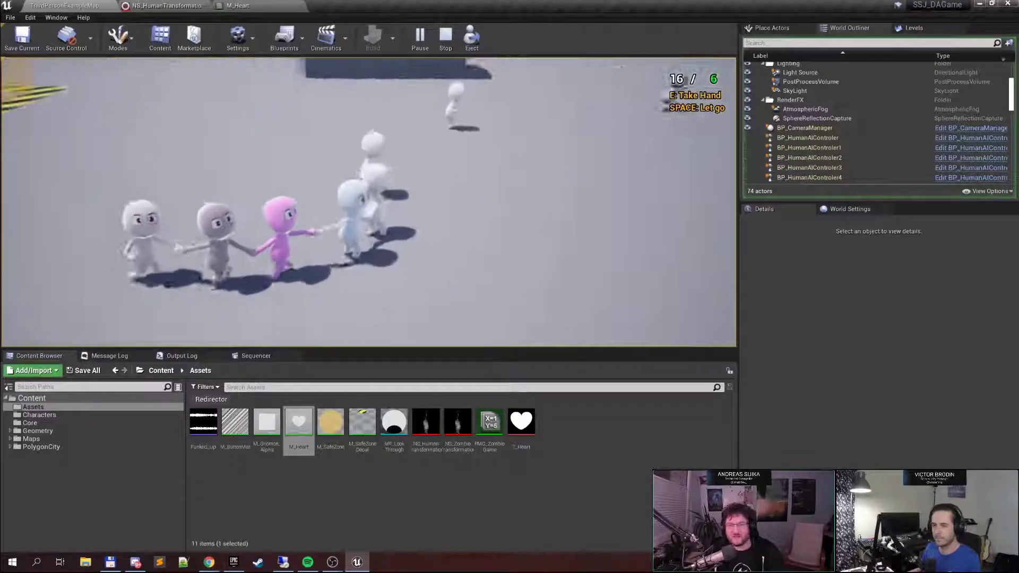
# Lengthen the human chain by taking further hands near the dark blocks, and stop the play session
pyautogui.press('e')
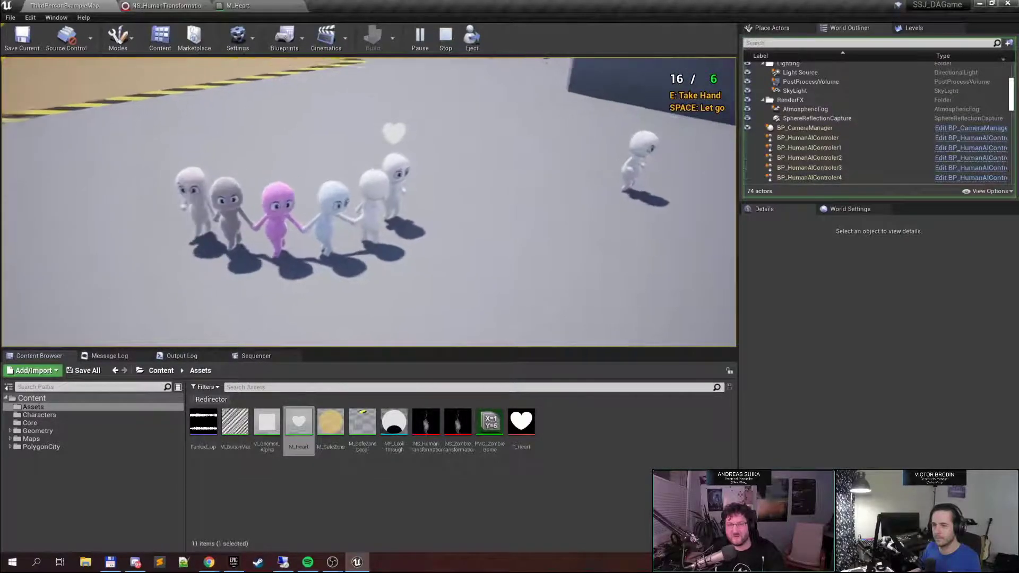
pyautogui.press('e')
pyautogui.press('w')
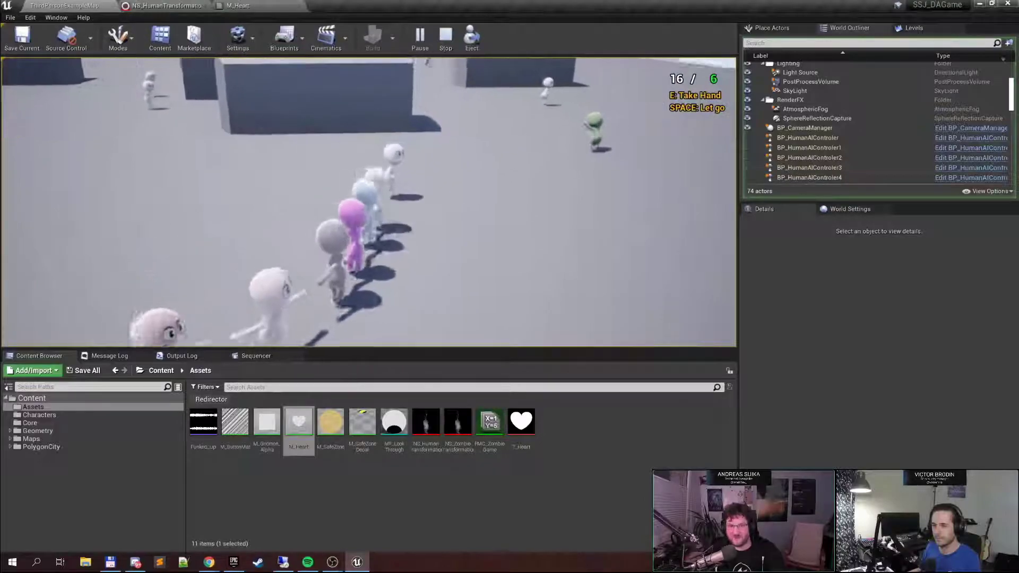
pyautogui.press('e')
pyautogui.press('s')
pyautogui.press('w')
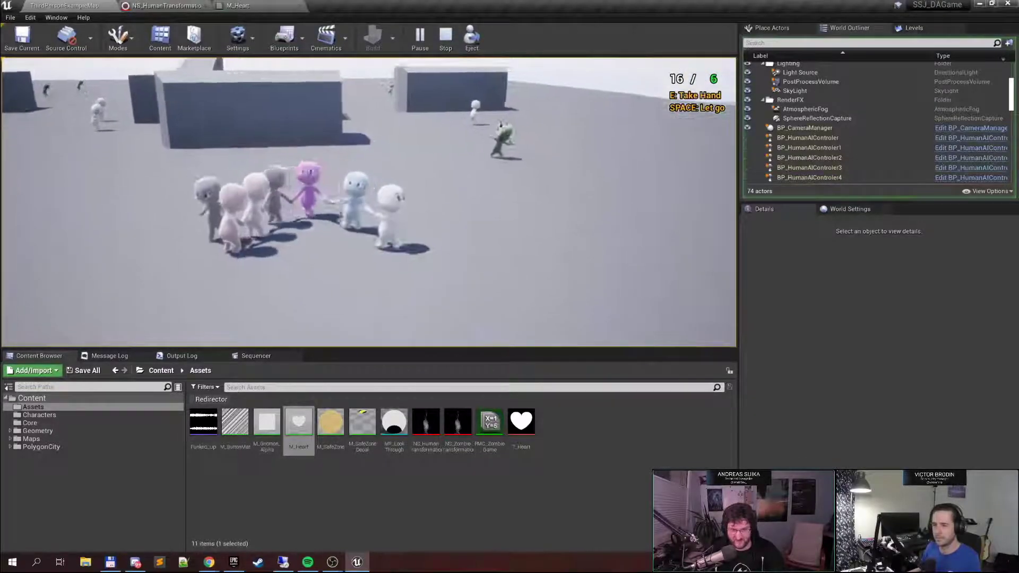
pyautogui.press('Escape')
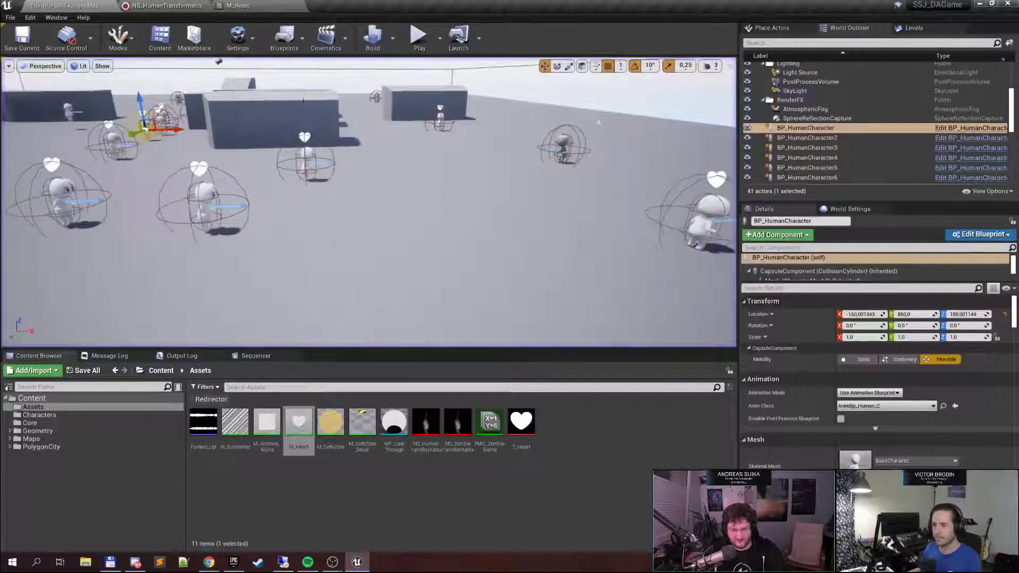
# Play the level again, eject from the player character, and fly the free camera to the green zombies to watch a human's transformation
pyautogui.click(423, 40)
pyautogui.press('w')
pyautogui.press('d')
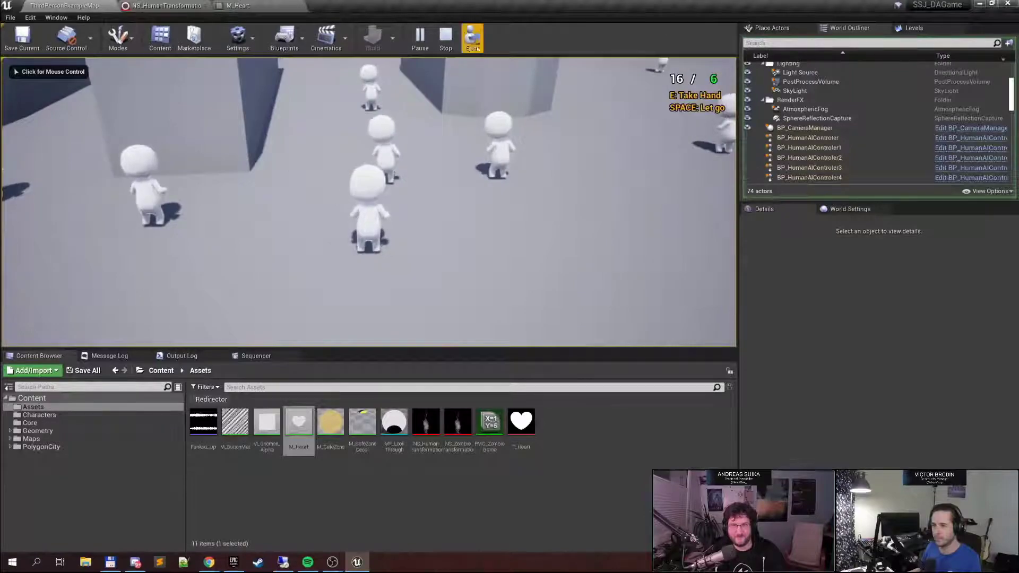
pyautogui.click(473, 40)
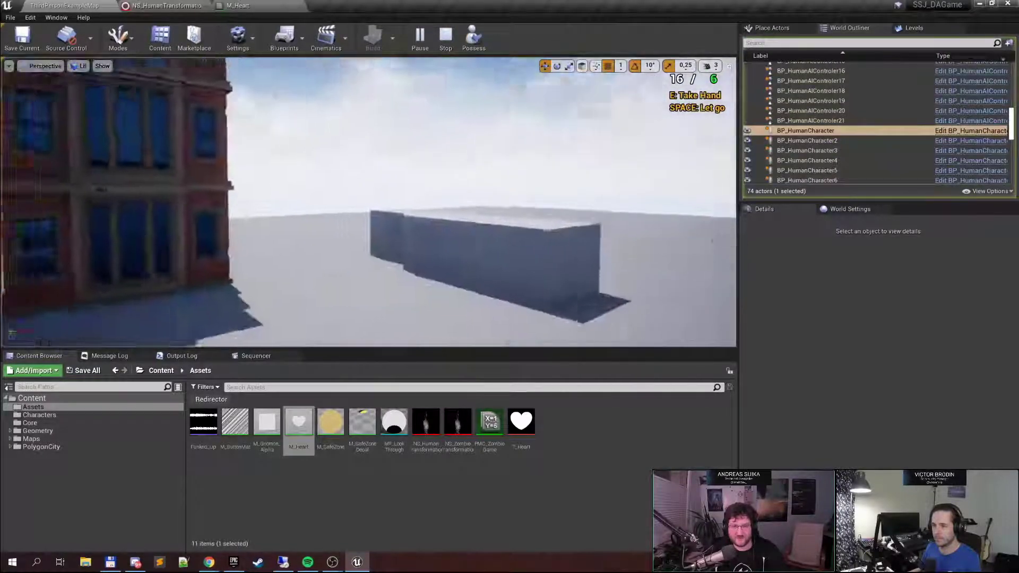
pyautogui.press('w')
pyautogui.moveTo(370, 202); pyautogui.dragTo(276, 261, button='right')
pyautogui.press('w')
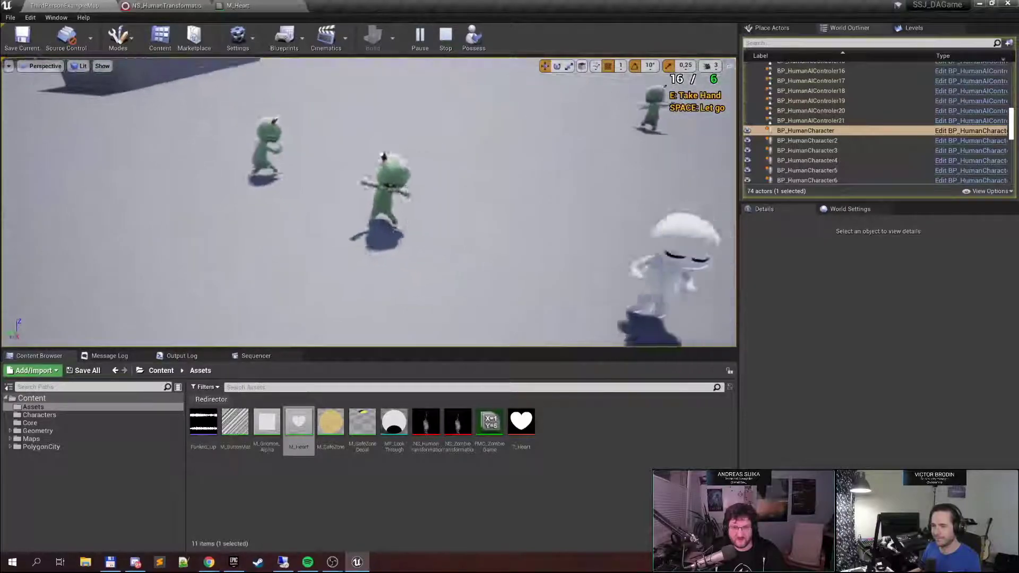
pyautogui.moveTo(517, 110); pyautogui.dragTo(485, 133, button='right')
pyautogui.moveTo(516, 110); pyautogui.dragTo(461, 109, button='right')
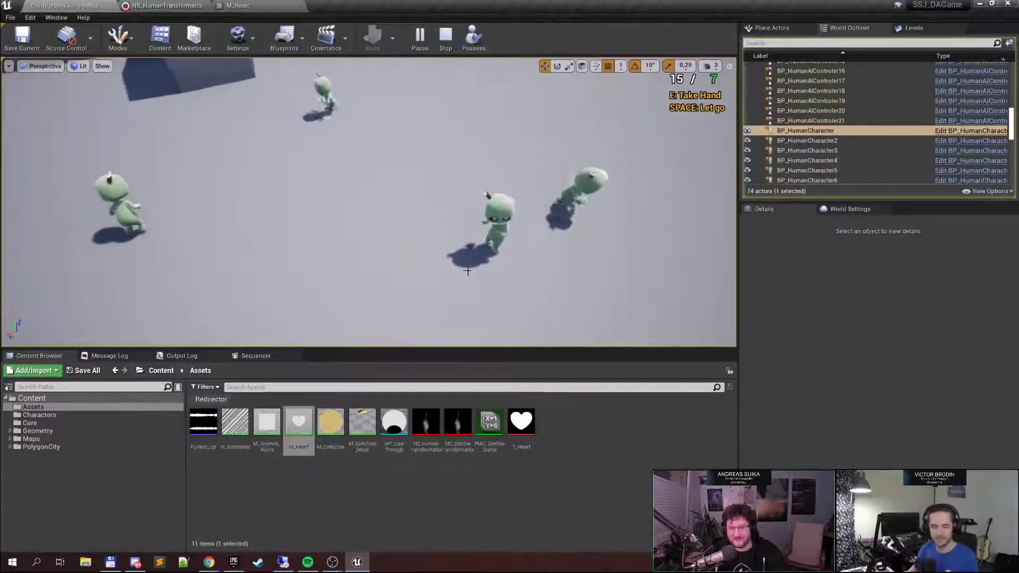
# Open the NS_ZombieTransformation particle system and inspect its OmnidirectionalBurst emitter
pyautogui.click(458, 430)
pyautogui.doubleClick(460, 427)
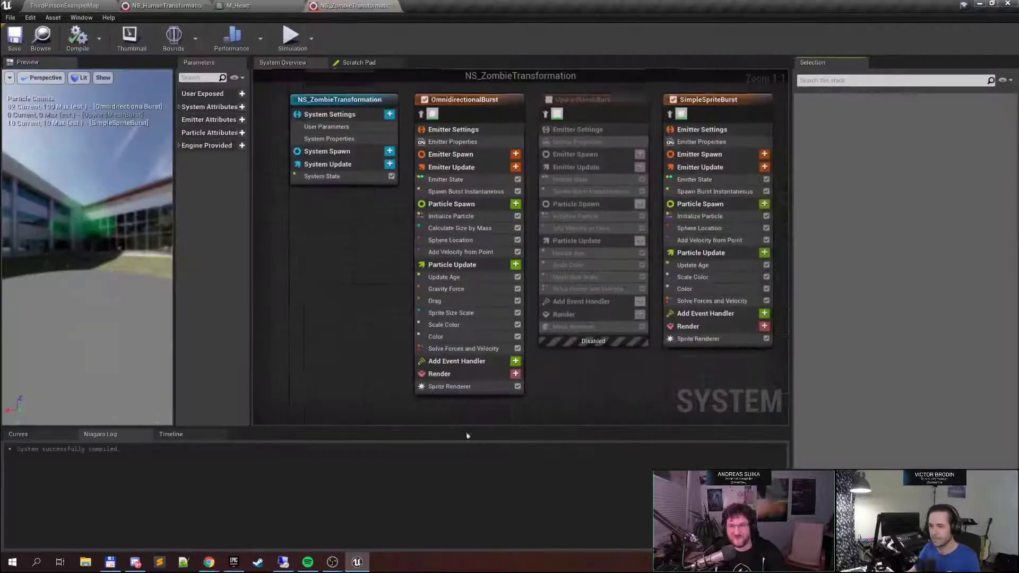
pyautogui.click(486, 98)
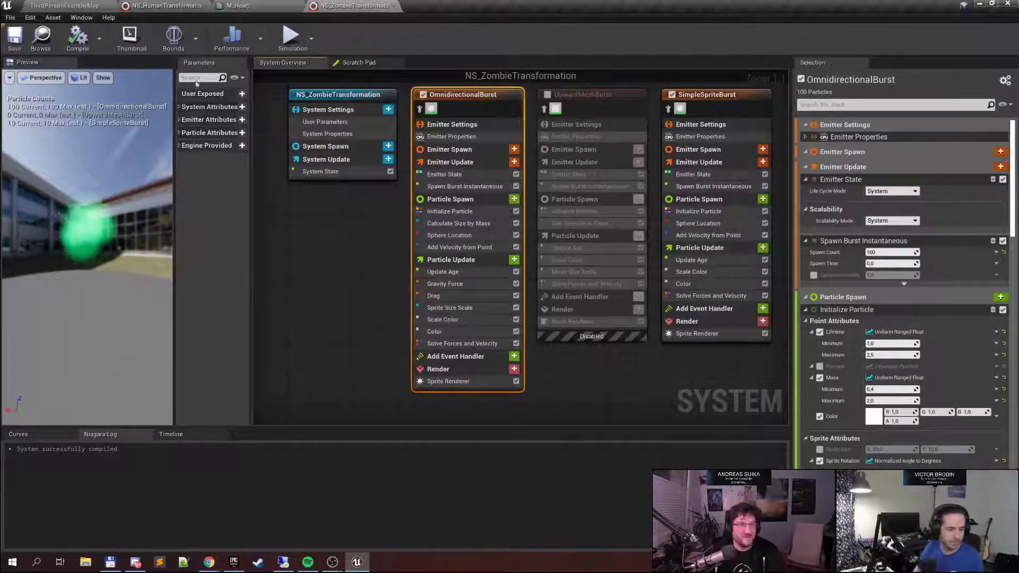
# Return to the running level and observe the zombies and humans among the blocks from a high free camera
pyautogui.click(64, 5)
pyautogui.click(415, 60)
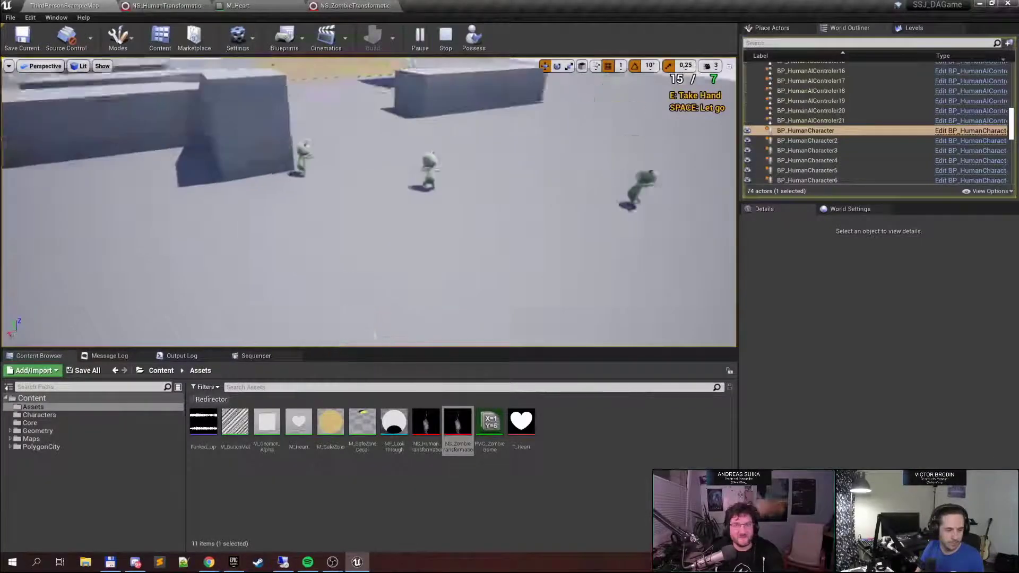
pyautogui.press('s')
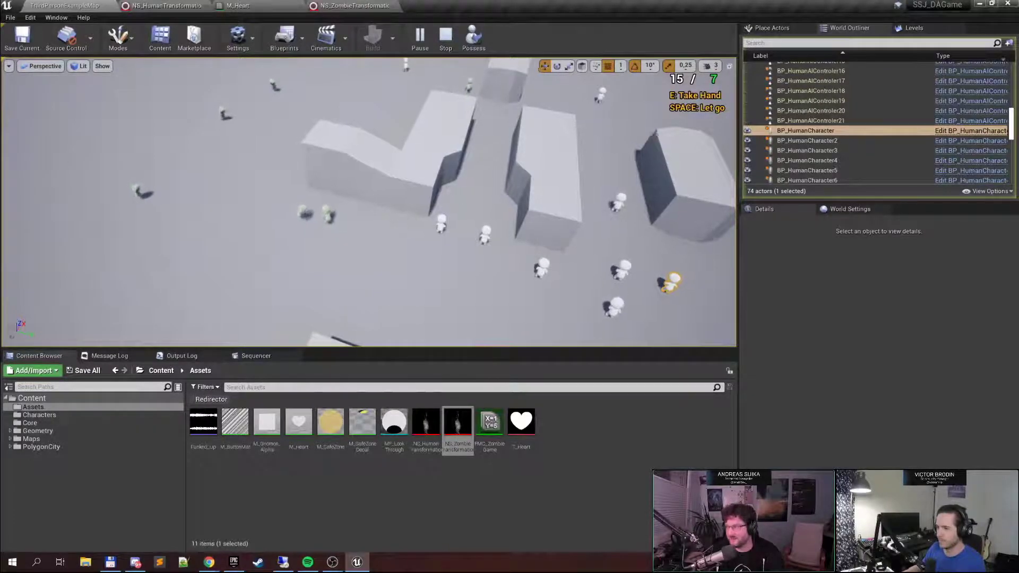
pyautogui.moveTo(463, 197); pyautogui.dragTo(499, 201, button='right')
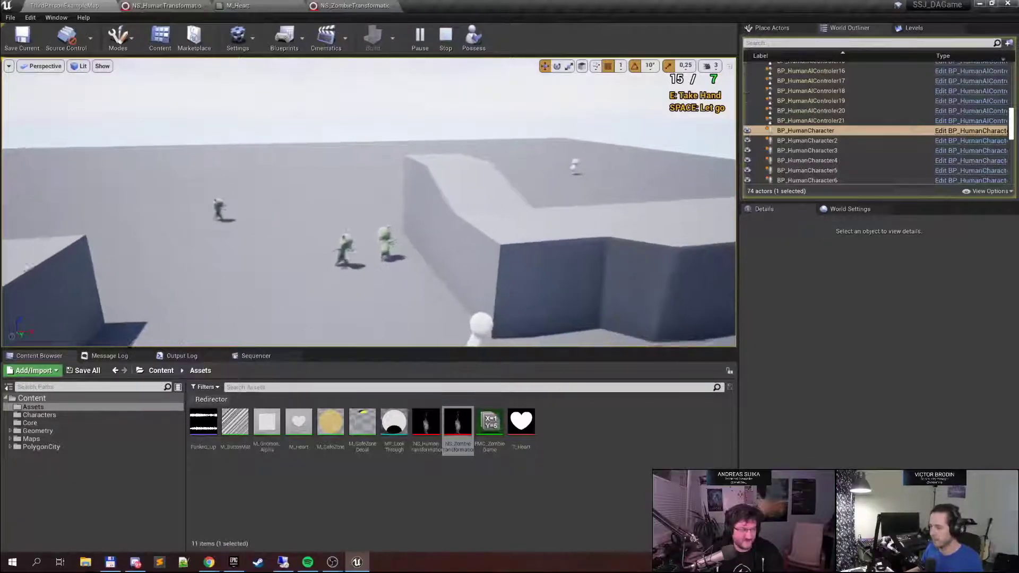
# Stop the play session and open the AnimBp_Human animation blueprint from the Characters folder
pyautogui.press('s')
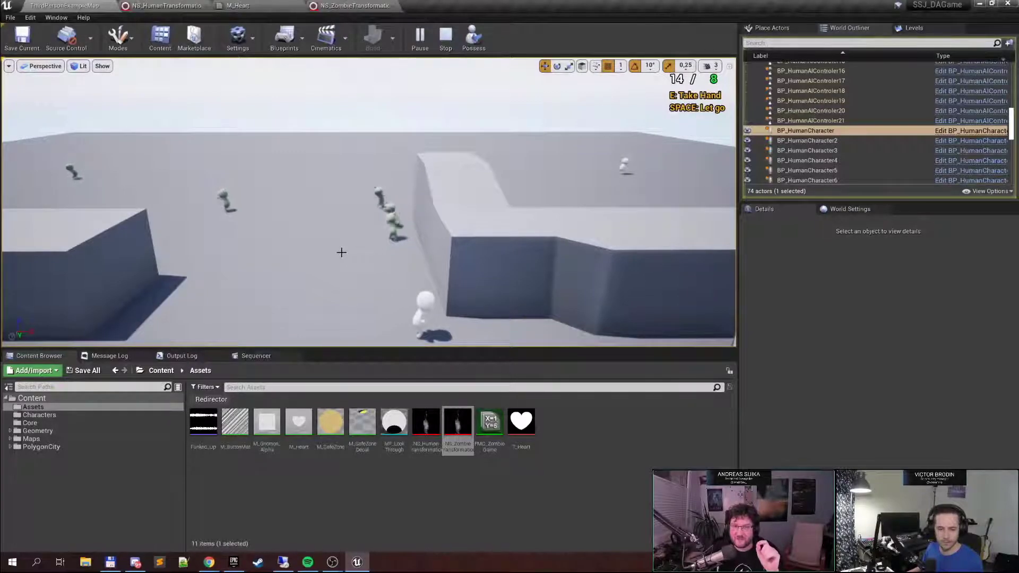
pyautogui.click(446, 36)
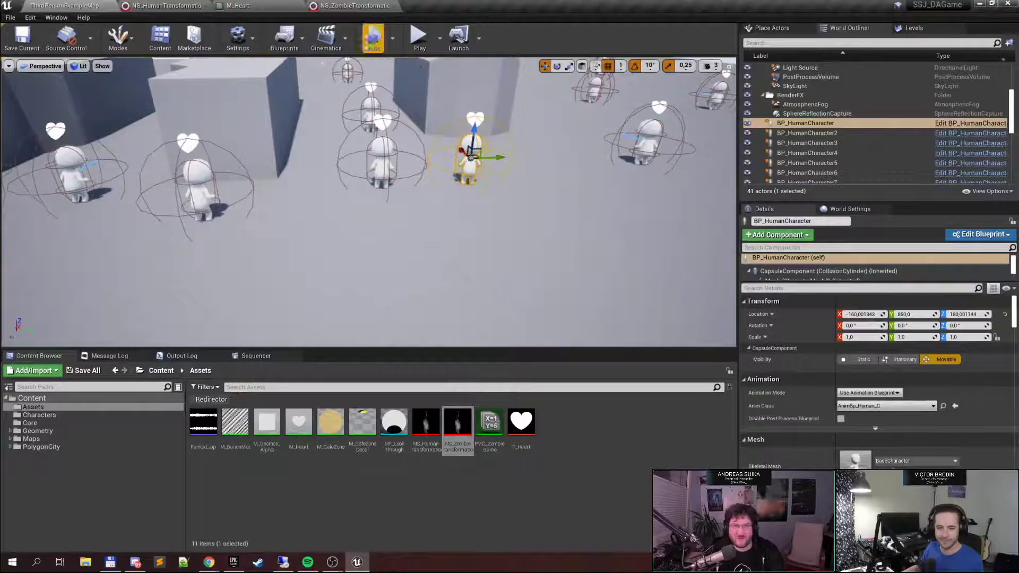
pyautogui.click(39, 415)
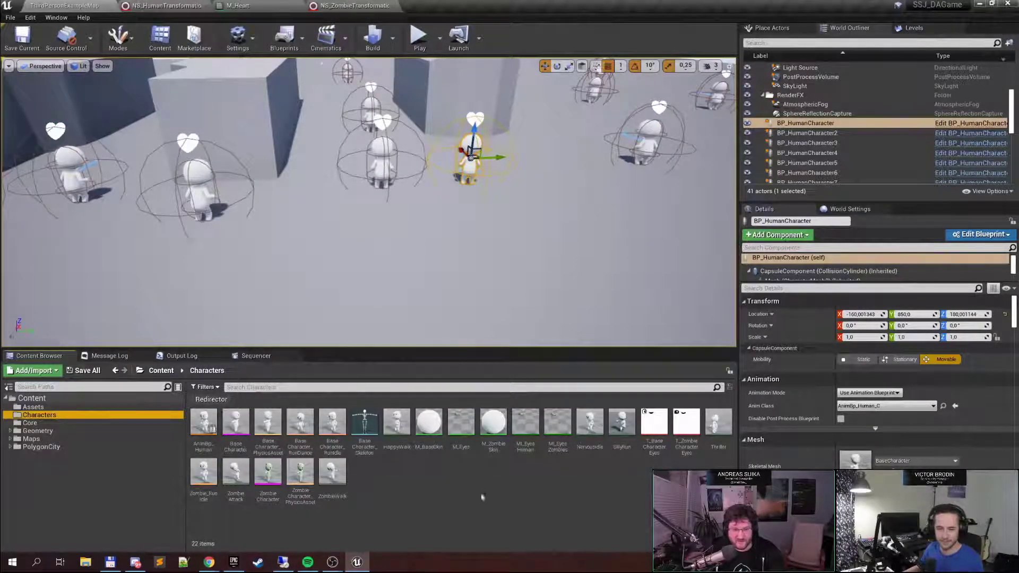
pyautogui.doubleClick(202, 431)
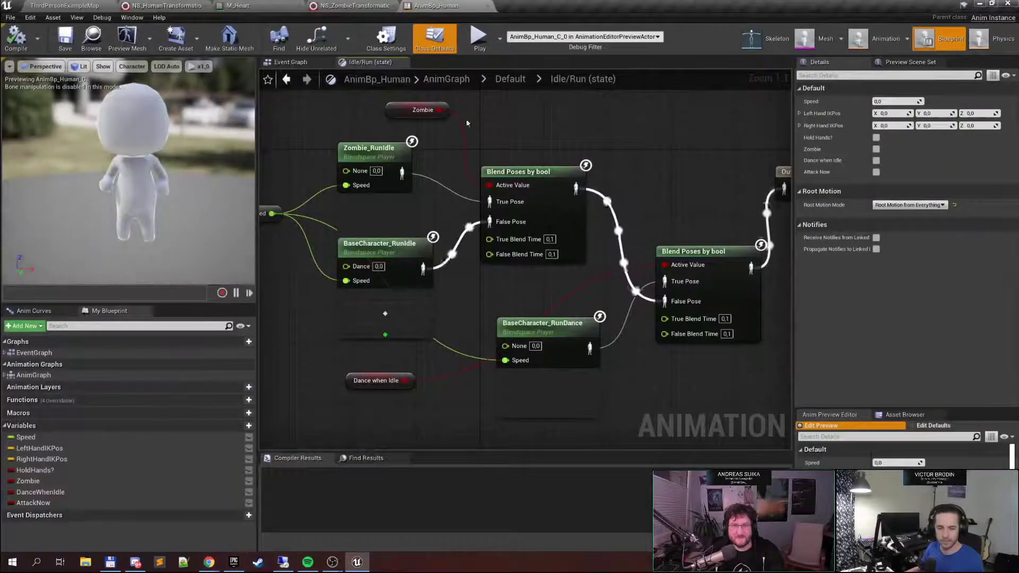
# Examine AnimBp_Human's Event Graph, from the Speed calculation through the BP_HumanCharacter cast to the Zombie variable being set
pyautogui.click(303, 63)
pyautogui.scroll(4, 549, 125)
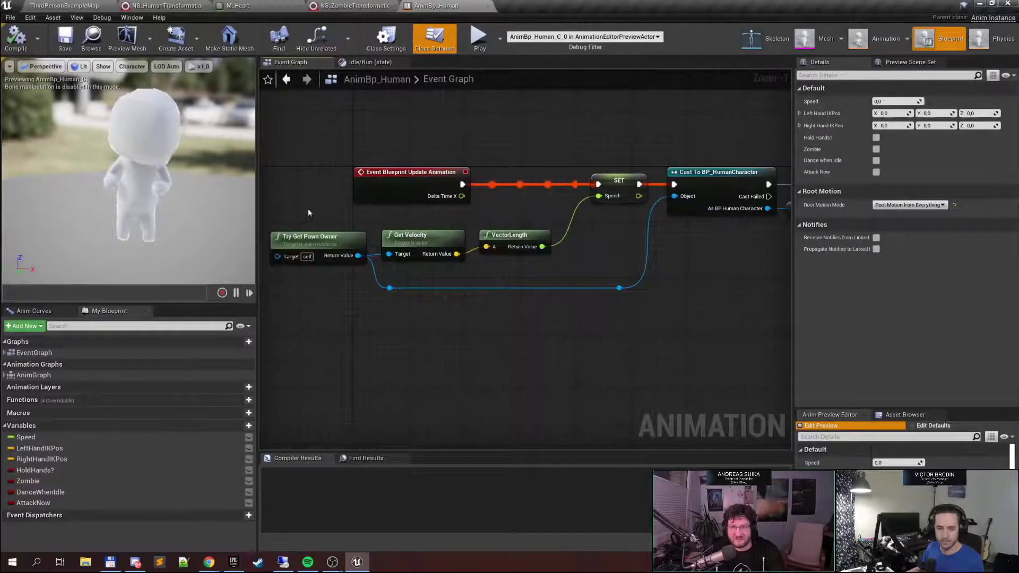
pyautogui.moveTo(308, 210); pyautogui.dragTo(536, 267)
pyautogui.moveTo(584, 170); pyautogui.dragTo(630, 219)
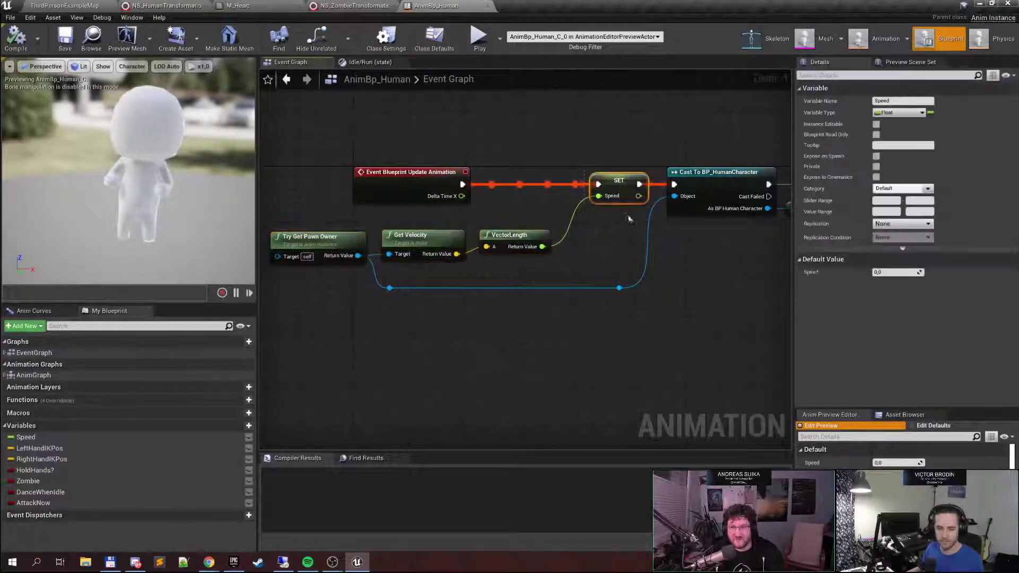
pyautogui.moveTo(629, 217); pyautogui.dragTo(419, 217, button='right')
pyautogui.moveTo(643, 237); pyautogui.dragTo(545, 249, button='right')
pyautogui.moveTo(508, 169); pyautogui.dragTo(621, 262)
pyautogui.scroll(1, 597, 255)
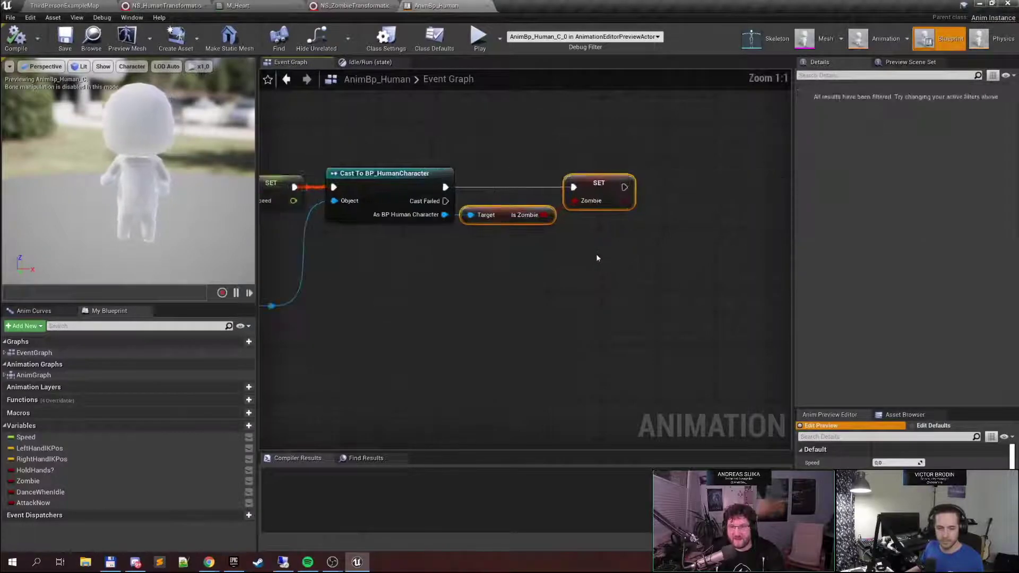
pyautogui.moveTo(596, 259); pyautogui.dragTo(530, 260, button='right')
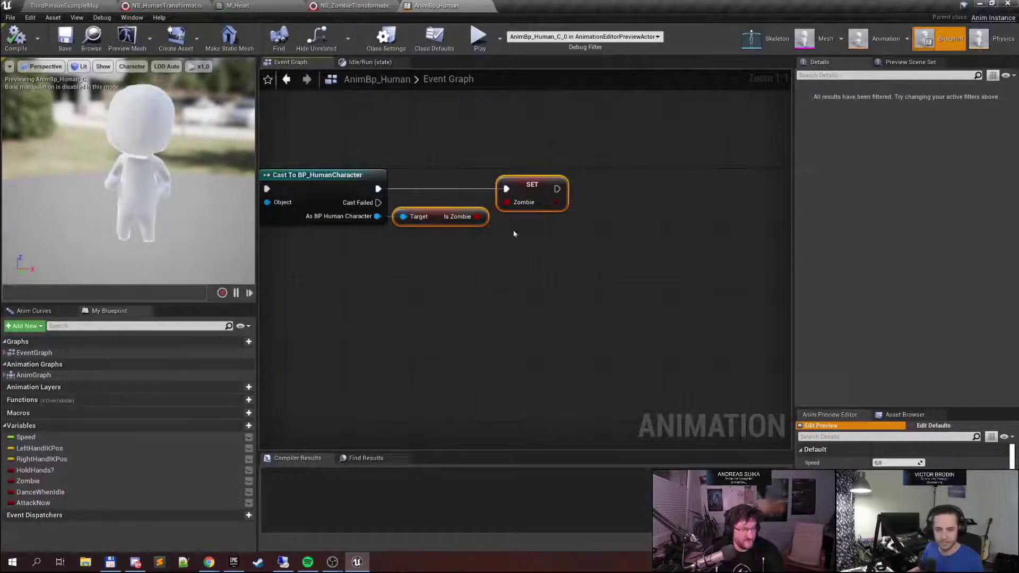
# Go up to the AnimGraph and enter the Idle/Run state through the Default state machine
pyautogui.click(370, 63)
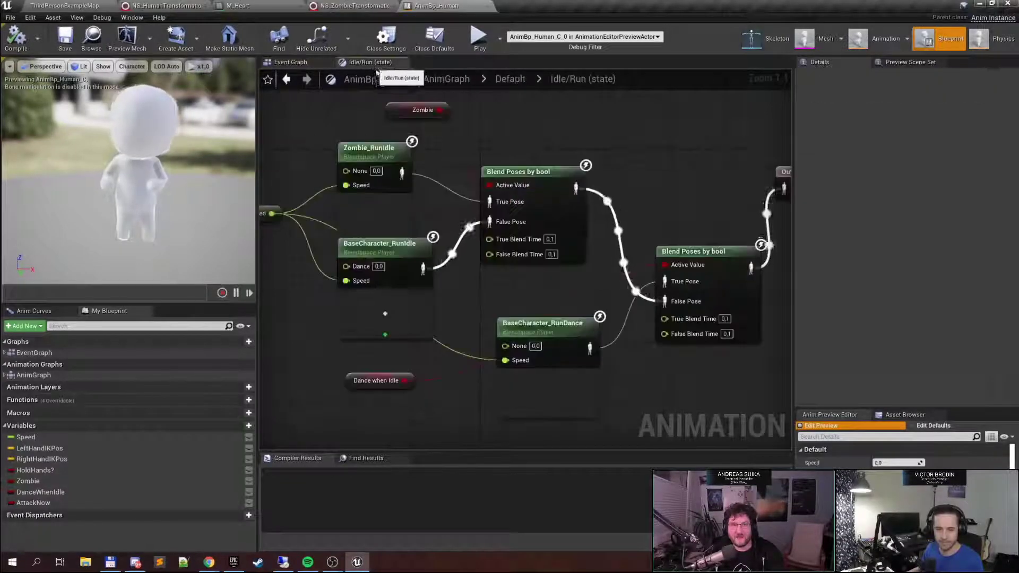
pyautogui.click(449, 80)
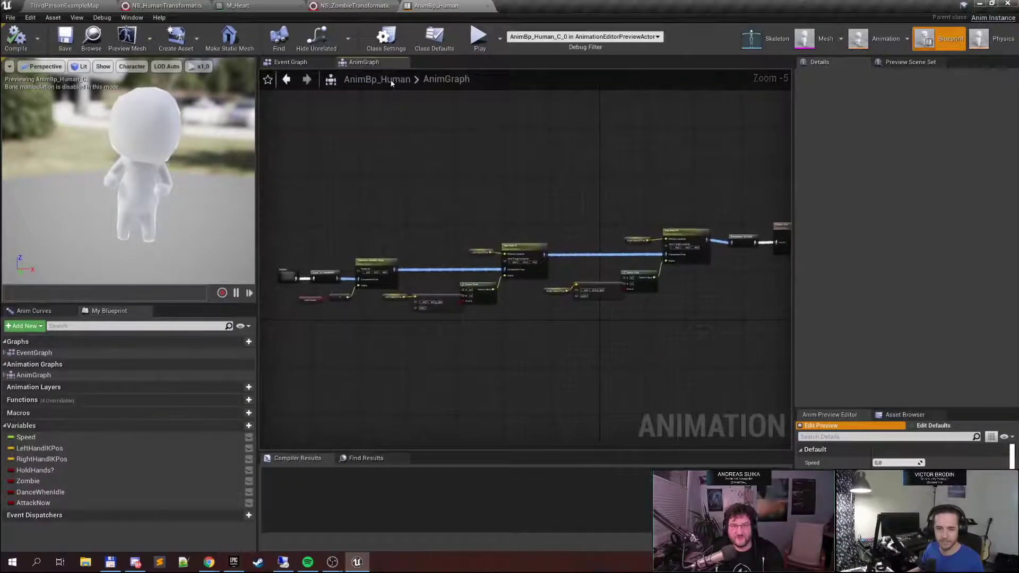
pyautogui.scroll(5, 361, 208)
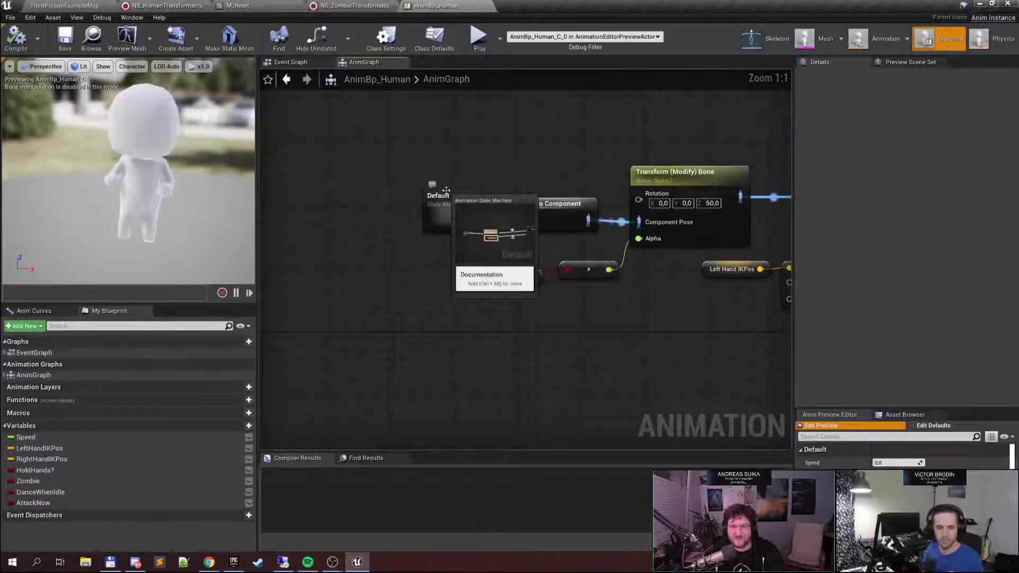
pyautogui.doubleClick(446, 195)
pyautogui.doubleClick(502, 273)
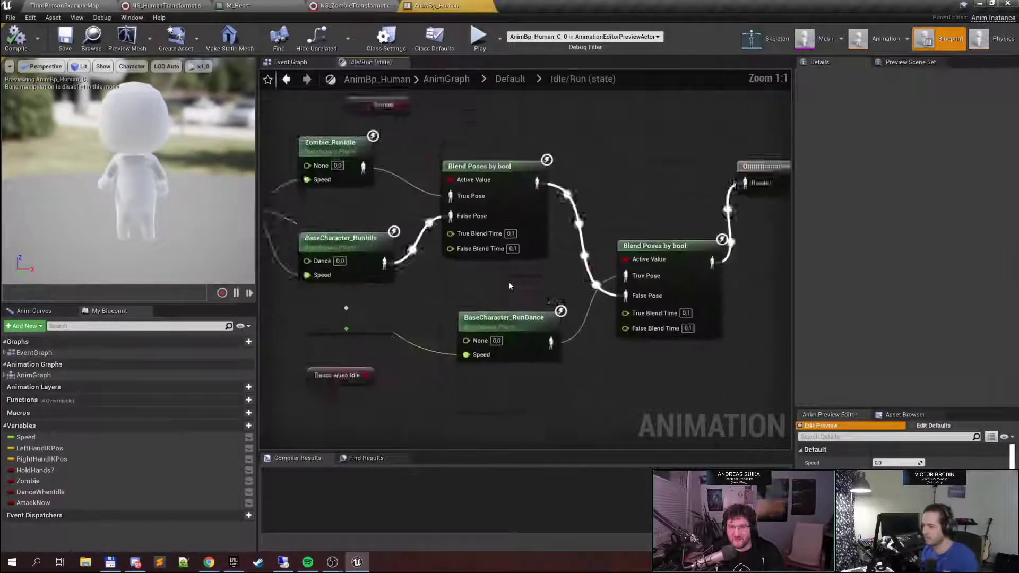
# Inspect the Zombie_RunIdle and BaseCharacter_RunIdle blendspaces and the Zombie boolean that blends between them in the Idle/Run state
pyautogui.moveTo(564, 290); pyautogui.dragTo(565, 263, button='right')
pyautogui.click(422, 253)
pyautogui.click(419, 154)
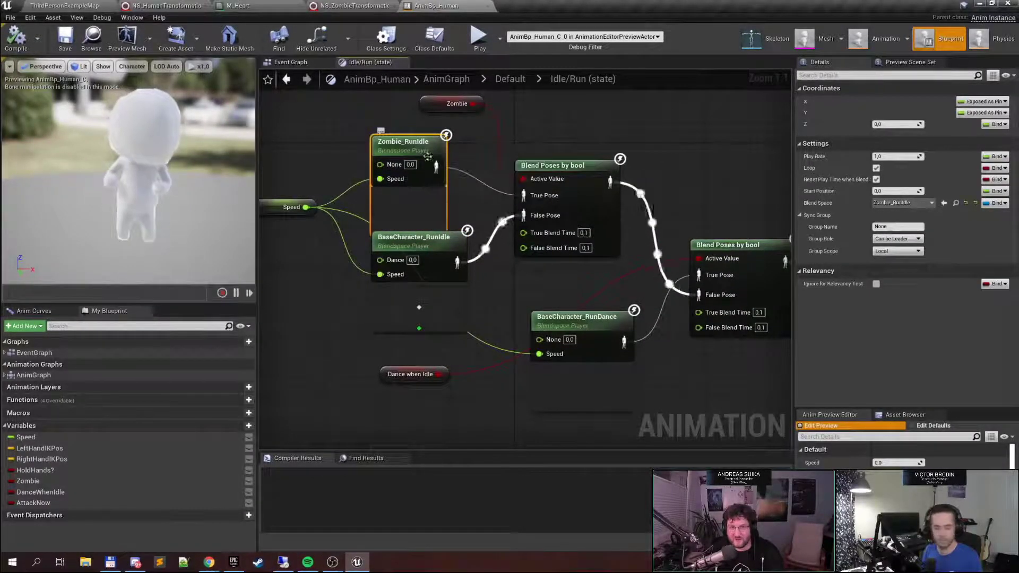
pyautogui.moveTo(448, 194); pyautogui.dragTo(424, 172, button='right')
pyautogui.click(401, 242)
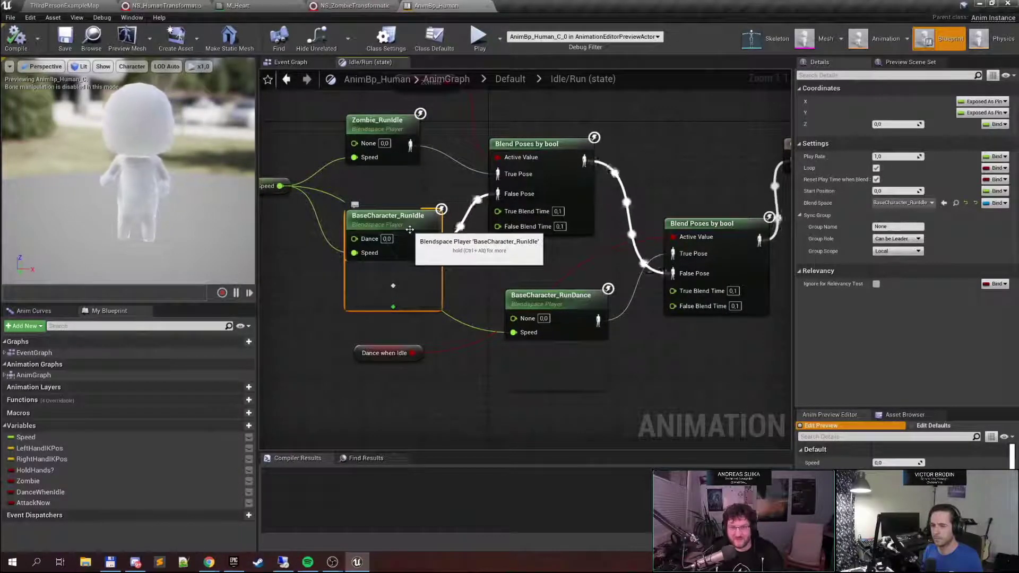
pyautogui.moveTo(501, 256); pyautogui.dragTo(509, 316, button='right')
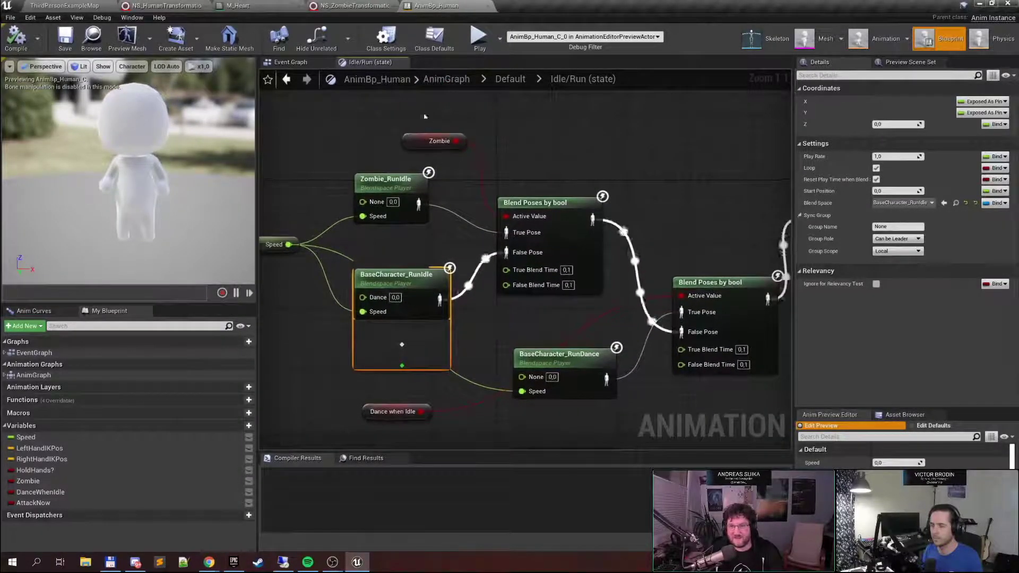
pyautogui.click(427, 141)
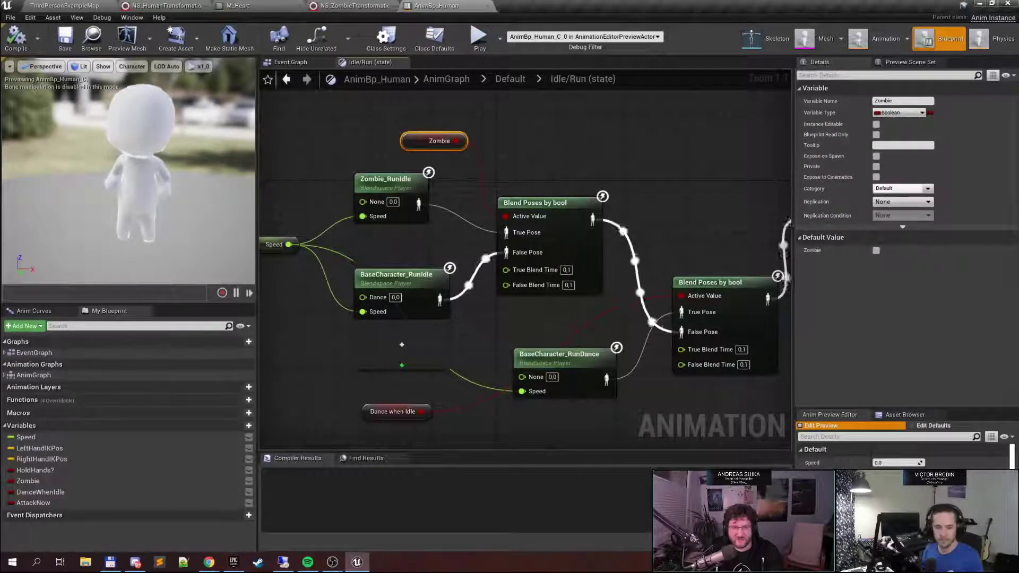
pyautogui.moveTo(434, 141); pyautogui.dragTo(383, 96, button='right')
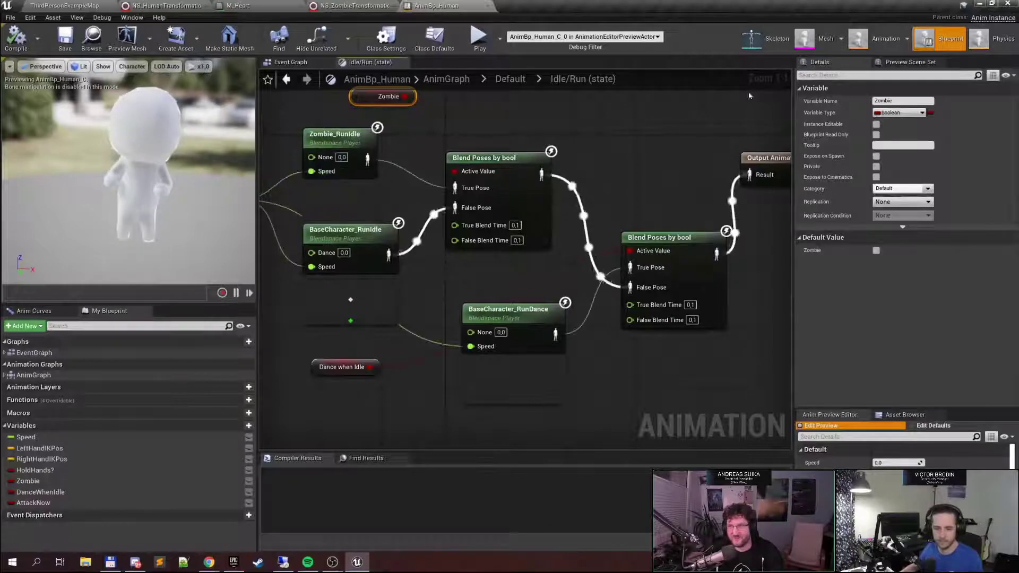
# Preview the ZombieCharacter mesh in the preview scene settings, and restore the preview mesh to BaseCharacter
pyautogui.click(877, 63)
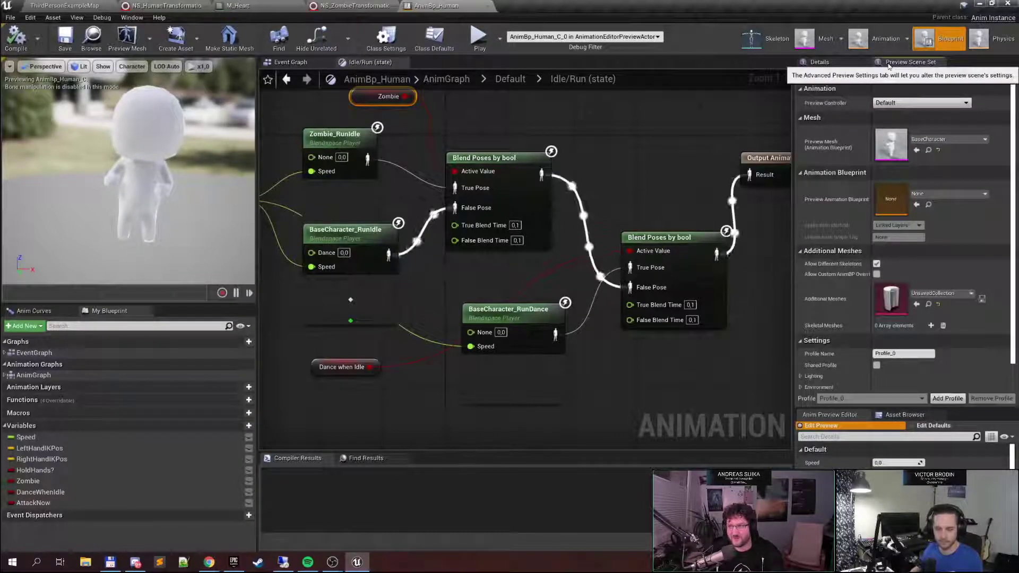
pyautogui.click(942, 140)
pyautogui.click(951, 242)
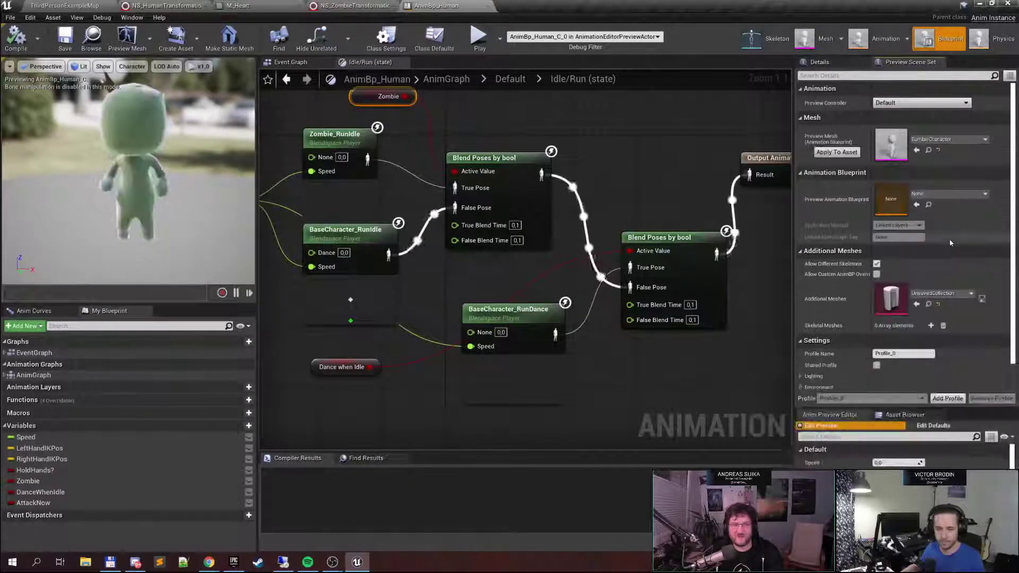
pyautogui.click(986, 139)
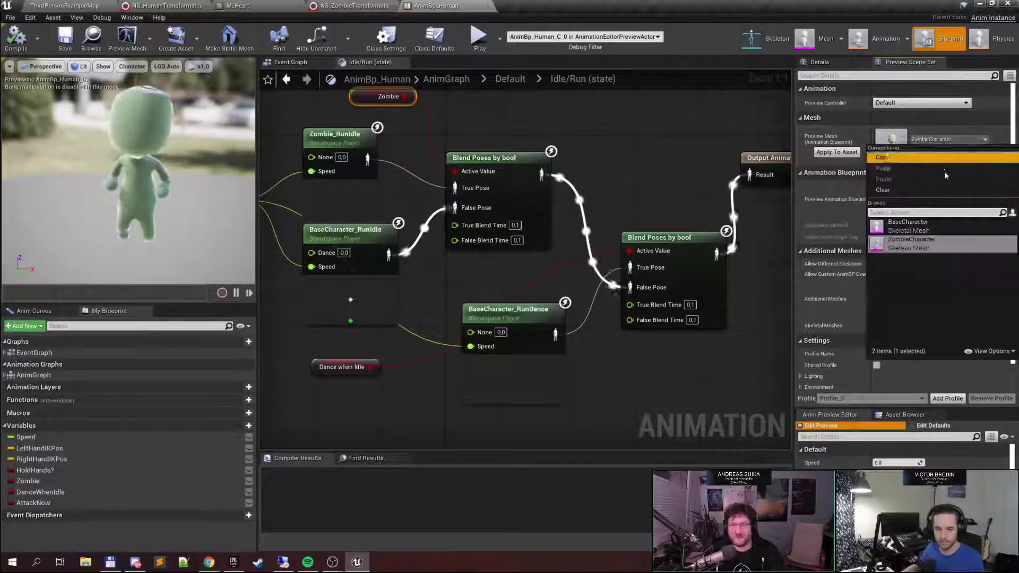
pyautogui.click(936, 226)
# Move the Dance when Idle node directly above the second Blend Poses by bool node and select both nodes
pyautogui.moveTo(491, 127); pyautogui.dragTo(485, 94, button='right')
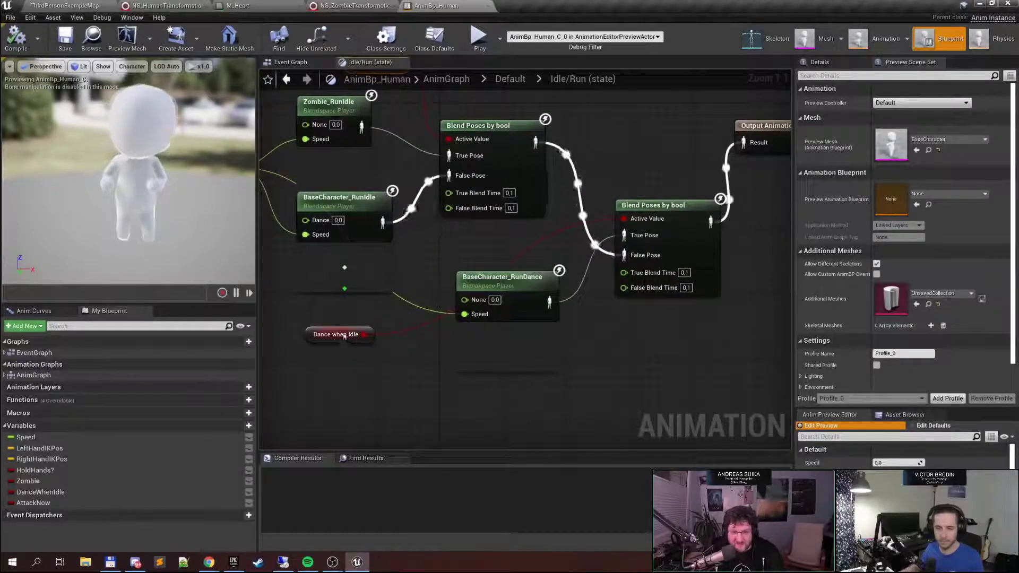
pyautogui.moveTo(344, 337); pyautogui.dragTo(637, 185)
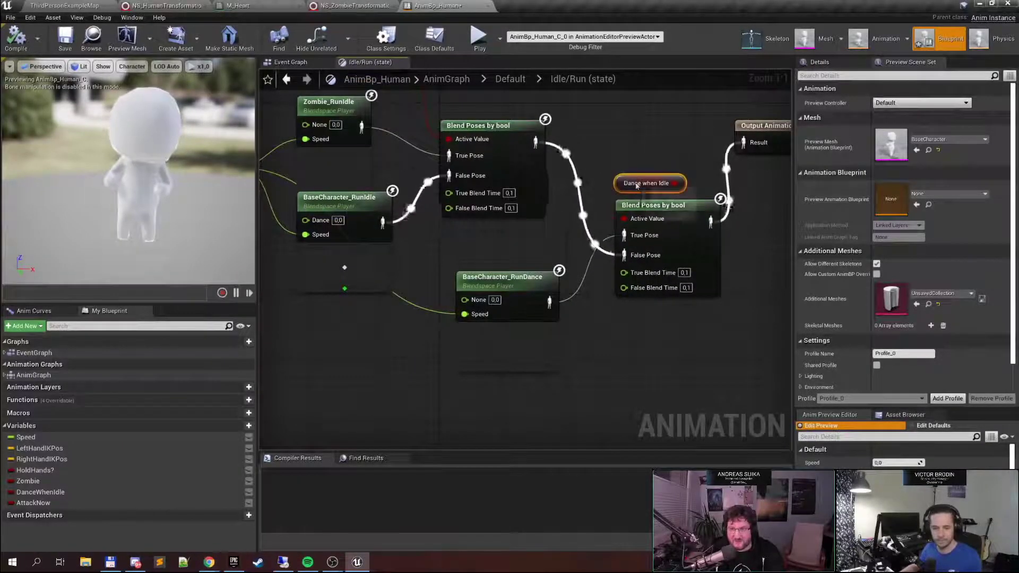
pyautogui.moveTo(665, 145); pyautogui.dragTo(598, 136, button='right')
pyautogui.keyDown('shift'); pyautogui.click(604, 219); pyautogui.keyUp('shift')
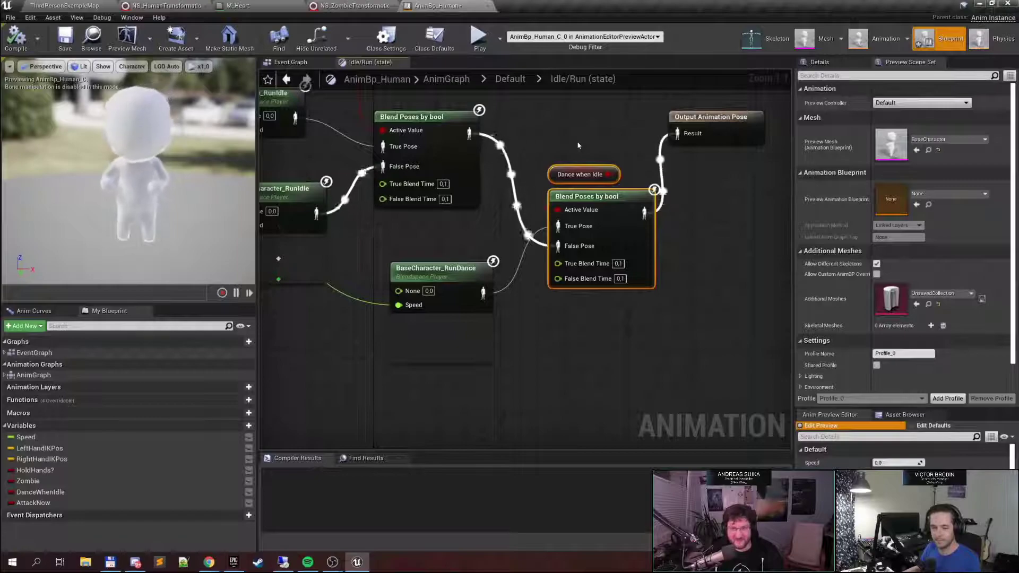
# Return to the Default state machine and look at the transitions between the Idle/Run and Attack states
pyautogui.moveTo(580, 144); pyautogui.dragTo(477, 165, button='right')
pyautogui.click(521, 85)
pyautogui.moveTo(521, 221); pyautogui.dragTo(572, 293, button='right')
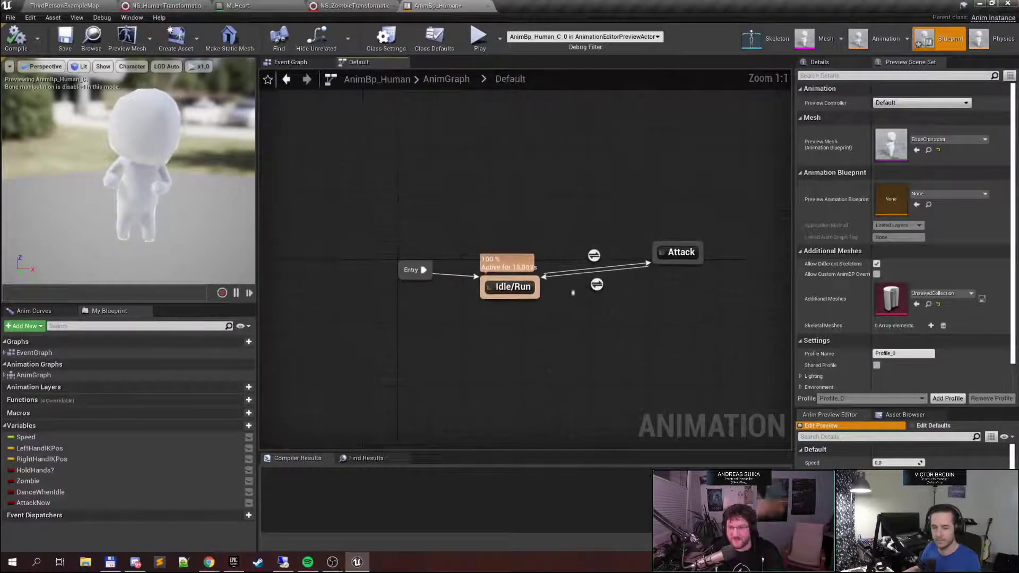
pyautogui.moveTo(659, 253); pyautogui.dragTo(560, 258, button='right')
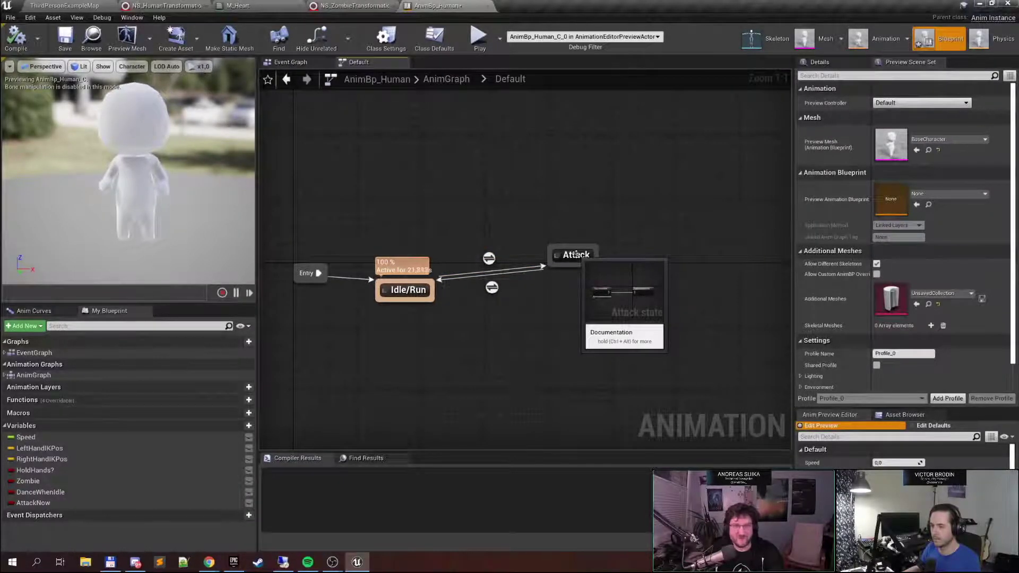
# Open the AnimGraph and examine the Transform (Modify) Bone node together with the Hold Hands? variable driving its alpha
pyautogui.click(443, 79)
pyautogui.scroll(5, 447, 257)
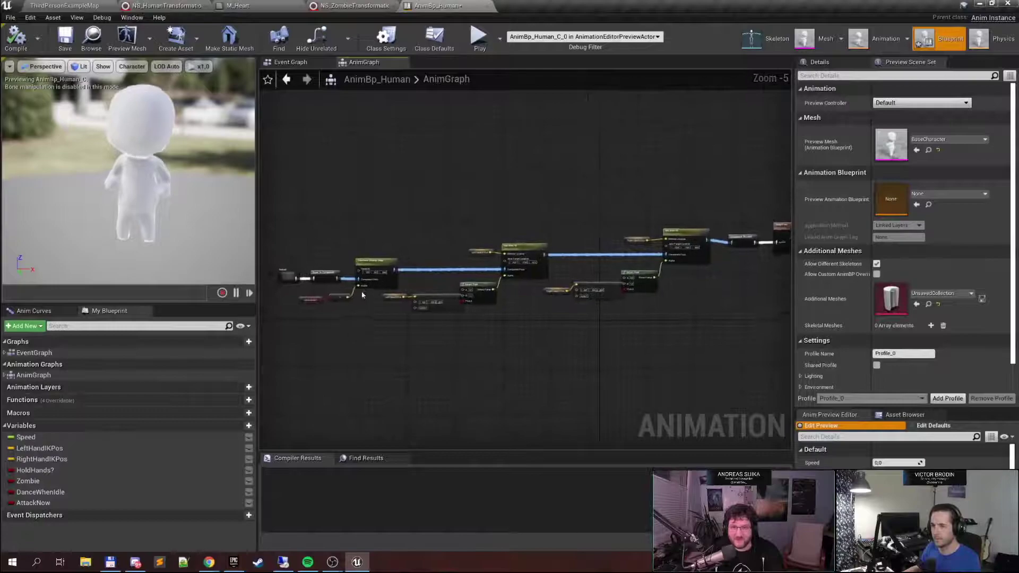
pyautogui.moveTo(478, 294); pyautogui.dragTo(462, 286, button='right')
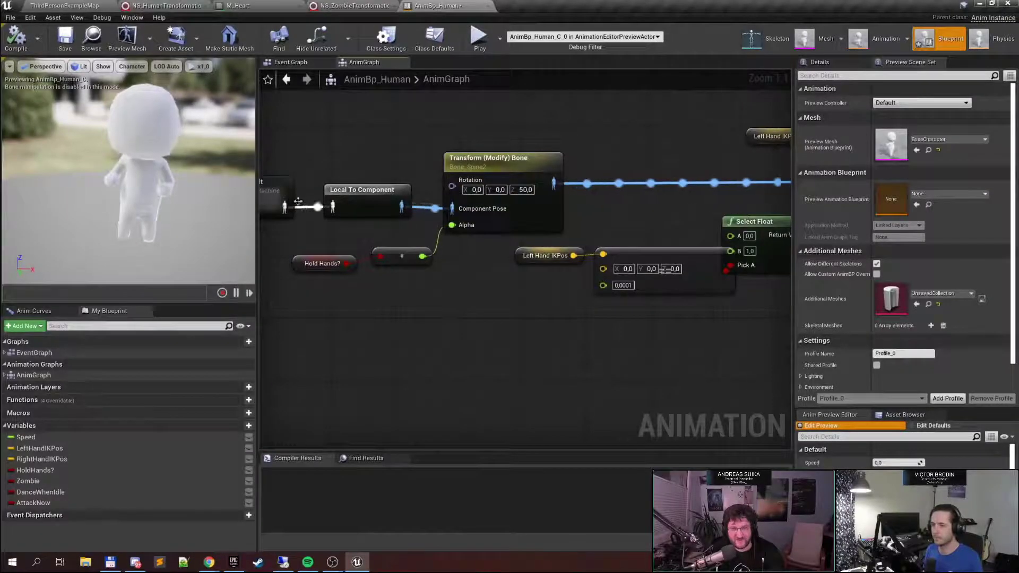
pyautogui.moveTo(501, 208); pyautogui.dragTo(476, 251, button='right')
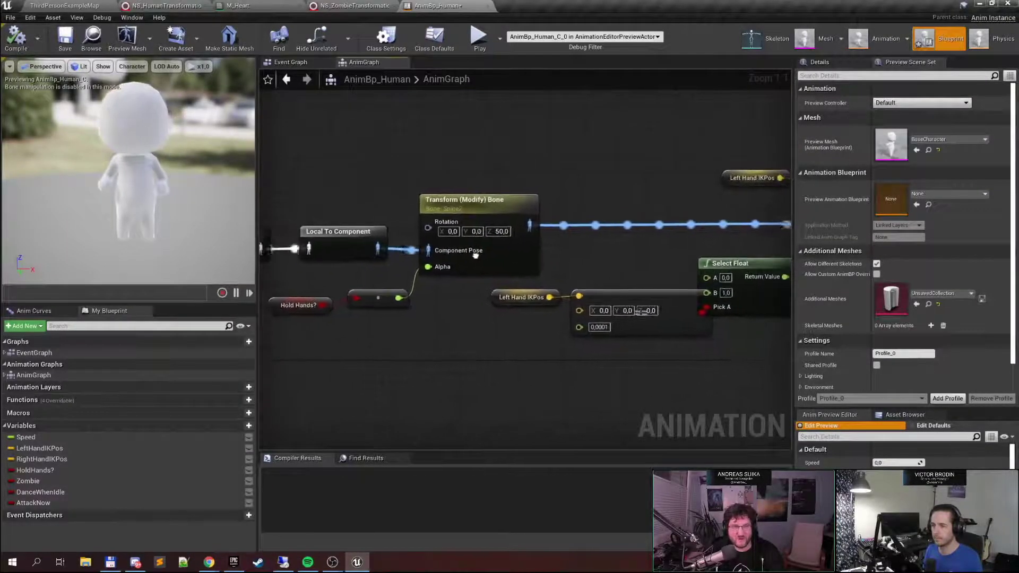
pyautogui.moveTo(369, 168); pyautogui.dragTo(430, 157, button='right')
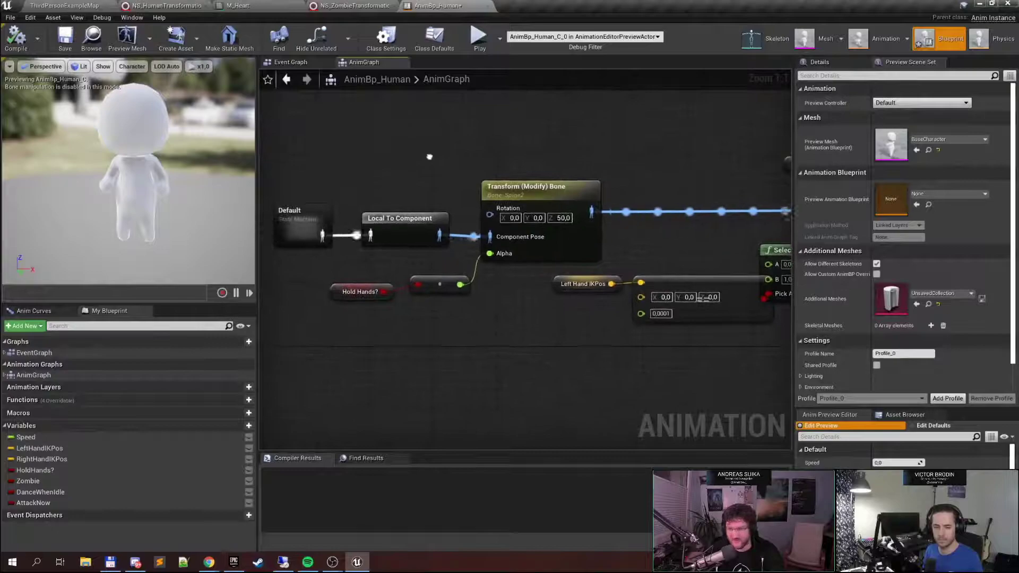
pyautogui.click(890, 416)
pyautogui.click(831, 416)
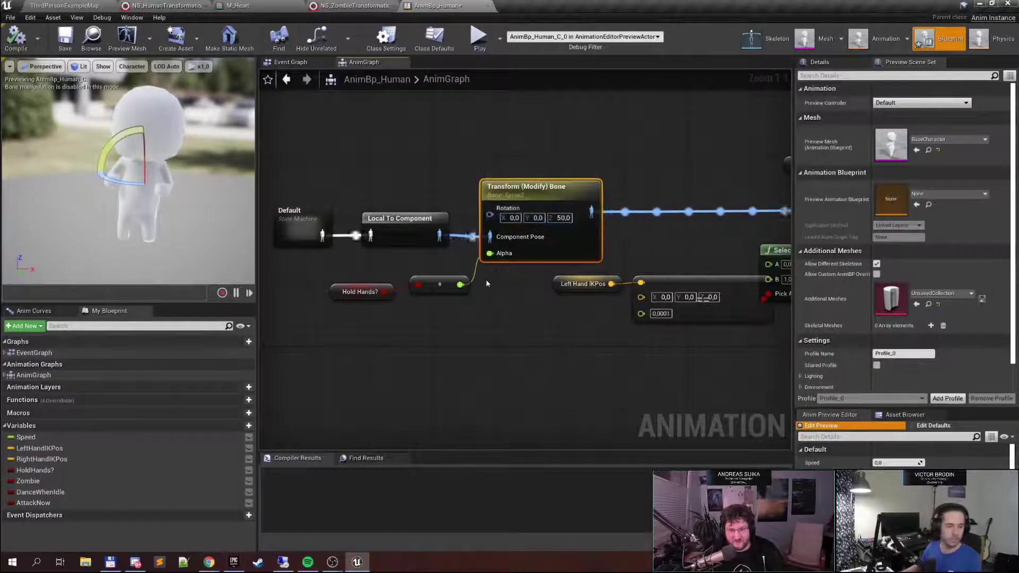
pyautogui.moveTo(346, 275); pyautogui.dragTo(378, 317)
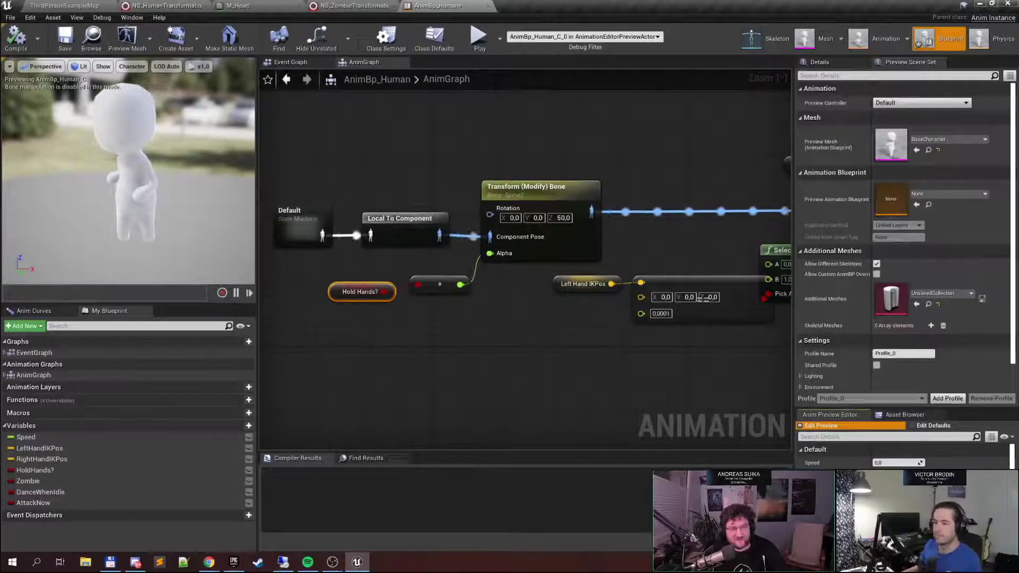
# Examine the left and right hand Two Bone IK chains with their IKPos comparisons and Select Float alphas
pyautogui.moveTo(636, 337); pyautogui.dragTo(357, 331, button='right')
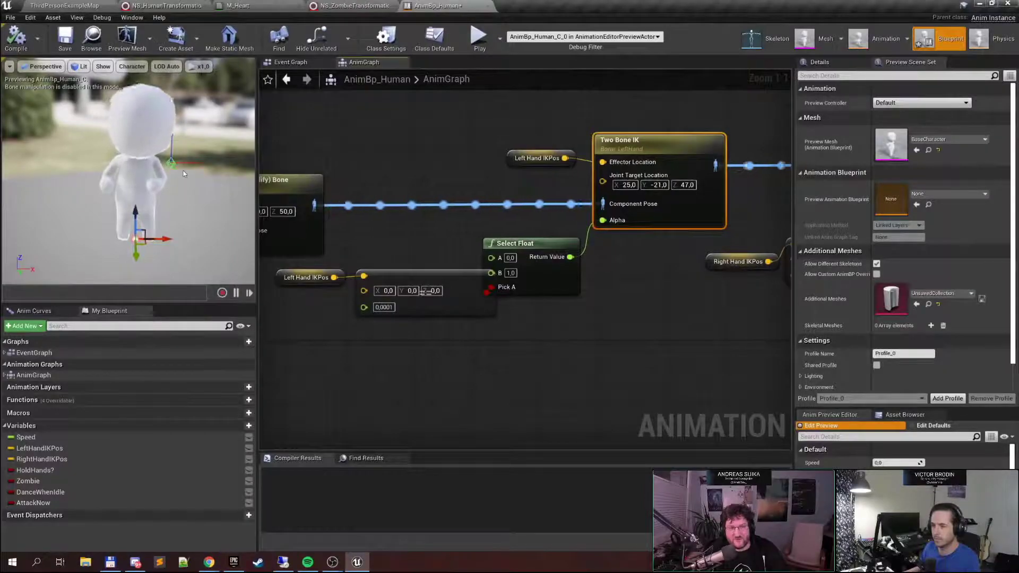
pyautogui.moveTo(507, 158); pyautogui.dragTo(267, 174, button='right')
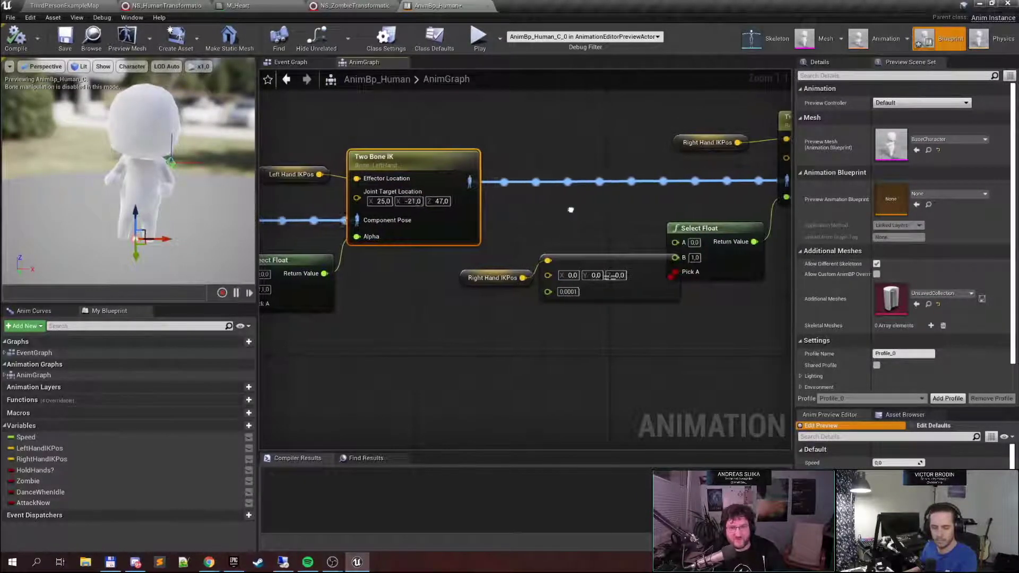
pyautogui.moveTo(284, 307); pyautogui.dragTo(624, 262, button='right')
pyautogui.moveTo(402, 232); pyautogui.dragTo(451, 267)
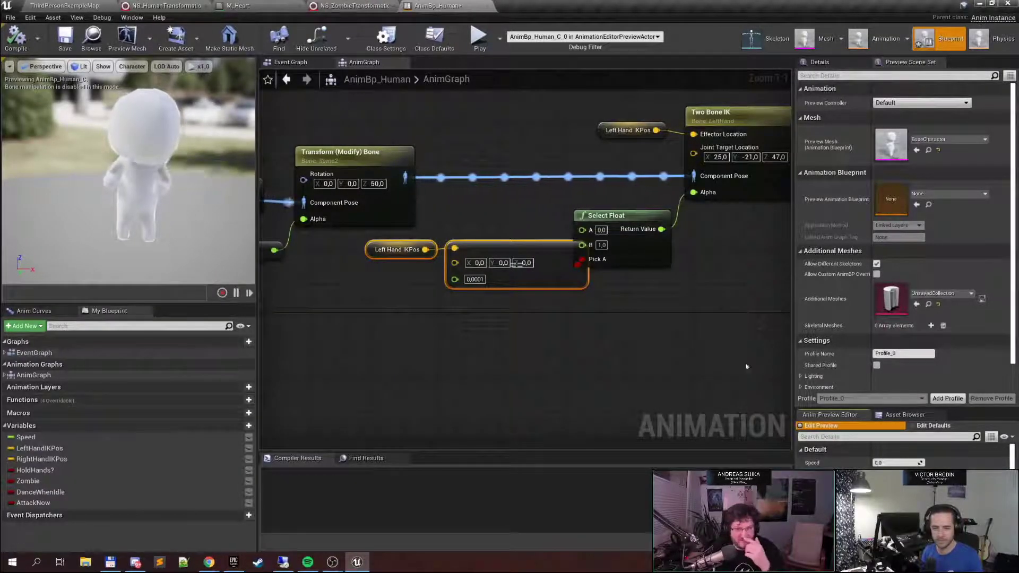
pyautogui.moveTo(707, 205); pyautogui.dragTo(294, 214, button='right')
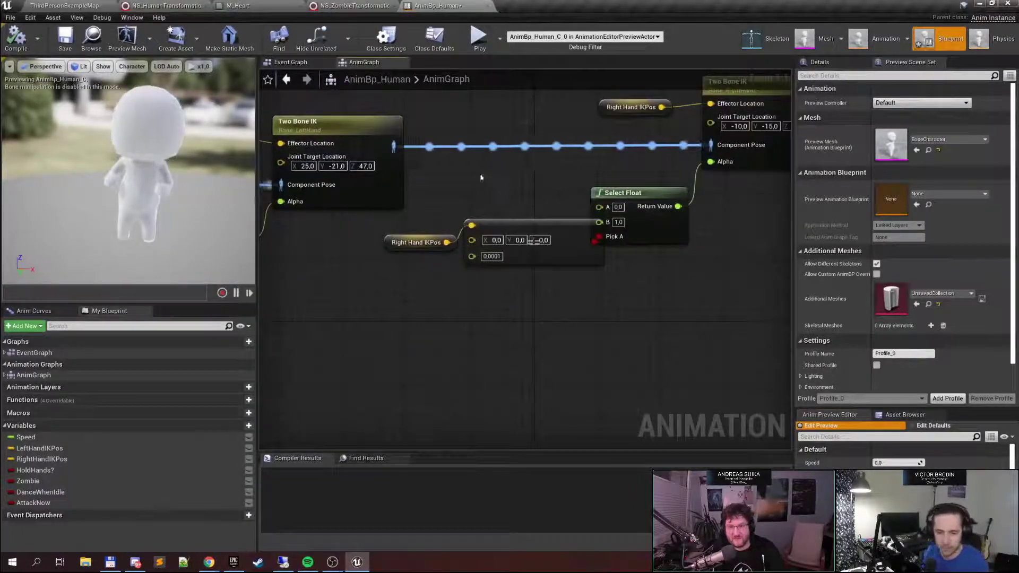
# Open the BP_HumanCharacter blueprint from the project's Core folder
pyautogui.moveTo(519, 132); pyautogui.dragTo(255, 212, button='right')
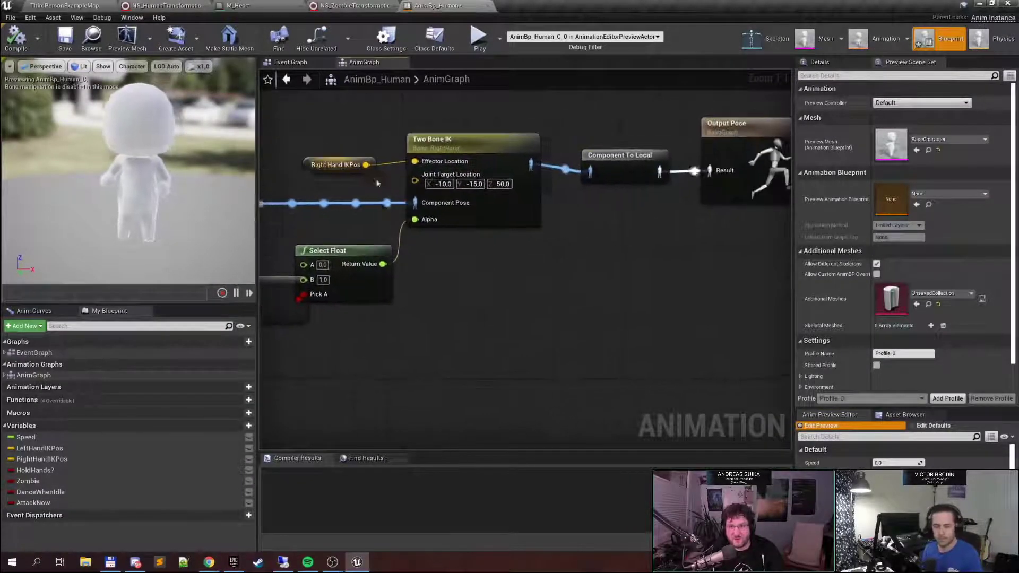
pyautogui.moveTo(384, 217); pyautogui.dragTo(748, 162, button='right')
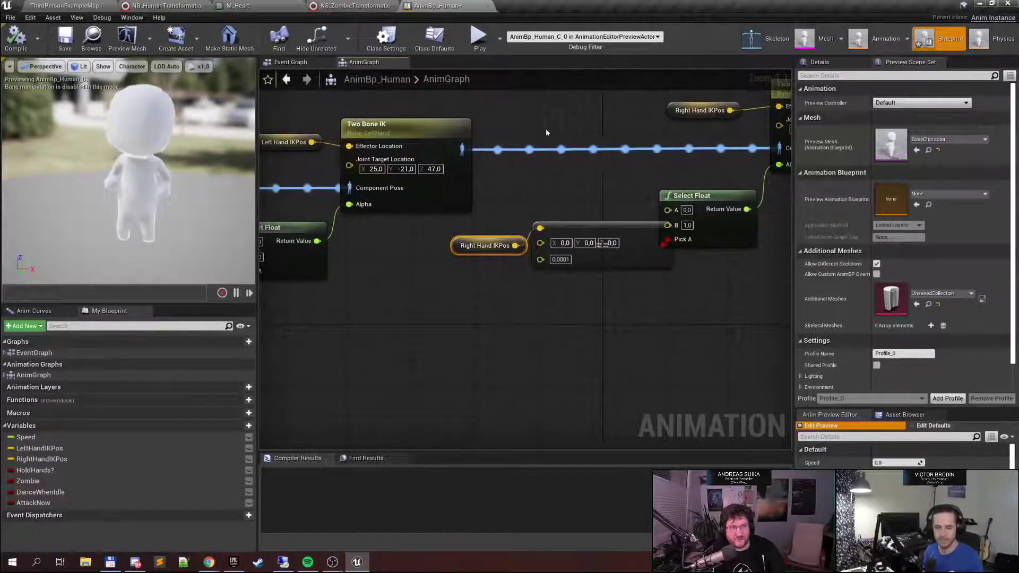
pyautogui.click(54, 5)
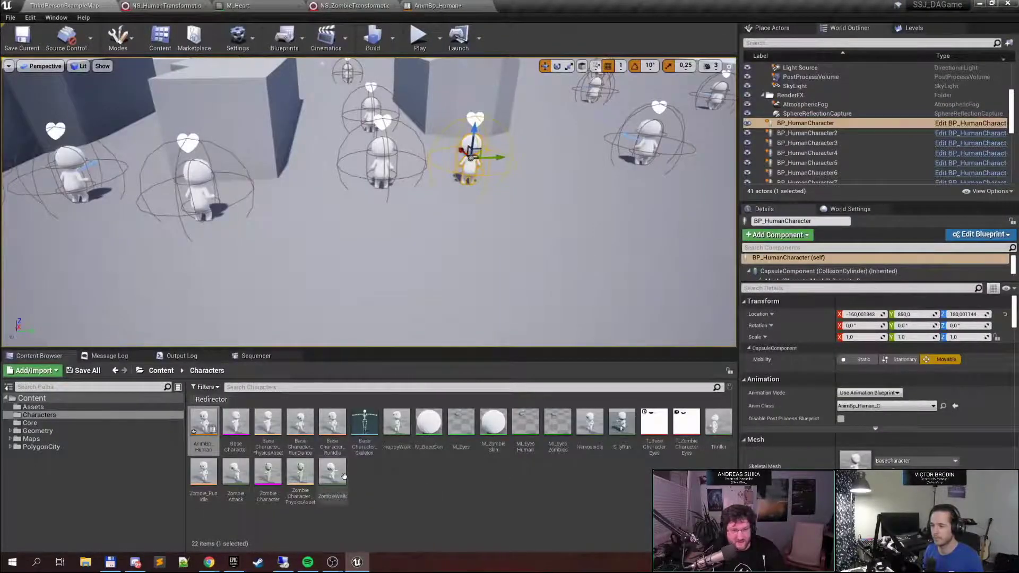
pyautogui.click(103, 424)
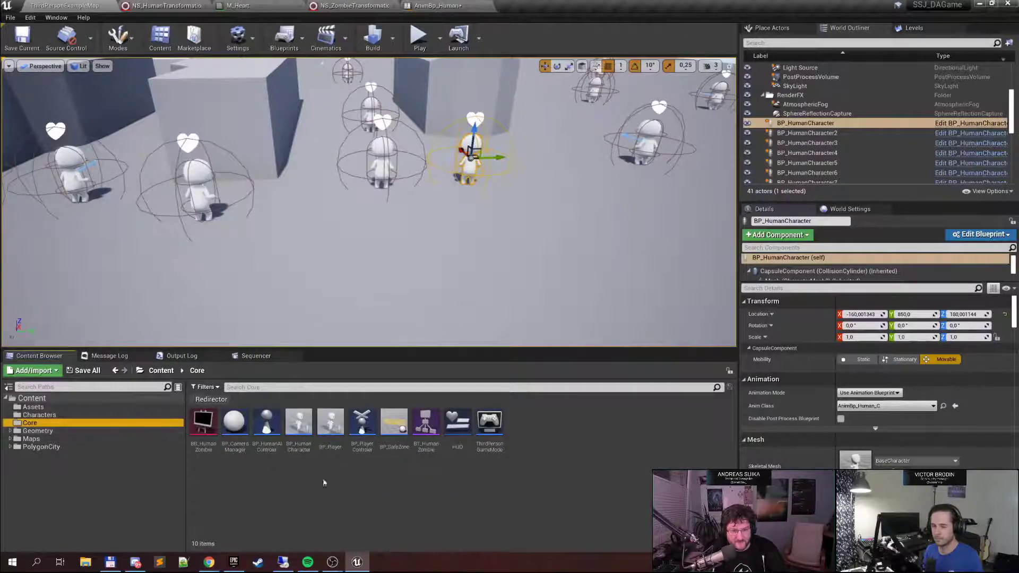
pyautogui.doubleClick(299, 422)
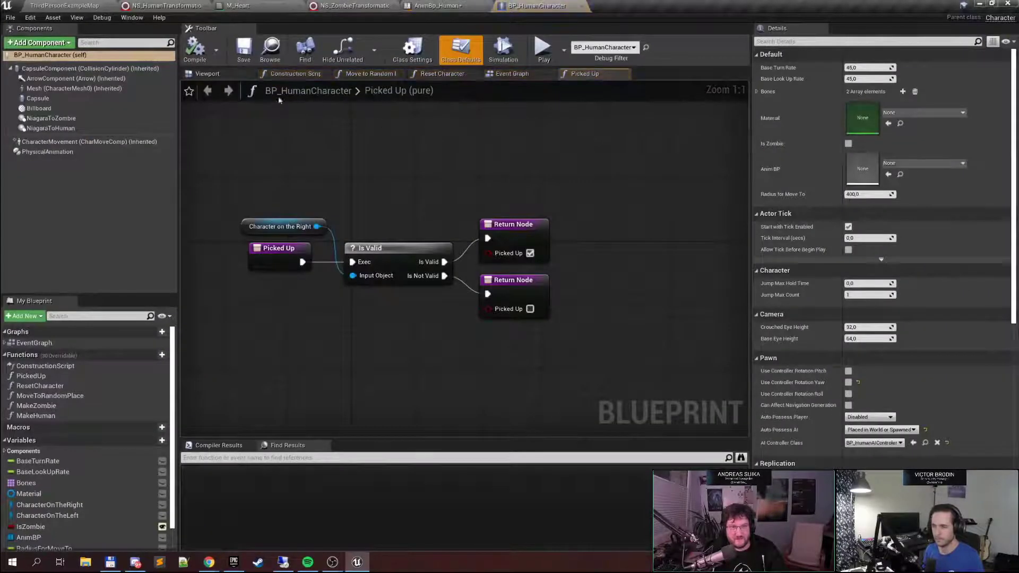
pyautogui.click(270, 49)
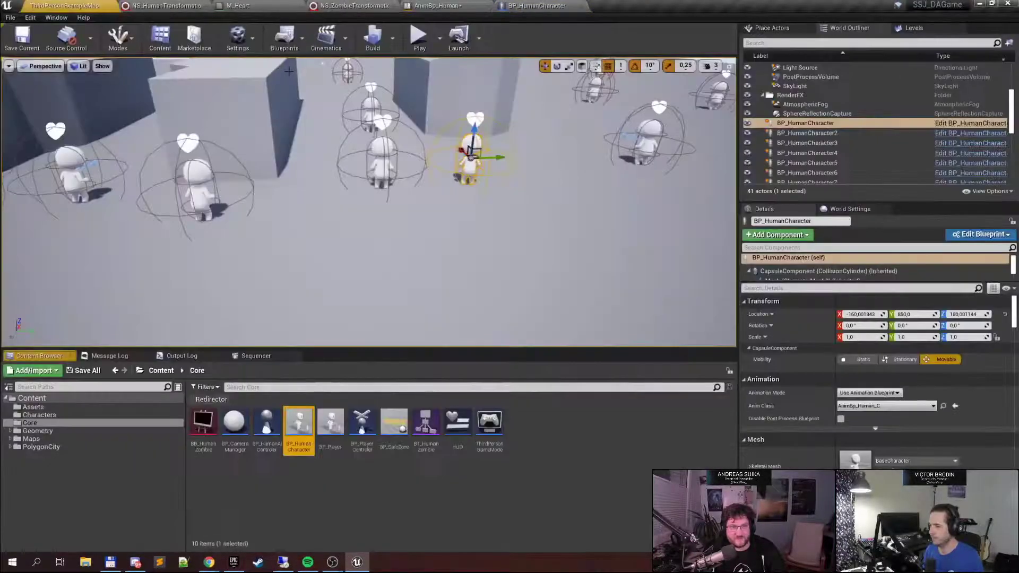
pyautogui.click(523, 5)
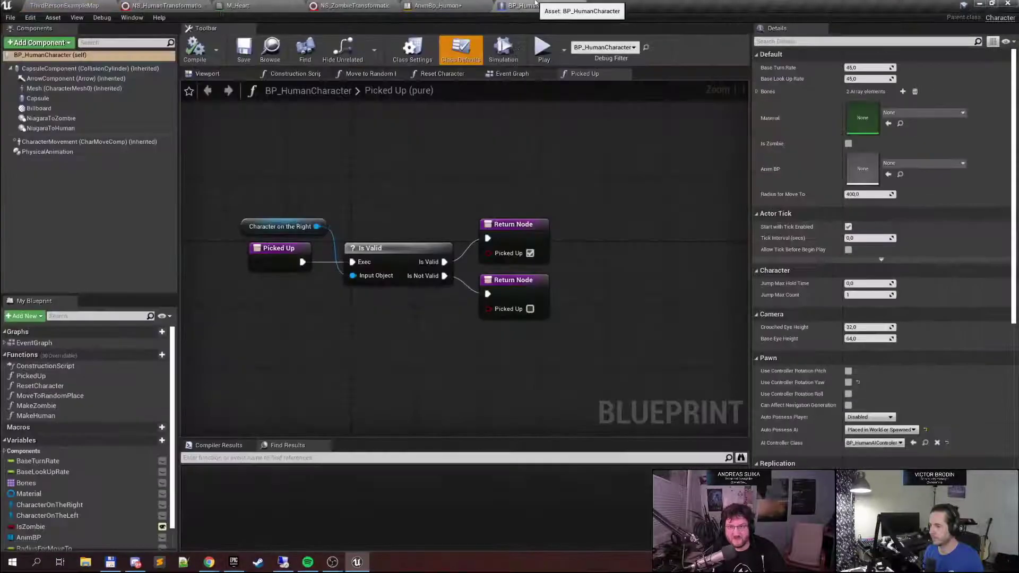
# Look at the OnFollowPlayer logic in the Event Graph and jump to the Event Tick node
pyautogui.click(511, 74)
pyautogui.moveTo(523, 235); pyautogui.dragTo(586, 114, button='right')
pyautogui.moveTo(554, 207); pyautogui.dragTo(499, 135, button='right')
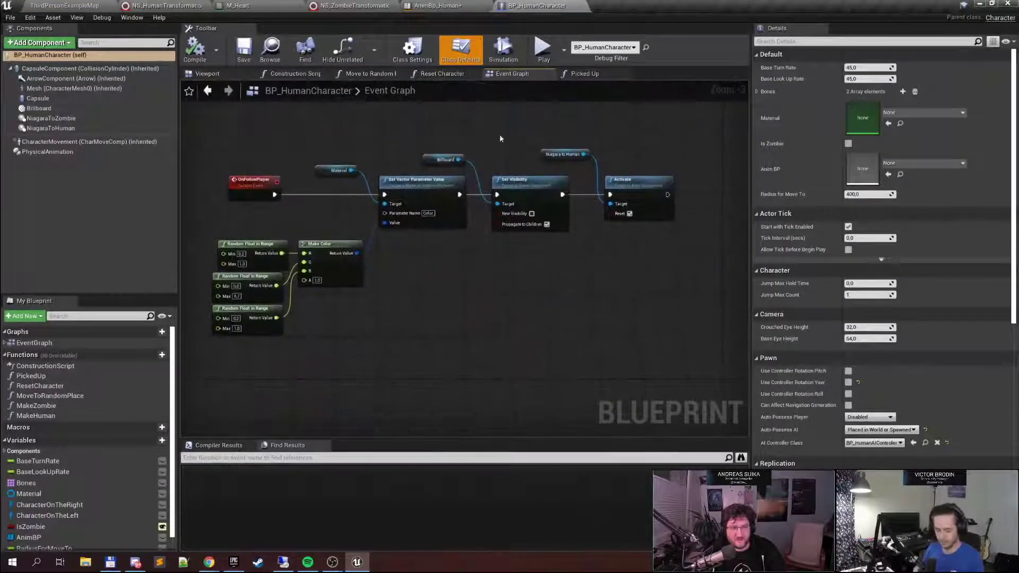
pyautogui.moveTo(348, 204); pyautogui.dragTo(375, 245, button='right')
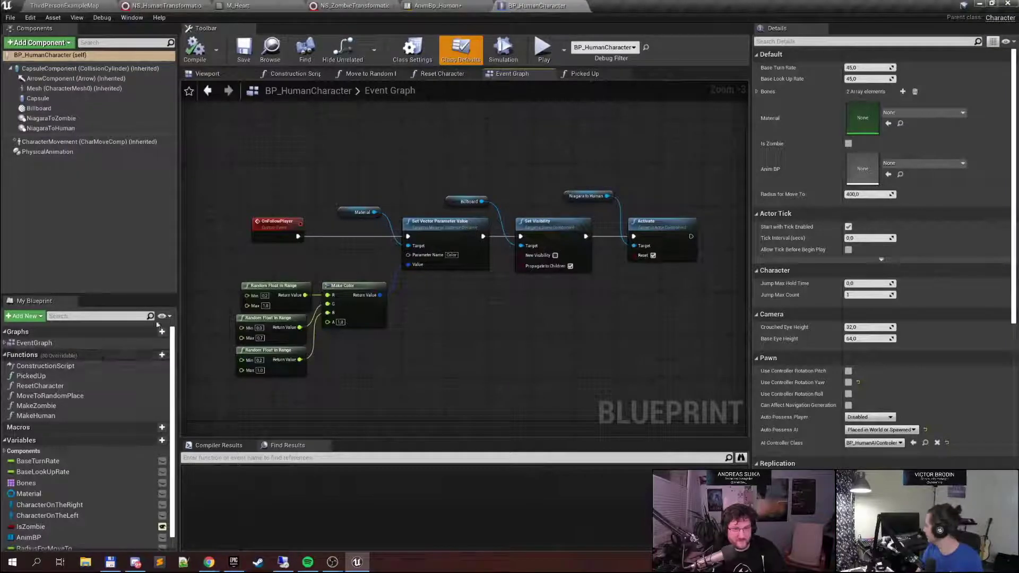
pyautogui.click(5, 342)
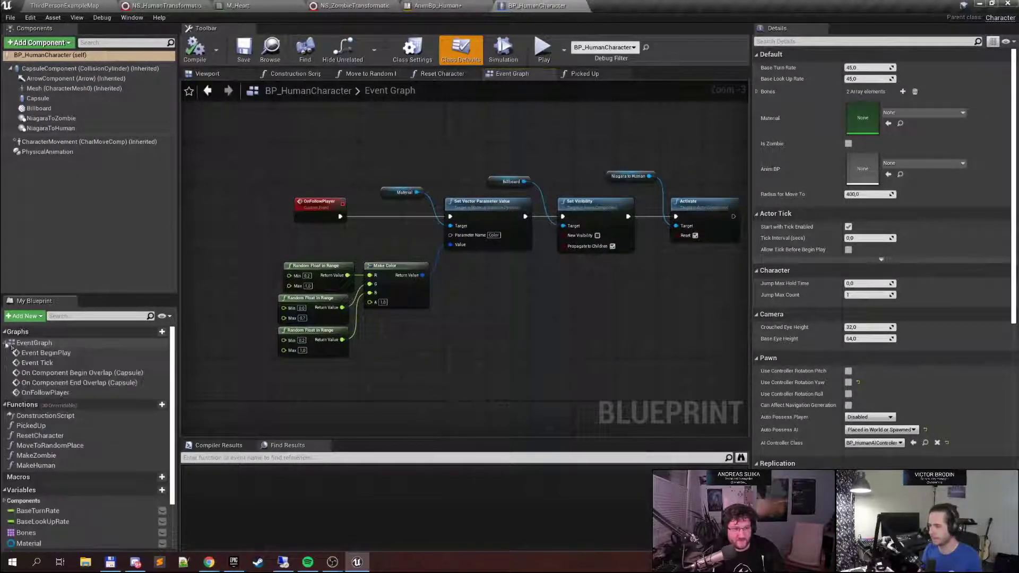
pyautogui.doubleClick(65, 365)
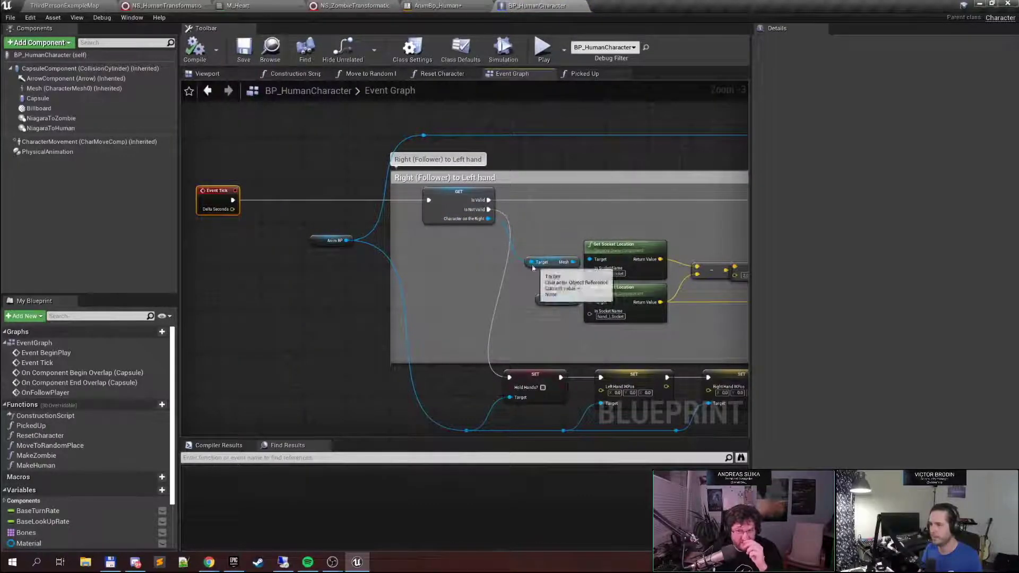
# Examine the Right (Follower) to Left hand section with its CharacterOnTheRight variable and Get Socket Location nodes
pyautogui.scroll(3, 531, 263)
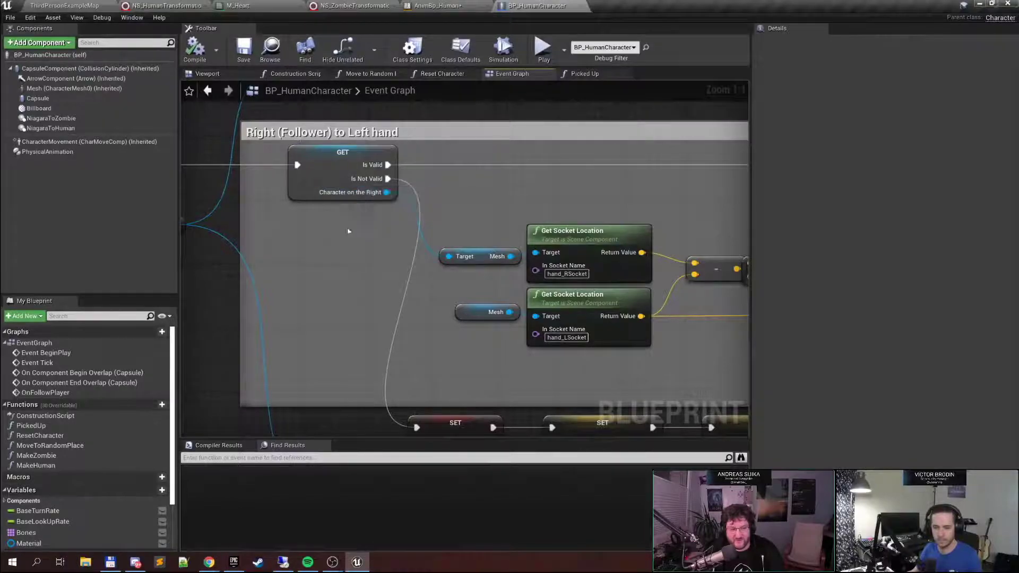
pyautogui.scroll(-3, 103, 483)
pyautogui.click(77, 489)
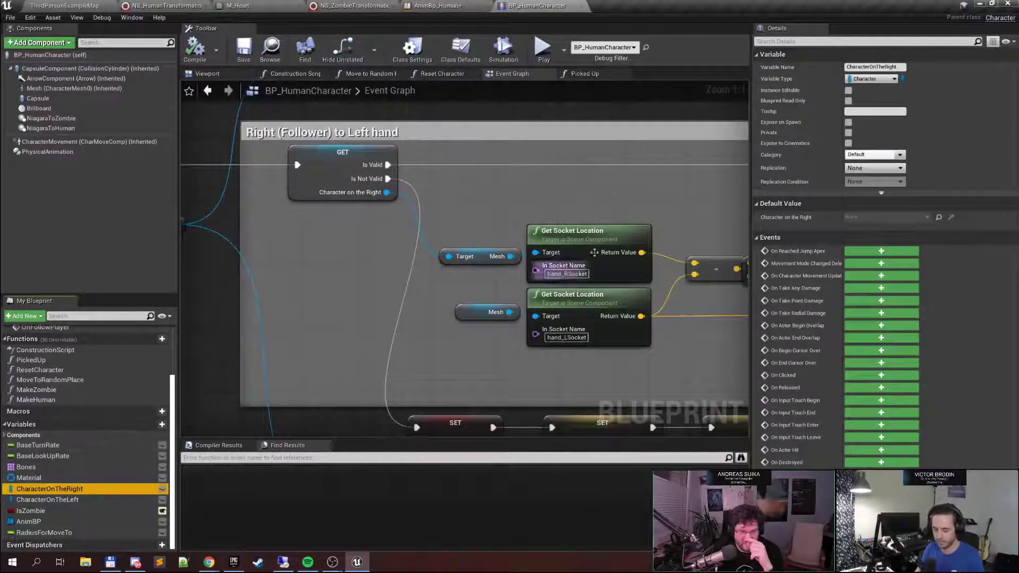
pyautogui.moveTo(622, 207); pyautogui.dragTo(428, 149, button='right')
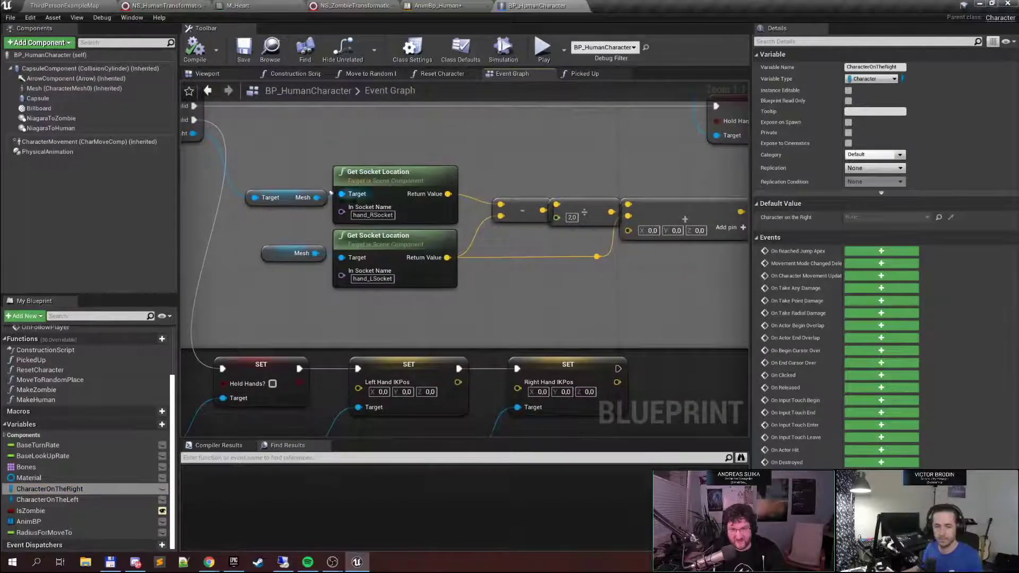
pyautogui.moveTo(578, 291); pyautogui.dragTo(610, 302, button='right')
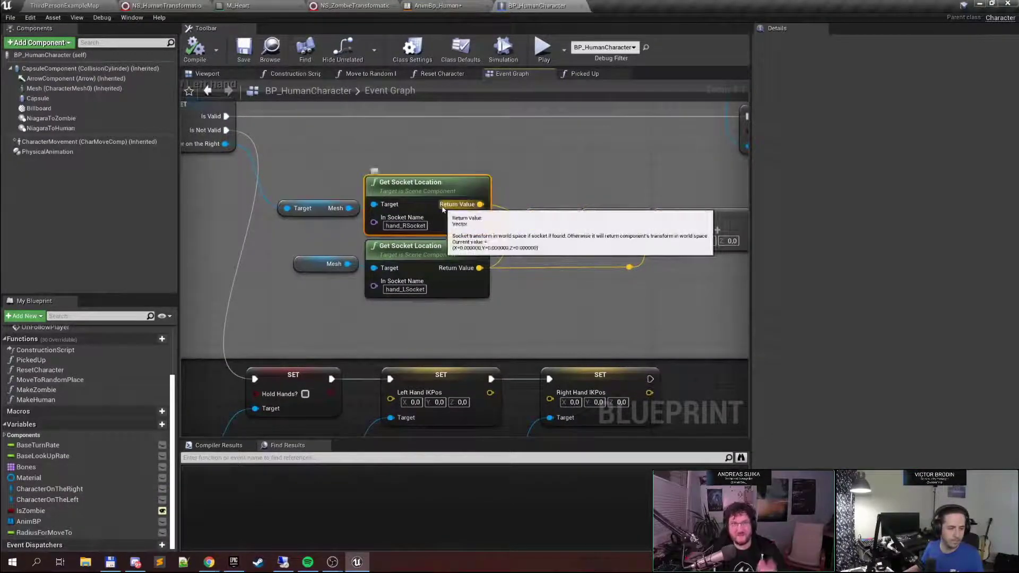
pyautogui.click(410, 211)
# Return to AnimBp_Human and open the character's skeleton from there
pyautogui.click(66, 4)
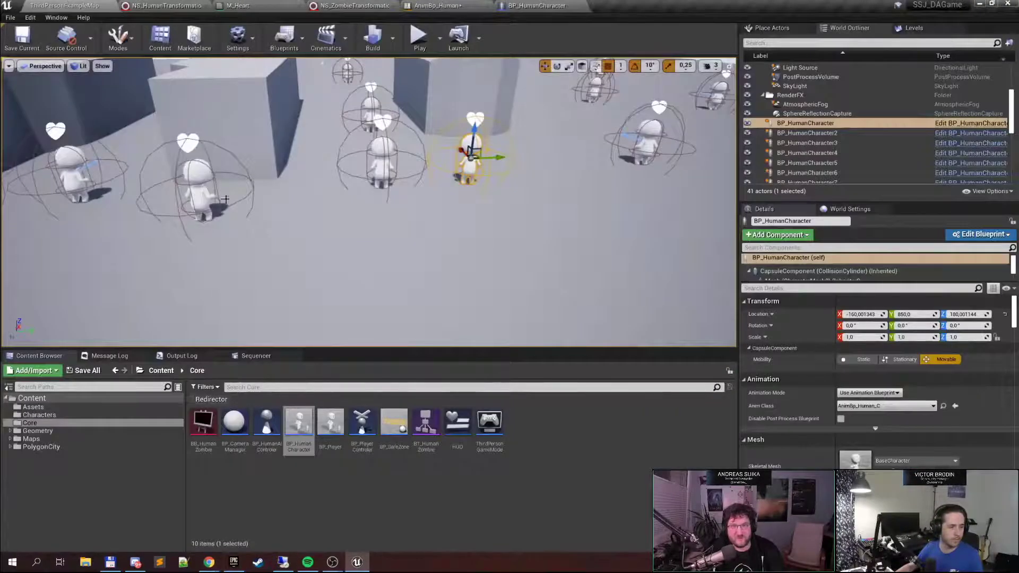
pyautogui.click(439, 6)
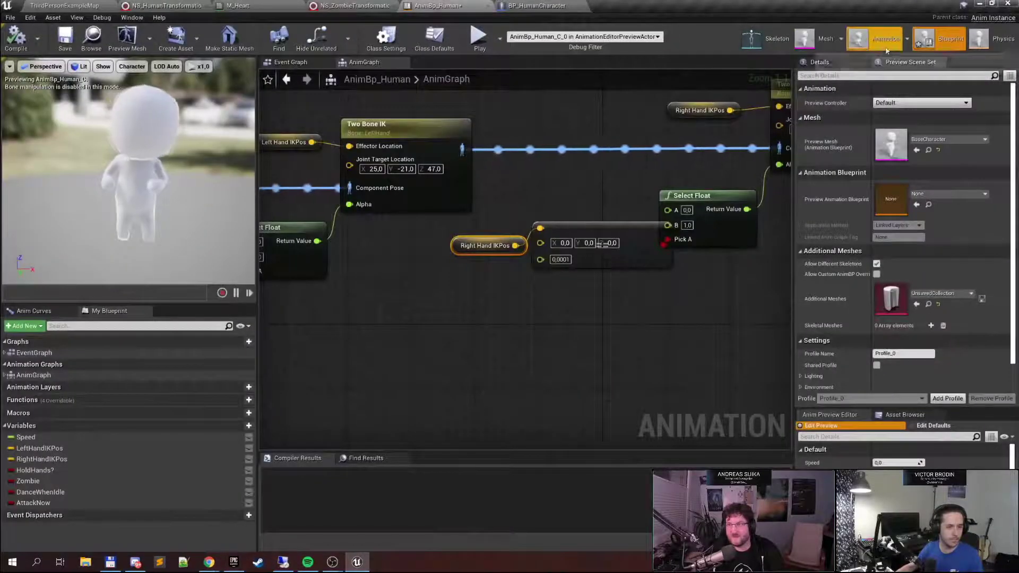
pyautogui.click(787, 44)
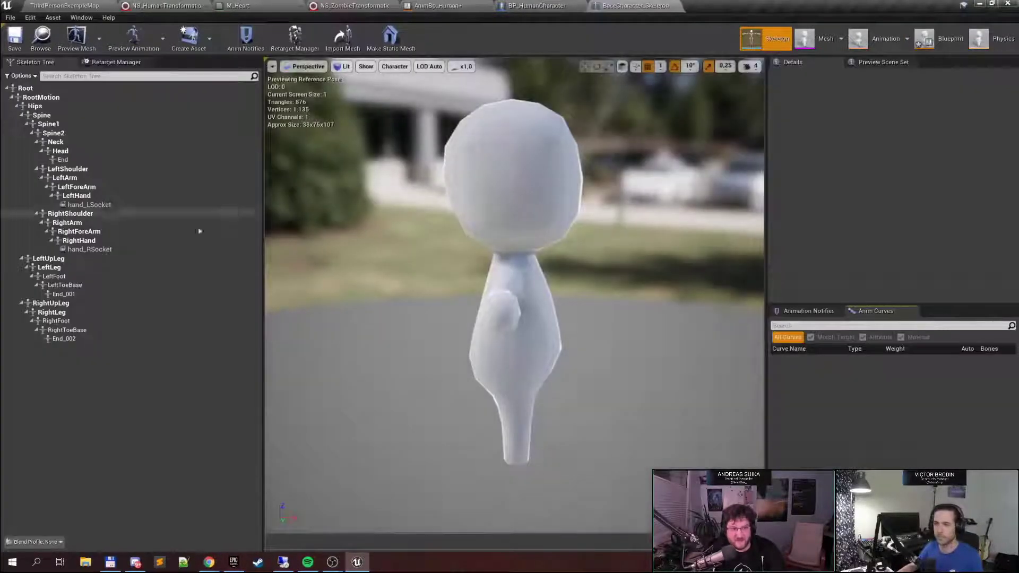
# Inspect the hand_LSocket and hand_RSocket sockets in the skeleton tree and on the character's hand
pyautogui.click(114, 208)
pyautogui.moveTo(595, 255); pyautogui.dragTo(419, 255, button='right')
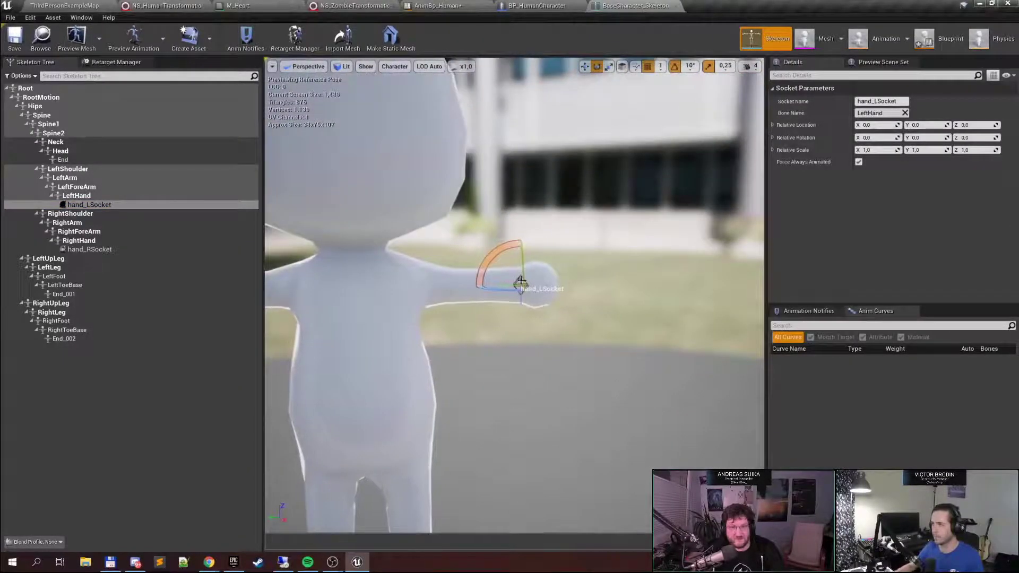
pyautogui.click(119, 242)
pyautogui.click(115, 250)
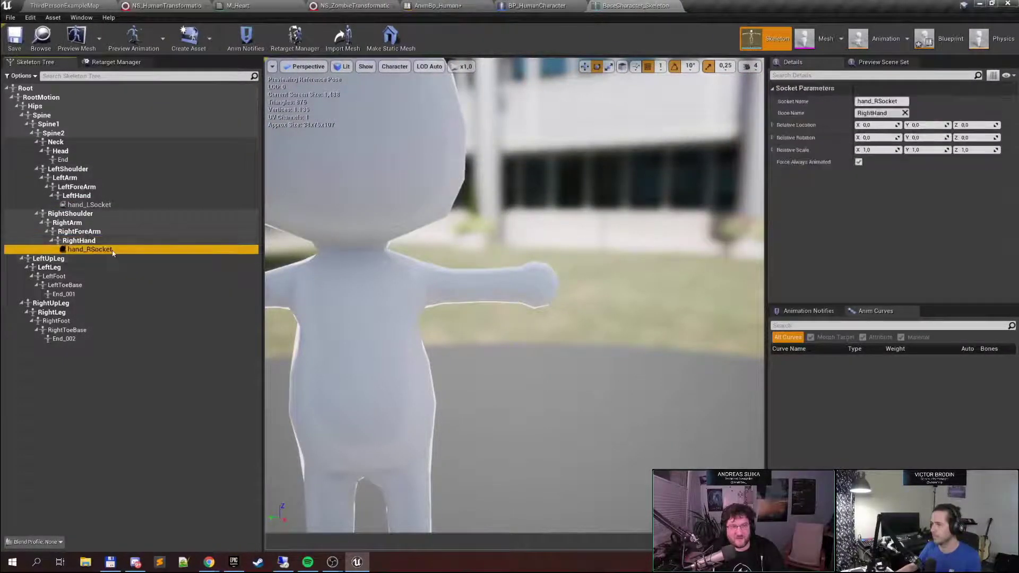
pyautogui.click(110, 206)
pyautogui.click(104, 251)
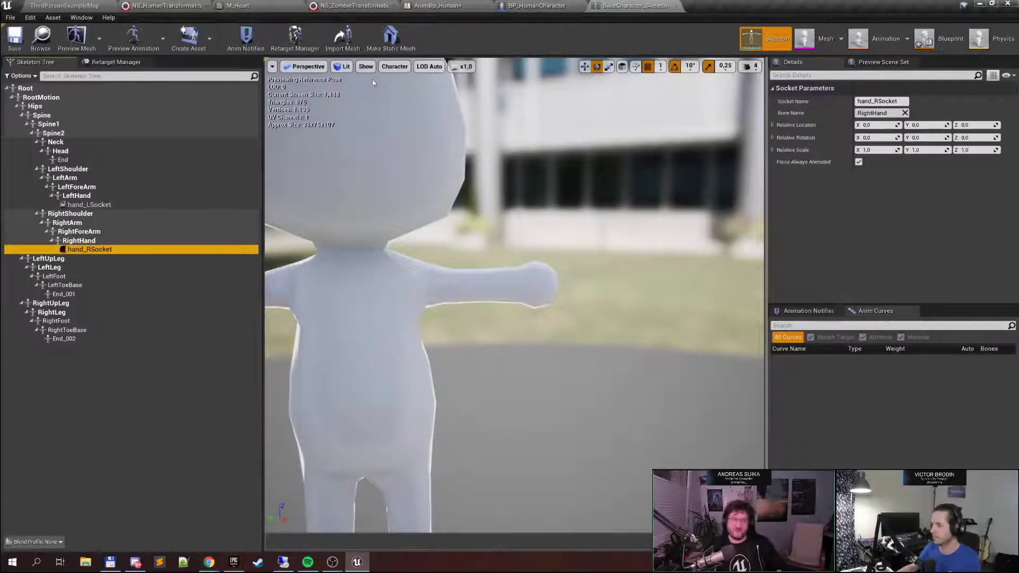
# Return to BP_HumanCharacter and trace the socket locations through the vector subtraction, division and addition nodes to Left Hand IKPos
pyautogui.click(533, 6)
pyautogui.moveTo(581, 285); pyautogui.dragTo(521, 273, button='right')
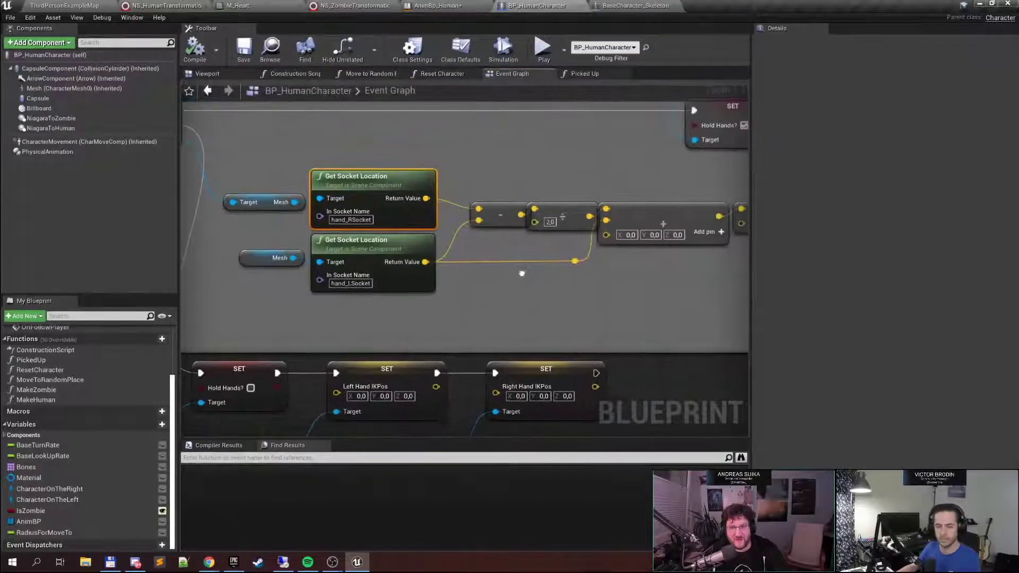
pyautogui.click(486, 211)
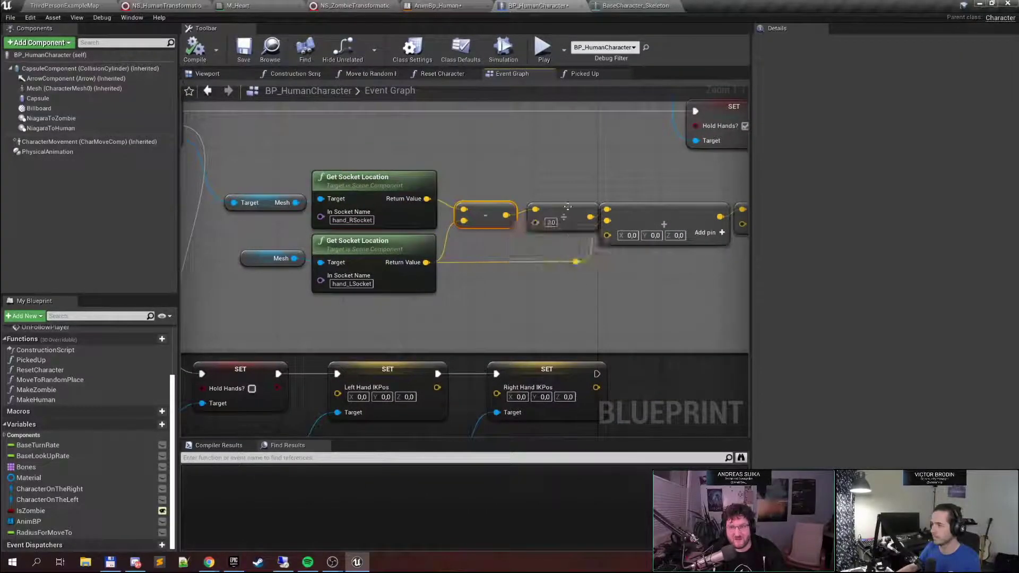
pyautogui.click(558, 212)
pyautogui.moveTo(536, 186); pyautogui.dragTo(440, 193, button='right')
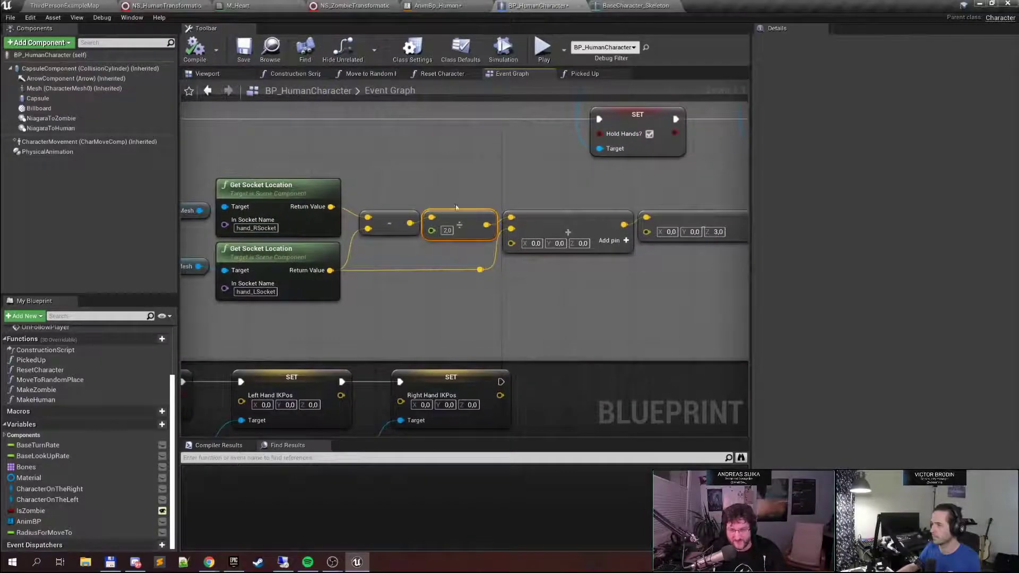
pyautogui.moveTo(606, 310); pyautogui.dragTo(462, 313, button='right')
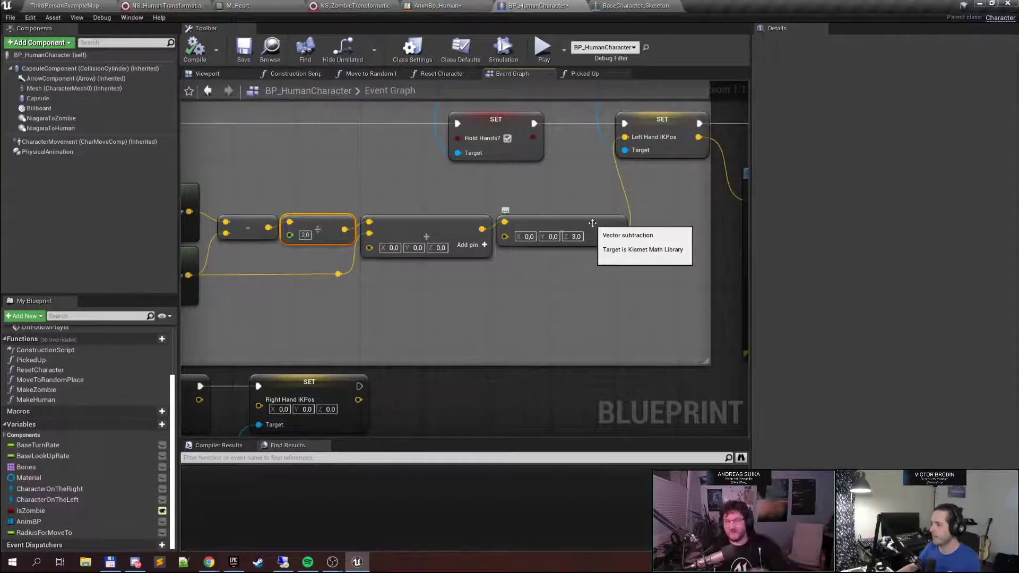
pyautogui.moveTo(579, 170); pyautogui.dragTo(371, 244, button='right')
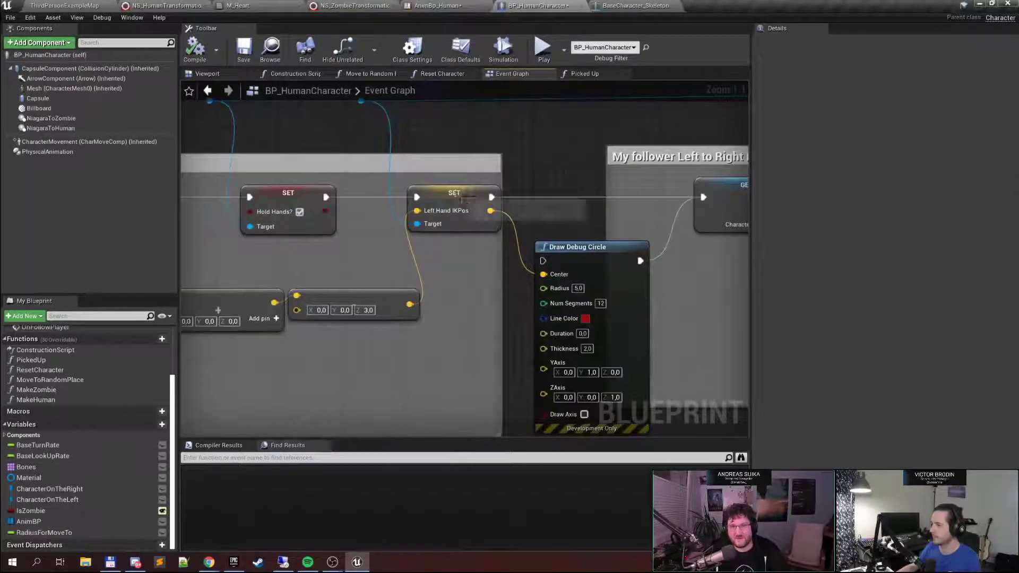
pyautogui.click(461, 194)
# Examine the My follower Left to Right Hand section that follows the Draw Debug Circle node
pyautogui.moveTo(514, 353); pyautogui.dragTo(370, 294, button='right')
pyautogui.scroll(-2, 372, 292)
pyautogui.moveTo(558, 255); pyautogui.dragTo(321, 271, button='right')
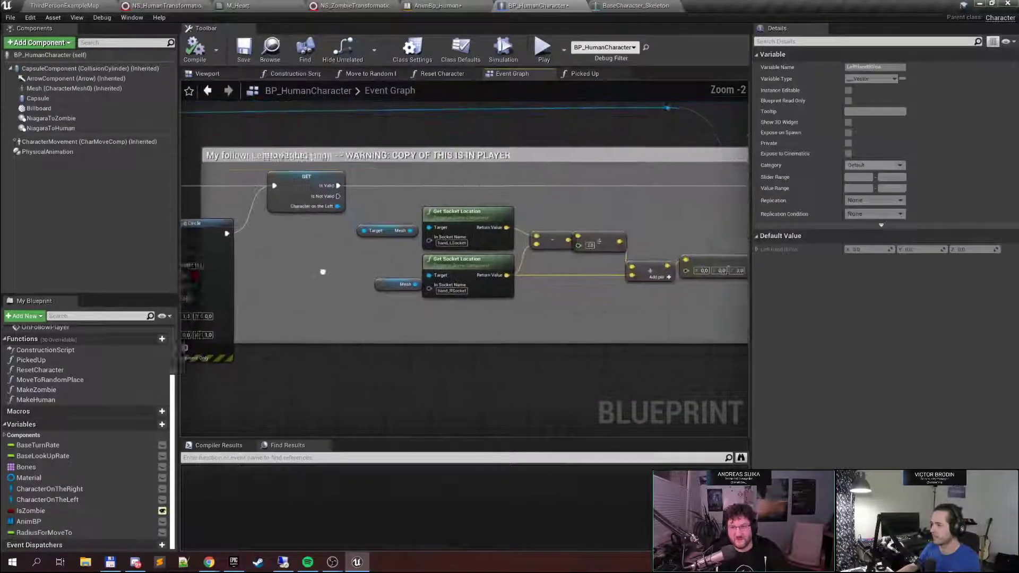
pyautogui.scroll(2, 485, 295)
pyautogui.scroll(-3, 480, 310)
pyautogui.moveTo(476, 312)
pyautogui.mouseDown(button='right')
pyautogui.moveTo(387, 289)
pyautogui.moveTo(622, 290)
pyautogui.mouseUp(button='right')
pyautogui.moveTo(423, 293); pyautogui.dragTo(469, 290, button='right')
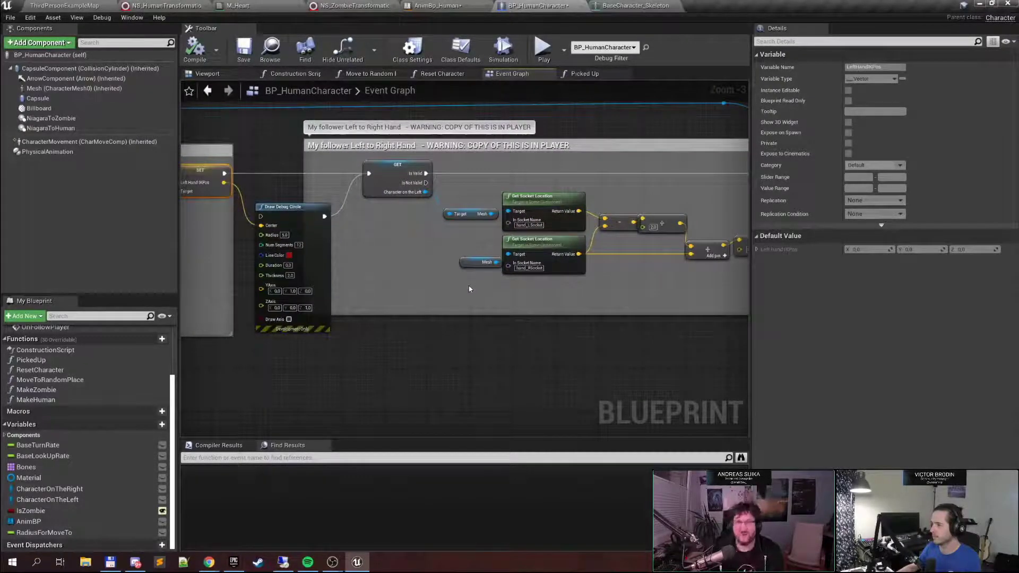
# Play the ThirdPersonExampleMap level and take the hand of a nearby human
pyautogui.click(63, 6)
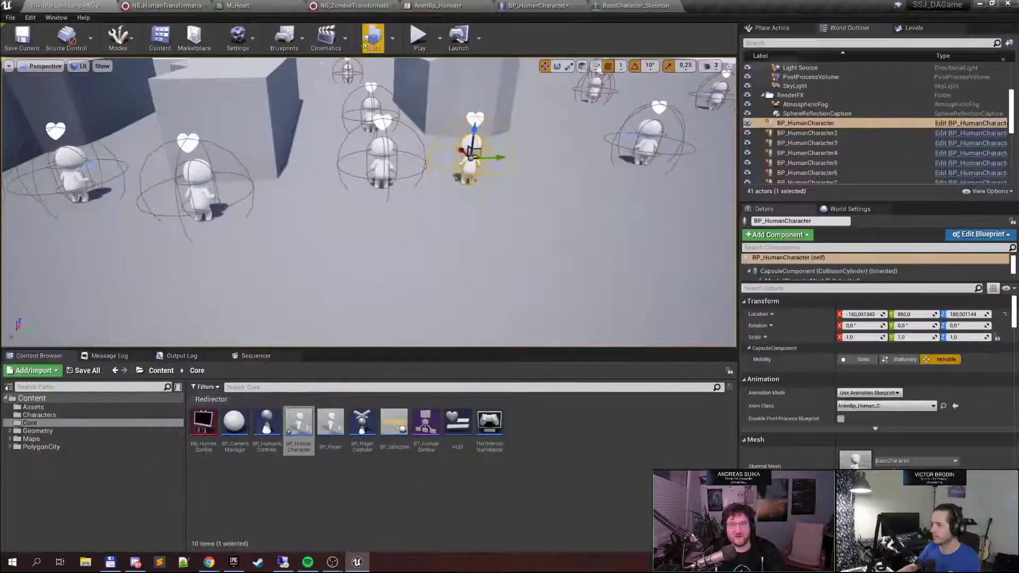
pyautogui.click(419, 38)
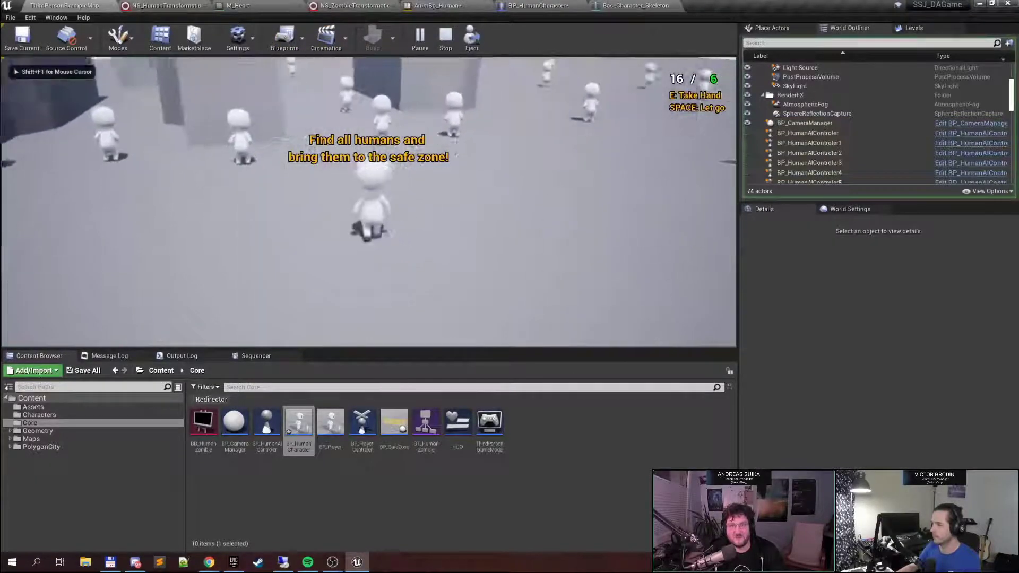
pyautogui.press('w')
pyautogui.press('e')
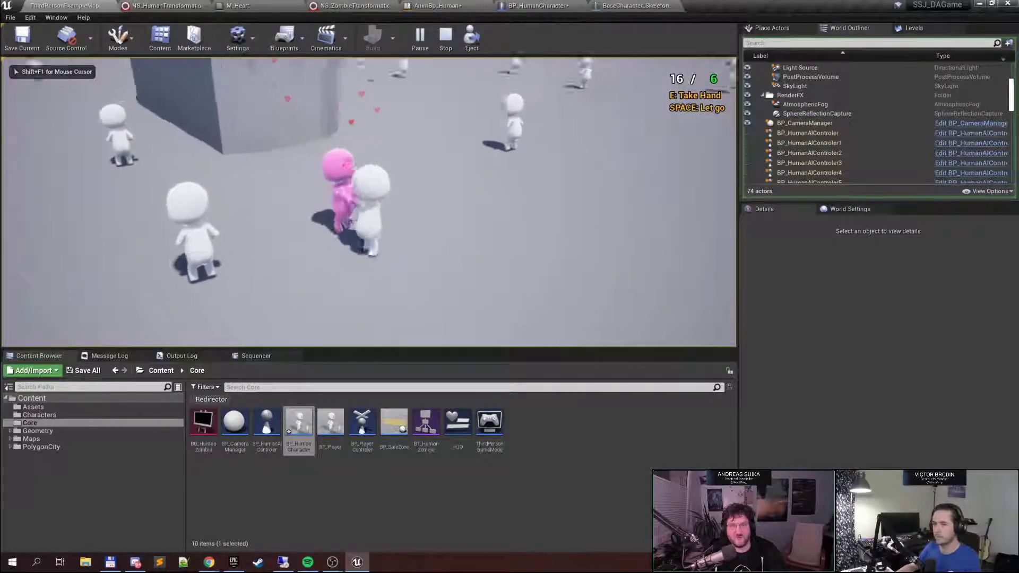
# Lead the pink follower around the level in different directions to demonstrate the hand-holding IK
pyautogui.press('d')
pyautogui.press('s')
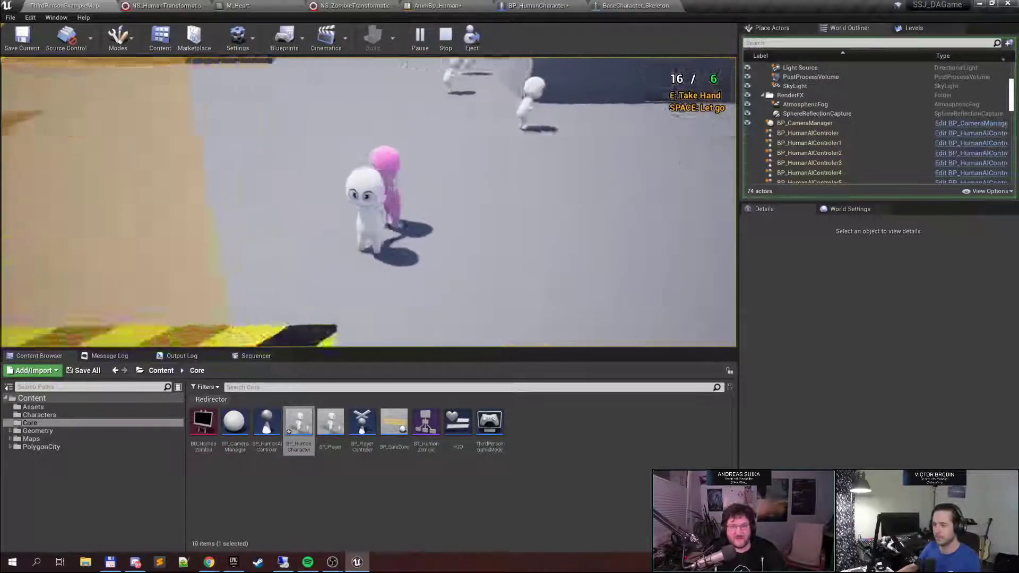
pyautogui.press('e')
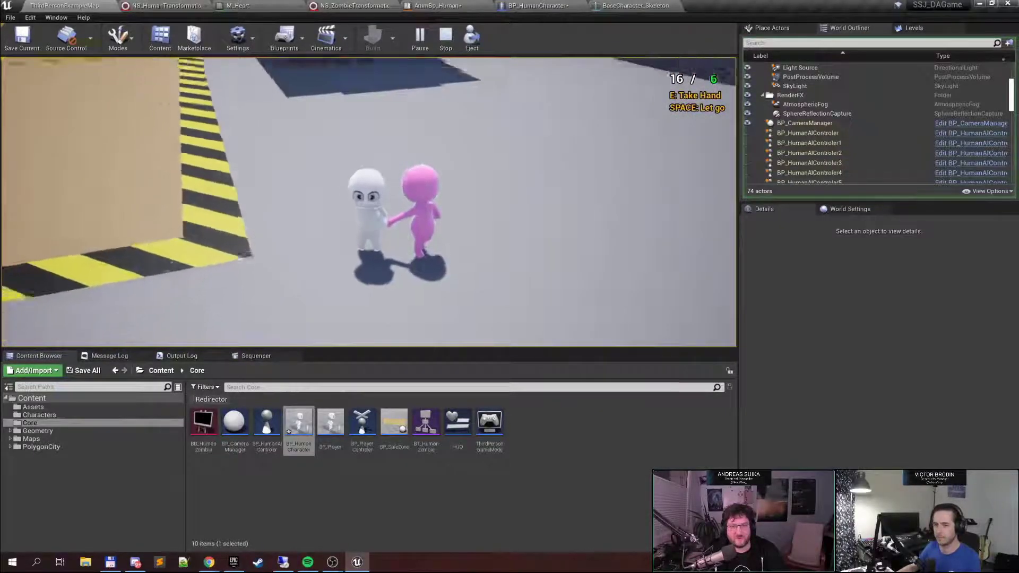
pyautogui.press('w')
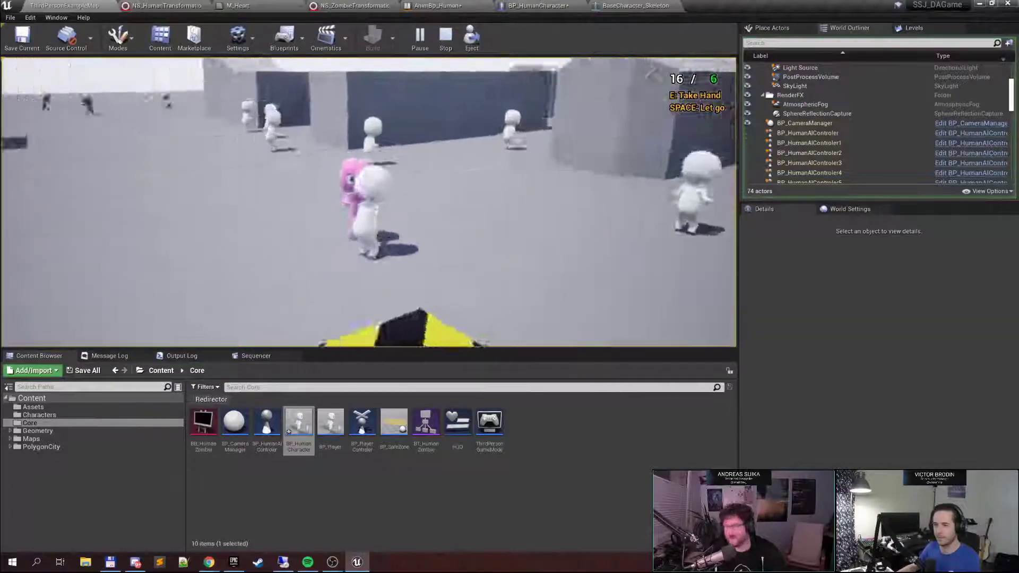
pyautogui.press('d')
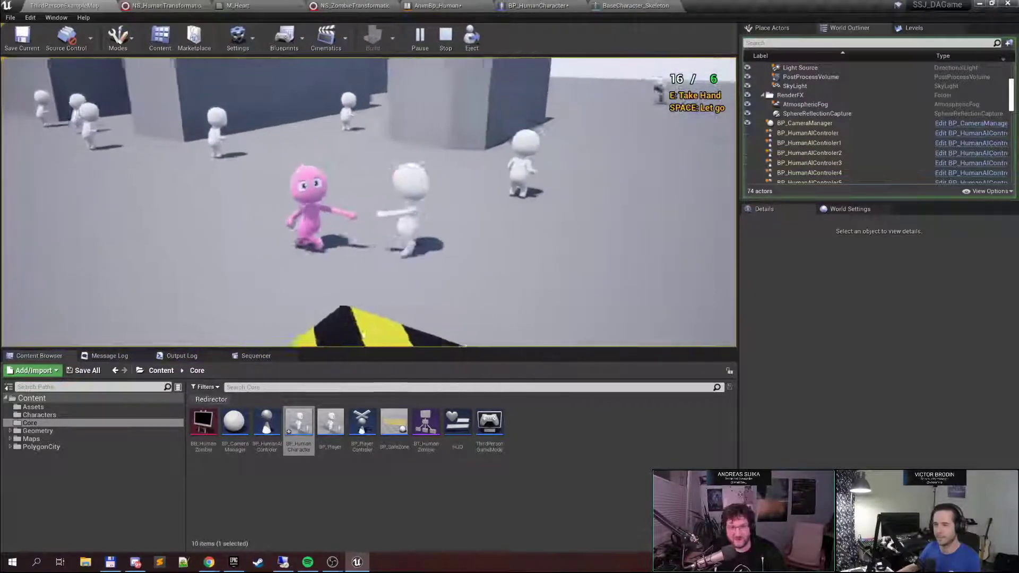
# Walk the pink follower hand in hand past the dark blocks and the green zombie, changing direction along the way
pyautogui.press('w')
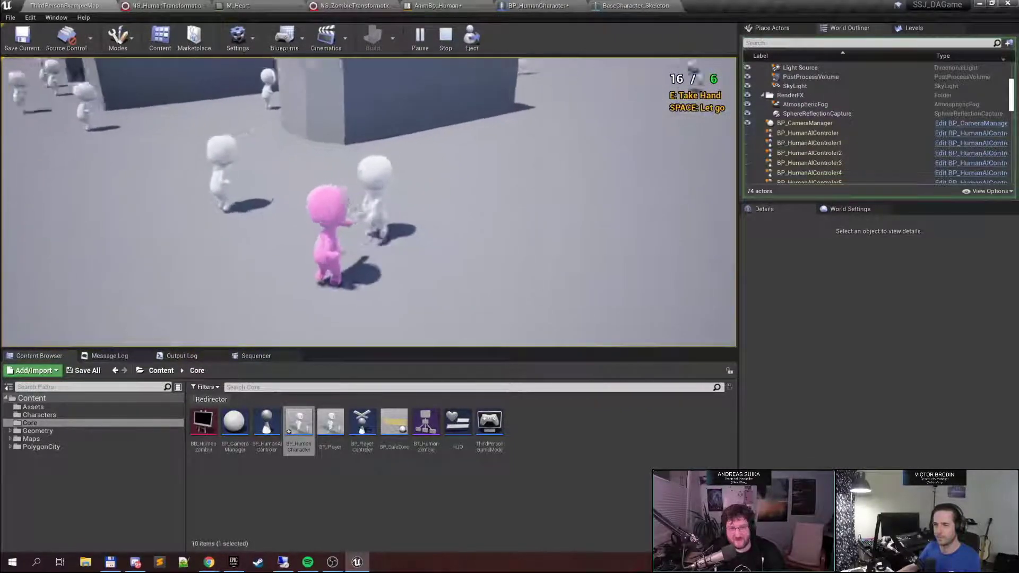
pyautogui.press('d')
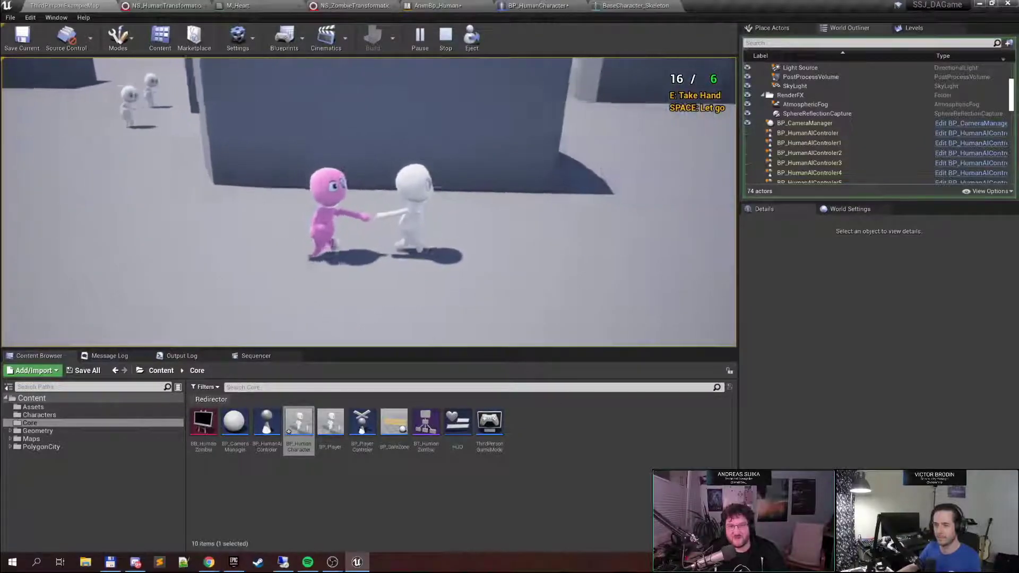
pyautogui.press('d')
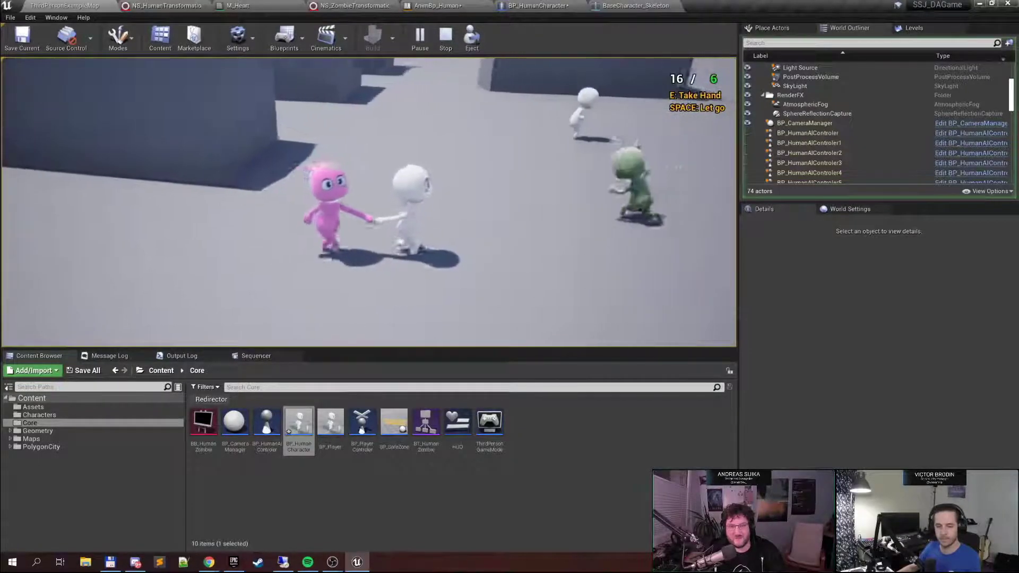
pyautogui.press('s')
pyautogui.press('e')
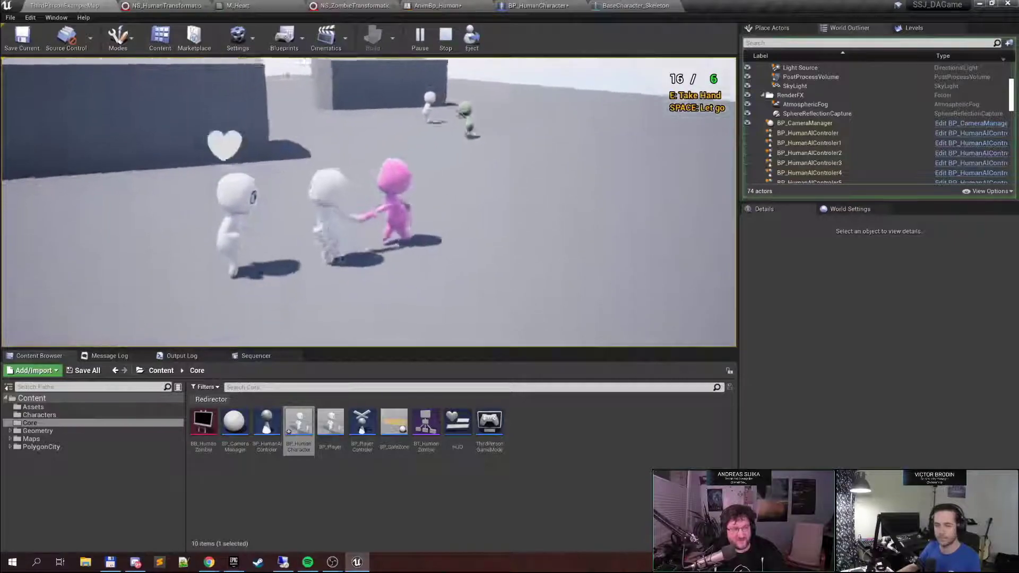
pyautogui.press('w')
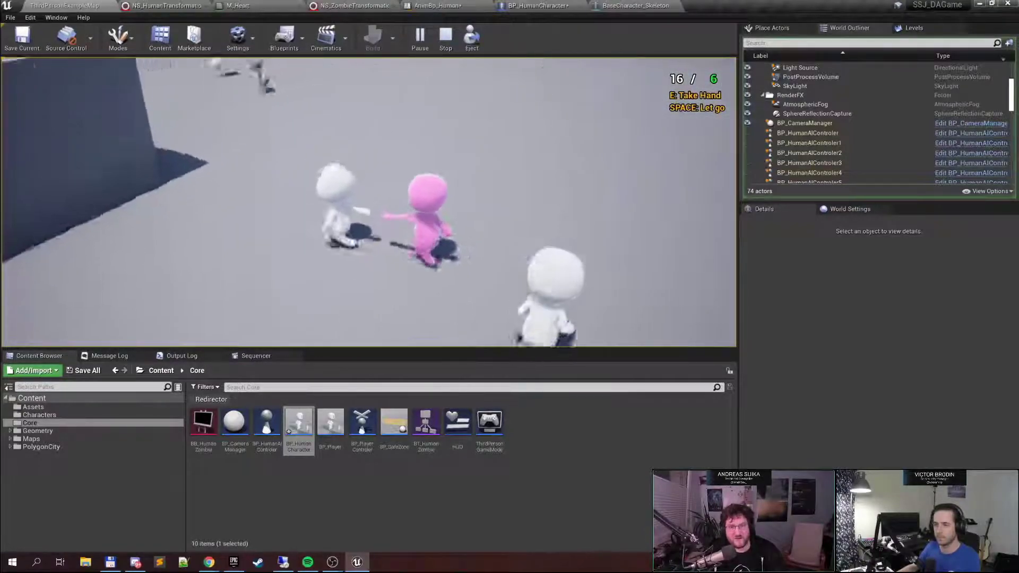
pyautogui.press('w')
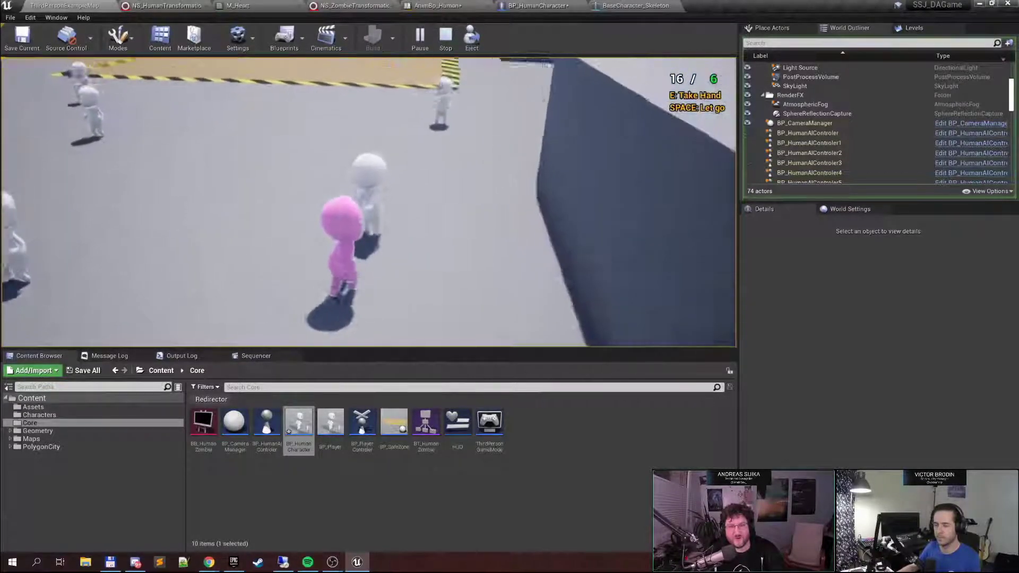
# Bring the pink follower near the orange safe zone and view the held hands from several angles
pyautogui.press('w')
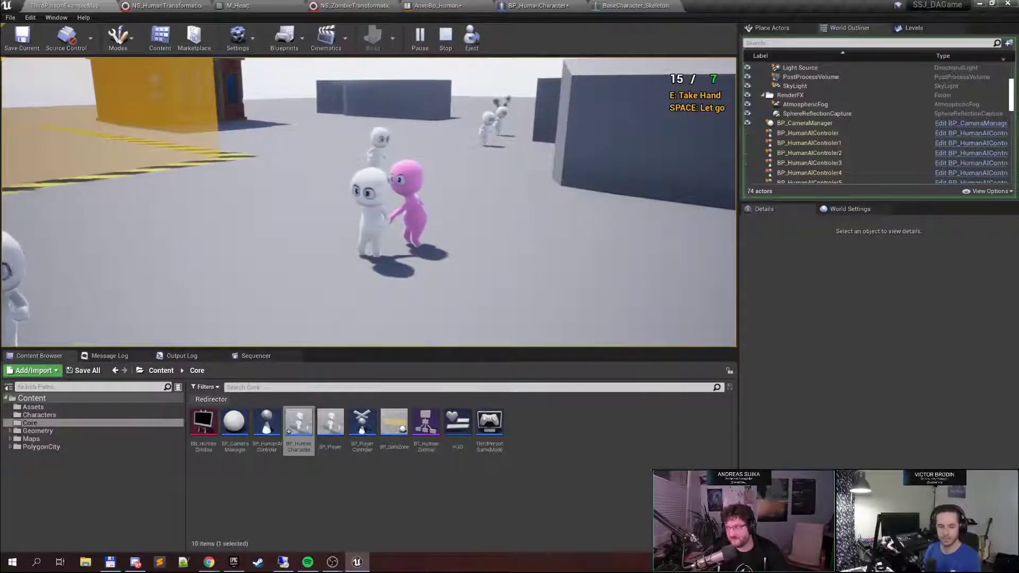
pyautogui.press('w')
pyautogui.press('w')
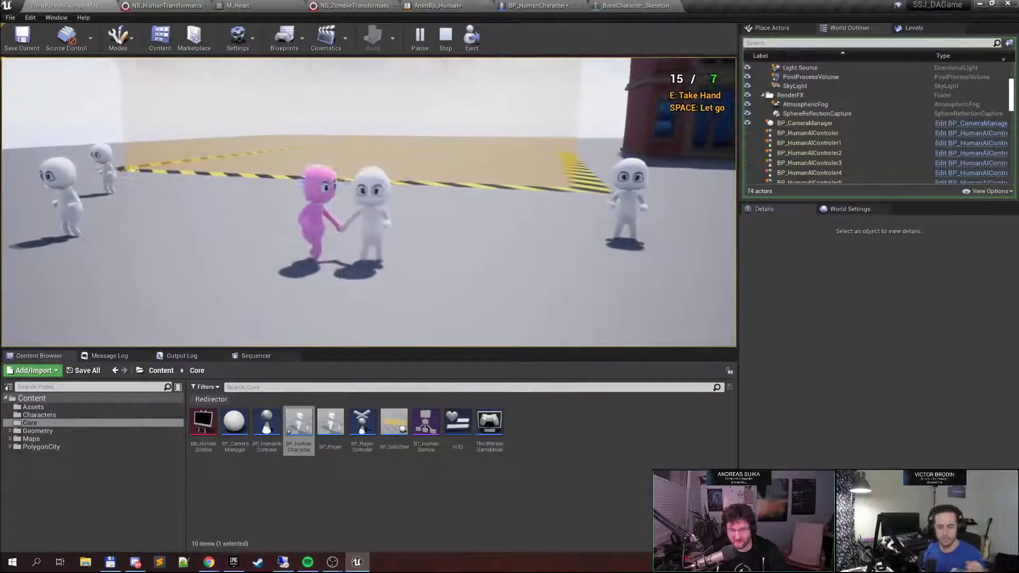
pyautogui.press('s')
pyautogui.press('w')
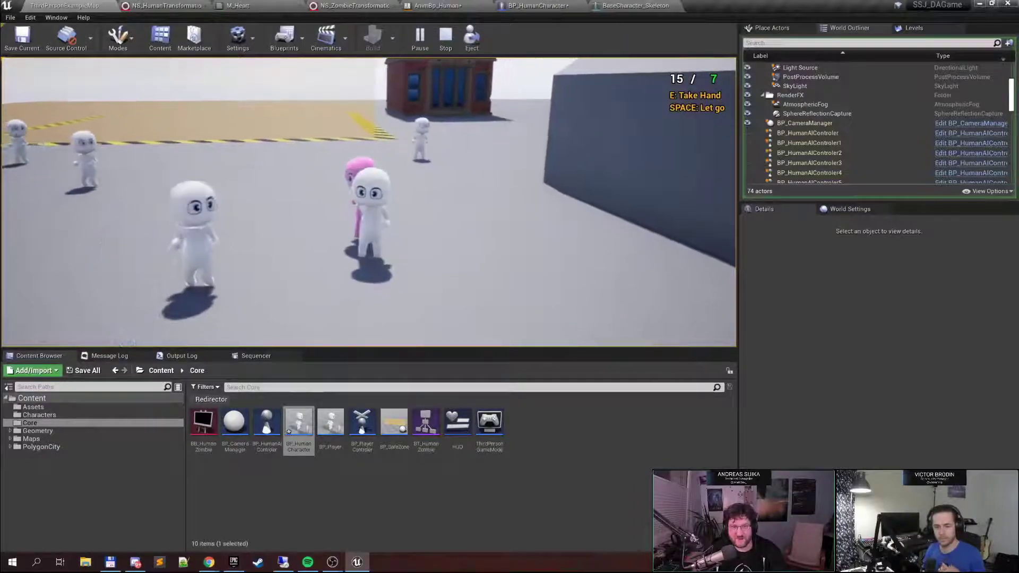
pyautogui.press('w')
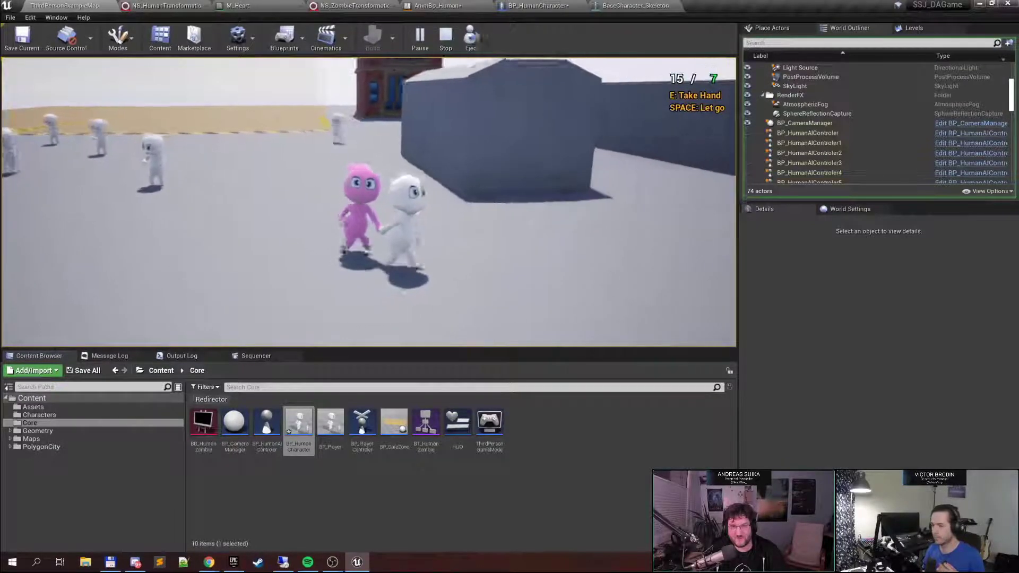
pyautogui.press('space')
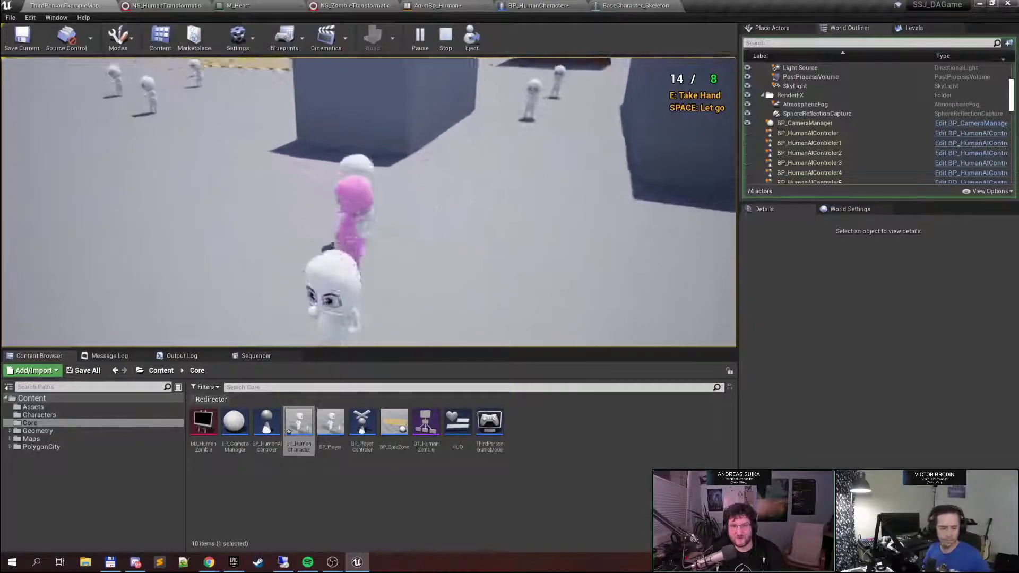
# Lead the pink follower between the dark blocks and away from the zombies, turning repeatedly to exercise the arm IK
pyautogui.press('a')
pyautogui.press('w')
pyautogui.press('w')
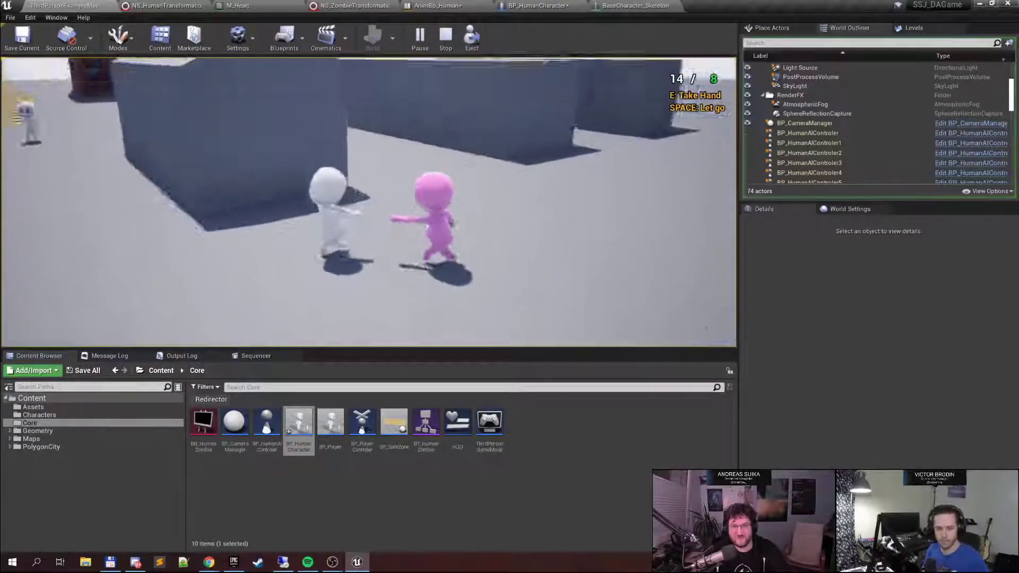
pyautogui.press('d')
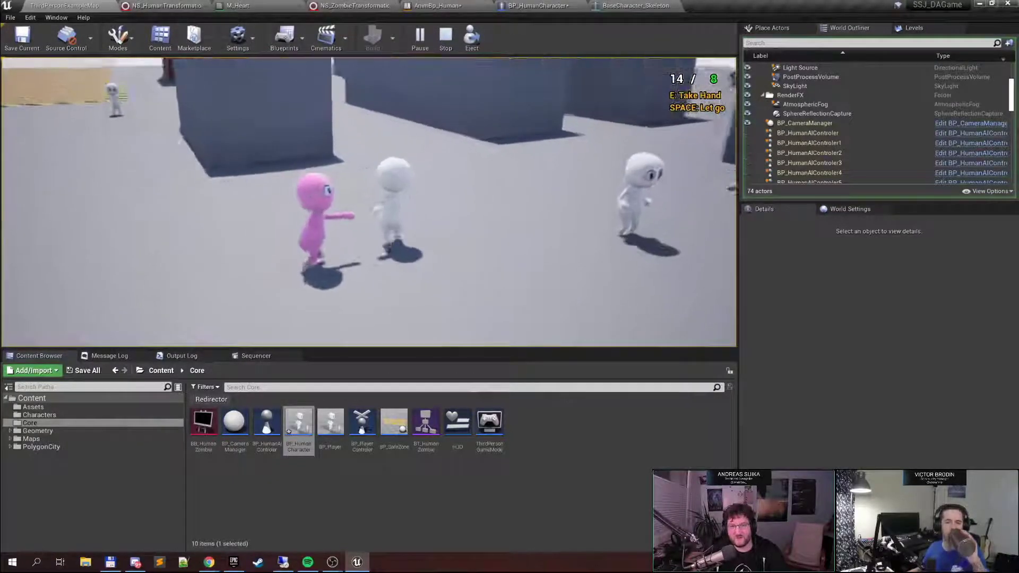
pyautogui.press('s')
pyautogui.press('w')
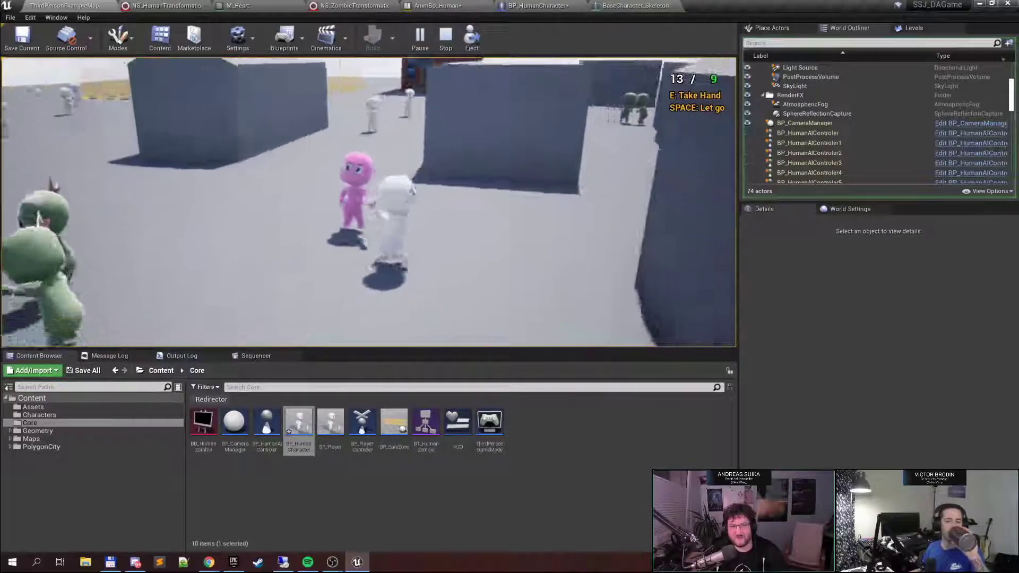
pyautogui.press('d')
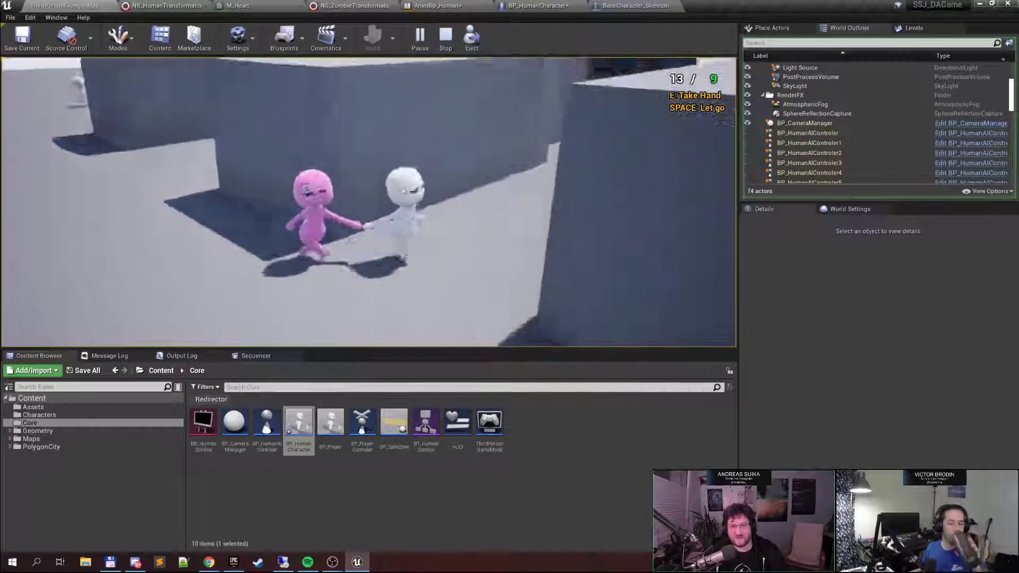
pyautogui.press('d')
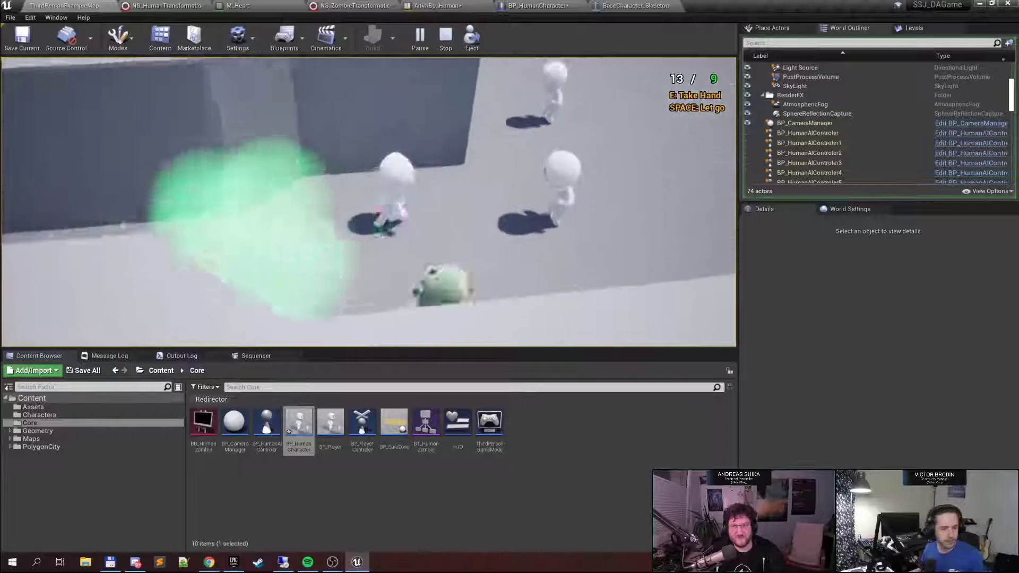
# Take the hands of further humans in the open area to form a multicoloured hand-holding chain
pyautogui.press('d')
pyautogui.press('e')
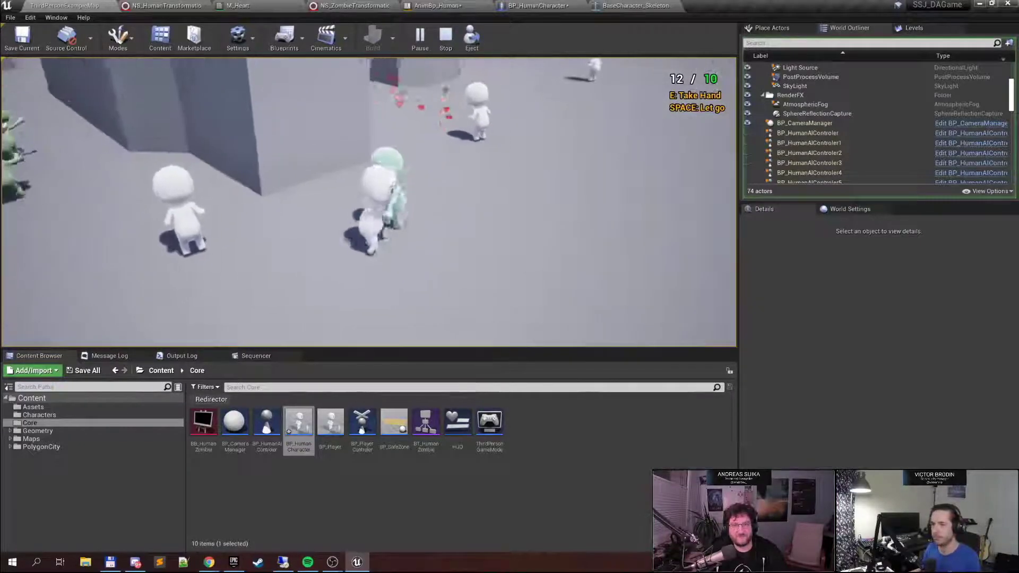
pyautogui.press('d')
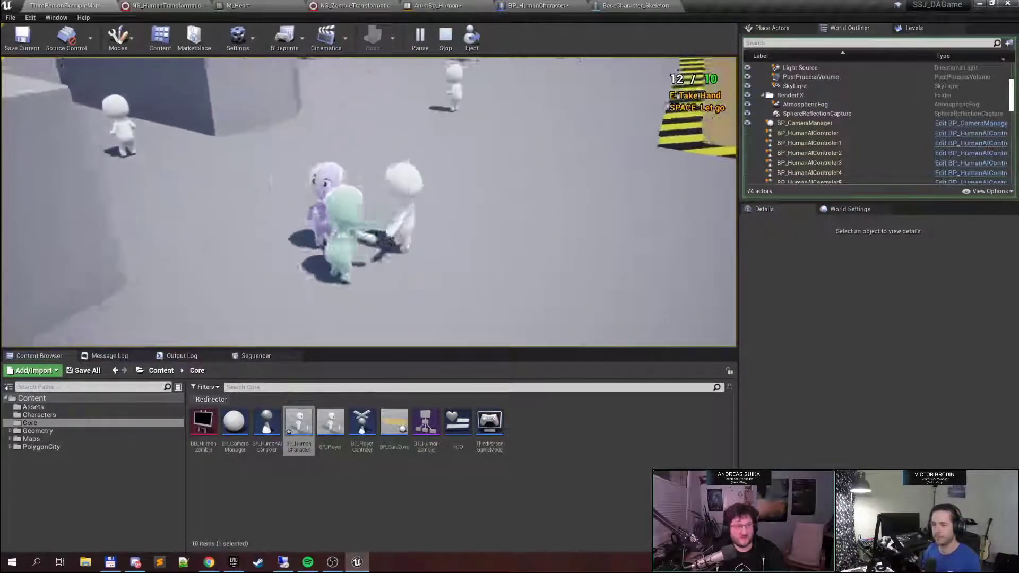
pyautogui.press('e')
pyautogui.press('a')
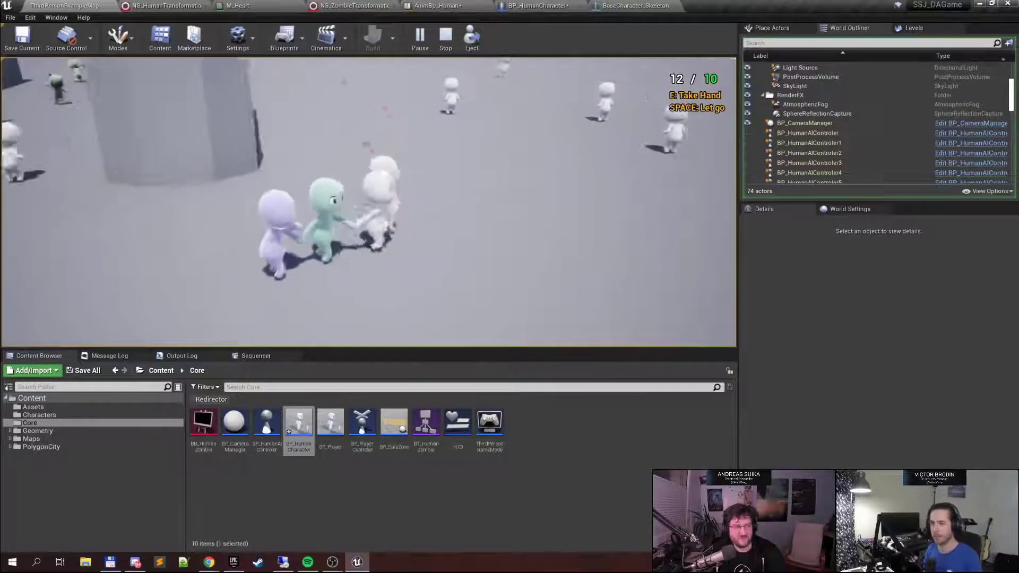
pyautogui.press('d')
pyautogui.press('d')
pyautogui.press('e')
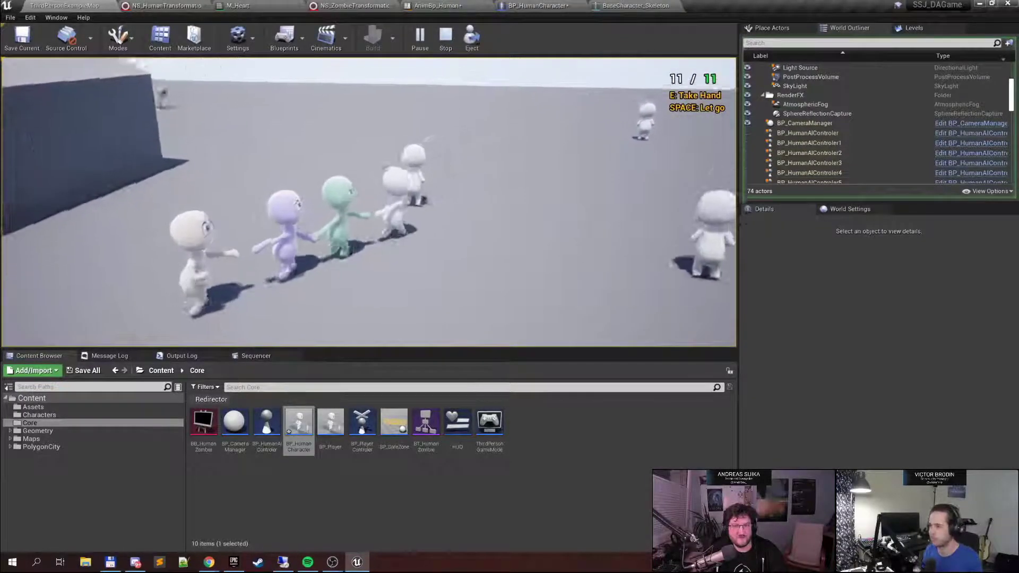
# Walk the five-character chain across the open ground to show the linked hands, and end the play session
pyautogui.press('d')
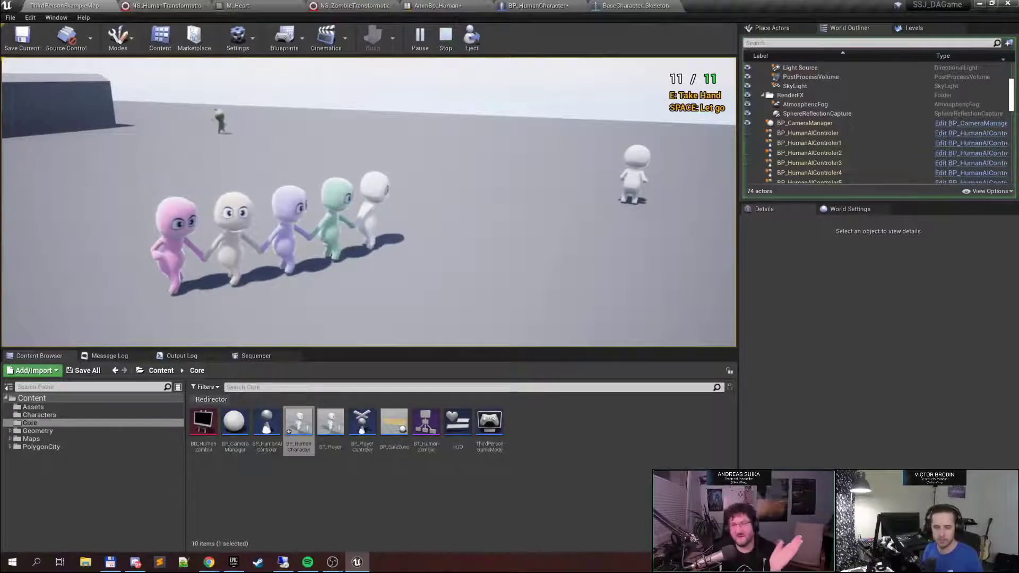
pyautogui.press('w')
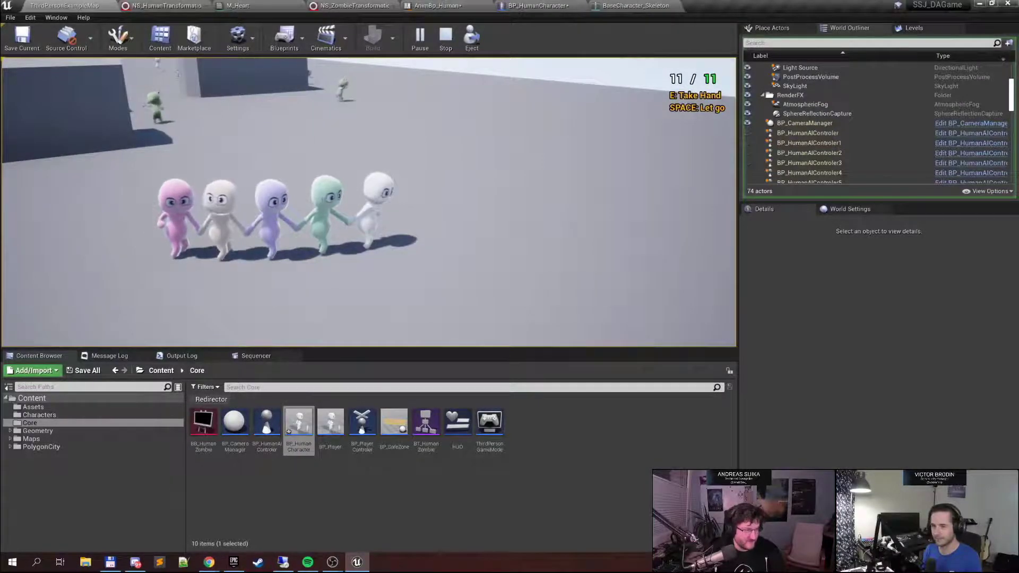
pyautogui.press('Escape')
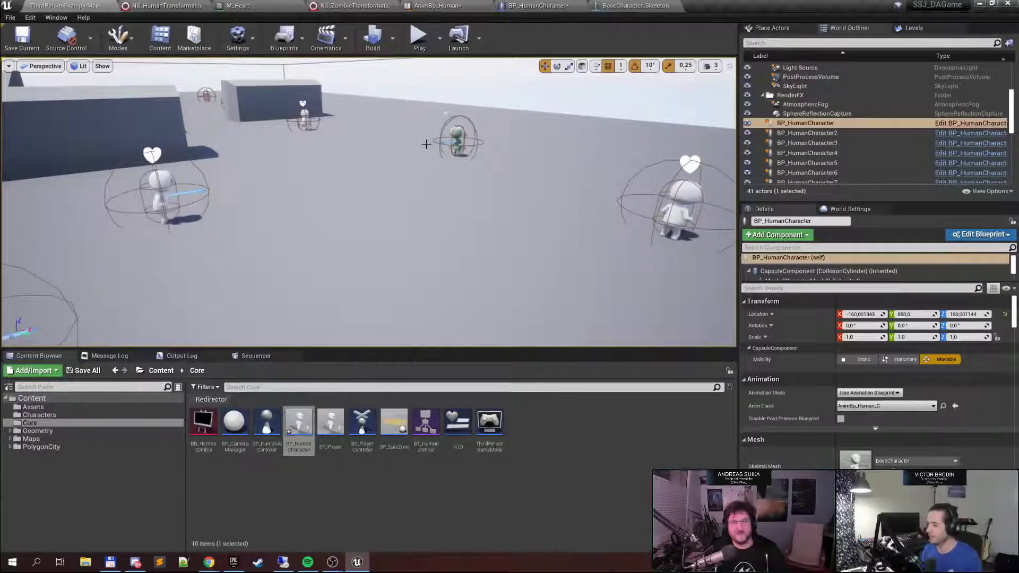
# Play the level again and walk the lone character past the red building to the nearby grey block
pyautogui.click(419, 40)
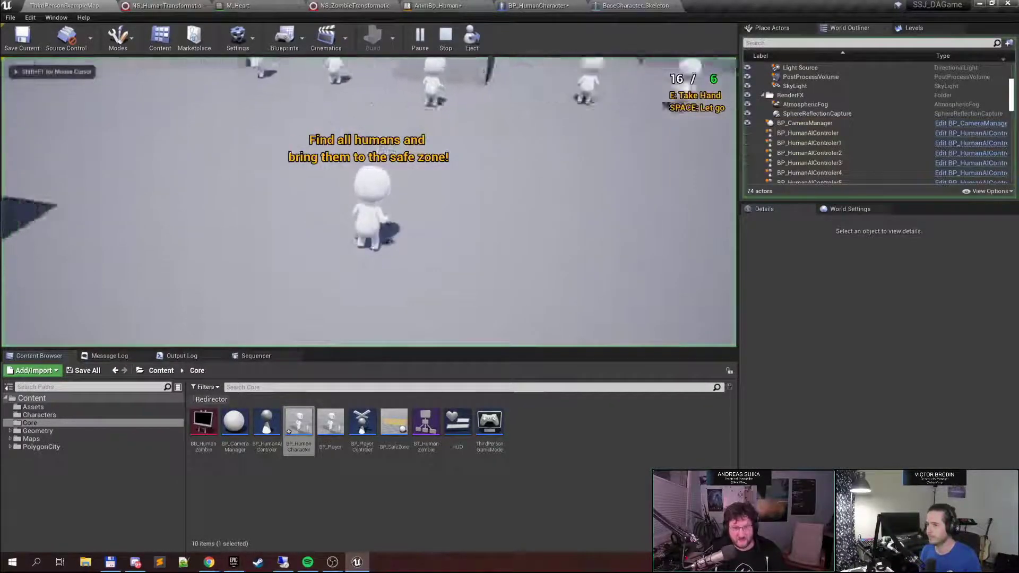
pyautogui.press('w')
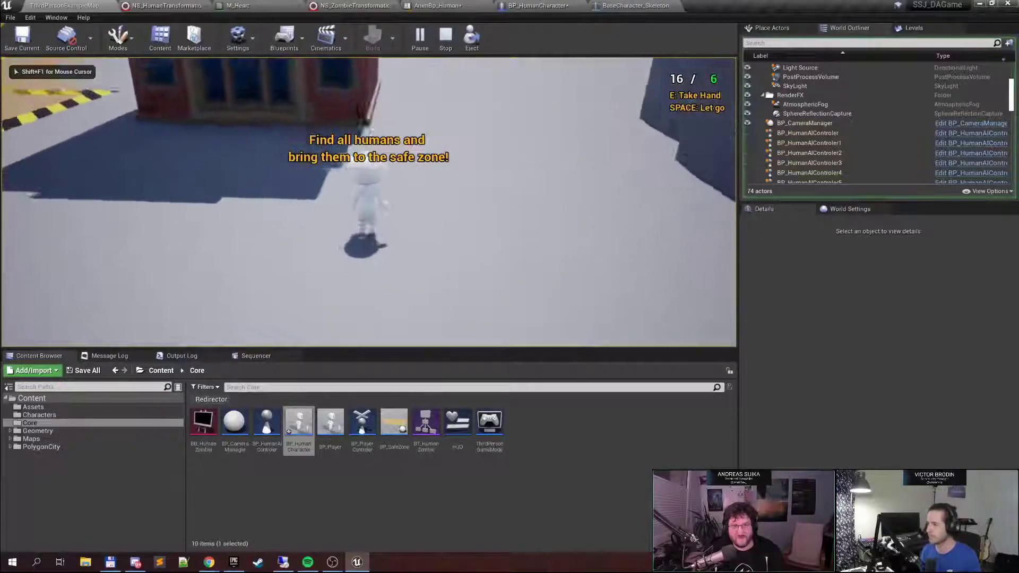
pyautogui.press('w')
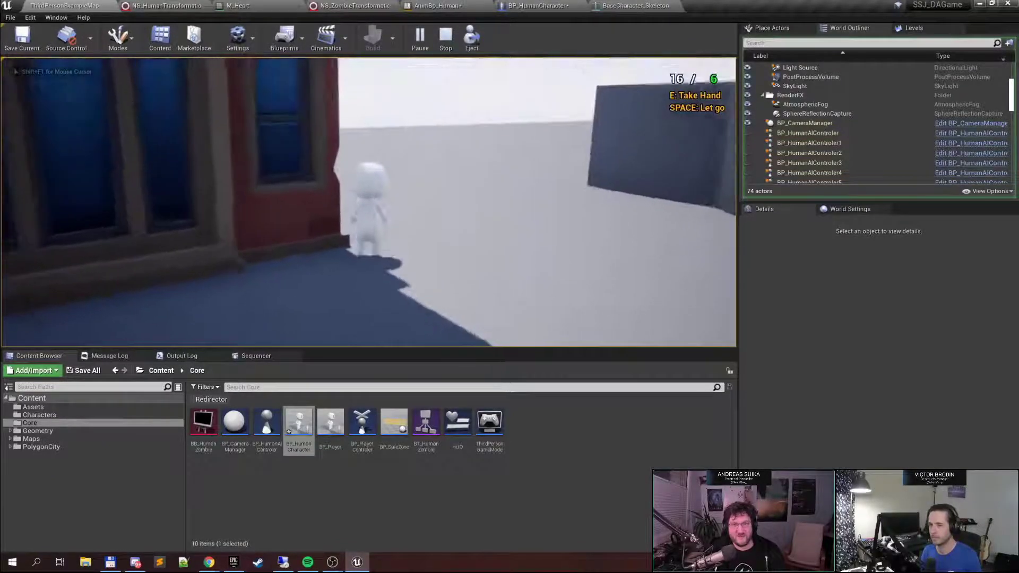
pyautogui.press('w')
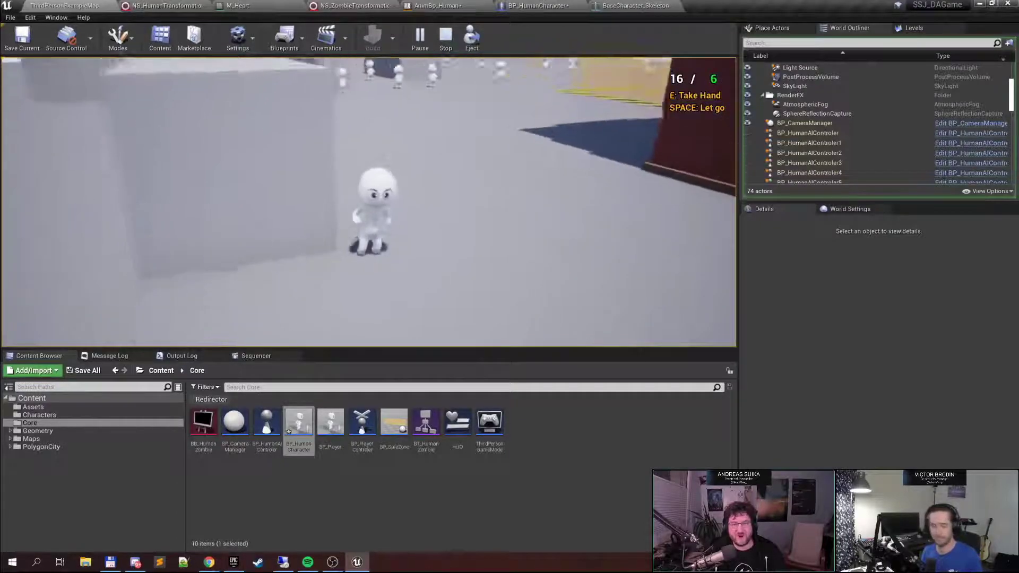
pyautogui.press('d')
pyautogui.press('w')
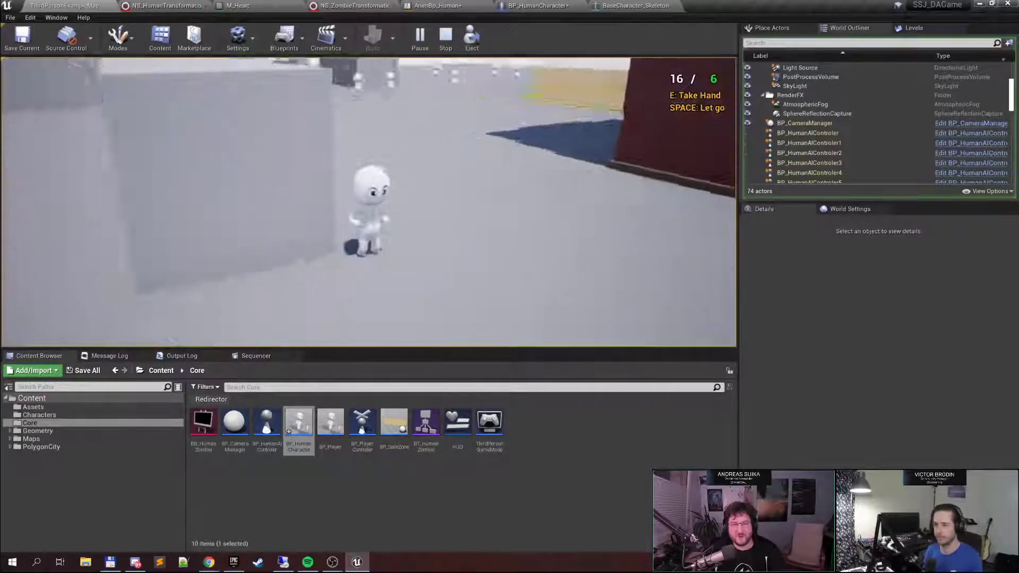
# Run the lone character along the large blocks and out to the open area where the zombies roam
pyautogui.press('w')
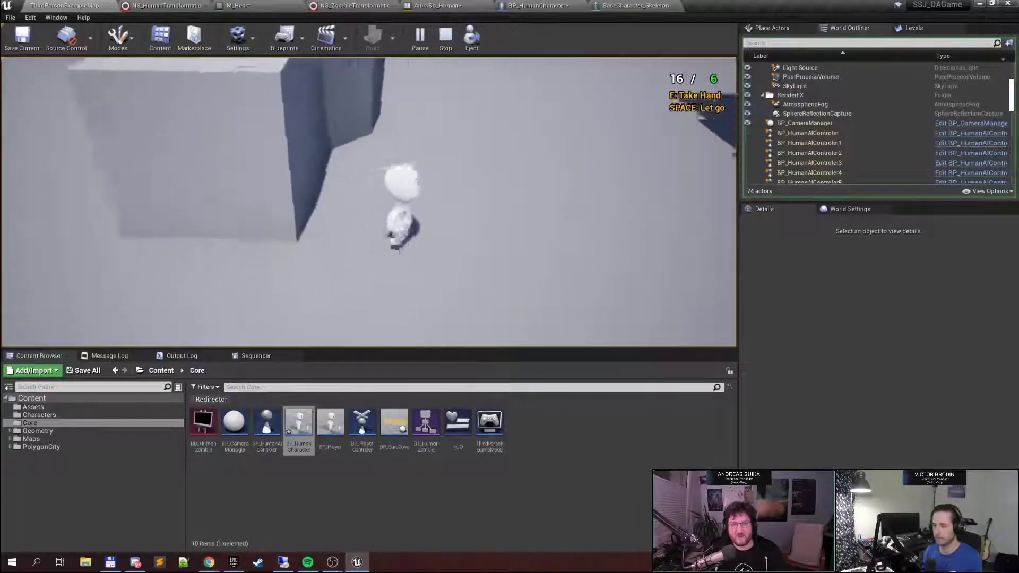
pyautogui.press('w')
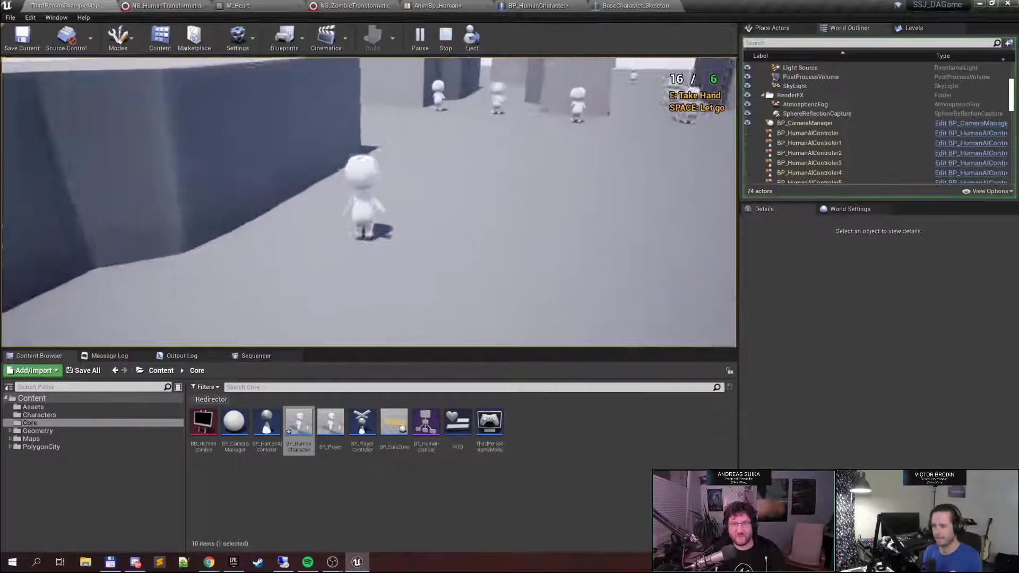
pyautogui.press('w')
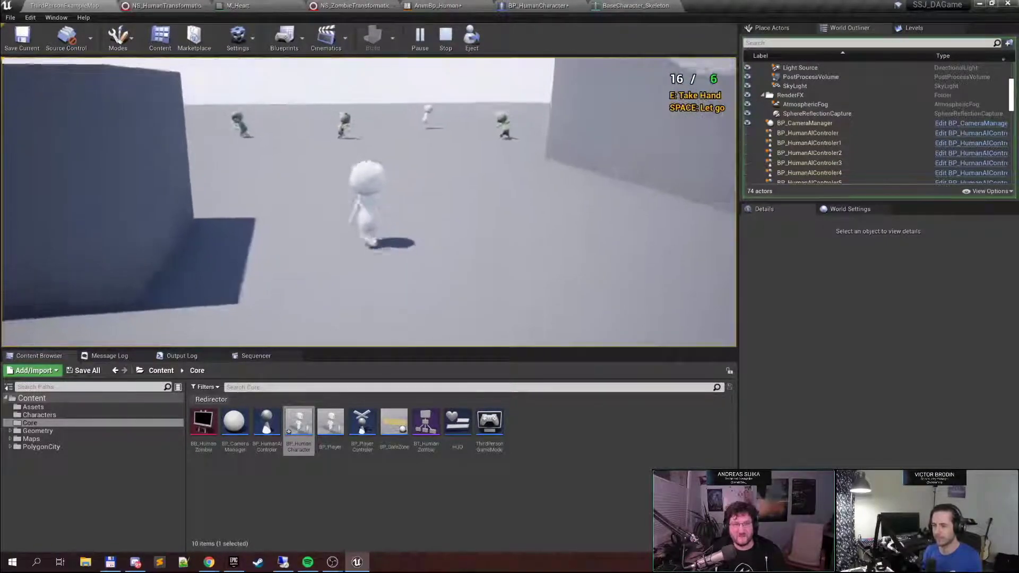
pyautogui.press('w')
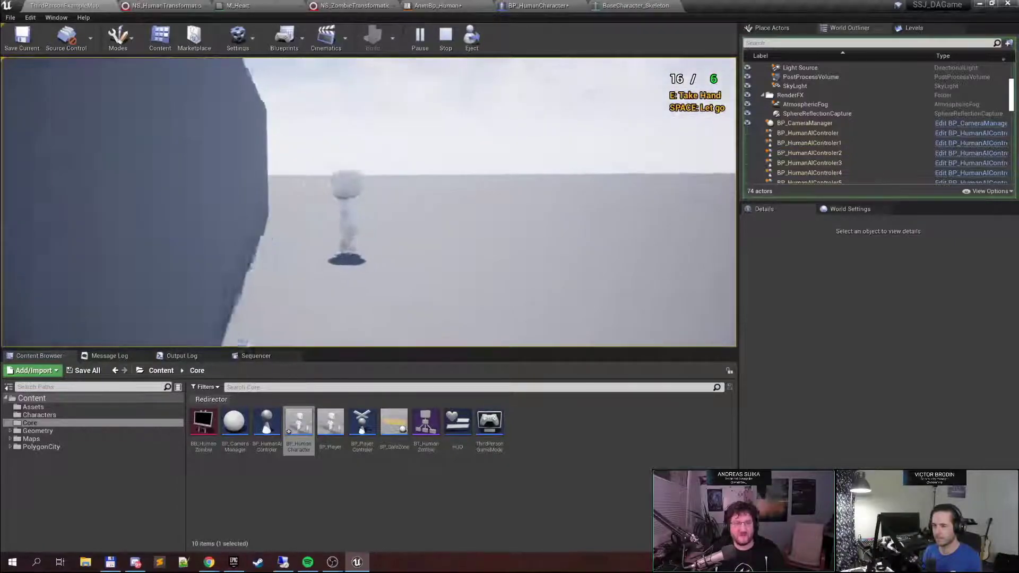
pyautogui.press('w')
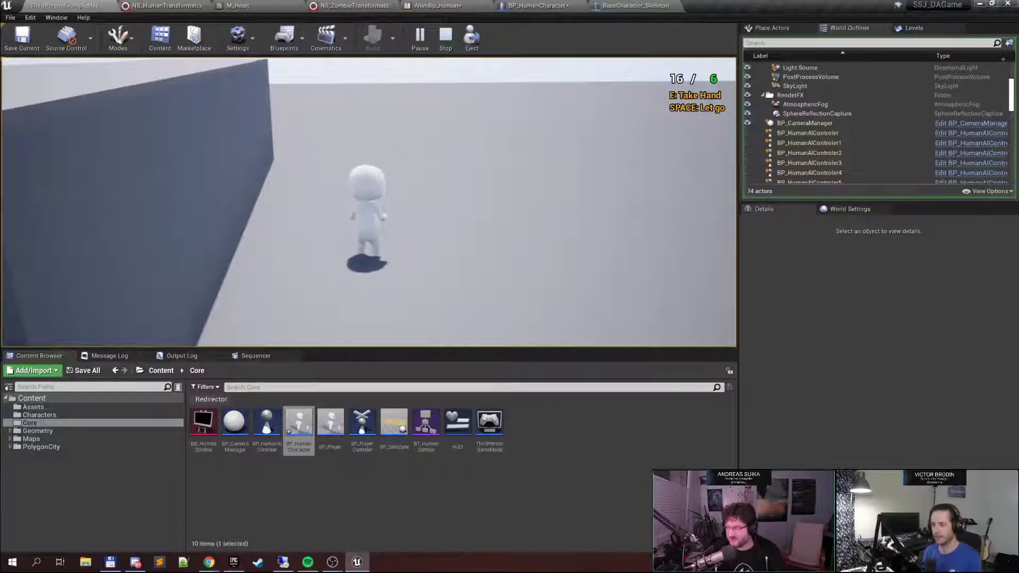
pyautogui.press('w')
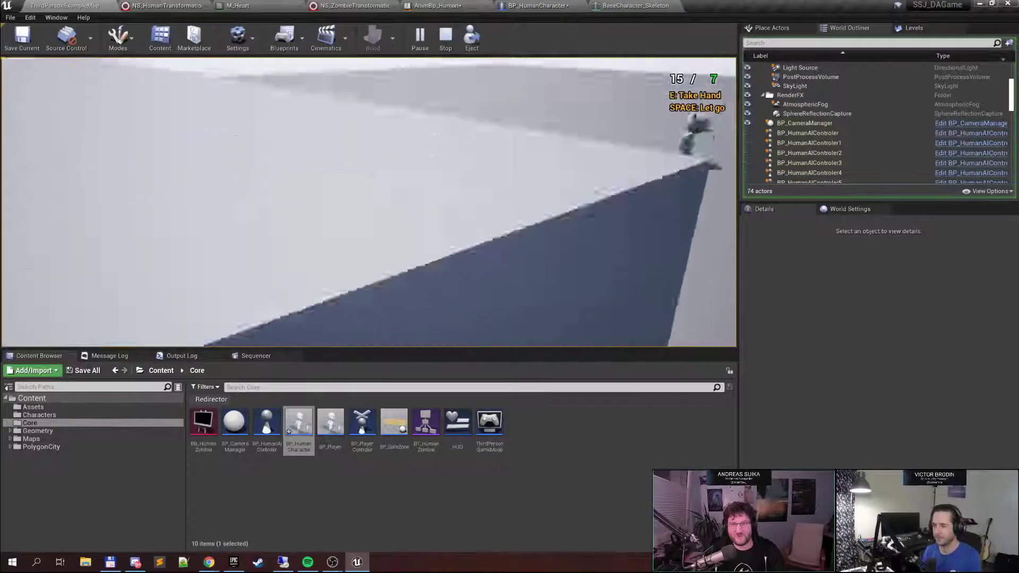
pyautogui.press('a')
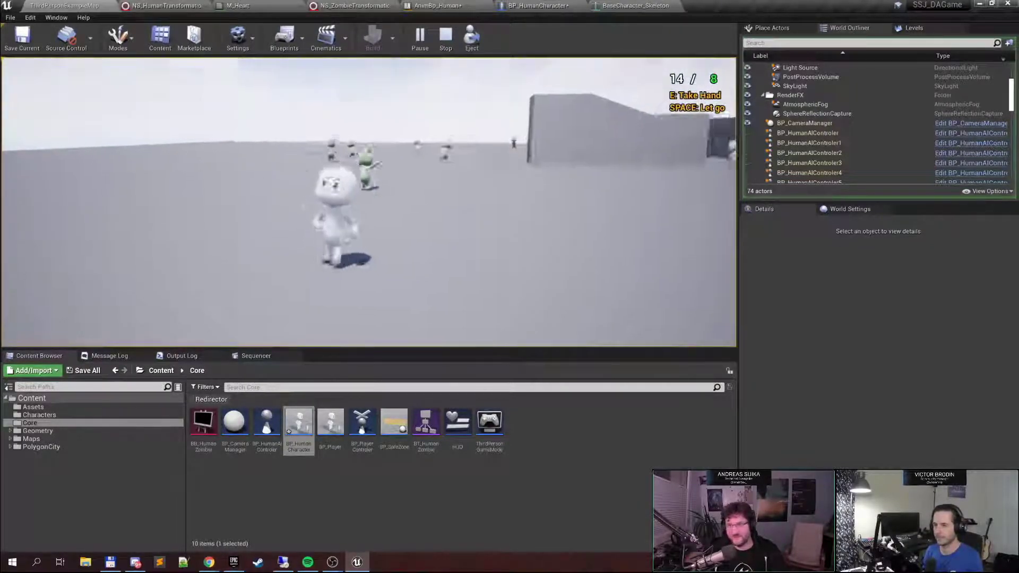
# Run the lone character from the zombie area back toward the grey blocks and end the play session
pyautogui.press('w')
pyautogui.press('w')
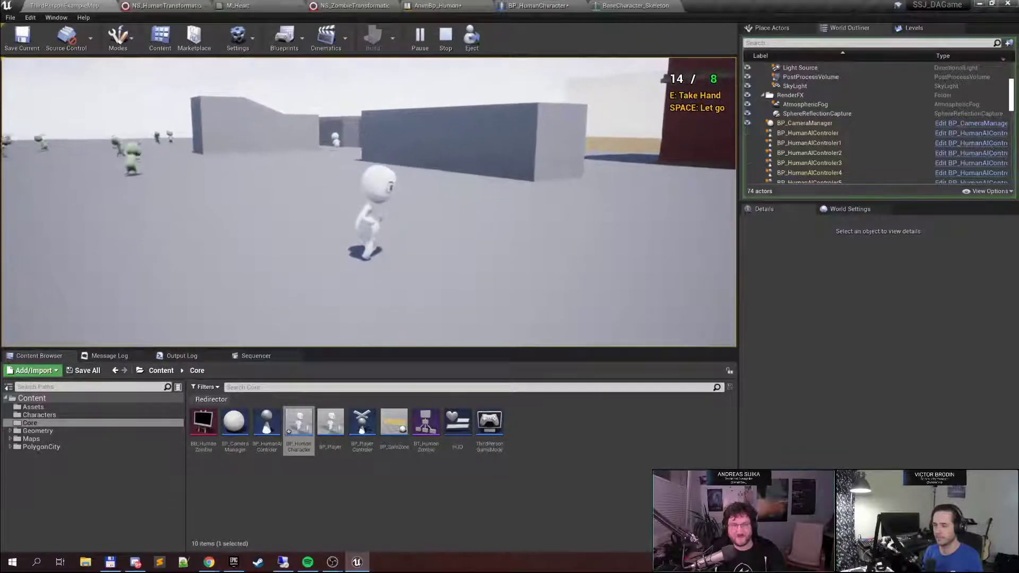
pyautogui.hotkey('shift', 'F1')
pyautogui.press('Escape')
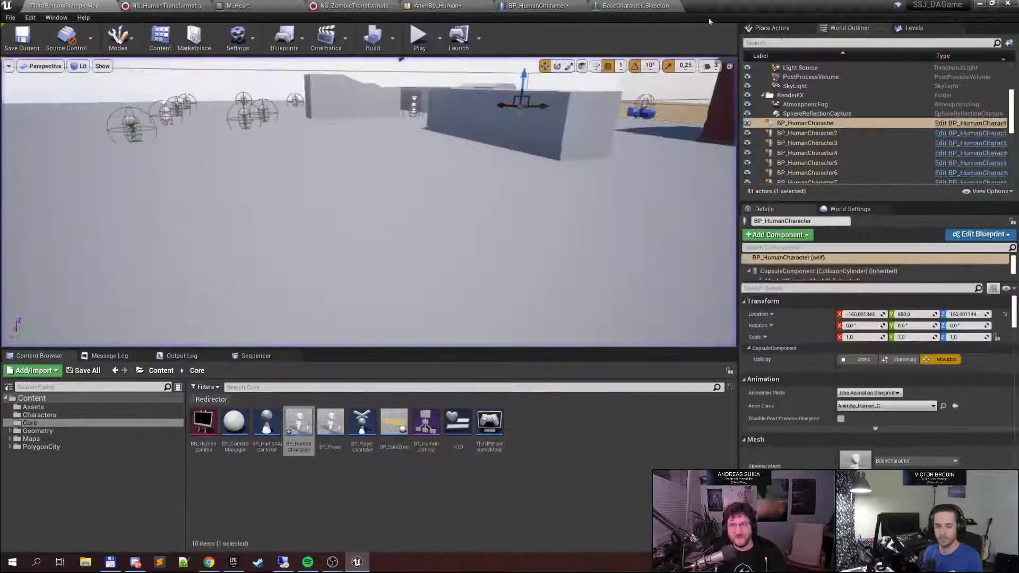
# Open the BP_Player blueprint and examine the CameraBoom settings and the Update Camera Distance graph
pyautogui.click(557, 5)
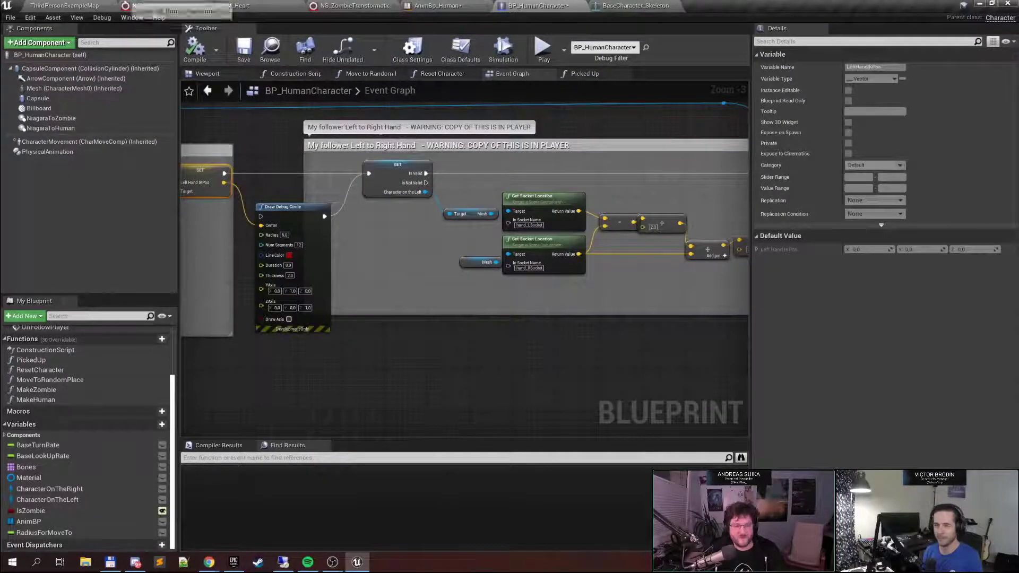
pyautogui.click(75, 6)
pyautogui.doubleClick(329, 441)
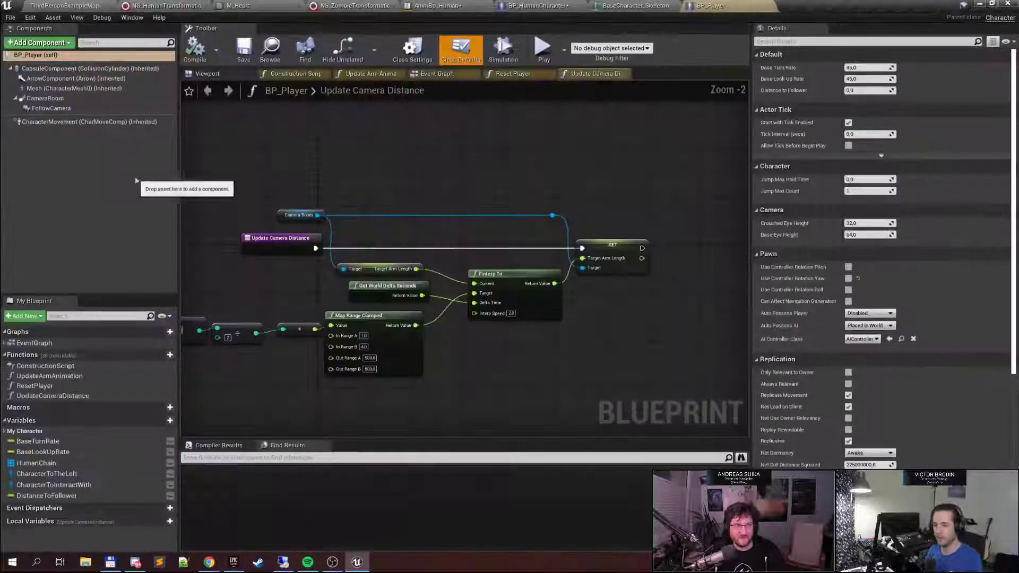
pyautogui.click(74, 99)
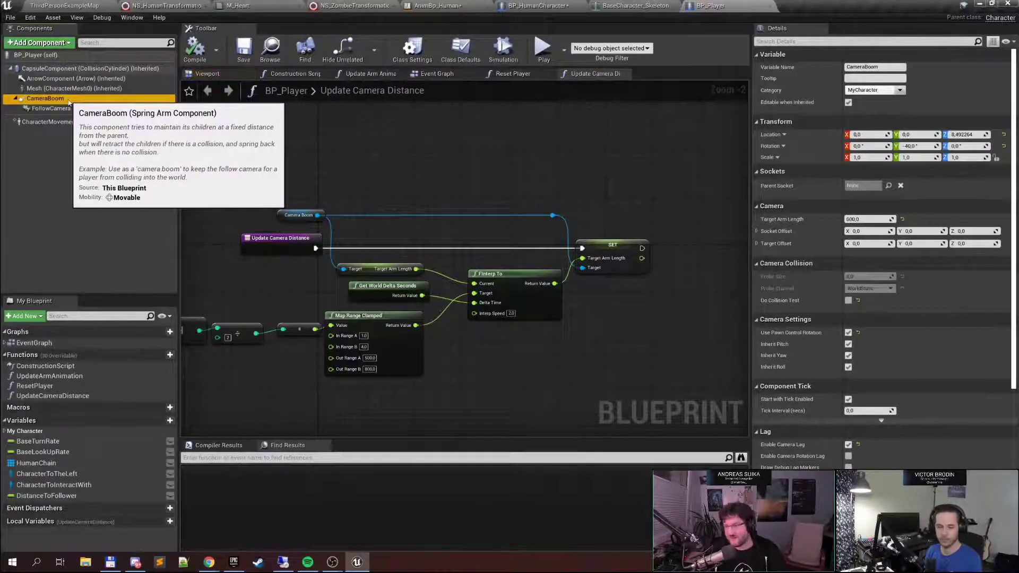
pyautogui.moveTo(571, 202); pyautogui.dragTo(519, 240, button='right')
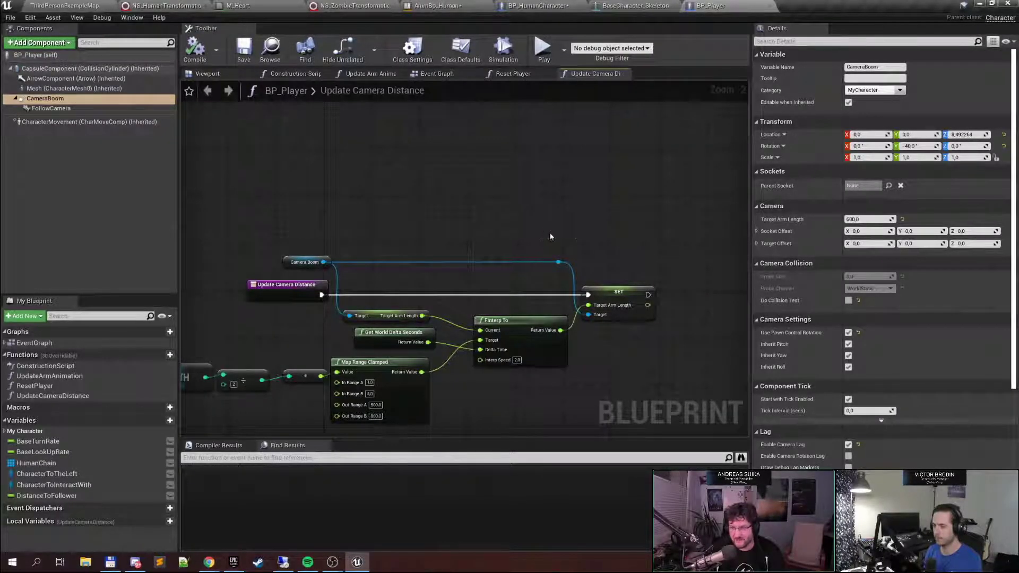
pyautogui.moveTo(597, 220); pyautogui.dragTo(468, 153, button='right')
pyautogui.moveTo(521, 211); pyautogui.dragTo(608, 209, button='right')
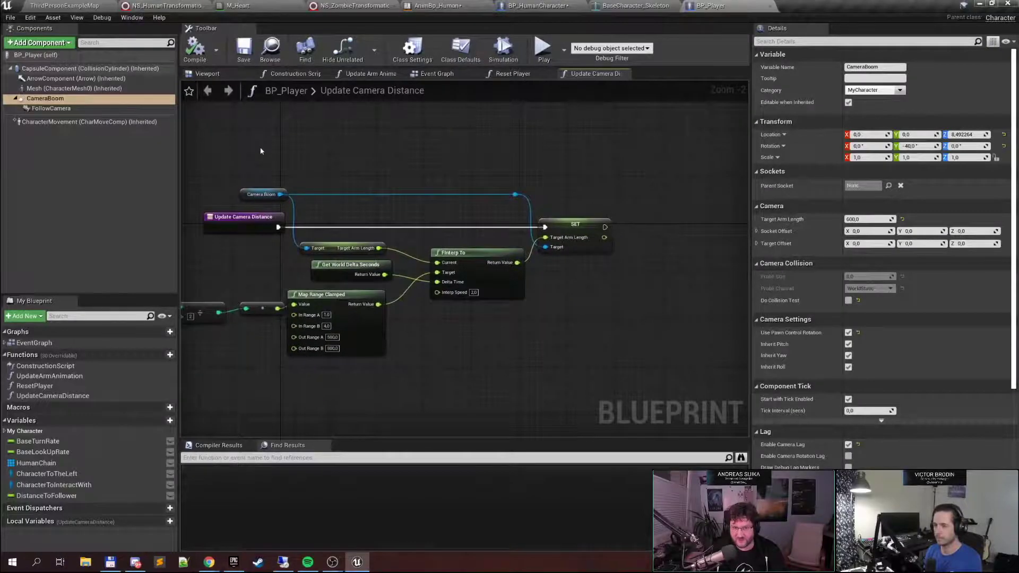
pyautogui.moveTo(523, 210); pyautogui.dragTo(523, 210)
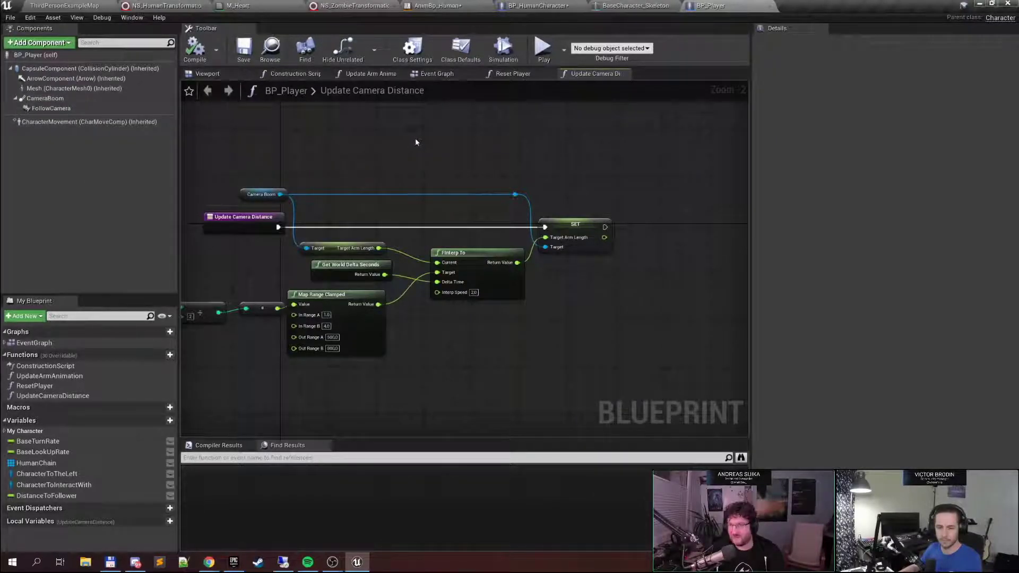
pyautogui.moveTo(416, 141); pyautogui.dragTo(384, 127, button='right')
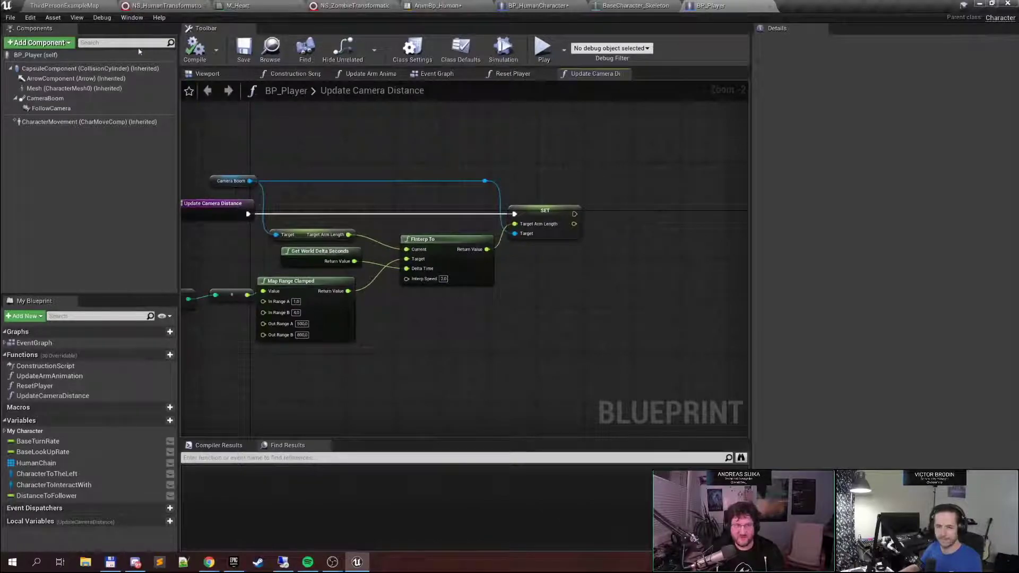
# Play the level and walk the lone character in front of the red building, viewing it from low and overhead camera angles
pyautogui.click(72, 5)
pyautogui.click(420, 43)
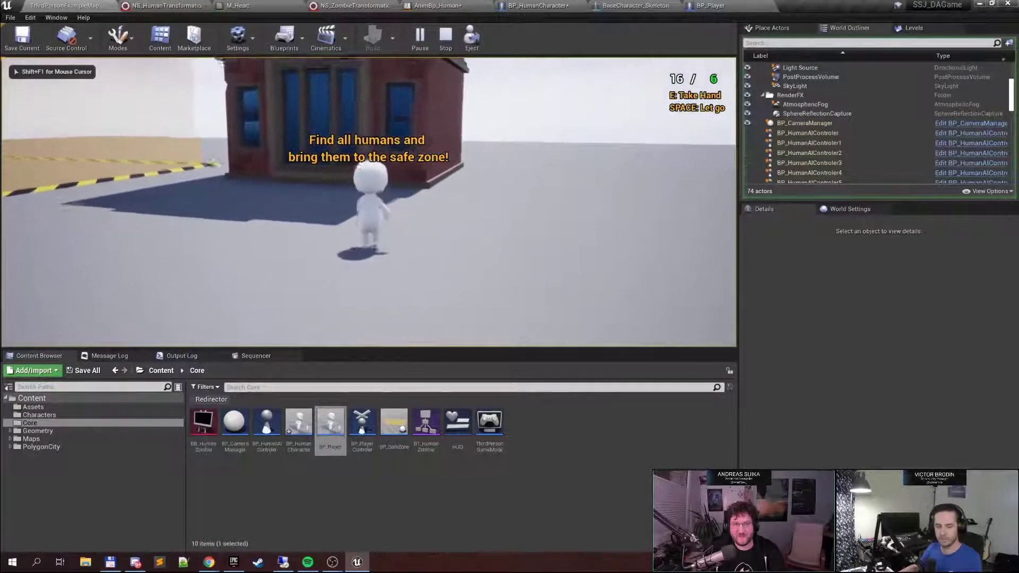
pyautogui.press('w')
pyautogui.press('w')
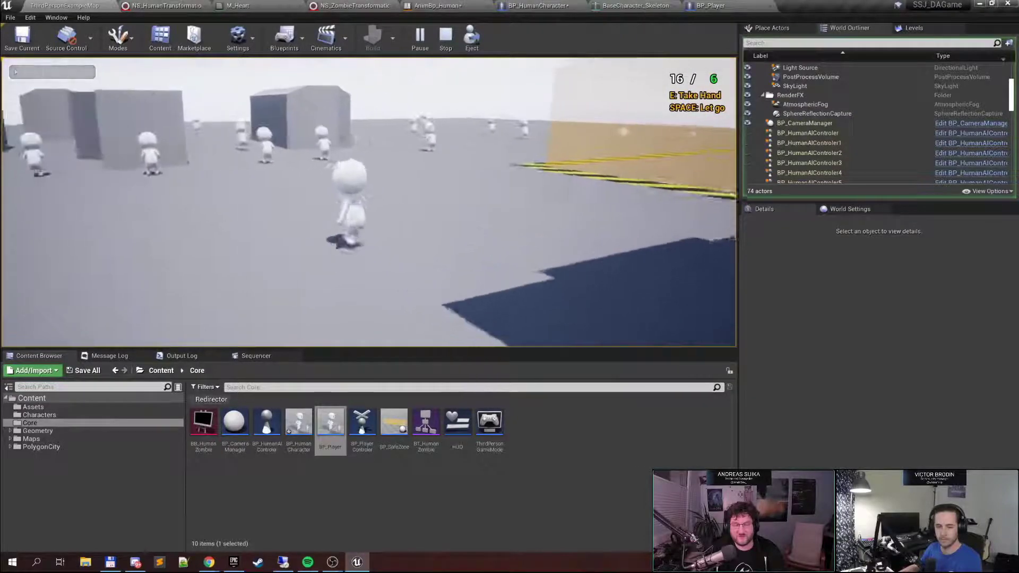
pyautogui.press('w')
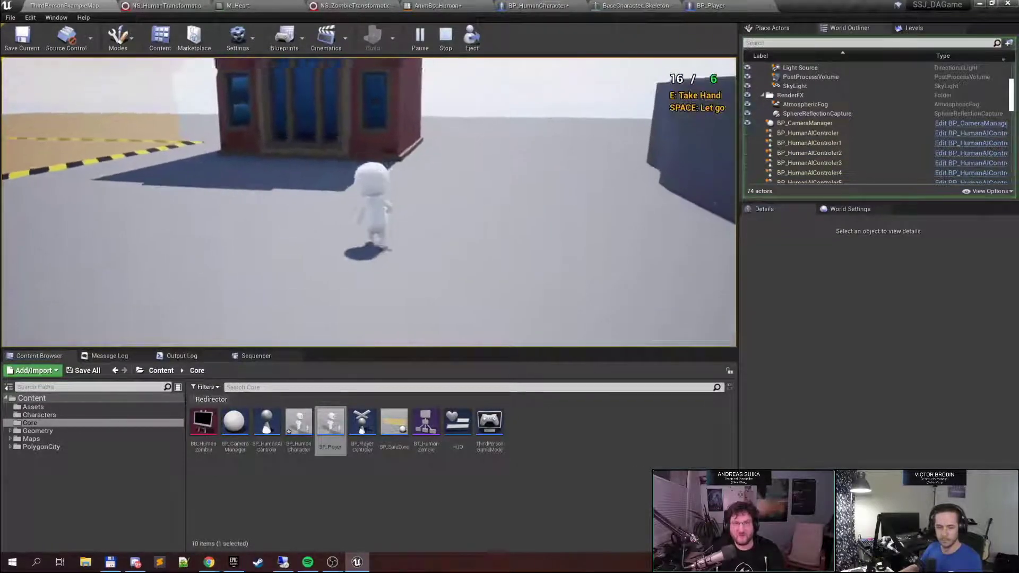
pyautogui.press('w')
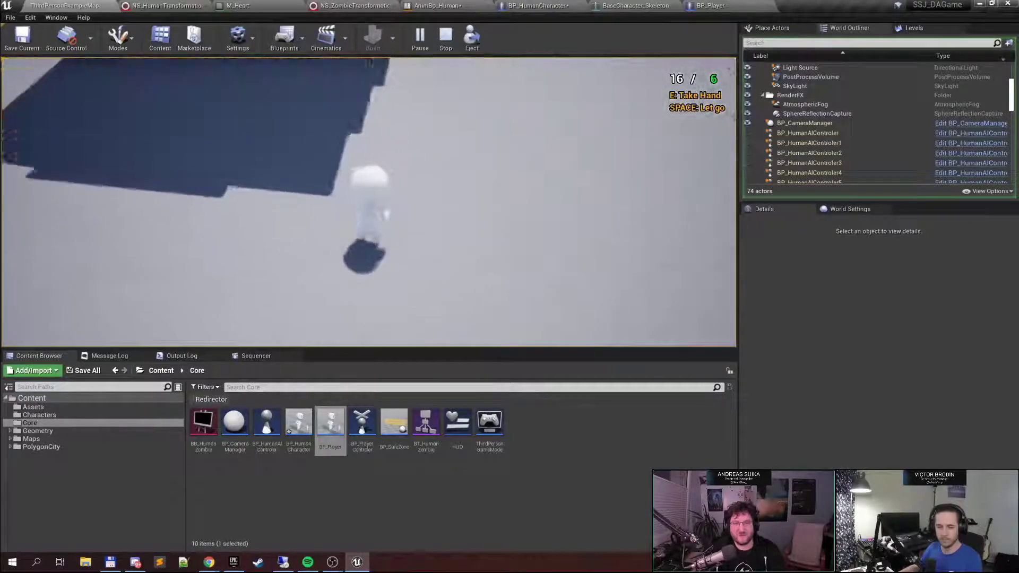
pyautogui.press('w')
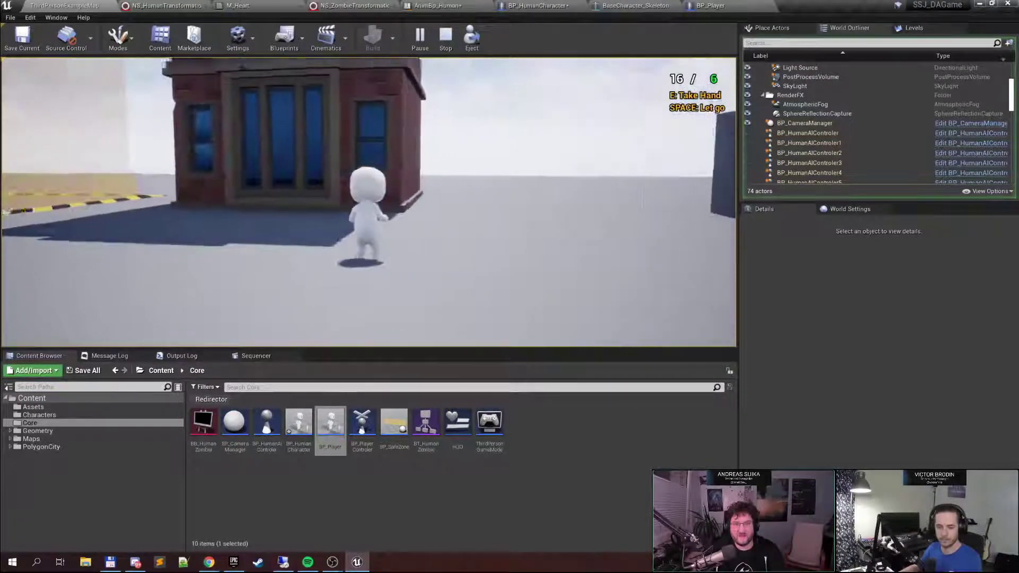
pyautogui.press('w')
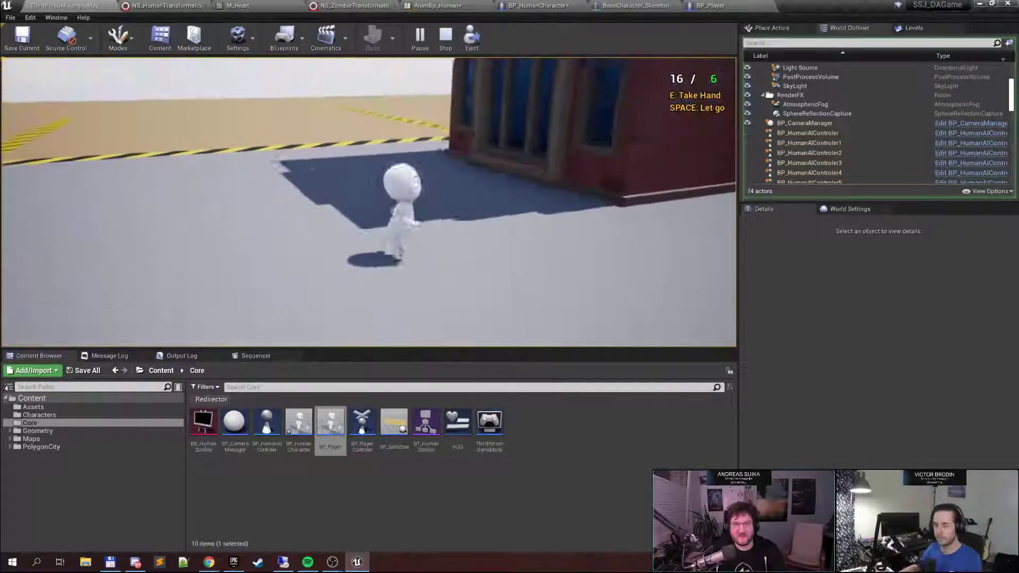
pyautogui.press('w')
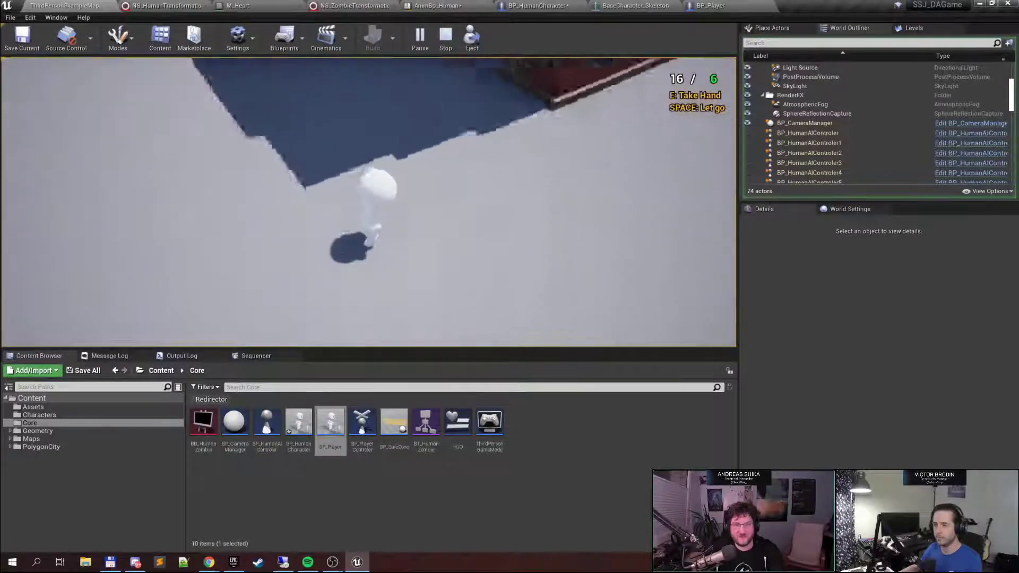
pyautogui.press('w')
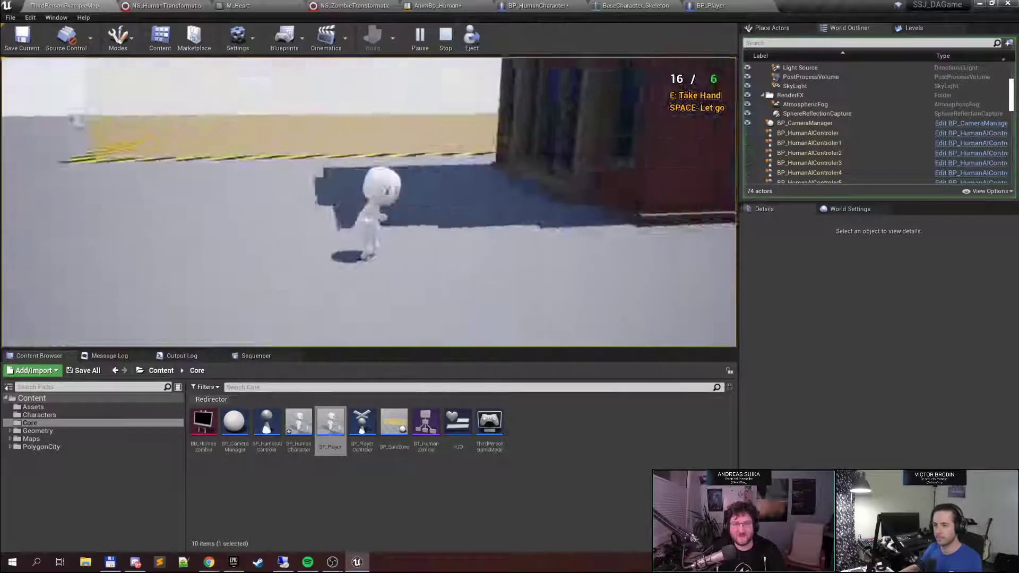
# Run to the humans beside the grey blocks and take their hands to form a chain
pyautogui.press('w')
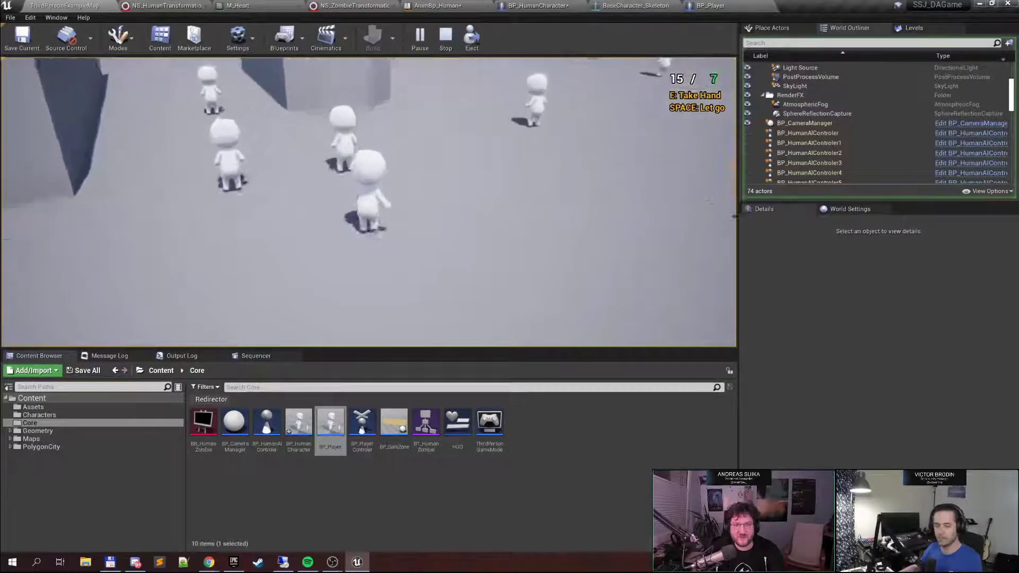
pyautogui.press('w')
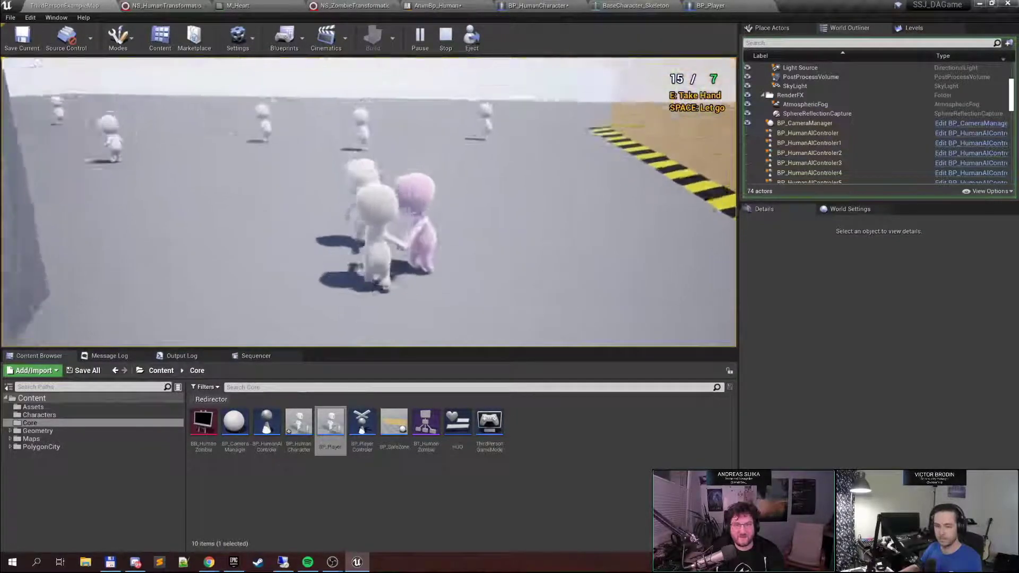
pyautogui.press('w')
pyautogui.press('w')
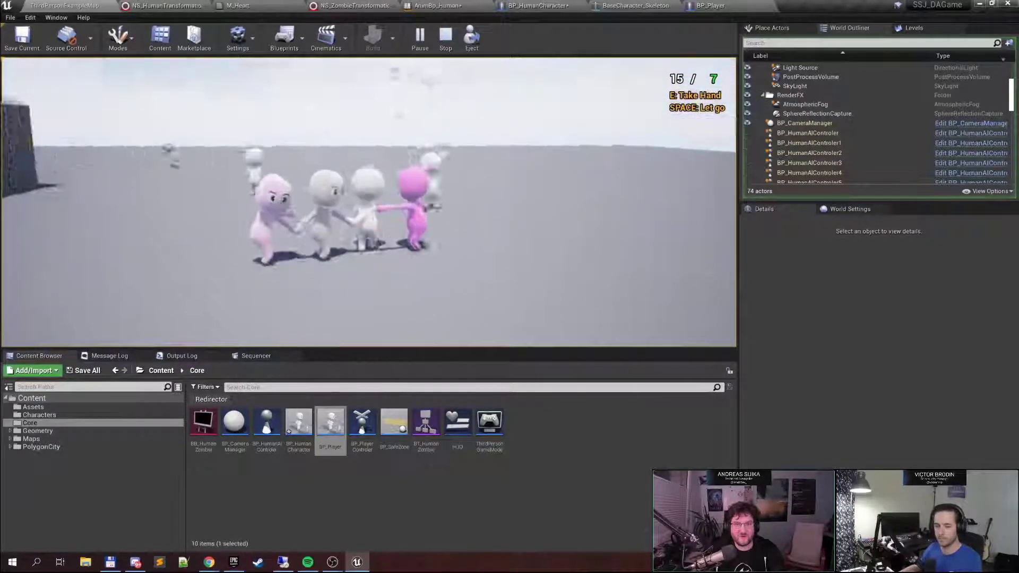
pyautogui.press('w')
pyautogui.press('e')
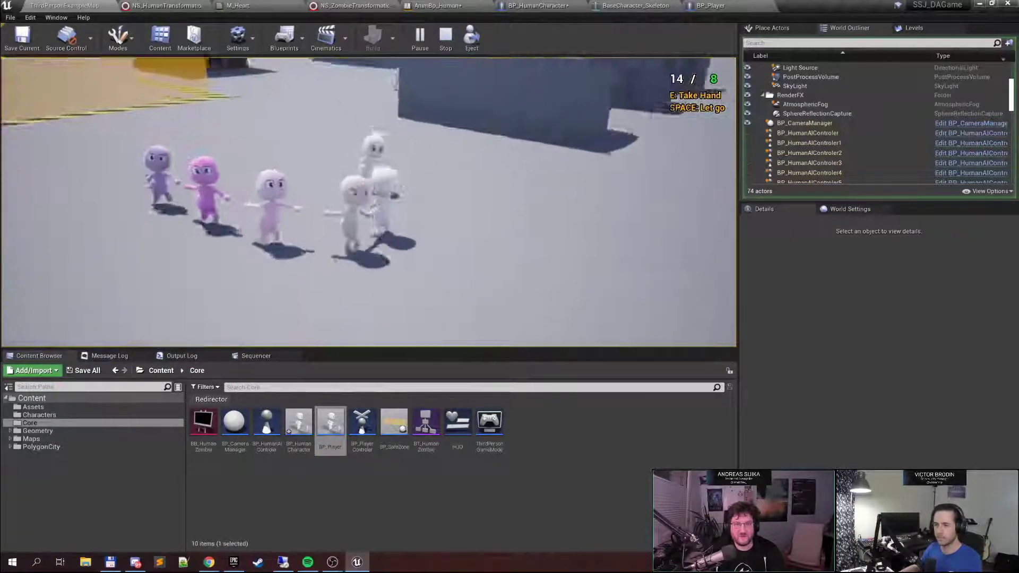
# Lead the hand-holding chain across the open ground, taking another human's hand, to show the camera distance with many followers
pyautogui.press('w')
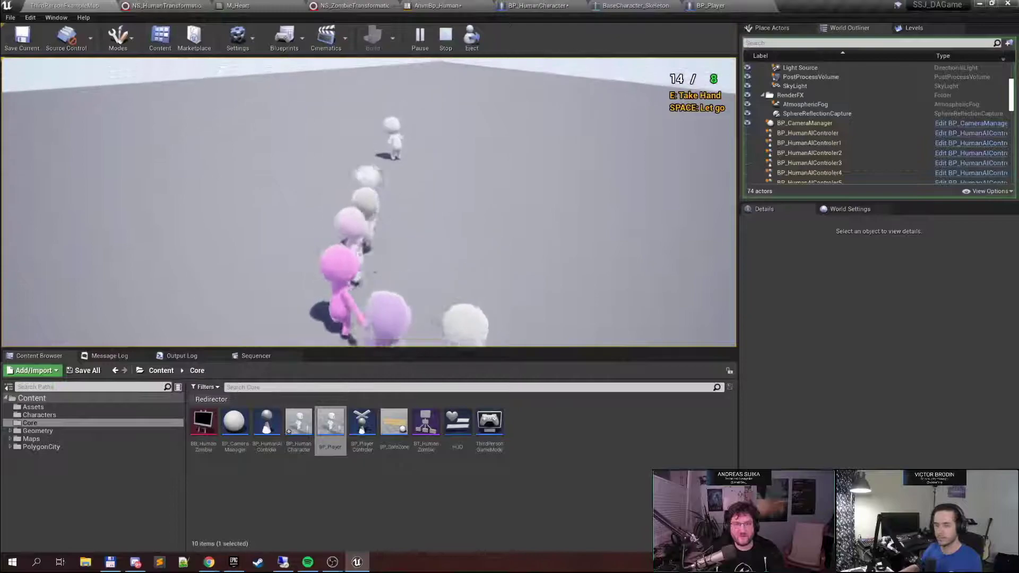
pyautogui.press('w')
pyautogui.press('e')
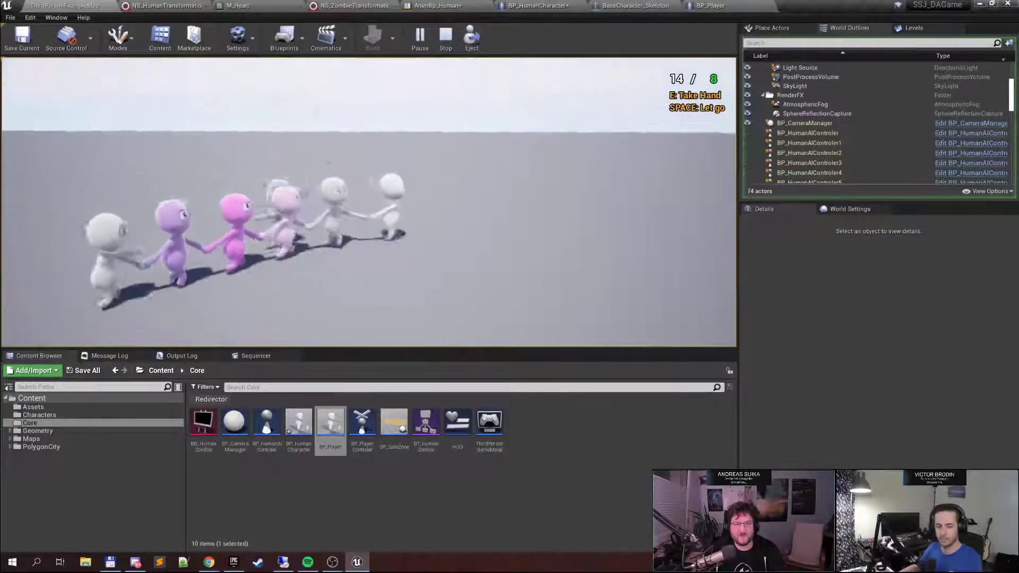
pyautogui.press('w')
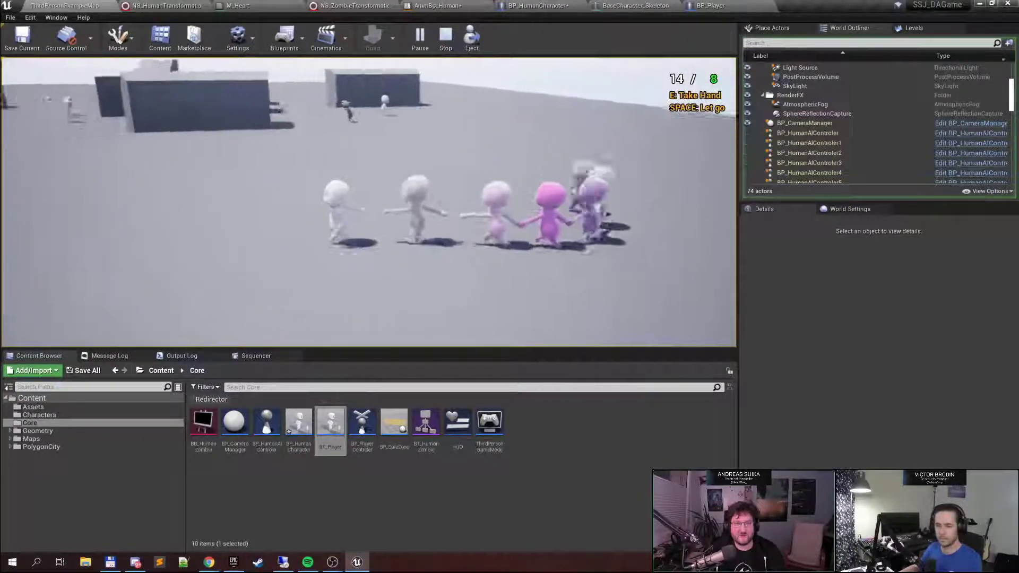
# Run the lone character along the safe zone, past the red building and around the large grey block to test the camera against walls
pyautogui.press('w')
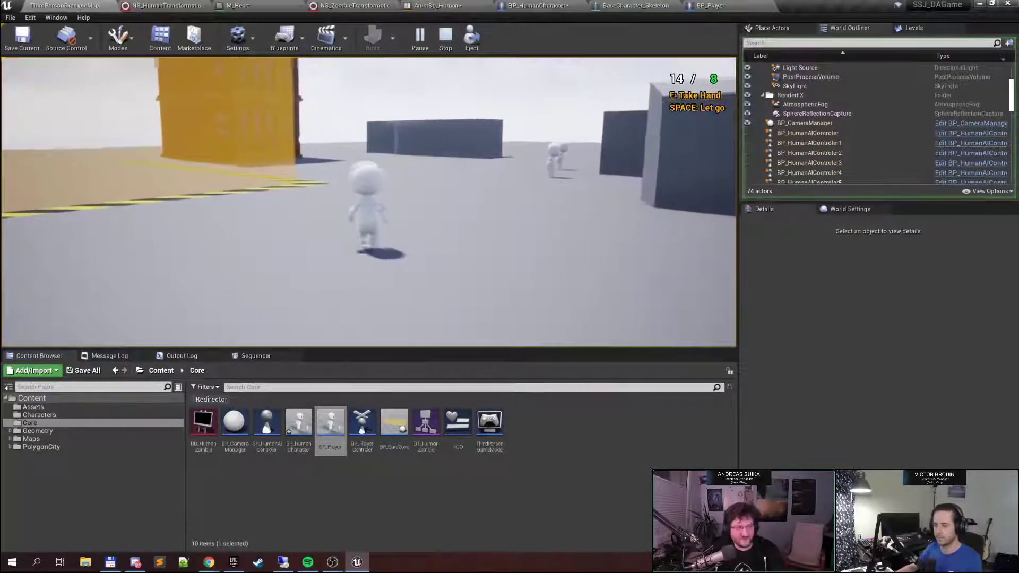
pyautogui.press('w')
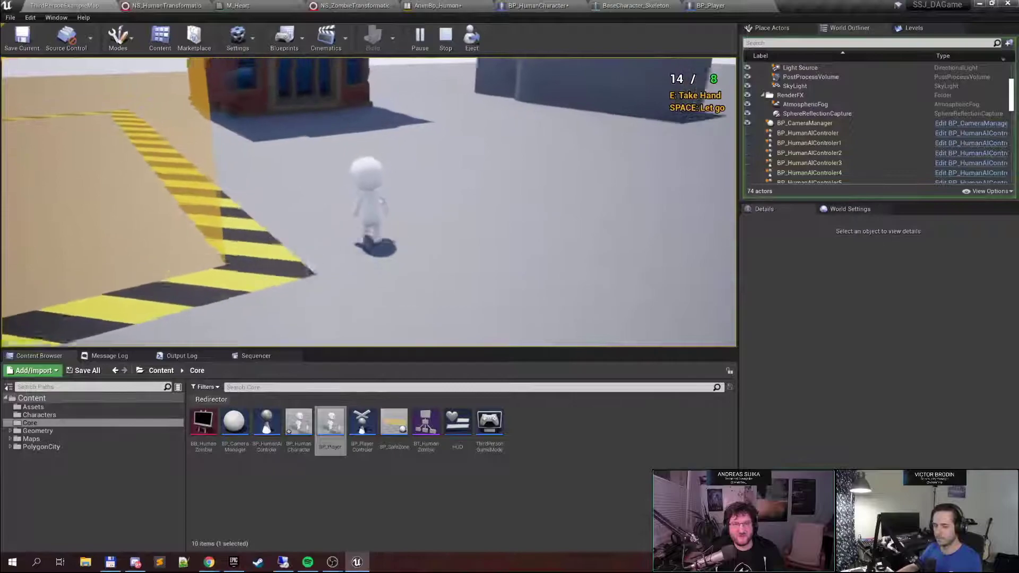
pyautogui.press('w')
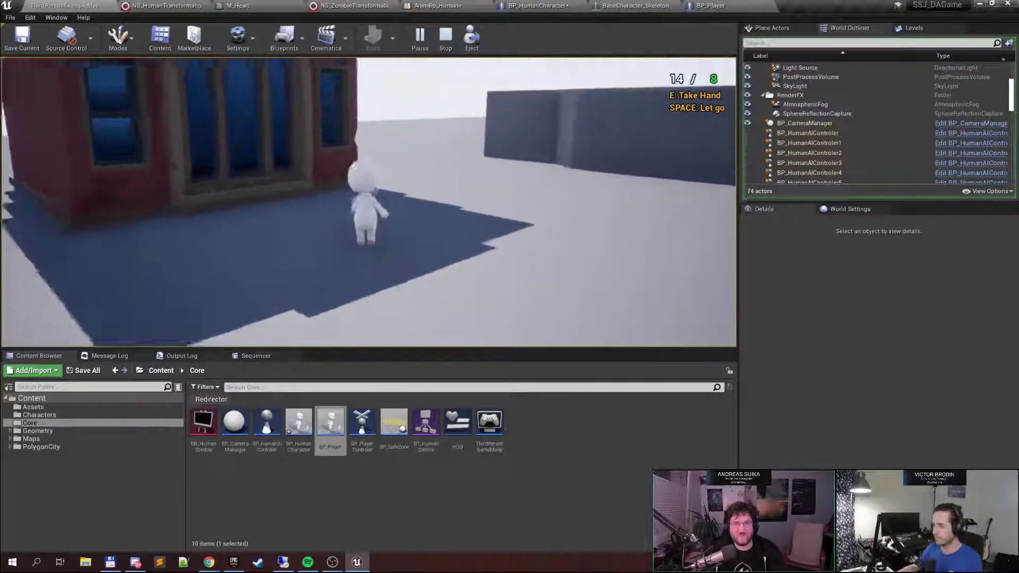
pyautogui.press('w')
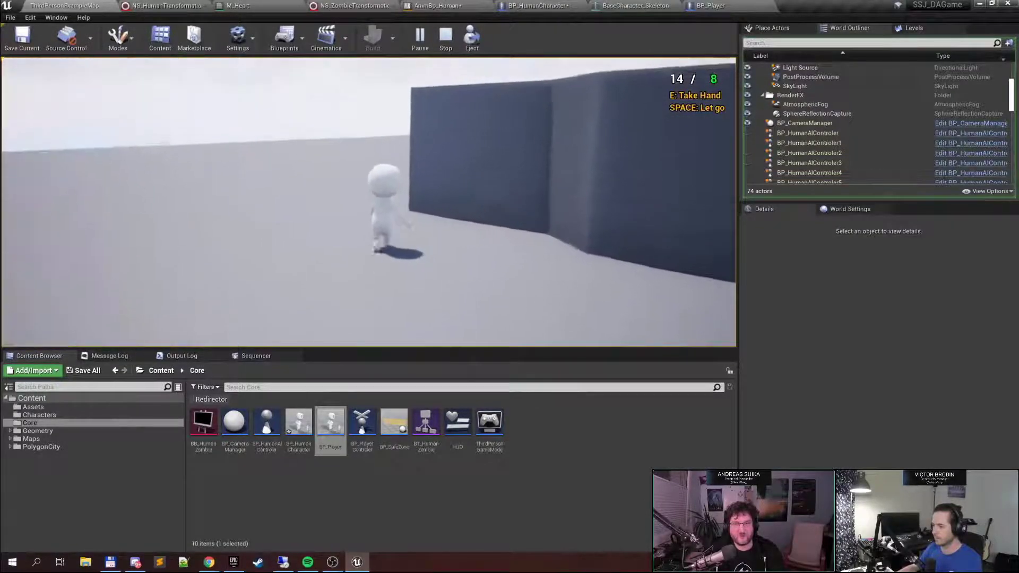
pyautogui.press('w')
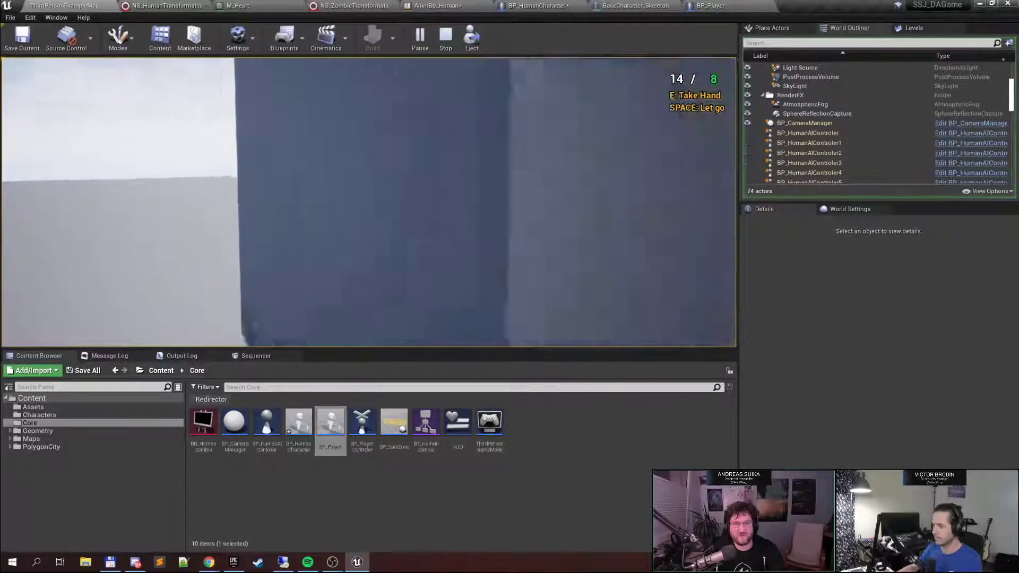
pyautogui.press('w')
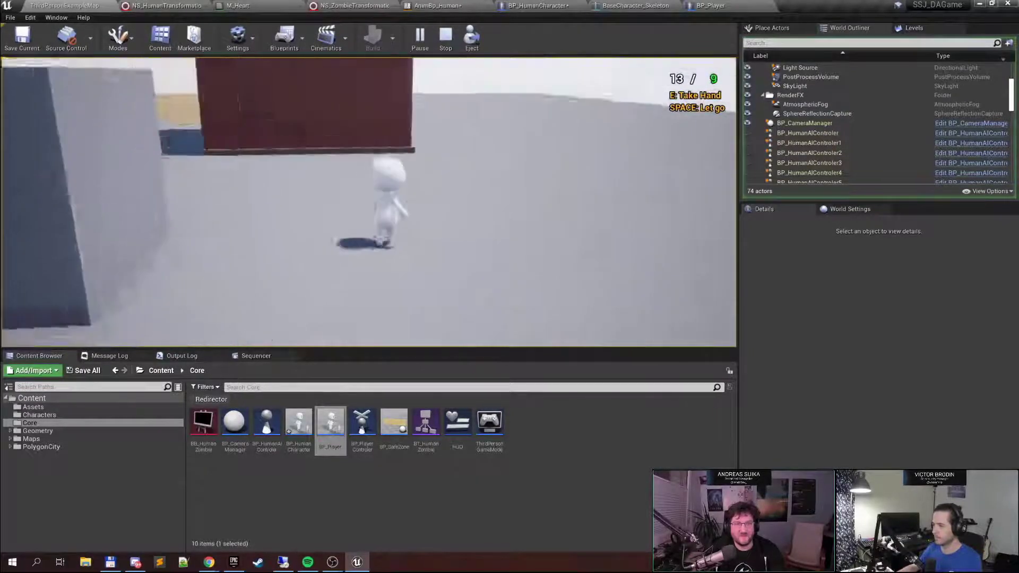
# Walk the character close along the red building so the camera passes through its walls
pyautogui.press('w')
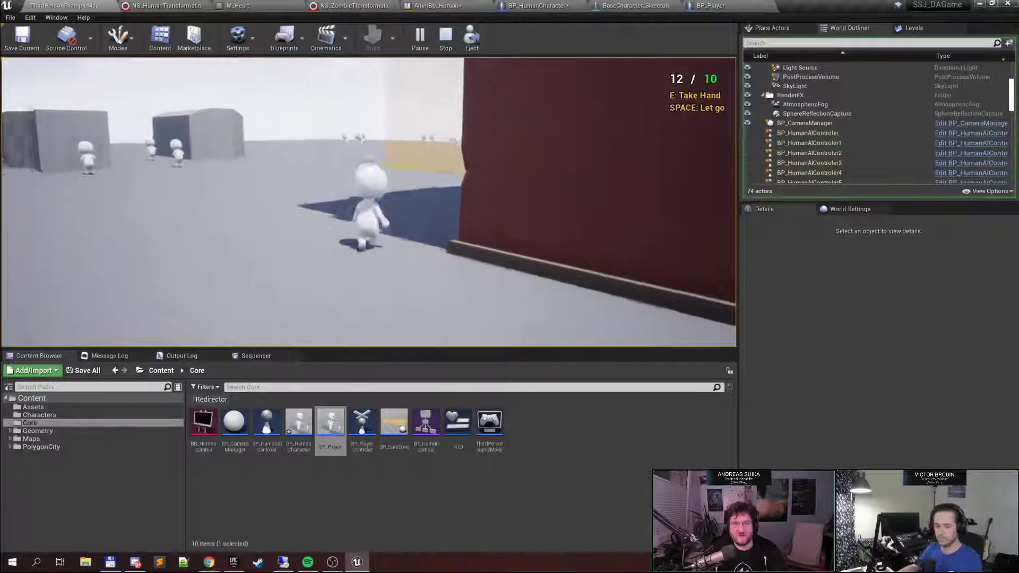
pyautogui.press('d')
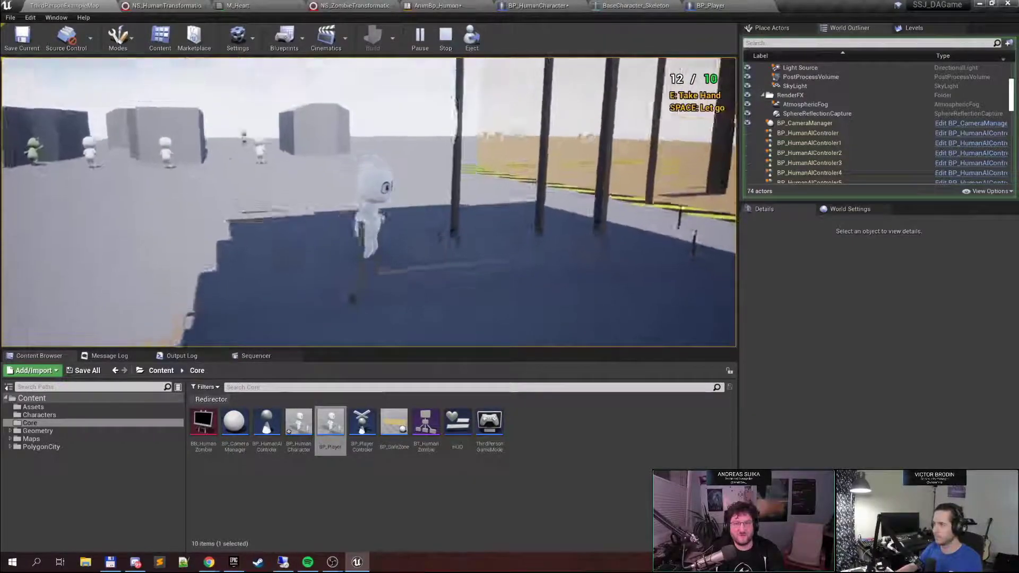
pyautogui.press('w')
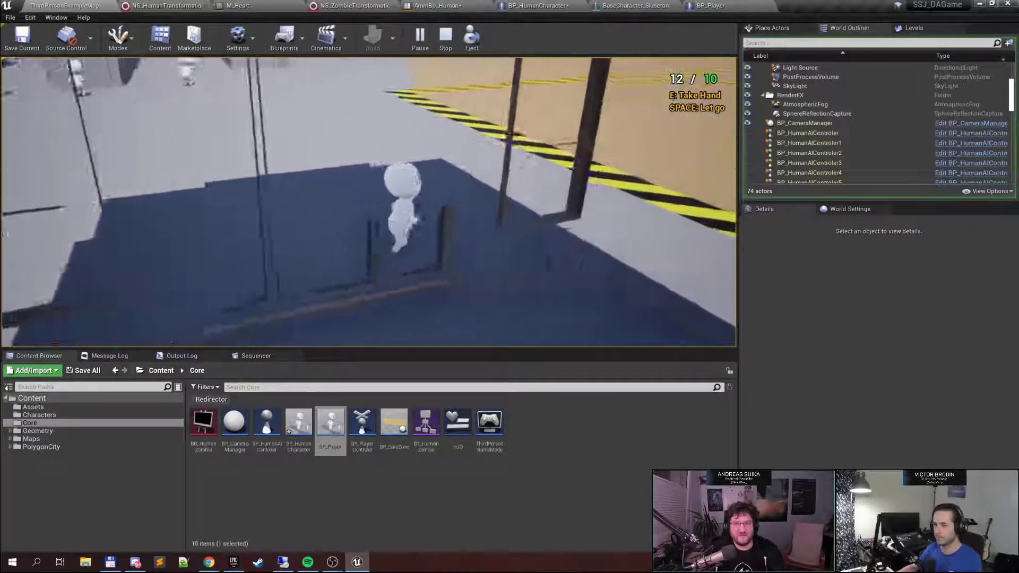
pyautogui.press('w')
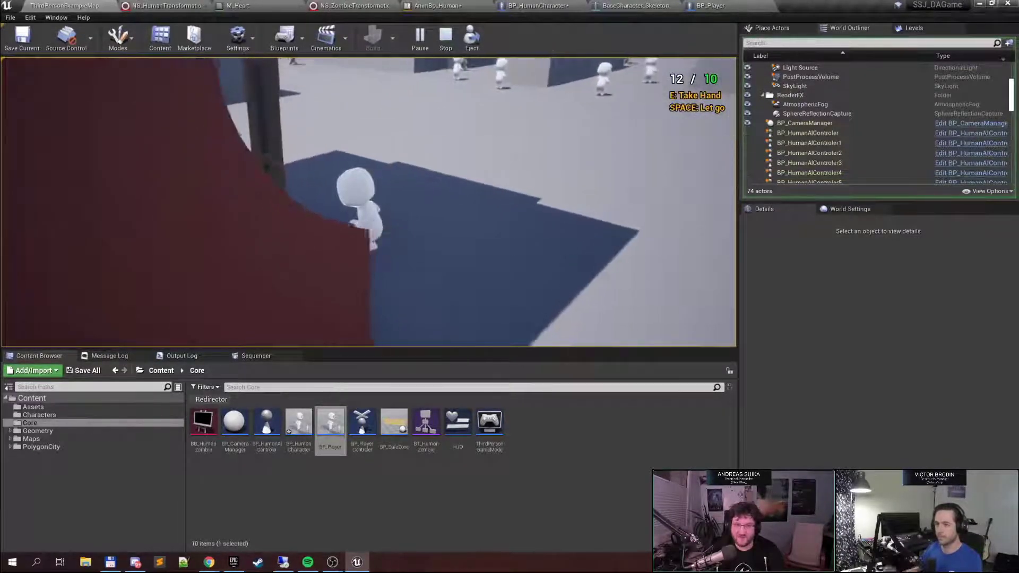
pyautogui.press('w')
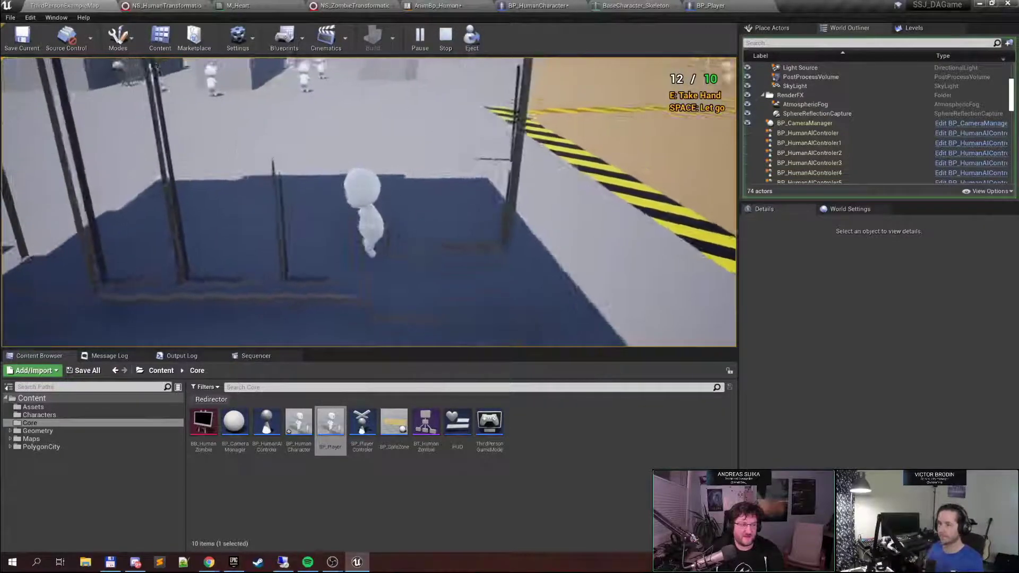
# Walk the character around the red building to show its walls cutting away before the camera, and end the play session
pyautogui.press('w')
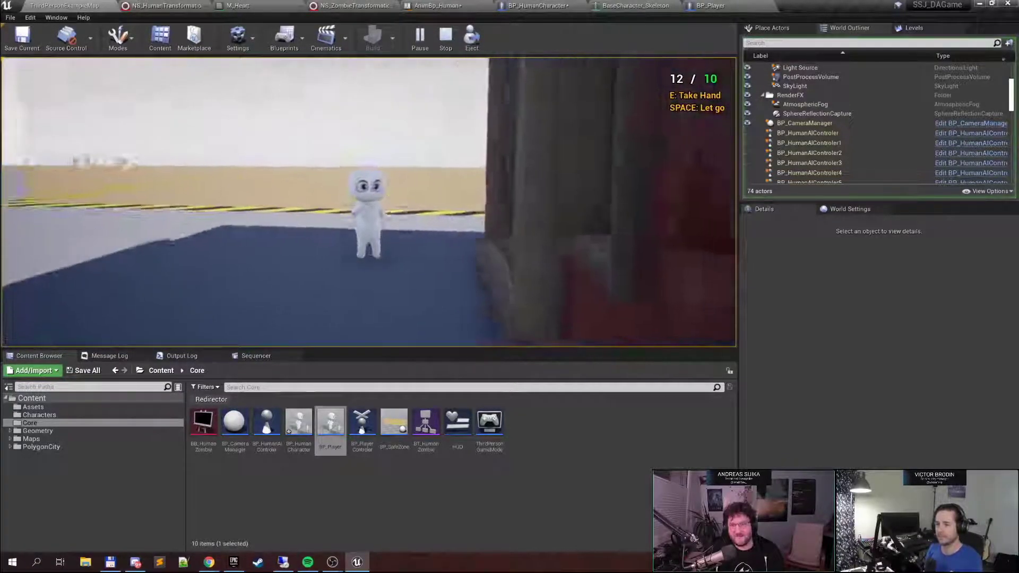
pyautogui.press('w')
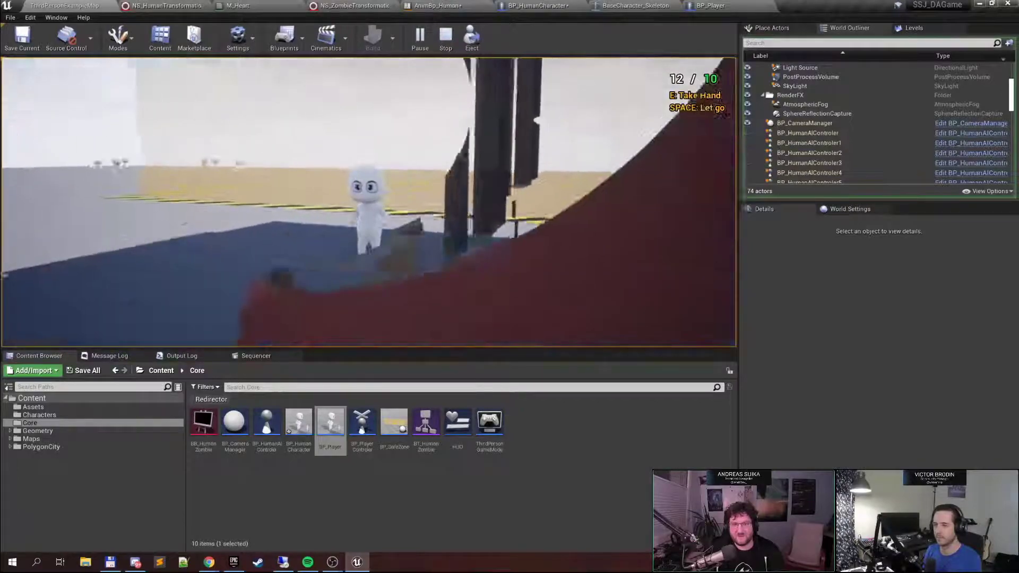
pyautogui.press('w')
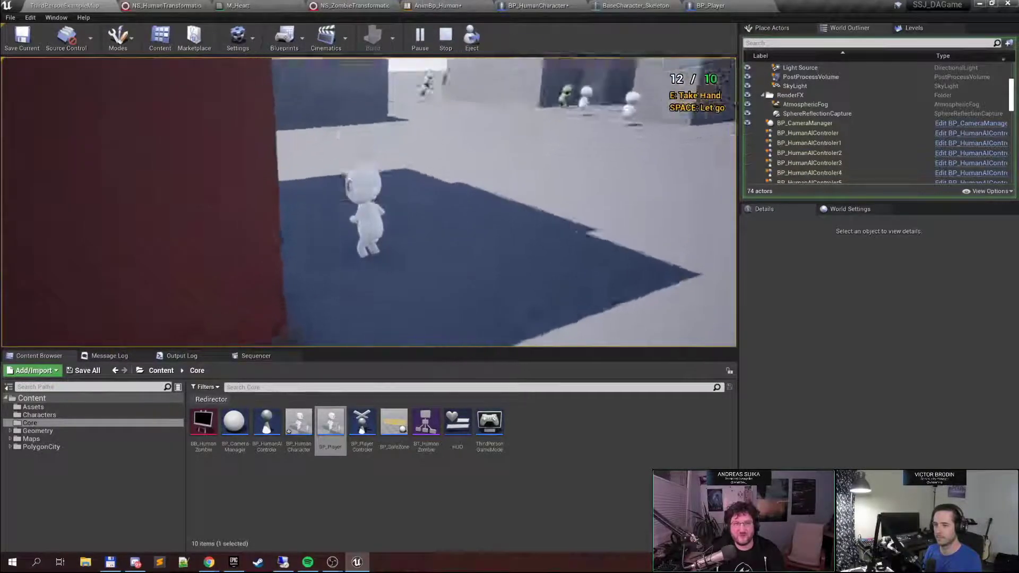
pyautogui.press('w')
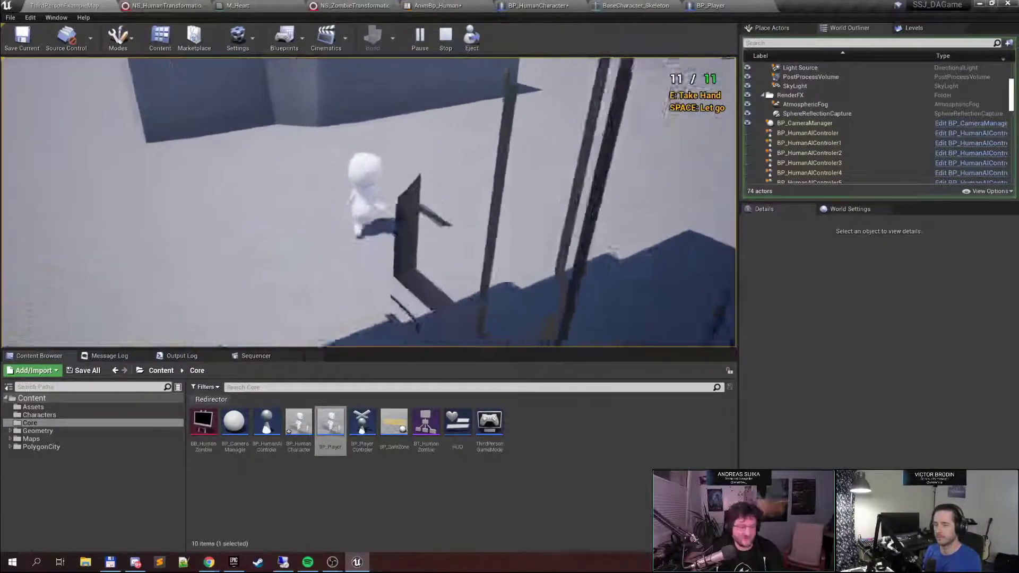
pyautogui.press('Escape')
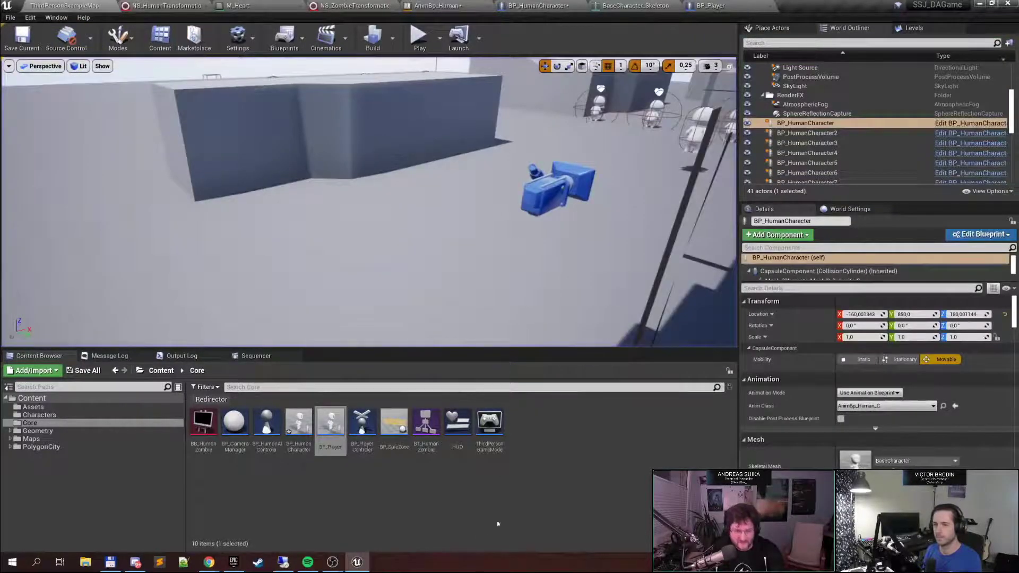
# Select the red apartment building in the level, locate its material Mat_PolygonCity_Texture_01_A among the assets and open it for editing
pyautogui.click(63, 410)
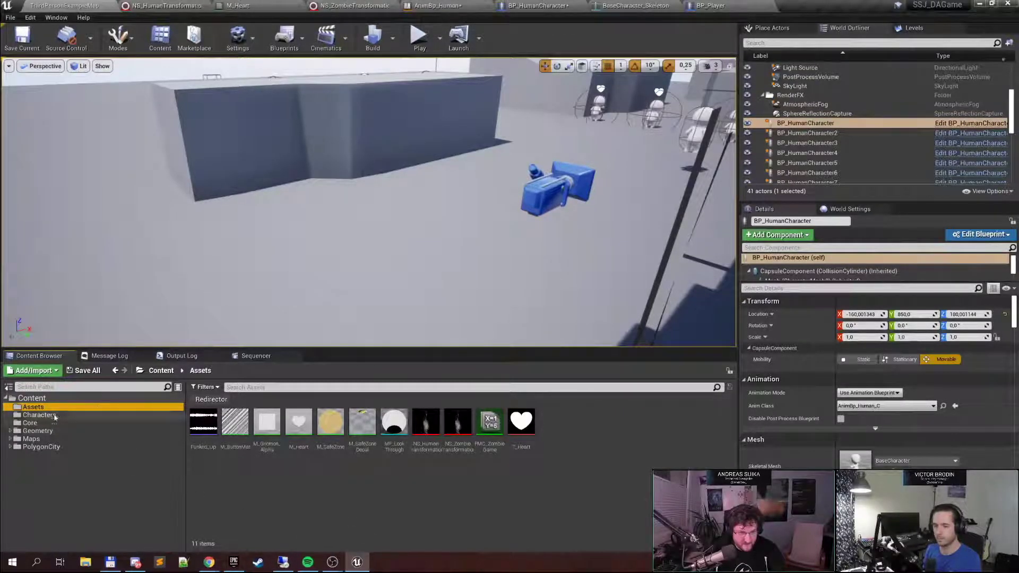
pyautogui.moveTo(329, 175); pyautogui.dragTo(260, 218, button='right')
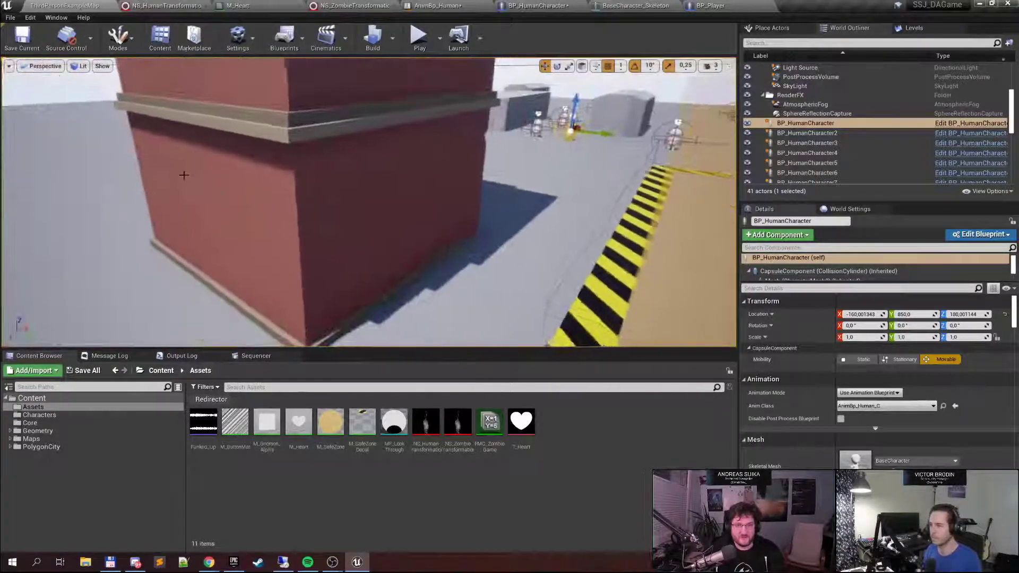
pyautogui.click(324, 178)
pyautogui.click(892, 458)
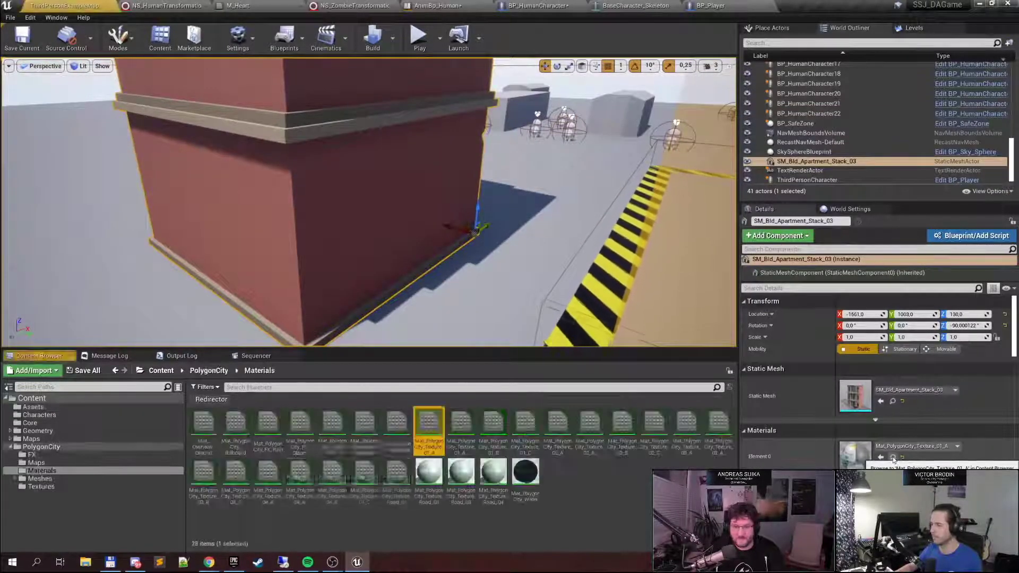
pyautogui.rightClick(430, 440)
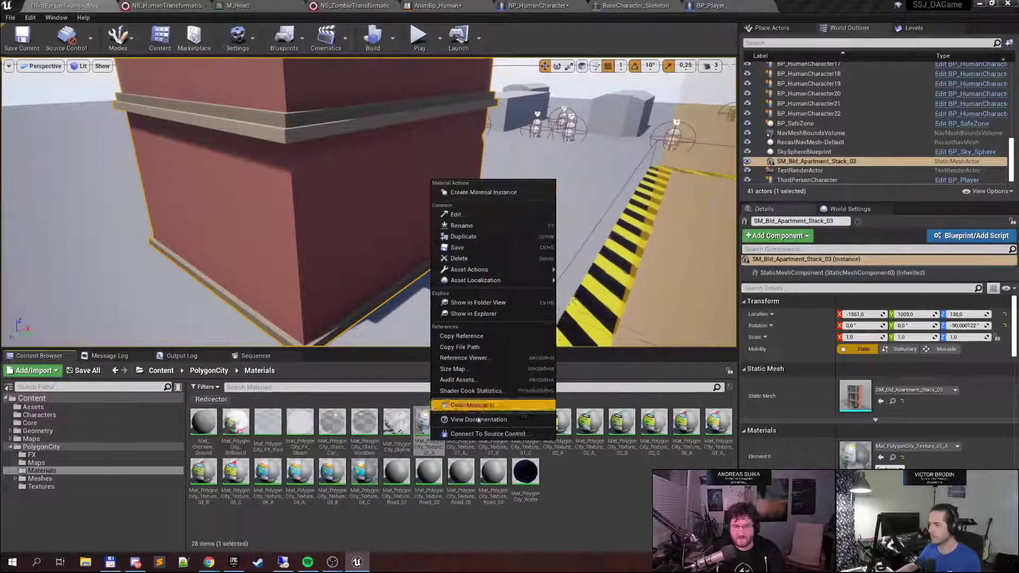
pyautogui.click(433, 448)
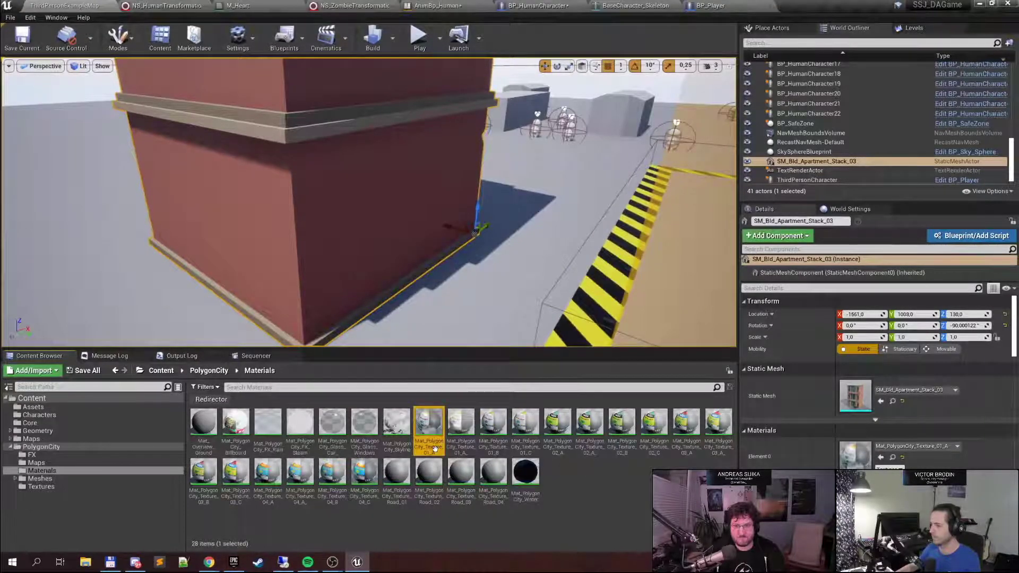
pyautogui.doubleClick(434, 449)
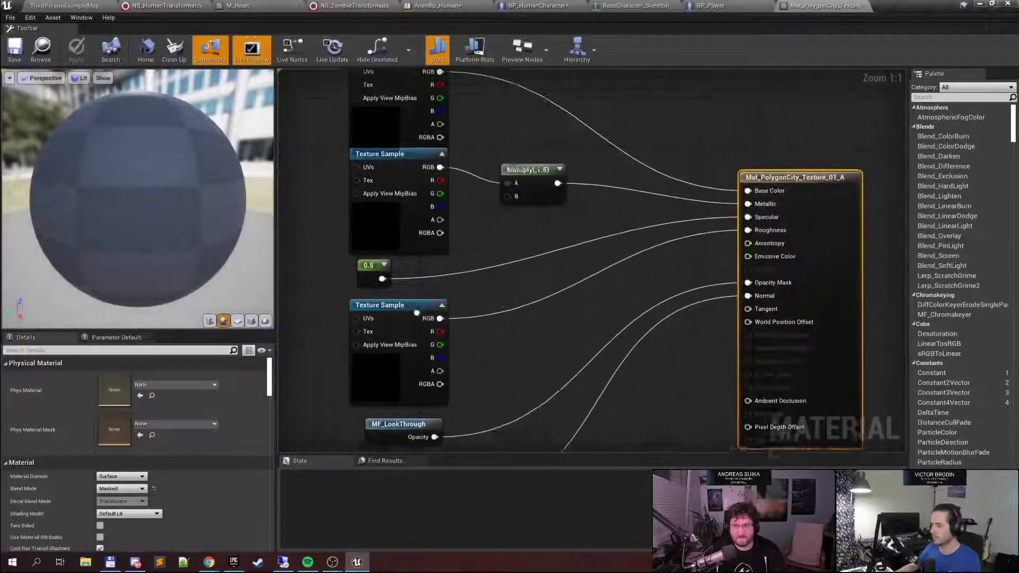
# Examine how the MF_LookThrough function node feeds the Opacity Mask of the building's material
pyautogui.moveTo(505, 291); pyautogui.dragTo(513, 124, button='right')
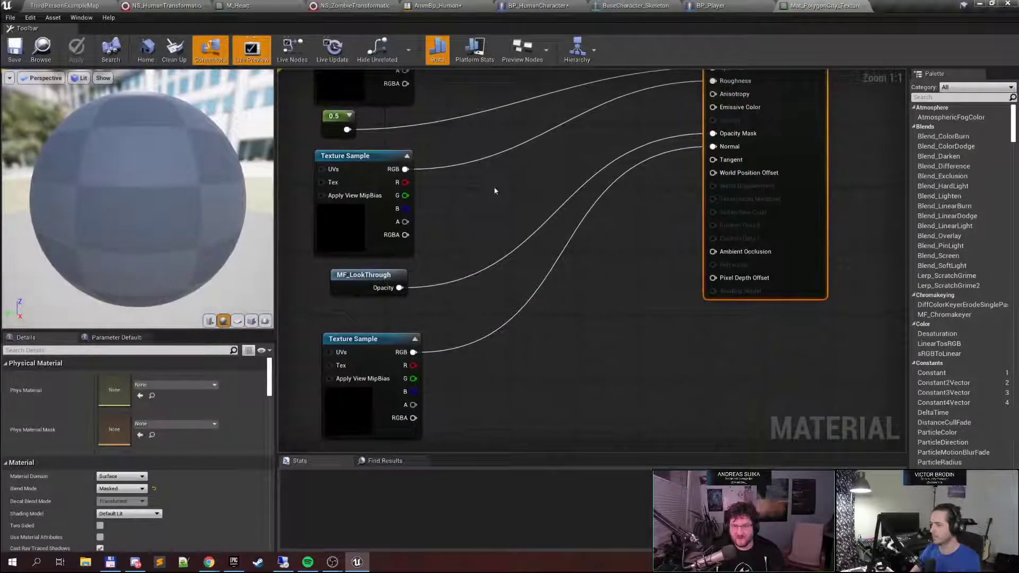
pyautogui.moveTo(494, 191); pyautogui.dragTo(512, 217, button='right')
pyautogui.click(376, 299)
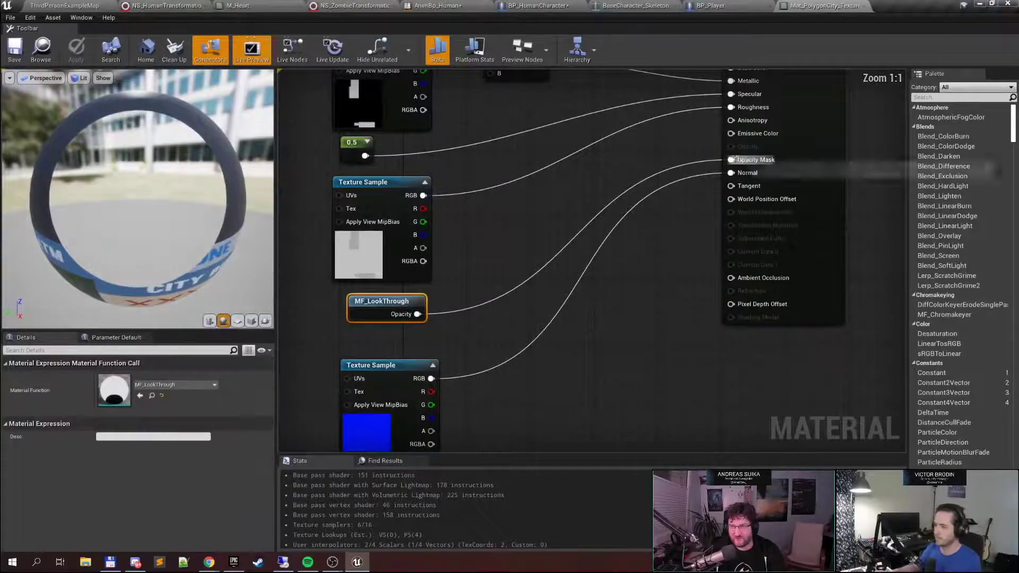
pyautogui.moveTo(785, 146)
pyautogui.mouseDown(button='right')
pyautogui.moveTo(700, 187)
pyautogui.moveTo(705, 163)
pyautogui.moveTo(799, 133)
pyautogui.mouseUp(button='right')
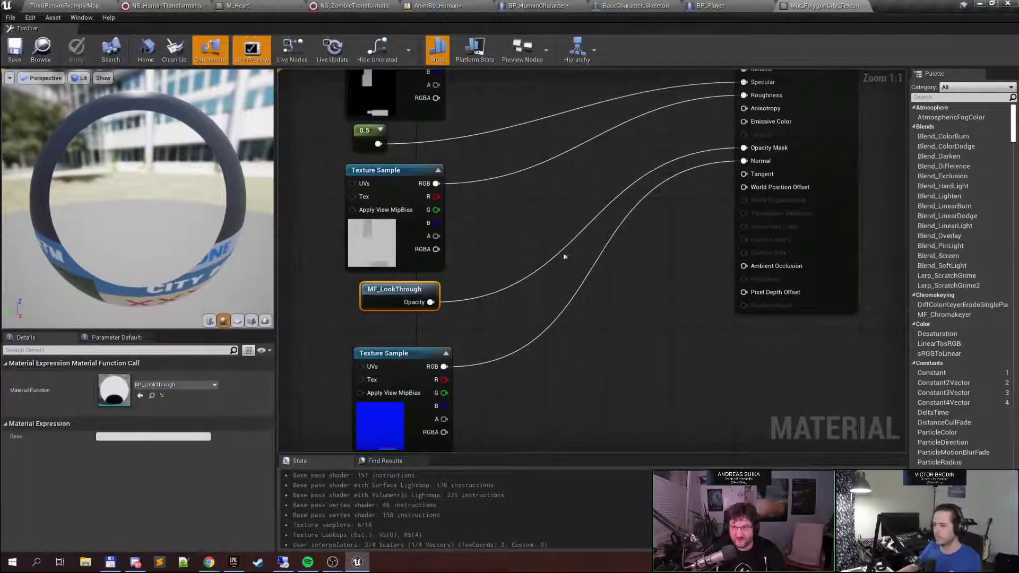
pyautogui.click(812, 187)
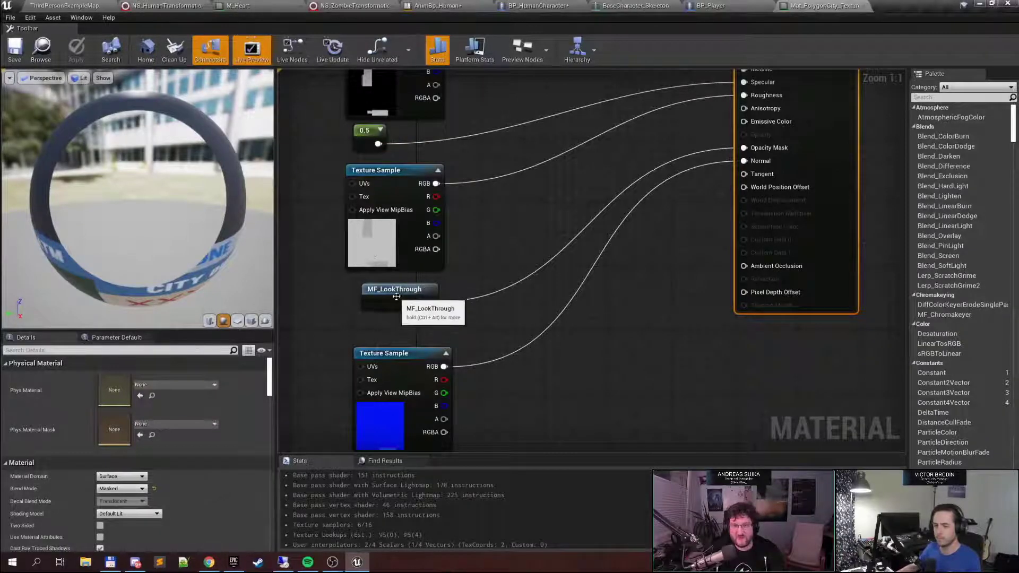
# Open the MF_LookThrough material function and trace its graph from Output Opacity back to the Location, Camera Position and Absolute World Position nodes
pyautogui.click(393, 299)
pyautogui.doubleClick(393, 295)
pyautogui.moveTo(393, 295); pyautogui.dragTo(514, 292, button='right')
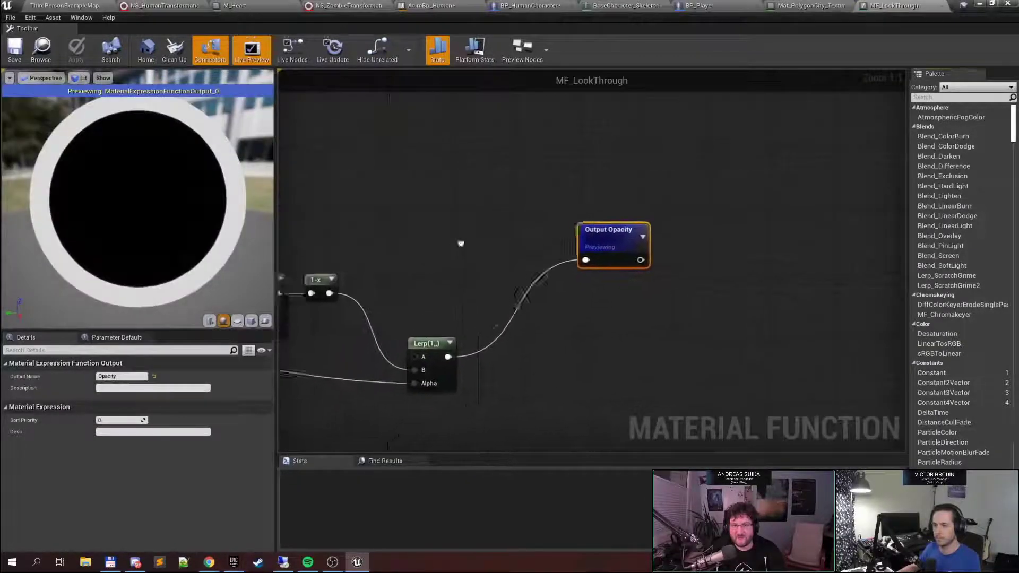
pyautogui.moveTo(462, 243); pyautogui.dragTo(904, 178, button='right')
pyautogui.moveTo(488, 212); pyautogui.dragTo(851, 203, button='right')
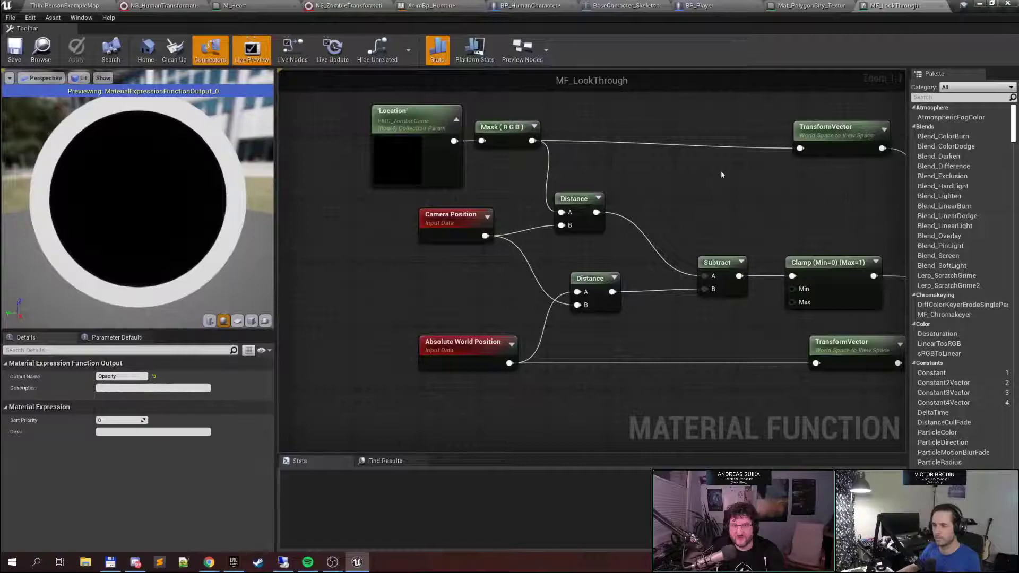
# Examine the Location parameter, RGB Mask, Camera Position and Absolute World Position nodes in the MF_LookThrough graph
pyautogui.moveTo(593, 142); pyautogui.dragTo(587, 180, button='right')
pyautogui.click(410, 186)
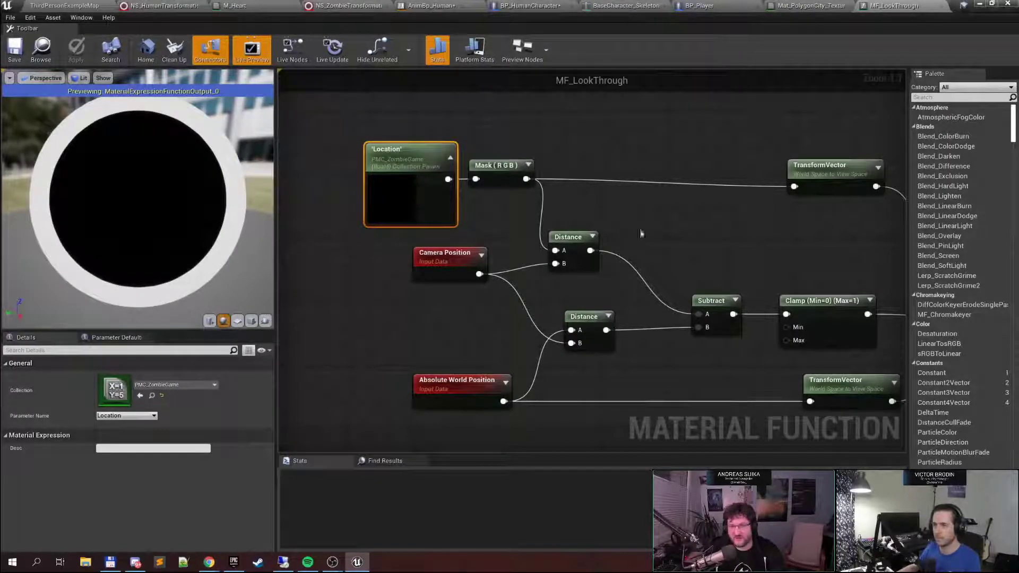
pyautogui.moveTo(484, 210); pyautogui.dragTo(452, 203, button='right')
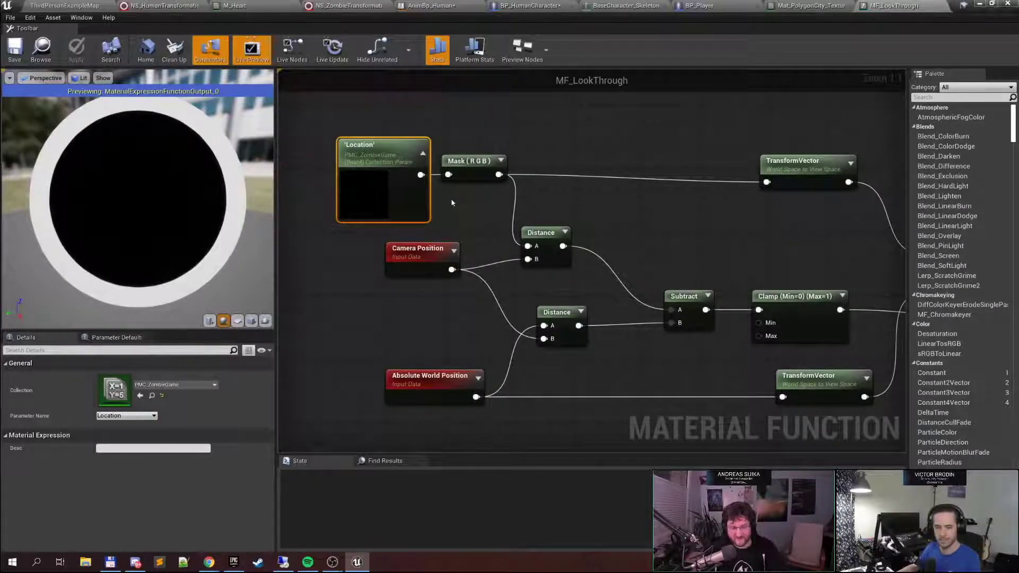
pyautogui.moveTo(474, 204); pyautogui.dragTo(465, 206, button='right')
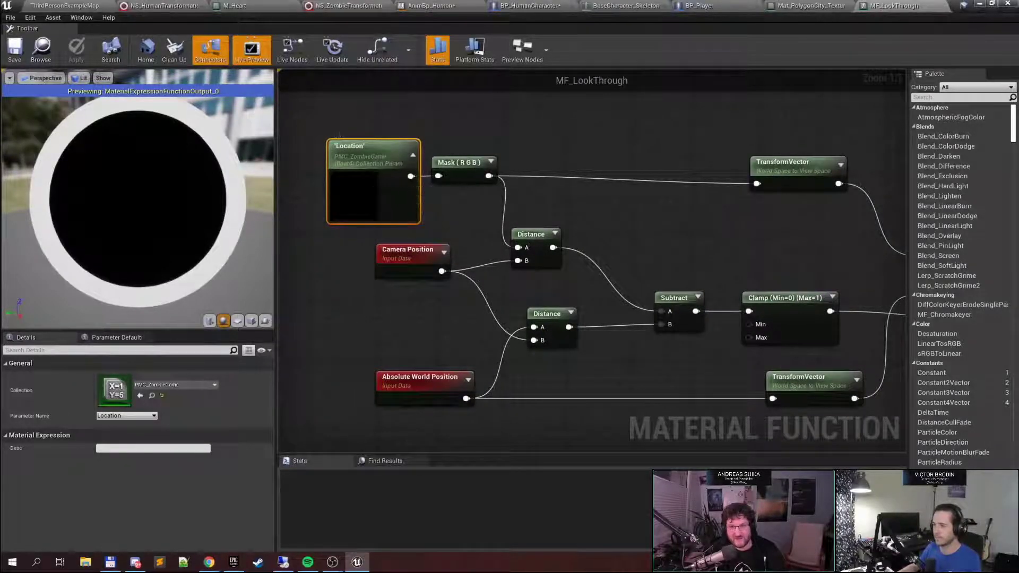
pyautogui.moveTo(366, 173); pyautogui.dragTo(321, 143, button='right')
pyautogui.click(414, 133)
pyautogui.moveTo(542, 203); pyautogui.dragTo(536, 187, button='right')
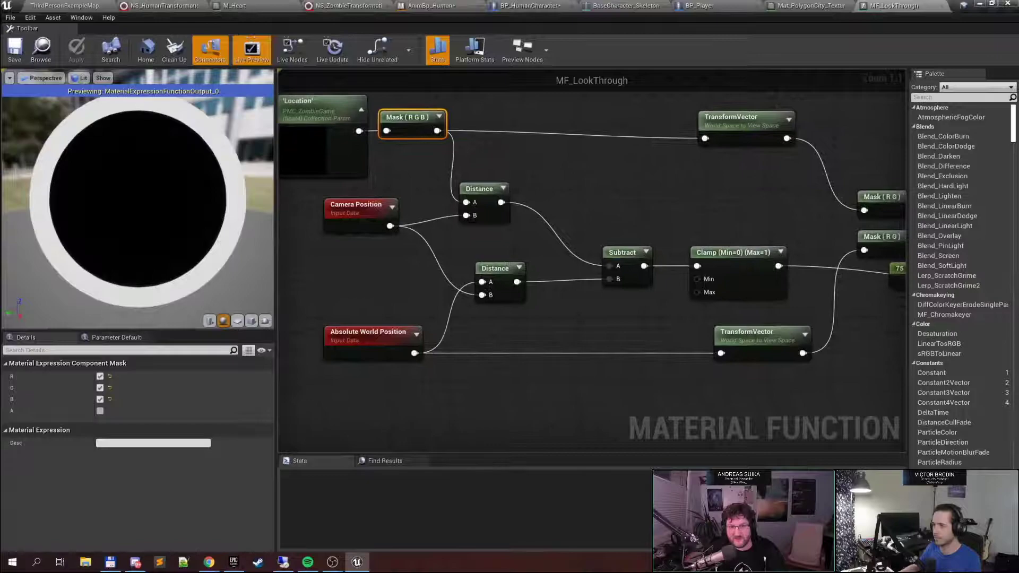
pyautogui.click(373, 217)
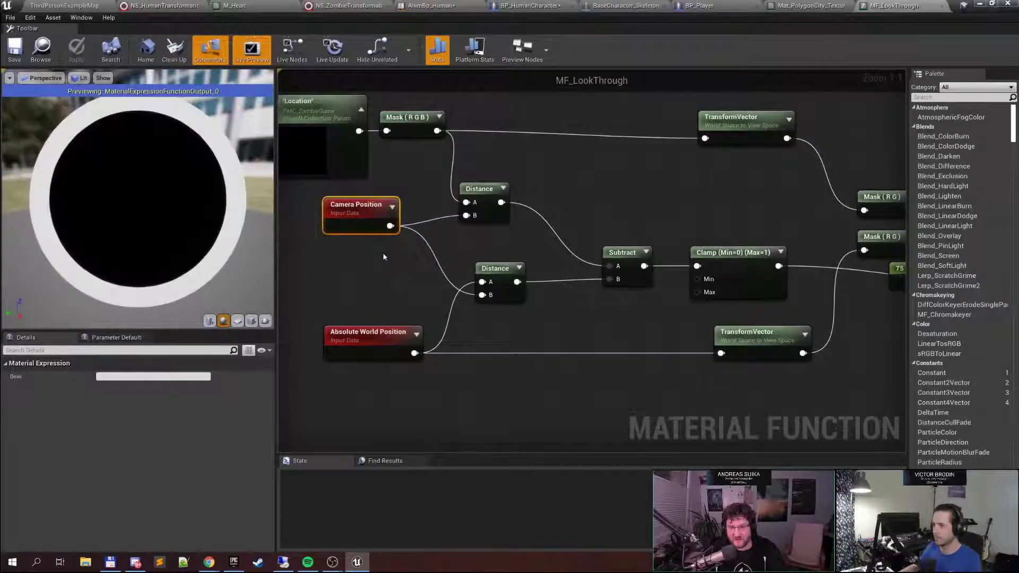
pyautogui.moveTo(384, 253); pyautogui.dragTo(391, 235, button='right')
pyautogui.click(396, 320)
pyautogui.moveTo(602, 317); pyautogui.dragTo(510, 303, button='right')
# Examine the TransformVector and SphereMask nodes and how they connect through to the Lerp in MF_LookThrough
pyautogui.moveTo(613, 158); pyautogui.dragTo(485, 195, button='right')
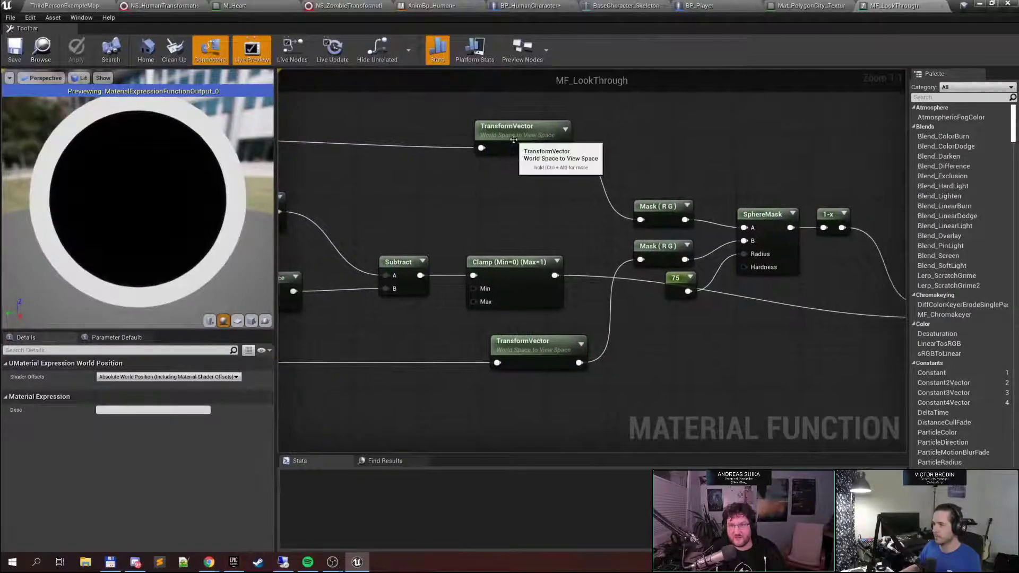
pyautogui.click(531, 140)
pyautogui.moveTo(542, 212); pyautogui.dragTo(338, 199, button='right')
pyautogui.click(555, 203)
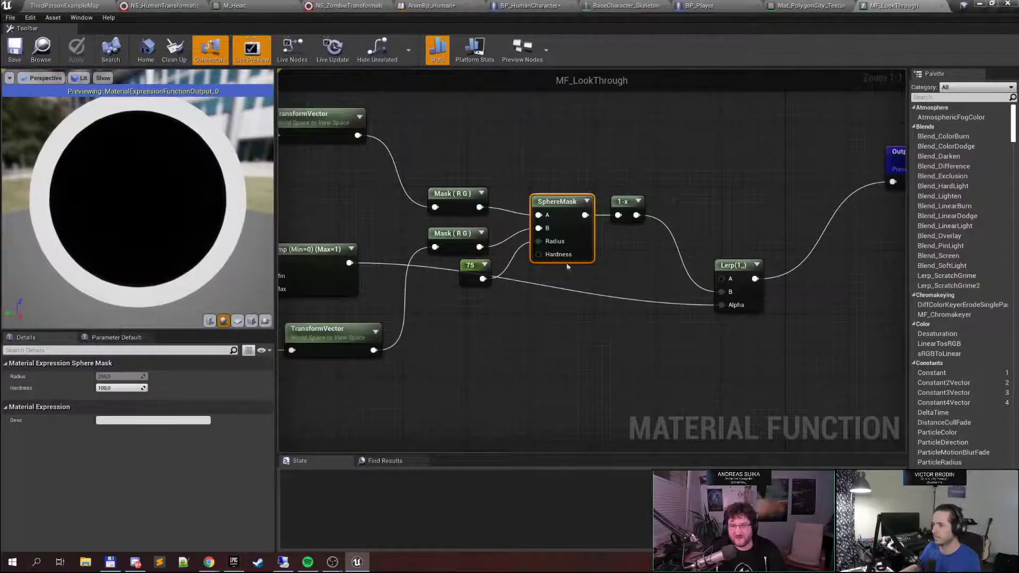
pyautogui.moveTo(549, 271); pyautogui.dragTo(562, 272, button='right')
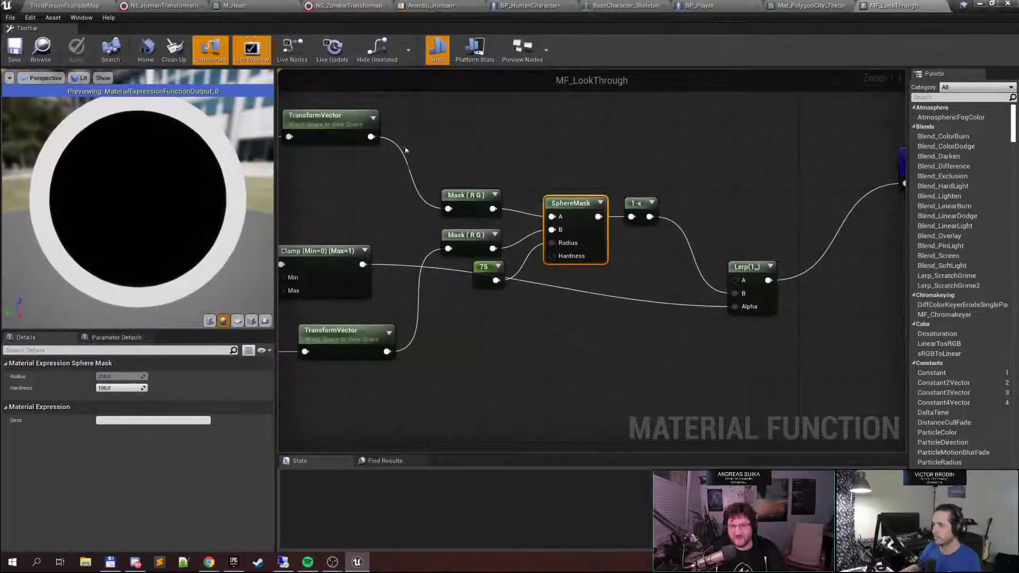
pyautogui.moveTo(406, 151); pyautogui.dragTo(430, 147, button='right')
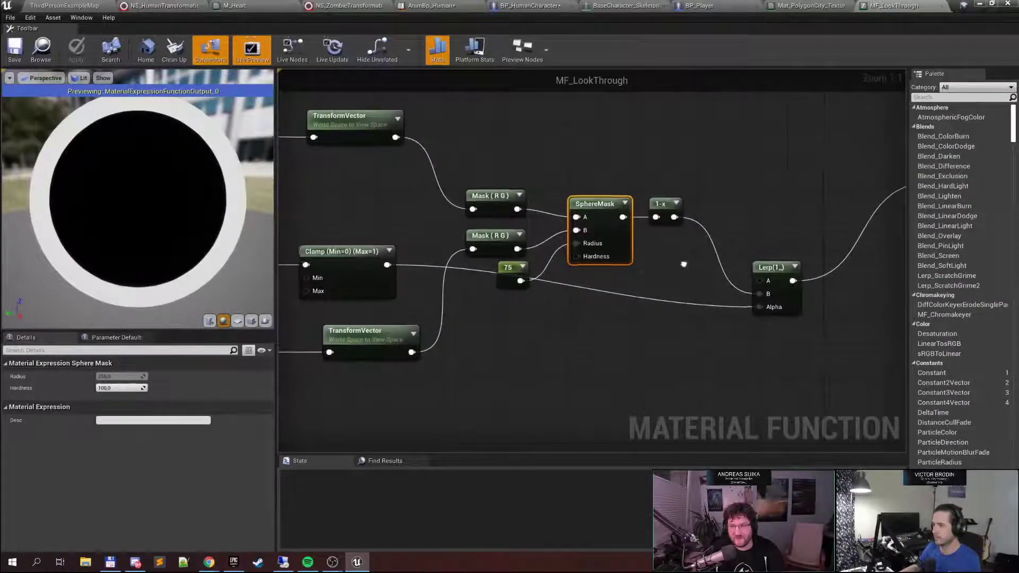
pyautogui.moveTo(683, 261); pyautogui.dragTo(814, 250, button='right')
pyautogui.scroll(-2, 797, 276)
pyautogui.moveTo(762, 280); pyautogui.dragTo(719, 295, button='right')
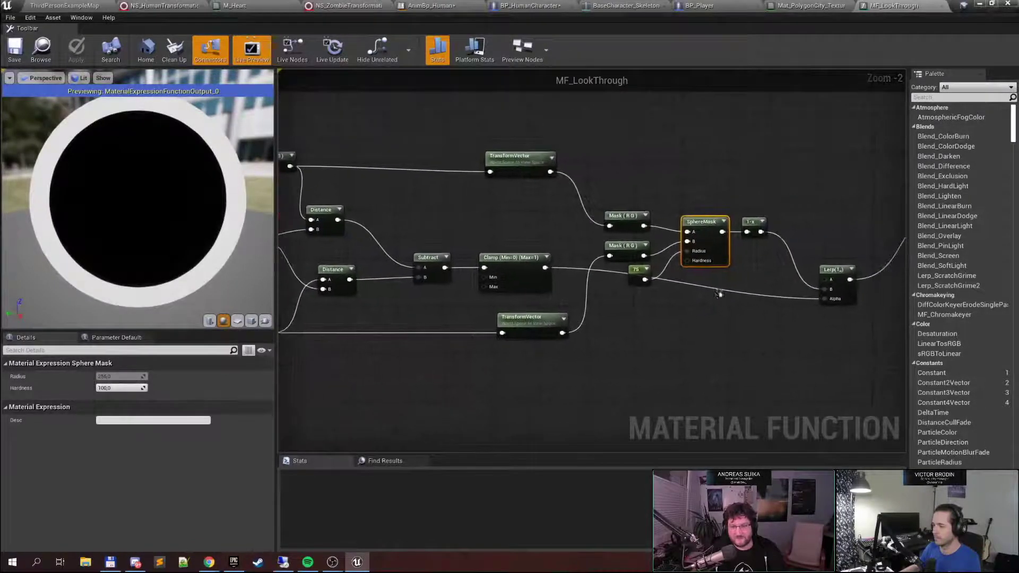
pyautogui.click(504, 324)
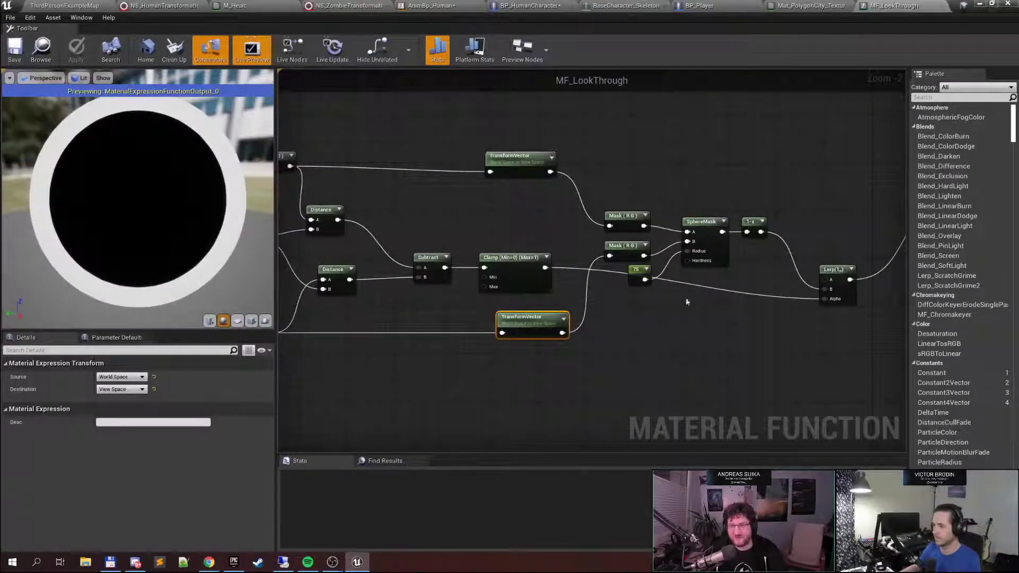
pyautogui.moveTo(705, 277); pyautogui.dragTo(751, 273, button='right')
pyautogui.click(579, 244)
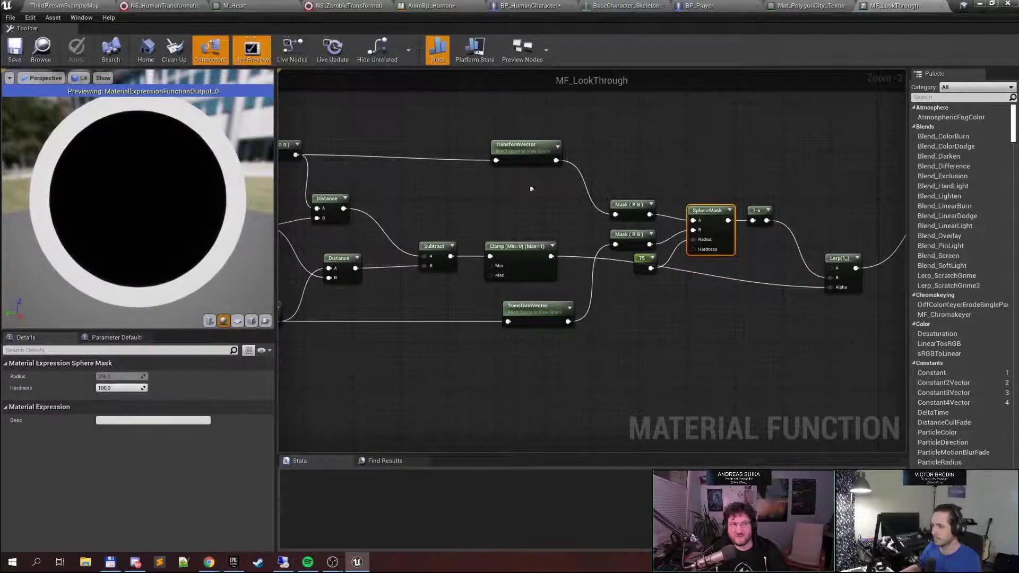
# Play-test ThirdPersonExampleMap by walking the character around the apartment building to check the look-through effect, and end the play session
pyautogui.click(87, 9)
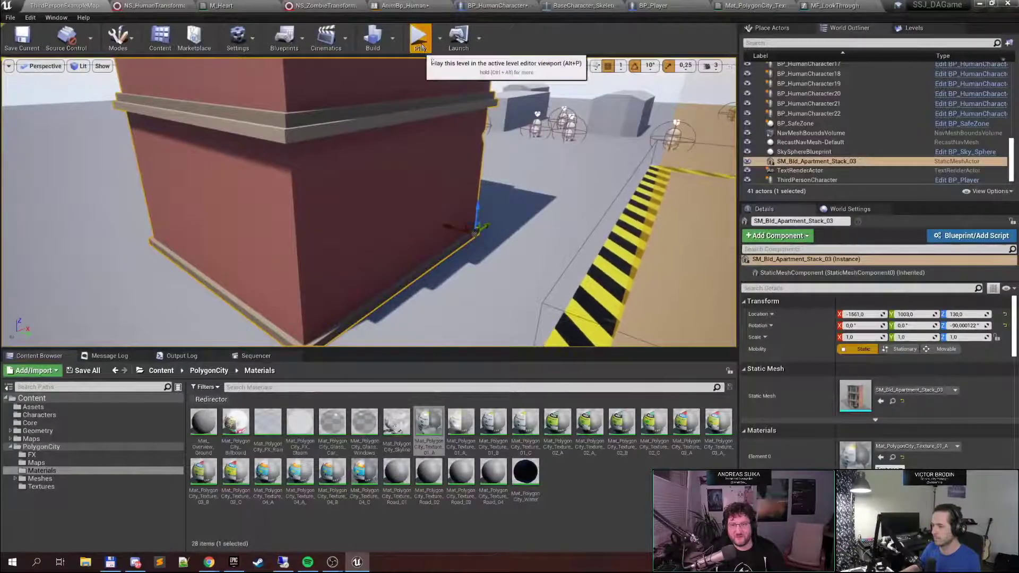
pyautogui.click(420, 35)
pyautogui.press('w')
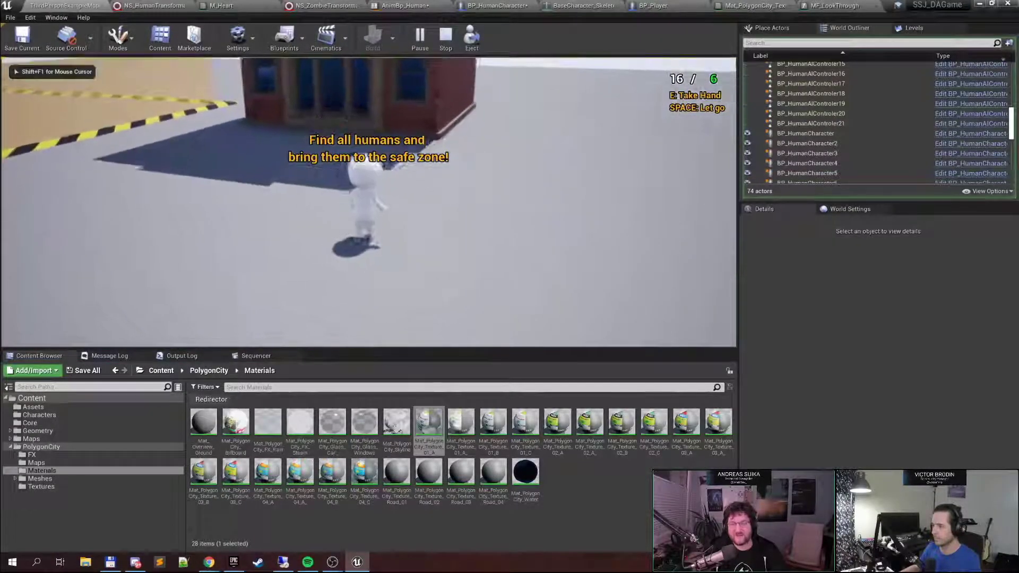
pyautogui.press('w')
pyautogui.press('a')
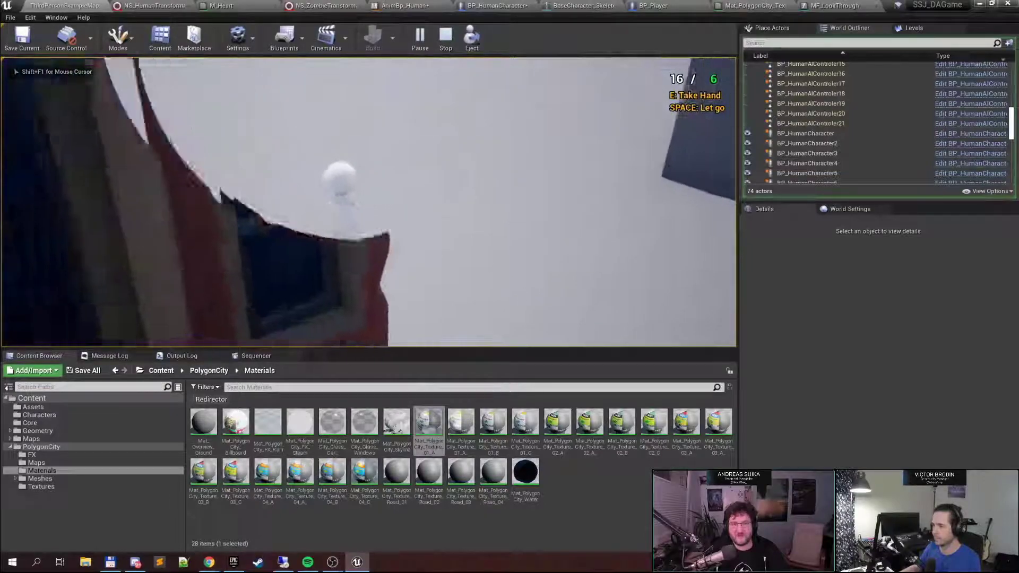
pyautogui.press('w')
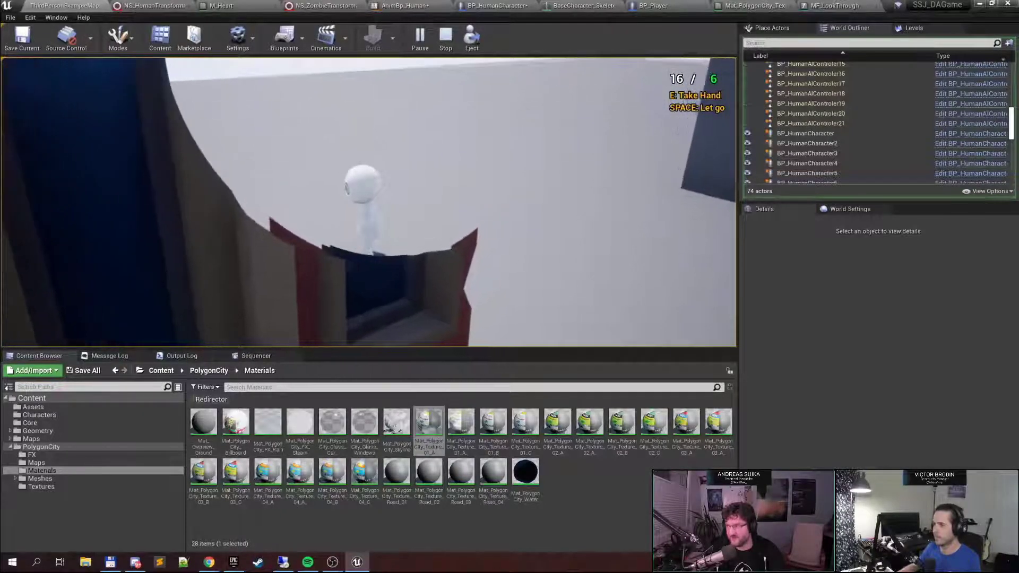
pyautogui.press('w')
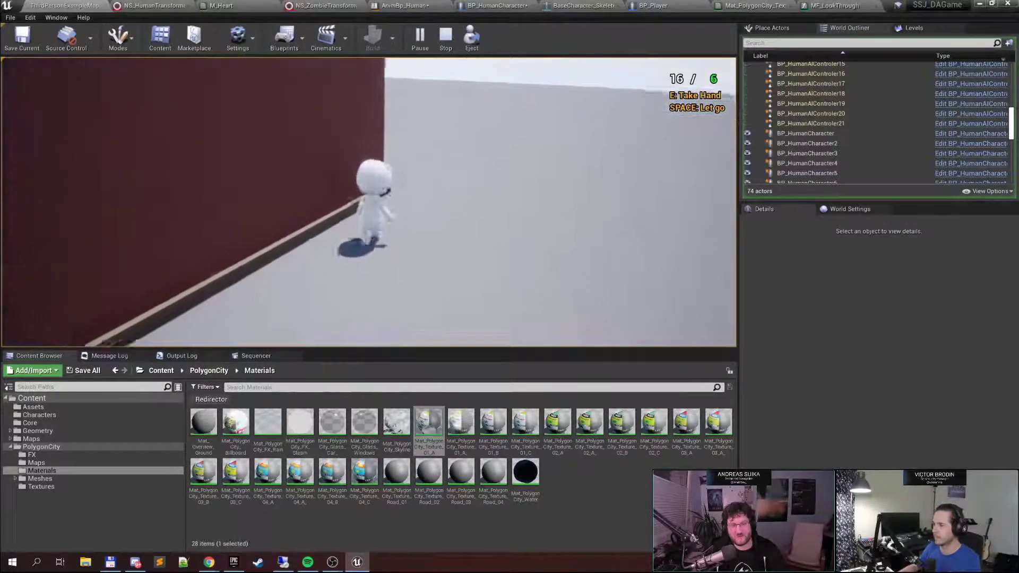
pyautogui.press('w')
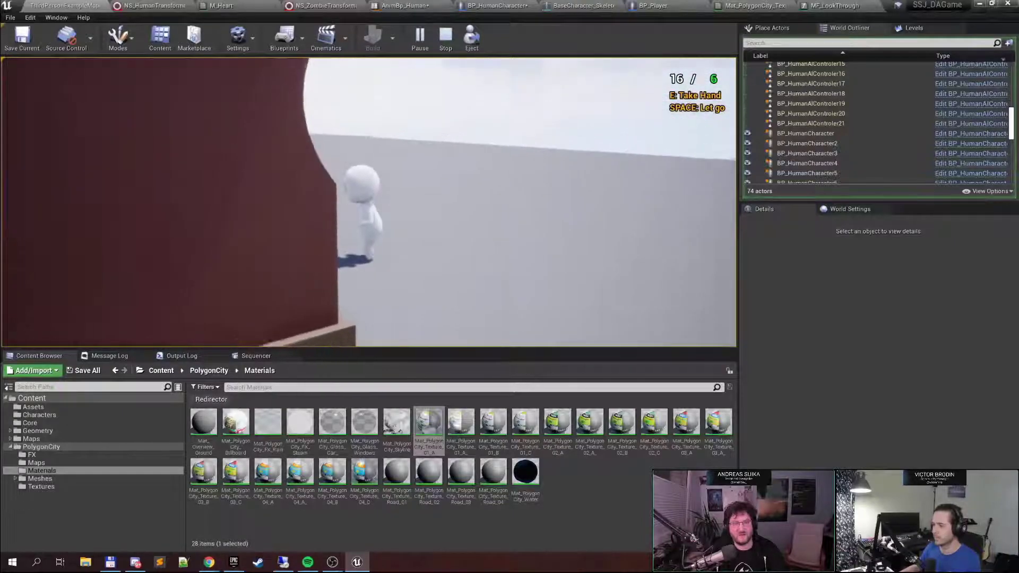
pyautogui.press('s')
pyautogui.press('d')
pyautogui.press('s')
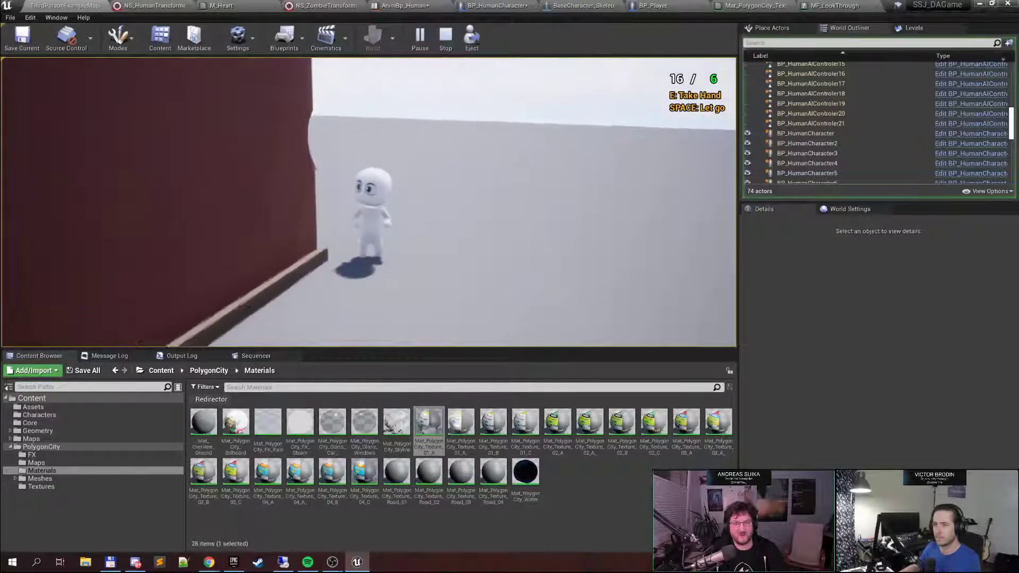
pyautogui.press('w')
pyautogui.press('s')
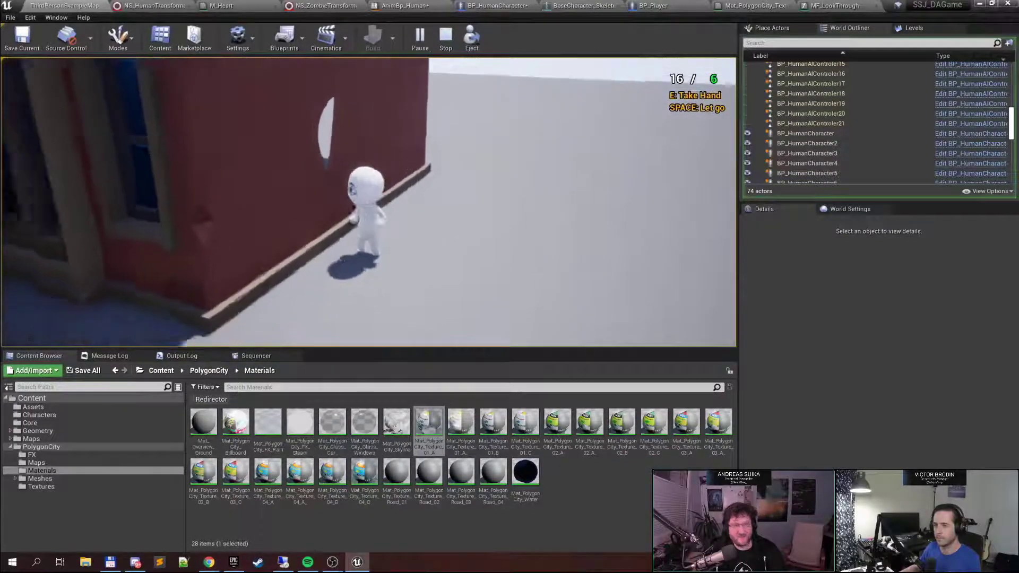
pyautogui.press('d')
pyautogui.press('Escape')
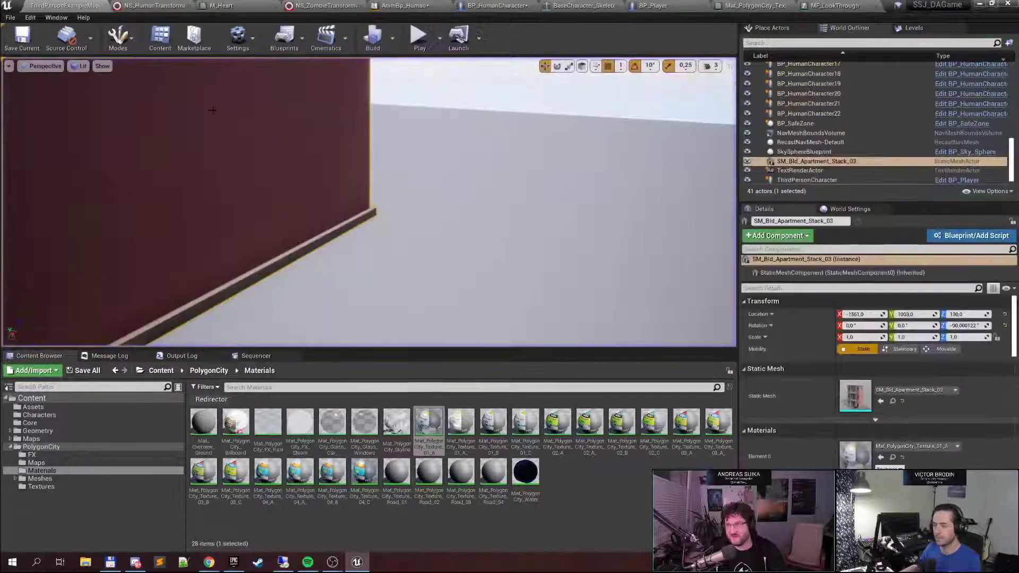
# Review the input side of the MF_LookThrough graph again, and return to the level to view the area around the safe zone
pyautogui.click(830, 3)
pyautogui.moveTo(511, 219); pyautogui.dragTo(645, 229, button='right')
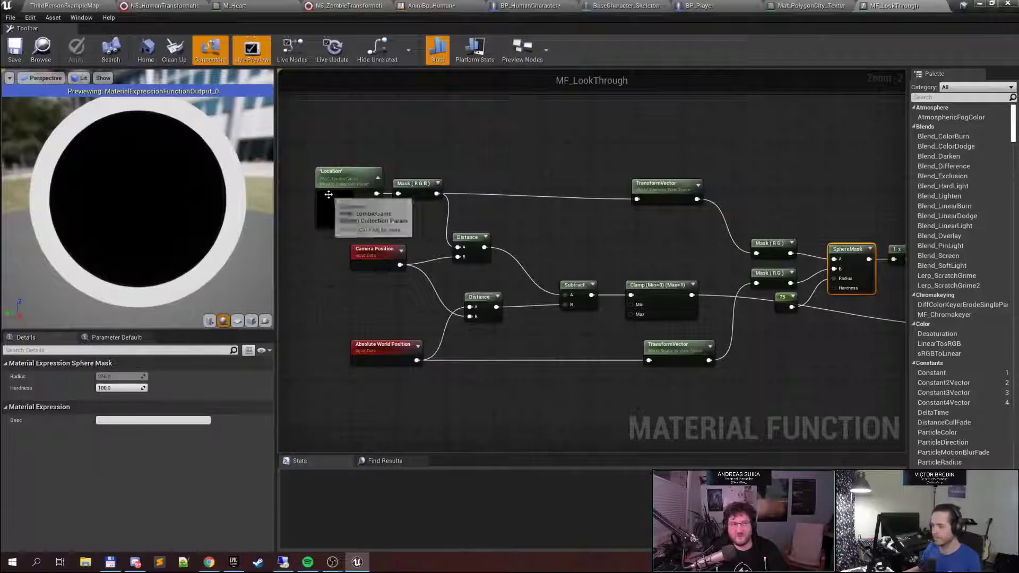
pyautogui.click(89, 4)
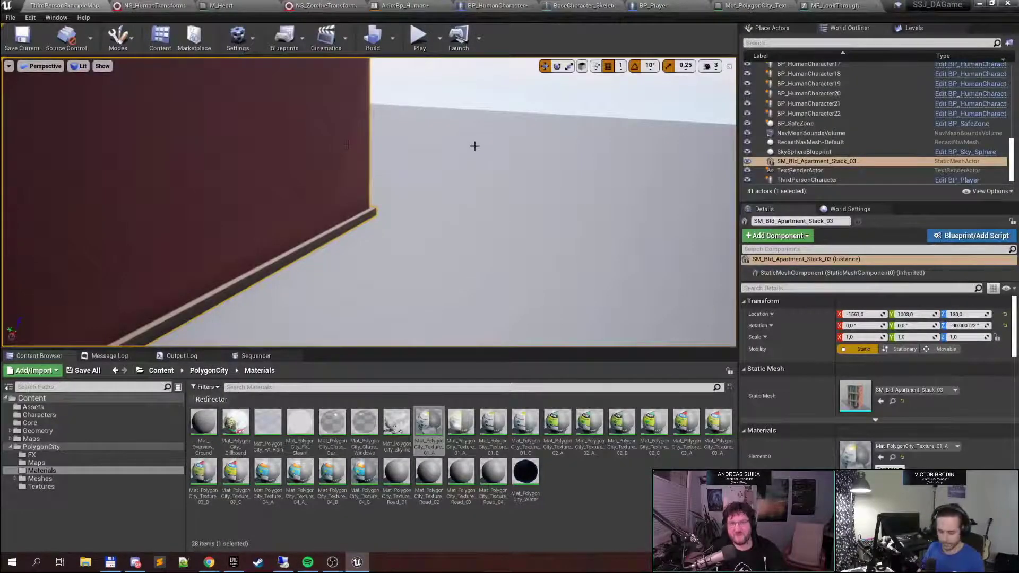
pyautogui.moveTo(474, 146)
pyautogui.mouseDown(button='right')
pyautogui.moveTo(255, 122)
pyautogui.moveTo(472, 139)
pyautogui.mouseUp(button='right')
pyautogui.press('w')
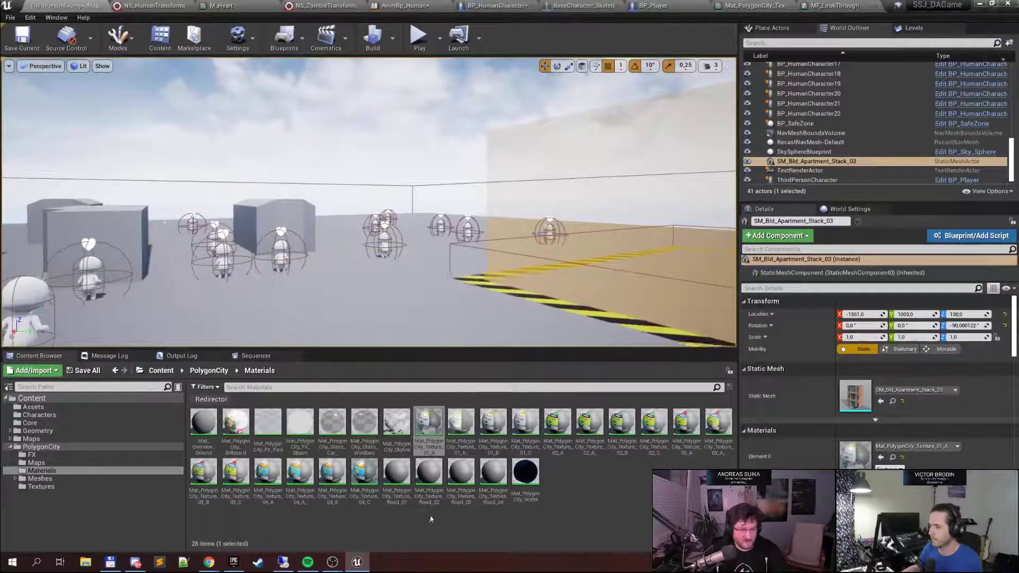
pyautogui.moveTo(206, 567)
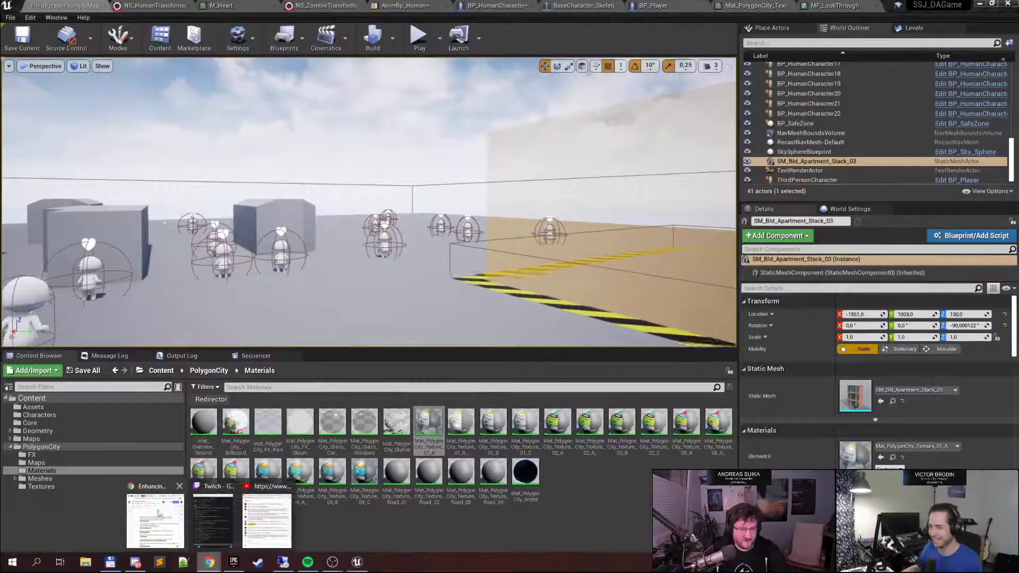
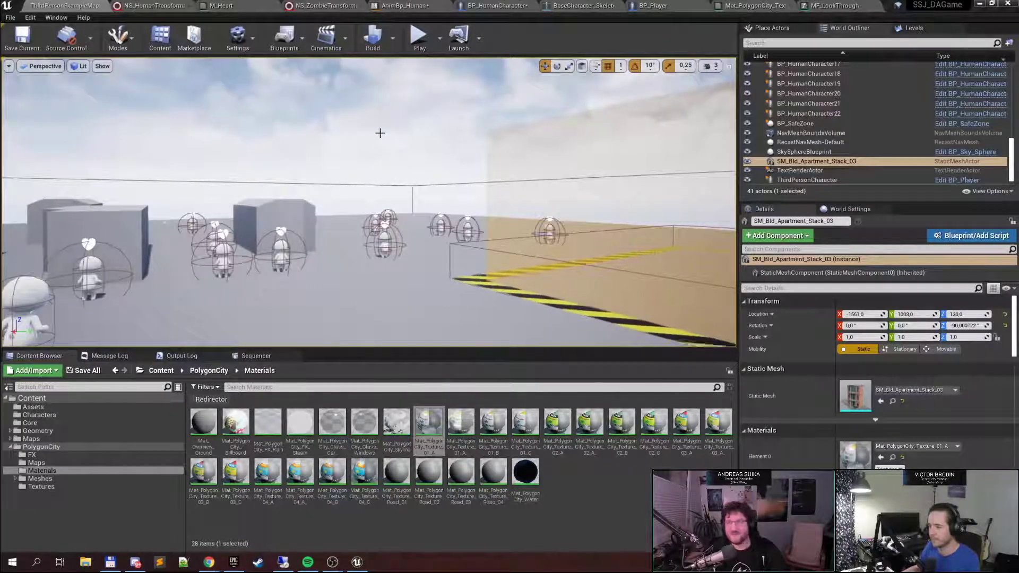
# Open the BP_HumanCharacter blueprint and inspect its MakeHuman and PickedUp functions
pyautogui.click(500, 6)
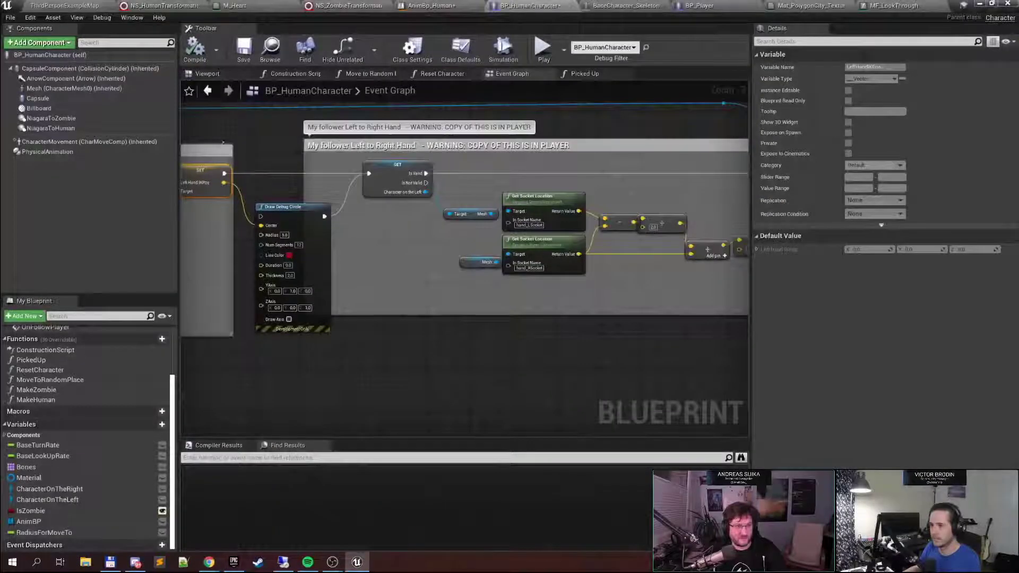
pyautogui.click(49, 399)
pyautogui.click(47, 390)
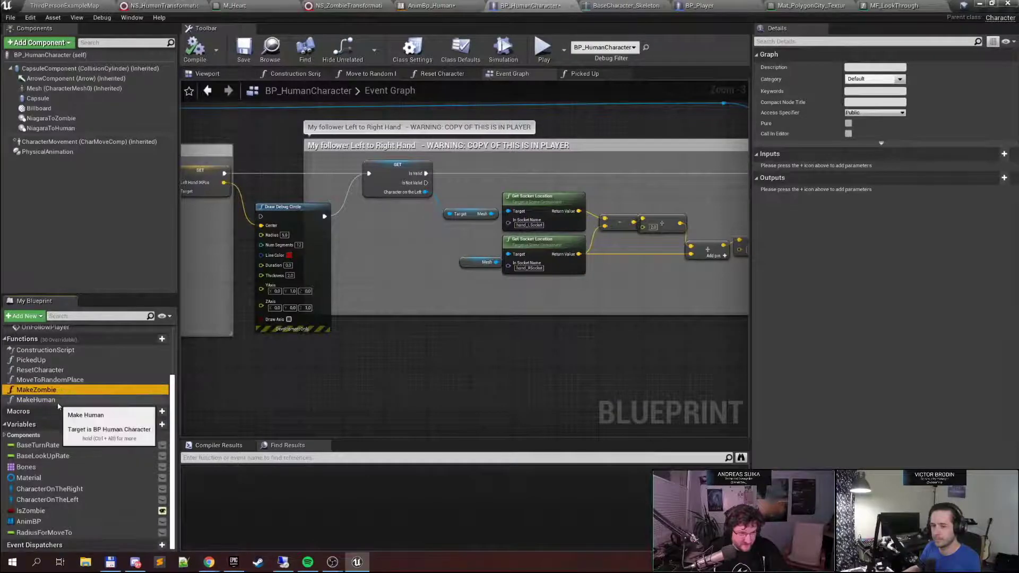
pyautogui.doubleClick(59, 402)
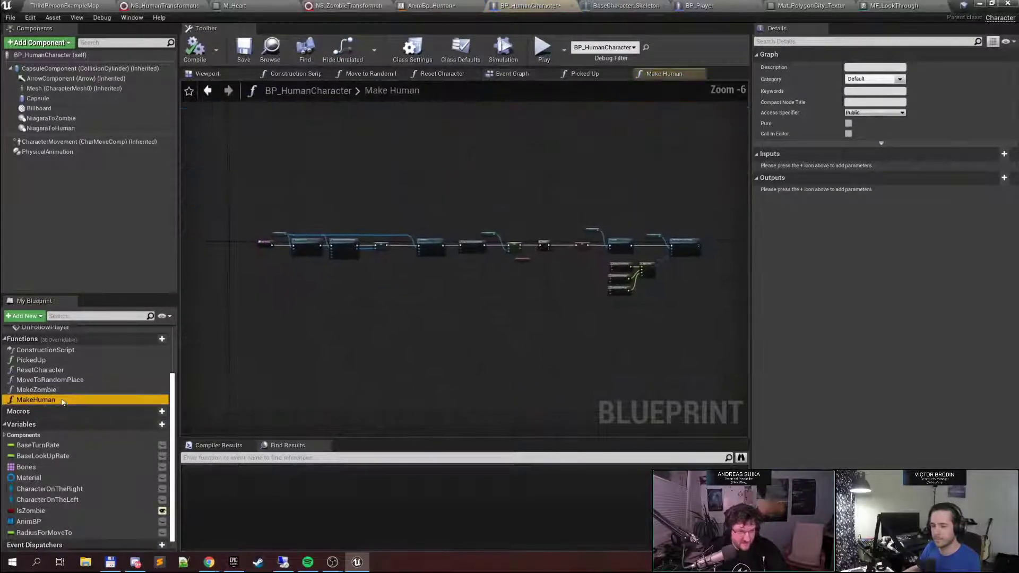
pyautogui.click(59, 360)
pyautogui.doubleClick(60, 361)
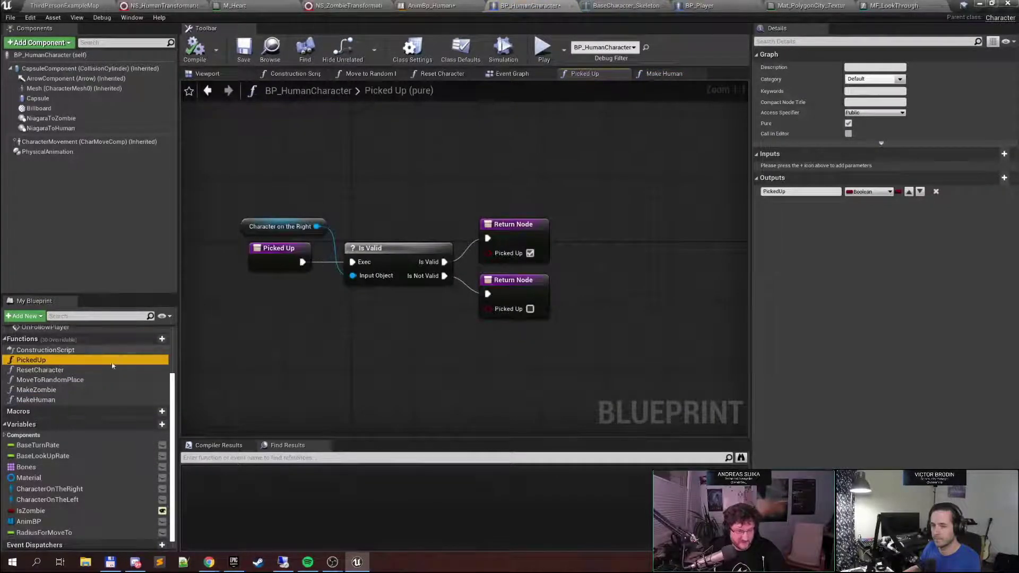
# Examine the MakeHuman graph from Create Dynamic Material Instance through Set Vector Parameter Value, and open the Construction Script
pyautogui.doubleClick(59, 400)
pyautogui.scroll(4, 341, 265)
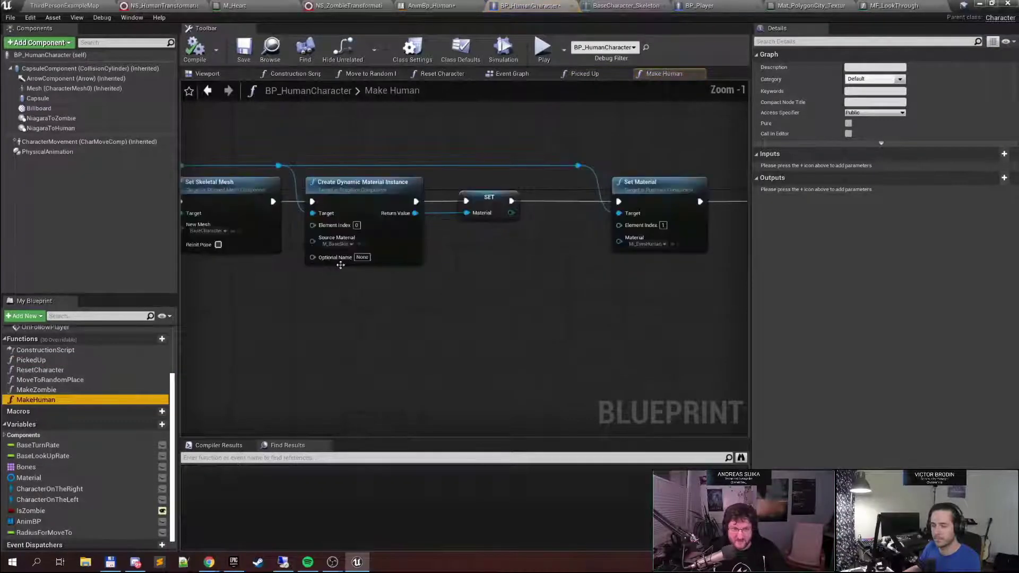
pyautogui.scroll(1, 341, 265)
pyautogui.moveTo(419, 290)
pyautogui.mouseDown(button='right')
pyautogui.moveTo(559, 287)
pyautogui.moveTo(486, 304)
pyautogui.moveTo(361, 304)
pyautogui.mouseUp(button='right')
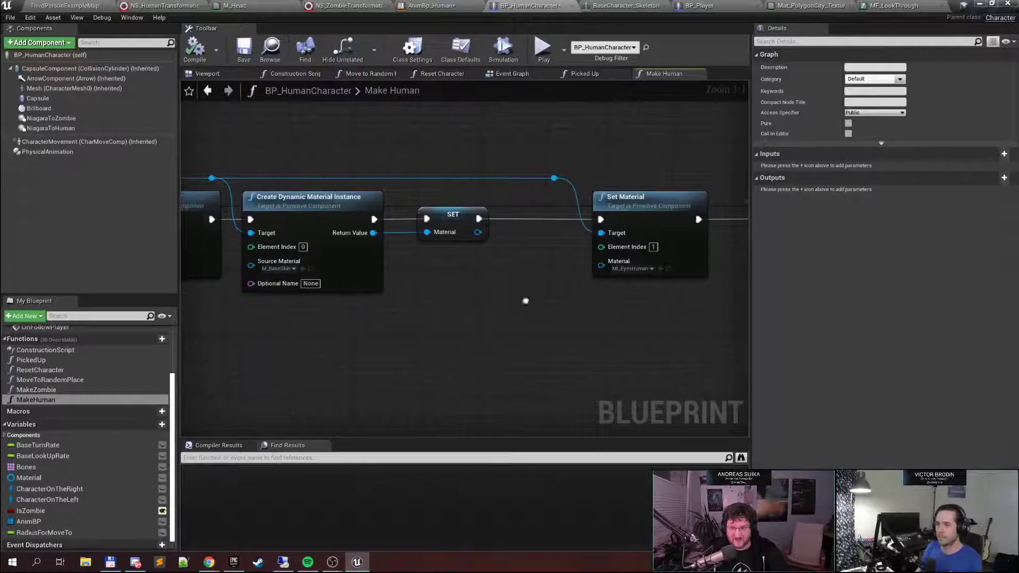
pyautogui.moveTo(525, 301)
pyautogui.mouseDown(button='right')
pyautogui.moveTo(274, 295)
pyautogui.moveTo(426, 308)
pyautogui.moveTo(337, 292)
pyautogui.mouseUp(button='right')
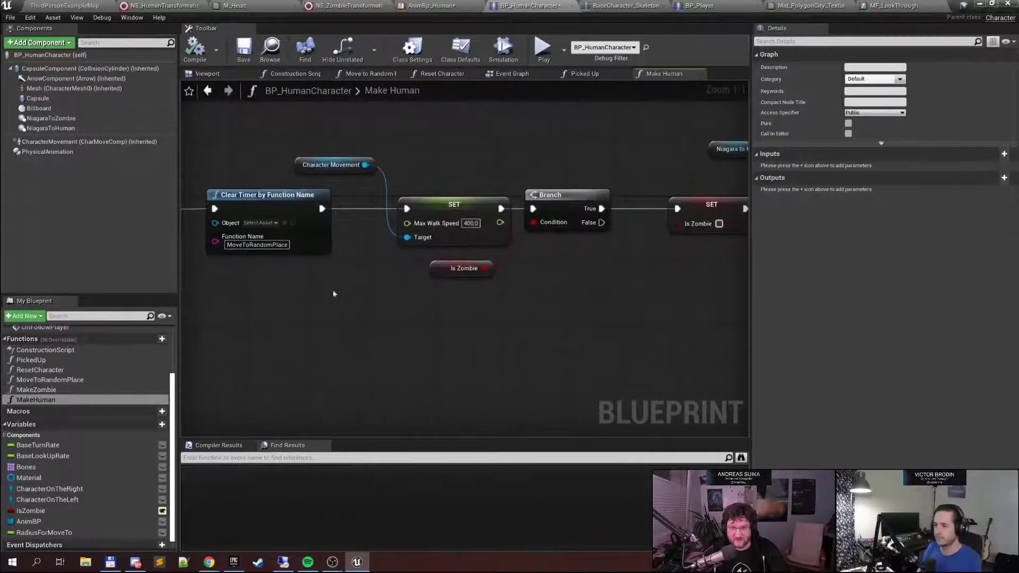
pyautogui.moveTo(578, 291); pyautogui.dragTo(273, 292, button='right')
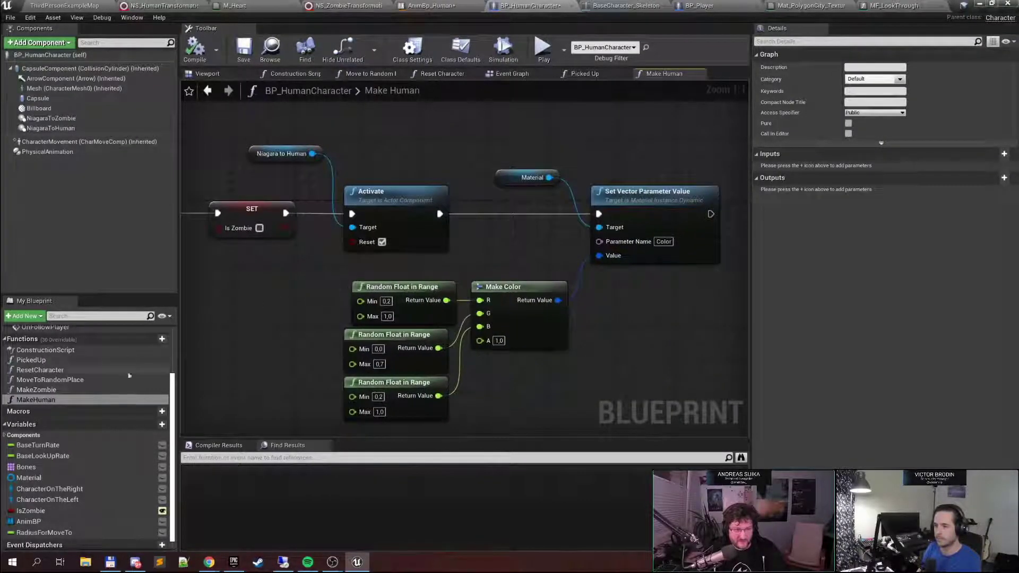
pyautogui.click(297, 74)
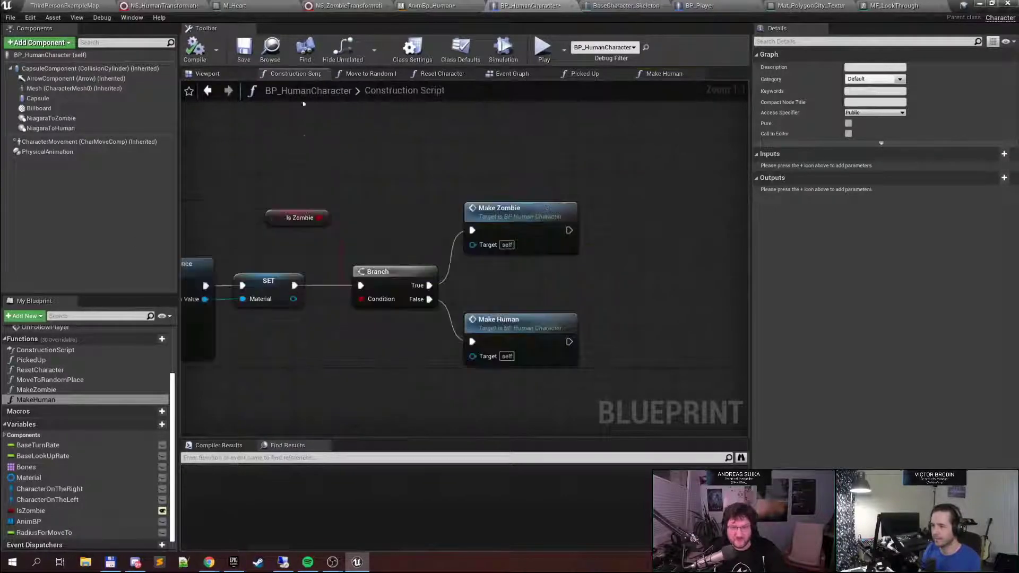
# Look over the Construction Script's zombie/human branch and the PickedUp function, and go to the OnFollowPlayer event in the Event Graph
pyautogui.moveTo(285, 155); pyautogui.dragTo(354, 134, button='right')
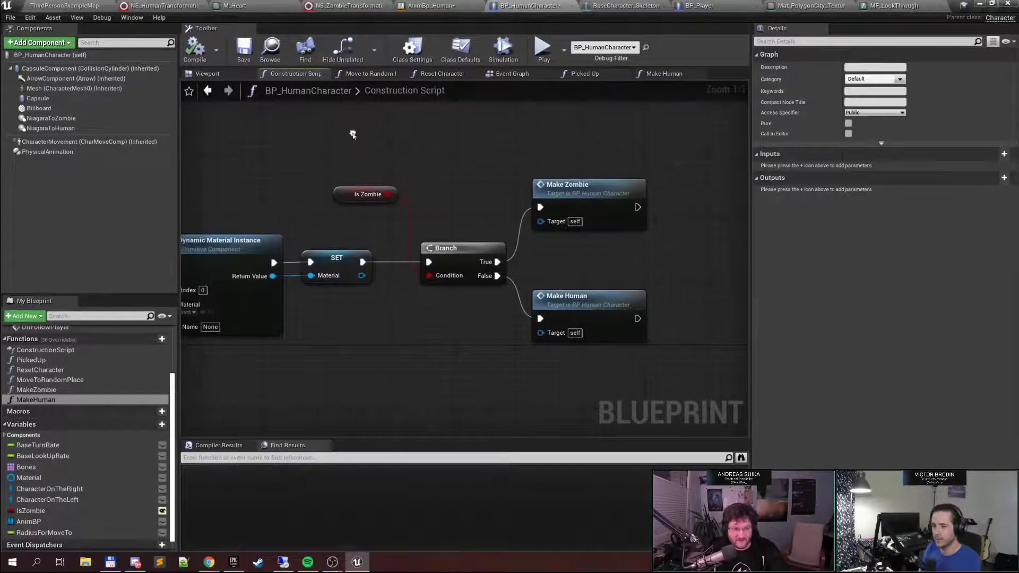
pyautogui.doubleClick(83, 362)
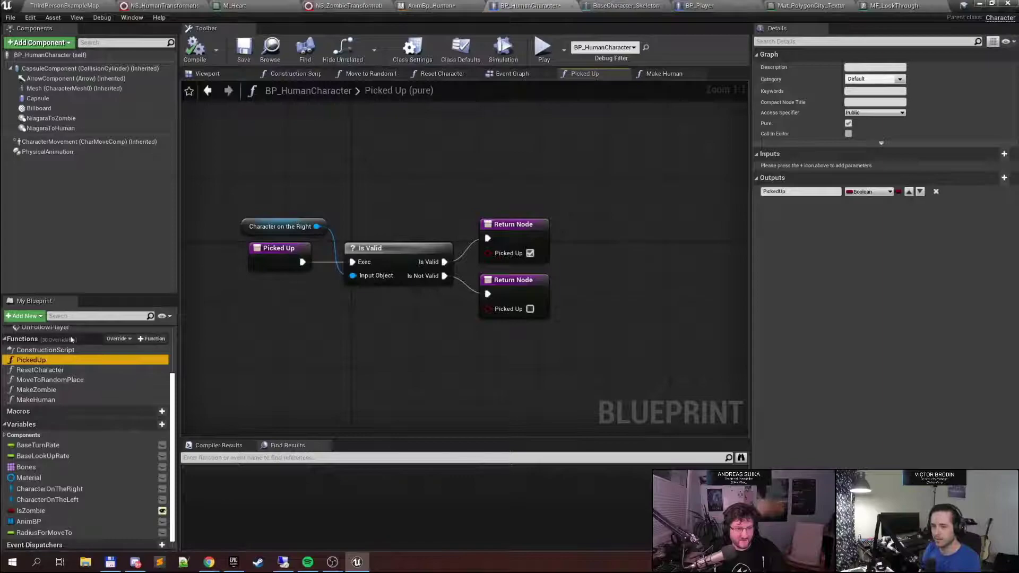
pyautogui.scroll(3, 71, 339)
pyautogui.click(88, 351)
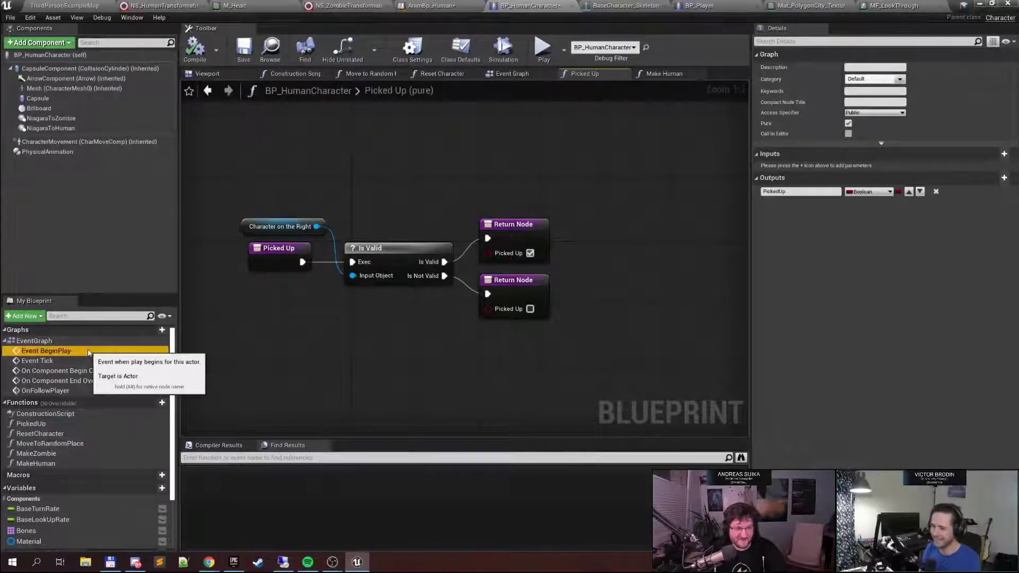
pyautogui.doubleClick(89, 351)
pyautogui.doubleClick(46, 390)
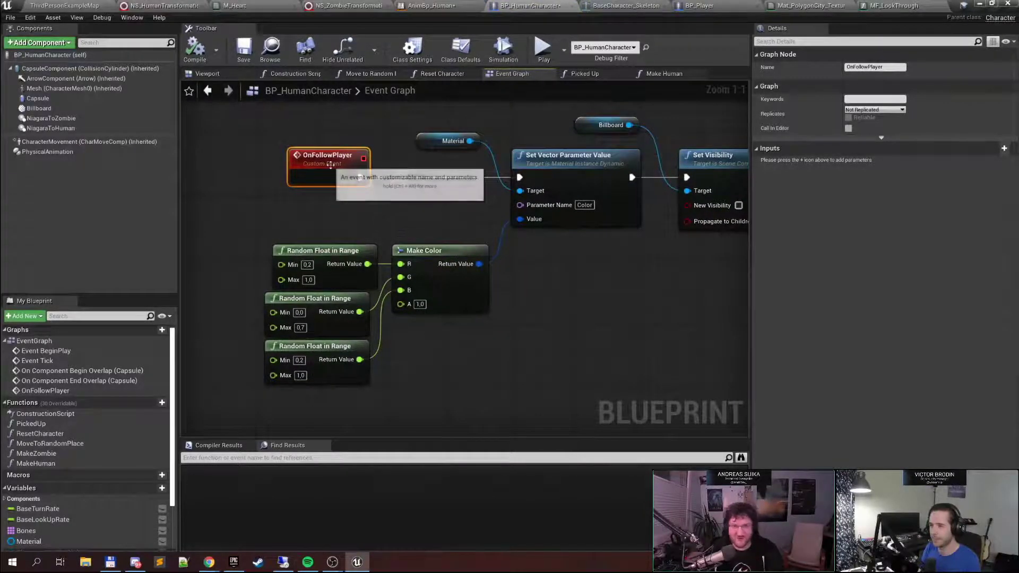
# Examine how OnFollowPlayer feeds the Material variable into Set Vector Parameter Value for the Color parameter
pyautogui.click(459, 142)
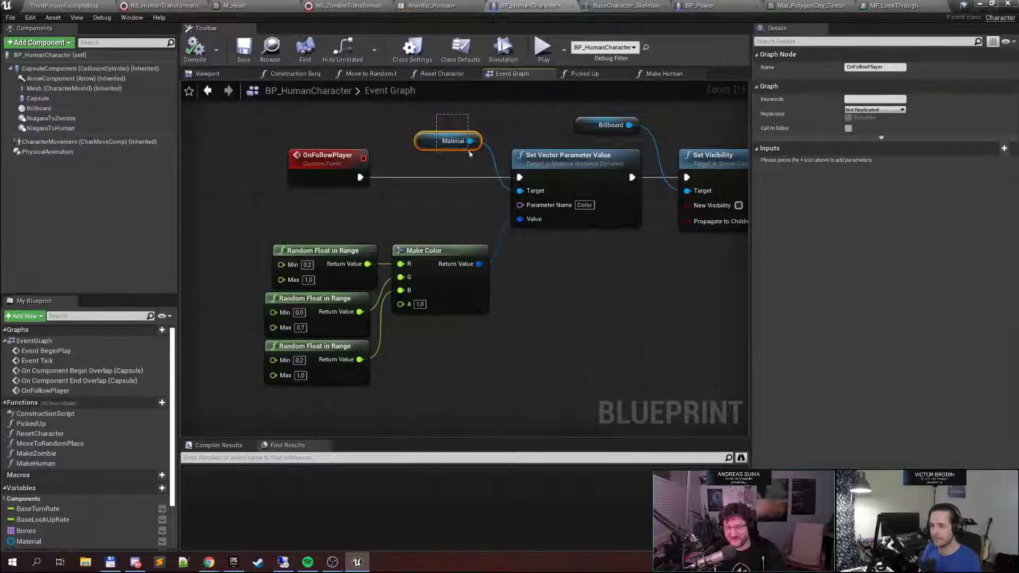
pyautogui.moveTo(468, 152); pyautogui.dragTo(470, 154)
pyautogui.moveTo(480, 186); pyautogui.dragTo(414, 177, button='right')
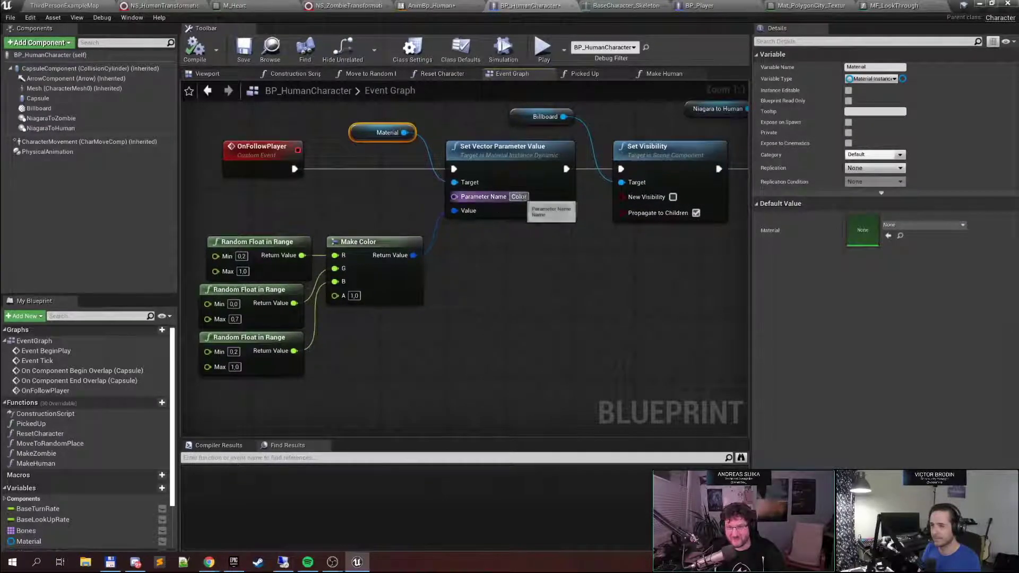
pyautogui.click(522, 197)
pyautogui.moveTo(521, 261); pyautogui.dragTo(619, 239, button='right')
pyautogui.moveTo(447, 303); pyautogui.dragTo(465, 293, button='right')
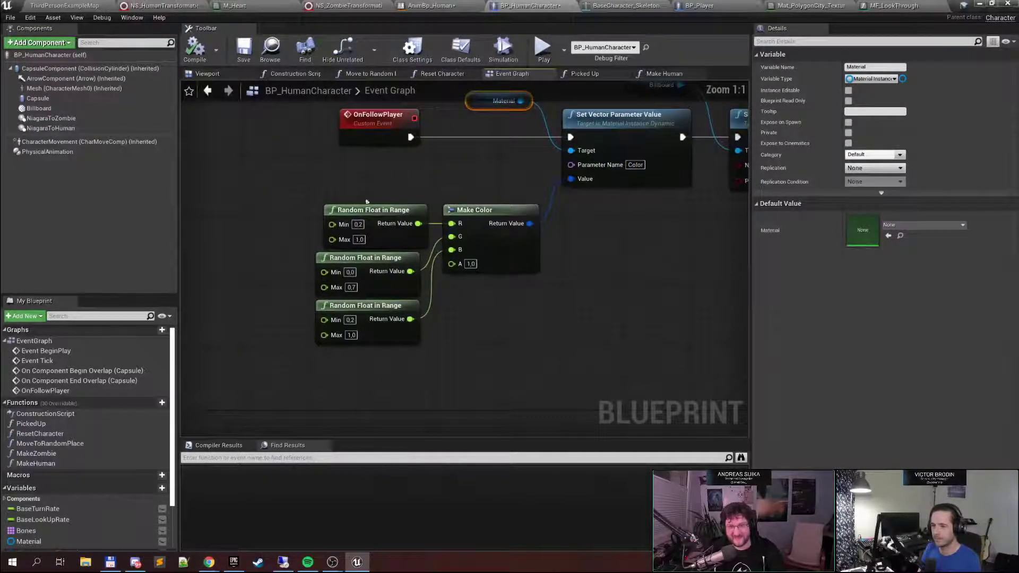
# Highlight the three Random Float in Range nodes and the Make Color node that supply the random colour
pyautogui.moveTo(345, 189); pyautogui.dragTo(510, 365)
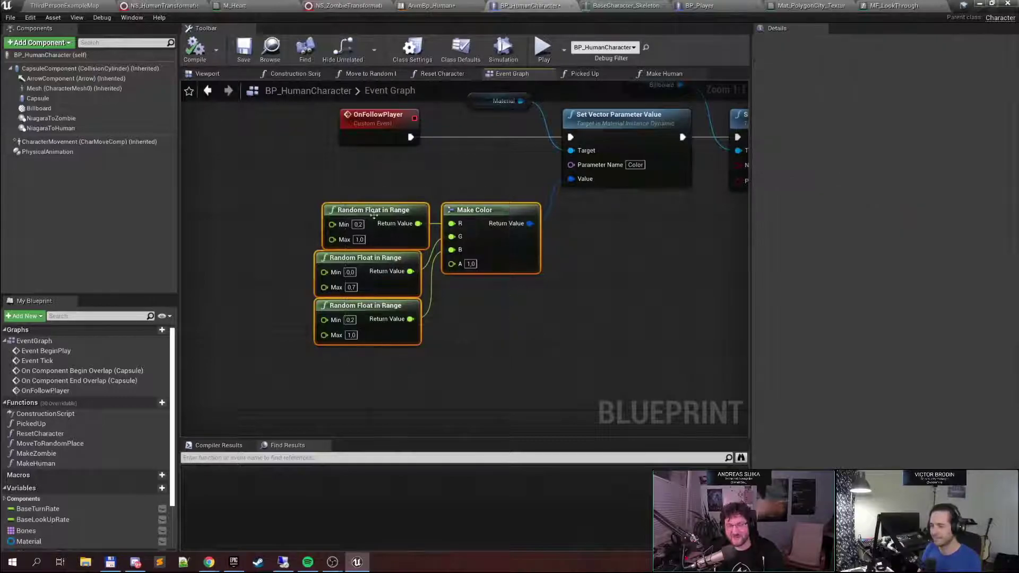
pyautogui.moveTo(302, 163); pyautogui.dragTo(504, 380)
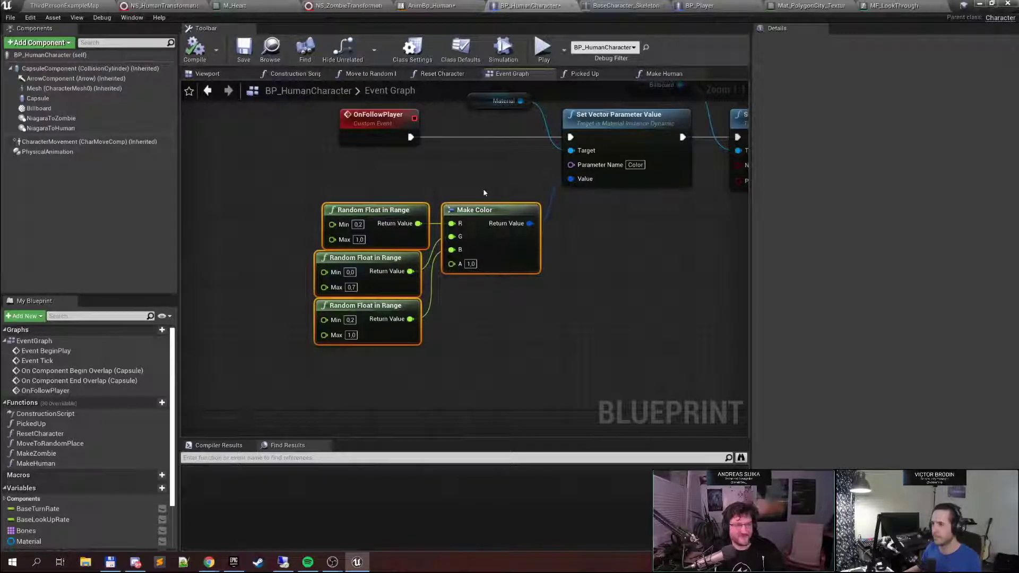
pyautogui.moveTo(319, 179); pyautogui.dragTo(494, 333)
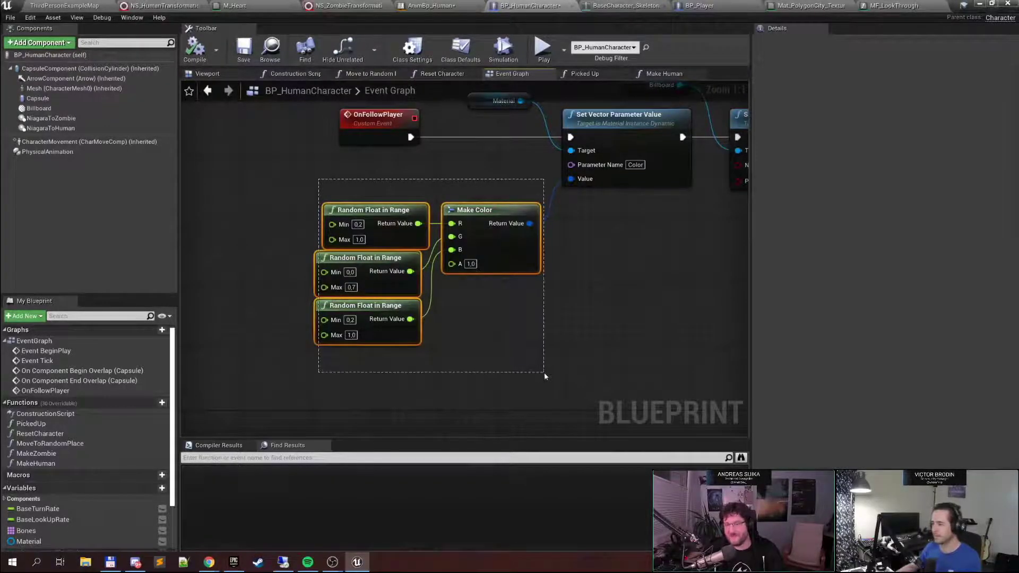
pyautogui.moveTo(544, 372); pyautogui.dragTo(551, 378)
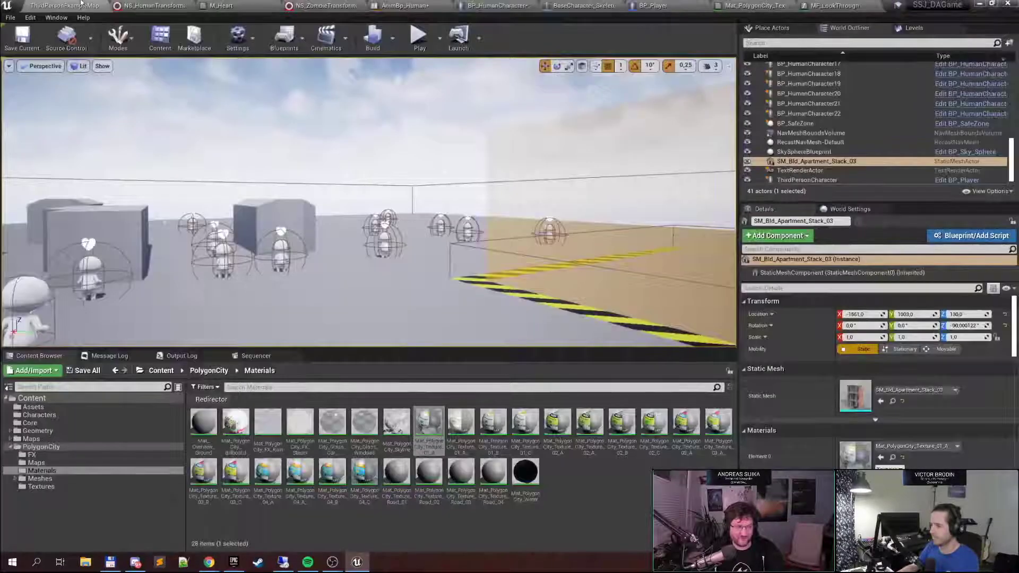
# Play-test ThirdPersonExampleMap, taking nearby humans by the hand to check the random colours they receive while following
pyautogui.click(64, 5)
pyautogui.click(418, 37)
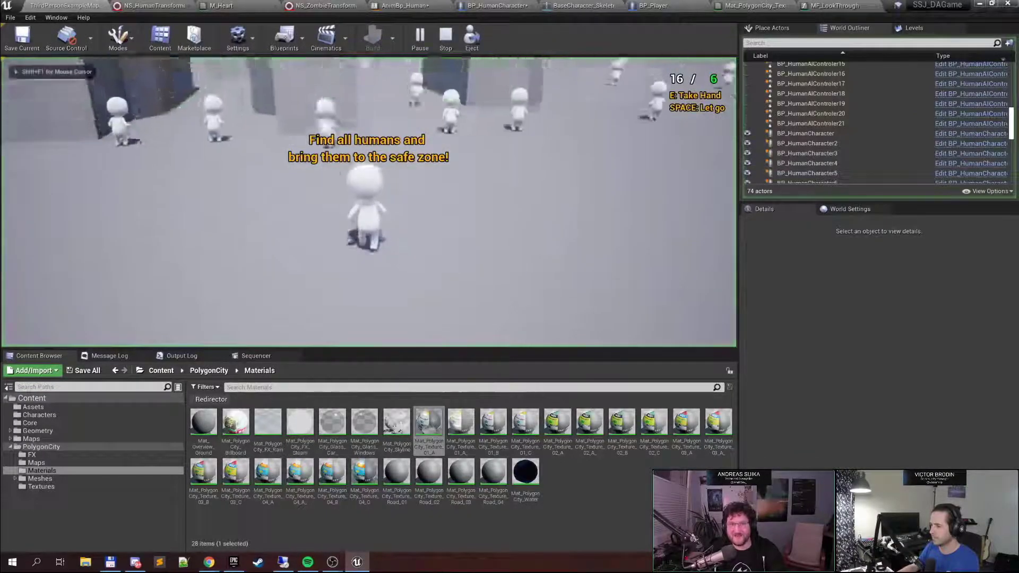
pyautogui.press('w')
pyautogui.press('e')
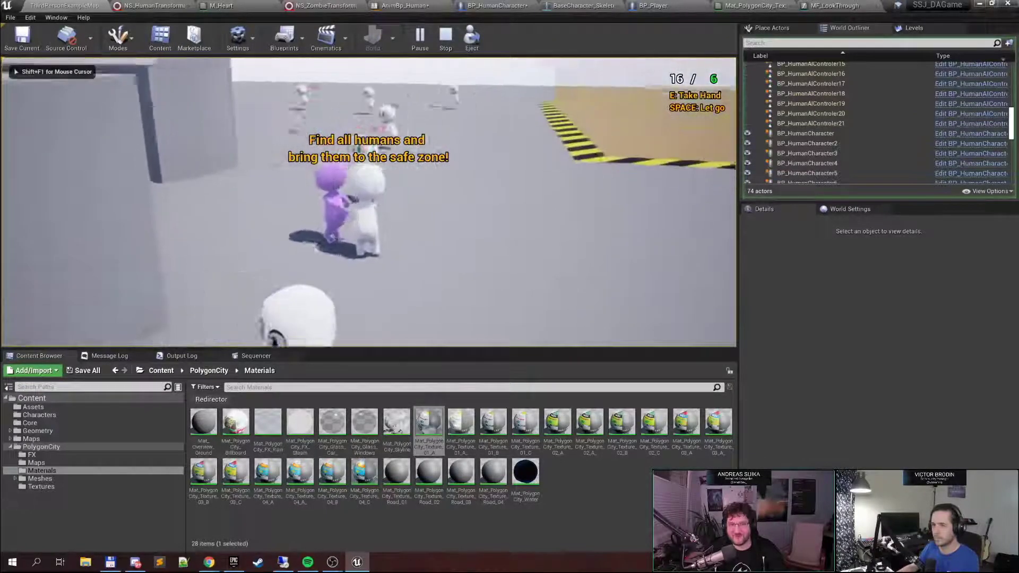
pyautogui.press('w')
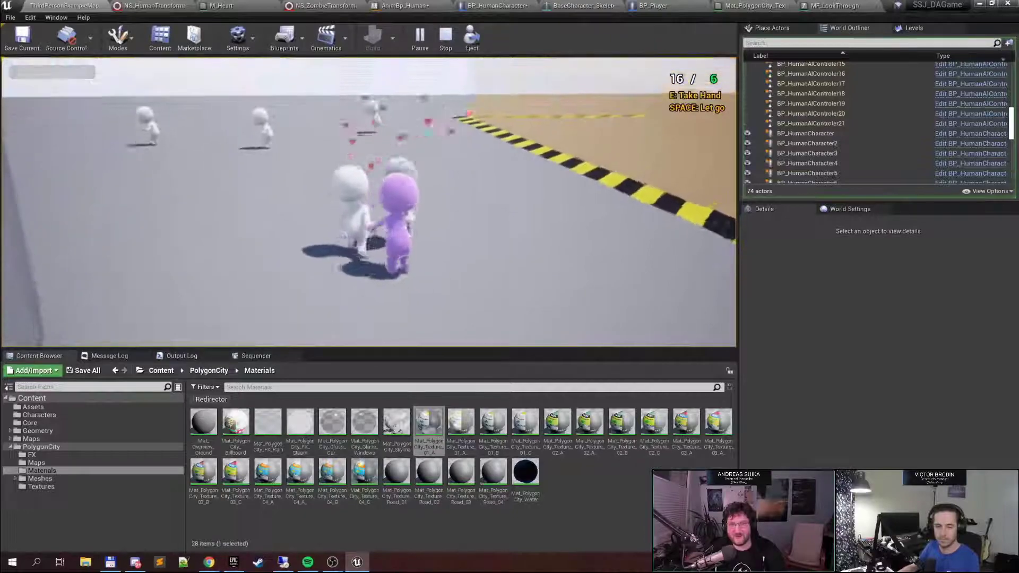
pyautogui.press('s')
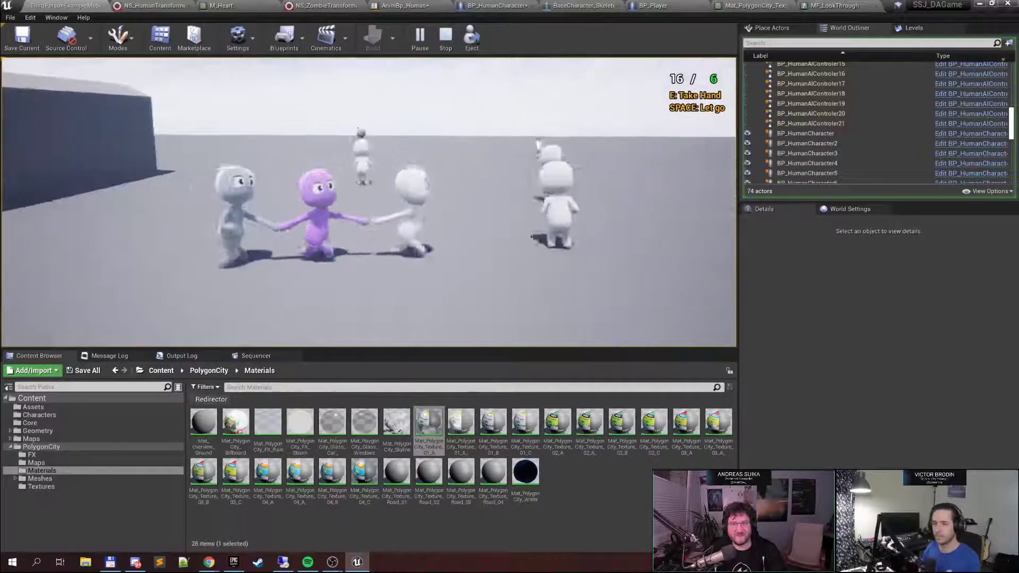
pyautogui.press('e')
pyautogui.press('w')
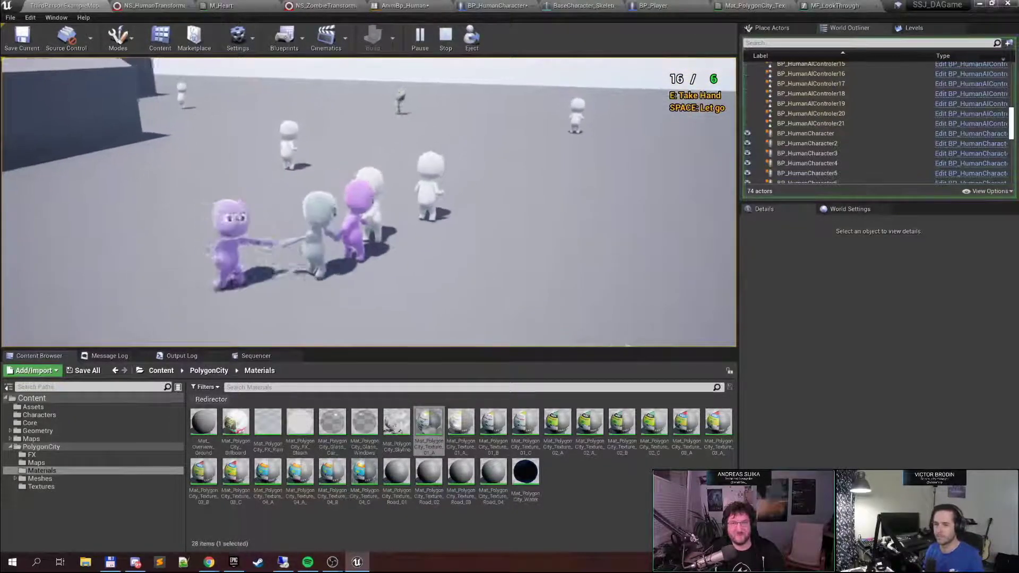
pyautogui.press('w')
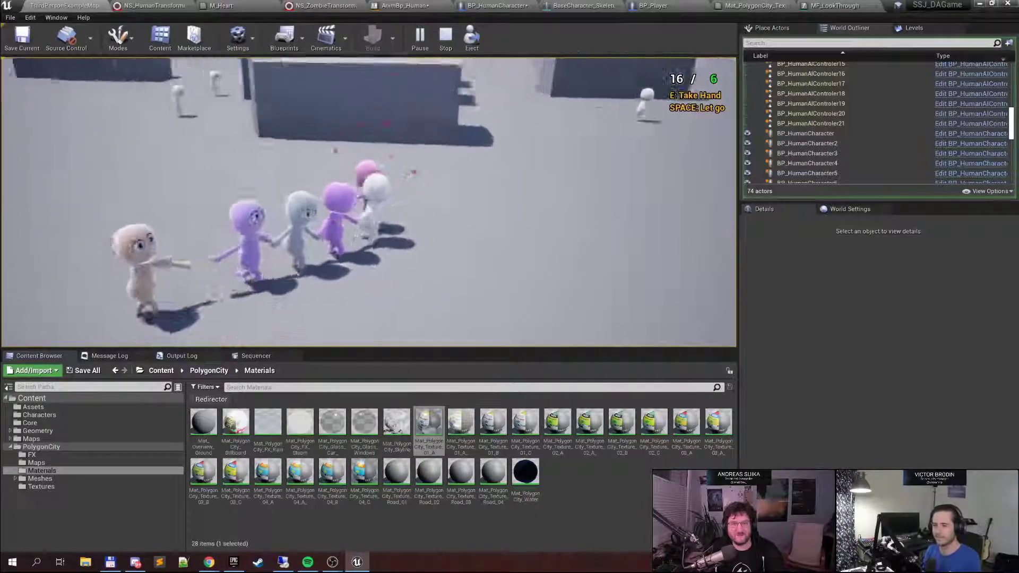
pyautogui.press('w')
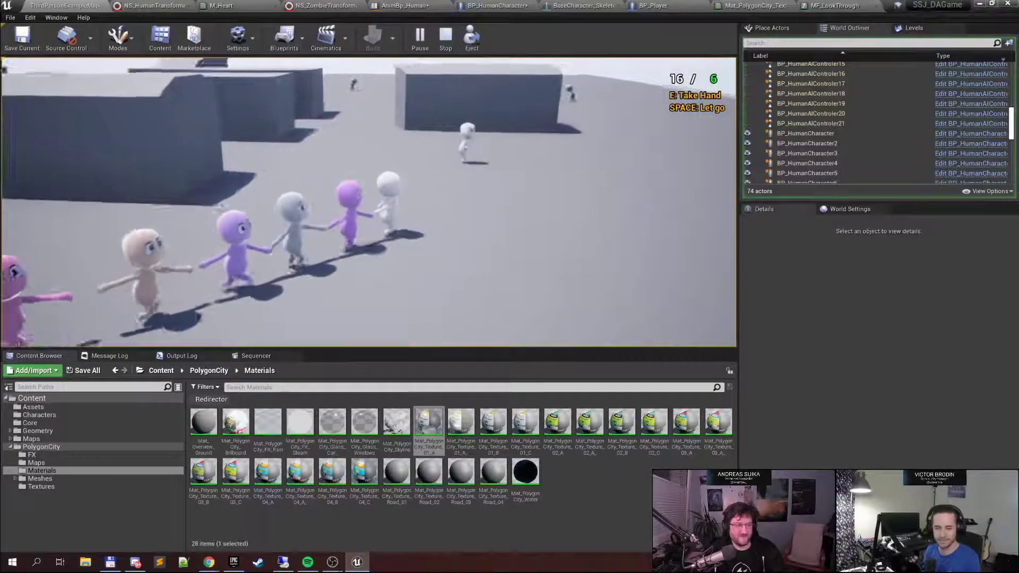
# Lead the chain of humans on between the grey blocks to check the zombie transformation, and end the play session
pyautogui.press('w')
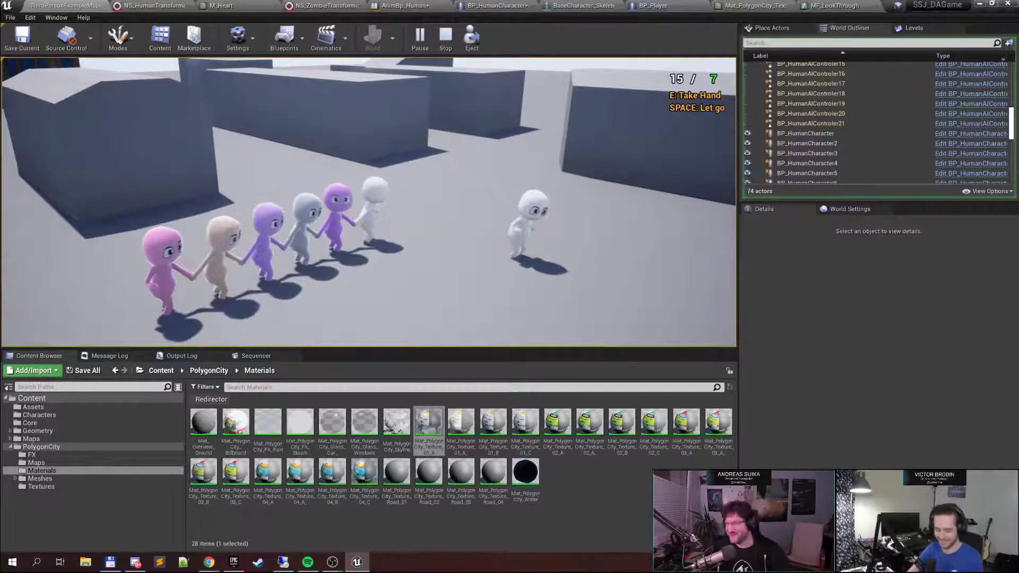
pyautogui.press('d')
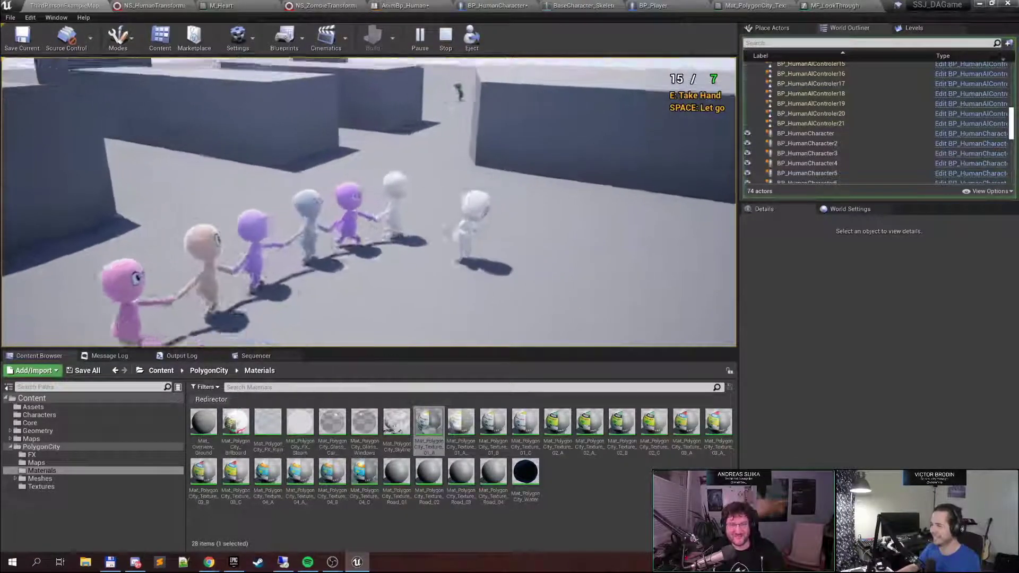
pyautogui.press('e')
pyautogui.press('s')
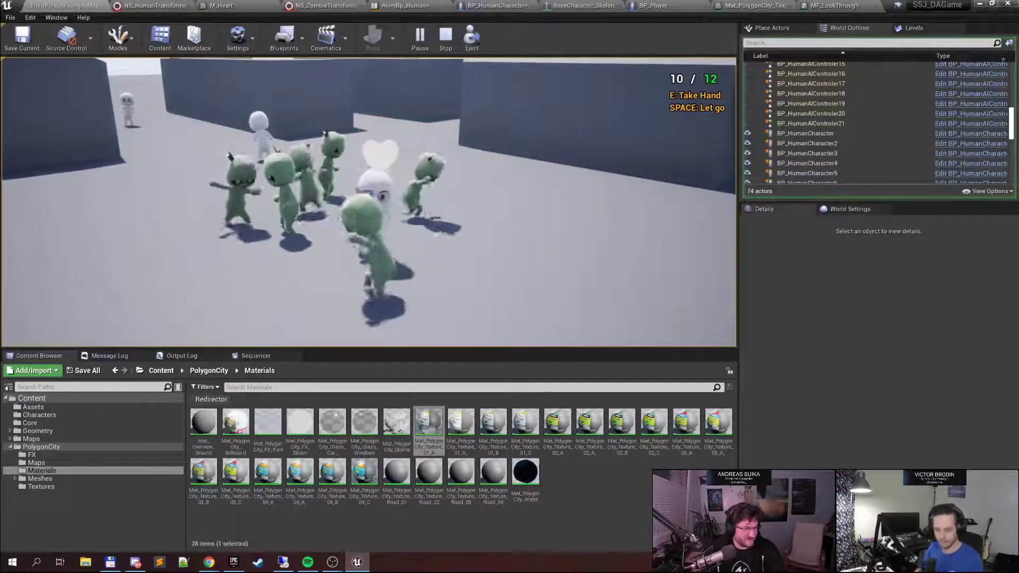
pyautogui.press('Escape')
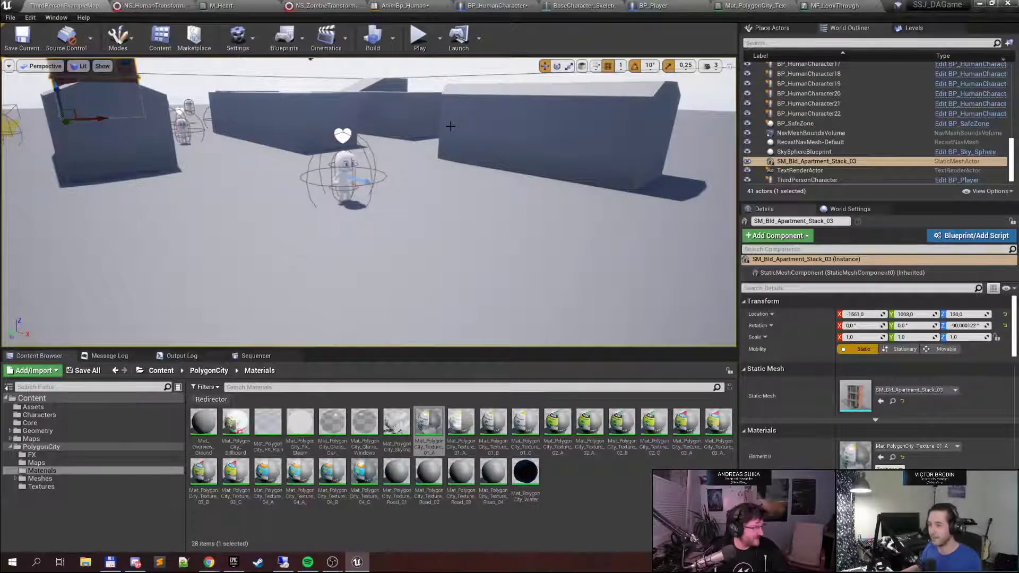
# Close the SSJ_DAGame project without saving the changed assets, and switch to Total Commander at the e:\projects\Stream folder
pyautogui.click(1007, 7)
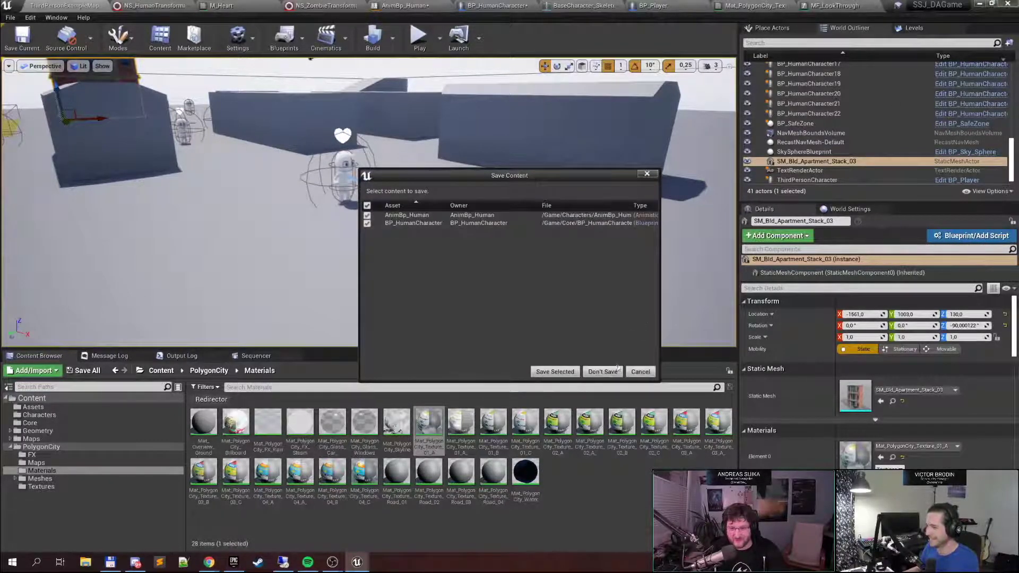
pyautogui.click(609, 371)
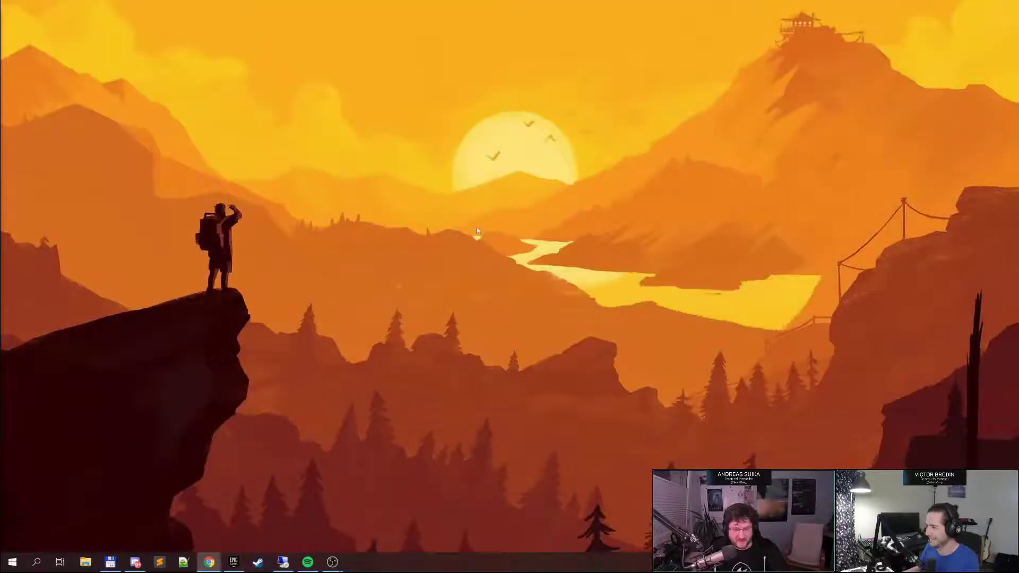
pyautogui.click(111, 561)
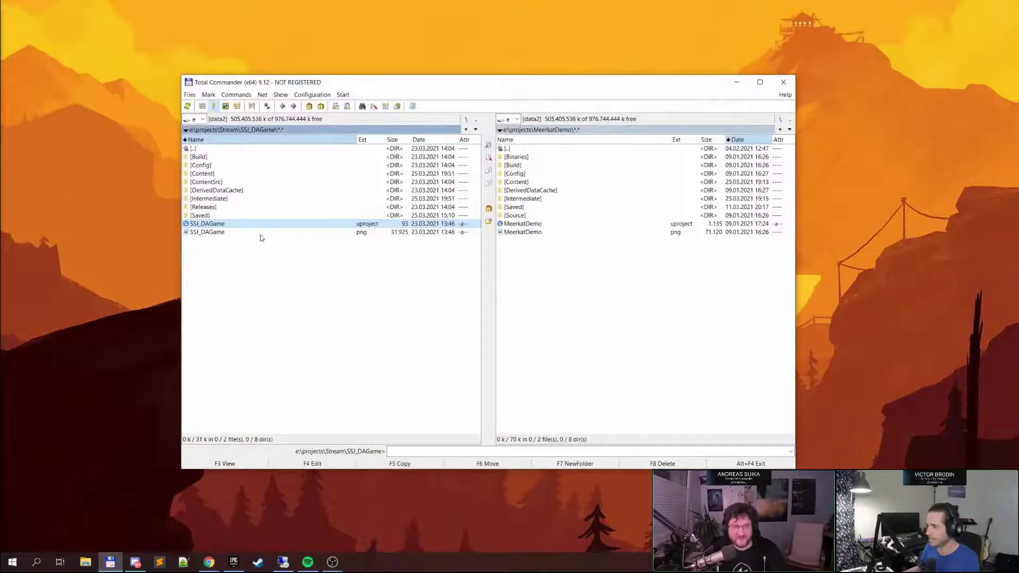
pyautogui.press('BackSpace')
pyautogui.press('Home')
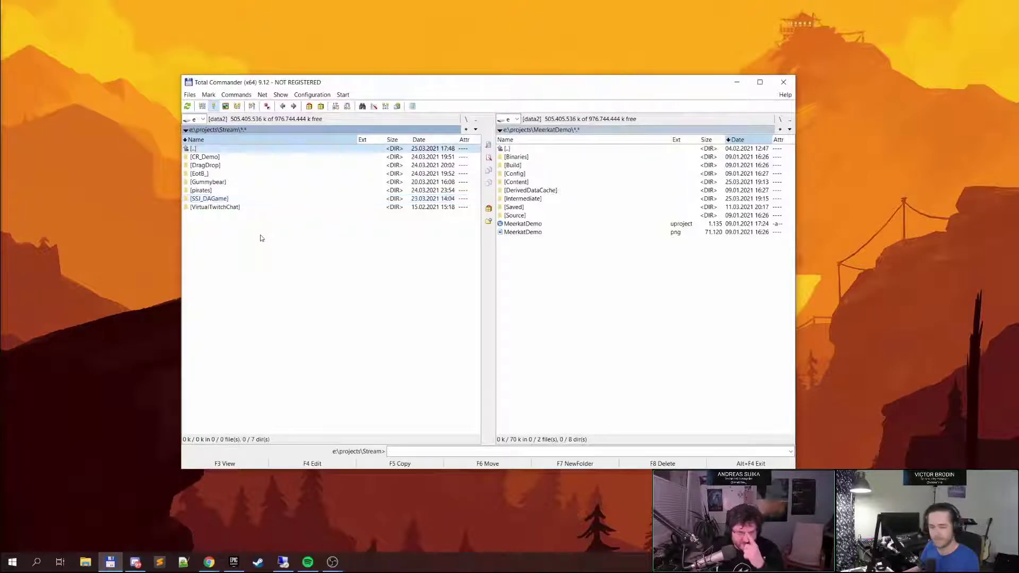
pyautogui.press('Down')
pyautogui.press('Down')
pyautogui.press('Return')
pyautogui.press('BackSpace')
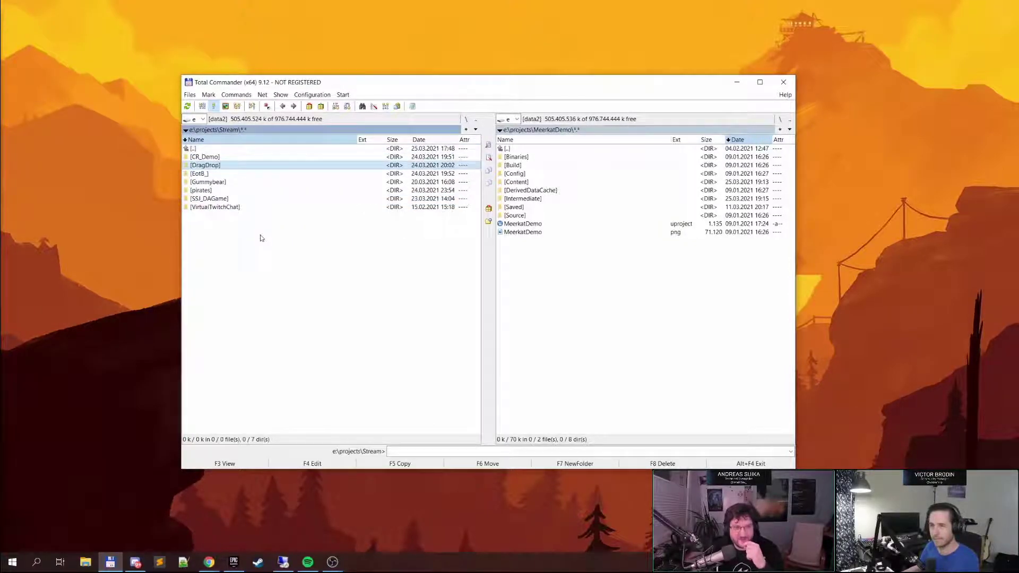
# Enter the EotB_ folder and open the EotB_ uproject in Unreal Editor
pyautogui.press('Down')
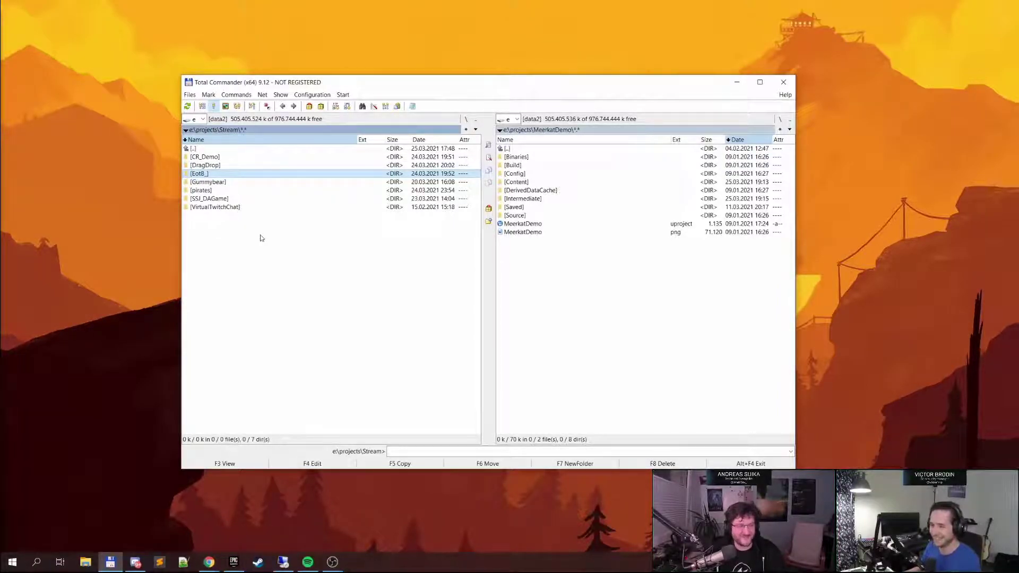
pyautogui.press('Down')
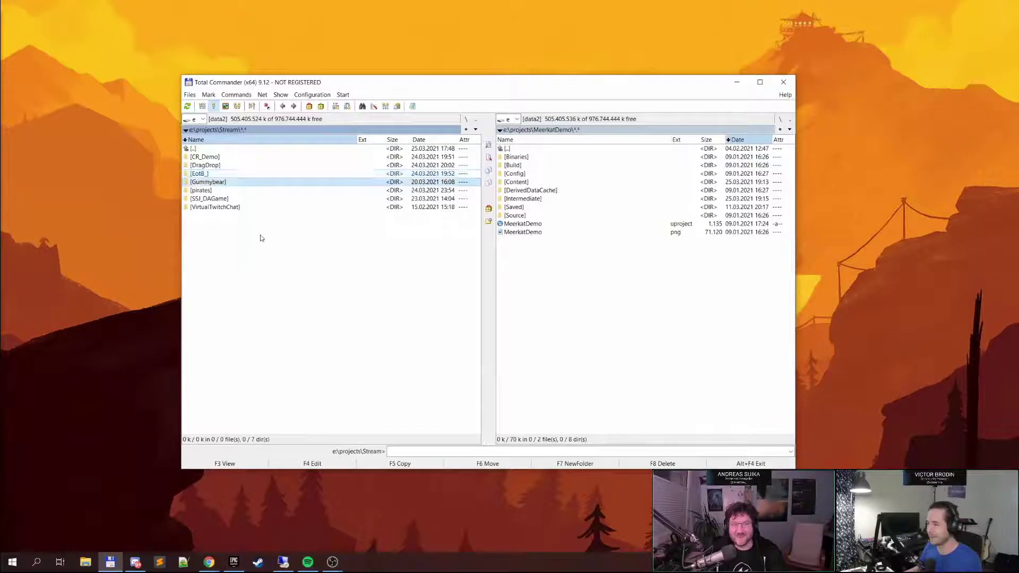
pyautogui.press('Down')
pyautogui.press('Up')
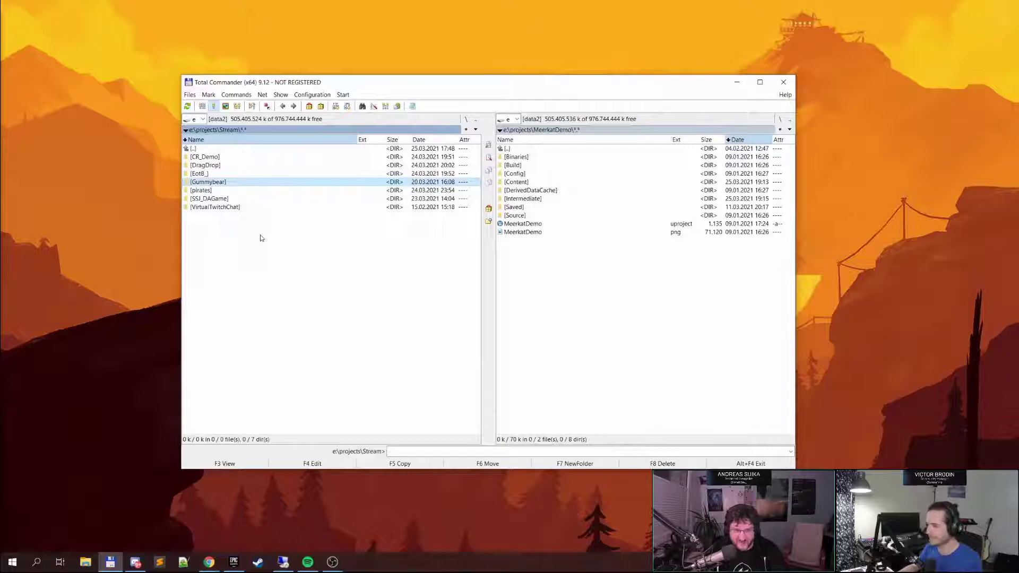
pyautogui.press('Up')
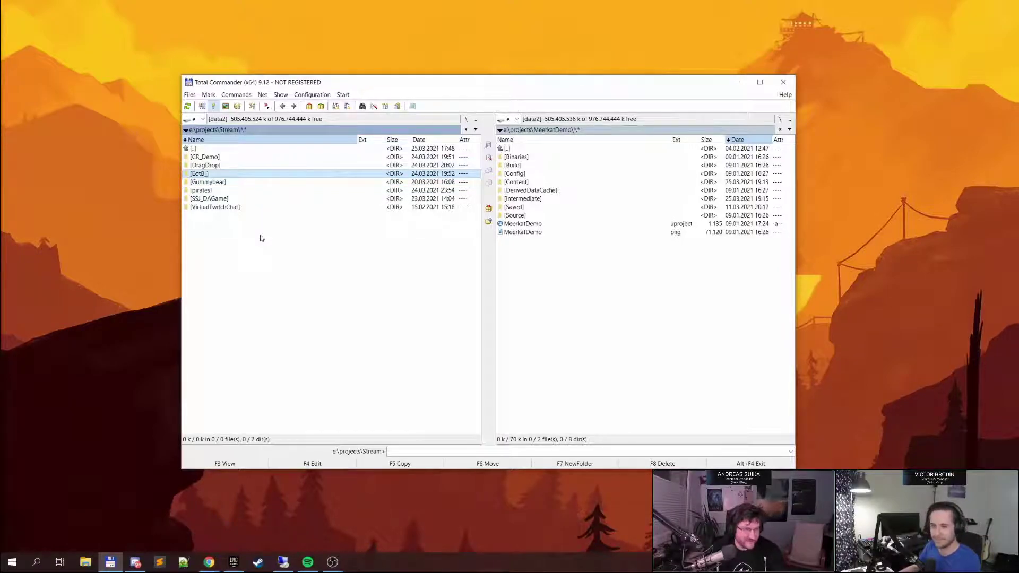
pyautogui.press('Down')
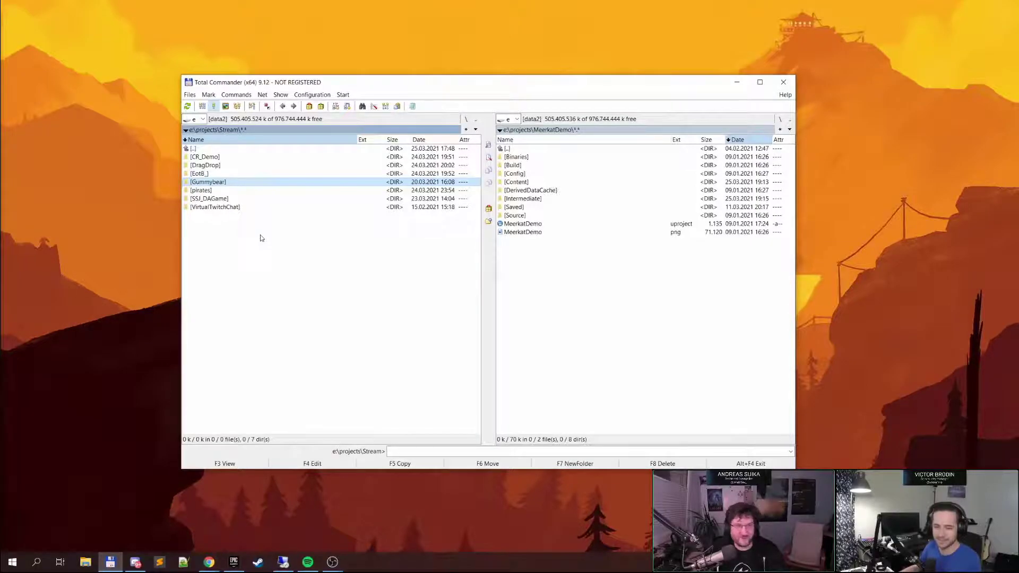
pyautogui.press('Up')
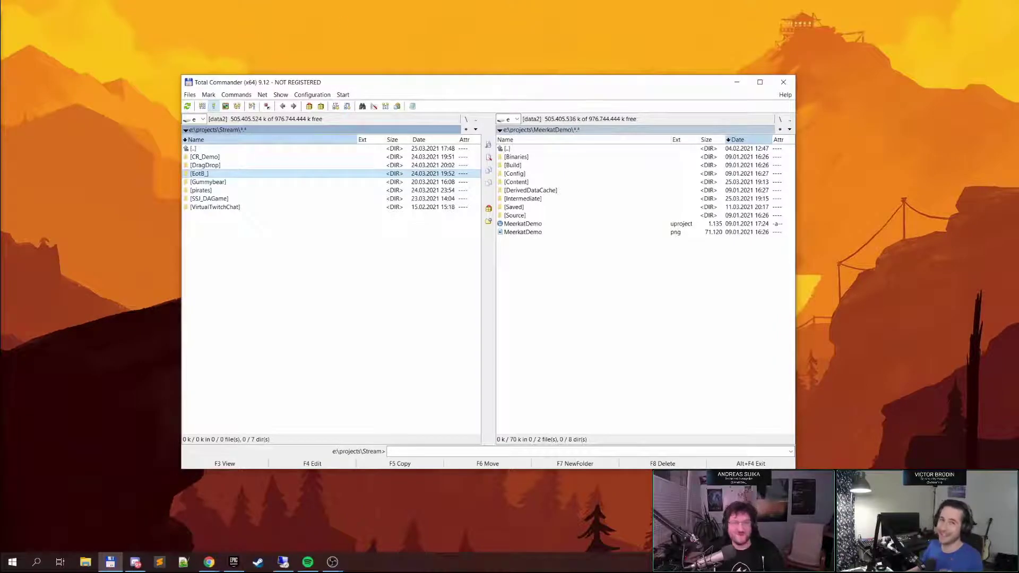
pyautogui.doubleClick(201, 173)
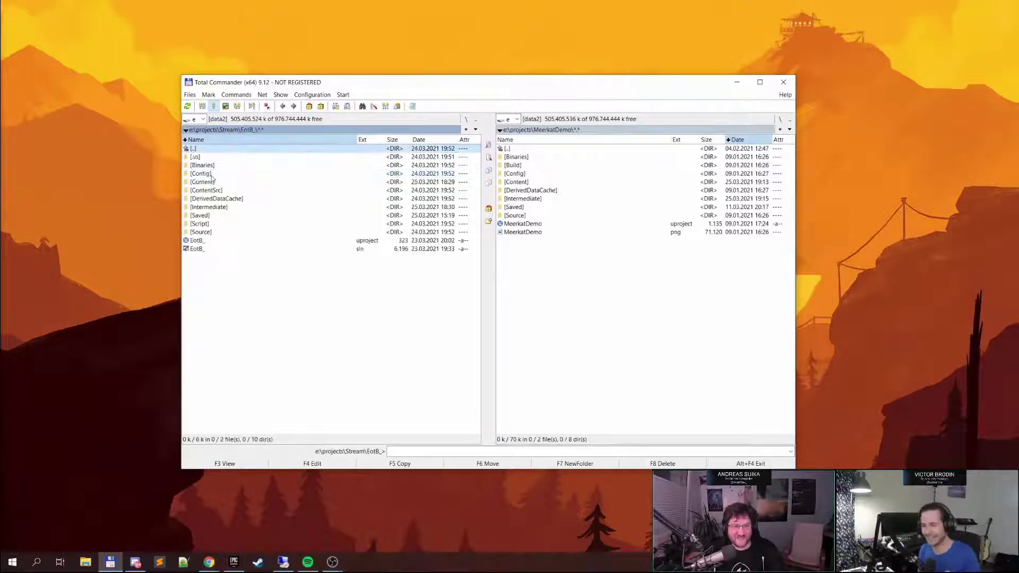
pyautogui.doubleClick(211, 242)
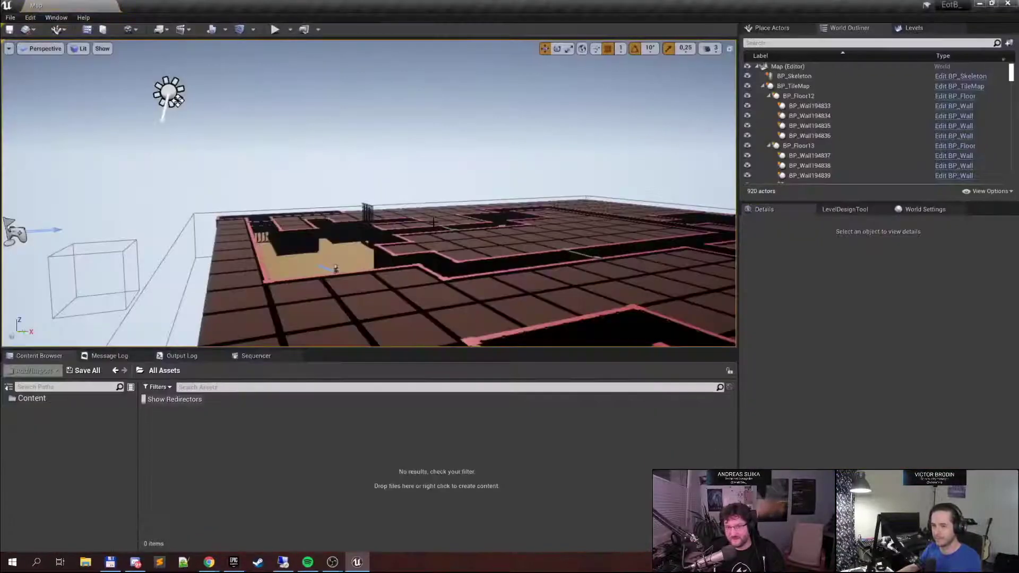
# Rebuild the dungeon from the BP_TileMap actor with Generate Map from Array
pyautogui.moveTo(441, 178); pyautogui.dragTo(413, 188, button='right')
pyautogui.click(799, 87)
pyautogui.moveTo(510, 186); pyautogui.dragTo(345, 251, button='right')
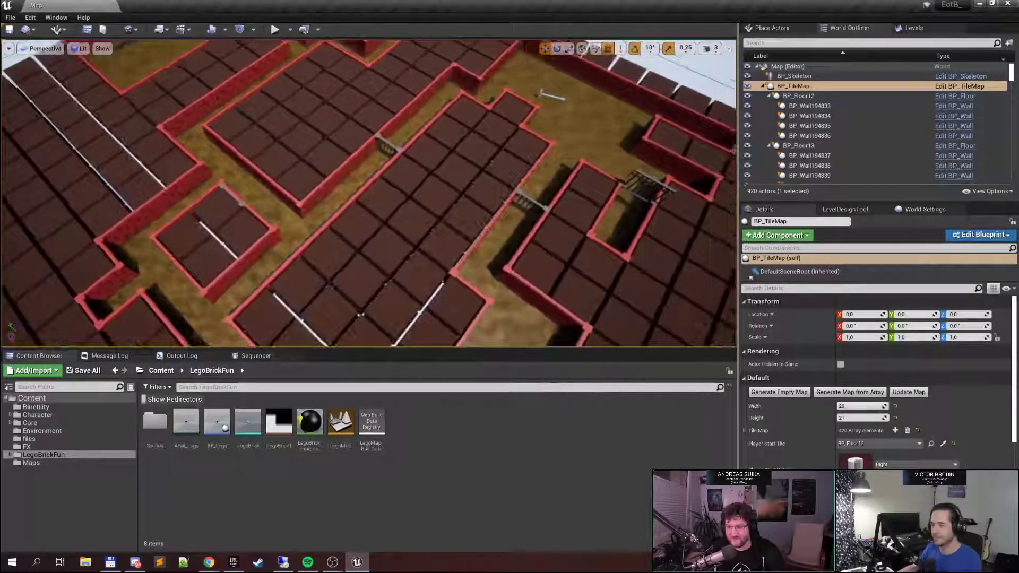
pyautogui.click(878, 396)
pyautogui.moveTo(359, 312); pyautogui.dragTo(414, 244, button='right')
pyautogui.moveTo(371, 194); pyautogui.dragTo(359, 213, button='right')
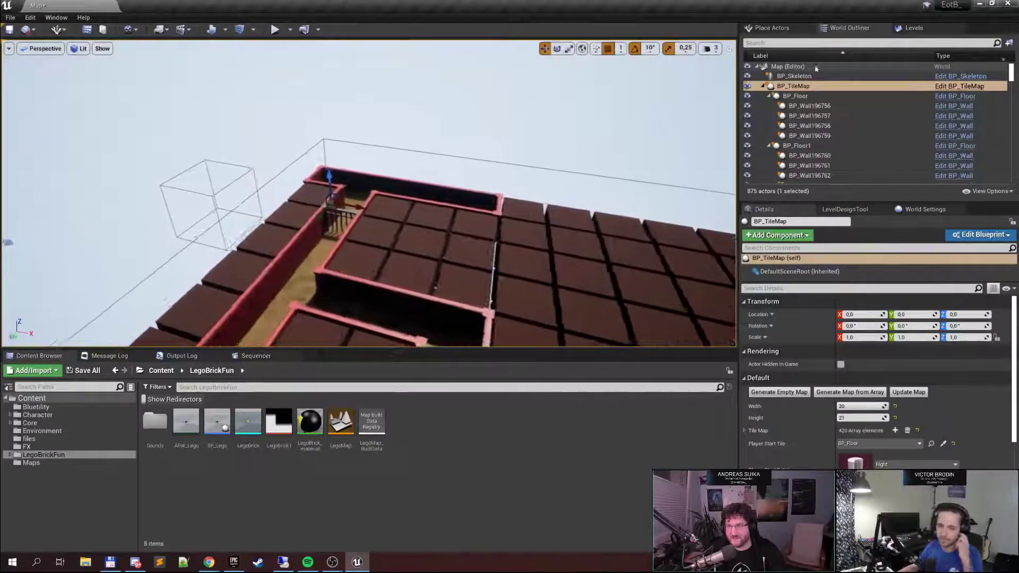
# Inspect the dungeon layout from above, following its corridors, walls and gates around the starting corner
pyautogui.moveTo(467, 185); pyautogui.dragTo(510, 206, button='right')
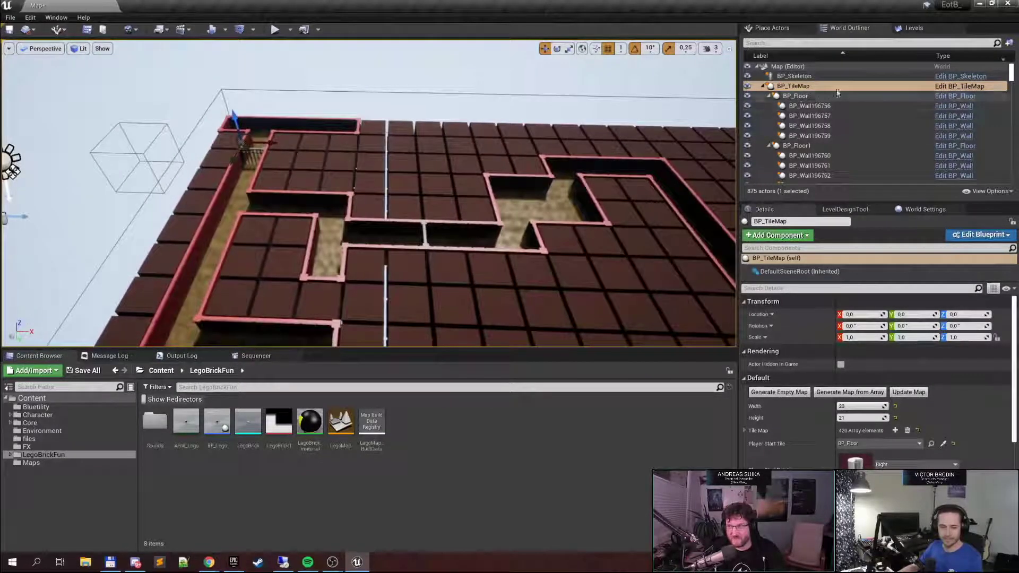
pyautogui.click(975, 86)
pyautogui.moveTo(372, 194); pyautogui.dragTo(366, 228, button='right')
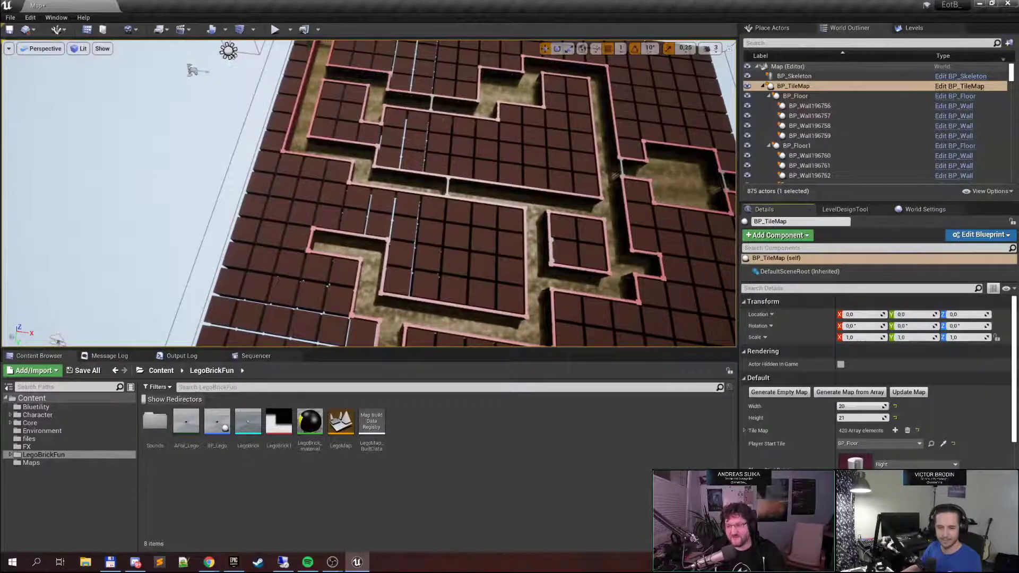
pyautogui.moveTo(366, 228); pyautogui.dragTo(364, 175, button='right')
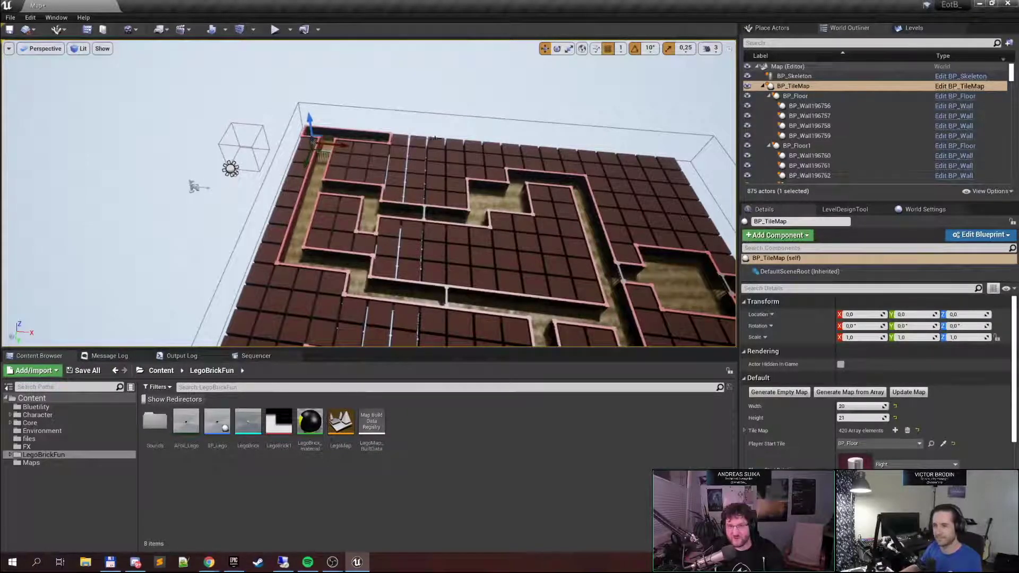
pyautogui.moveTo(423, 219); pyautogui.dragTo(395, 227, button='right')
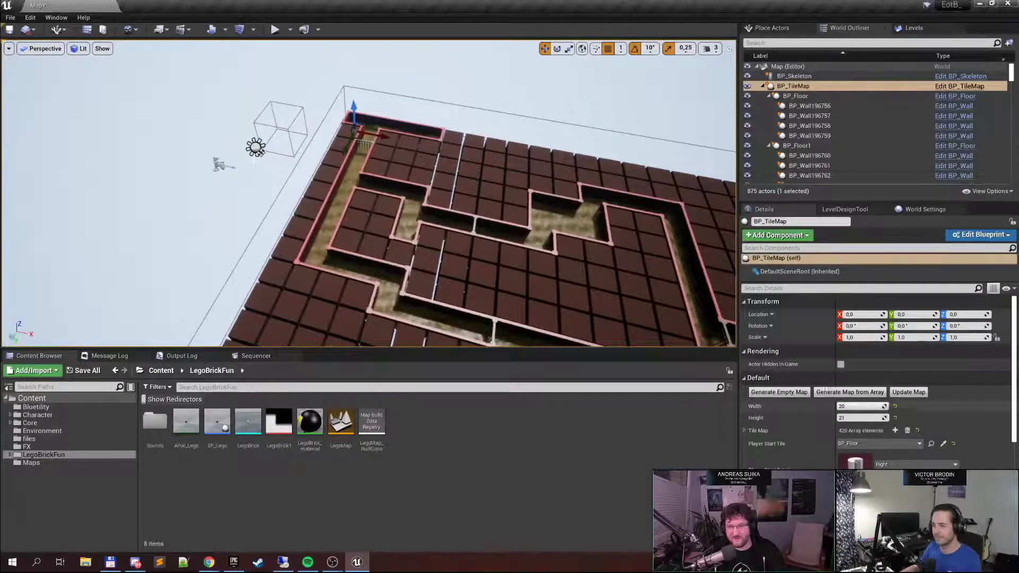
pyautogui.moveTo(467, 212); pyautogui.dragTo(464, 183, button='right')
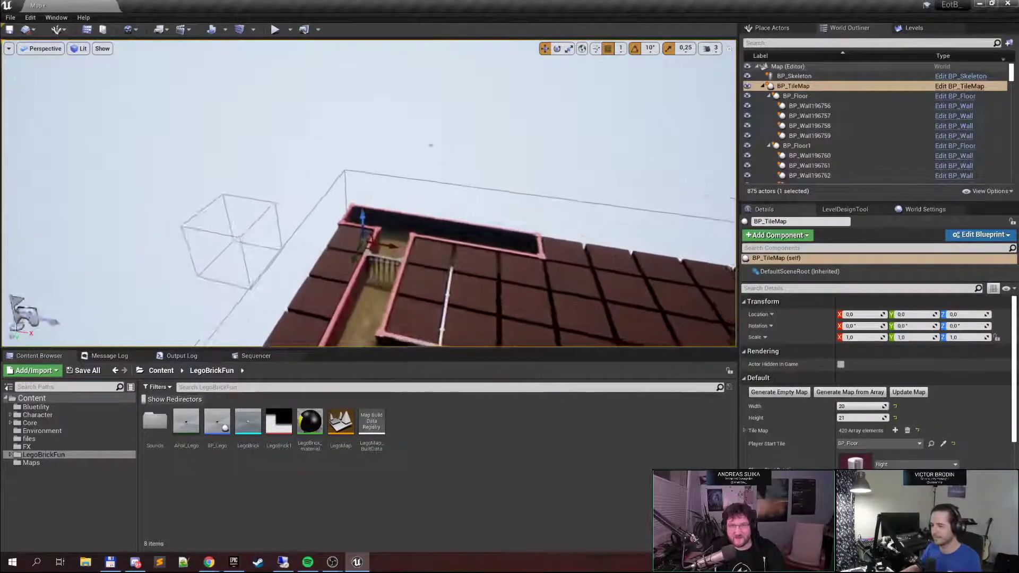
# Start play-testing the dungeon, turning and moving tile by tile along the red brick corridors near the iron gate
pyautogui.click(276, 29)
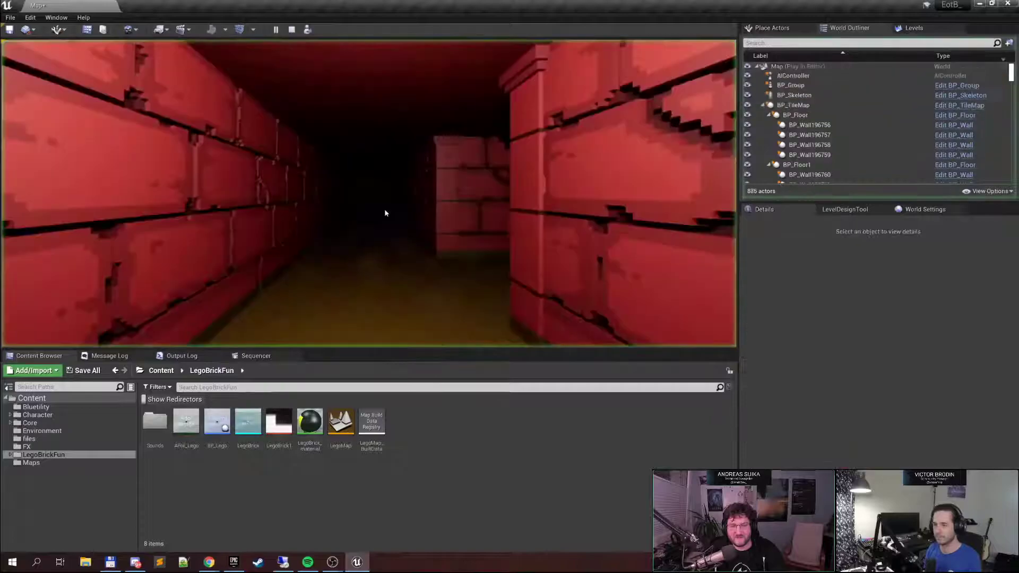
pyautogui.press('w')
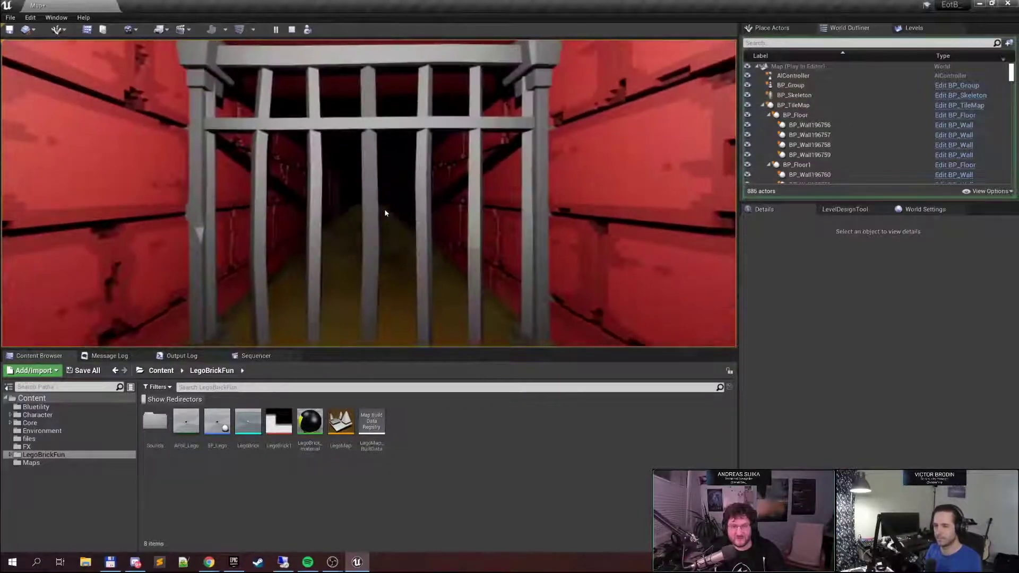
pyautogui.press('q')
pyautogui.press('q')
pyautogui.press('w')
pyautogui.press('e')
pyautogui.press('w')
pyautogui.press('w')
pyautogui.press('w')
pyautogui.press('w')
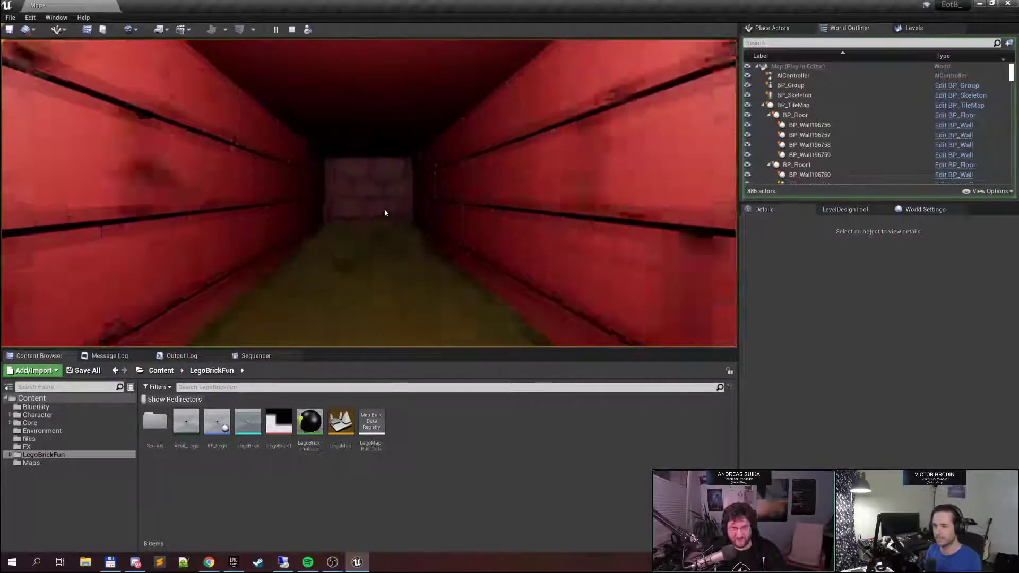
# Turn around, walk back to the iron gate and on through the corridors, and end the play session
pyautogui.press('e')
pyautogui.press('e')
pyautogui.press('w')
pyautogui.press('w')
pyautogui.press('w')
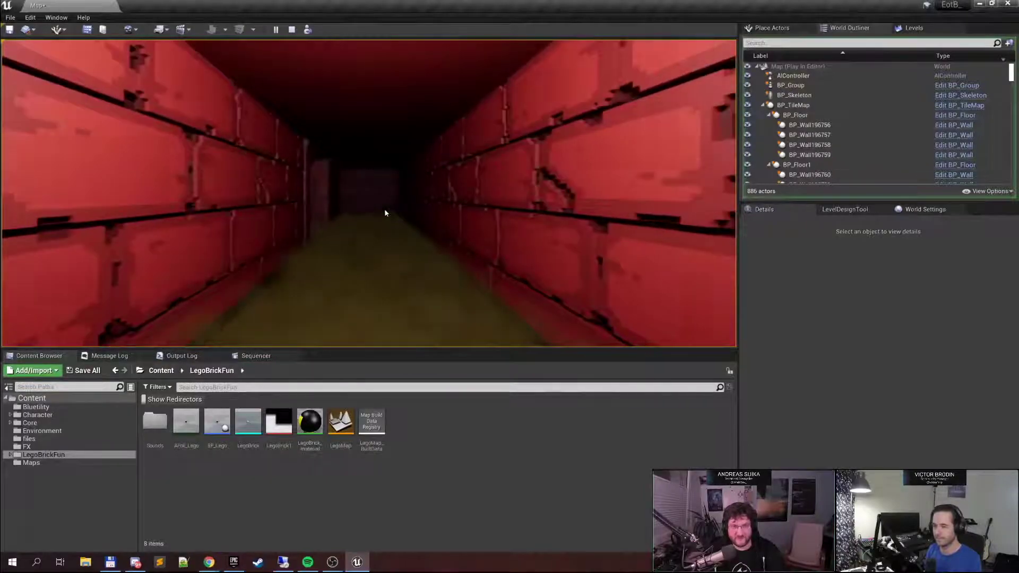
pyautogui.press('q')
pyautogui.press('w')
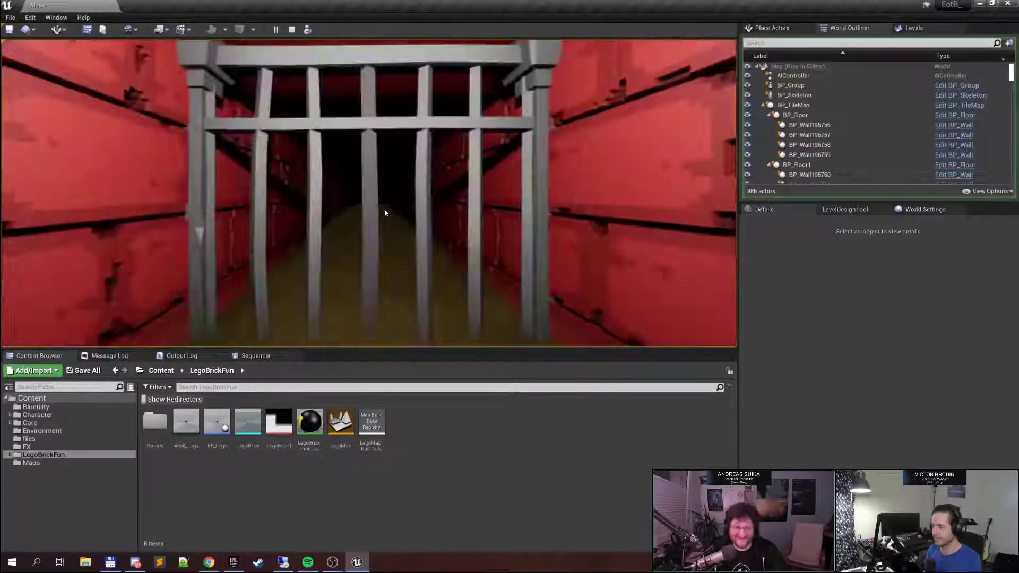
pyautogui.press('w')
pyautogui.press('w')
pyautogui.press('w')
pyautogui.press('w')
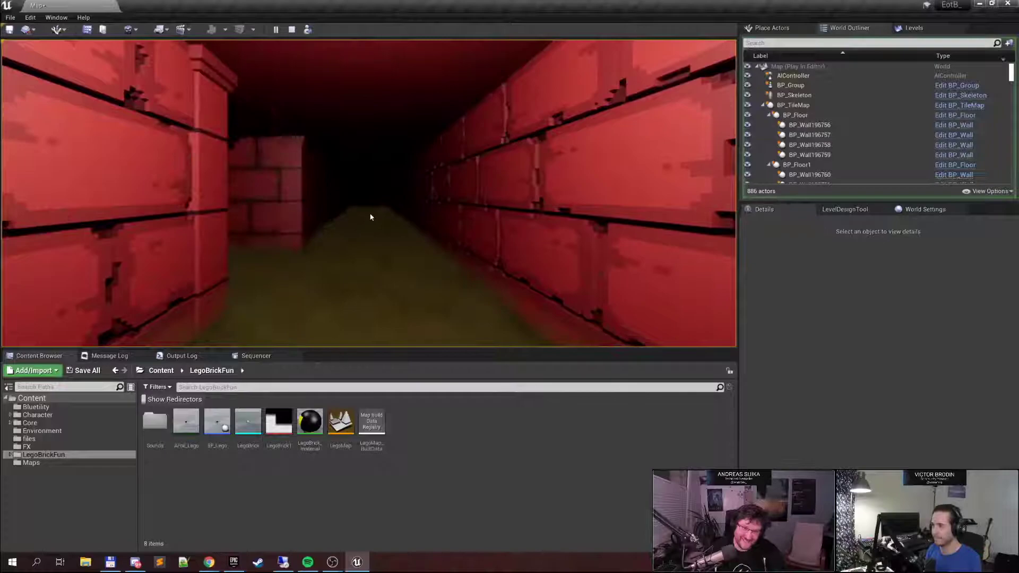
pyautogui.press('q')
pyautogui.click(292, 30)
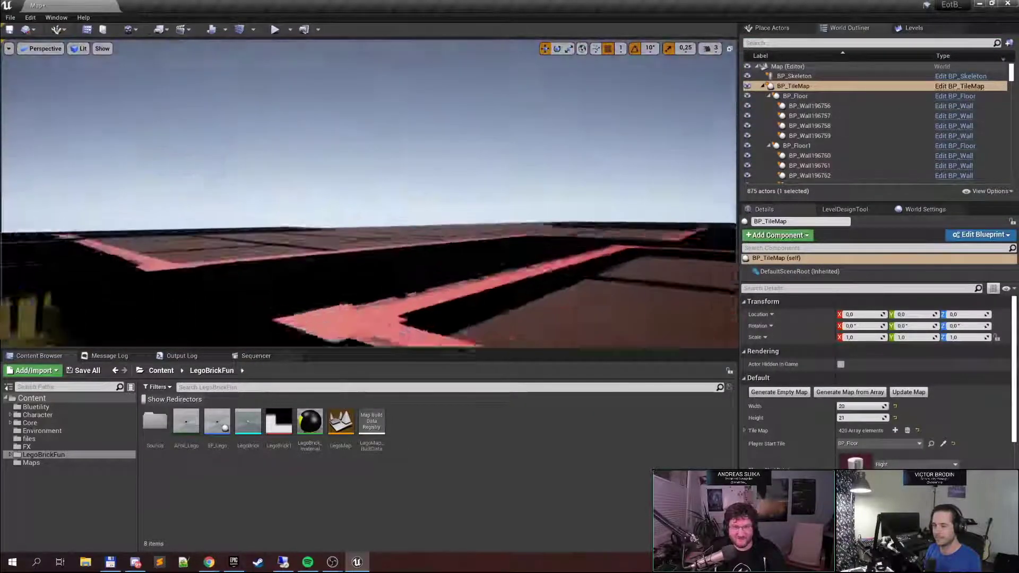
# Turn the solid grid tile at X 2, Y 3 into BP_Floor using its New Tile setting and Set New Tile
pyautogui.moveTo(369, 194); pyautogui.dragTo(366, 265, button='right')
pyautogui.press('w')
pyautogui.moveTo(369, 173); pyautogui.dragTo(369, 174, button='right')
pyautogui.click(369, 174)
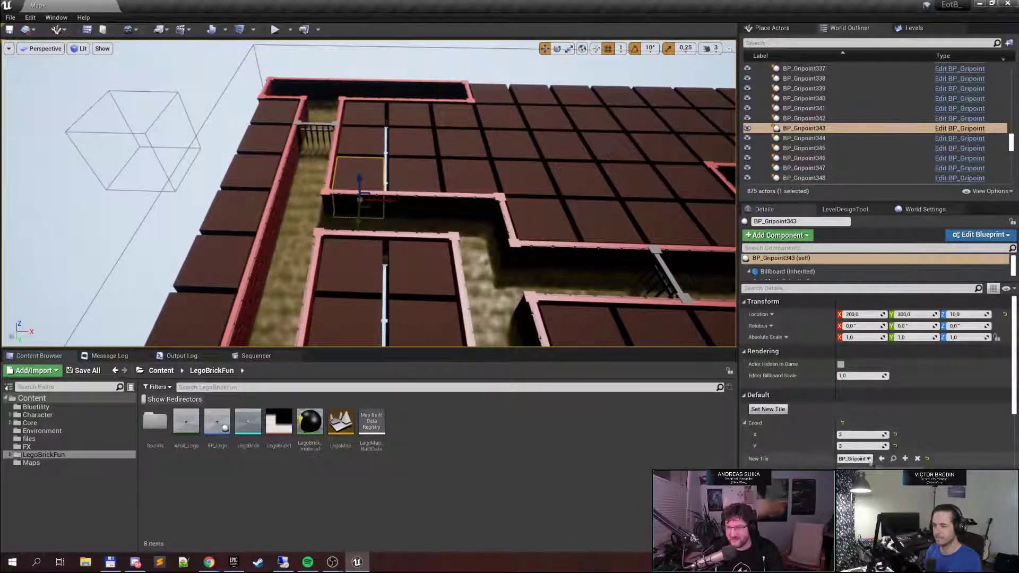
pyautogui.scroll(-5, 870, 464)
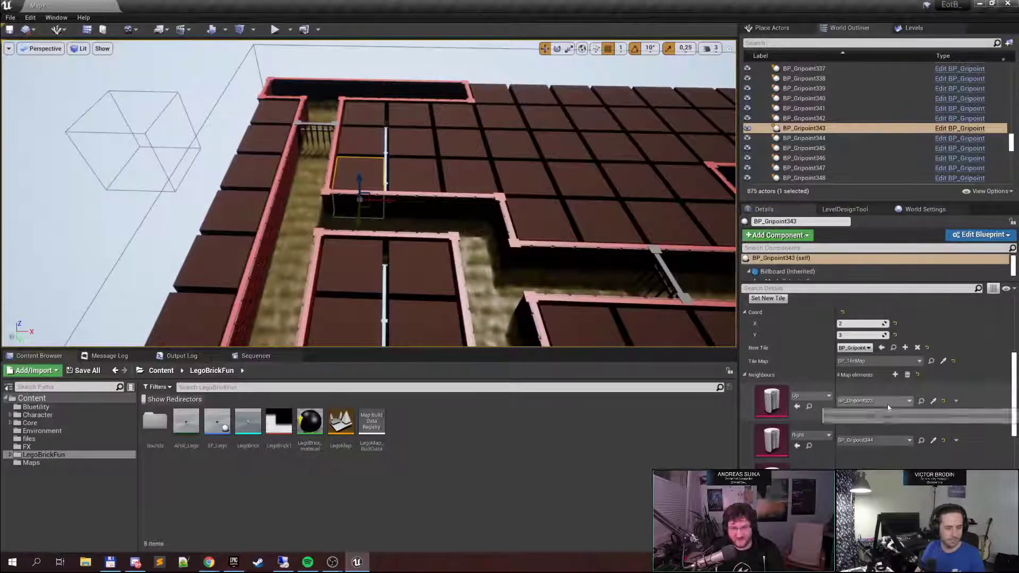
pyautogui.click(854, 348)
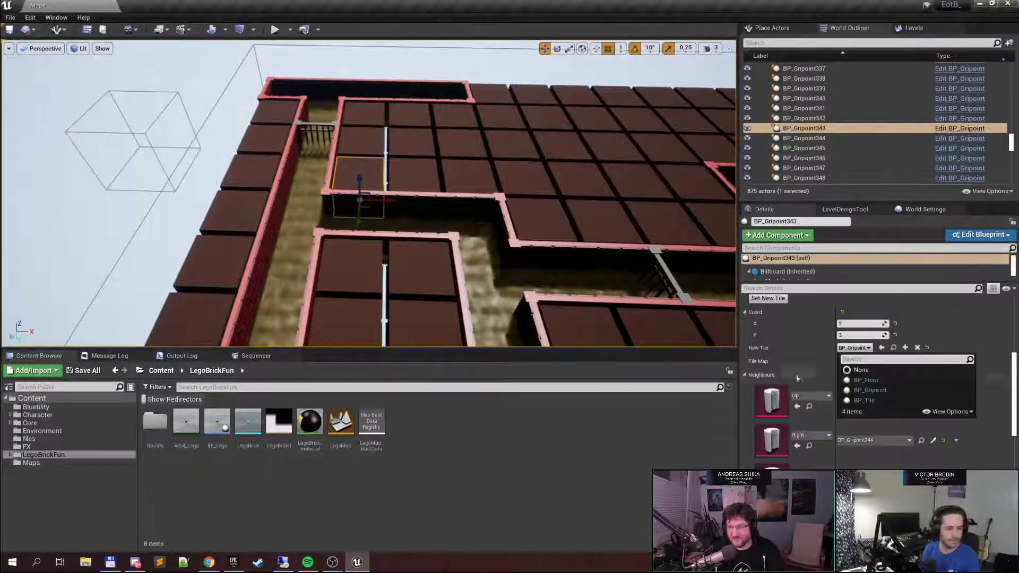
pyautogui.click(871, 380)
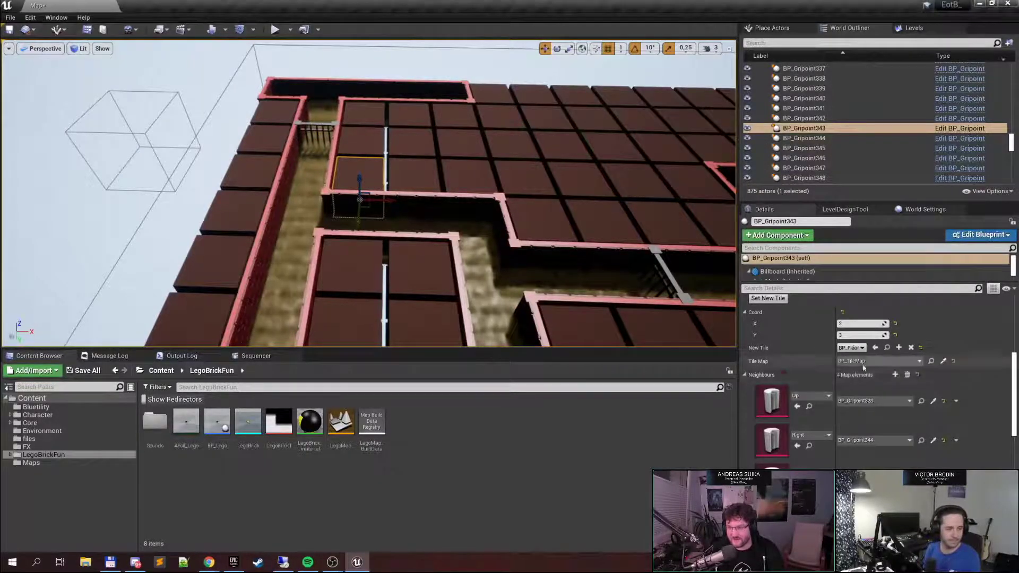
pyautogui.click(769, 299)
# Replace the adjoining grid tile at X 3, Y 3 with BP_Floor in the same way
pyautogui.click(414, 189)
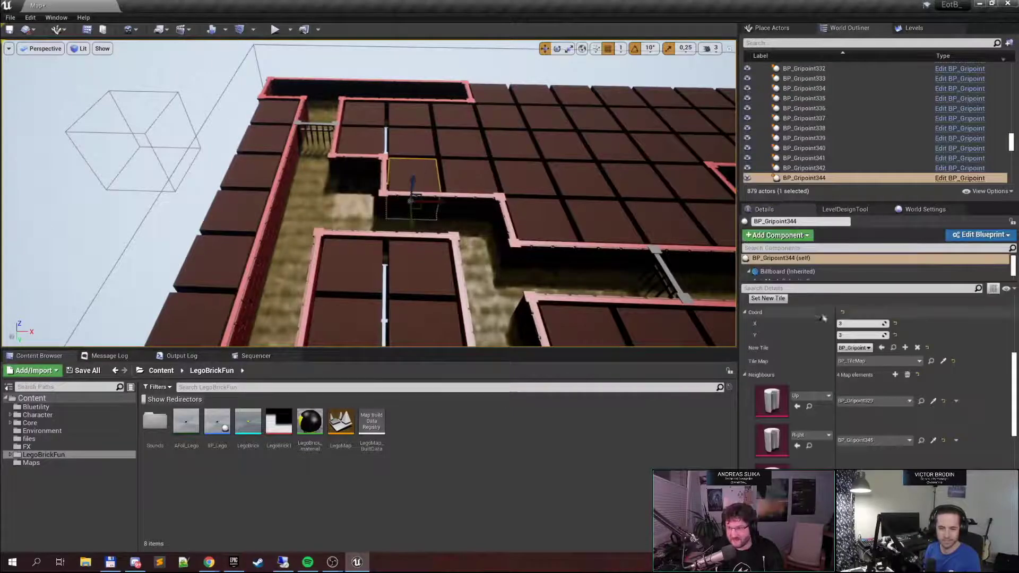
pyautogui.click(855, 348)
pyautogui.click(871, 380)
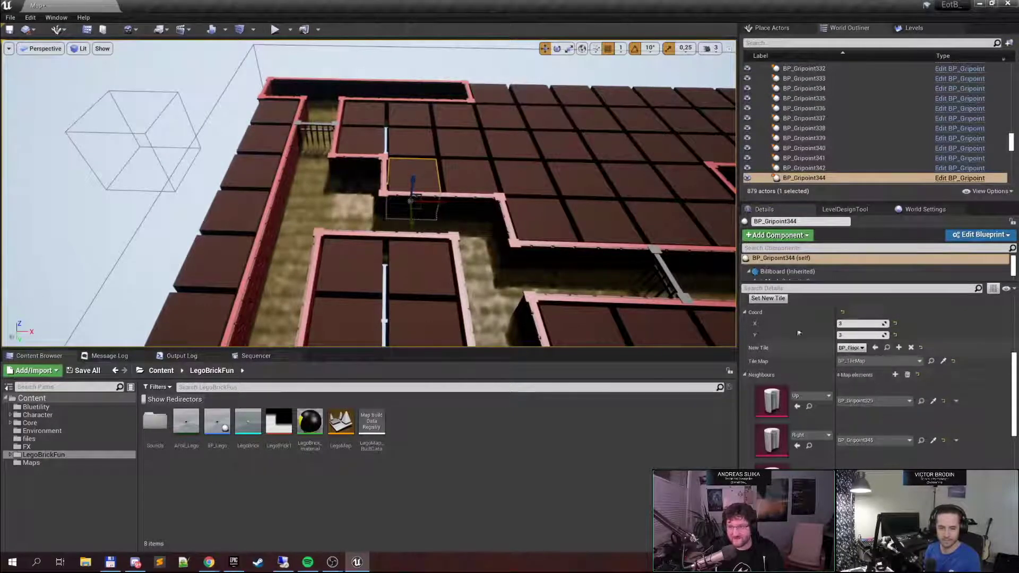
pyautogui.click(769, 299)
# Run the LevelDesignTool editor utility widget from the Bluetility folder
pyautogui.moveTo(412, 212); pyautogui.dragTo(483, 247, button='right')
pyautogui.moveTo(345, 195); pyautogui.dragTo(334, 197, button='right')
pyautogui.click(60, 409)
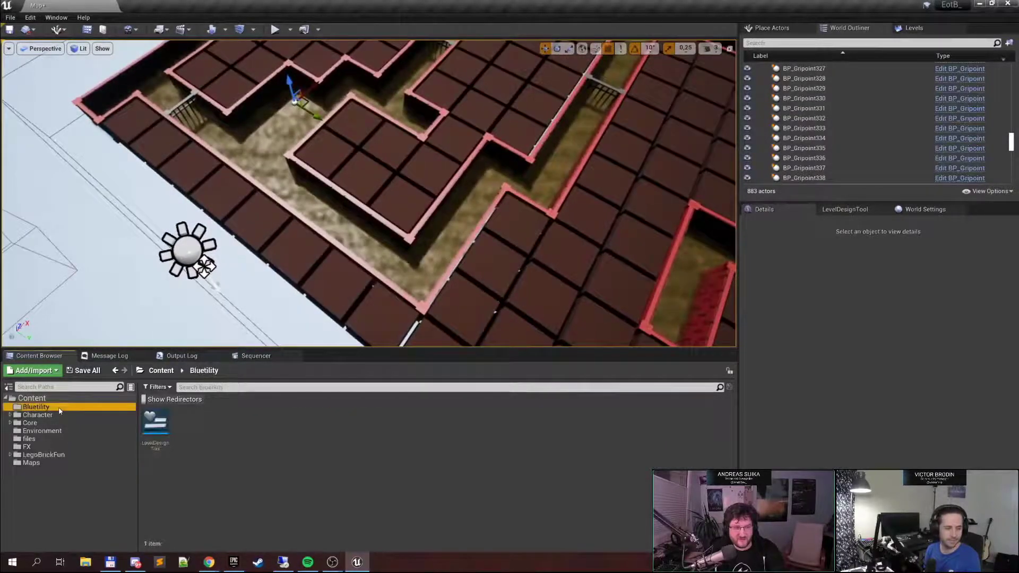
pyautogui.rightClick(155, 423)
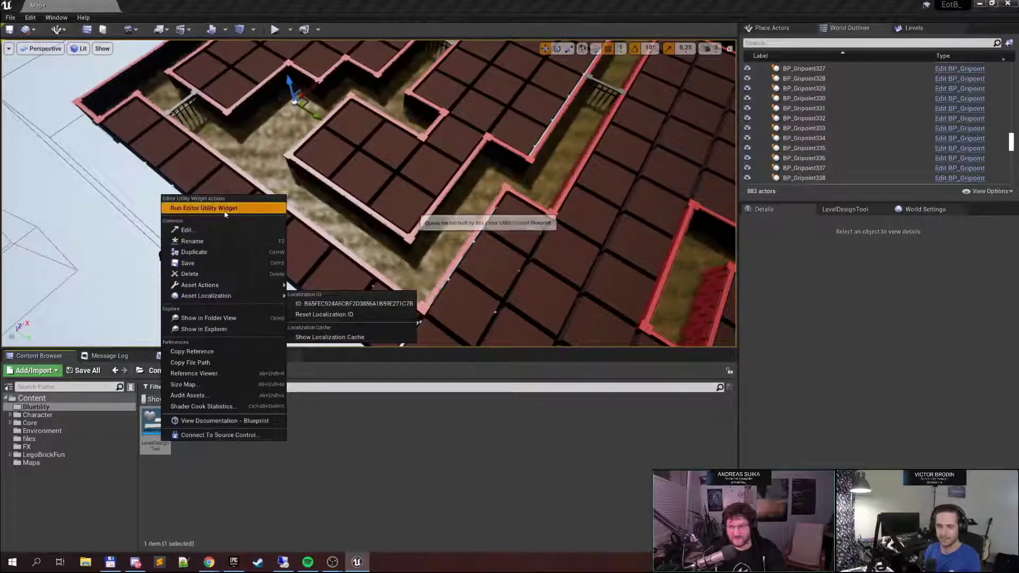
pyautogui.click(204, 208)
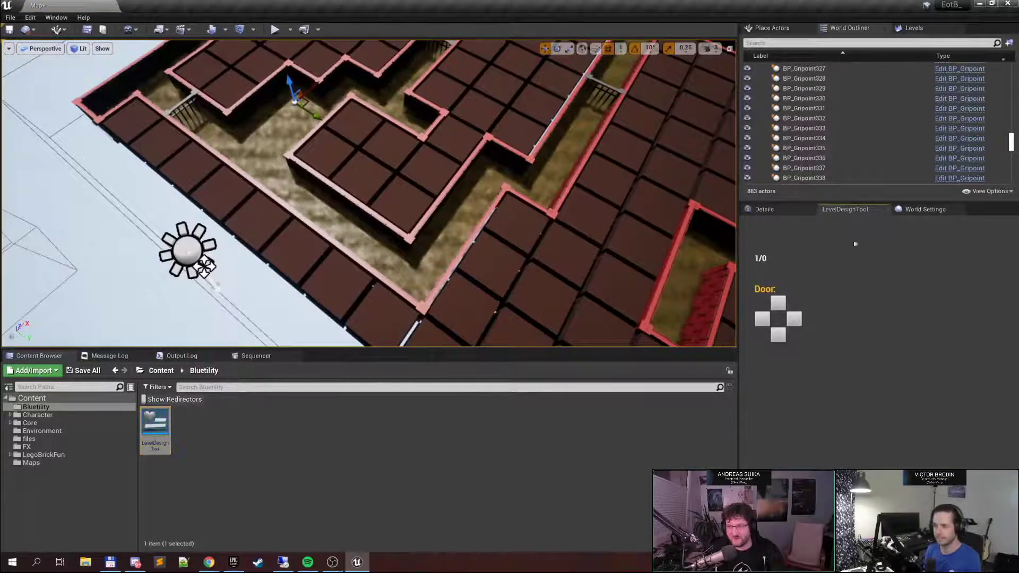
# Convert the solid tile 4/3 and the block's tiles from 3/5 to 3/7 to floor with the LevelDesignTool
pyautogui.moveTo(424, 212); pyautogui.dragTo(340, 199, button='right')
pyautogui.click(430, 211)
pyautogui.click(775, 293)
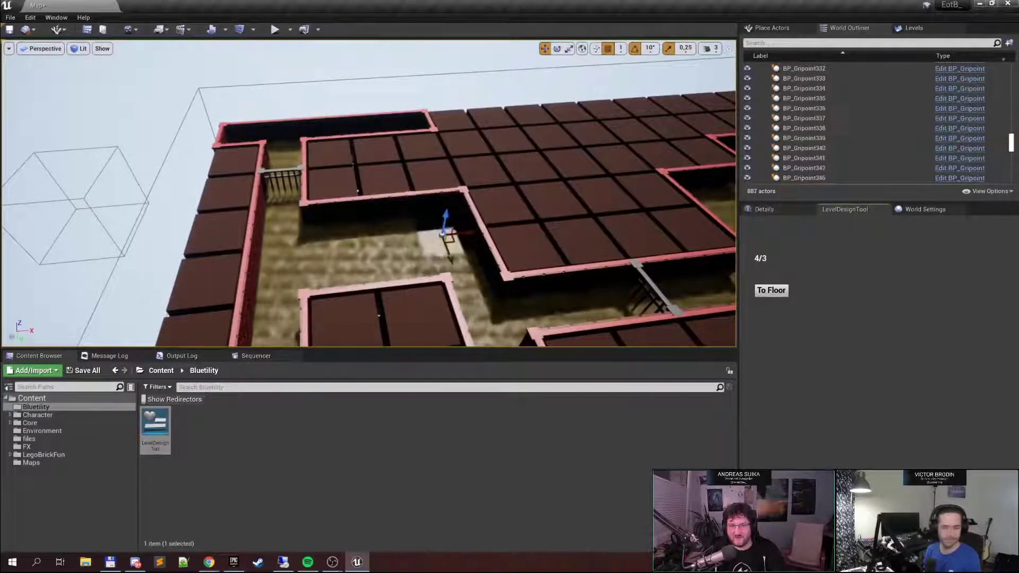
pyautogui.click(420, 308)
pyautogui.moveTo(420, 308); pyautogui.dragTo(499, 326, button='right')
pyautogui.moveTo(371, 228); pyautogui.dragTo(366, 231, button='right')
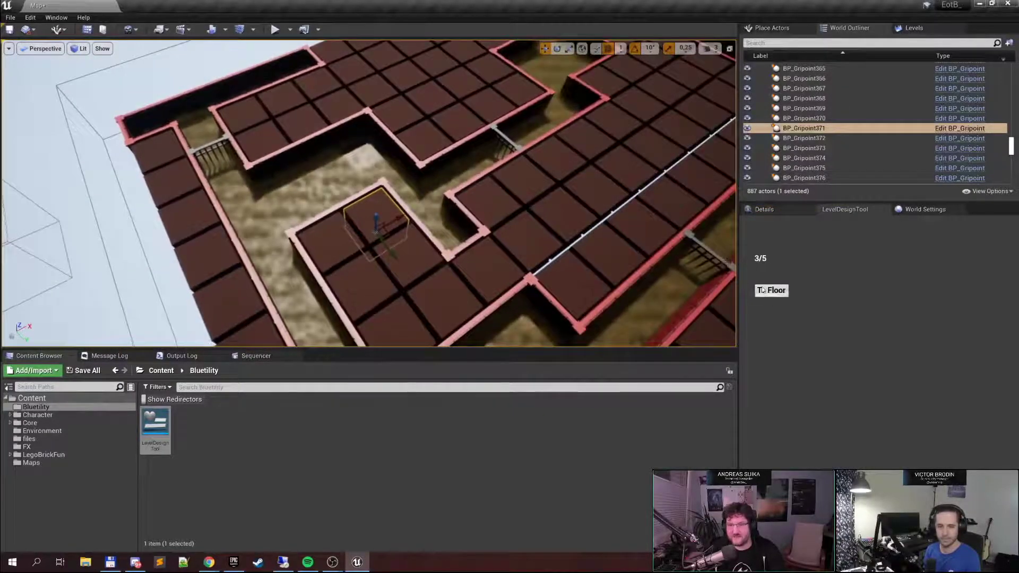
pyautogui.click(772, 291)
pyautogui.click(771, 291)
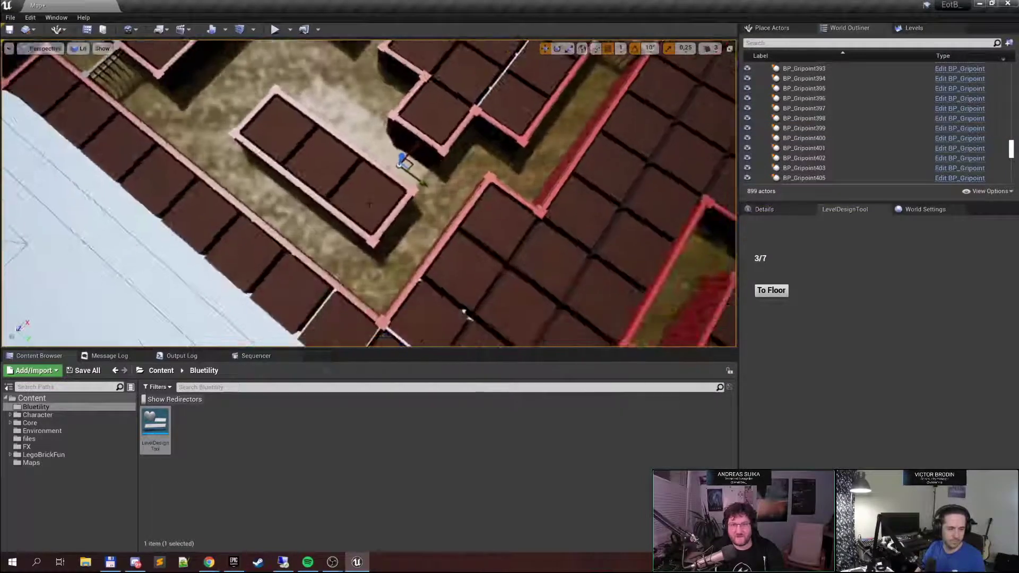
# Clear the rest of the freestanding block by converting its remaining tiles, including 2/6 and 2/5, to floor
pyautogui.click(772, 291)
pyautogui.click(785, 293)
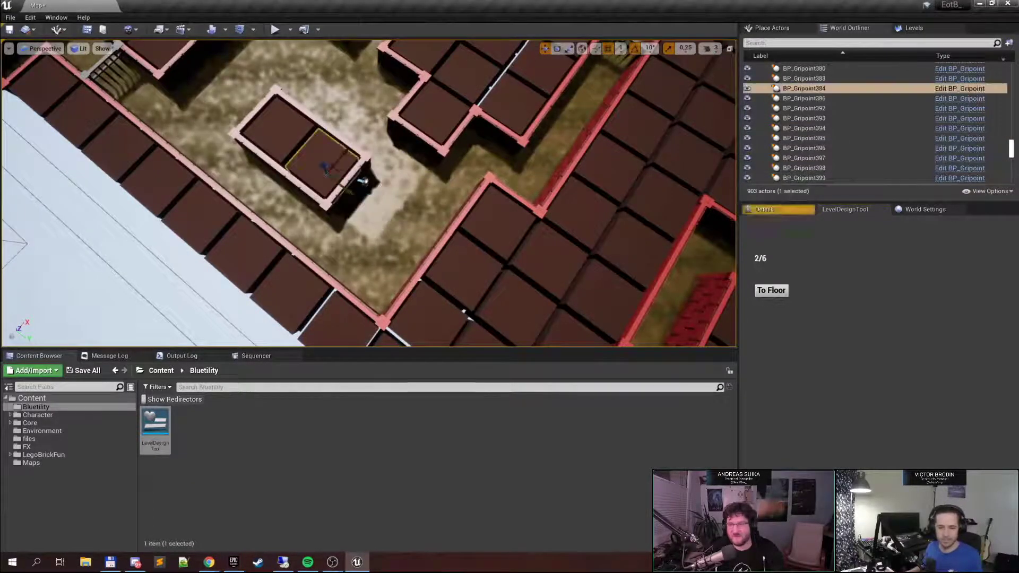
pyautogui.click(774, 289)
pyautogui.click(289, 125)
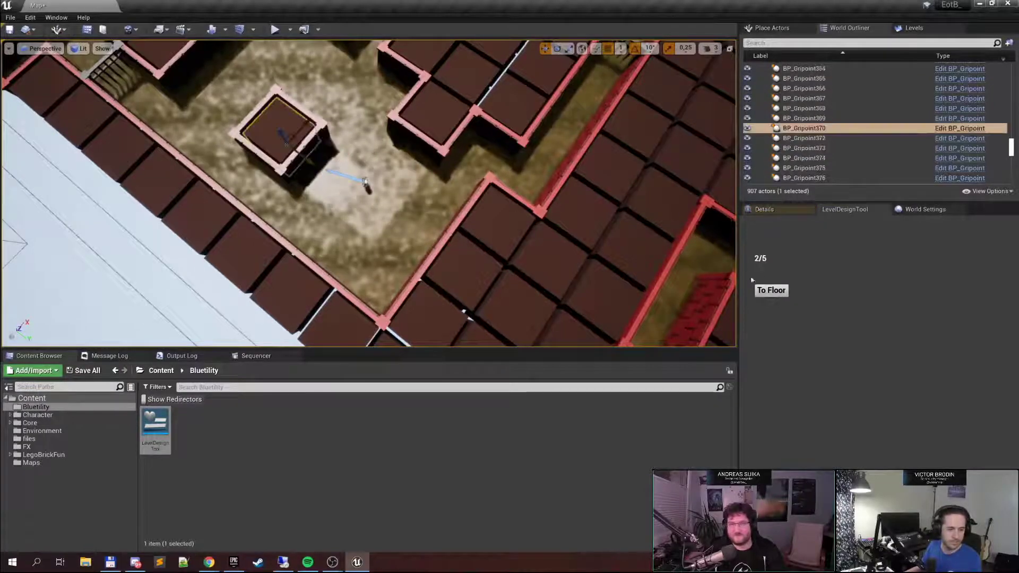
pyautogui.click(774, 291)
# Extend a narrow passage off the cleared room by converting tiles 5/3 and 6/3 to floor
pyautogui.moveTo(531, 223); pyautogui.dragTo(460, 178, button='right')
pyautogui.click(346, 185)
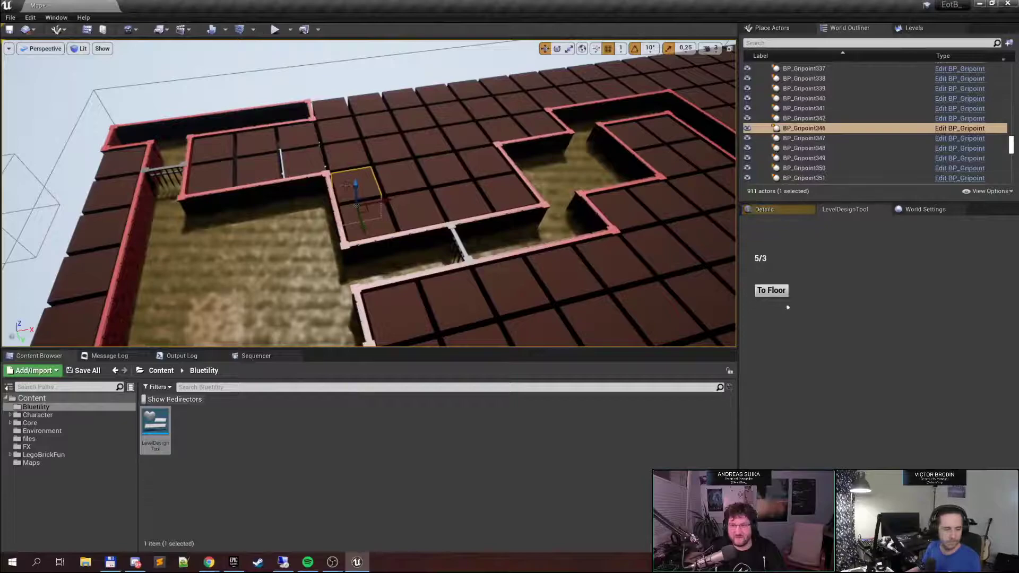
pyautogui.click(766, 291)
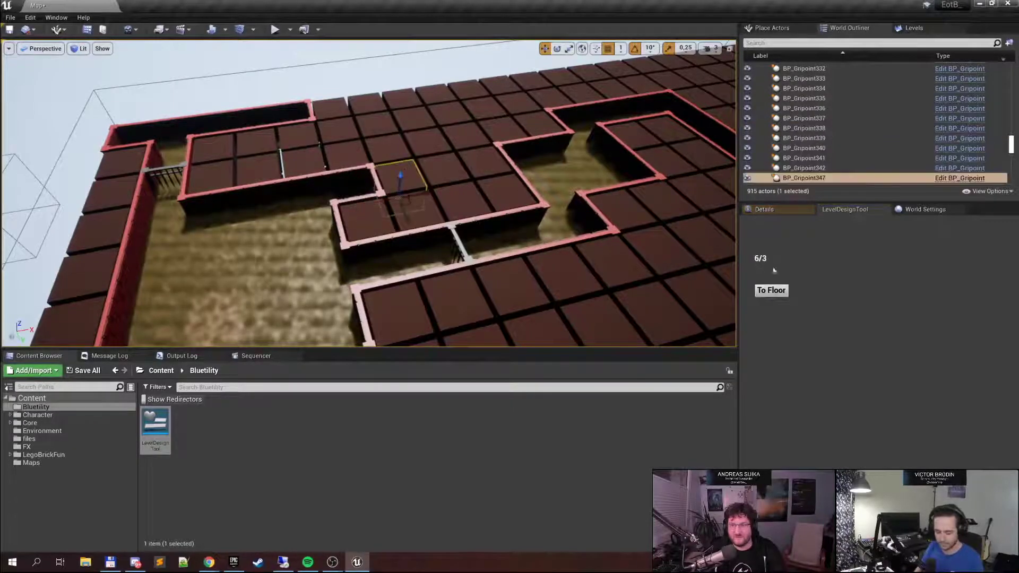
# Add a gate to floor tile 5/3 on the side facing the cleared room, and set the gate to Is Open
pyautogui.click(358, 192)
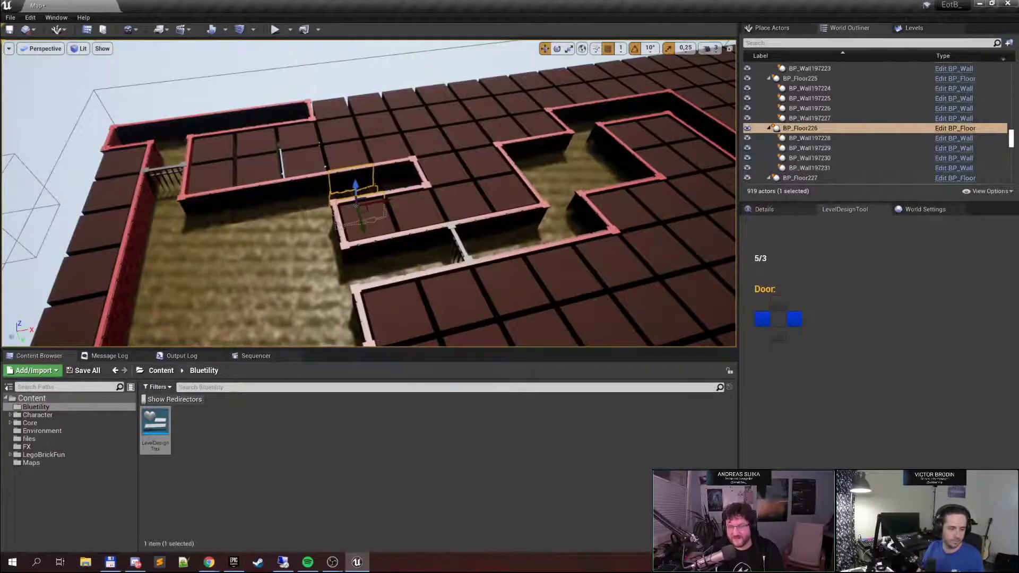
pyautogui.click(449, 170)
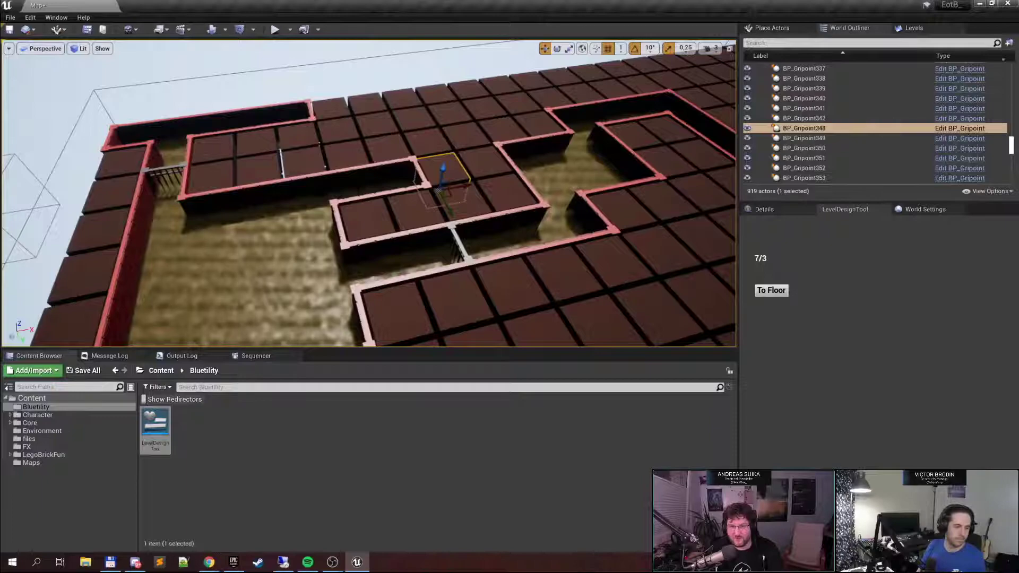
pyautogui.click(355, 187)
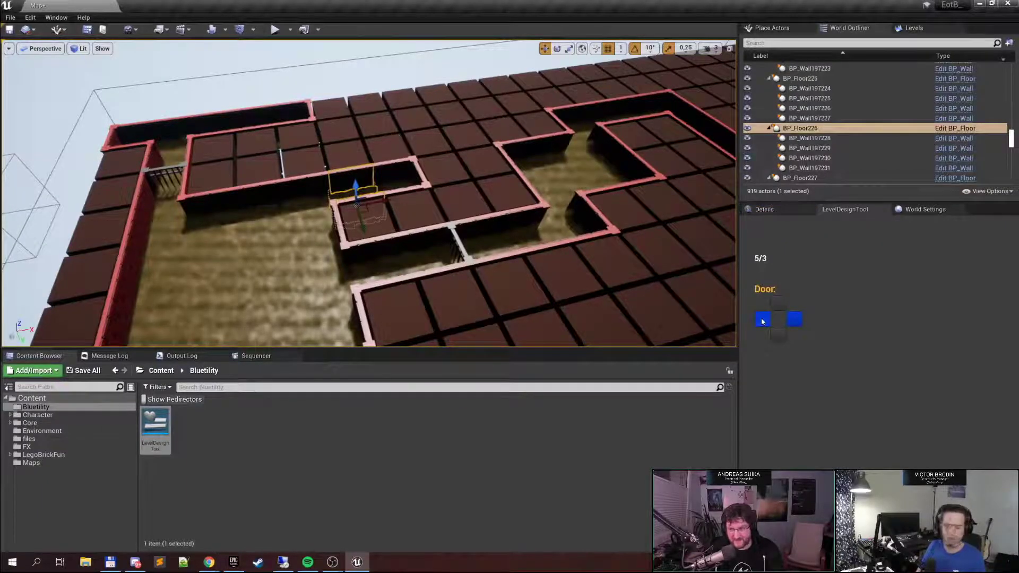
pyautogui.moveTo(395, 274); pyautogui.dragTo(446, 266, button='right')
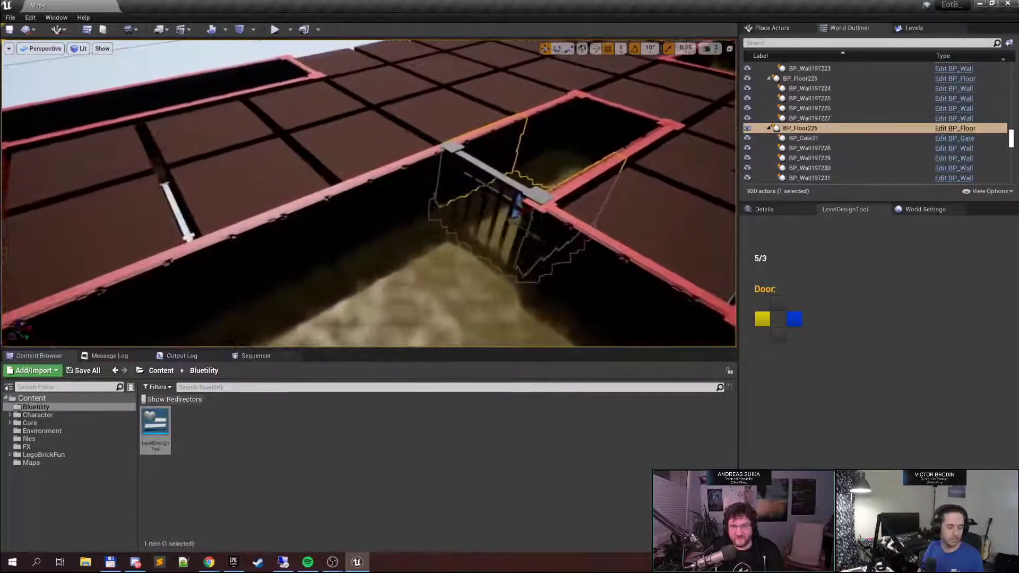
pyautogui.click(496, 212)
pyautogui.click(785, 302)
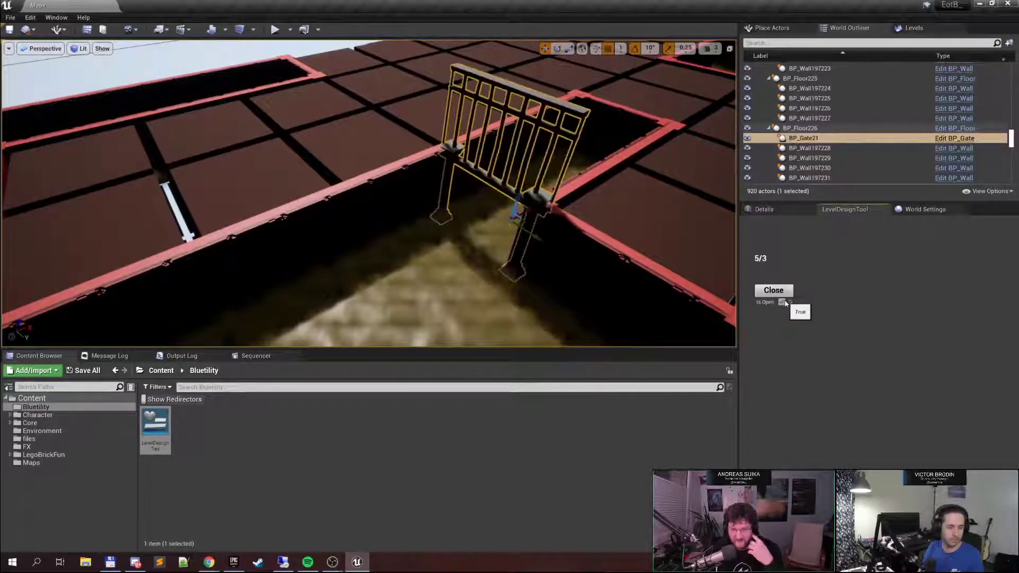
# Start a play session of the level, open the closed gate at the start and walk through it
pyautogui.moveTo(424, 228); pyautogui.dragTo(513, 263, button='right')
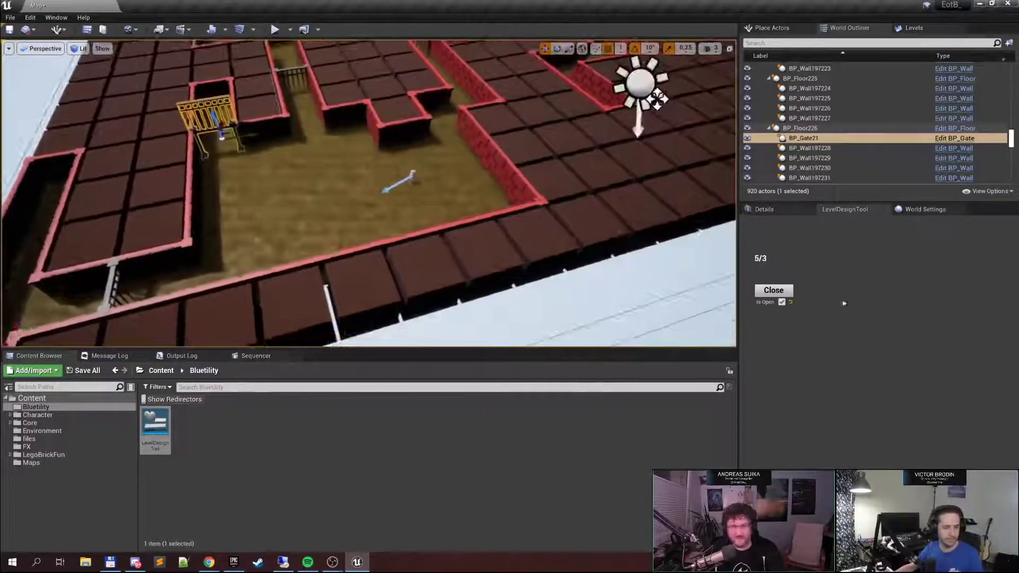
pyautogui.moveTo(321, 129); pyautogui.dragTo(321, 129, button='right')
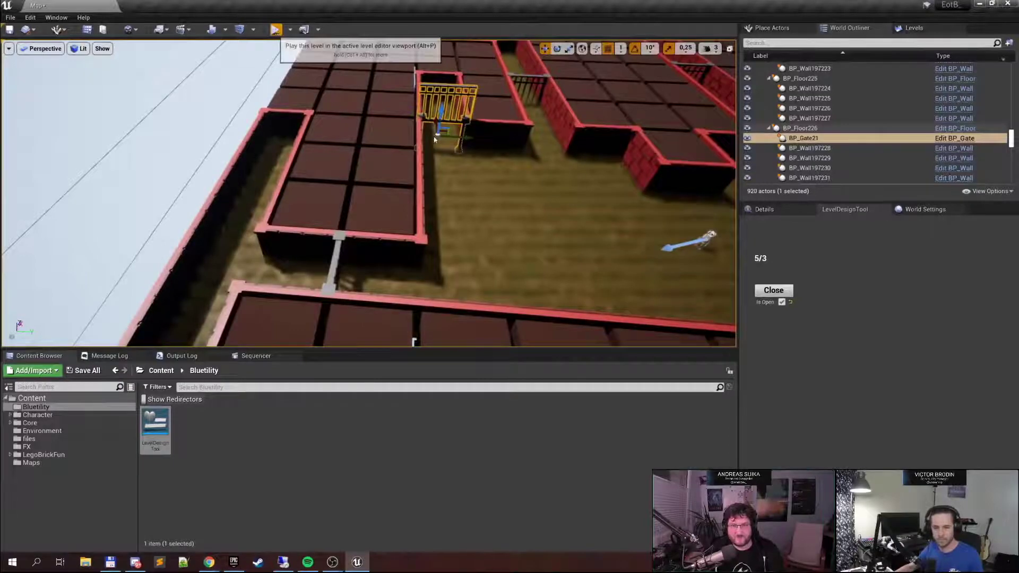
pyautogui.click(275, 29)
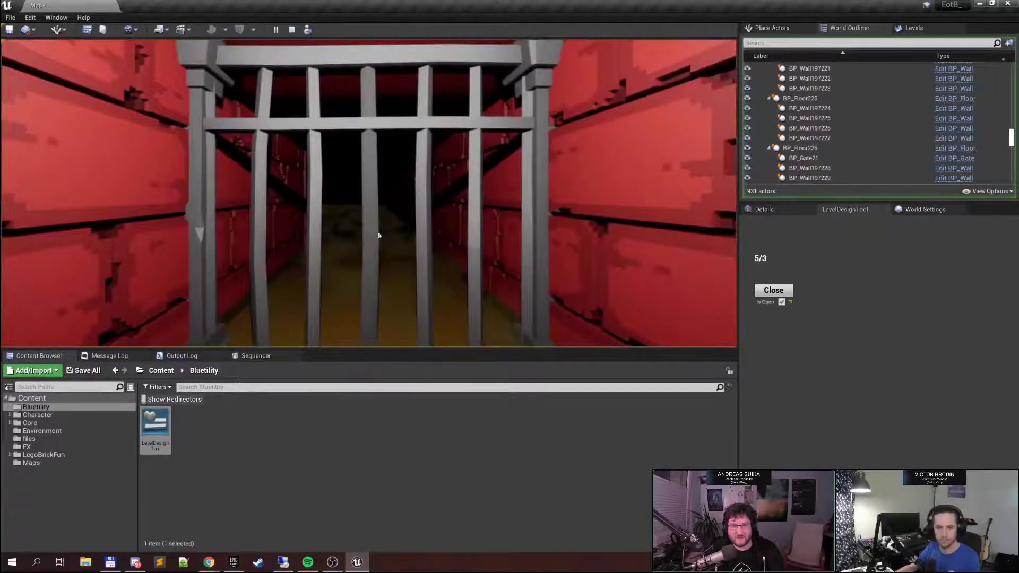
pyautogui.click(371, 241)
pyautogui.press('w')
pyautogui.press('w')
pyautogui.press('q')
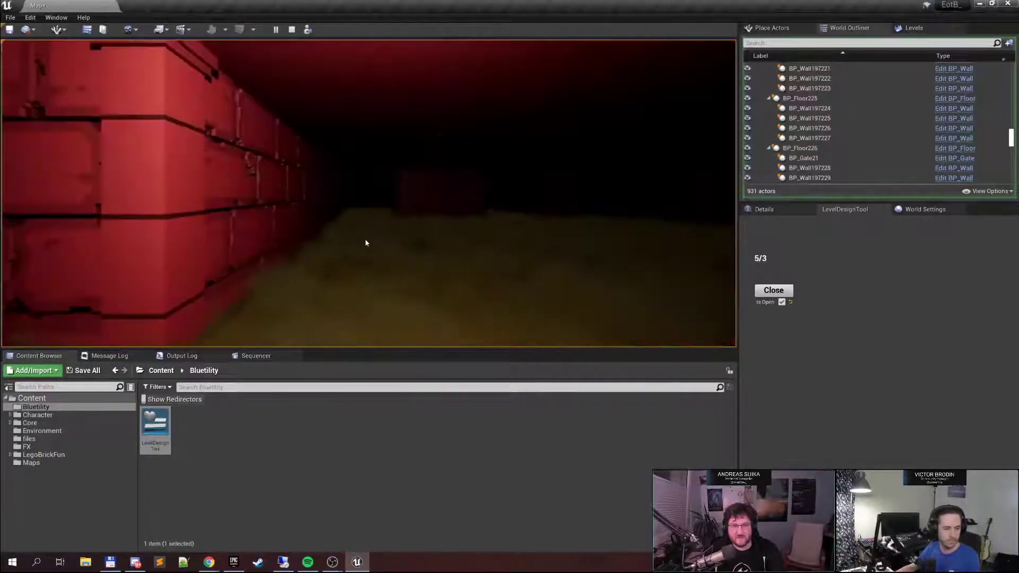
# Walk on through the play-tested dungeon to the skeleton in the open room and stop the play session
pyautogui.press('w')
pyautogui.press('w')
pyautogui.press('w')
pyautogui.press('w')
pyautogui.press('e')
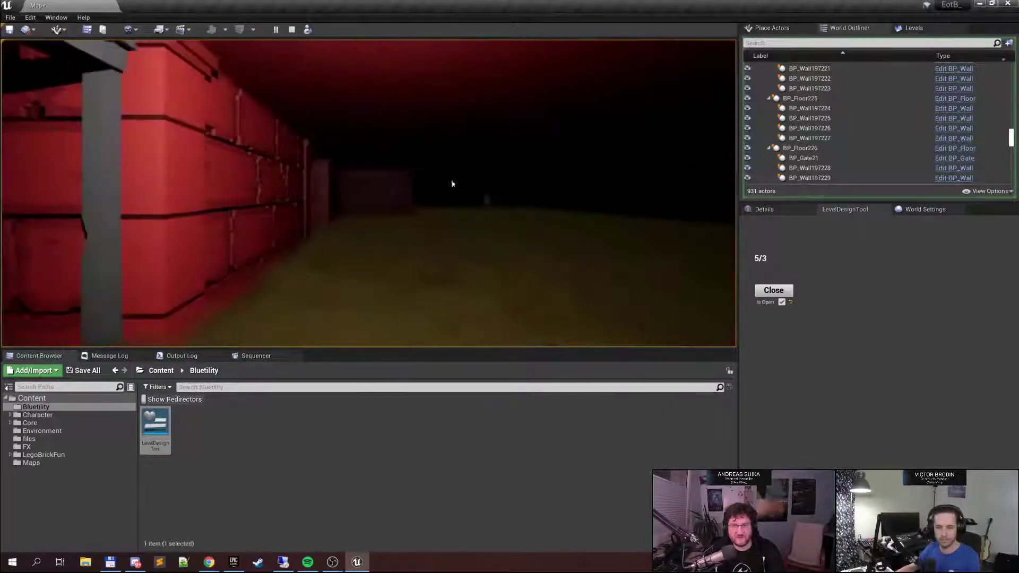
pyautogui.press('e')
pyautogui.press('q')
pyautogui.press('w')
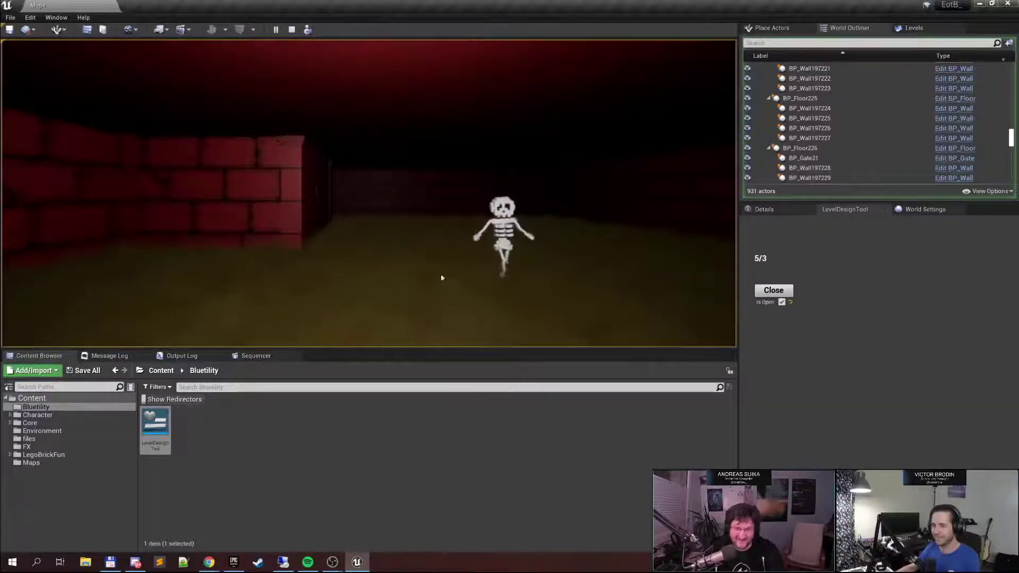
pyautogui.click(291, 30)
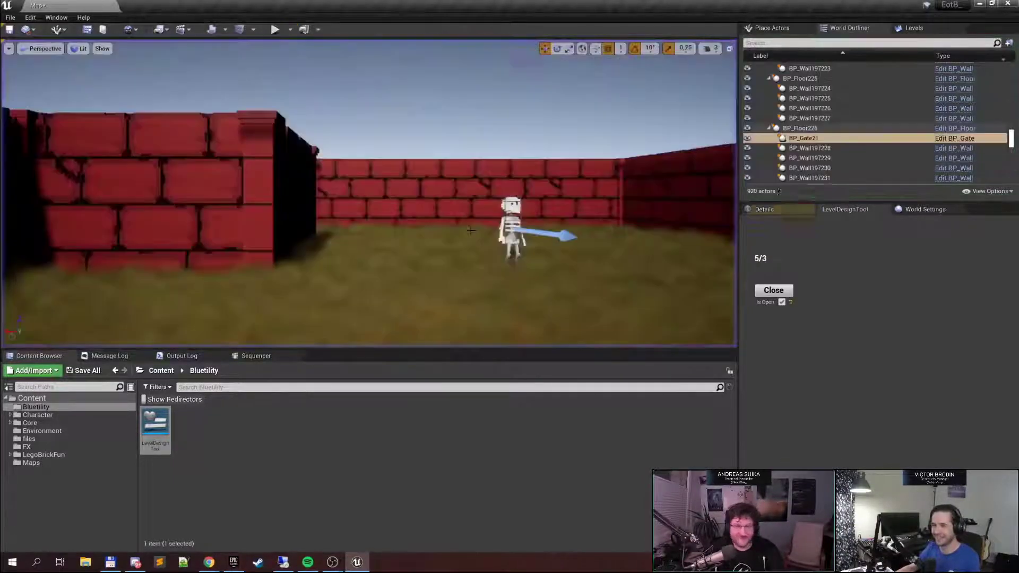
# Open the LevelDesignTool editor utility widget for editing and dock its editor beside the Map
pyautogui.moveTo(370, 193); pyautogui.dragTo(425, 260, button='right')
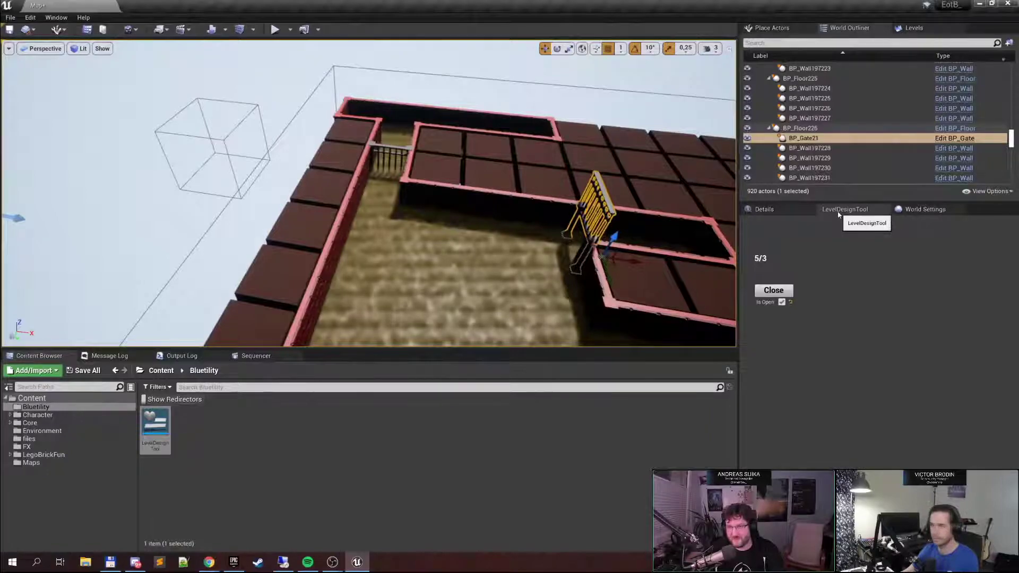
pyautogui.rightClick(167, 431)
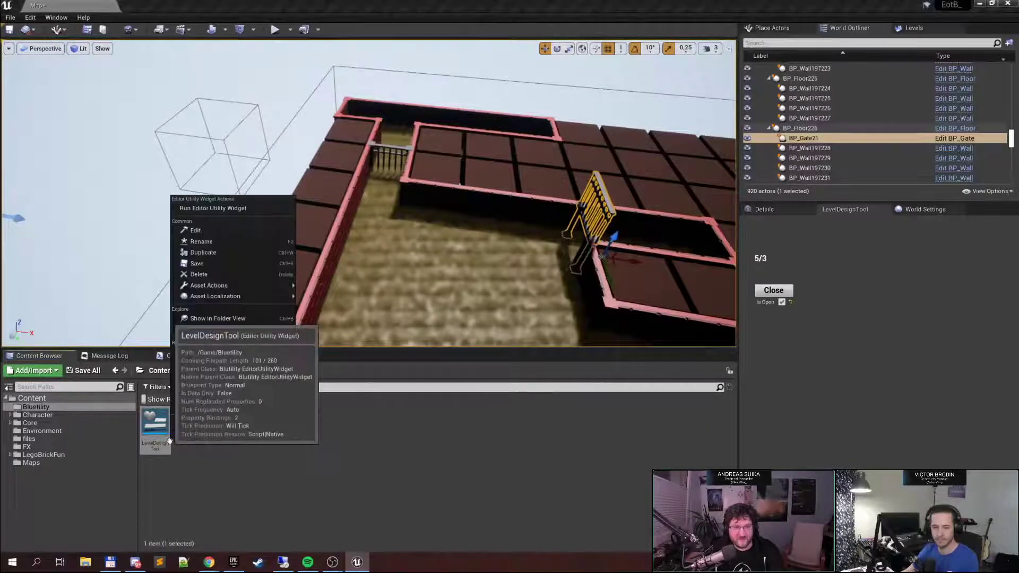
pyautogui.click(215, 230)
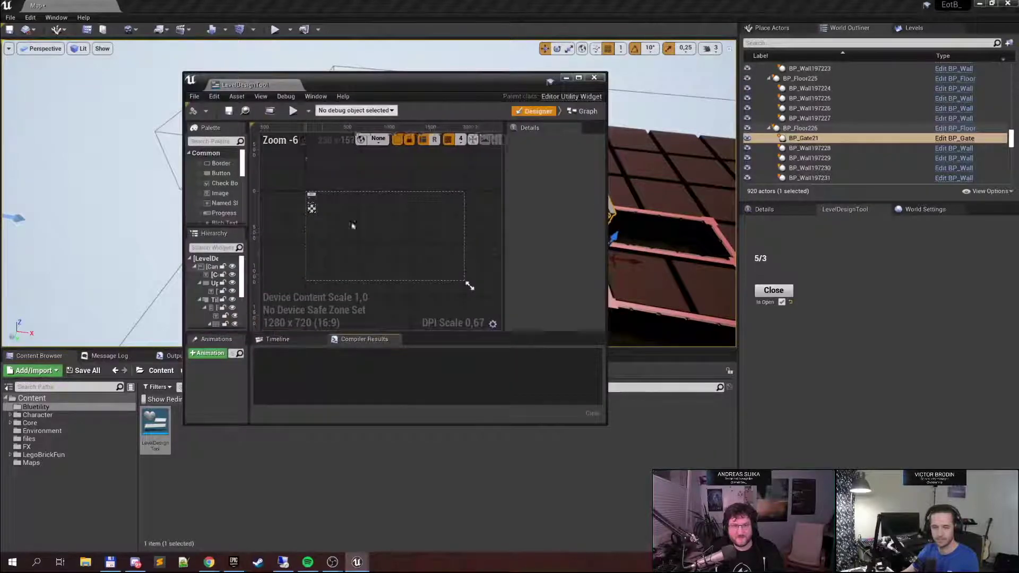
pyautogui.moveTo(258, 86); pyautogui.dragTo(216, 12)
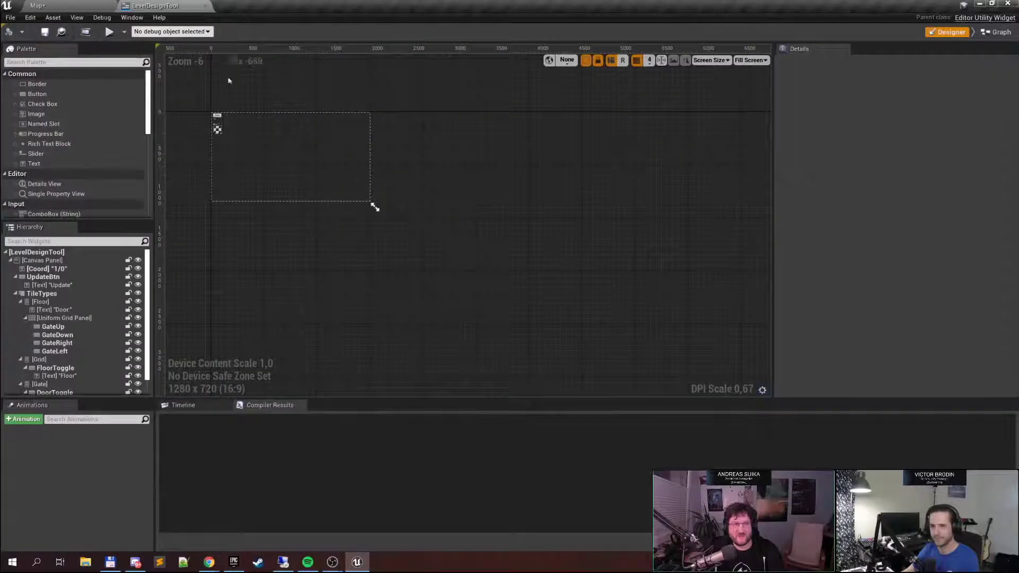
# Examine the widget's designer layout, including the Update button, coordinate text, Door grid and widget hierarchy
pyautogui.scroll(13, 375, 189)
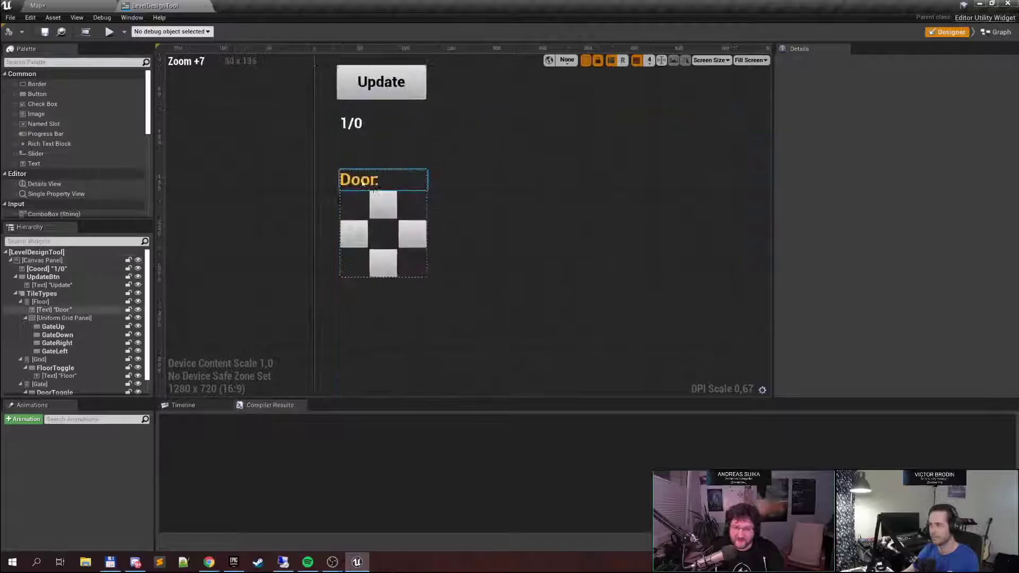
pyautogui.moveTo(374, 192); pyautogui.dragTo(477, 230, button='right')
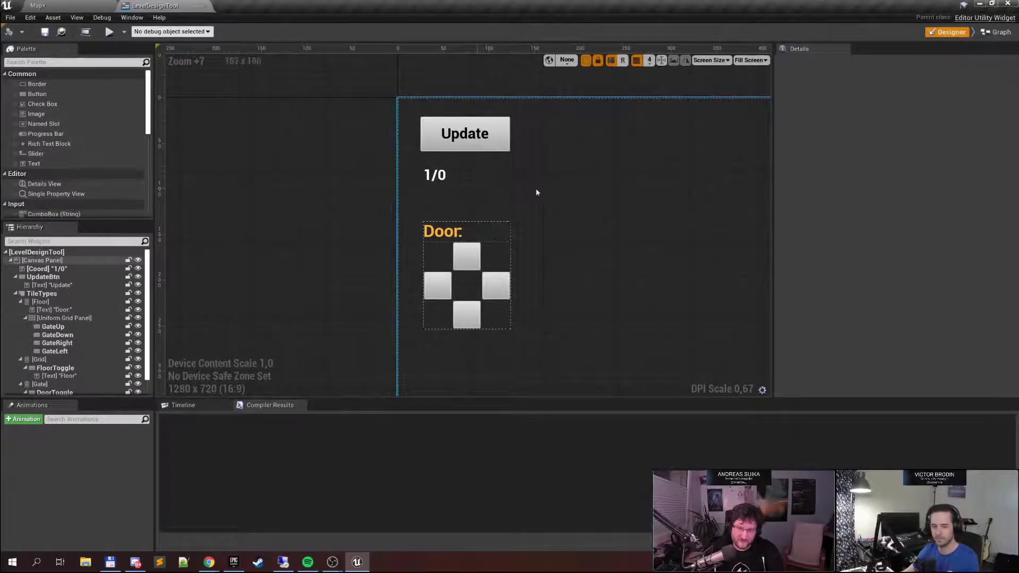
pyautogui.moveTo(510, 177); pyautogui.dragTo(473, 178, button='right')
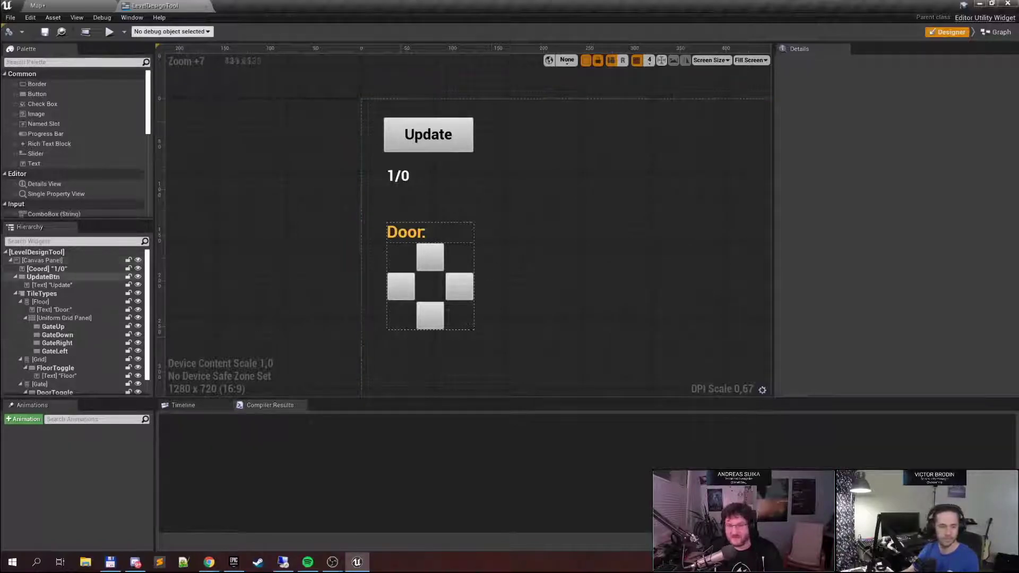
pyautogui.moveTo(599, 157); pyautogui.dragTo(468, 161, button='right')
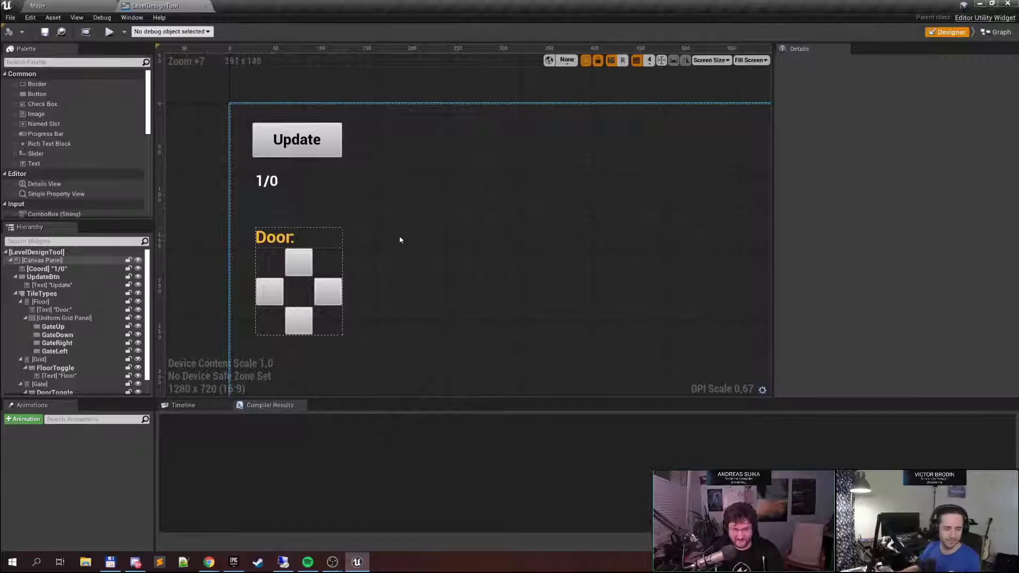
pyautogui.moveTo(368, 185); pyautogui.dragTo(470, 186, button='right')
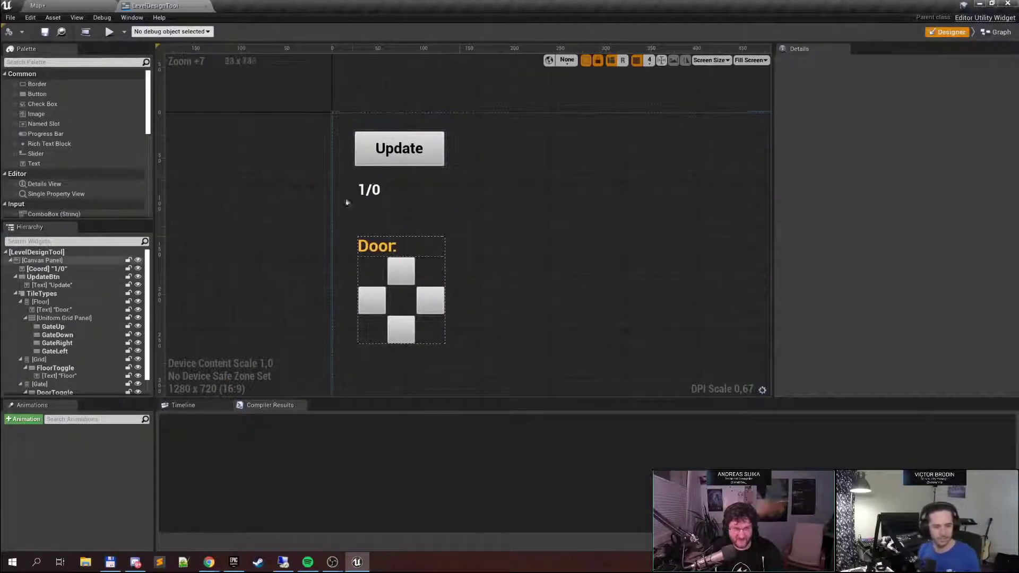
pyautogui.scroll(-1, 115, 317)
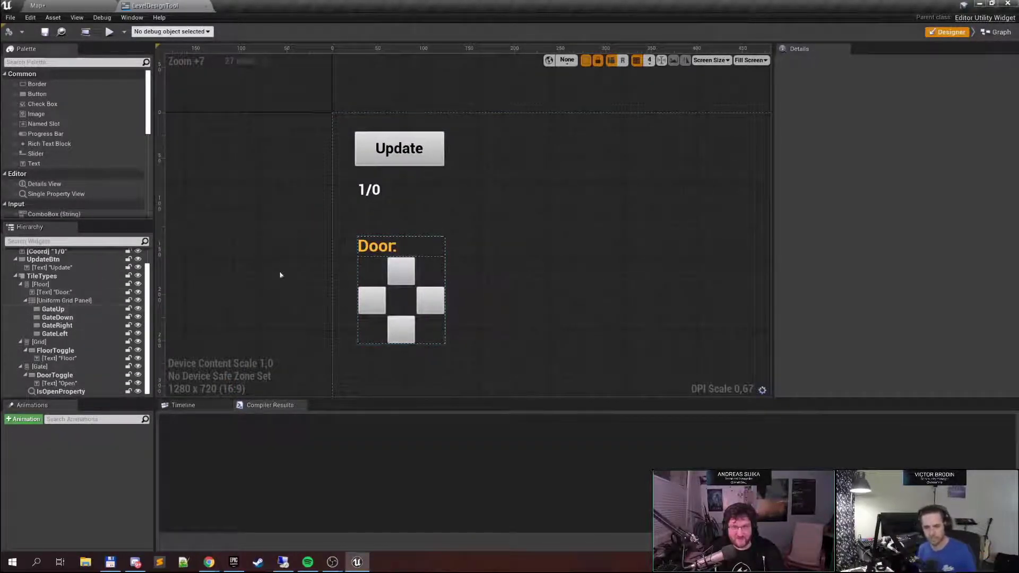
# Preview the pages of the TileTypes switcher by setting Active Widget Index to 1 and 2, and return it to 0
pyautogui.click(43, 277)
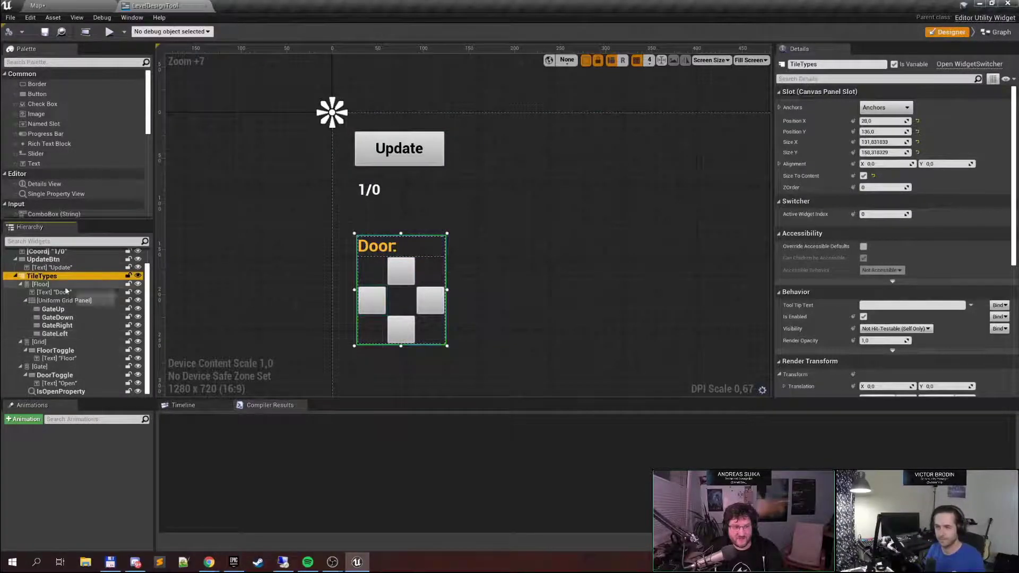
pyautogui.scroll(1, 45, 293)
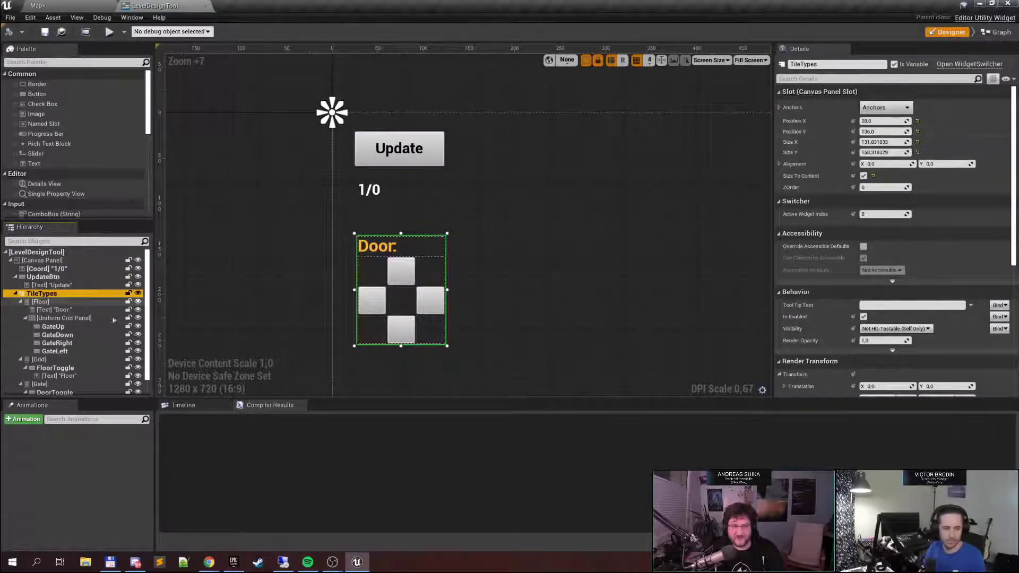
pyautogui.click(881, 214)
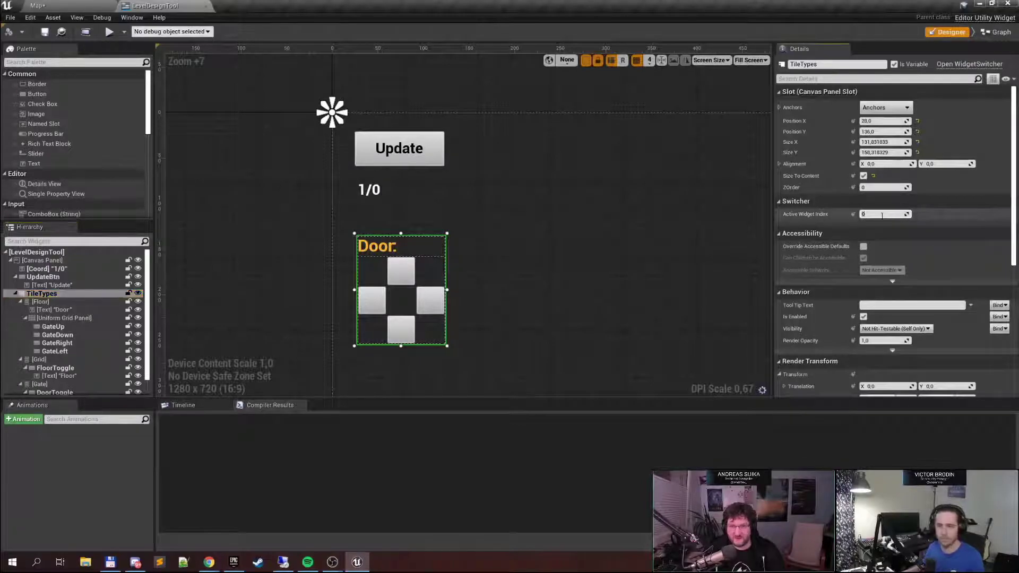
pyautogui.press('Return')
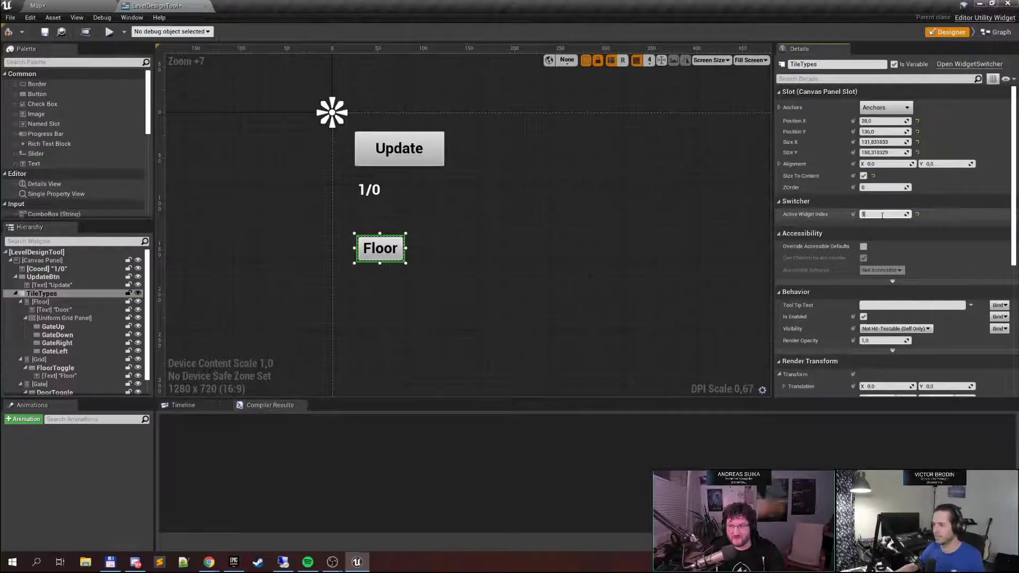
pyautogui.write('2')
pyautogui.press('Return')
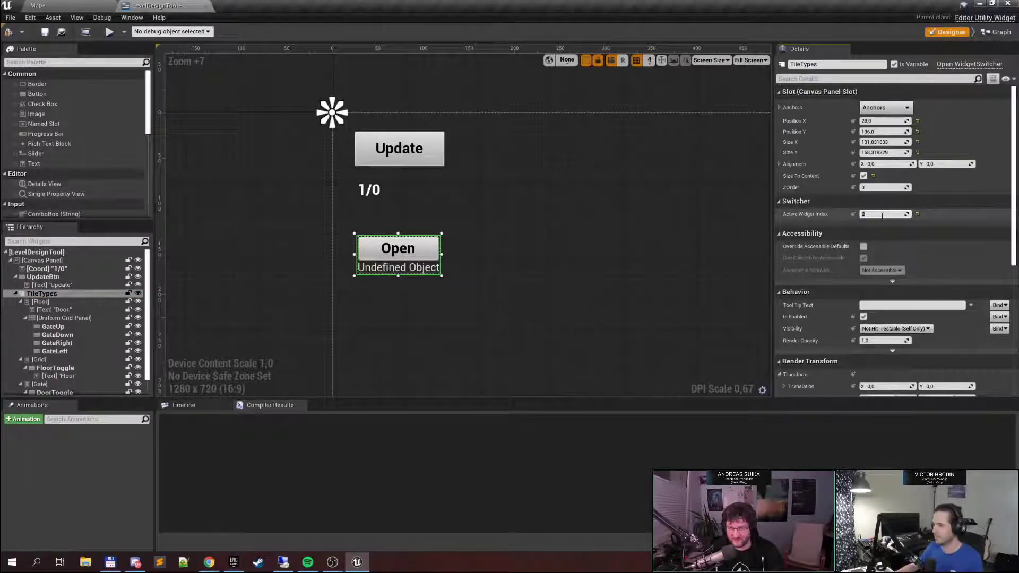
pyautogui.write('1')
pyautogui.press('Return')
pyautogui.write('0')
pyautogui.press('Return')
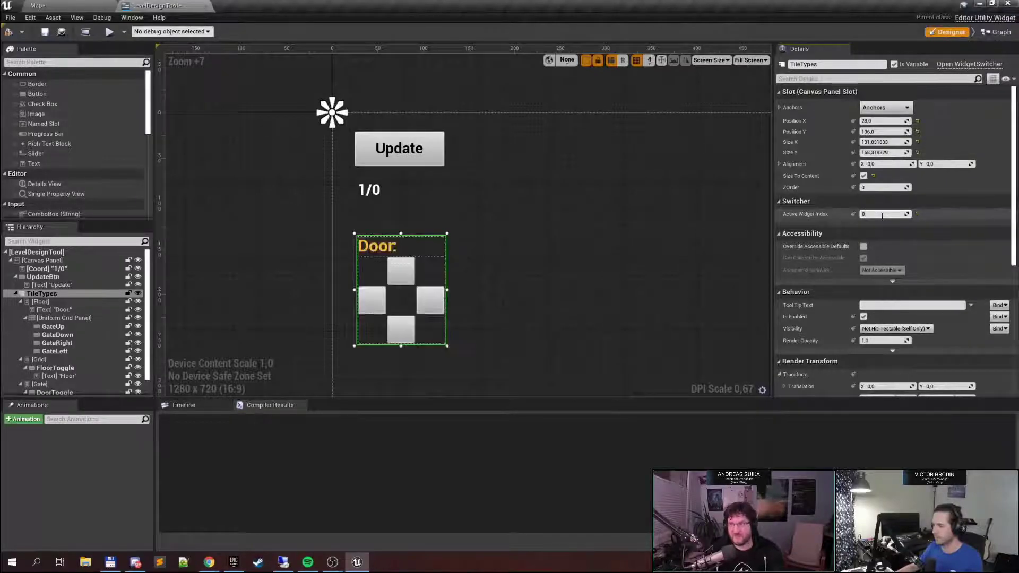
# Open the widget's Event Graph and examine how Event Tick and the UpdateBtn click feed Get Selected Actors
pyautogui.click(997, 32)
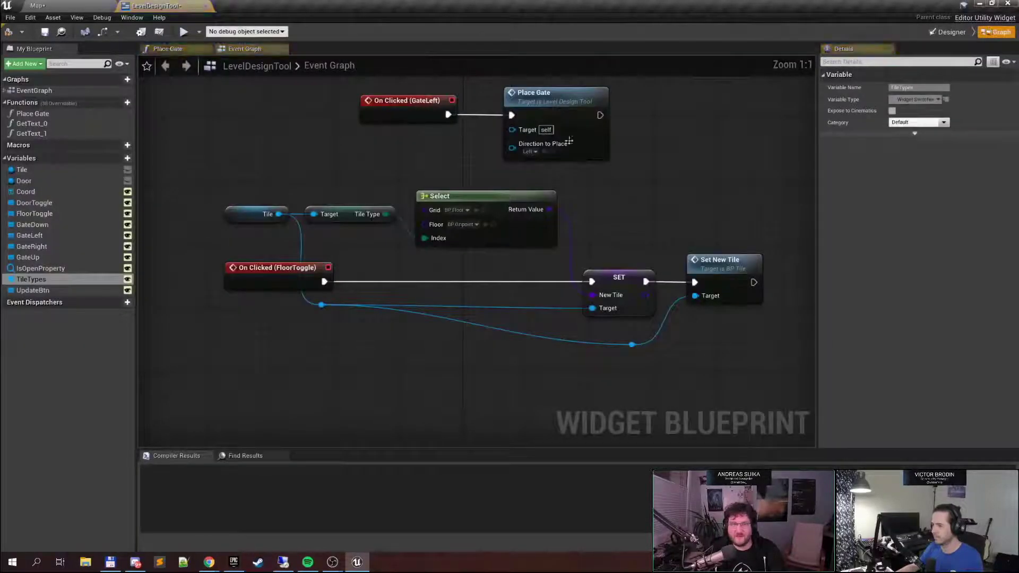
pyautogui.moveTo(373, 106); pyautogui.dragTo(304, 238, button='right')
pyautogui.scroll(-5, 303, 238)
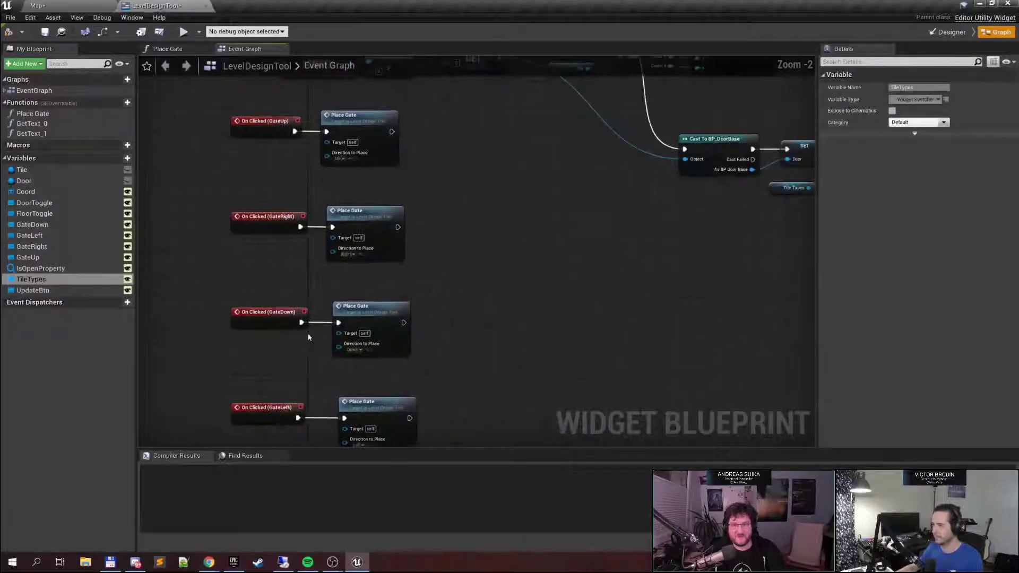
pyautogui.moveTo(556, 343); pyautogui.dragTo(526, 270, button='right')
pyautogui.scroll(1, 399, 175)
pyautogui.scroll(4, 399, 174)
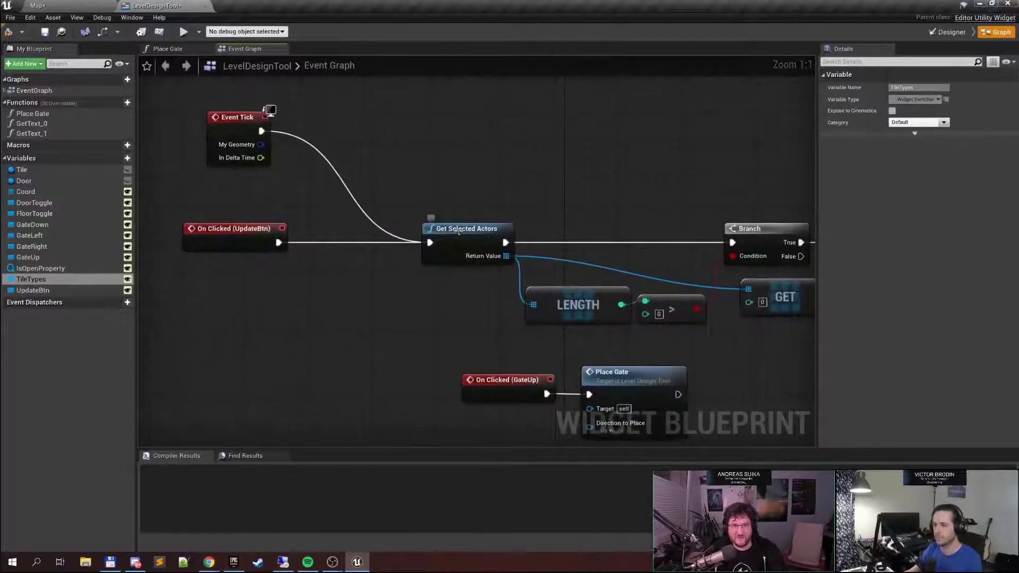
pyautogui.moveTo(657, 228); pyautogui.dragTo(509, 170, button='right')
pyautogui.moveTo(316, 129); pyautogui.dragTo(552, 282)
# Examine the Cast To BP_Tile branch, its coordinate text nodes, and how Switch on TileTypes sets the active widget index
pyautogui.moveTo(740, 311); pyautogui.dragTo(493, 277, button='right')
pyautogui.moveTo(603, 215); pyautogui.dragTo(436, 212, button='right')
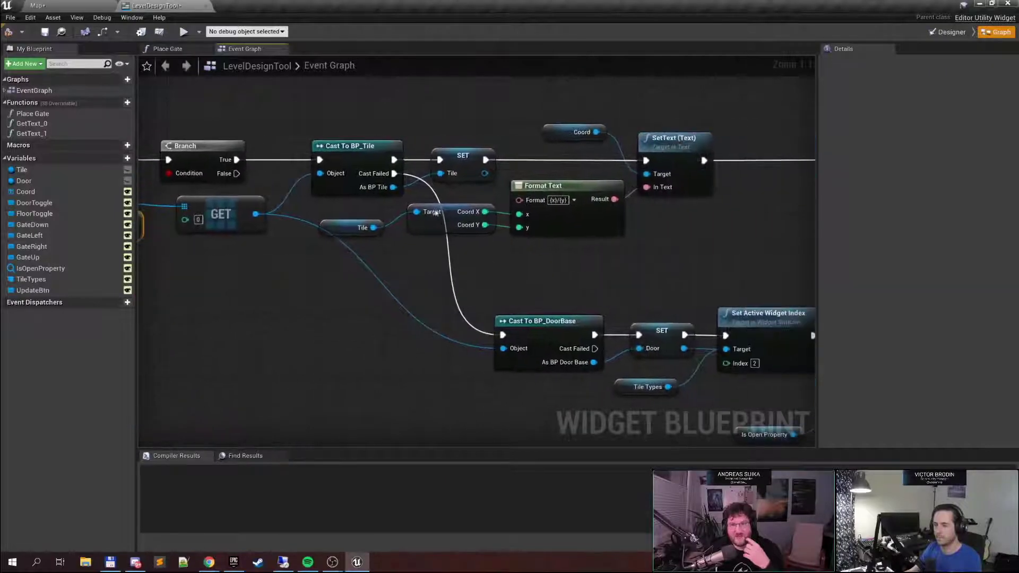
pyautogui.moveTo(616, 245); pyautogui.dragTo(502, 264, button='right')
pyautogui.moveTo(425, 121); pyautogui.dragTo(569, 234)
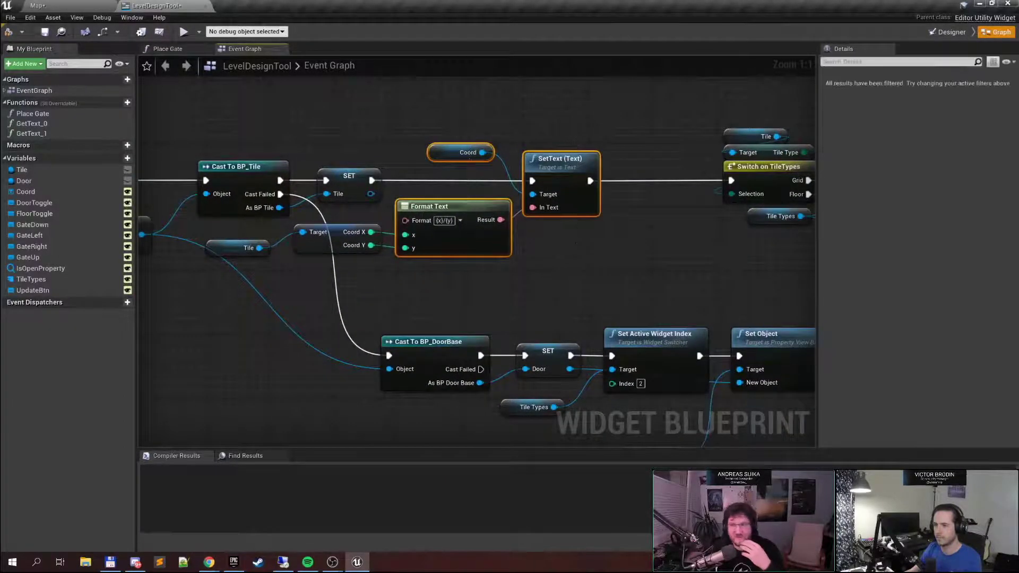
pyautogui.moveTo(626, 277); pyautogui.dragTo(332, 275, button='right')
pyautogui.moveTo(617, 138); pyautogui.dragTo(586, 143, button='right')
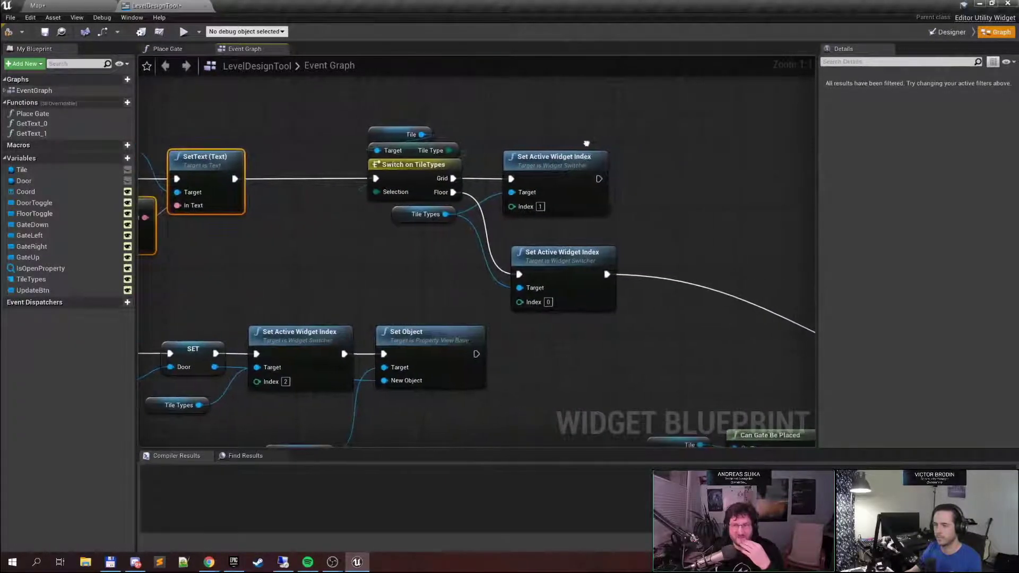
pyautogui.click(517, 175)
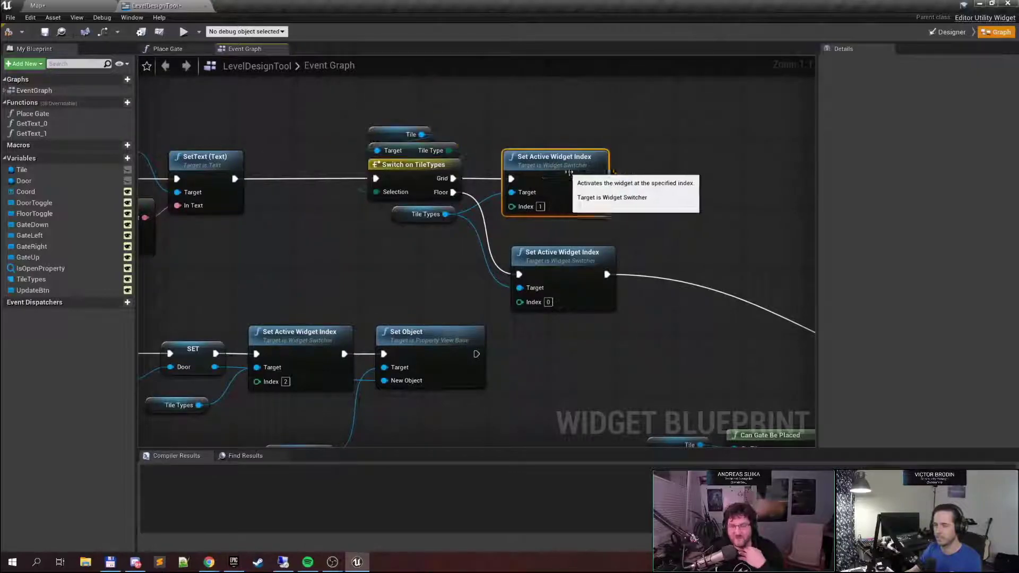
# Examine how Can Gate Be Placed selects the background color of the Gate Up button
pyautogui.moveTo(685, 244); pyautogui.dragTo(380, 91, button='right')
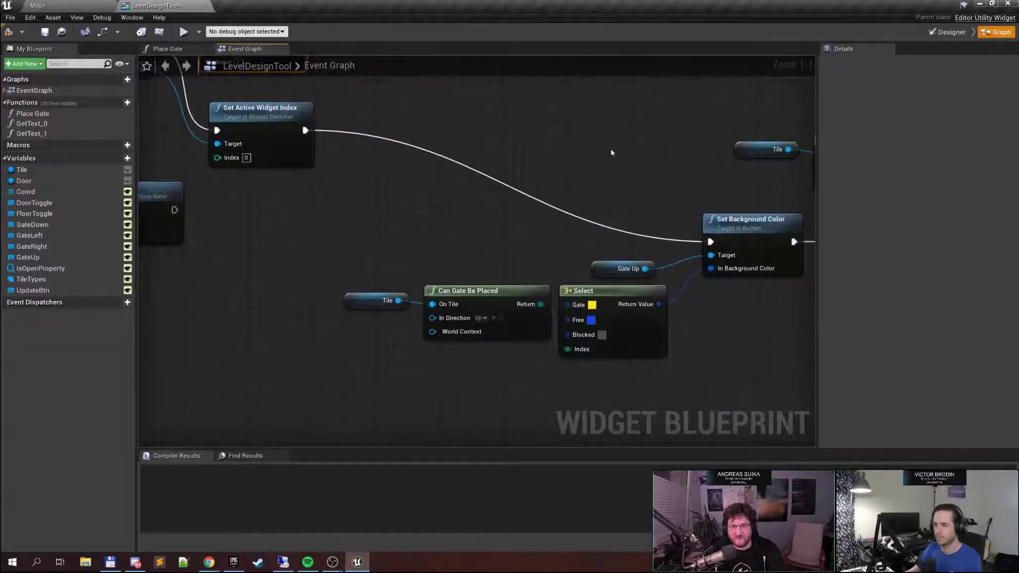
pyautogui.moveTo(605, 163); pyautogui.dragTo(463, 153, button='right')
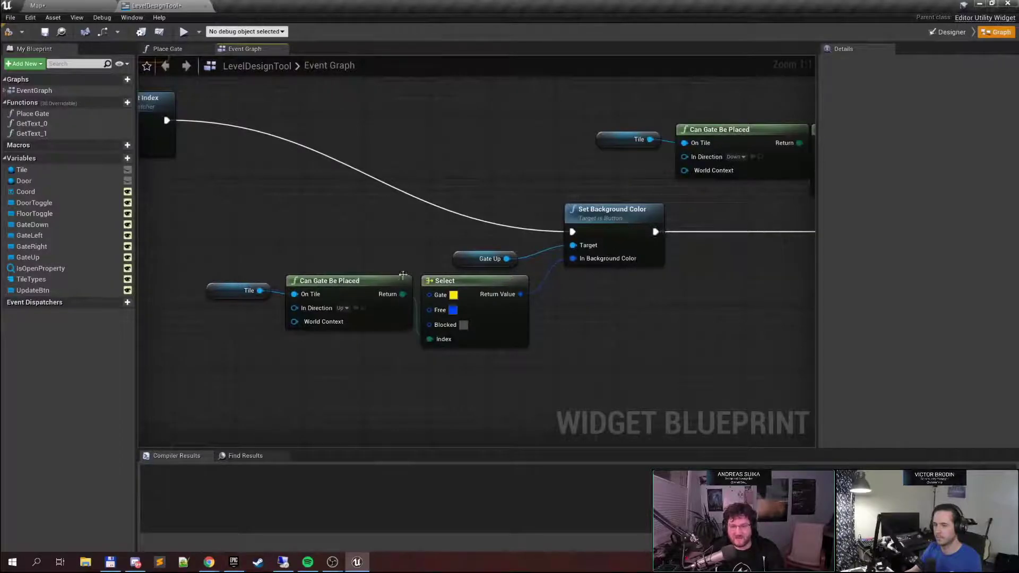
pyautogui.scroll(-2, 522, 250)
# Examine the gate buttons' Place Gate events and the FloorToggle click logic that sets a new tile
pyautogui.moveTo(365, 244); pyautogui.dragTo(812, 160, button='right')
pyautogui.moveTo(183, 286); pyautogui.dragTo(489, 269, button='right')
pyautogui.moveTo(231, 279); pyautogui.dragTo(459, 380, button='right')
pyautogui.moveTo(569, 200); pyautogui.dragTo(553, 397, button='right')
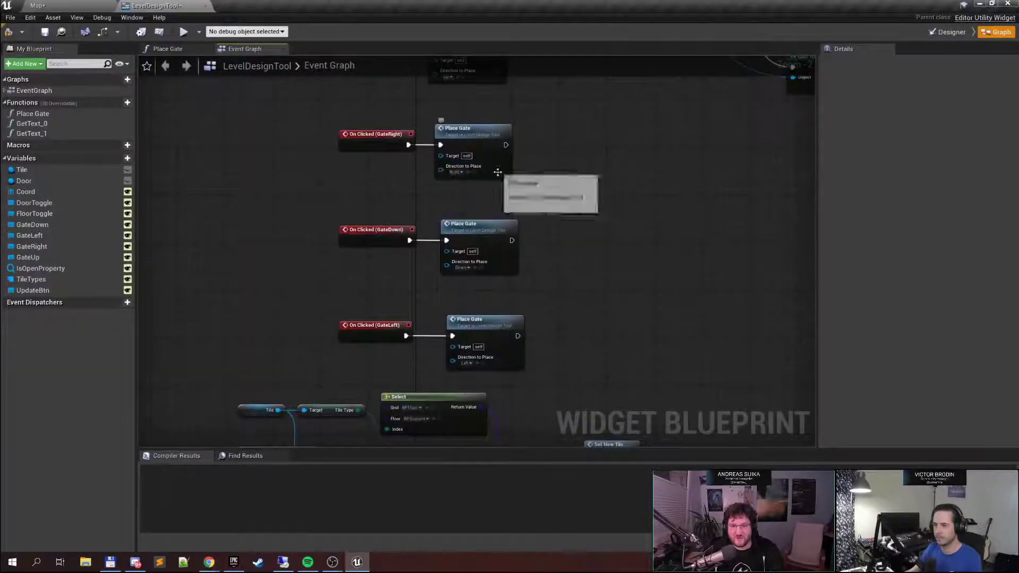
pyautogui.moveTo(529, 213); pyautogui.dragTo(591, 221, button='right')
pyautogui.scroll(2, 416, 175)
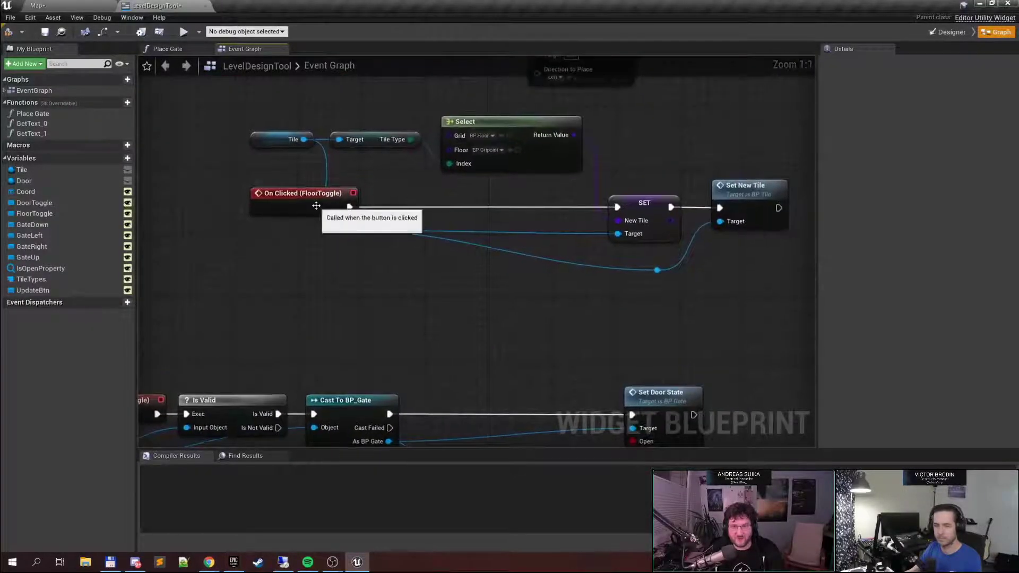
pyautogui.moveTo(317, 206); pyautogui.dragTo(273, 223, button='right')
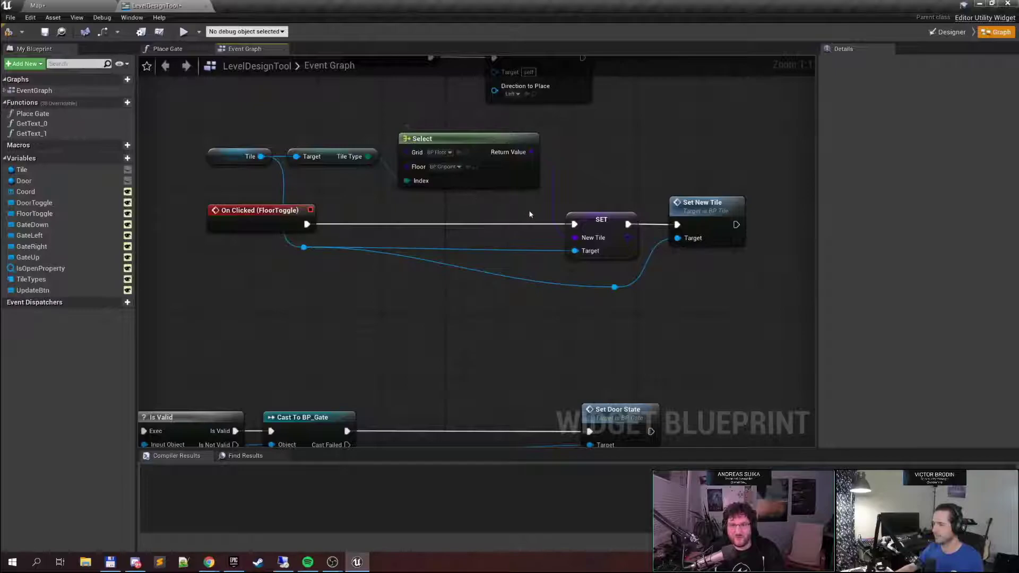
# Open the Set New Tile function from the FloorToggle logic and examine its spawn, attach, map update and neighbour nodes
pyautogui.moveTo(529, 214); pyautogui.dragTo(466, 206, button='right')
pyautogui.moveTo(618, 184); pyautogui.dragTo(566, 182, button='right')
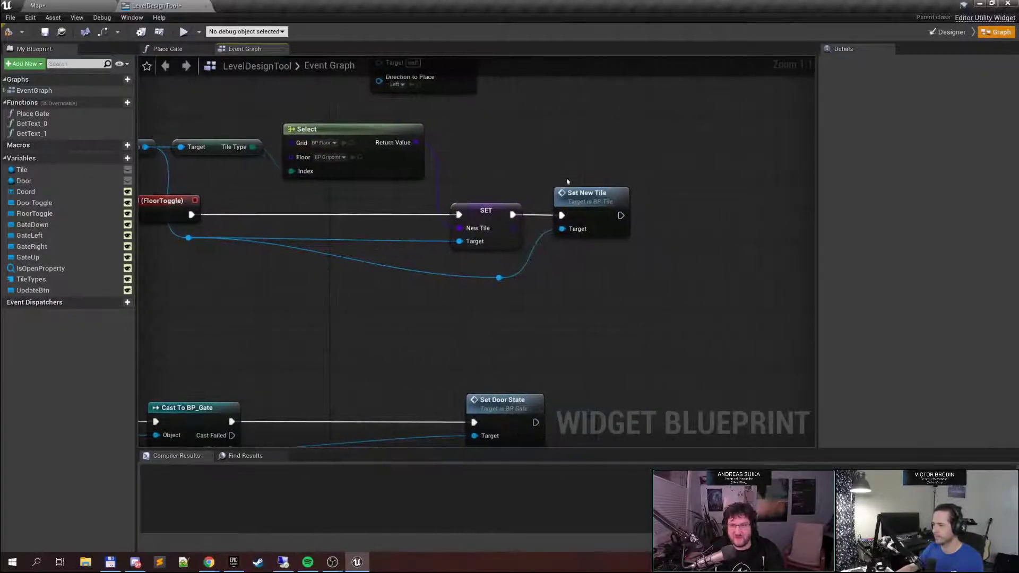
pyautogui.click(595, 199)
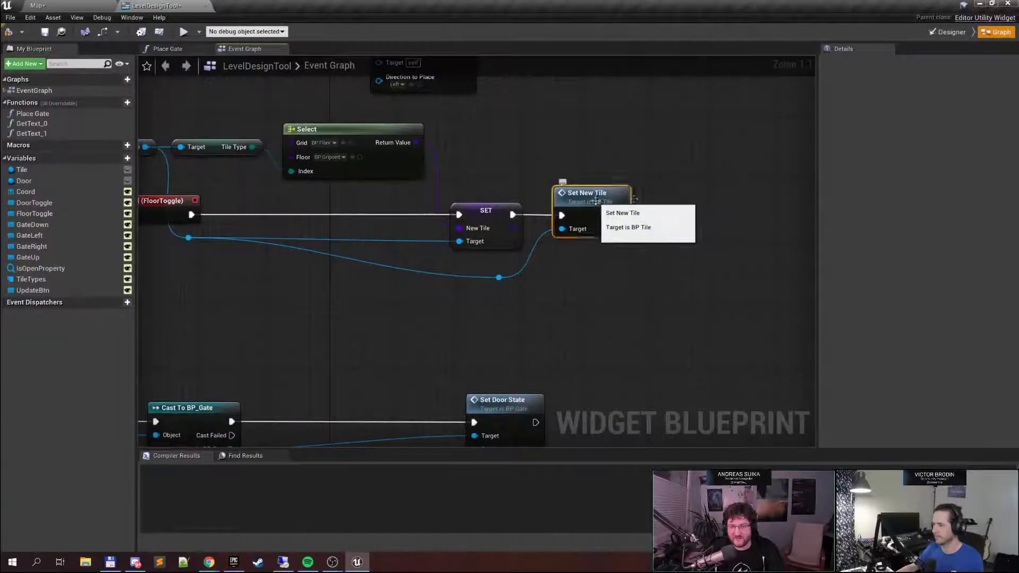
pyautogui.doubleClick(579, 206)
pyautogui.moveTo(293, 260); pyautogui.dragTo(489, 247, button='right')
pyautogui.scroll(-5, 489, 247)
pyautogui.moveTo(336, 257); pyautogui.dragTo(466, 253, button='right')
pyautogui.scroll(4, 435, 243)
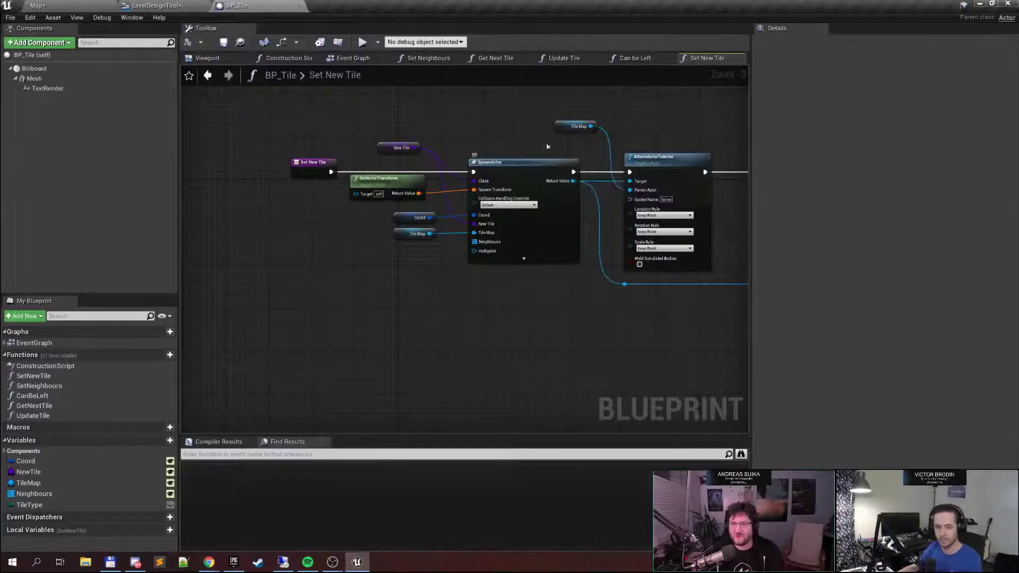
pyautogui.moveTo(522, 175); pyautogui.dragTo(537, 155, button='right')
pyautogui.moveTo(657, 159); pyautogui.dragTo(657, 162, button='right')
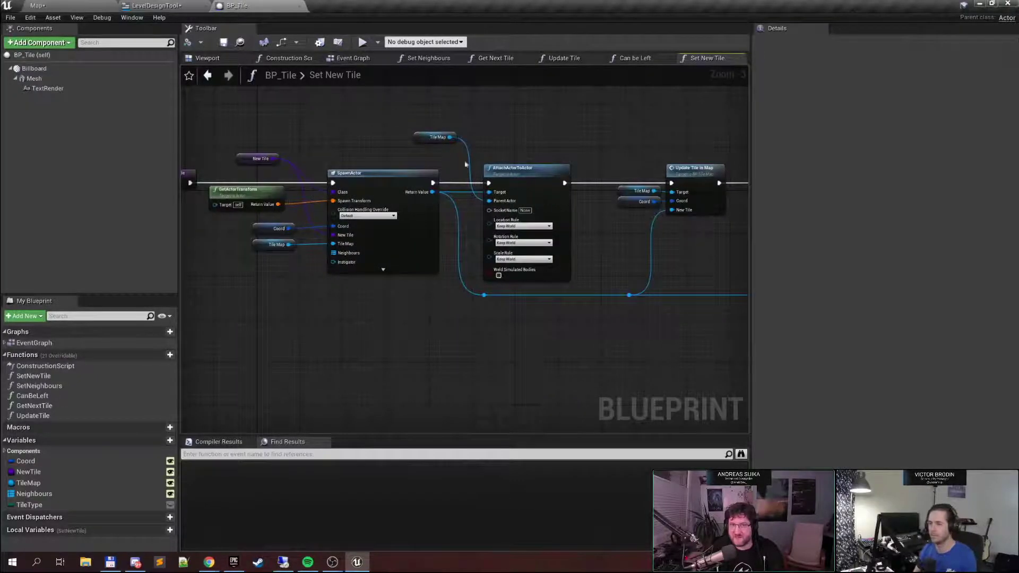
pyautogui.moveTo(466, 165); pyautogui.dragTo(136, 159, button='right')
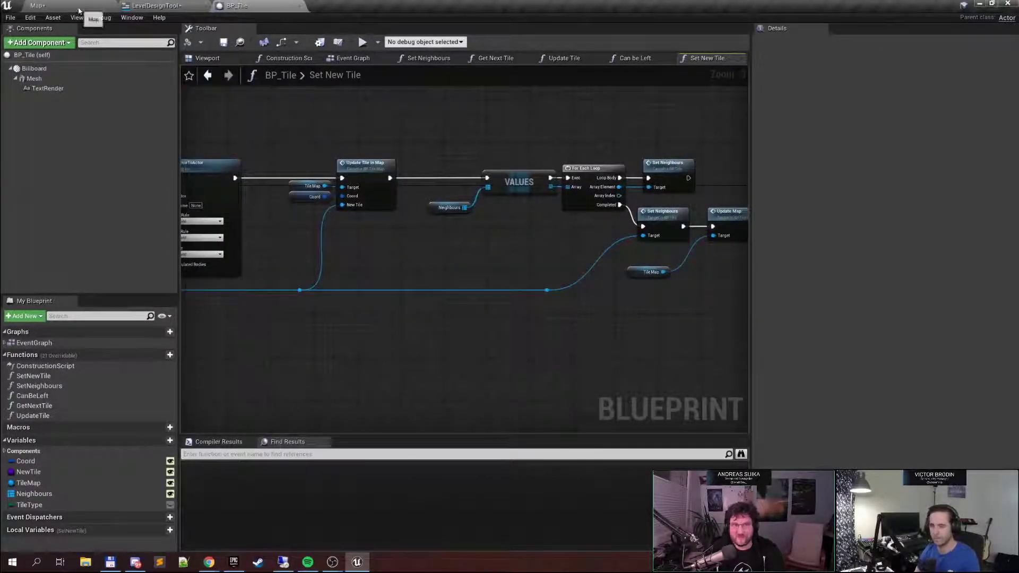
pyautogui.click(142, 5)
pyautogui.scroll(-4, 297, 281)
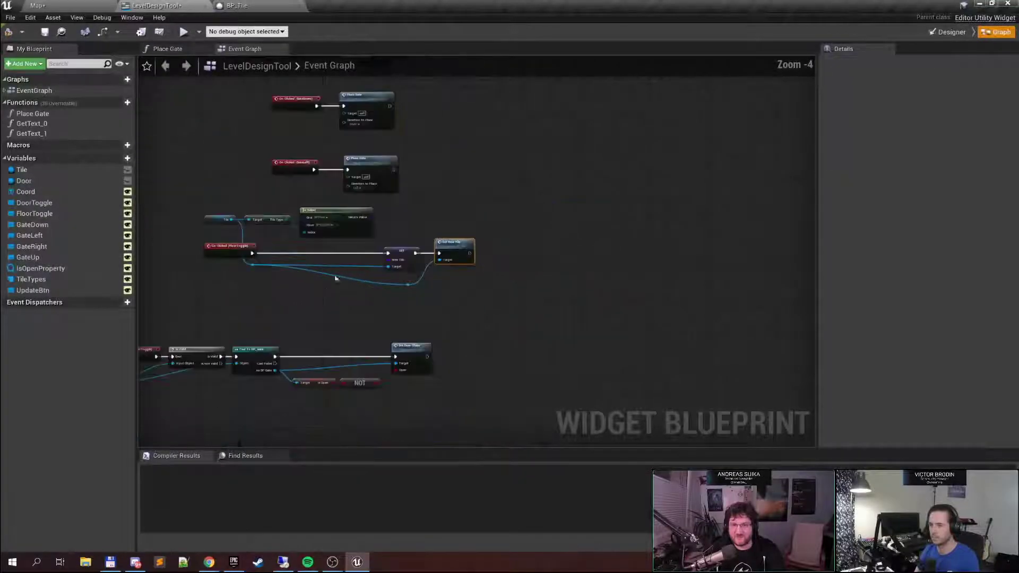
pyautogui.moveTo(361, 248); pyautogui.dragTo(489, 304, button='right')
# In the map level, convert the grid tile at 4/7 by setting its New Tile to BP_Floor and running Set New Tile
pyautogui.click(49, 6)
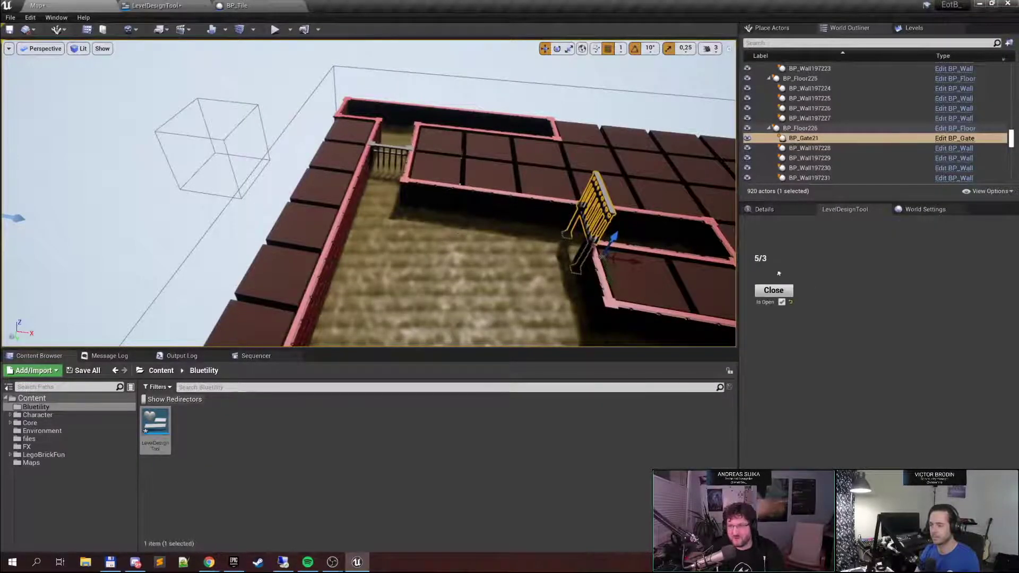
pyautogui.moveTo(411, 255); pyautogui.dragTo(507, 243, button='right')
pyautogui.click(525, 205)
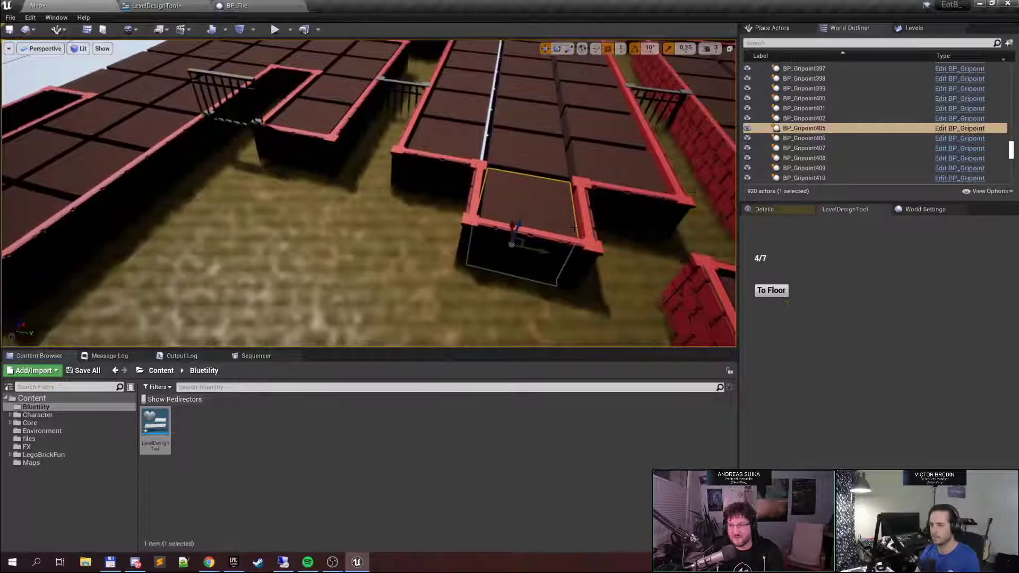
pyautogui.click(771, 209)
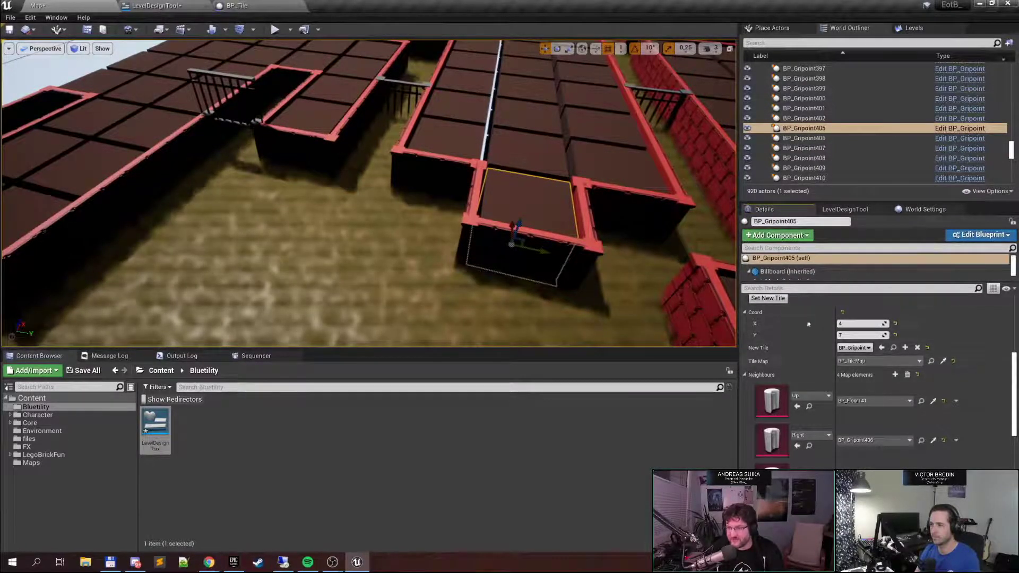
pyautogui.click(855, 348)
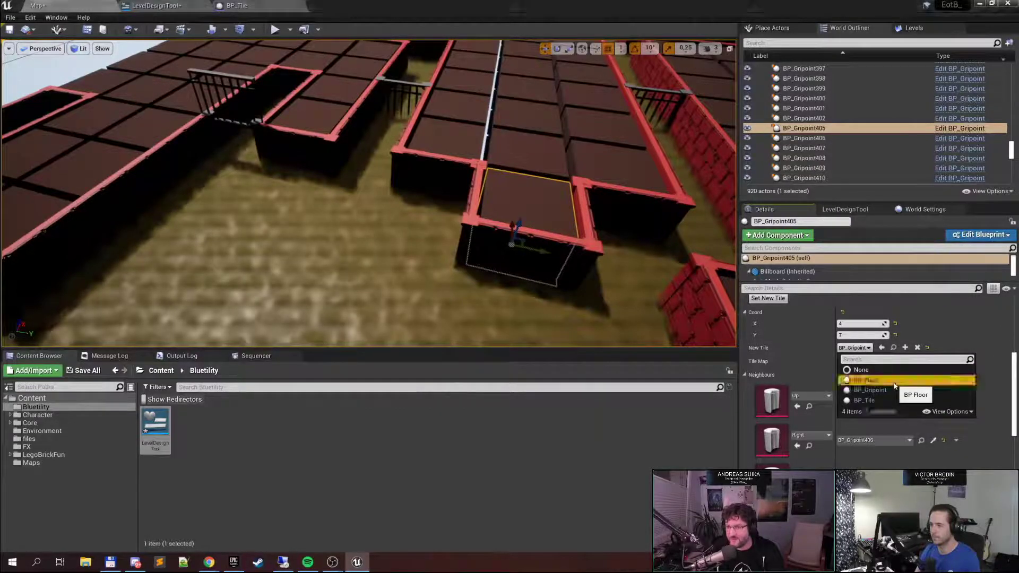
pyautogui.click(866, 380)
pyautogui.click(780, 300)
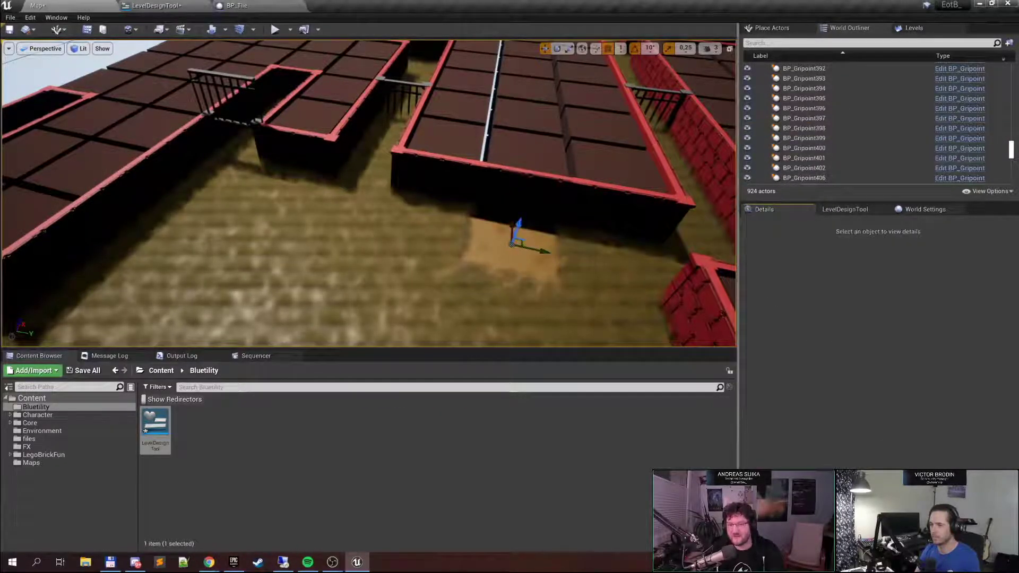
# Convert the grid tiles at 5/7 and 6/7 to floor with the LevelDesignTool
pyautogui.moveTo(595, 255); pyautogui.dragTo(536, 263, button='right')
pyautogui.moveTo(404, 218); pyautogui.dragTo(425, 218, button='right')
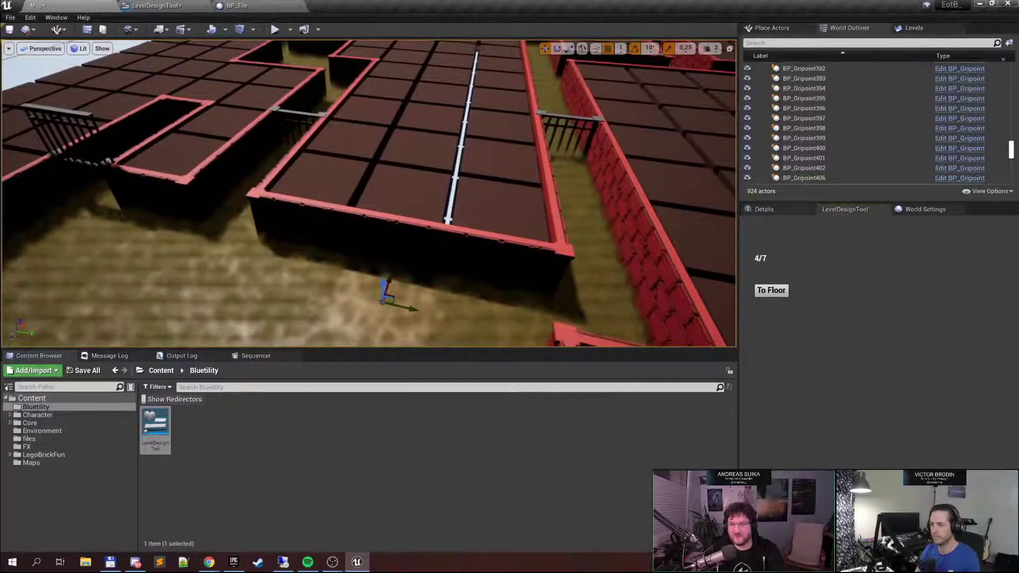
pyautogui.click(402, 212)
pyautogui.click(772, 291)
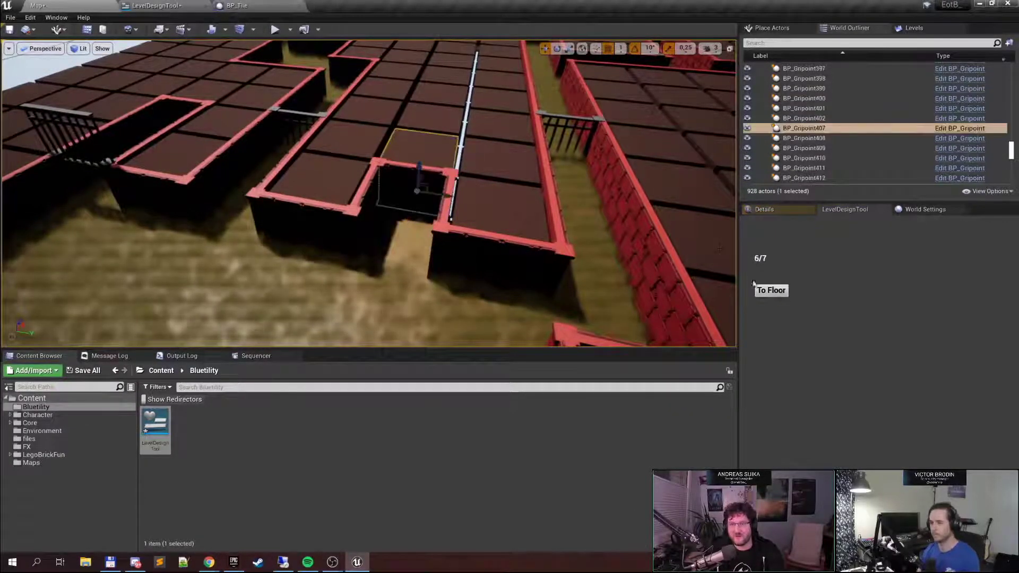
pyautogui.click(771, 290)
# Place a gate on the right edge of floor tile 5/7 with the LevelDesignTool and open that gate
pyautogui.click(408, 218)
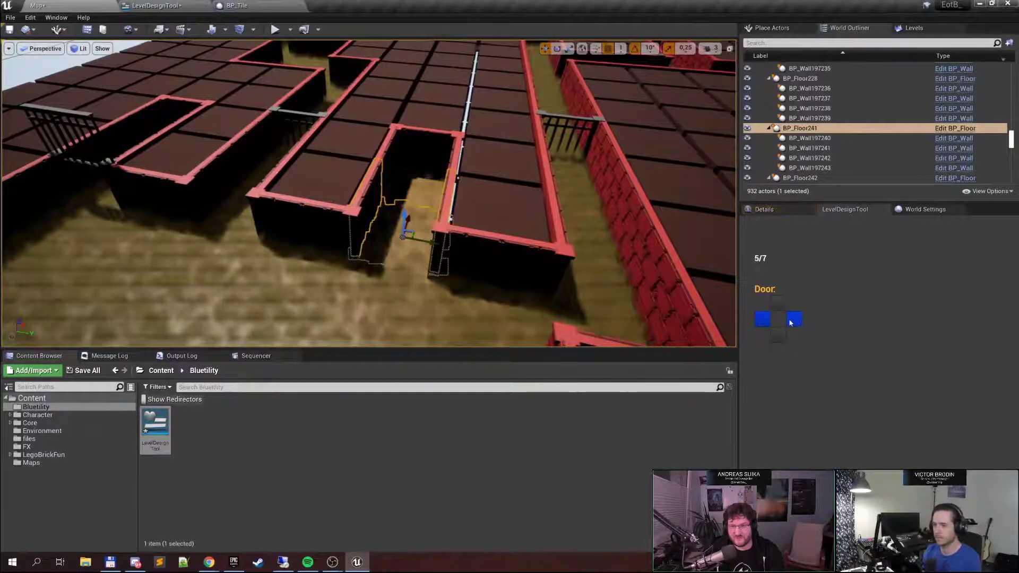
pyautogui.click(794, 320)
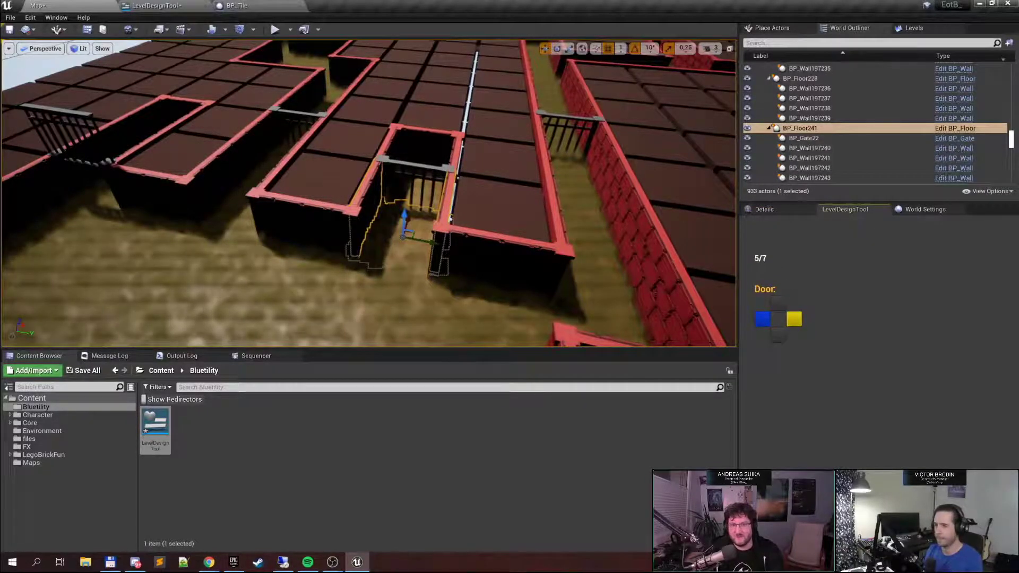
pyautogui.click(418, 166)
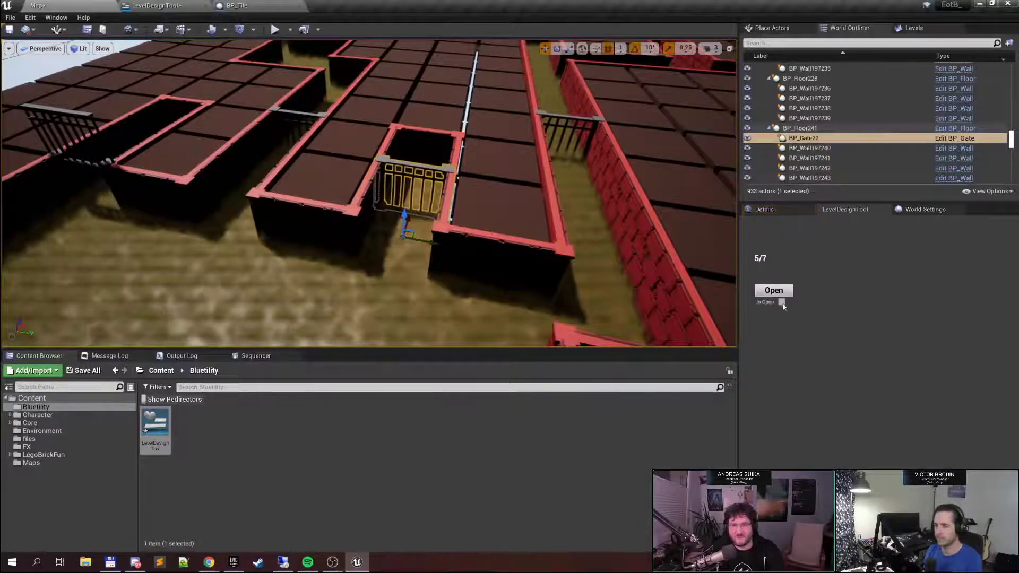
pyautogui.moveTo(504, 185); pyautogui.dragTo(461, 214, button='right')
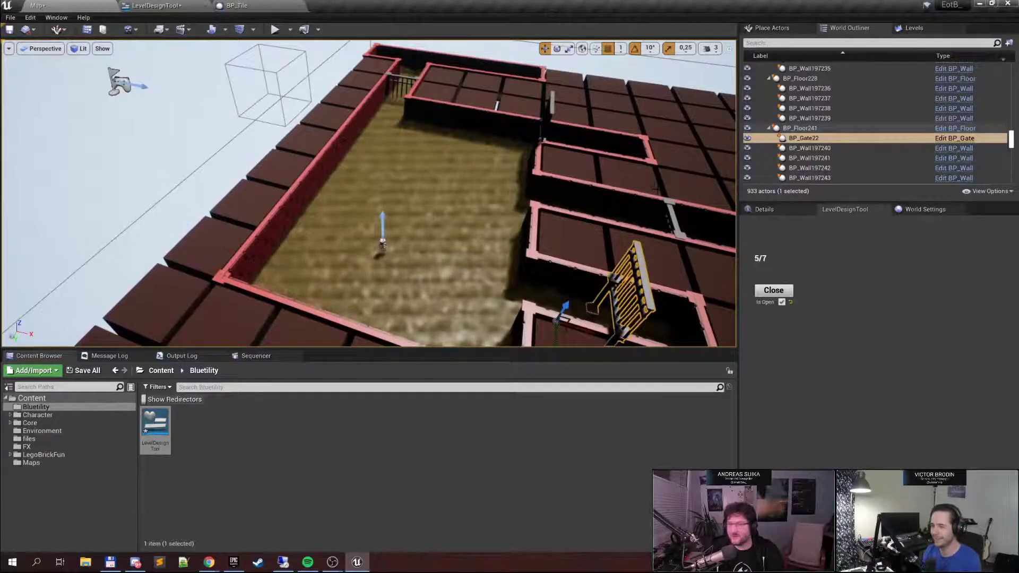
pyautogui.moveTo(657, 189); pyautogui.dragTo(783, 159, button='right')
pyautogui.moveTo(563, 188); pyautogui.dragTo(613, 199, button='right')
pyautogui.moveTo(512, 208); pyautogui.dragTo(496, 213, button='right')
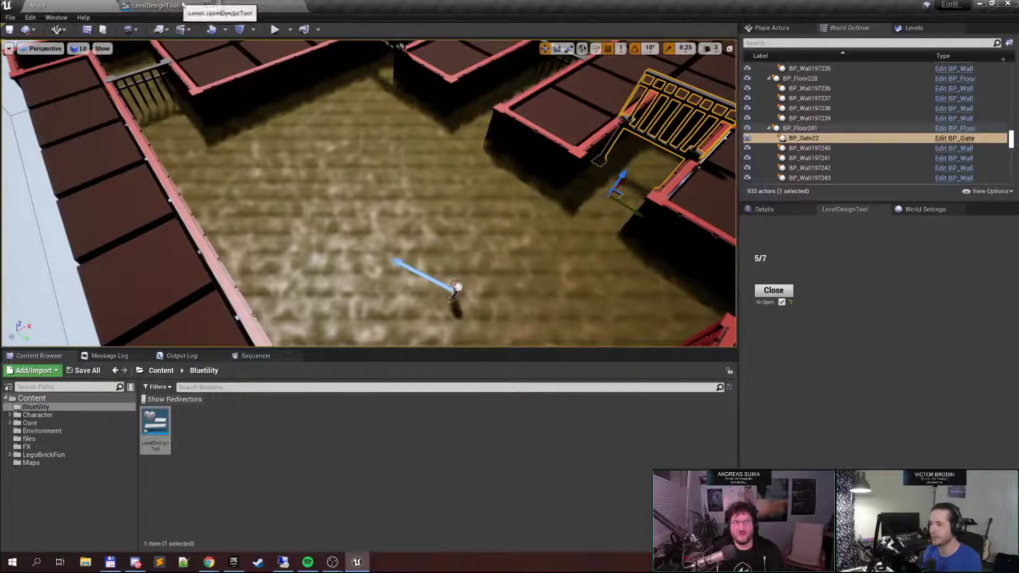
# Return to BP_Tile's Set New Tile function and examine its Call In Editor setting
pyautogui.click(235, 5)
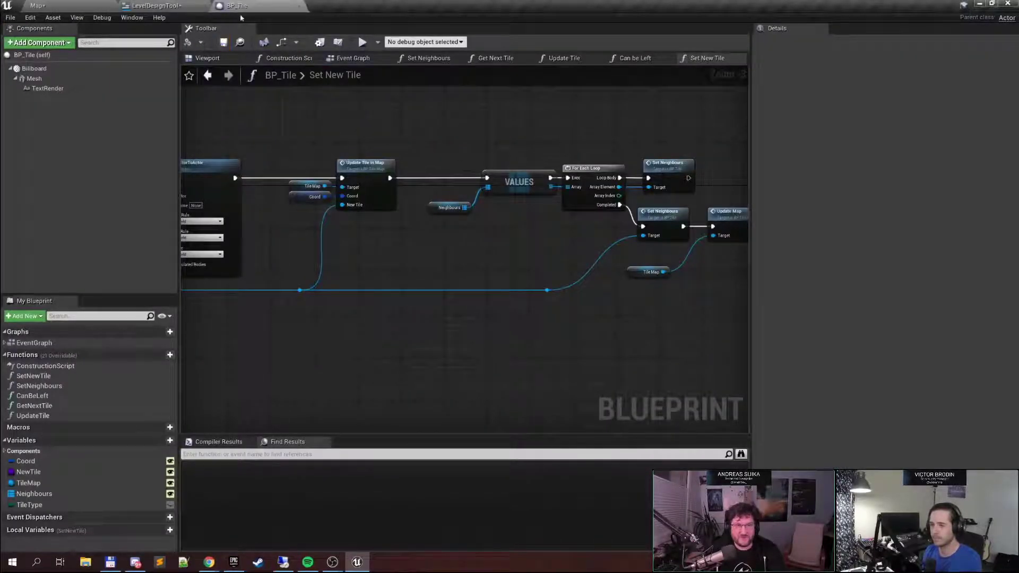
pyautogui.moveTo(296, 111); pyautogui.dragTo(541, 154, button='right')
pyautogui.moveTo(349, 142); pyautogui.dragTo(525, 155, button='right')
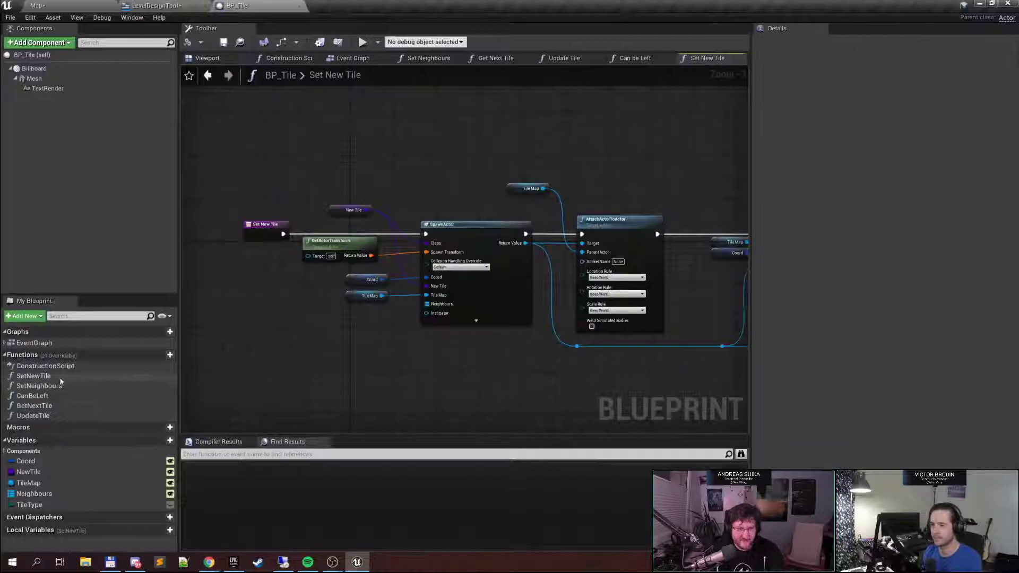
pyautogui.click(59, 378)
pyautogui.click(60, 378)
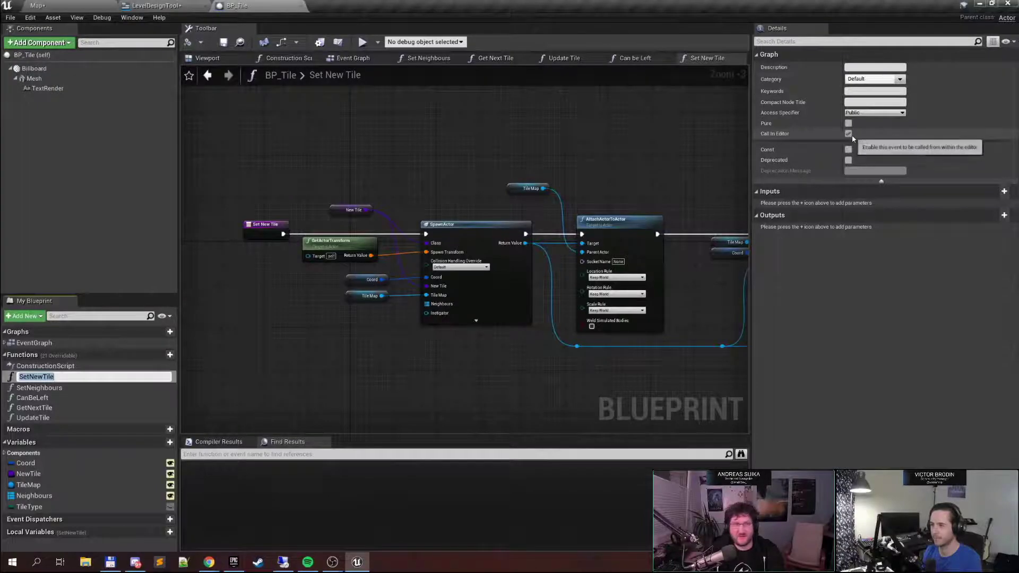
# Select the grid tile at 5/6 in the level and compare its default tile properties with the LevelDesignTool's controls
pyautogui.click(38, 5)
pyautogui.click(168, 5)
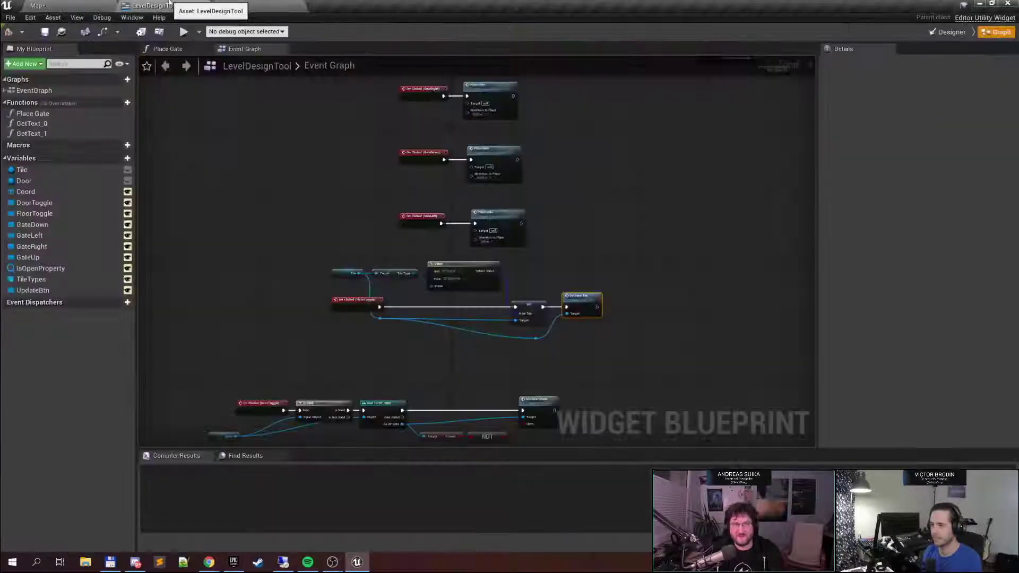
pyautogui.click(48, 5)
pyautogui.click(799, 208)
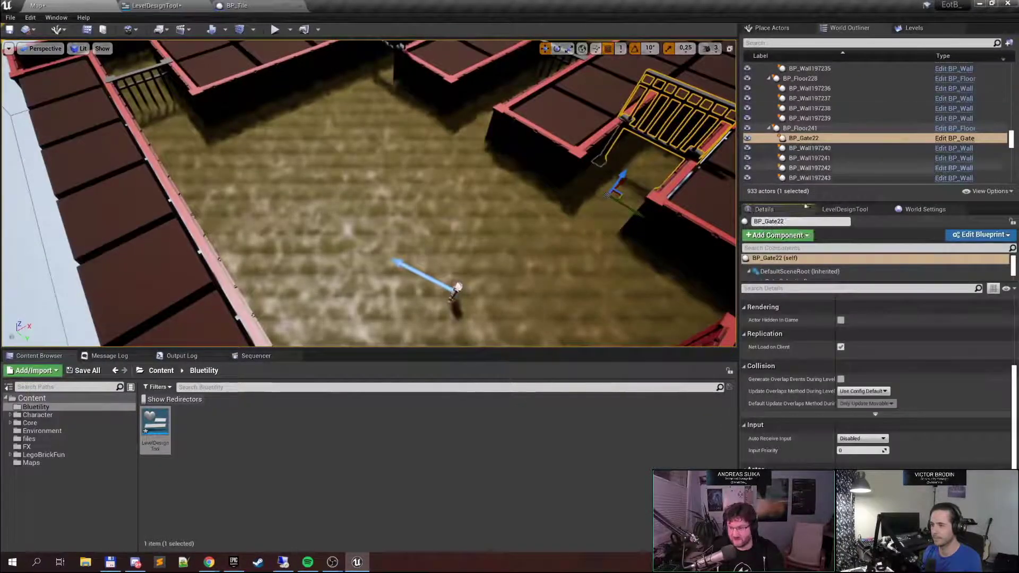
pyautogui.click(563, 127)
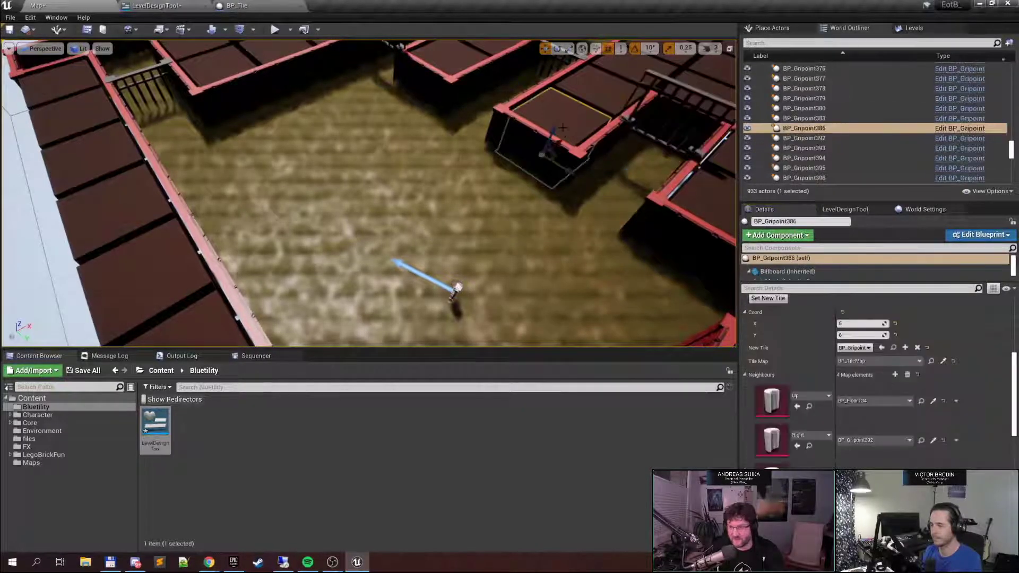
pyautogui.scroll(1, 775, 329)
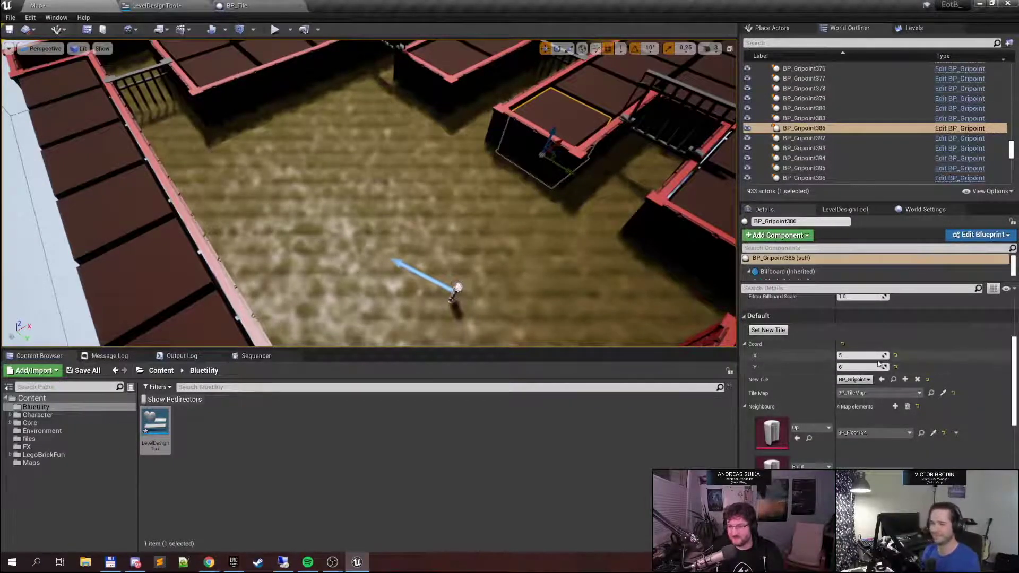
pyautogui.moveTo(369, 194); pyautogui.dragTo(377, 166, button='right')
pyautogui.click(843, 210)
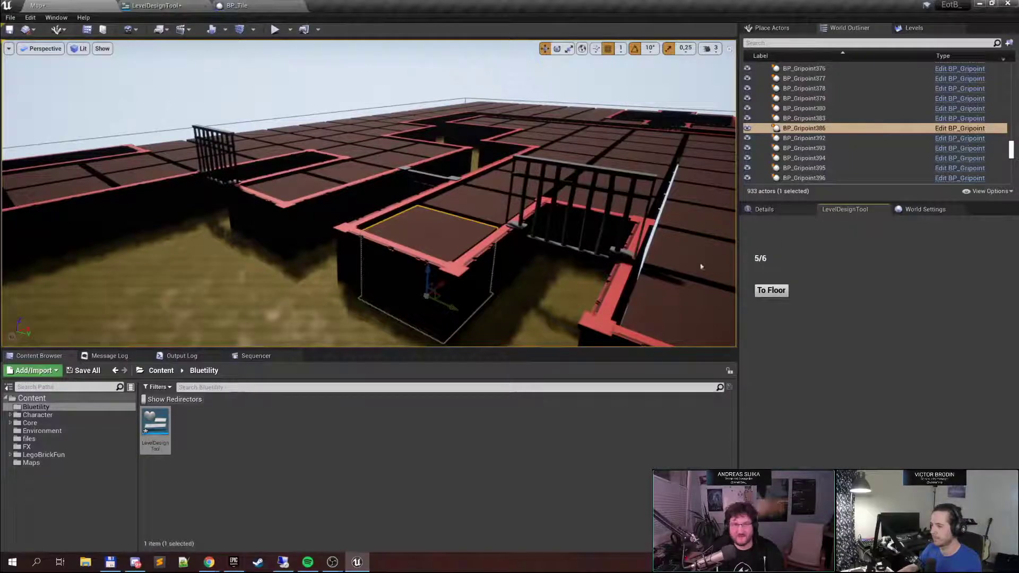
# Survey the whole map, open the Core content folder, and examine the properties of the level's BP_TileMap actor
pyautogui.moveTo(372, 212); pyautogui.dragTo(308, 207, button='right')
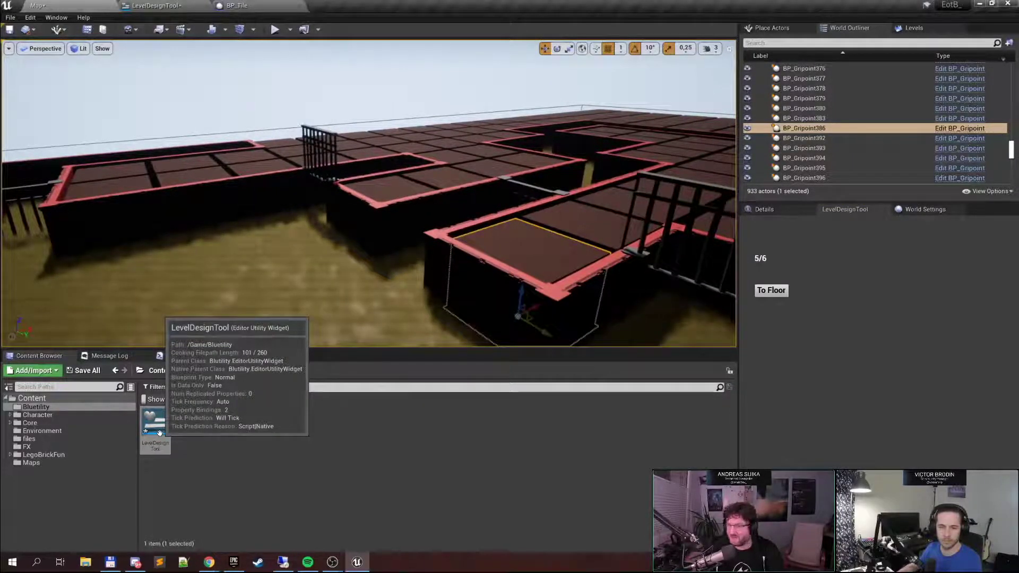
pyautogui.moveTo(340, 228); pyautogui.dragTo(382, 300, button='right')
pyautogui.moveTo(353, 184); pyautogui.dragTo(353, 182, button='right')
pyautogui.click(789, 207)
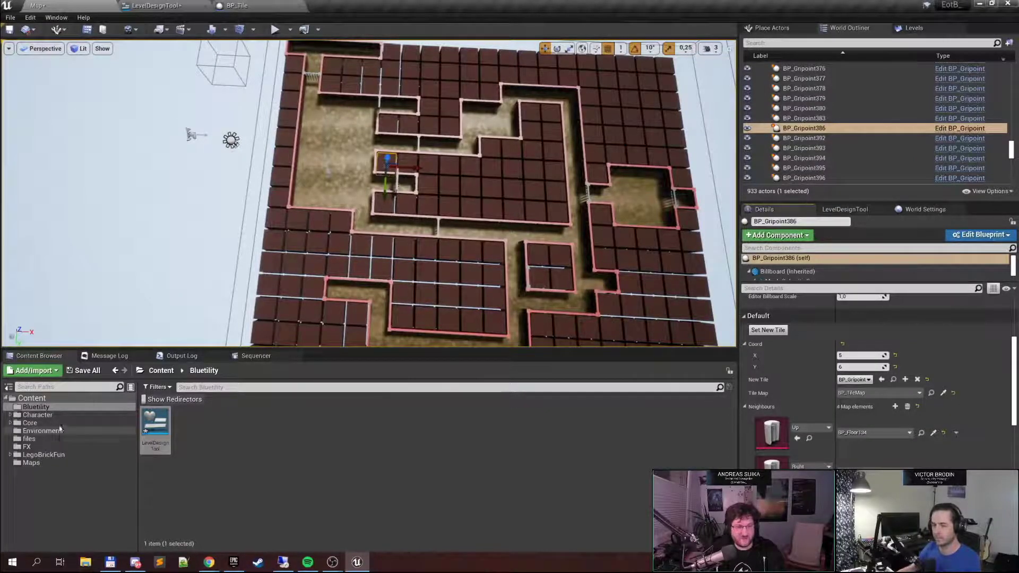
pyautogui.click(29, 423)
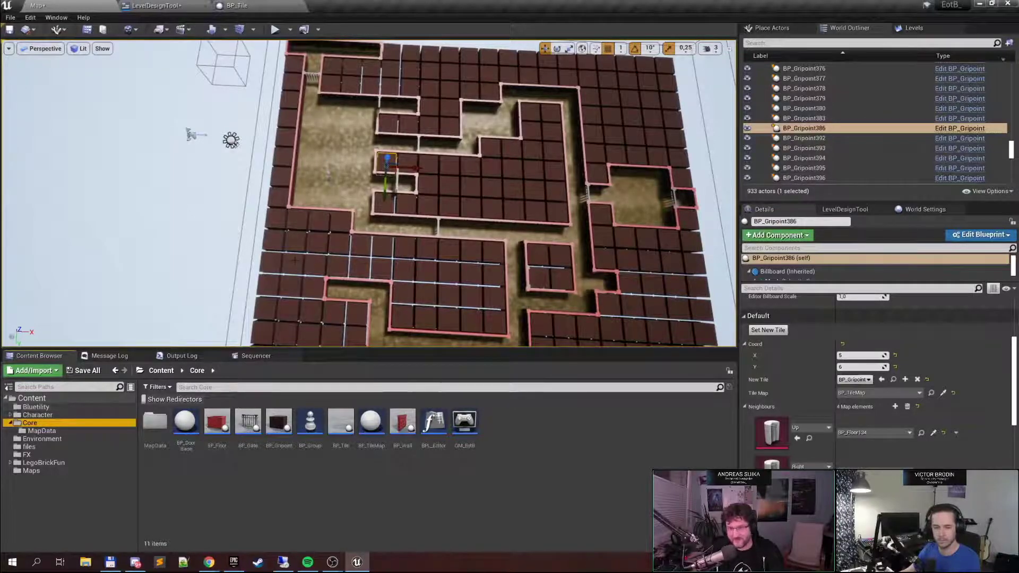
pyautogui.moveTo(464, 207); pyautogui.dragTo(398, 199, button='right')
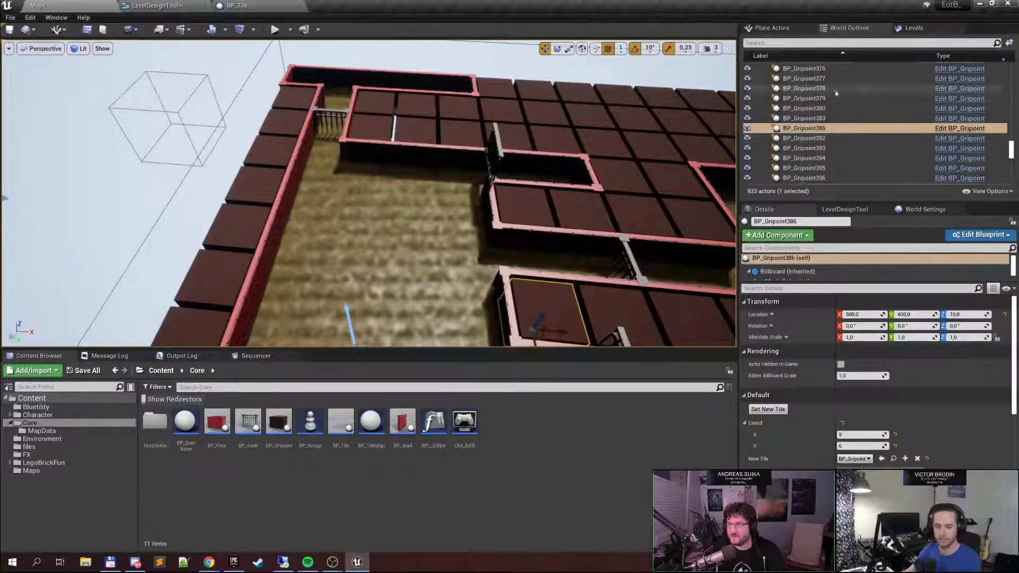
pyautogui.scroll(20, 836, 93)
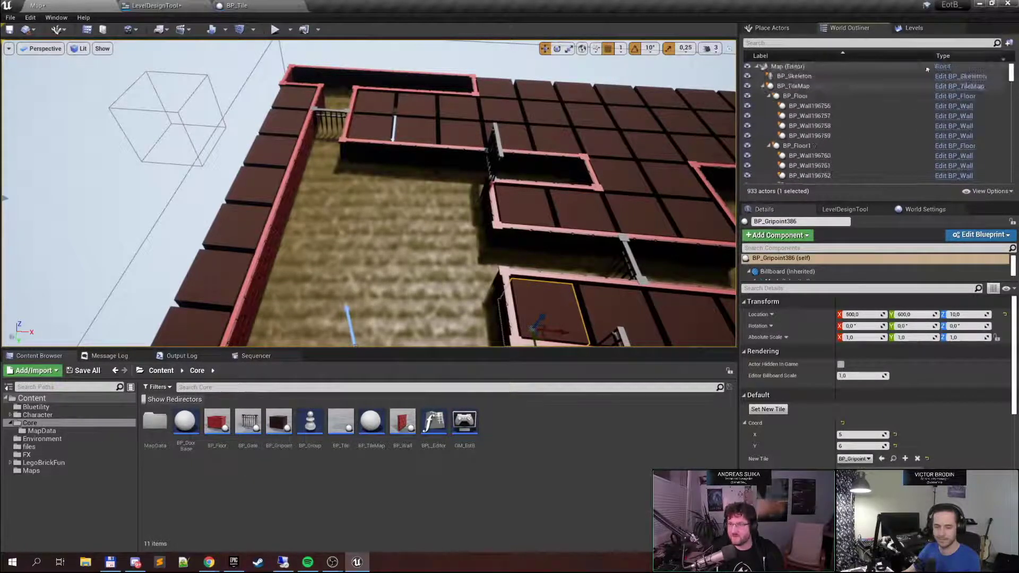
pyautogui.click(807, 86)
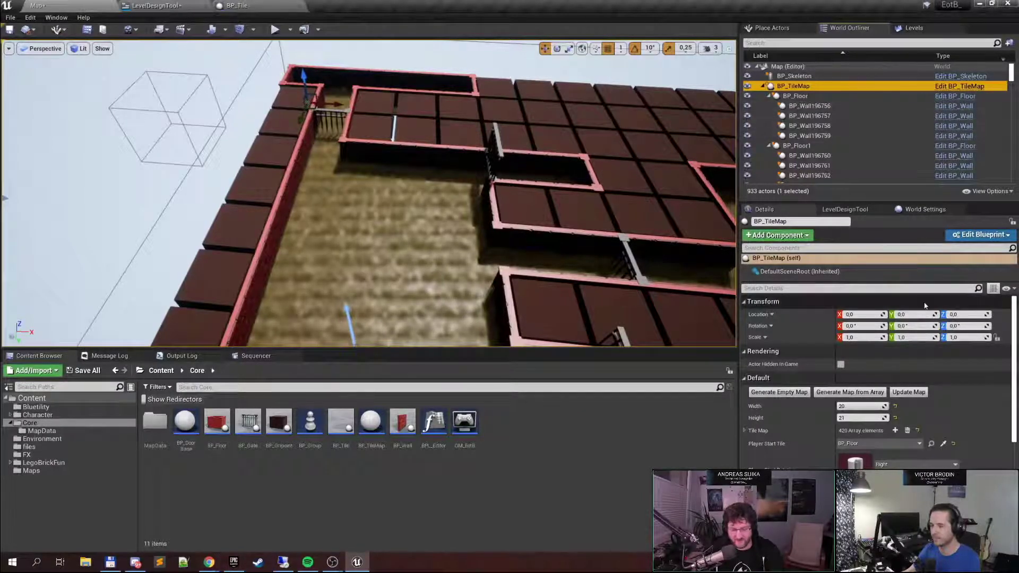
# Open the BP_TileMap Blueprint and examine its GetIndexFromCoord and IsCoordInRange functions
pyautogui.click(371, 435)
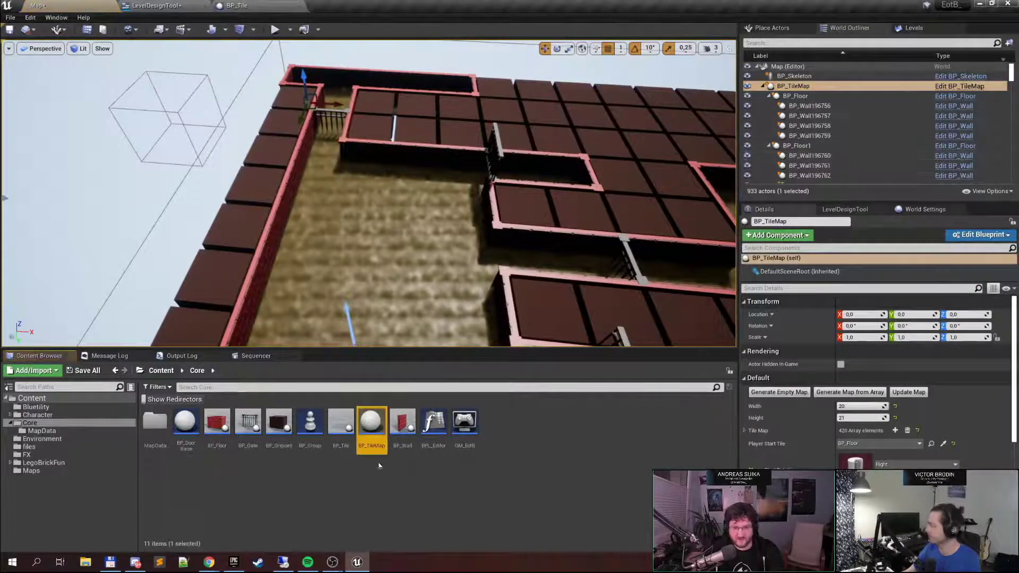
pyautogui.doubleClick(371, 425)
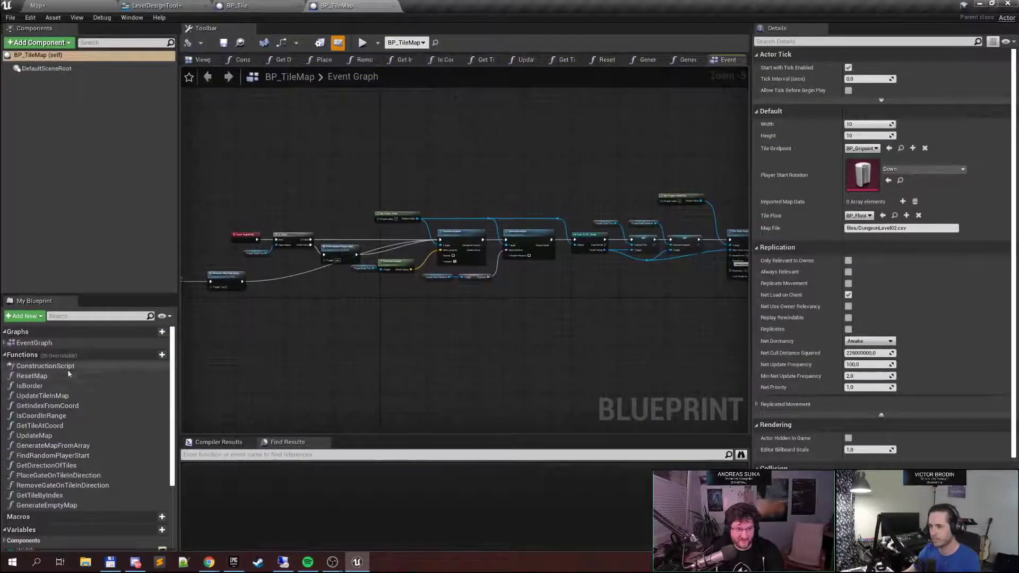
pyautogui.doubleClick(72, 406)
pyautogui.doubleClick(70, 416)
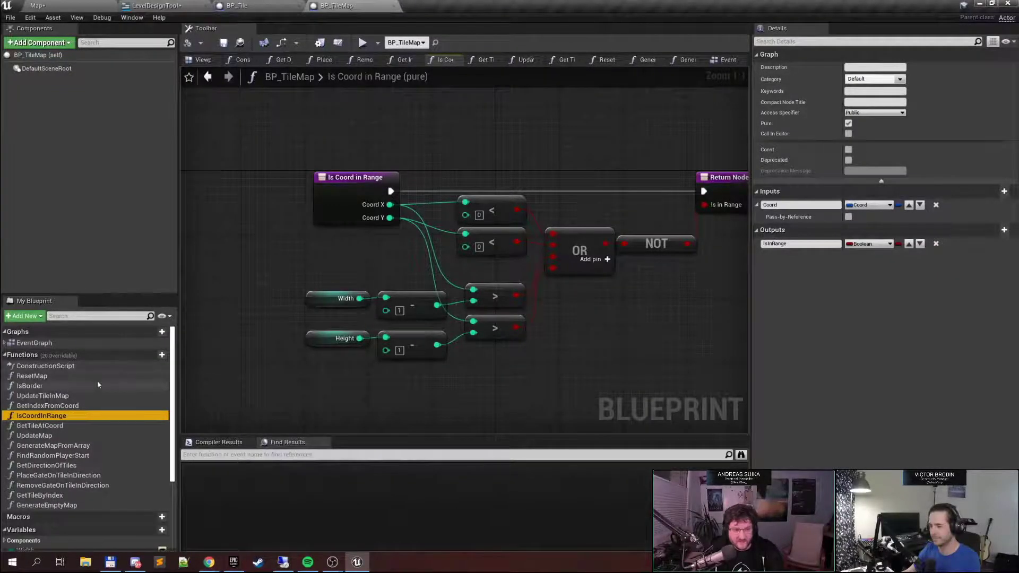
# Examine the complete node chain of the IsCoordInRange function through to its Return Node
pyautogui.moveTo(9, 354)
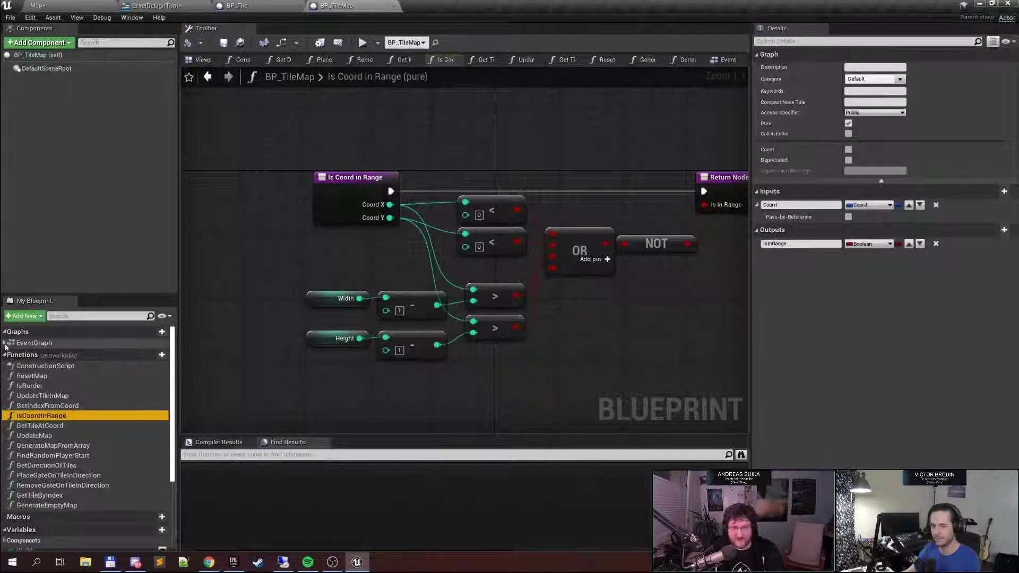
pyautogui.moveTo(614, 177); pyautogui.dragTo(531, 167, button='right')
pyautogui.moveTo(409, 196); pyautogui.dragTo(474, 183, button='right')
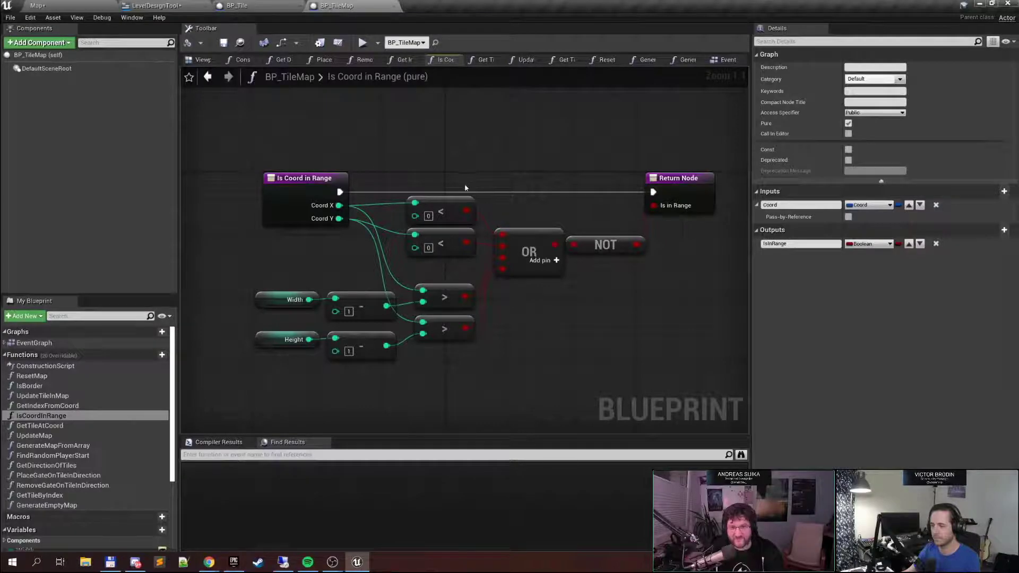
# Play-test the level in the editor, walk forward down the dungeon corridor to the end wall, and stop the session
pyautogui.click(74, 5)
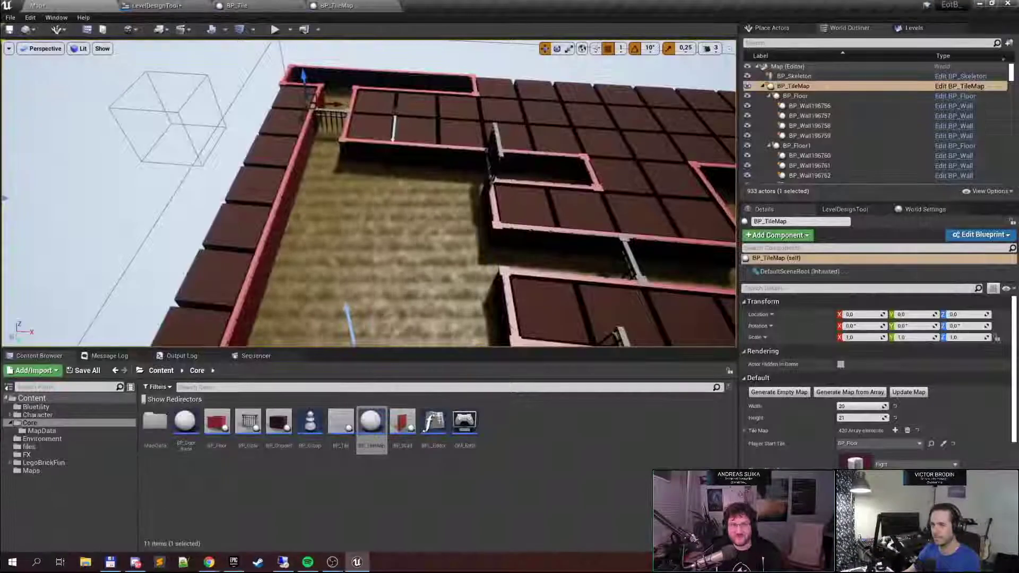
pyautogui.click(275, 30)
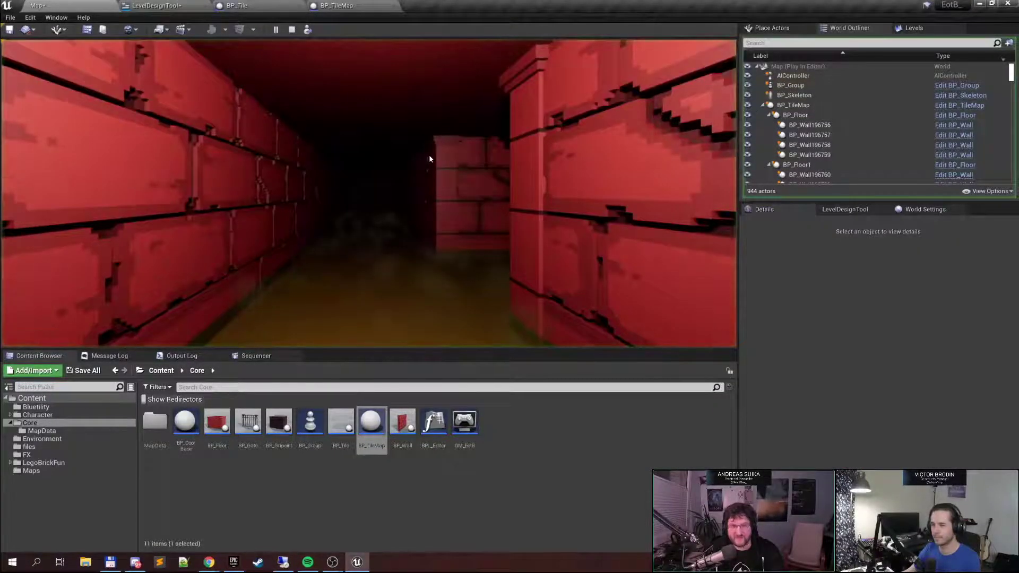
pyautogui.press('w')
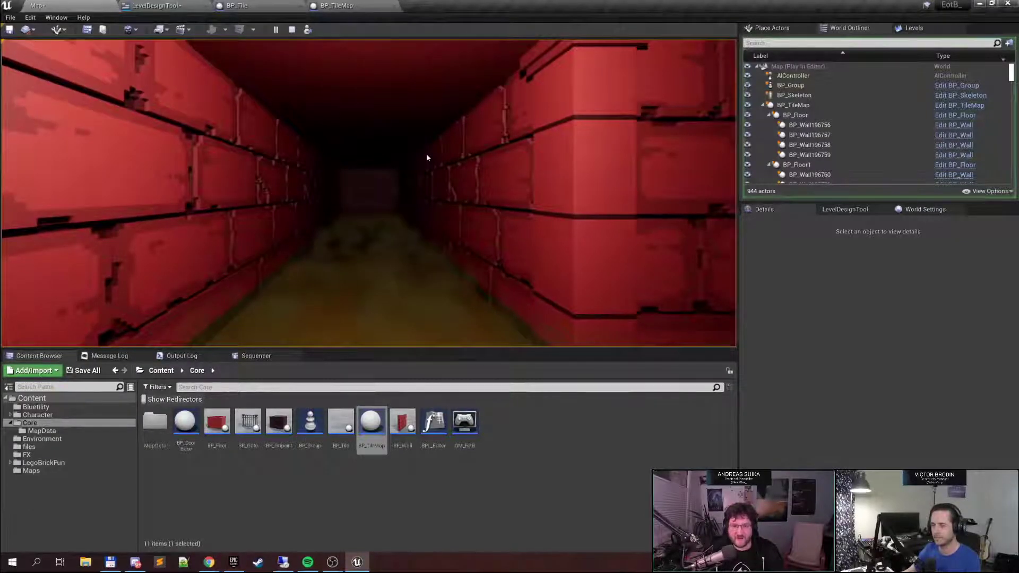
pyautogui.press('w')
pyautogui.press('w')
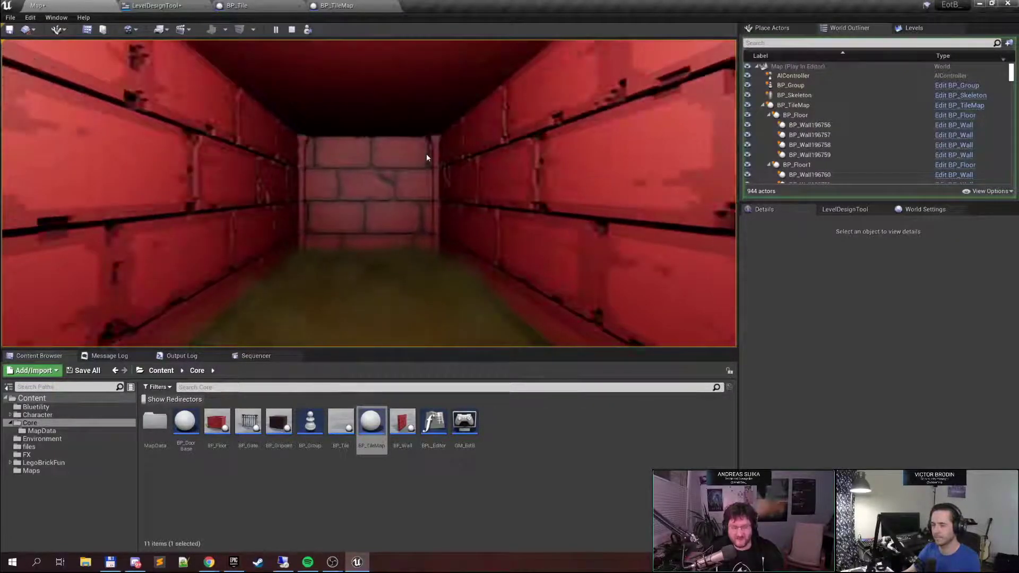
pyautogui.press('w')
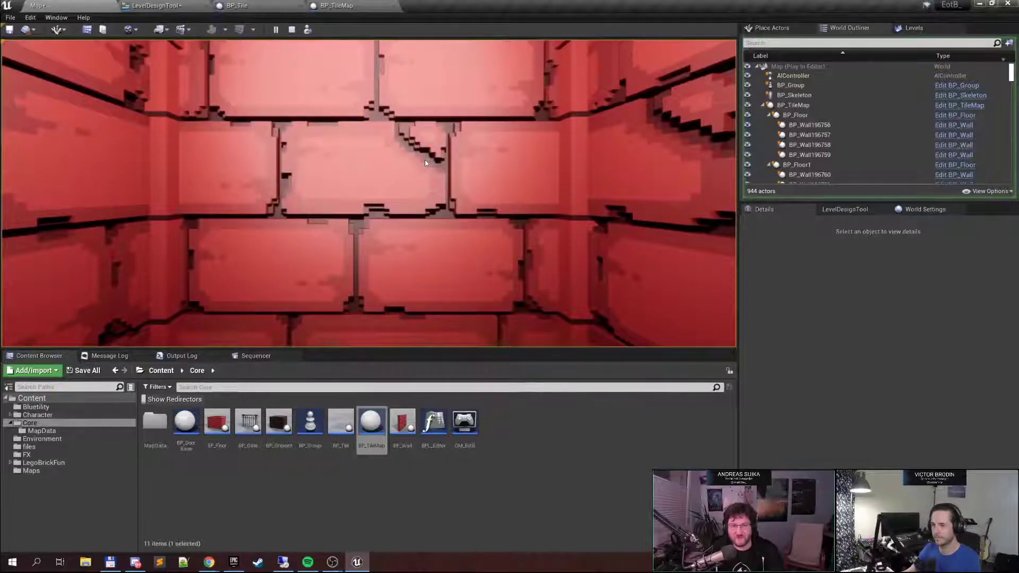
pyautogui.click(291, 30)
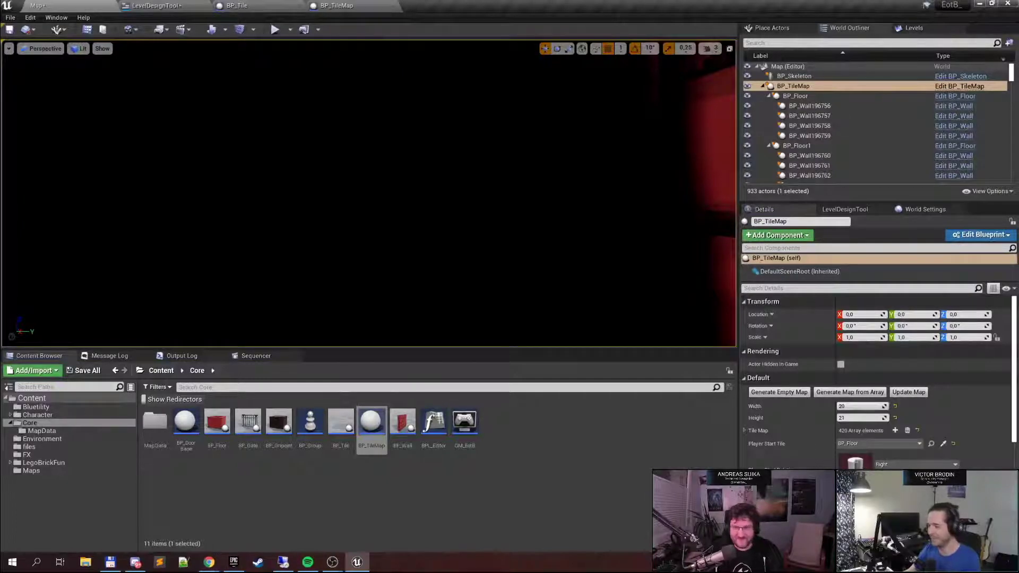
# Compare BP_TileMap's function list with the Generate Map from Array control on the level's BP_TileMap actor
pyautogui.moveTo(369, 194); pyautogui.dragTo(574, 198, button='right')
pyautogui.click(346, 7)
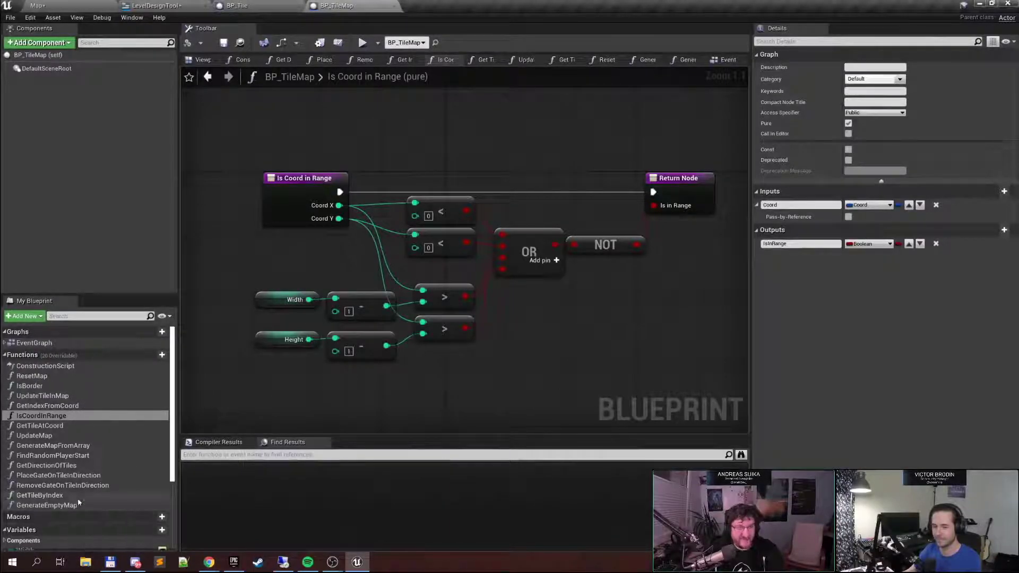
pyautogui.click(88, 4)
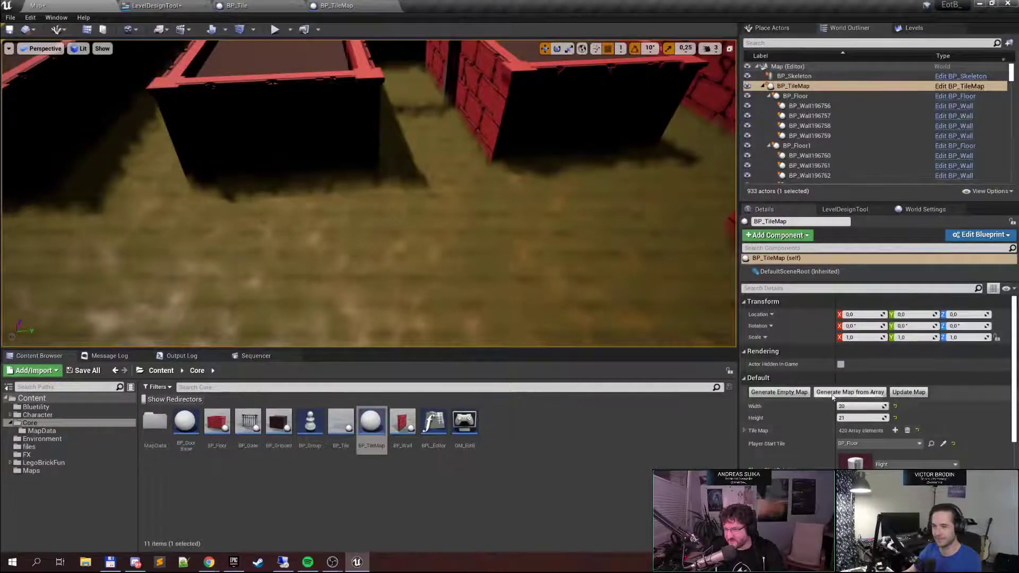
pyautogui.click(864, 396)
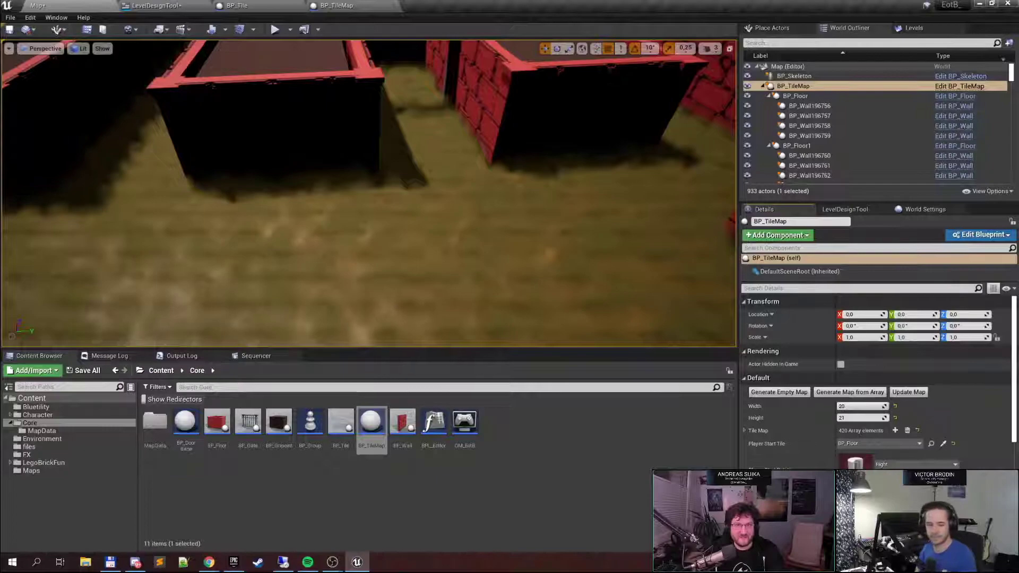
# Open BP_TileMap's GenerateMapFromArray function and go to the source code of its Load File to String node
pyautogui.click(354, 6)
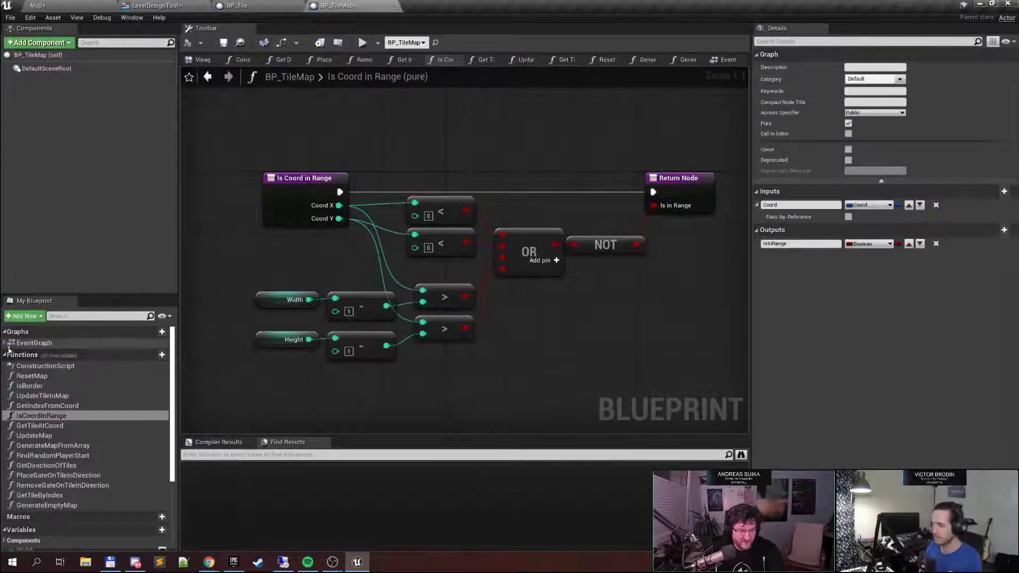
pyautogui.doubleClick(53, 445)
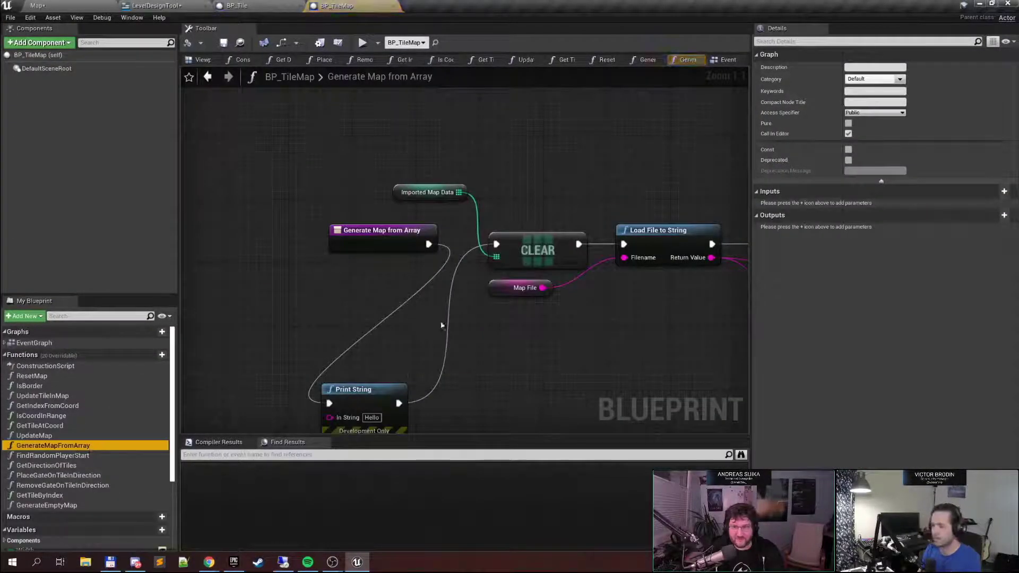
pyautogui.moveTo(441, 326); pyautogui.dragTo(210, 321, button='right')
pyautogui.click(446, 233)
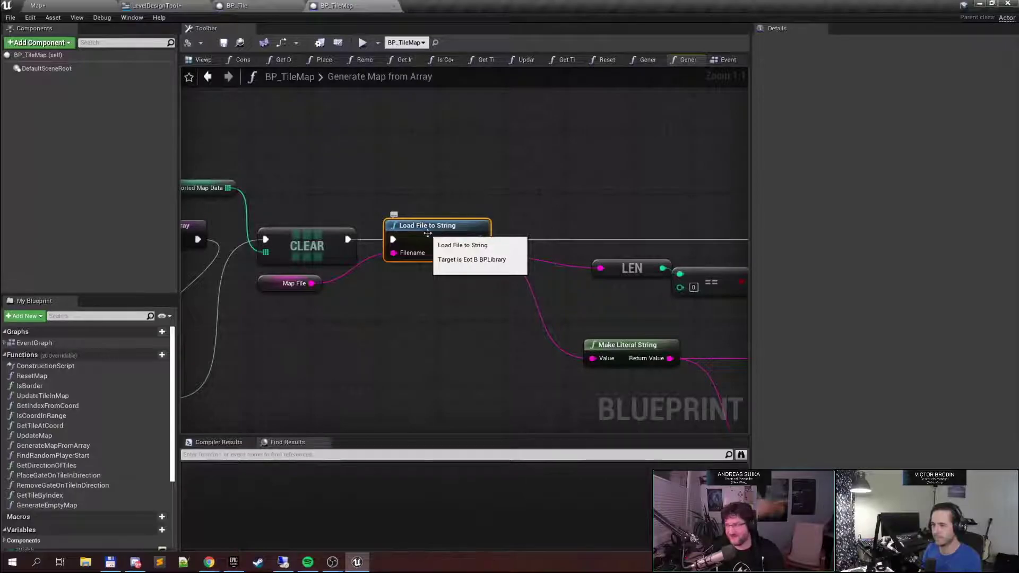
pyautogui.doubleClick(428, 233)
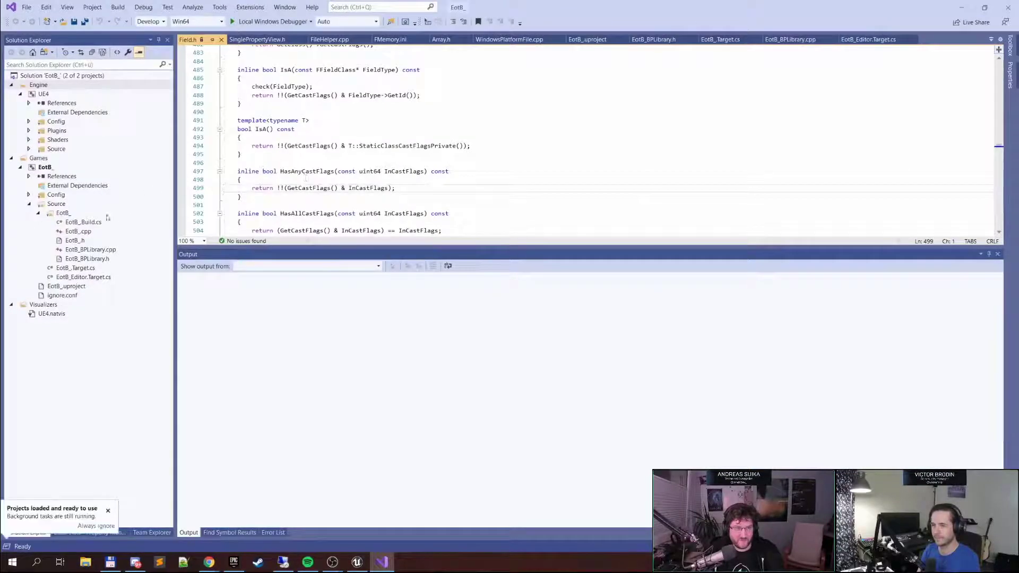
# Open EotB_BPLibrary.cpp in Visual Studio and examine the LoadFileToString function, its ProjectContentDir path and the FFileHelper call
pyautogui.doubleClick(94, 250)
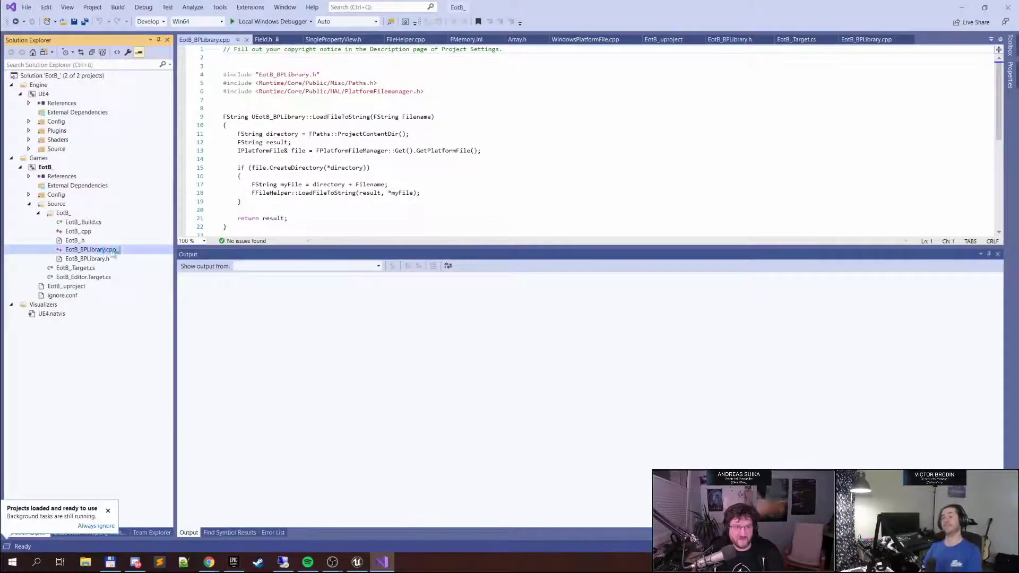
pyautogui.doubleClick(331, 117)
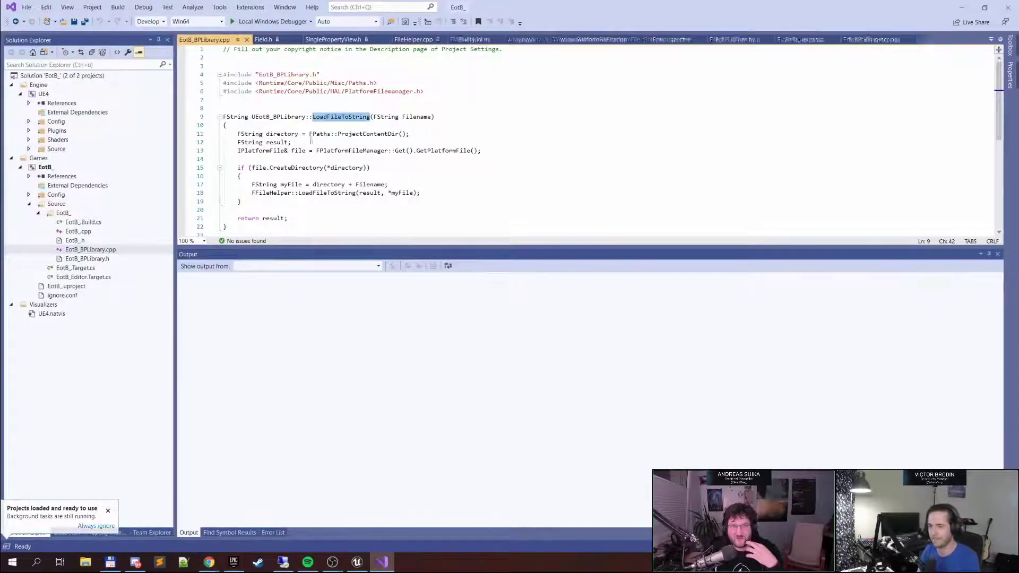
pyautogui.doubleClick(367, 135)
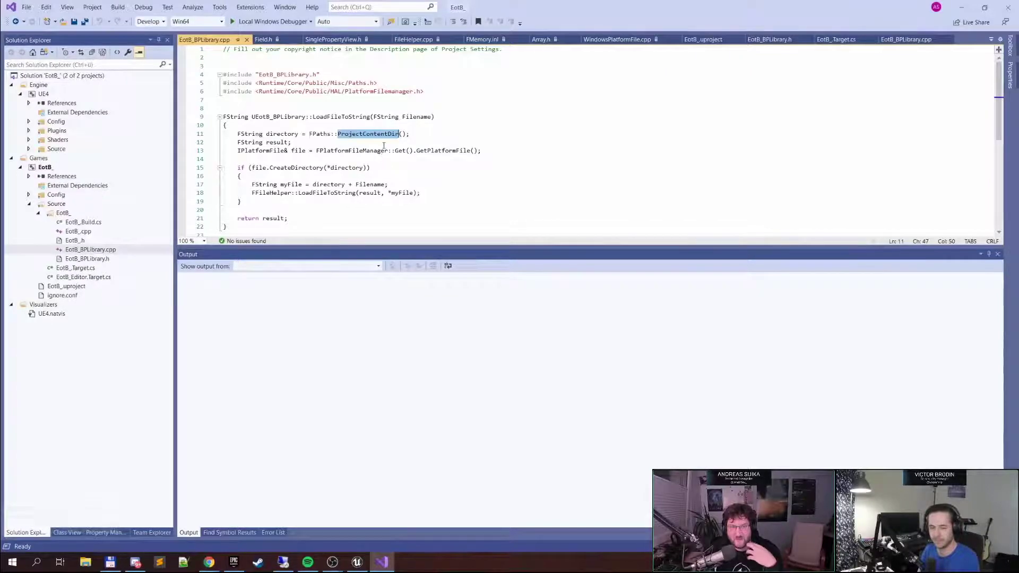
pyautogui.doubleClick(327, 193)
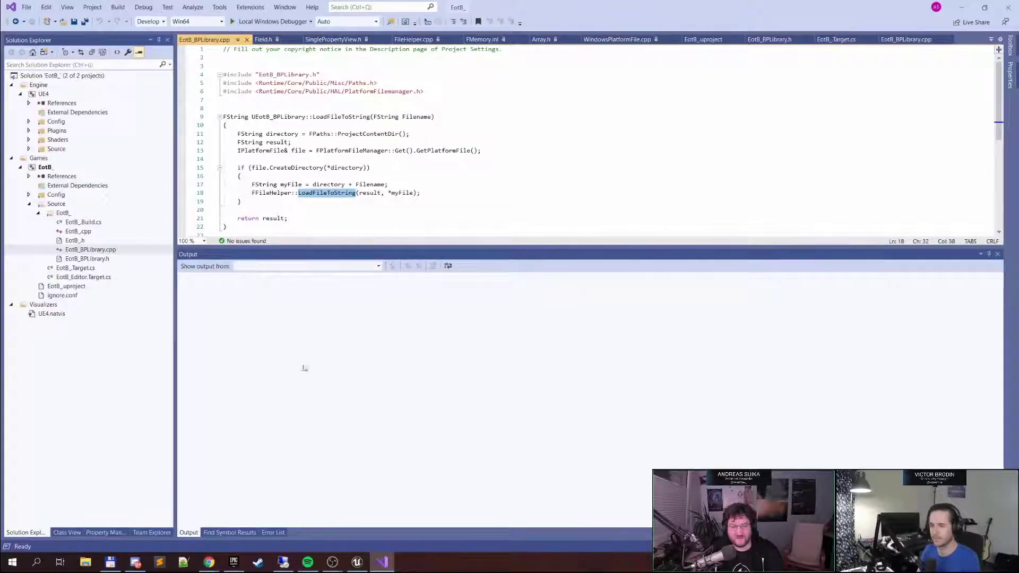
# Switch back to Unreal Editor and examine the string-processing nodes in Generate Map from Array, including Make Literal String and Replace
pyautogui.click(357, 562)
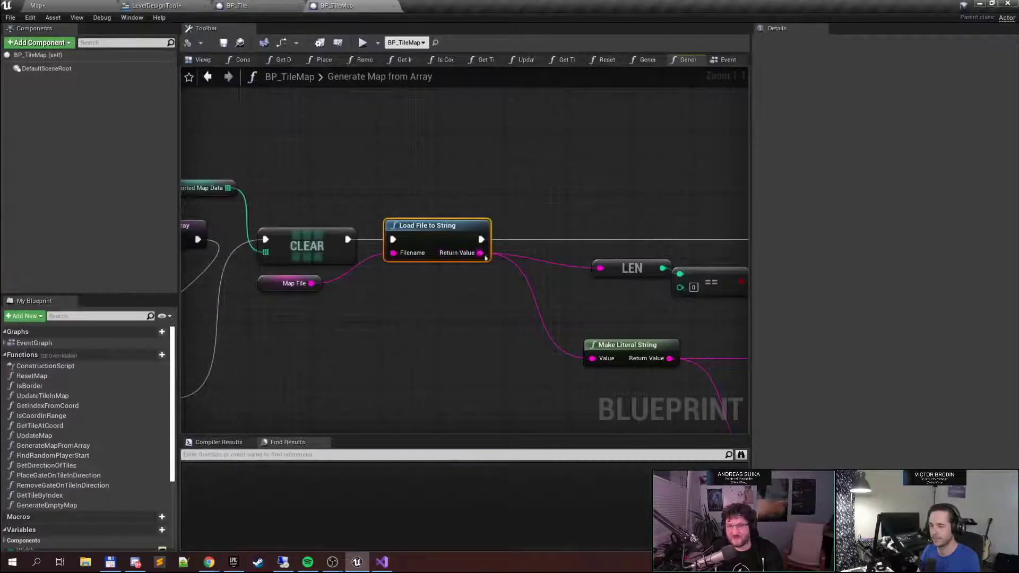
pyautogui.scroll(-3, 610, 308)
pyautogui.moveTo(650, 313); pyautogui.dragTo(341, 256, button='right')
pyautogui.scroll(-1, 394, 235)
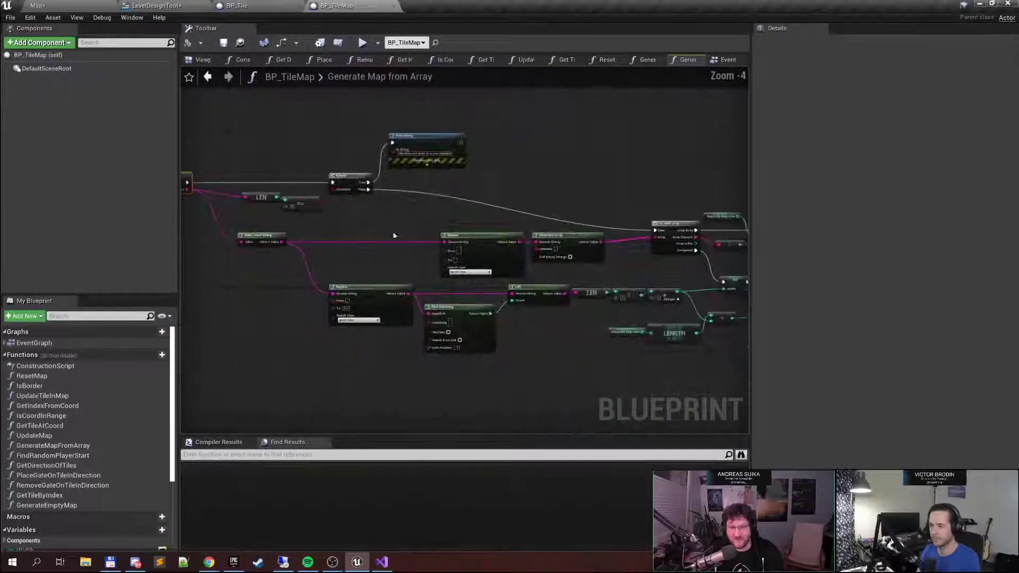
pyautogui.moveTo(237, 175); pyautogui.dragTo(598, 357)
pyautogui.scroll(4, 423, 257)
pyautogui.moveTo(363, 262); pyautogui.dragTo(469, 254, button='right')
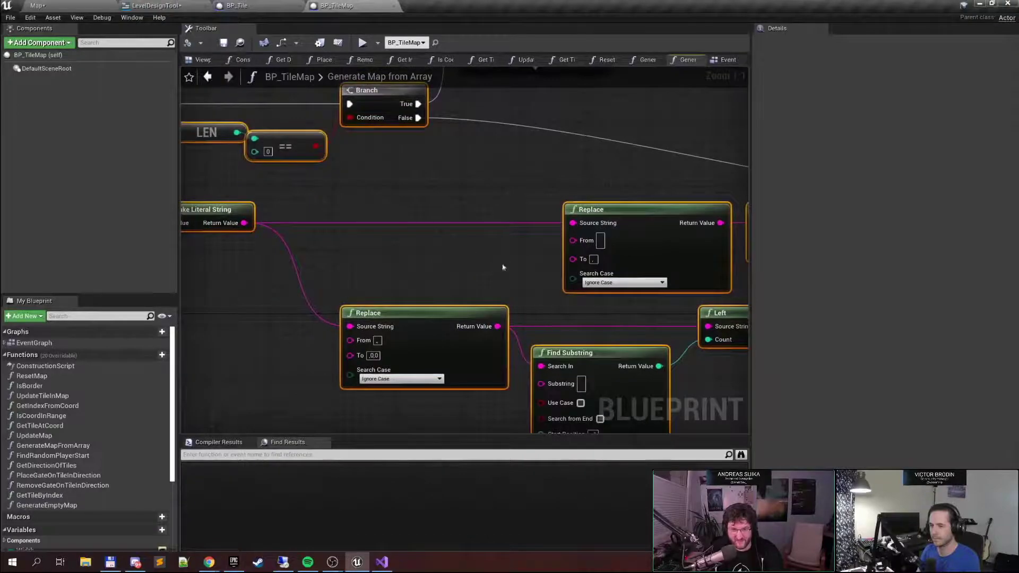
pyautogui.moveTo(471, 291); pyautogui.dragTo(398, 294, button='right')
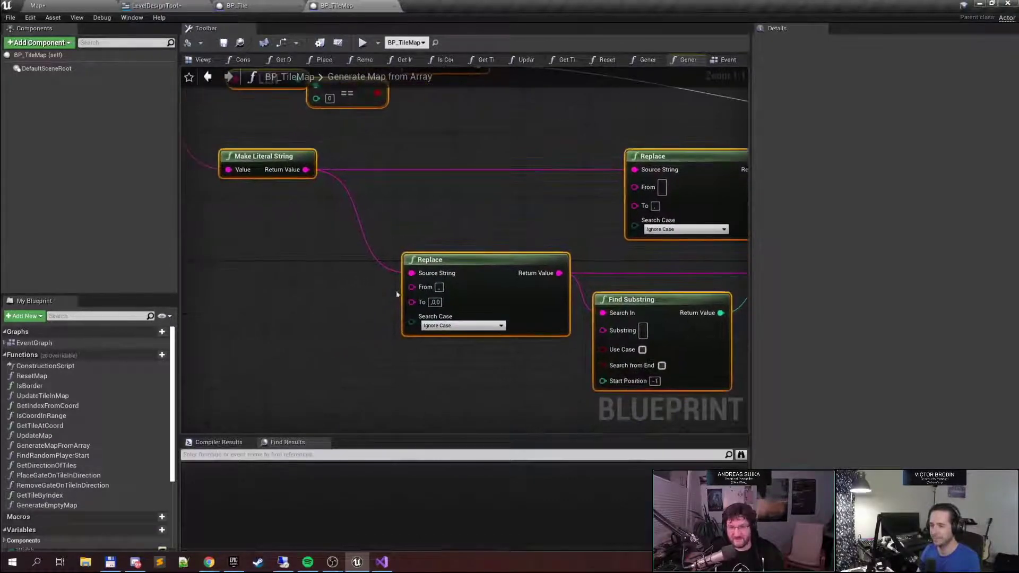
# Examine the Parse Into Array loop, the Width and Height calculation, and the Reset Map and For Loop nodes
pyautogui.moveTo(536, 257); pyautogui.dragTo(204, 199, button='right')
pyautogui.moveTo(562, 228); pyautogui.dragTo(422, 226, button='right')
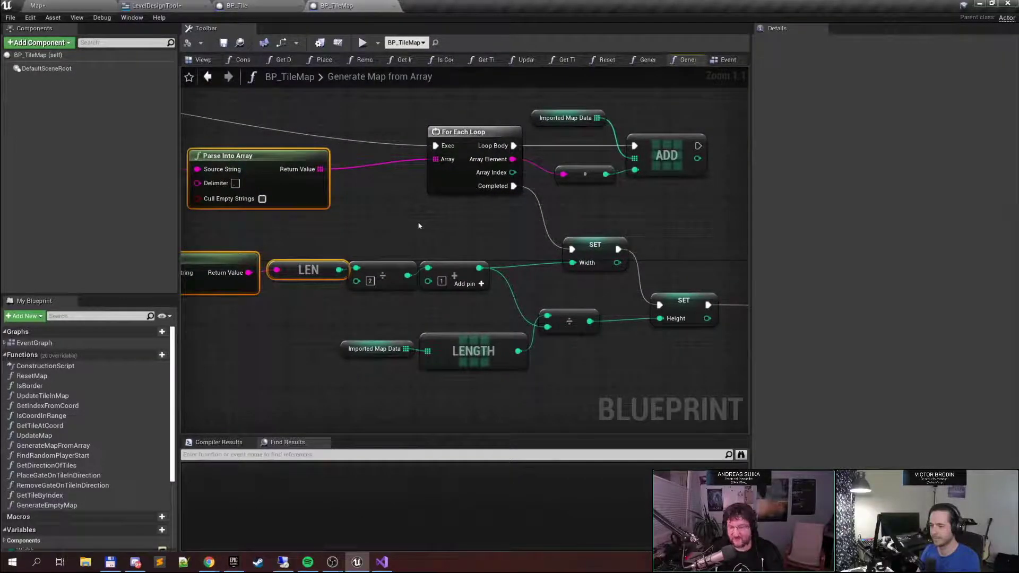
pyautogui.moveTo(649, 211); pyautogui.dragTo(413, 197, button='right')
pyautogui.scroll(-2, 413, 197)
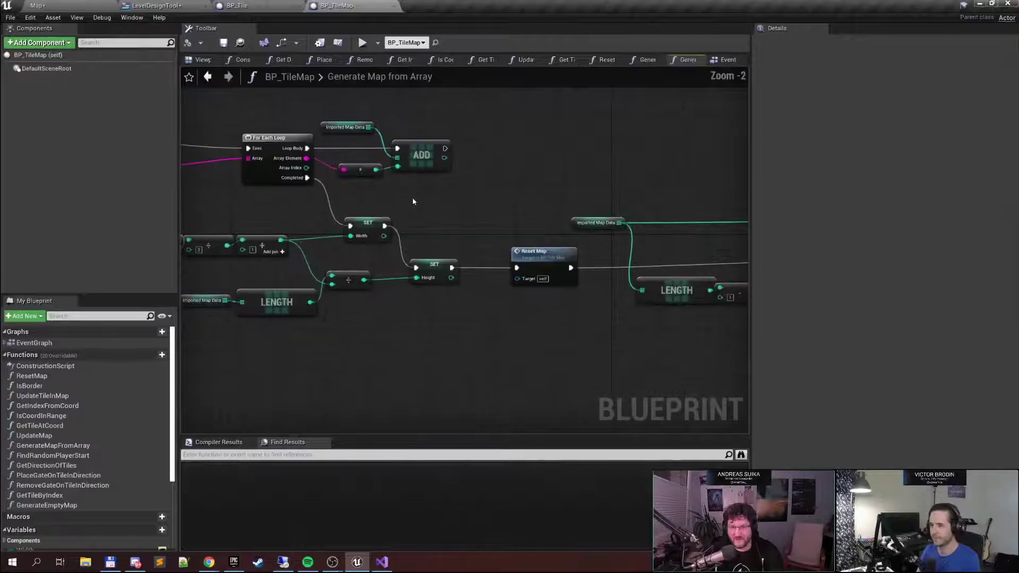
pyautogui.moveTo(500, 211); pyautogui.dragTo(204, 187, button='right')
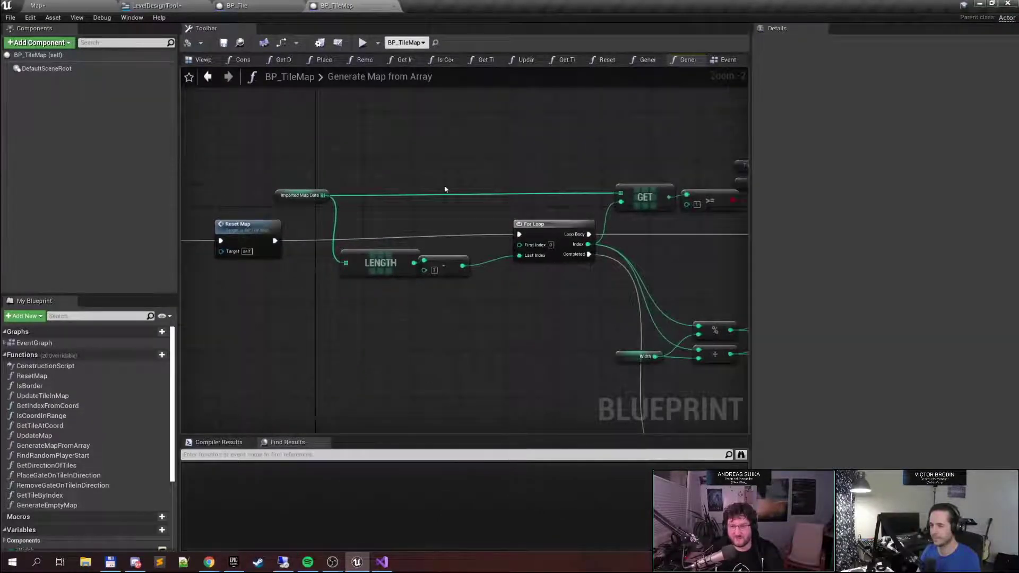
pyautogui.moveTo(446, 189); pyautogui.dragTo(238, 176, button='right')
# Examine how the Select node picks Tile Gridpoint or Tile Floor for SpawnActor, and how the spawned tile is attached
pyautogui.scroll(-2, 254, 178)
pyautogui.moveTo(476, 228); pyautogui.dragTo(363, 233, button='right')
pyautogui.scroll(2, 466, 252)
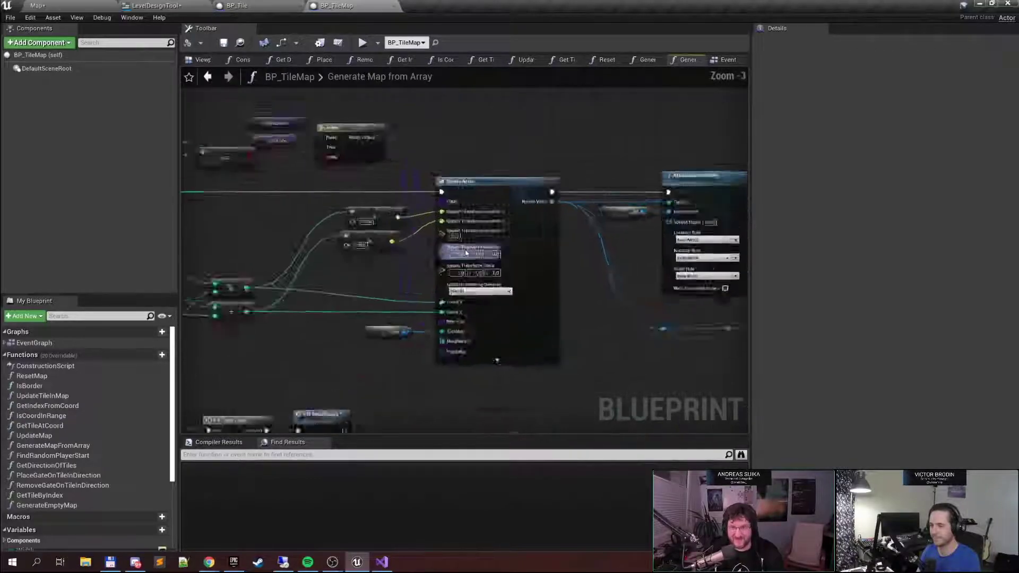
pyautogui.scroll(3, 466, 253)
pyautogui.moveTo(223, 97); pyautogui.dragTo(346, 175, button='right')
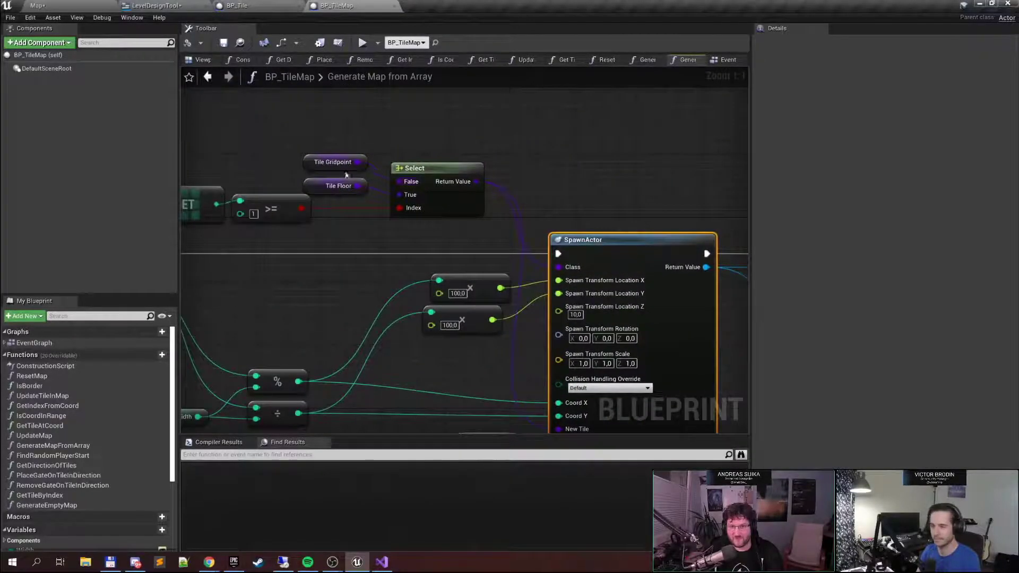
pyautogui.moveTo(607, 248); pyautogui.dragTo(326, 178, button='right')
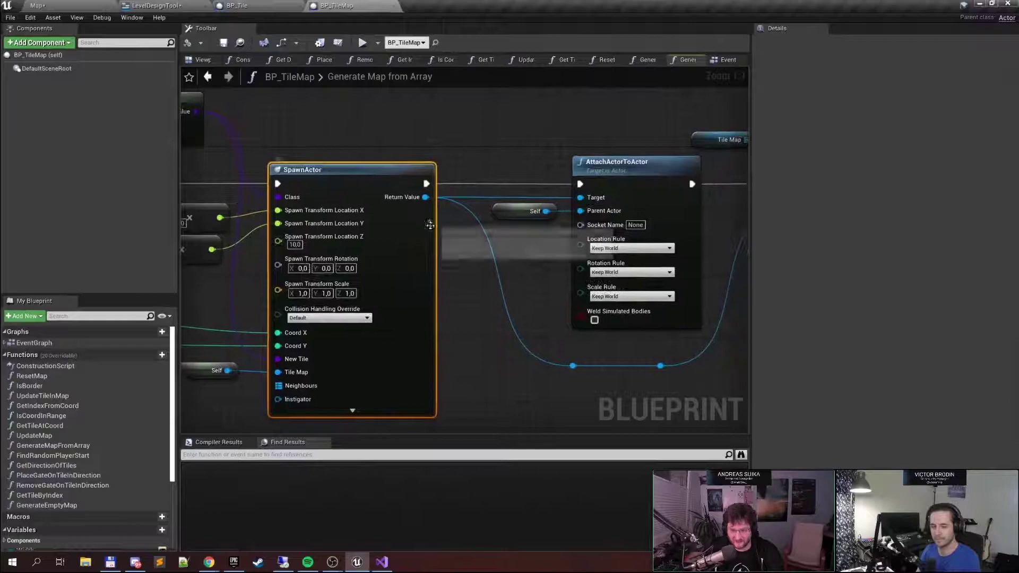
# Examine the Switch on Int branch and its Place Gate on Tile in Direction nodes in Generate Map from Array
pyautogui.scroll(-4, 436, 253)
pyautogui.moveTo(436, 254); pyautogui.dragTo(511, 93, button='right')
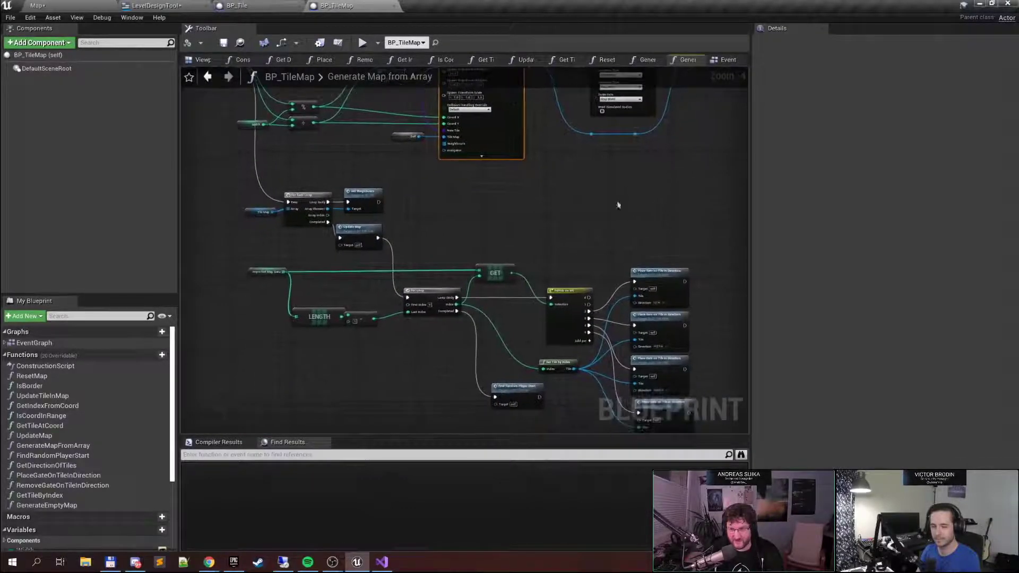
pyautogui.scroll(4, 699, 287)
pyautogui.click(627, 258)
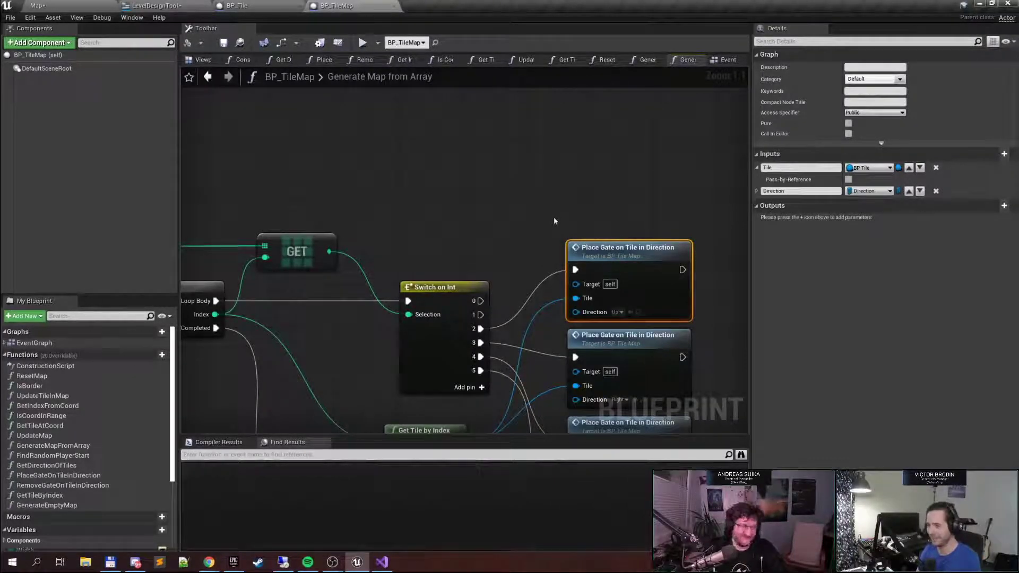
pyautogui.moveTo(562, 198); pyautogui.dragTo(462, 153, button='right')
pyautogui.moveTo(366, 174); pyautogui.dragTo(375, 136, button='right')
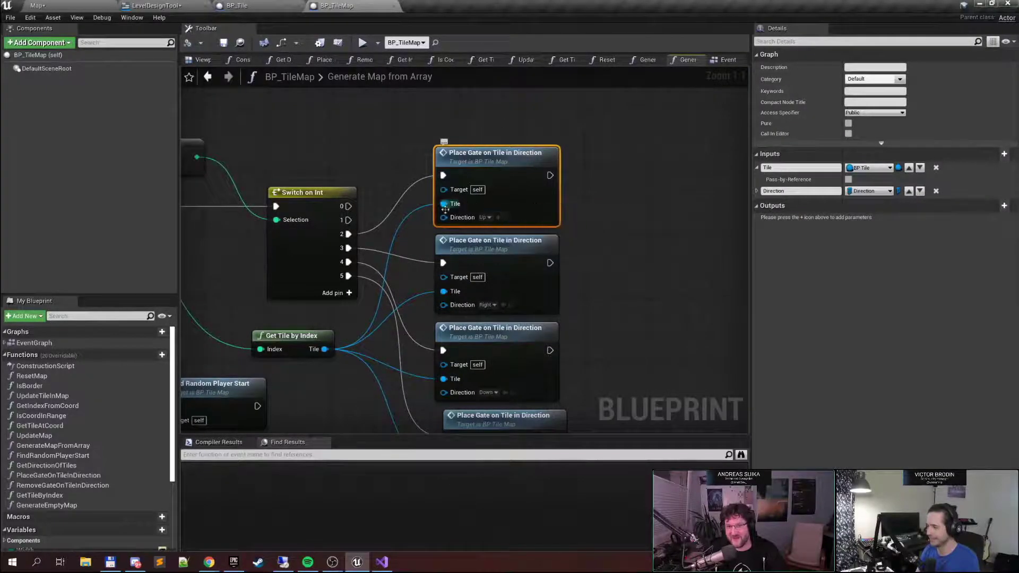
# Return to the level and pull the view back to survey the tile map's rooms, corridors and gates
pyautogui.click(106, 7)
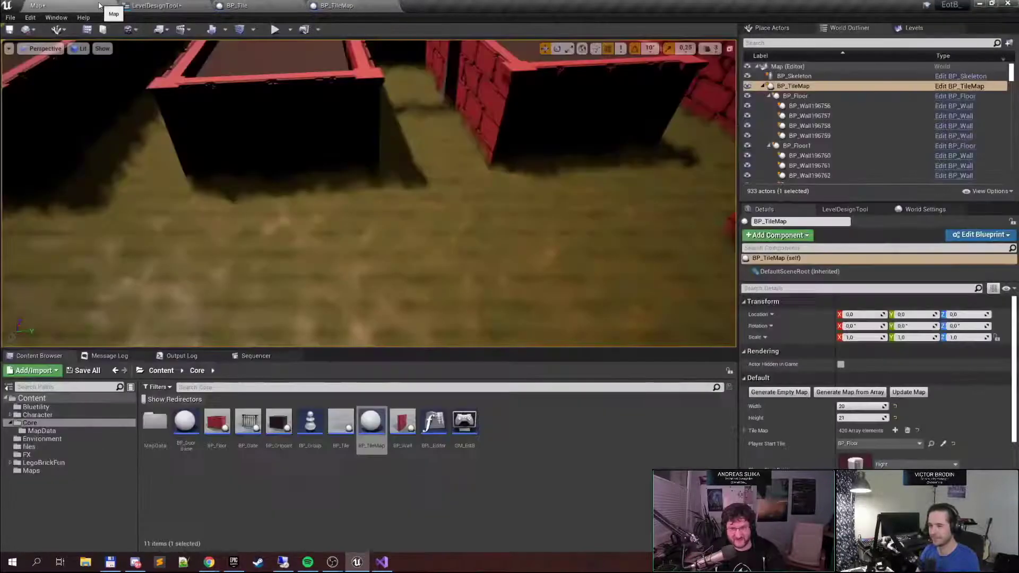
pyautogui.moveTo(433, 212); pyautogui.dragTo(289, 226, button='right')
pyautogui.press('s')
pyautogui.moveTo(358, 208); pyautogui.dragTo(357, 209, button='right')
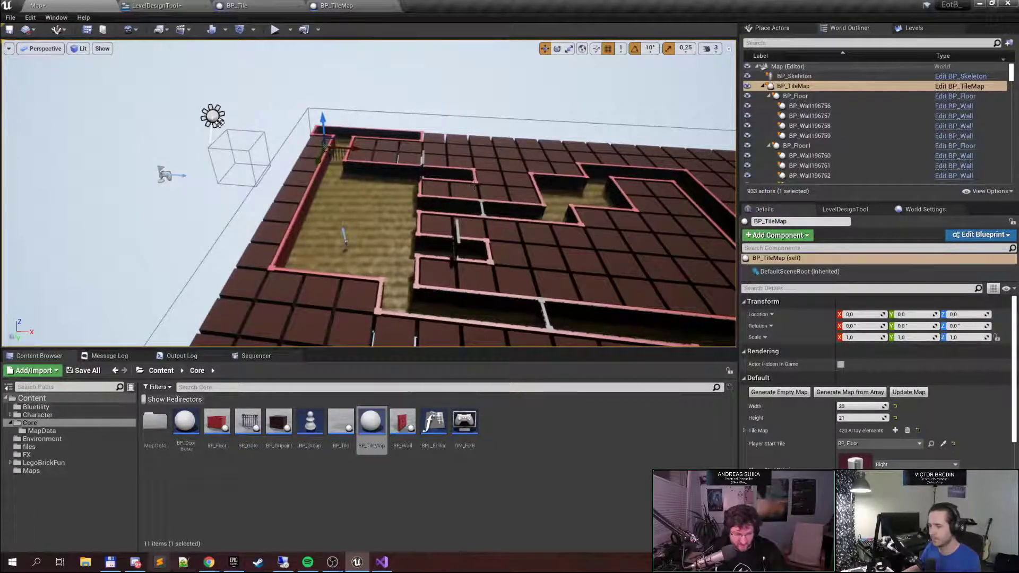
# Switch to Total Commander and browse to the EotB_ project's Content\files folder with the dungeon level CSV files
pyautogui.click(111, 563)
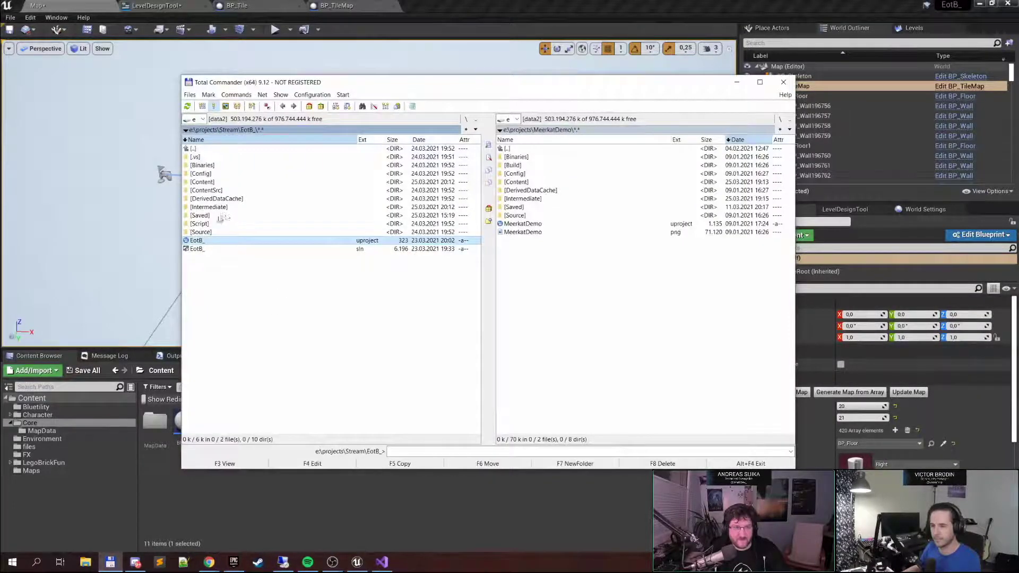
pyautogui.doubleClick(216, 174)
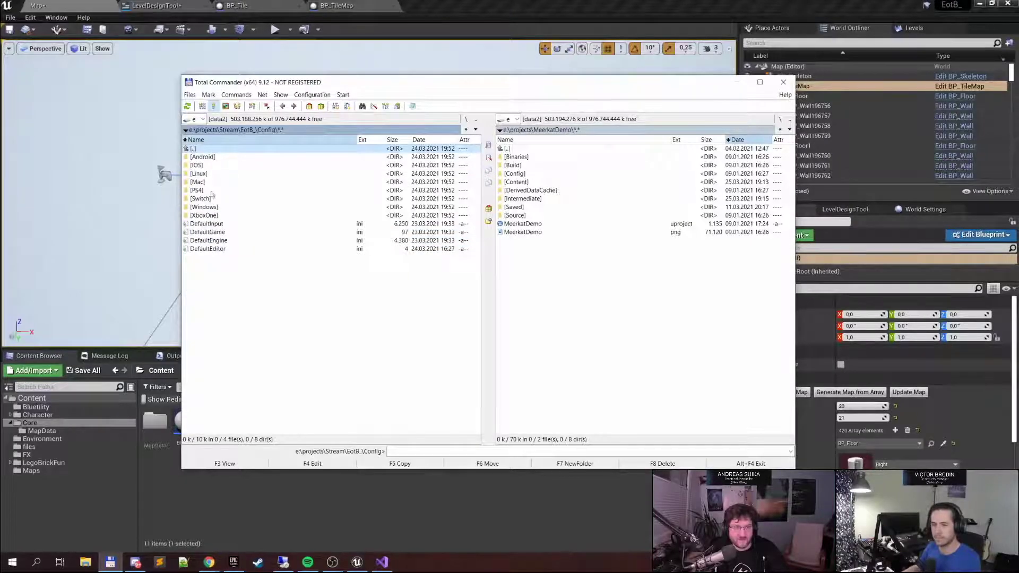
pyautogui.press('BackSpace')
pyautogui.press('Down')
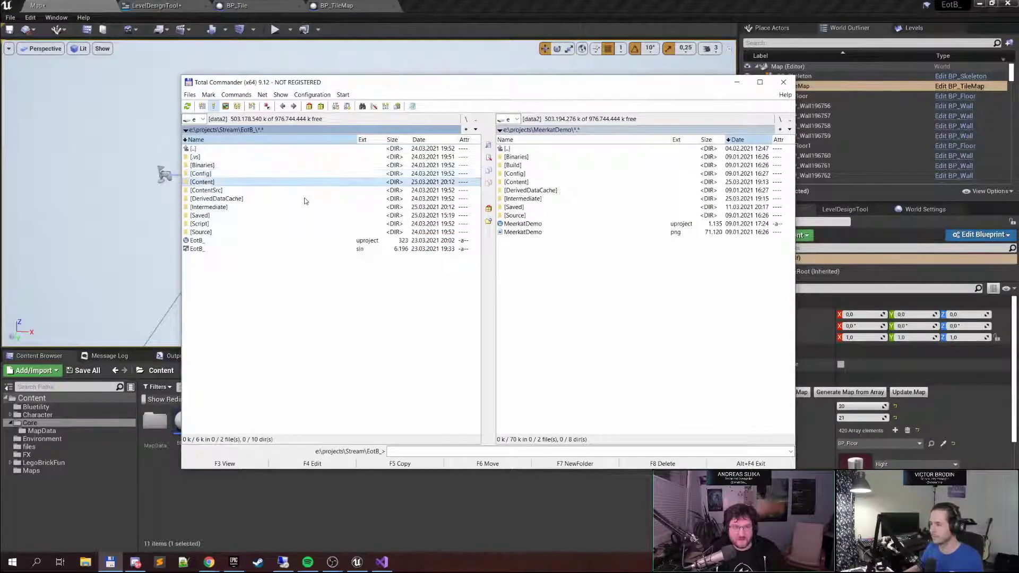
pyautogui.press('Return')
pyautogui.press('End')
pyautogui.press('Up')
pyautogui.press('Up')
pyautogui.press('Up')
pyautogui.press('Return')
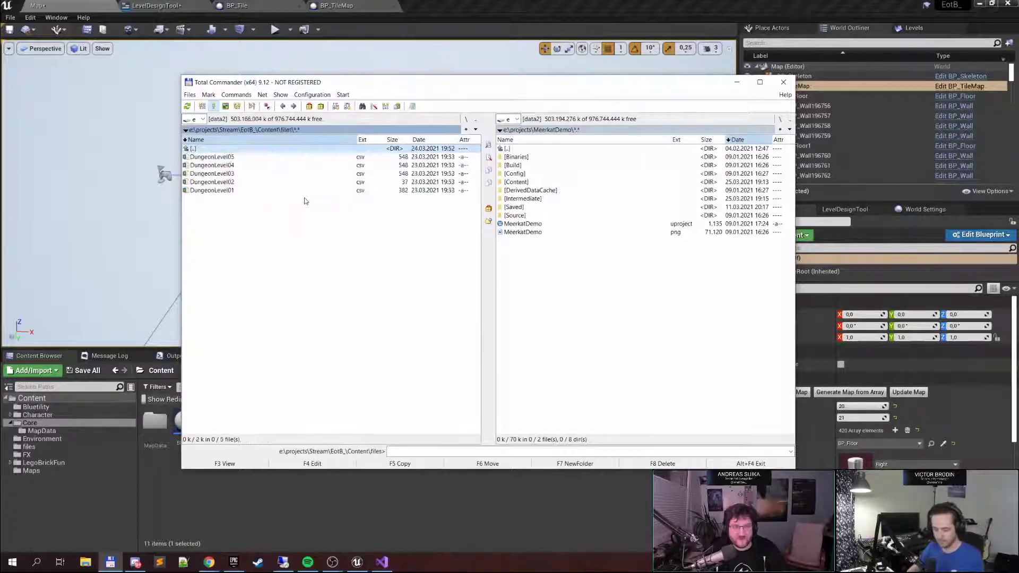
pyautogui.press('End')
pyautogui.press('Home')
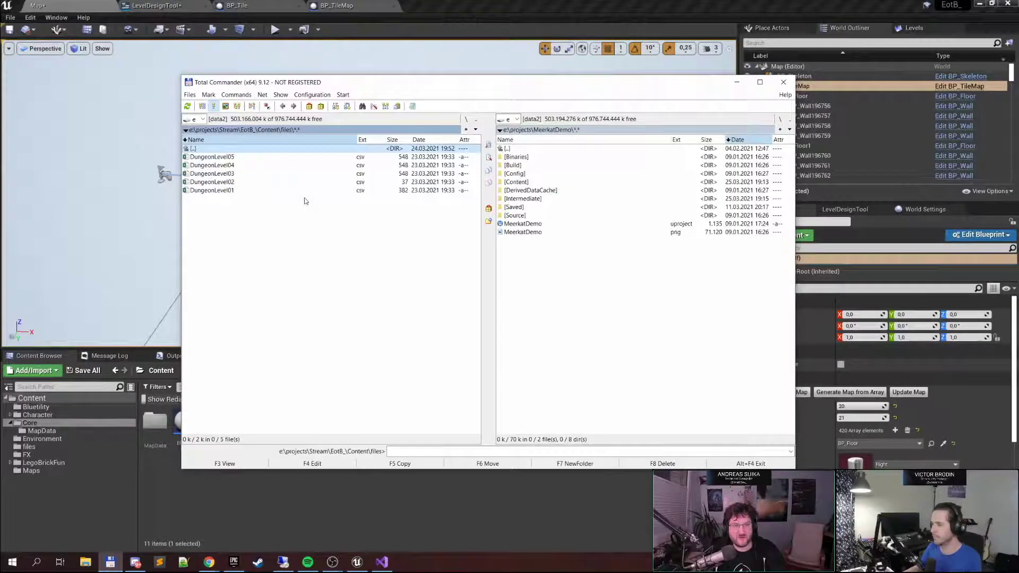
# Open DungeonLevel05.csv in Sublime Text to show its raw comma-separated tile values
pyautogui.press('Down')
pyautogui.write('s')
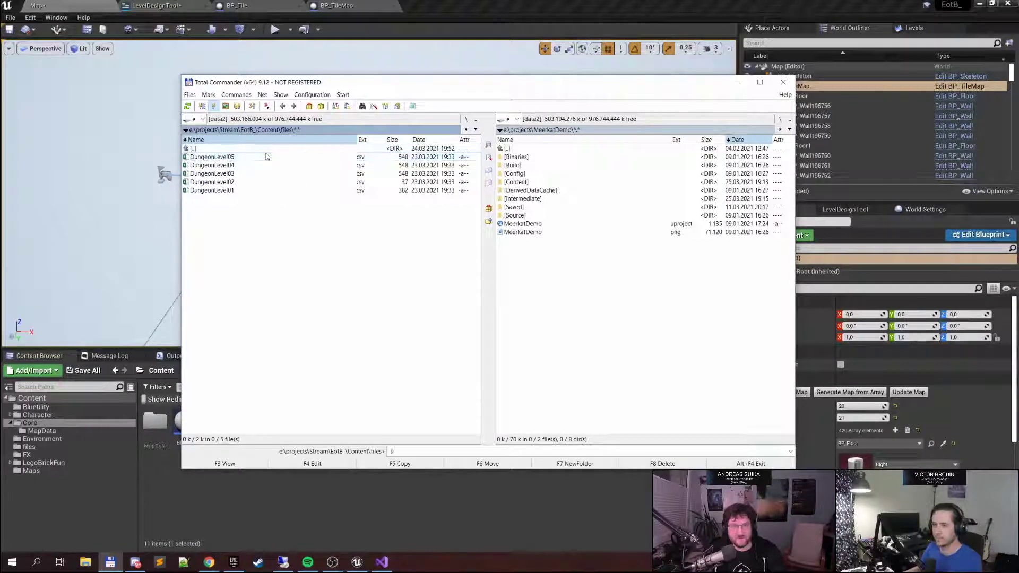
pyautogui.click(227, 158)
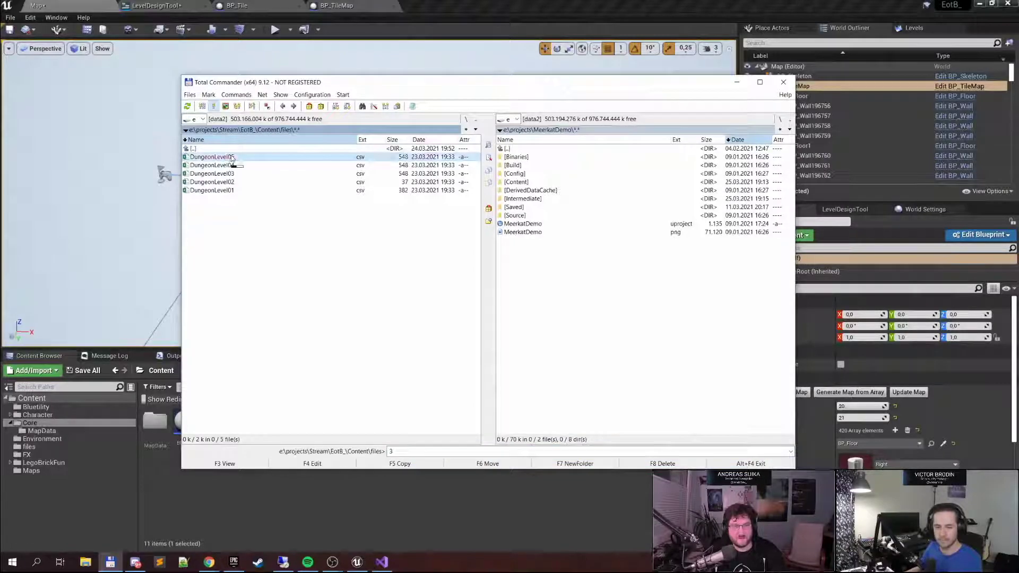
pyautogui.rightClick(231, 157)
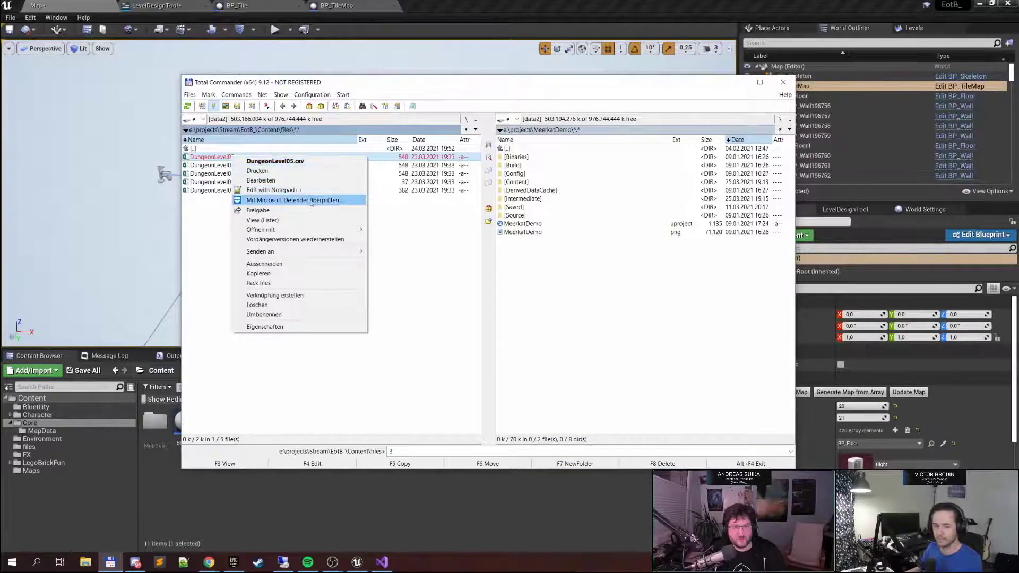
pyautogui.moveTo(309, 229)
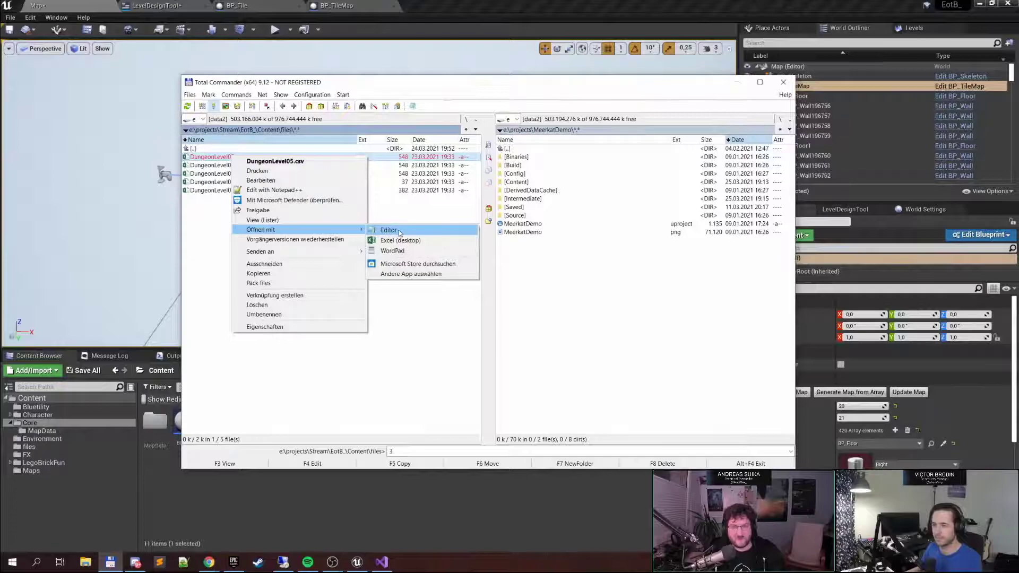
pyautogui.click(162, 564)
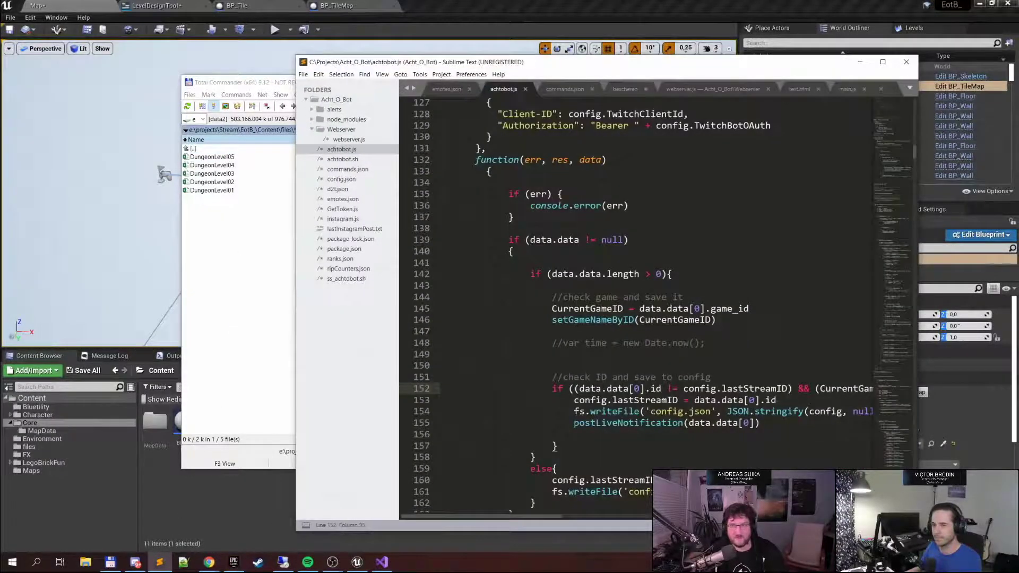
pyautogui.click(222, 158)
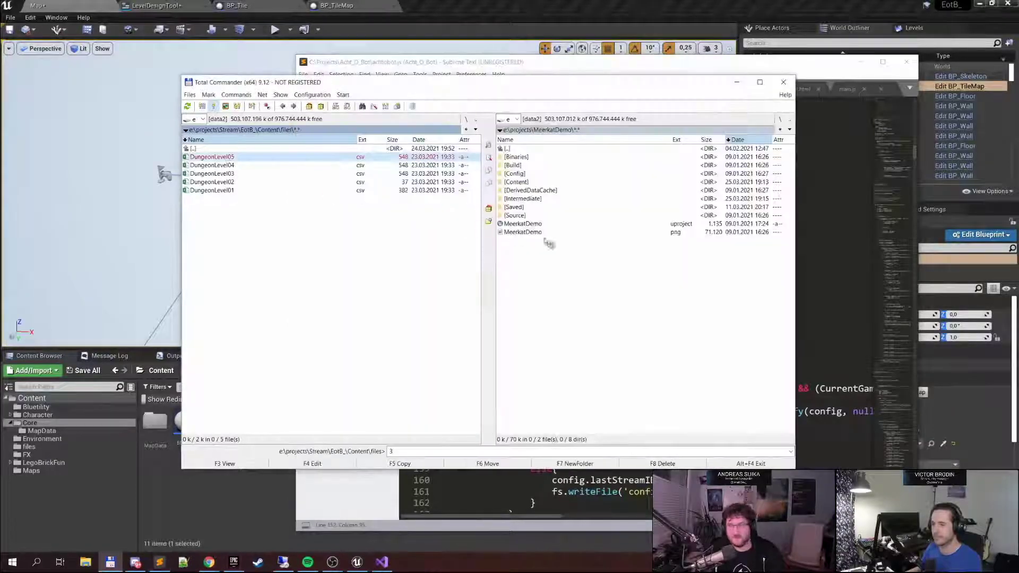
pyautogui.press('F4')
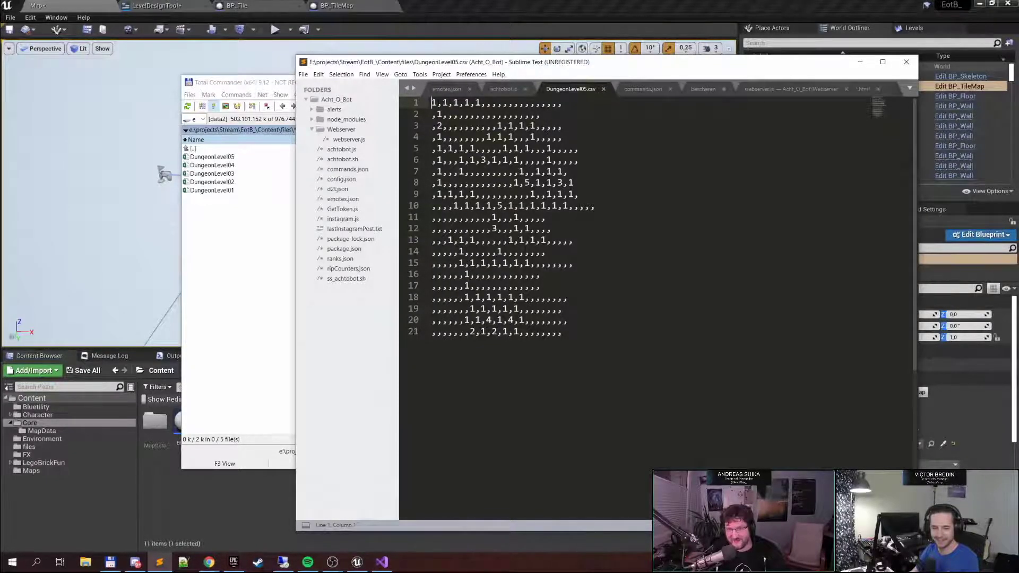
# Highlight the 2 on line 3 of the CSV and close the text editor to return to Unreal Editor
pyautogui.moveTo(442, 126); pyautogui.dragTo(437, 126)
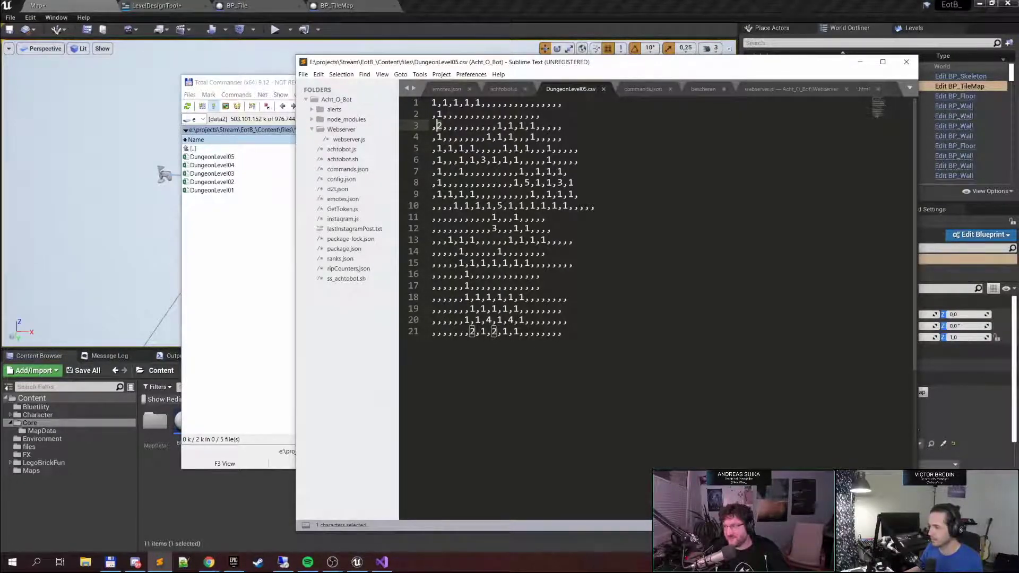
pyautogui.click(906, 62)
pyautogui.click(737, 83)
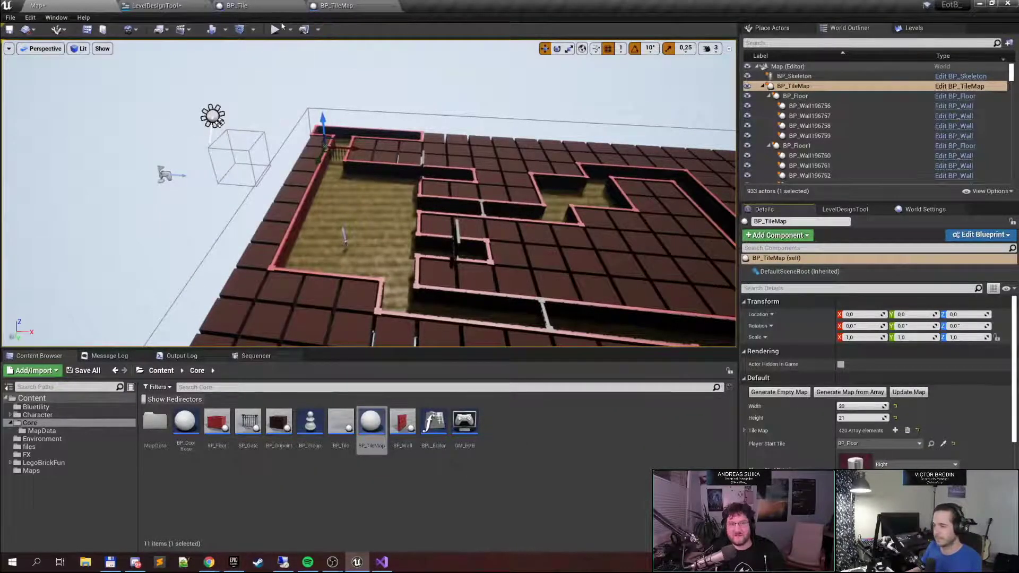
# Open the BP_Group Blueprint and examine the 1 key event that sets Torch Intensity in its Event Graph
pyautogui.click(335, 5)
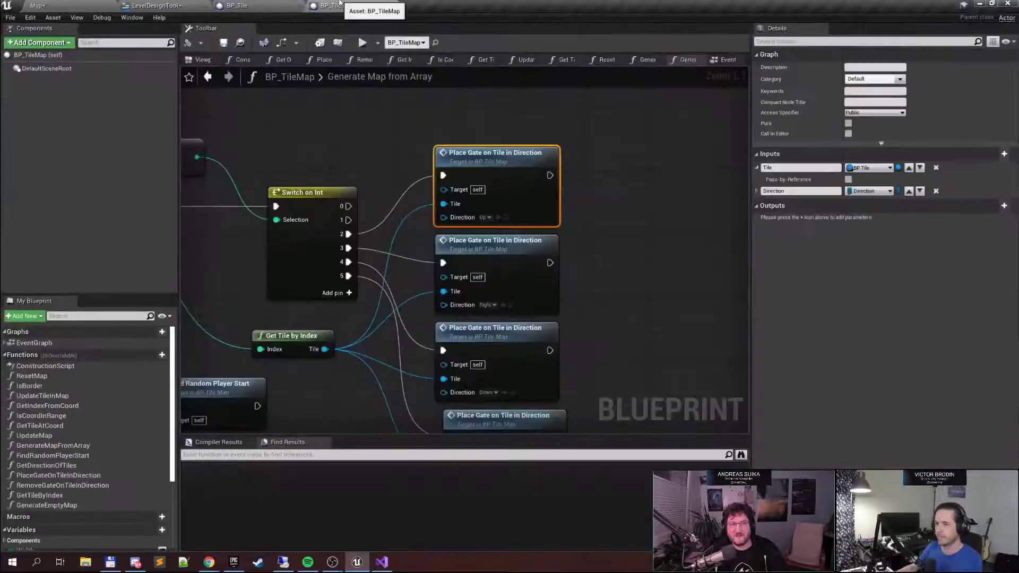
pyautogui.click(88, 7)
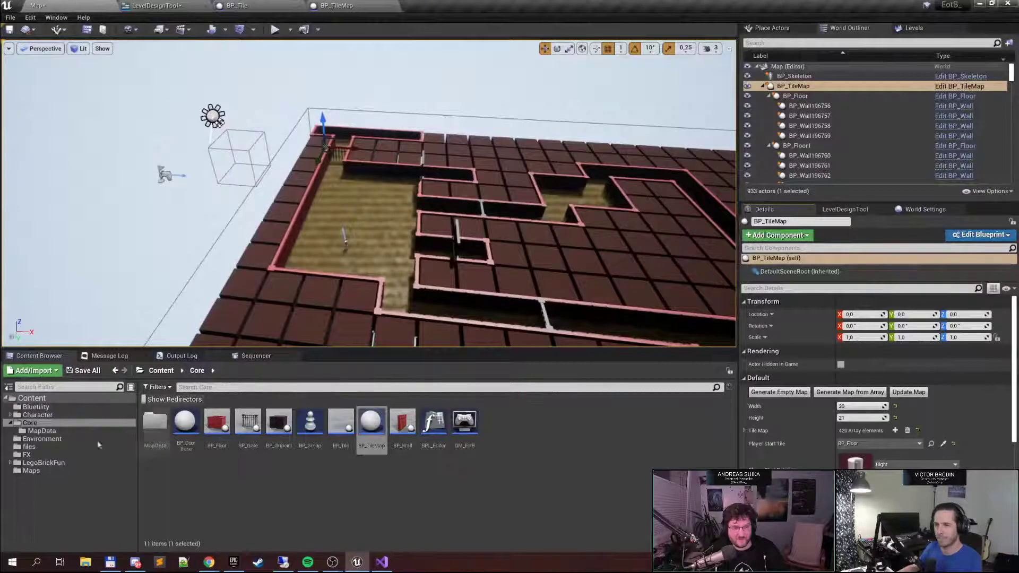
pyautogui.doubleClick(311, 428)
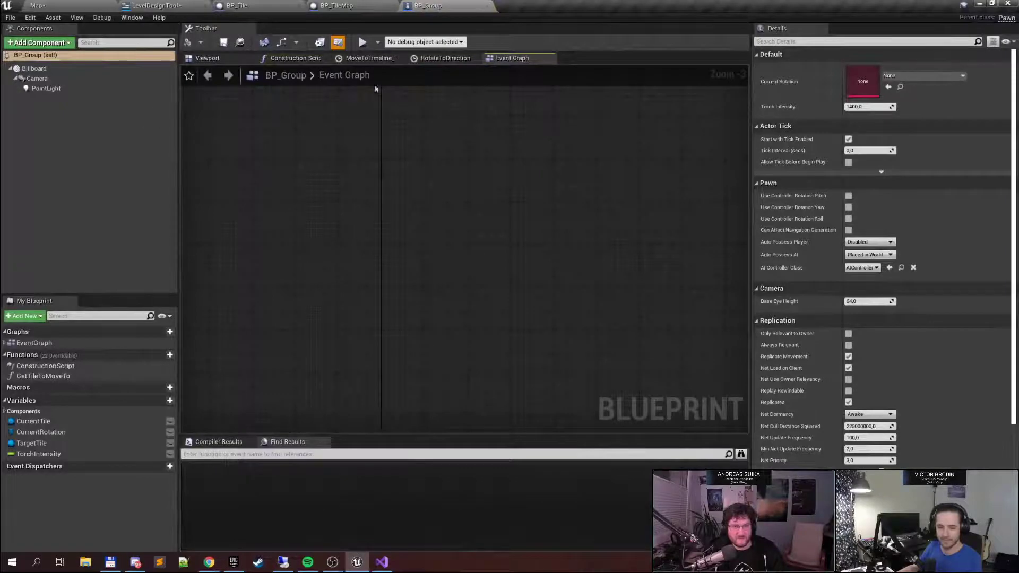
pyautogui.click(5, 344)
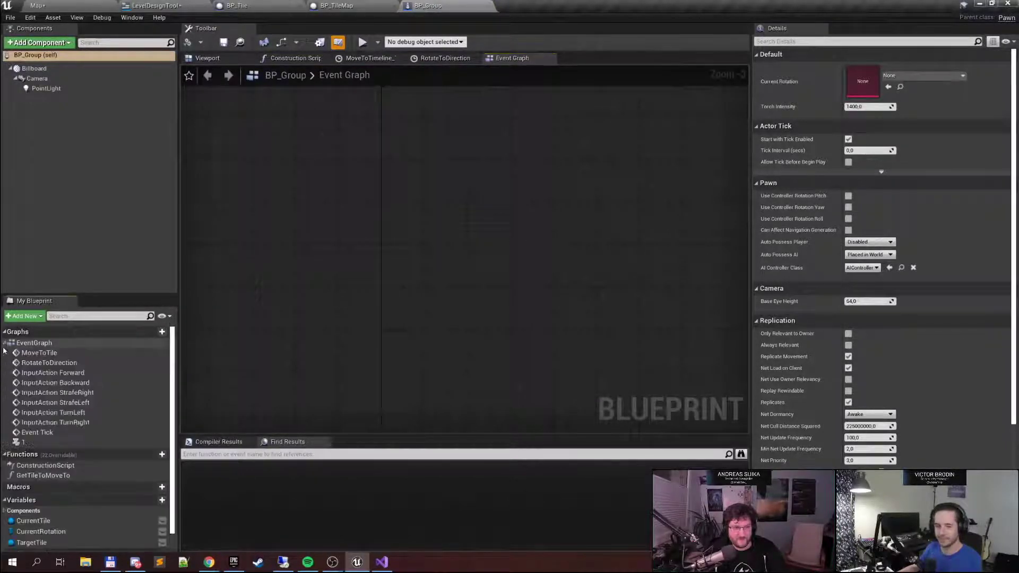
pyautogui.doubleClick(75, 441)
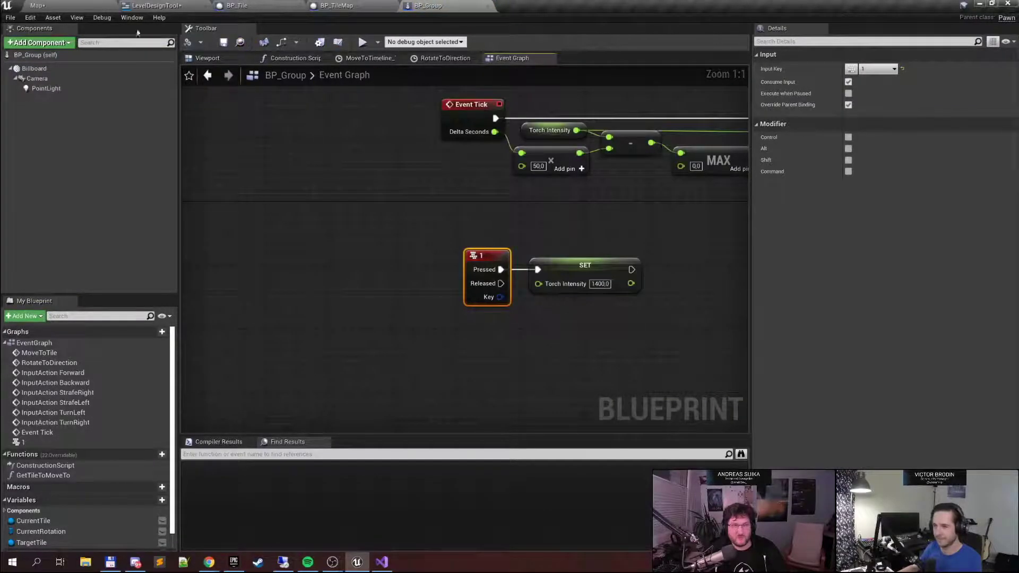
# Open the BP_Floor Blueprint from the Core folder and examine the BeginPlay logic in its Event Graph
pyautogui.click(65, 7)
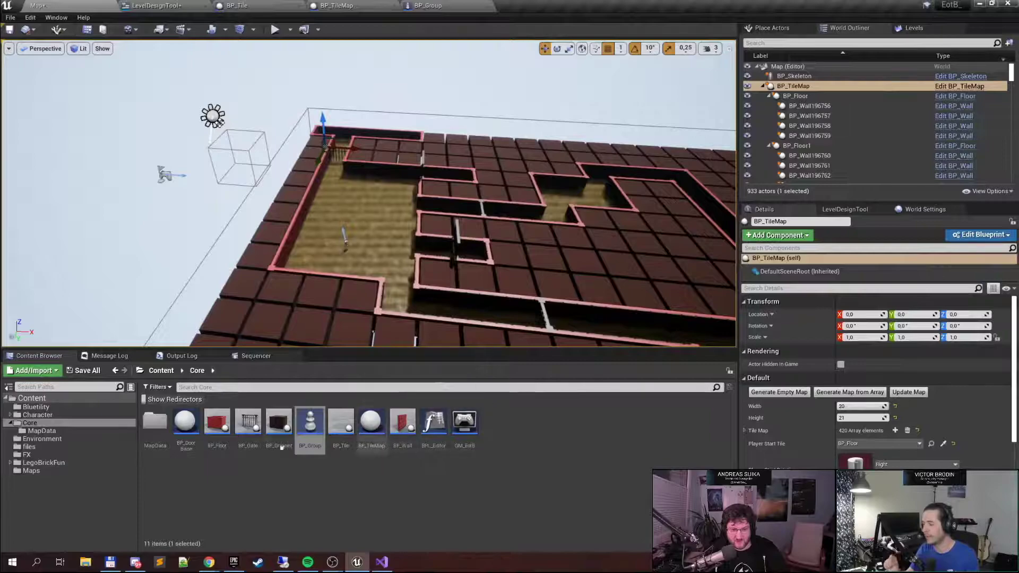
pyautogui.doubleClick(222, 444)
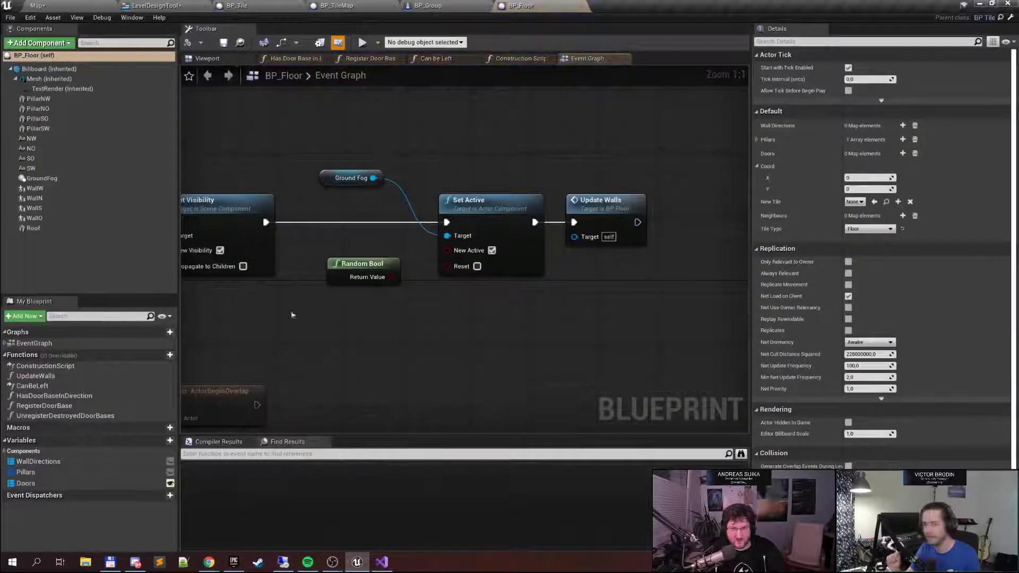
pyautogui.scroll(-3, 473, 280)
pyautogui.moveTo(472, 281); pyautogui.dragTo(409, 305, button='right')
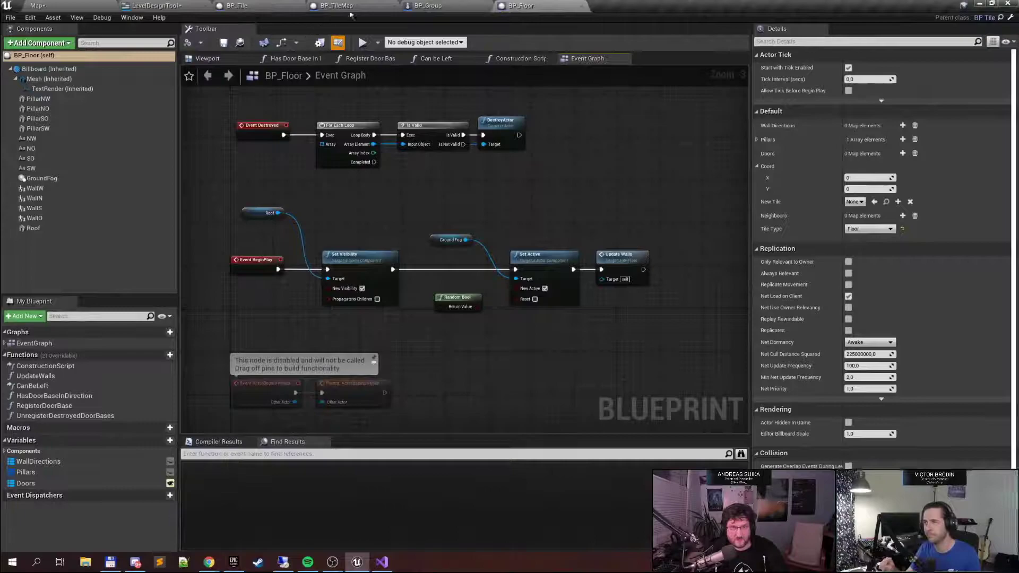
# Examine the H key event in BP_TileMap's Event Graph, with its Flip Flop, Select String and Map File nodes
pyautogui.click(356, 6)
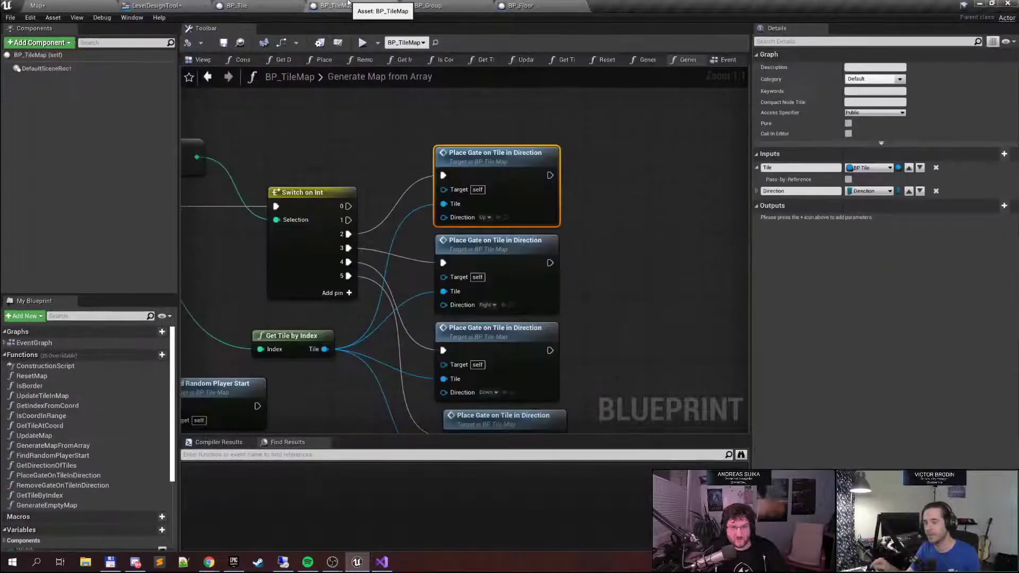
pyautogui.scroll(3, 480, 219)
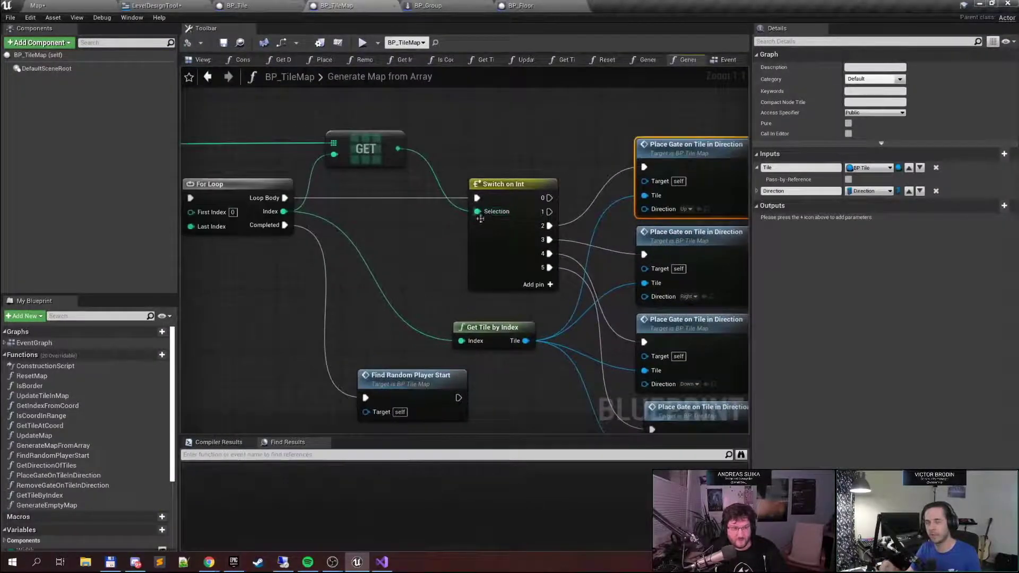
pyautogui.click(18, 346)
pyautogui.doubleClick(24, 362)
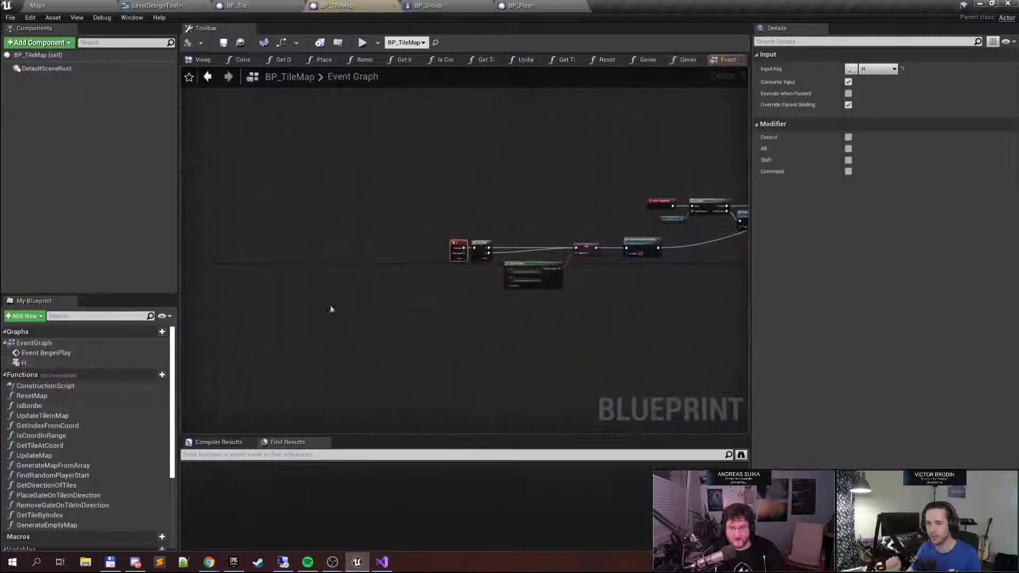
pyautogui.moveTo(391, 239); pyautogui.dragTo(273, 231, button='right')
pyautogui.moveTo(464, 217); pyautogui.dragTo(570, 209, button='right')
pyautogui.moveTo(560, 170); pyautogui.dragTo(549, 156, button='right')
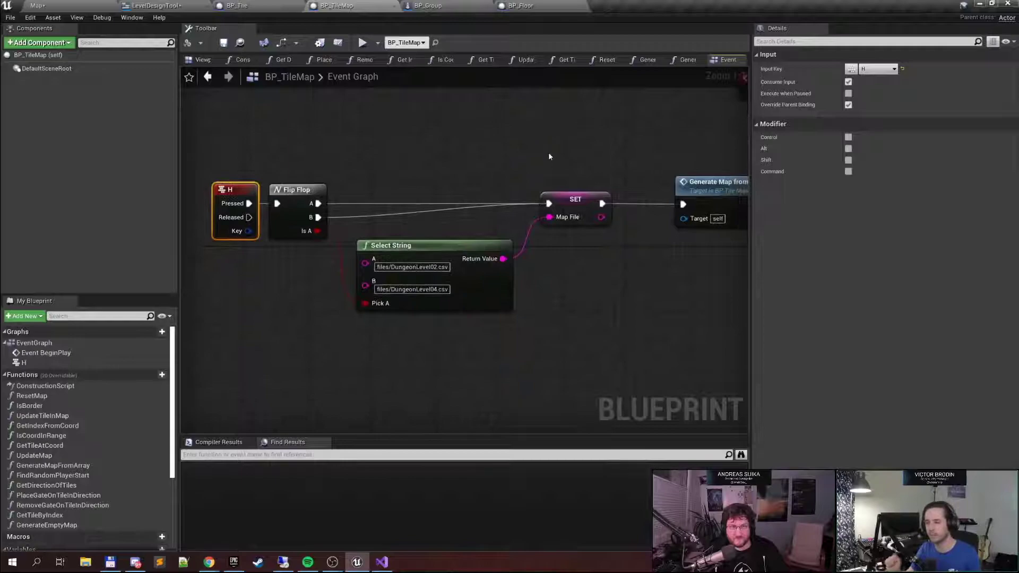
# Return to the level and play it full screen
pyautogui.click(91, 7)
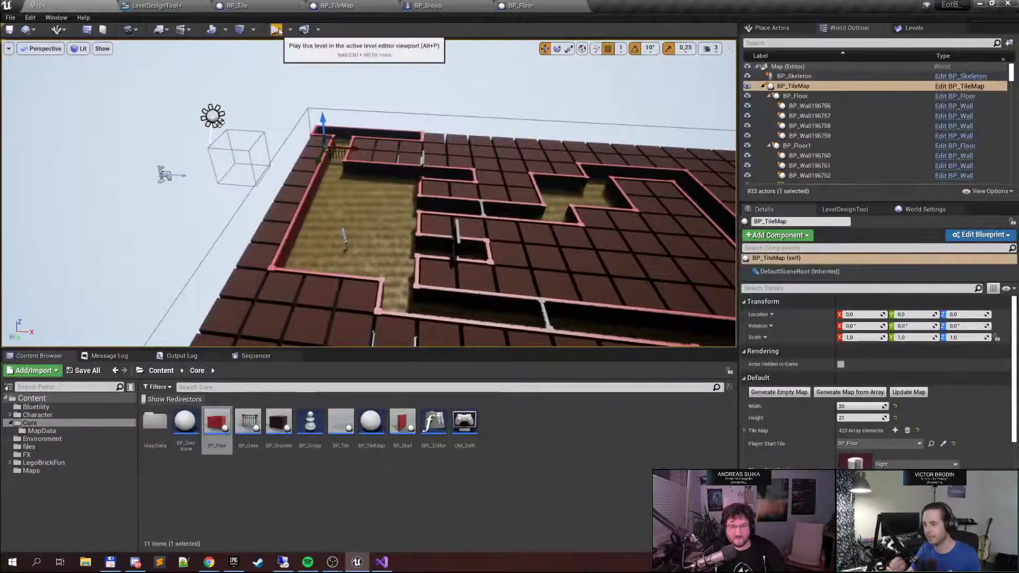
pyautogui.click(275, 30)
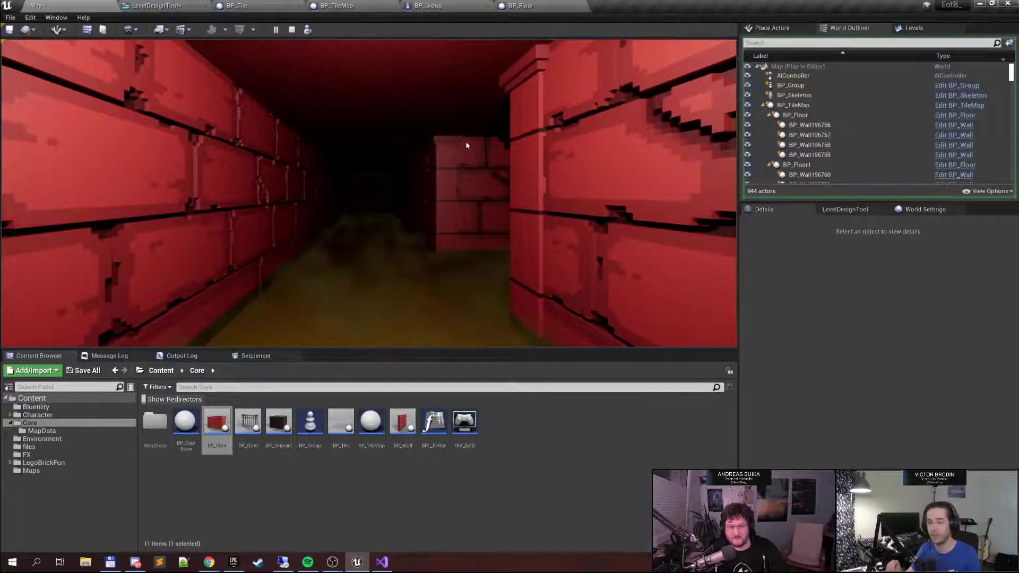
pyautogui.press('F11')
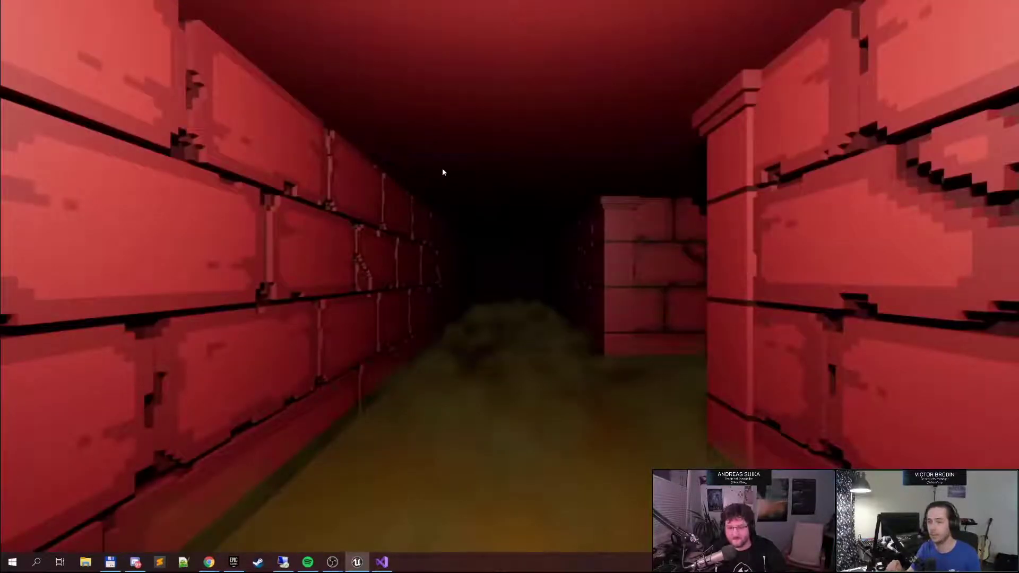
# Walk and turn the party through the dungeon corridors to demonstrate the grid movement
pyautogui.press('w')
pyautogui.press('e')
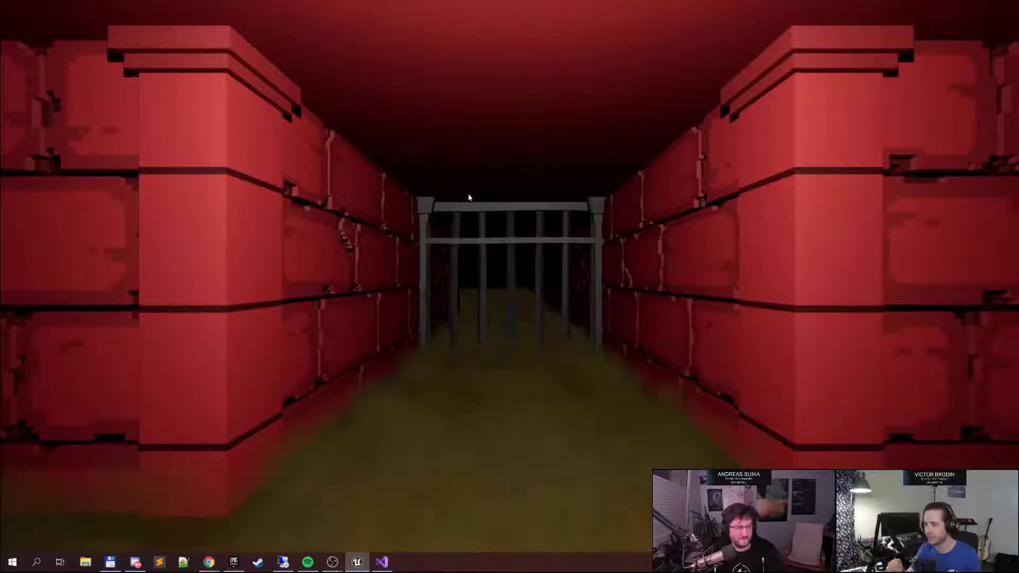
pyautogui.press('q')
pyautogui.press('s')
pyautogui.press('w')
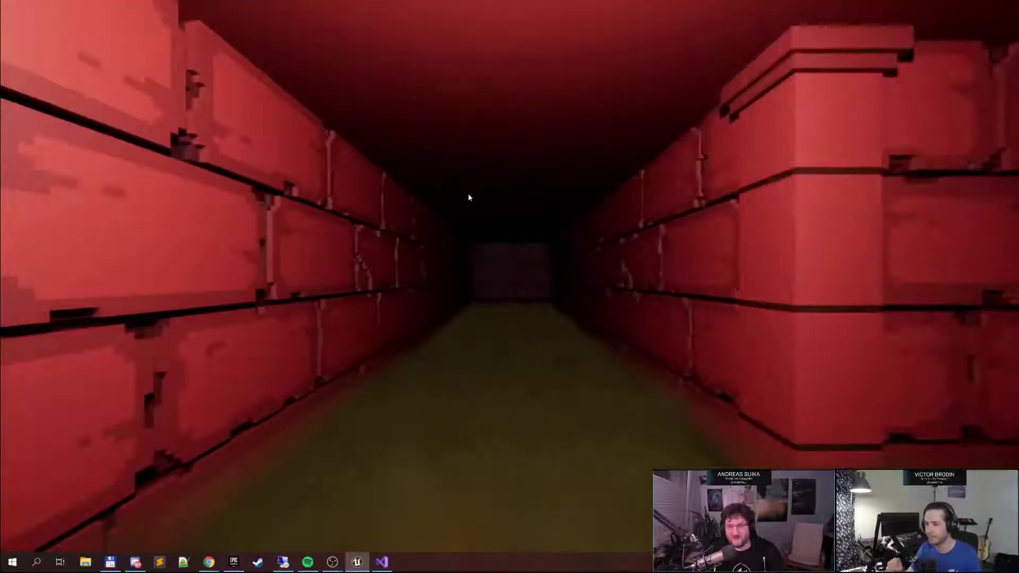
pyautogui.press('e')
pyautogui.press('w')
pyautogui.click(440, 314)
pyautogui.press('w')
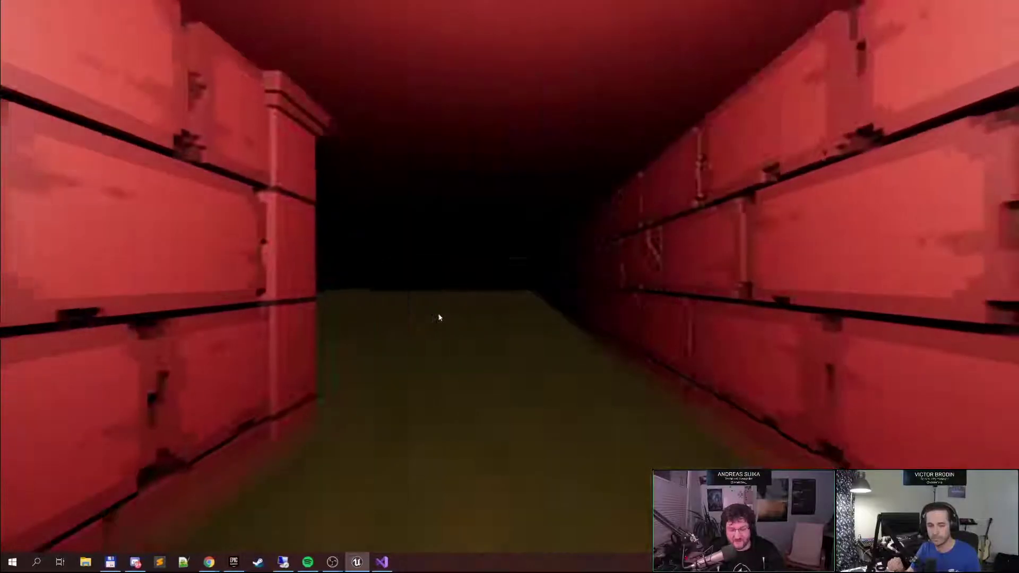
pyautogui.press('w')
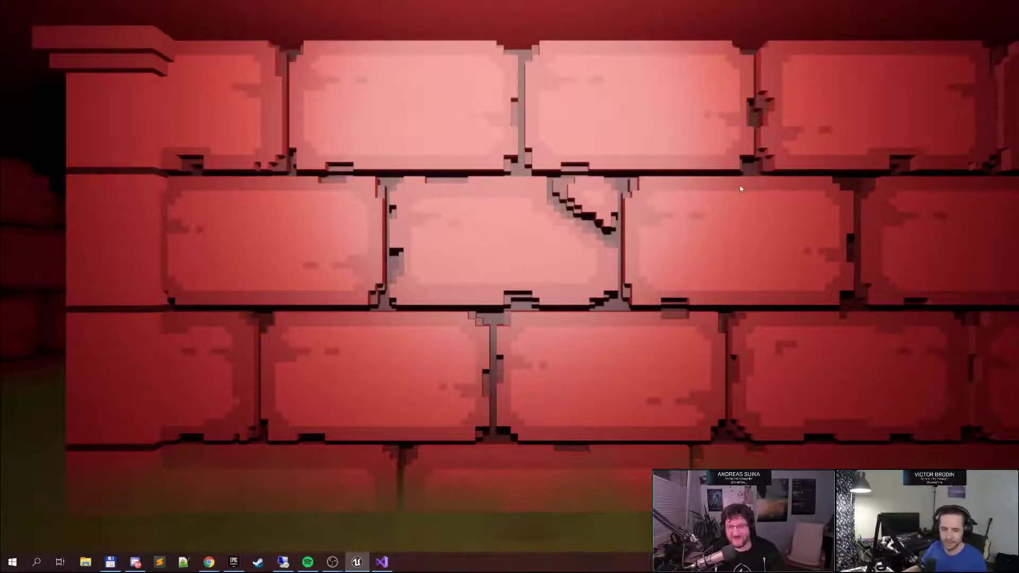
# Stop the play session, select the floor tile at the end of the corridor and leave full screen
pyautogui.press('Escape')
pyautogui.moveTo(700, 197); pyautogui.dragTo(807, 186, button='right')
pyautogui.press('w')
pyautogui.click(522, 197)
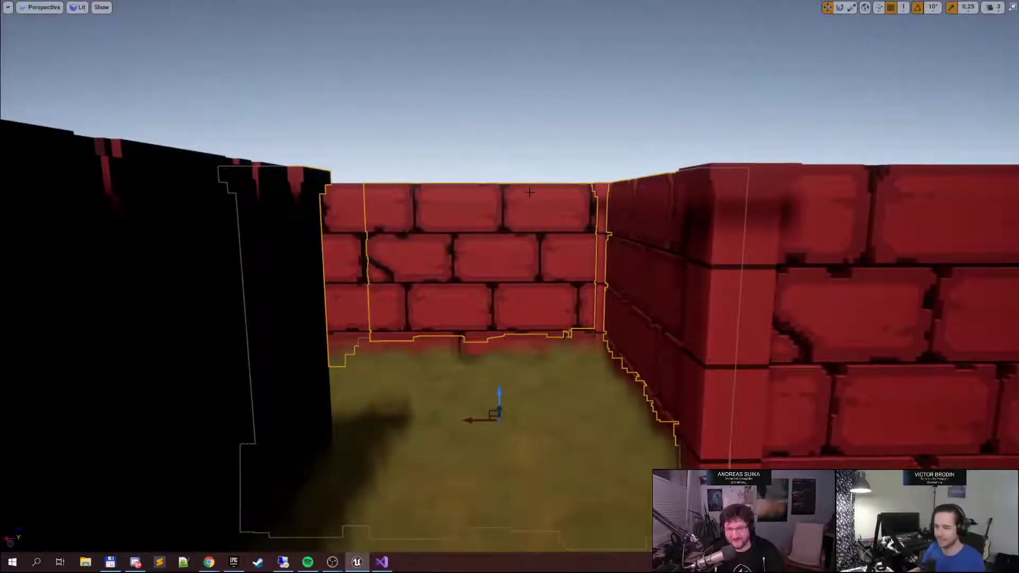
pyautogui.press('F11')
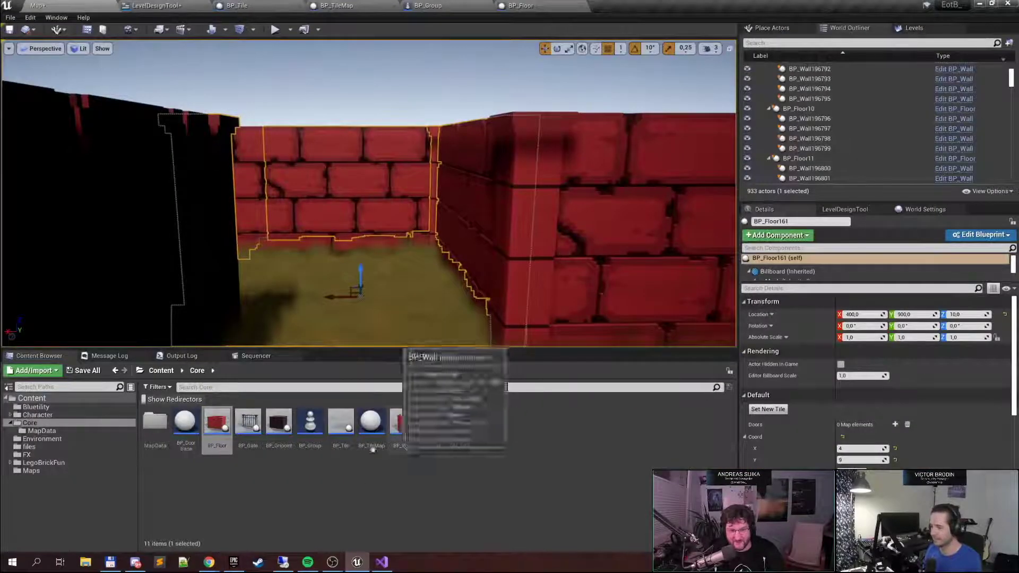
# Open the BP_Floor Blueprint and view its walled tile from above in the 3D preview
pyautogui.doubleClick(217, 422)
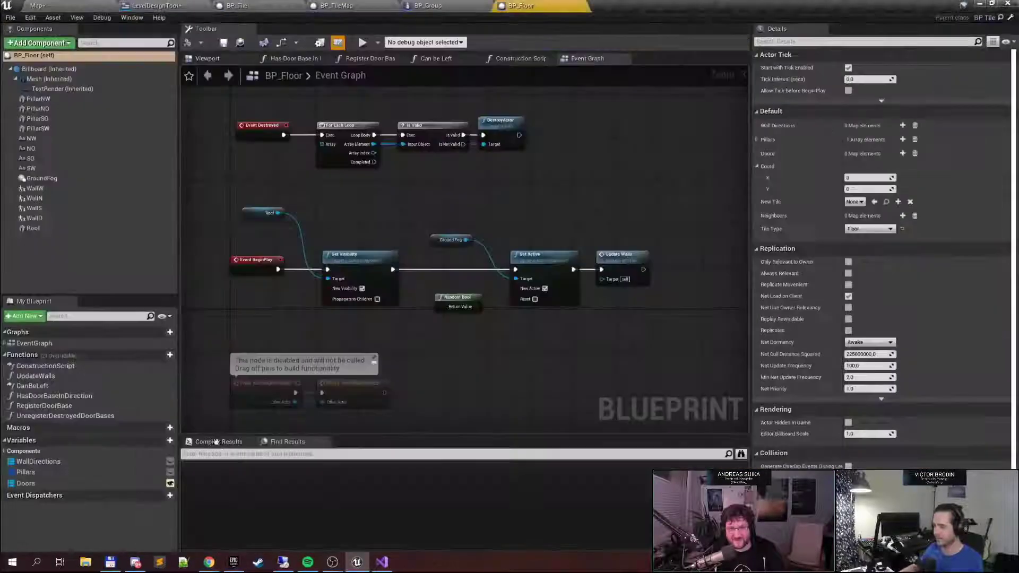
pyautogui.click(229, 62)
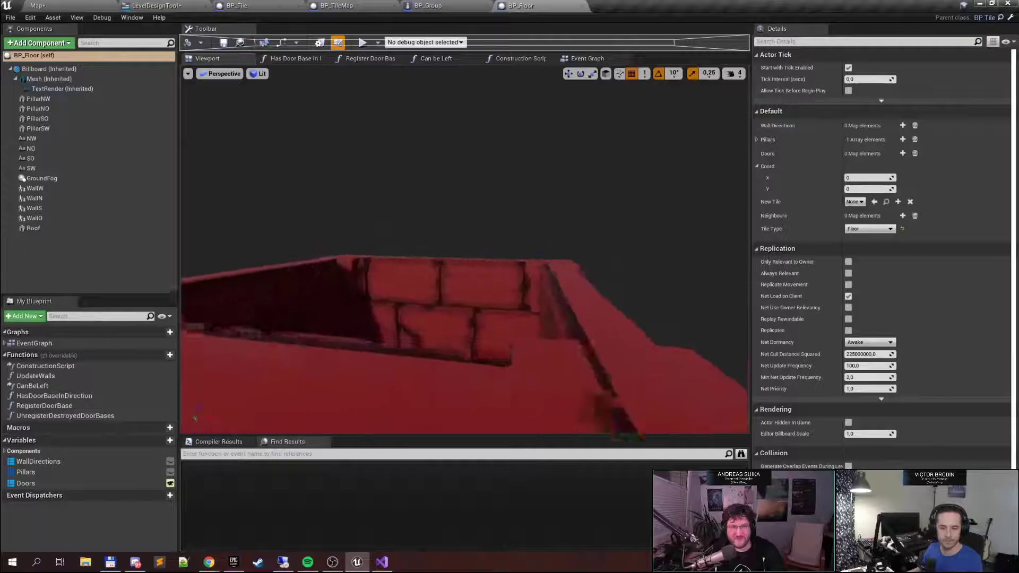
pyautogui.moveTo(401, 264)
pyautogui.mouseDown(button='right')
pyautogui.moveTo(401, 255)
pyautogui.moveTo(404, 284)
pyautogui.moveTo(419, 276)
pyautogui.moveTo(398, 260)
pyautogui.mouseUp(button='right')
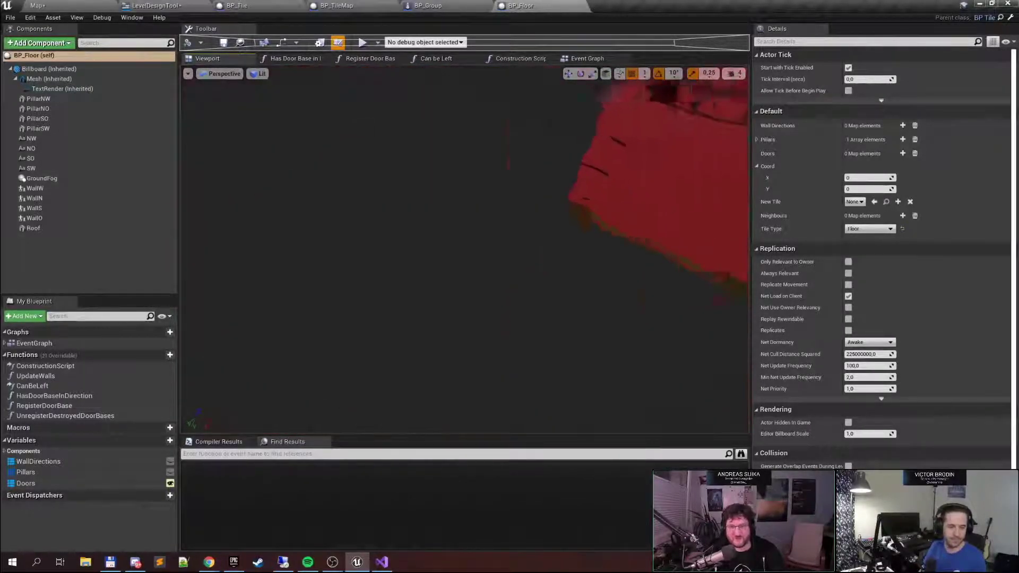
pyautogui.moveTo(401, 264); pyautogui.dragTo(401, 264)
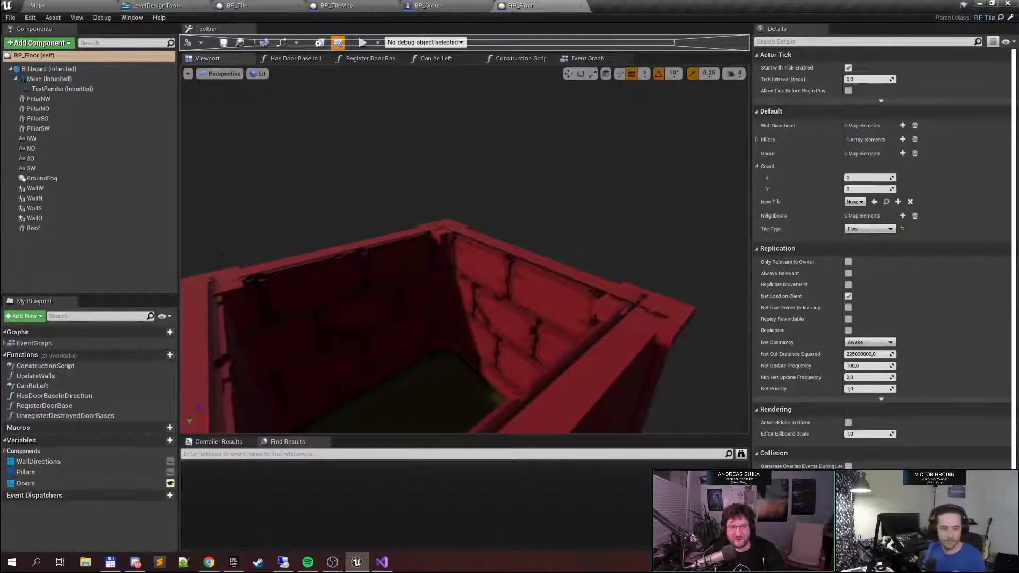
# Select BP_Floor's Roof component, frame it in the preview and look down into the tile
pyautogui.click(57, 228)
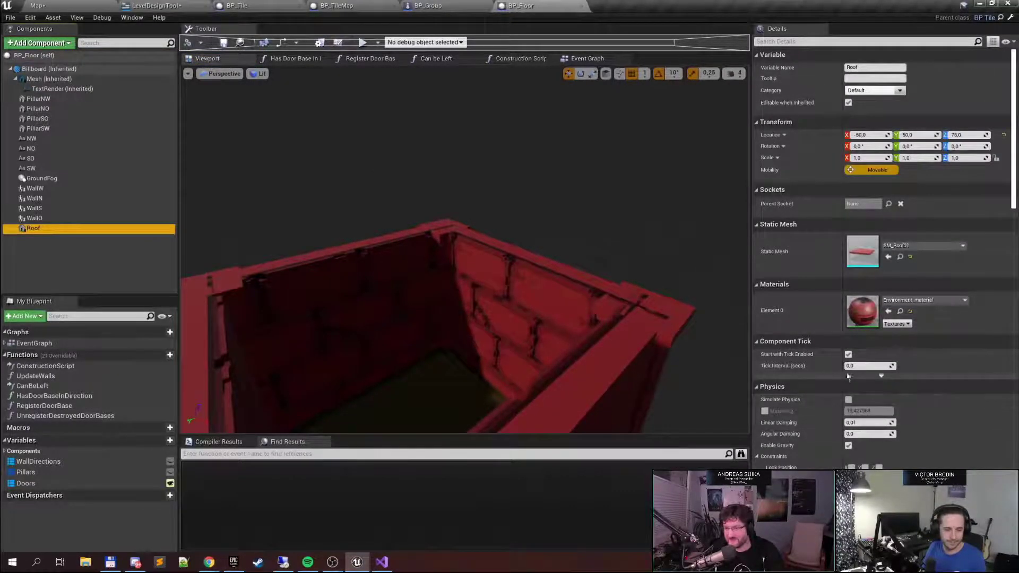
pyautogui.click(675, 355)
pyautogui.press('f')
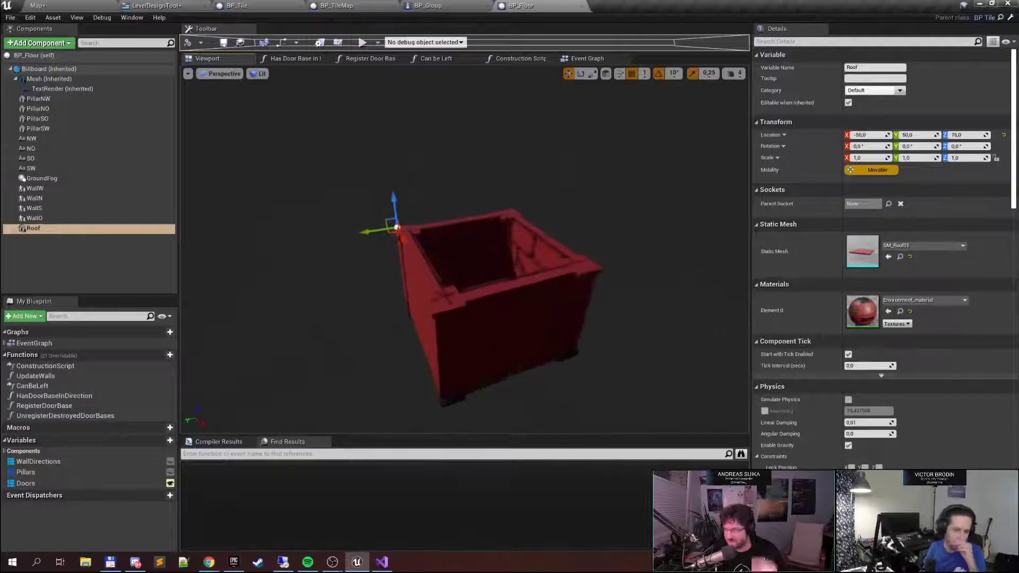
pyautogui.moveTo(675, 355); pyautogui.dragTo(677, 384, button='right')
pyautogui.press('w')
pyautogui.press('s')
pyautogui.press('w')
# Select the WallN component and locate its child actor class BP_Wall among the project assets
pyautogui.click(676, 355)
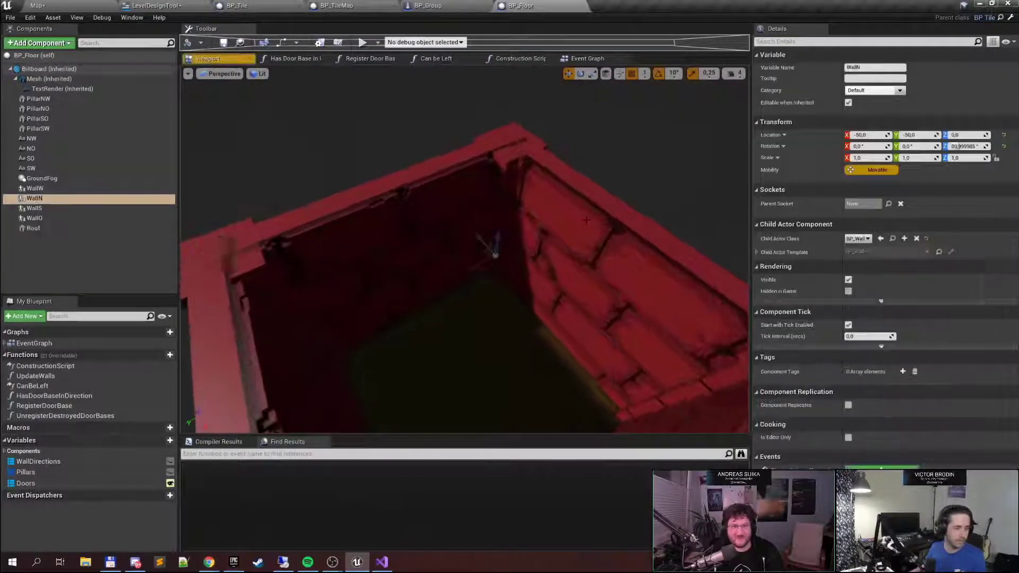
pyautogui.moveTo(711, 250); pyautogui.dragTo(741, 249, button='right')
pyautogui.click(892, 239)
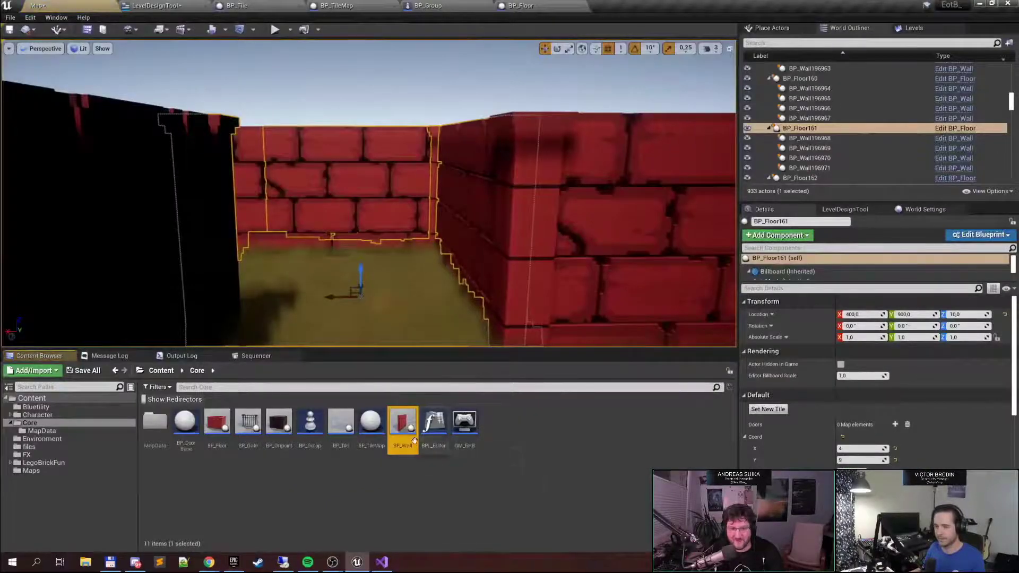
# Open the BP_Wall Blueprint and view the brick wall face-on in the 3D preview
pyautogui.doubleClick(403, 423)
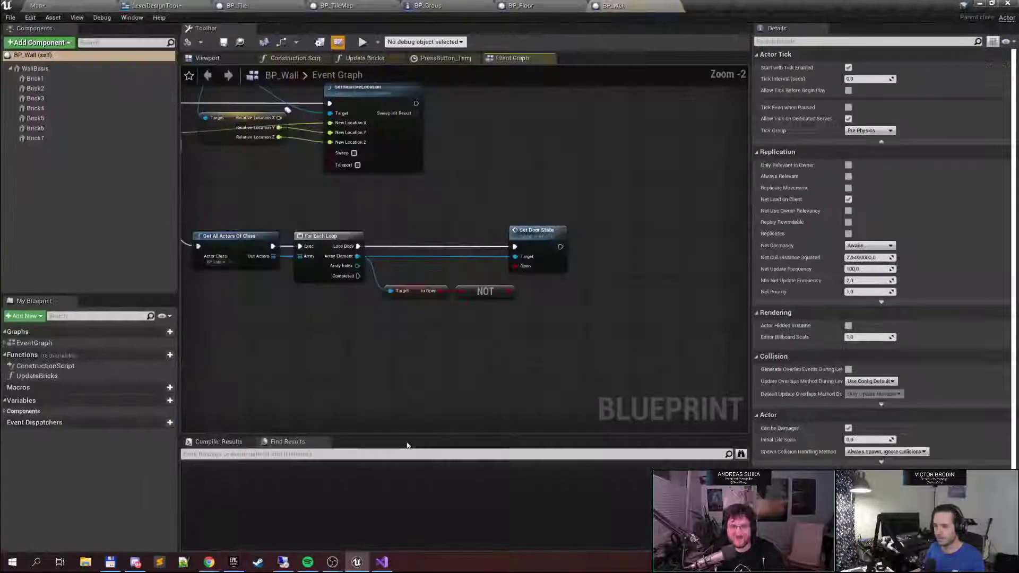
pyautogui.click(227, 63)
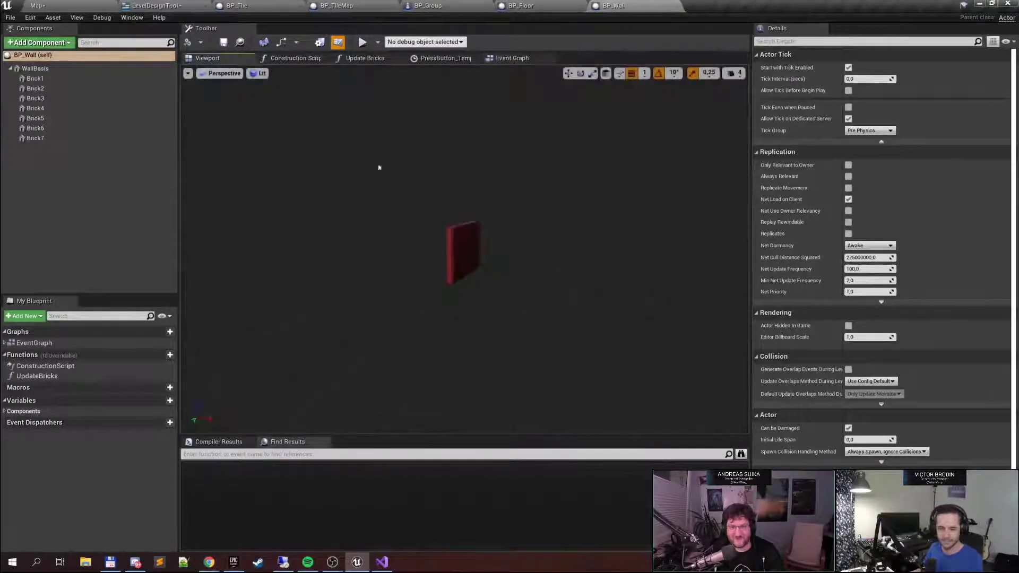
pyautogui.moveTo(380, 166); pyautogui.dragTo(447, 174, button='right')
pyautogui.press('w')
pyautogui.press('s')
pyautogui.press('w')
pyautogui.press('s')
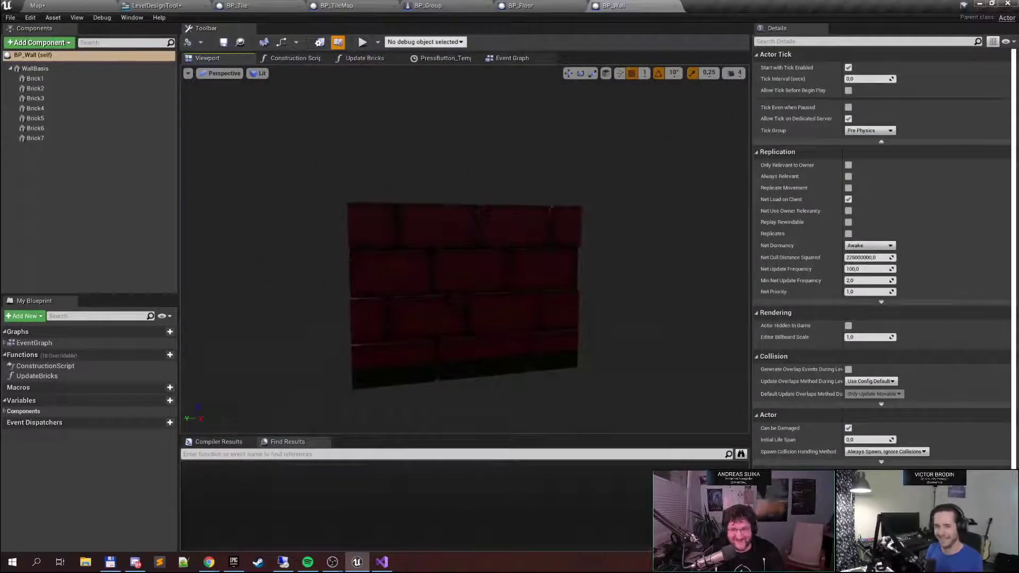
# Select individual brick components of BP_Wall, ending on Brick5, to show the wall's separate bricks
pyautogui.click(436, 226)
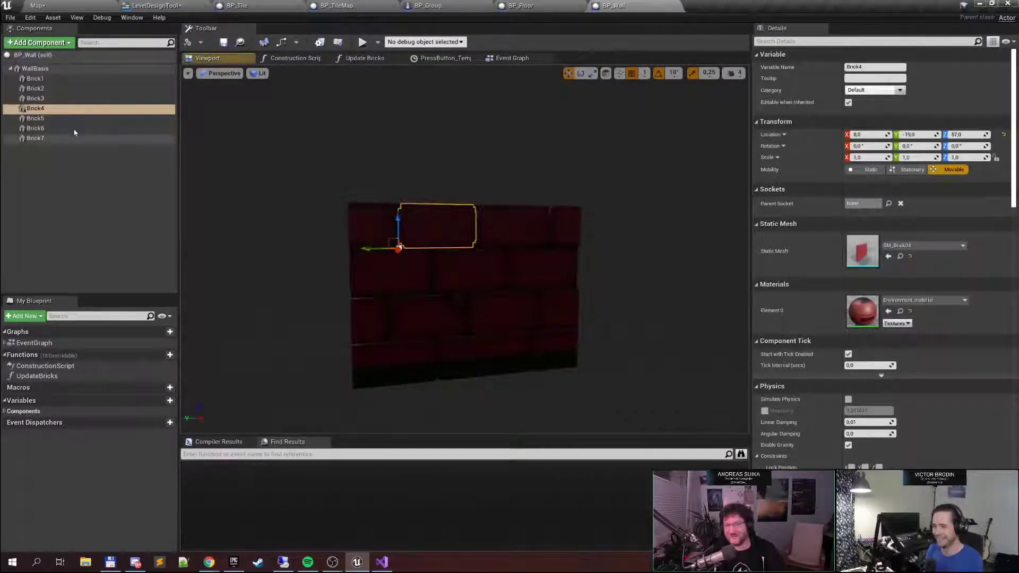
pyautogui.click(55, 129)
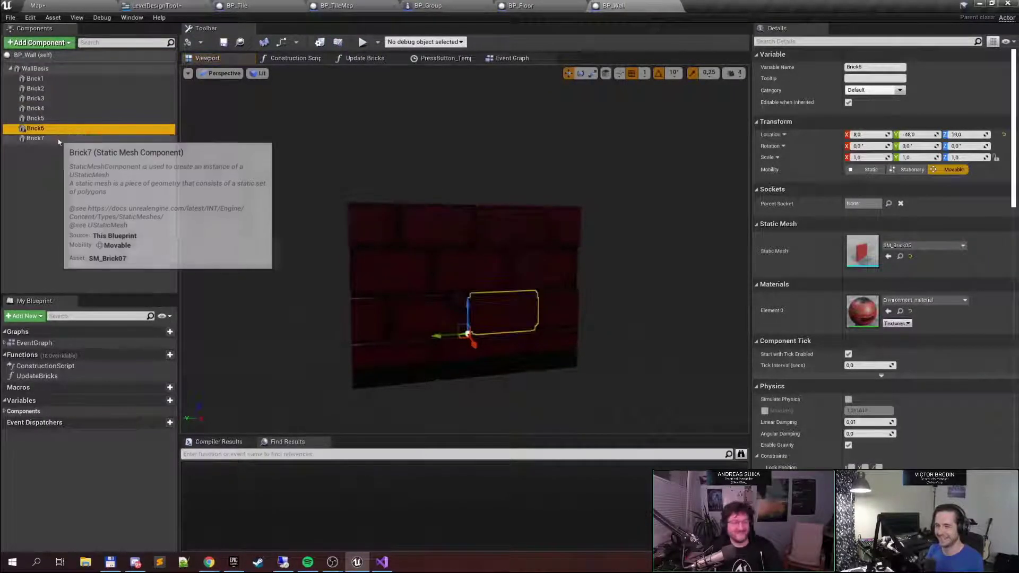
pyautogui.click(56, 118)
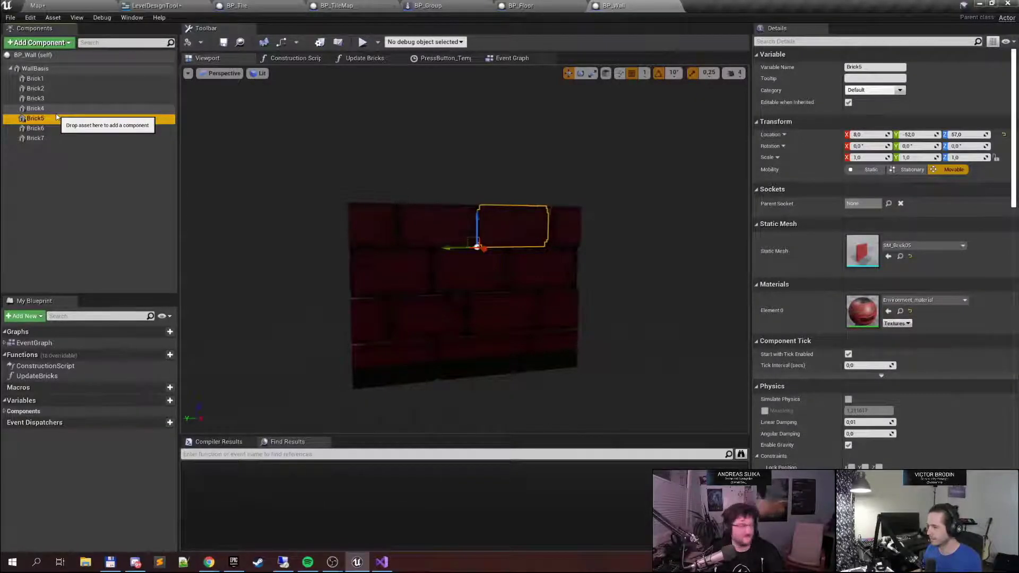
# Return to the dungeon level, select the floor tile behind the brick wall and view the dungeon from above
pyautogui.click(59, 5)
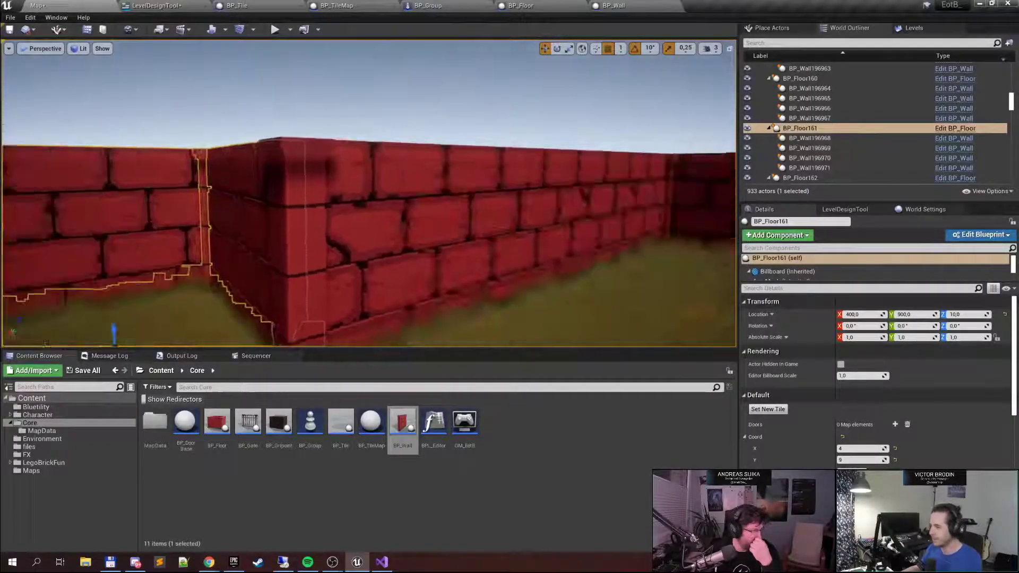
pyautogui.moveTo(369, 194); pyautogui.dragTo(594, 260, button='right')
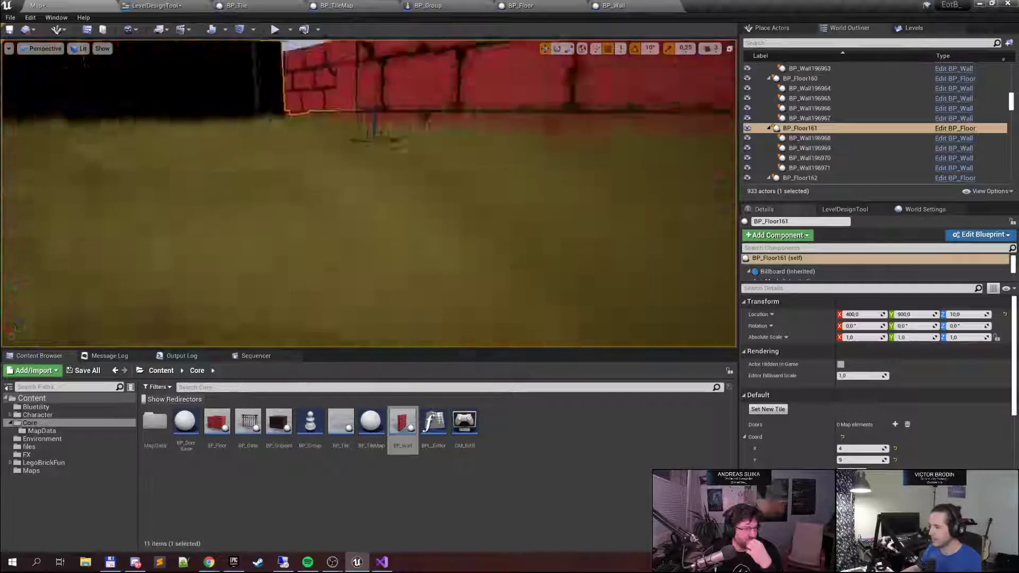
pyautogui.moveTo(580, 164); pyautogui.dragTo(580, 164, button='right')
pyautogui.click(373, 174)
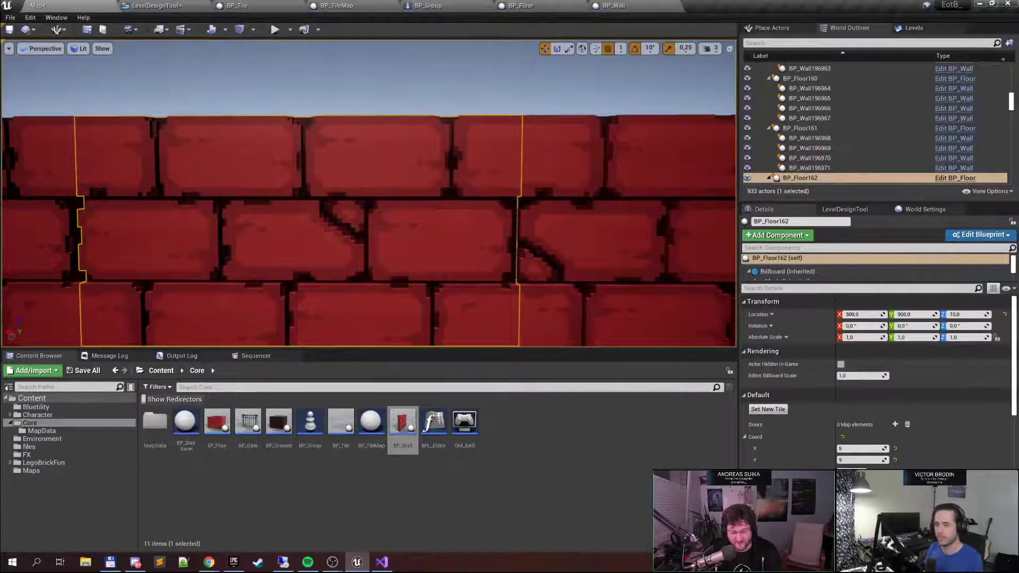
pyautogui.press('s')
pyautogui.moveTo(338, 163); pyautogui.dragTo(172, 210, button='right')
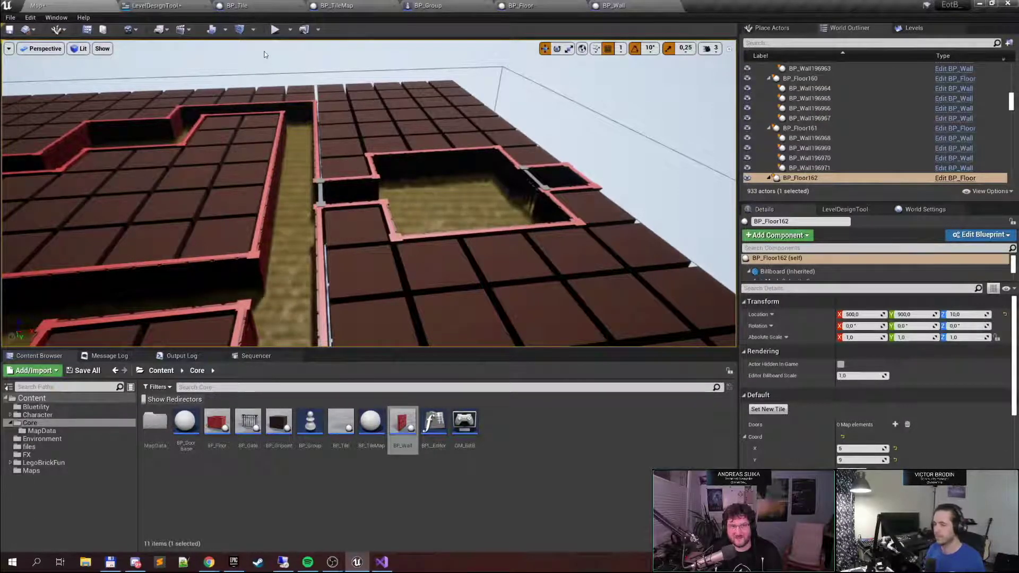
# Open LegoMap from the LegoBrickFun folder, play the level briefly and stop it
pyautogui.click(43, 462)
pyautogui.doubleClick(341, 422)
pyautogui.click(275, 29)
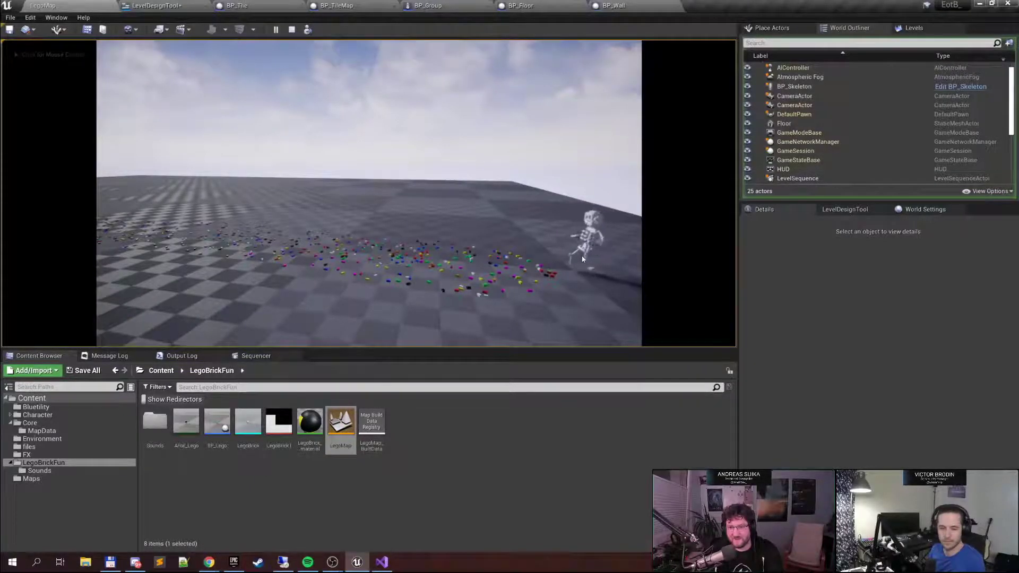
pyautogui.click(292, 30)
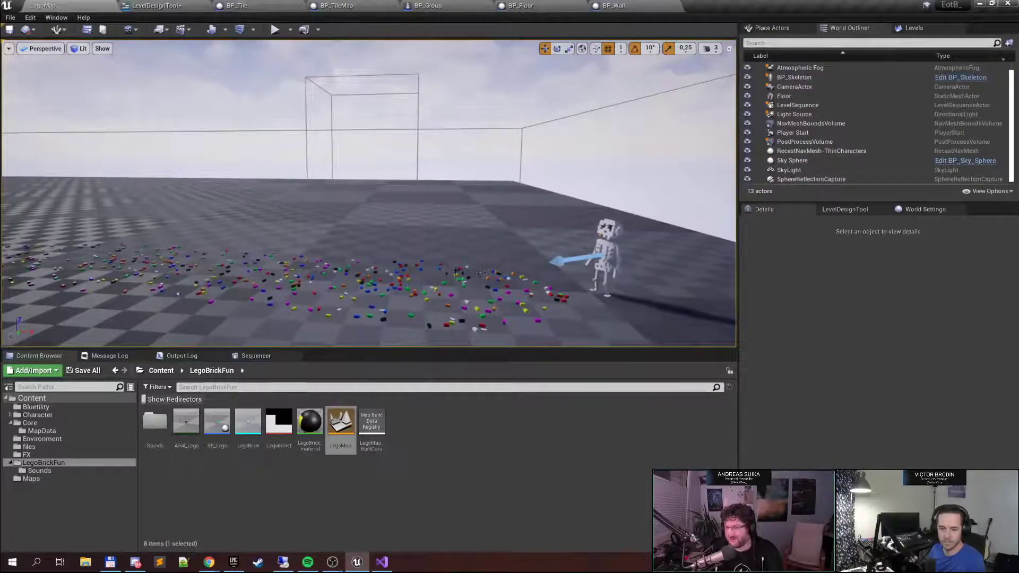
# Inspect the scattered Lego bricks up close and select one of them, pulling back to view the whole scene
pyautogui.moveTo(547, 244); pyautogui.dragTo(550, 282, button='right')
pyautogui.press('w')
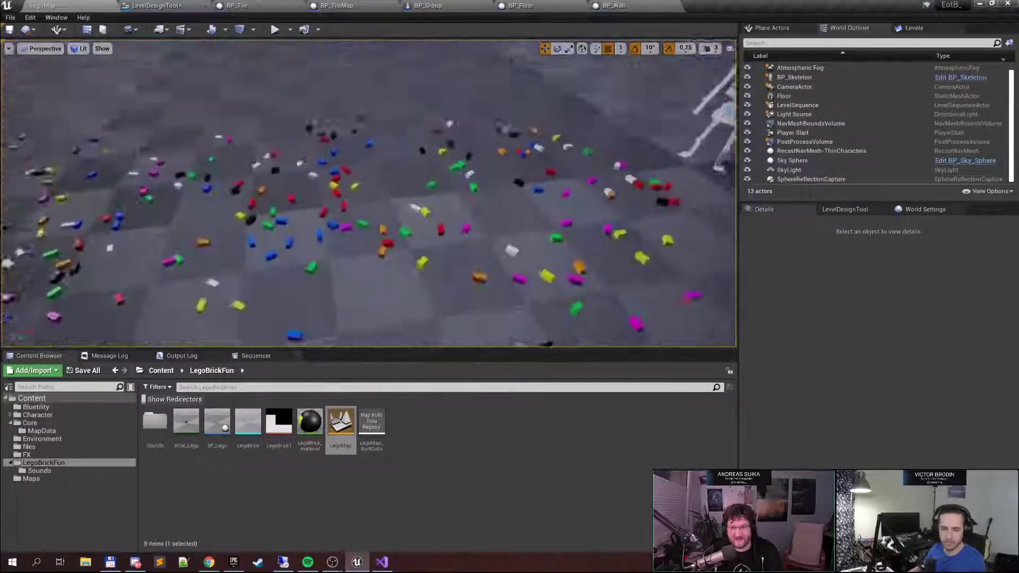
pyautogui.press('w')
pyautogui.moveTo(372, 175); pyautogui.dragTo(324, 178, button='right')
pyautogui.click(377, 209)
pyautogui.press('s')
pyautogui.press('d')
pyautogui.moveTo(319, 215); pyautogui.dragTo(329, 215, button='right')
# Play LegoMap full screen to show the skeleton walking among the bricks, ending with the session stopped and full screen off
pyautogui.click(275, 29)
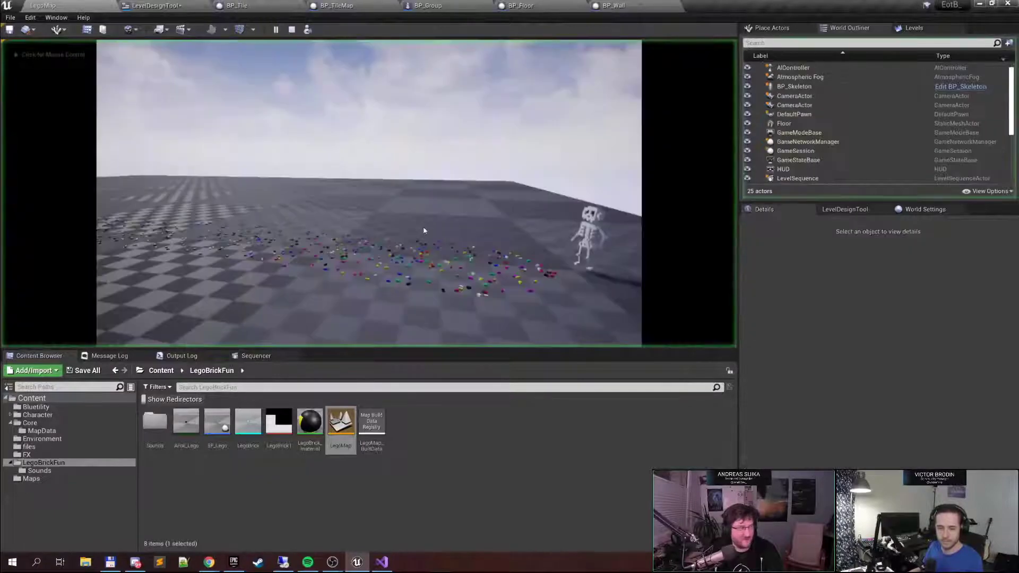
pyautogui.click(525, 174)
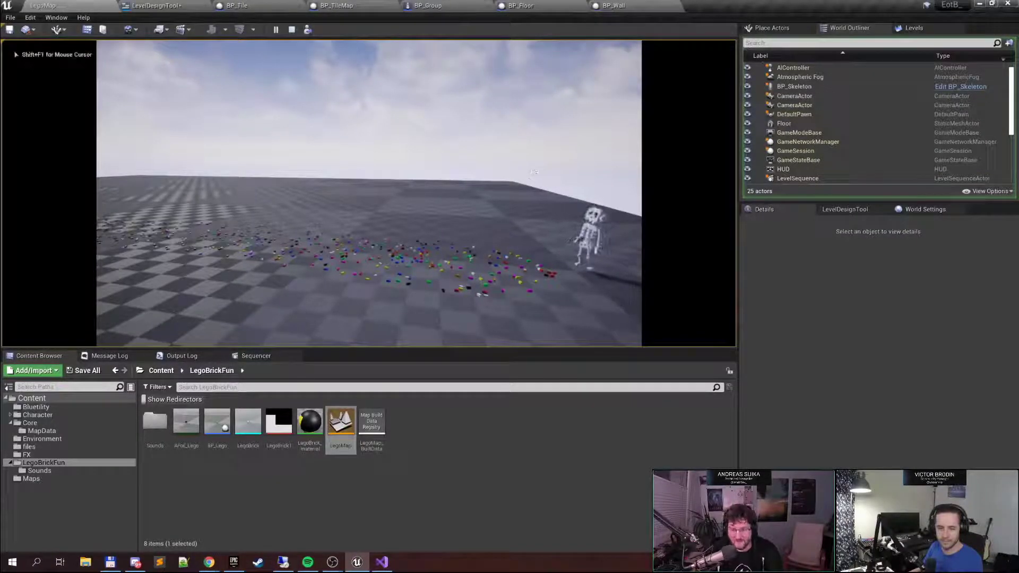
pyautogui.hotkey('shift', 'F1')
pyautogui.press('F11')
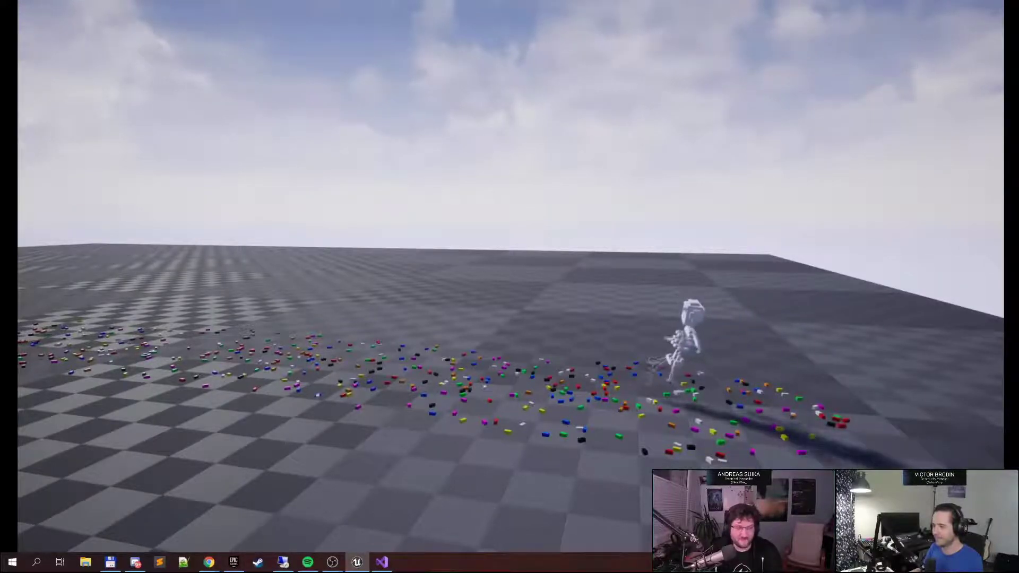
pyautogui.press('Escape')
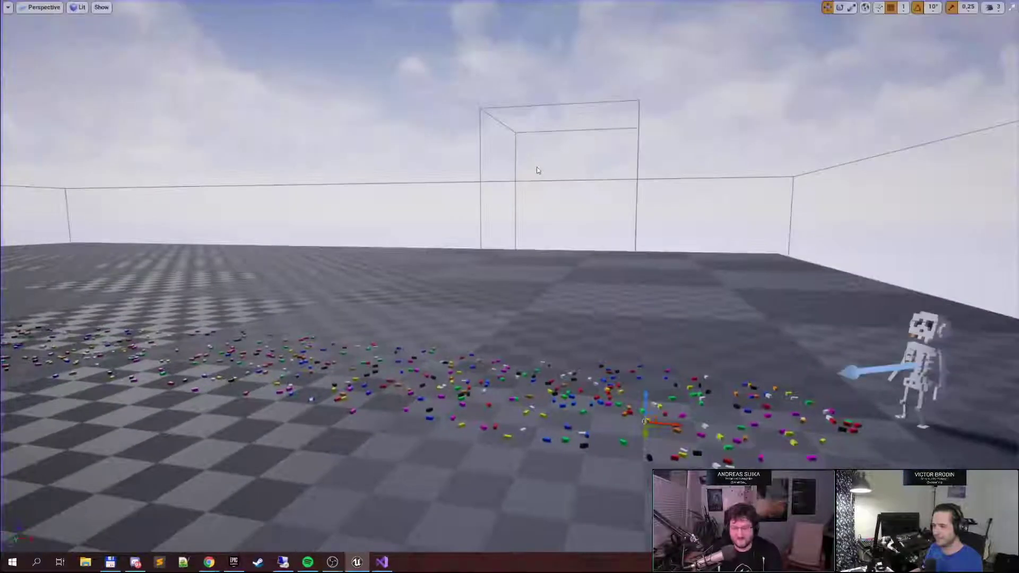
pyautogui.press('F11')
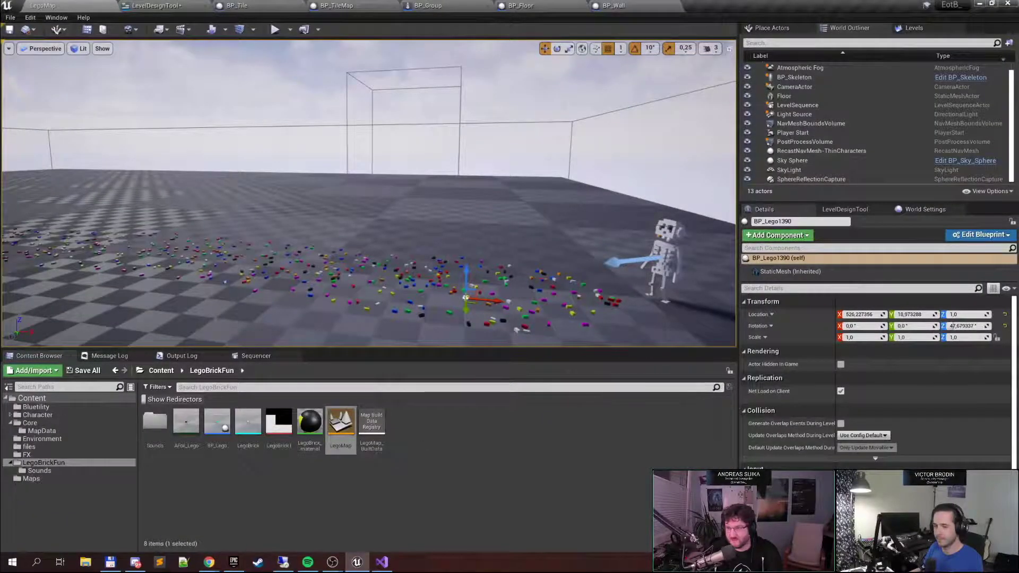
# Locate the placed skeleton's mesh asset in the Character folder and preview the Anim_Walking animation before returning to LegoMap
pyautogui.click(663, 249)
pyautogui.click(891, 473)
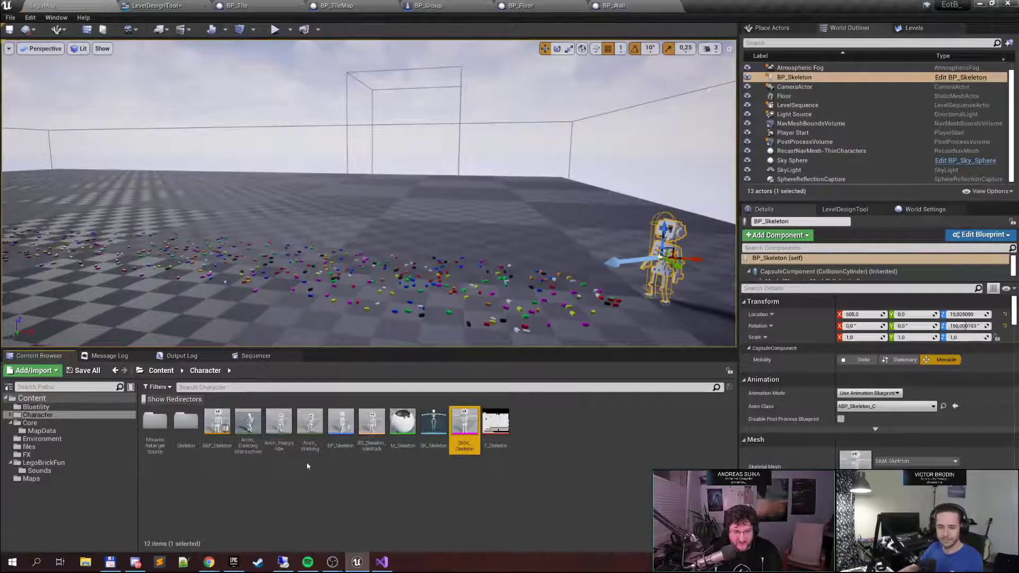
pyautogui.click(308, 447)
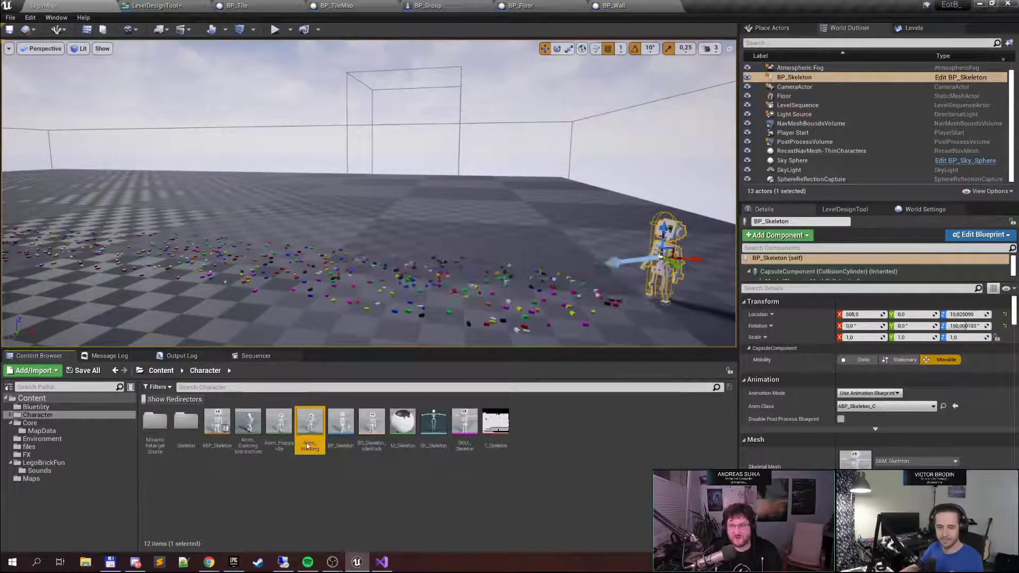
pyautogui.doubleClick(303, 442)
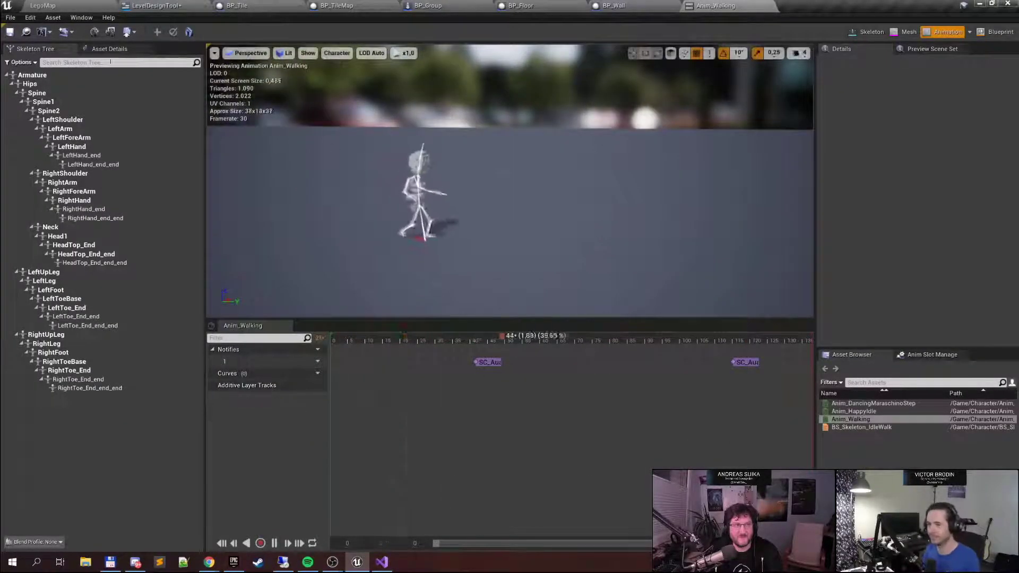
pyautogui.click(42, 6)
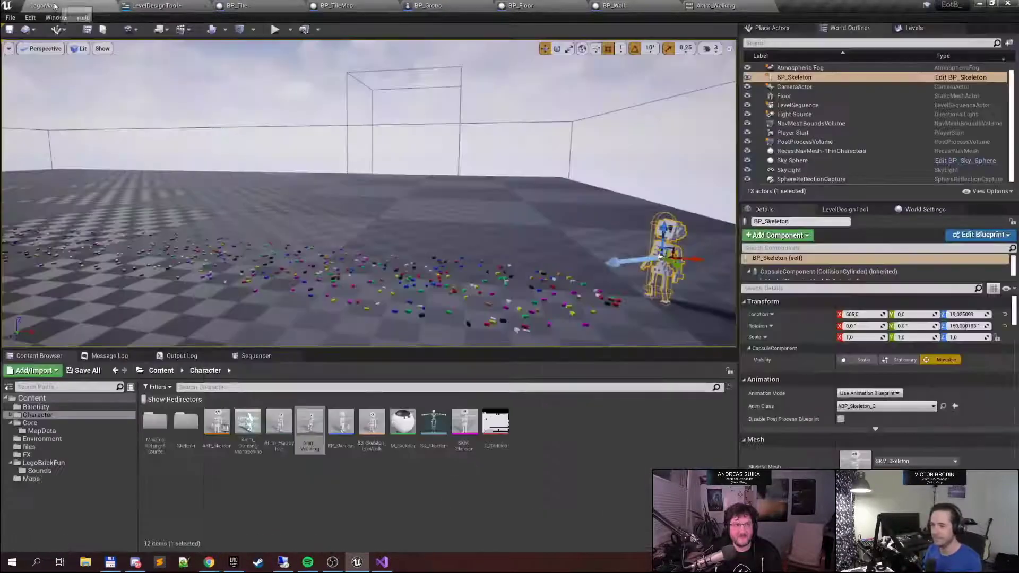
# Look through the viewport options and edit commands, open the Project Settings, and return to LegoMap
pyautogui.click(9, 49)
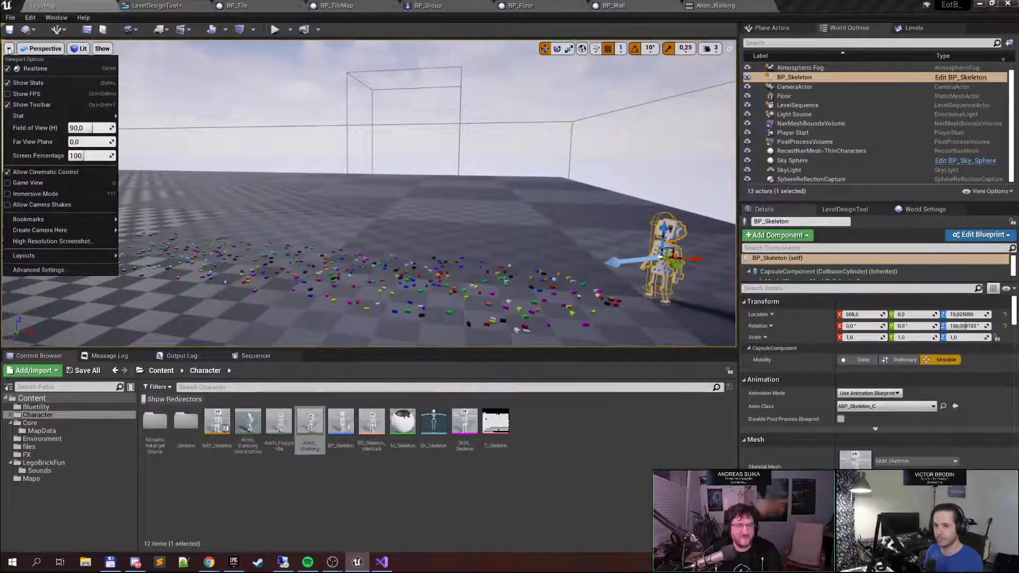
pyautogui.moveTo(38, 51)
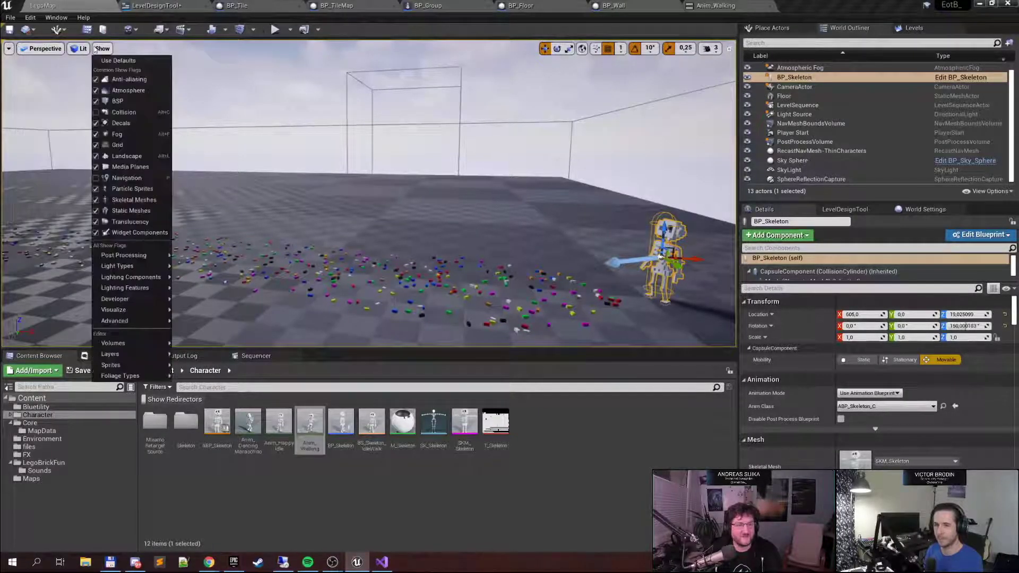
pyautogui.click(33, 21)
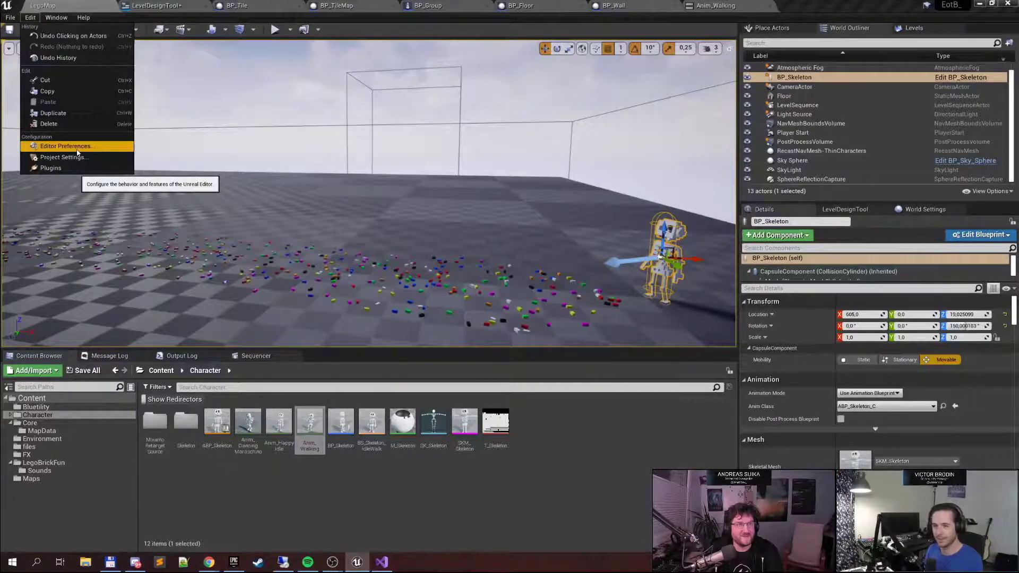
pyautogui.click(9, 49)
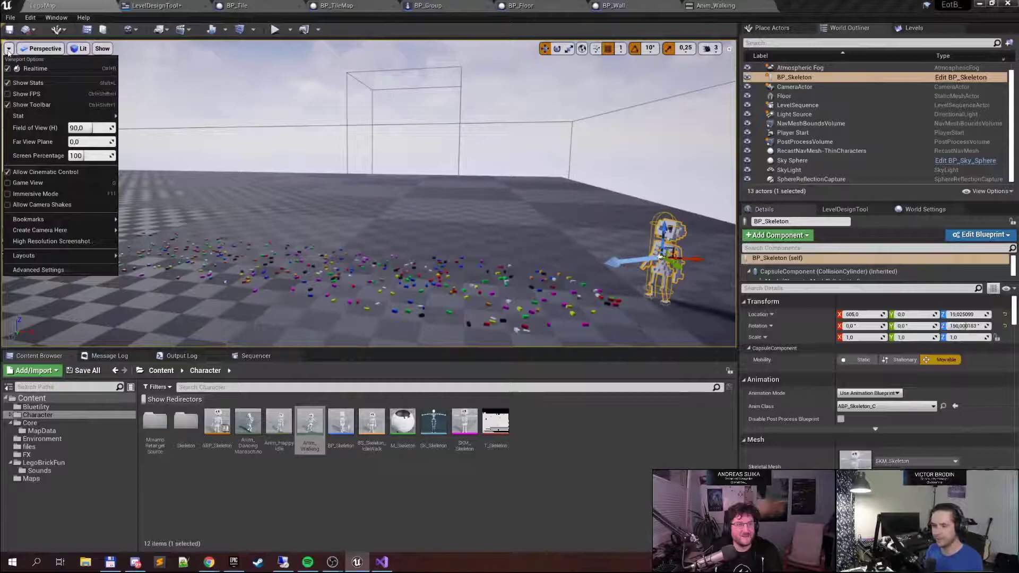
pyautogui.click(30, 17)
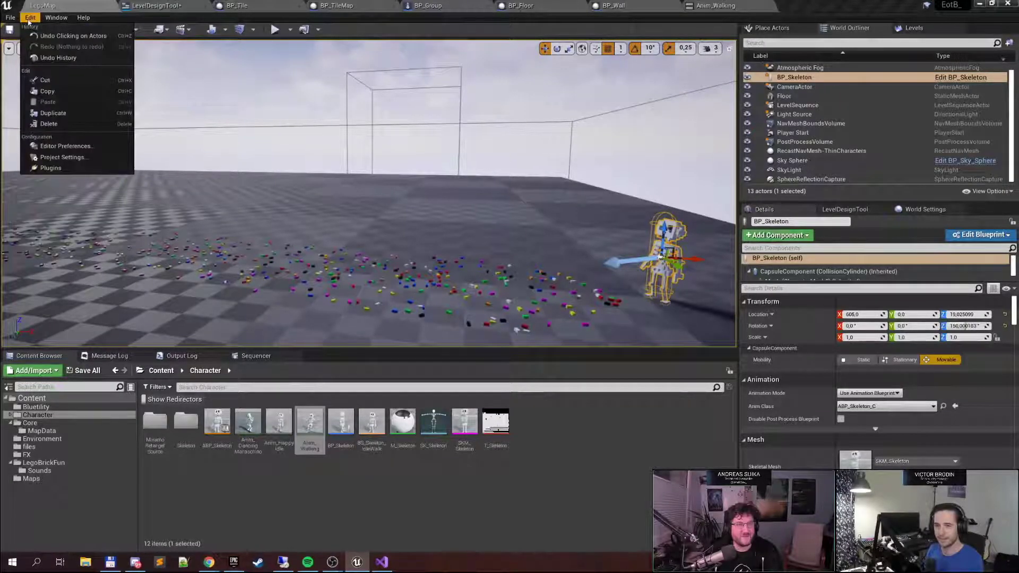
pyautogui.click(85, 157)
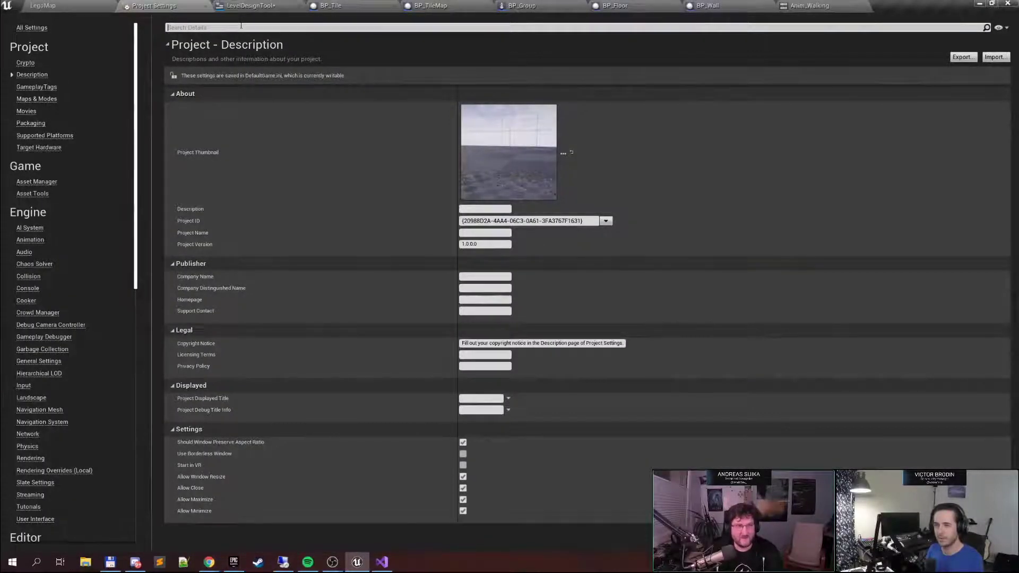
pyautogui.click(42, 5)
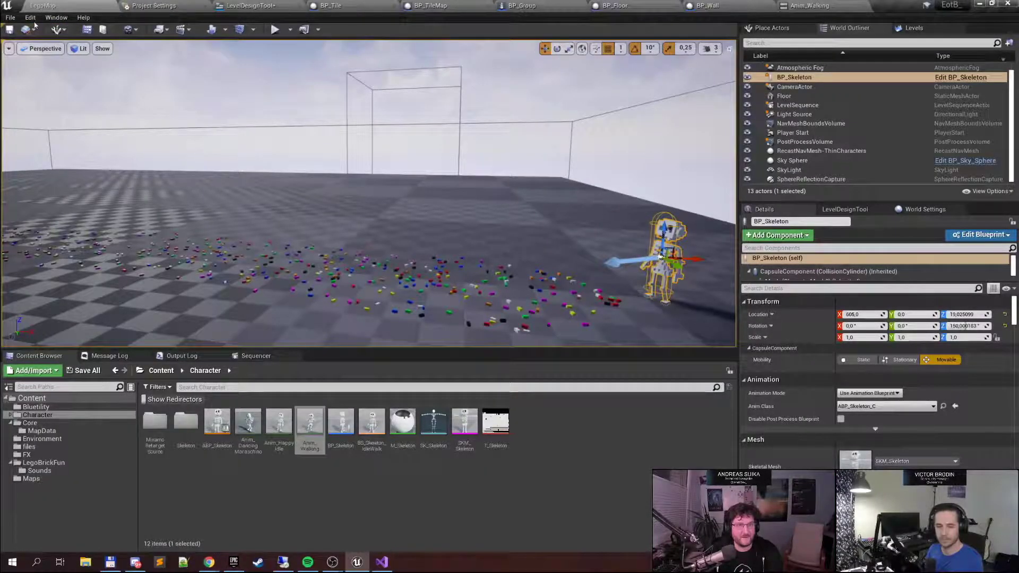
# Open the Editor Preferences and search them for "sound"
pyautogui.click(31, 17)
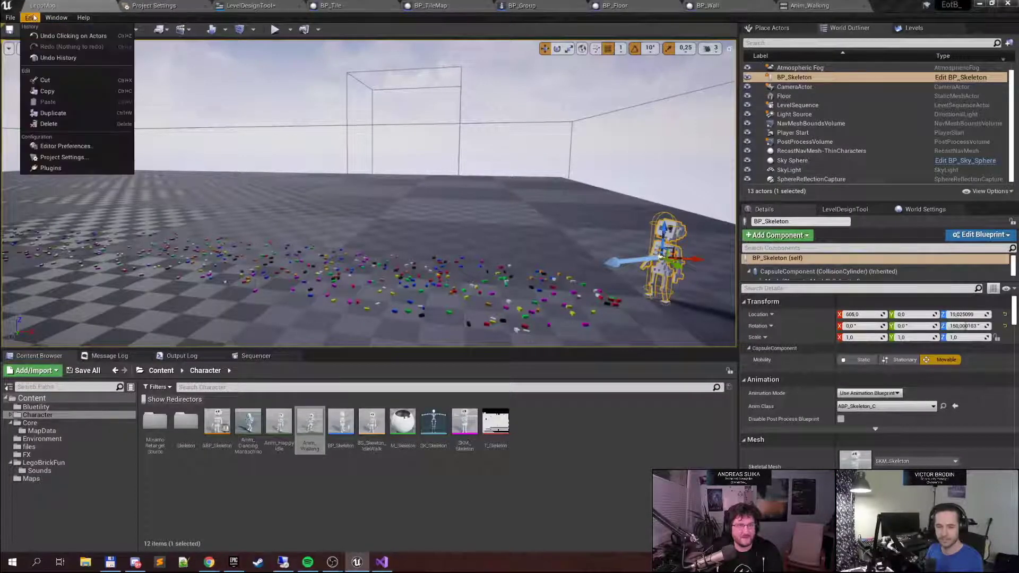
pyautogui.click(76, 151)
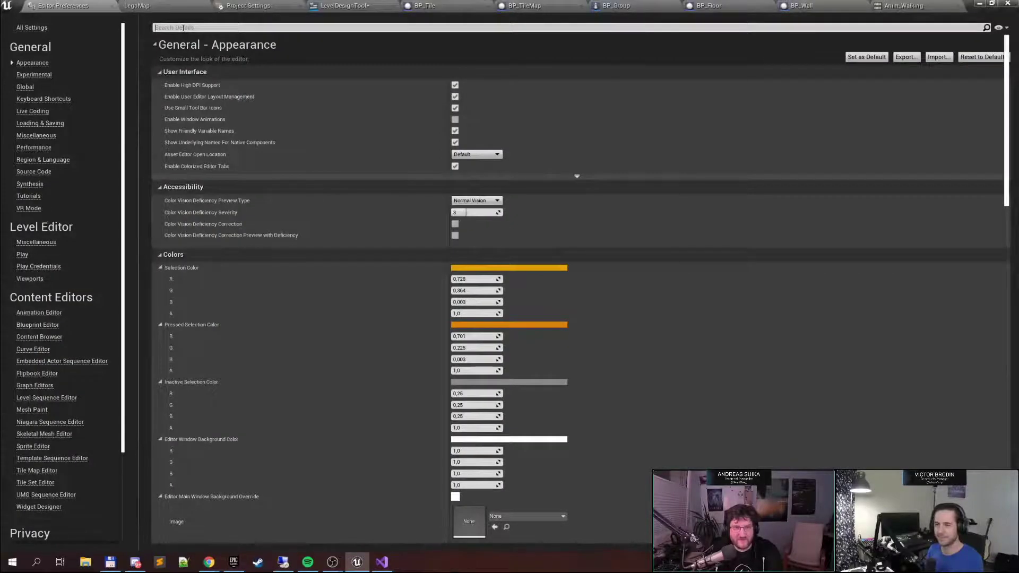
pyautogui.click(183, 28)
pyautogui.write('sound')
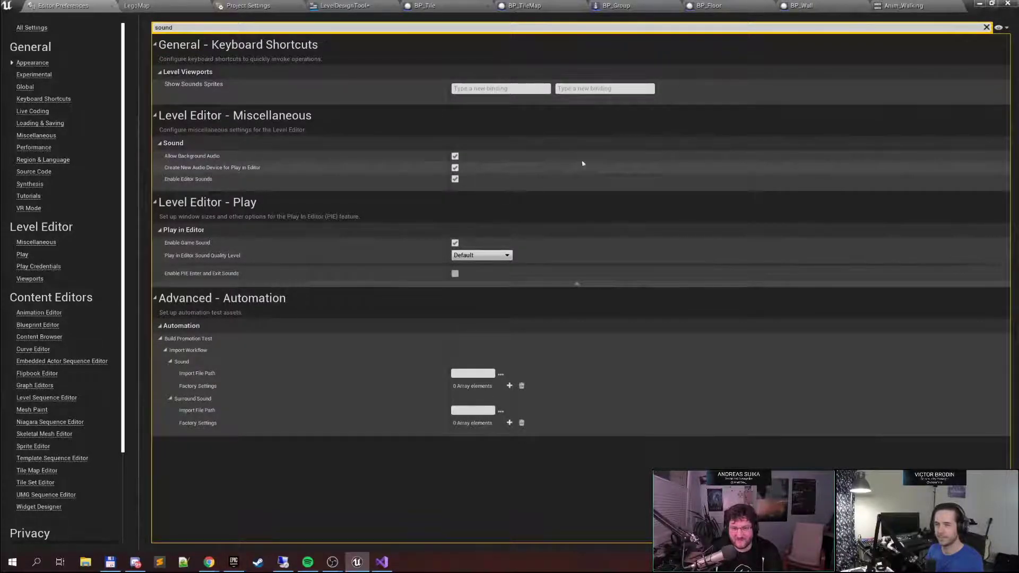
# Pause the Anim_Walking preview, scrub the timeline to the first sound notify, and inspect that notify's timing settings
pyautogui.click(897, 6)
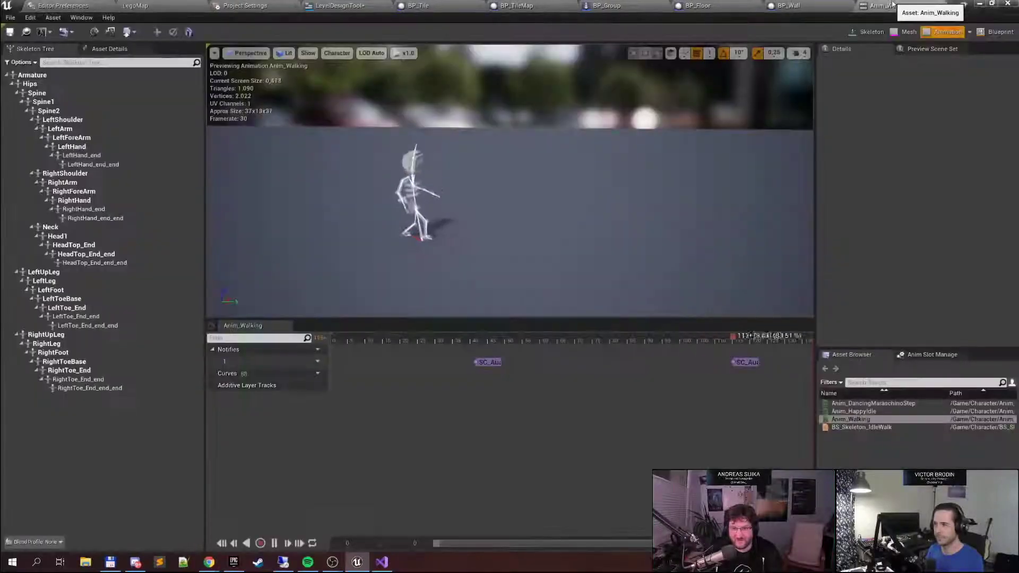
pyautogui.click(274, 543)
pyautogui.click(543, 342)
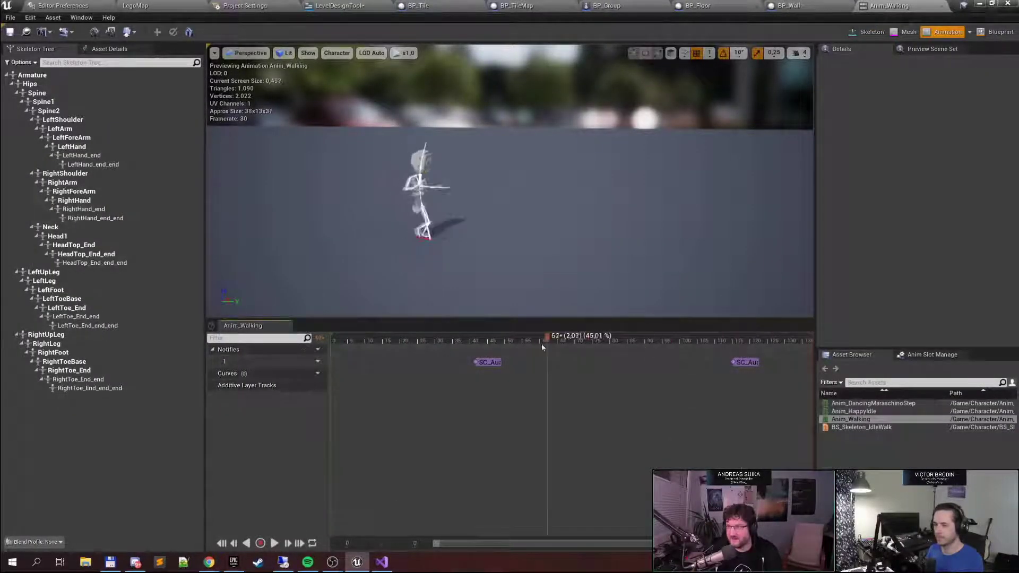
pyautogui.click(488, 362)
pyautogui.moveTo(438, 342); pyautogui.dragTo(483, 342)
pyautogui.rightClick(484, 365)
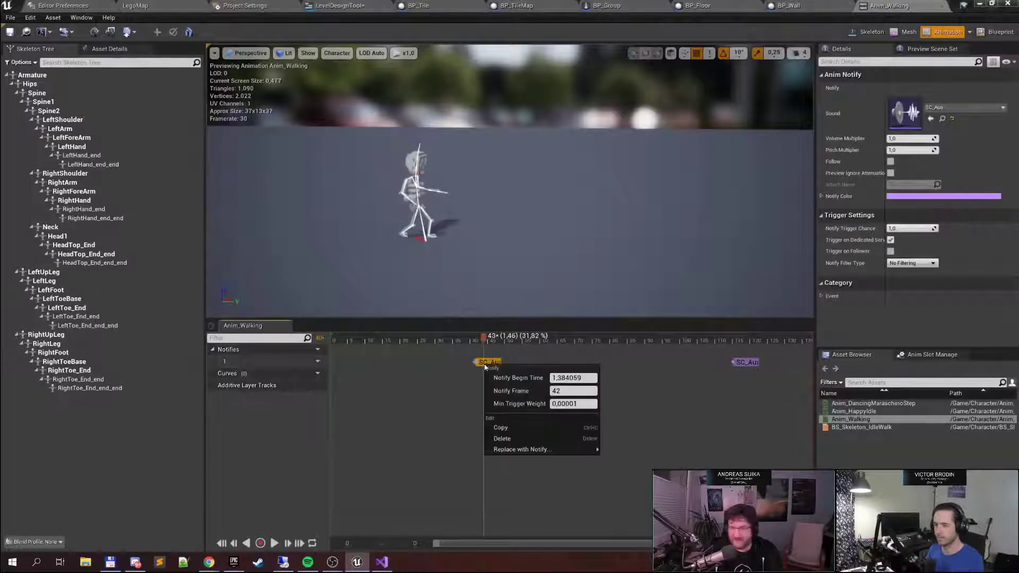
# View the notify types that can be added to the Anim_Walking track, then select the first sound notify
pyautogui.click(441, 366)
pyautogui.rightClick(441, 369)
pyautogui.moveTo(467, 379)
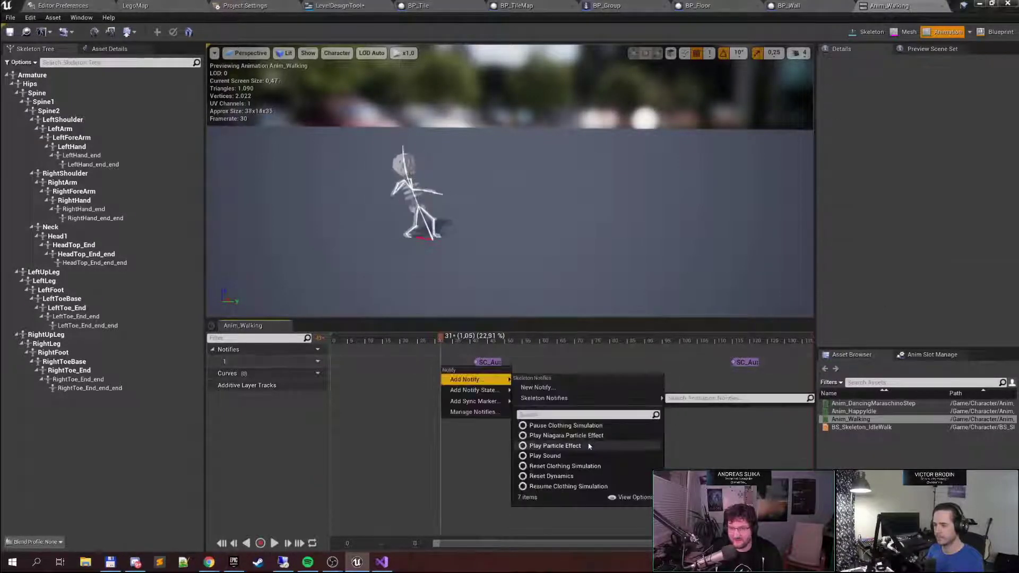
pyautogui.click(493, 363)
pyautogui.click(494, 363)
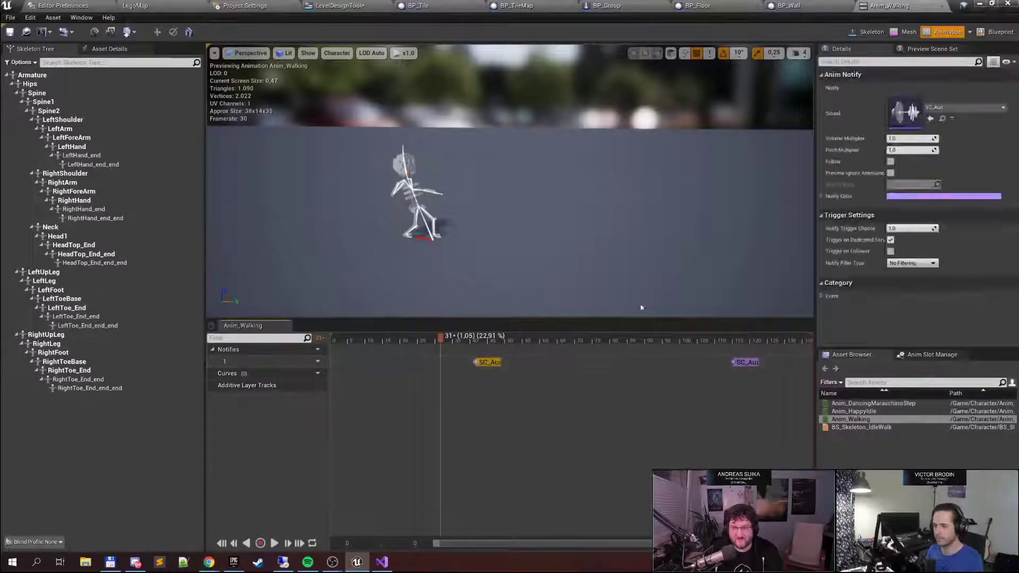
# Locate the notify's sound cue in the LegoBrickFun Sounds folder, open it and select its Random node
pyautogui.click(943, 119)
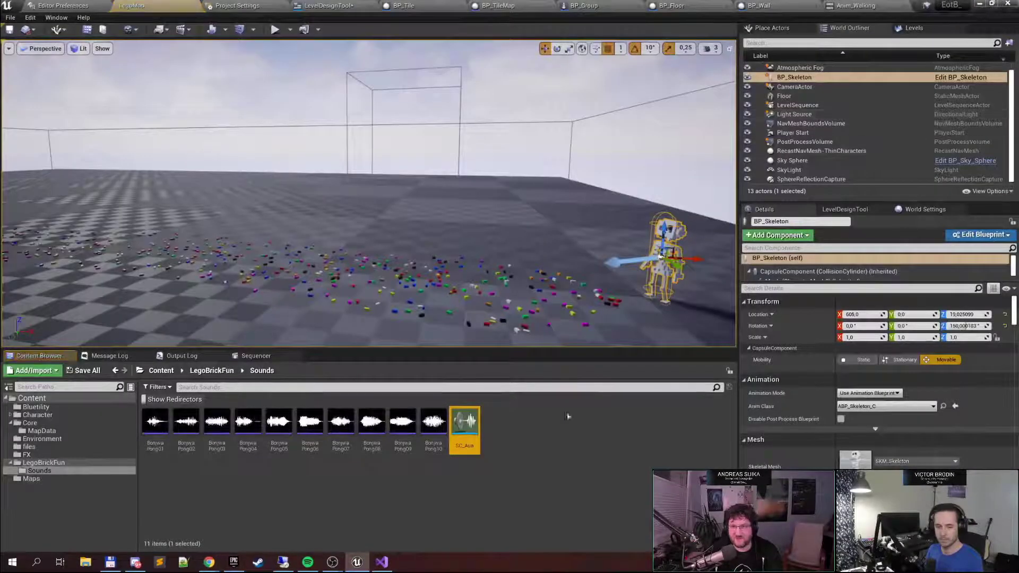
pyautogui.doubleClick(464, 423)
pyautogui.moveTo(413, 142); pyautogui.dragTo(395, 135, button='right')
pyautogui.click(404, 171)
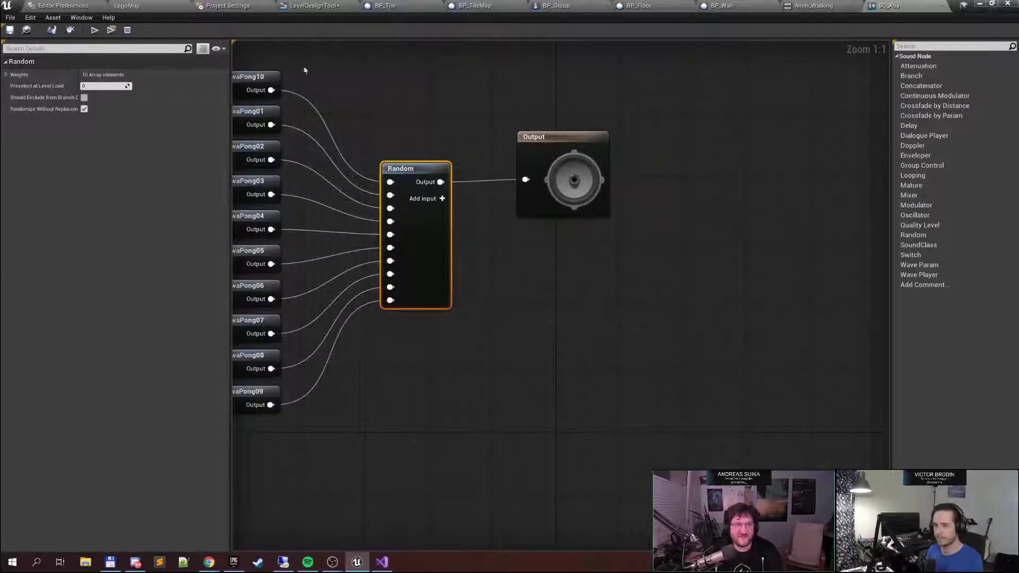
# Reframe the bricks and skeleton in LegoMap, play and stop the level, and recheck the sound settings in Editor Preferences
pyautogui.click(85, 4)
pyautogui.click(128, 5)
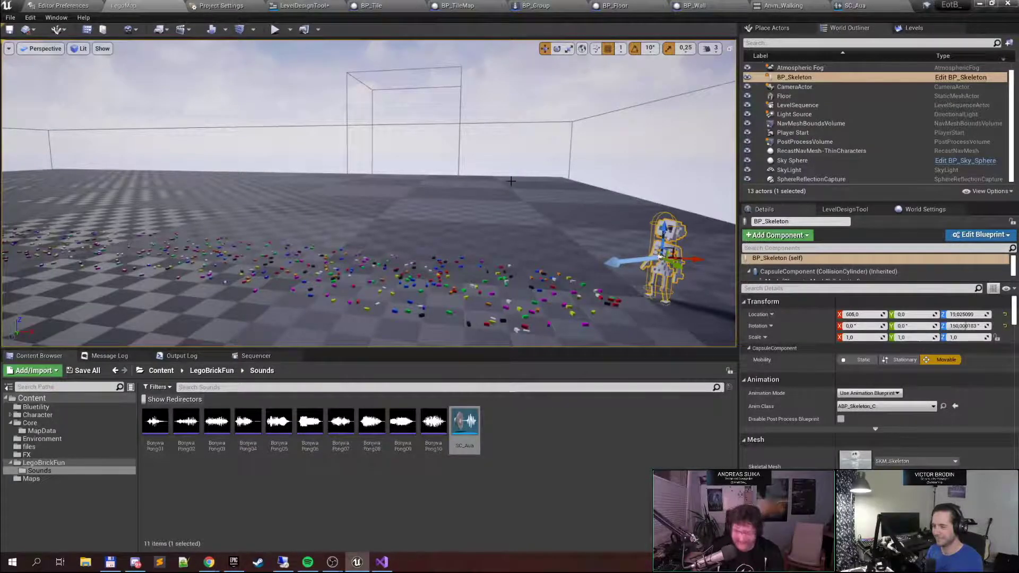
pyautogui.moveTo(545, 178); pyautogui.dragTo(589, 194, button='right')
pyautogui.press('s')
pyautogui.press('w')
pyautogui.press('a')
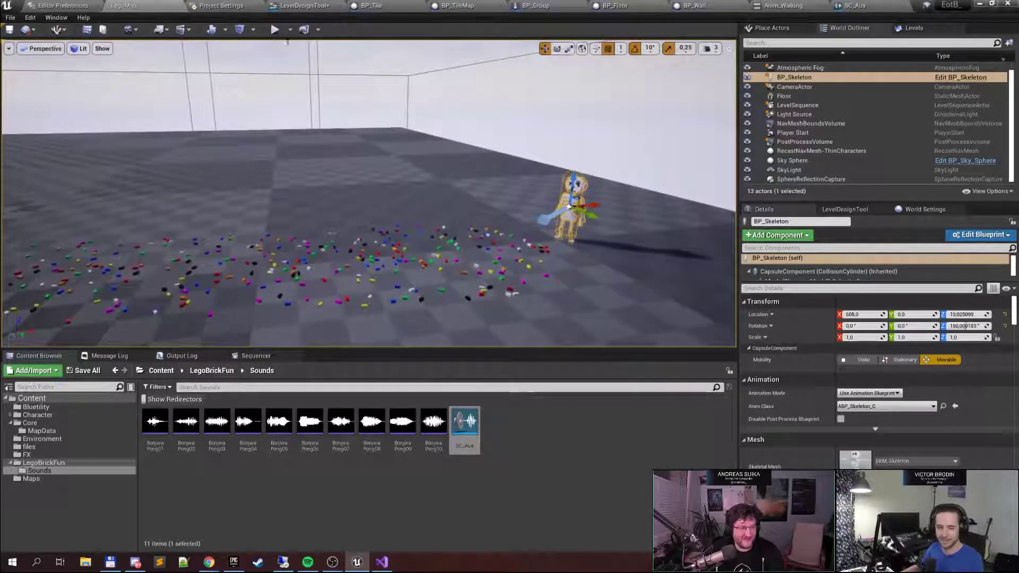
pyautogui.click(272, 30)
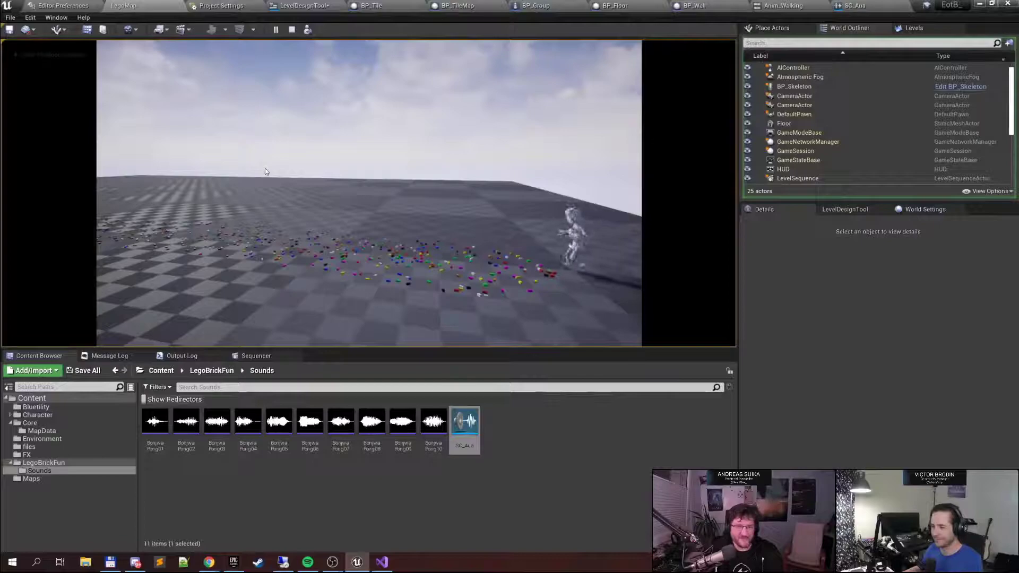
pyautogui.click(292, 30)
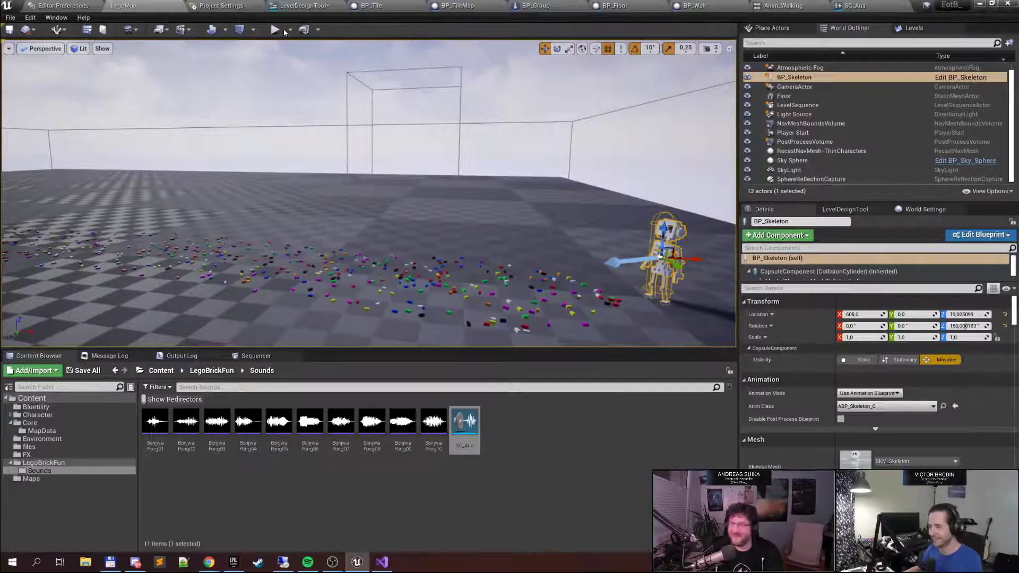
pyautogui.click(63, 5)
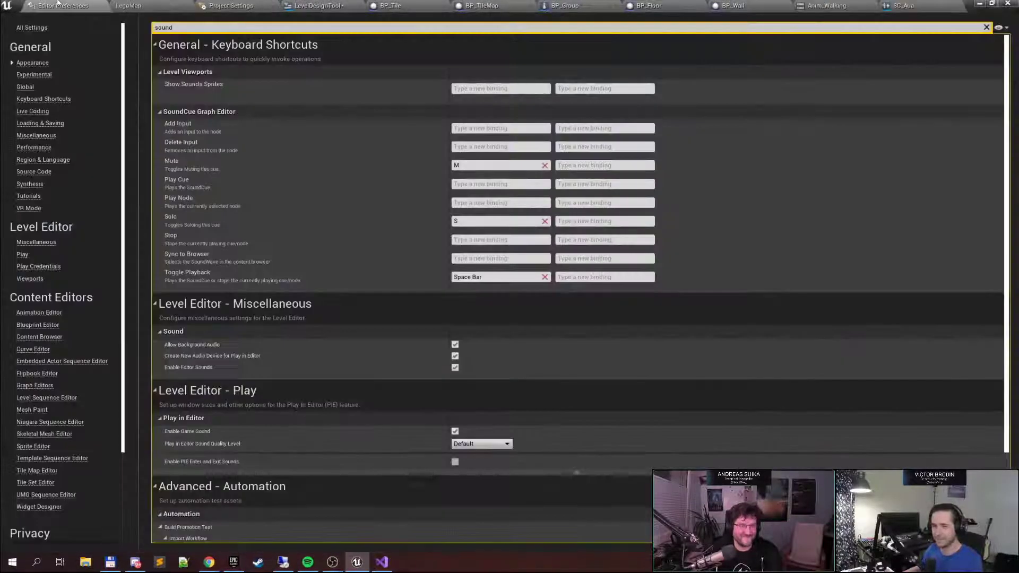
pyautogui.click(149, 4)
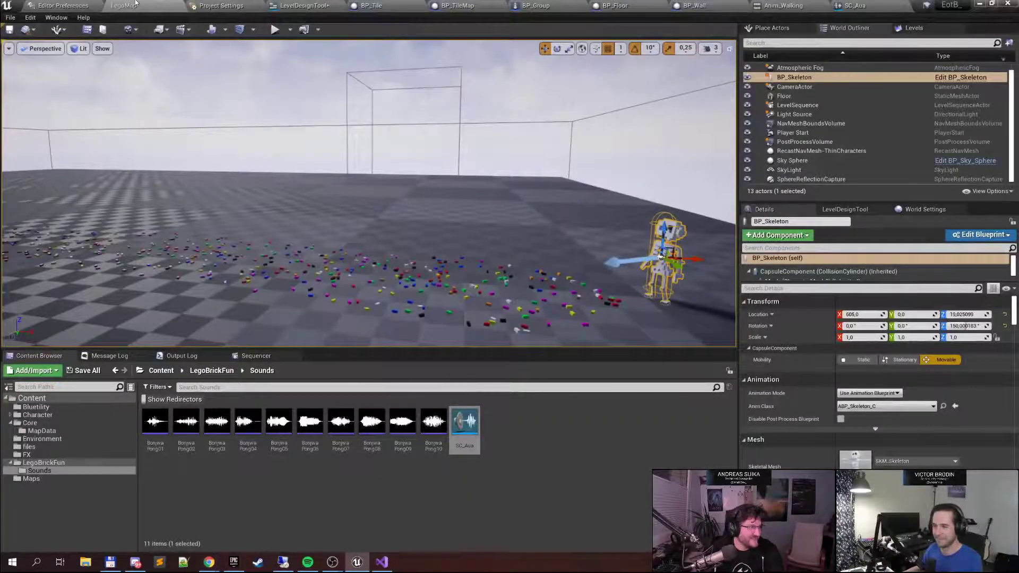
# Insert a Modulator node between the Random and Output nodes of the sound cue, aligned between them
pyautogui.click(854, 5)
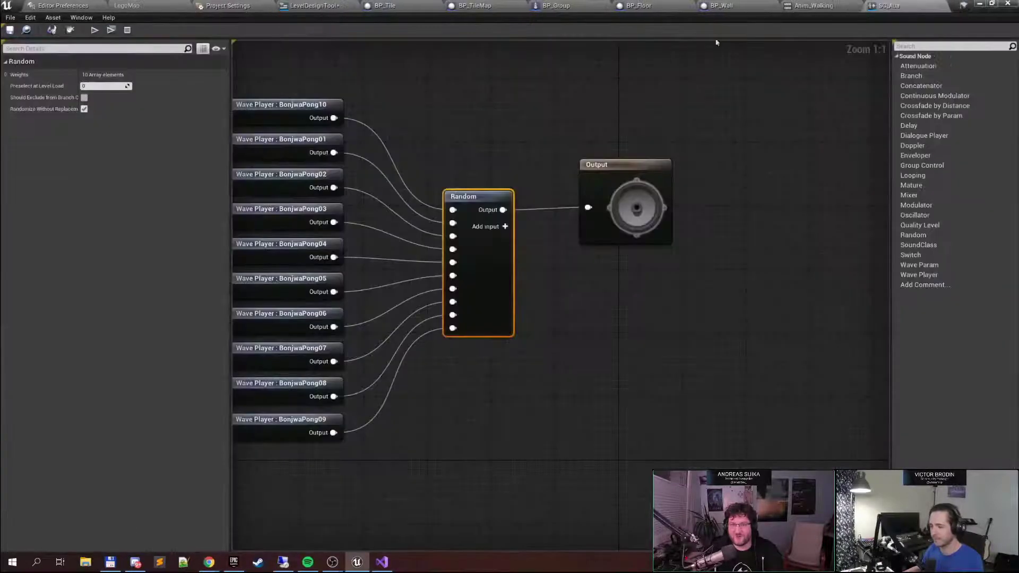
pyautogui.scroll(2, 589, 170)
pyautogui.moveTo(420, 194); pyautogui.dragTo(498, 192)
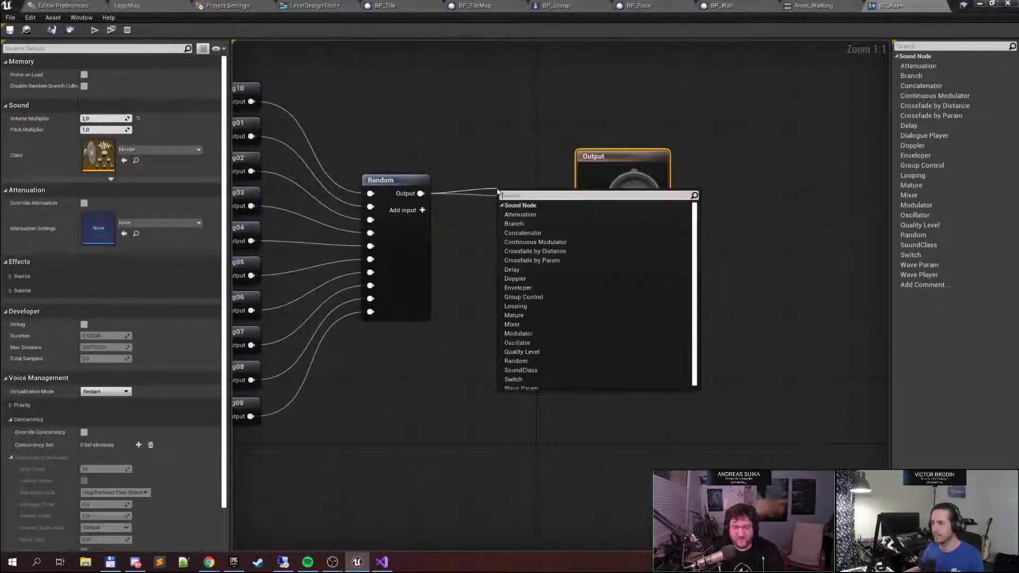
pyautogui.write('modu')
pyautogui.press('Return')
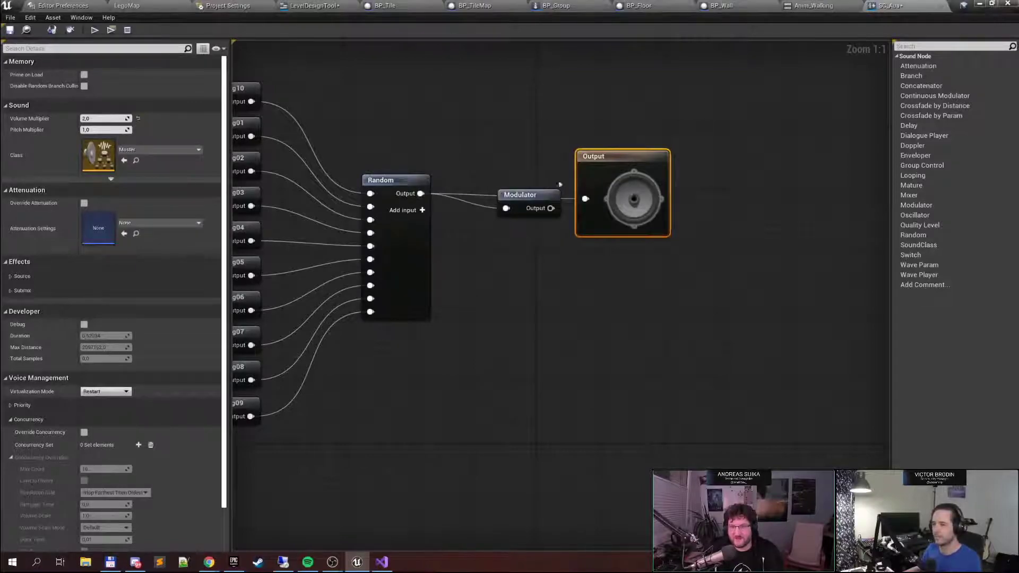
pyautogui.moveTo(525, 199); pyautogui.dragTo(523, 193)
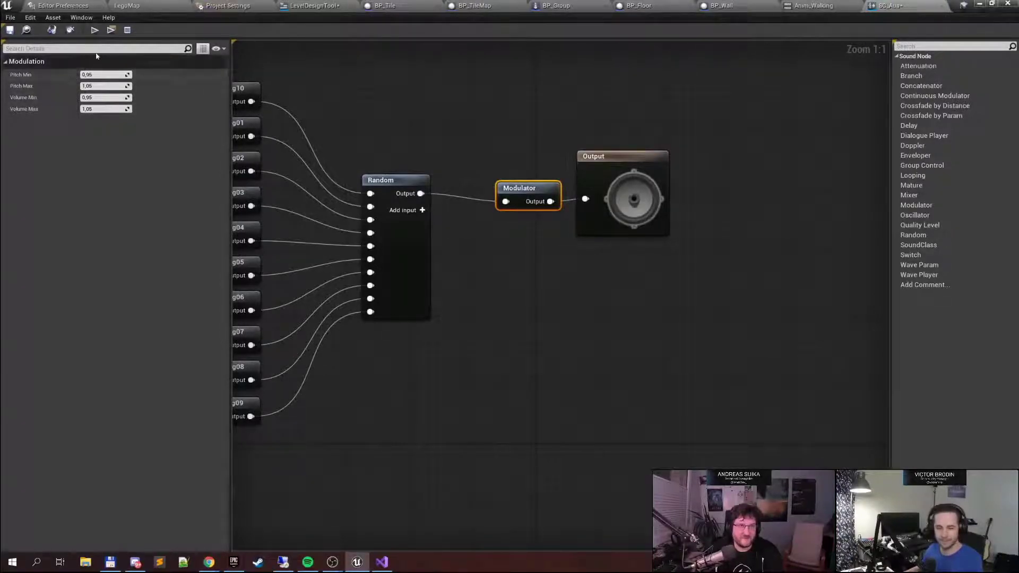
# Play the sound cue several times to hear the modulator's default pitch and volume variation
pyautogui.click(95, 31)
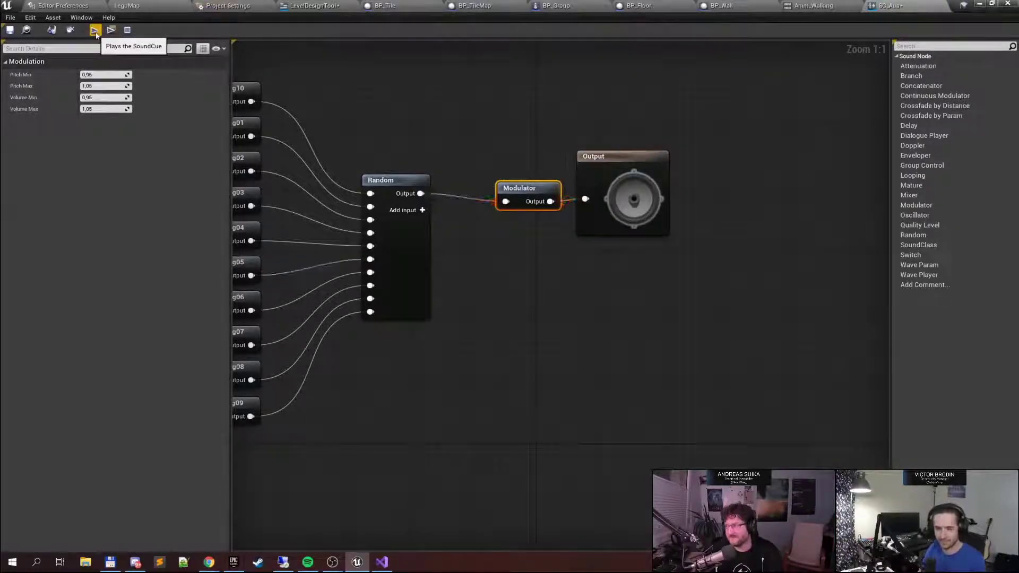
pyautogui.click(96, 35)
pyautogui.click(96, 35)
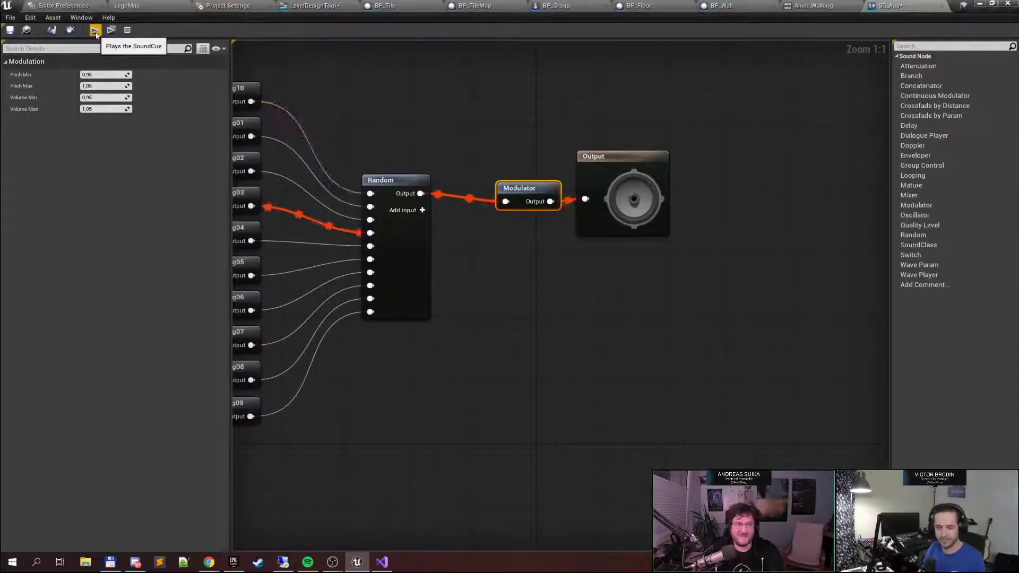
pyautogui.click(96, 35)
# Set the Modulator's Pitch Min to 2 and Pitch Max to 3, and play the sound cue
pyautogui.click(101, 75)
pyautogui.write('2')
pyautogui.press('Tab')
pyautogui.write('3')
pyautogui.click(95, 30)
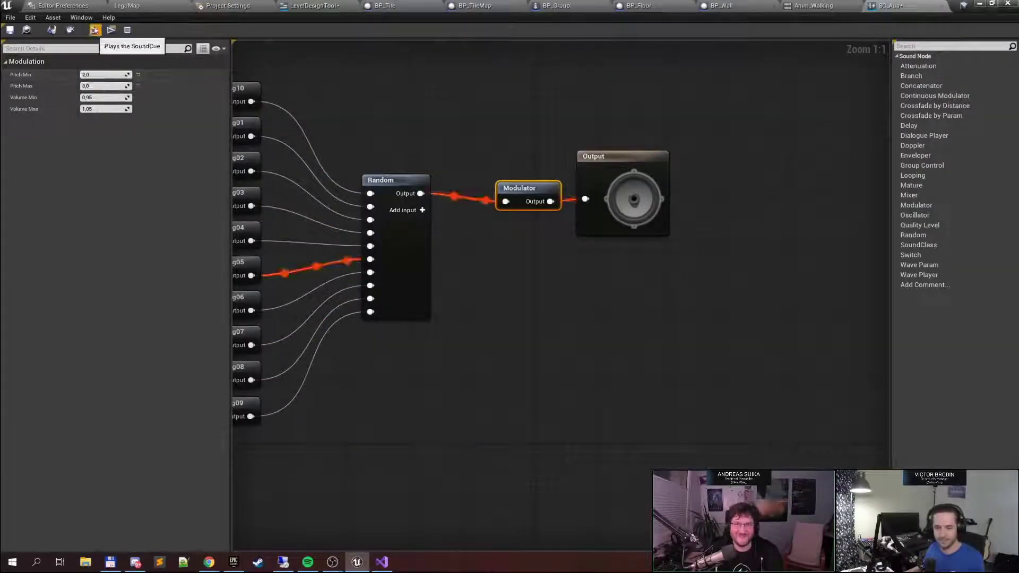
# Play LegoMap to hear the pitched-up sounds as the skeleton walks, stop the session and return to the sound cue
pyautogui.click(127, 6)
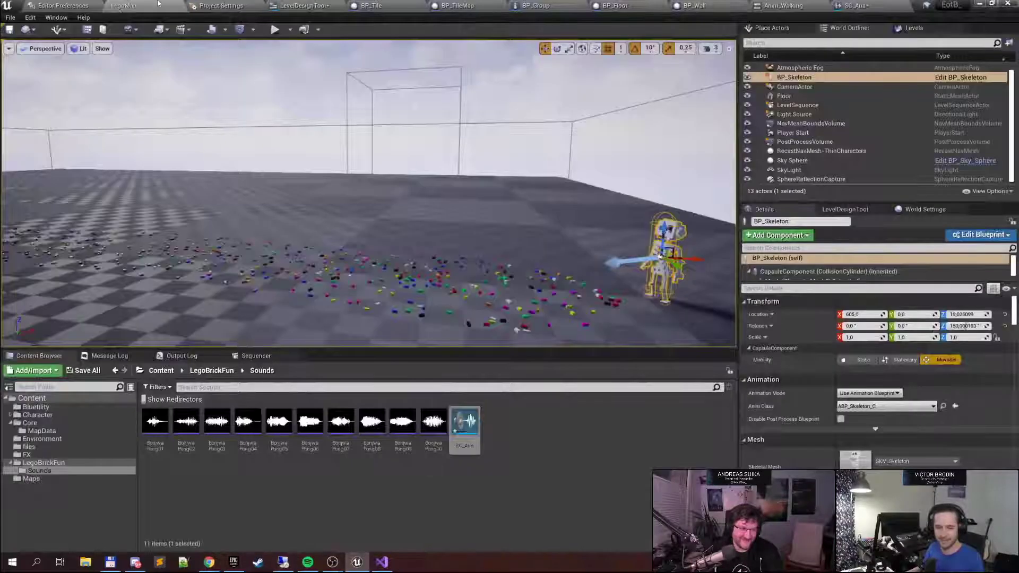
pyautogui.click(276, 30)
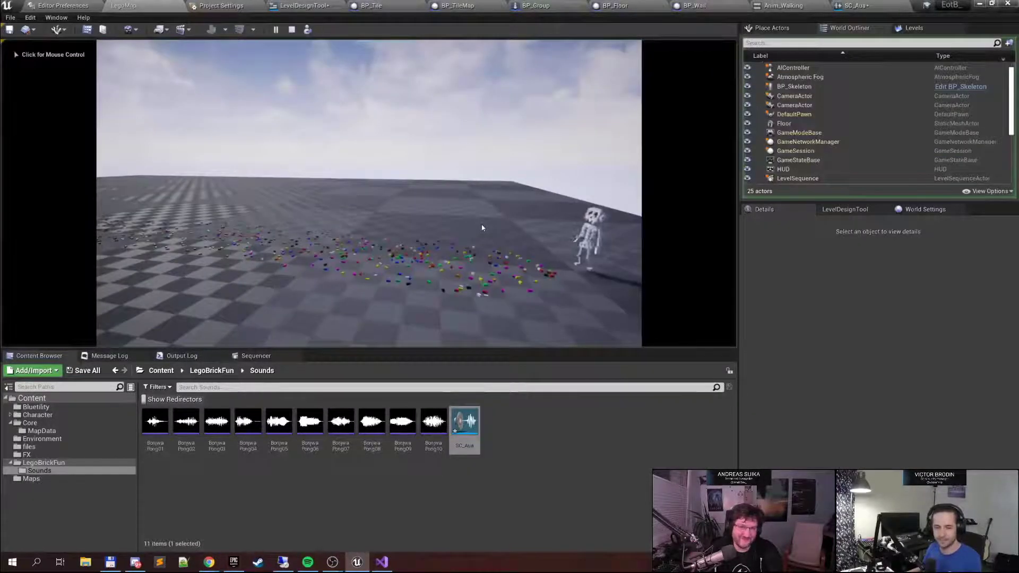
pyautogui.click(482, 228)
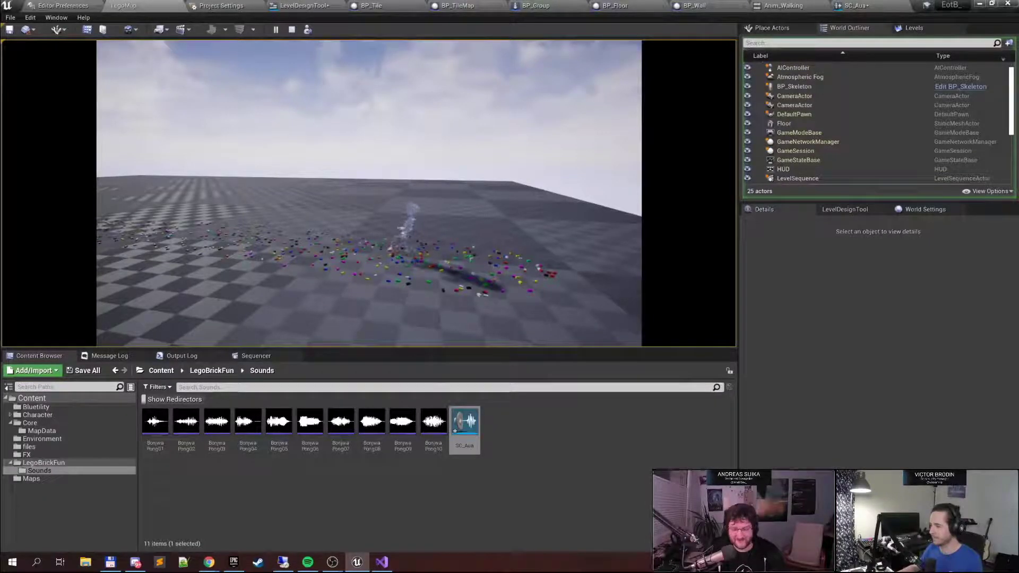
pyautogui.press('Escape')
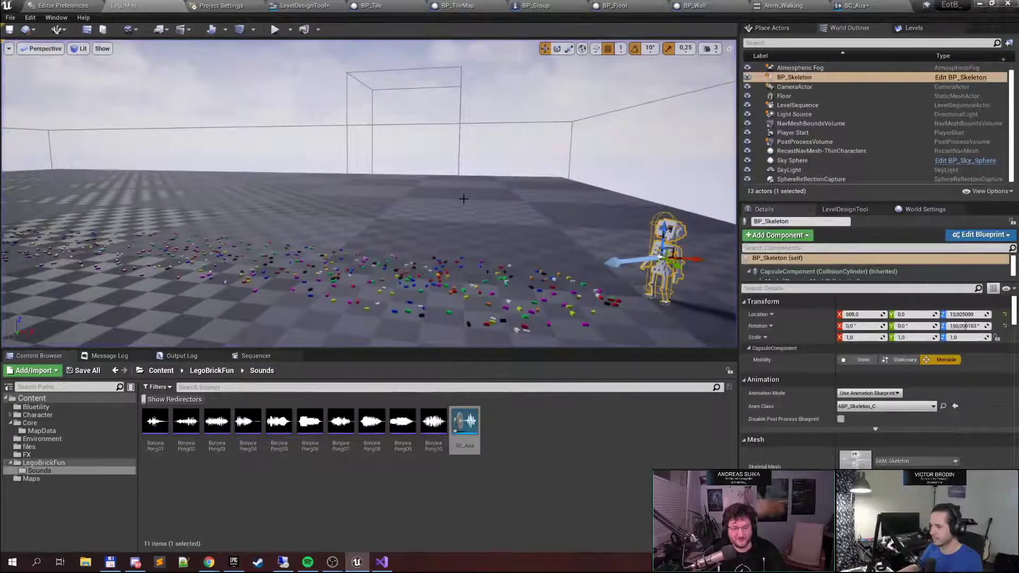
pyautogui.click(855, 6)
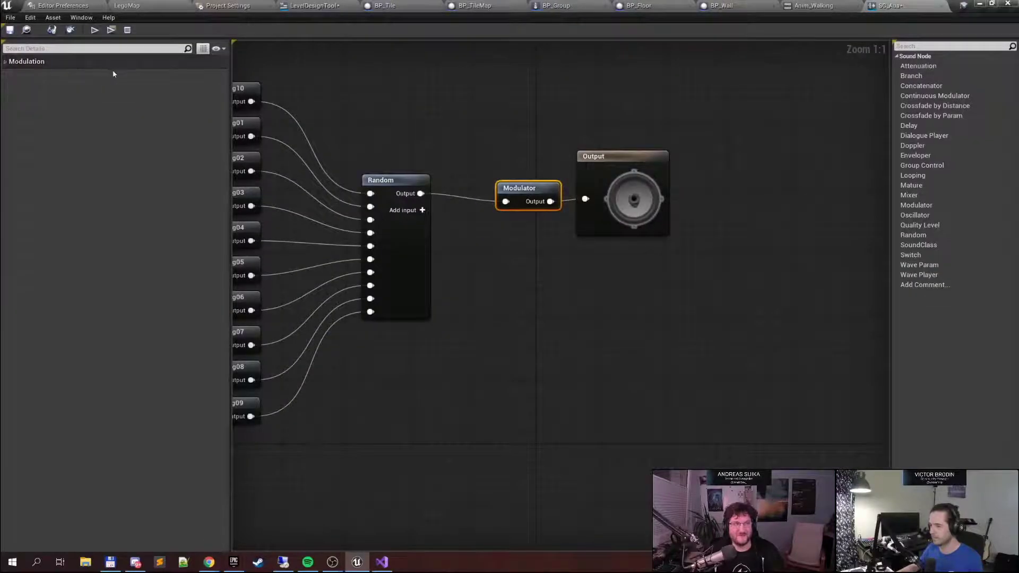
# Set the Modulator's Pitch Min to 0.1 and Pitch Max to 0.4
pyautogui.click(99, 74)
pyautogui.write('0,4')
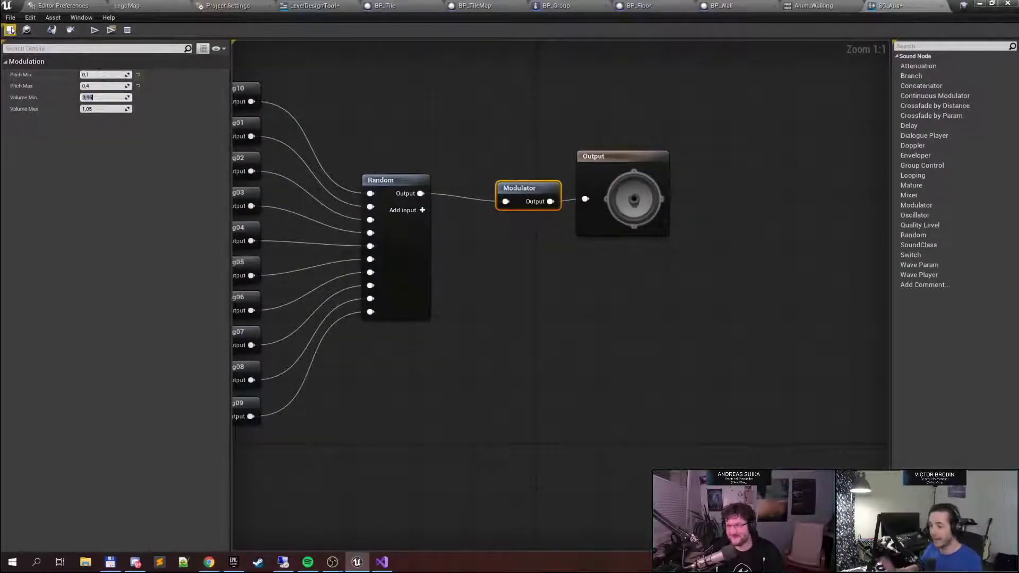
# Play LegoMap in full screen to hear the pitched-down sounds as the skeleton walks, and stop the session
pyautogui.click(58, 5)
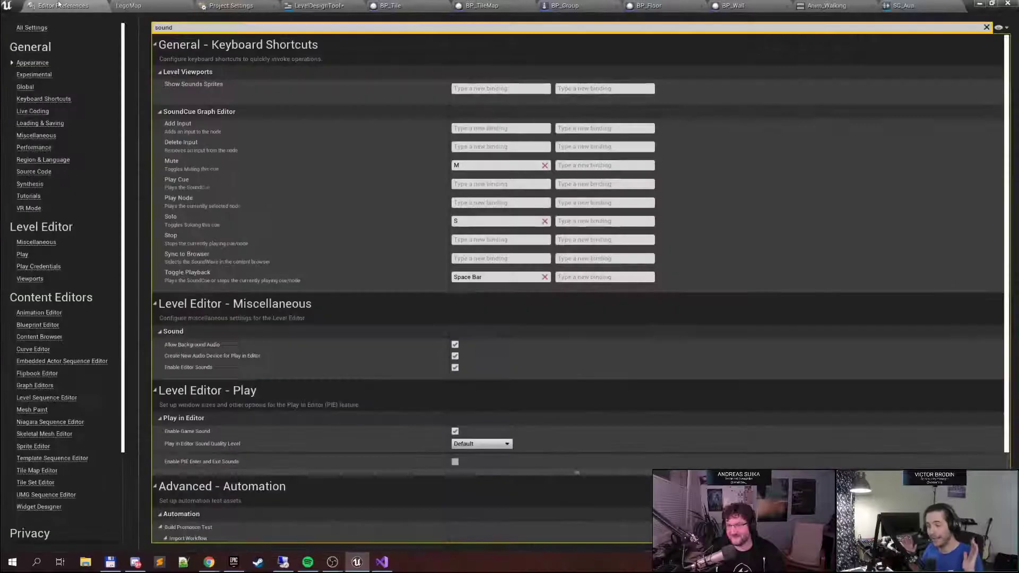
pyautogui.click(129, 6)
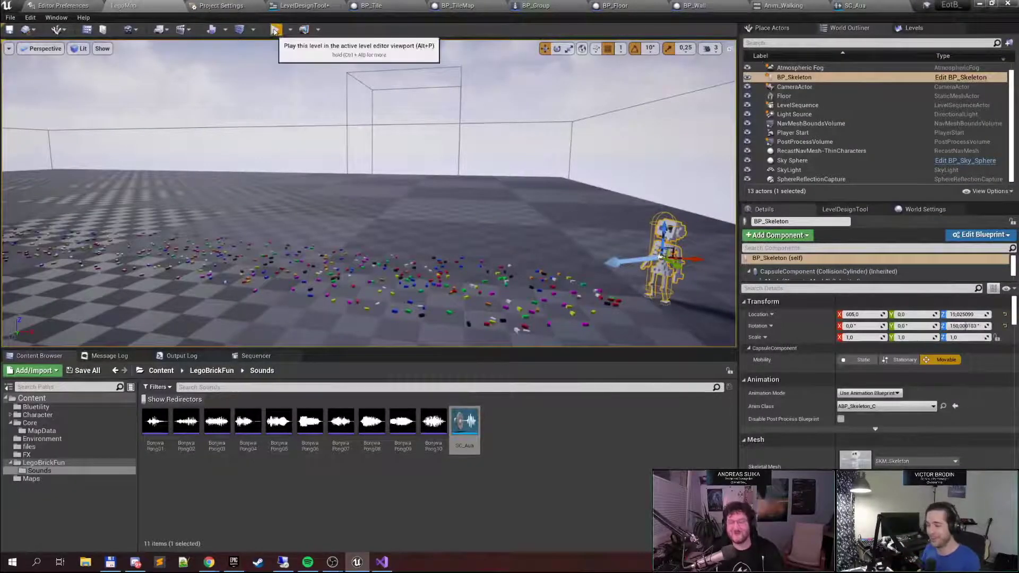
pyautogui.click(275, 29)
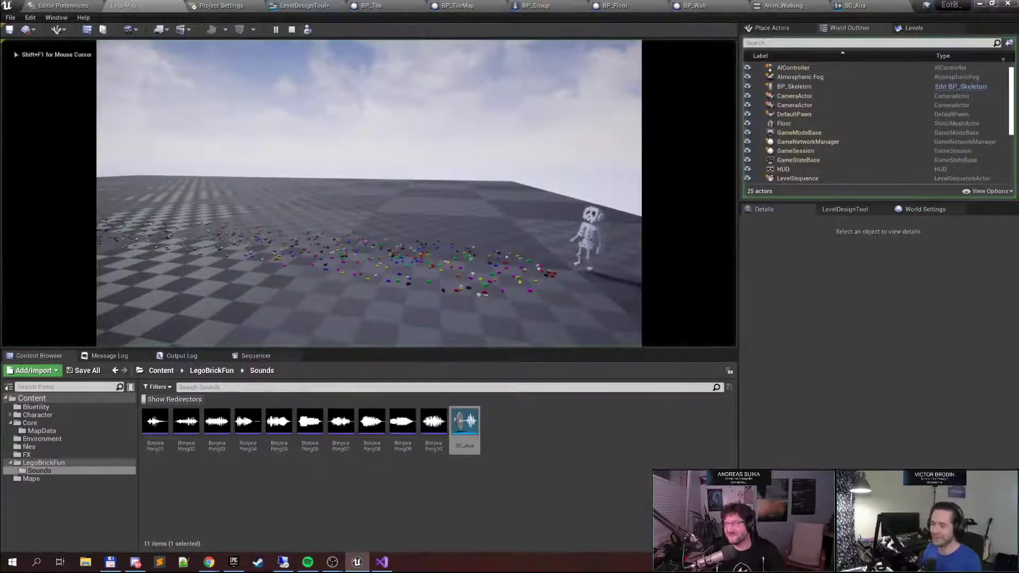
pyautogui.hotkey('shift', 'F1')
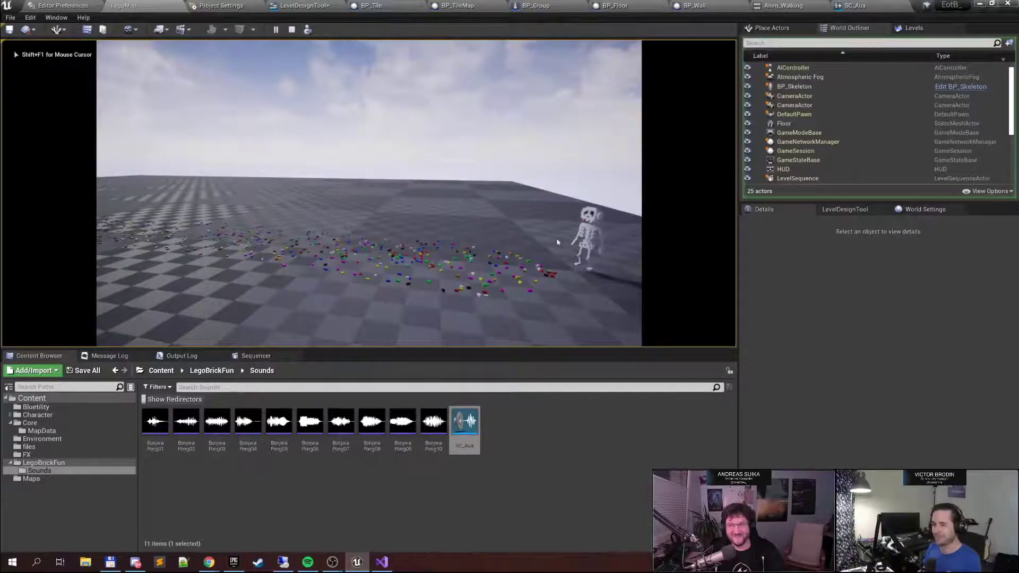
pyautogui.press('F11')
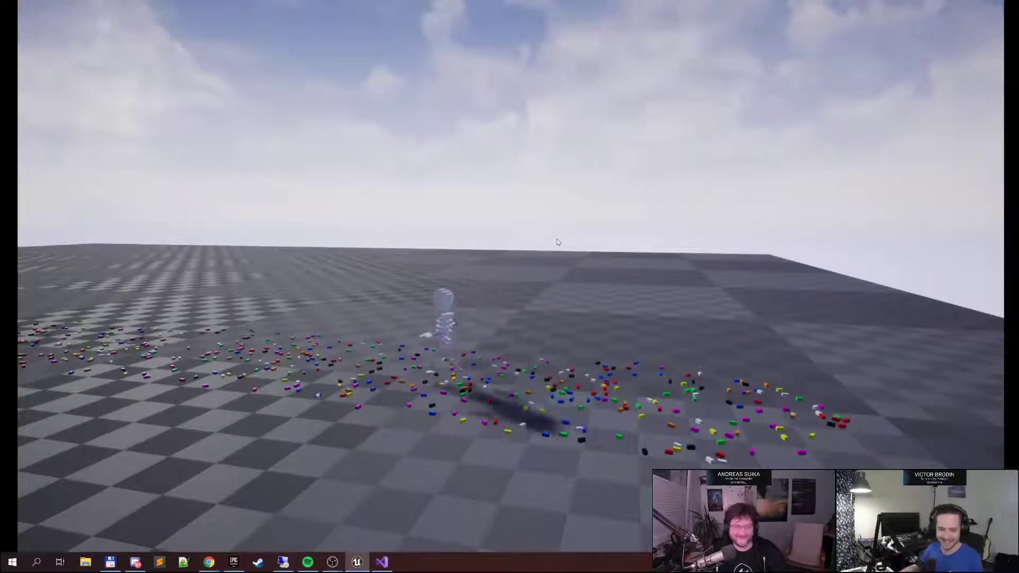
pyautogui.press('Escape')
pyautogui.press('F11')
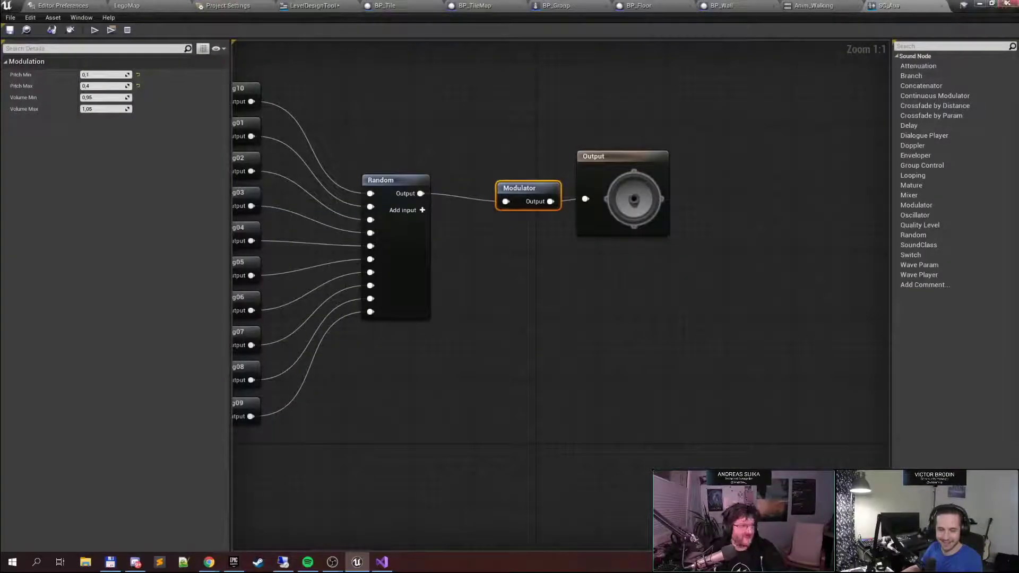
# Close the editor with the EotB_ project and return to the desktop
pyautogui.click(1008, 3)
pyautogui.click(602, 370)
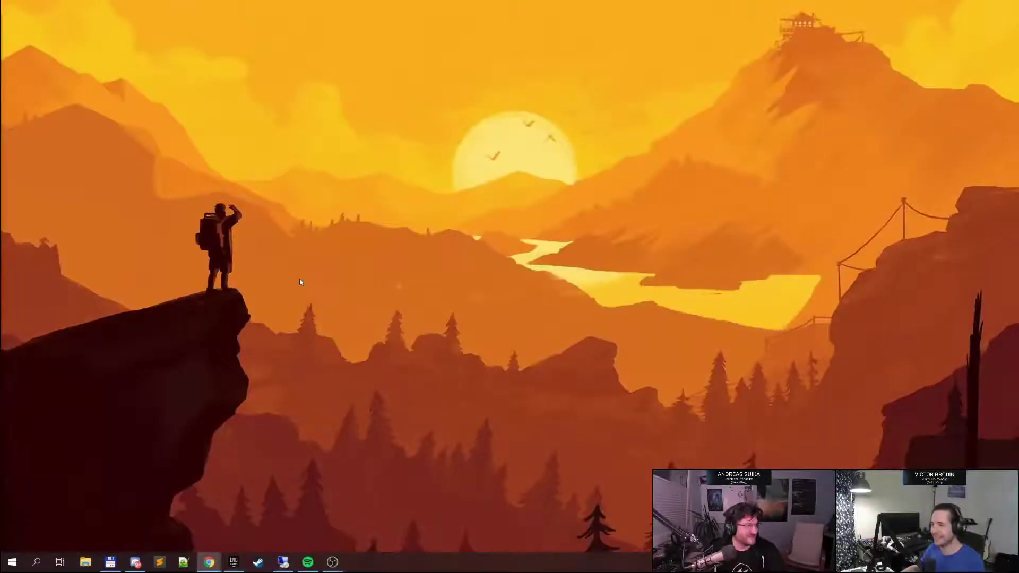
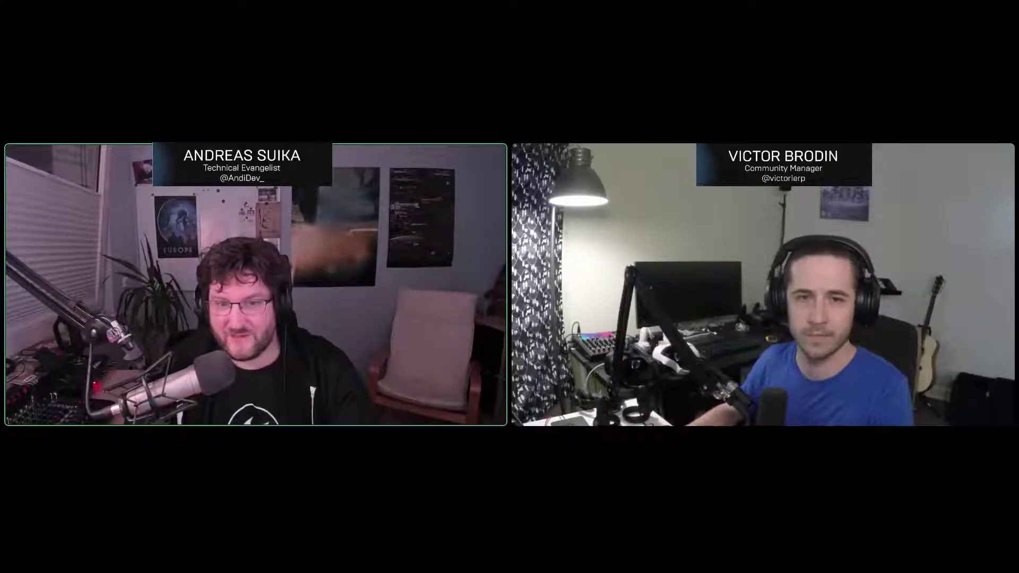
# Look over the level with the cube, stairs and cylinders, start playing it and run the mannequin to the orange jelly-like object
pyautogui.moveTo(635, 313); pyautogui.dragTo(550, 300)
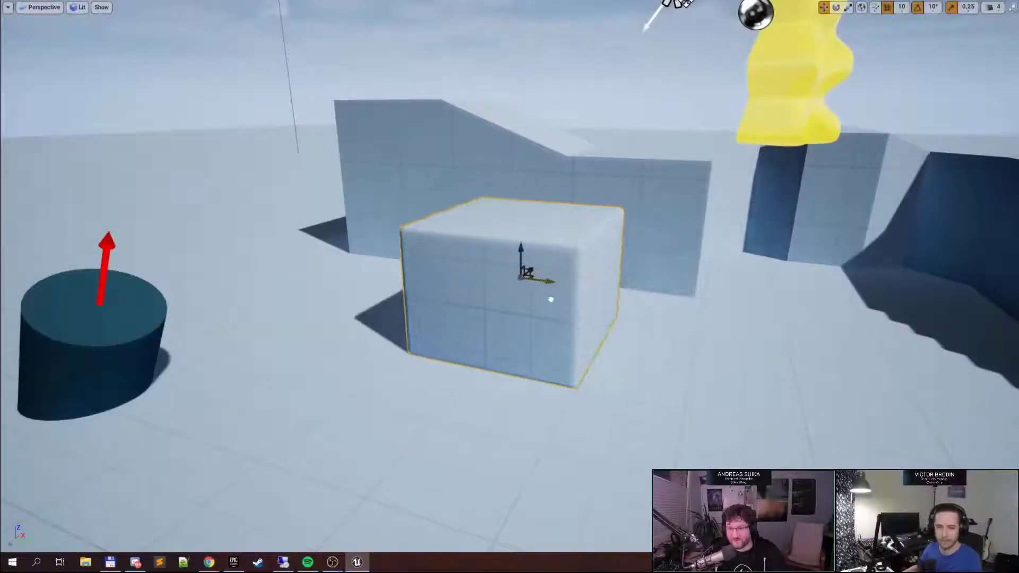
pyautogui.moveTo(634, 333); pyautogui.dragTo(621, 296, button='right')
pyautogui.moveTo(521, 371)
pyautogui.mouseDown()
pyautogui.moveTo(455, 353)
pyautogui.moveTo(535, 372)
pyautogui.moveTo(522, 368)
pyautogui.mouseUp()
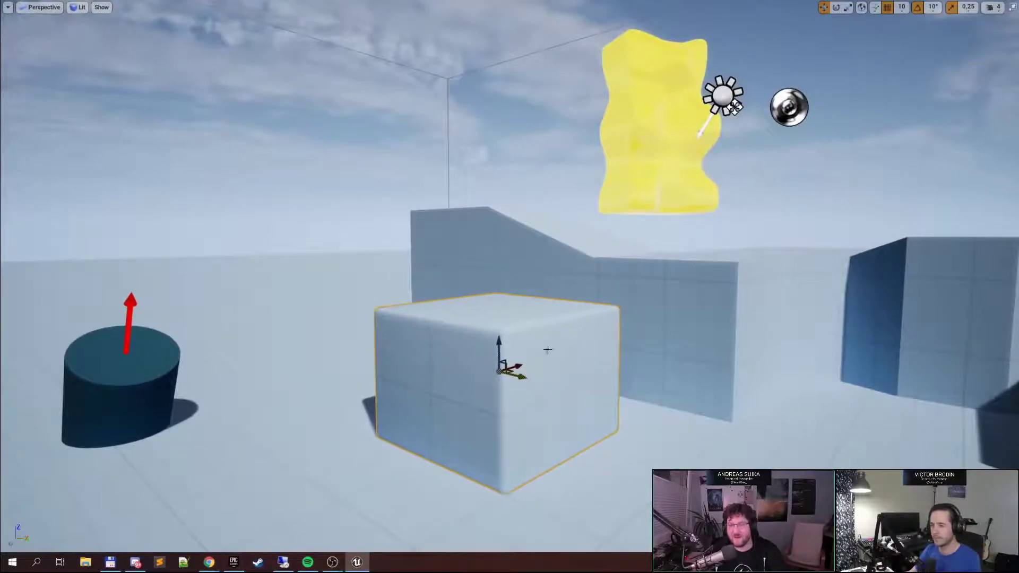
pyautogui.moveTo(548, 350); pyautogui.dragTo(582, 338, button='right')
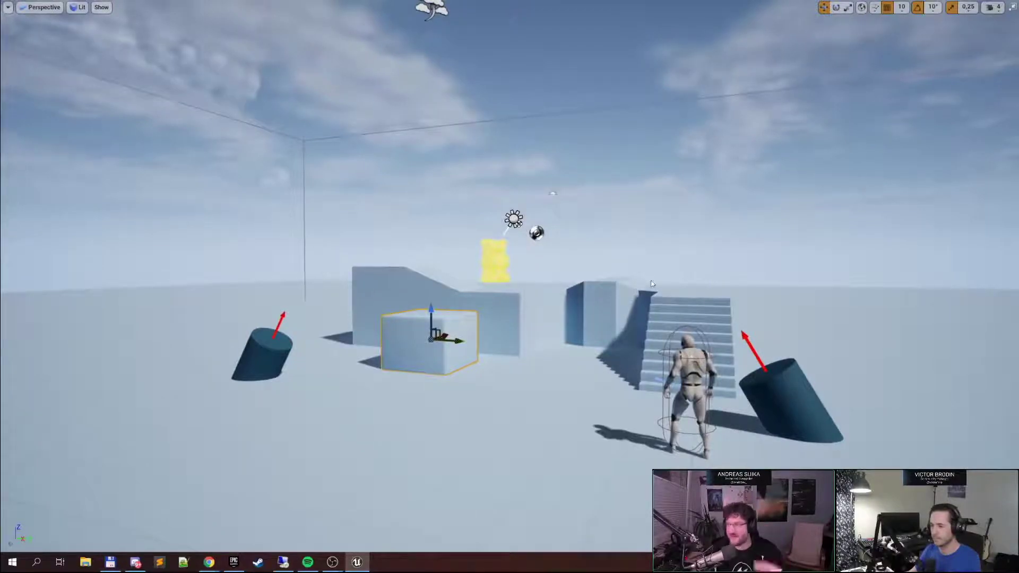
pyautogui.moveTo(586, 262)
pyautogui.mouseDown(button='right')
pyautogui.moveTo(556, 273)
pyautogui.moveTo(591, 269)
pyautogui.mouseUp(button='right')
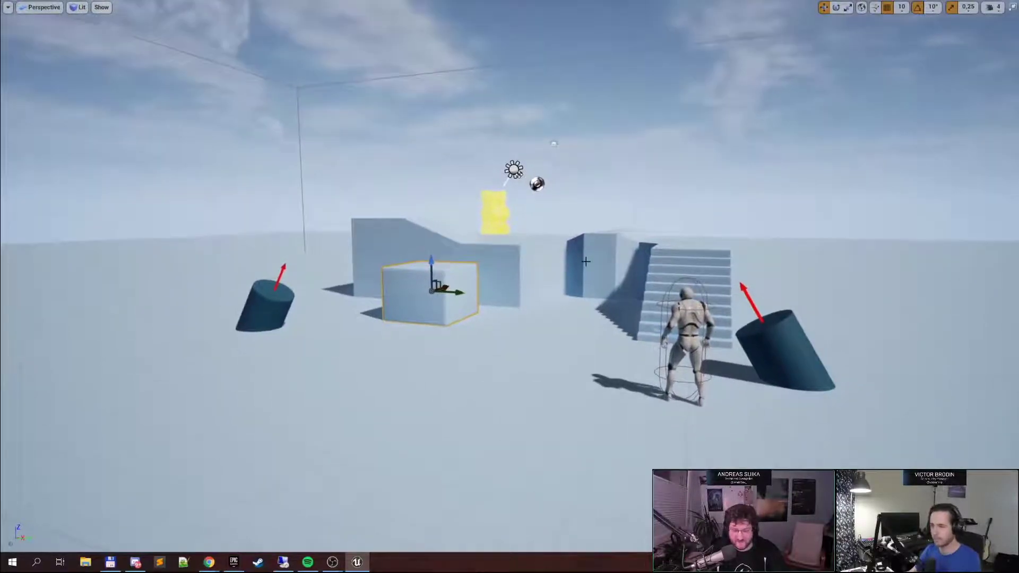
pyautogui.hotkey('alt', 'p')
pyautogui.click(593, 277)
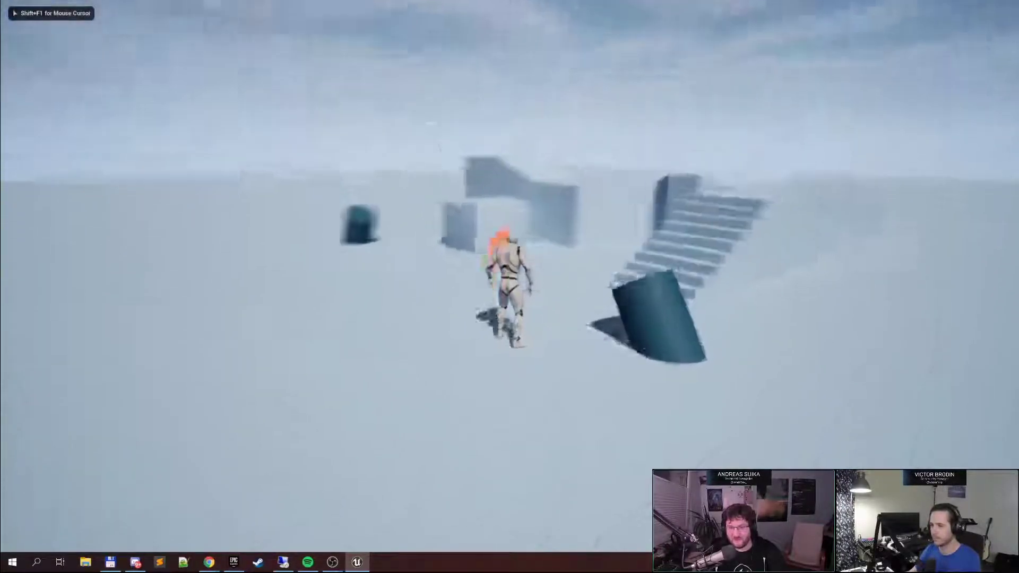
pyautogui.press('w')
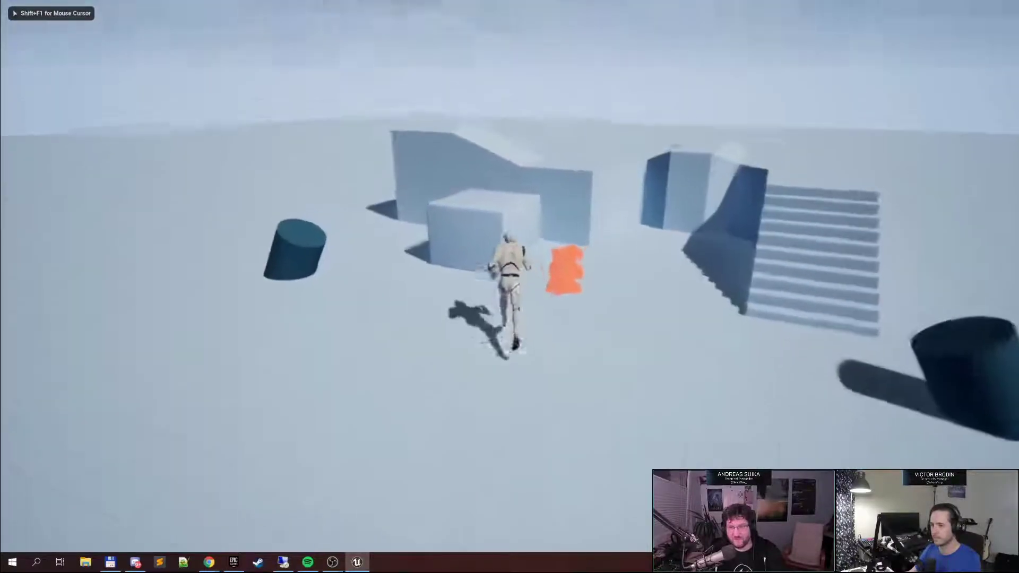
pyautogui.press('d')
pyautogui.press('w')
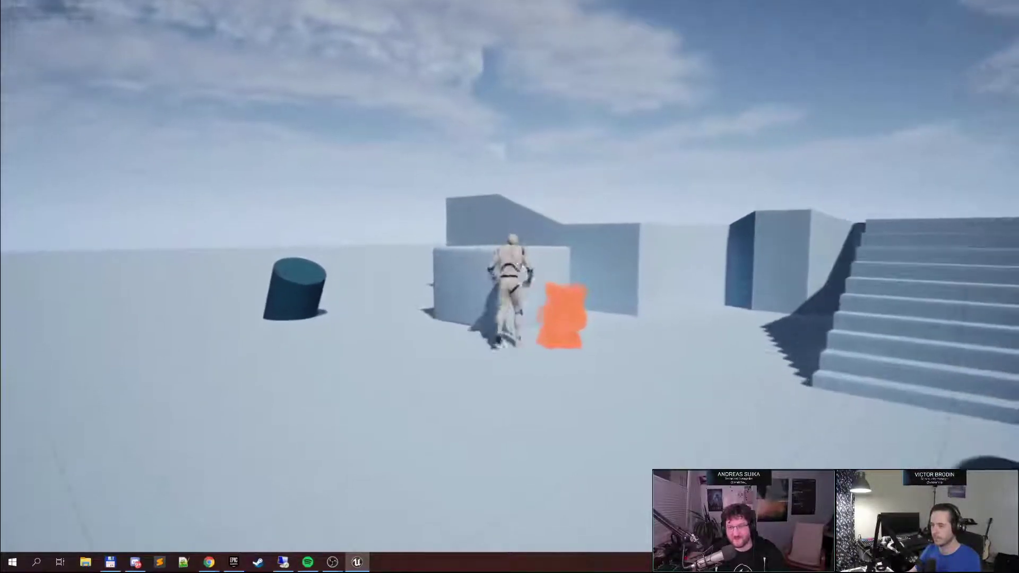
# Move the mannequin back and forth around the orange jelly-like object to see how it reacts, and stop the session
pyautogui.press('d')
pyautogui.press('a')
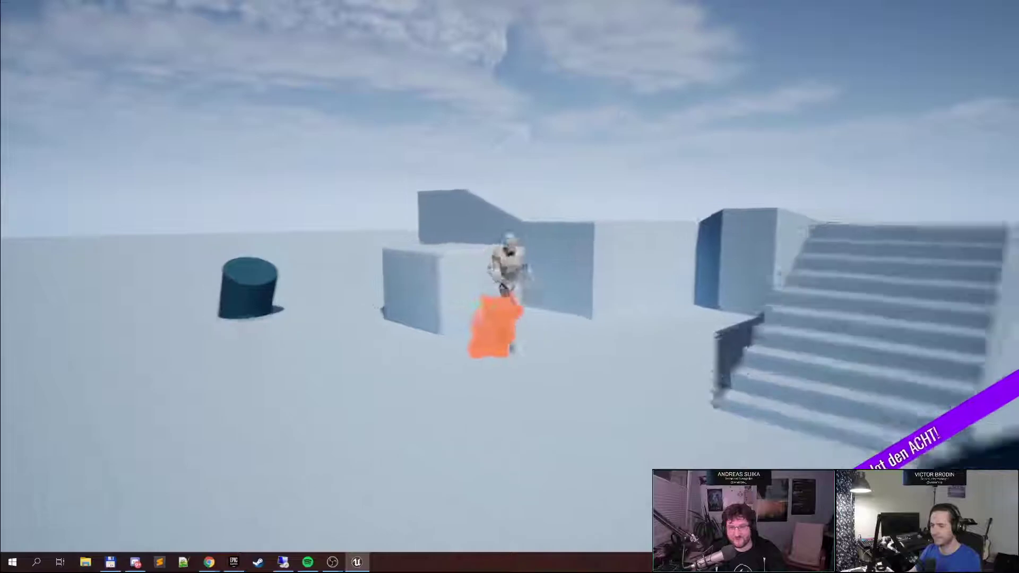
pyautogui.press('d')
pyautogui.press('d')
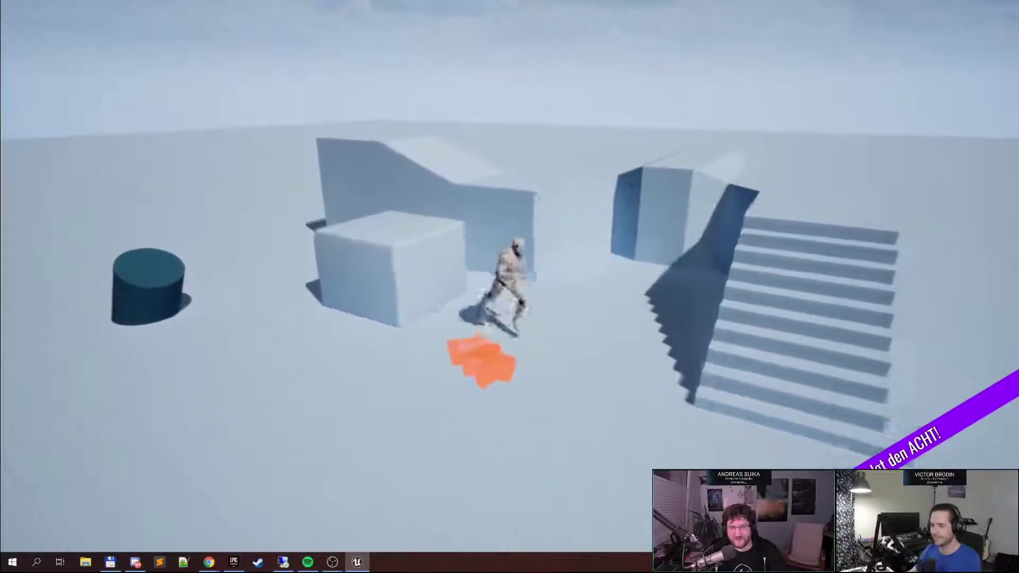
pyautogui.press('s')
pyautogui.press('w')
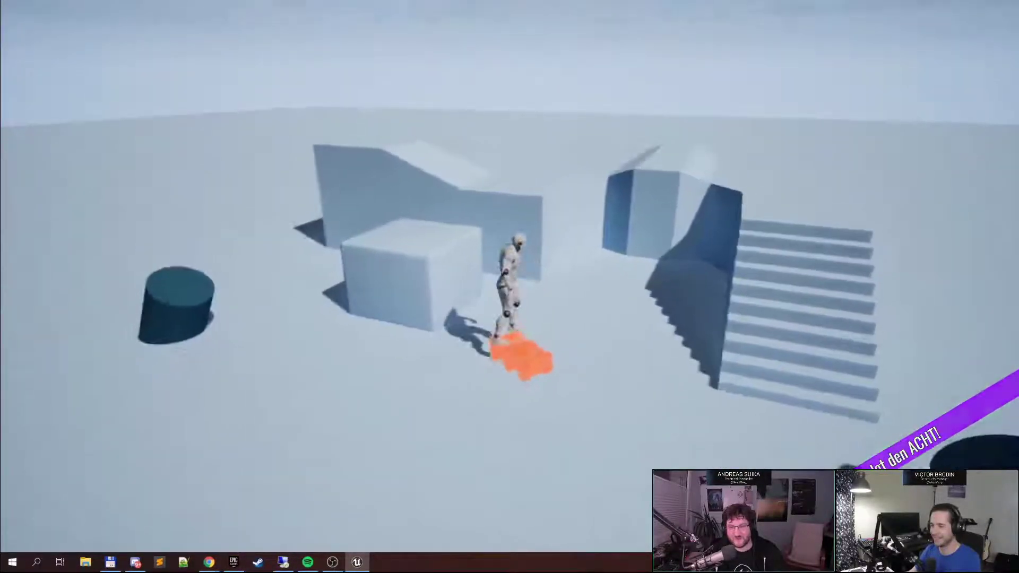
pyautogui.press('s')
pyautogui.press('w')
pyautogui.press('s')
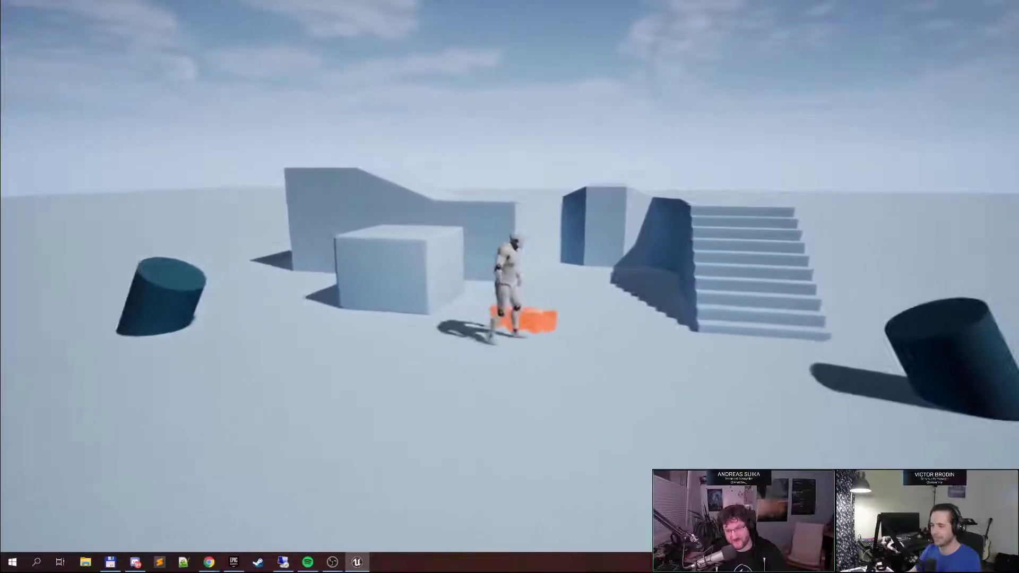
pyautogui.press('w')
pyautogui.press('s')
pyautogui.press('a')
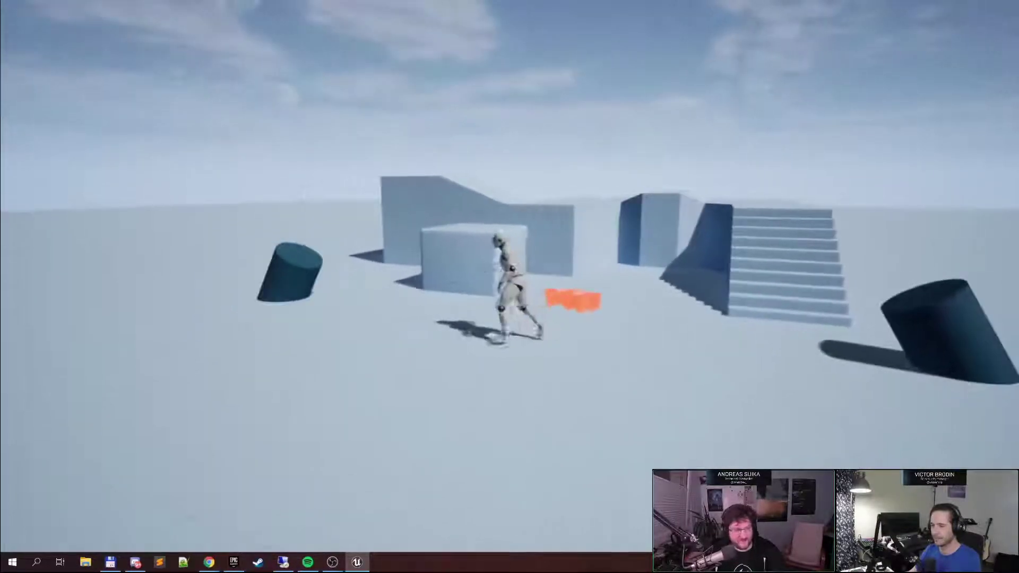
pyautogui.press('Escape')
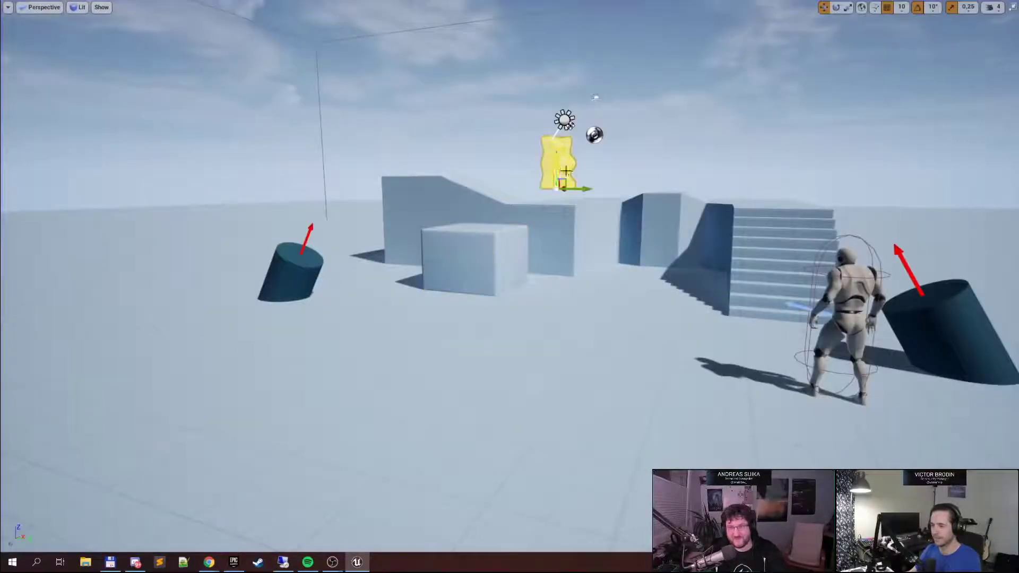
pyautogui.press('w')
pyautogui.moveTo(566, 171); pyautogui.dragTo(574, 191, button='right')
pyautogui.press('d')
pyautogui.press('a')
pyautogui.press('d')
pyautogui.press('s')
pyautogui.press('w')
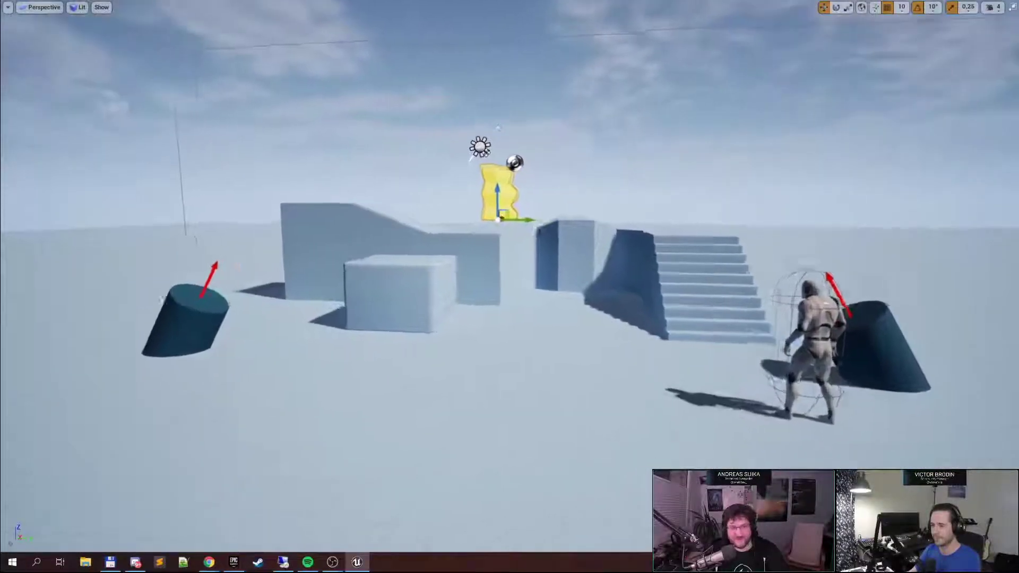
# Play the level, run the character around and against the yellow gummy bear to test its physics, and stop the session
pyautogui.hotkey('alt', 'p')
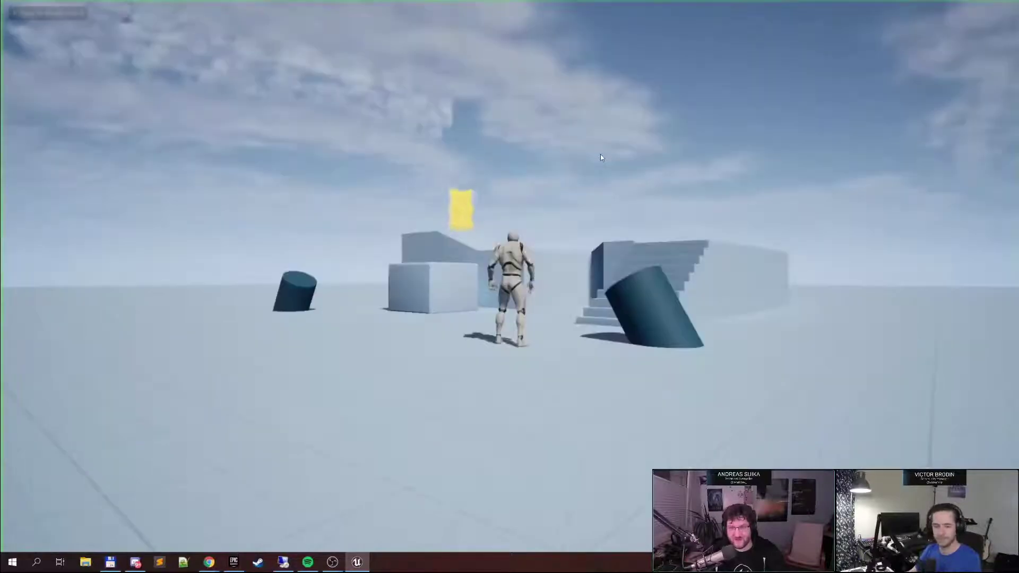
pyautogui.click(600, 158)
pyautogui.press('w')
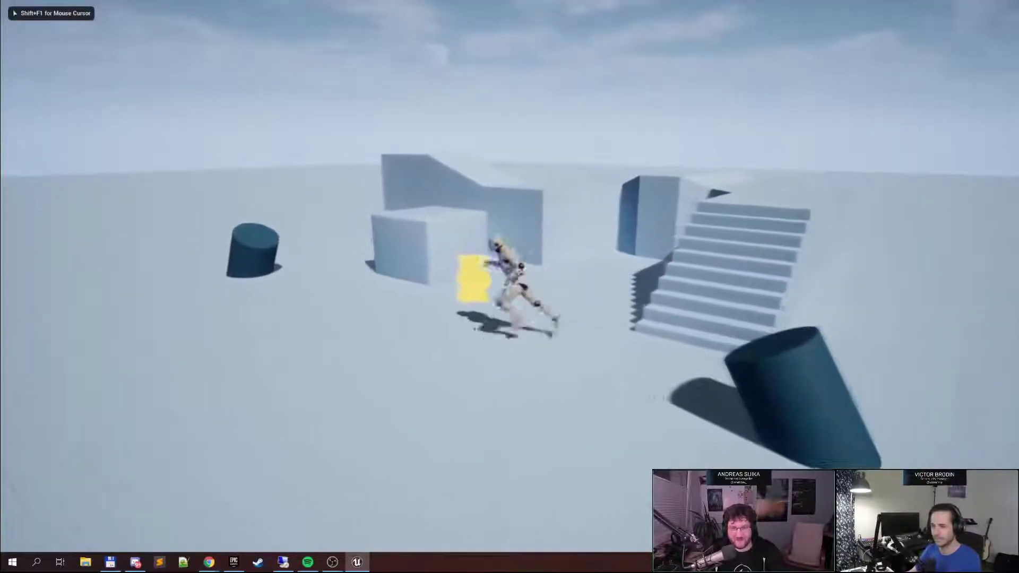
pyautogui.press('w')
pyautogui.press('s')
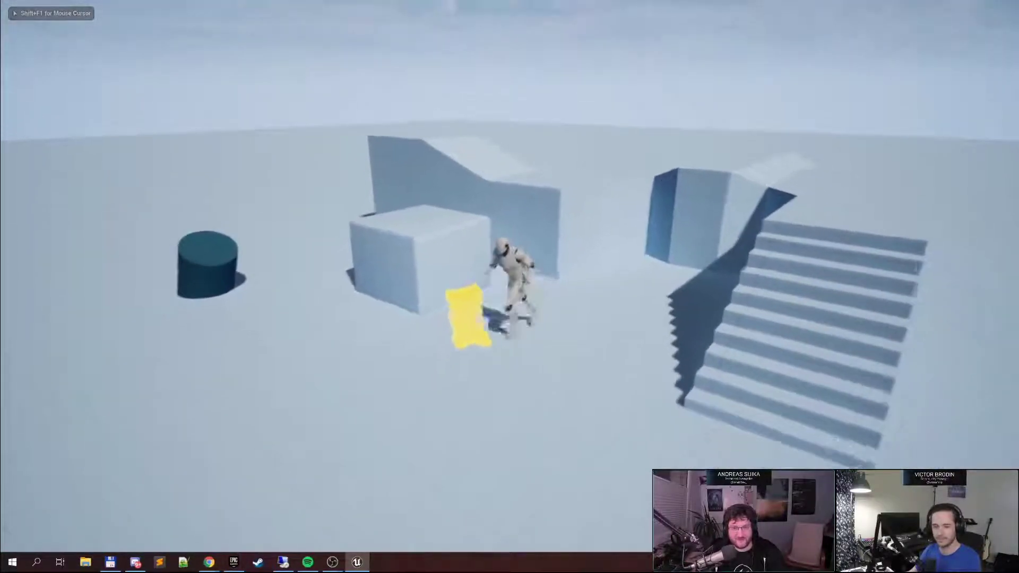
pyautogui.press('a')
pyautogui.press('s')
pyautogui.press('d')
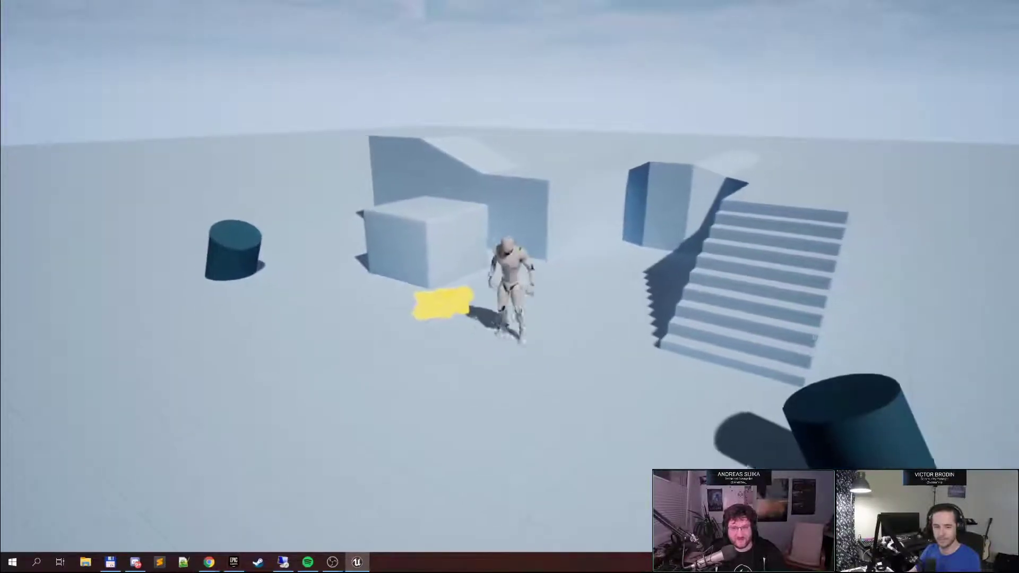
pyautogui.press('a')
pyautogui.press('w')
pyautogui.press('d')
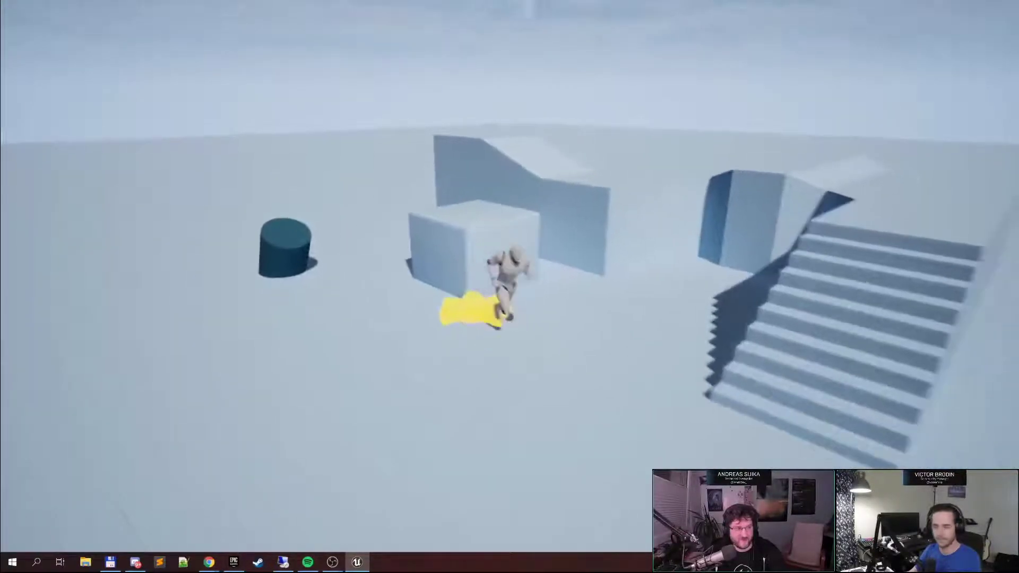
pyautogui.press('Escape')
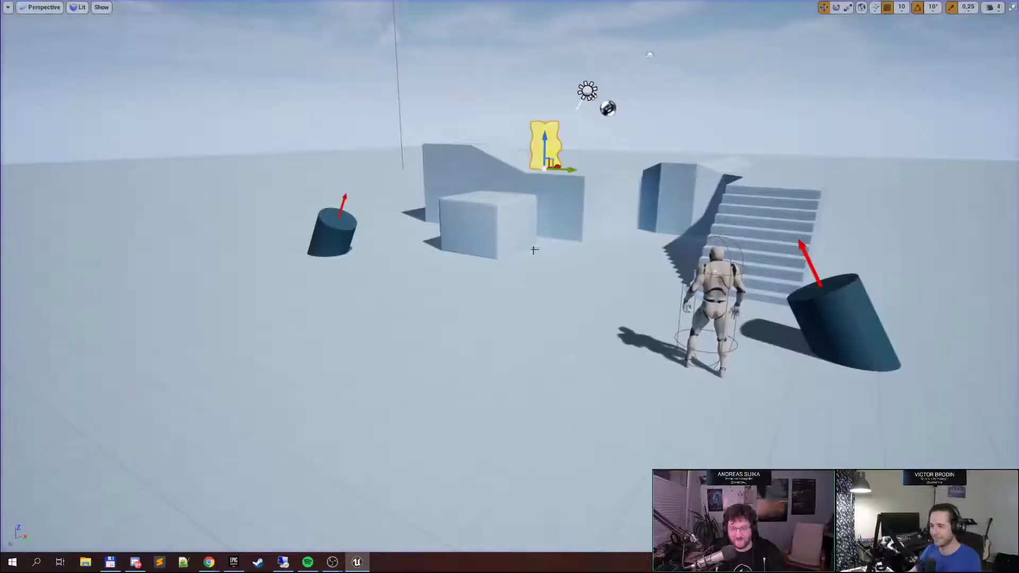
# Play the level briefly in full screen, restore the full editor layout, and run one more short play session
pyautogui.hotkey('alt', 'p')
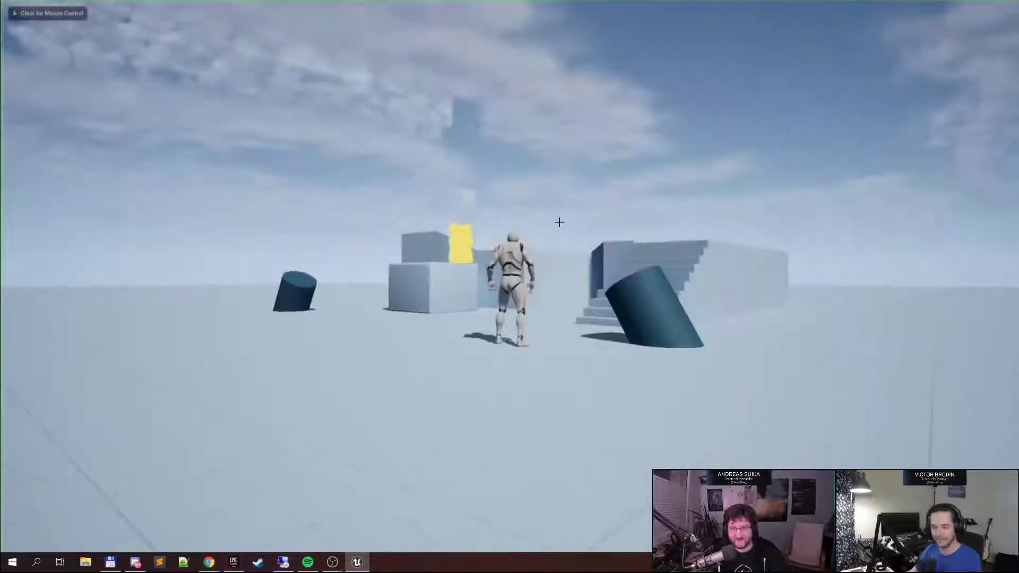
pyautogui.press('Escape')
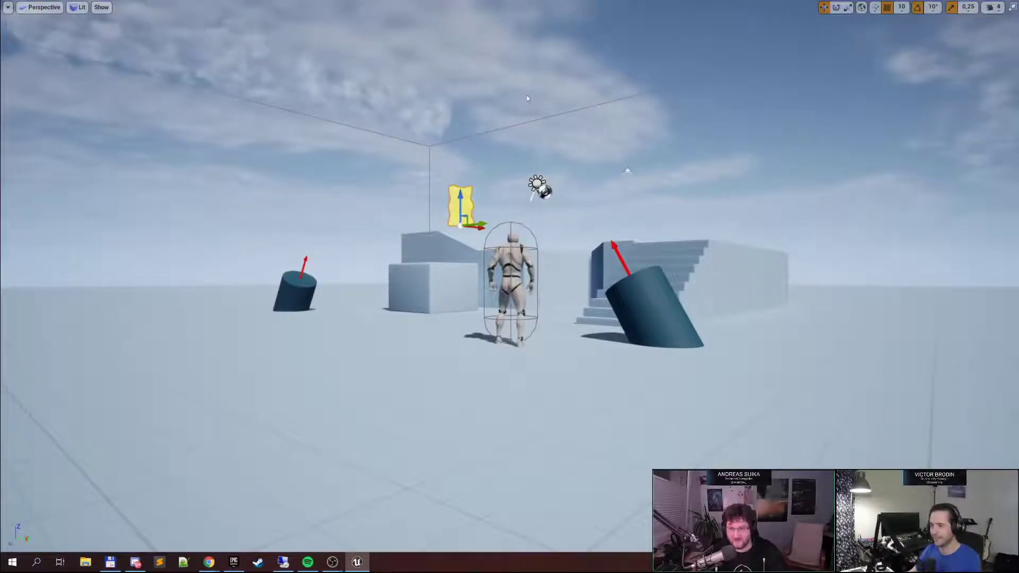
pyautogui.moveTo(526, 94); pyautogui.dragTo(537, 128, button='right')
pyautogui.press('F11')
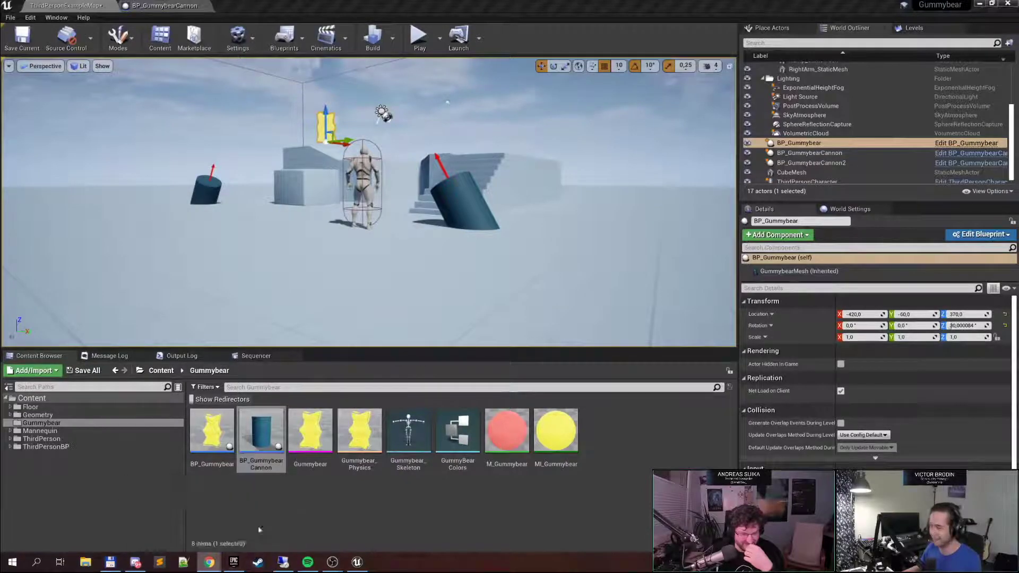
pyautogui.moveTo(210, 562)
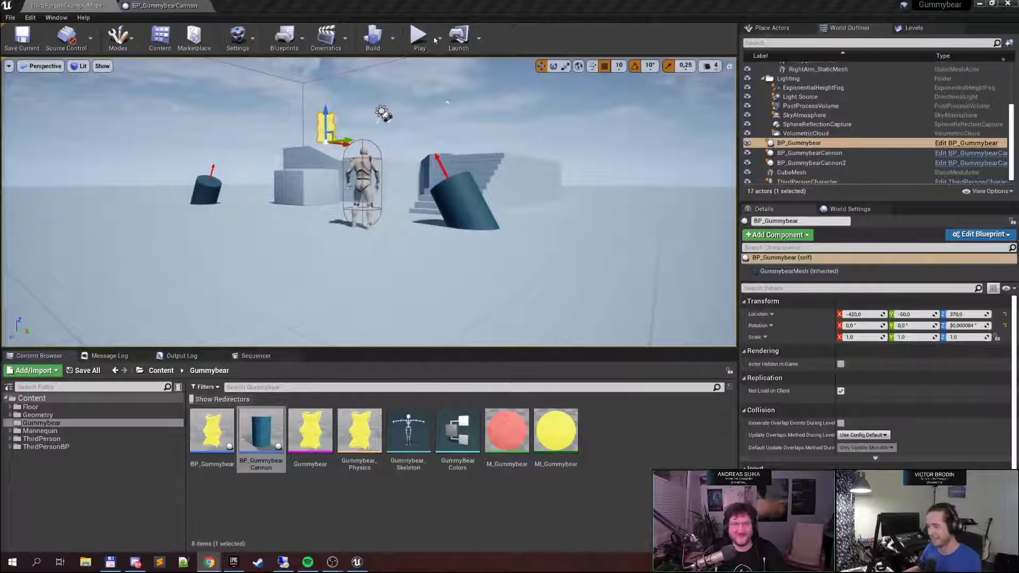
pyautogui.click(418, 36)
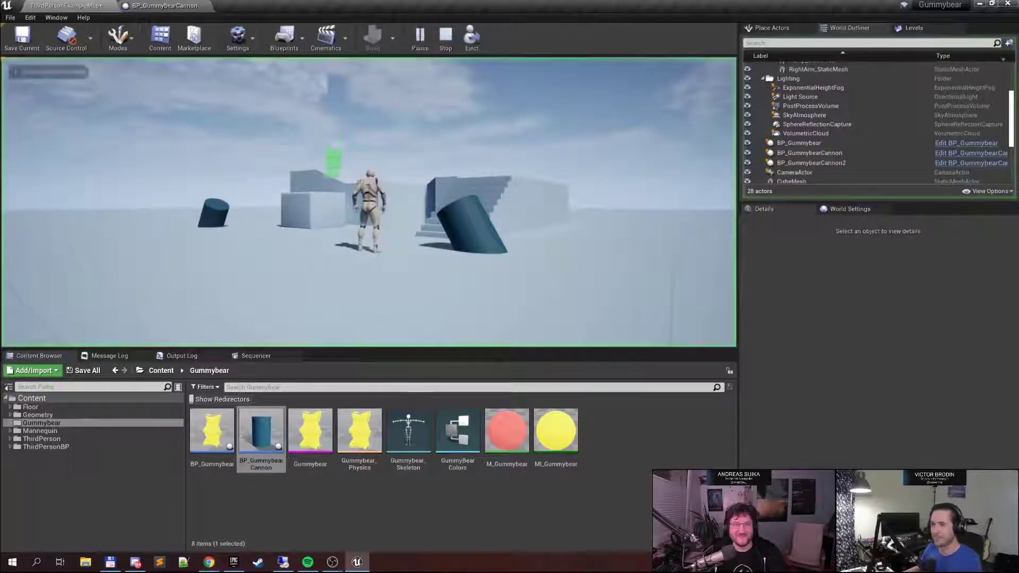
pyautogui.click(445, 38)
# Connect Event BeginPlay to the Set Timer by Event node in the BP_GummybearCannon event graph, and return to the level
pyautogui.moveTo(374, 175)
pyautogui.mouseDown()
pyautogui.moveTo(399, 178)
pyautogui.moveTo(379, 184)
pyautogui.mouseUp()
pyautogui.moveTo(453, 177); pyautogui.dragTo(452, 177)
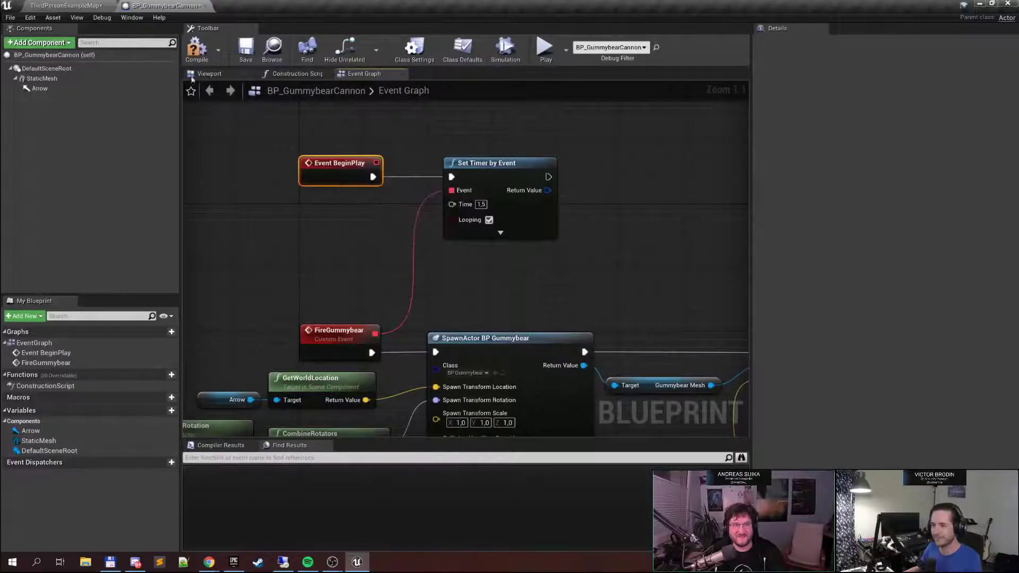
pyautogui.click(98, 4)
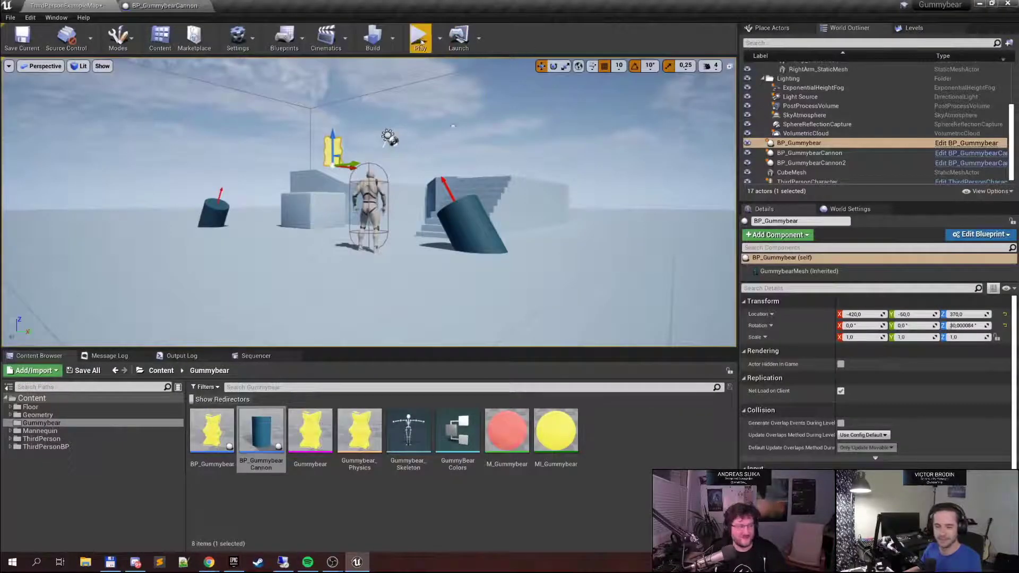
# Play the level to watch both cannons fire gummy bears, and show the running viewport in full screen
pyautogui.click(419, 39)
pyautogui.click(408, 178)
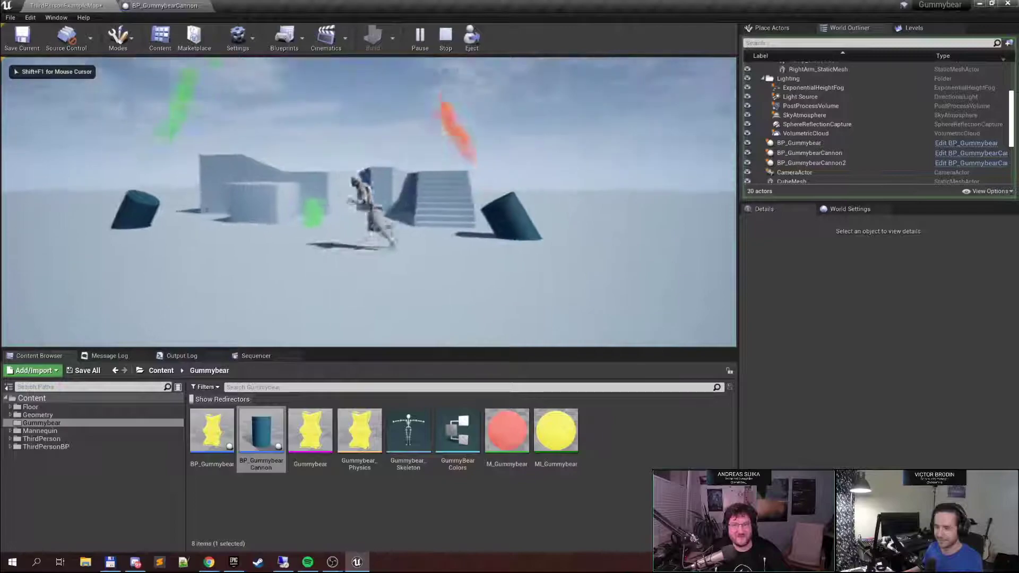
pyautogui.press('s')
pyautogui.press('Escape')
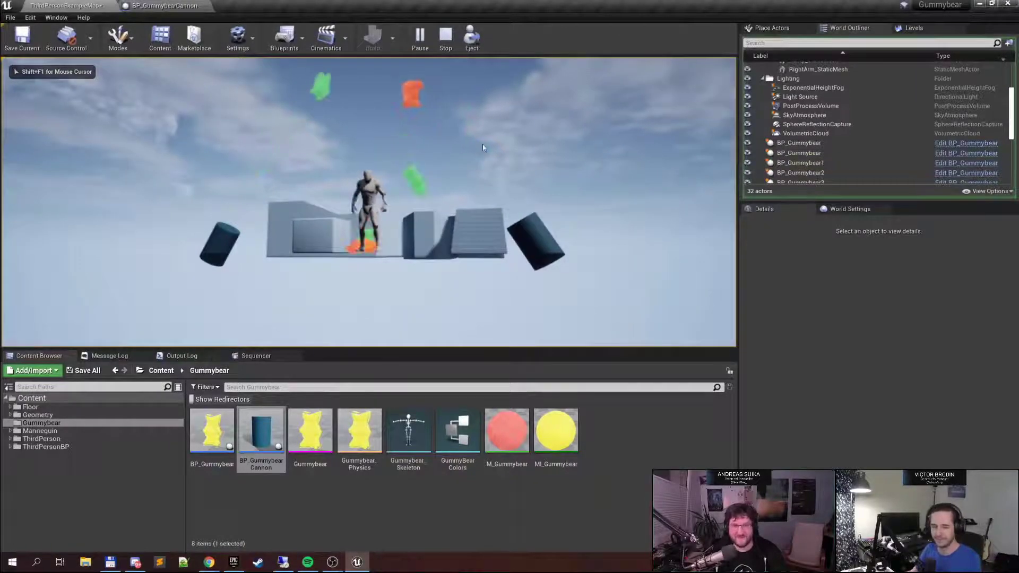
pyautogui.press('F11')
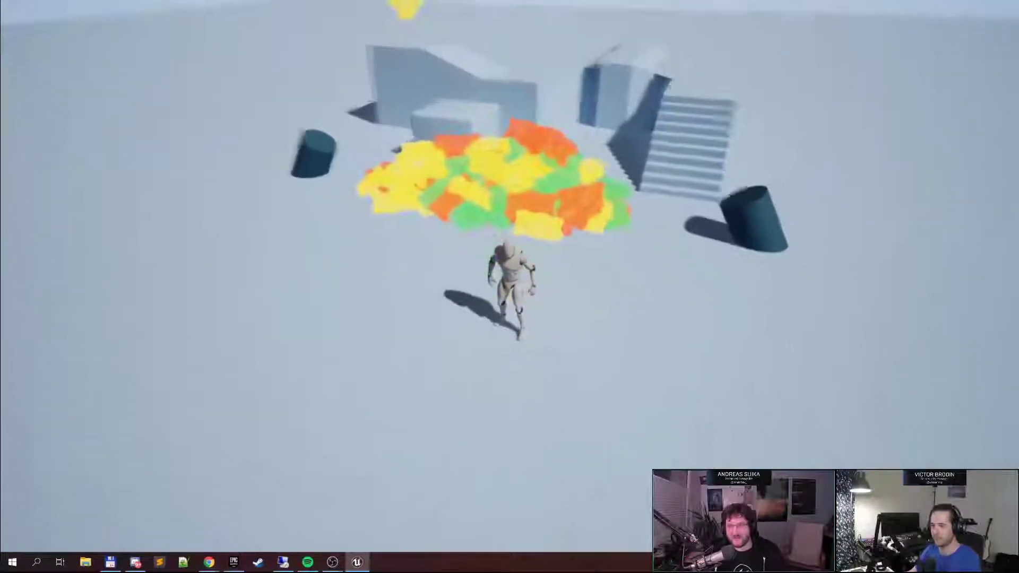
# Run and jump the character around and over the gummy bear pile, and end the full-screen play session
pyautogui.press('w')
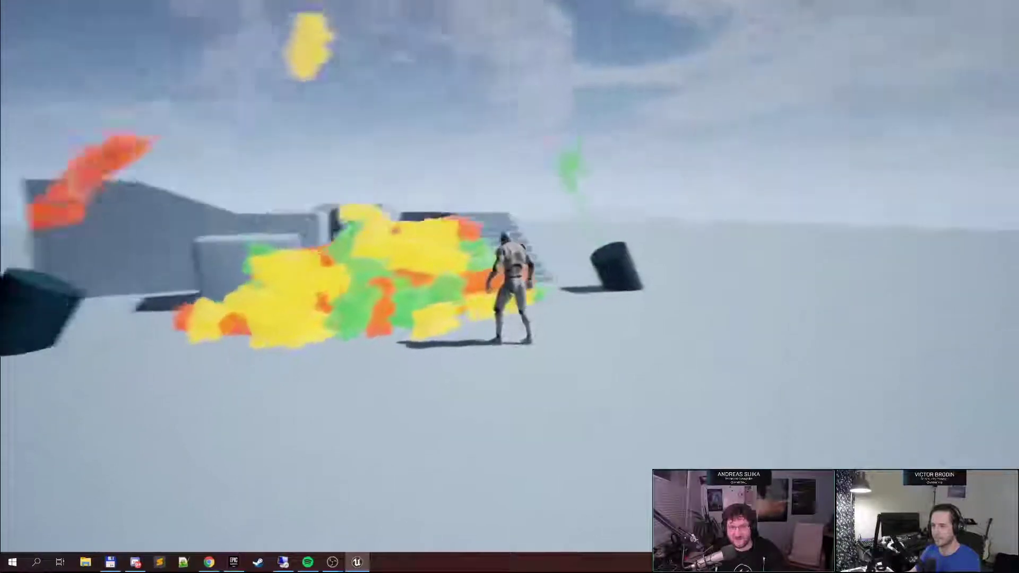
pyautogui.press('d')
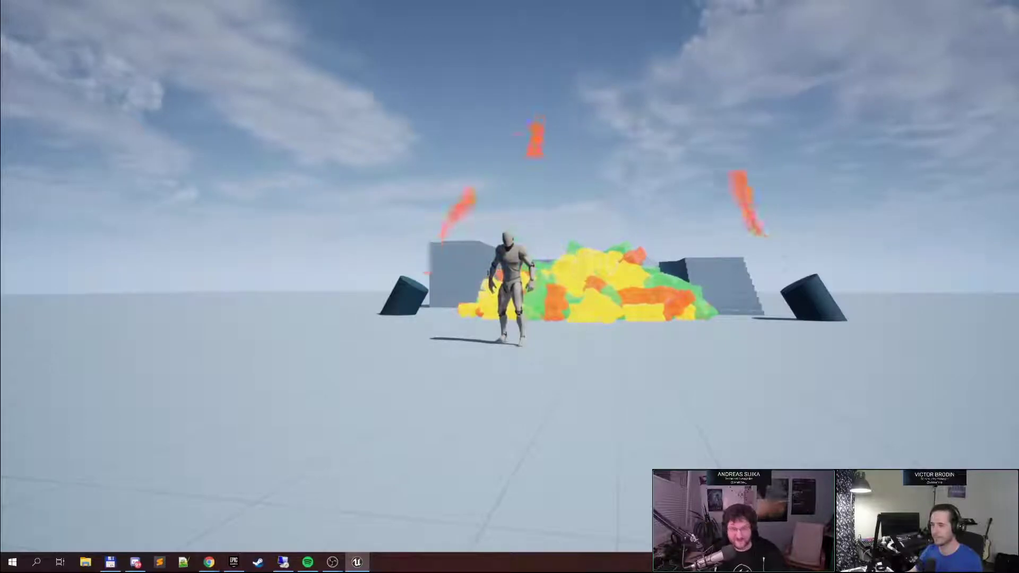
pyautogui.press('w')
pyautogui.press('space')
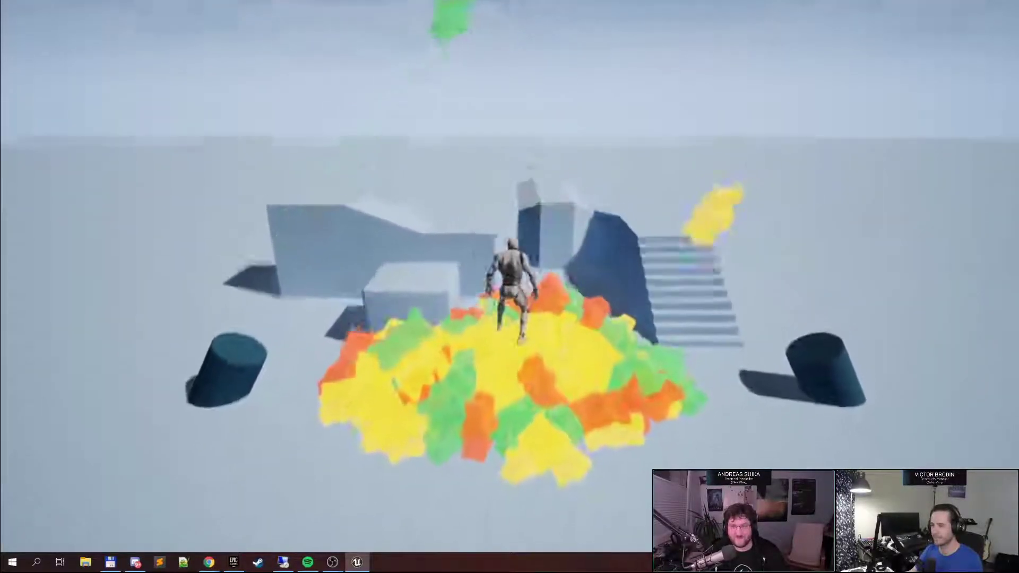
pyautogui.press('a')
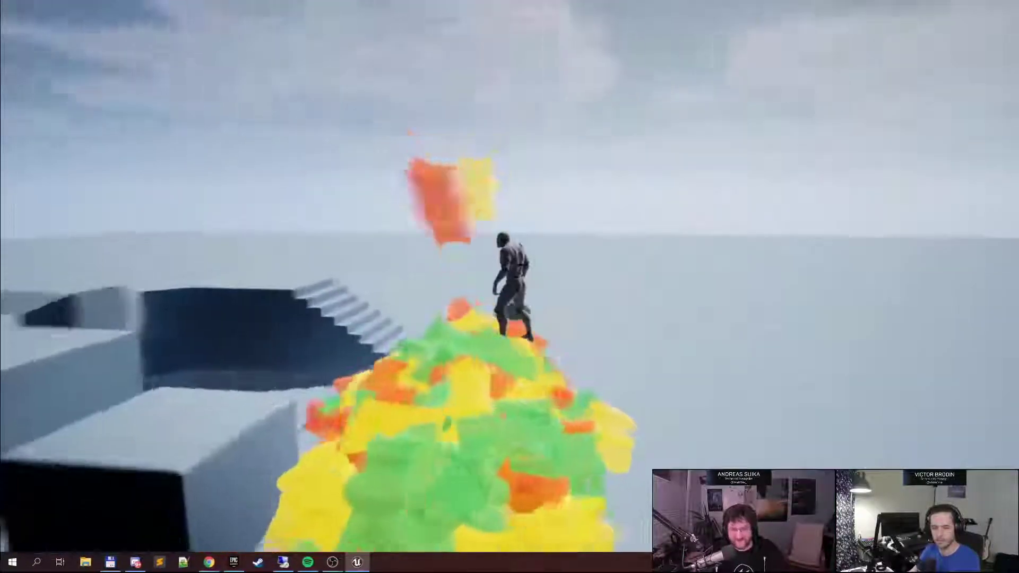
pyautogui.press('s')
pyautogui.press('w')
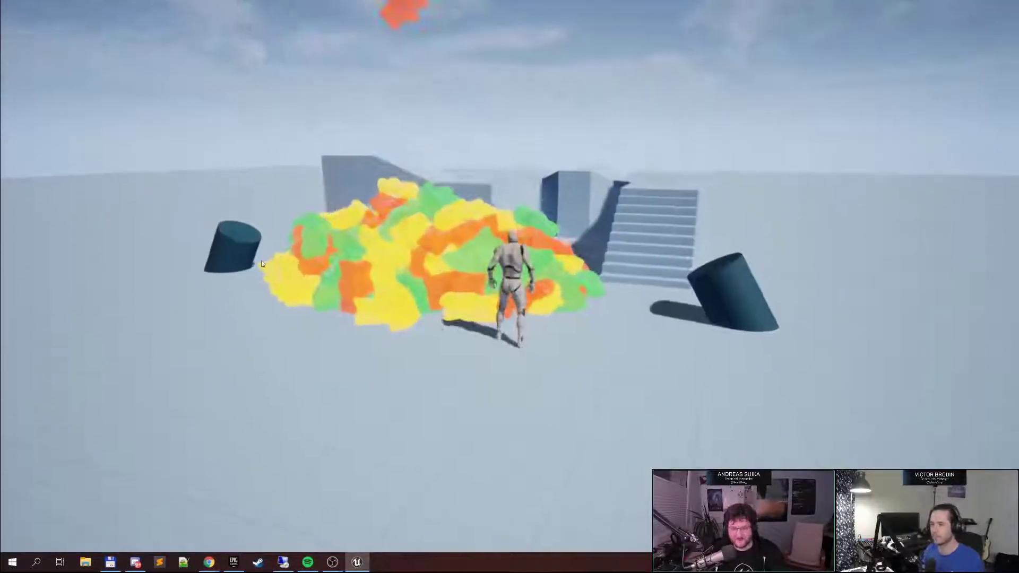
pyautogui.press('Escape')
pyautogui.press('F11')
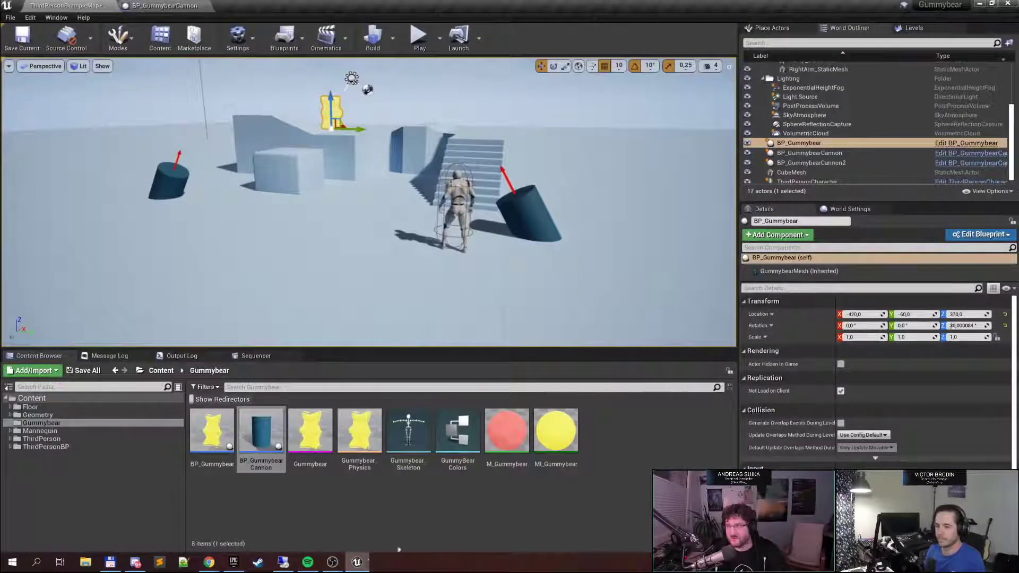
# Open the Gummybear skeletal mesh and examine it along with the viewport's character and show options
pyautogui.click(982, 5)
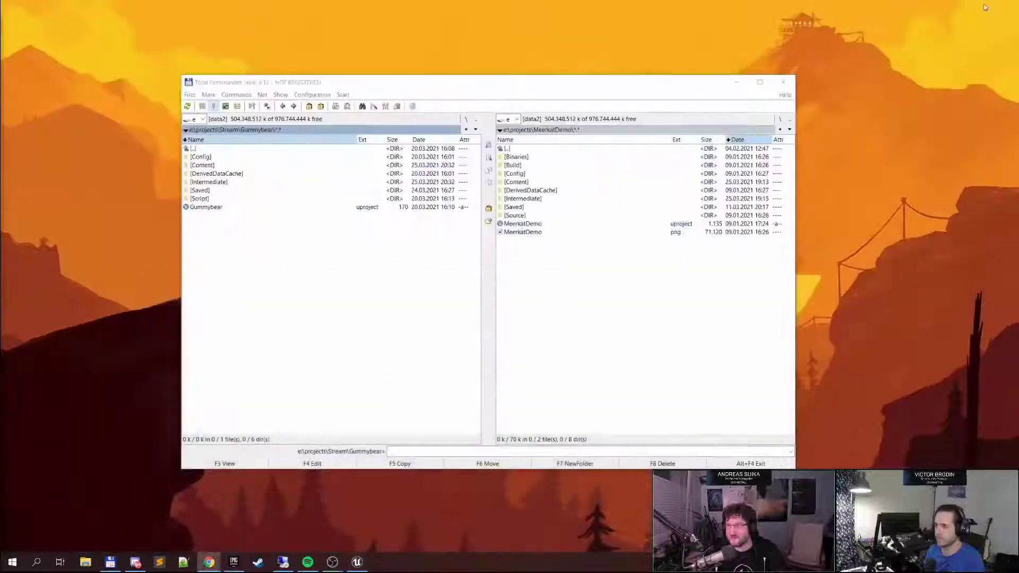
pyautogui.click(351, 562)
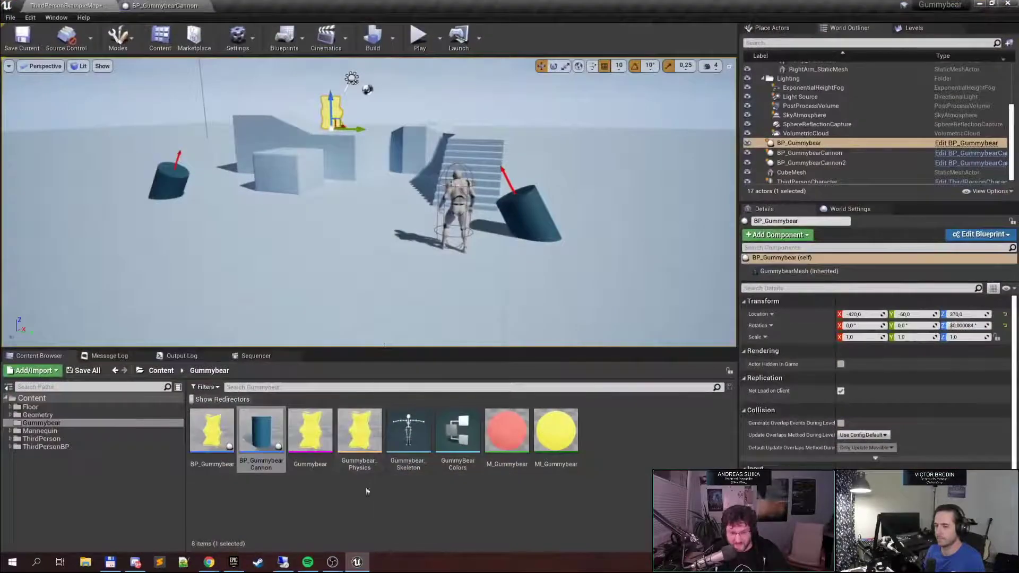
pyautogui.click(291, 466)
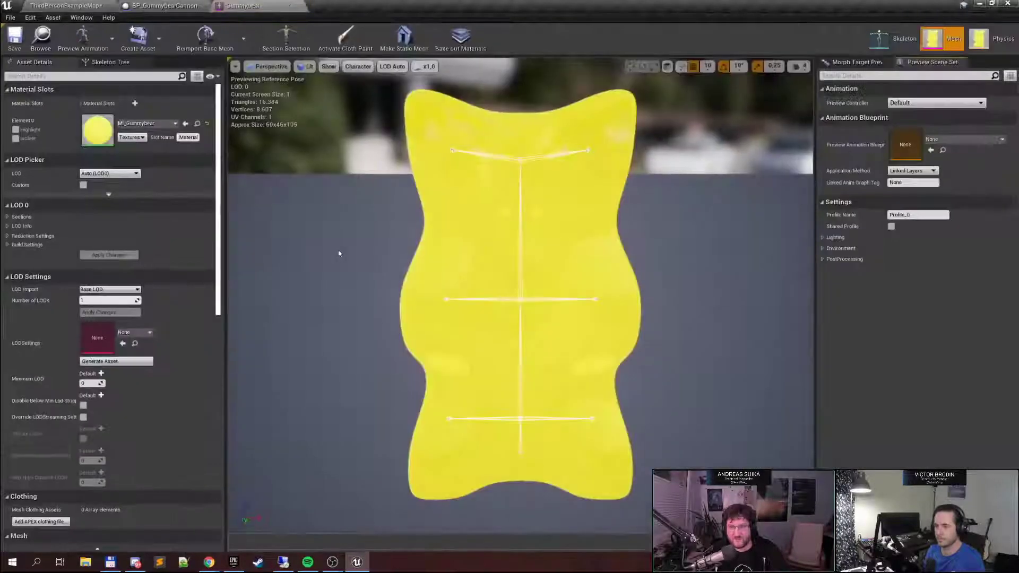
pyautogui.moveTo(339, 253); pyautogui.dragTo(451, 244, button='right')
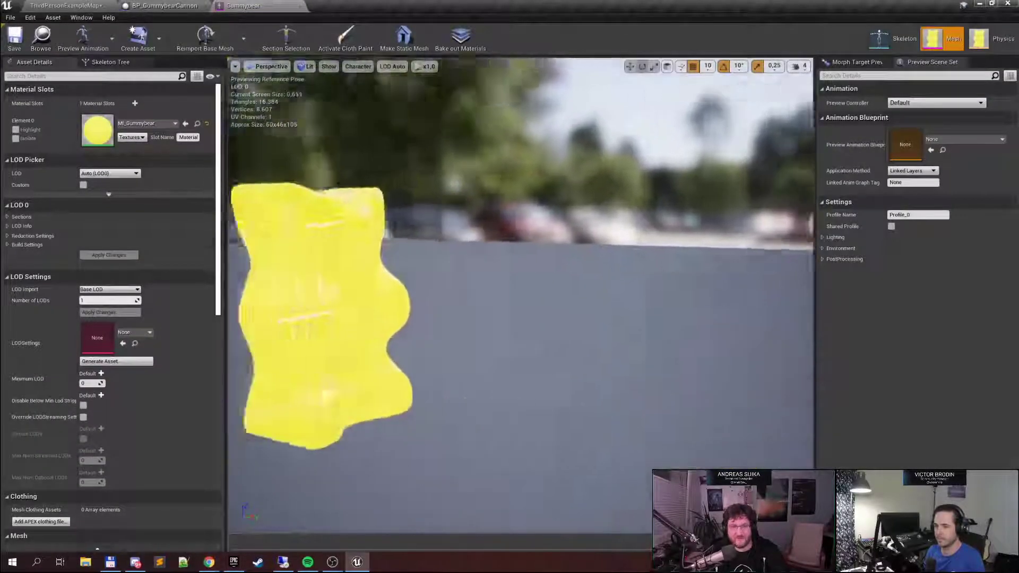
pyautogui.press('f')
pyautogui.click(358, 66)
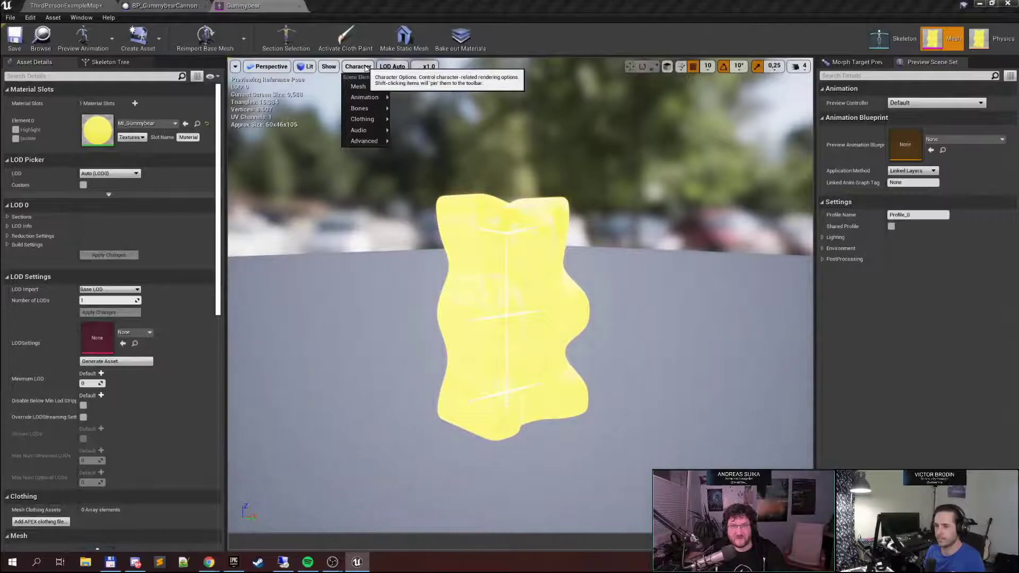
pyautogui.moveTo(331, 65)
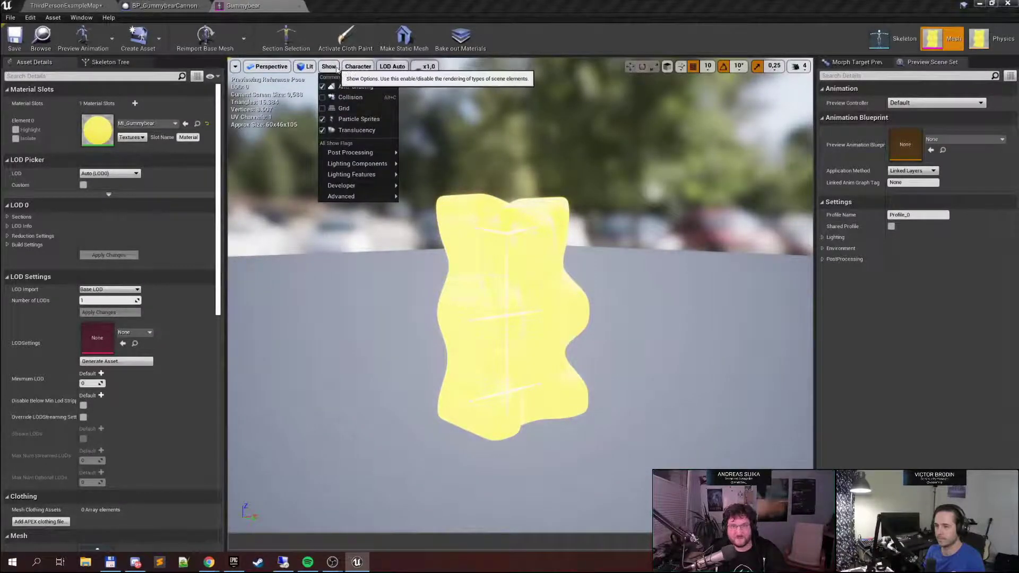
# Open Gummybear_Skeleton and examine the bone structure inside the gummy bear from several angles
pyautogui.moveTo(446, 223); pyautogui.dragTo(411, 228, button='right')
pyautogui.press('w')
pyautogui.press('d')
pyautogui.moveTo(336, 237); pyautogui.dragTo(252, 223, button='right')
pyautogui.press('w')
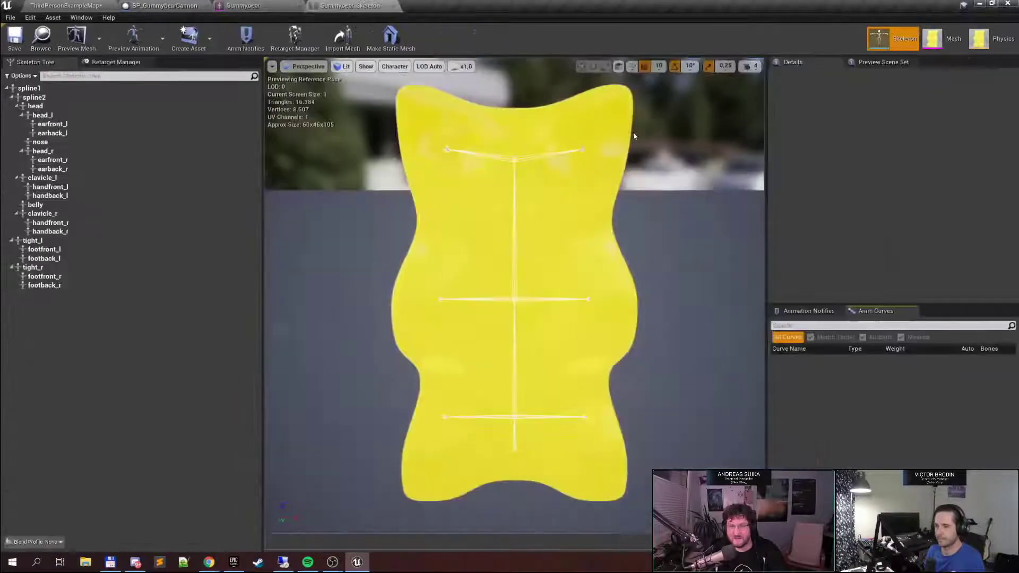
pyautogui.press('d')
pyautogui.moveTo(549, 301); pyautogui.dragTo(428, 297, button='right')
pyautogui.press('w')
pyautogui.moveTo(549, 301); pyautogui.dragTo(464, 387)
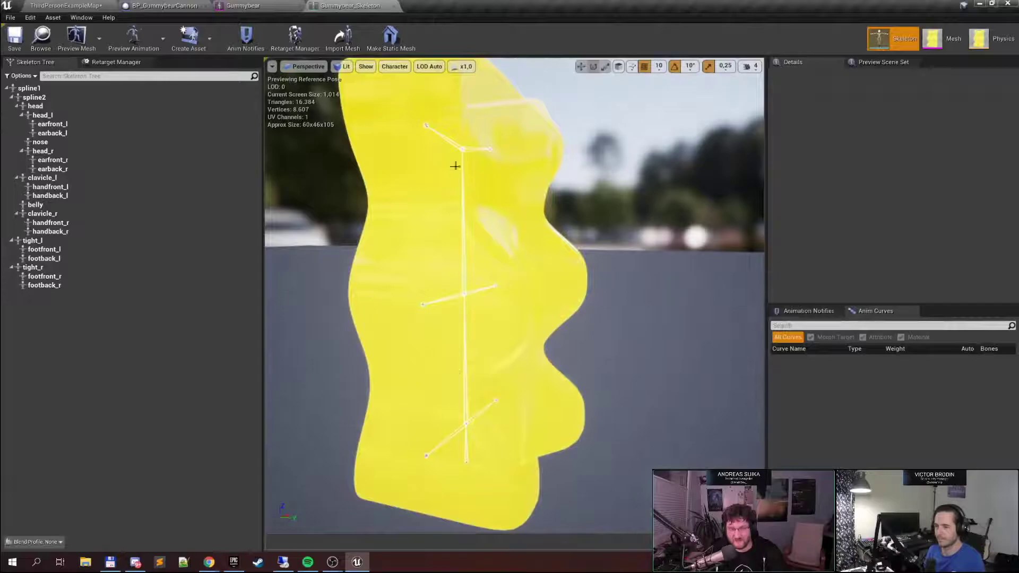
# Select the earback_l and earback_r bones in turn to inspect the ear joints of the skeleton
pyautogui.moveTo(461, 133); pyautogui.dragTo(594, 127)
pyautogui.click(606, 140)
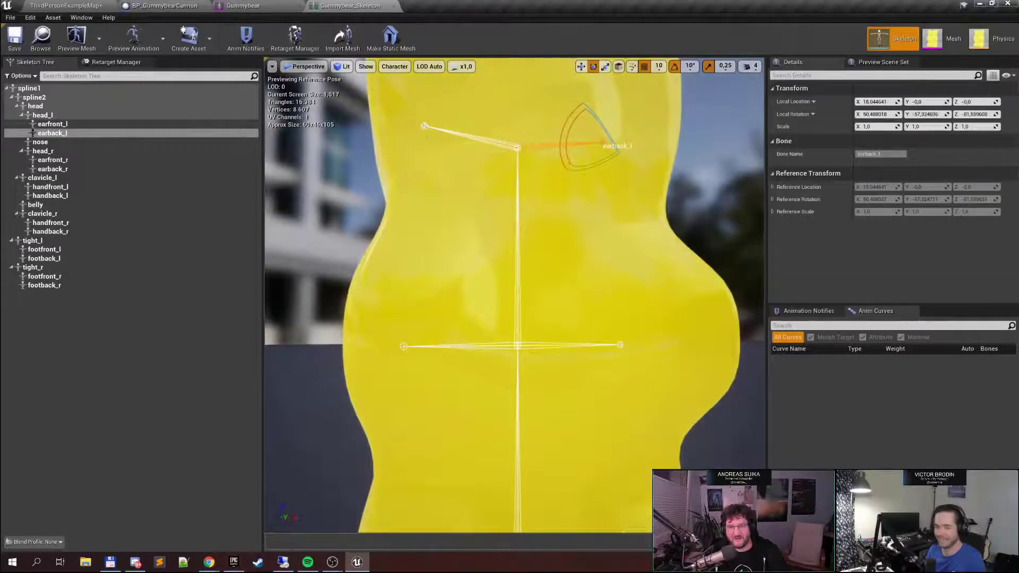
pyautogui.click(425, 127)
pyautogui.moveTo(401, 347); pyautogui.dragTo(414, 347)
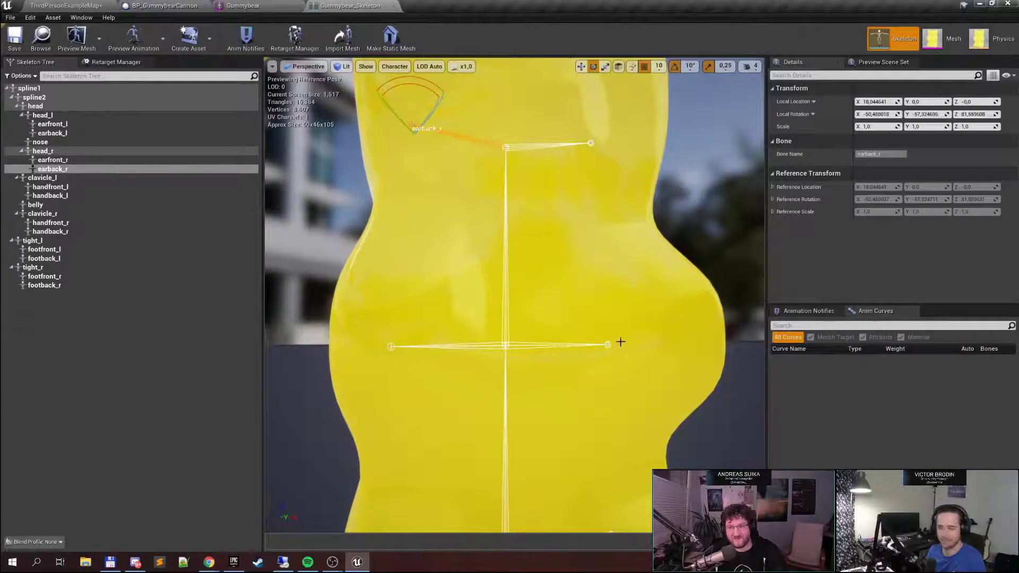
# Select the handback_l bone and move it away from the body to deform the gummy bear's arm
pyautogui.click(608, 345)
pyautogui.moveTo(607, 346); pyautogui.dragTo(595, 403, button='right')
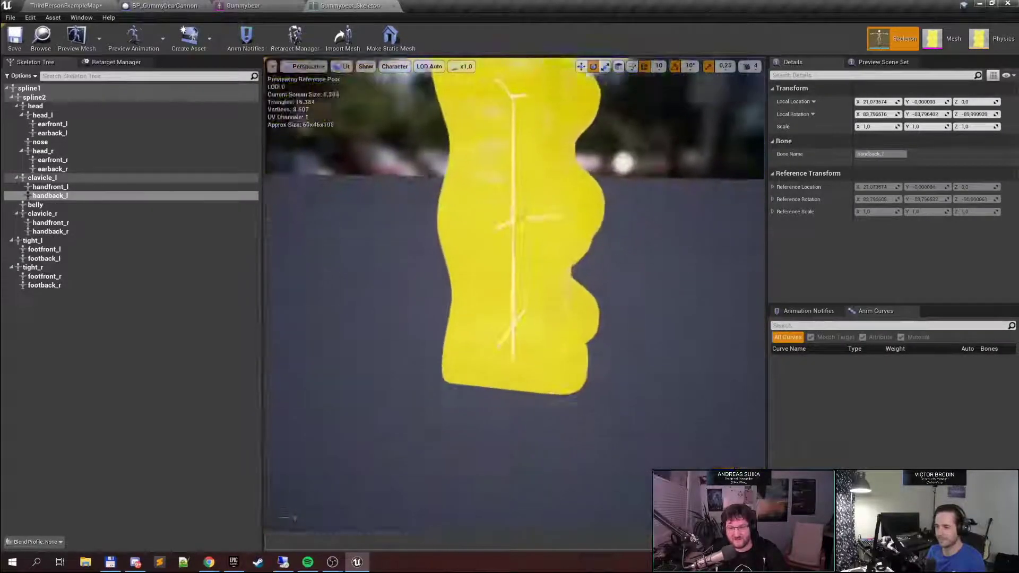
pyautogui.moveTo(510, 345); pyautogui.dragTo(528, 247, button='right')
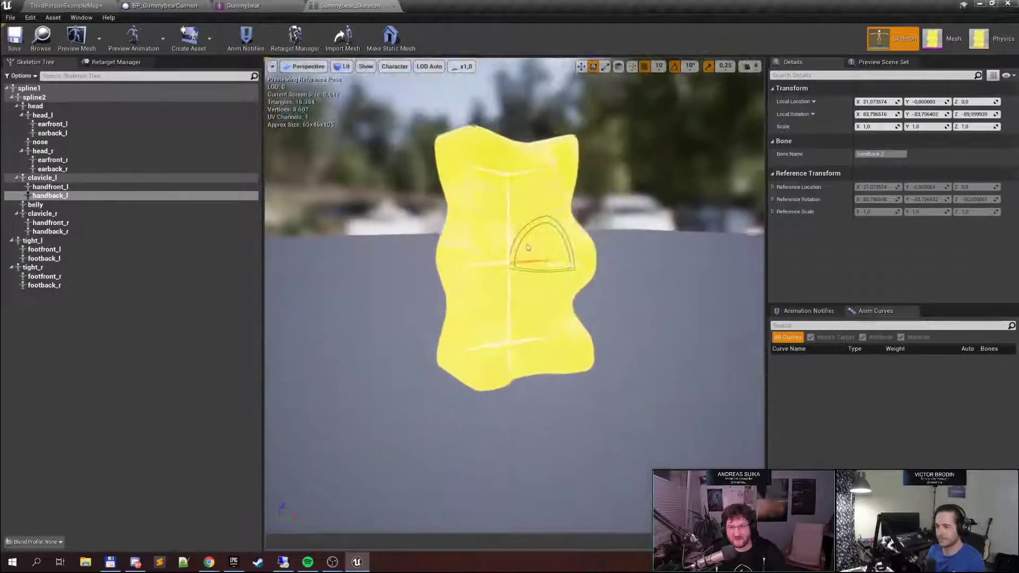
pyautogui.moveTo(528, 247); pyautogui.dragTo(570, 238)
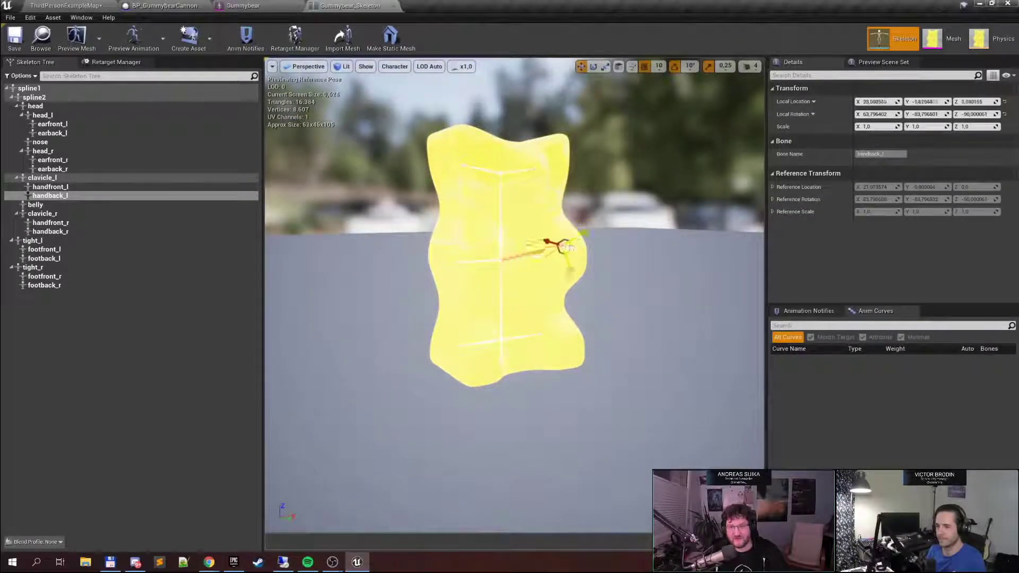
# Move the handback_l bone once more and clear the bone selection
pyautogui.moveTo(538, 254); pyautogui.dragTo(543, 258)
pyautogui.click(543, 259)
pyautogui.moveTo(543, 259); pyautogui.dragTo(553, 246, button='right')
pyautogui.scroll(-3, 553, 246)
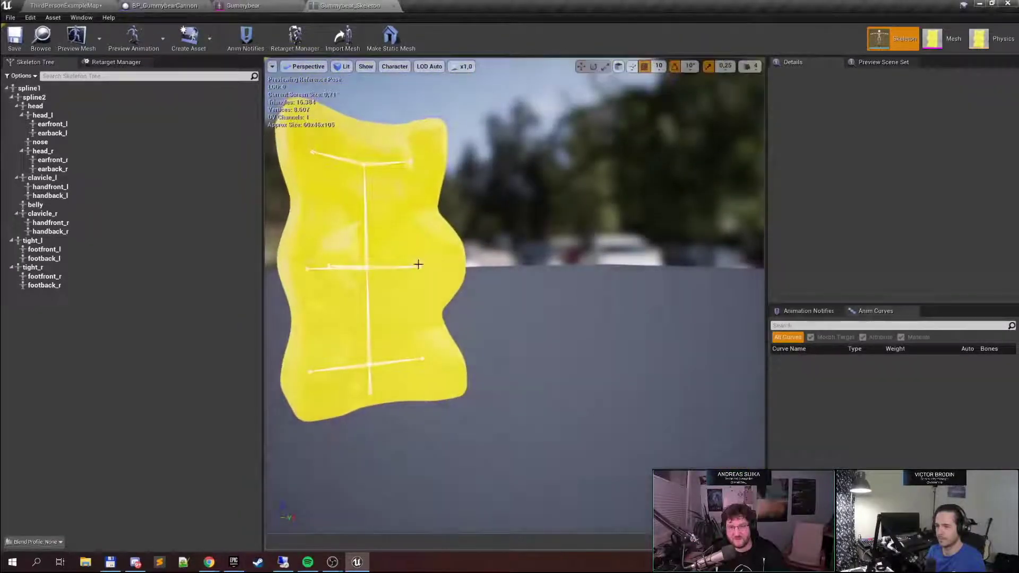
# Select the spline2 bone and move it upward to stretch the gummy bear's torso
pyautogui.click(375, 367)
pyautogui.moveTo(378, 358); pyautogui.dragTo(384, 330)
pyautogui.moveTo(428, 310); pyautogui.dragTo(473, 297, button='right')
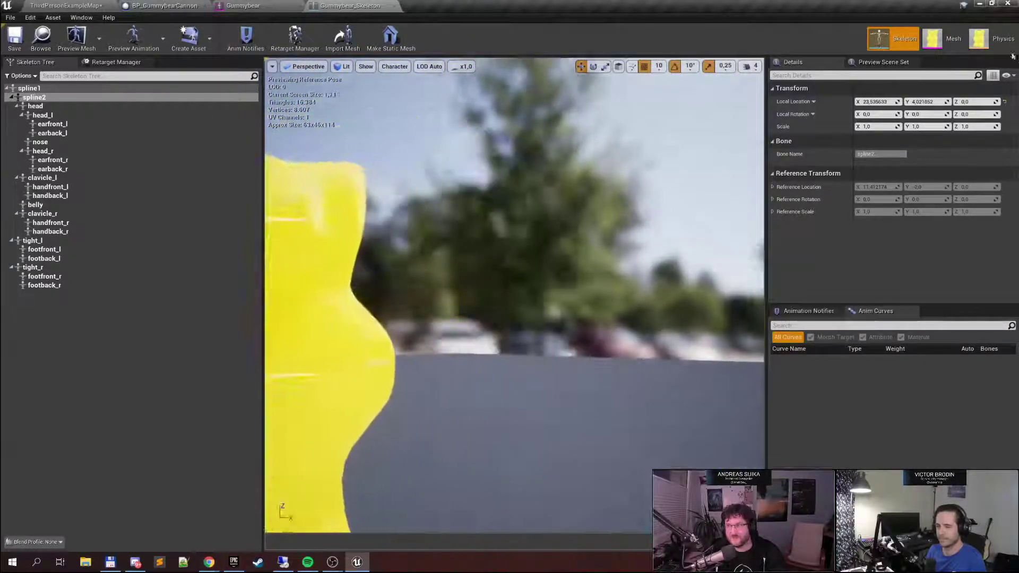
# Open the Gummybear_Physics asset and show all bones in its skeleton tree
pyautogui.click(984, 40)
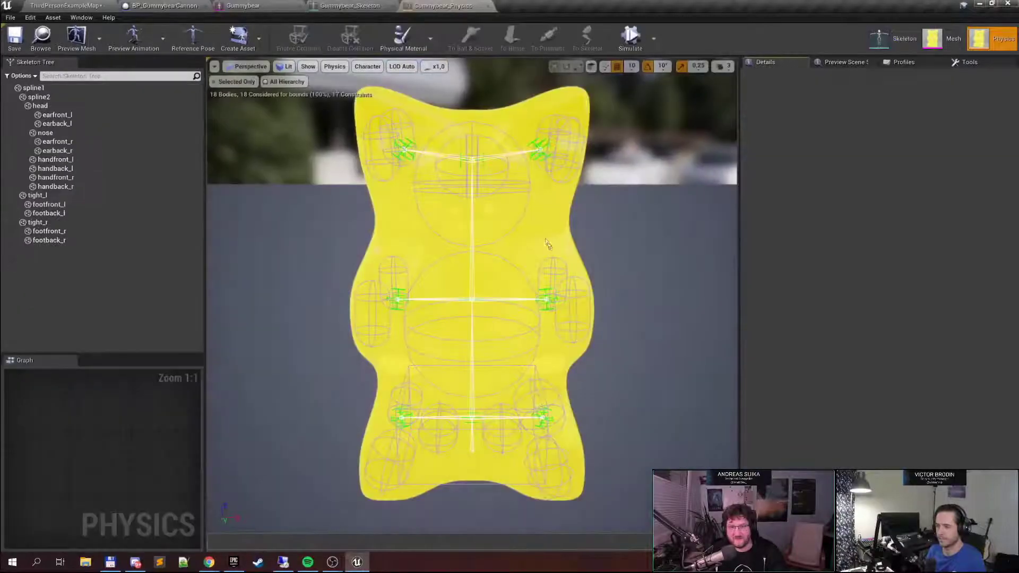
pyautogui.moveTo(549, 247); pyautogui.dragTo(477, 265, button='right')
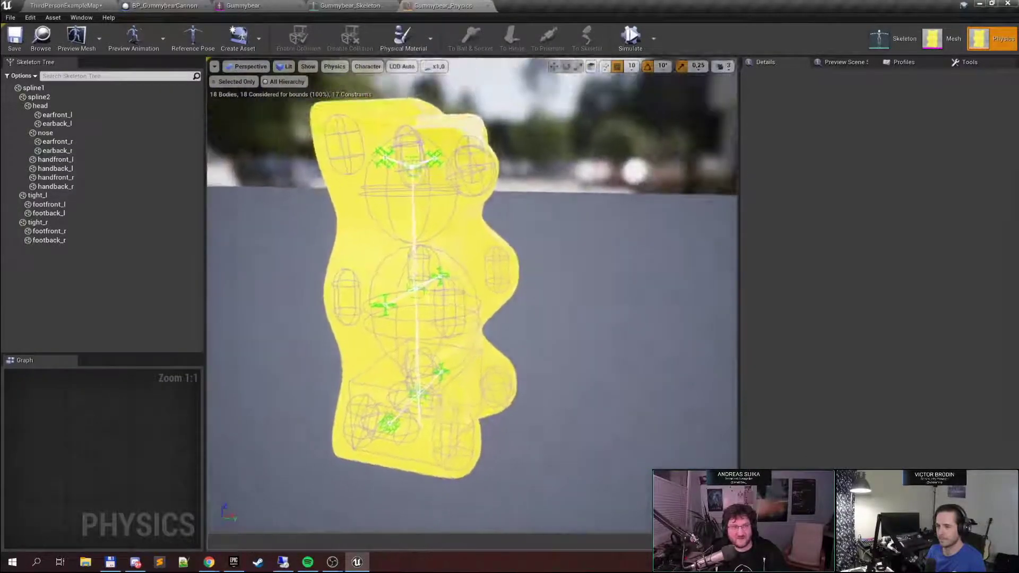
pyautogui.click(22, 75)
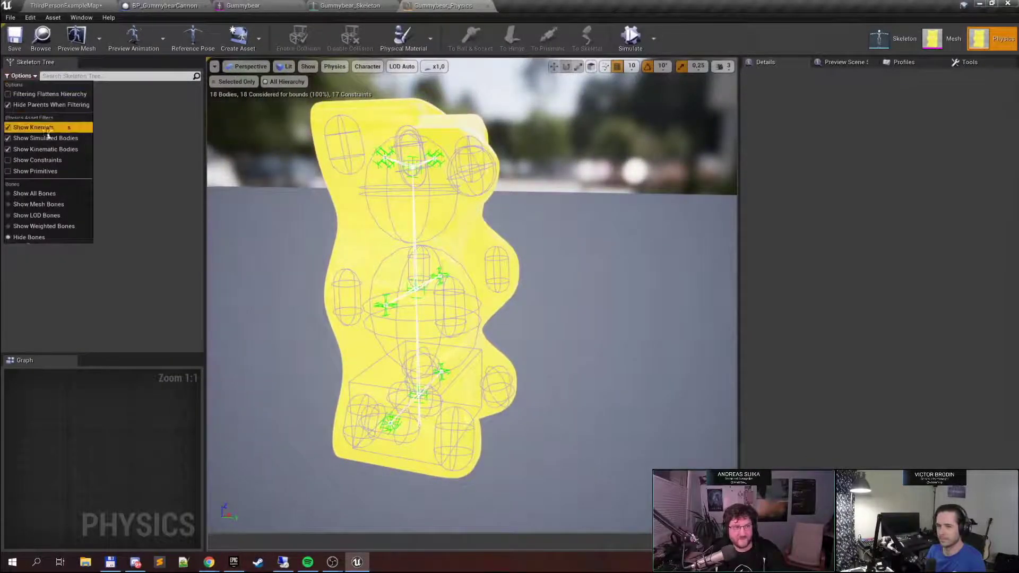
pyautogui.click(37, 193)
# Select the spline1 physics body and examine its physics properties and the body creation settings
pyautogui.click(33, 97)
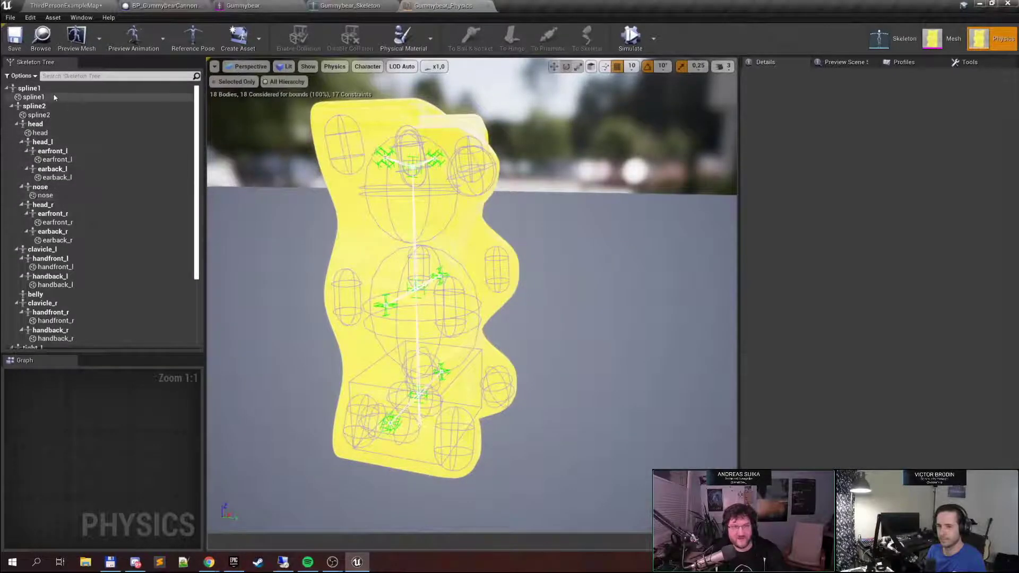
pyautogui.moveTo(468, 255); pyautogui.dragTo(424, 268, button='right')
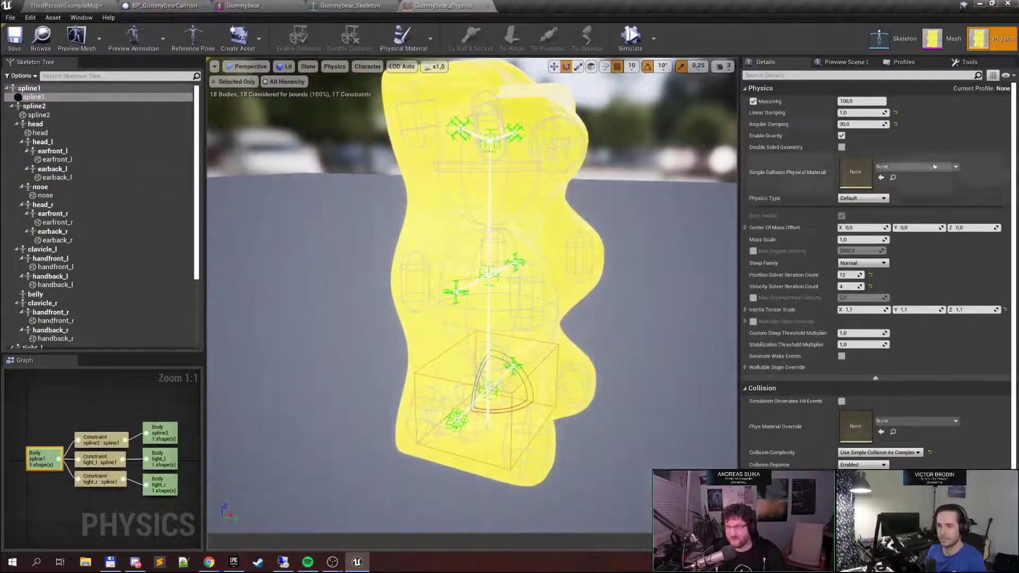
pyautogui.click(975, 63)
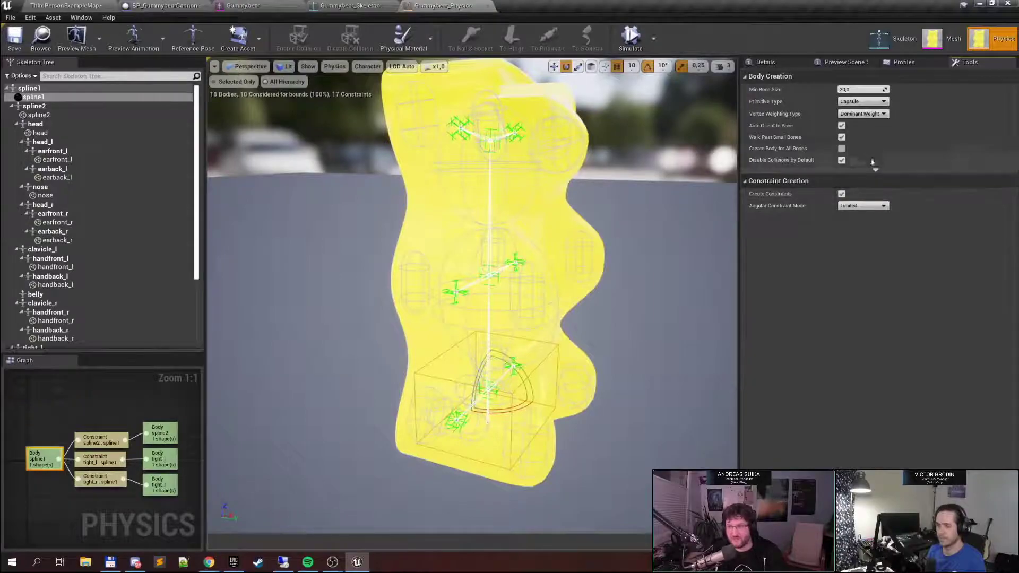
pyautogui.moveTo(567, 142); pyautogui.dragTo(542, 130, button='right')
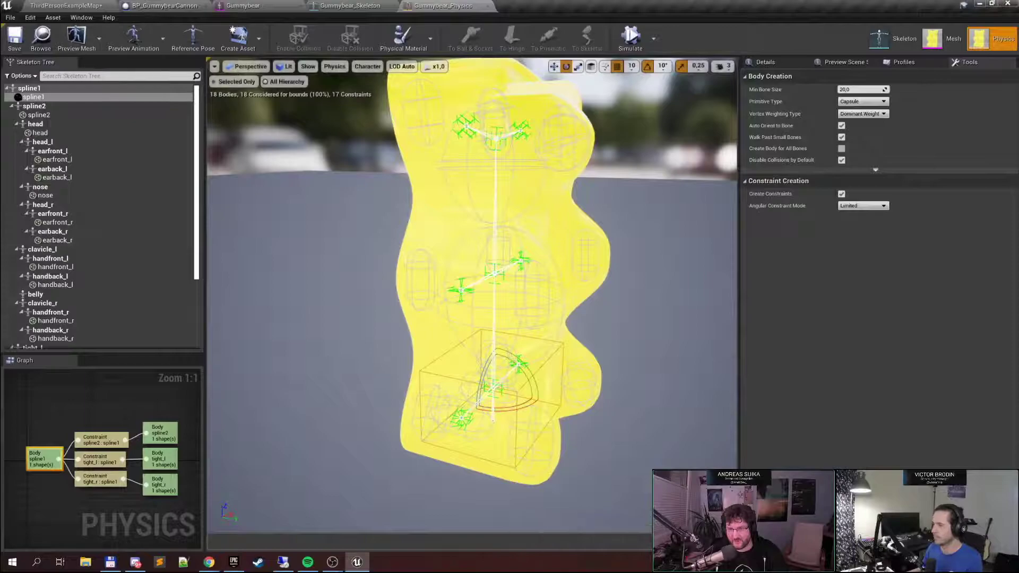
# Select the earback_r body and examine its physics, collision and capsule primitive properties
pyautogui.click(775, 62)
pyautogui.click(420, 116)
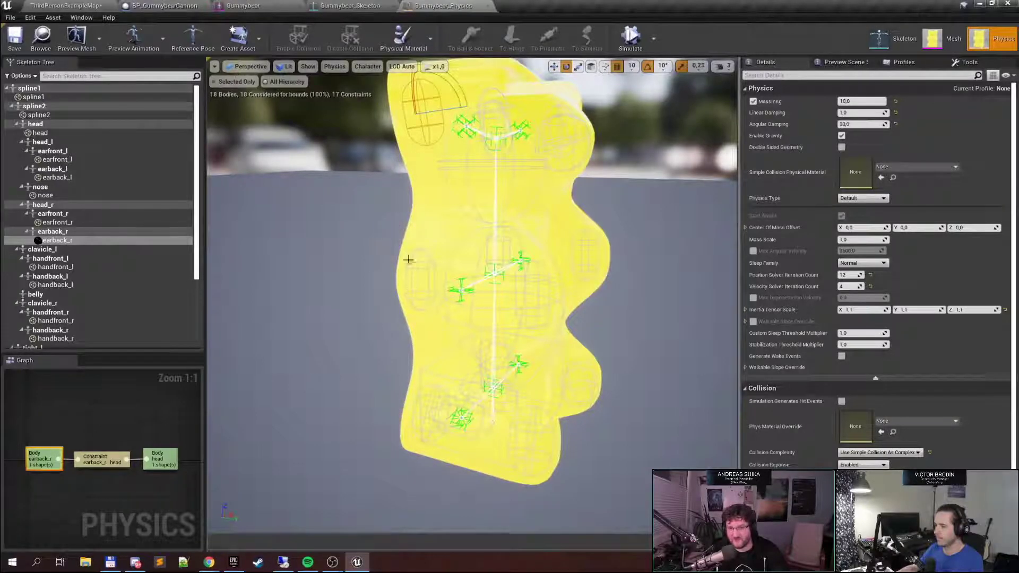
pyautogui.scroll(-3, 797, 391)
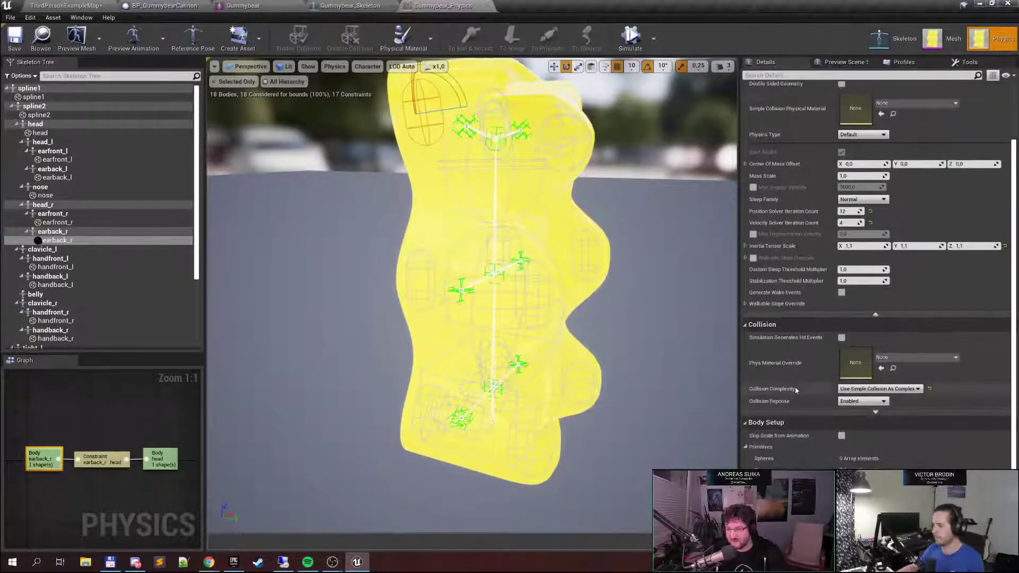
pyautogui.scroll(-4, 782, 452)
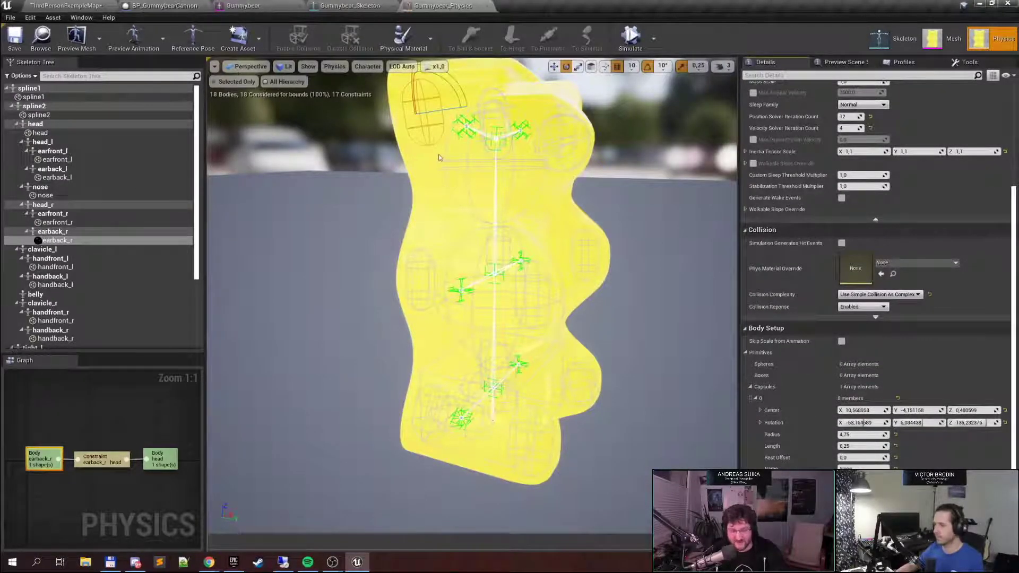
pyautogui.moveTo(440, 157); pyautogui.dragTo(324, 157, button='right')
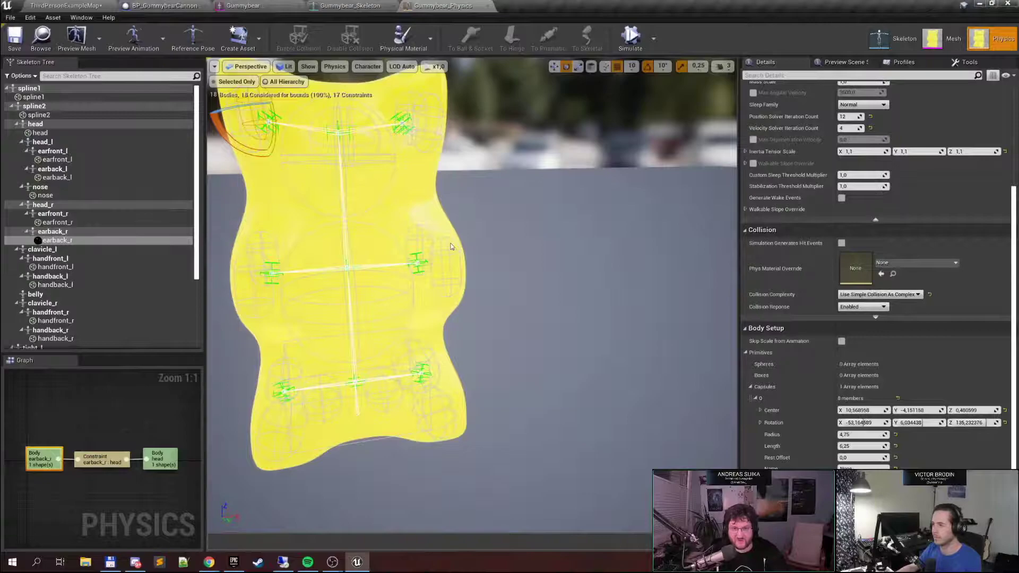
# Select the spline1 box body at the bear's base and examine its shape and physics properties
pyautogui.moveTo(429, 233)
pyautogui.mouseDown(button='right')
pyautogui.moveTo(424, 225)
pyautogui.moveTo(429, 232)
pyautogui.mouseUp(button='right')
pyautogui.moveTo(430, 245); pyautogui.dragTo(410, 386)
pyautogui.click(405, 359)
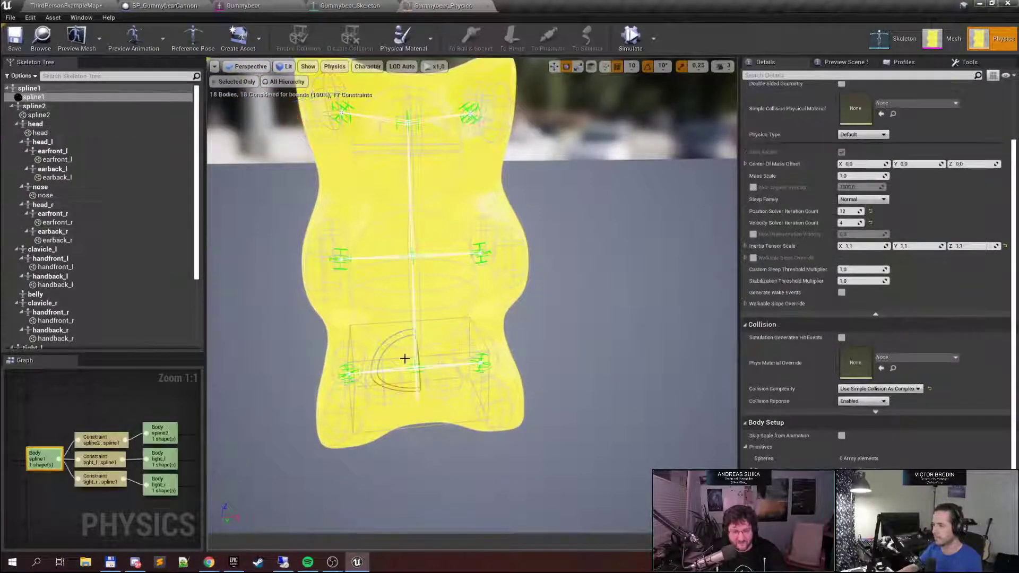
pyautogui.moveTo(404, 359); pyautogui.dragTo(454, 345, button='right')
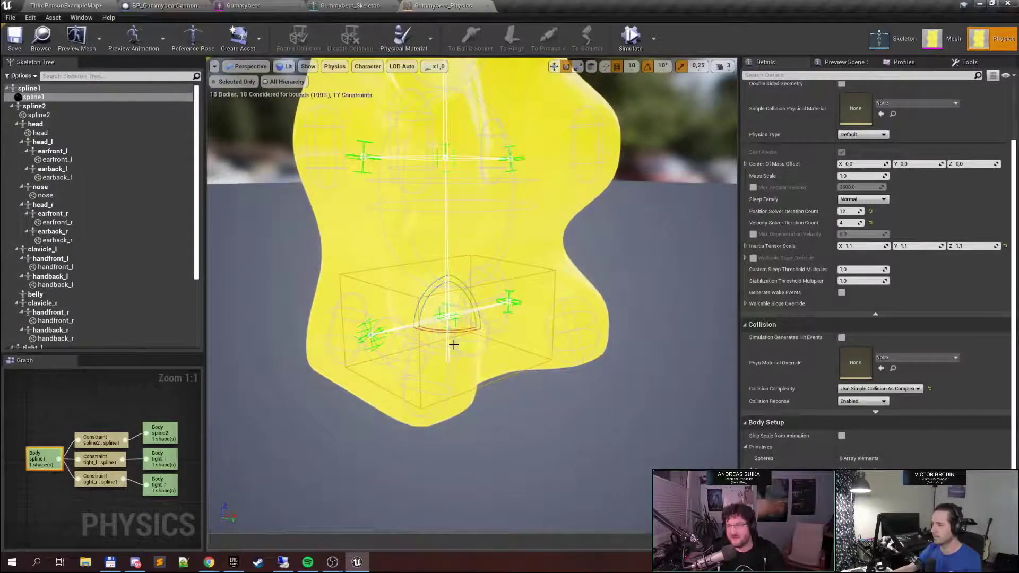
pyautogui.scroll(3, 916, 253)
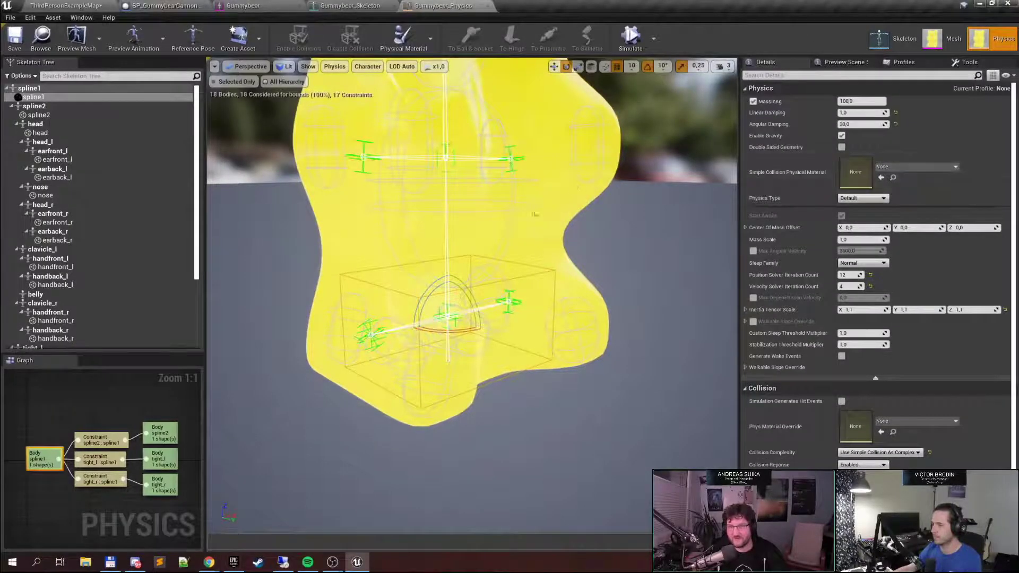
pyautogui.moveTo(574, 175); pyautogui.dragTo(562, 114, button='right')
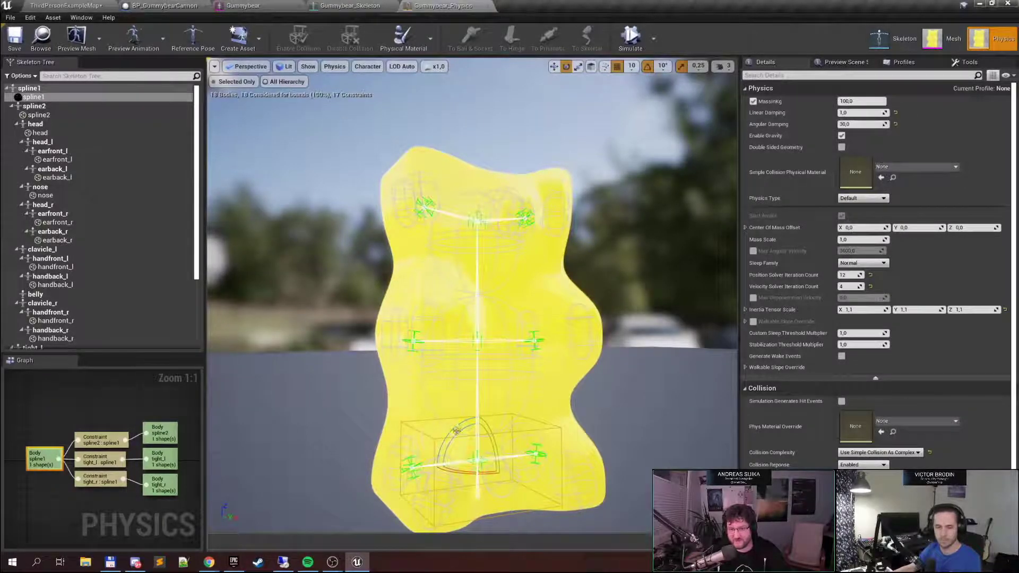
# Select the spline2 body, the nose-to-head constraint and the earfront_l body in turn to inspect their properties
pyautogui.click(488, 381)
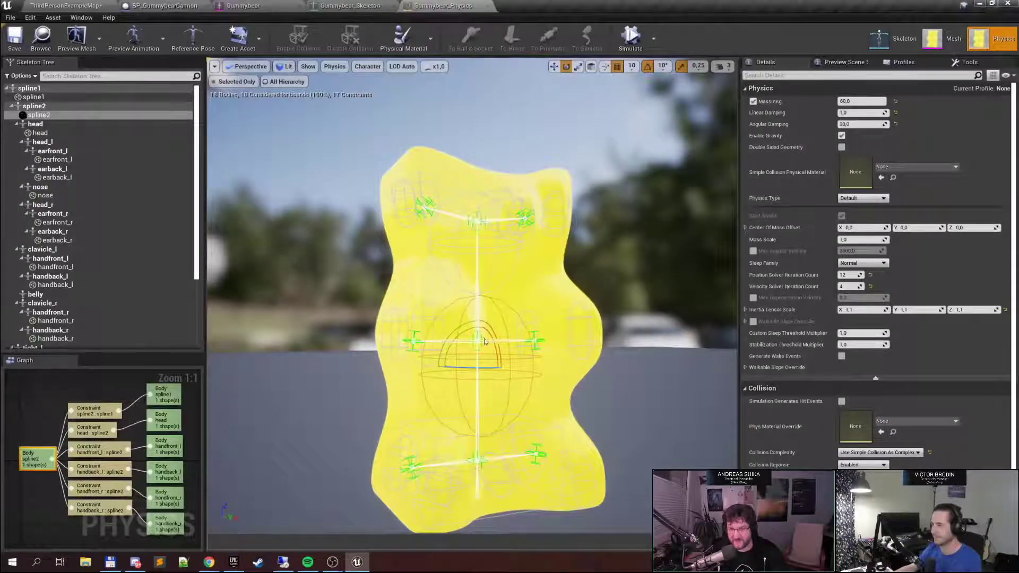
pyautogui.click(476, 228)
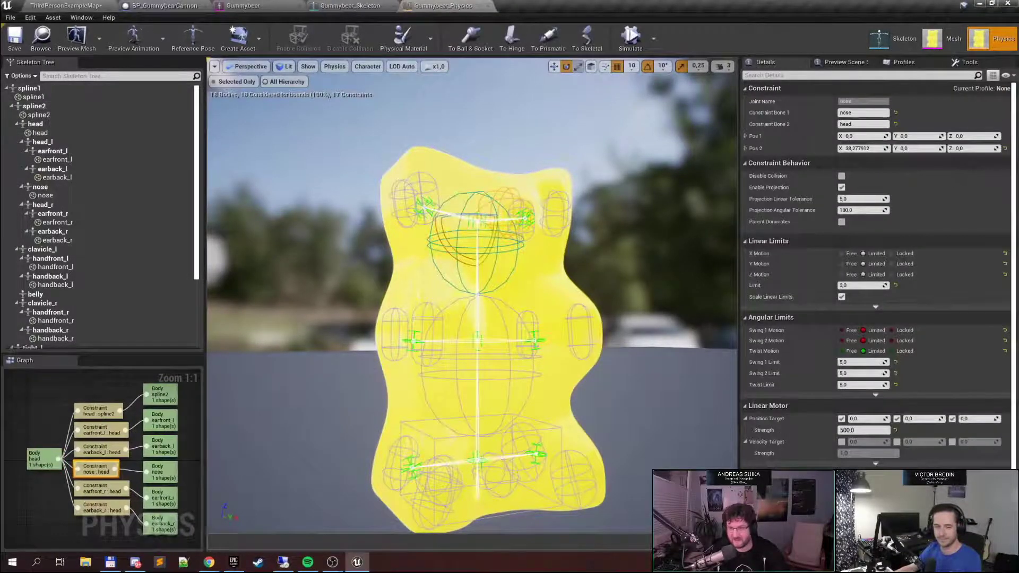
pyautogui.click(564, 222)
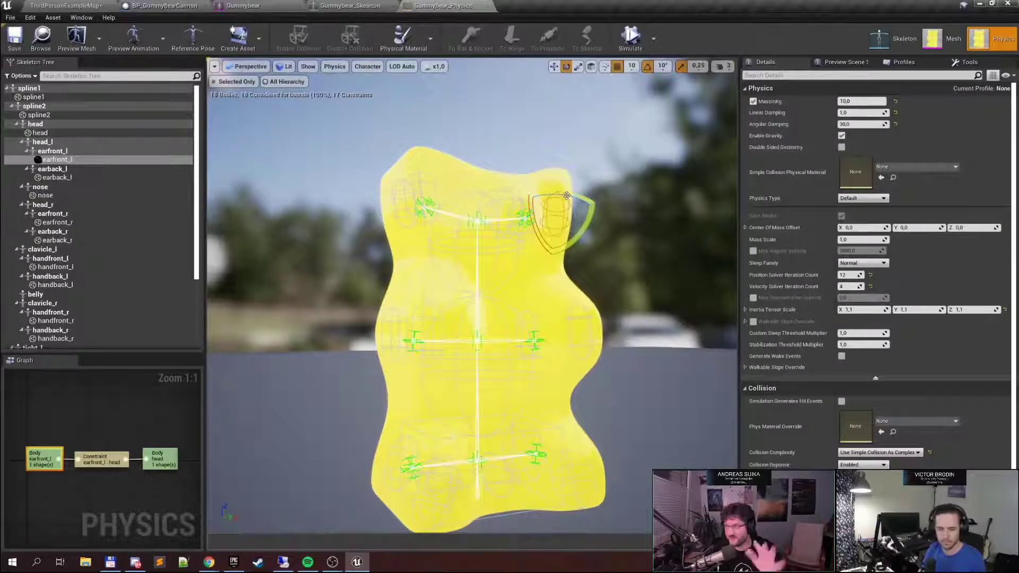
pyautogui.moveTo(578, 224); pyautogui.dragTo(540, 238, button='right')
pyautogui.press('s')
pyautogui.press('w')
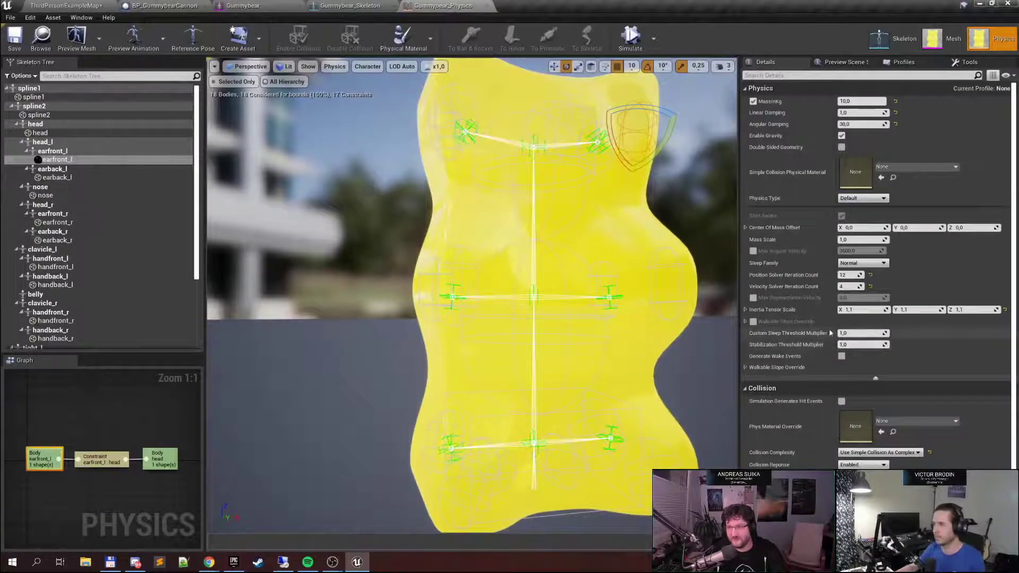
# Examine the earfront_l body's damping, solver and collision settings and its place in the bear
pyautogui.scroll(-3, 831, 332)
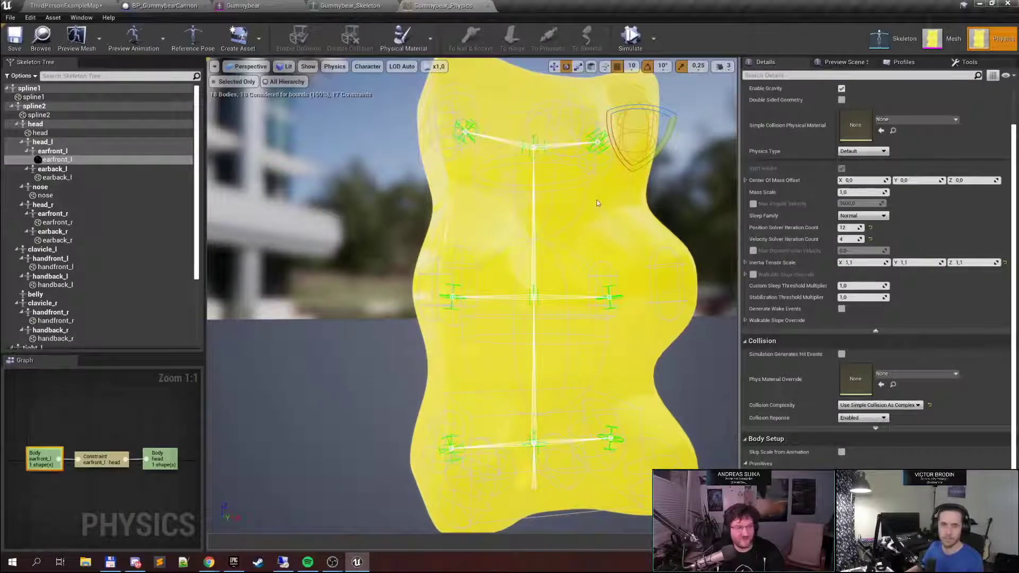
pyautogui.moveTo(603, 196); pyautogui.dragTo(574, 203, button='right')
pyautogui.press('s')
pyautogui.press('d')
pyautogui.press('w')
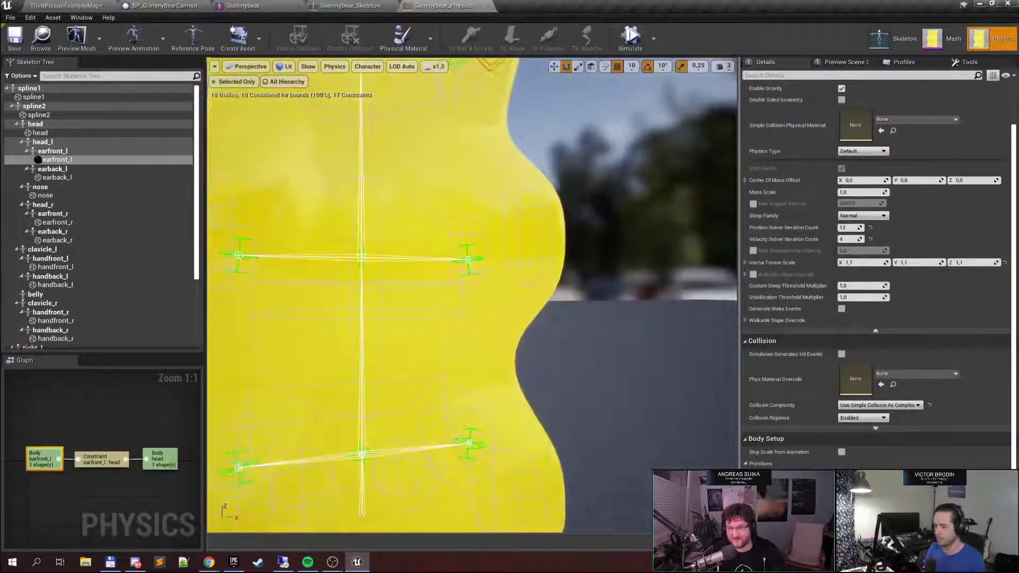
pyautogui.moveTo(645, 170); pyautogui.dragTo(613, 193)
pyautogui.scroll(-1, 832, 168)
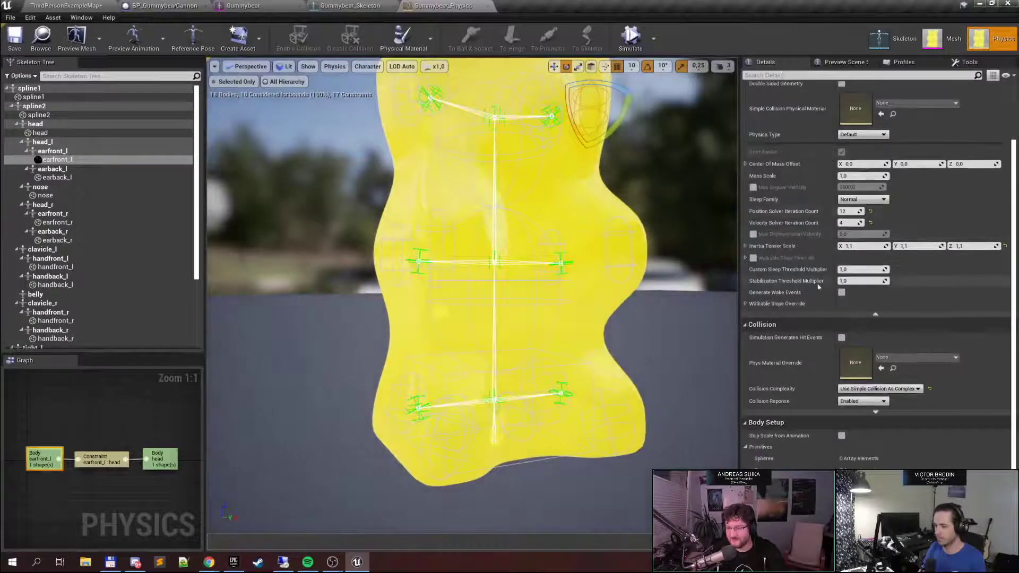
pyautogui.moveTo(653, 197); pyautogui.dragTo(634, 162, button='right')
pyautogui.scroll(4, 789, 253)
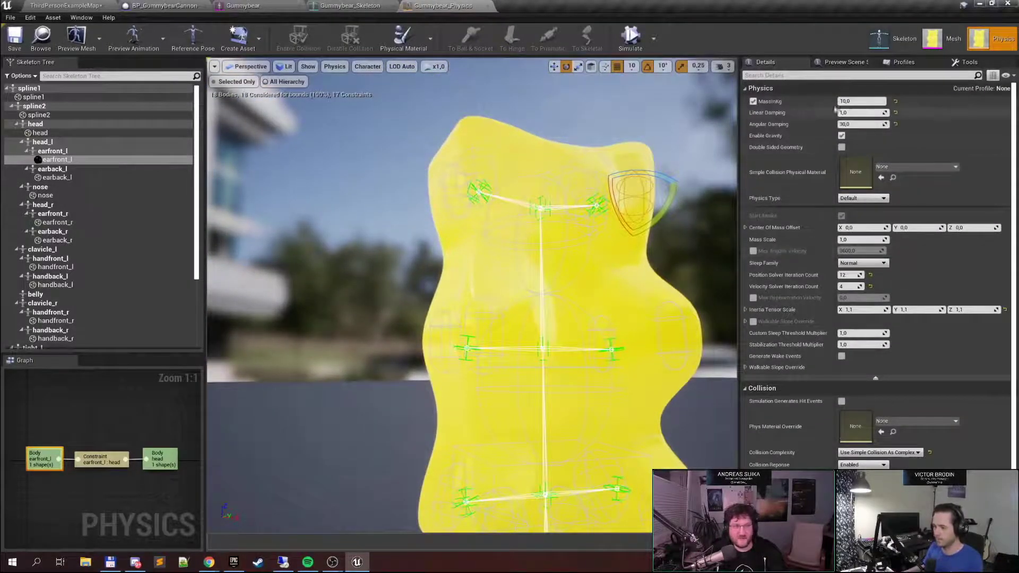
# Select the constraint between earfront_l and head and examine its linear limits, angular limits and linear motor settings
pyautogui.click(108, 459)
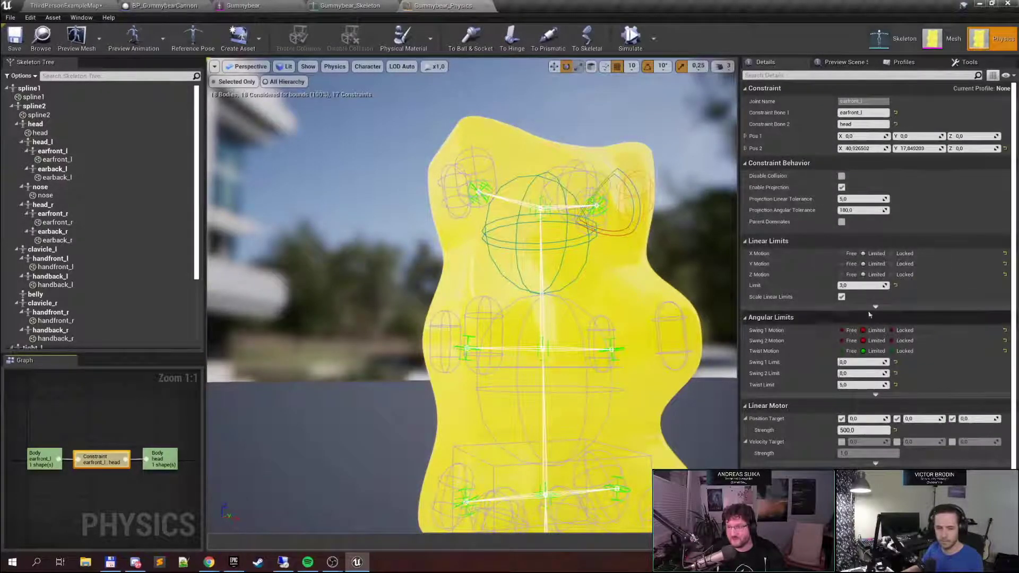
pyautogui.scroll(-1, 835, 335)
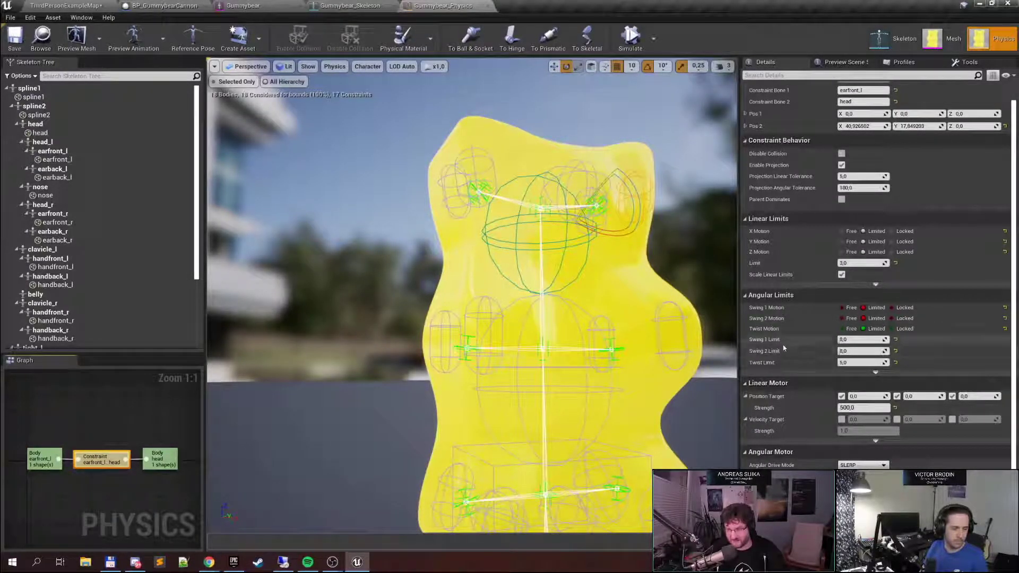
pyautogui.click(841, 396)
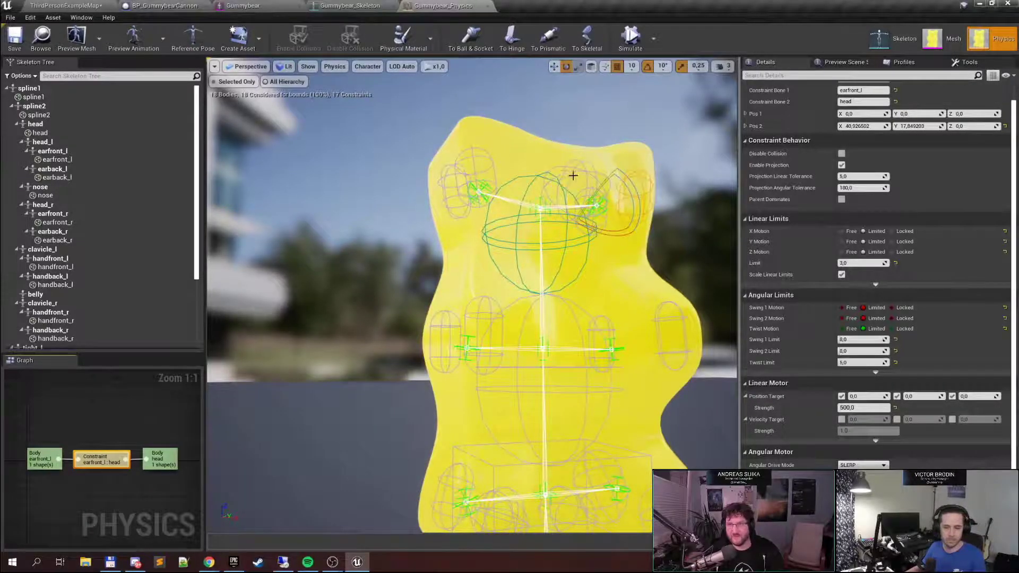
# Simulate the physics asset, pull the gummy bear around to test its softness, and stop the simulation
pyautogui.click(631, 37)
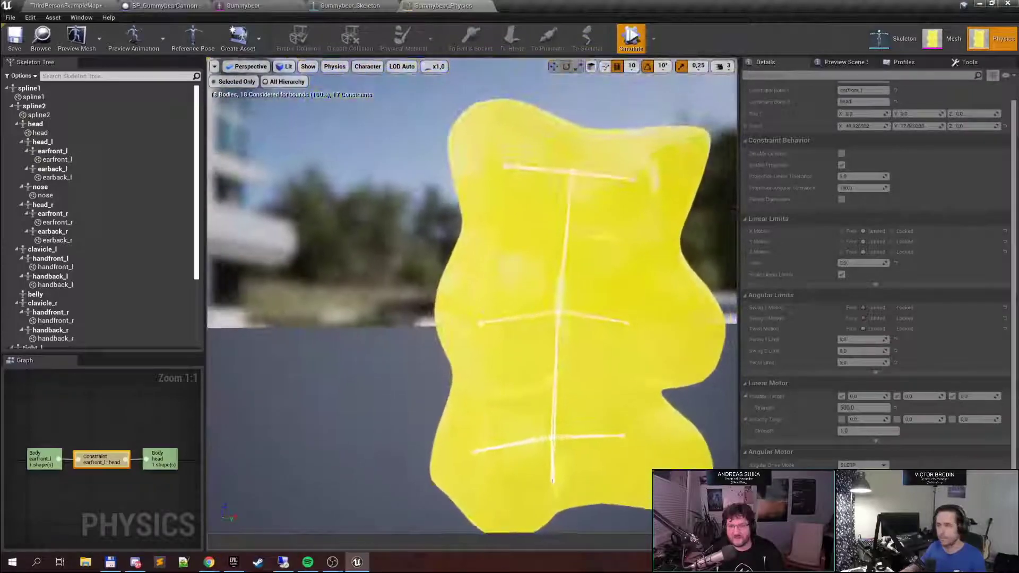
pyautogui.keyDown('ctrl'); pyautogui.moveTo(505, 253); pyautogui.dragTo(518, 328, button='right'); pyautogui.keyUp('ctrl')
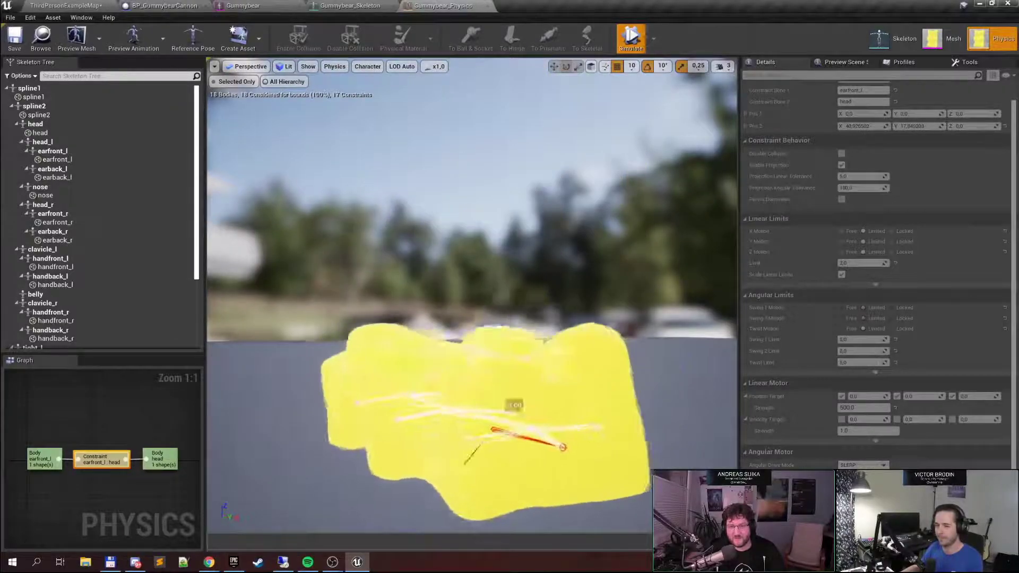
pyautogui.keyDown('ctrl'); pyautogui.moveTo(457, 353); pyautogui.dragTo(456, 277, button='right'); pyautogui.keyUp('ctrl')
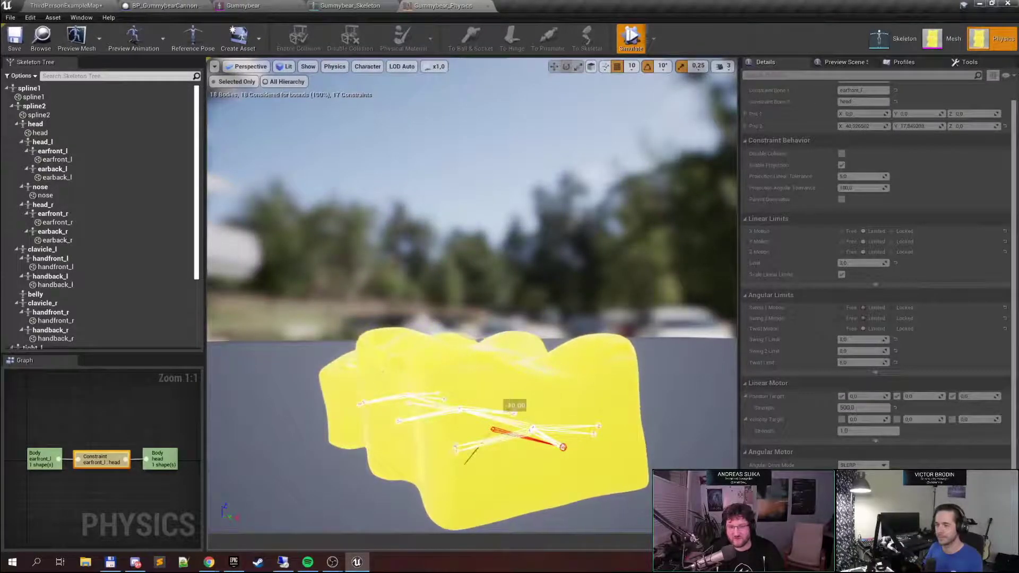
pyautogui.click(631, 38)
# Run the simulation again, pull and push the gummy bear at several body parts, and end the simulation
pyautogui.click(631, 38)
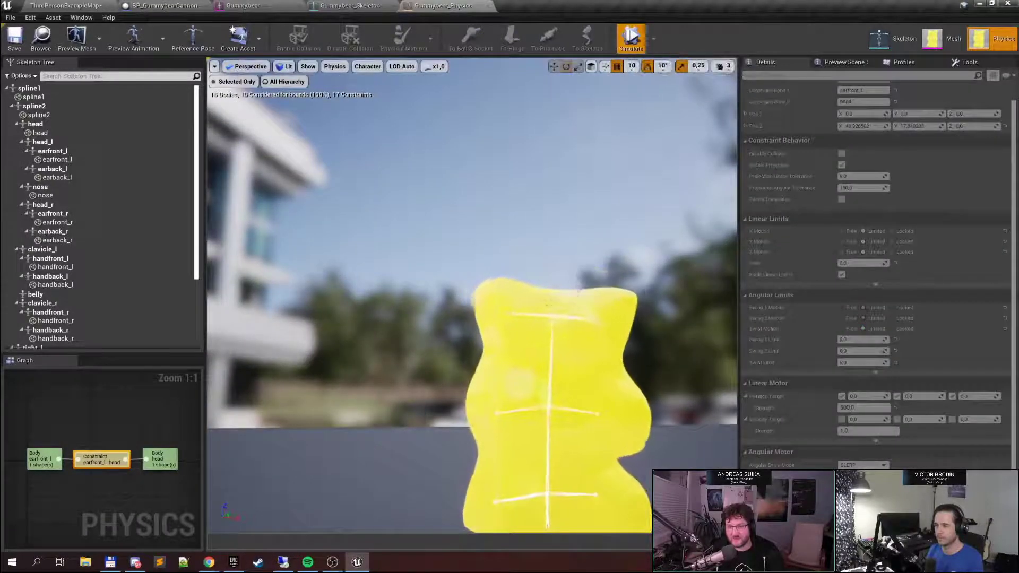
pyautogui.keyDown('ctrl'); pyautogui.moveTo(500, 271); pyautogui.dragTo(464, 193, button='right'); pyautogui.keyUp('ctrl')
pyautogui.keyDown('ctrl'); pyautogui.moveTo(607, 321); pyautogui.dragTo(570, 223, button='right'); pyautogui.keyUp('ctrl')
pyautogui.keyDown('ctrl'); pyautogui.moveTo(547, 401); pyautogui.dragTo(535, 483, button='right'); pyautogui.keyUp('ctrl')
pyautogui.keyDown('ctrl'); pyautogui.moveTo(535, 482); pyautogui.dragTo(512, 368); pyautogui.keyUp('ctrl')
pyautogui.moveTo(513, 368)
pyautogui.keyDown('ctrl'); pyautogui.mouseDown(button='right')
pyautogui.moveTo(508, 187)
pyautogui.moveTo(503, 369)
pyautogui.mouseUp(button='right'); pyautogui.keyUp('ctrl')
pyautogui.keyDown('ctrl'); pyautogui.moveTo(556, 330); pyautogui.dragTo(580, 338); pyautogui.keyUp('ctrl')
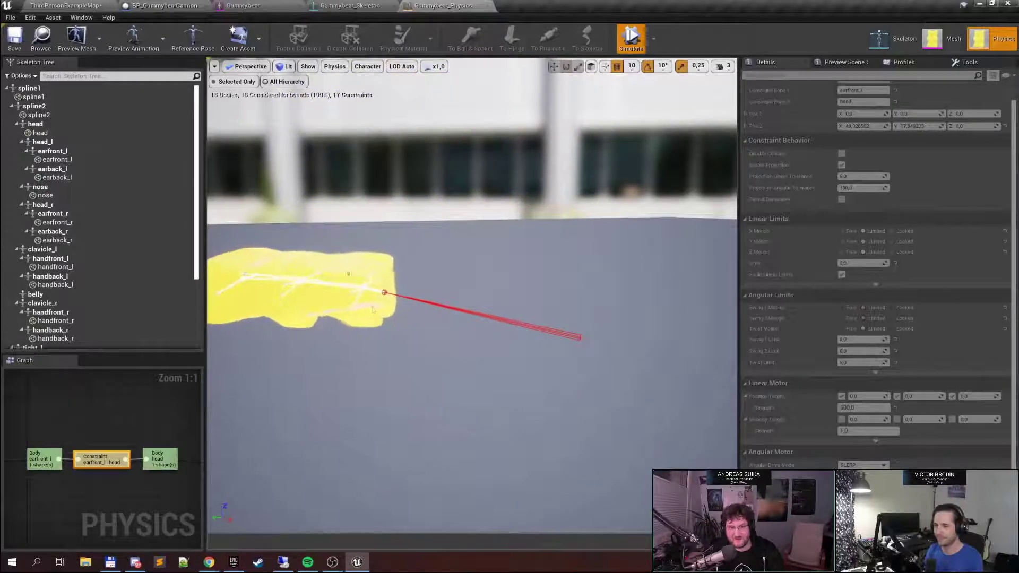
pyautogui.moveTo(372, 310); pyautogui.dragTo(313, 282, button='right')
pyautogui.press('w')
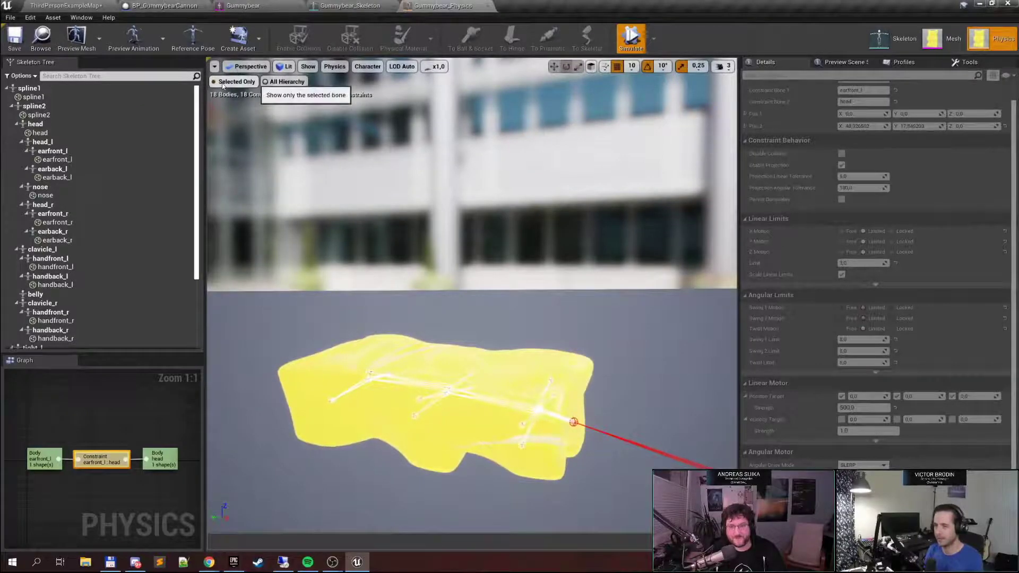
pyautogui.click(632, 45)
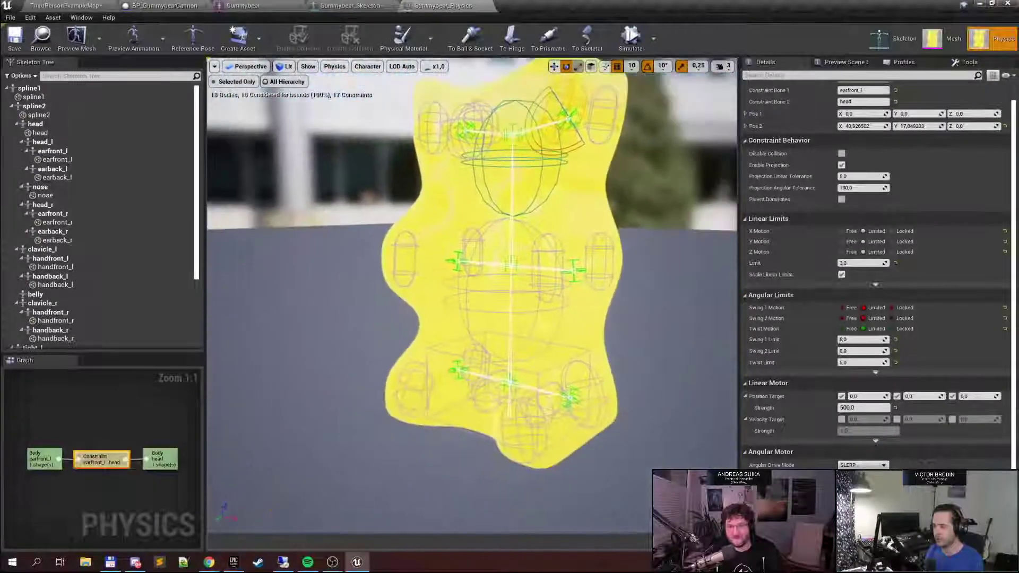
# Simulate the gummy bear again and pull it around, stop the simulation, and check the viewport's physics options
pyautogui.click(631, 38)
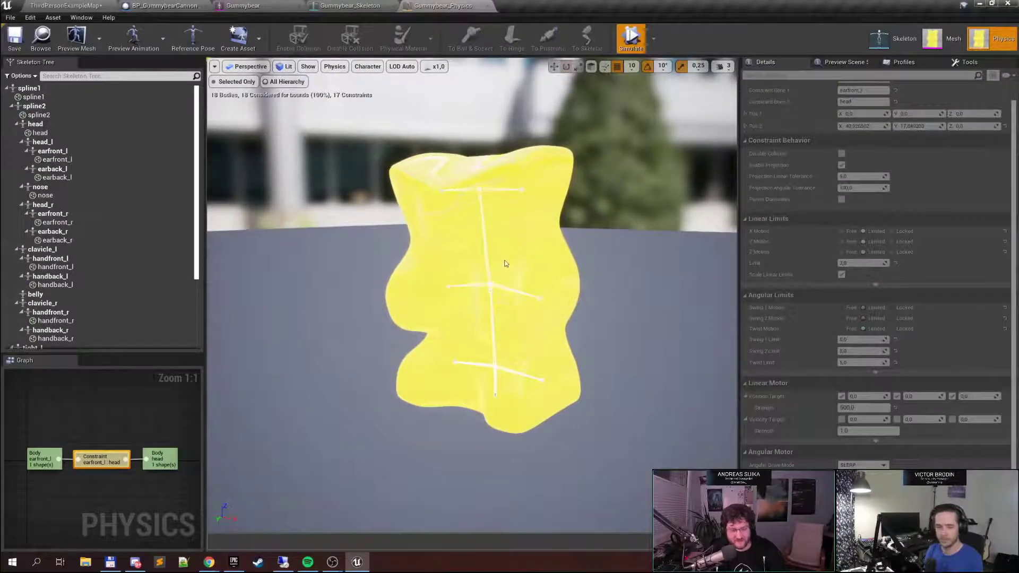
pyautogui.keyDown('ctrl'); pyautogui.moveTo(506, 242); pyautogui.dragTo(472, 105, button='right'); pyautogui.keyUp('ctrl')
pyautogui.keyDown('ctrl'); pyautogui.moveTo(453, 344); pyautogui.dragTo(453, 344); pyautogui.keyUp('ctrl')
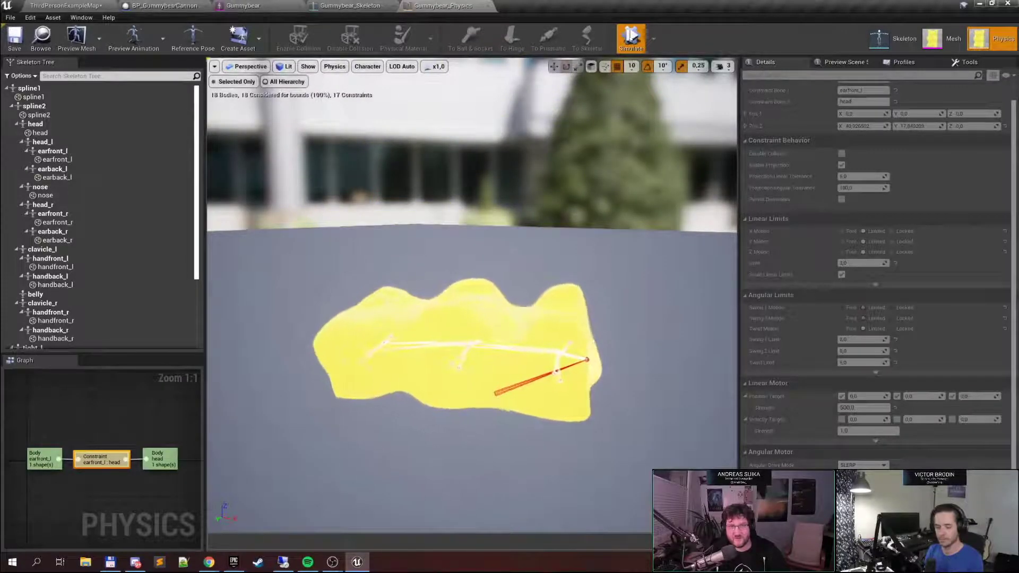
pyautogui.click(631, 38)
pyautogui.click(335, 67)
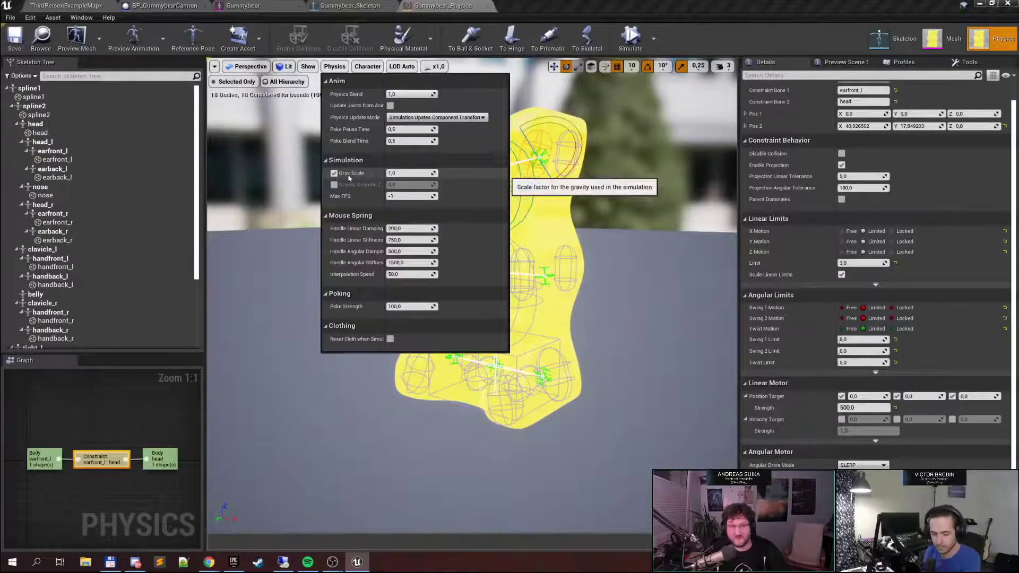
pyautogui.click(629, 48)
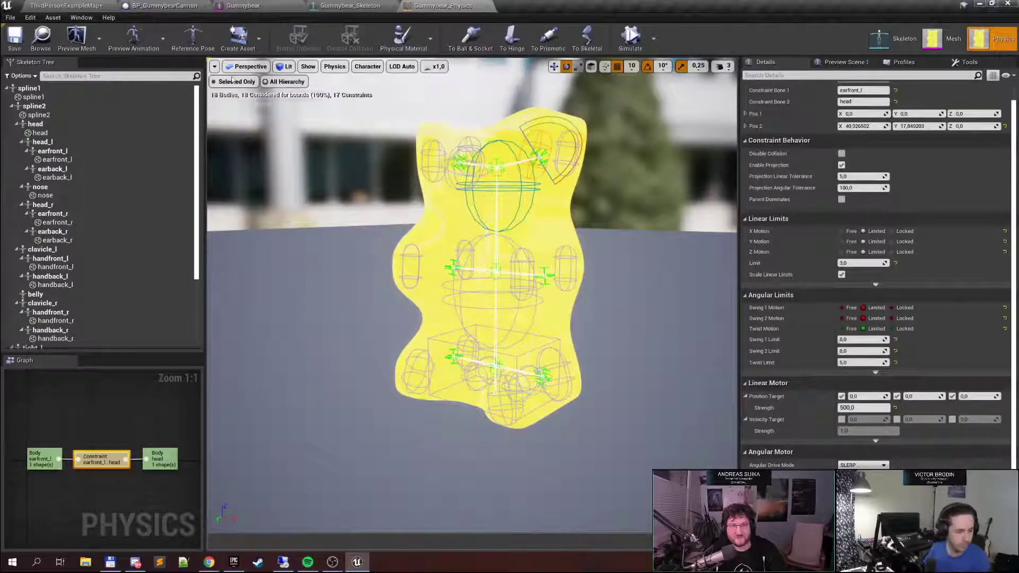
# Compare the Selected Only and All Hierarchy bone drawing modes on a close view of the gummy bear
pyautogui.click(290, 83)
pyautogui.moveTo(340, 175)
pyautogui.mouseDown(button='right')
pyautogui.moveTo(315, 188)
pyautogui.moveTo(390, 139)
pyautogui.mouseUp(button='right')
pyautogui.press('w')
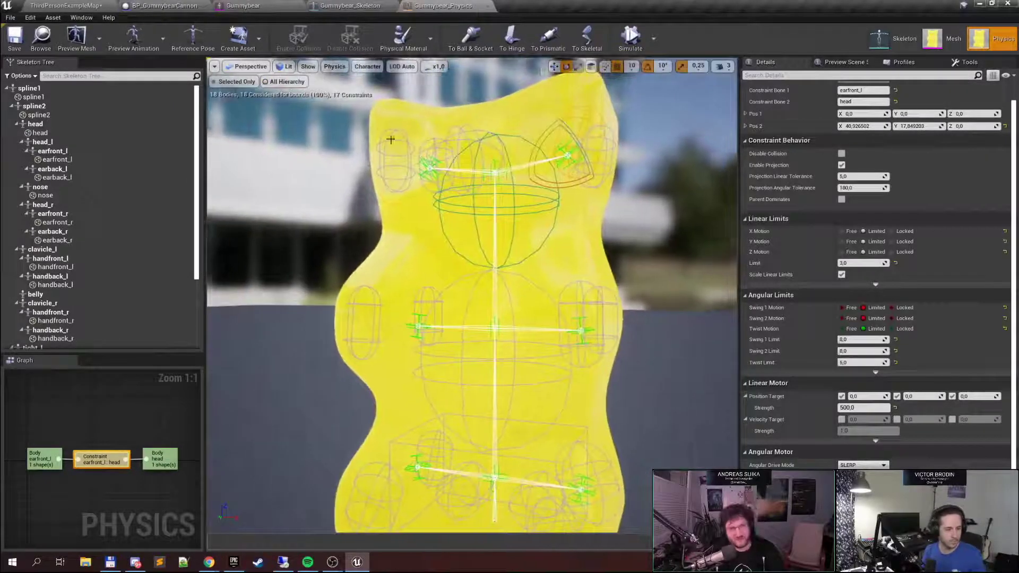
pyautogui.click(234, 82)
pyautogui.click(287, 66)
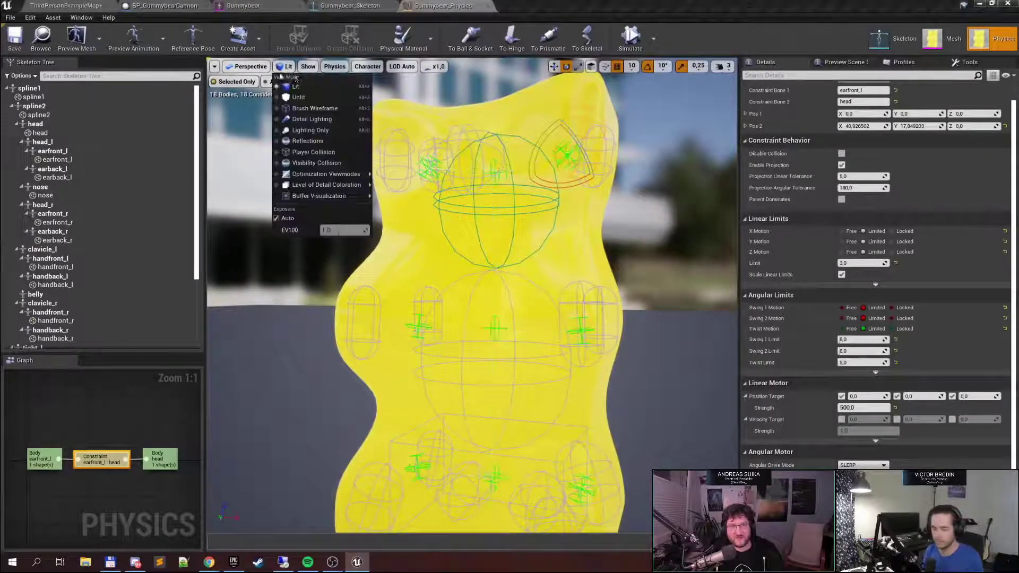
pyautogui.click(244, 86)
pyautogui.click(283, 84)
# Find the None option for bone drawing among the character display settings and pin it to the viewport toolbar
pyautogui.click(309, 68)
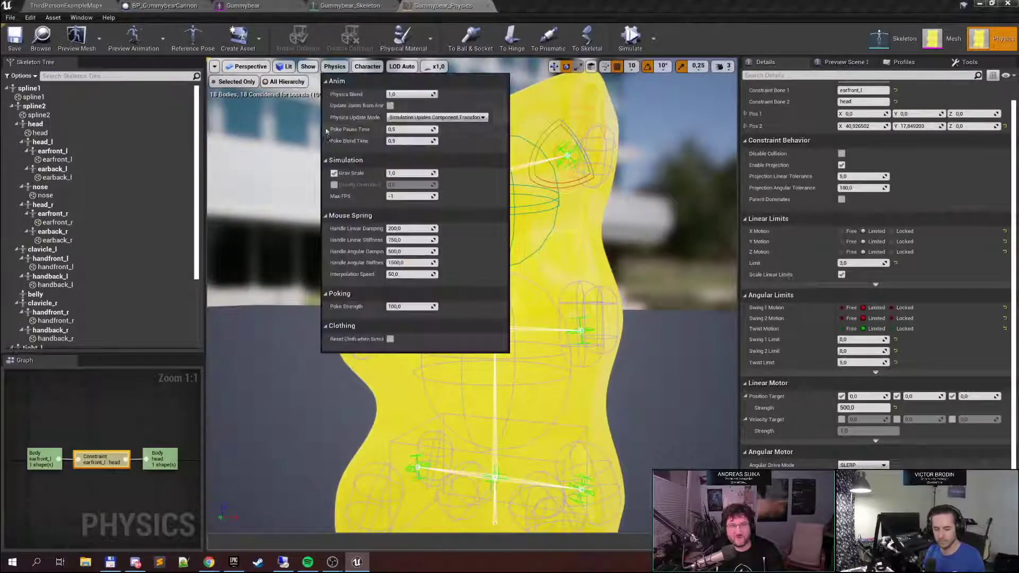
pyautogui.click(309, 67)
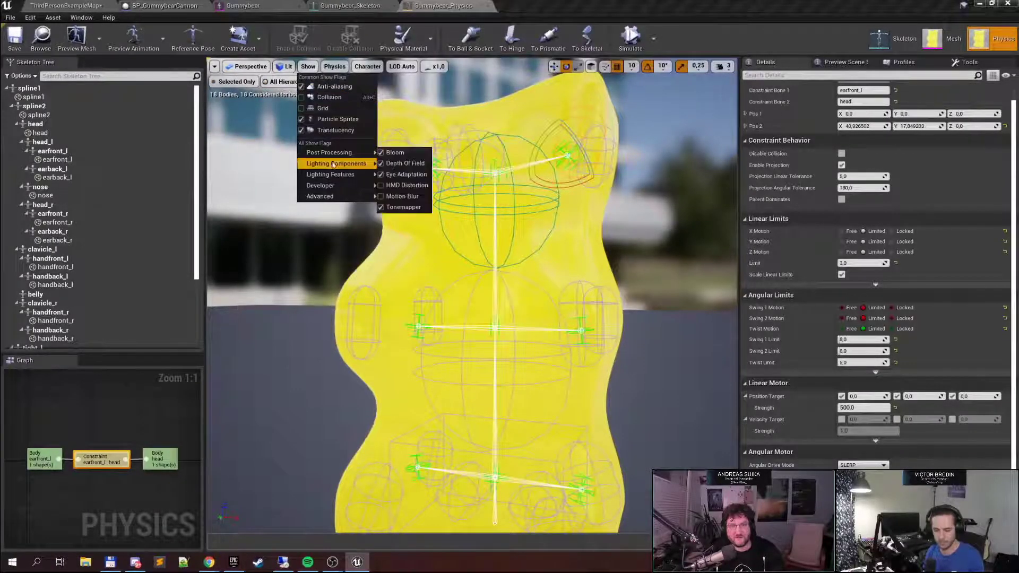
pyautogui.click(335, 66)
pyautogui.click(368, 67)
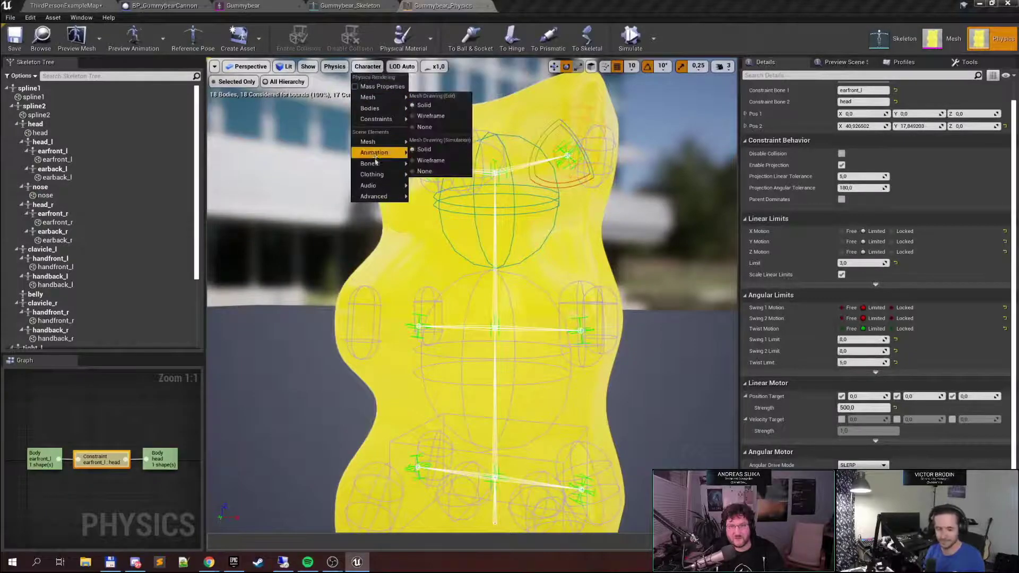
pyautogui.moveTo(375, 166)
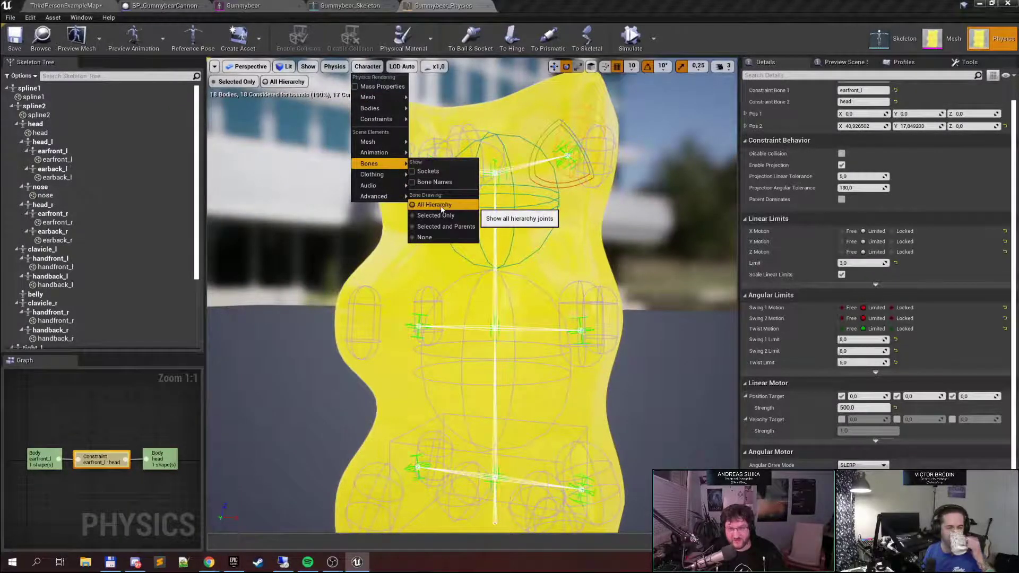
pyautogui.click(440, 227)
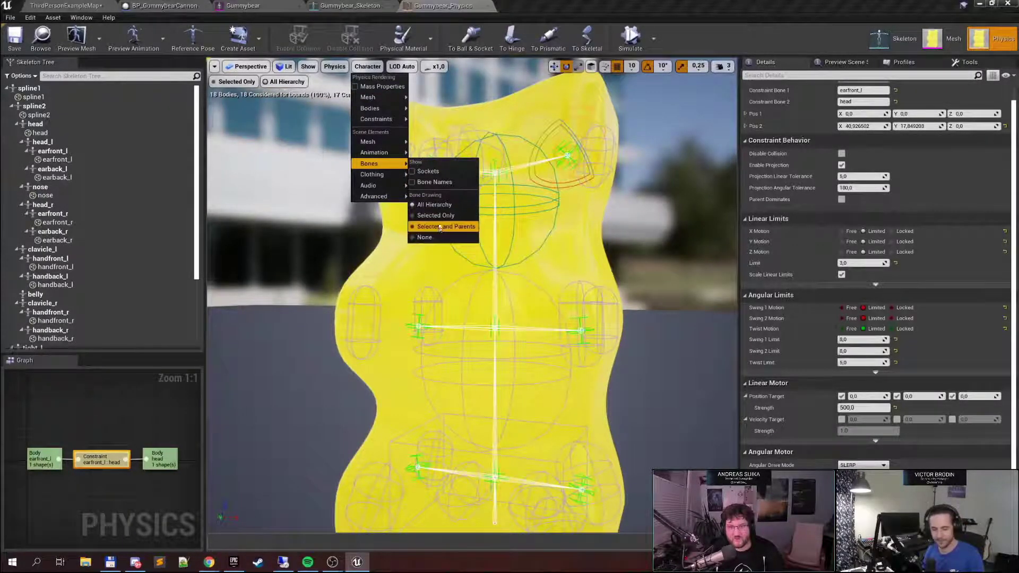
pyautogui.click(436, 237)
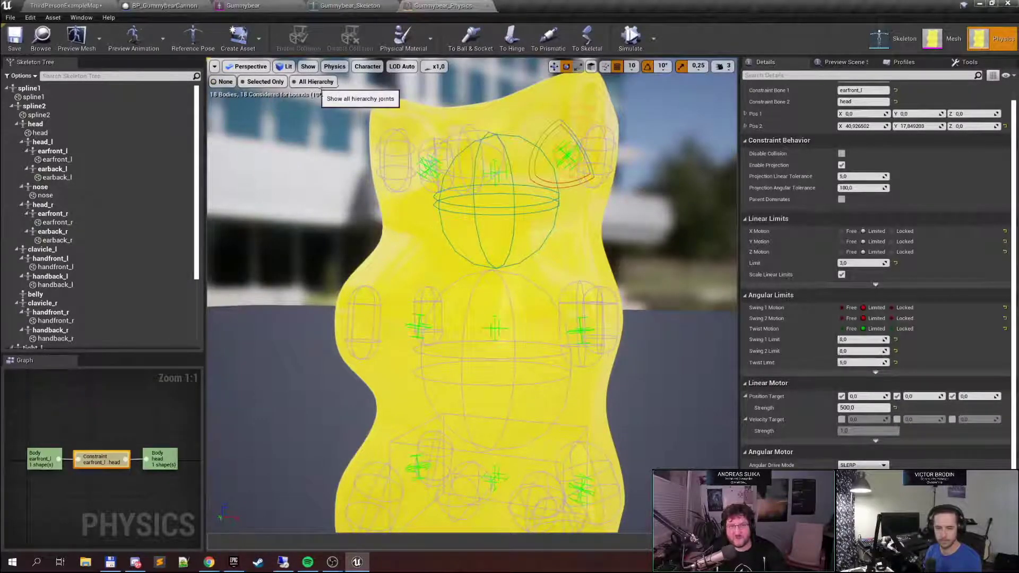
# Alternate the bone drawing between None and All Hierarchy, and leave it on None
pyautogui.click(312, 84)
pyautogui.click(224, 82)
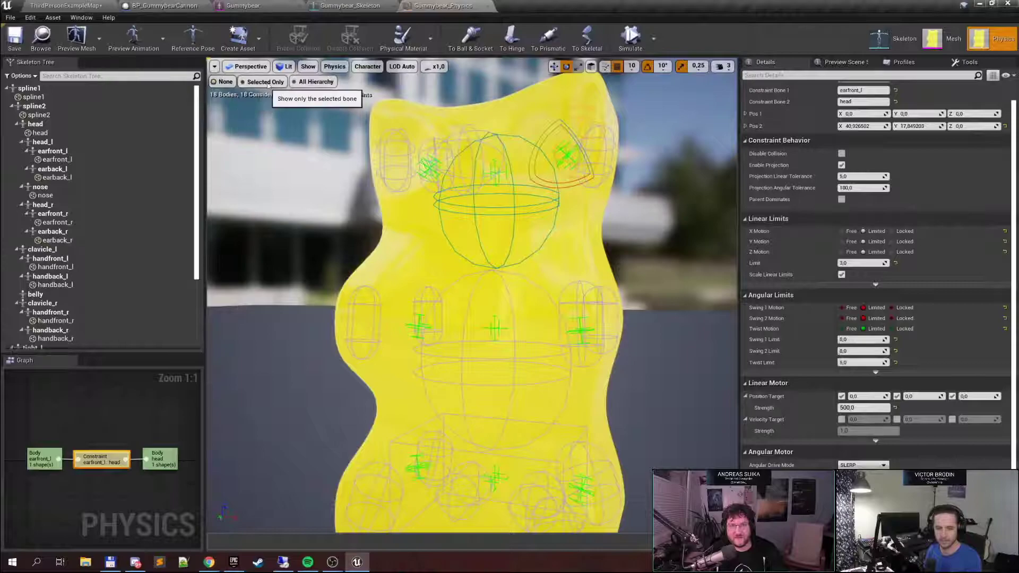
pyautogui.click(301, 84)
pyautogui.click(224, 82)
pyautogui.click(300, 83)
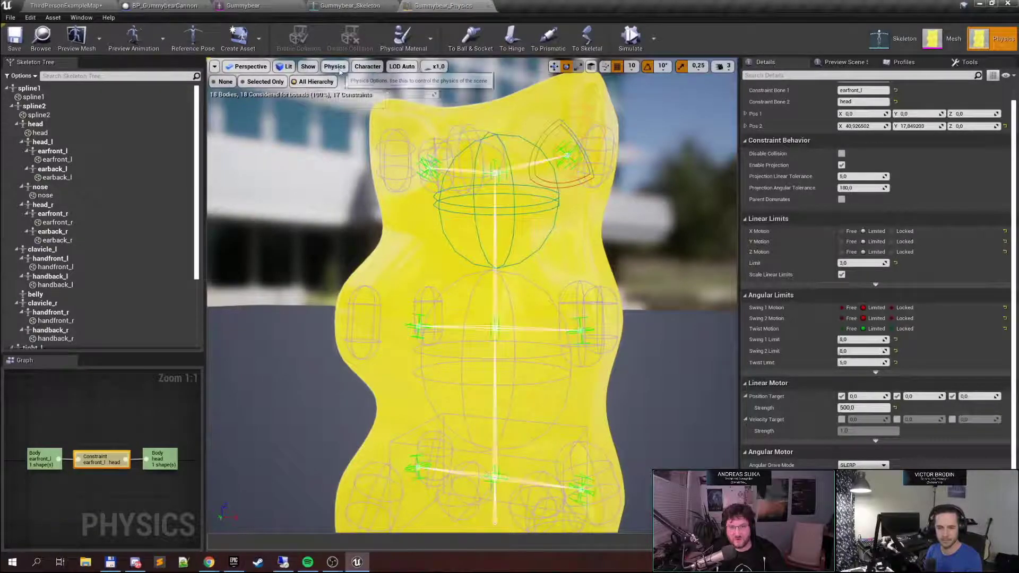
pyautogui.click(335, 67)
pyautogui.click(420, 31)
pyautogui.click(367, 66)
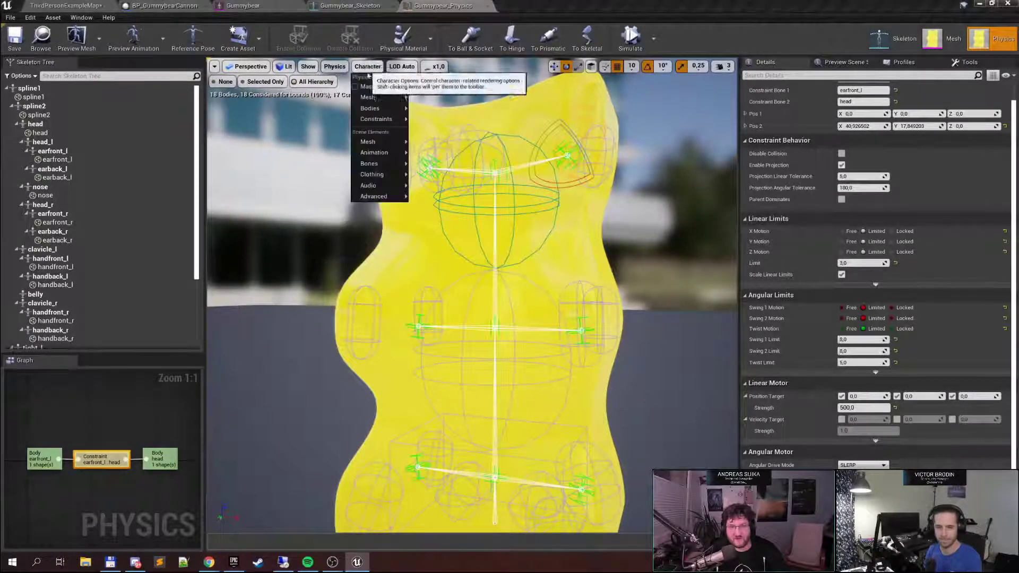
pyautogui.click(224, 82)
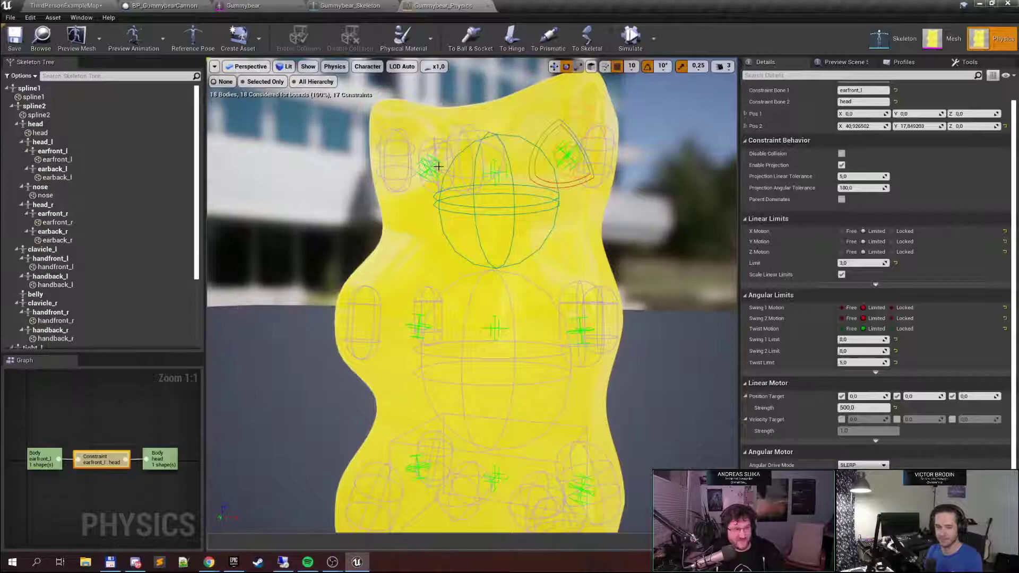
# Select all constraints of the gummy bear's physics asset together
pyautogui.scroll(-4, 587, 255)
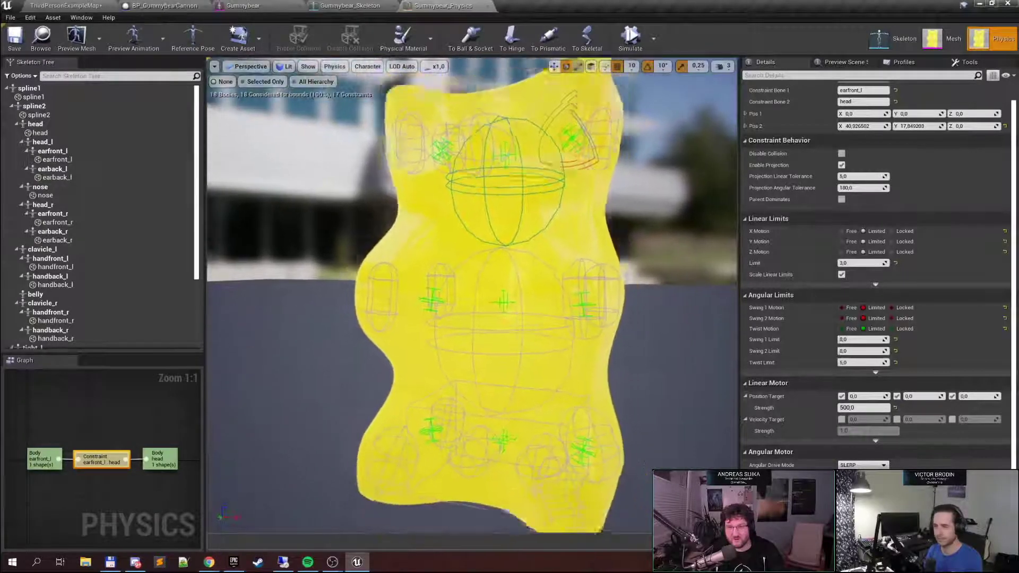
pyautogui.rightClick(623, 234)
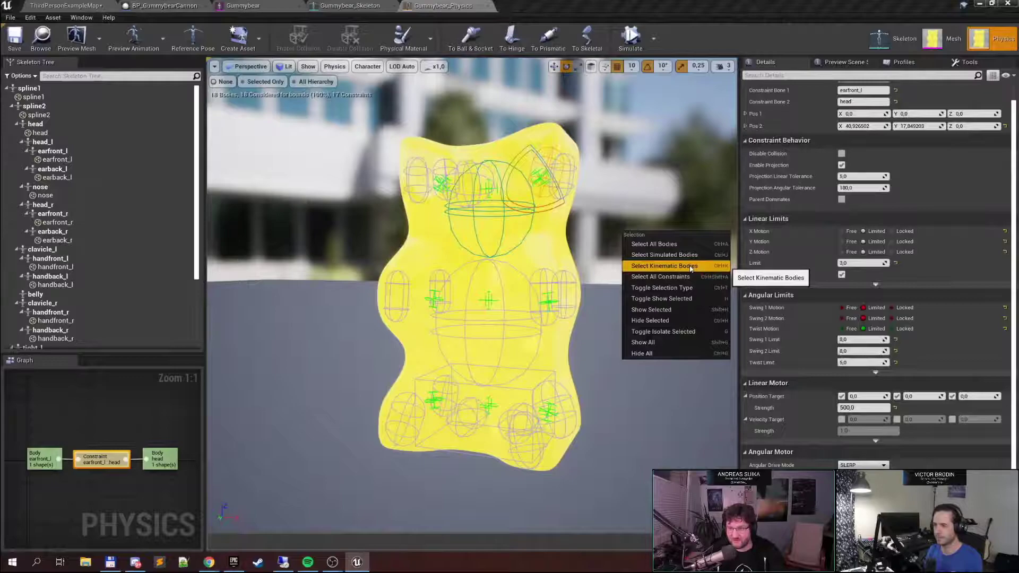
pyautogui.click(661, 277)
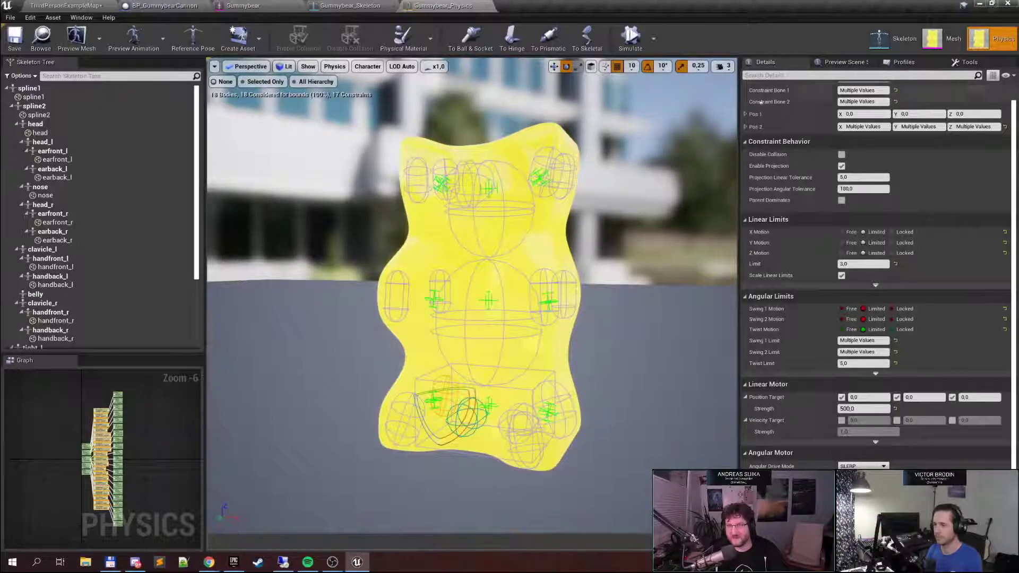
# Locate the gummy bear mesh's material instance MI_Gummybear and open it, followed by its parent material M_Gummybear
pyautogui.click(934, 38)
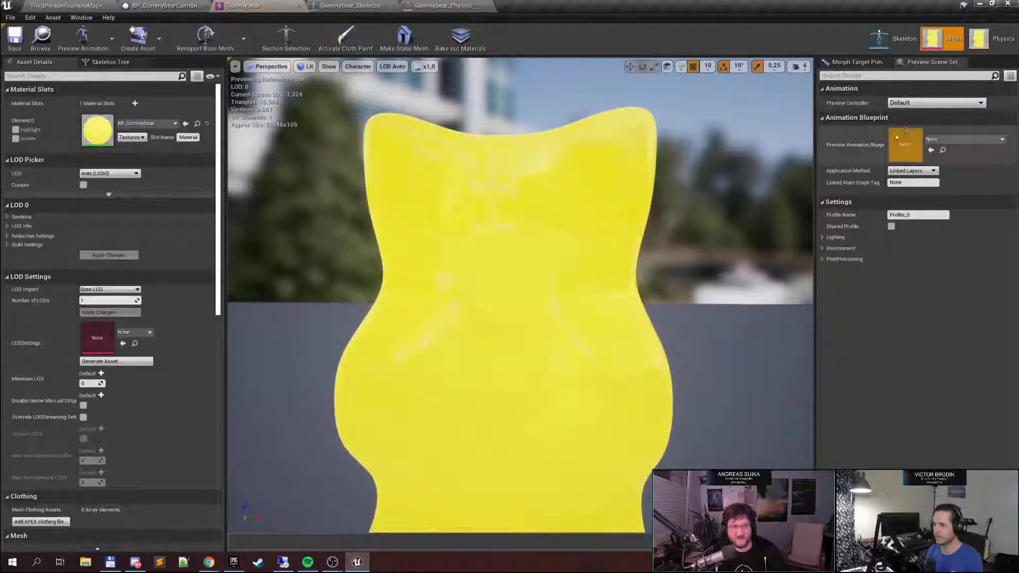
pyautogui.click(196, 124)
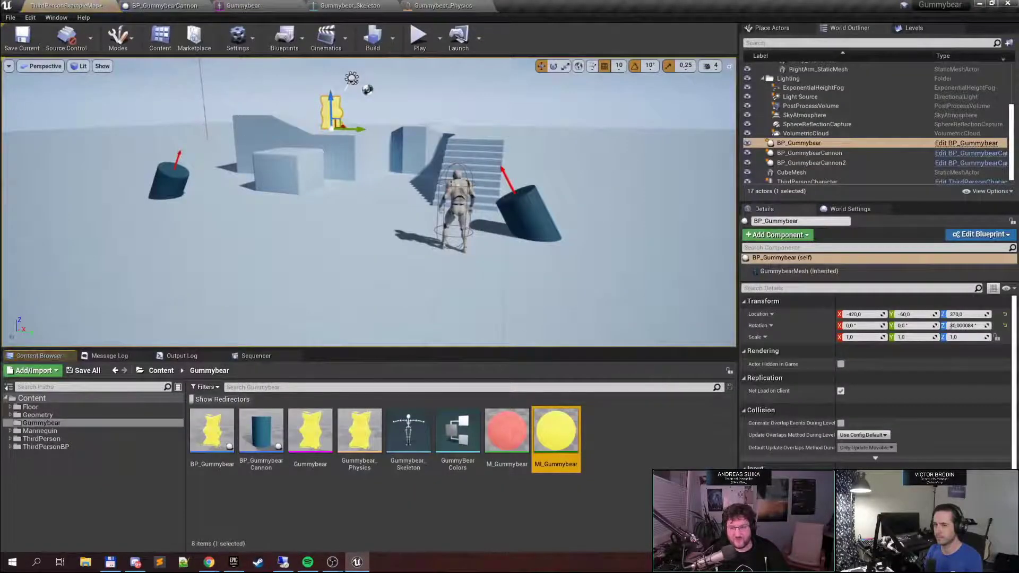
pyautogui.doubleClick(552, 442)
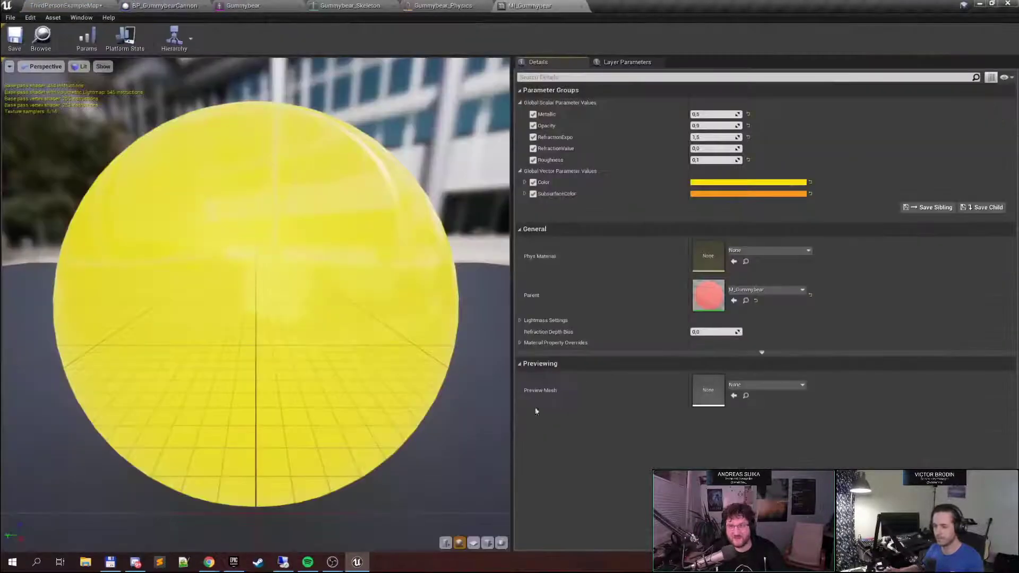
pyautogui.click(745, 300)
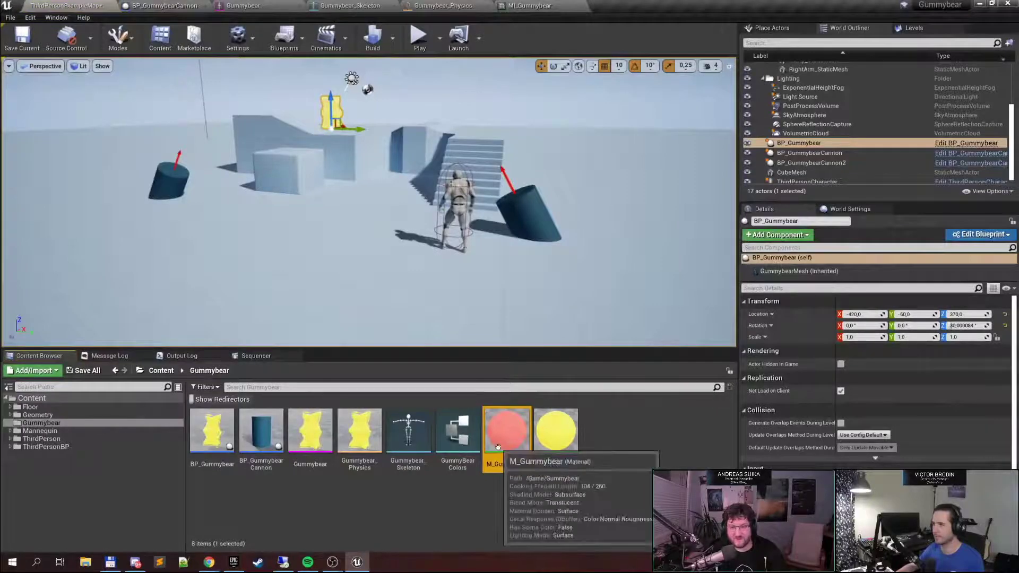
pyautogui.doubleClick(507, 431)
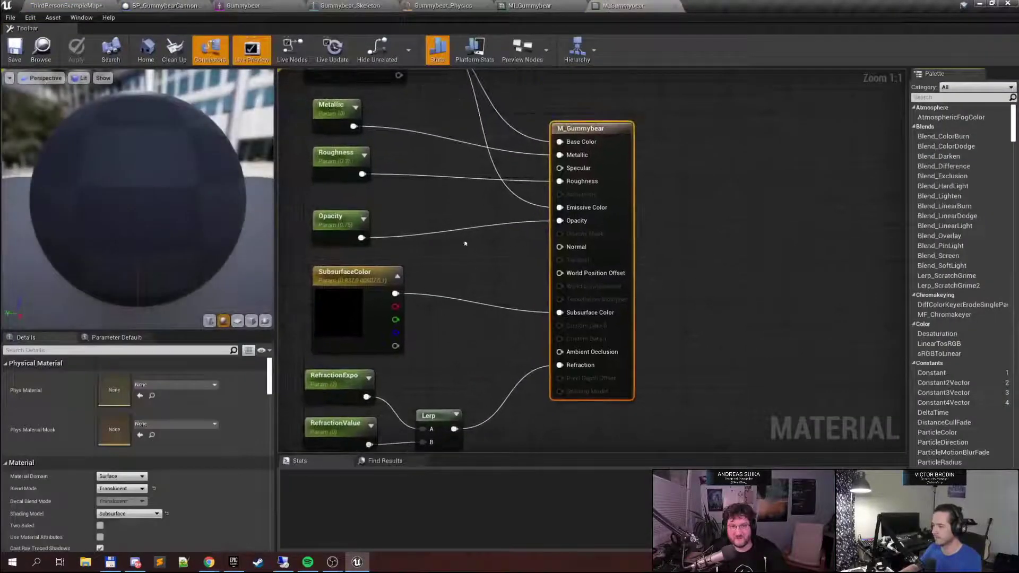
# Examine M_Gummybear's output connections, blend mode, shading model and translucency lighting settings
pyautogui.moveTo(498, 331); pyautogui.dragTo(459, 263, button='right')
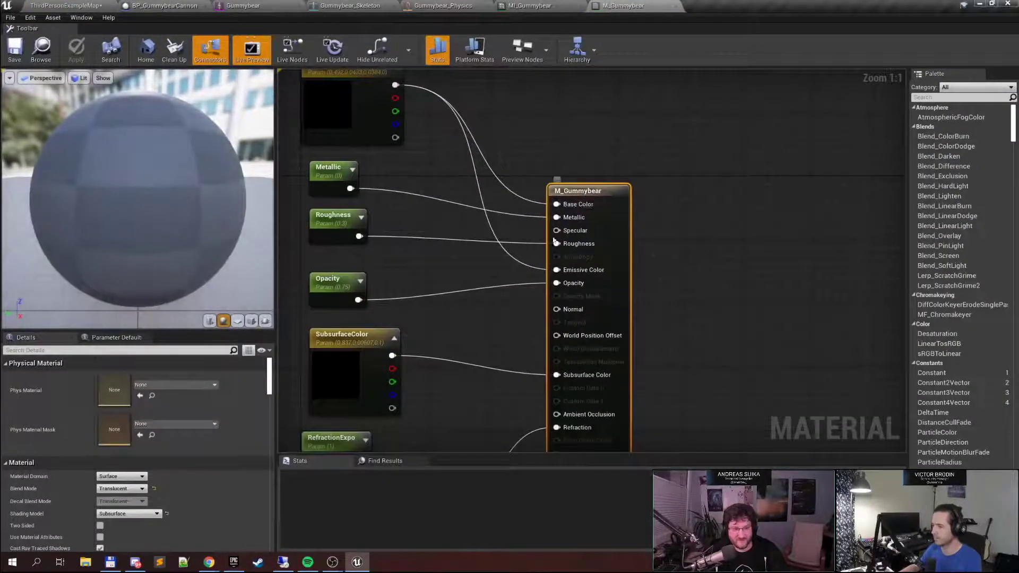
pyautogui.scroll(-5, 138, 461)
pyautogui.scroll(1, 154, 366)
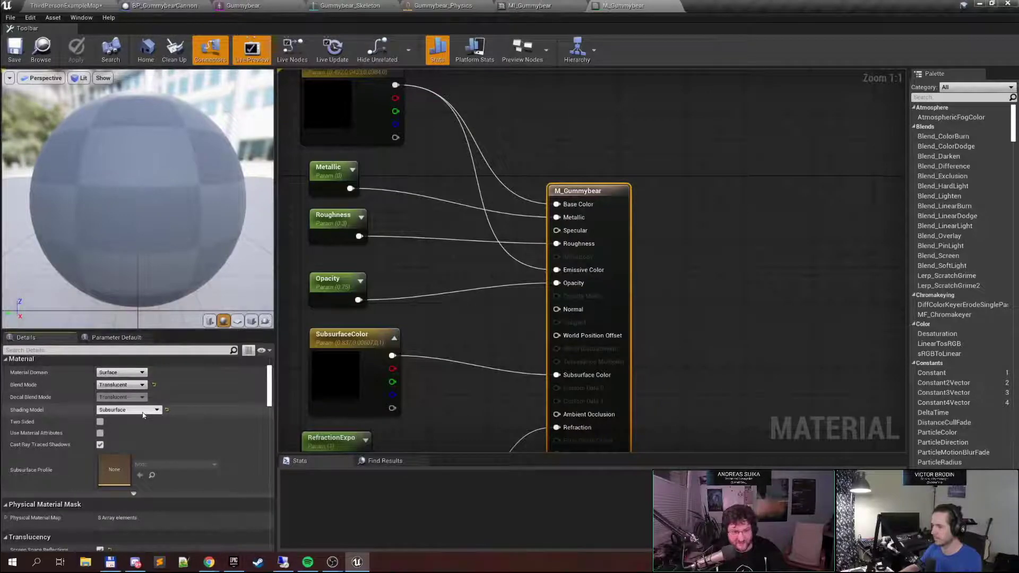
pyautogui.scroll(-6, 207, 441)
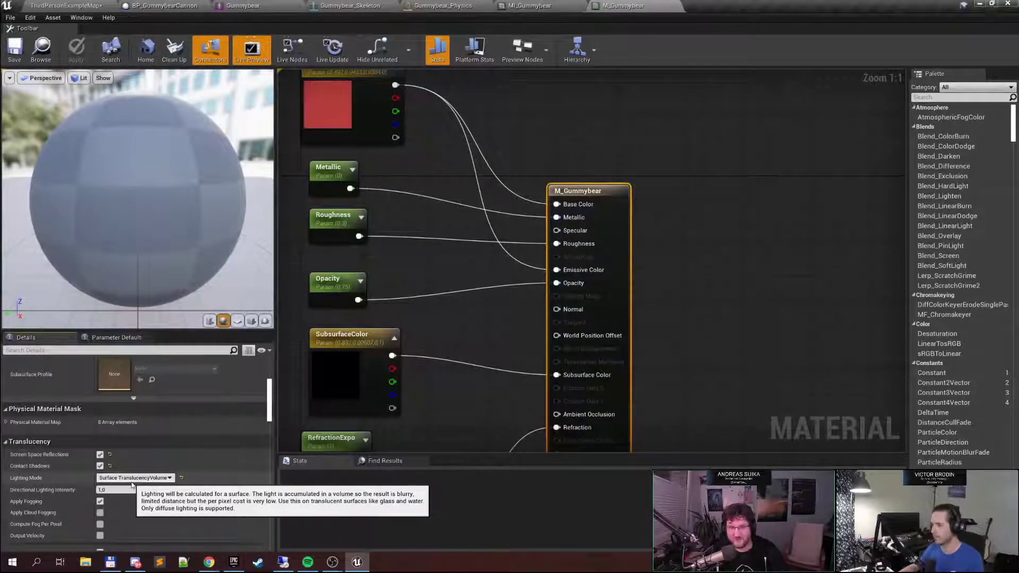
# Examine the Roughness parameter and the RefractionExpo, RefractionValue, Lerp and Fresnel nodes that feed the material's refraction
pyautogui.moveTo(414, 308); pyautogui.dragTo(447, 167, button='right')
pyautogui.click(396, 236)
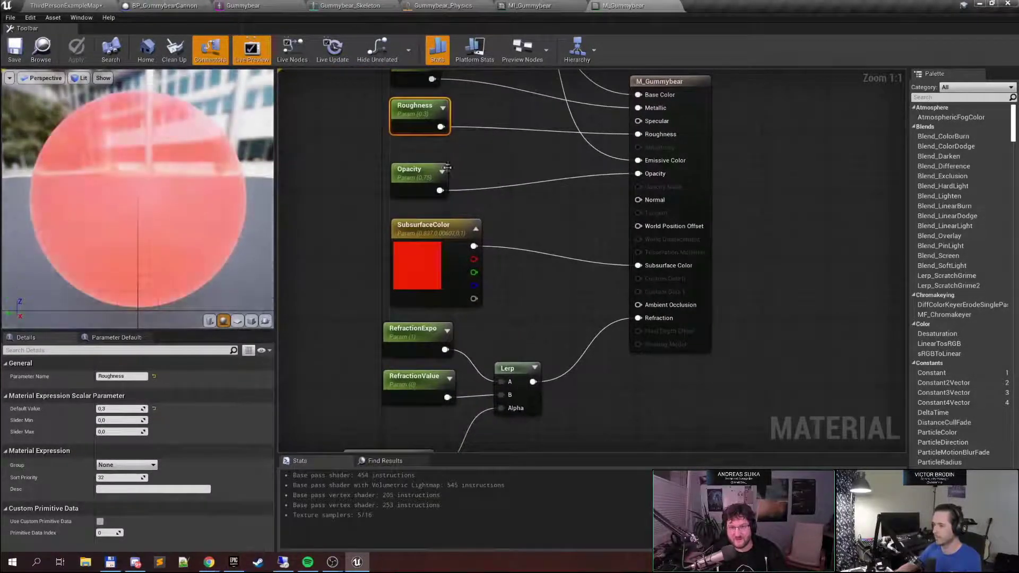
pyautogui.moveTo(562, 265); pyautogui.dragTo(548, 150, button='right')
pyautogui.click(439, 279)
pyautogui.click(428, 330)
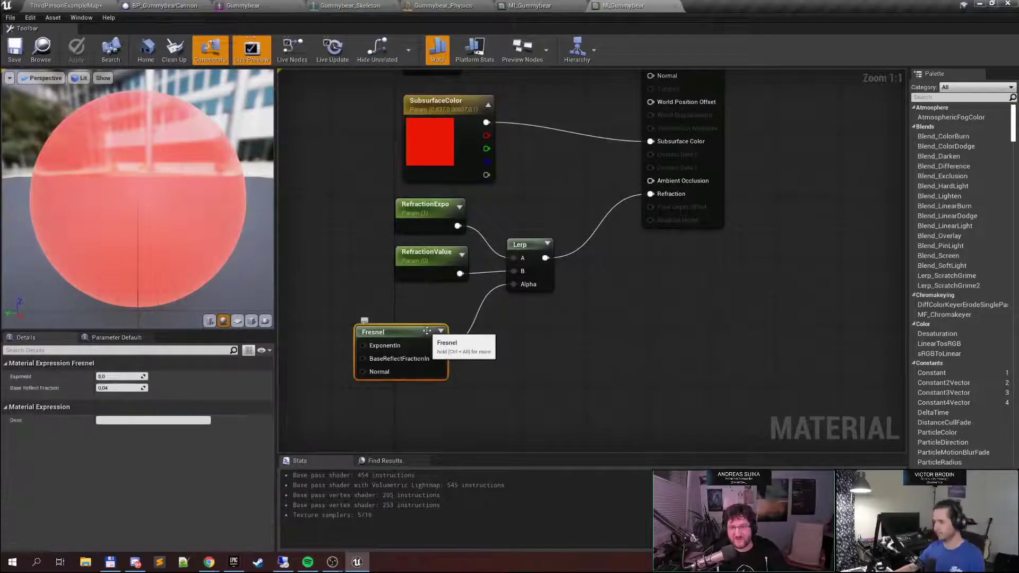
pyautogui.moveTo(428, 331); pyautogui.dragTo(389, 343, button='right')
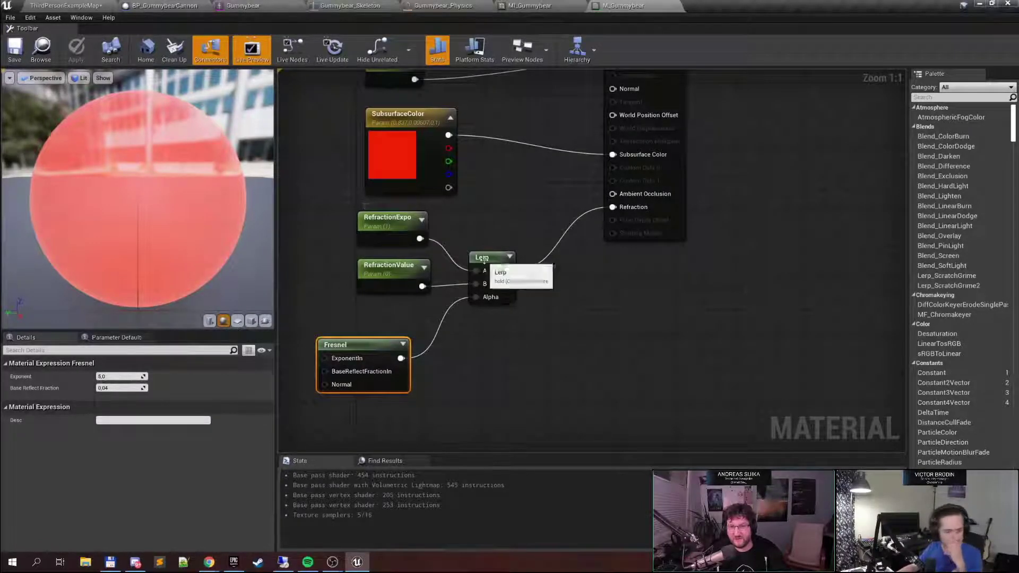
pyautogui.moveTo(563, 210); pyautogui.dragTo(558, 210, button='right')
# Return to the ThirdPersonExampleMap level and inspect the placed gummy bear up close from several viewpoints
pyautogui.click(67, 5)
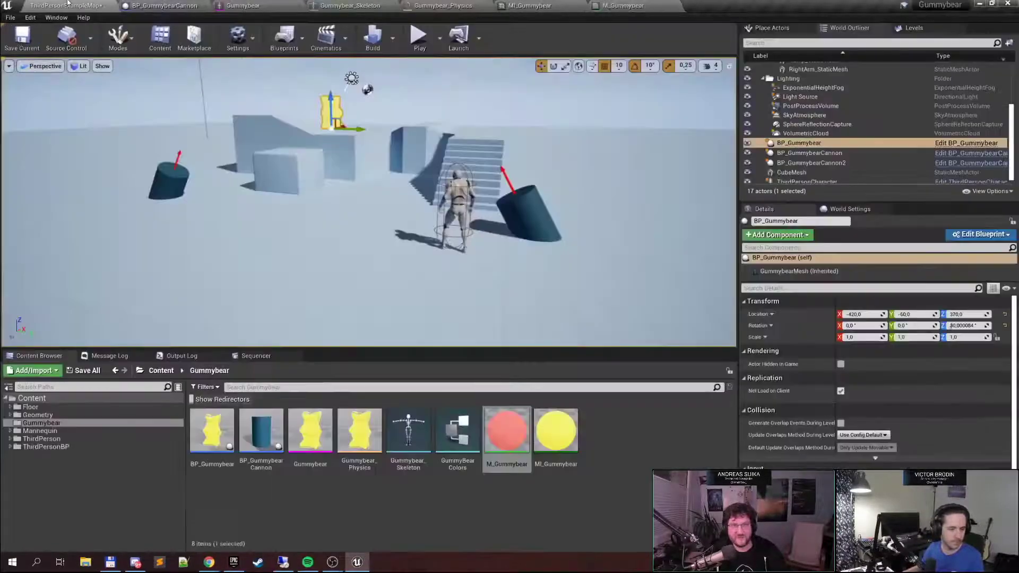
pyautogui.press('f')
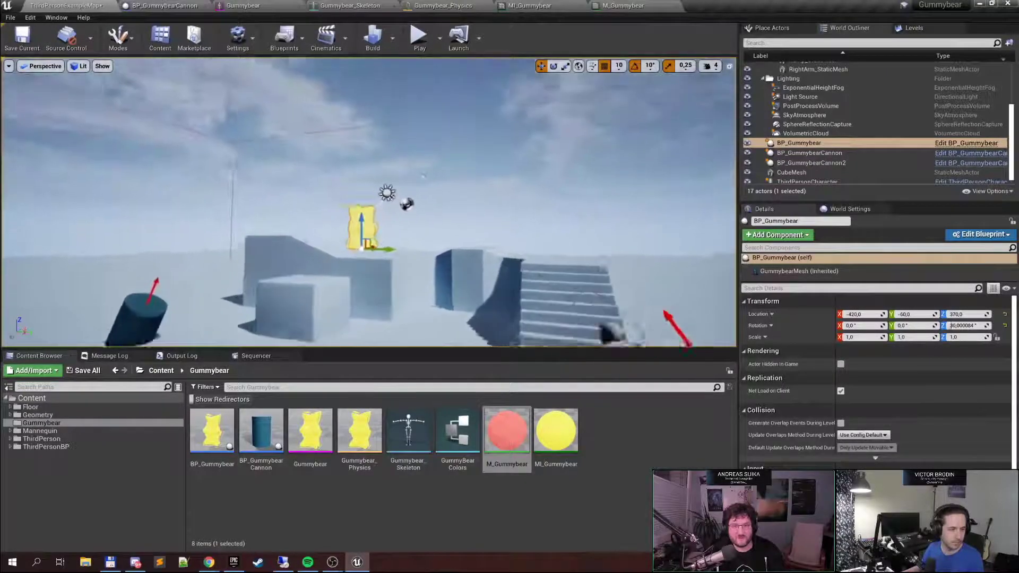
pyautogui.press('w')
pyautogui.moveTo(372, 213); pyautogui.dragTo(380, 89, button='right')
pyautogui.press('d')
pyautogui.press('s')
pyautogui.press('w')
pyautogui.press('s')
pyautogui.press('w')
pyautogui.press('s')
pyautogui.press('a')
pyautogui.press('s')
pyautogui.press('d')
# Play the level, run the character among the gummy bears shot by the cannons, and switch the view to full screen
pyautogui.click(420, 37)
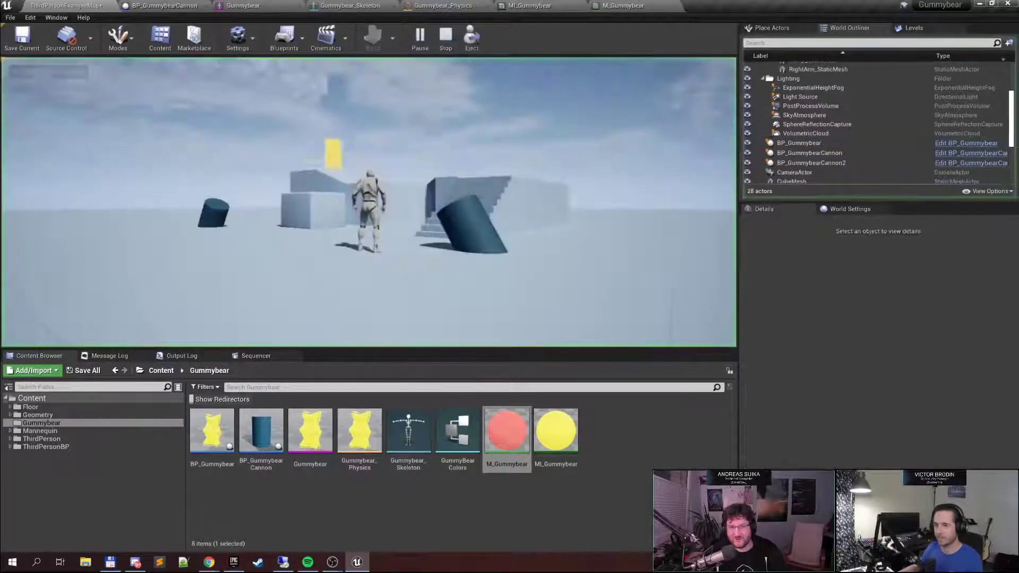
pyautogui.click(395, 169)
pyautogui.press('w')
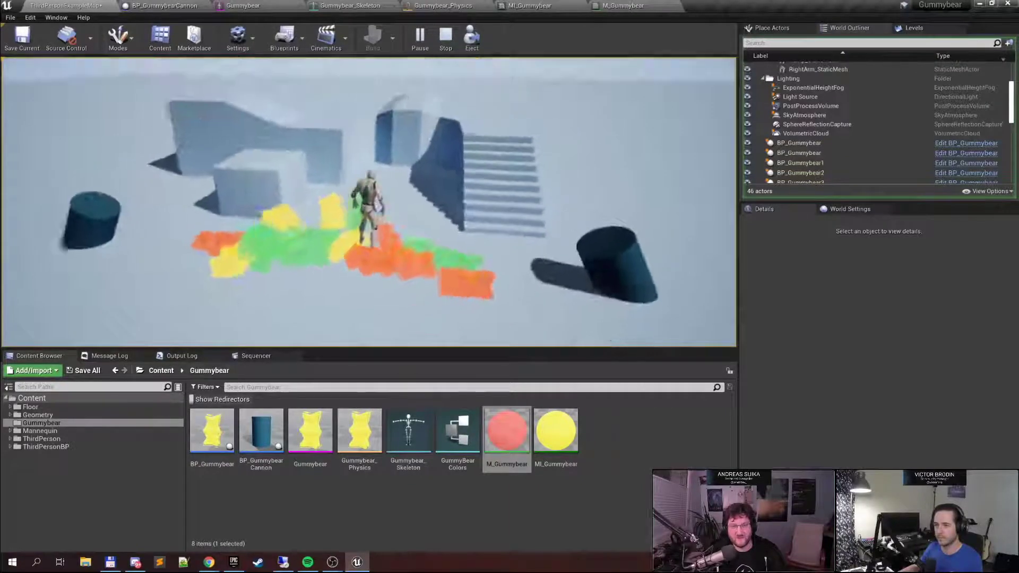
pyautogui.press('F11')
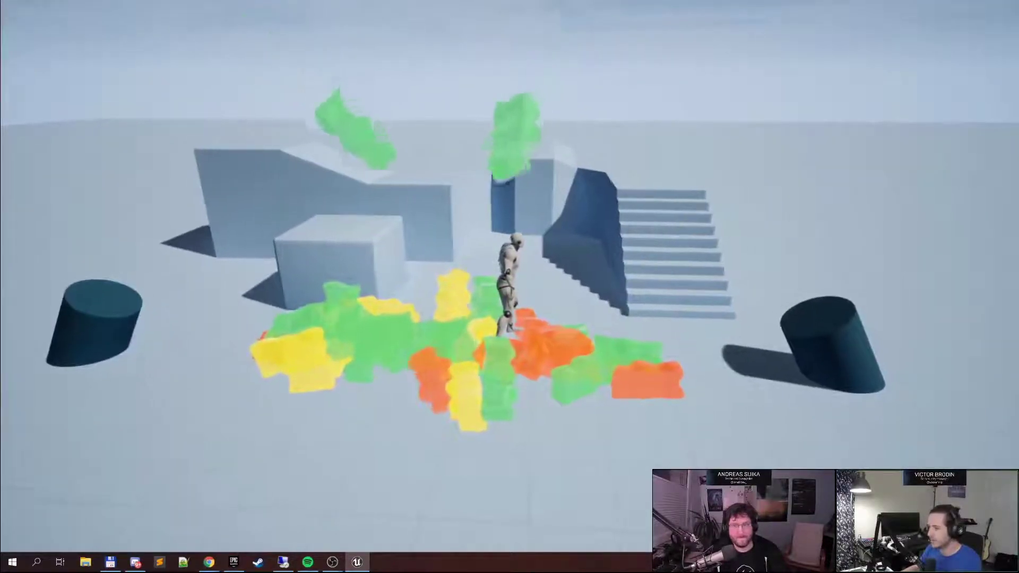
# Finish viewing the gummy pile in play mode, stop playing and leave the full-screen view
pyautogui.click(510, 287)
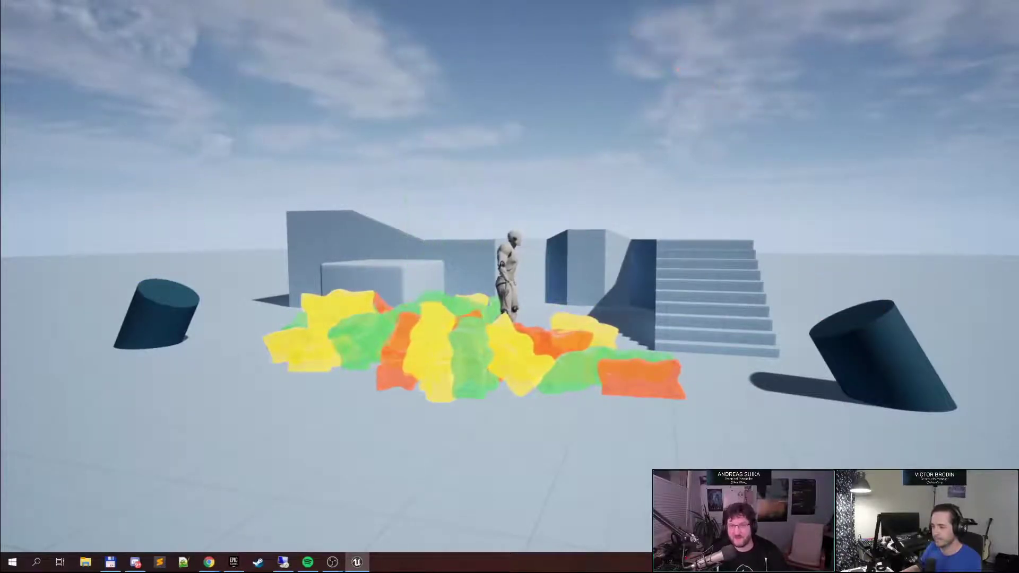
pyautogui.press('Escape')
pyautogui.press('F11')
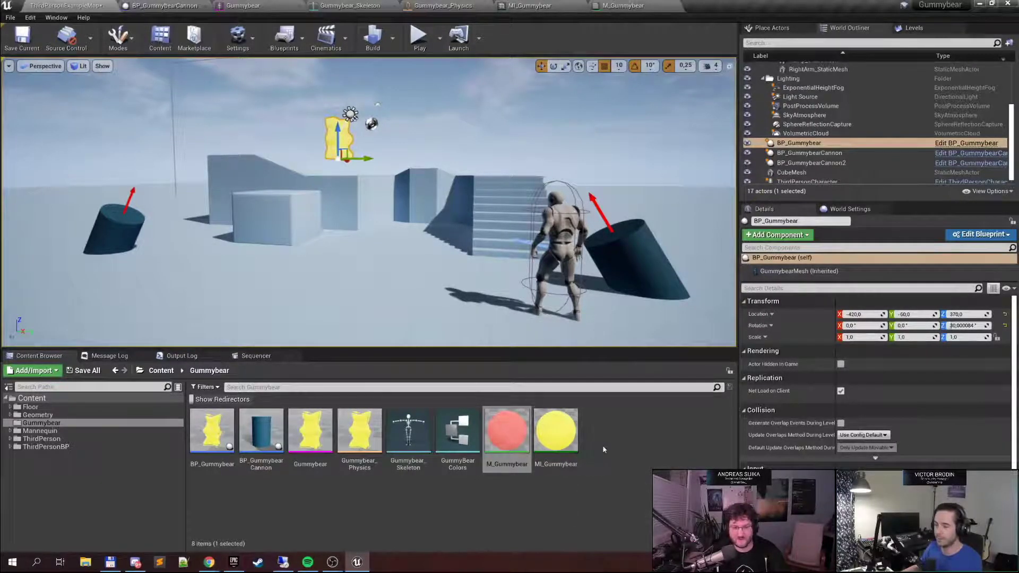
# Create an animation blueprint from the Gummybear skeletal mesh with its suggested name and open it
pyautogui.click(313, 460)
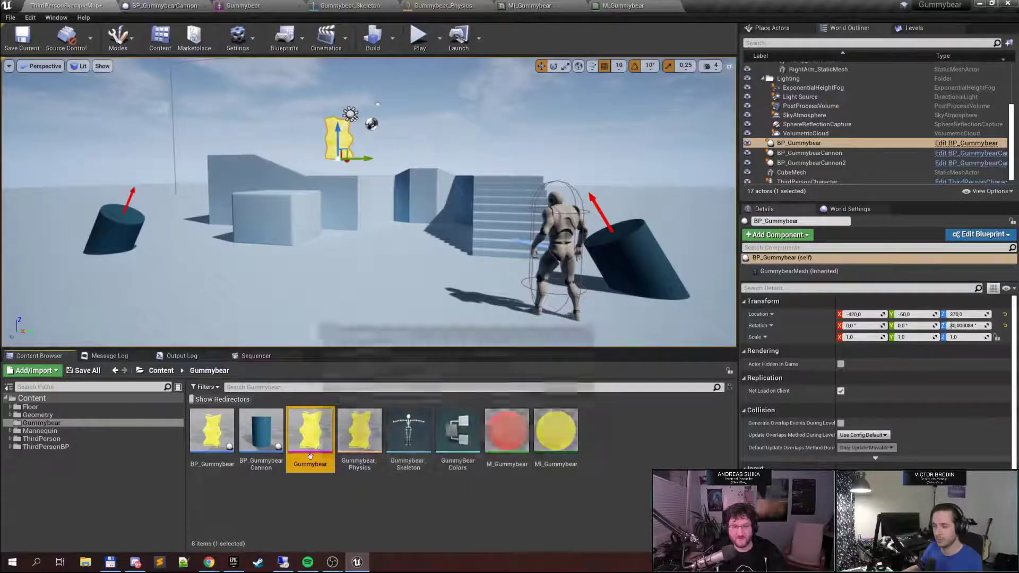
pyautogui.rightClick(314, 462)
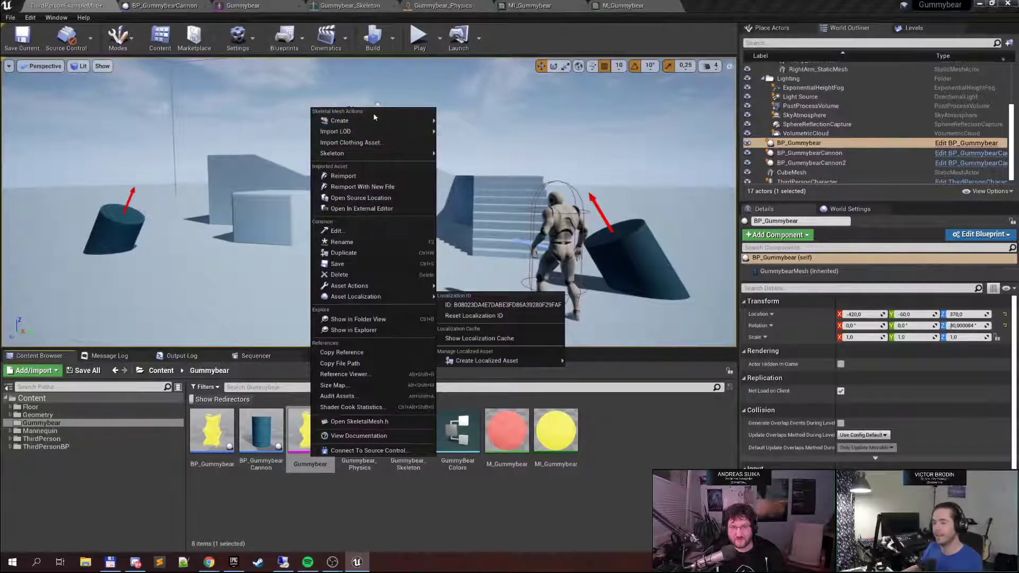
pyautogui.moveTo(372, 120)
pyautogui.click(477, 151)
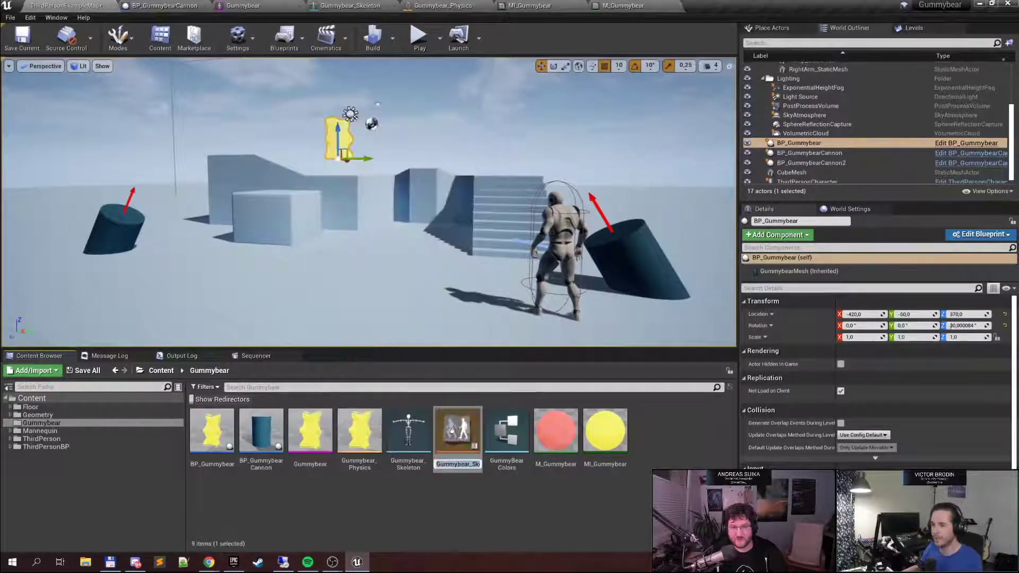
pyautogui.doubleClick(458, 434)
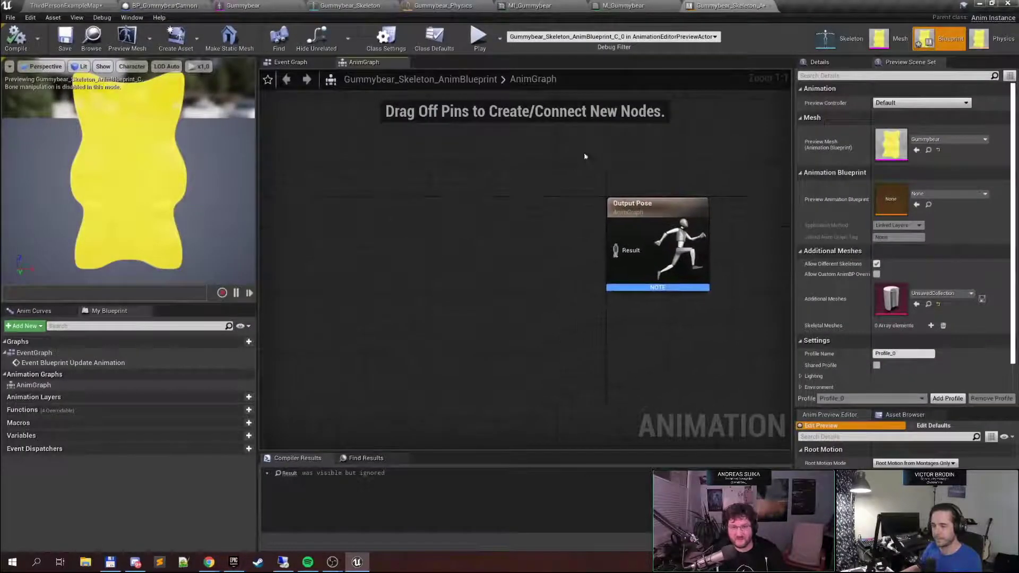
# Add a RigidBody node to the AnimGraph, connect it to the Output Pose result, arrange it and show its settings
pyautogui.rightClick(416, 237)
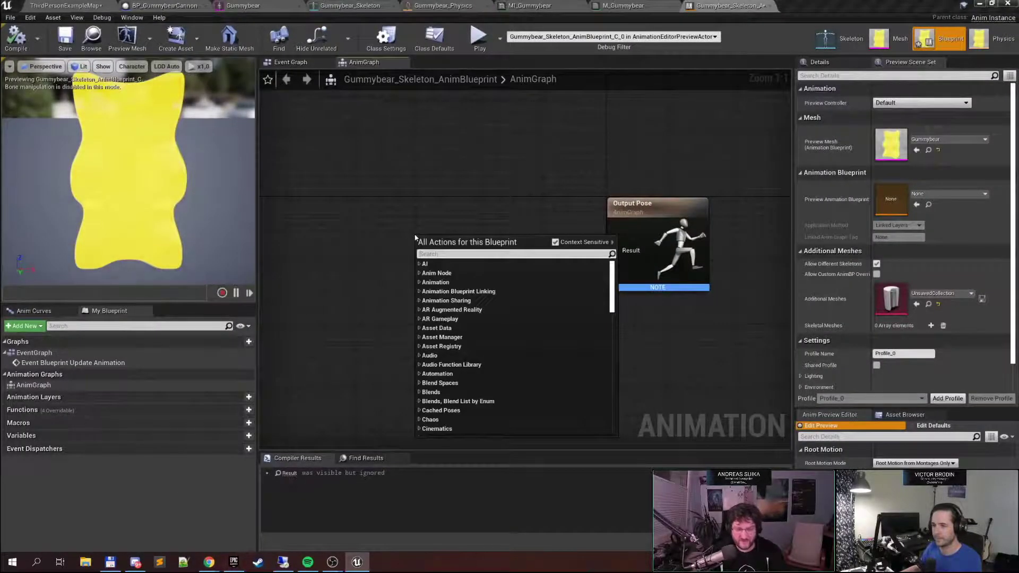
pyautogui.write('rigid')
pyautogui.press('Return')
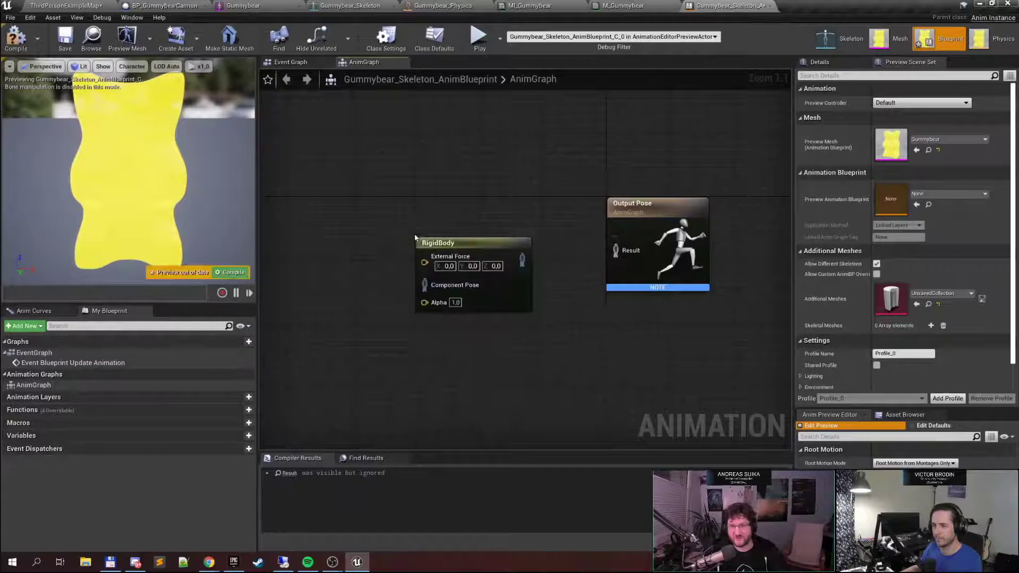
pyautogui.moveTo(513, 245); pyautogui.dragTo(617, 251)
pyautogui.moveTo(500, 228); pyautogui.dragTo(404, 226)
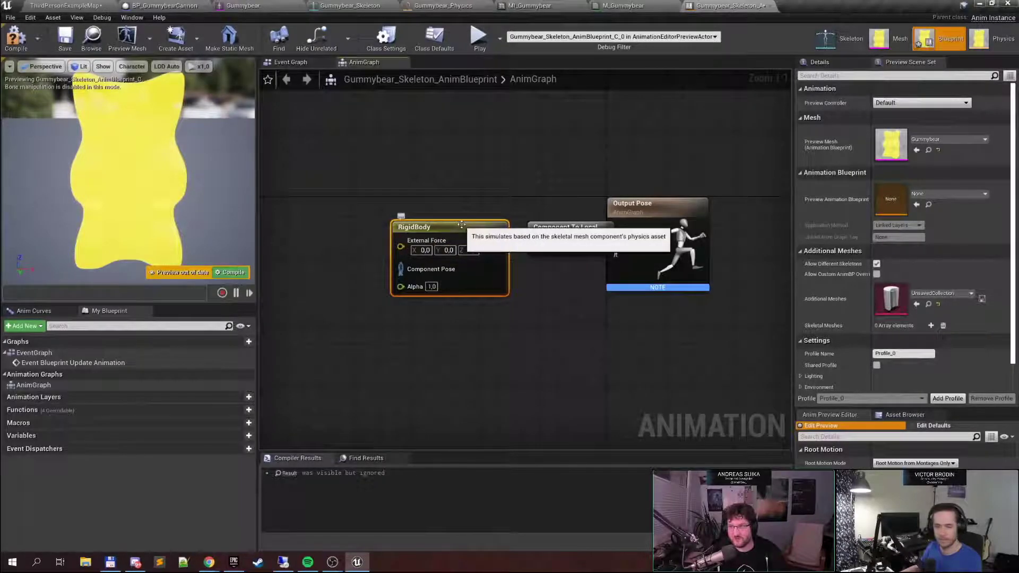
pyautogui.click(832, 66)
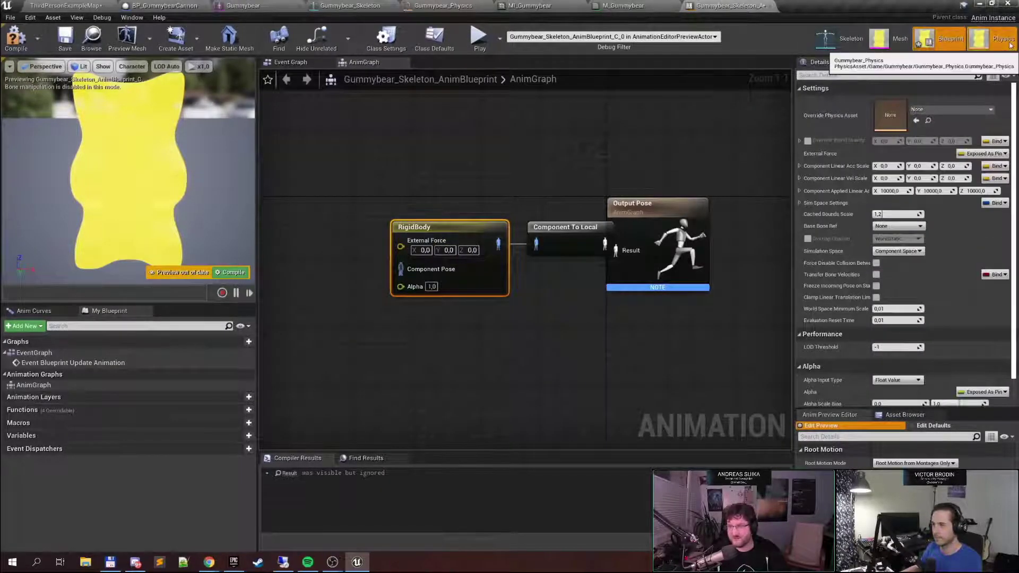
# Open the Gummybear_Physics asset and examine the head body's physics settings and the bear's bodies from another angle
pyautogui.click(986, 40)
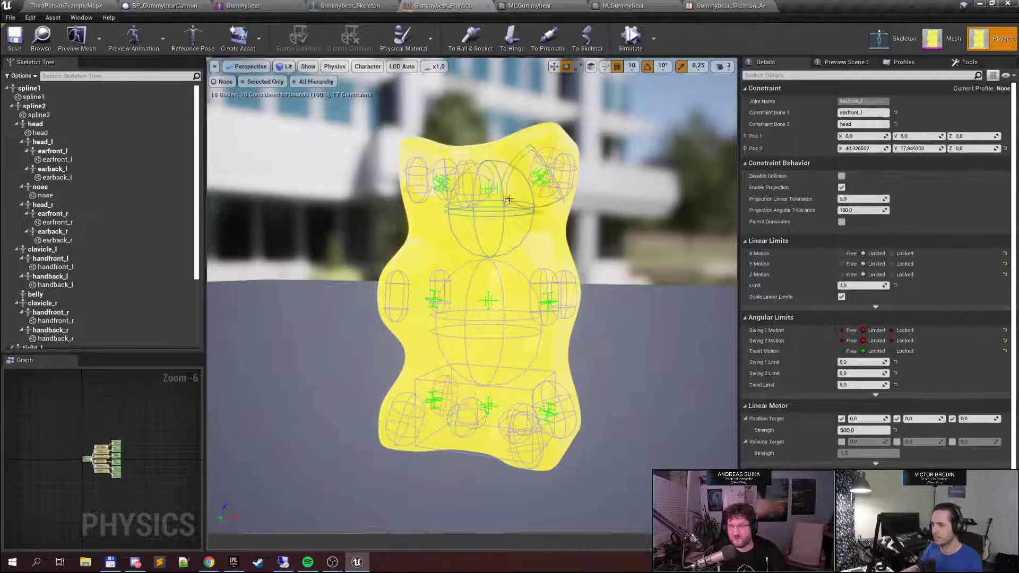
pyautogui.click(511, 202)
pyautogui.click(490, 216)
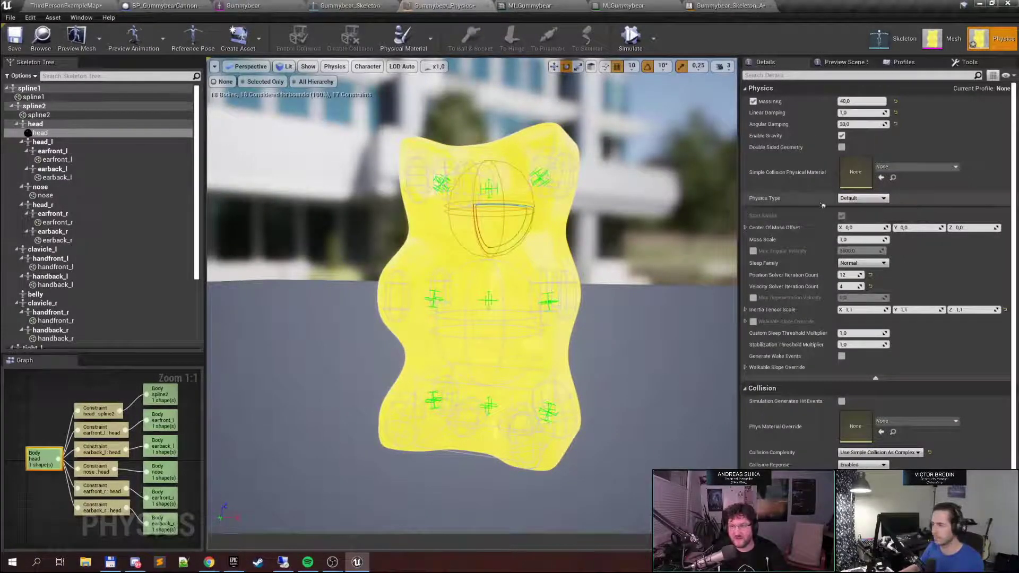
pyautogui.moveTo(530, 195); pyautogui.dragTo(494, 205, button='right')
pyautogui.click(529, 195)
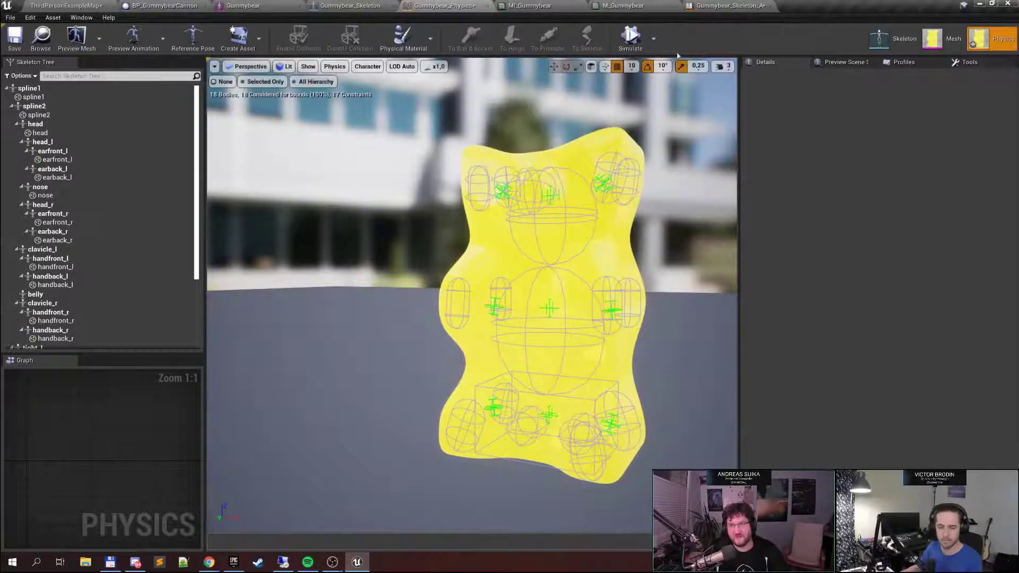
pyautogui.moveTo(472, 298); pyautogui.dragTo(473, 276, button='right')
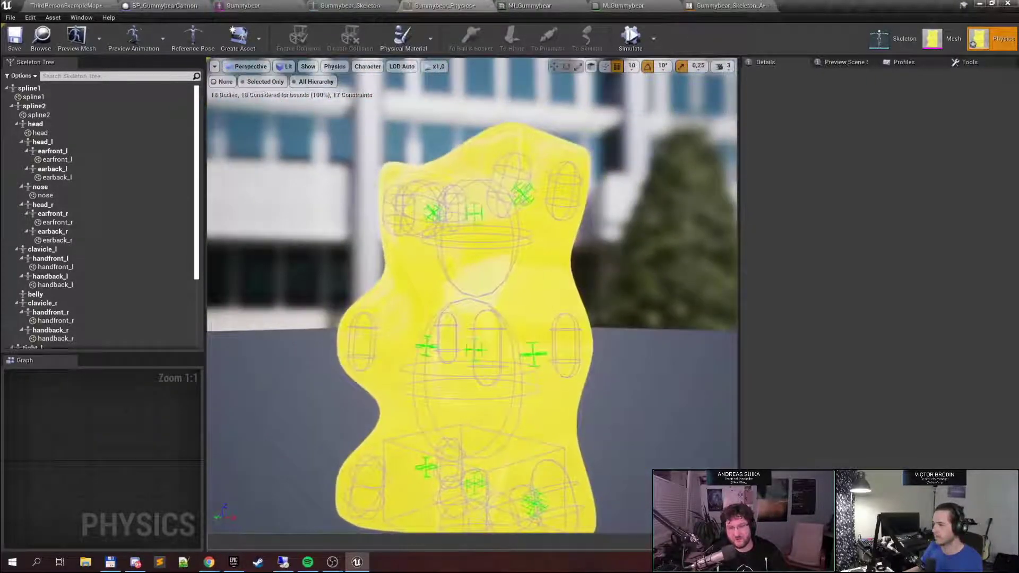
# Return to the animation blueprint and examine how the RigidBody node feeds the output pose
pyautogui.click(729, 7)
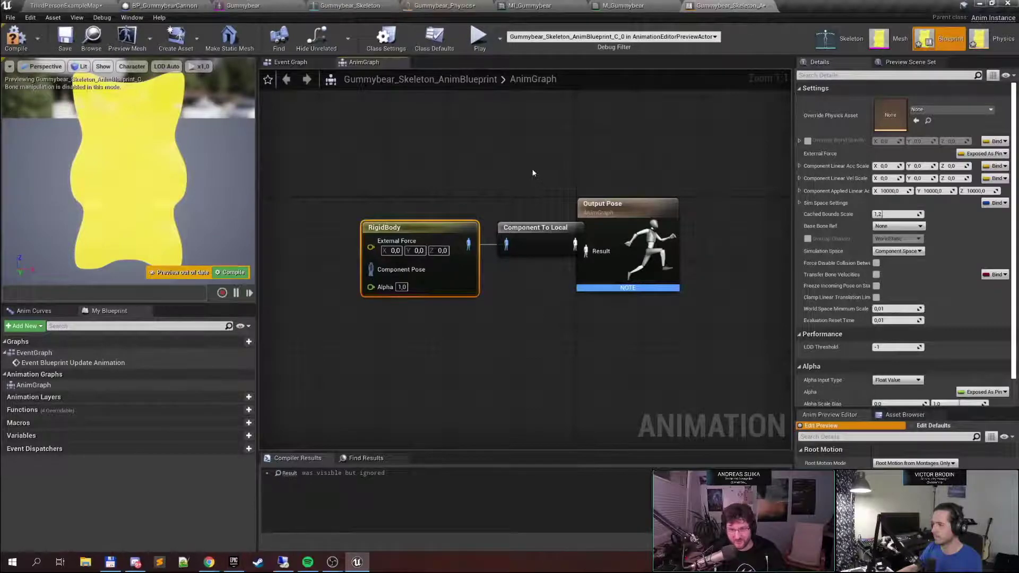
pyautogui.moveTo(532, 167); pyautogui.dragTo(697, 222, button='right')
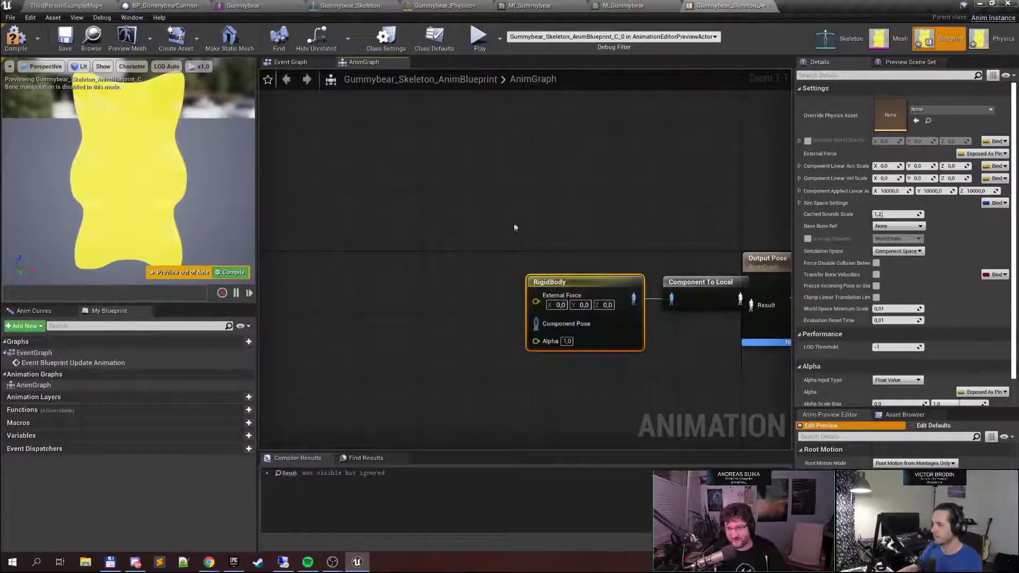
pyautogui.moveTo(494, 247); pyautogui.dragTo(631, 368)
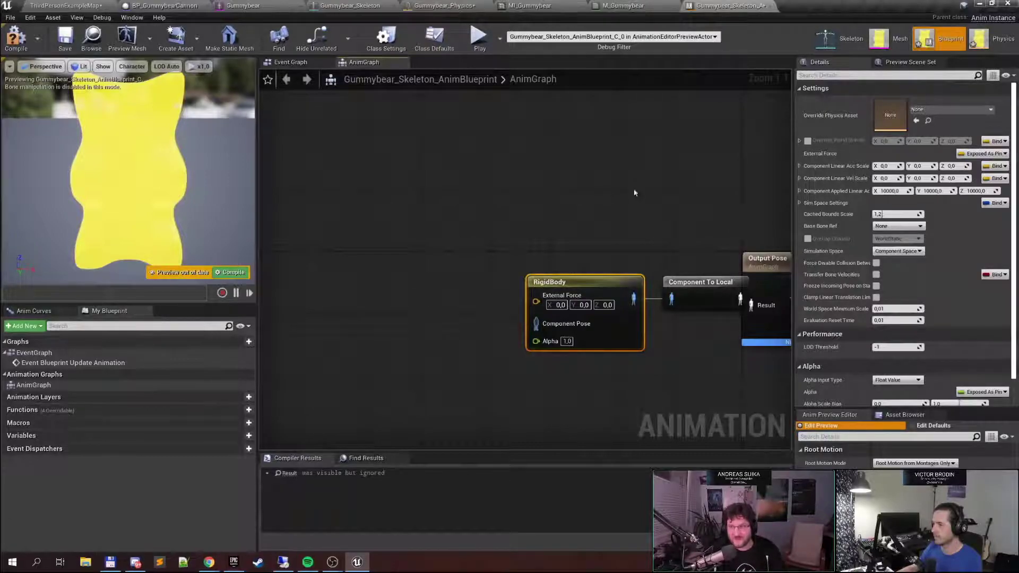
# Return to the ThirdPersonExampleMap level and view the gummy bear, cannons and character from farther away
pyautogui.click(662, 5)
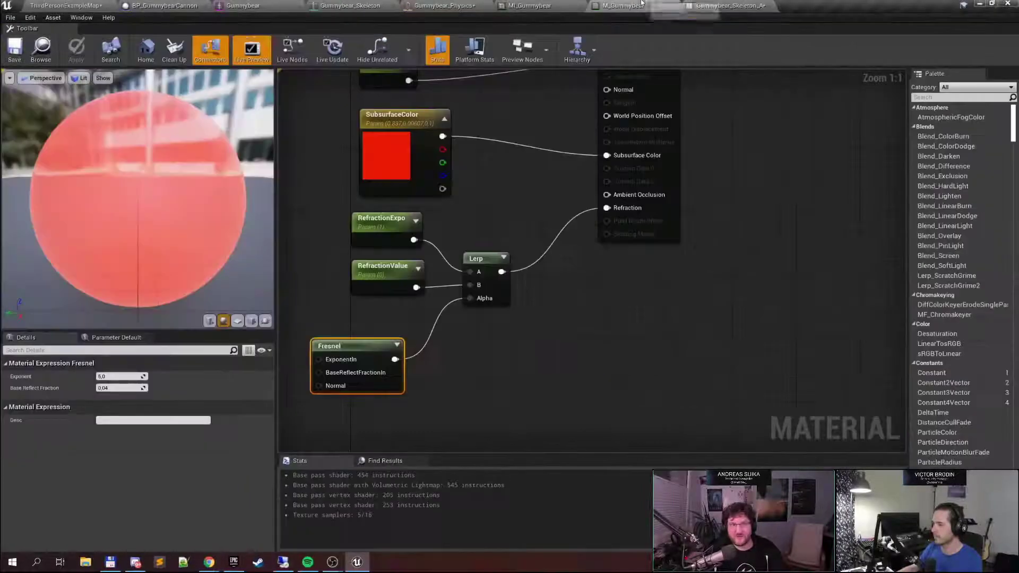
pyautogui.click(86, 3)
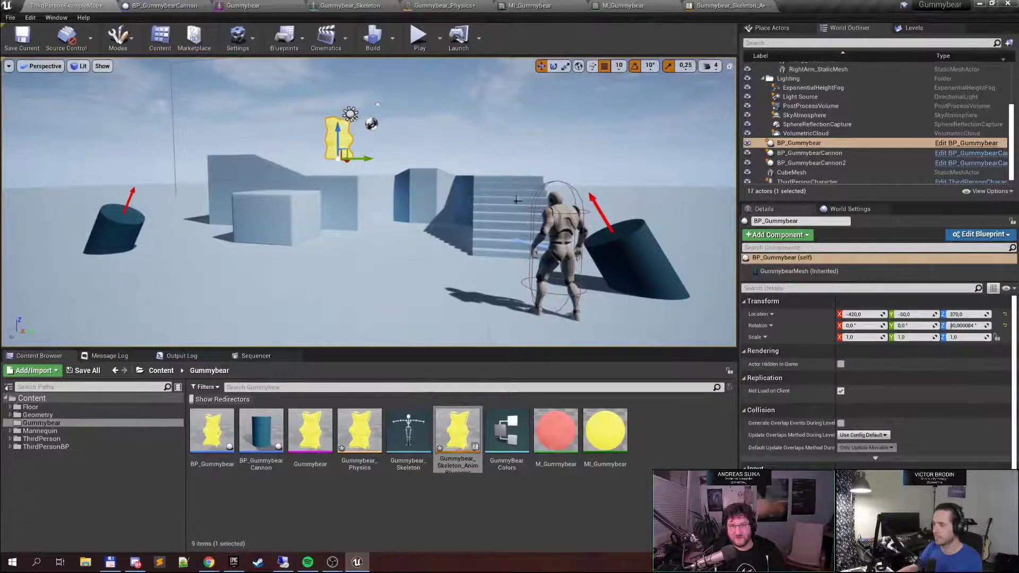
pyautogui.moveTo(397, 139); pyautogui.dragTo(514, 335, button='right')
pyautogui.press('w')
pyautogui.press('s')
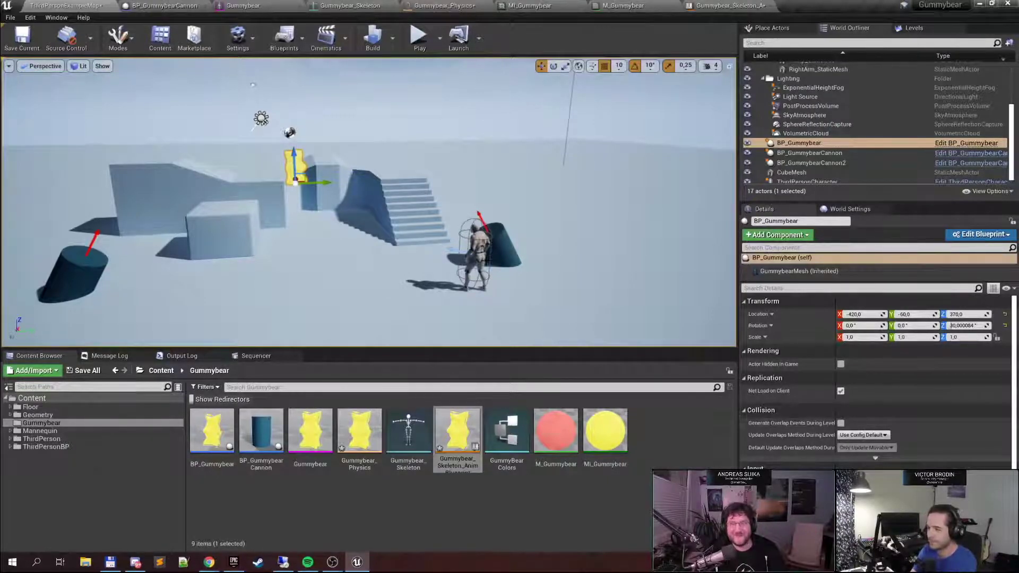
# Close Gummybear_Skeleton_AnimBlueprint and force-delete the asset from the Gummybear folder
pyautogui.click(728, 5)
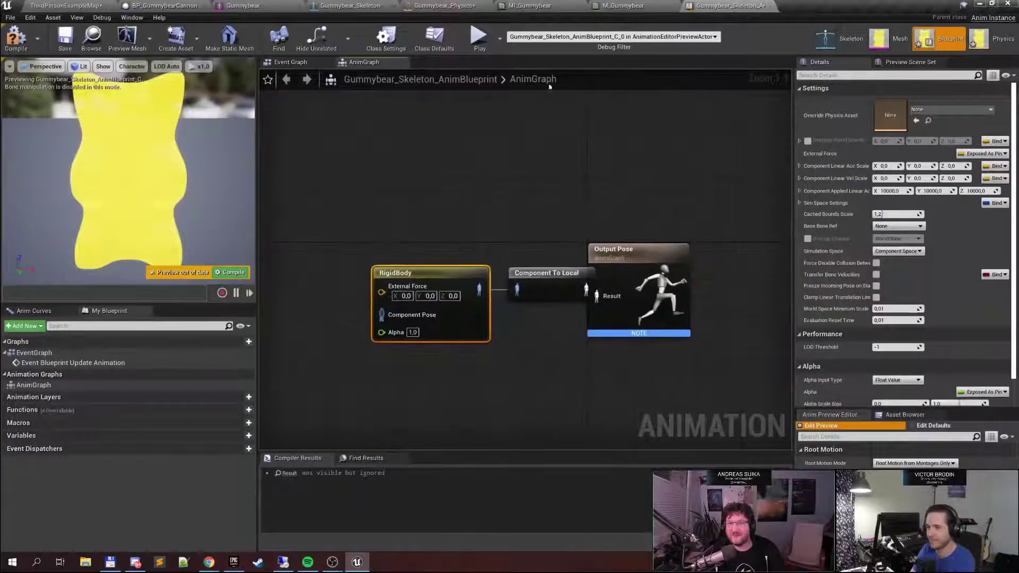
pyautogui.click(770, 5)
pyautogui.click(66, 5)
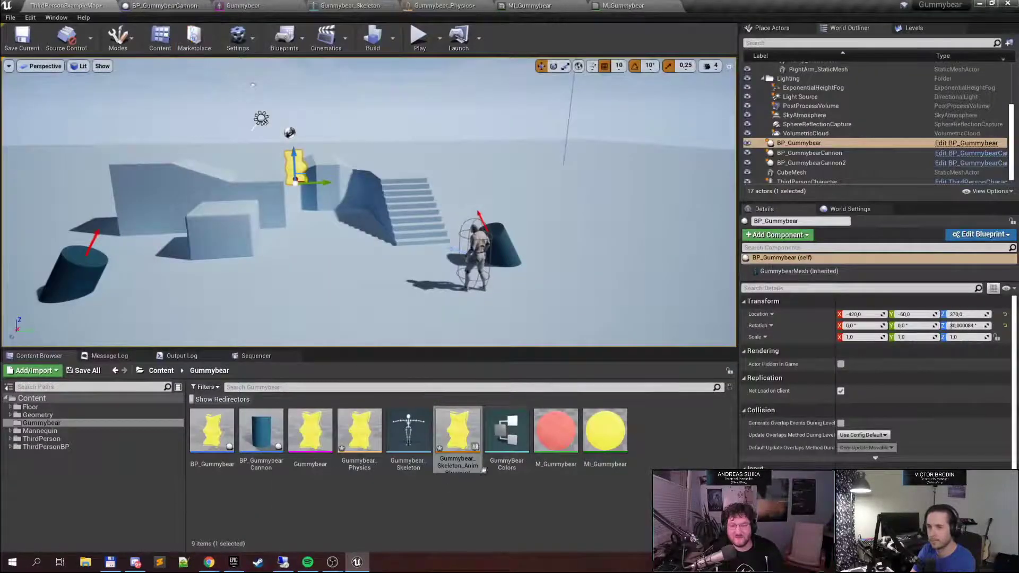
pyautogui.click(497, 460)
pyautogui.click(467, 458)
pyautogui.press('Delete')
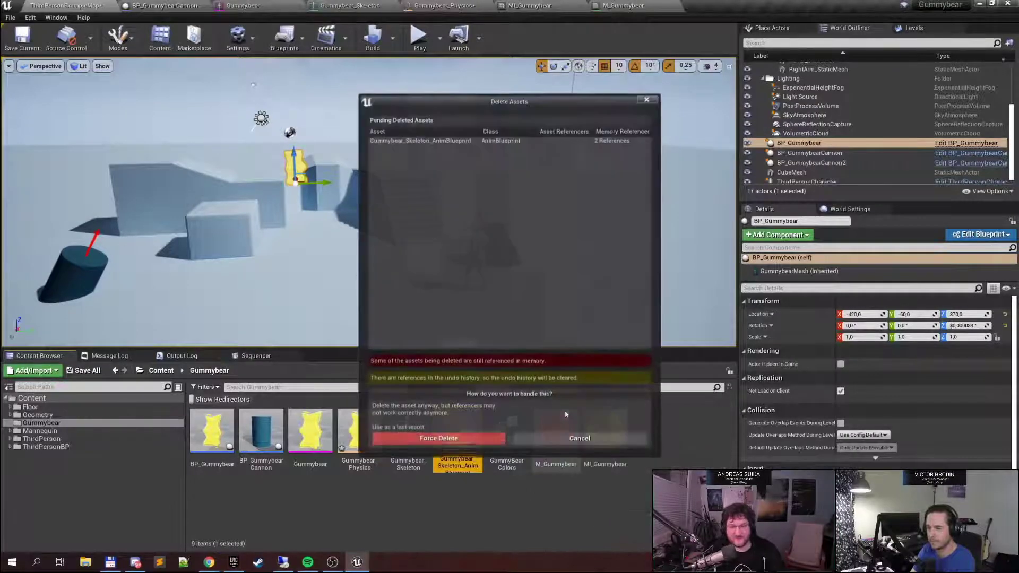
pyautogui.click(465, 436)
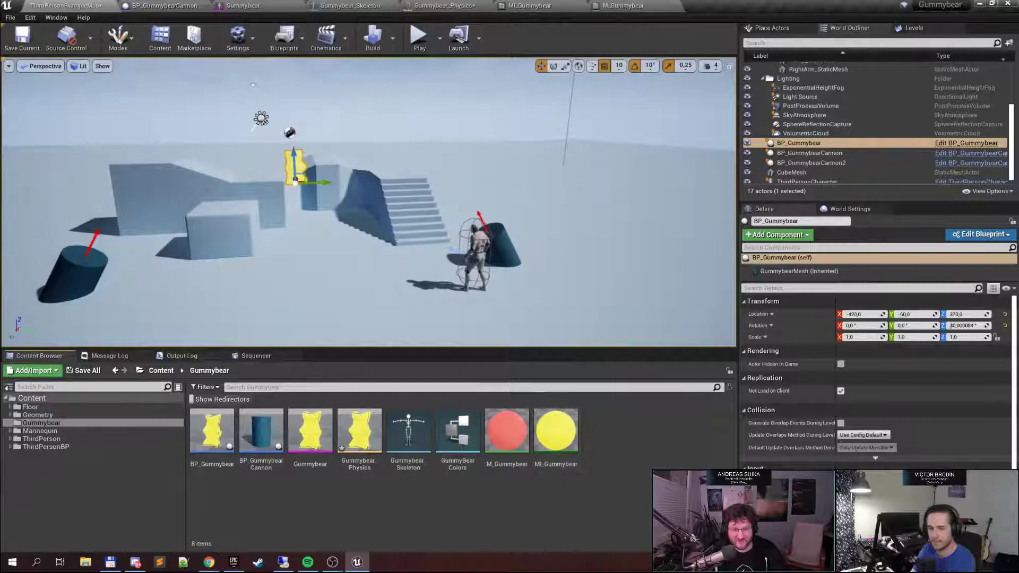
pyautogui.moveTo(369, 201); pyautogui.dragTo(308, 223, button='right')
pyautogui.press('w')
pyautogui.press('s')
pyautogui.press('d')
pyautogui.press('s')
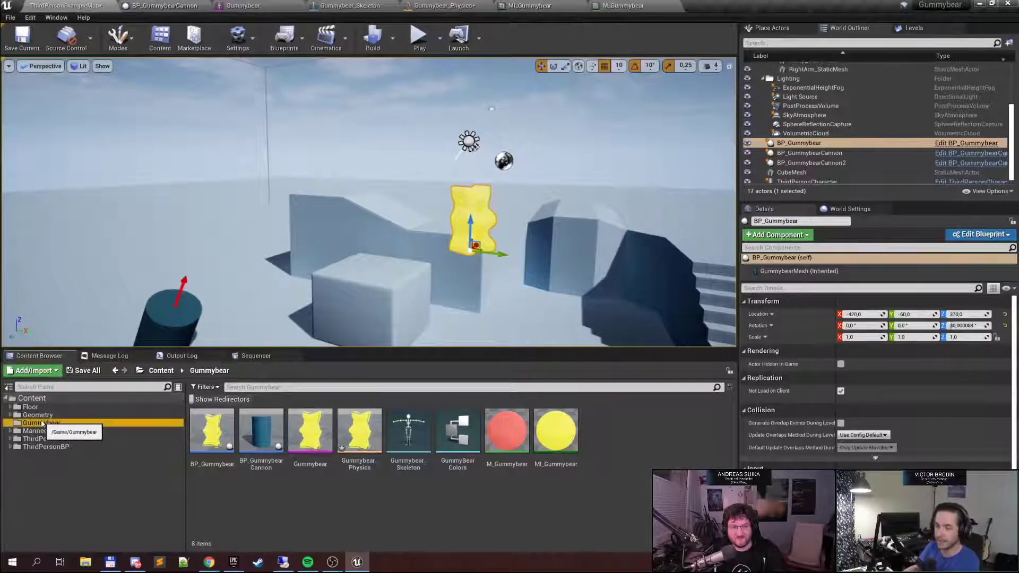
pyautogui.click(17, 416)
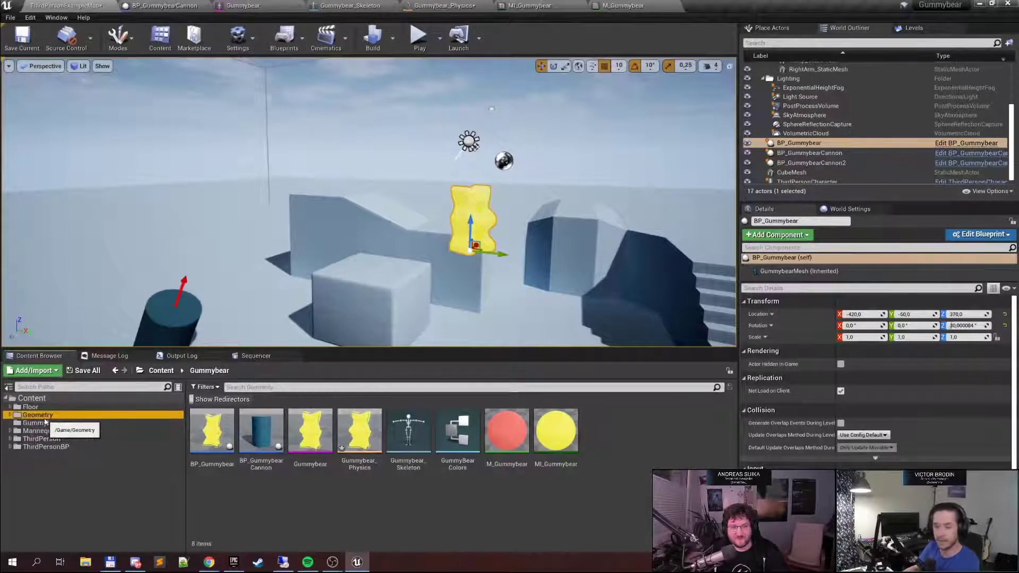
pyautogui.click(10, 407)
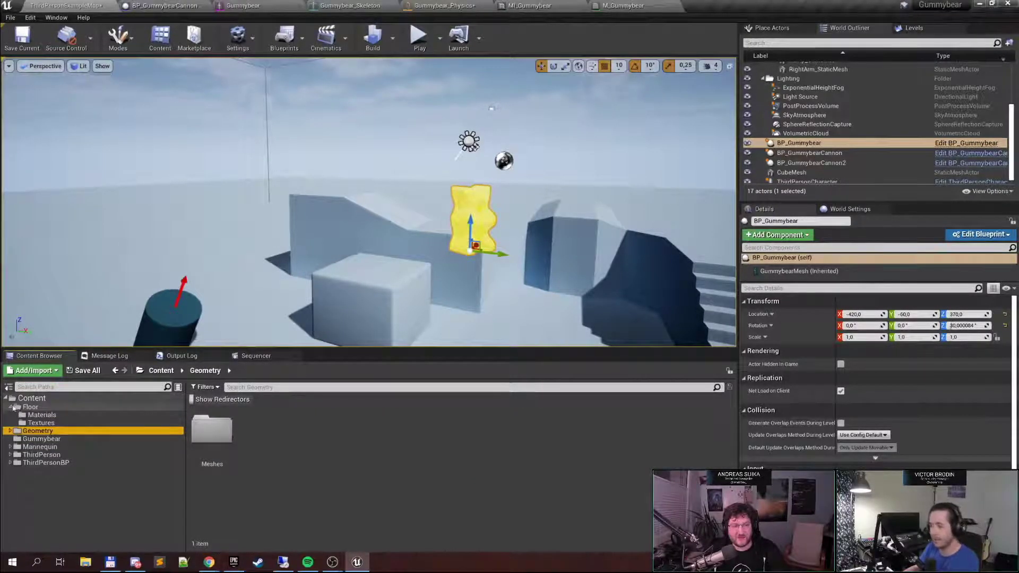
pyautogui.click(11, 407)
pyautogui.moveTo(318, 265); pyautogui.dragTo(254, 261, button='right')
pyautogui.moveTo(493, 240); pyautogui.dragTo(538, 258, button='right')
pyautogui.press('s')
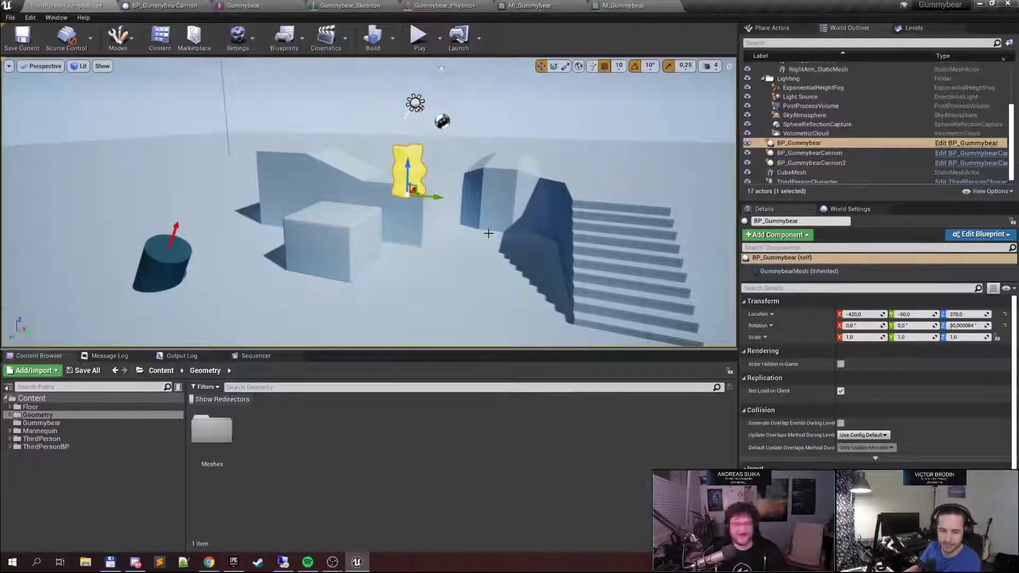
pyautogui.moveTo(352, 229); pyautogui.dragTo(356, 224, button='right')
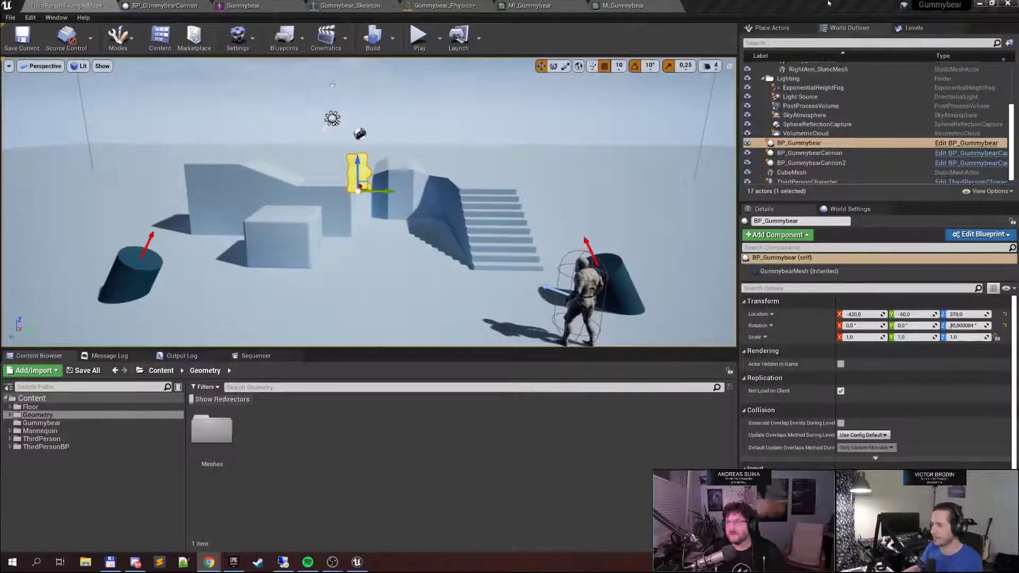
# Close the Gummybear project without saving Gummybear_Physics and ThirdPersonExampleMap
pyautogui.click(1008, 4)
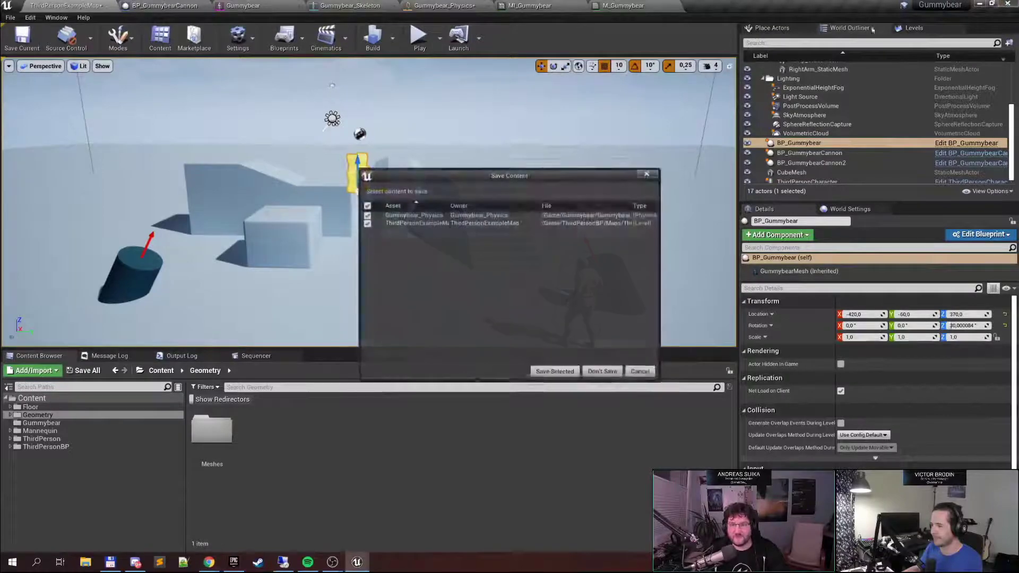
pyautogui.click(603, 372)
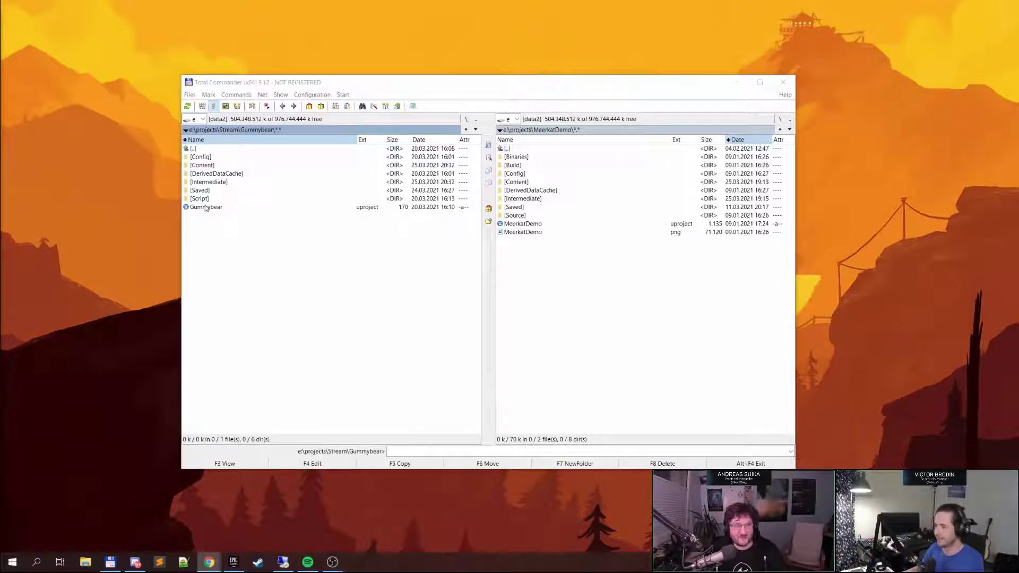
# Switch to Total Commander, open the pirates project from the Stream\pirates folder, and minimise the file manager
pyautogui.click(237, 222)
pyautogui.press('BackSpace')
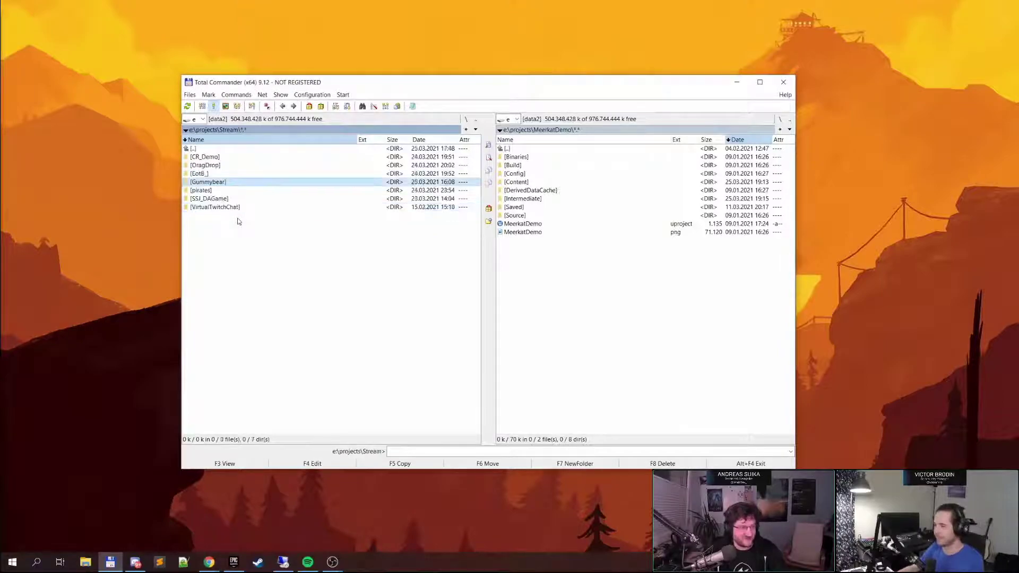
pyautogui.press('Down')
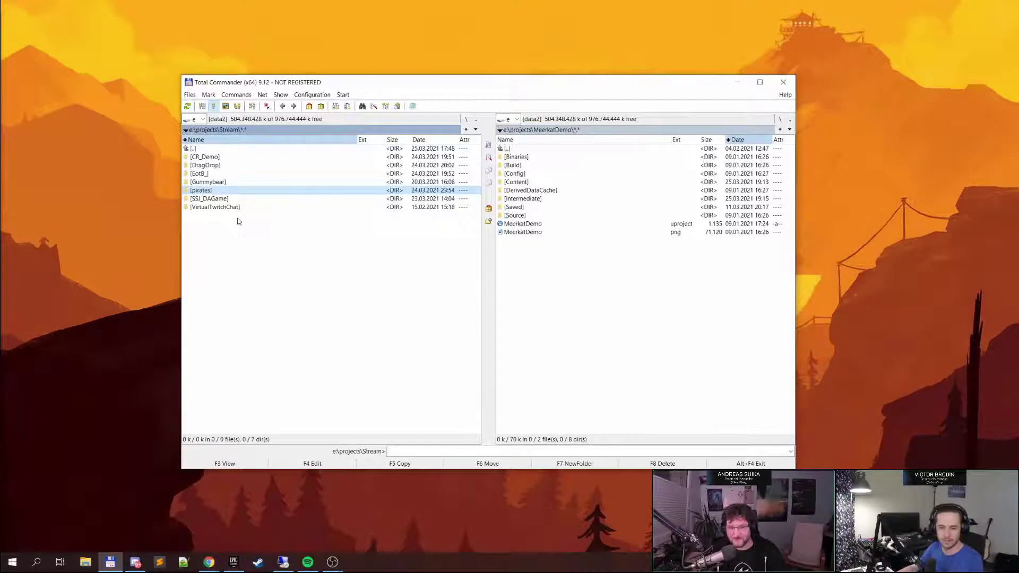
pyautogui.press('Return')
pyautogui.click(237, 222)
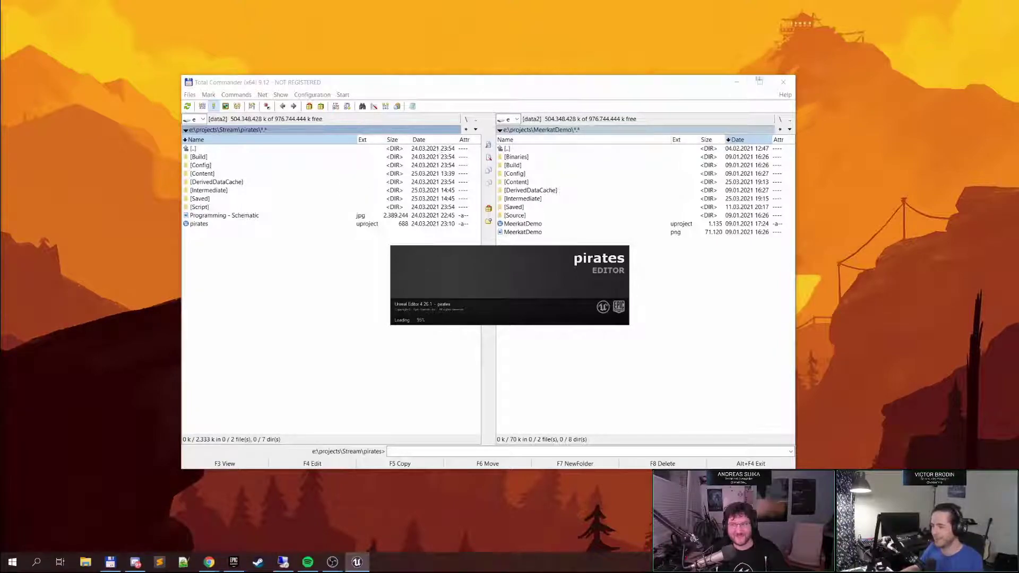
pyautogui.click(736, 82)
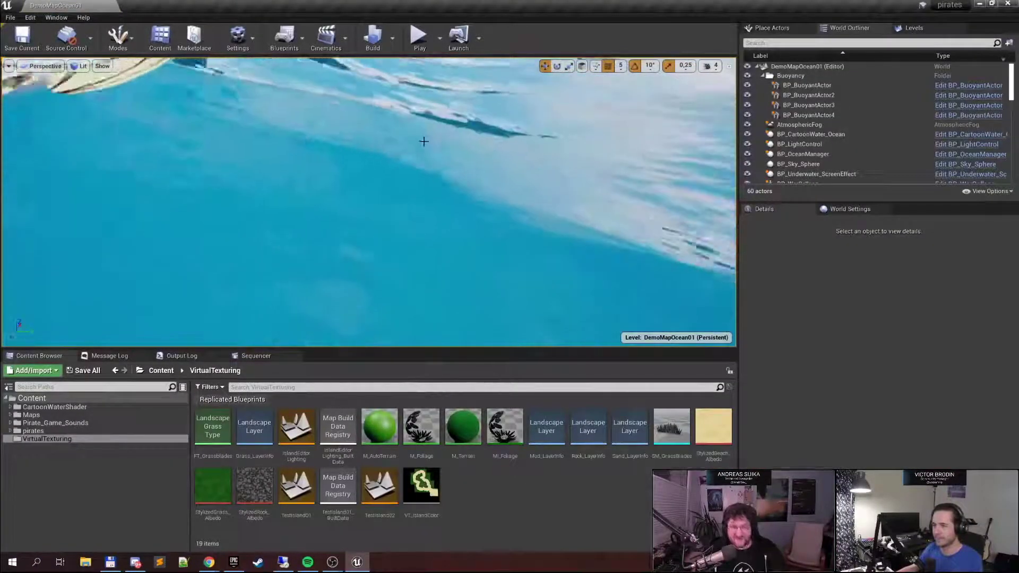
# Fly around the DemoMapOcean01 level to examine the island's mountains, grass and shoreline from a distance and up close
pyautogui.moveTo(369, 213); pyautogui.dragTo(450, 101, button='right')
pyautogui.moveTo(410, 221); pyautogui.dragTo(426, 219, button='right')
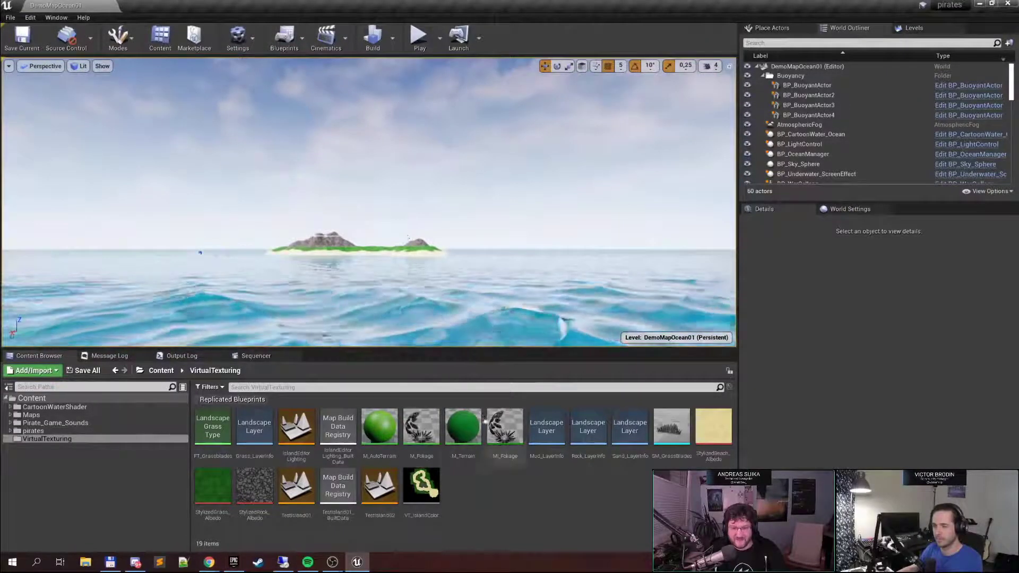
pyautogui.click(421, 484)
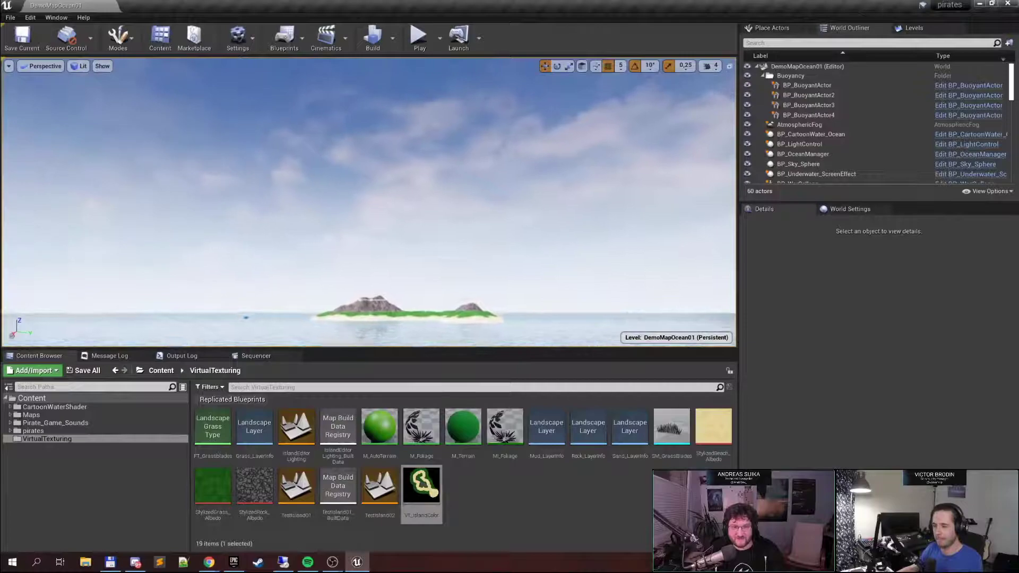
pyautogui.press('w')
pyautogui.moveTo(369, 202); pyautogui.dragTo(472, 241, button='right')
pyautogui.press('w')
pyautogui.press('w')
pyautogui.moveTo(444, 172)
pyautogui.mouseDown(button='right')
pyautogui.moveTo(432, 154)
pyautogui.moveTo(452, 173)
pyautogui.moveTo(440, 172)
pyautogui.mouseUp(button='right')
pyautogui.scroll(-6, 440, 172)
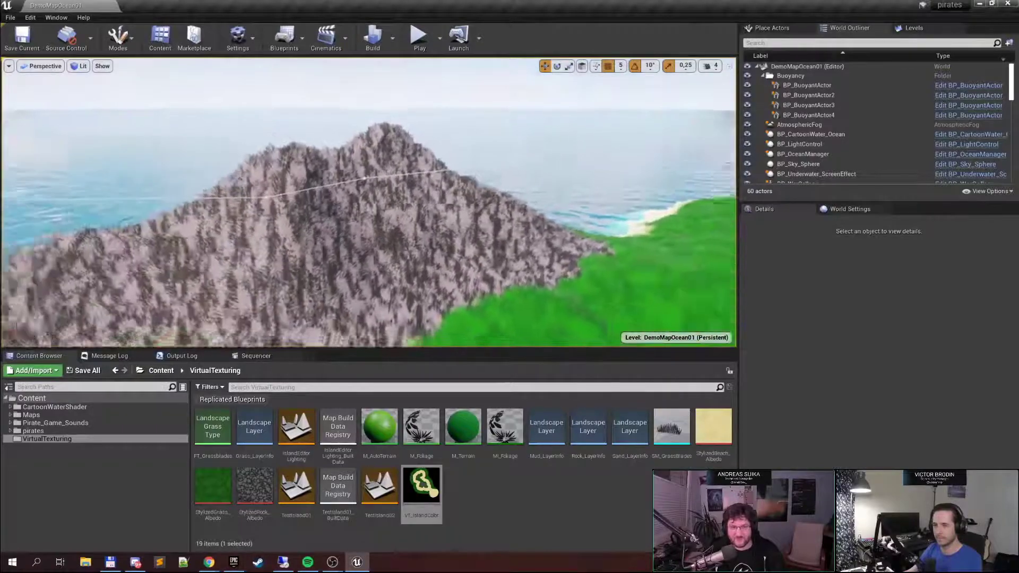
pyautogui.click(319, 203)
pyautogui.moveTo(536, 216); pyautogui.dragTo(485, 252, button='right')
# Open M_Terrain as a docked tab and feed the constant 0 into the Grass output in place of the Subtract result
pyautogui.doubleClick(475, 452)
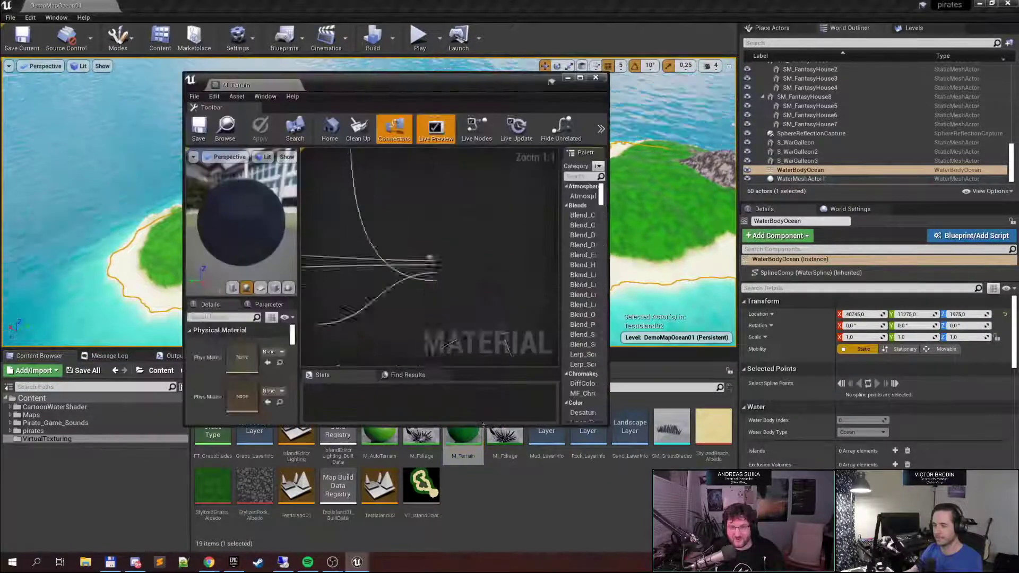
pyautogui.moveTo(282, 87); pyautogui.dragTo(275, 3)
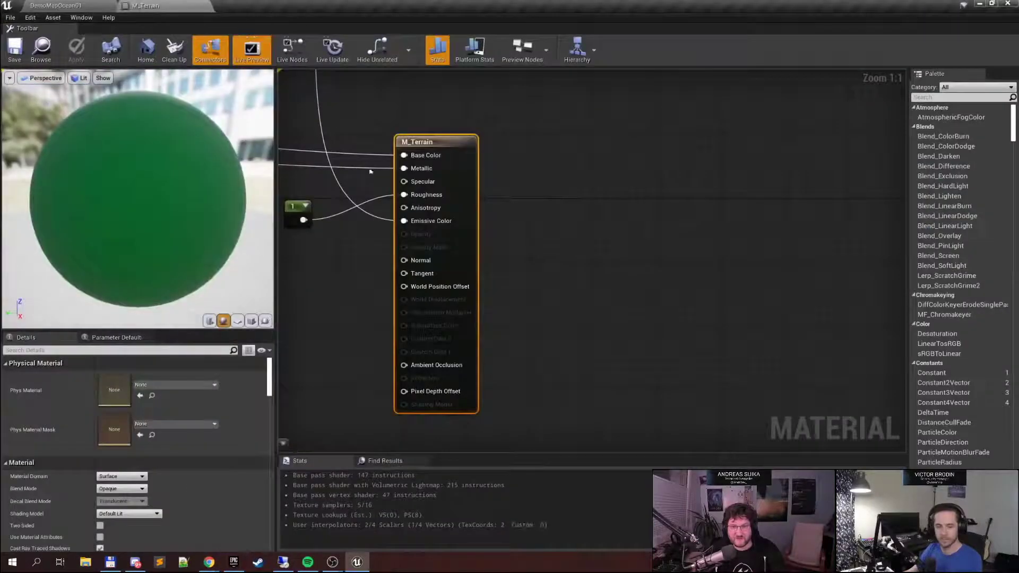
pyautogui.moveTo(366, 205); pyautogui.dragTo(518, 75, button='right')
pyautogui.moveTo(711, 365); pyautogui.dragTo(536, 297, button='right')
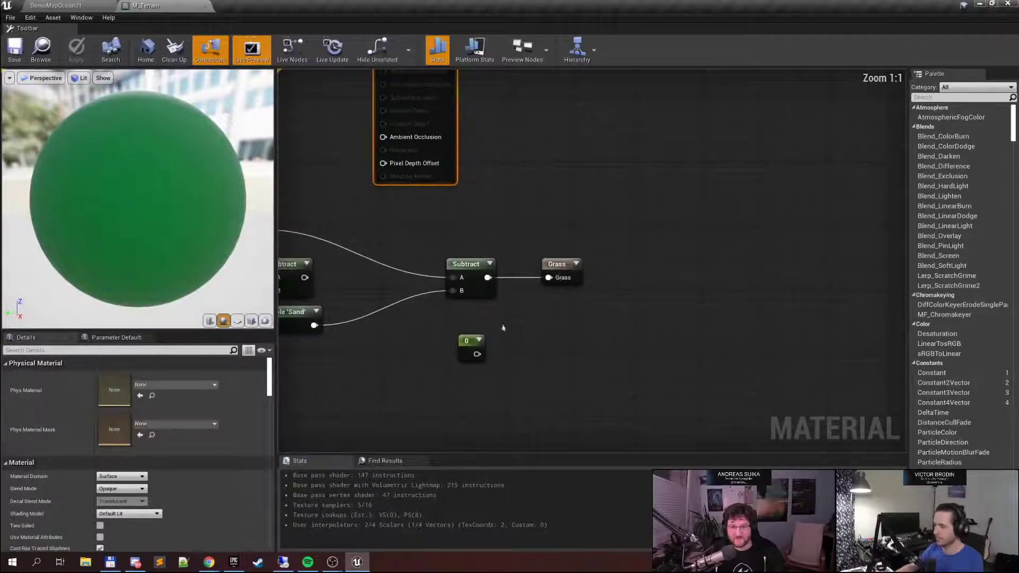
pyautogui.moveTo(543, 282); pyautogui.dragTo(545, 280)
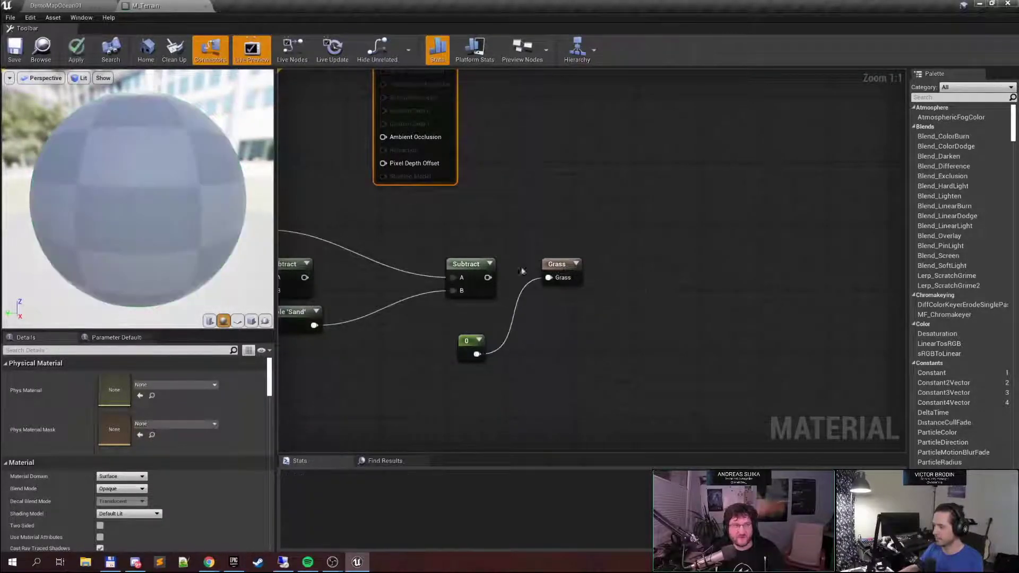
# Return to the DemoMapOcean01 level and examine the bare terrain texturing on the island from above and up close
pyautogui.click(73, 6)
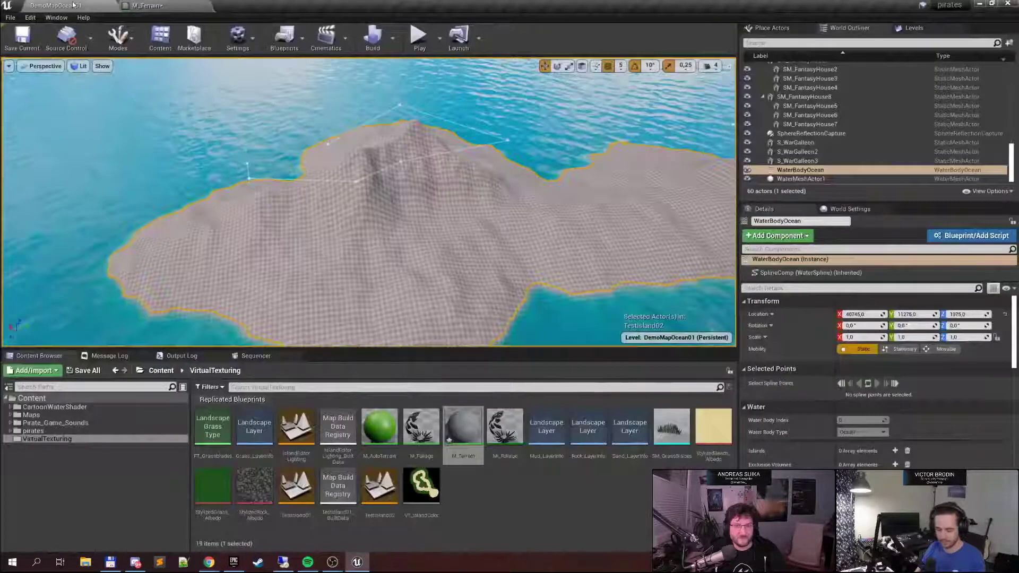
pyautogui.moveTo(369, 202); pyautogui.dragTo(393, 180, button='right')
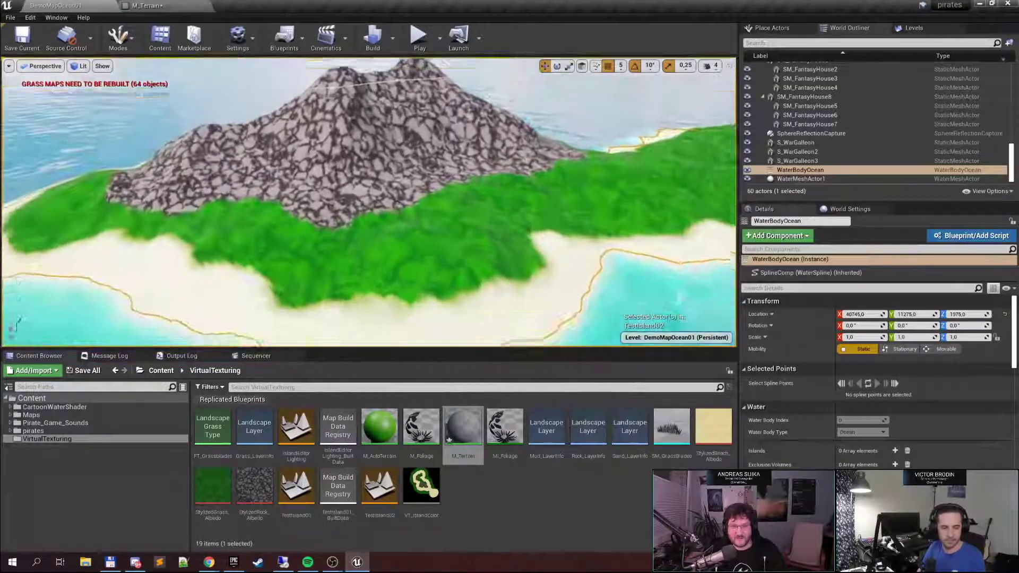
pyautogui.press('w')
pyautogui.moveTo(369, 201); pyautogui.dragTo(467, 234, button='right')
pyautogui.press('w')
pyautogui.moveTo(369, 201); pyautogui.dragTo(441, 258, button='right')
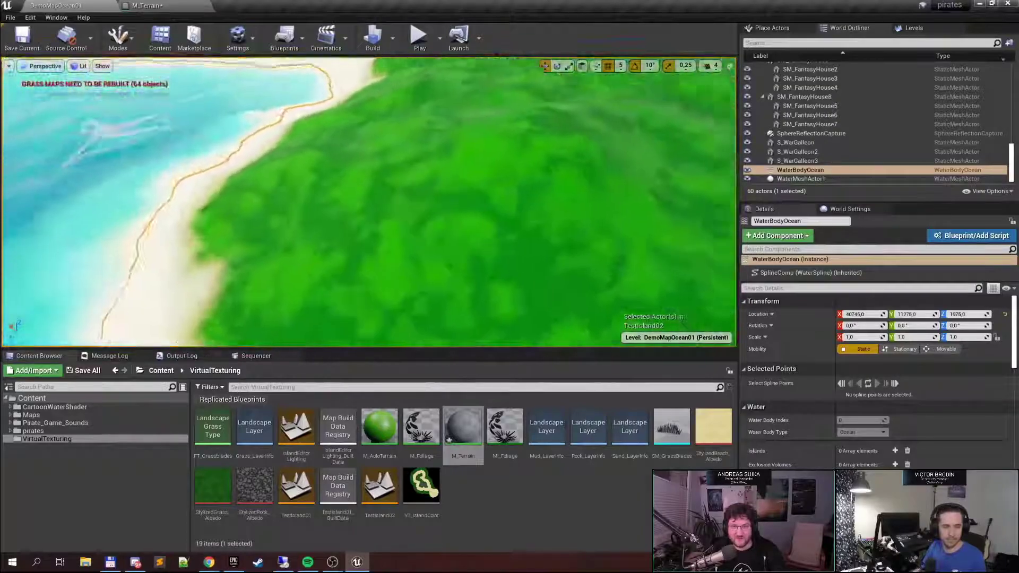
pyautogui.moveTo(369, 202); pyautogui.dragTo(286, 103, button='right')
pyautogui.moveTo(369, 201)
pyautogui.mouseDown(button='right')
pyautogui.moveTo(392, 180)
pyautogui.moveTo(375, 204)
pyautogui.mouseUp(button='right')
pyautogui.scroll(-3, 428, 207)
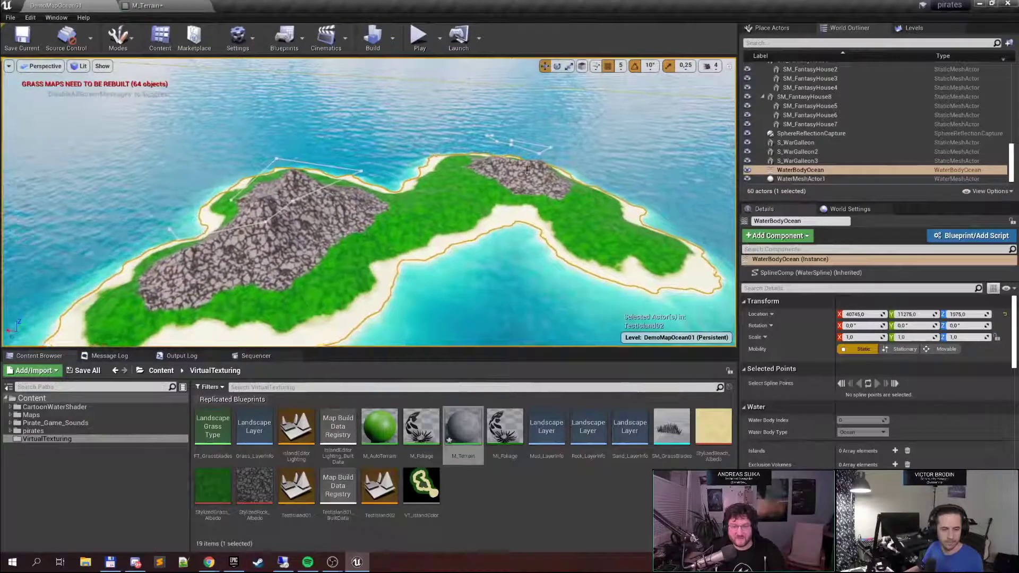
pyautogui.moveTo(456, 239); pyautogui.dragTo(445, 260, button='right')
pyautogui.press('w')
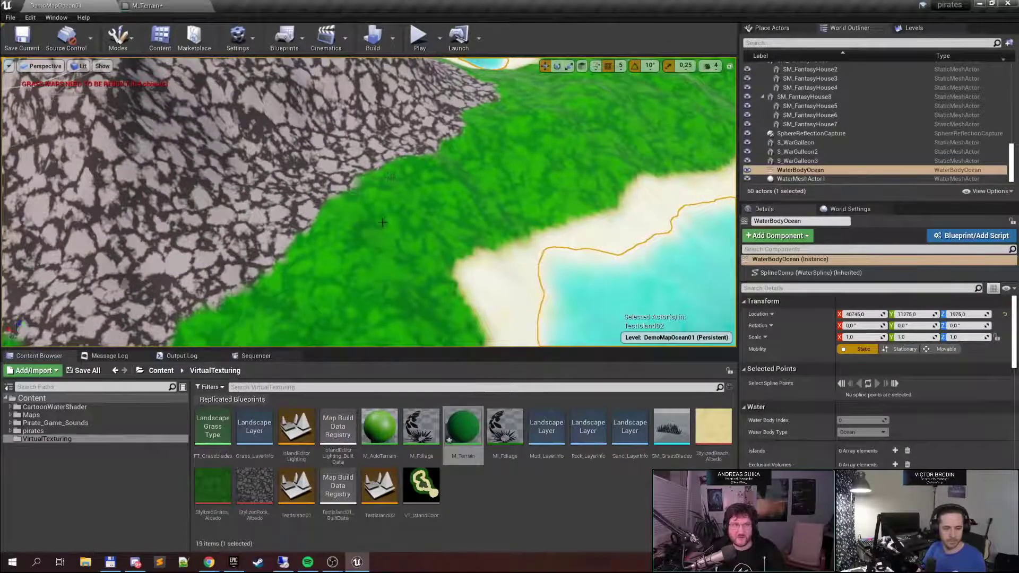
# Reconnect the Subtract result to the Grass output in M_Terrain and save the material
pyautogui.click(178, 6)
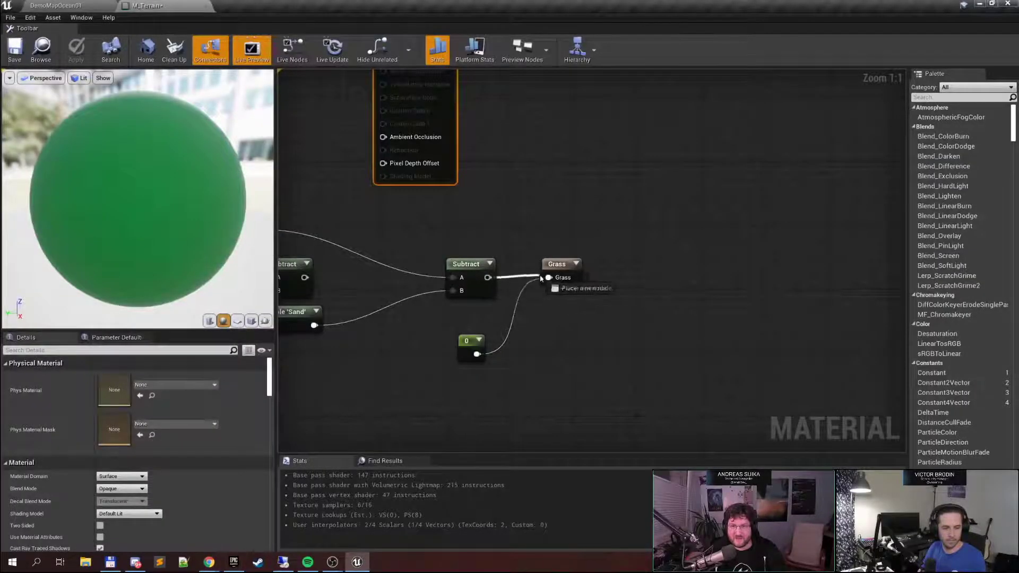
pyautogui.moveTo(542, 279); pyautogui.dragTo(547, 278)
pyautogui.click(15, 49)
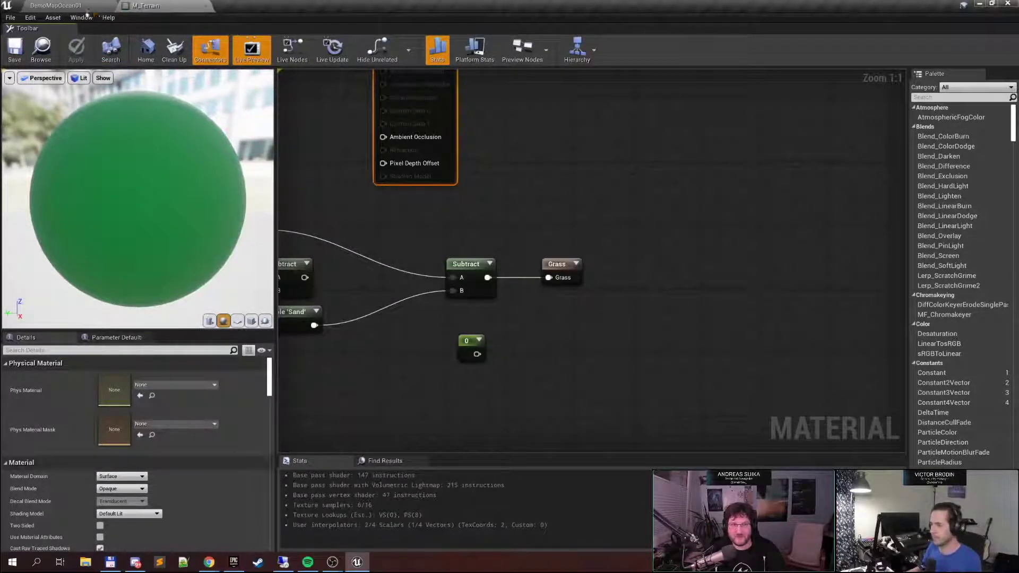
# Return to the ocean level and examine how the grass blends with the rock and sand, ending with an overview of the island
pyautogui.click(87, 7)
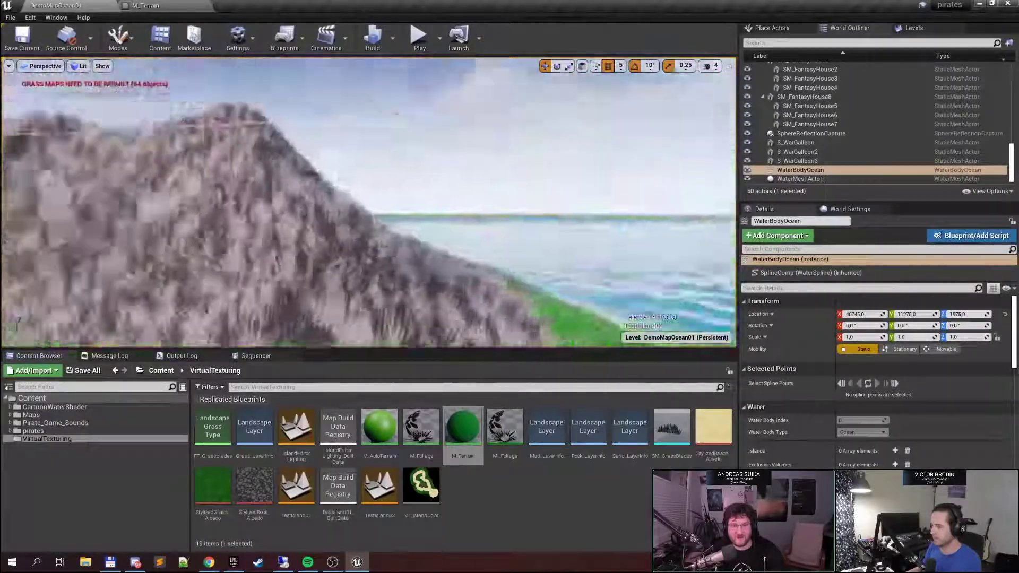
pyautogui.moveTo(369, 202); pyautogui.dragTo(584, 205, button='right')
pyautogui.press('w')
pyautogui.press('w')
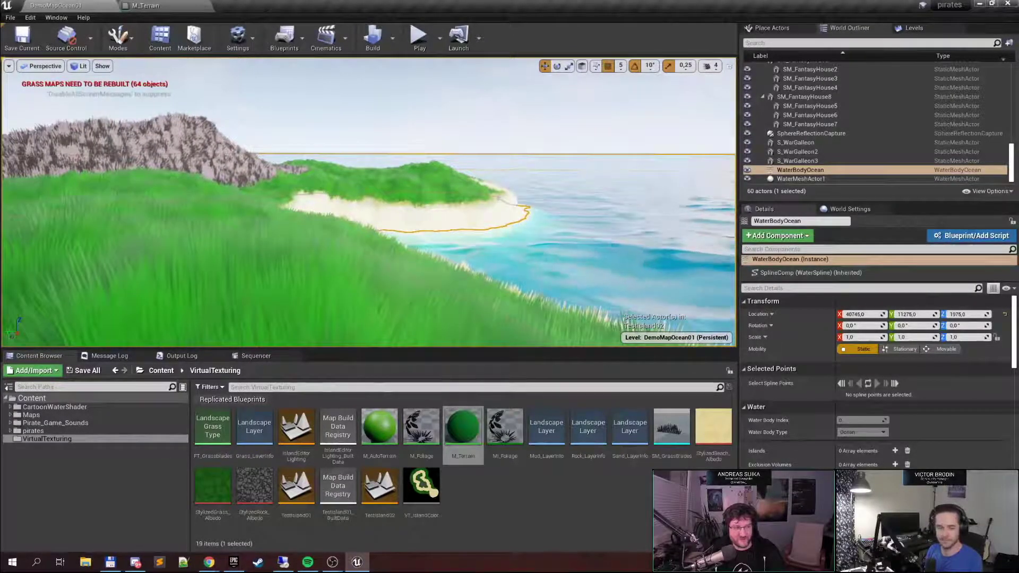
pyautogui.moveTo(584, 205); pyautogui.dragTo(637, 196, button='right')
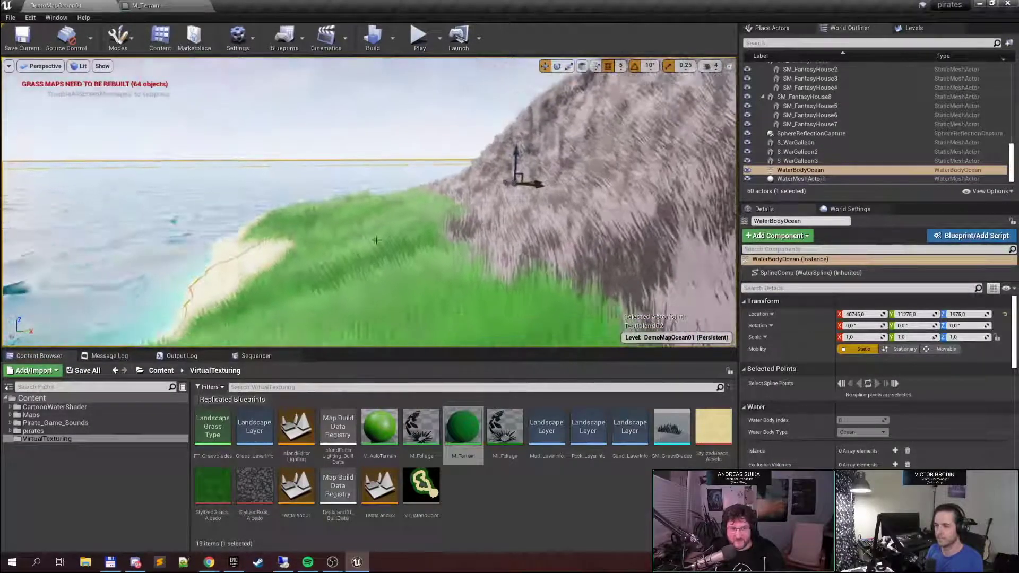
pyautogui.moveTo(369, 202); pyautogui.dragTo(478, 274, button='right')
pyautogui.press('w')
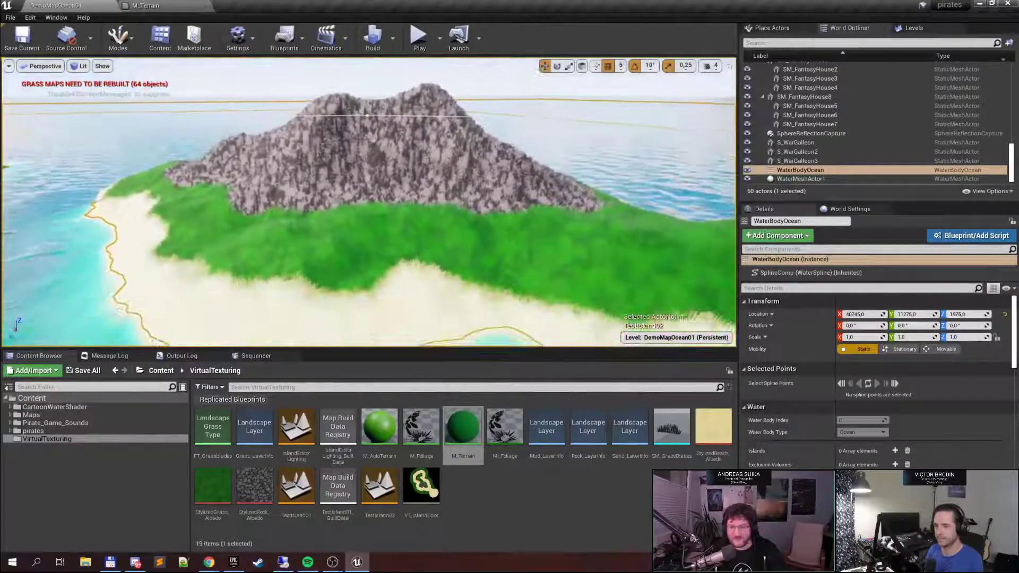
pyautogui.press('s')
pyautogui.moveTo(369, 201); pyautogui.dragTo(433, 255, button='right')
pyautogui.moveTo(478, 159); pyautogui.dragTo(475, 82, button='right')
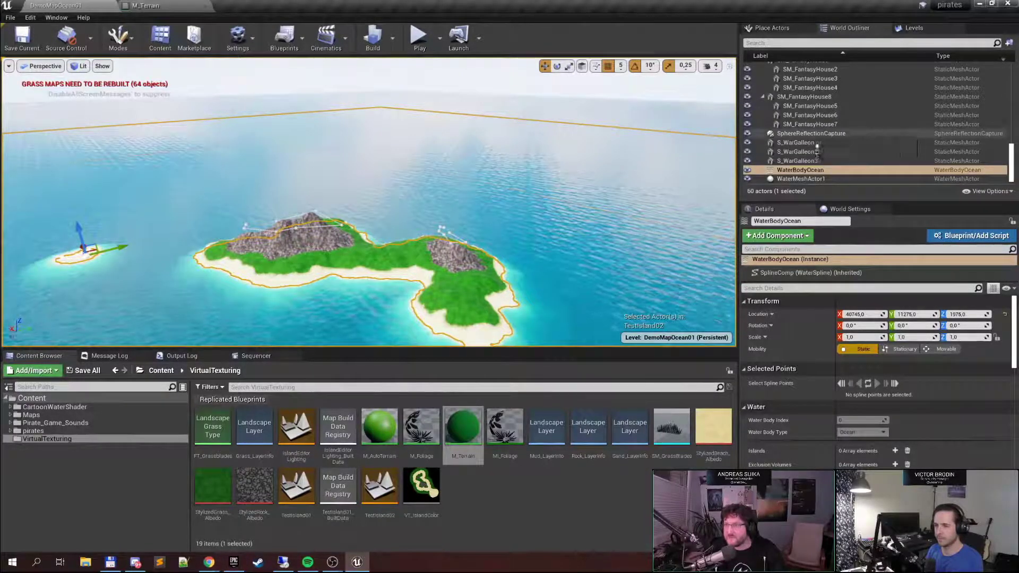
# Select the RuntimeVirtualTextureVolume under the Landscape and view its bounds around the island
pyautogui.scroll(5, 833, 123)
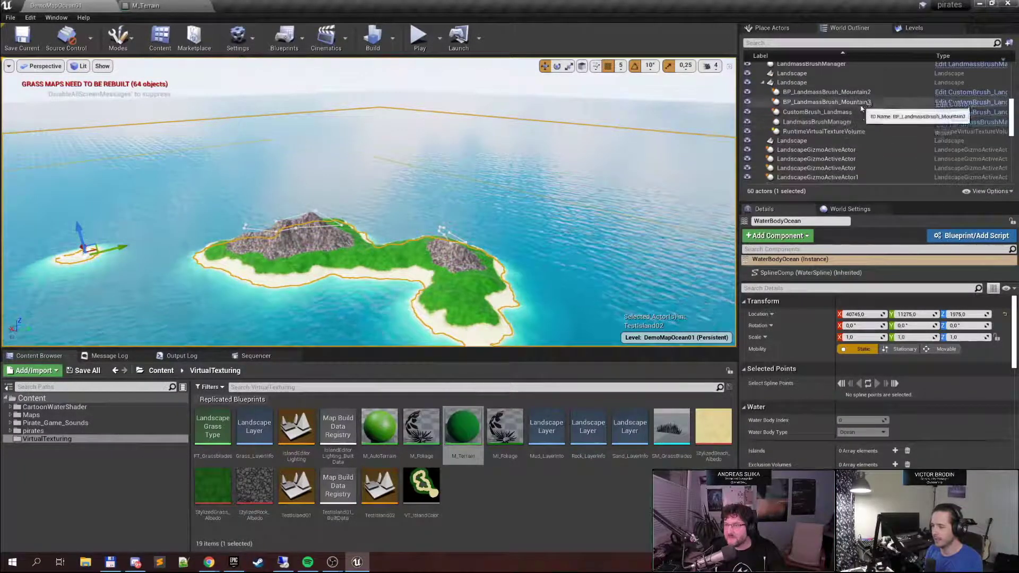
pyautogui.doubleClick(823, 131)
pyautogui.moveTo(372, 202); pyautogui.dragTo(250, 199, button='right')
pyautogui.moveTo(319, 212); pyautogui.dragTo(283, 246, button='right')
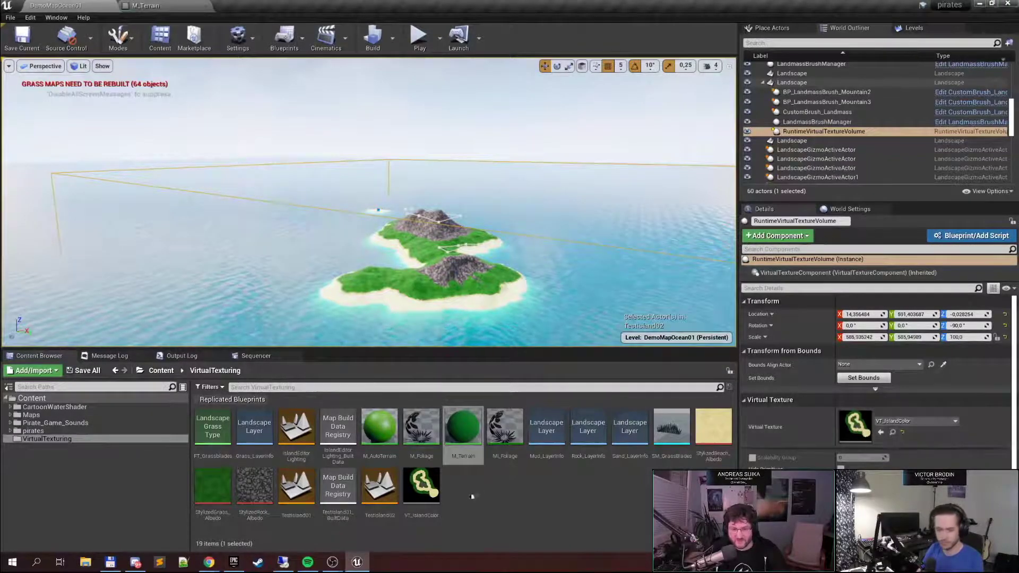
# Examine the size and layout settings of the VT_IslandColor runtime virtual texture and return to the level
pyautogui.doubleClick(410, 504)
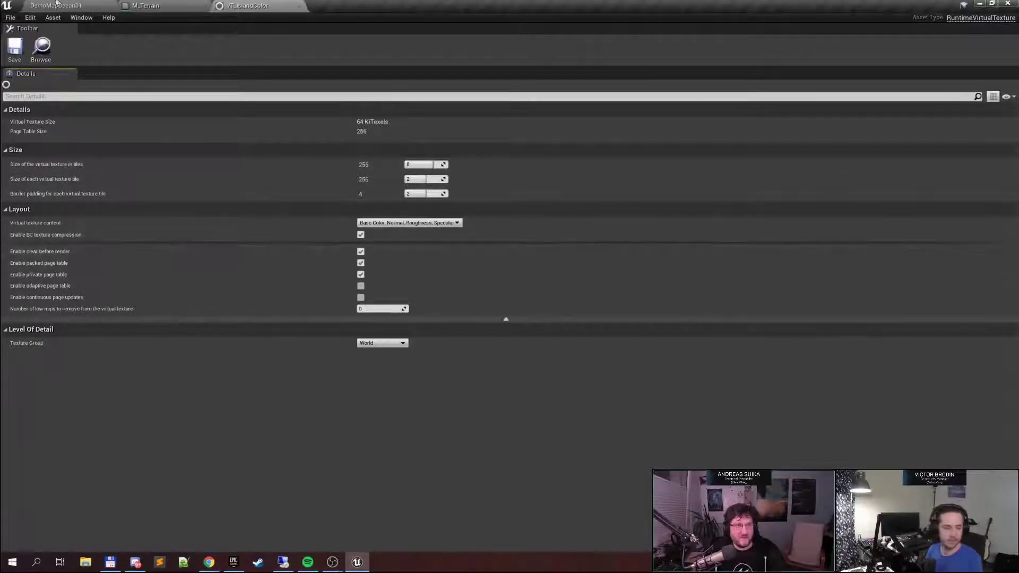
pyautogui.click(146, 6)
pyautogui.click(55, 6)
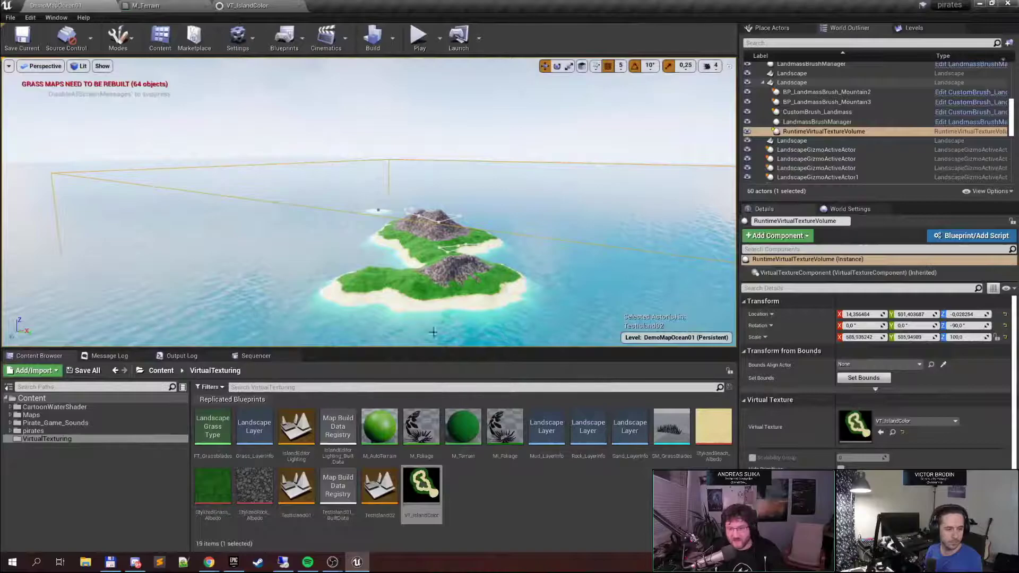
pyautogui.press('w')
pyautogui.moveTo(433, 332); pyautogui.dragTo(445, 353, button='right')
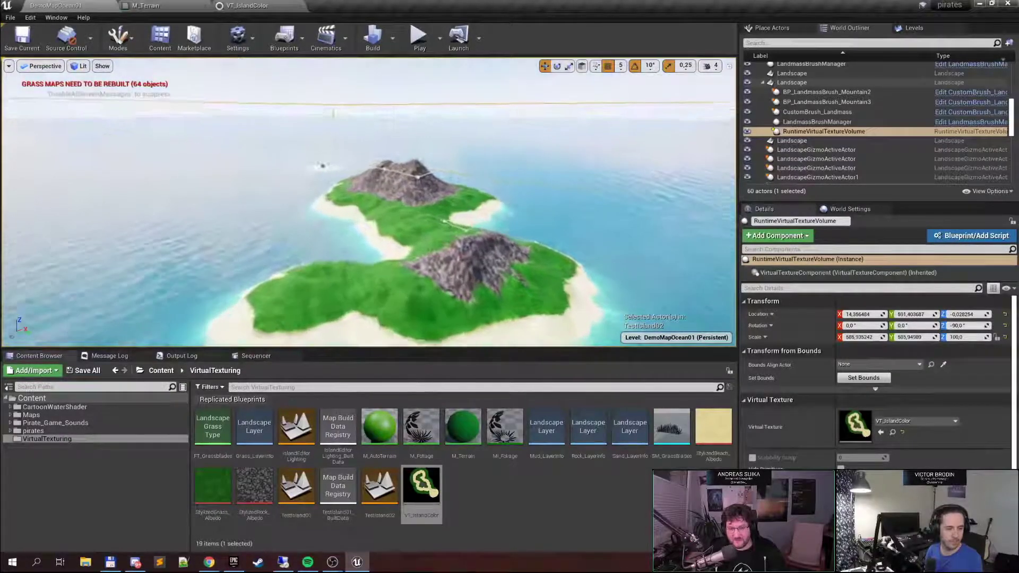
pyautogui.doubleClick(421, 483)
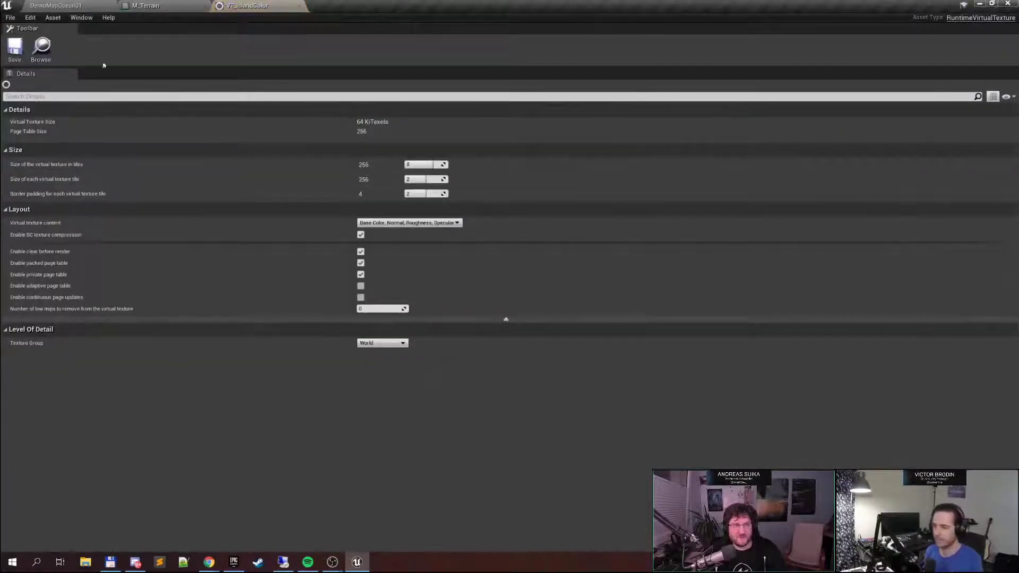
pyautogui.click(102, 3)
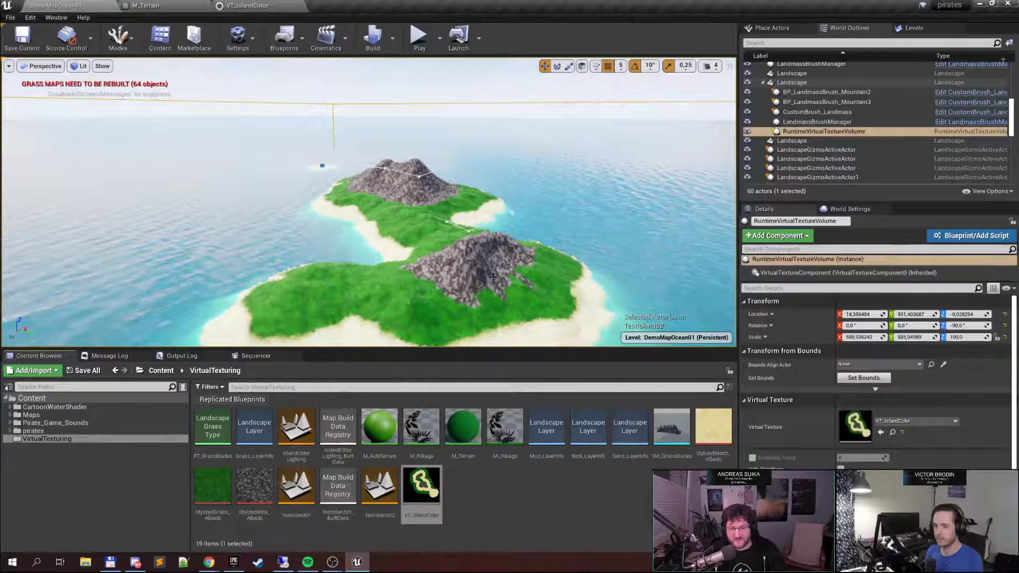
# Fly over the sea and islands to examine the virtual texture volume's extent and the grass around the mountain
pyautogui.press('w')
pyautogui.moveTo(483, 259); pyautogui.dragTo(526, 197, button='right')
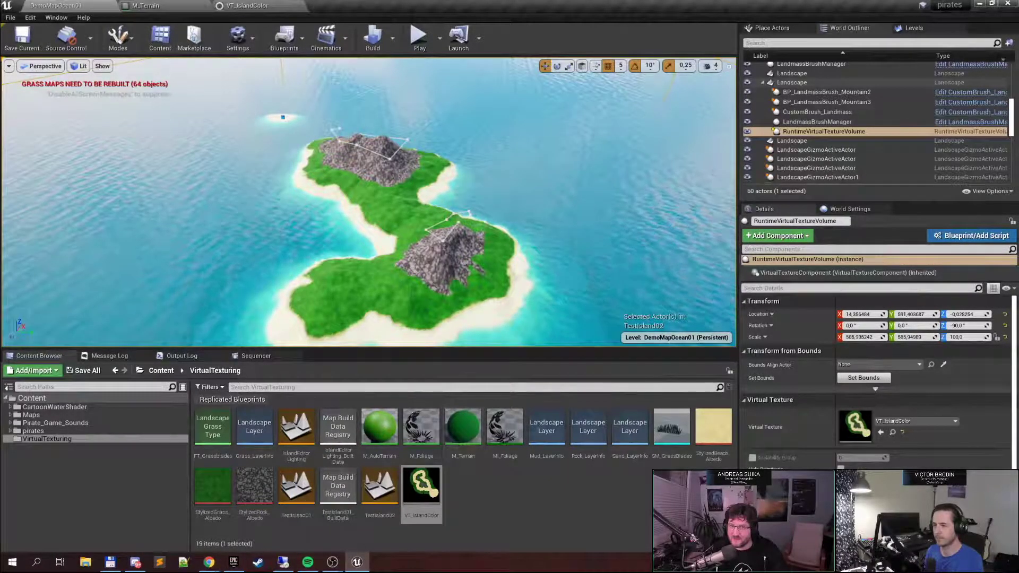
pyautogui.moveTo(377, 153); pyautogui.dragTo(335, 153, button='right')
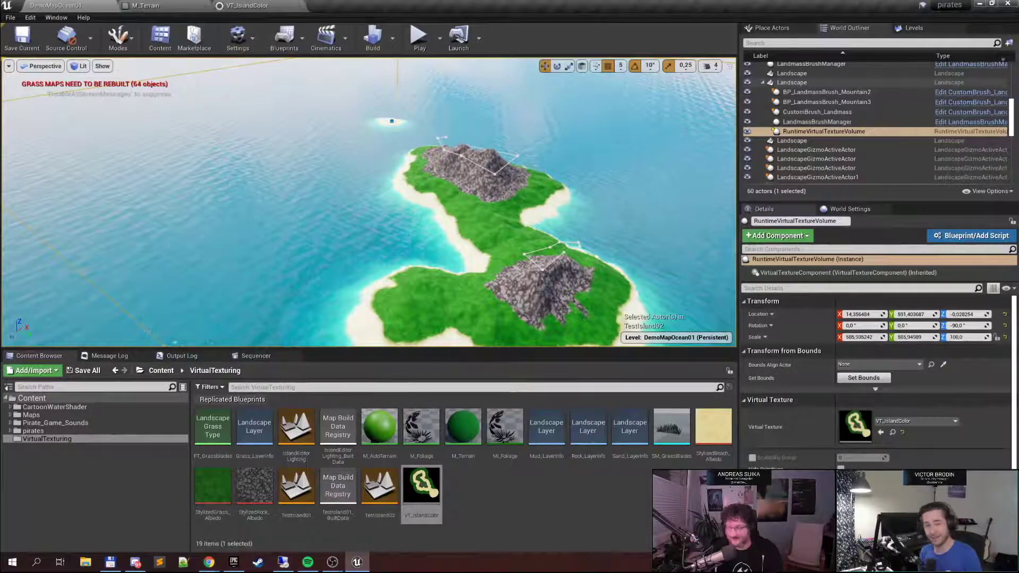
pyautogui.moveTo(369, 202)
pyautogui.mouseDown(button='right')
pyautogui.moveTo(345, 194)
pyautogui.moveTo(428, 228)
pyautogui.moveTo(332, 252)
pyautogui.moveTo(372, 202)
pyautogui.mouseUp(button='right')
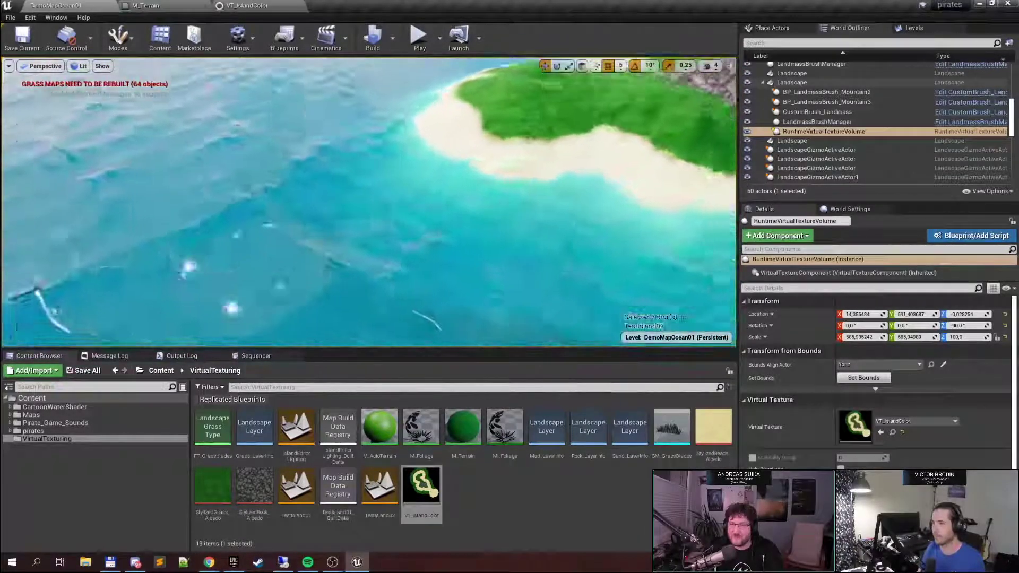
pyautogui.moveTo(456, 137); pyautogui.dragTo(457, 137, button='right')
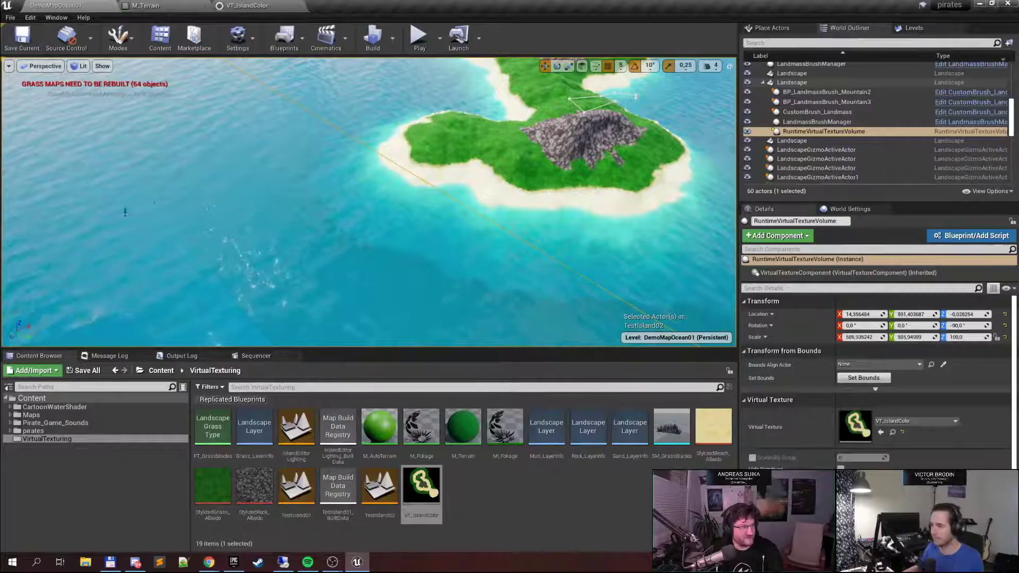
pyautogui.moveTo(131, 195); pyautogui.dragTo(90, 188, button='right')
pyautogui.press('w')
pyautogui.press('w')
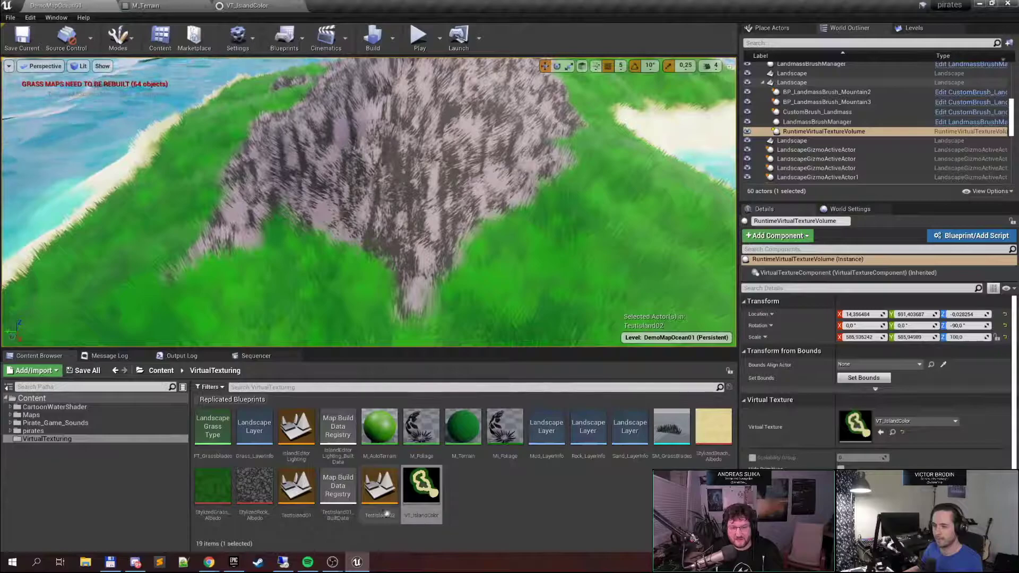
# Open M_Foliage and examine the Runtime Virtual Texture Sample node and its link to the material's Base Color
pyautogui.doubleClick(423, 452)
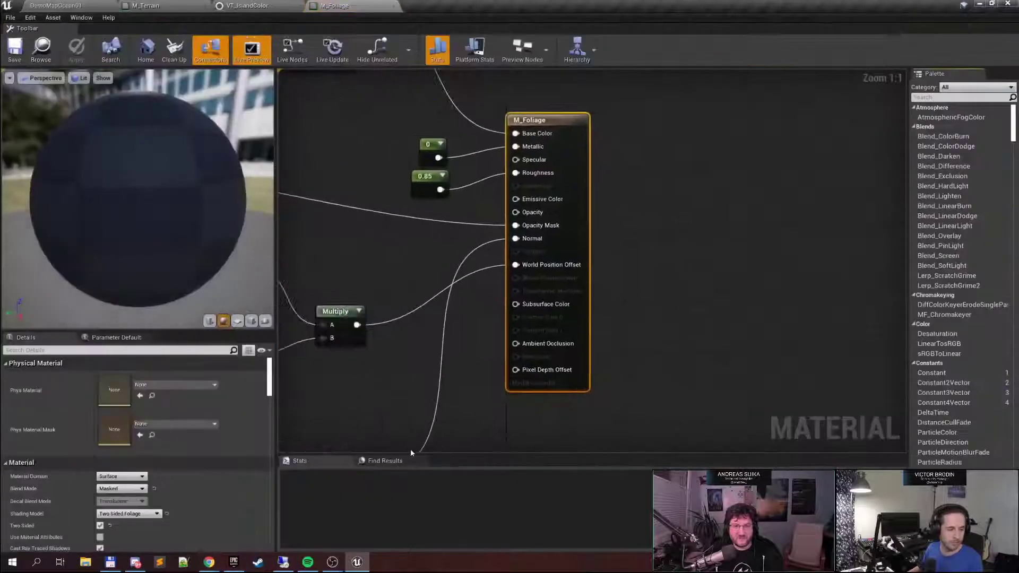
pyautogui.moveTo(377, 259); pyautogui.dragTo(528, 342, button='right')
pyautogui.click(496, 269)
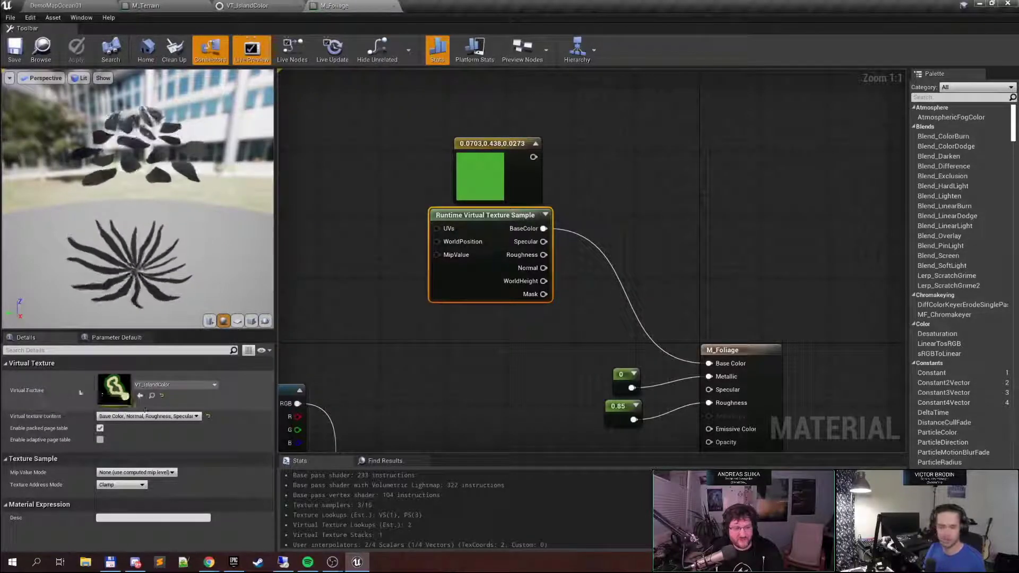
pyautogui.moveTo(570, 272); pyautogui.dragTo(403, 225, button='right')
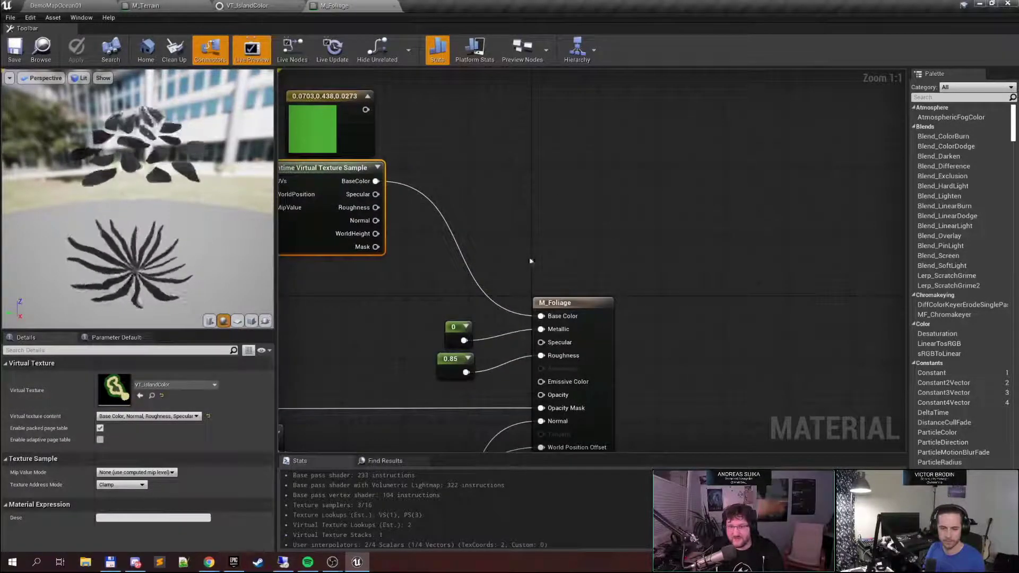
pyautogui.moveTo(536, 316); pyautogui.dragTo(447, 174, button='right')
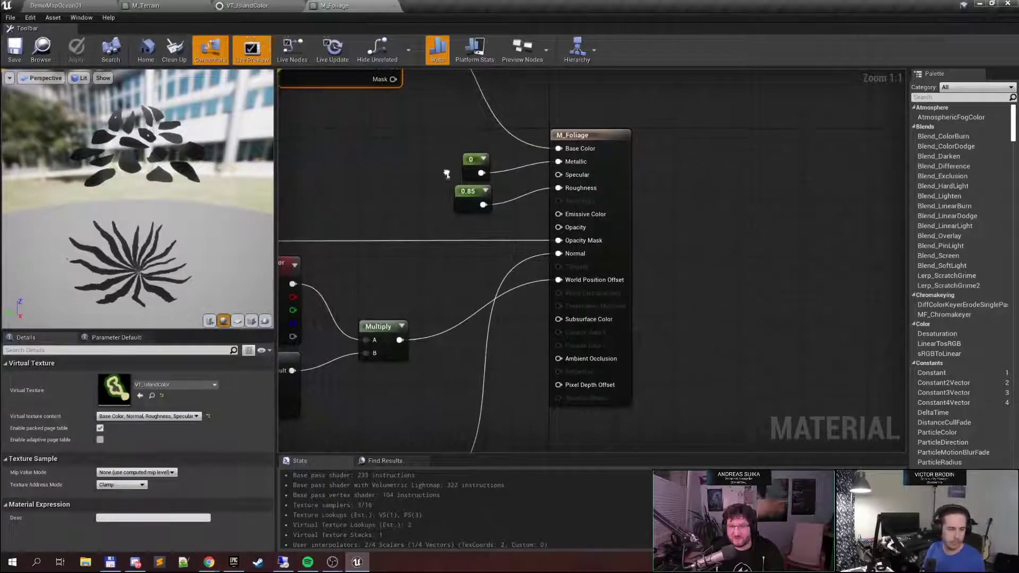
# Examine the SimpleGrassWind, Vertex Color and Texture Sample nodes feeding M_Foliage's outputs and return to the level
pyautogui.scroll(-4, 458, 241)
pyautogui.moveTo(441, 250); pyautogui.dragTo(550, 219, button='right')
pyautogui.scroll(4, 551, 219)
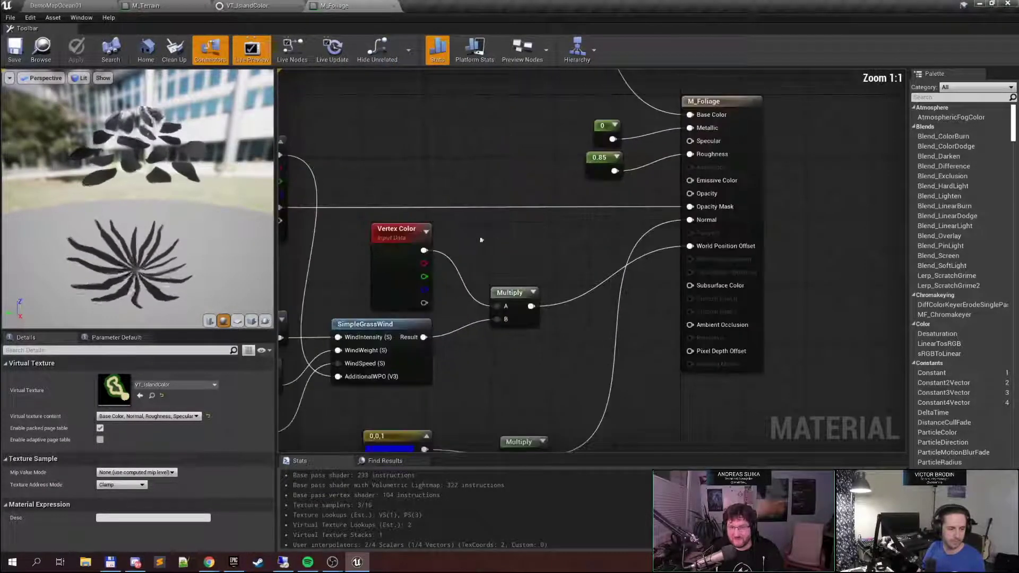
pyautogui.moveTo(391, 232); pyautogui.dragTo(583, 227, button='right')
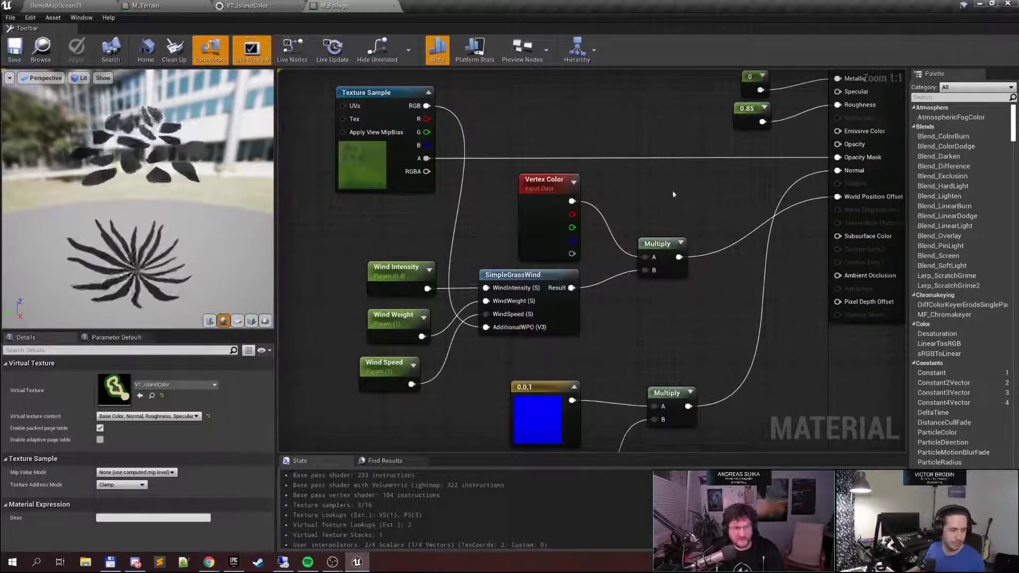
pyautogui.moveTo(668, 194); pyautogui.dragTo(616, 149, button='right')
pyautogui.click(56, 6)
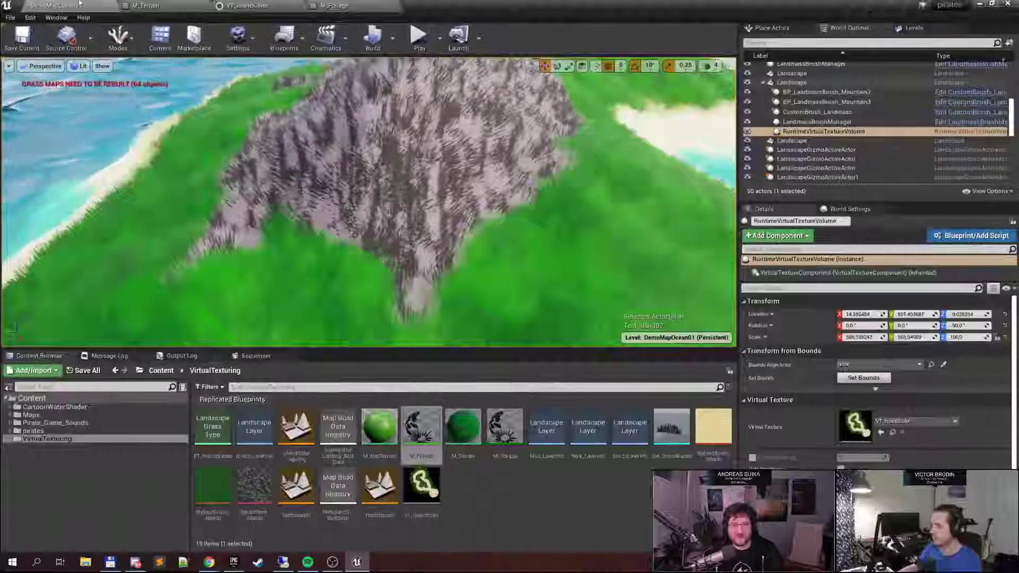
# Fly around the mountains and along the coast to examine the foliage and terrain colours of the island
pyautogui.moveTo(495, 164); pyautogui.dragTo(457, 131, button='right')
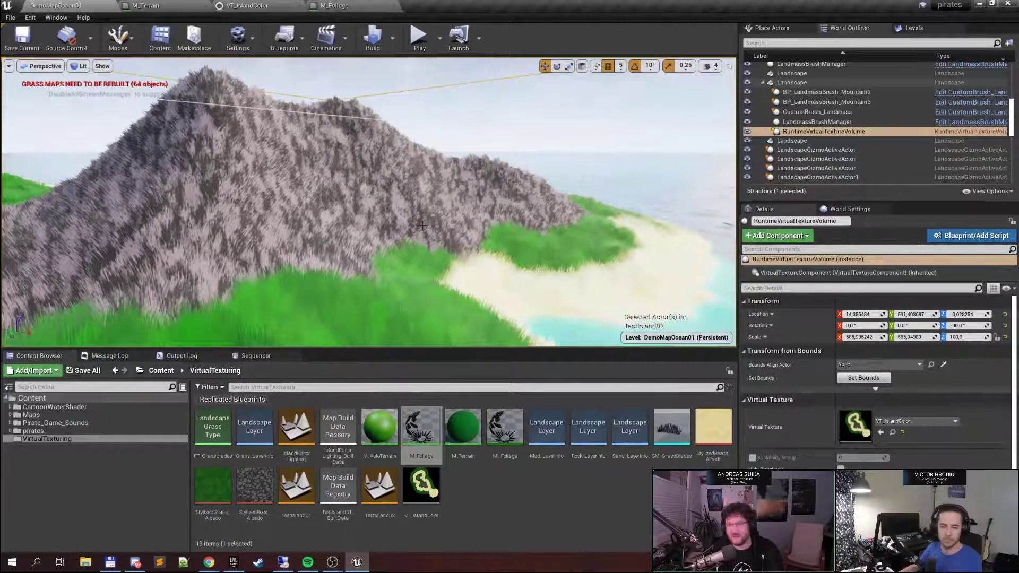
pyautogui.moveTo(490, 197); pyautogui.dragTo(470, 193, button='right')
pyautogui.moveTo(369, 202); pyautogui.dragTo(276, 159, button='right')
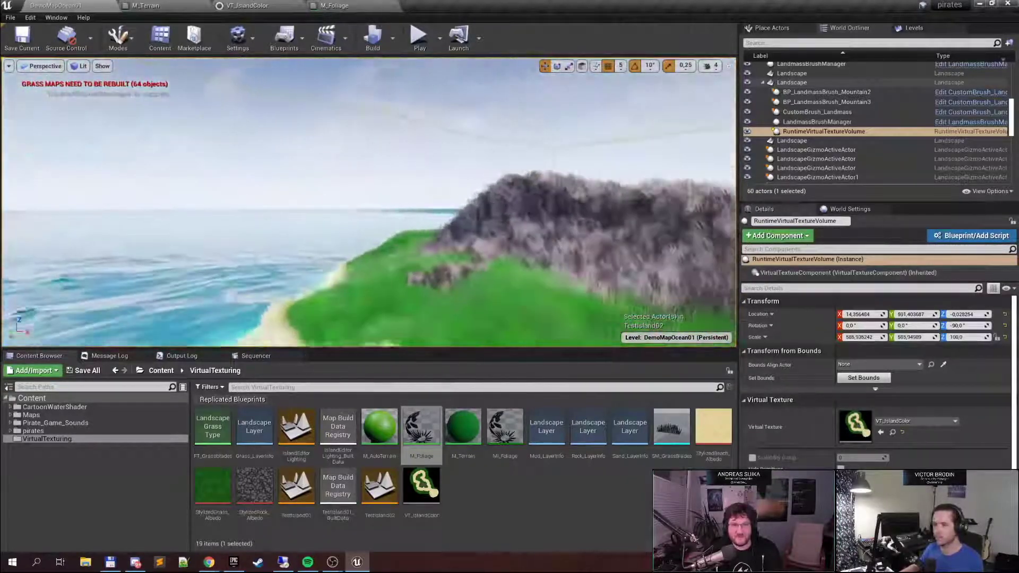
pyautogui.moveTo(369, 202); pyautogui.dragTo(404, 233, button='right')
pyautogui.moveTo(369, 202); pyautogui.dragTo(467, 173, button='right')
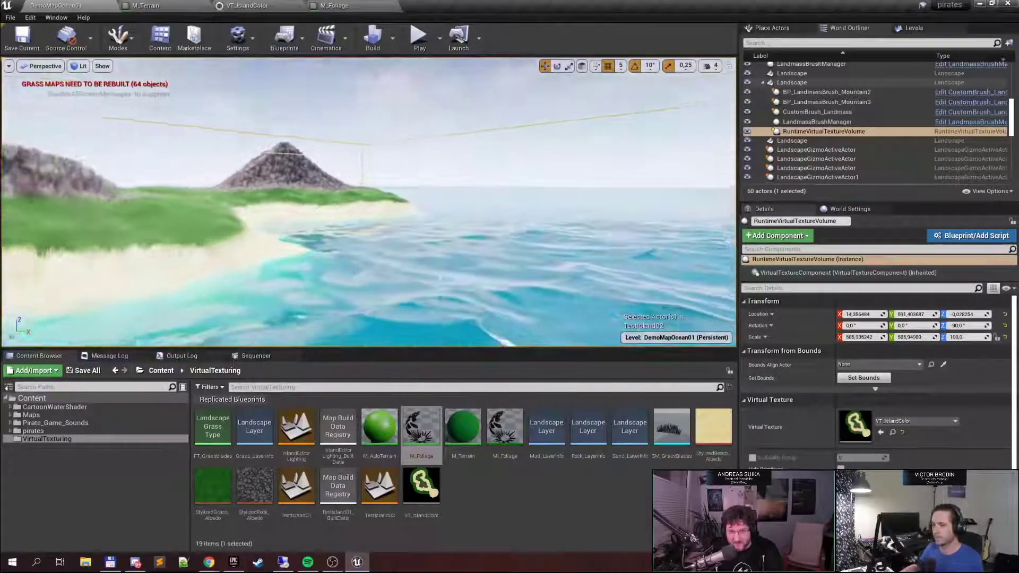
pyautogui.moveTo(369, 201); pyautogui.dragTo(300, 226, button='right')
pyautogui.moveTo(369, 201); pyautogui.dragTo(212, 172, button='right')
pyautogui.moveTo(369, 201); pyautogui.dragTo(234, 212, button='right')
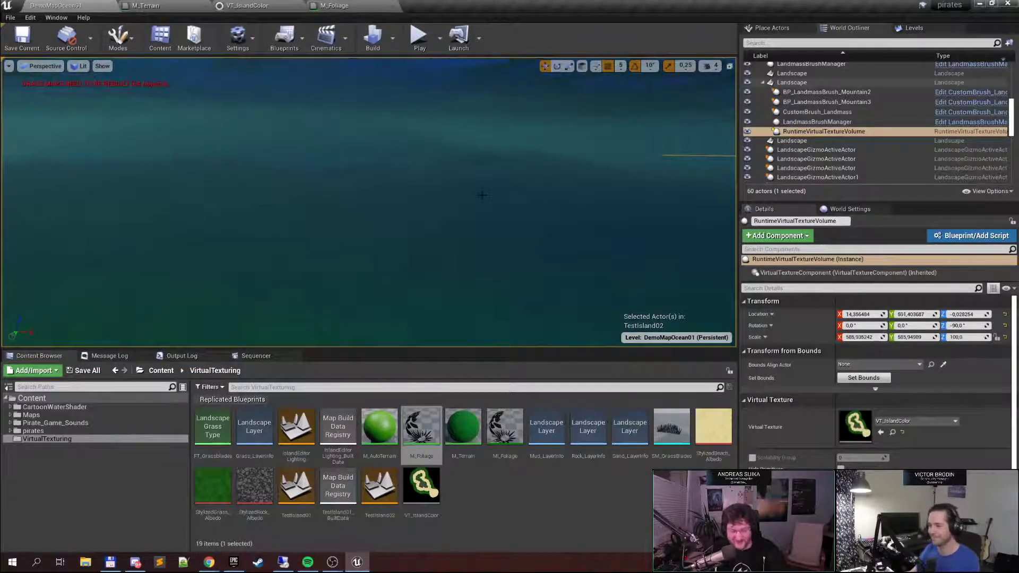
pyautogui.moveTo(369, 201); pyautogui.dragTo(334, 178, button='right')
pyautogui.moveTo(458, 250); pyautogui.dragTo(442, 251, button='right')
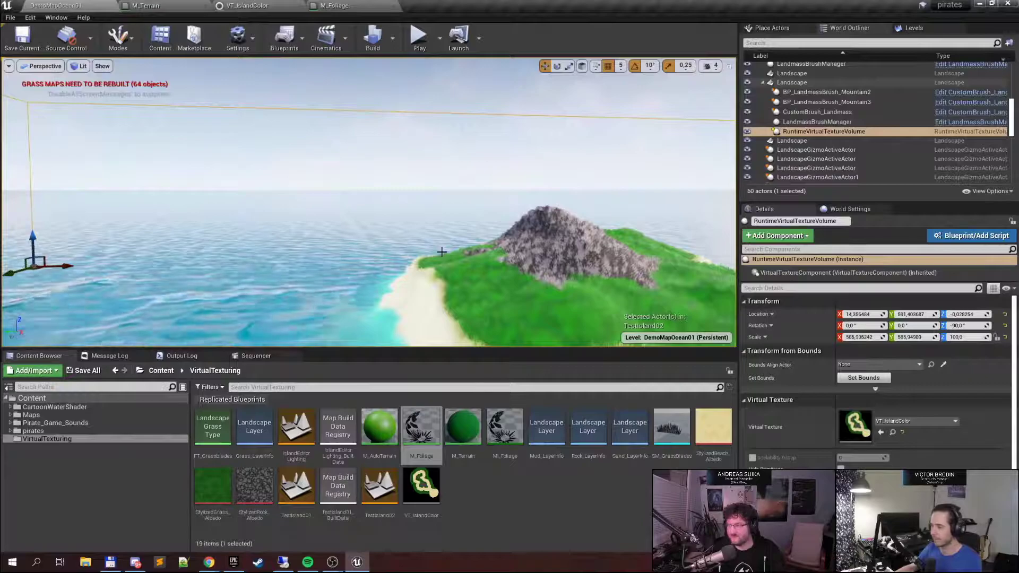
# Examine the shallow water and beaches from over the sea and from high above the whole island
pyautogui.press('w')
pyautogui.moveTo(442, 252); pyautogui.dragTo(430, 280, button='right')
pyautogui.press('q')
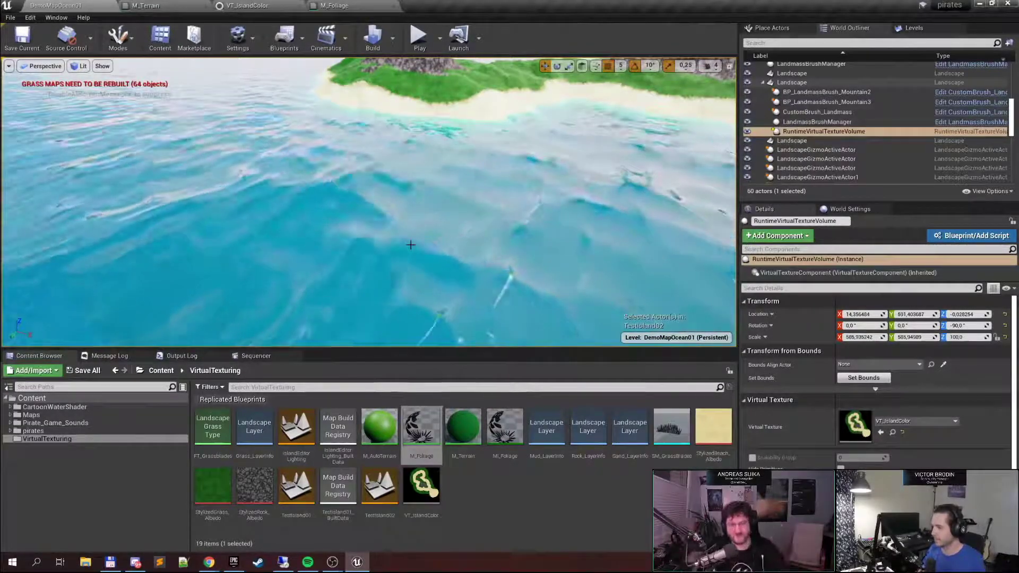
pyautogui.press('w')
pyautogui.moveTo(459, 236); pyautogui.dragTo(584, 237, button='right')
pyautogui.moveTo(547, 270); pyautogui.dragTo(374, 158, button='right')
pyautogui.press('w')
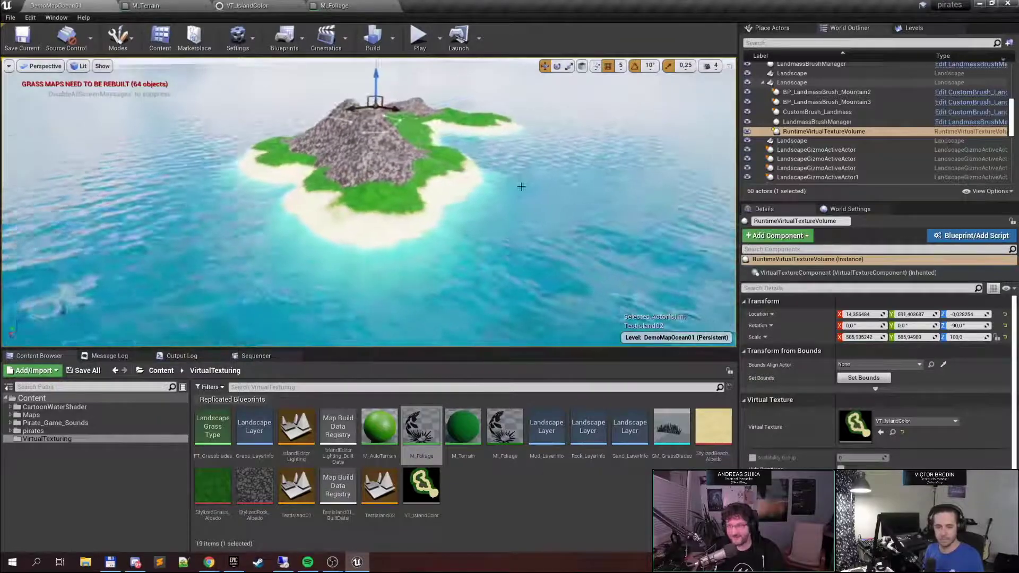
pyautogui.moveTo(521, 186); pyautogui.dragTo(485, 210, button='right')
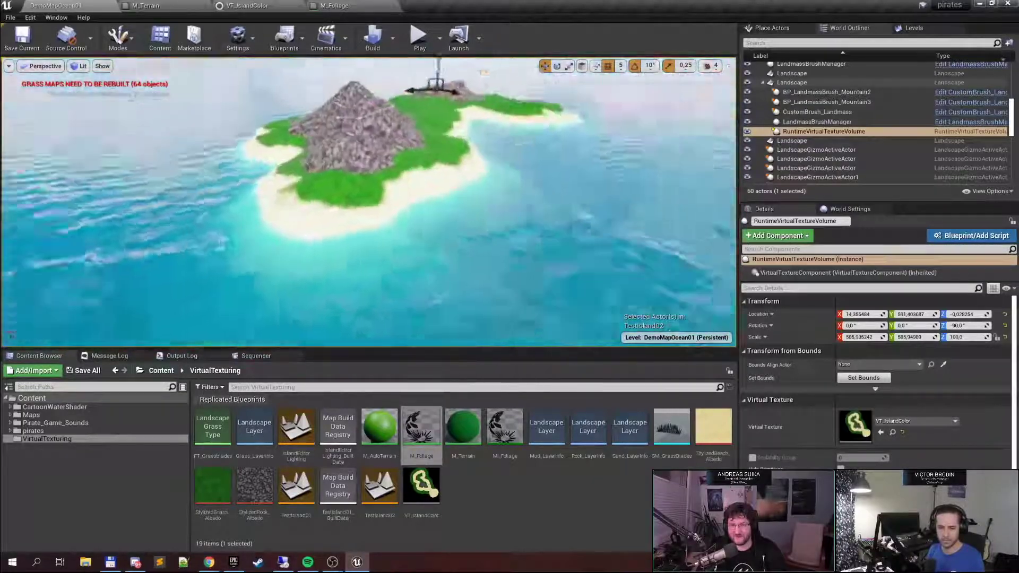
pyautogui.moveTo(404, 229); pyautogui.dragTo(377, 210, button='right')
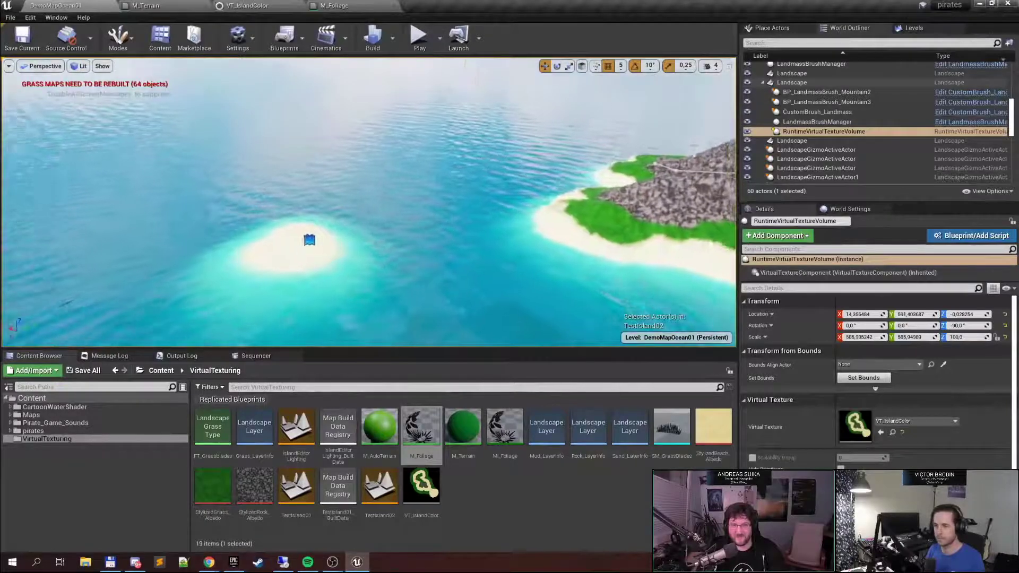
# Select the WaterBodyOcean actor at the small sand island and view its outline around the islands
pyautogui.click(297, 243)
pyautogui.click(308, 240)
pyautogui.moveTo(308, 240); pyautogui.dragTo(218, 293, button='right')
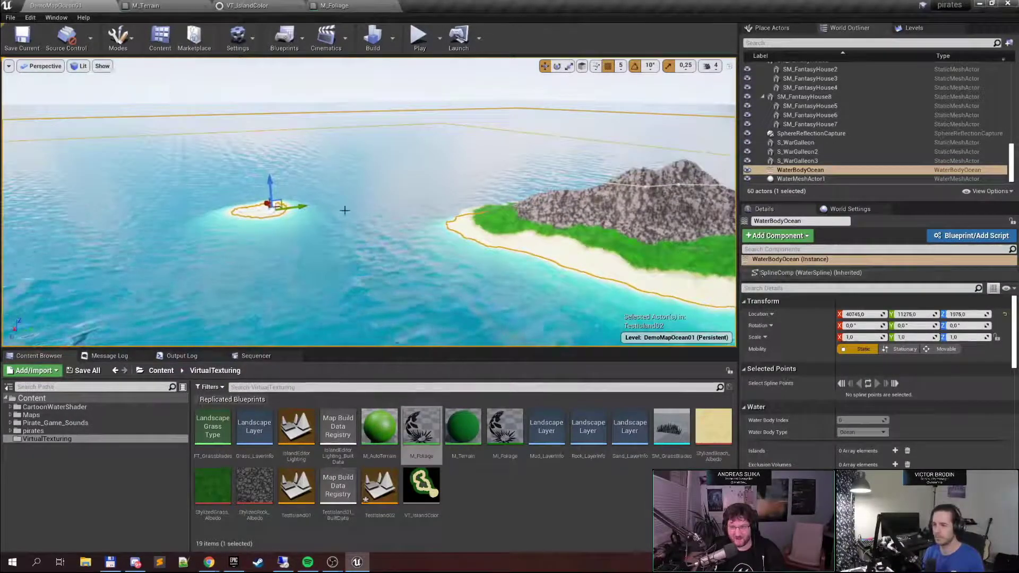
pyautogui.moveTo(346, 209); pyautogui.dragTo(381, 230, button='right')
pyautogui.moveTo(230, 236); pyautogui.dragTo(337, 249, button='right')
# Examine the ocean's shoreline outlines around both islands and its outer boundary near the horizon
pyautogui.press('w')
pyautogui.press('d')
pyautogui.press('a')
pyautogui.press('w')
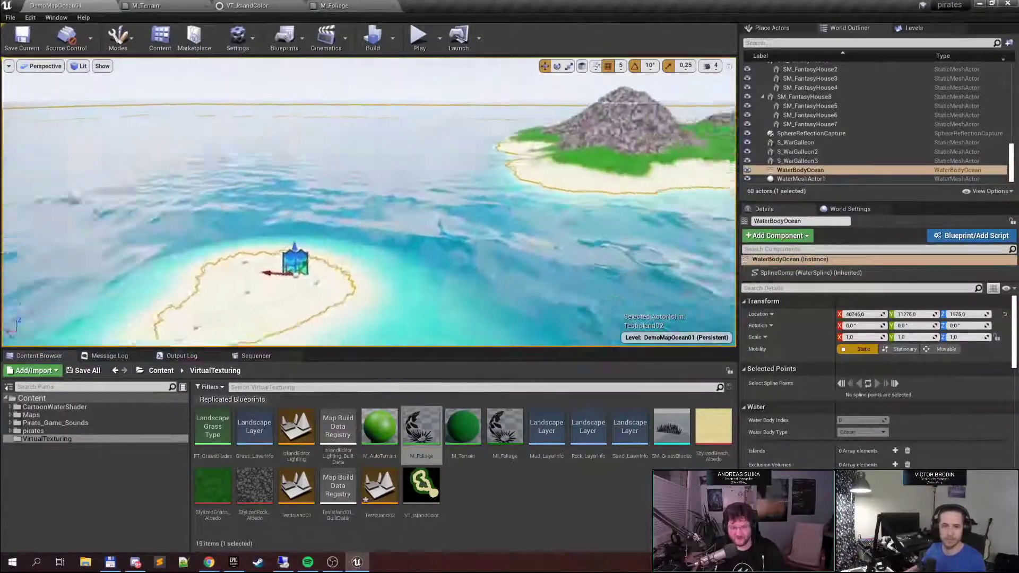
pyautogui.press('s')
pyautogui.moveTo(599, 247)
pyautogui.mouseDown(button='right')
pyautogui.moveTo(588, 253)
pyautogui.moveTo(598, 247)
pyautogui.mouseUp(button='right')
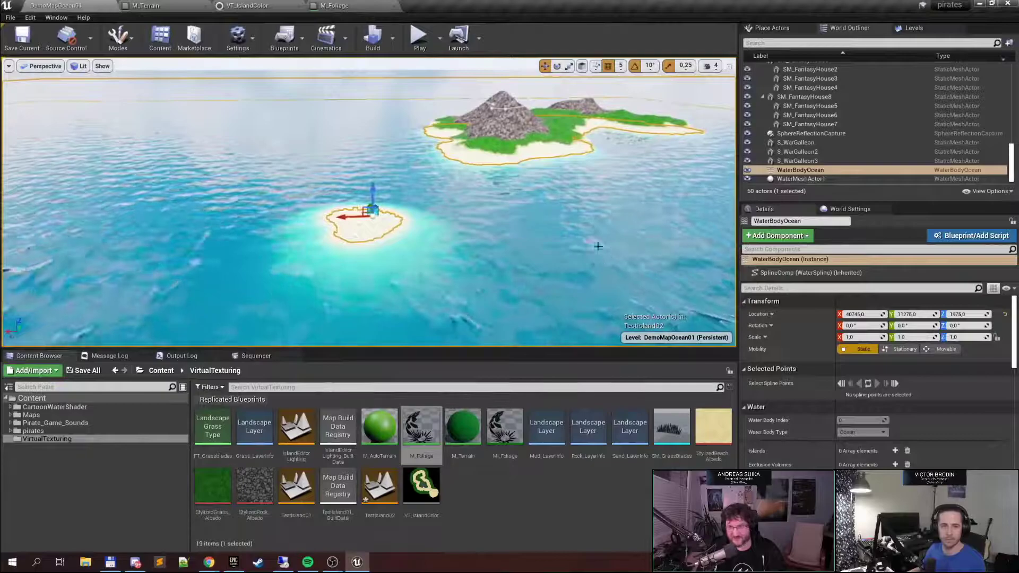
pyautogui.press('d')
pyautogui.moveTo(493, 208); pyautogui.dragTo(476, 197, button='right')
pyautogui.moveTo(365, 184); pyautogui.dragTo(364, 178, button='right')
pyautogui.moveTo(492, 205); pyautogui.dragTo(504, 196, button='right')
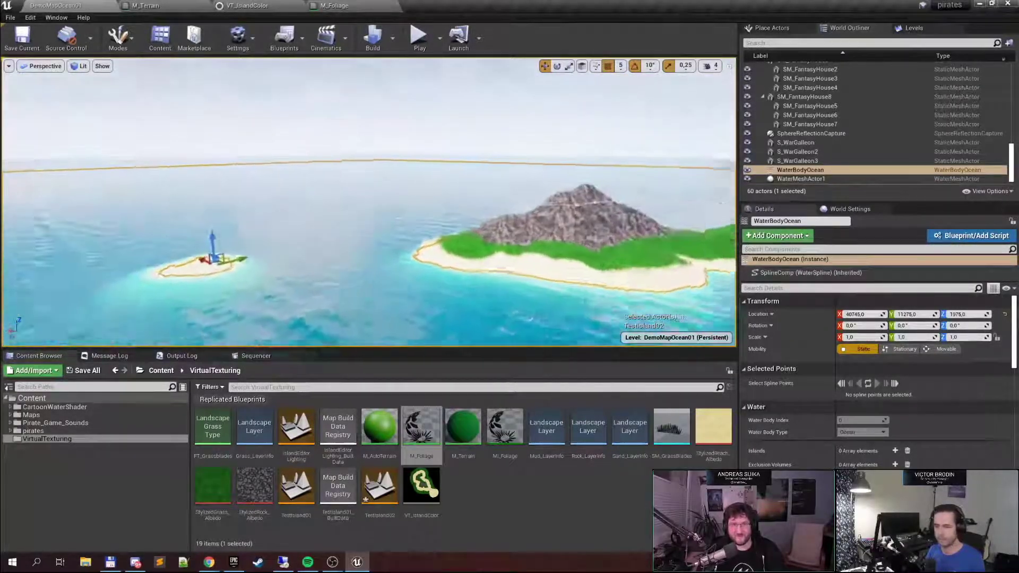
pyautogui.moveTo(385, 153)
pyautogui.mouseDown(button='right')
pyautogui.moveTo(389, 144)
pyautogui.moveTo(367, 147)
pyautogui.moveTo(376, 151)
pyautogui.mouseUp(button='right')
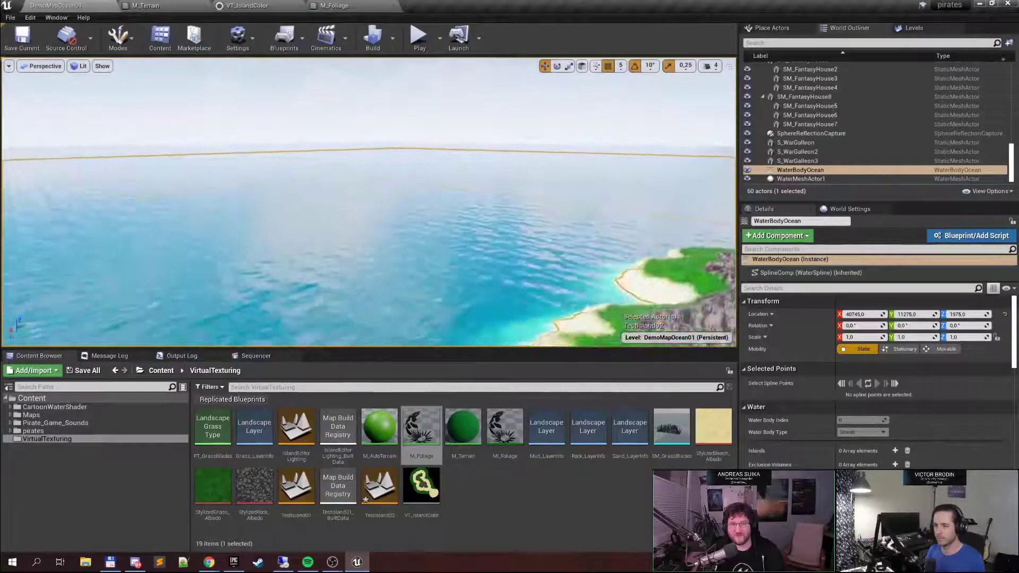
pyautogui.moveTo(480, 297); pyautogui.dragTo(594, 293, button='right')
pyautogui.moveTo(480, 297); pyautogui.dragTo(584, 279, button='right')
pyautogui.moveTo(403, 250); pyautogui.dragTo(393, 273, button='right')
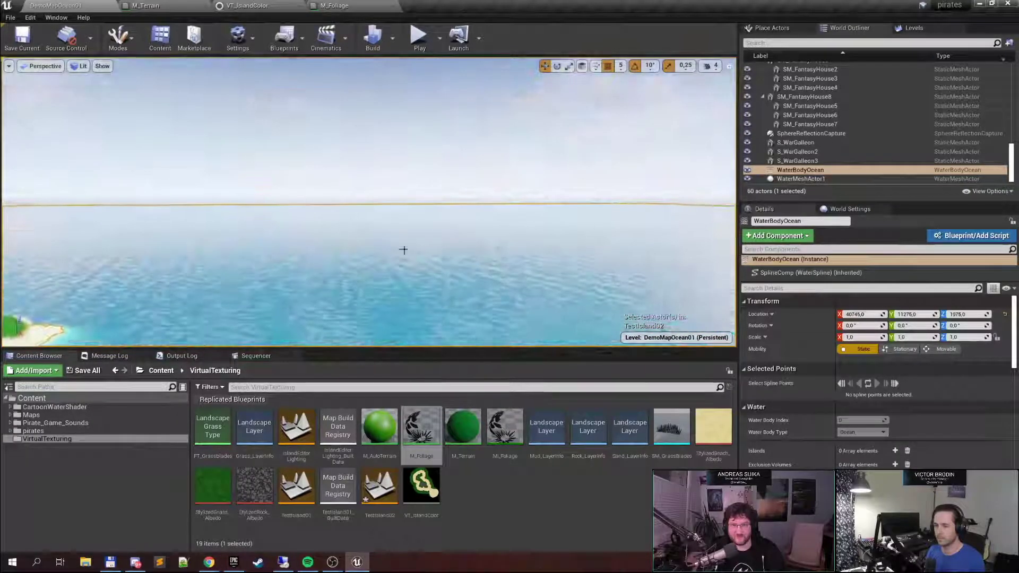
pyautogui.moveTo(421, 196)
pyautogui.mouseDown(button='right')
pyautogui.moveTo(438, 114)
pyautogui.moveTo(441, 180)
pyautogui.moveTo(413, 204)
pyautogui.mouseUp(button='right')
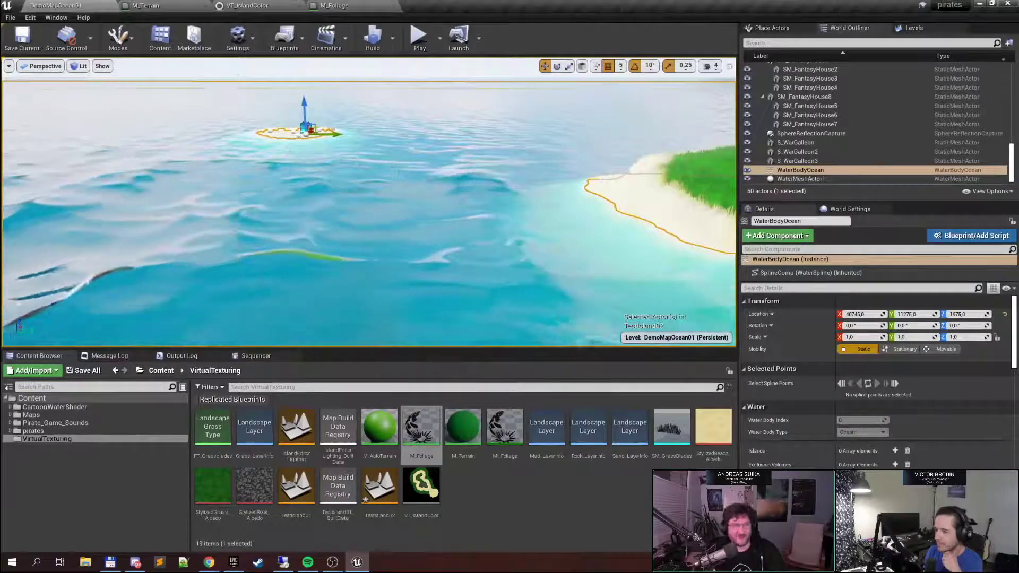
# Create a new level from the Empty Level template
pyautogui.click(10, 18)
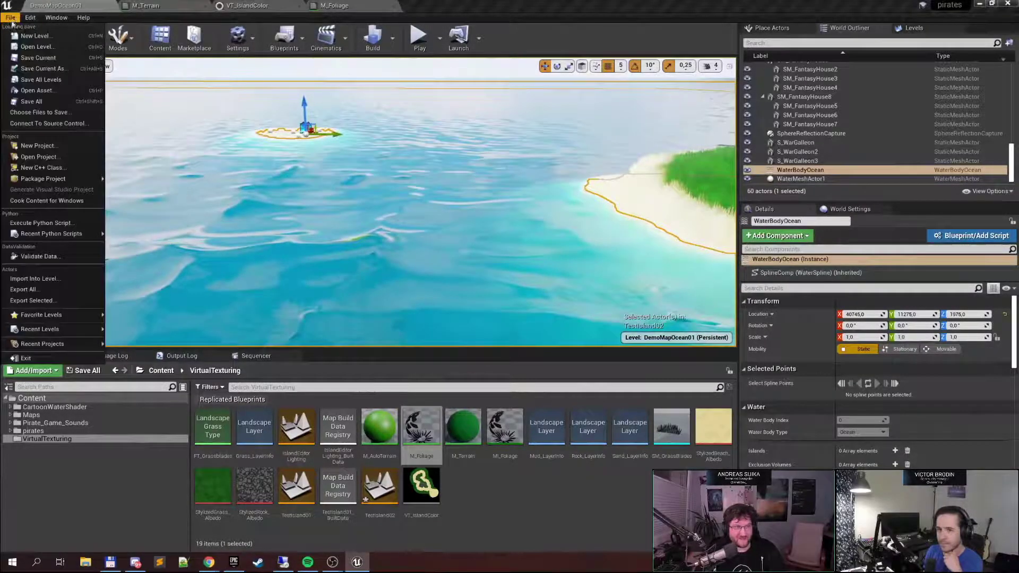
pyautogui.click(45, 39)
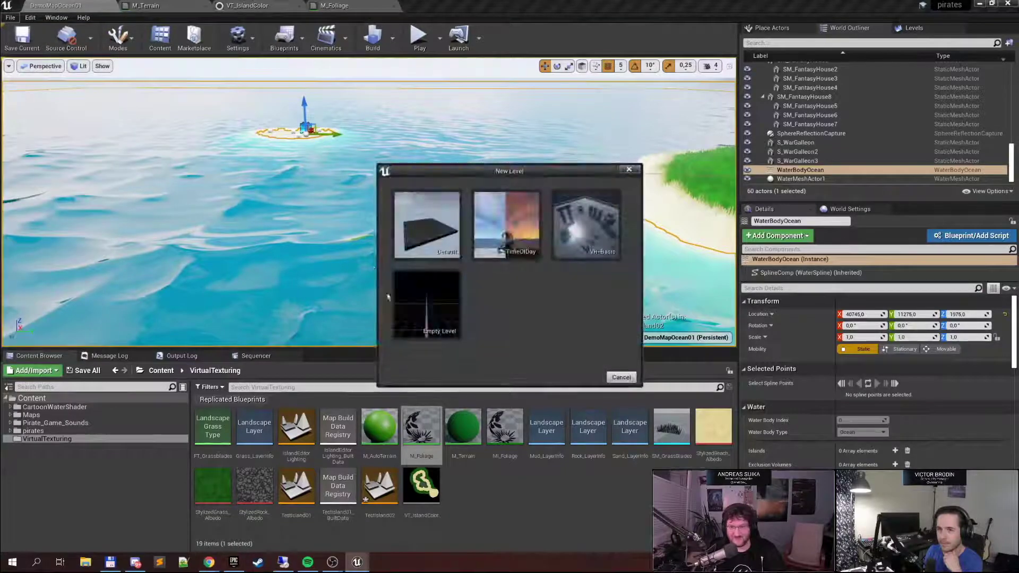
pyautogui.click(426, 307)
pyautogui.click(602, 372)
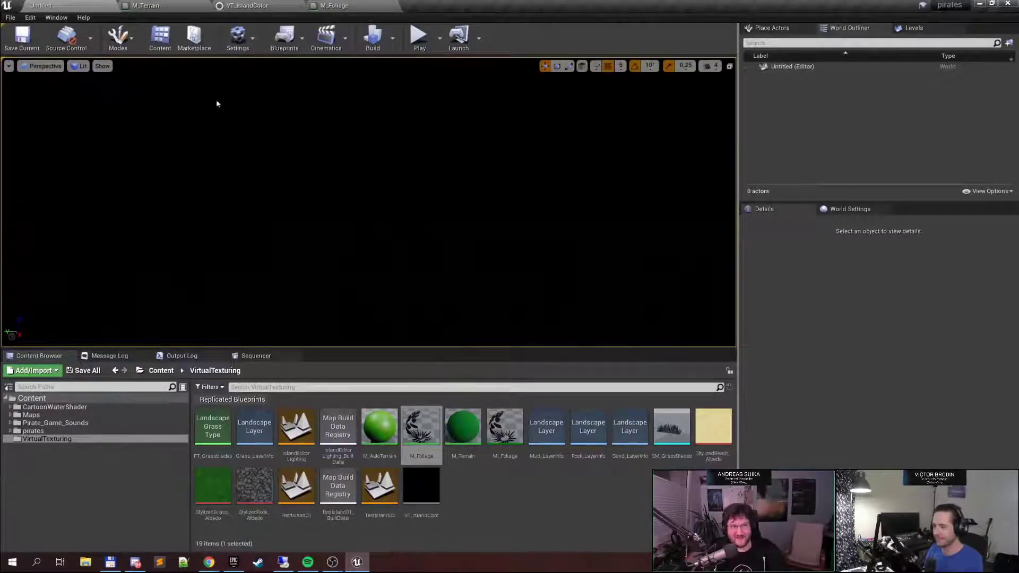
# Open the Env. Light Mixer, move its window lower over the viewport and check its detail level options
pyautogui.click(56, 18)
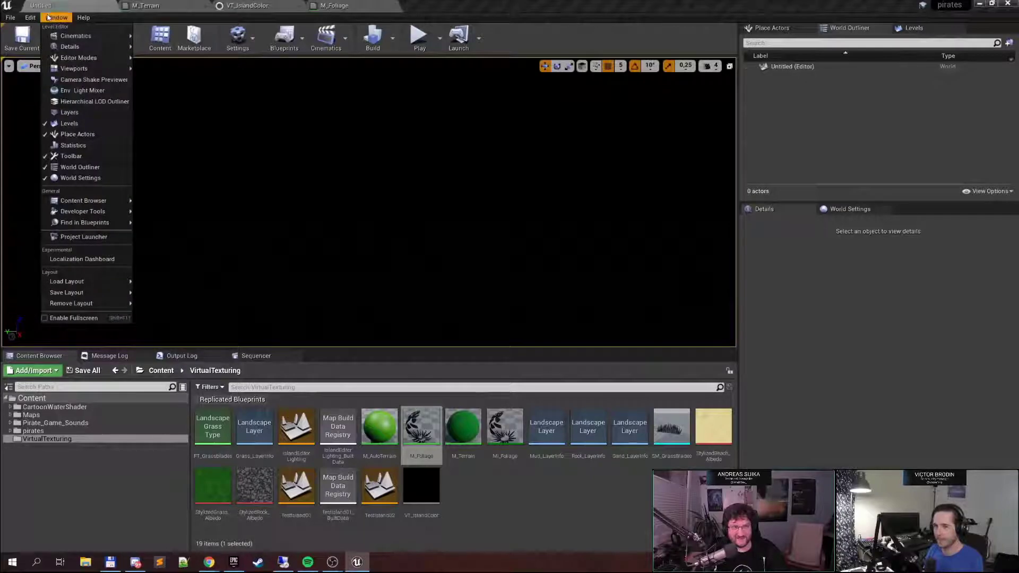
pyautogui.click(86, 91)
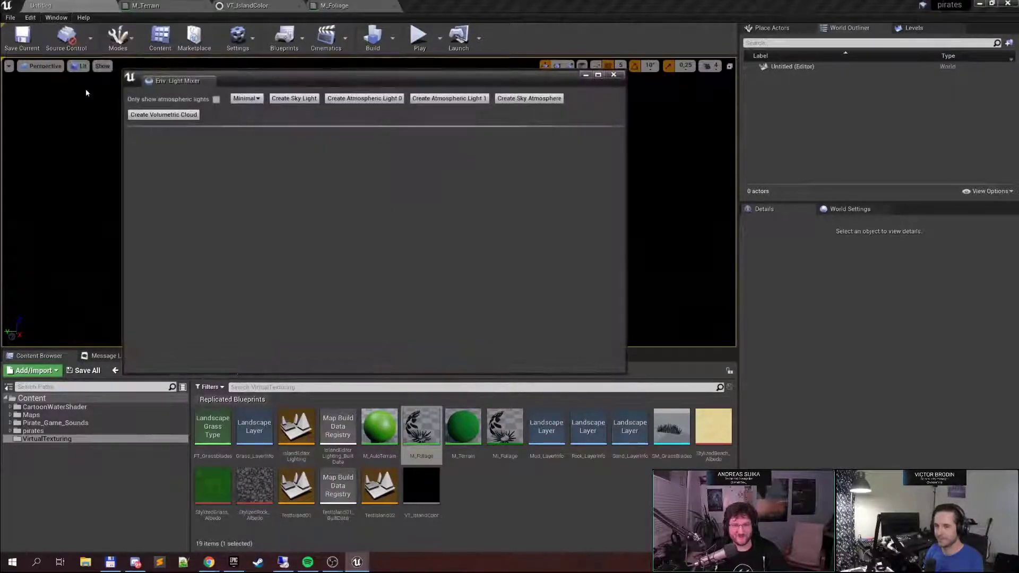
pyautogui.moveTo(342, 81); pyautogui.dragTo(390, 177)
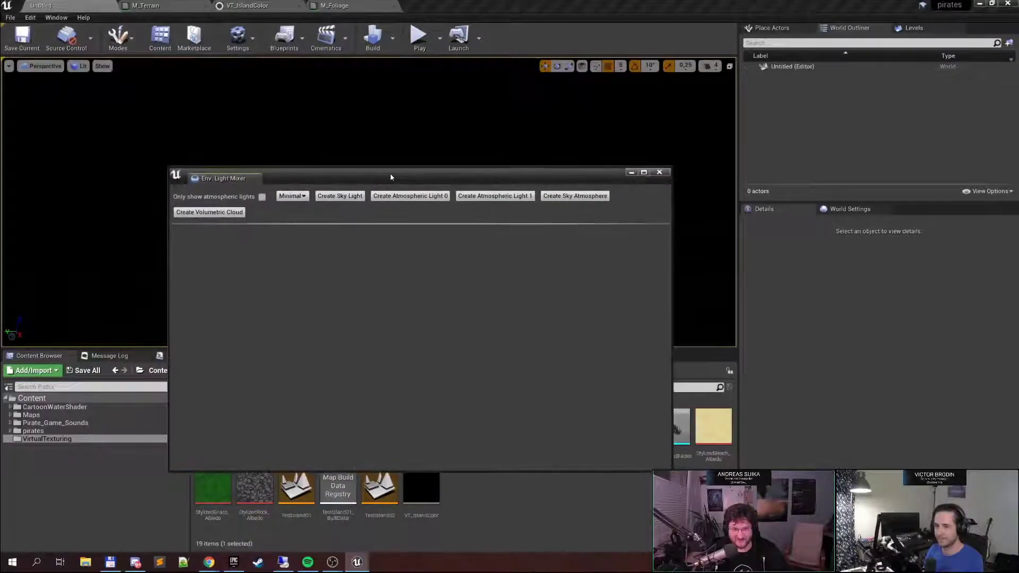
pyautogui.click(293, 197)
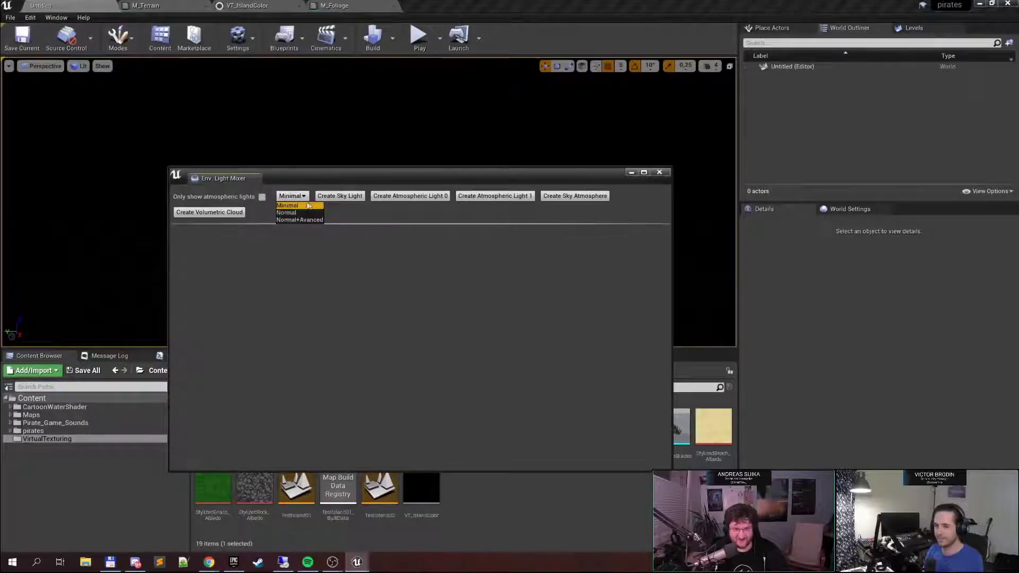
pyautogui.click(419, 231)
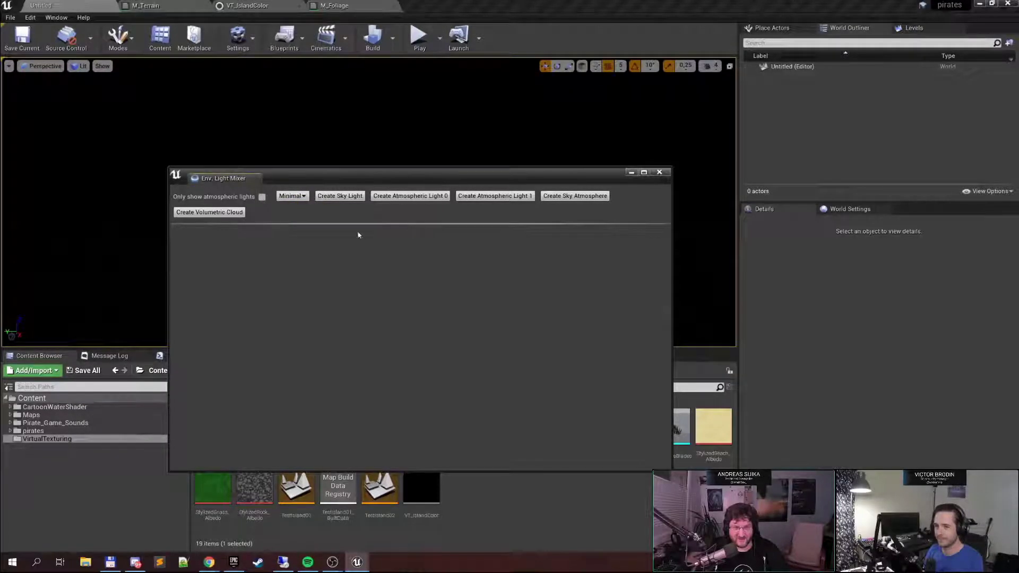
# Create a sky light, both atmospheric lights, a sky atmosphere and a volumetric cloud with the Env. Light Mixer
pyautogui.click(339, 196)
pyautogui.click(355, 196)
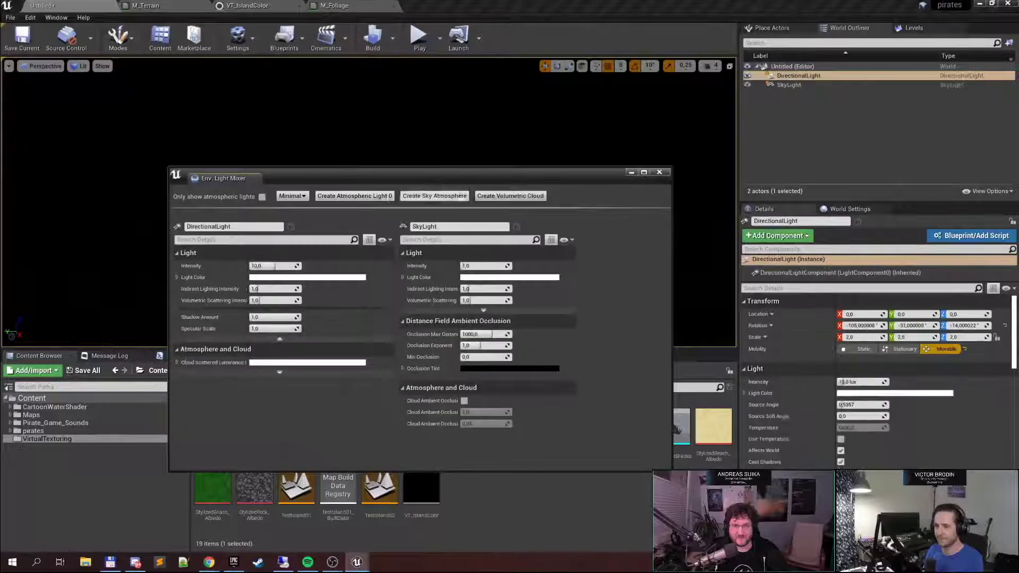
pyautogui.click(356, 197)
pyautogui.click(357, 197)
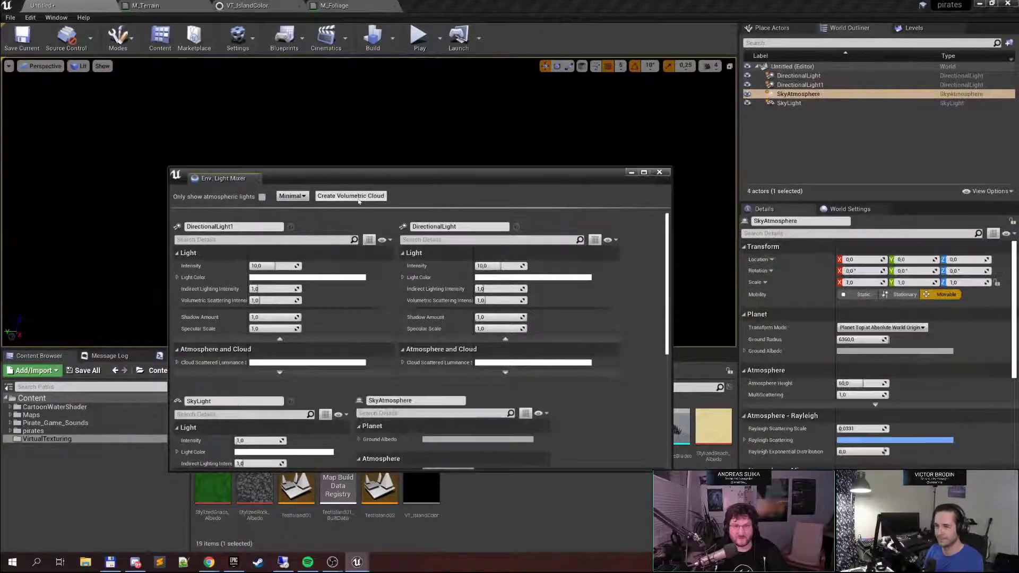
pyautogui.click(359, 197)
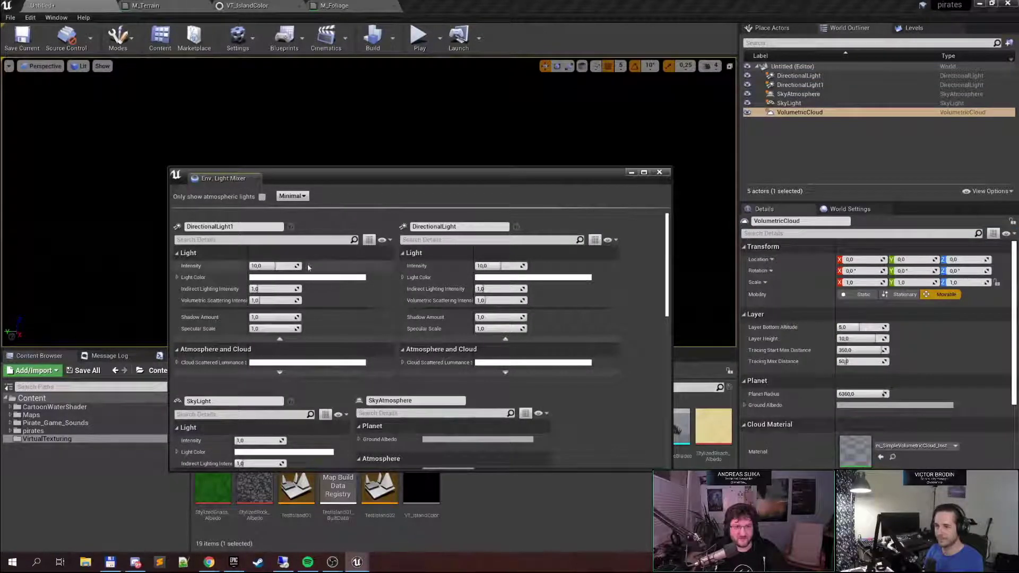
# Set the intensity of both directional lights to 3, dismiss the Env. Light Mixer and view the sky
pyautogui.press('Tab')
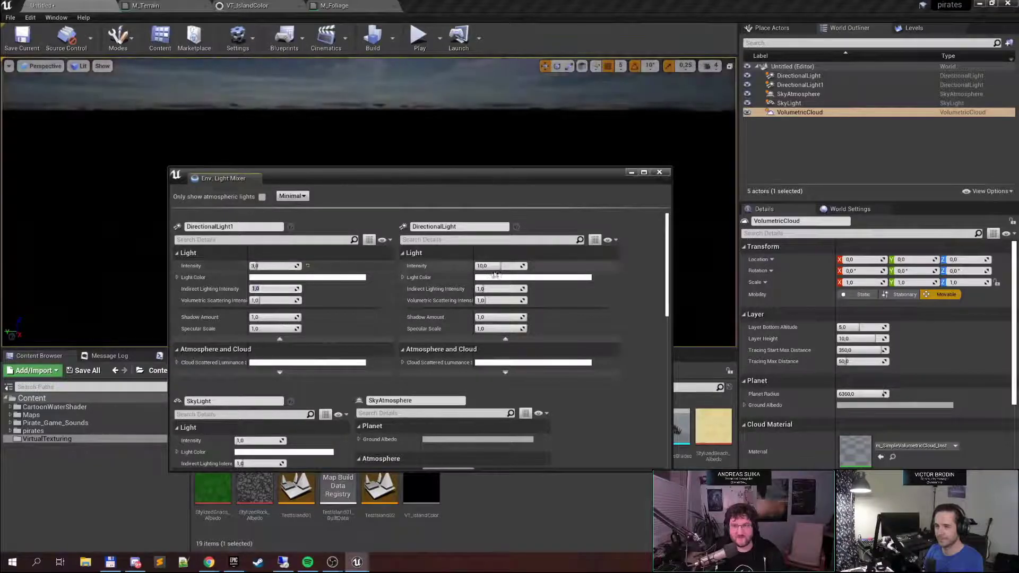
pyautogui.click(496, 267)
pyautogui.write('3')
pyautogui.press('Tab')
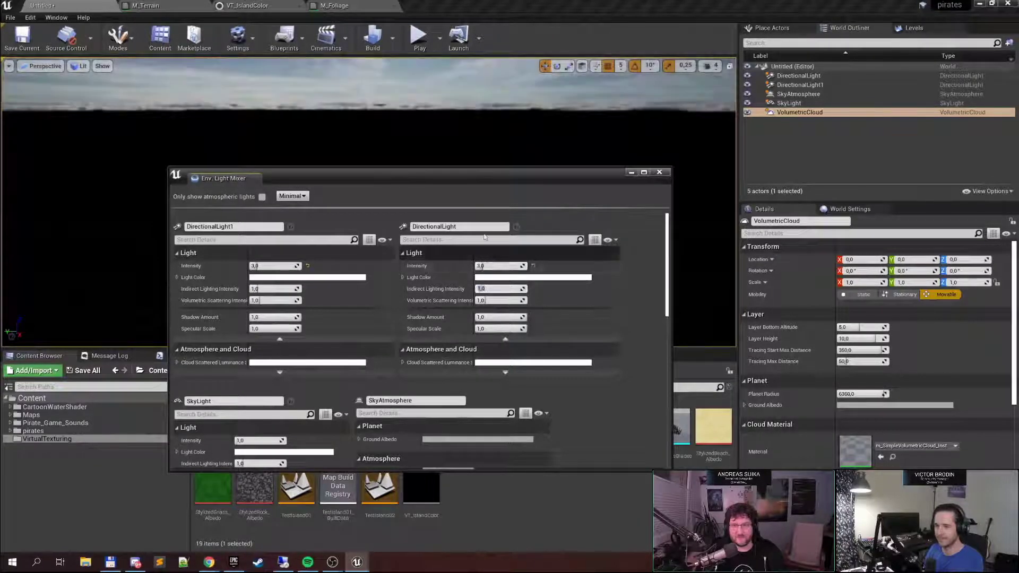
pyautogui.click(628, 173)
pyautogui.moveTo(622, 174); pyautogui.dragTo(655, 150, button='right')
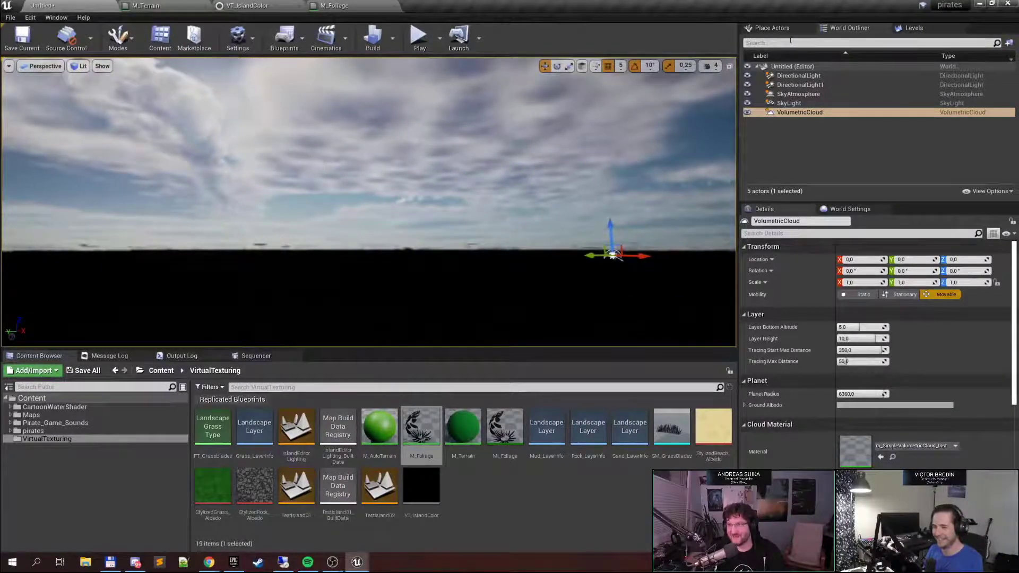
# Find the Post Process Volume by searching for "post" and place one in the level's sky area
pyautogui.hotkey('shift', '1')
pyautogui.write('post')
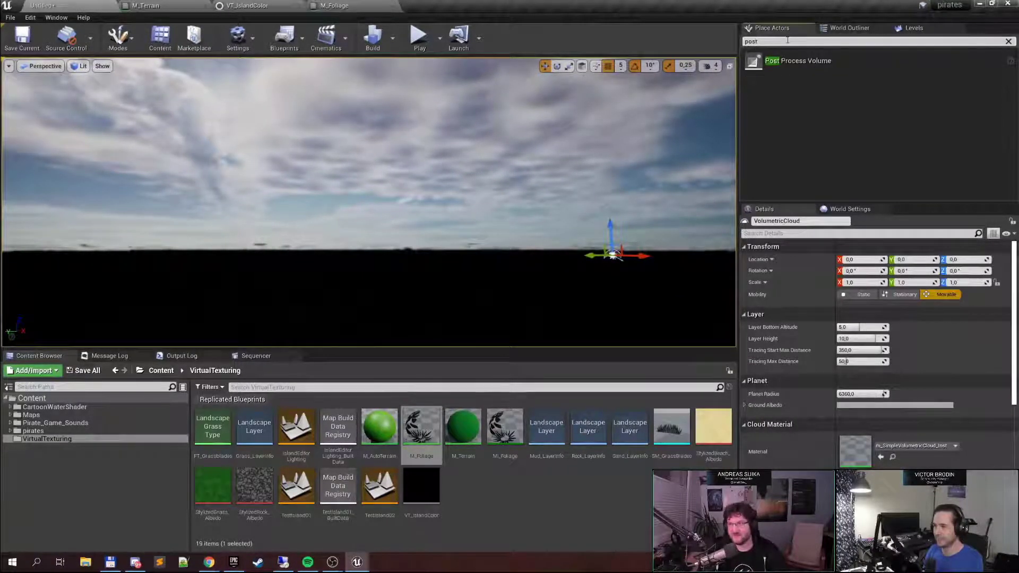
pyautogui.moveTo(796, 61); pyautogui.dragTo(497, 73)
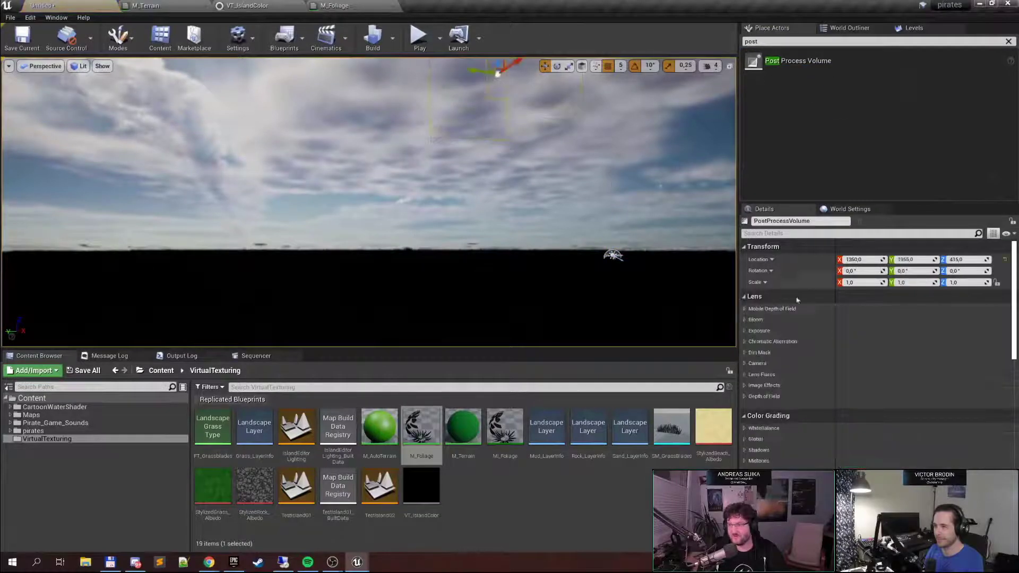
# Find the "unb" setting of the Post Process Volume, enable Infinite Extent (Unbound) and clear the search
pyautogui.click(814, 233)
pyautogui.write('unb')
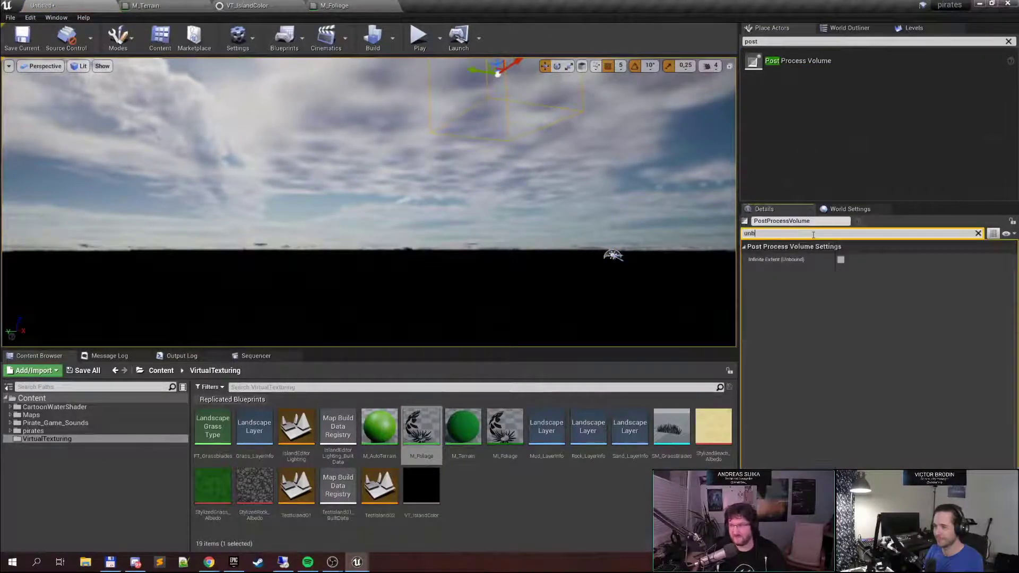
pyautogui.click(841, 260)
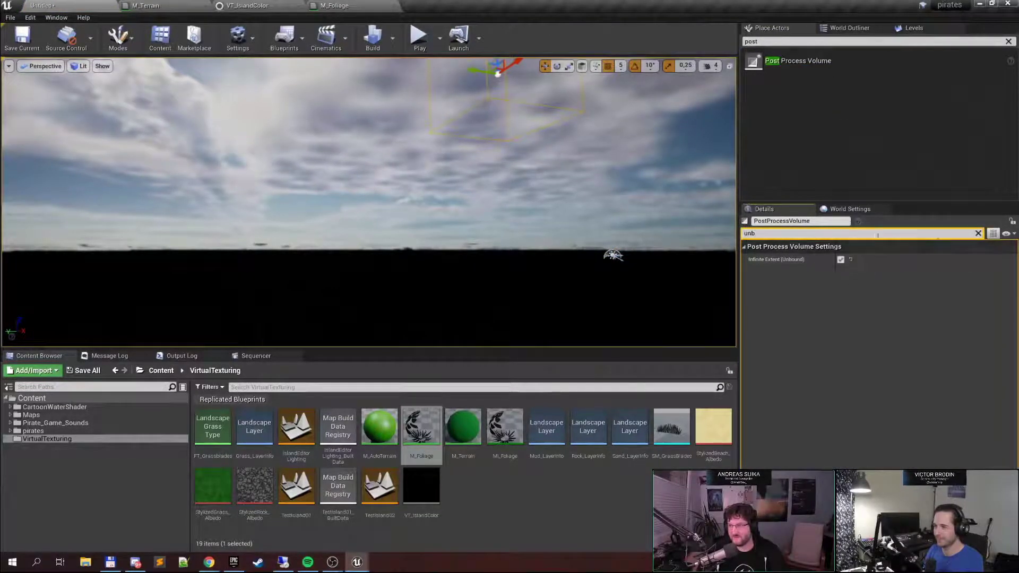
pyautogui.click(979, 233)
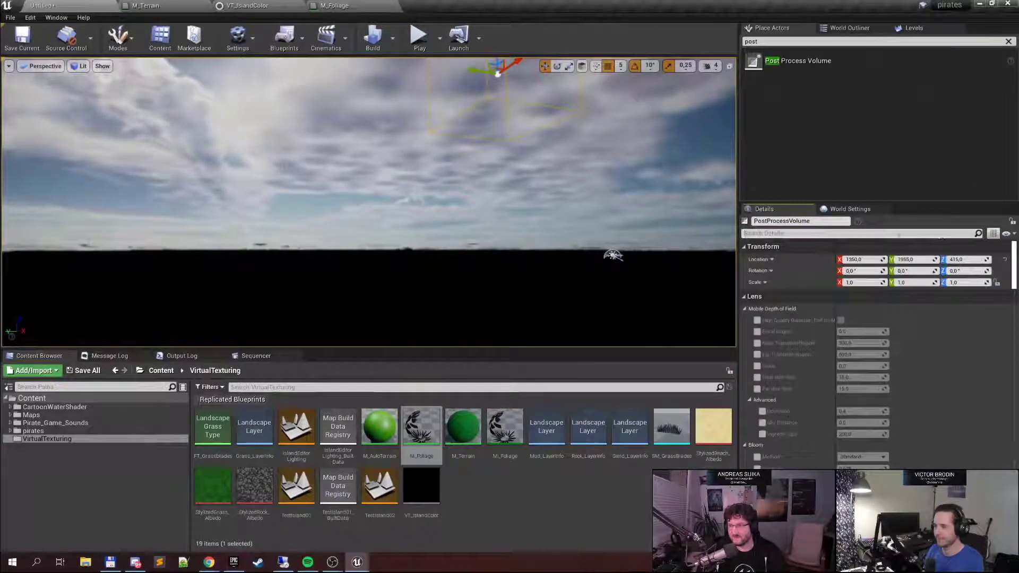
# Filter the Post Process Volume's properties by "exp" and override the exposure's Min Brightness and Max Brightness, setting both to 1
pyautogui.click(817, 233)
pyautogui.write('exp')
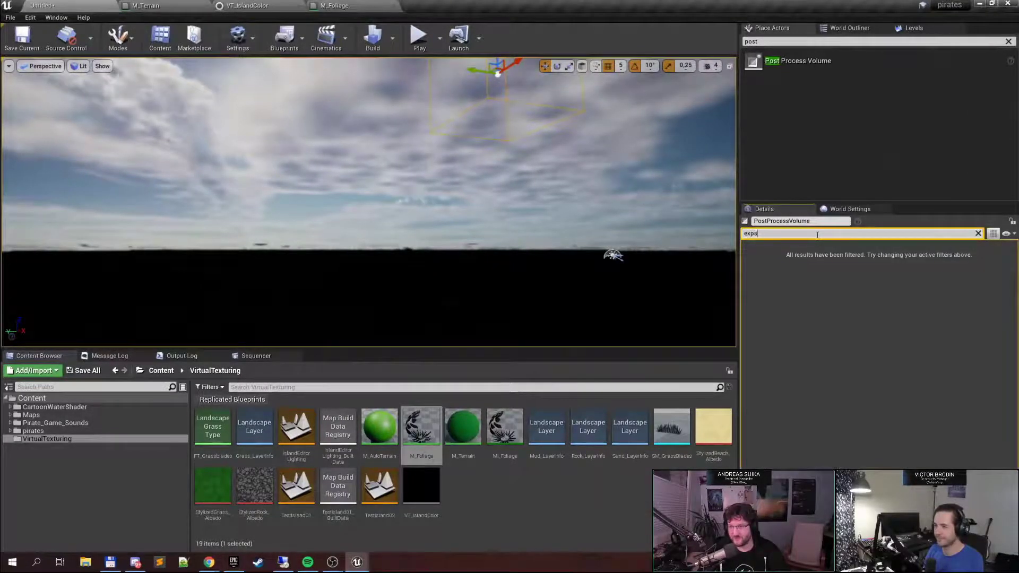
pyautogui.write('p')
pyautogui.press('BackSpace')
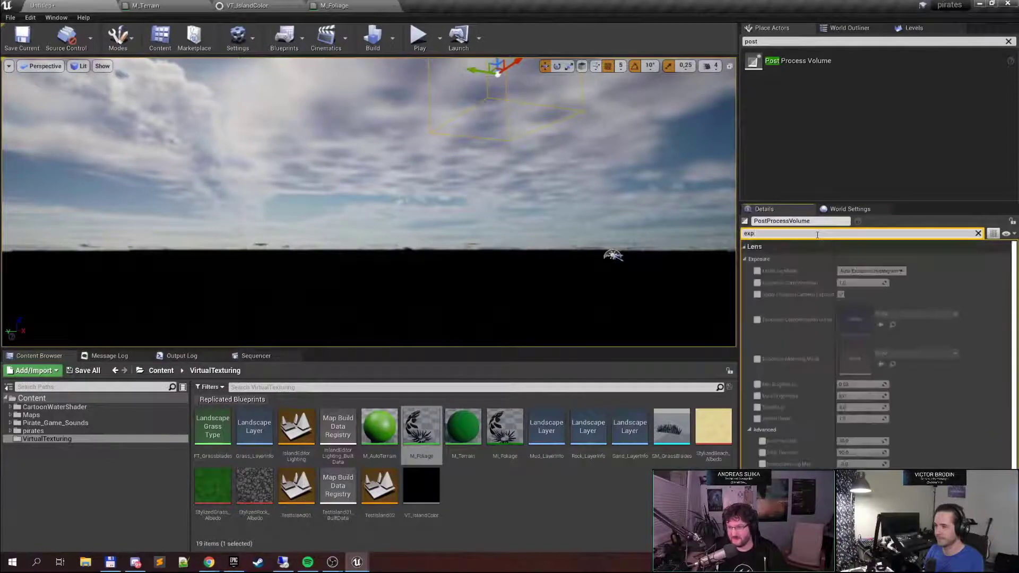
pyautogui.click(758, 384)
pyautogui.click(758, 396)
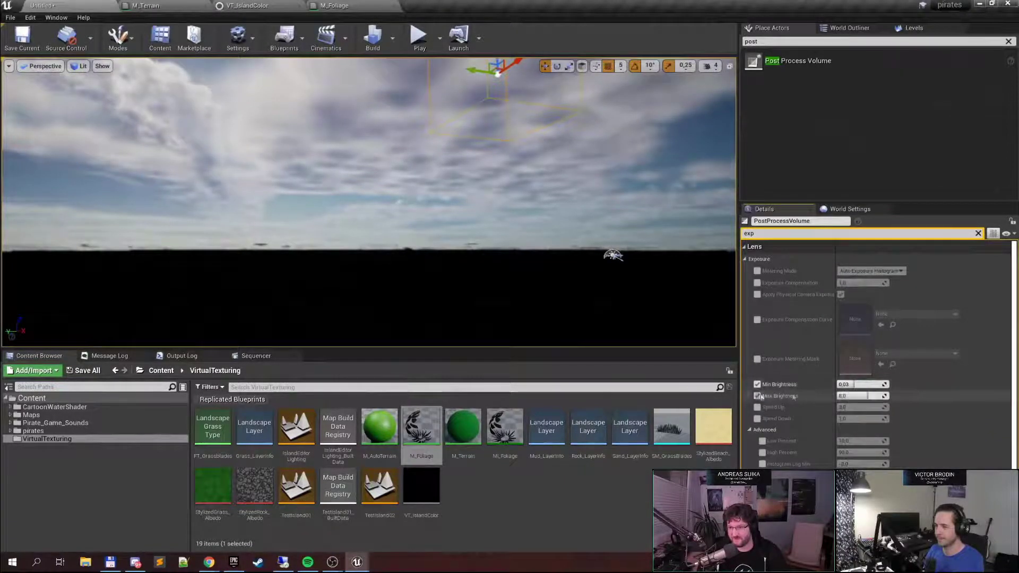
pyautogui.click(857, 385)
pyautogui.write('1')
pyautogui.click(859, 396)
pyautogui.write('1')
pyautogui.press('Return')
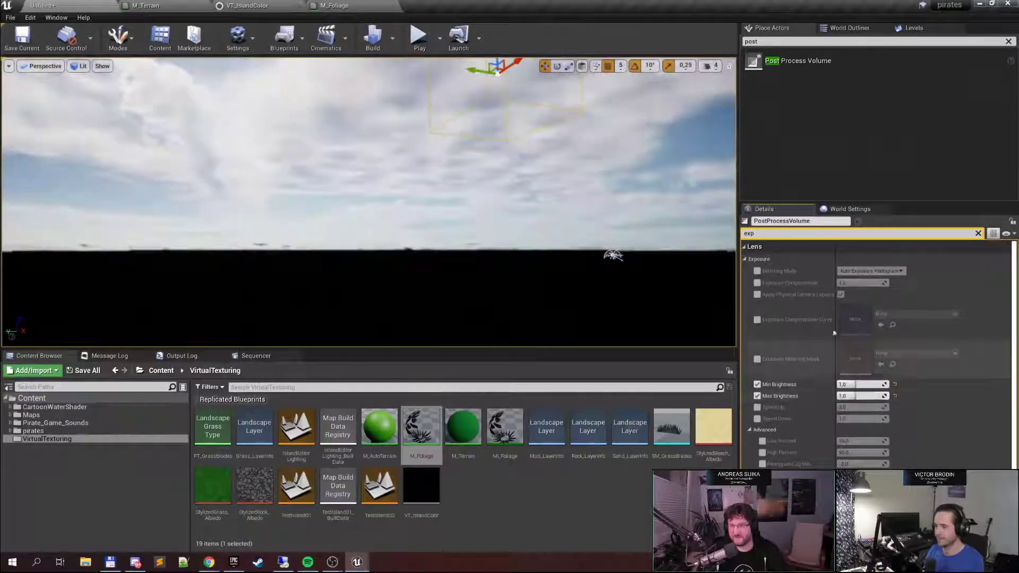
# Find the fog actors by searching for "fog" and place an Exponential Height Fog in the level near the horizon
pyautogui.click(787, 42)
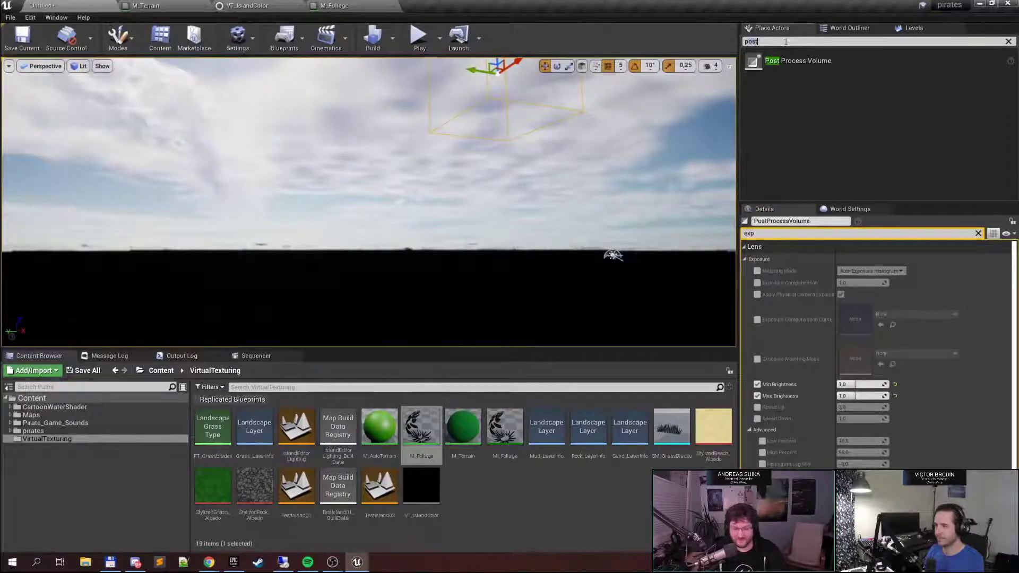
pyautogui.write('fog')
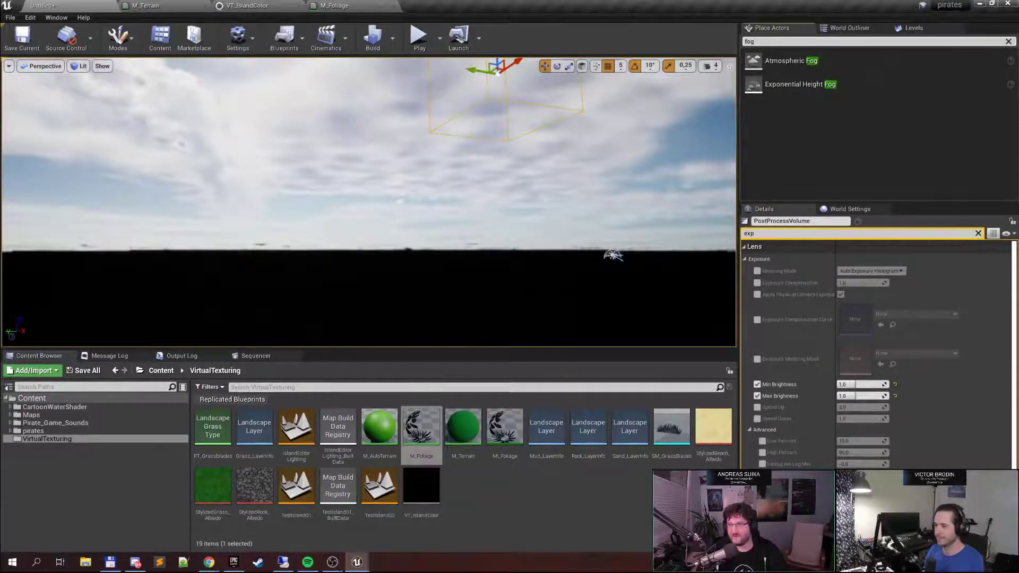
pyautogui.moveTo(790, 84); pyautogui.dragTo(494, 231)
pyautogui.moveTo(592, 166); pyautogui.dragTo(315, 156, button='right')
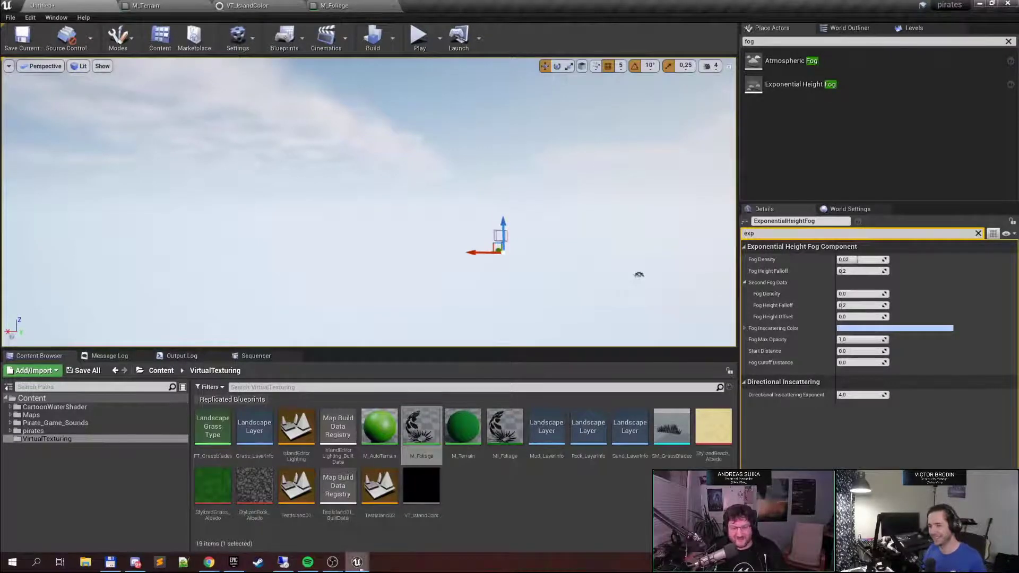
# Bring back the Env. Light Mixer, enlarge it, examine the lights' settings at the Normal+Advanced detail level and dismiss it
pyautogui.click(357, 562)
pyautogui.click(394, 491)
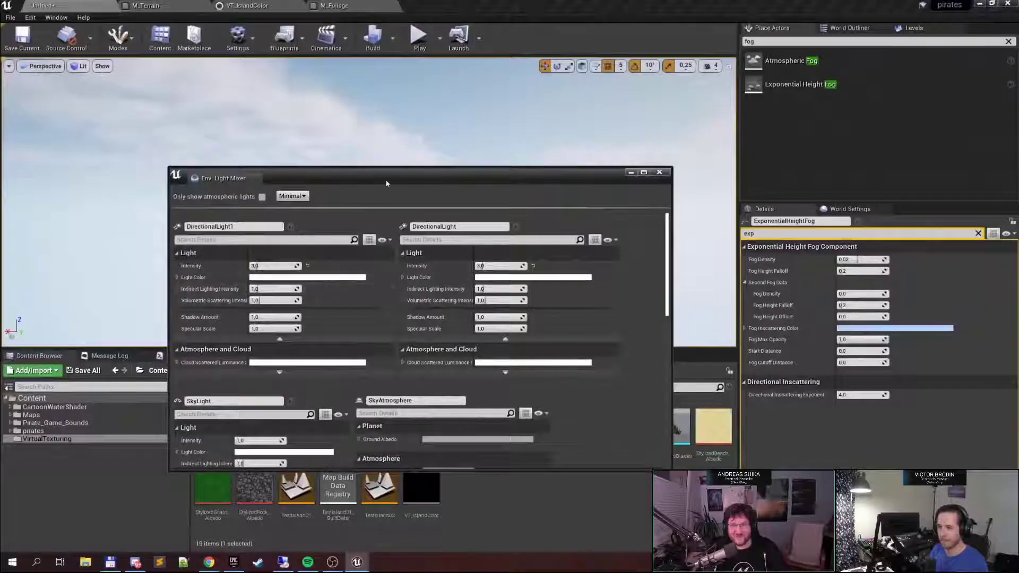
pyautogui.moveTo(639, 176); pyautogui.dragTo(678, 132)
pyautogui.click(679, 130)
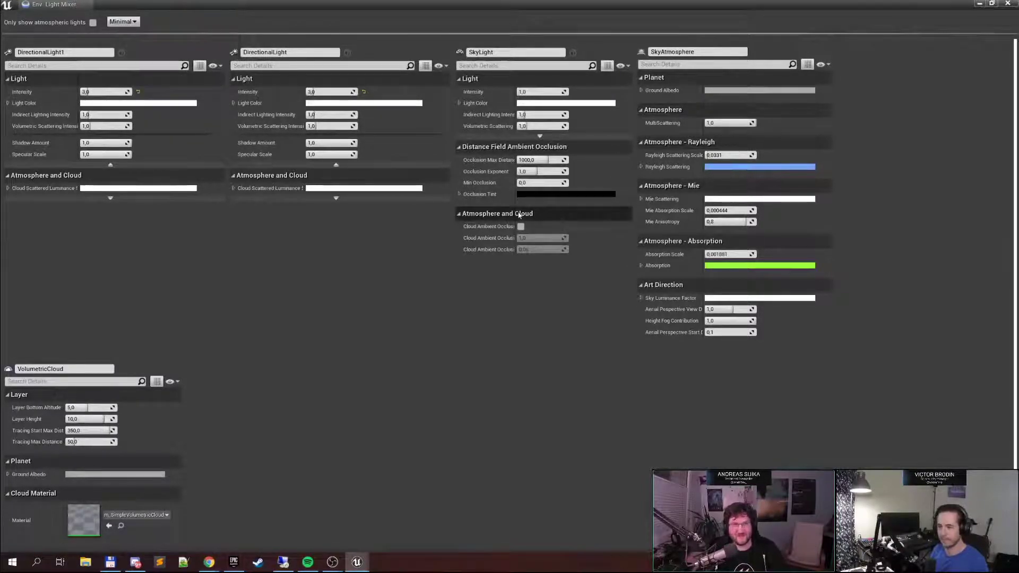
pyautogui.click(135, 23)
pyautogui.click(133, 45)
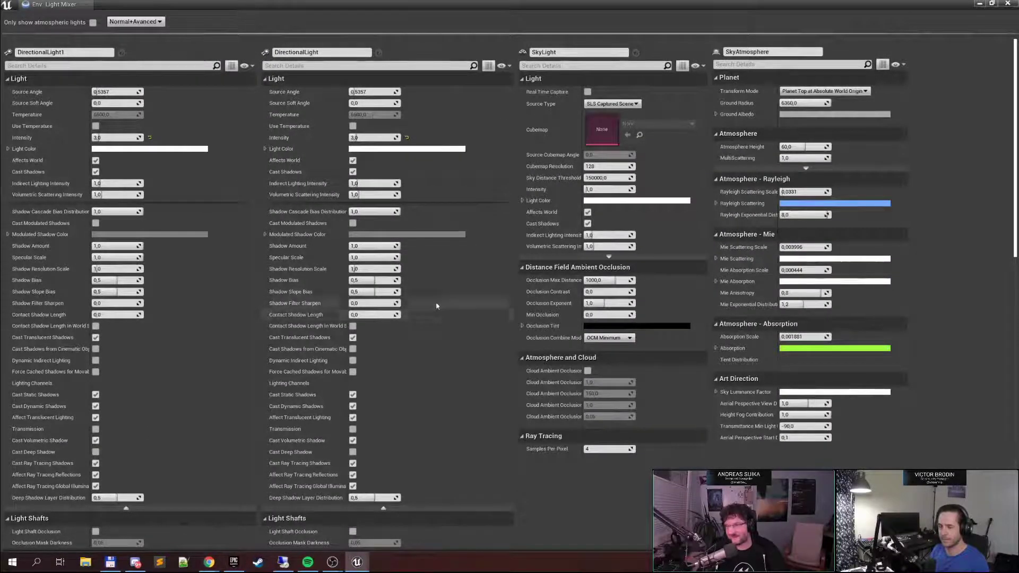
pyautogui.scroll(-4, 491, 393)
pyautogui.scroll(-13, 491, 394)
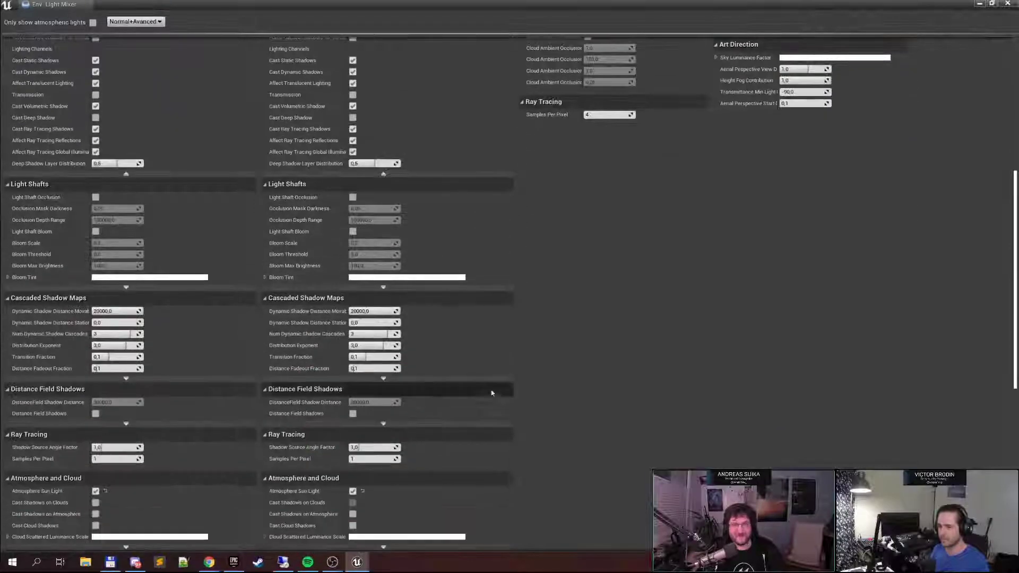
pyautogui.moveTo(430, 10); pyautogui.dragTo(675, 197)
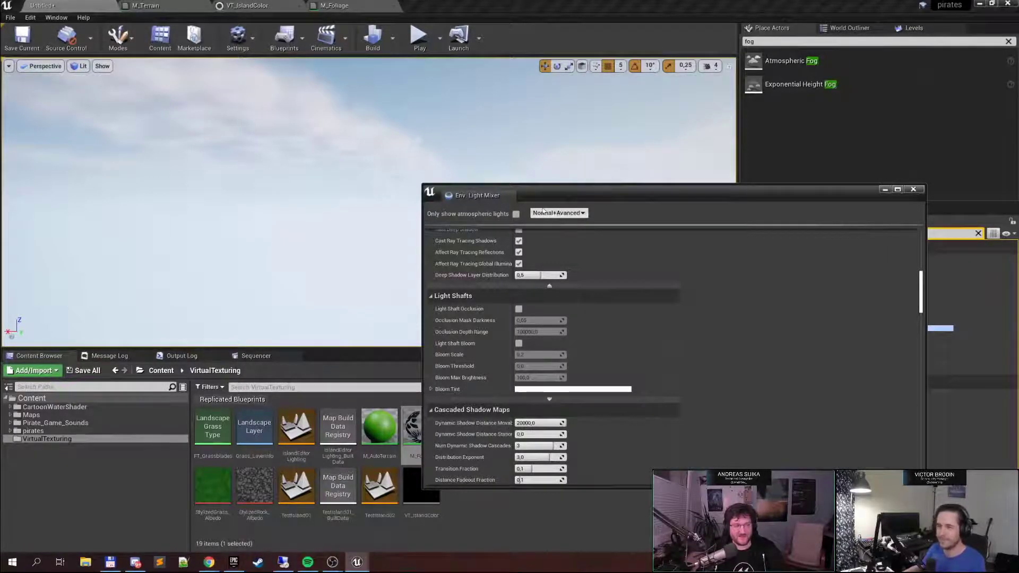
pyautogui.click(914, 190)
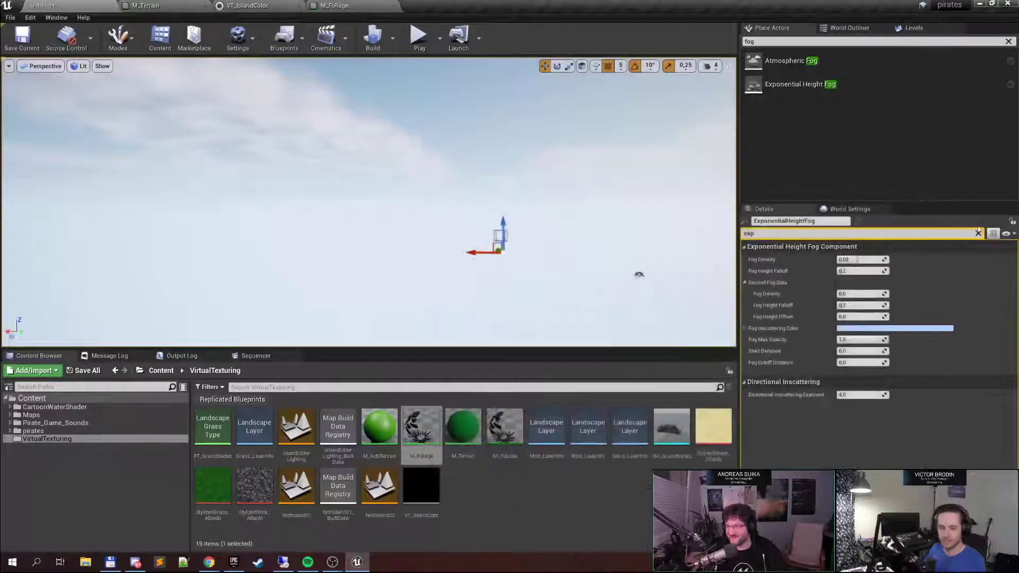
# Clear the height fog's property filter, look around the foggy level and close the pirates project
pyautogui.click(978, 233)
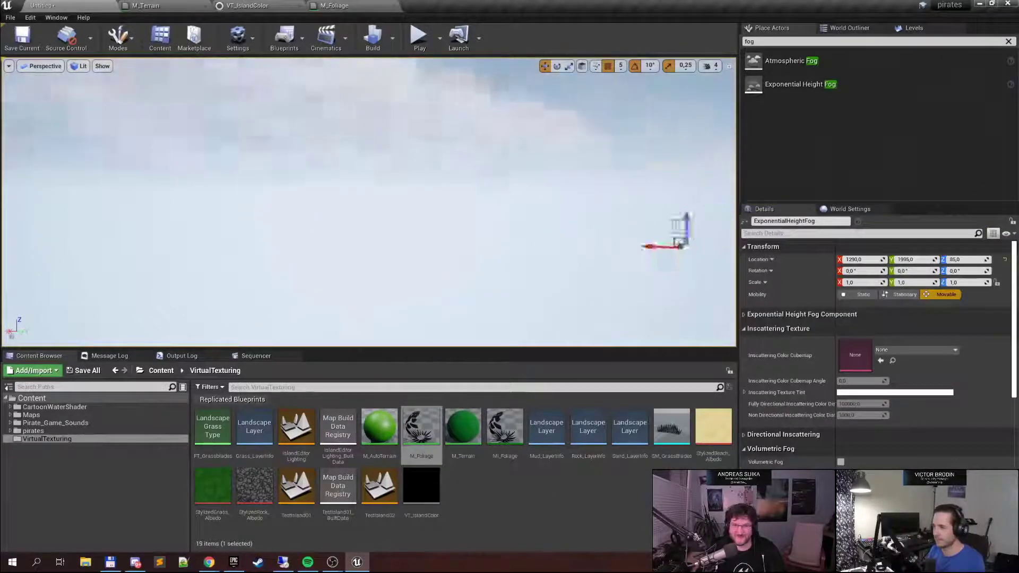
pyautogui.moveTo(369, 201); pyautogui.dragTo(431, 115, button='right')
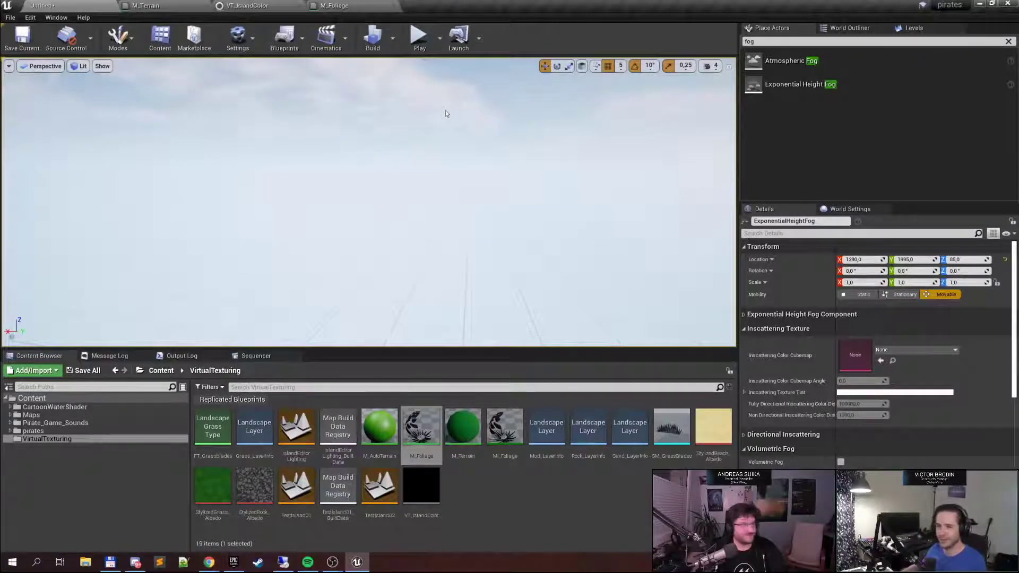
pyautogui.click(1010, 6)
pyautogui.click(618, 373)
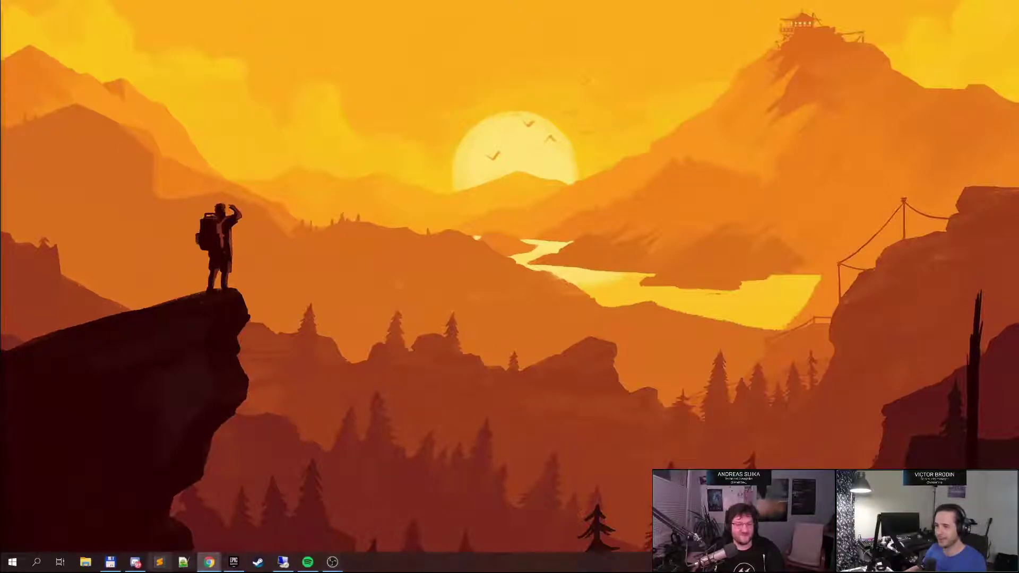
# Switch to Total Commander and go up from the MeerkatDemo folder to the root of drive E
pyautogui.click(110, 563)
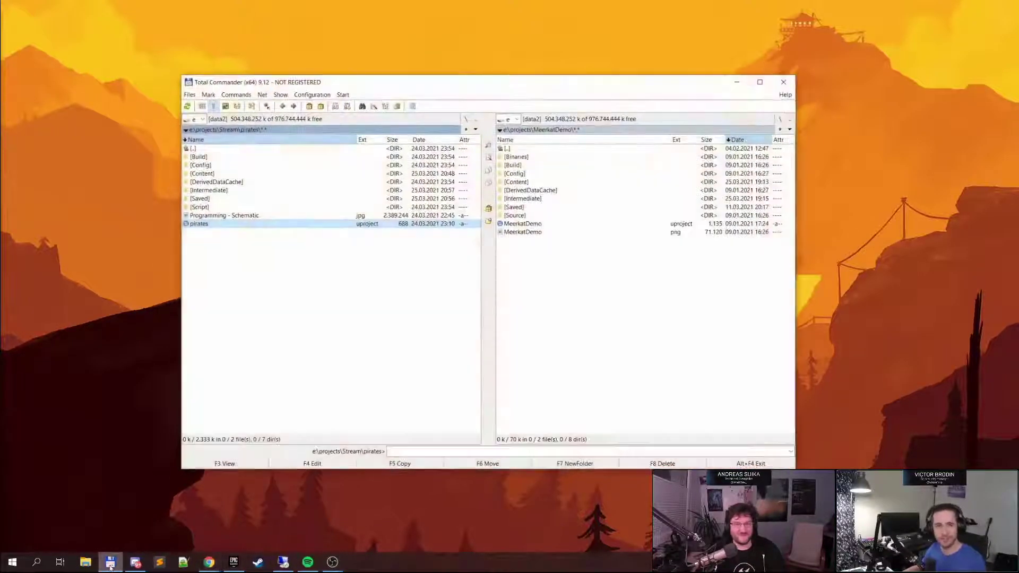
pyautogui.click(515, 335)
pyautogui.press('Up')
pyautogui.press('Up')
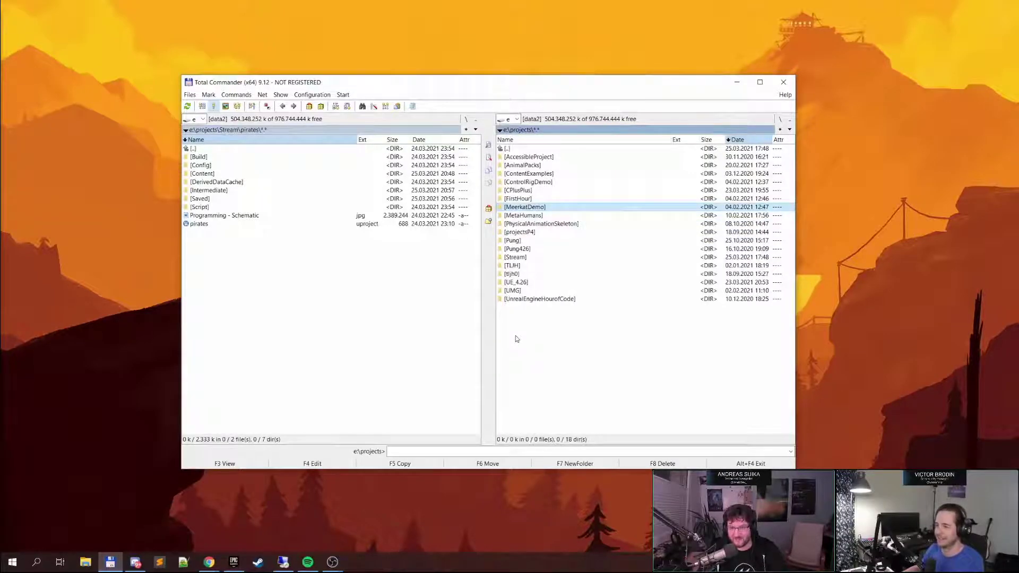
pyautogui.press('BackSpace')
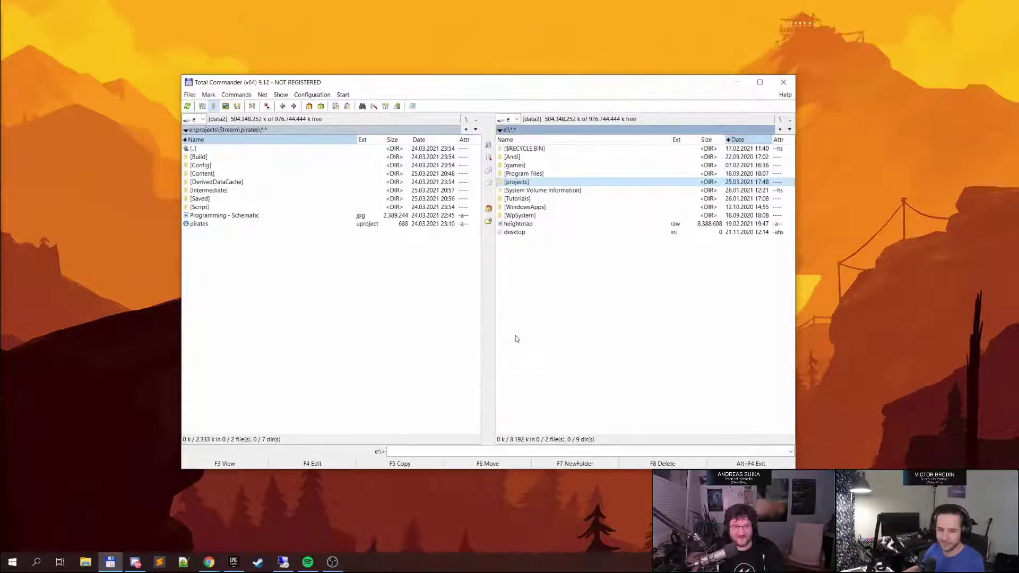
# Go from the pirates folder up to Stream, enter the VirtualTwitchChat folder and open the VirtualTwitchChat project
pyautogui.press('Tab')
pyautogui.press('BackSpace')
pyautogui.press('Down')
pyautogui.press('Down')
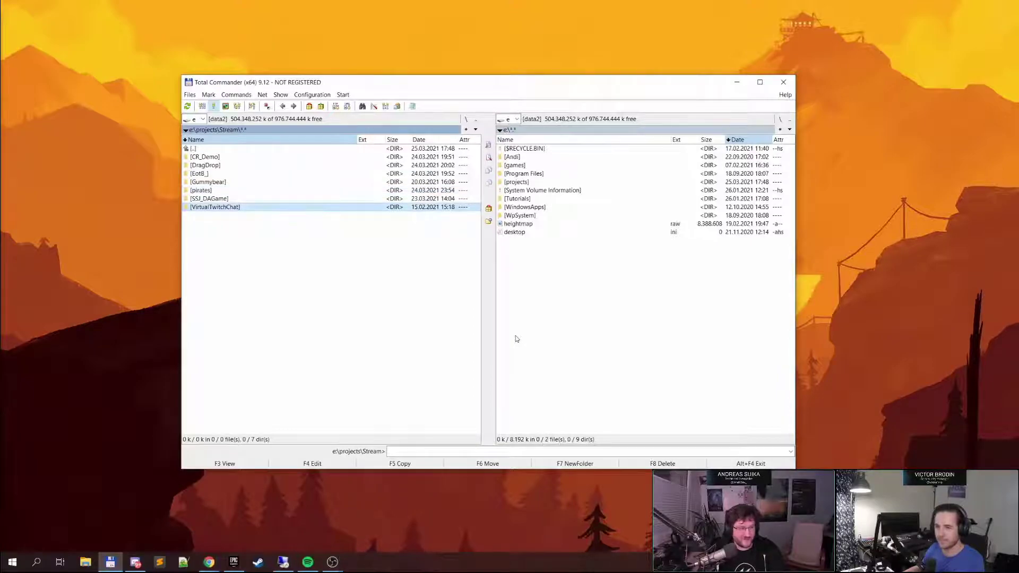
pyautogui.press('Return')
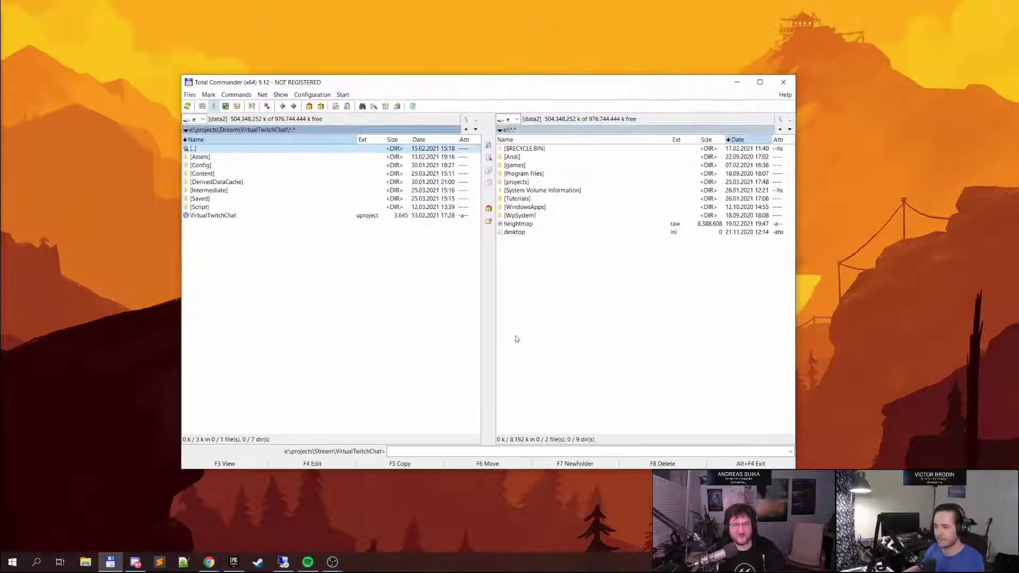
pyautogui.click(229, 216)
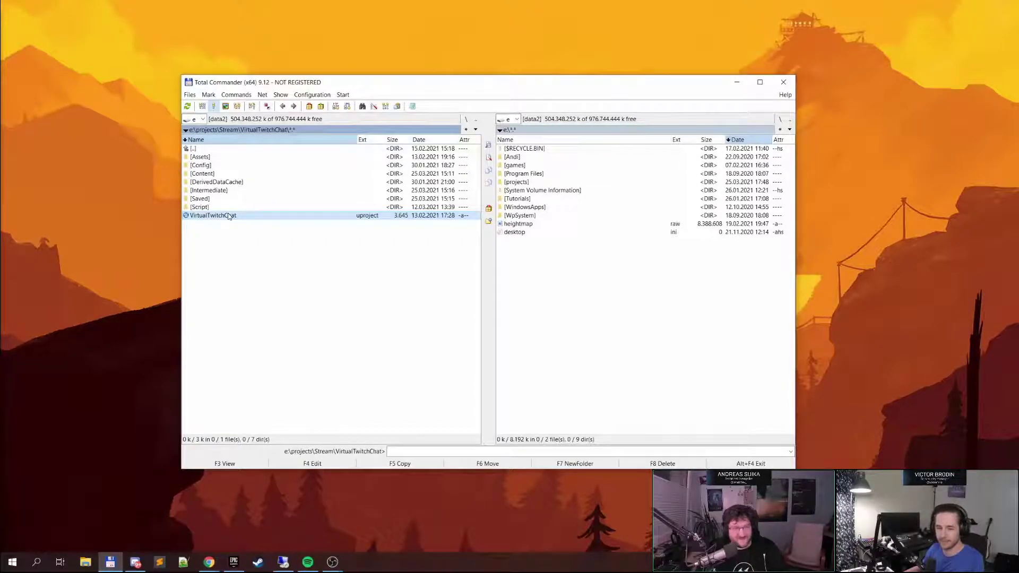
pyautogui.doubleClick(229, 216)
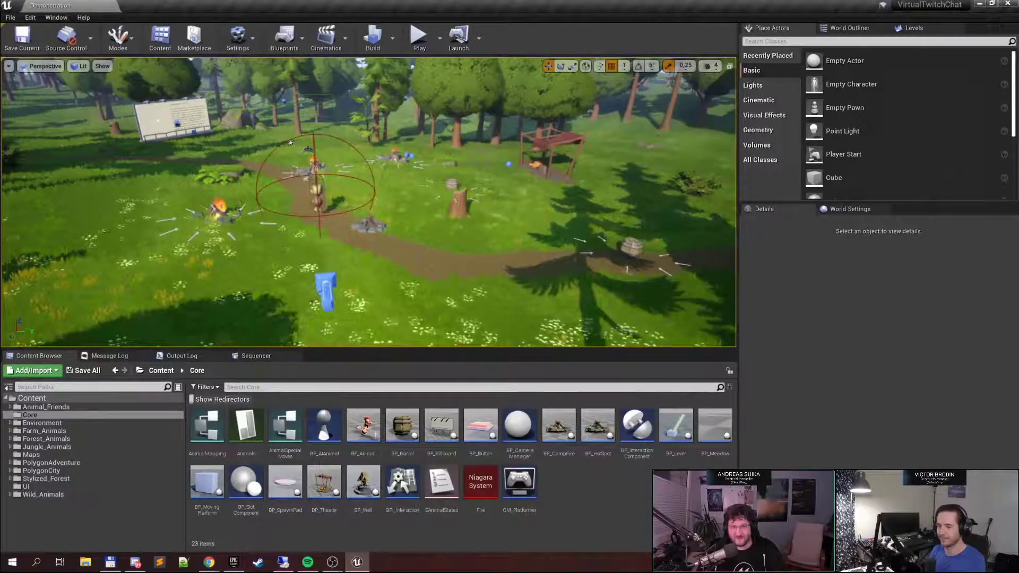
# Look over the forest clearing with its campfires and start playing the level in full screen
pyautogui.moveTo(228, 212)
pyautogui.mouseDown(button='right')
pyautogui.moveTo(165, 189)
pyautogui.moveTo(165, 164)
pyautogui.moveTo(239, 166)
pyautogui.moveTo(238, 212)
pyautogui.moveTo(220, 217)
pyautogui.mouseUp(button='right')
pyautogui.press('w')
pyautogui.press('s')
pyautogui.moveTo(471, 221); pyautogui.dragTo(504, 220, button='right')
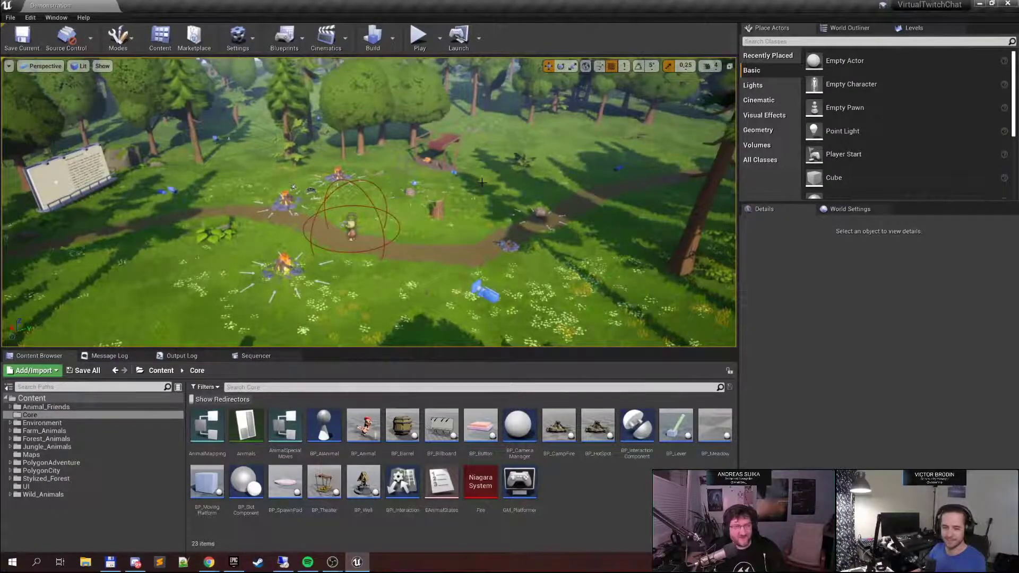
pyautogui.click(420, 37)
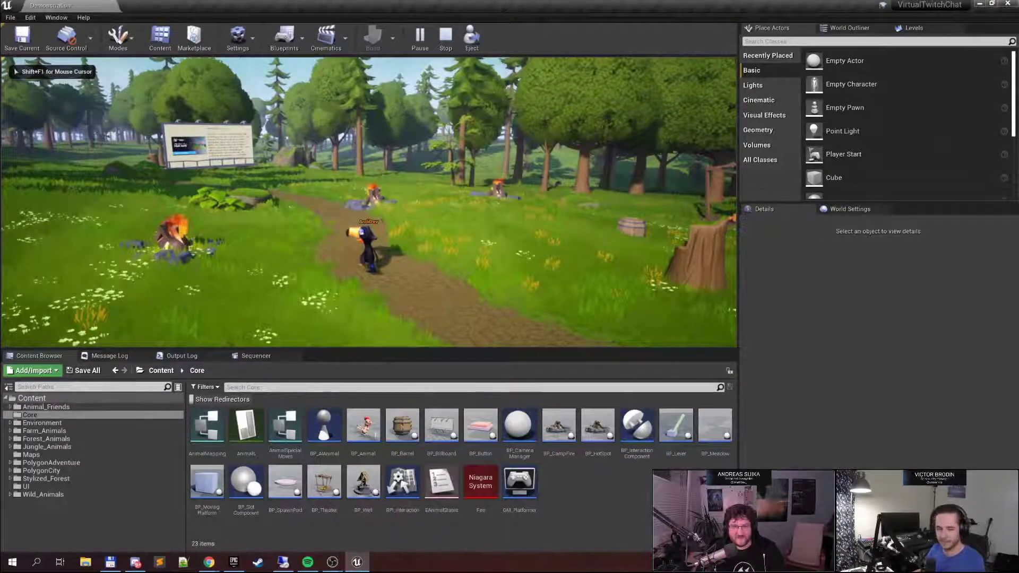
pyautogui.press('F11')
# Run the player character along the path to the Enhancing Your Game billboard and back toward the campfires
pyautogui.press('w')
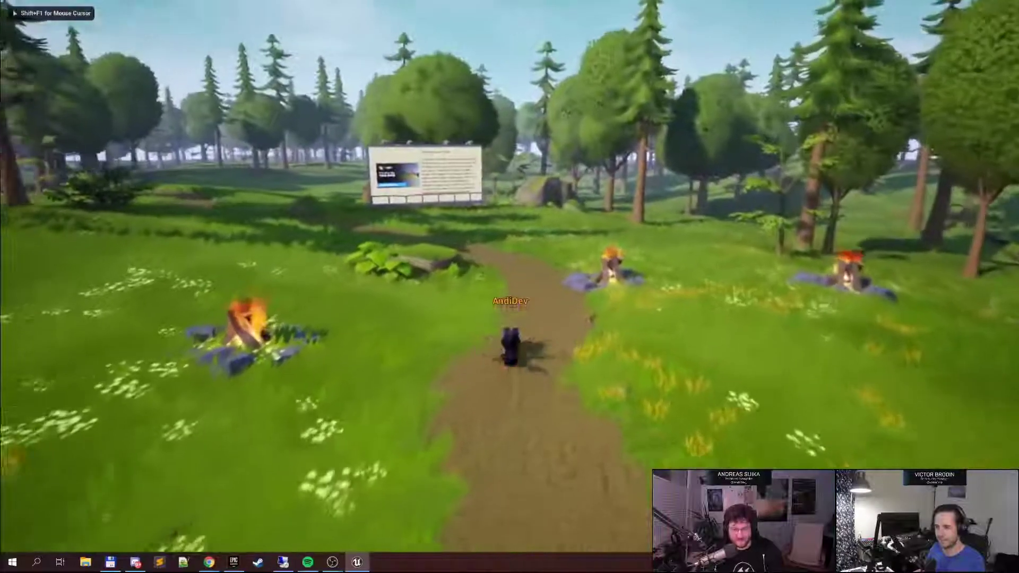
pyautogui.press('w')
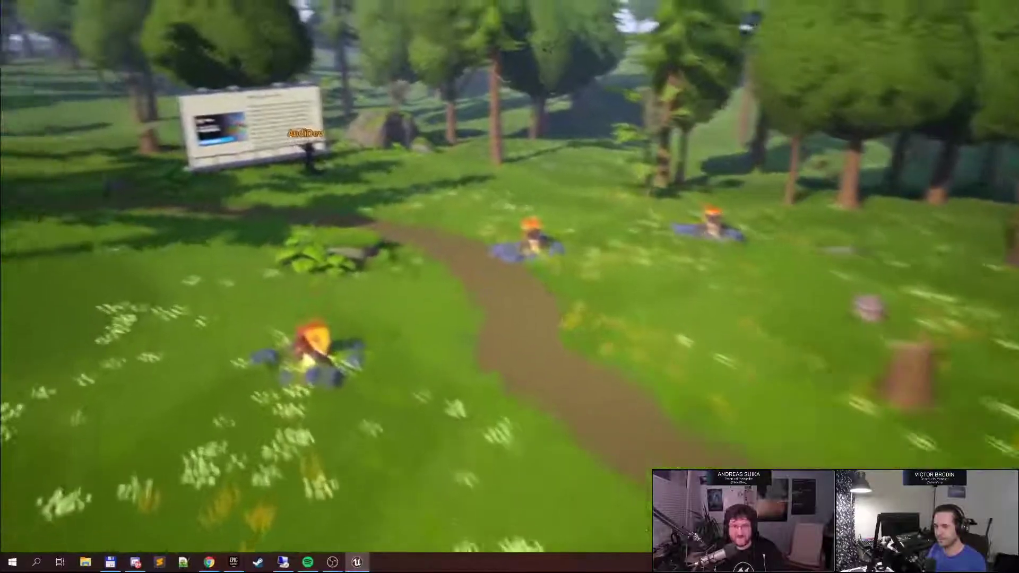
pyautogui.press('a')
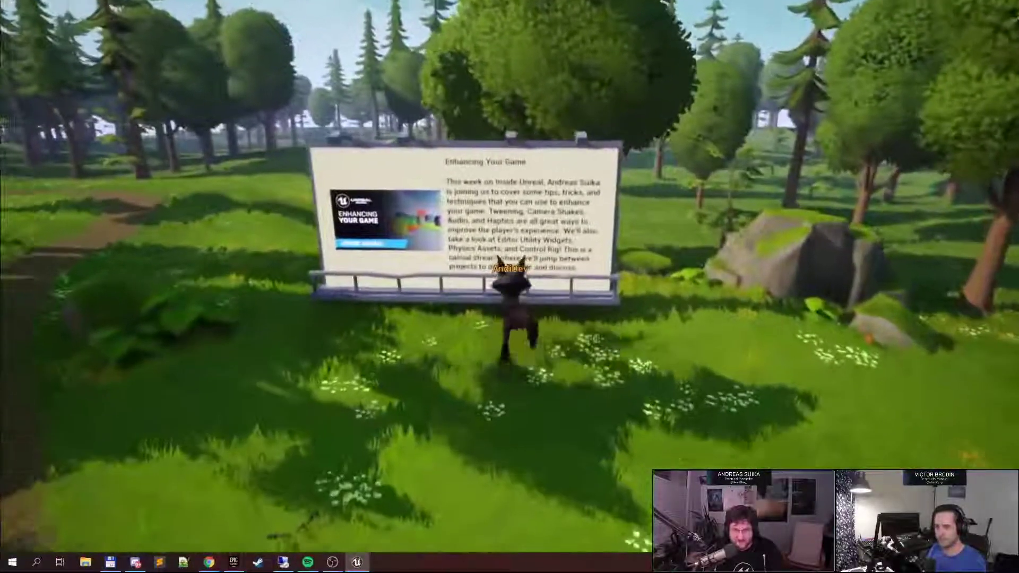
pyautogui.press('a')
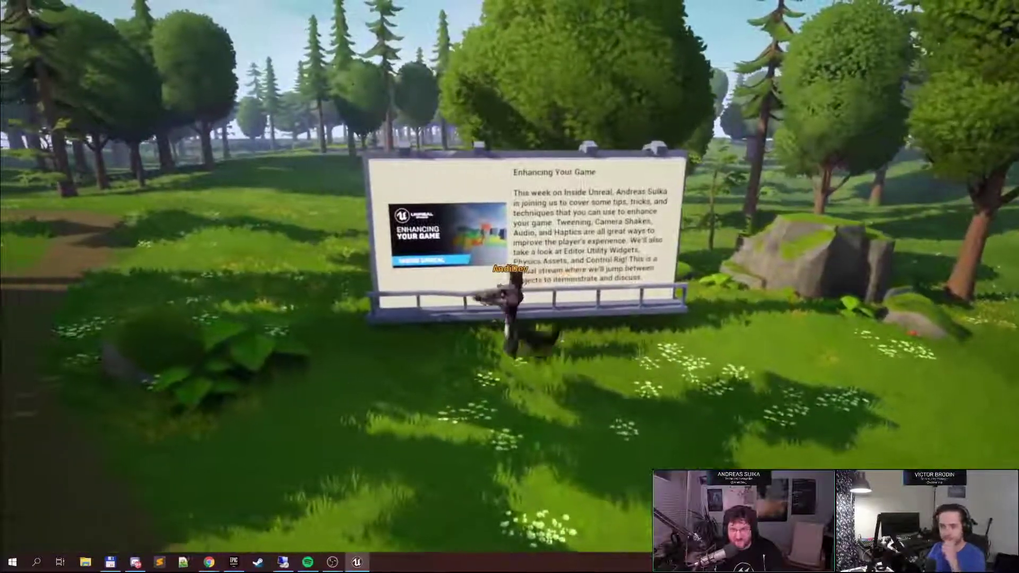
pyautogui.press('d')
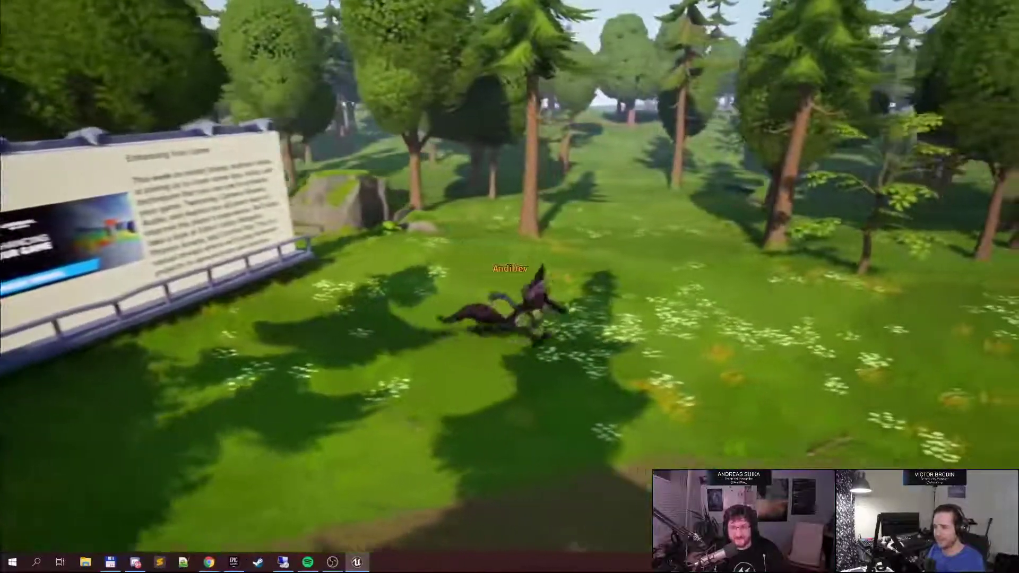
pyautogui.press('s')
pyautogui.press('d')
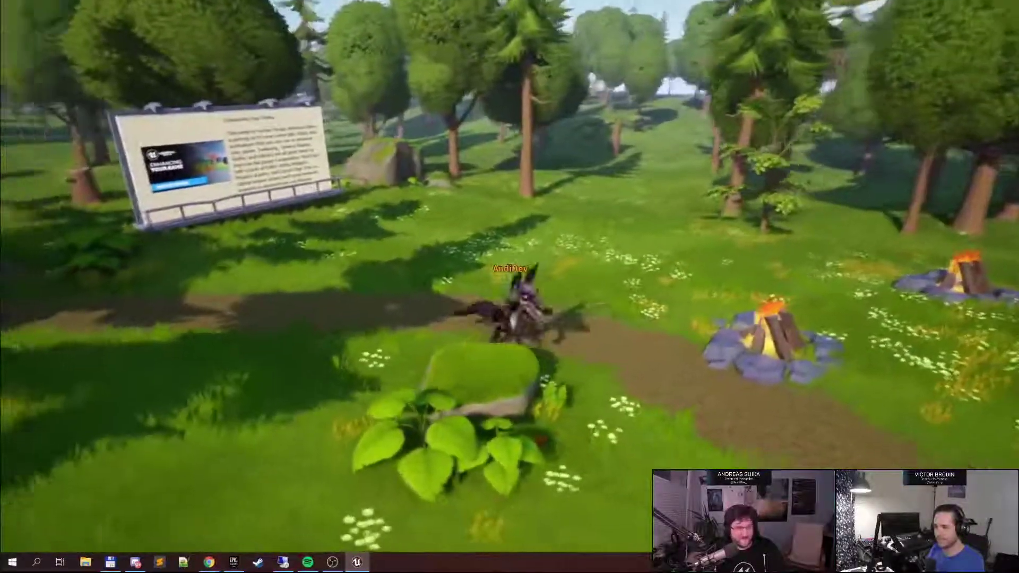
pyautogui.press('s')
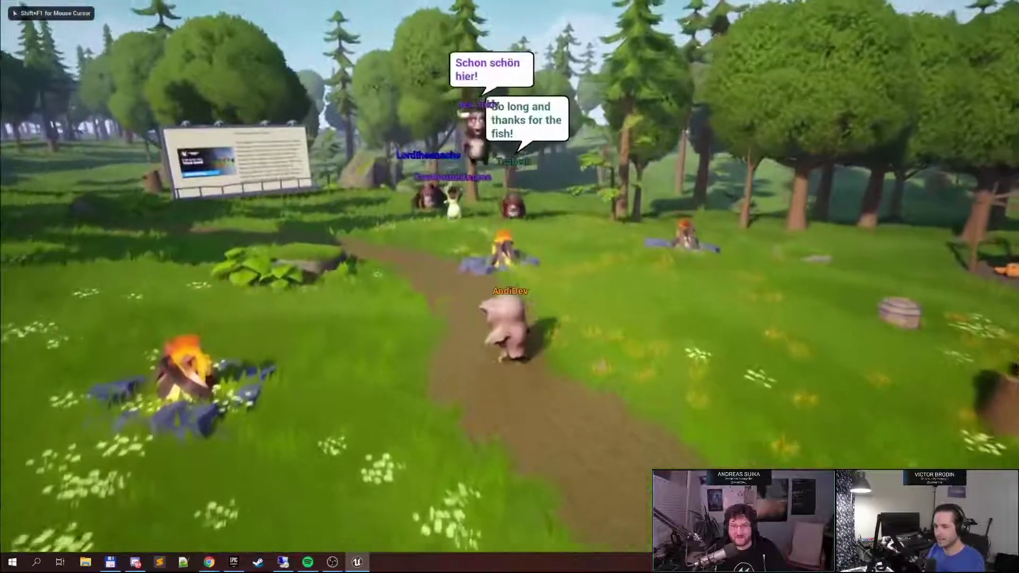
# Run the player character between the campfires and watch the chat animals gather in the clearing
pyautogui.press('w')
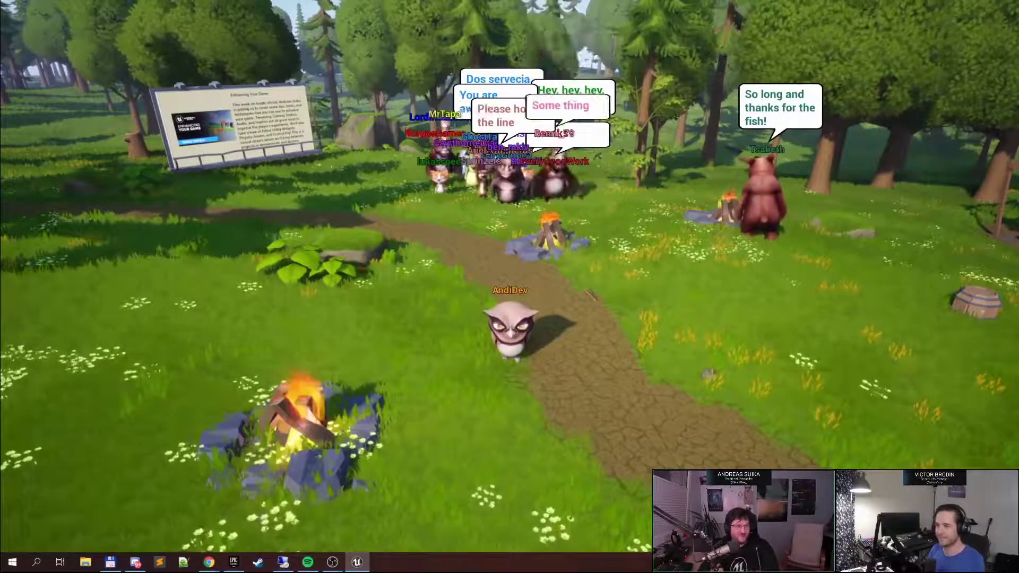
pyautogui.press('s')
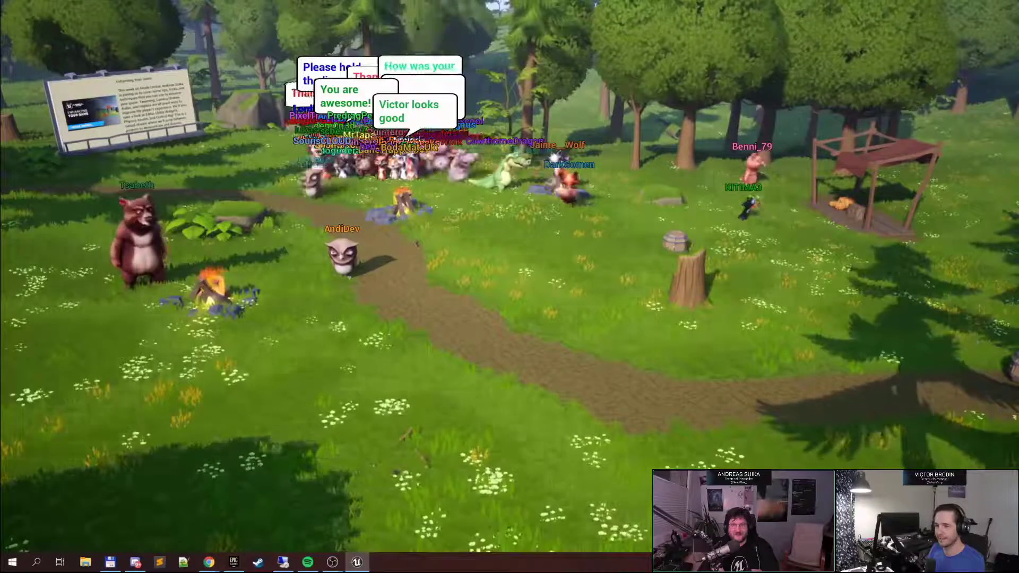
pyautogui.press('w')
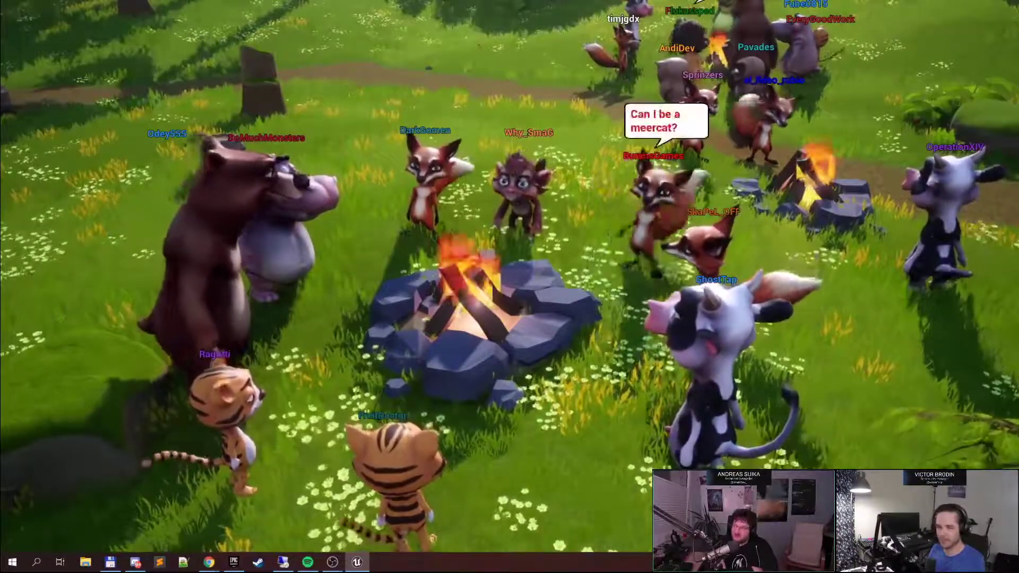
pyautogui.press('w')
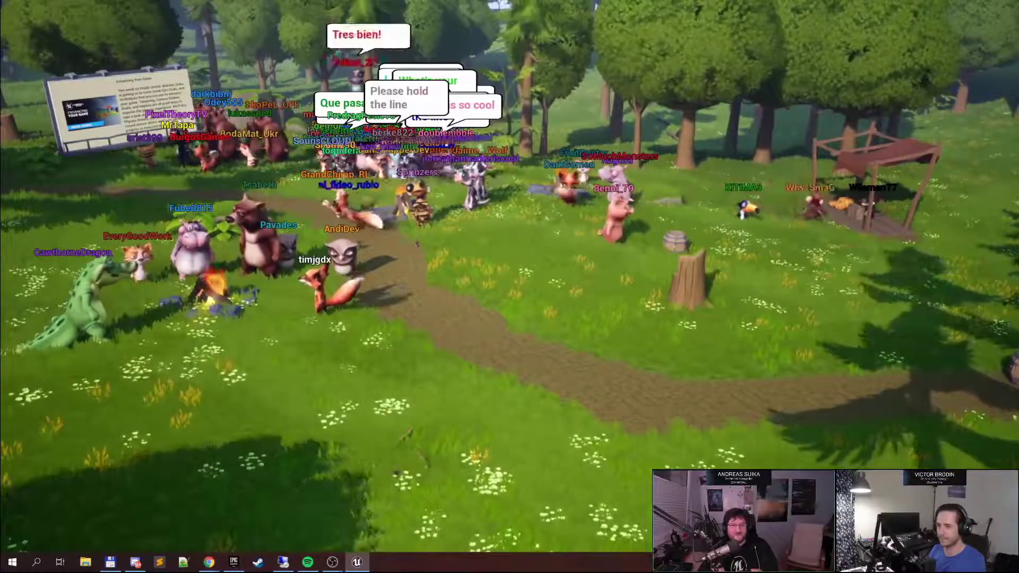
pyautogui.press('w')
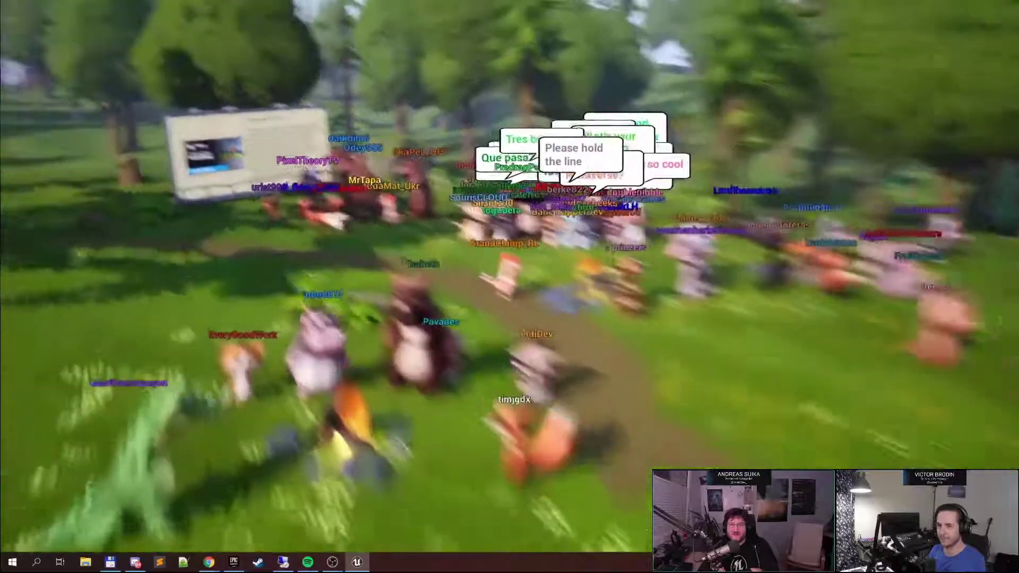
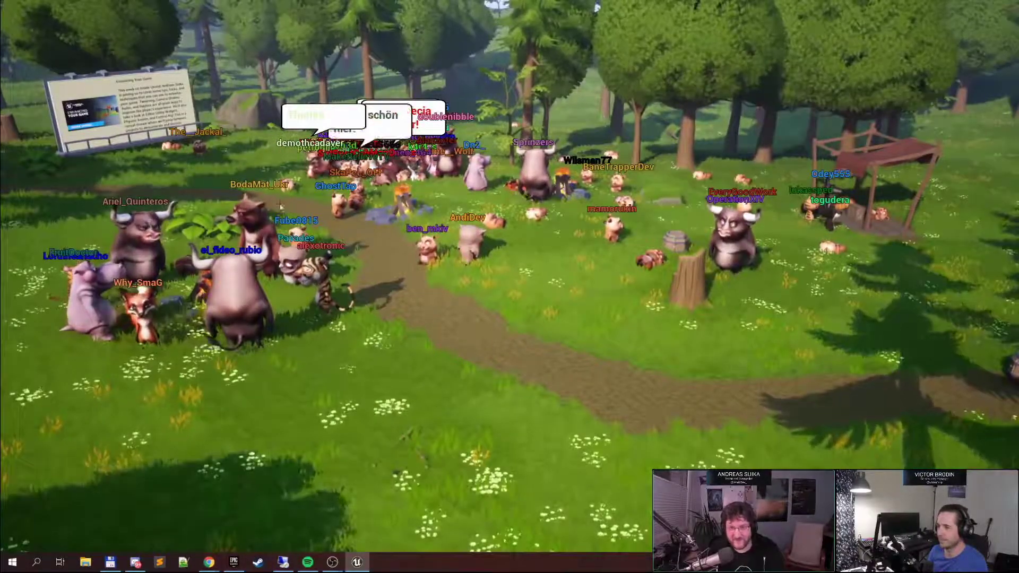
# Stop the play session and select the campfire in the clearing to inspect the direction arrows placed around it
pyautogui.press('Escape')
pyautogui.moveTo(281, 206); pyautogui.dragTo(313, 207, button='right')
pyautogui.press('w')
pyautogui.press('w')
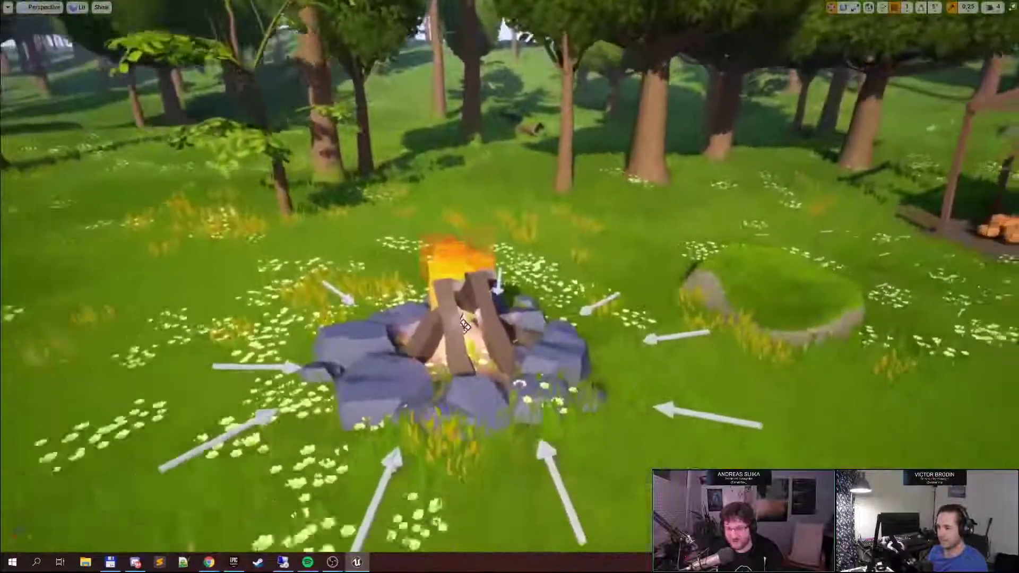
pyautogui.moveTo(518, 238); pyautogui.dragTo(499, 247, button='right')
pyautogui.press('s')
pyautogui.click(502, 332)
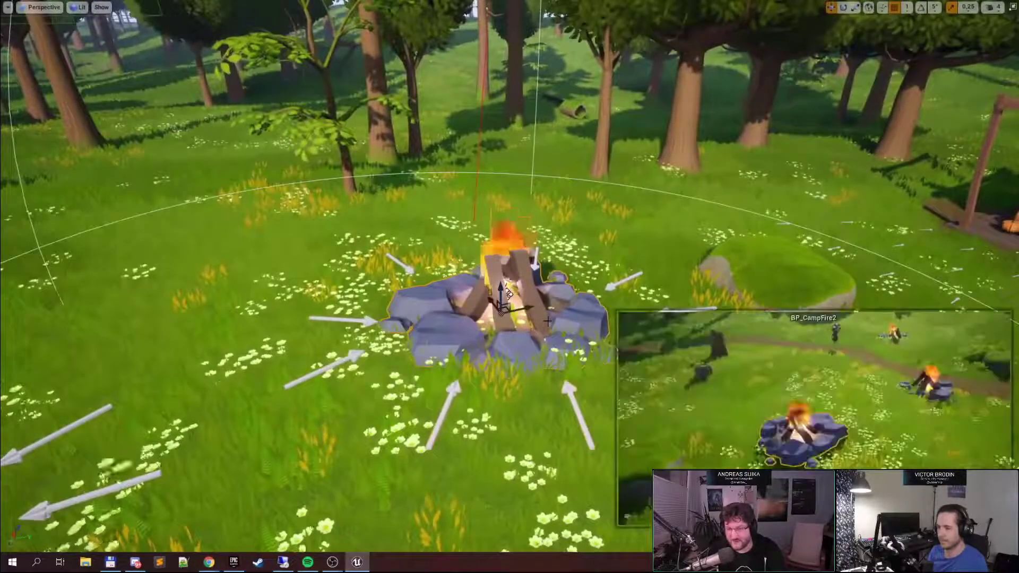
pyautogui.moveTo(520, 248); pyautogui.dragTo(571, 257, button='right')
pyautogui.press('s')
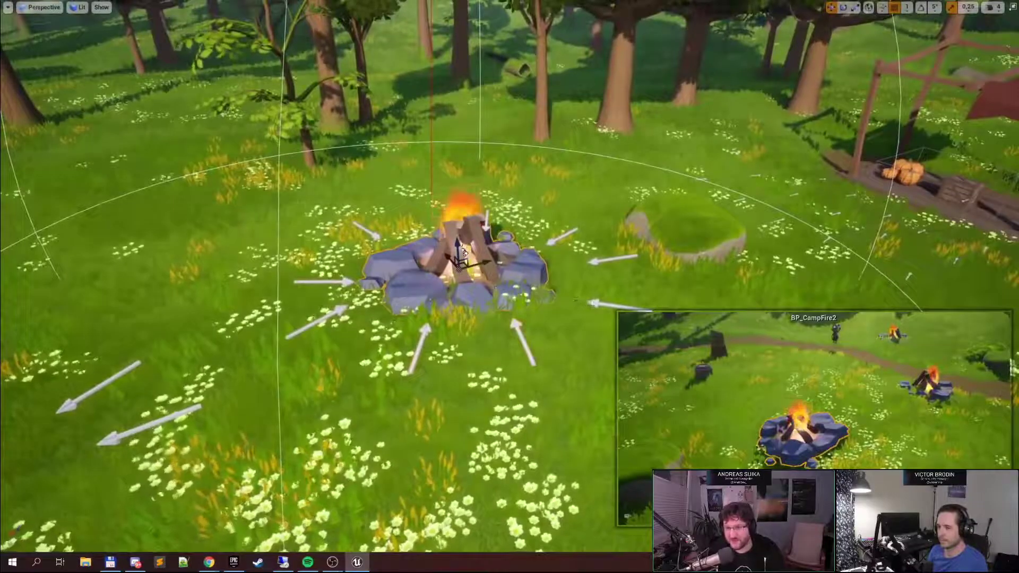
pyautogui.press('Escape')
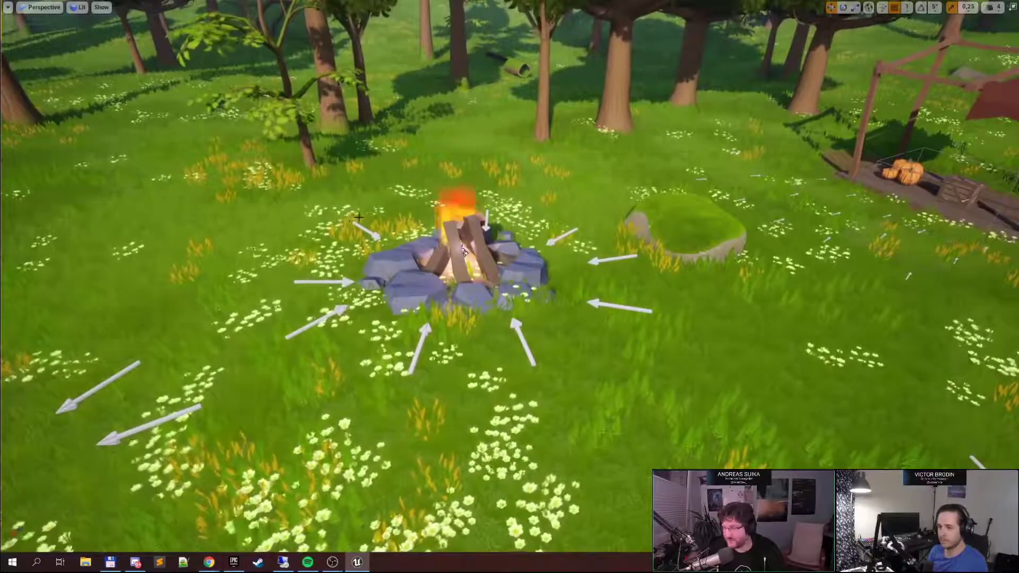
pyautogui.click(519, 333)
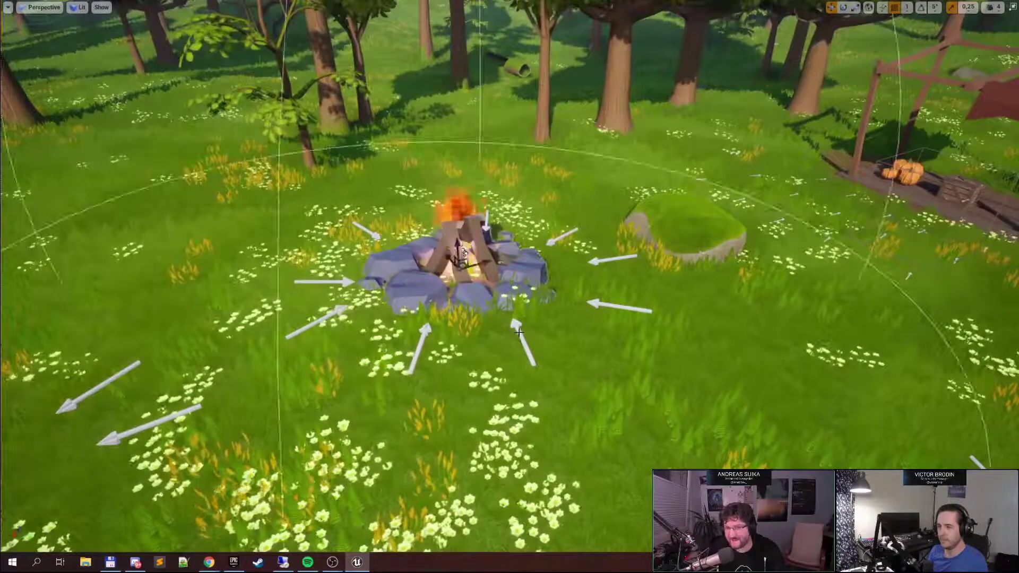
pyautogui.moveTo(519, 333); pyautogui.dragTo(428, 306, button='right')
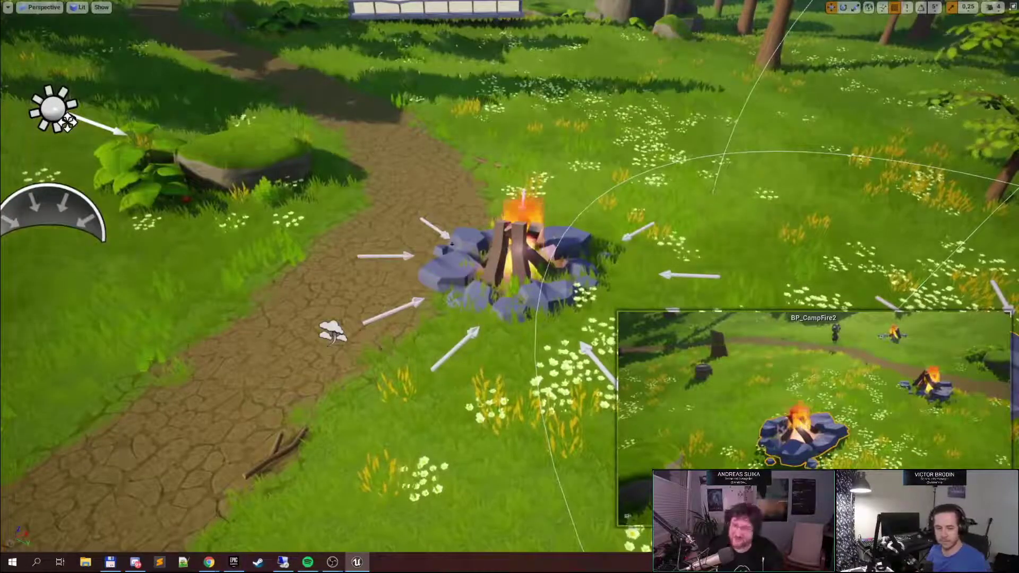
# Select the canopy stall with the pumpkins and examine its camera view and the rows of arrows in front of it
pyautogui.moveTo(696, 246); pyautogui.dragTo(714, 202, button='right')
pyautogui.press('w')
pyautogui.press('d')
pyautogui.press('s')
pyautogui.click(600, 154)
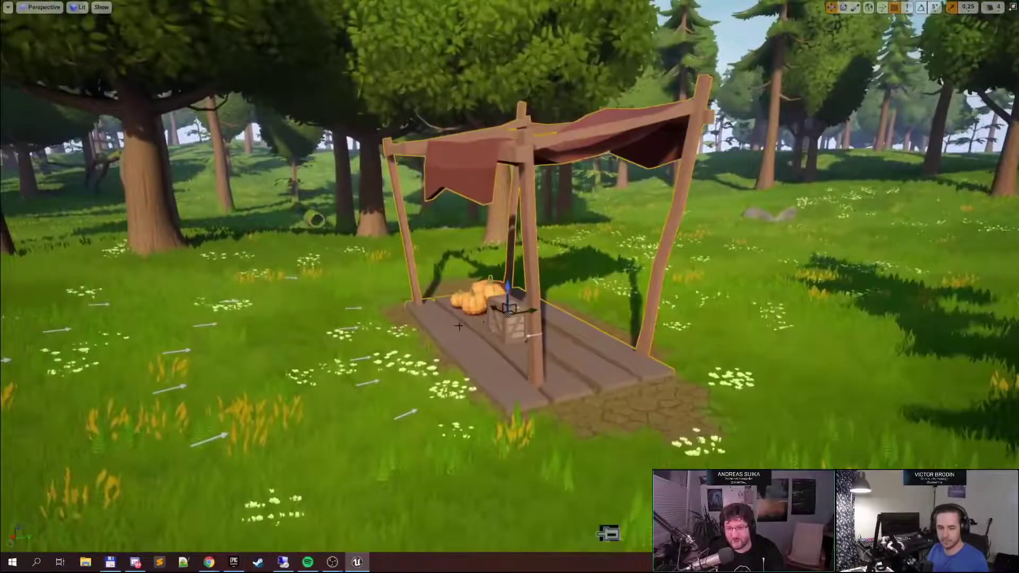
pyautogui.moveTo(600, 154); pyautogui.dragTo(600, 128, button='right')
pyautogui.press('w')
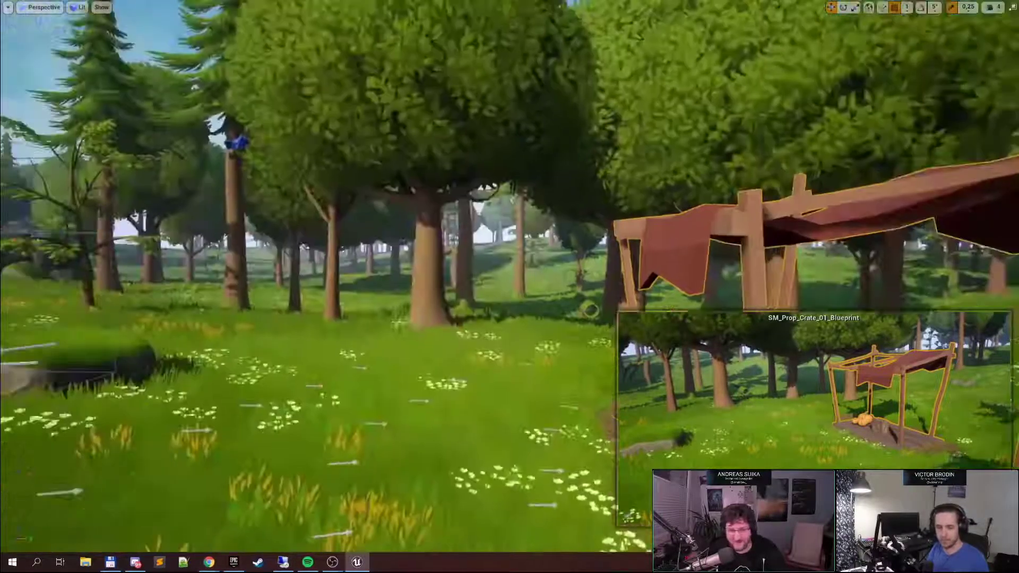
pyautogui.moveTo(600, 127); pyautogui.dragTo(515, 96, button='right')
pyautogui.moveTo(385, 300); pyautogui.dragTo(216, 278, button='right')
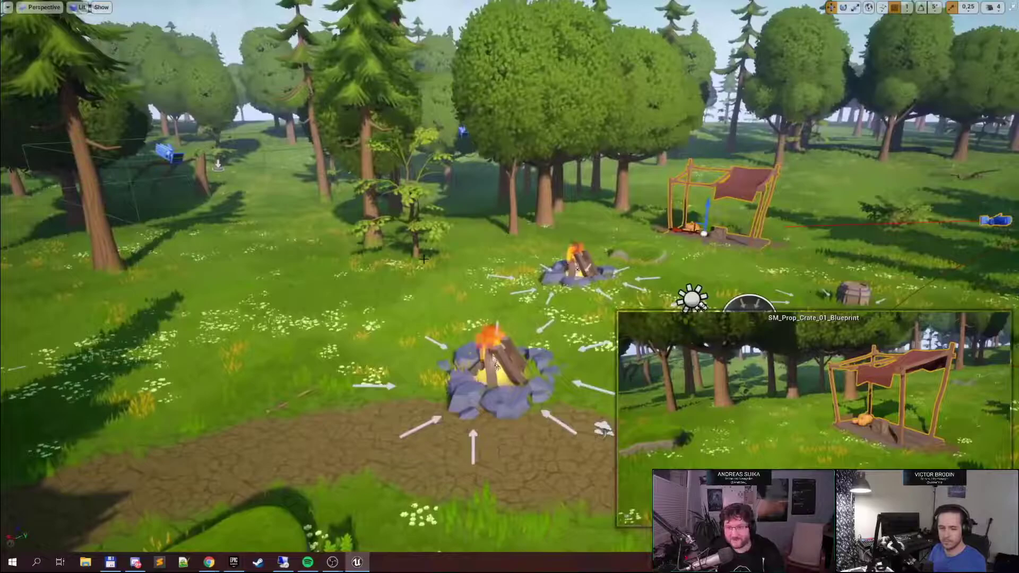
# Play the level again and run the fox character across the path to the animals near the billboard
pyautogui.hotkey('alt', 'p')
pyautogui.press('w')
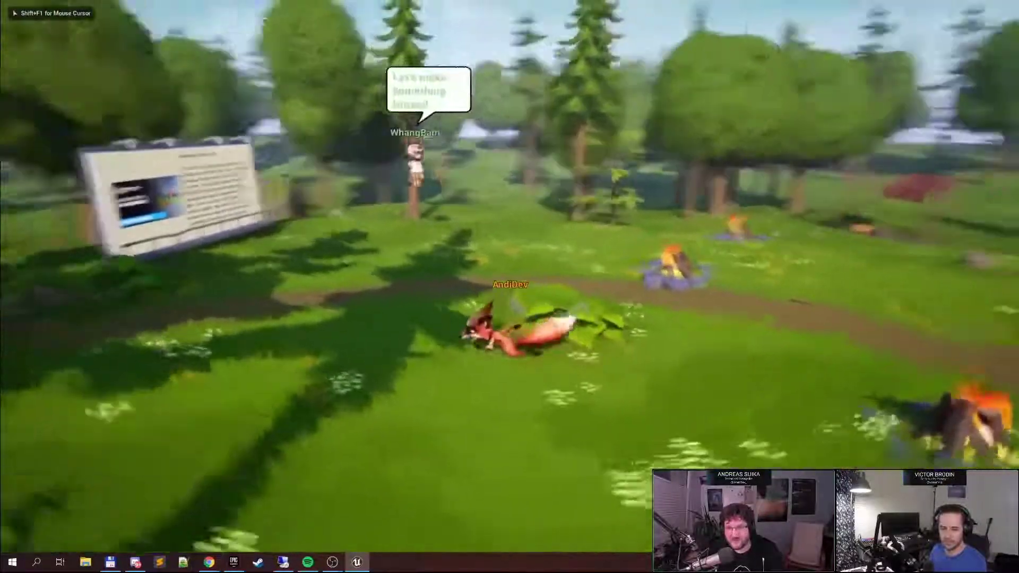
pyautogui.press('w')
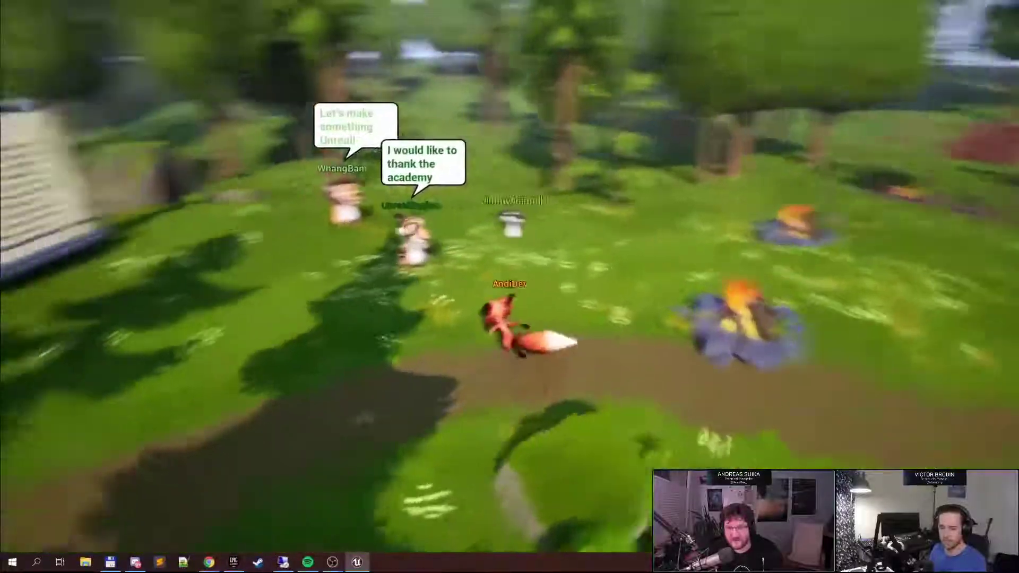
pyautogui.press('d')
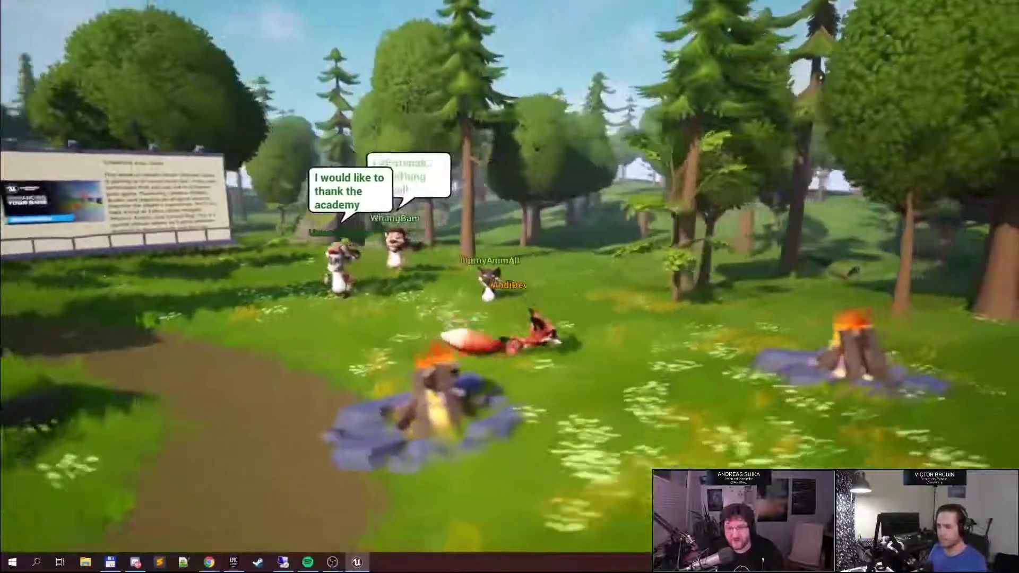
pyautogui.scroll(-5, 510, 287)
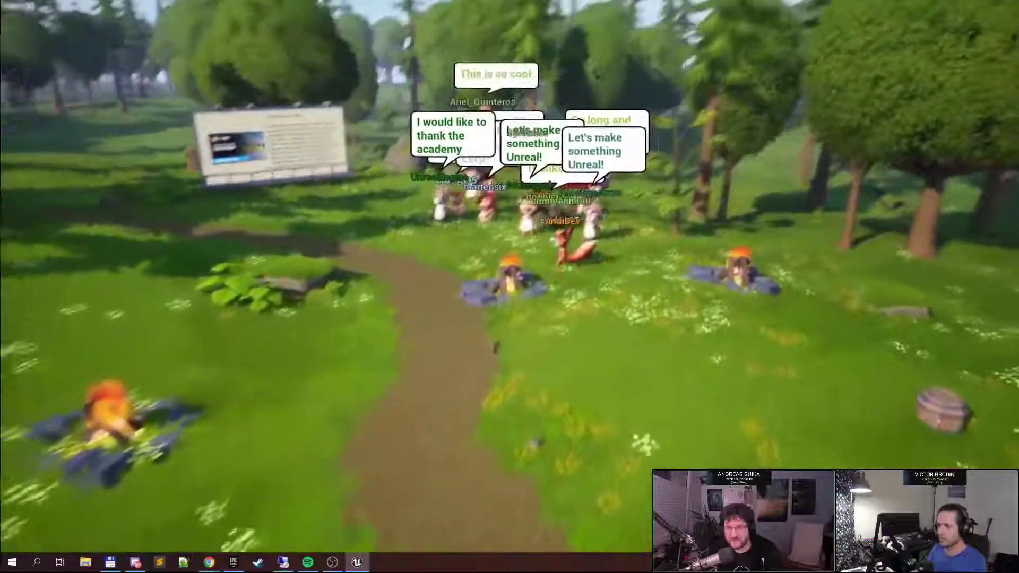
# Run the fox through the crowd of chat animals beside the billboard and back out between the campfires
pyautogui.press('w')
pyautogui.press('a')
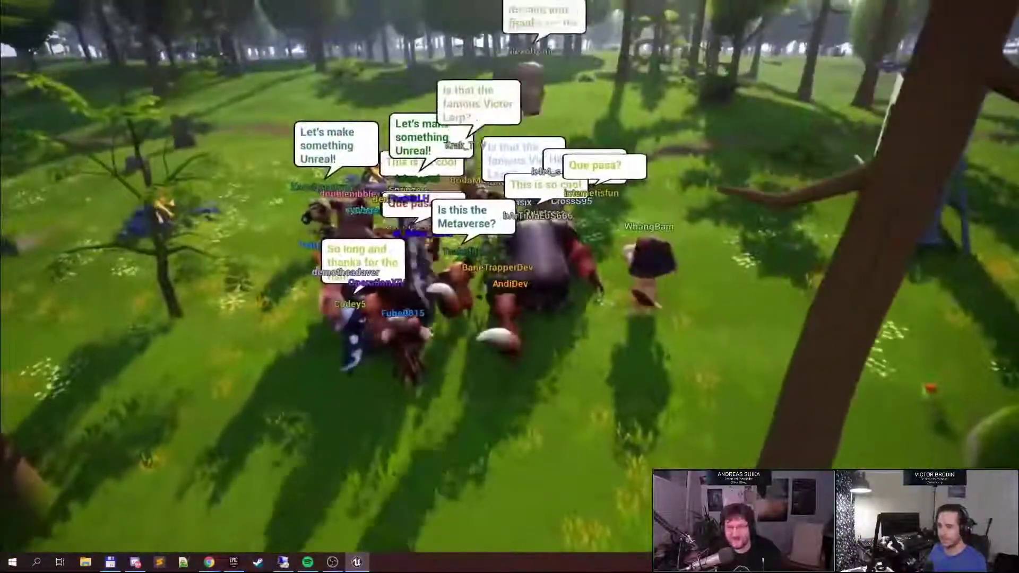
pyautogui.press('a')
pyautogui.press('d')
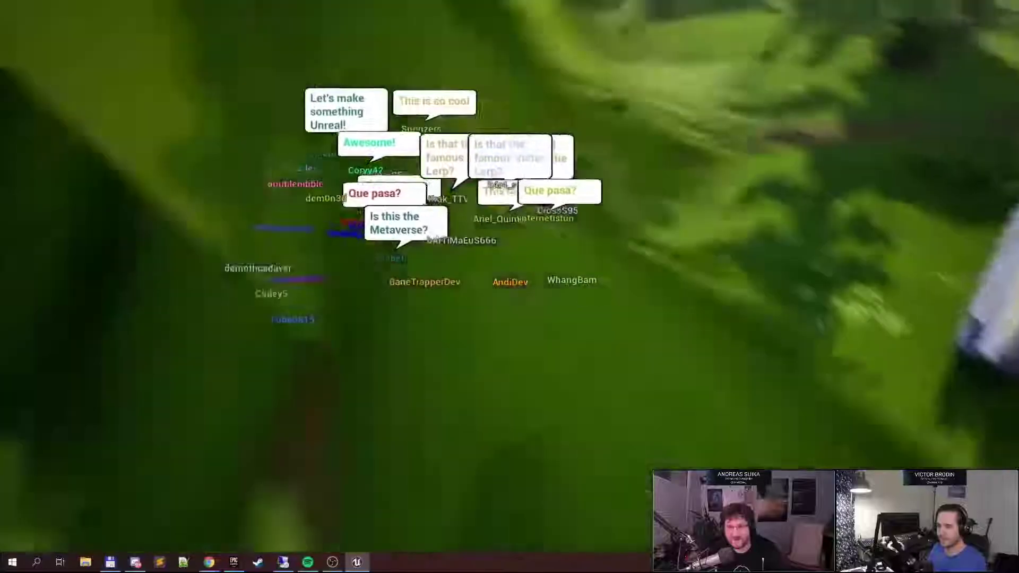
pyautogui.press('w')
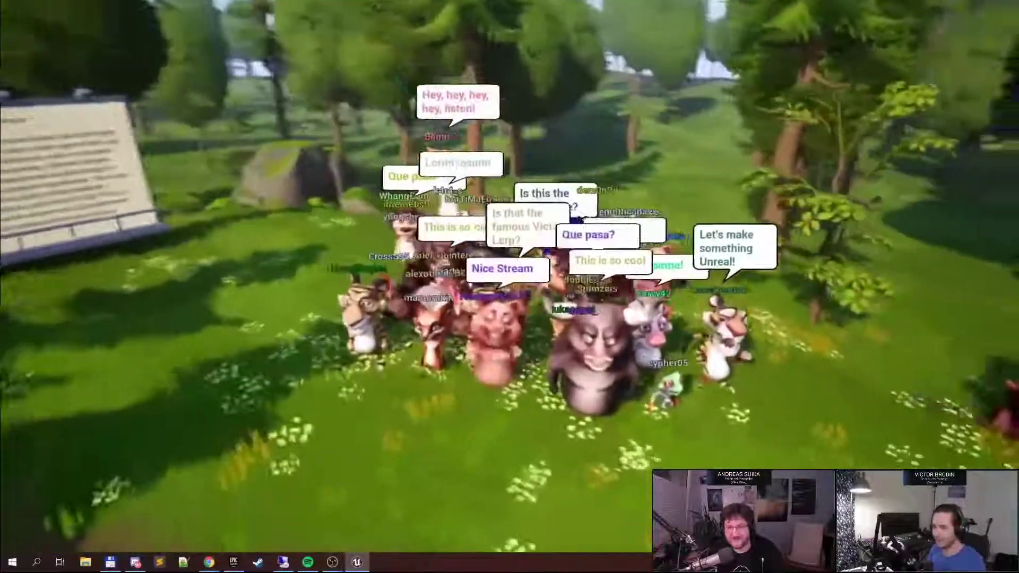
pyautogui.press('s')
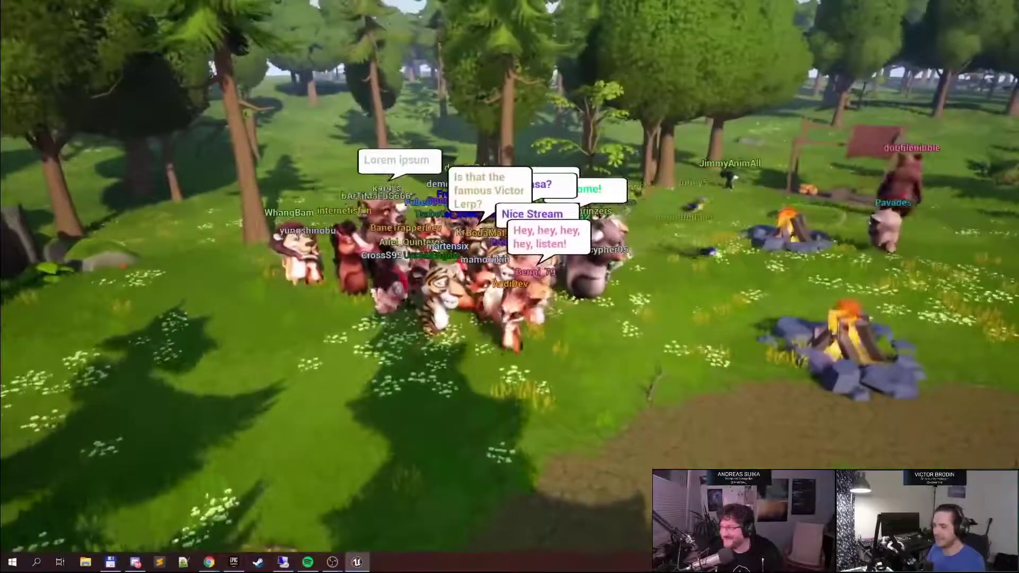
pyautogui.press('d')
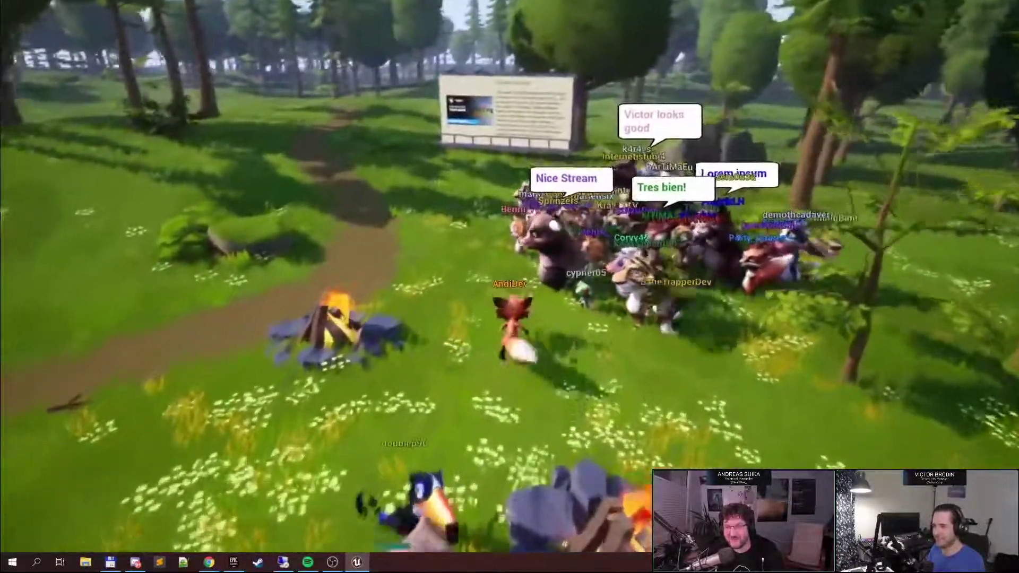
pyautogui.press('s')
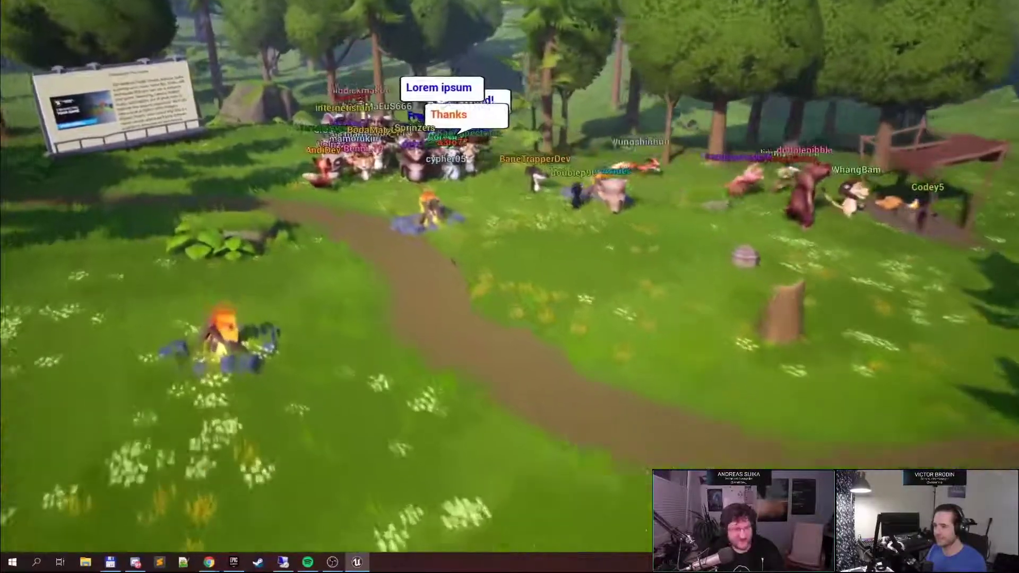
# Return the fox to the crowd, circle back over the meadow and run past the tree stump toward the stall
pyautogui.press('w')
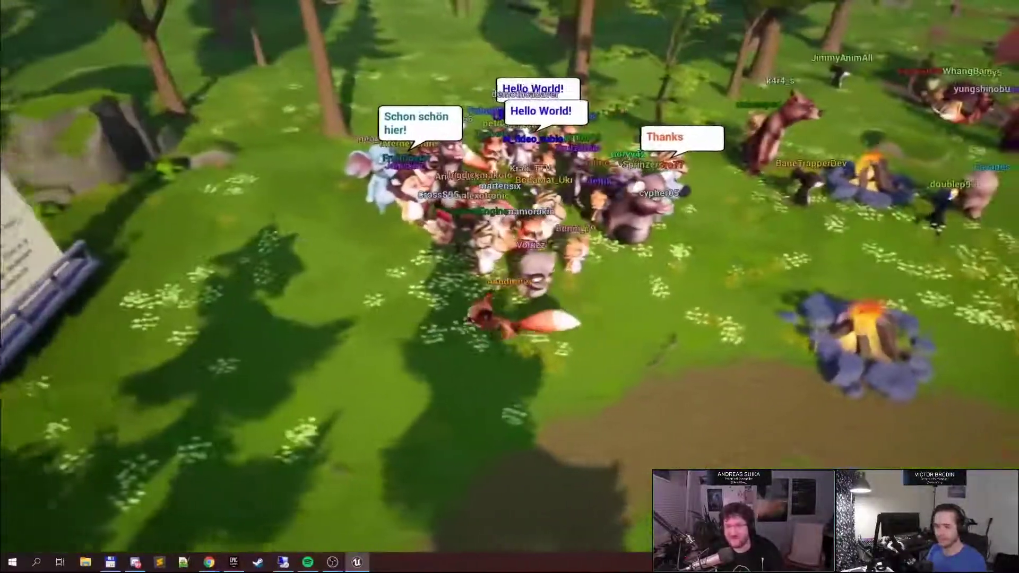
pyautogui.press('s')
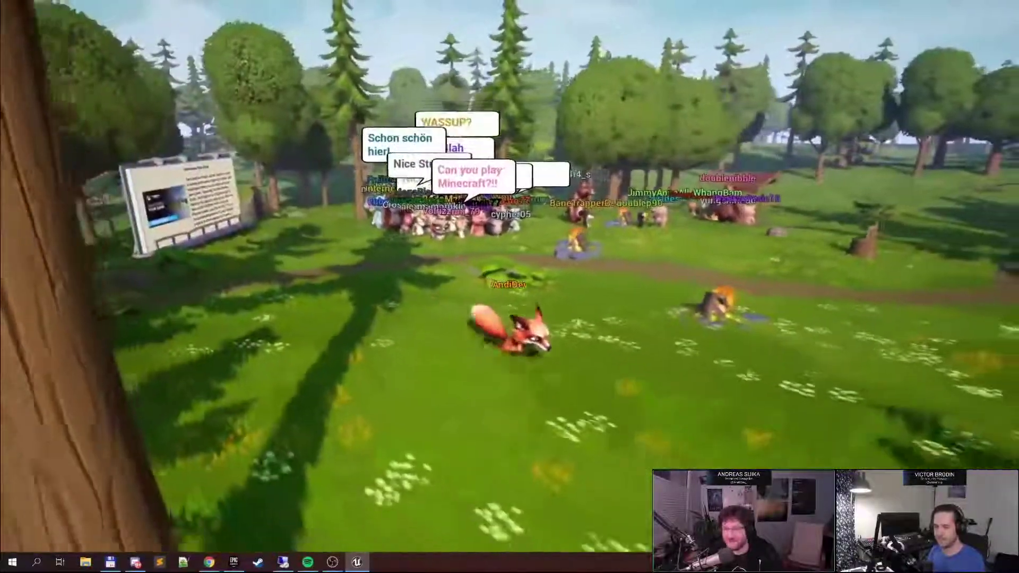
pyautogui.press('d')
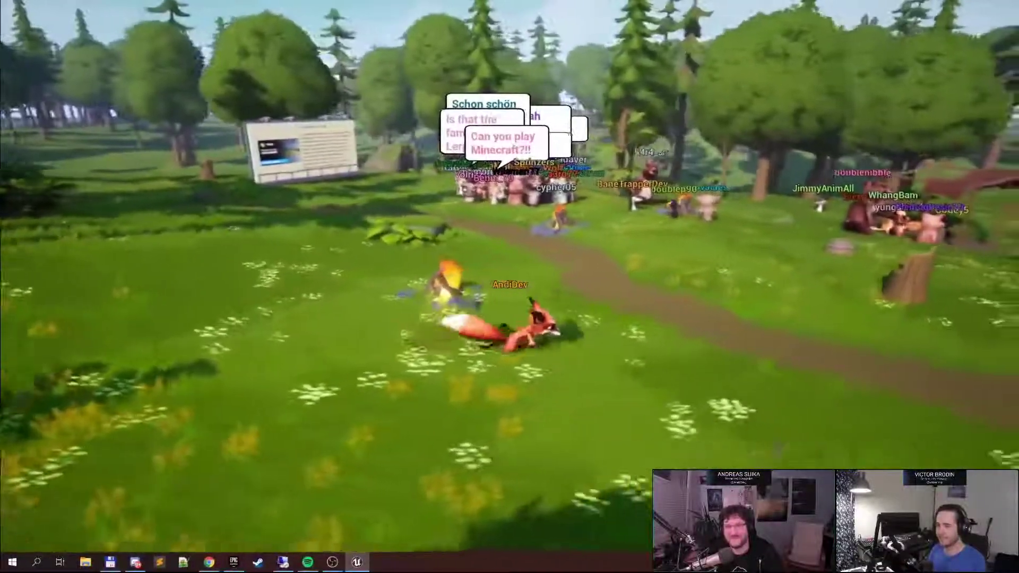
pyautogui.press('d')
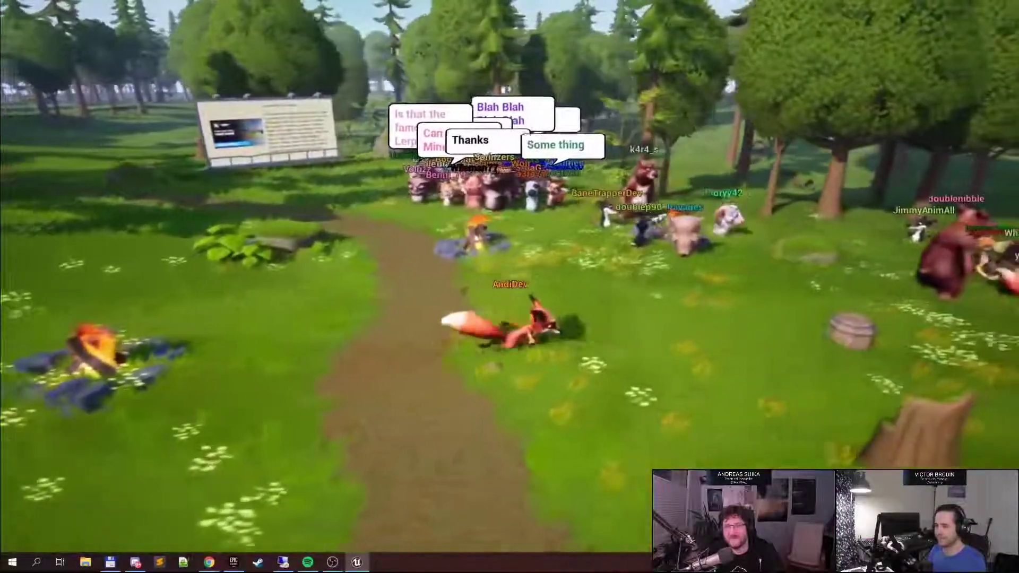
pyautogui.press('d')
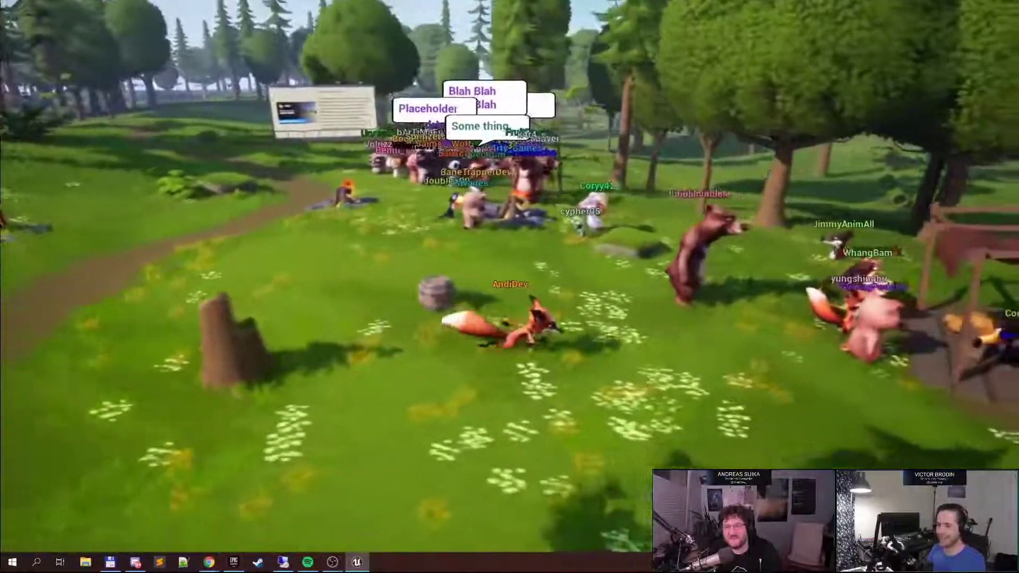
pyautogui.press('d')
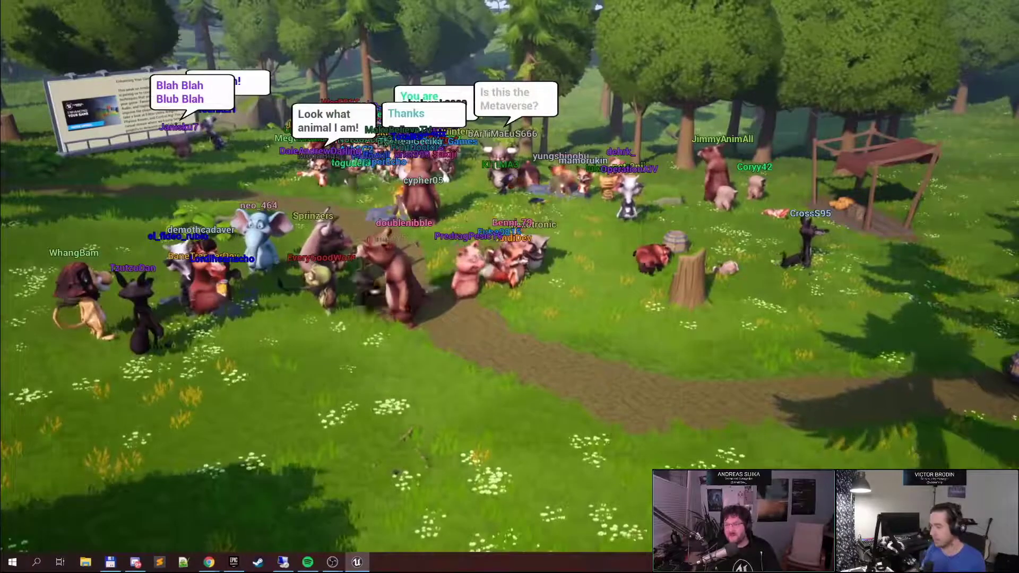
pyautogui.press('w')
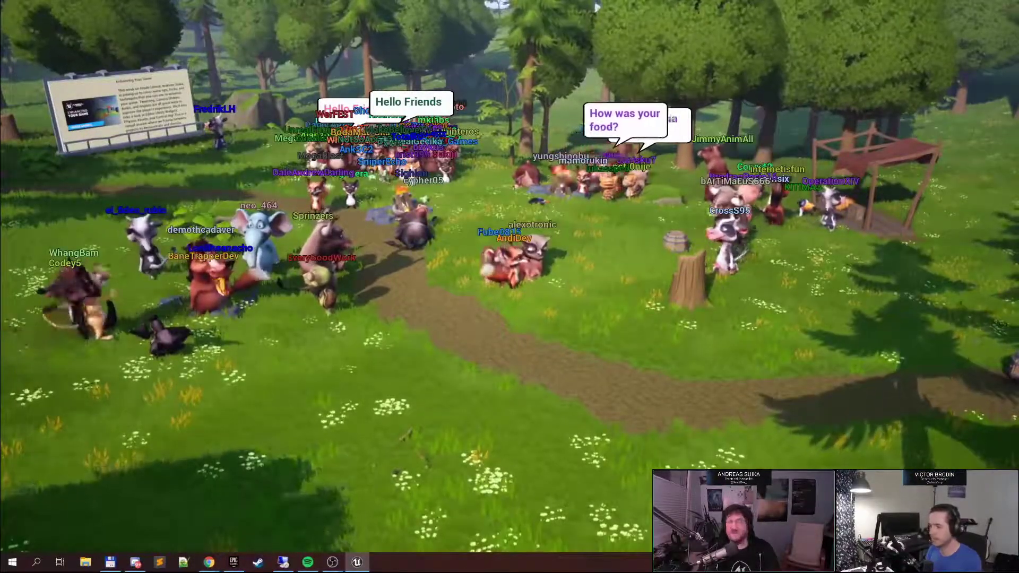
# End the play session, restore the full editor layout and show the assets of the Core folder
pyautogui.press('Escape')
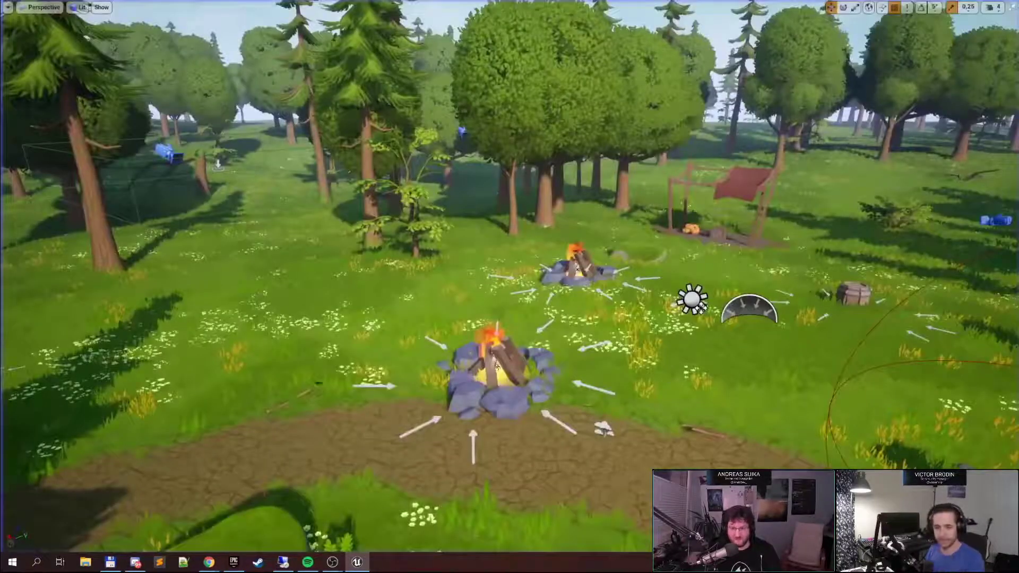
pyautogui.press('F11')
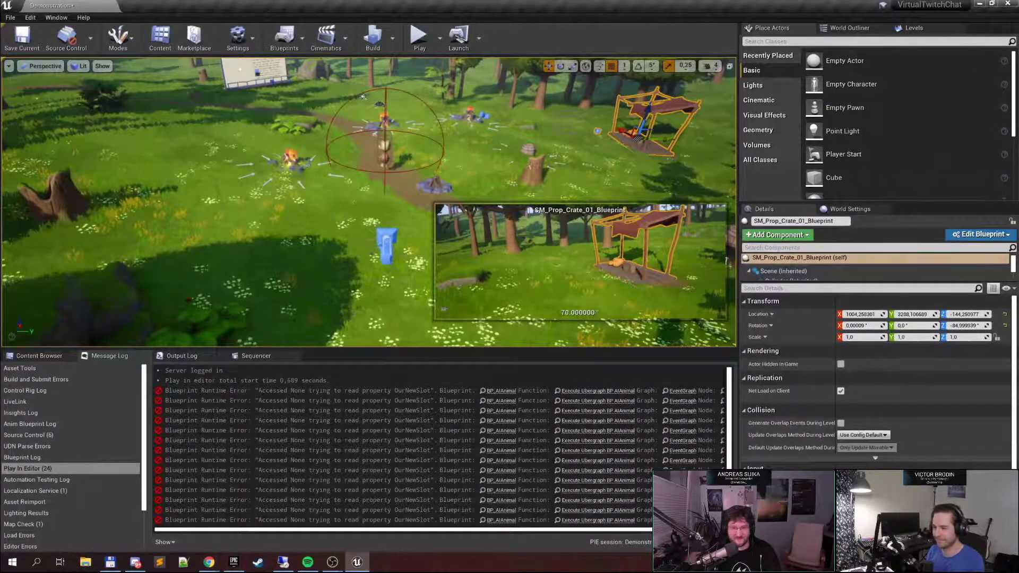
pyautogui.click(54, 361)
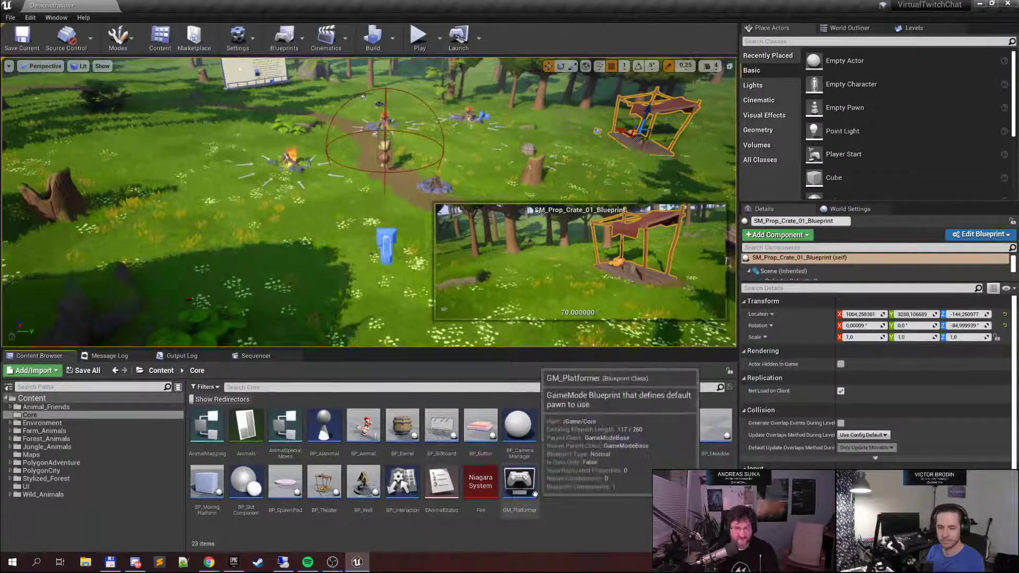
# Open the GM_Platformer Blueprint and select the Set Username node in its Init Twitch Chat function
pyautogui.doubleClick(520, 484)
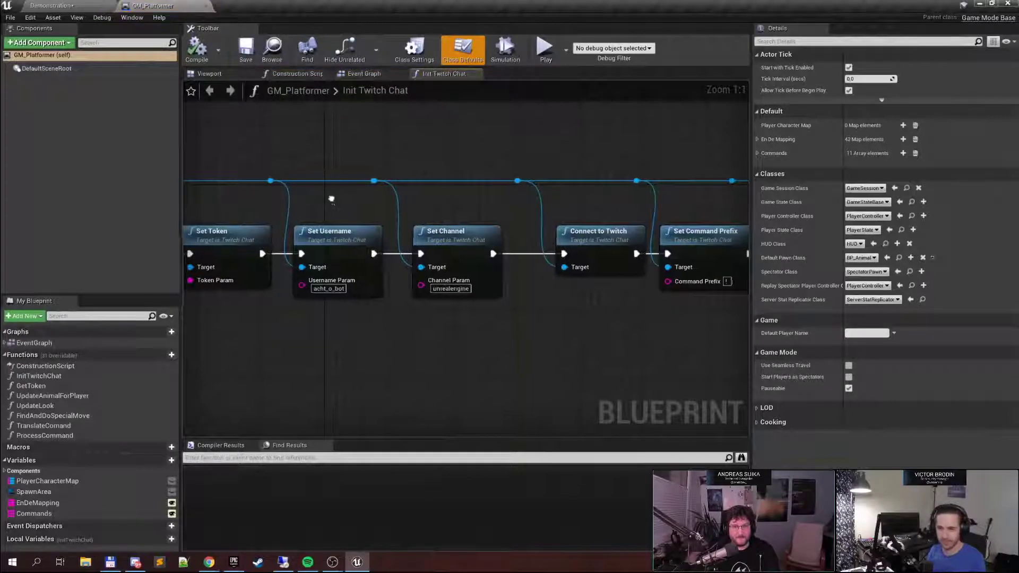
pyautogui.moveTo(330, 198); pyautogui.dragTo(491, 172, button='right')
pyautogui.click(502, 209)
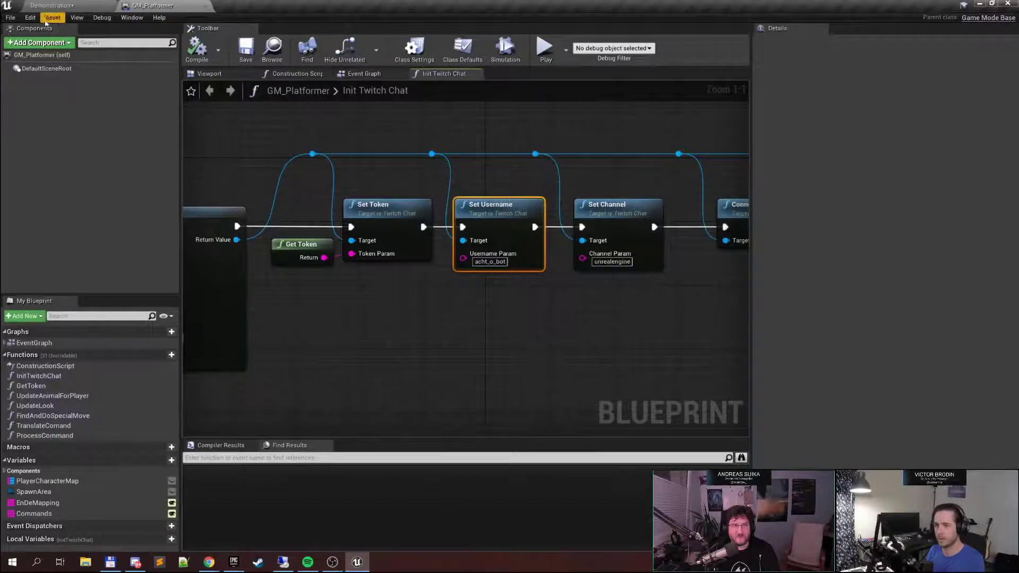
# Show the Twitch Integrator plugin among the installed Programming plugins and return to the Demonstration level
pyautogui.click(32, 18)
pyautogui.click(51, 146)
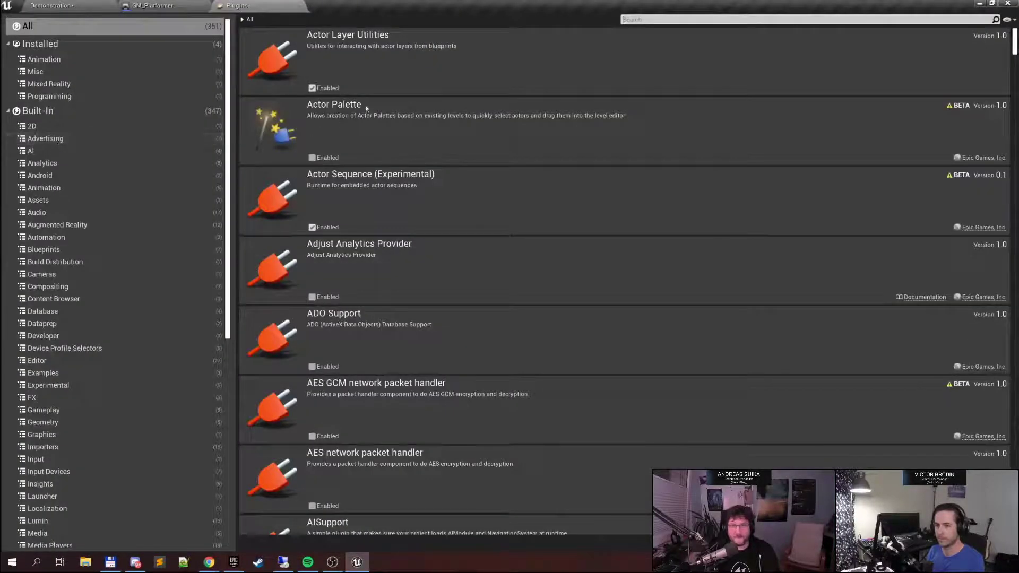
pyautogui.click(59, 85)
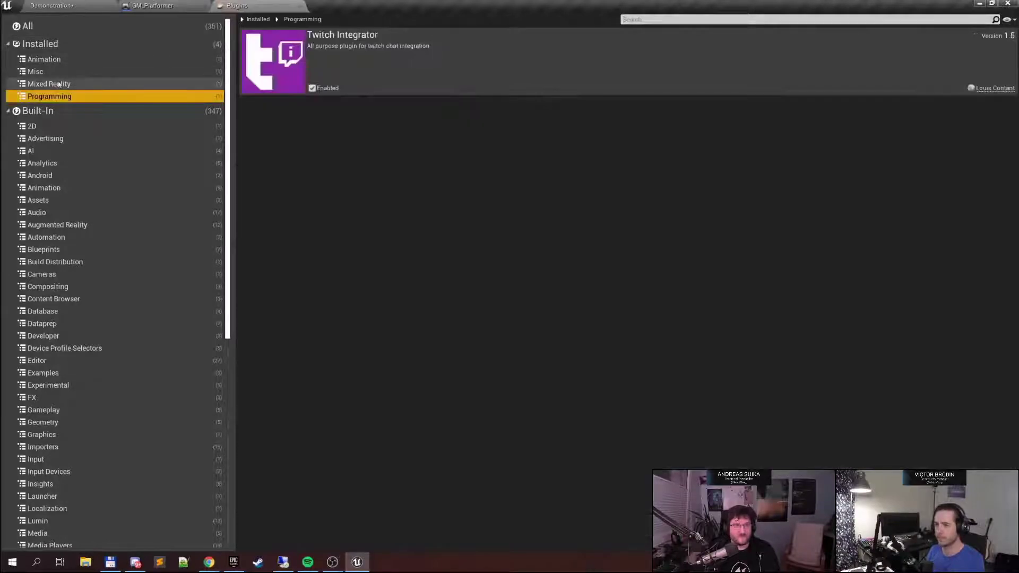
pyautogui.click(50, 95)
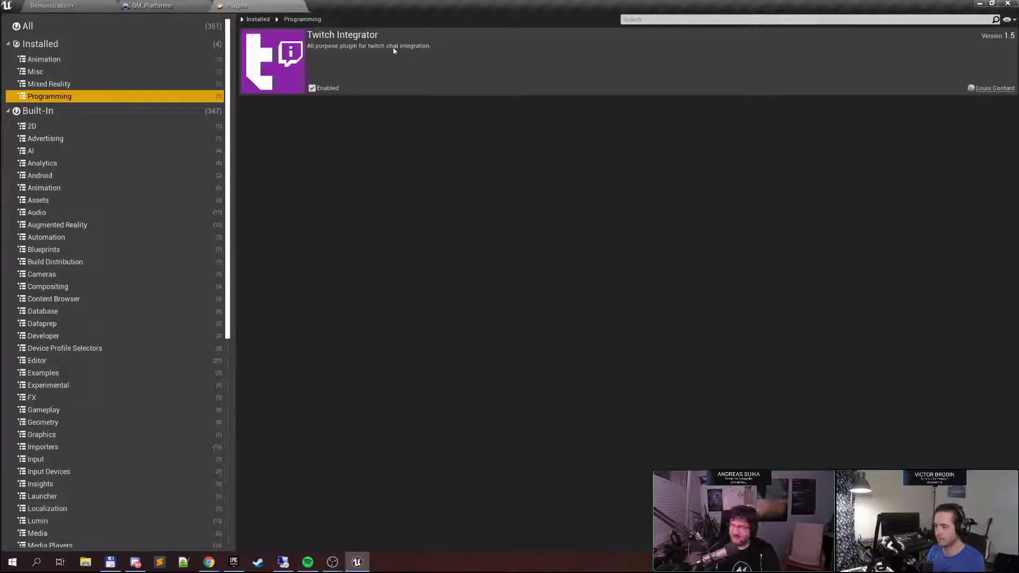
pyautogui.click(66, 5)
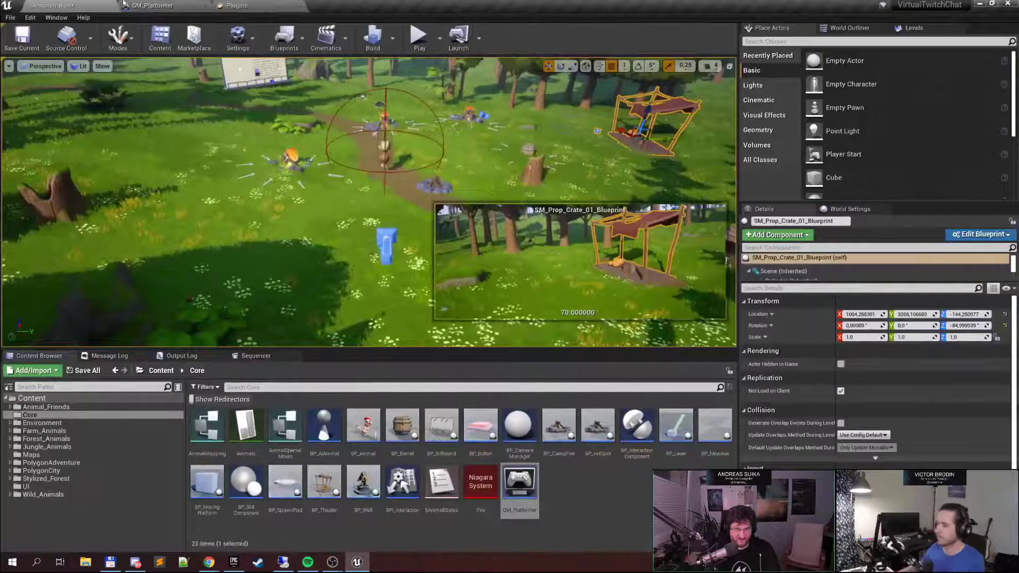
# Return to GM_Platformer and examine the Get Token, Set Channel and Connect to Twitch nodes of Init Twitch Chat
pyautogui.click(153, 5)
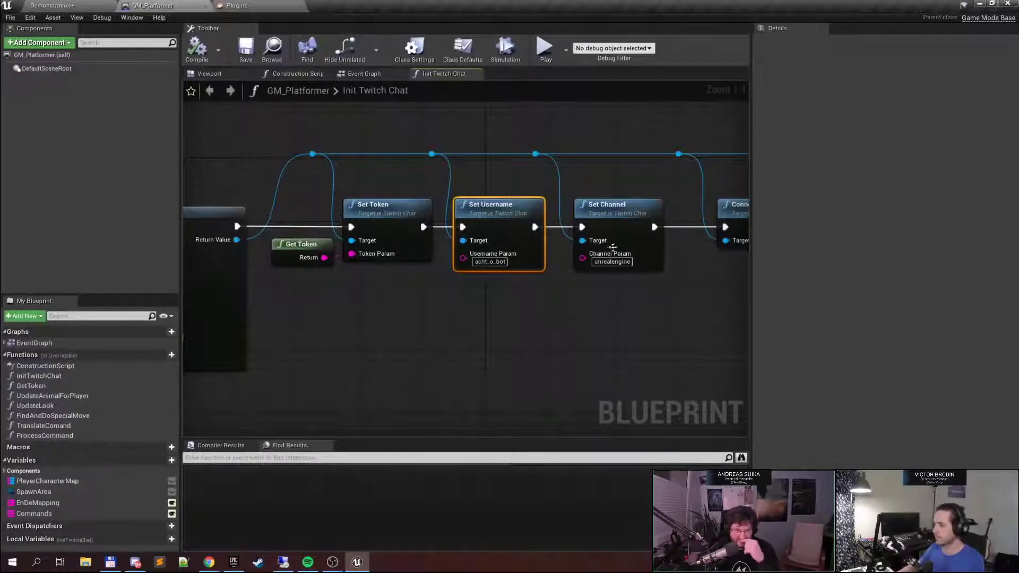
pyautogui.moveTo(559, 344); pyautogui.dragTo(501, 300, button='right')
pyautogui.click(519, 306)
pyautogui.click(373, 242)
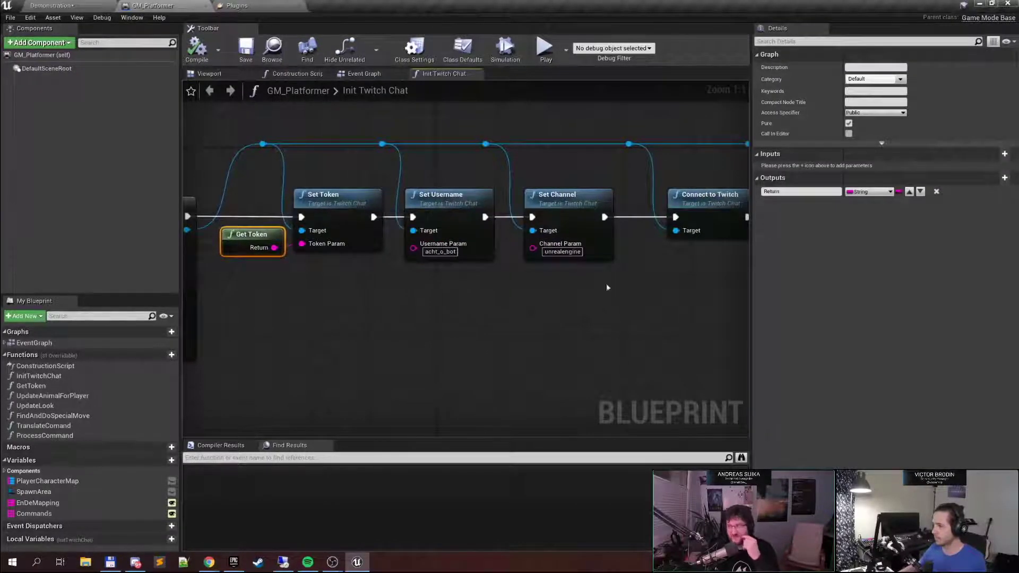
pyautogui.moveTo(607, 287); pyautogui.dragTo(423, 237, button='right')
pyautogui.moveTo(632, 243); pyautogui.dragTo(567, 243, button='right')
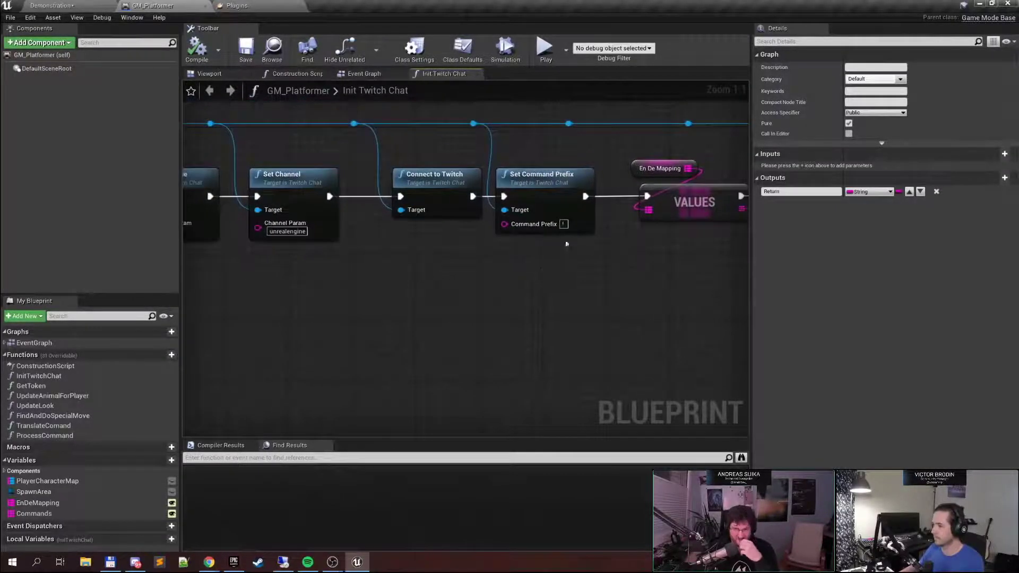
# Select the Set Command Prefix node and follow the execution chain through the En De Mapping loops that add the chat commands
pyautogui.click(545, 187)
pyautogui.moveTo(628, 266); pyautogui.dragTo(263, 279, button='right')
pyautogui.moveTo(509, 298); pyautogui.dragTo(382, 266, button='right')
pyautogui.scroll(-4, 403, 261)
pyautogui.moveTo(535, 246); pyautogui.dragTo(590, 303, button='right')
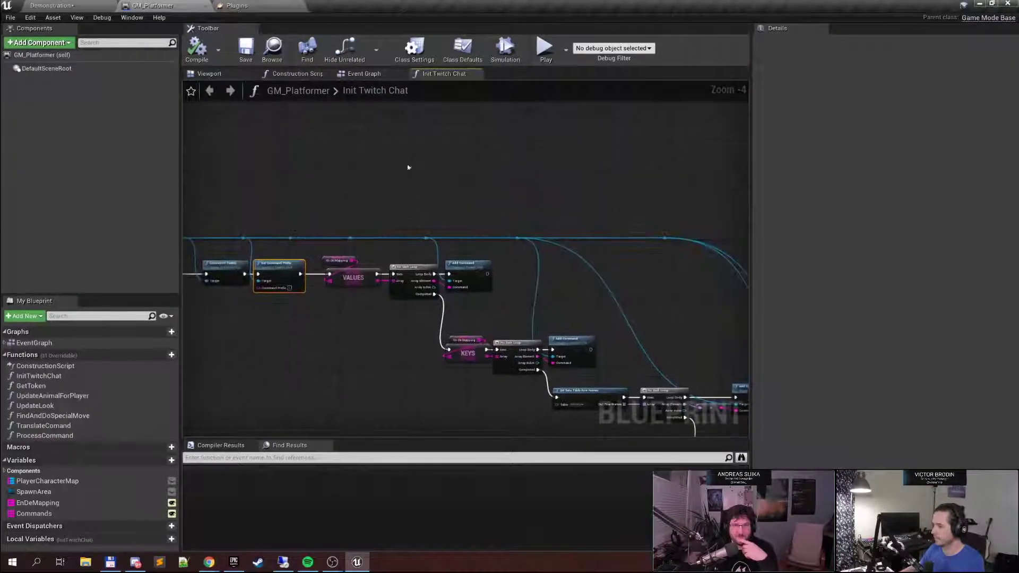
# Show GM_Platformer's Event Graph and highlight the OnChatMessage event with its Update Animal for Player call
pyautogui.click(372, 74)
pyautogui.moveTo(546, 337); pyautogui.dragTo(482, 284, button='right')
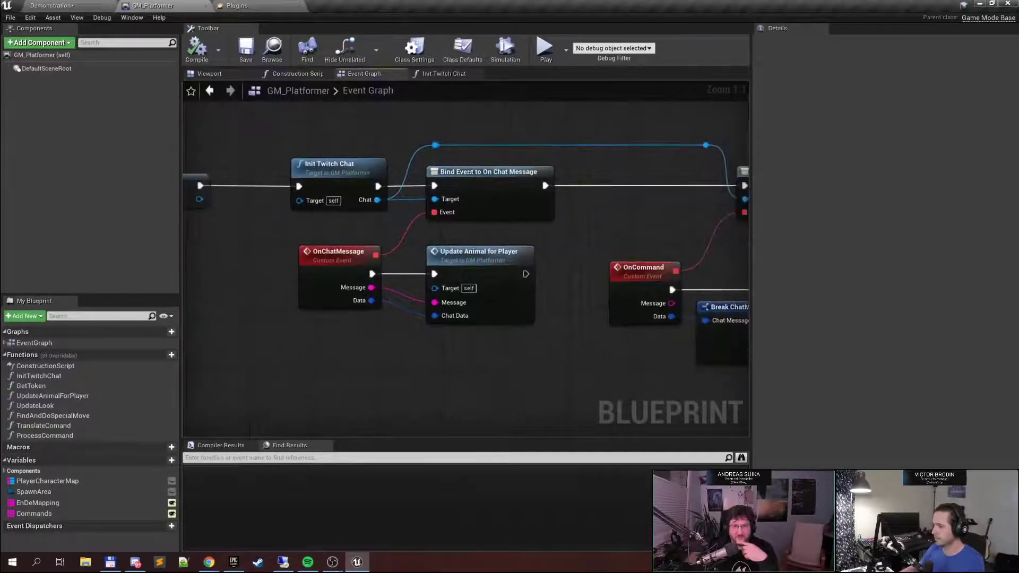
pyautogui.moveTo(284, 238); pyautogui.dragTo(478, 332)
# Highlight the OnCommand event chain, select its Process Command node and return to the Demonstration level
pyautogui.moveTo(597, 345); pyautogui.dragTo(264, 280, button='right')
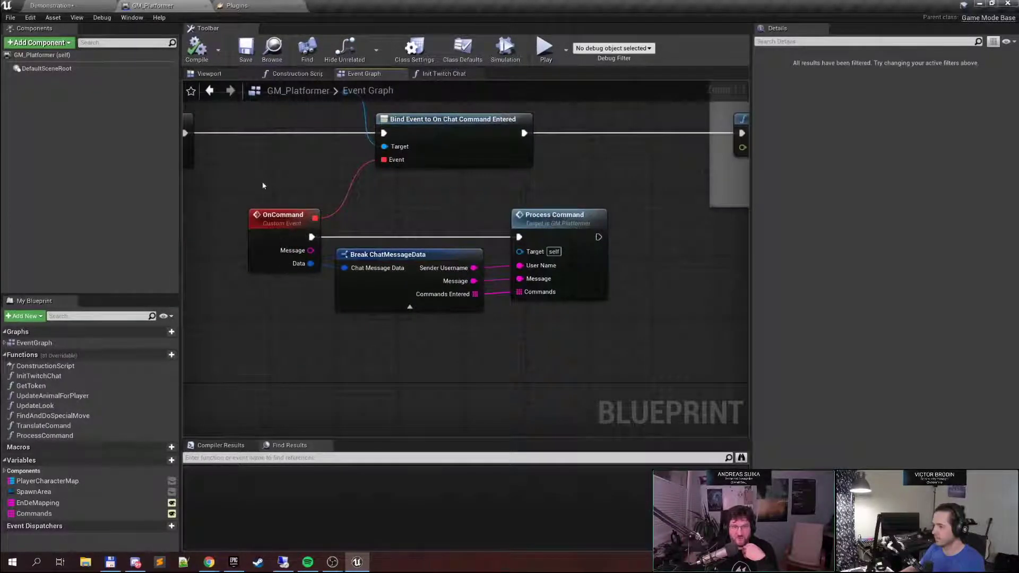
pyautogui.moveTo(263, 186); pyautogui.dragTo(590, 345)
pyautogui.click(572, 260)
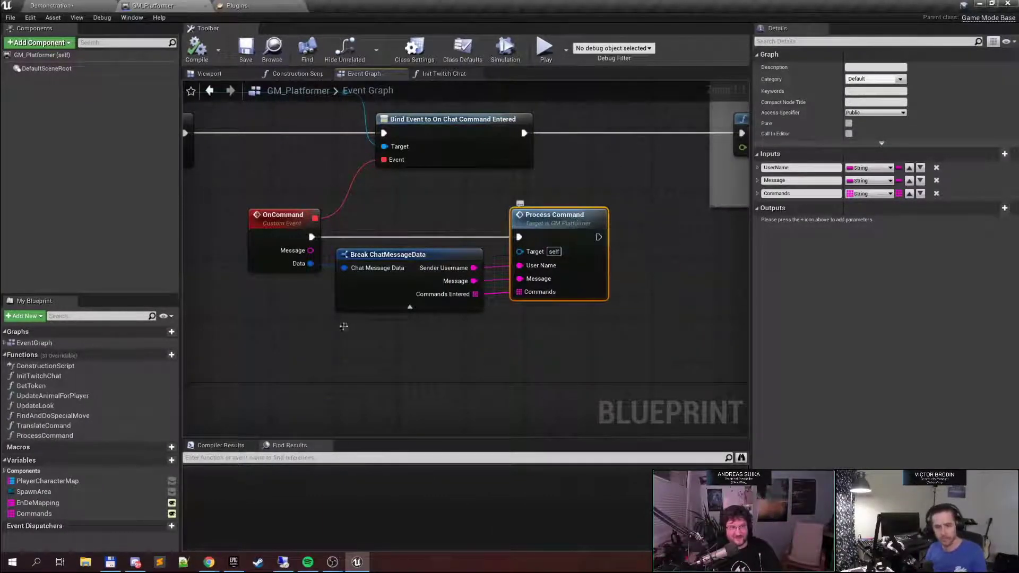
pyautogui.click(52, 6)
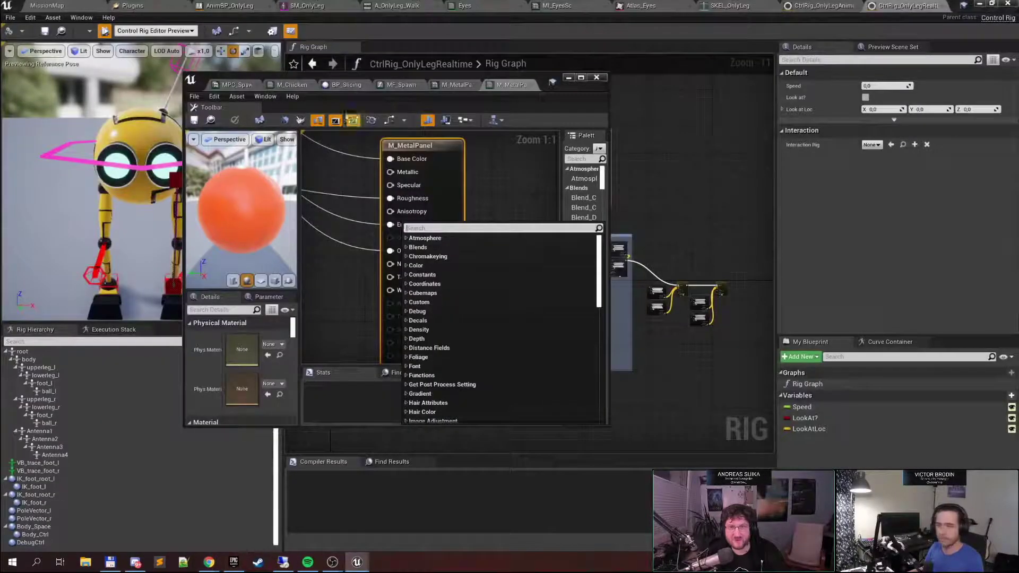
# In the CR_Demo project, close the floating material editor, open BP_OnlyLeg from MissionMap and select its UpdateLookAtObject event
pyautogui.click(598, 78)
pyautogui.click(76, 8)
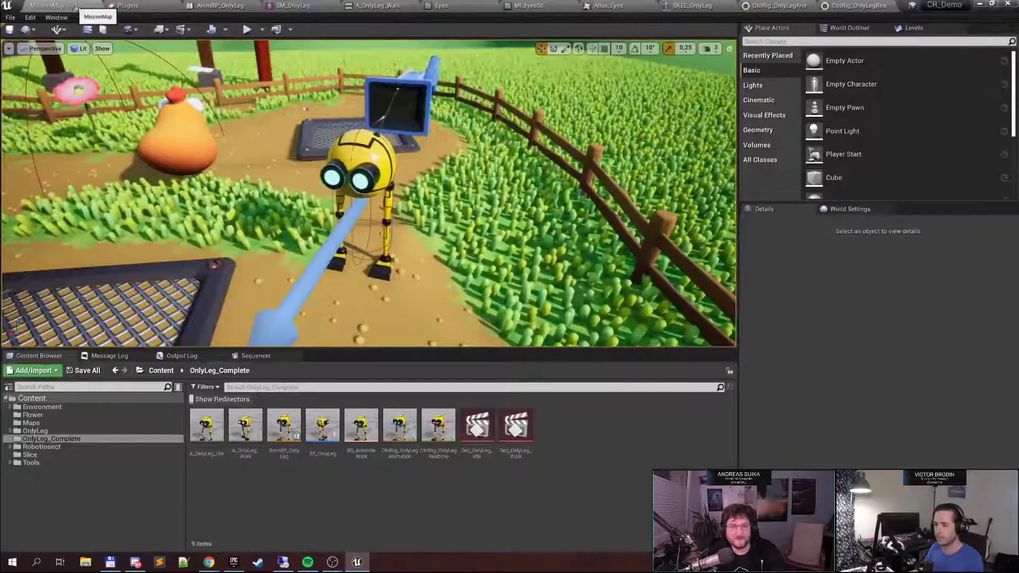
pyautogui.doubleClick(323, 425)
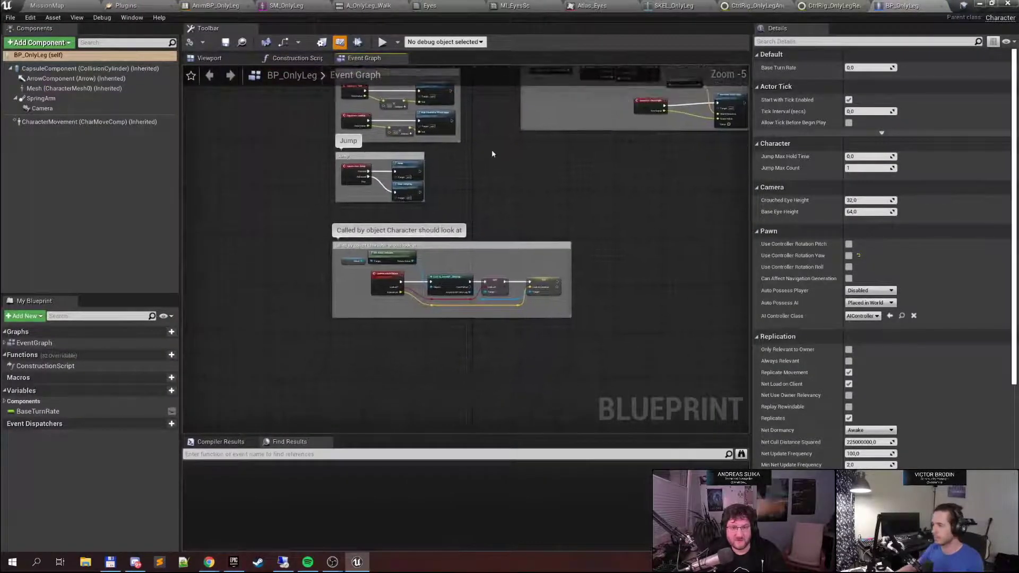
pyautogui.moveTo(458, 164); pyautogui.dragTo(448, 101, button='right')
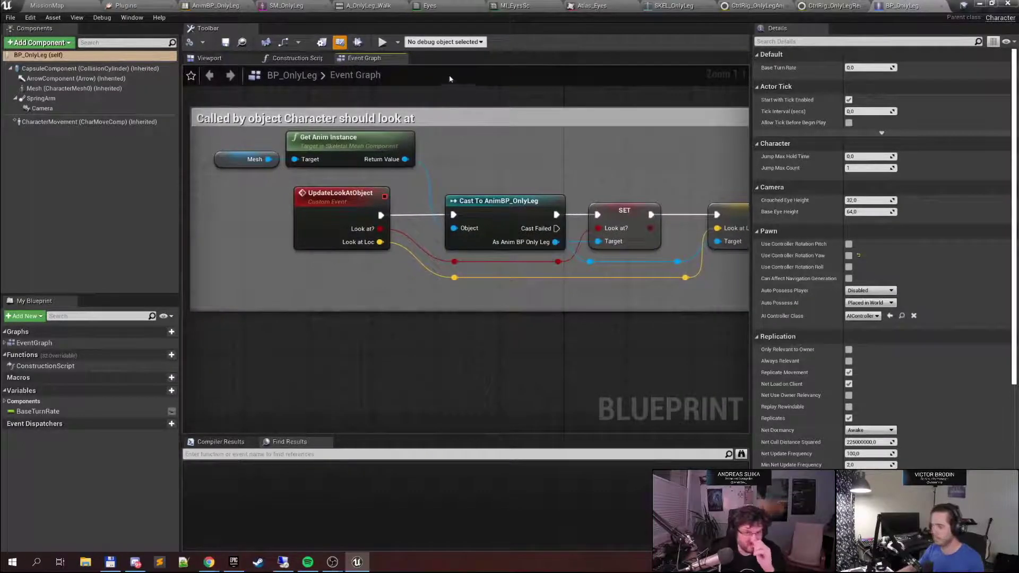
pyautogui.click(355, 198)
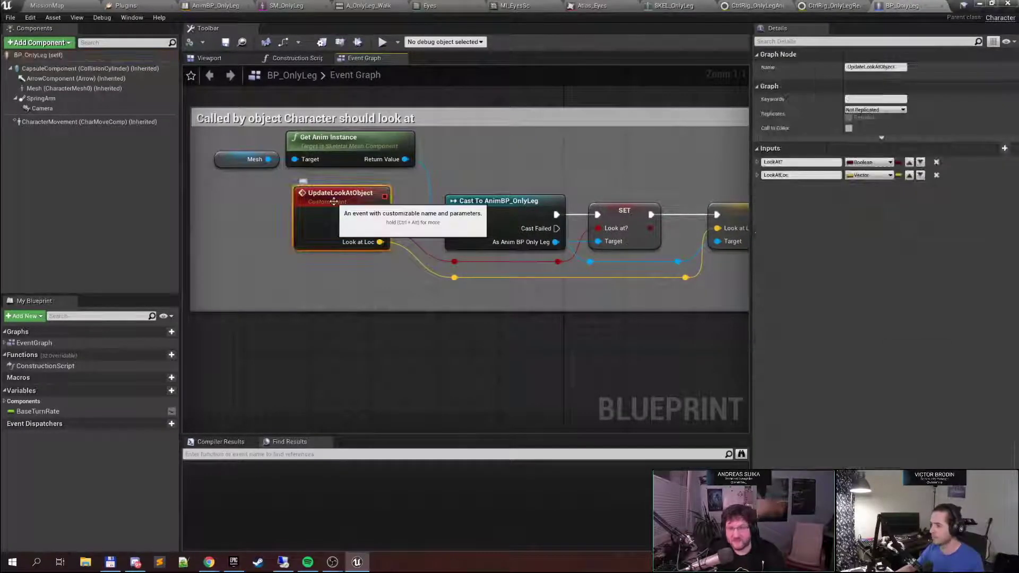
# Follow the UpdateLookAtObject chain through the AnimBP_OnlyLeg cast to the Look at Location setter and select that node
pyautogui.moveTo(432, 165); pyautogui.dragTo(489, 176, button='right')
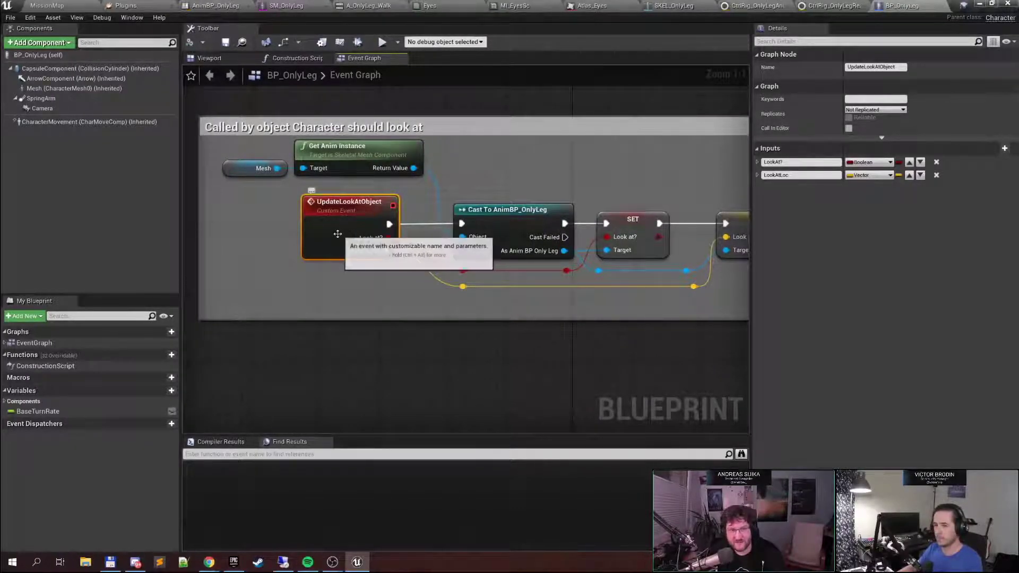
pyautogui.moveTo(341, 235); pyautogui.dragTo(371, 250, button='right')
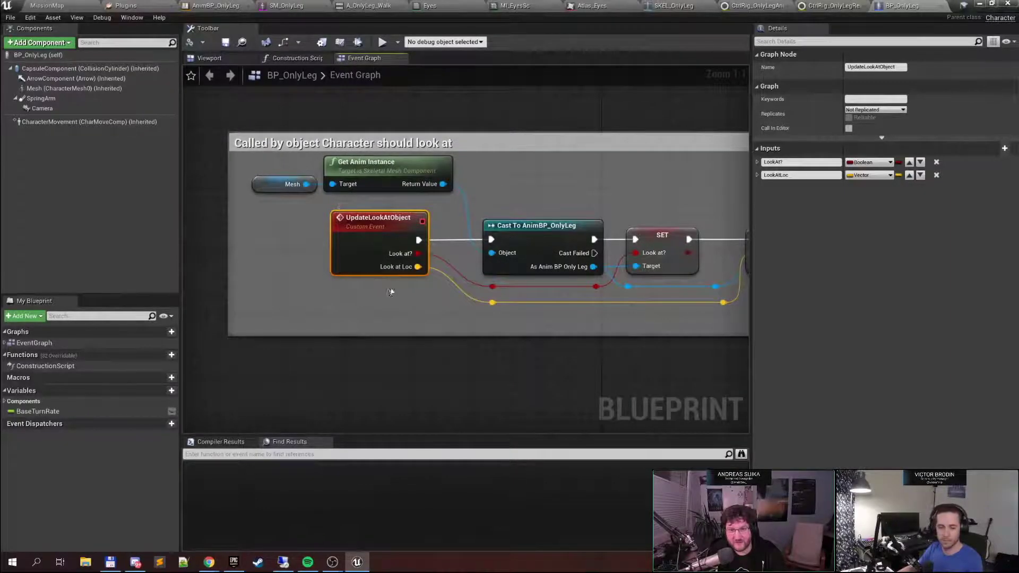
pyautogui.moveTo(410, 312); pyautogui.dragTo(366, 278, button='right')
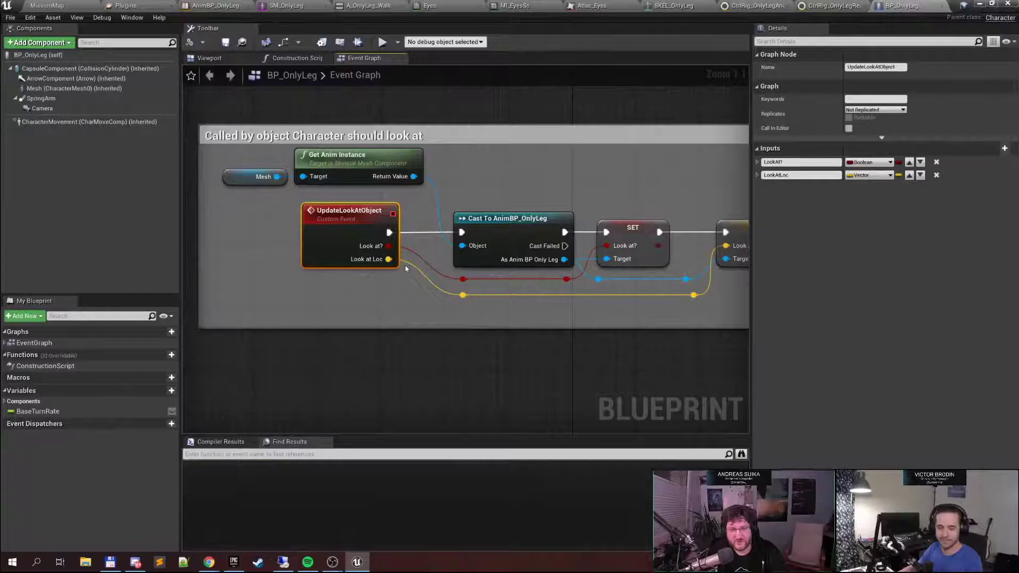
pyautogui.moveTo(432, 220); pyautogui.dragTo(375, 215, button='right')
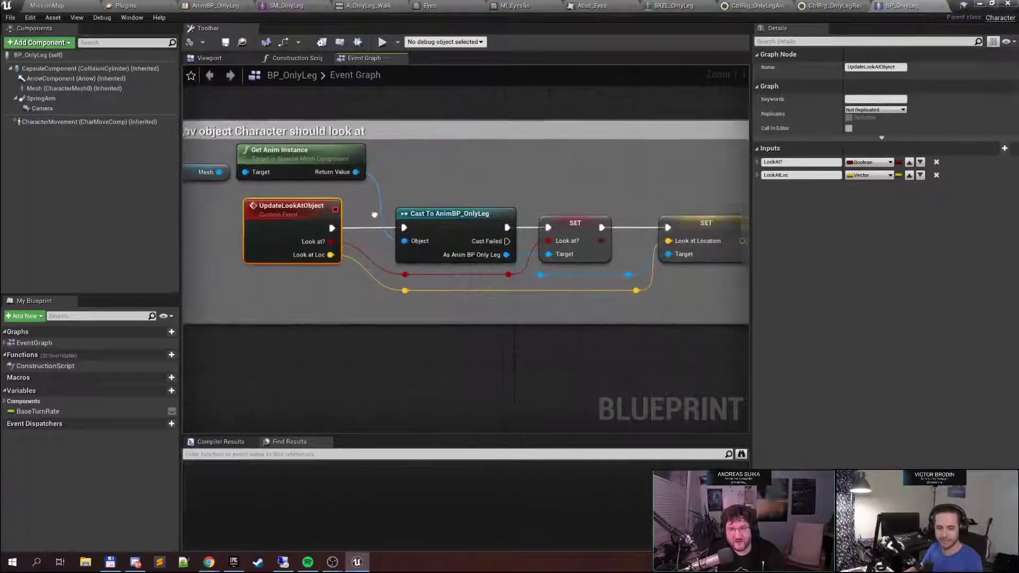
pyautogui.moveTo(668, 242); pyautogui.dragTo(616, 240, button='right')
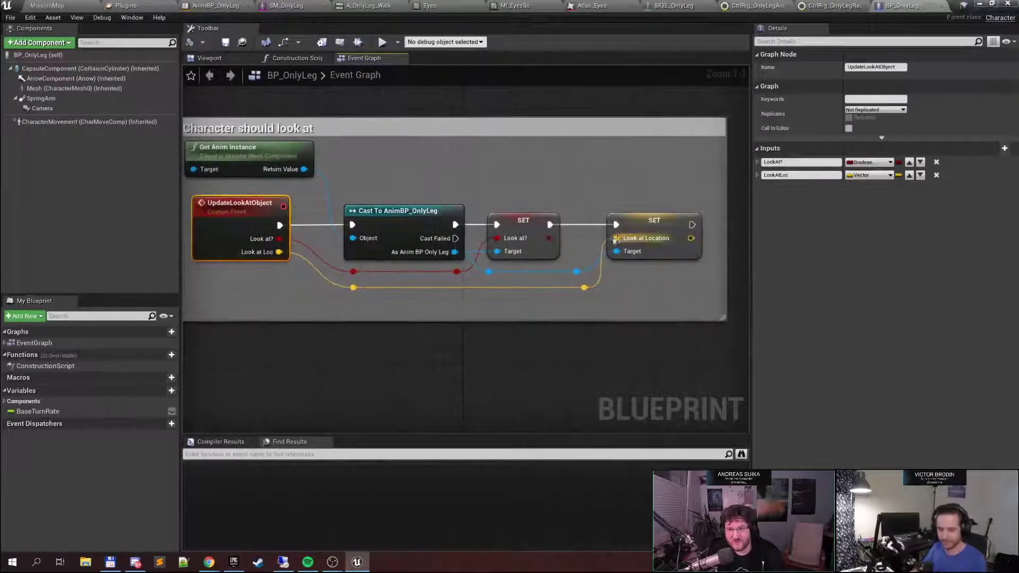
pyautogui.click(645, 239)
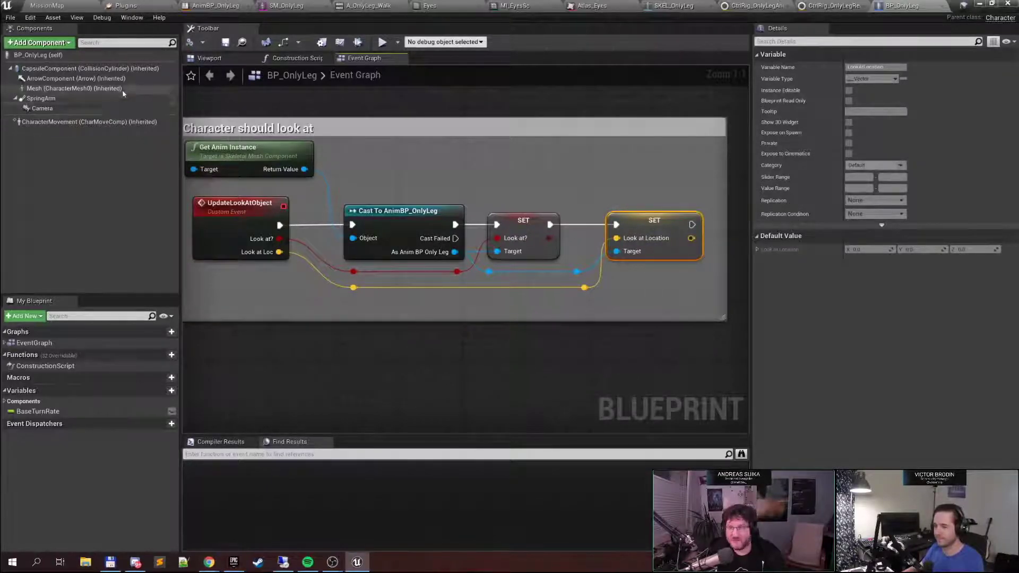
# Locate the animation class assigned to BP_OnlyLeg's Mesh component and open the AnimBP_OnlyLeg asset
pyautogui.click(80, 89)
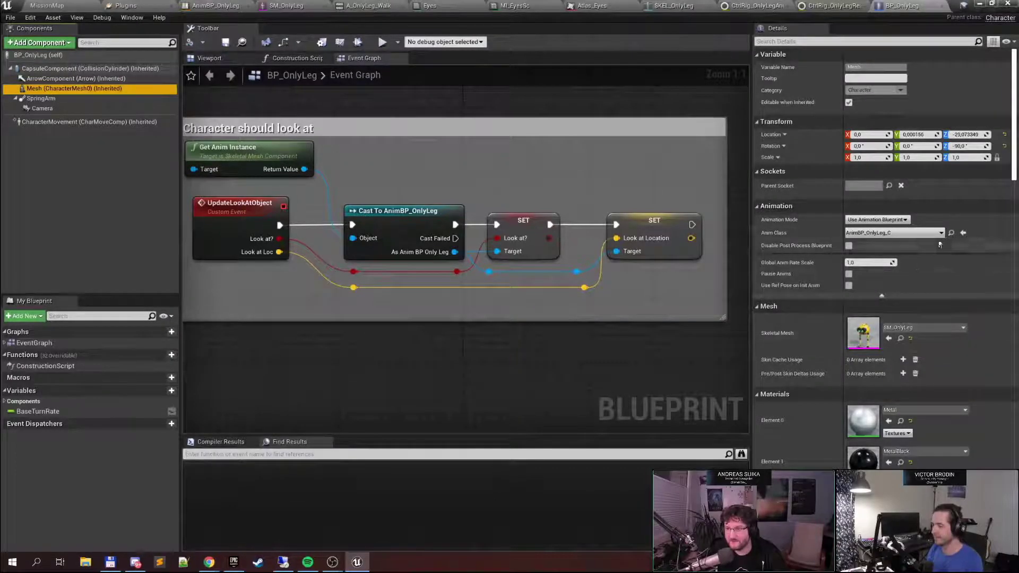
pyautogui.click(951, 233)
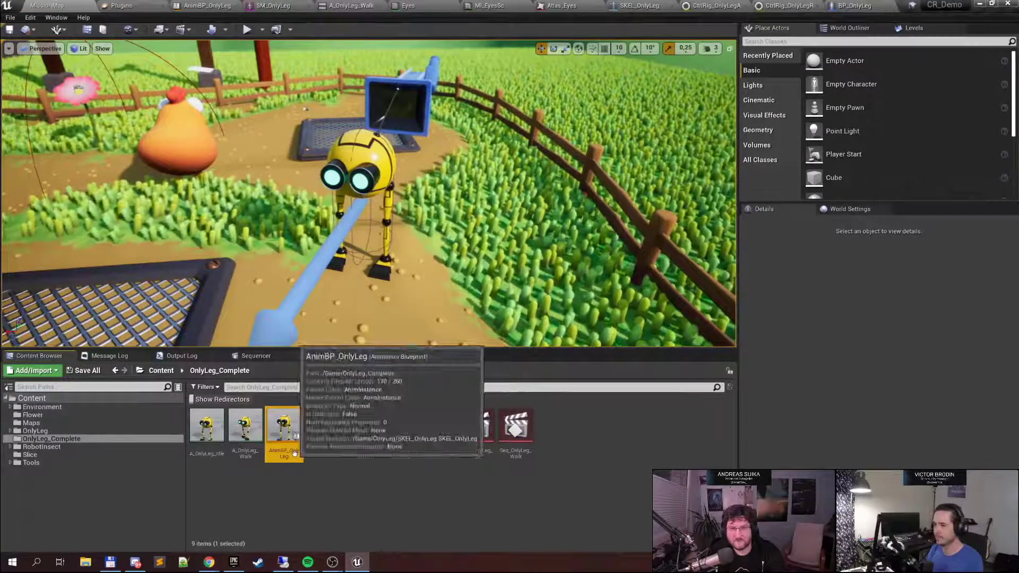
pyautogui.doubleClick(285, 431)
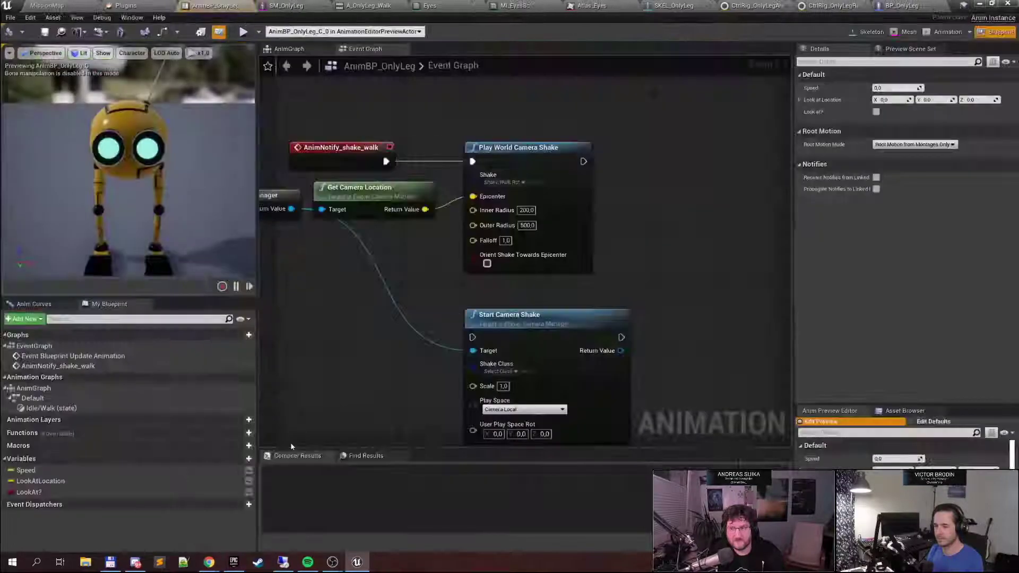
# Show the settings of the LookAt? and LookAtLocation variables in AnimBP_OnlyLeg
pyautogui.moveTo(387, 241); pyautogui.dragTo(432, 241, button='right')
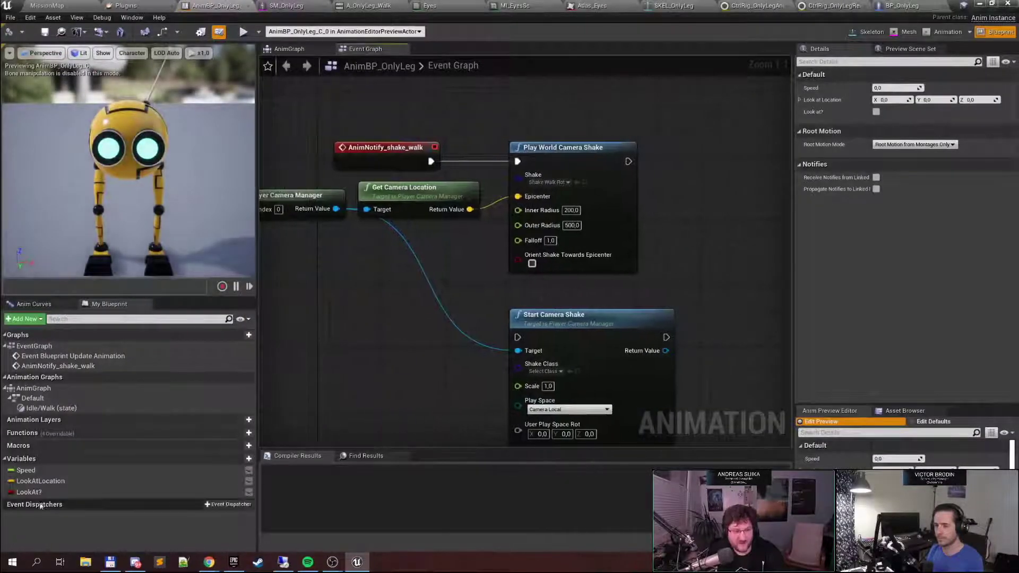
pyautogui.click(56, 482)
pyautogui.click(56, 491)
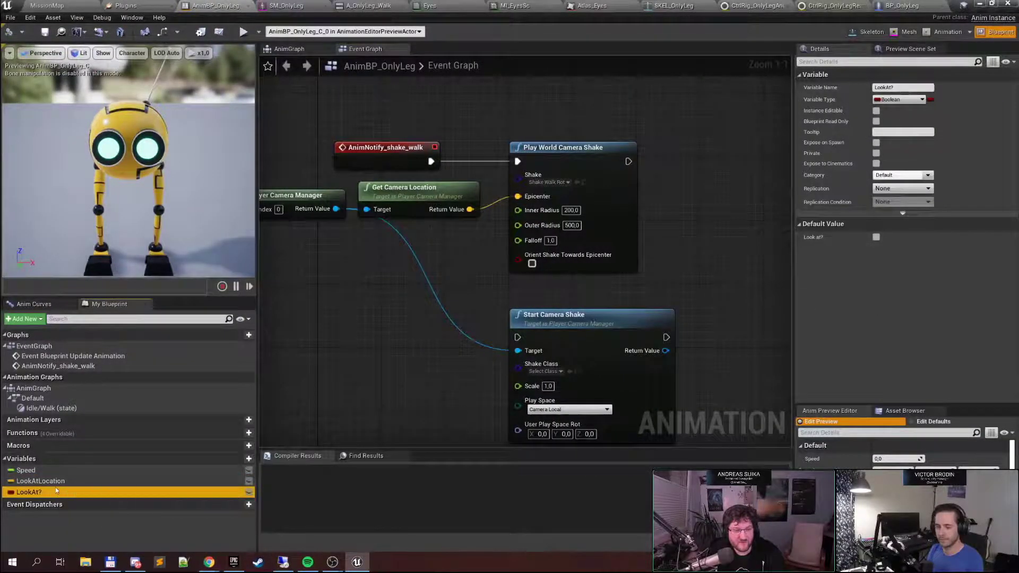
pyautogui.click(53, 481)
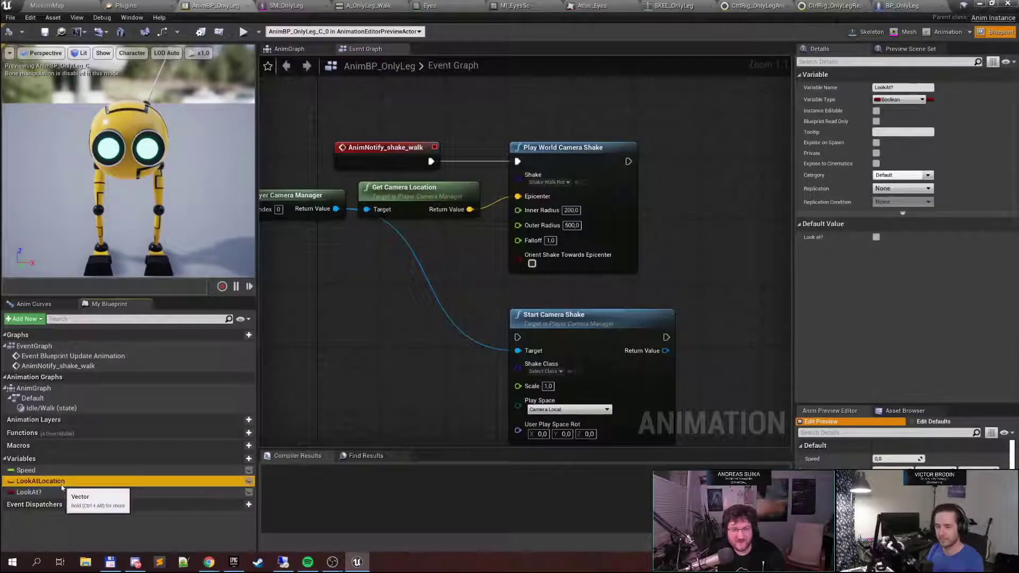
# Show AnimBP_OnlyLeg's AnimGraph with its Control Rig inputs and open the Default state machine
pyautogui.click(301, 50)
pyautogui.moveTo(535, 151); pyautogui.dragTo(459, 137, button='right')
pyautogui.moveTo(321, 191); pyautogui.dragTo(410, 191, button='right')
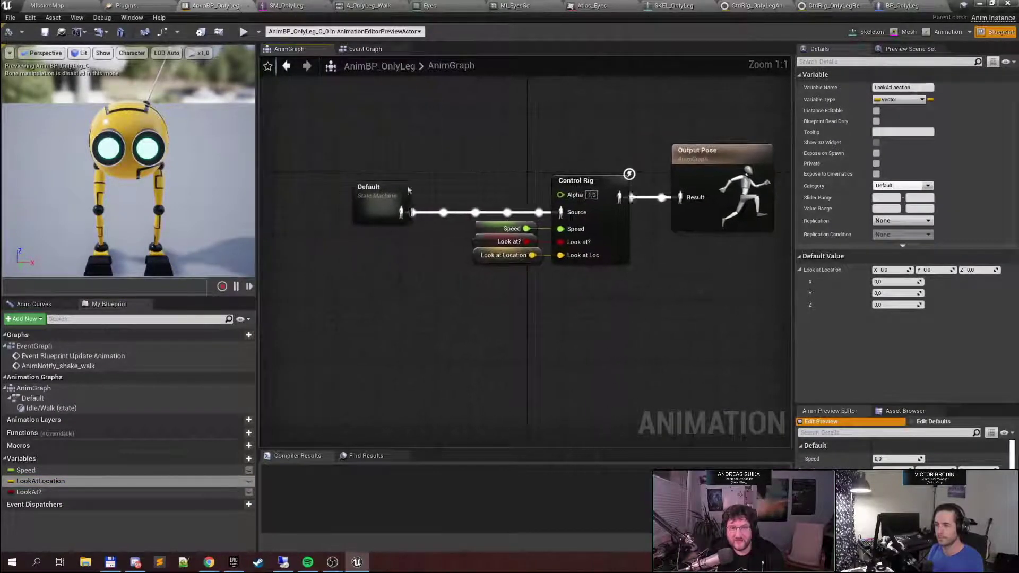
pyautogui.doubleClick(393, 190)
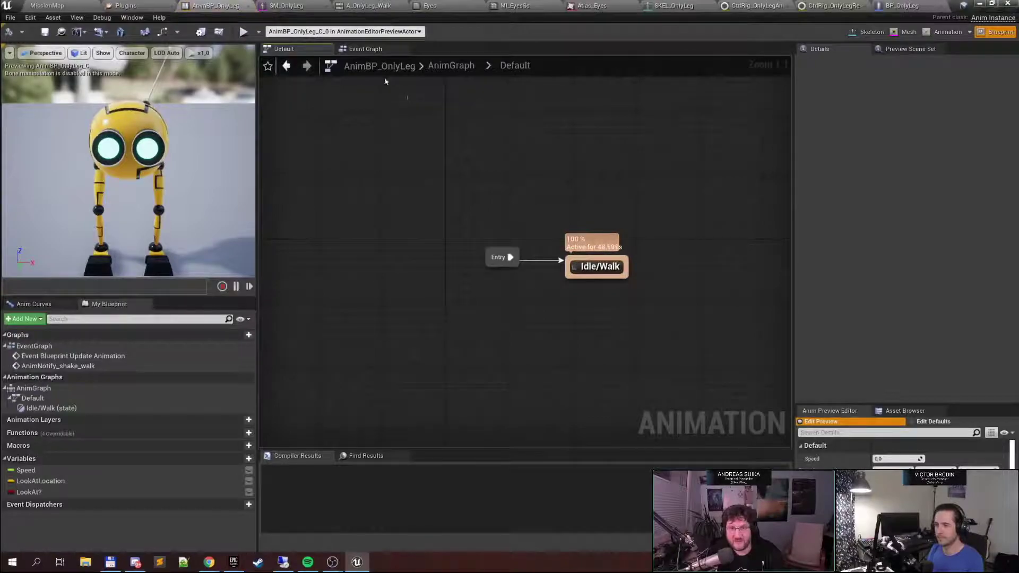
# Return to the AnimGraph, select the Control Rig node and locate its CtrlRig_OnlyLegRealtime class among the project assets
pyautogui.click(451, 65)
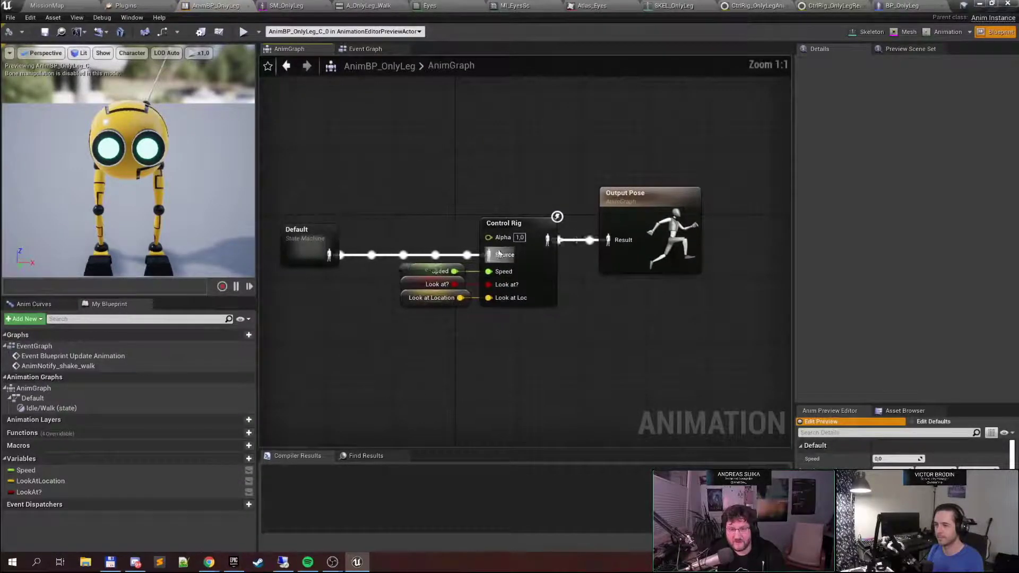
pyautogui.click(523, 227)
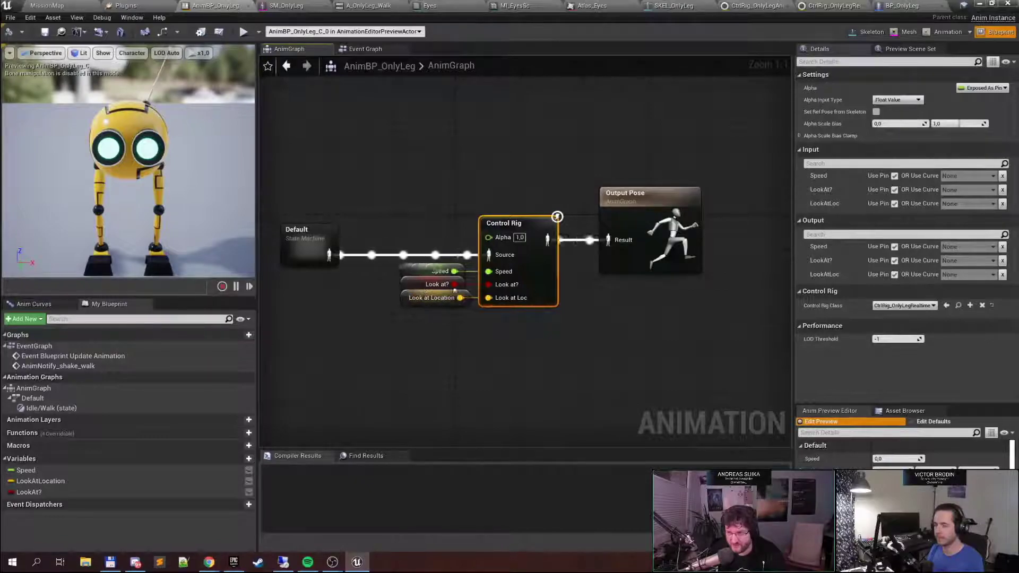
pyautogui.click(959, 306)
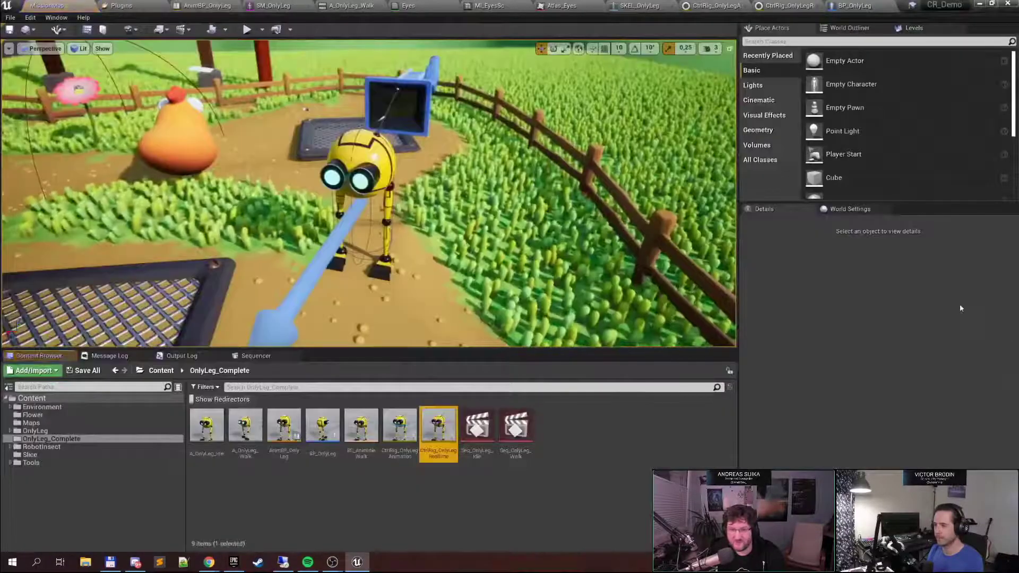
# Open the CtrlRig_OnlyLegRealtime asset and show the start of the Look At logic section in its Rig Graph
pyautogui.doubleClick(439, 451)
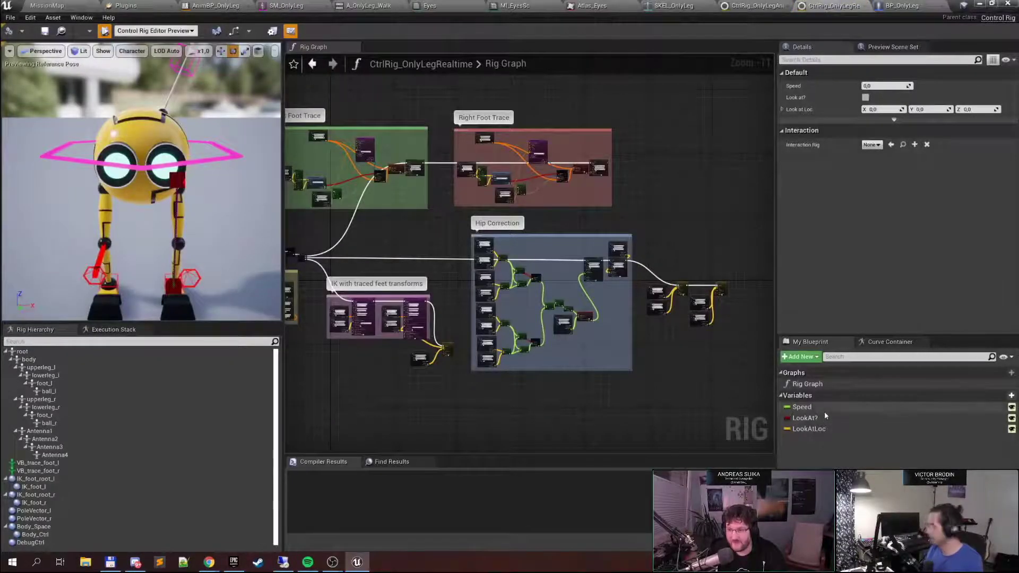
pyautogui.moveTo(350, 303); pyautogui.dragTo(735, 293, button='right')
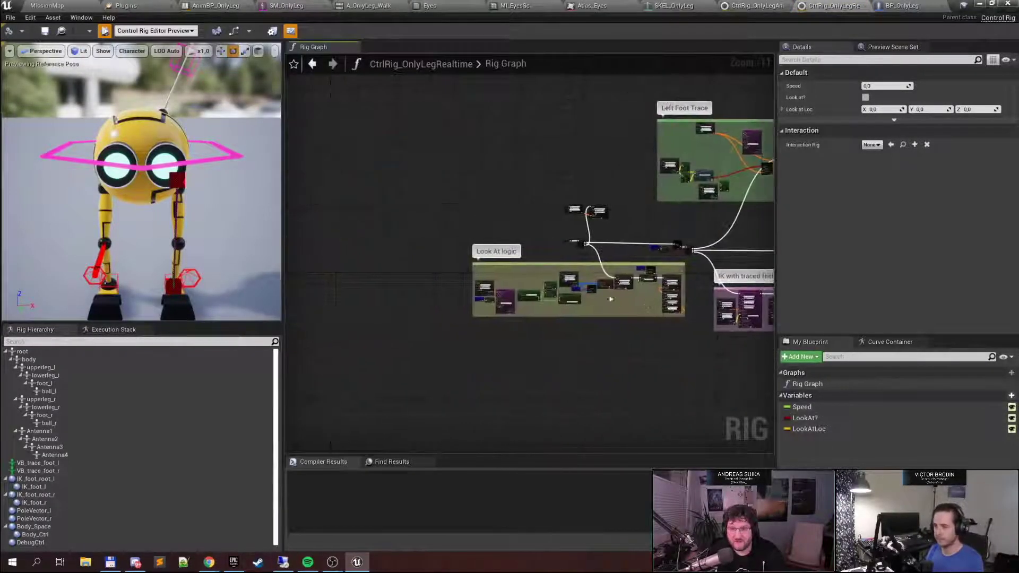
pyautogui.scroll(6, 556, 259)
pyautogui.scroll(3, 587, 252)
pyautogui.moveTo(587, 252); pyautogui.dragTo(753, 93, button='right')
pyautogui.moveTo(483, 122); pyautogui.dragTo(658, 91, button='right')
pyautogui.moveTo(536, 127); pyautogui.dragTo(528, 128, button='right')
pyautogui.moveTo(529, 127); pyautogui.dragTo(520, 132)
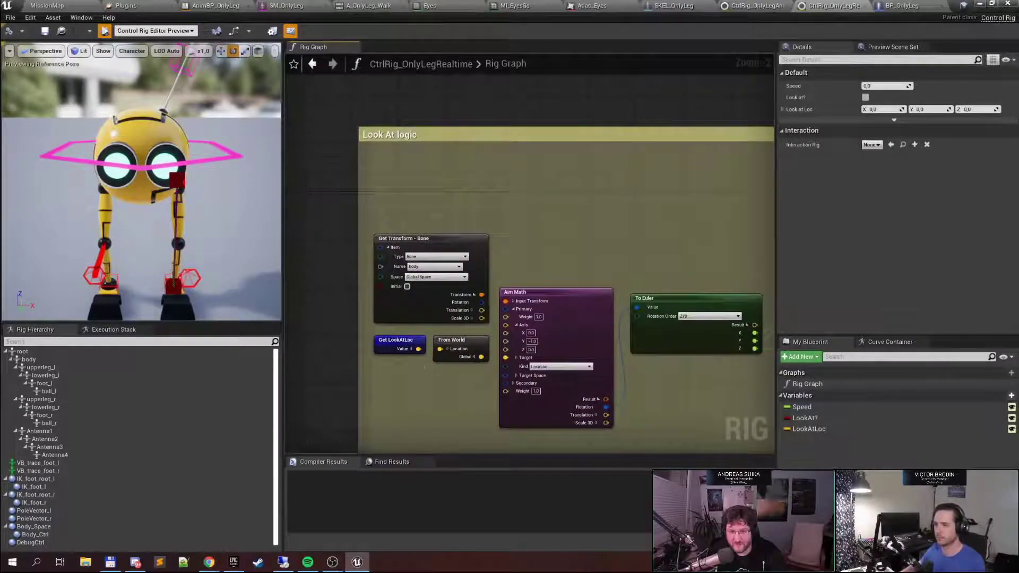
# Inspect the Get LookAtLoc and From World nodes that supply the Aim Math target in the Look At logic
pyautogui.scroll(2, 425, 366)
pyautogui.click(389, 287)
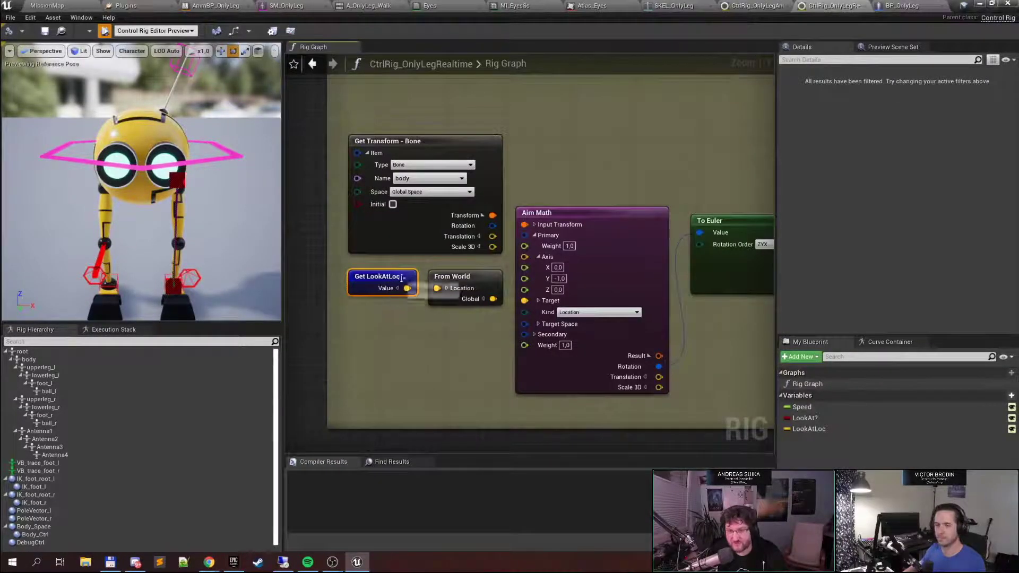
pyautogui.click(472, 278)
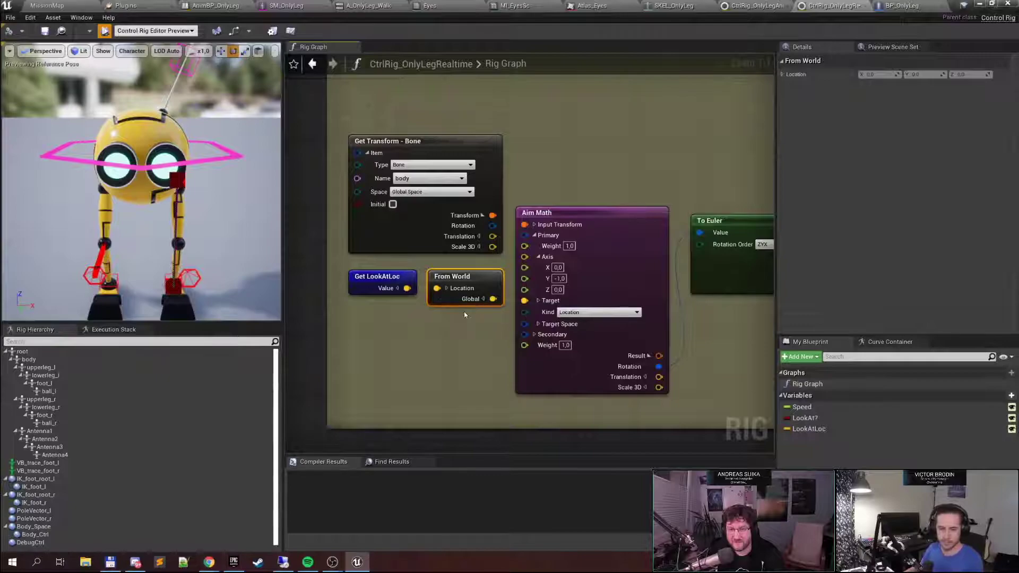
pyautogui.moveTo(463, 315); pyautogui.dragTo(479, 326, button='right')
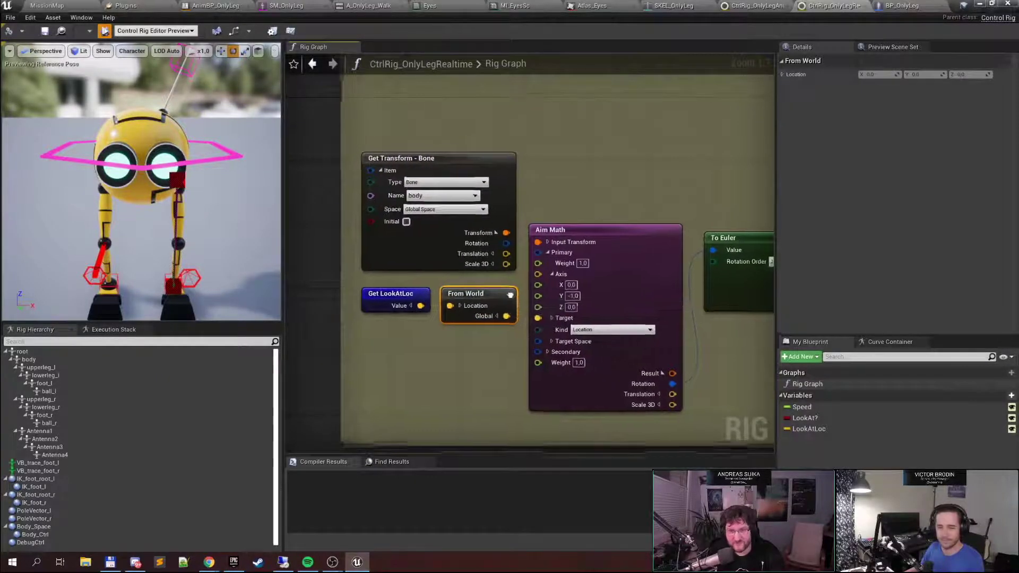
pyautogui.moveTo(513, 296); pyautogui.dragTo(478, 281, button='right')
pyautogui.moveTo(501, 163); pyautogui.dragTo(491, 161, button='right')
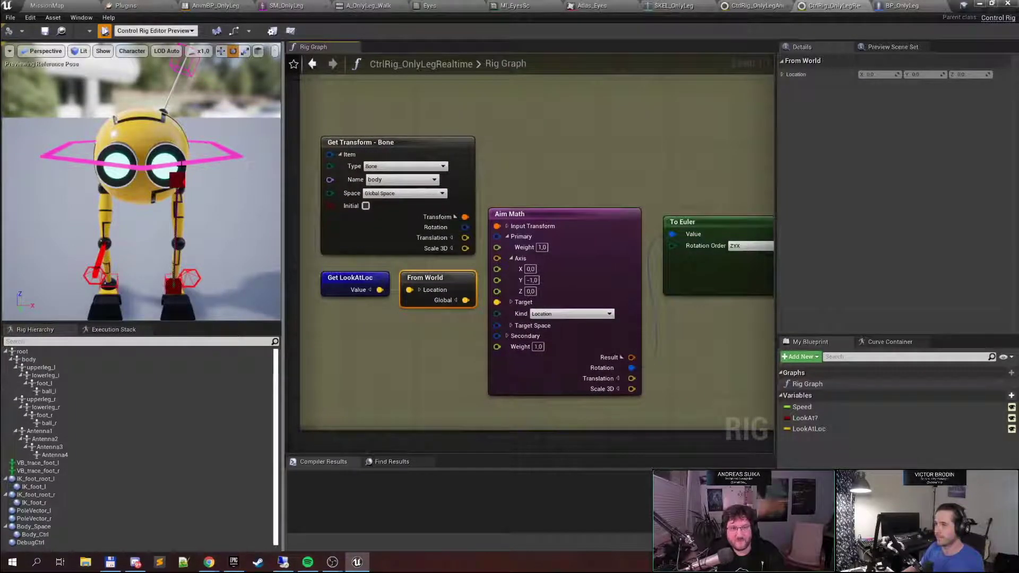
# Examine the Aim Math node and follow its rotation output through To Euler to the two Clamp nodes
pyautogui.moveTo(581, 240); pyautogui.dragTo(535, 200, button='right')
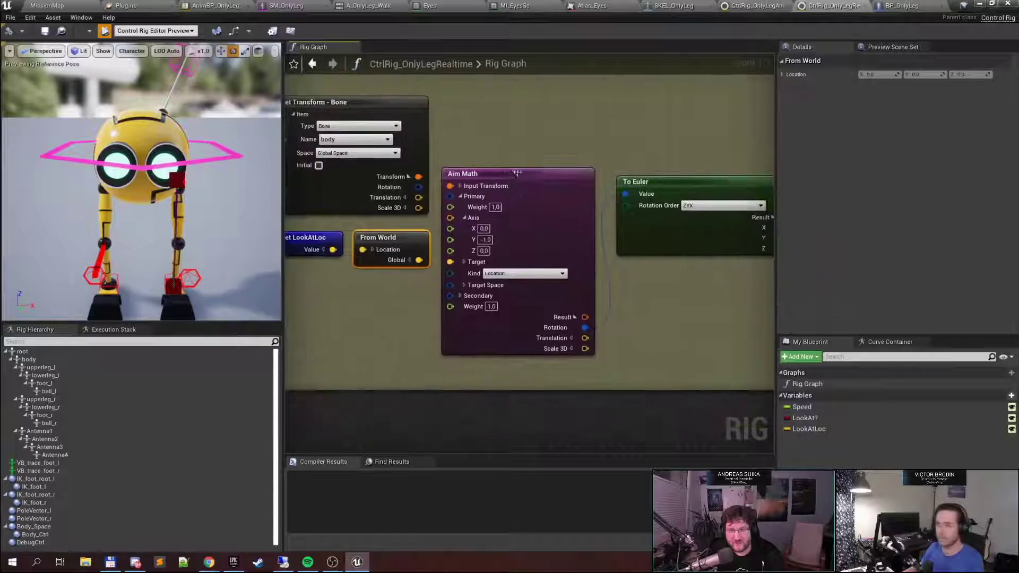
pyautogui.click(535, 201)
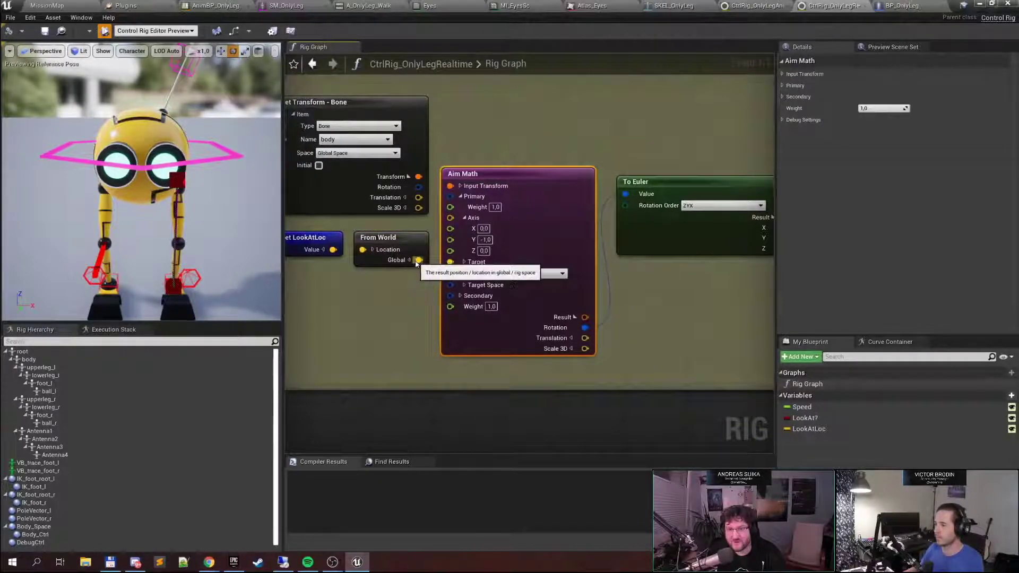
pyautogui.moveTo(583, 318); pyautogui.dragTo(524, 308, button='right')
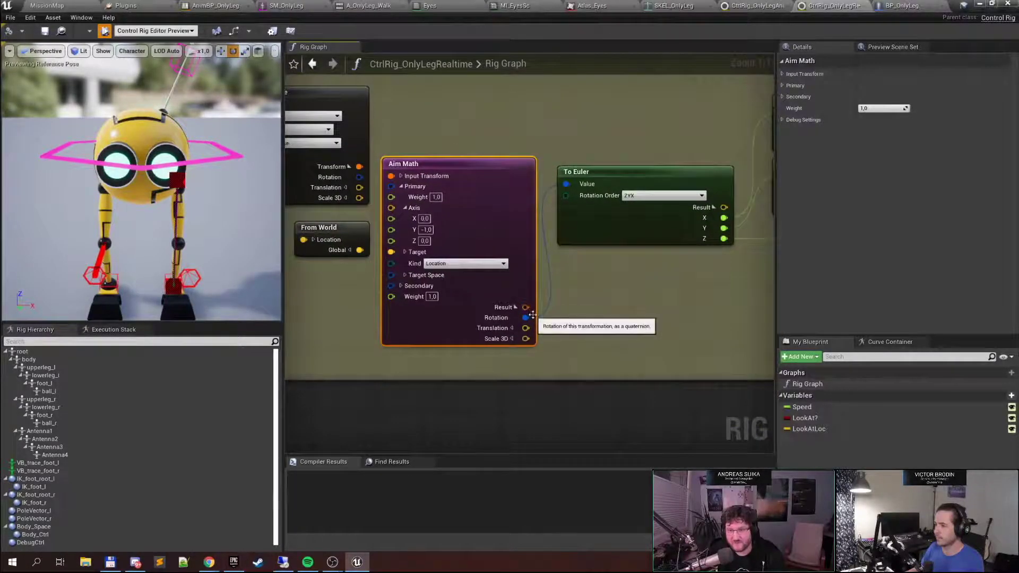
pyautogui.moveTo(705, 277); pyautogui.dragTo(456, 295, button='right')
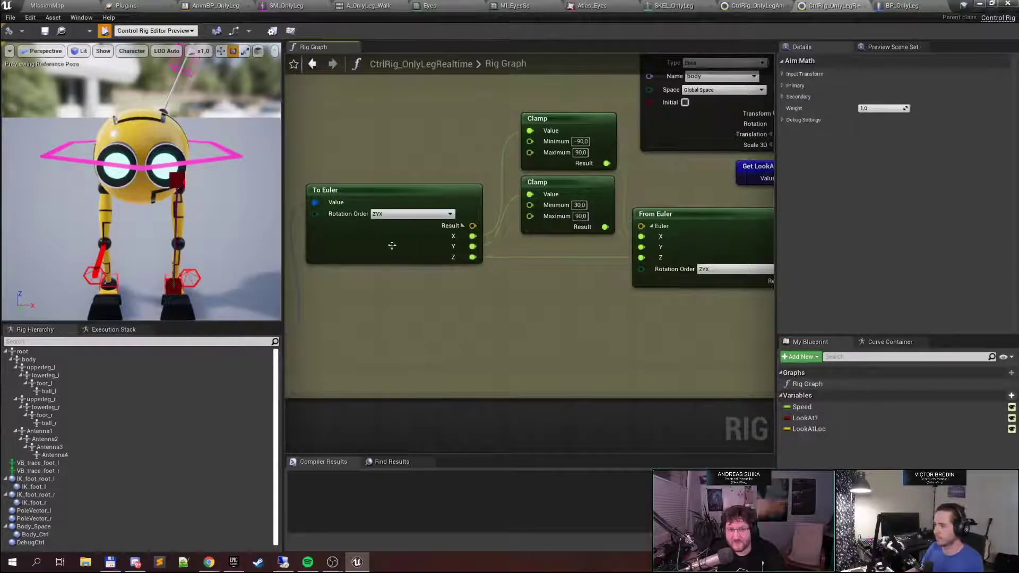
pyautogui.moveTo(392, 246); pyautogui.dragTo(353, 244, button='right')
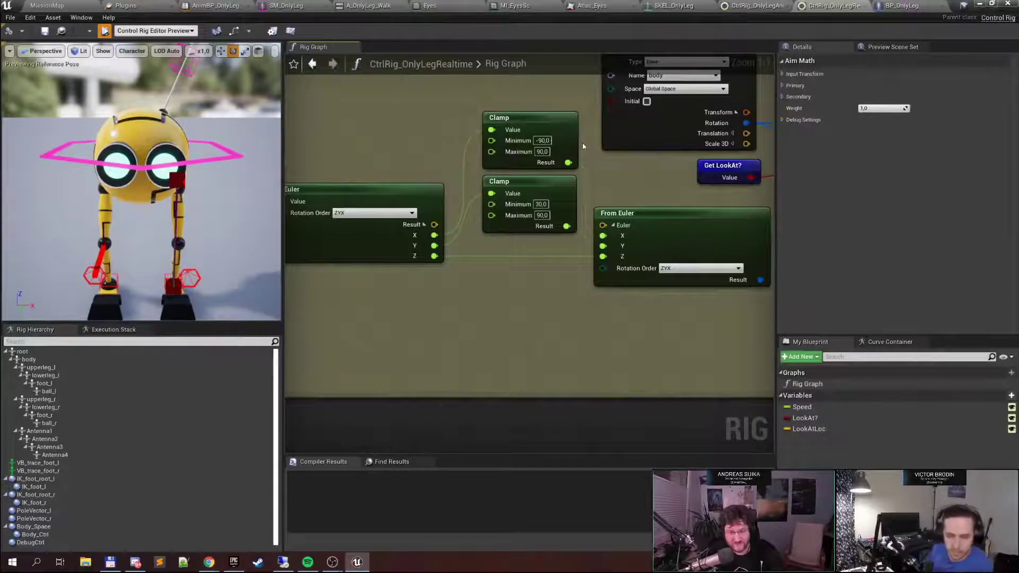
# Inspect the Get LookAt? node and the body bone's Get Transform node that feed the If node
pyautogui.moveTo(653, 147); pyautogui.dragTo(401, 207, button='right')
pyautogui.click(477, 235)
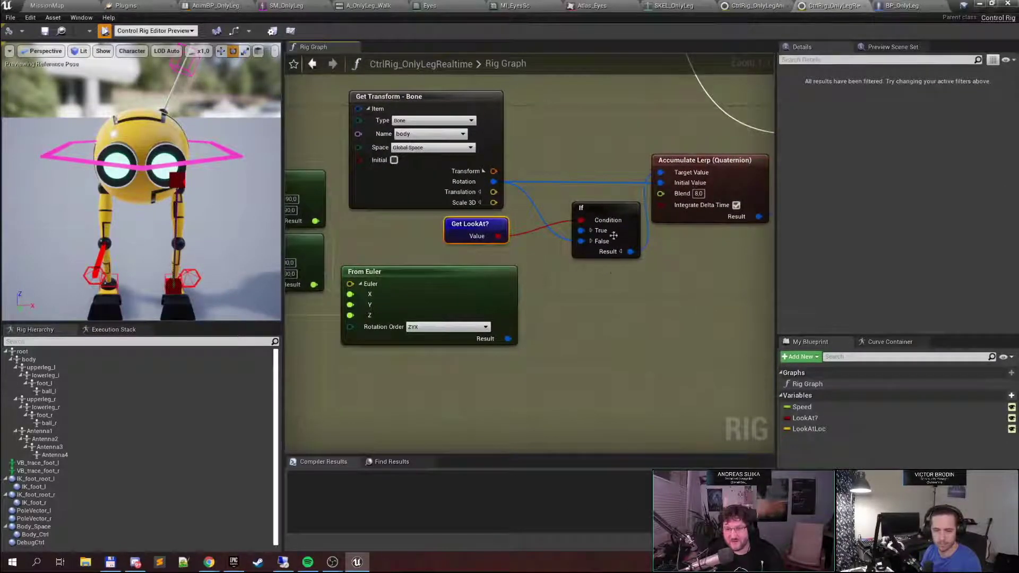
pyautogui.click(497, 139)
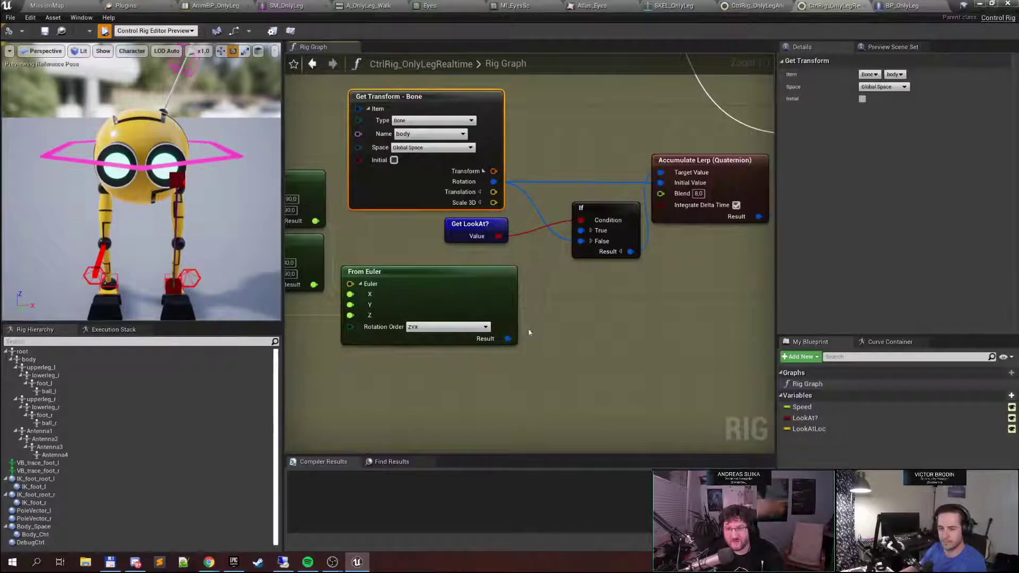
# Show the settings of the Accumulate Lerp (Quaternion) node and the Set Rotation - Bone node it drives
pyautogui.moveTo(529, 332); pyautogui.dragTo(358, 367, button='right')
pyautogui.click(499, 196)
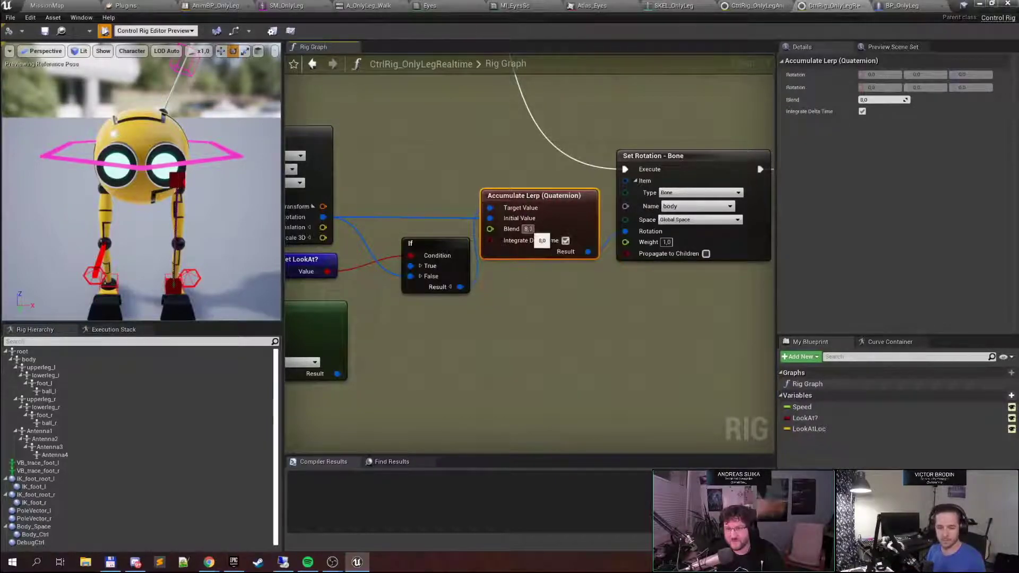
pyautogui.moveTo(737, 286); pyautogui.dragTo(597, 295, button='right')
pyautogui.click(605, 253)
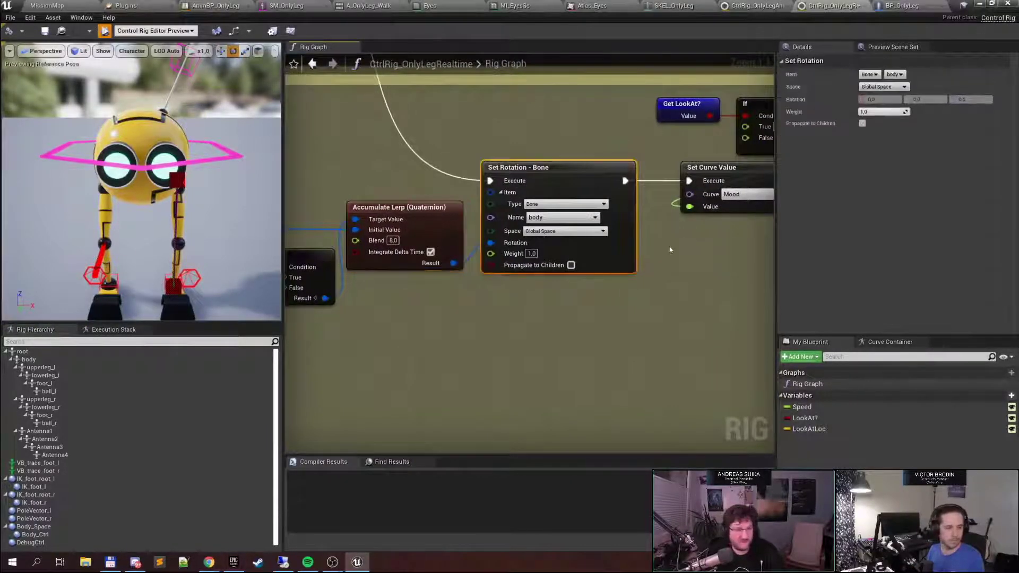